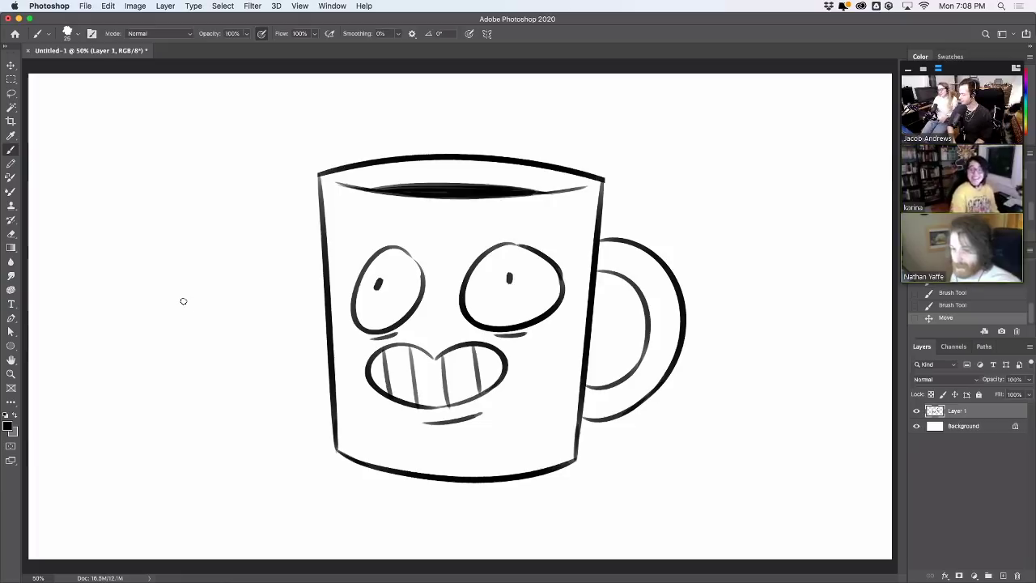
Hide the mug drawing's Layer 1 and add an empty Layer 2 for the new sketch
left_click(916, 412)
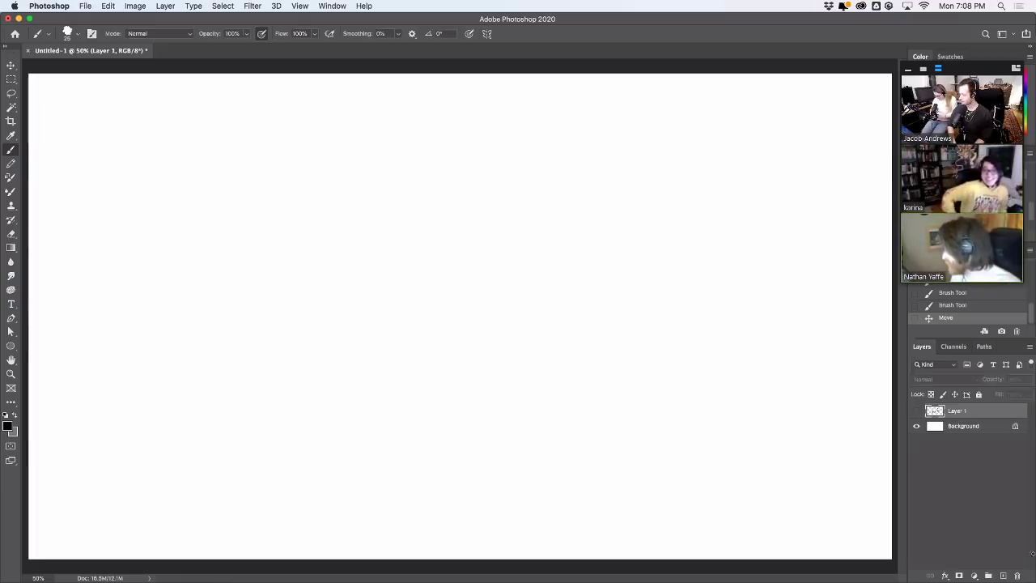
left_click(1003, 575)
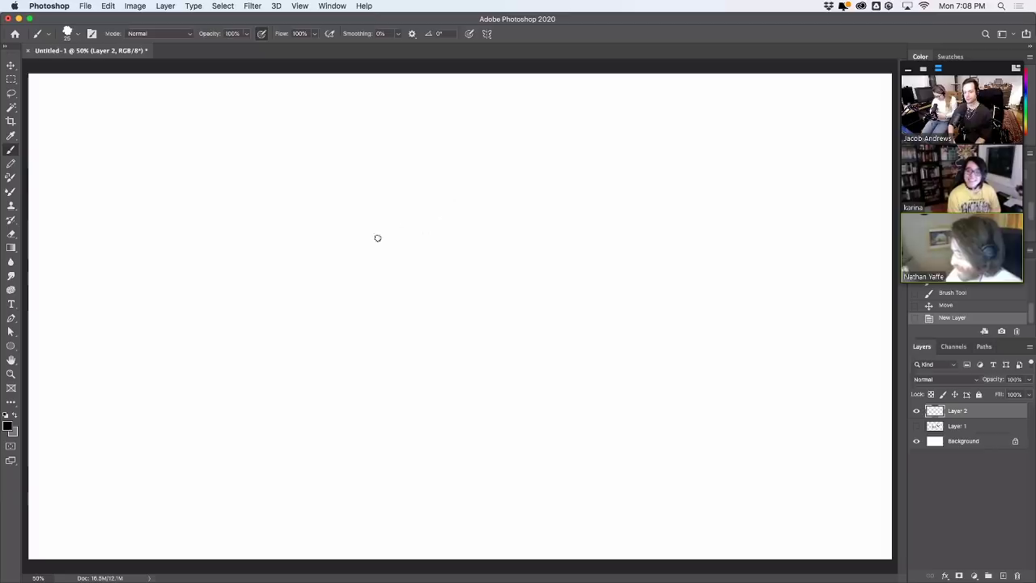
Draw the rabbit's large lower body curve and inner front curve, erasing the overlap at the joint
left_click_drag(300, 467, 284, 373)
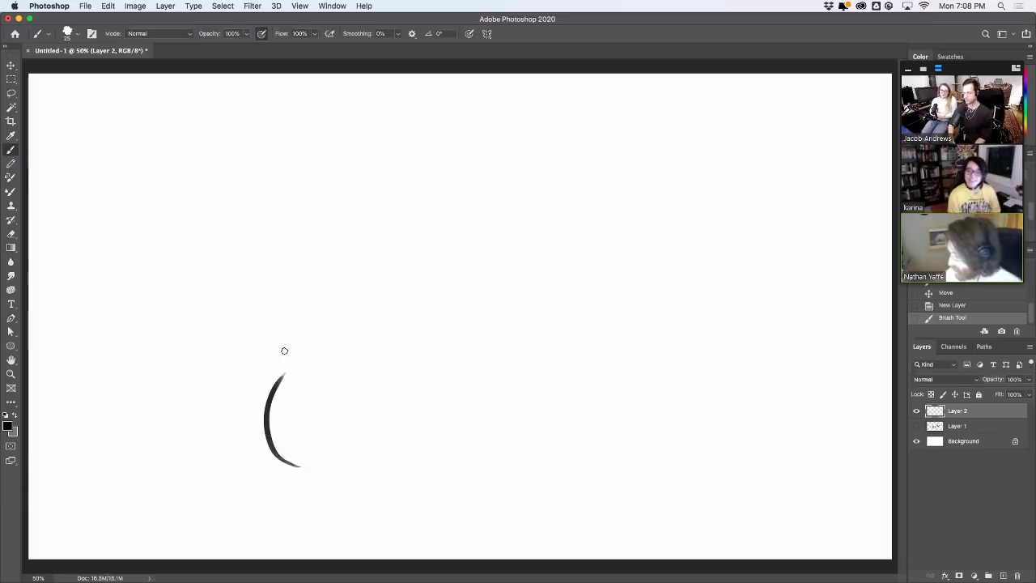
key("super+z")
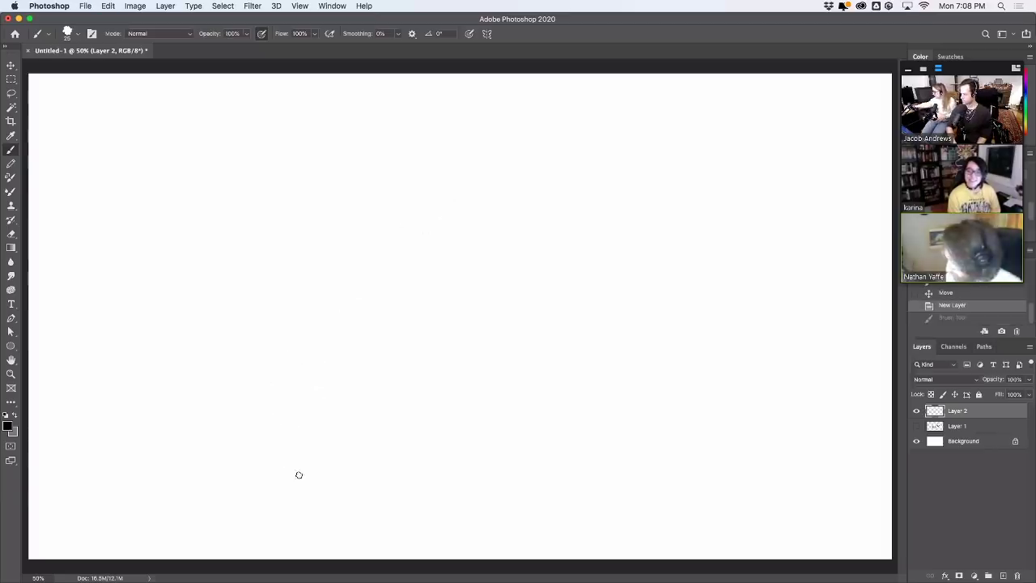
mouse_move(299, 476)
left_mouse_down()
mouse_move(273, 459)
mouse_move(354, 252)
left_mouse_up()
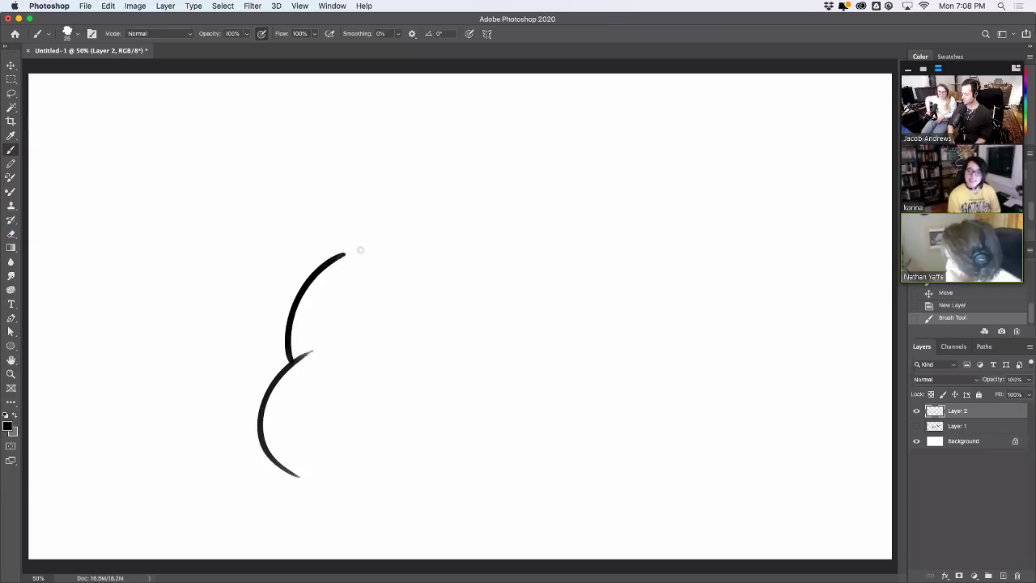
key("e")
mouse_move(302, 353)
left_mouse_down()
mouse_move(308, 363)
mouse_move(313, 338)
left_mouse_up()
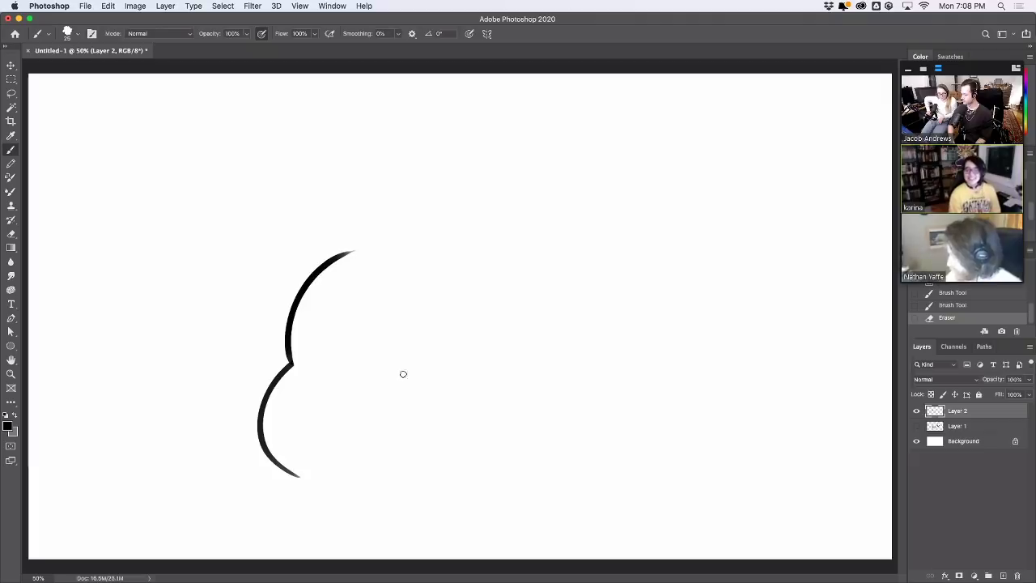
mouse_move(397, 306)
left_mouse_down()
mouse_move(389, 366)
mouse_move(423, 303)
left_mouse_up()
key("super+z")
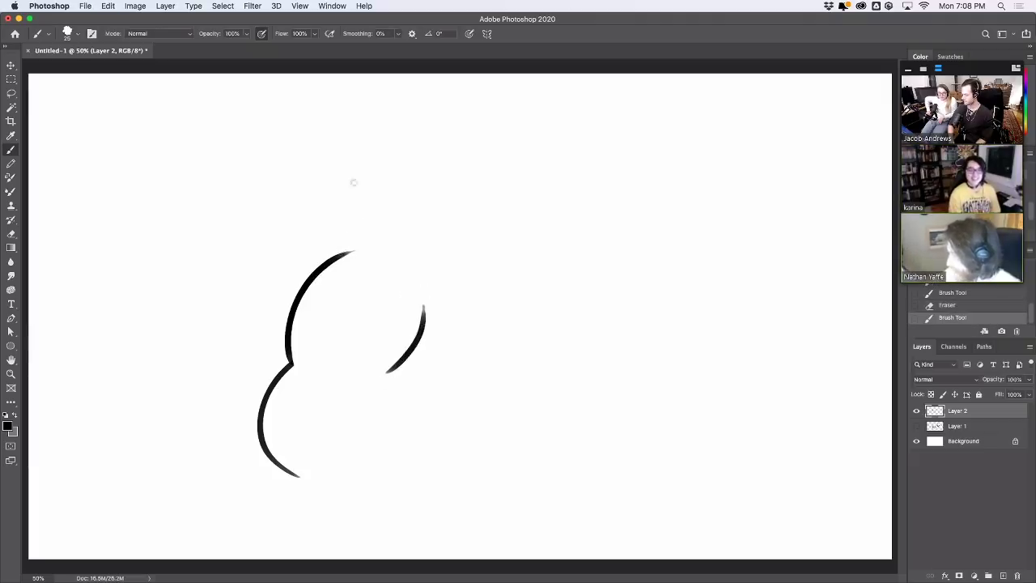
left_click_drag(337, 257, 376, 172)
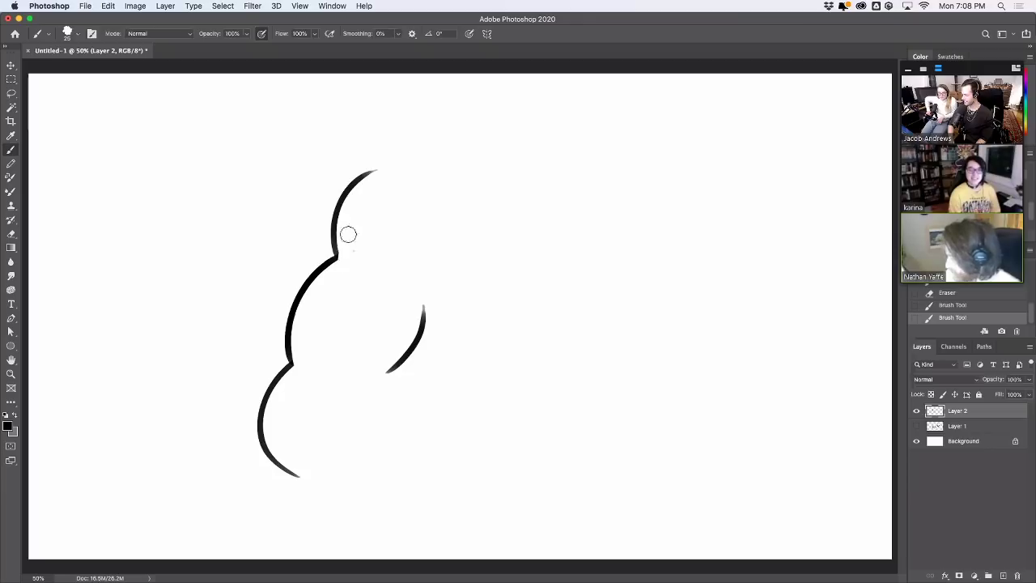
left_click_drag(370, 213, 461, 192)
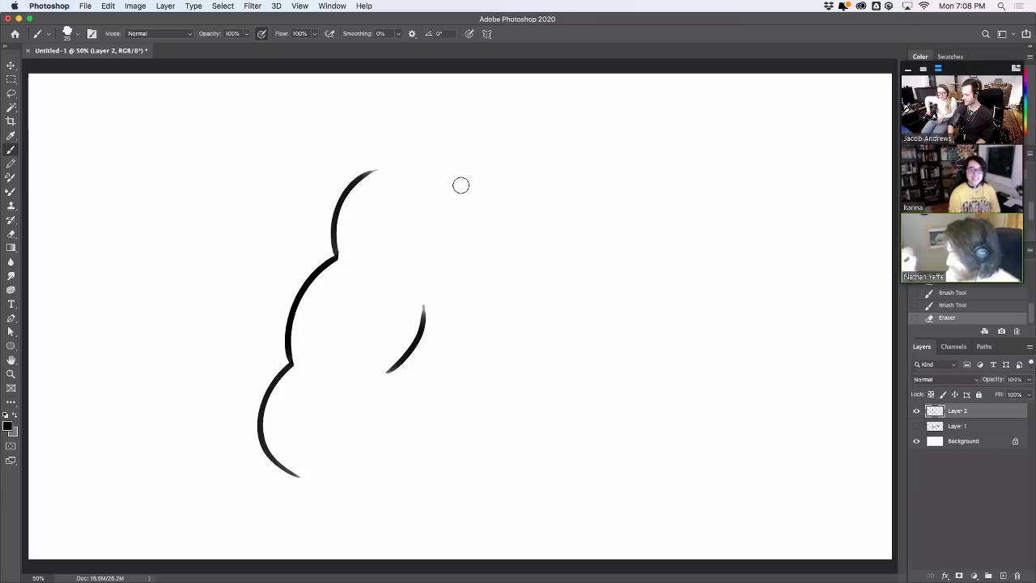
Settle on a short stroke at the top of the head after several arc attempts
left_click_drag(396, 162, 481, 183)
key("super+z")
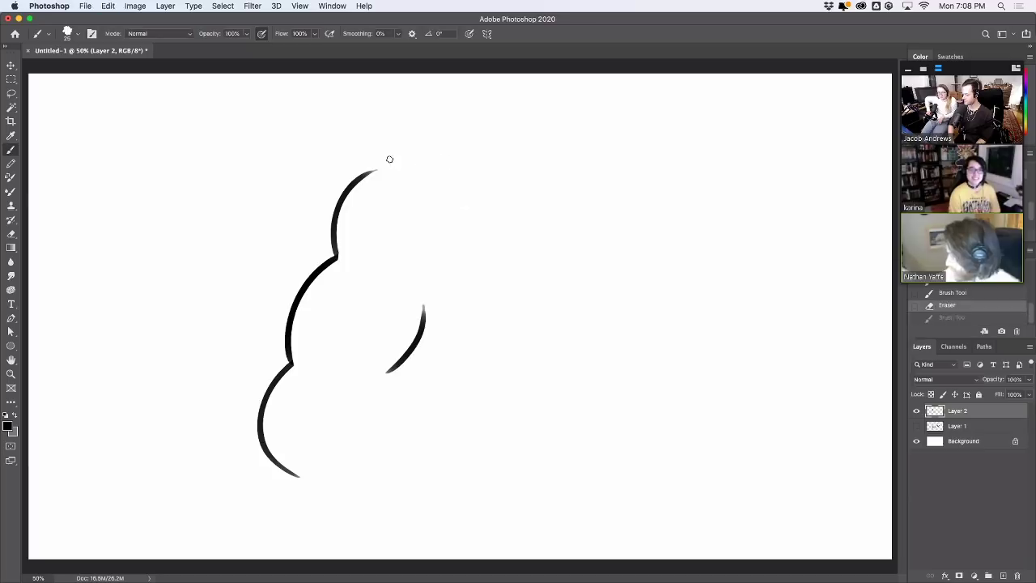
left_click_drag(387, 166, 495, 167)
key("super+z")
left_click_drag(386, 167, 466, 173)
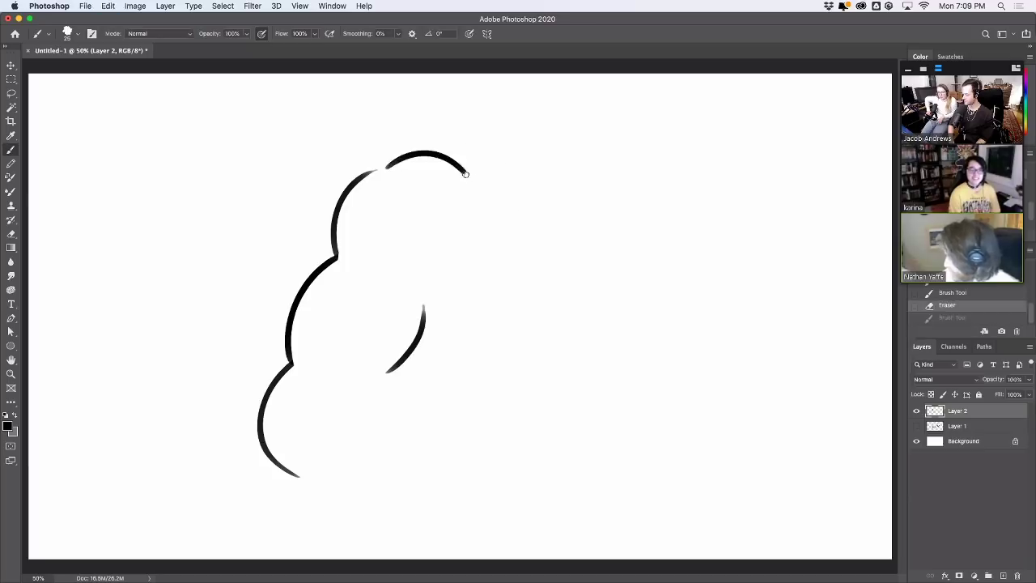
key("super+z")
left_click_drag(365, 172, 407, 162)
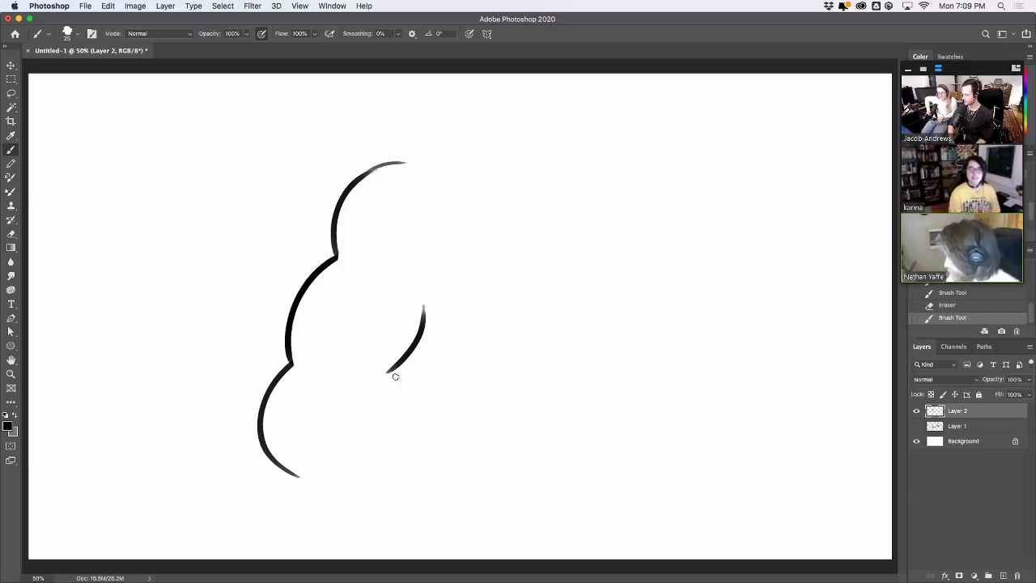
Draw an S-shaped thigh stroke and the top of the leg extending right
left_click_drag(395, 377, 391, 409)
key("super+z")
left_click_drag(391, 371, 412, 417)
key("super+z")
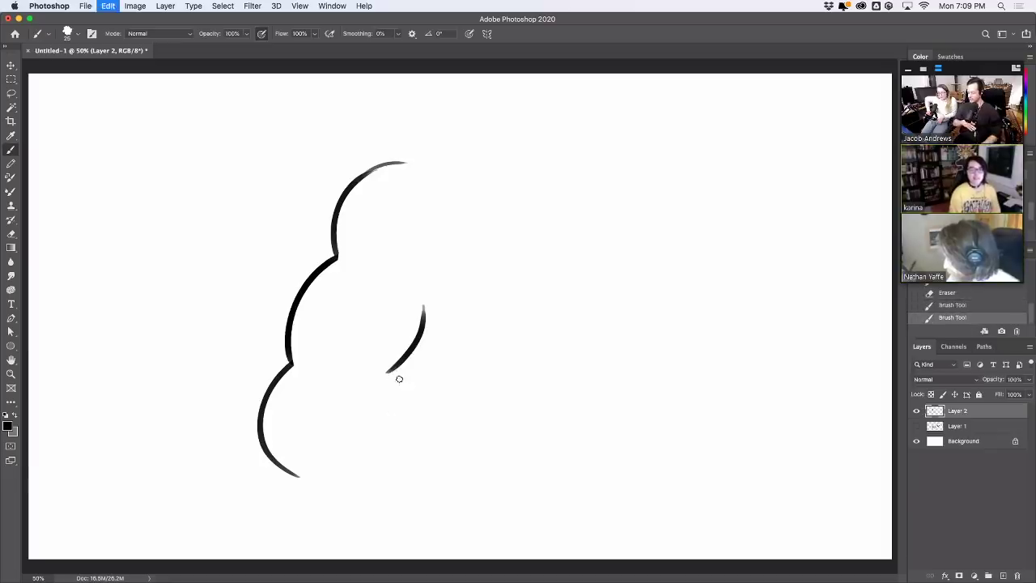
left_click_drag(392, 371, 423, 428)
key("super+z")
mouse_move(389, 371)
left_mouse_down()
mouse_move(411, 409)
mouse_move(388, 447)
left_mouse_up()
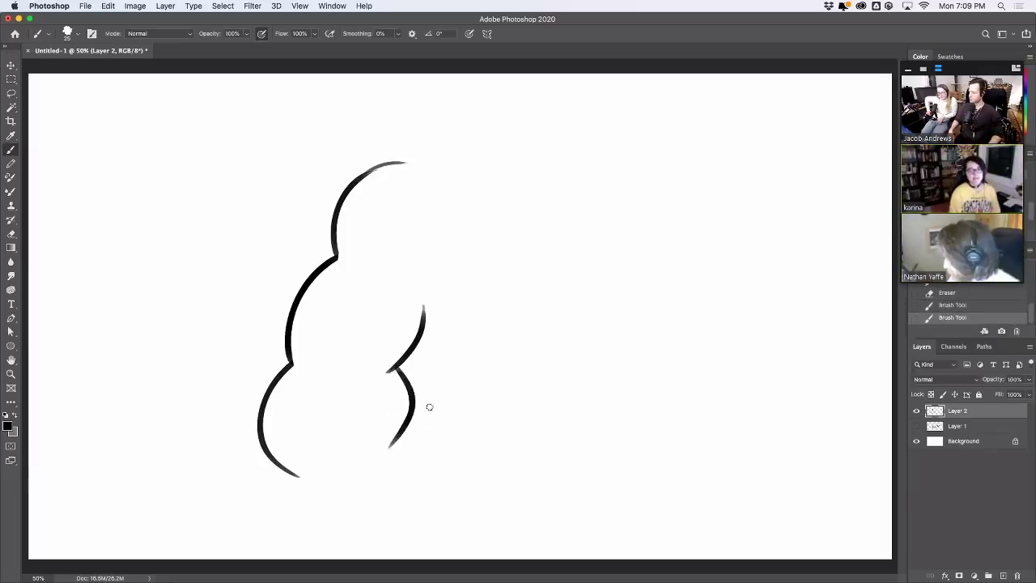
left_click_drag(413, 388, 500, 384)
mouse_move(354, 494)
left_mouse_down()
mouse_move(547, 474)
mouse_move(499, 490)
mouse_move(571, 461)
mouse_move(405, 496)
mouse_move(548, 470)
left_mouse_up()
key("super+z")
key("super+z")
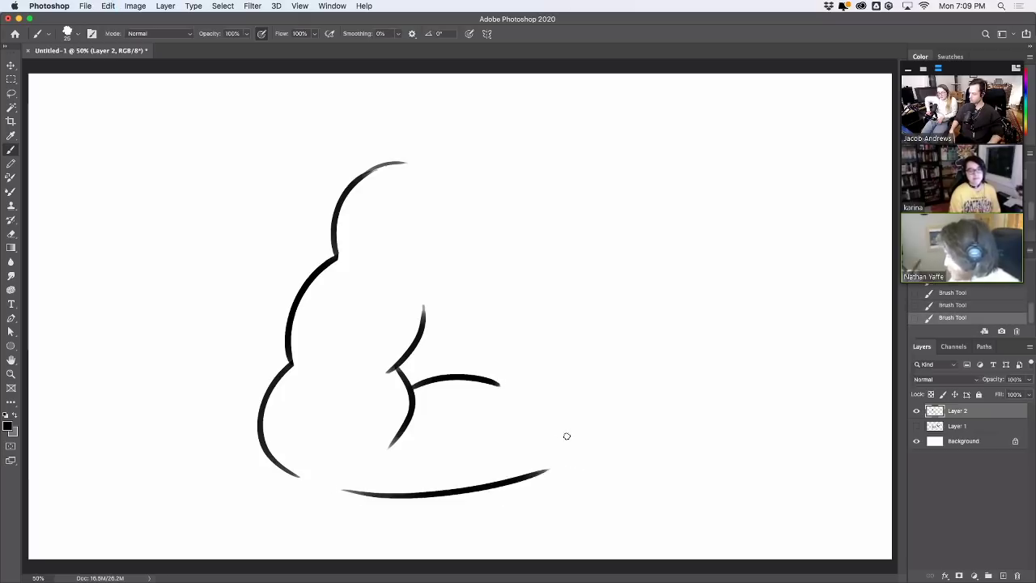
Add thin inner contours in the lower and middle lobes of the body
left_click_drag(321, 389, 329, 442)
mouse_move(327, 363)
left_mouse_down()
mouse_move(351, 274)
mouse_move(401, 190)
left_mouse_up()
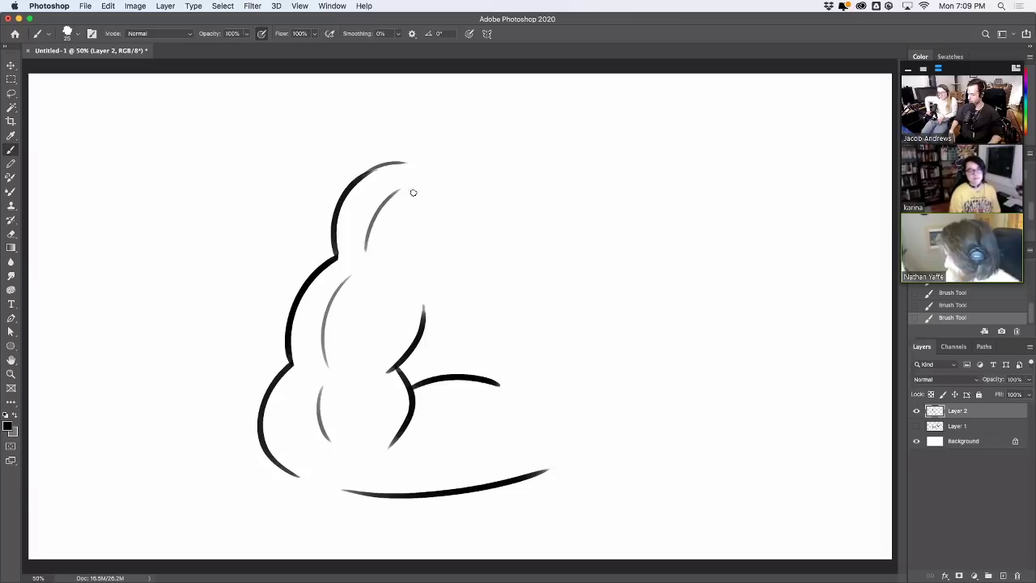
key("super+z")
key("super+shift+z")
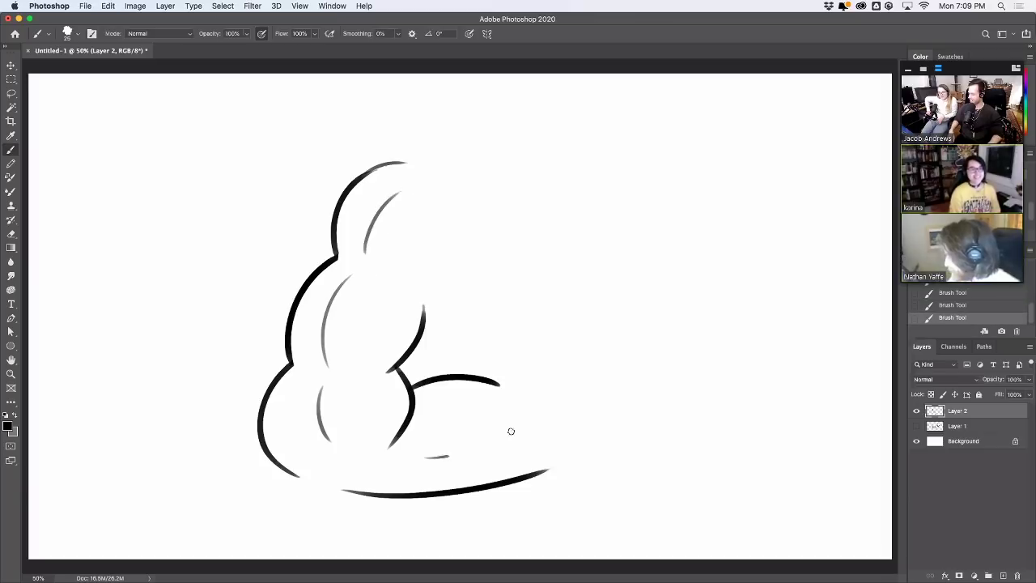
Draw the leg's top edge, a crease, and the foot's arc, toe and longer bottom curve
left_click_drag(475, 374, 597, 351)
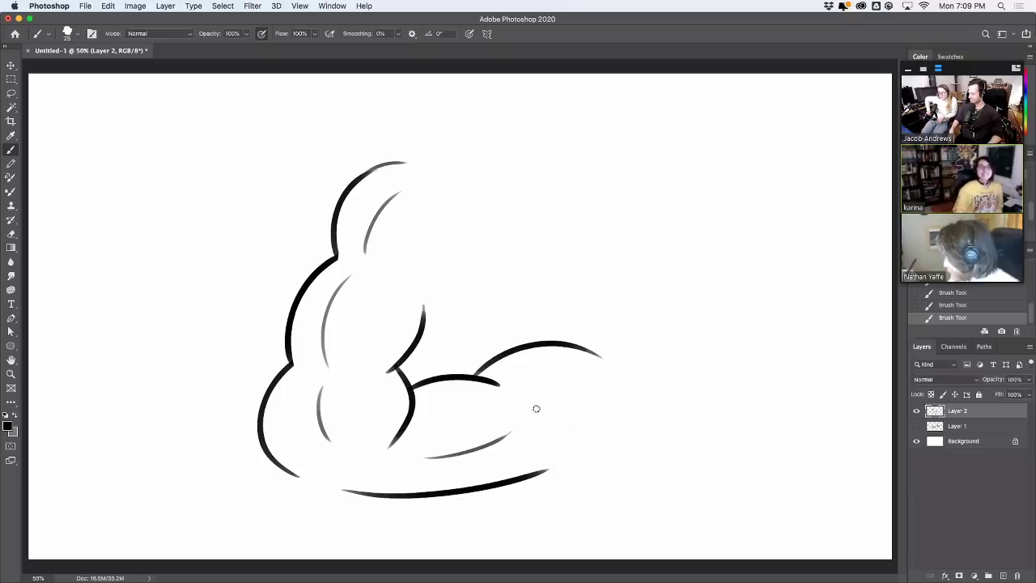
left_click_drag(536, 409, 585, 419)
left_click_drag(596, 353, 723, 401)
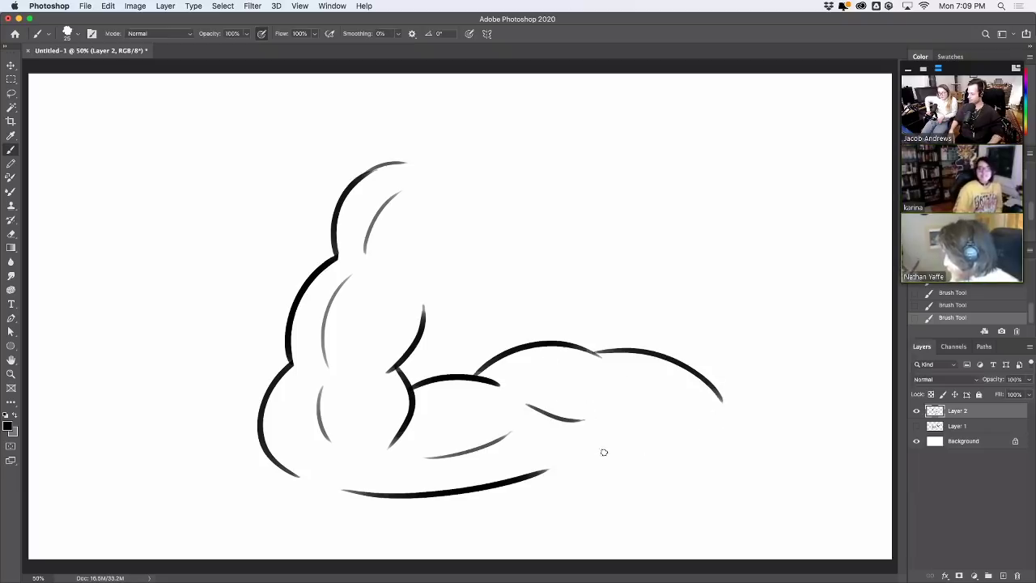
left_click_drag(629, 399, 562, 469)
left_click_drag(611, 510, 731, 432)
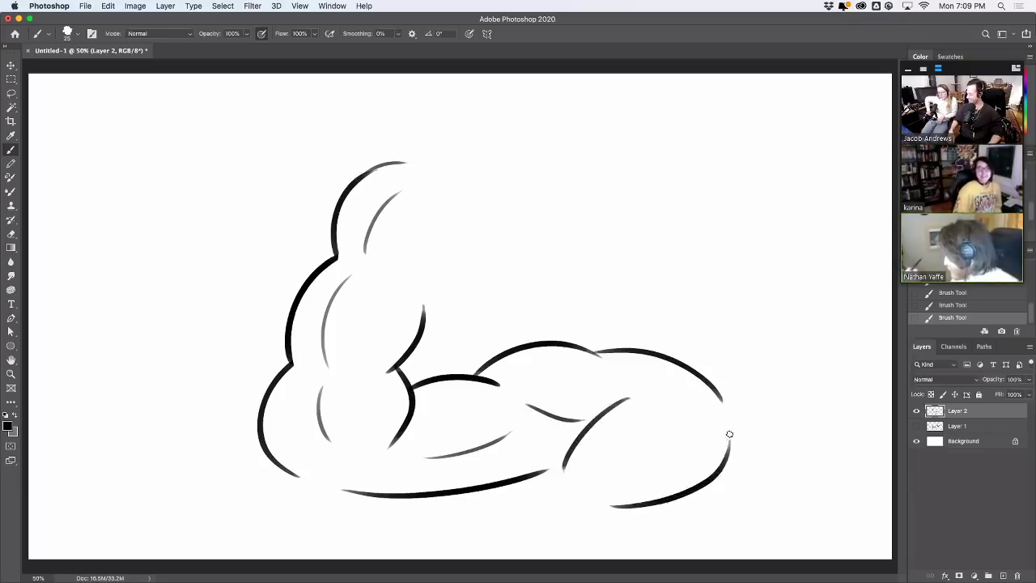
key("super+z")
left_click_drag(593, 518, 740, 433)
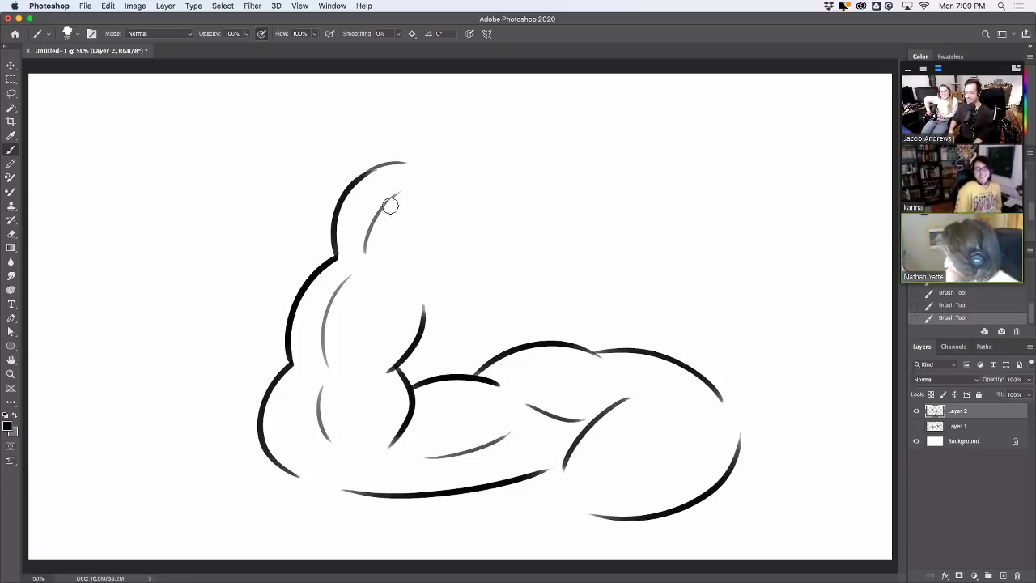
Erase the old head arc and redraw a curve across the upper body, discarding stray strokes
mouse_move(389, 203)
left_mouse_down()
mouse_move(403, 175)
mouse_move(393, 166)
mouse_move(357, 248)
mouse_move(386, 156)
mouse_move(347, 256)
left_mouse_up()
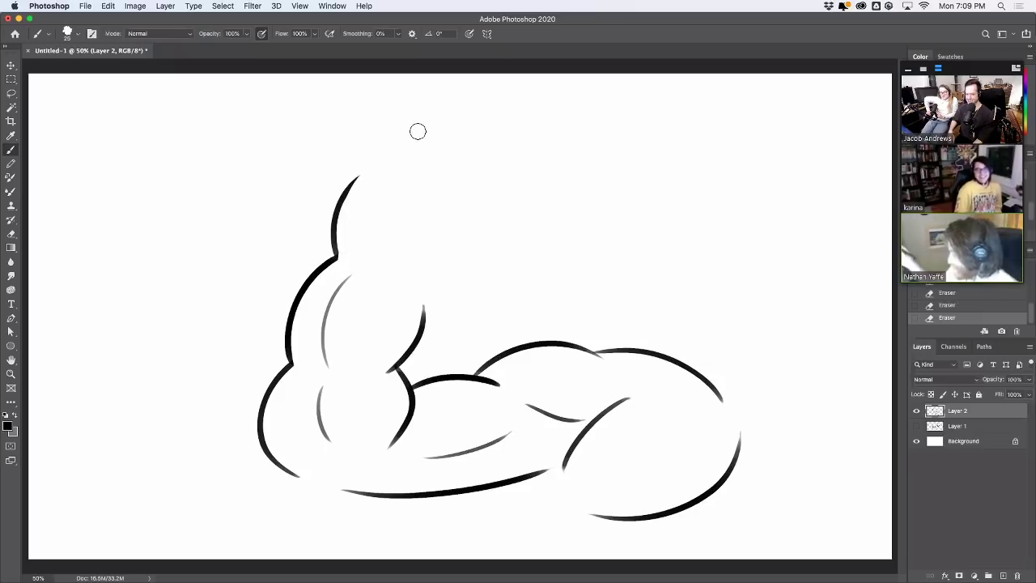
mouse_move(425, 306)
left_mouse_down()
mouse_move(423, 287)
mouse_move(439, 270)
left_mouse_up()
key("super+z")
left_click_drag(457, 213, 424, 288)
key("super+z")
left_click_drag(380, 260, 408, 195)
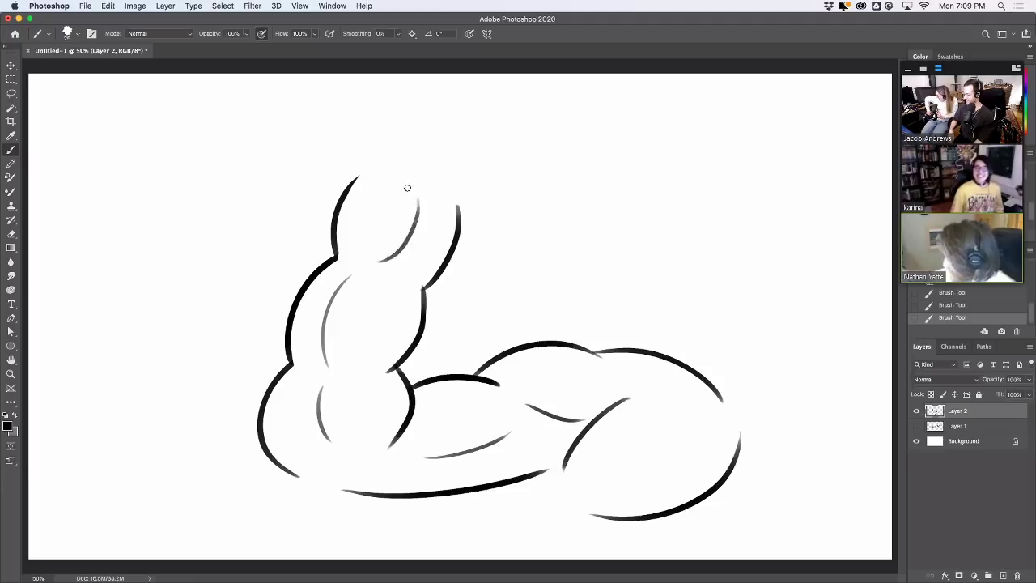
key("super+z")
left_click_drag(345, 274, 413, 232)
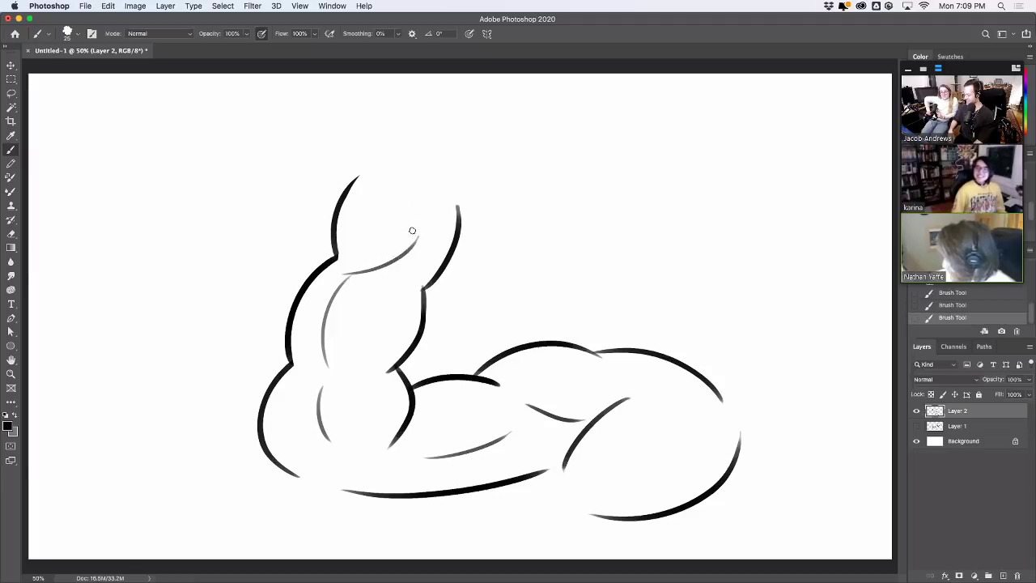
key("super+z")
left_click_drag(350, 271, 421, 234)
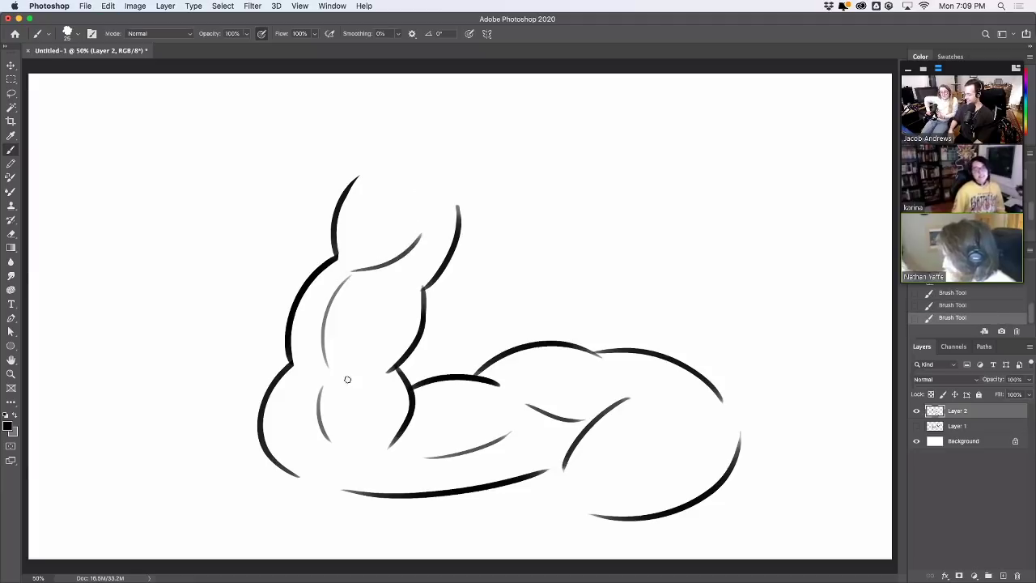
left_click_drag(319, 475, 330, 444)
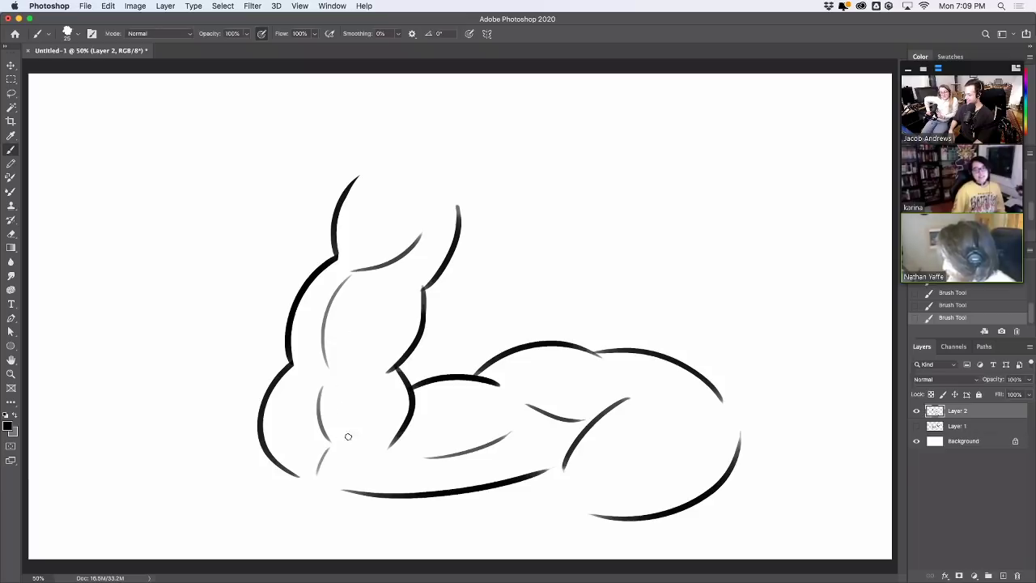
key("super+z")
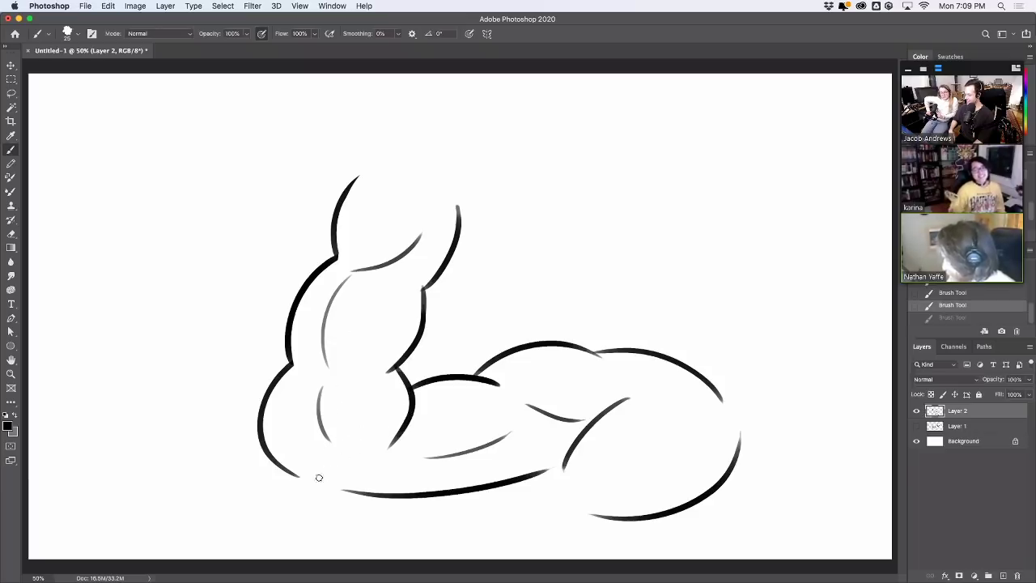
key("super+shift+z")
key("super+z")
Retry the arc over the top of the head several times
left_click_drag(362, 161, 484, 122)
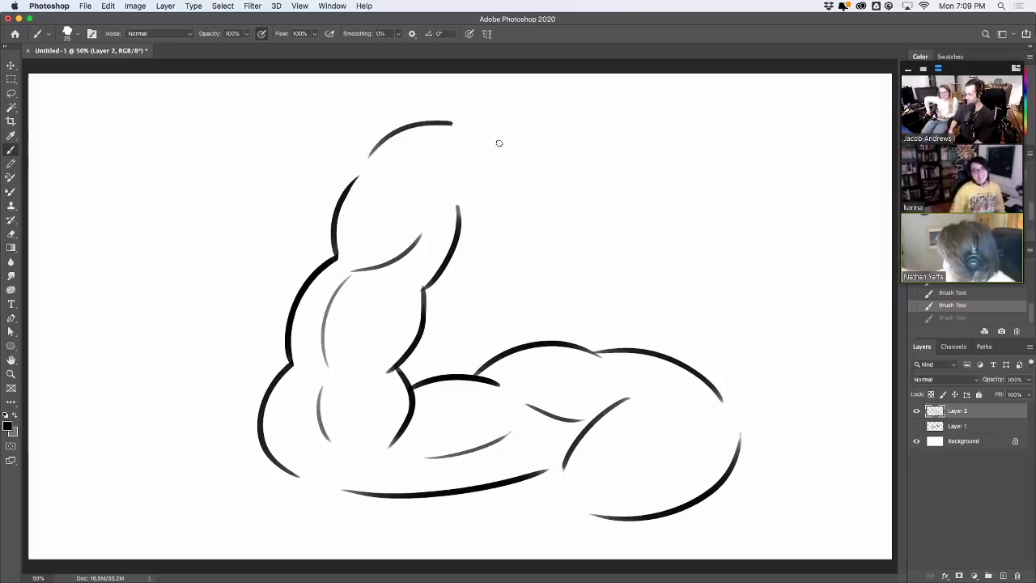
key("super+z")
left_click_drag(361, 161, 485, 122)
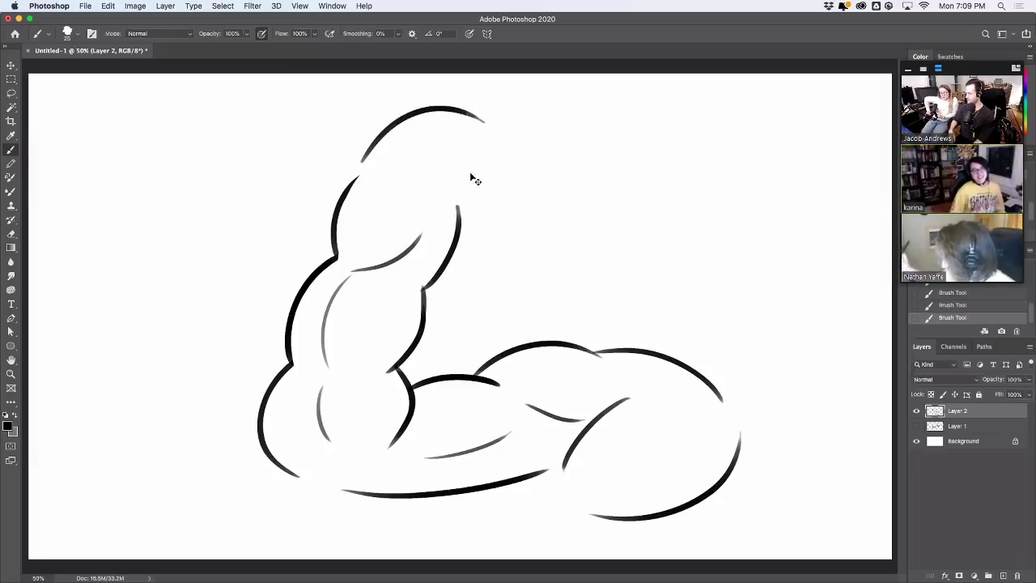
key("super+z")
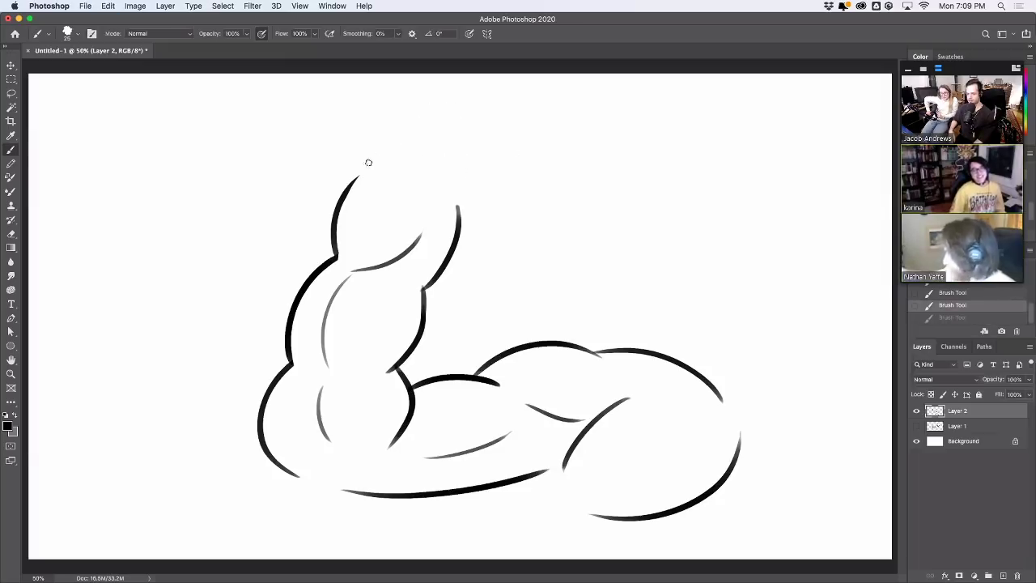
left_click_drag(348, 192, 407, 144)
key("super+z")
left_click_drag(347, 194, 413, 143)
key("super+z")
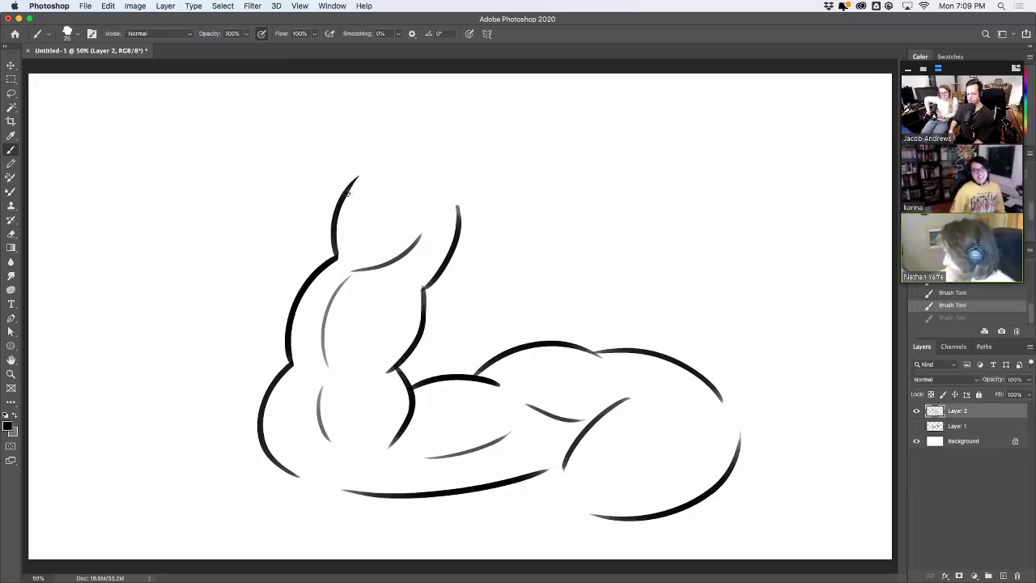
mouse_move(348, 192)
left_mouse_down()
mouse_move(396, 163)
mouse_move(375, 164)
mouse_move(407, 153)
mouse_move(459, 215)
left_mouse_up()
key("super+z")
Redraw the right upper-arm outline to join the curve and add a thin inner line
key("super+z")
left_click_drag(443, 167, 459, 221)
key("super+z")
left_click_drag(445, 167, 459, 222)
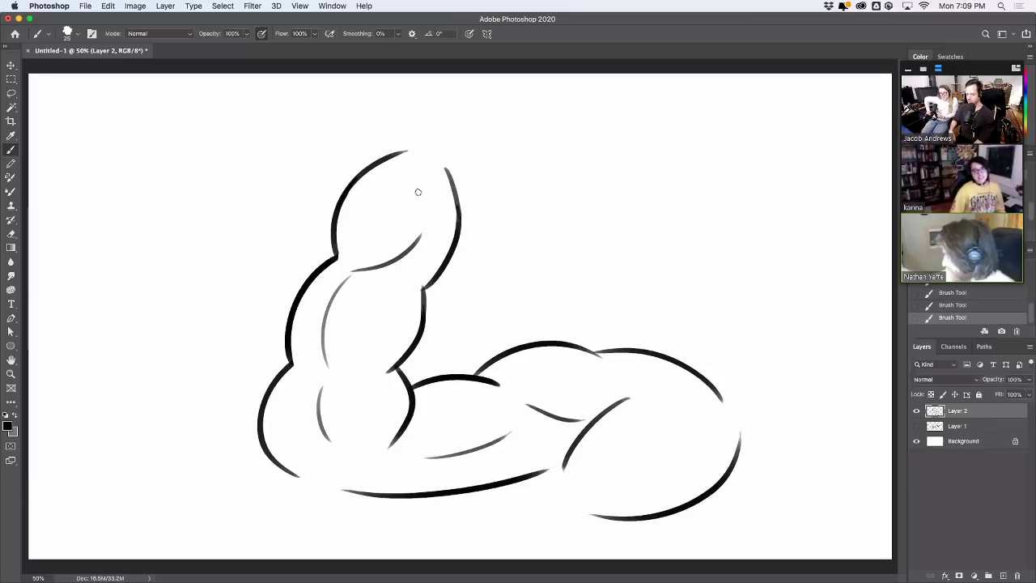
key("super+z")
left_click_drag(392, 177, 417, 203)
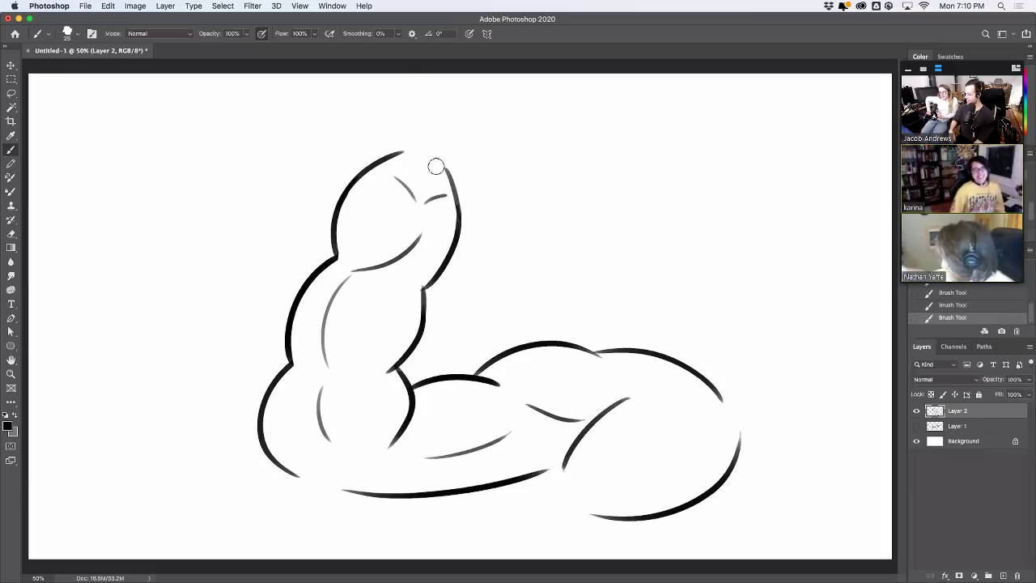
Erase the top of the inner arm curve and draw crease marks near the arm's top
mouse_move(416, 231)
left_mouse_down()
mouse_move(407, 254)
mouse_move(408, 194)
mouse_move(418, 280)
left_mouse_up()
mouse_move(364, 191)
left_mouse_down()
mouse_move(414, 203)
mouse_move(407, 254)
left_mouse_up()
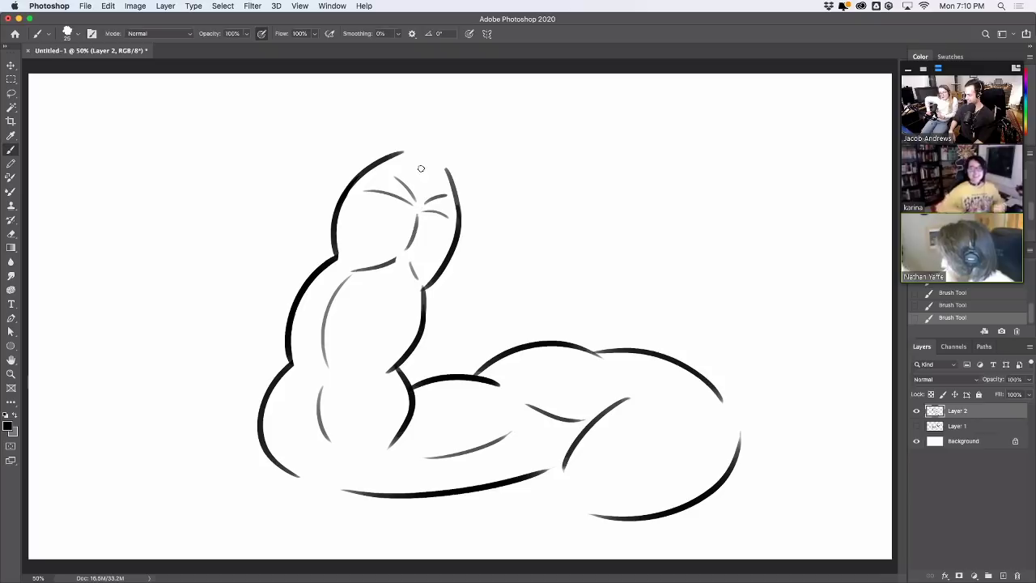
key("super+z")
mouse_move(418, 208)
left_mouse_down()
mouse_move(373, 317)
mouse_move(395, 288)
left_mouse_up()
key("super+z")
key("super+z")
key("super+z")
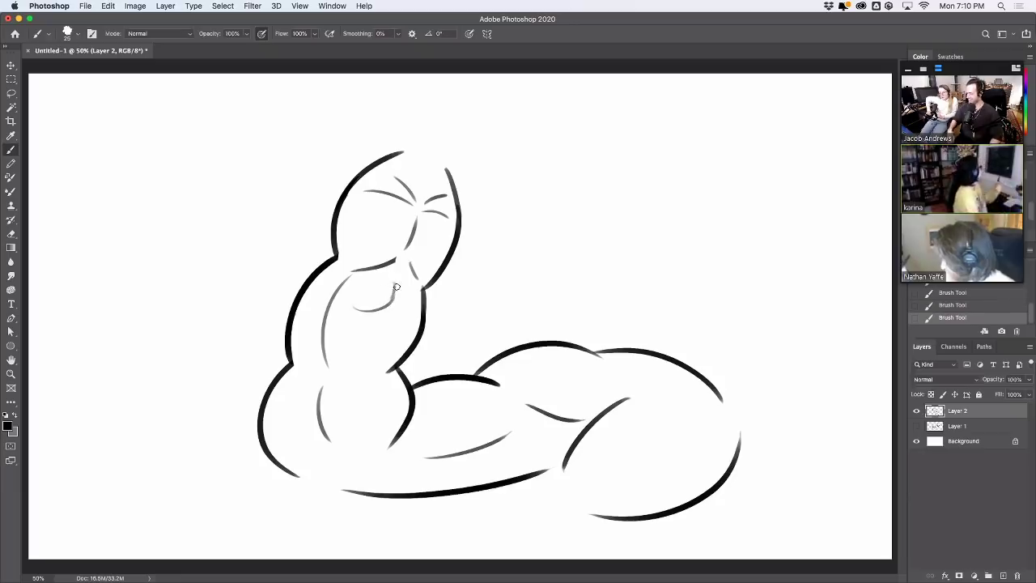
key("super+z")
key("super+z")
key("super+z")
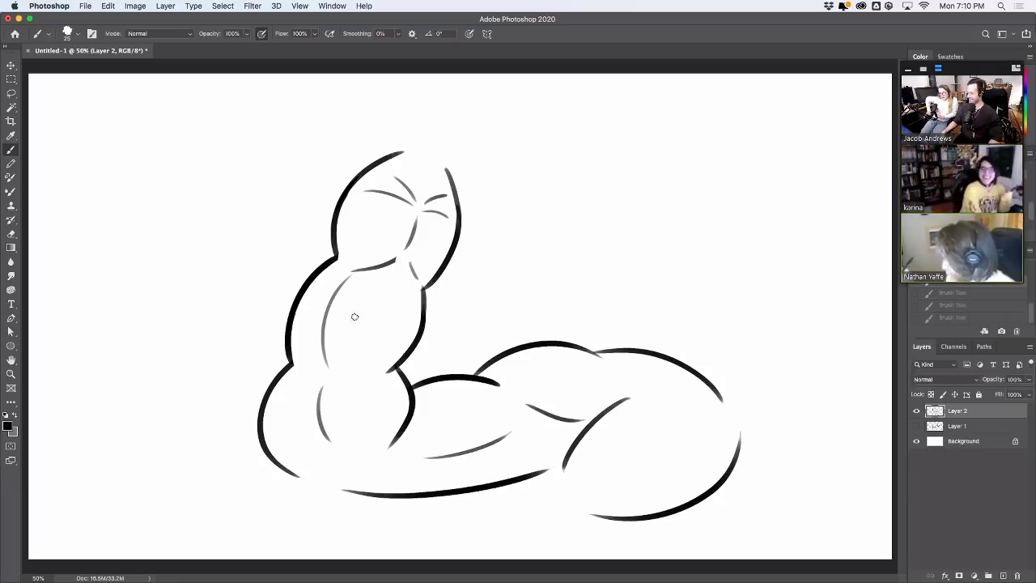
Add curved muscle lines in the upper arm and redraw a darker outer outline segment
left_click_drag(341, 351, 402, 286)
key("super+z")
left_click_drag(340, 349, 403, 285)
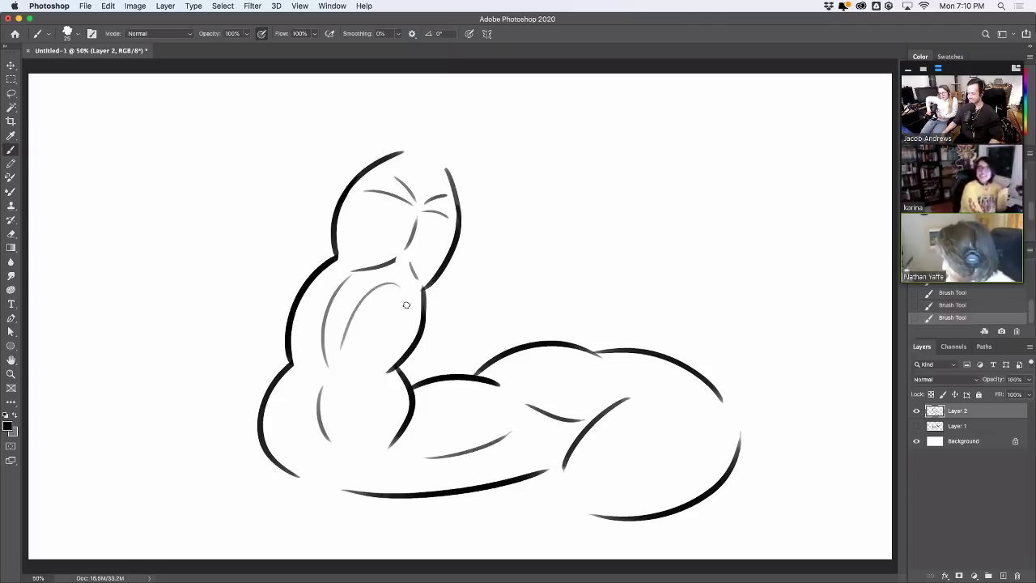
key("super+z")
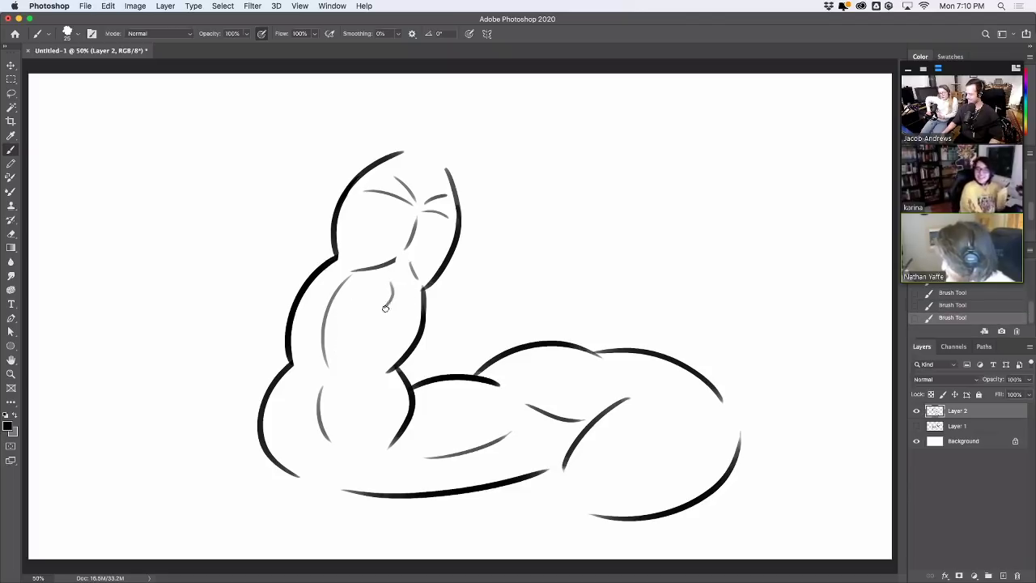
mouse_move(385, 310)
left_mouse_down()
mouse_move(360, 362)
mouse_move(407, 288)
mouse_move(414, 316)
left_mouse_up()
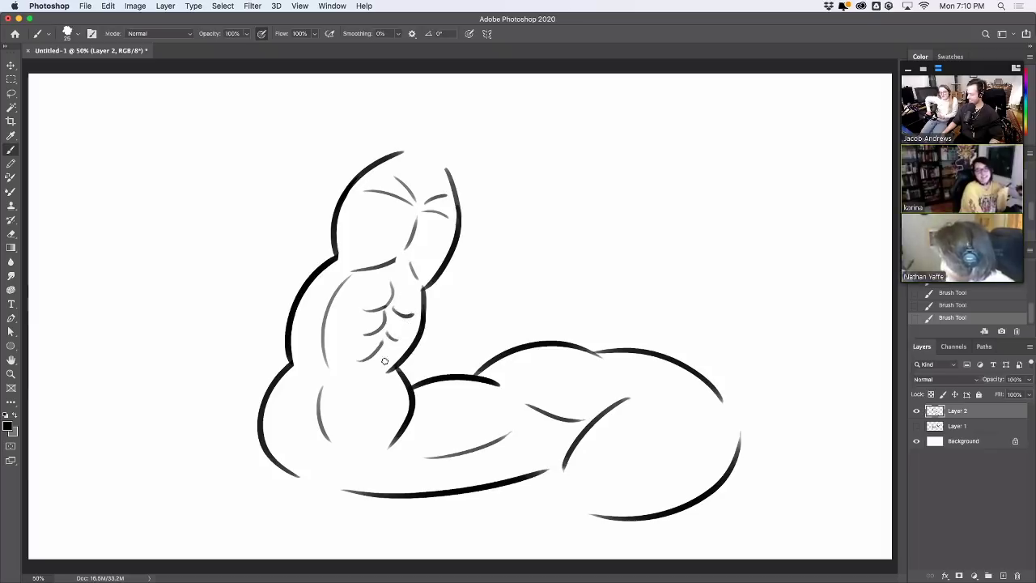
key("e")
mouse_move(423, 320)
left_mouse_down()
mouse_move(392, 370)
mouse_move(421, 341)
mouse_move(411, 352)
left_mouse_up()
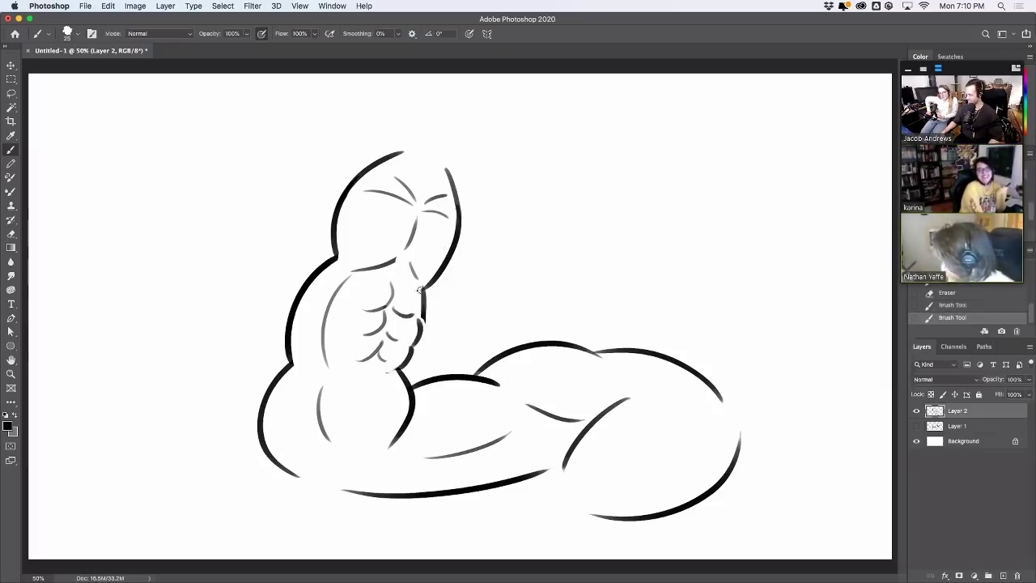
left_click_drag(420, 290, 438, 254)
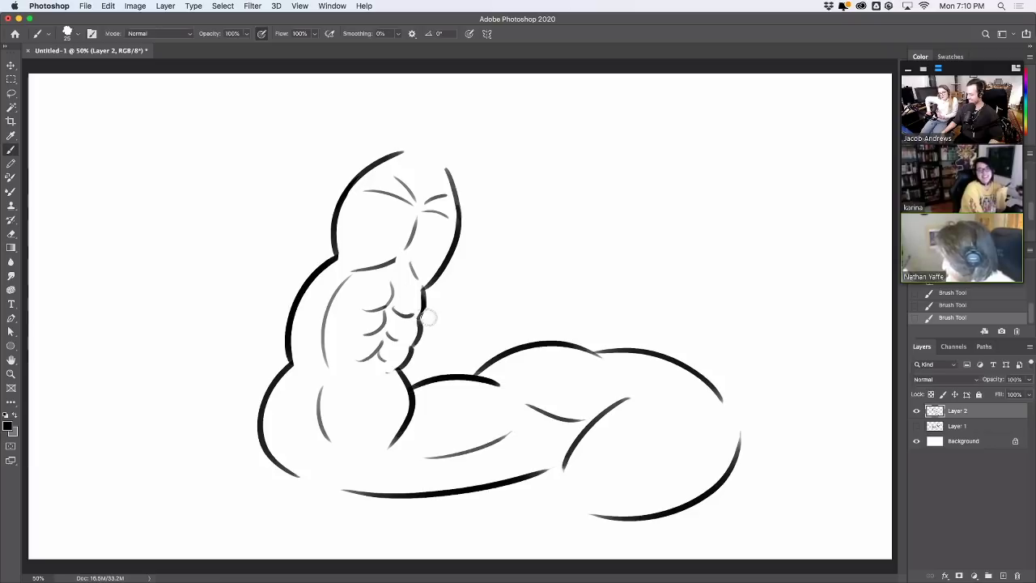
Erase the thin inner line and test strokes along the inner arm and chest
key("e")
left_click_drag(336, 276, 323, 335)
mouse_move(327, 373)
left_mouse_down()
mouse_move(322, 335)
mouse_move(360, 282)
left_mouse_up()
key("ctrl+z")
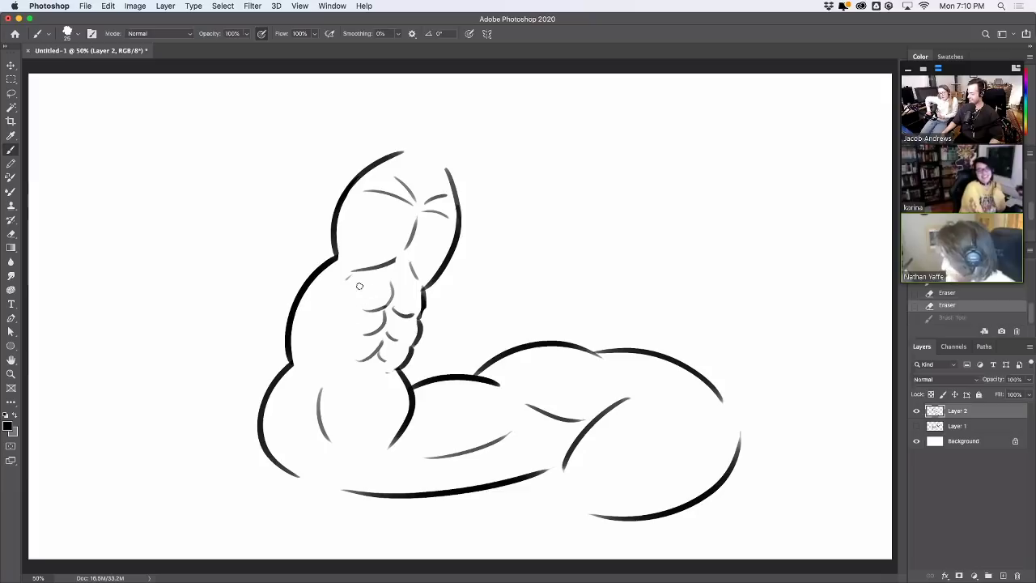
mouse_move(348, 354)
left_mouse_down()
mouse_move(345, 285)
mouse_move(344, 363)
left_mouse_up()
key("ctrl+z")
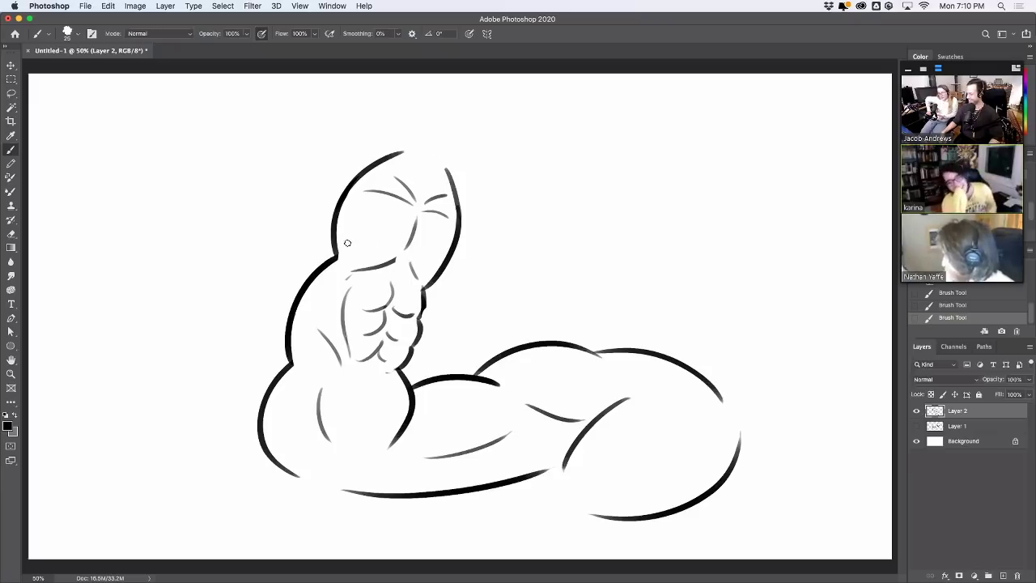
mouse_move(348, 257)
left_mouse_down()
mouse_move(409, 241)
mouse_move(417, 227)
left_mouse_up()
key("ctrl+z")
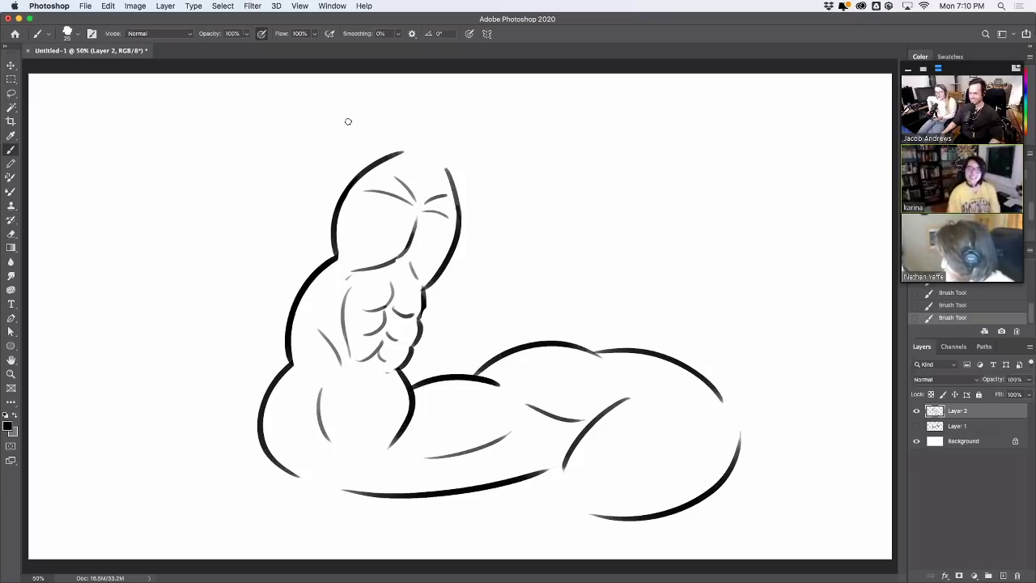
Arch a curve over the arm's top and add a small tip detail, tidied with erasures
mouse_move(403, 152)
left_mouse_down()
mouse_move(450, 155)
mouse_move(433, 144)
mouse_move(440, 172)
left_mouse_up()
key("ctrl+z")
key("ctrl+z")
key("ctrl+z")
key("ctrl+z")
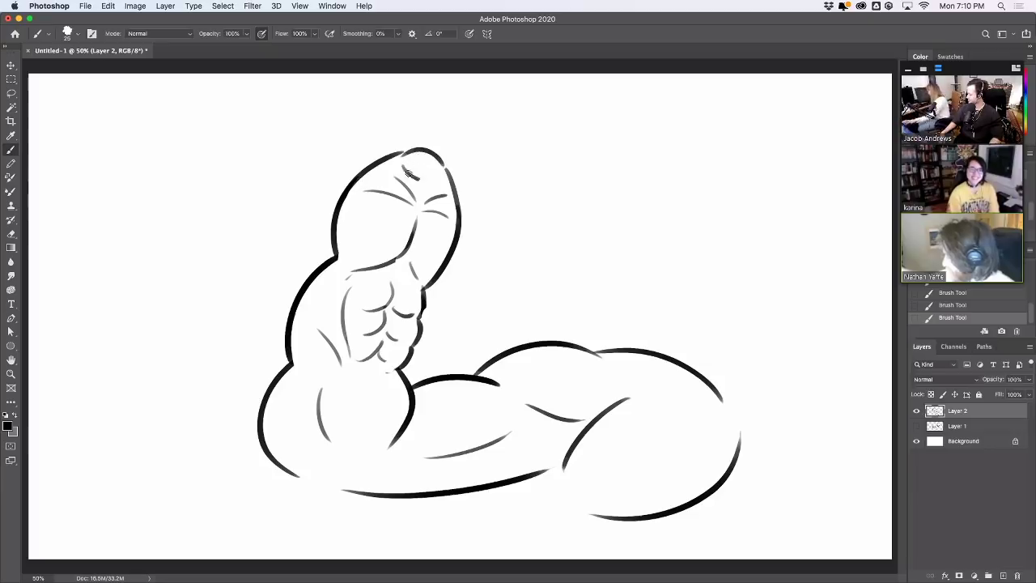
key("ctrl+z")
mouse_move(402, 165)
left_mouse_down()
mouse_move(429, 179)
mouse_move(444, 164)
left_mouse_up()
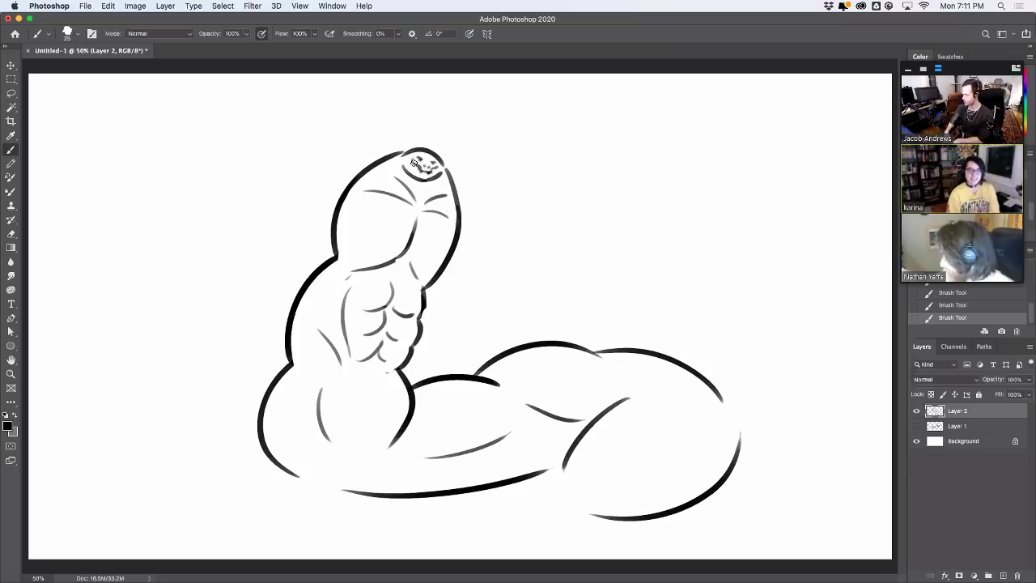
left_click_drag(409, 173, 429, 185)
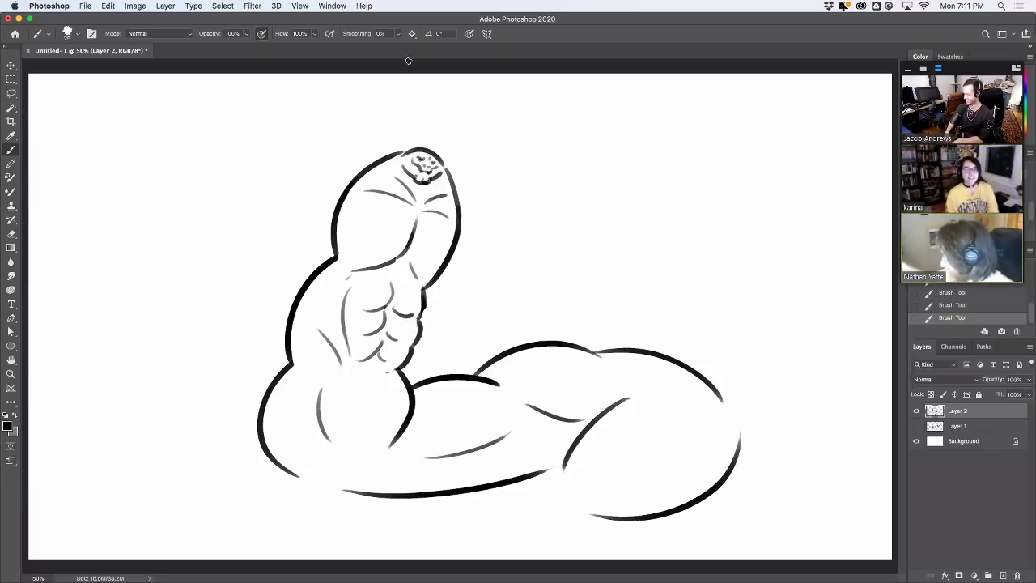
left_click_drag(437, 159, 418, 150)
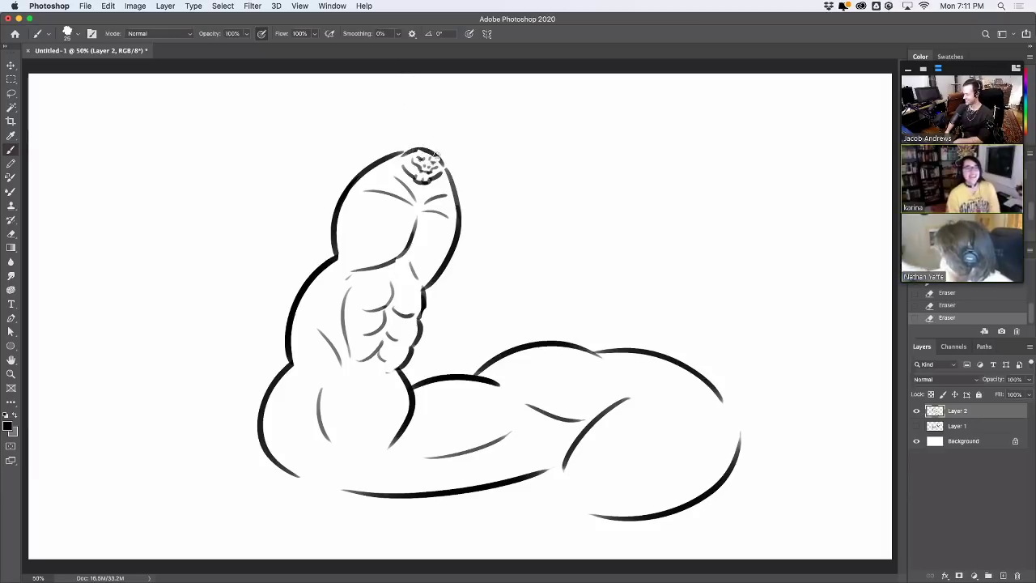
left_click_drag(438, 159, 435, 153)
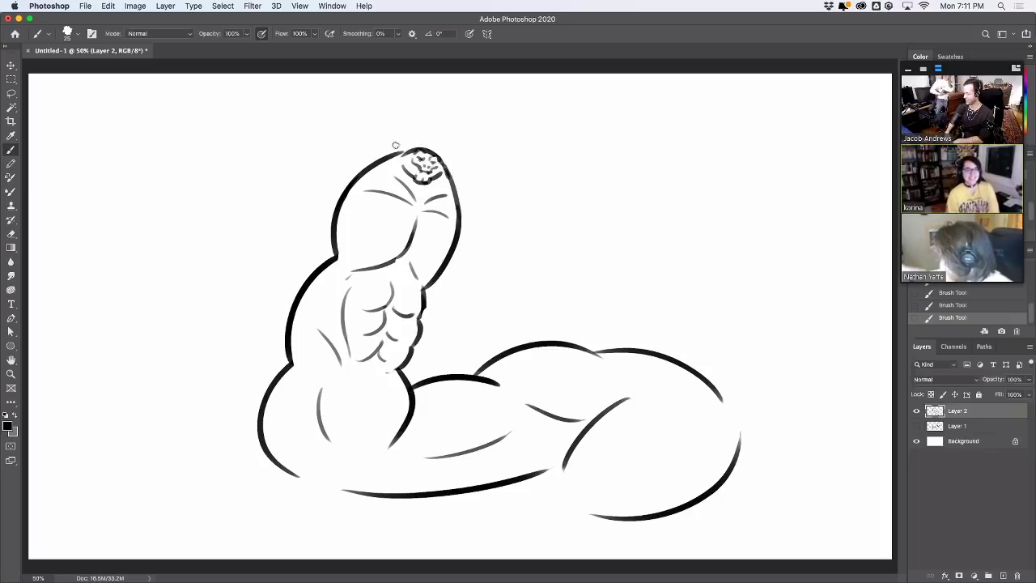
left_click_drag(444, 178, 445, 177)
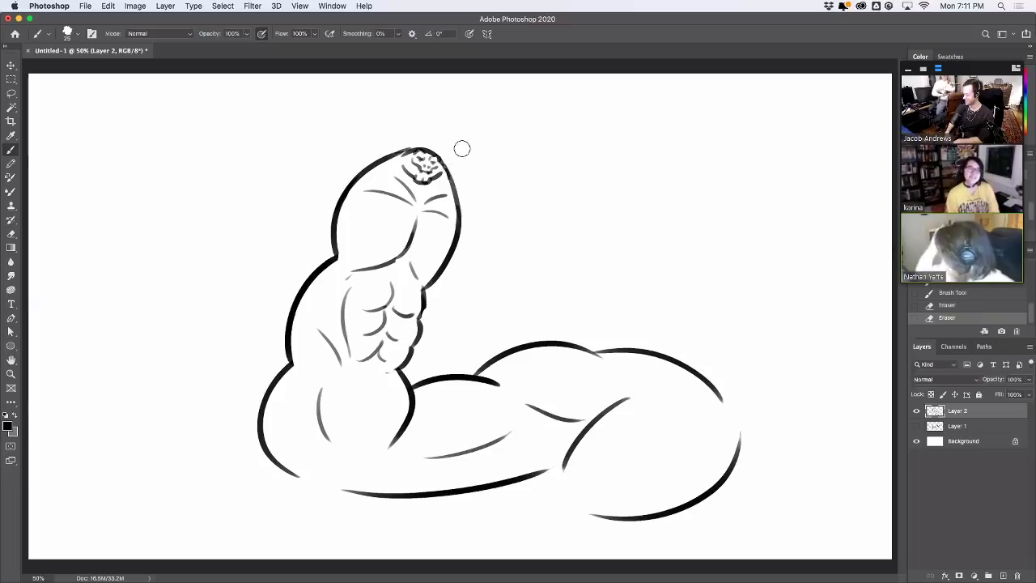
Move the arm drawing up and slightly left with the Move tool
left_click(11, 64)
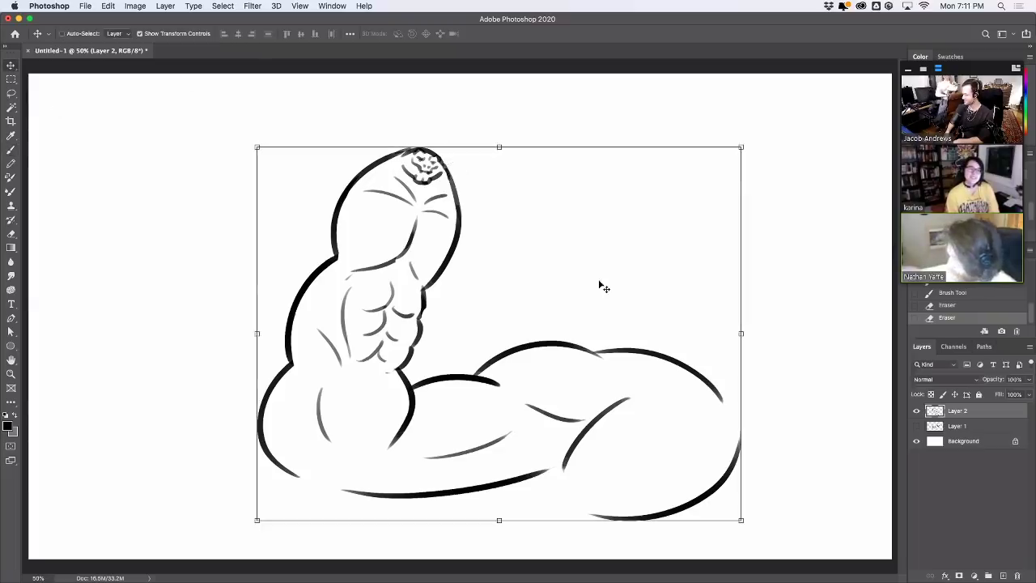
left_click_drag(637, 296, 621, 247)
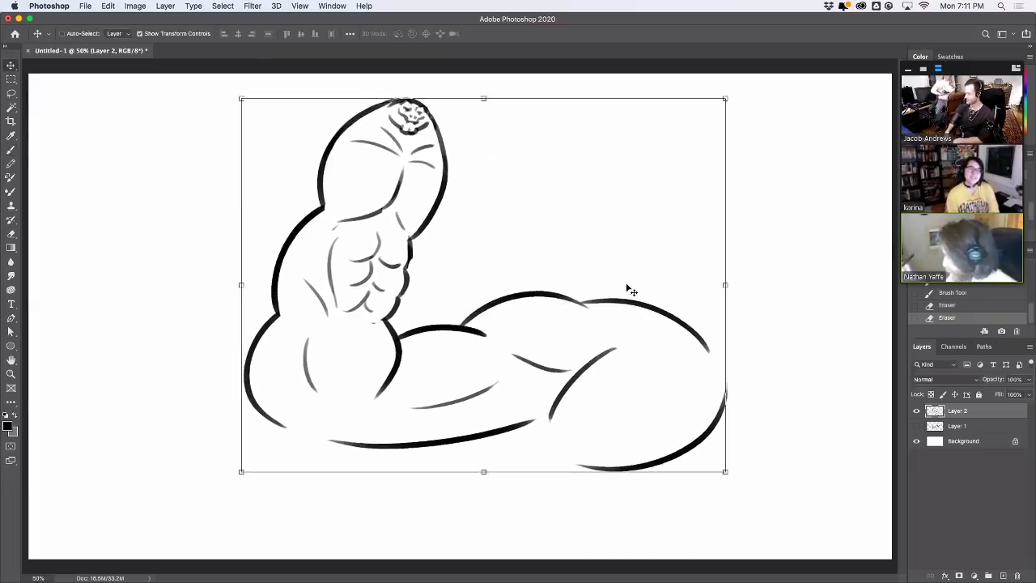
left_click(11, 149)
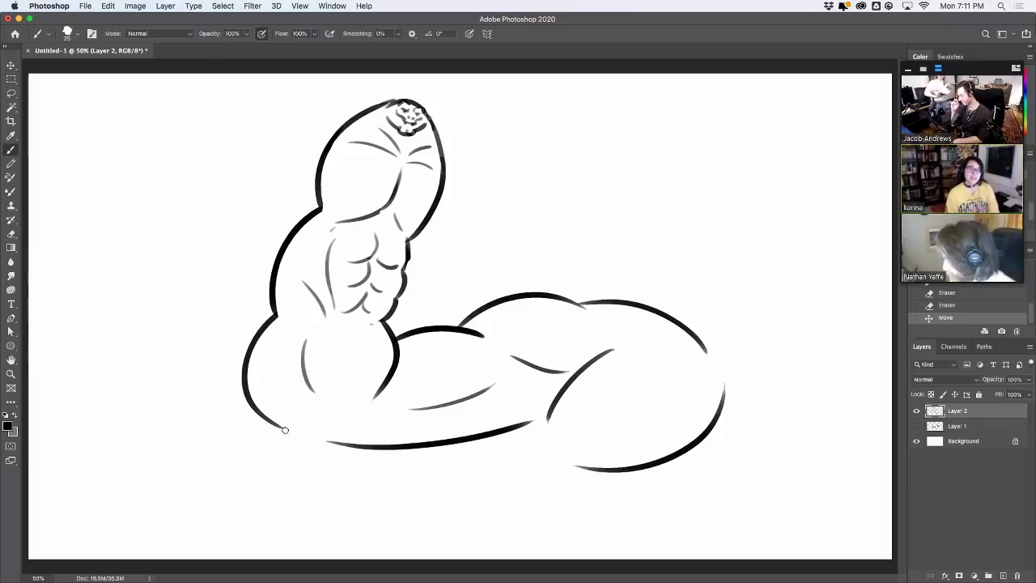
Join the lower outline along the bottom and link the upper and lower curves at the right end
left_click_drag(283, 427, 359, 436)
key("super+z")
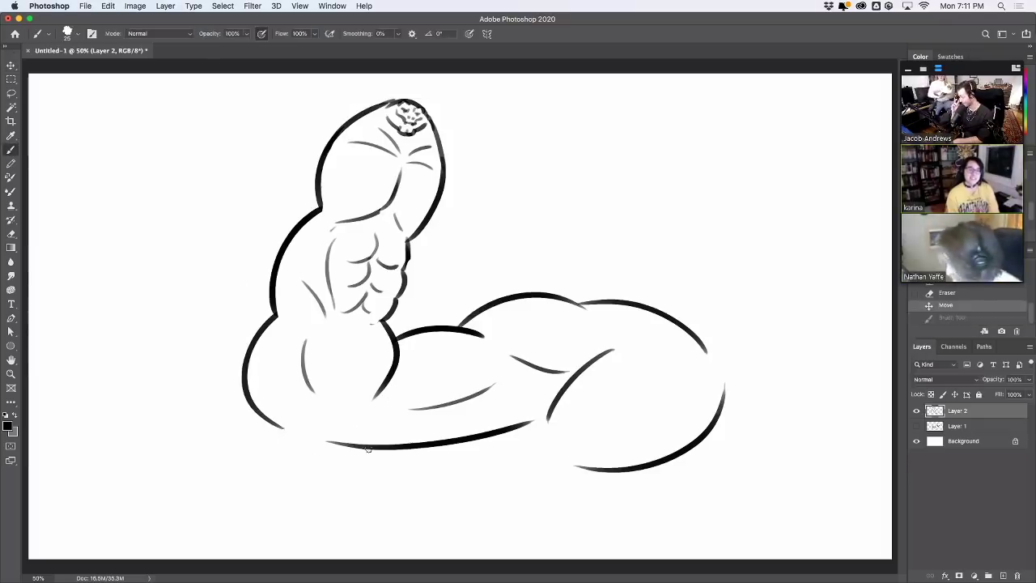
key("super+z")
key("super+z")
key("super+z")
key("super+z")
key("super+z")
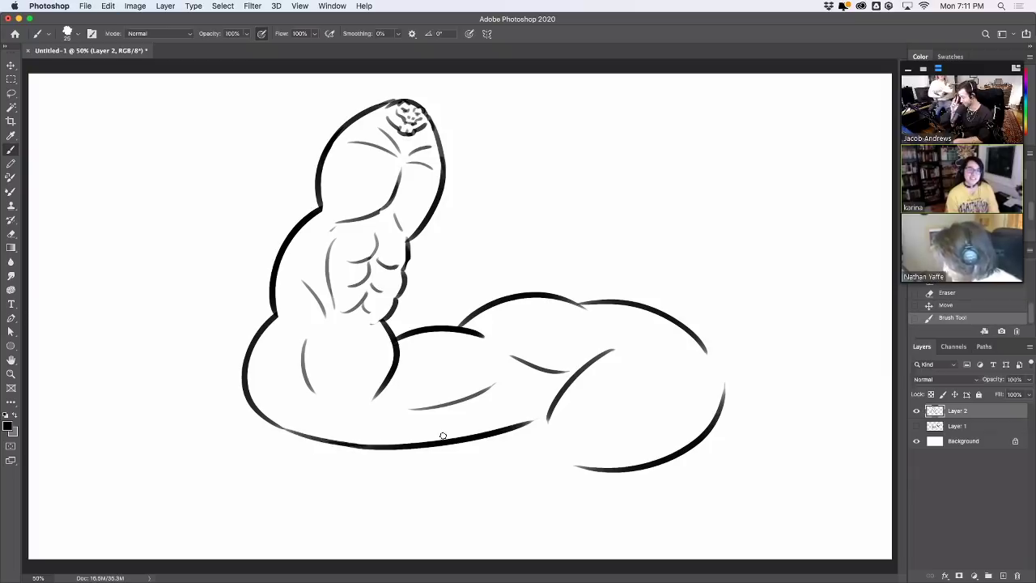
left_click_drag(709, 351, 726, 390)
key("super+z")
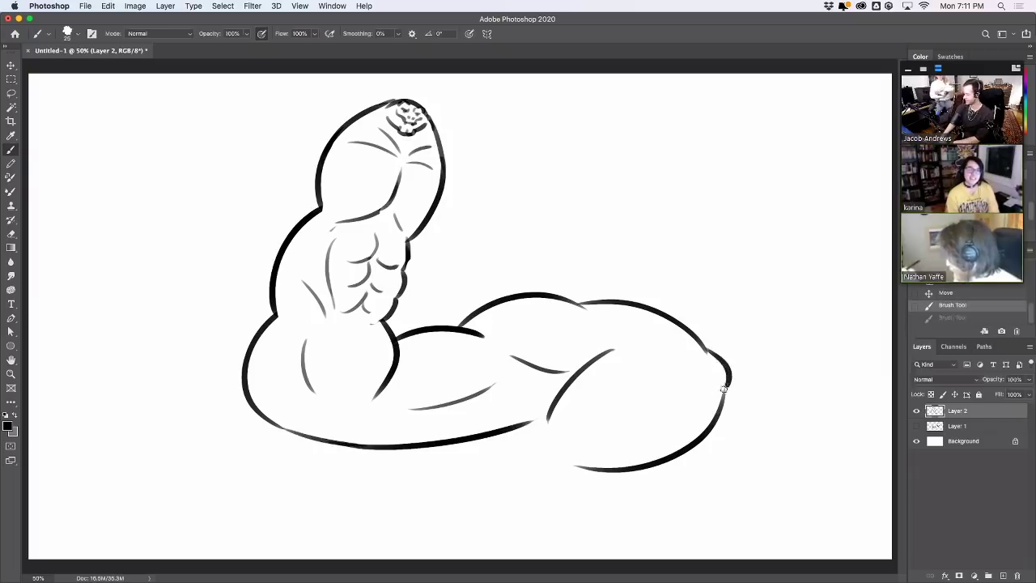
key("super+z")
left_click_drag(708, 351, 727, 391)
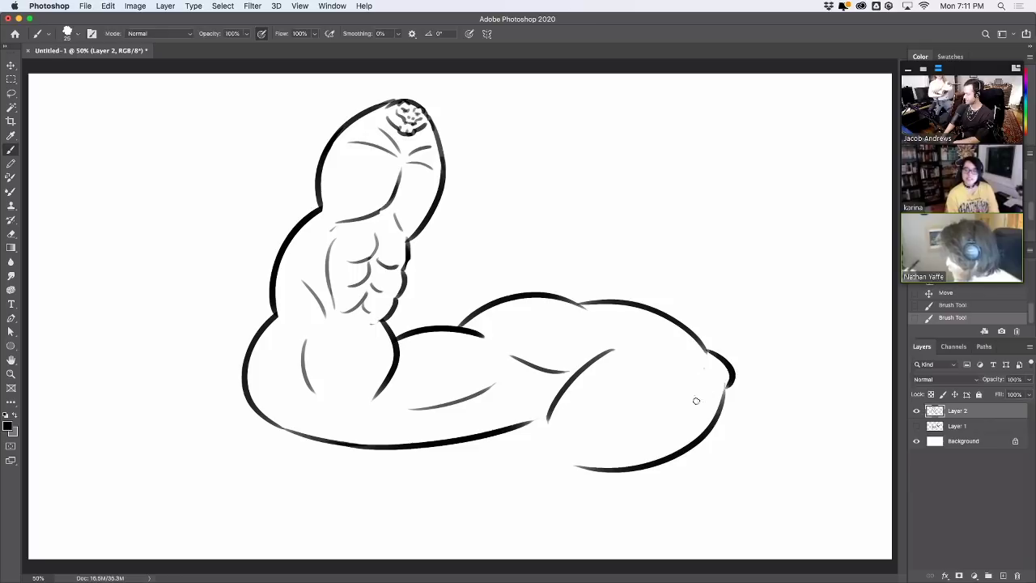
Add a rounded bump at the arm's right end and a curved stroke along the bottom outline
left_click_drag(706, 369, 696, 399)
key("ctrl+z")
key("ctrl+z")
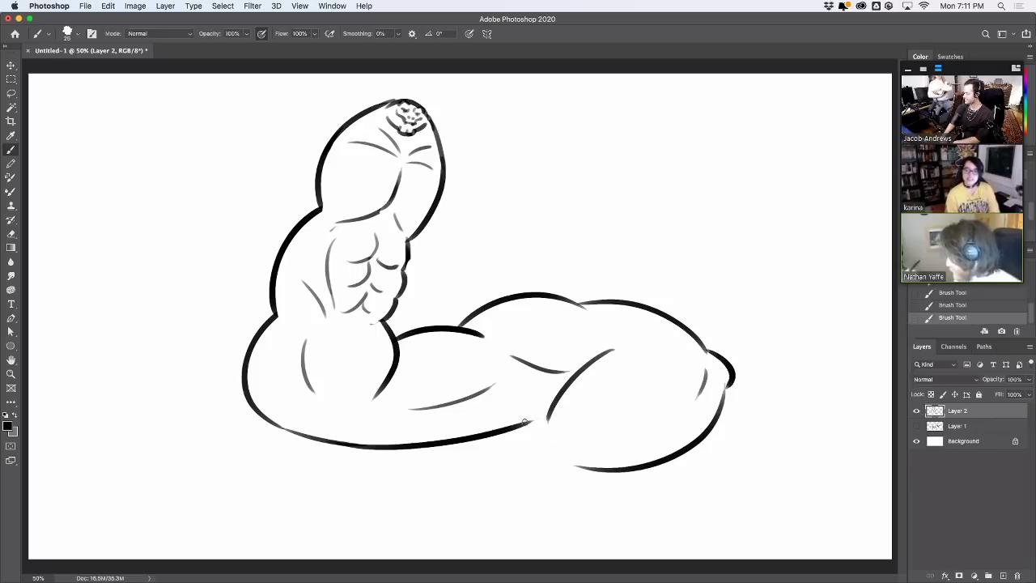
left_click_drag(766, 346, 739, 364)
key("ctrl+z")
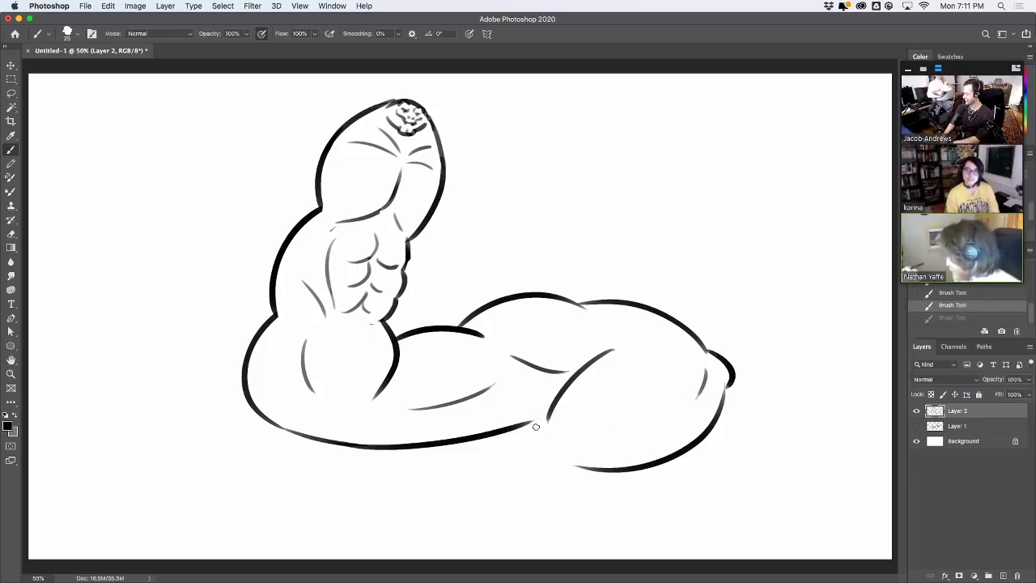
key("ctrl+z")
mouse_move(545, 417)
left_mouse_down()
mouse_move(493, 439)
mouse_move(429, 488)
mouse_move(459, 453)
mouse_move(526, 423)
mouse_move(453, 472)
left_mouse_up()
key("ctrl+z")
Draw tapered strokes and bottom lines below the forearm, erasing where they cross
mouse_move(561, 473)
left_mouse_down()
mouse_move(578, 470)
mouse_move(522, 486)
left_mouse_up()
key("ctrl+z")
key("ctrl+z")
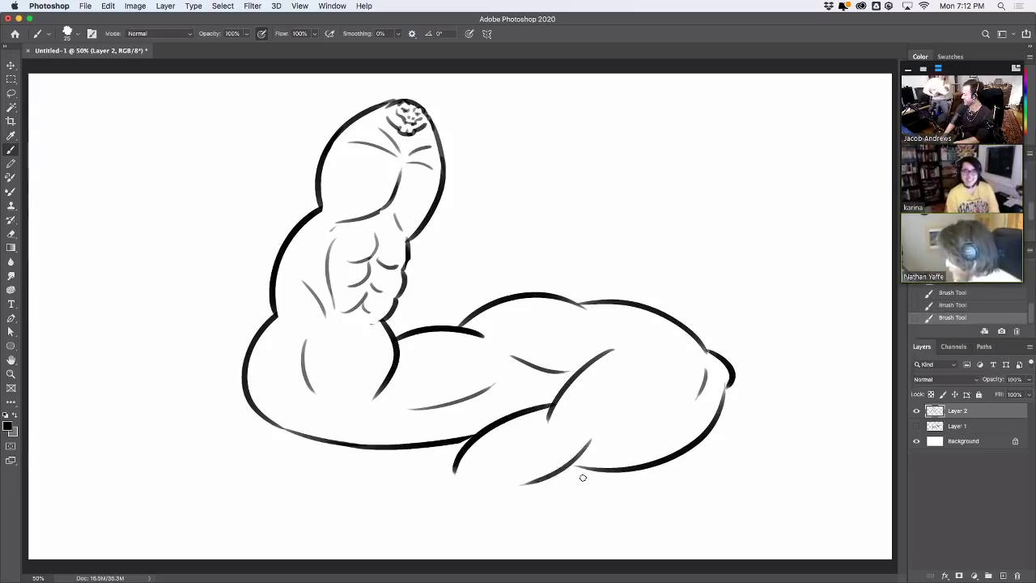
left_click_drag(607, 464, 546, 487)
key("ctrl+z")
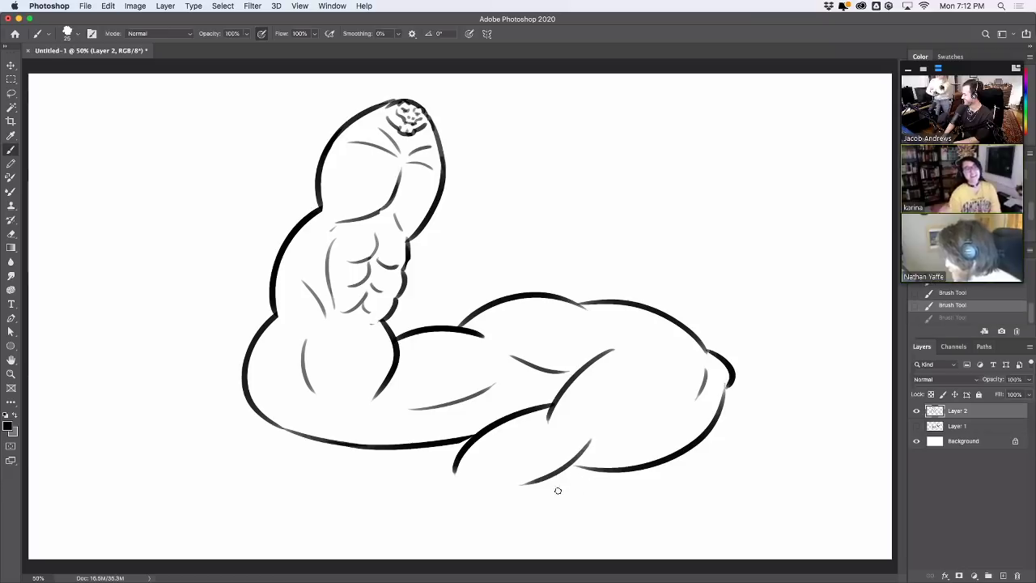
left_click_drag(612, 468, 545, 492)
key("ctrl+z")
key("ctrl+shift+z")
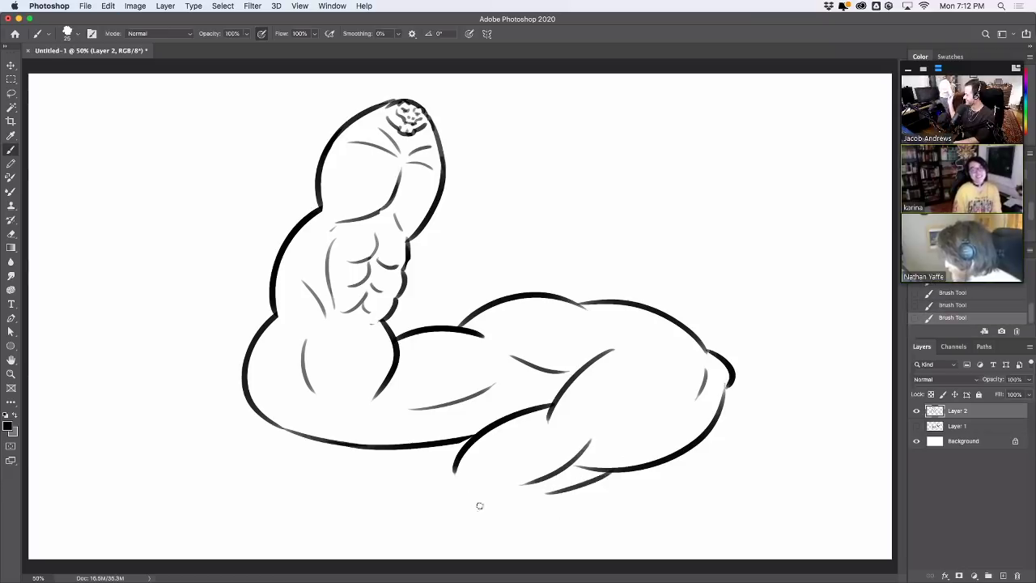
left_click_drag(457, 494, 600, 515)
left_click_drag(507, 474, 663, 509)
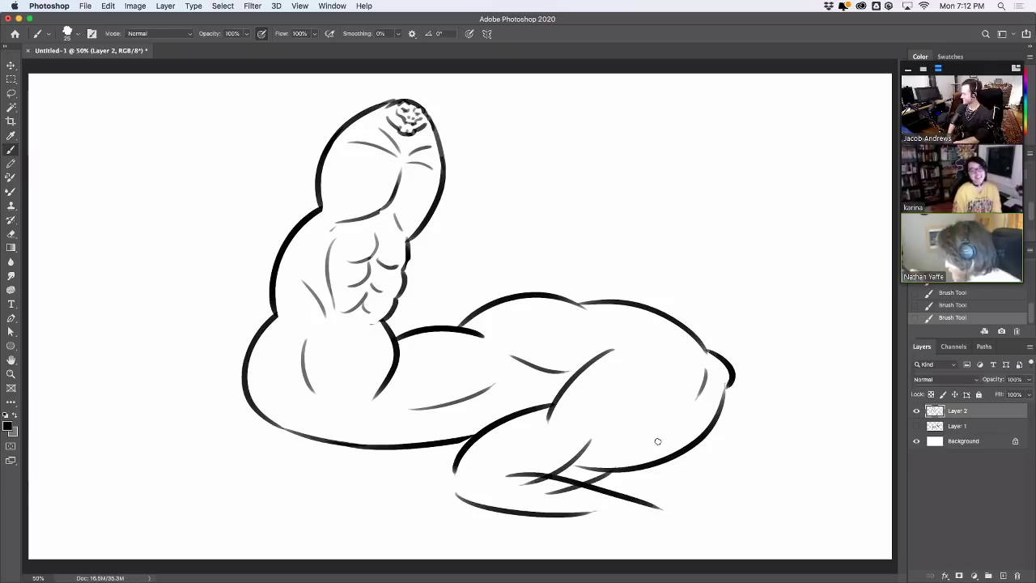
key("e")
mouse_move(515, 490)
left_mouse_down()
mouse_move(597, 490)
mouse_move(555, 488)
mouse_move(624, 505)
left_mouse_up()
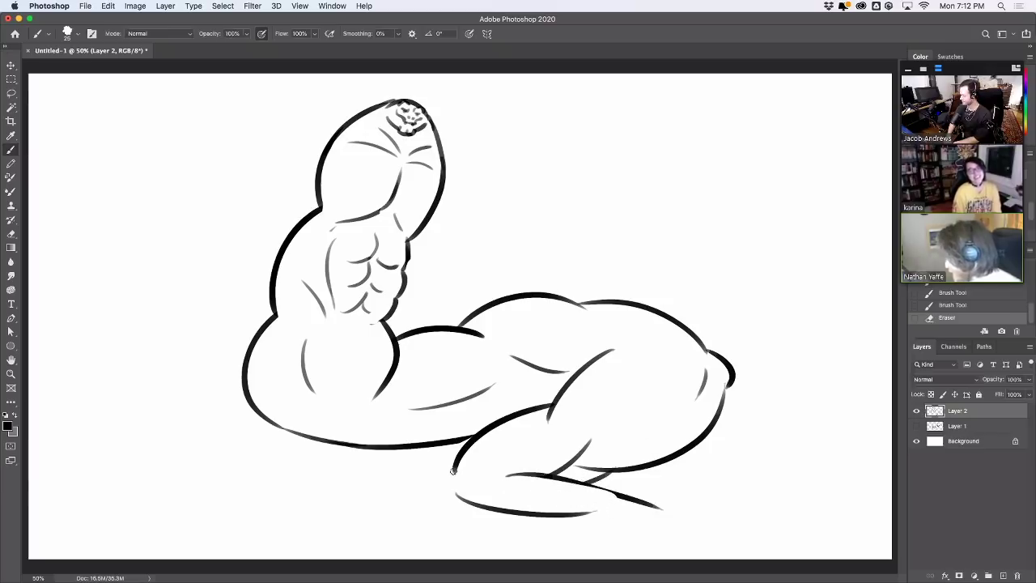
Redraw the foot's lower-left curve and erase part of the inner leg line
mouse_move(454, 469)
left_mouse_down()
mouse_move(460, 497)
mouse_move(485, 508)
mouse_move(486, 492)
mouse_move(494, 505)
left_mouse_up()
key("super+z")
key("super+z")
key("super+z")
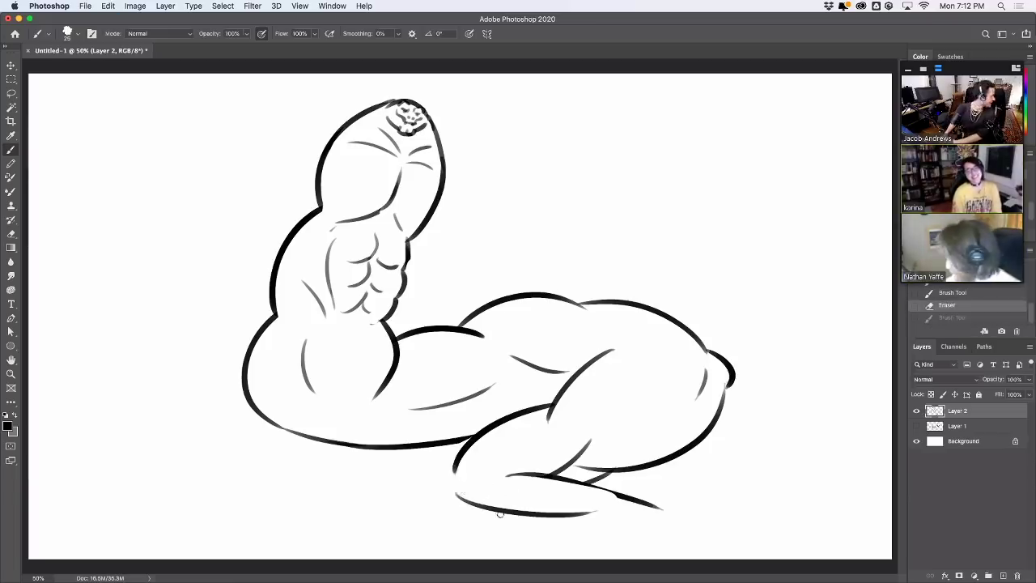
mouse_move(454, 468)
left_mouse_down()
mouse_move(489, 510)
mouse_move(519, 515)
left_mouse_up()
key("super+z")
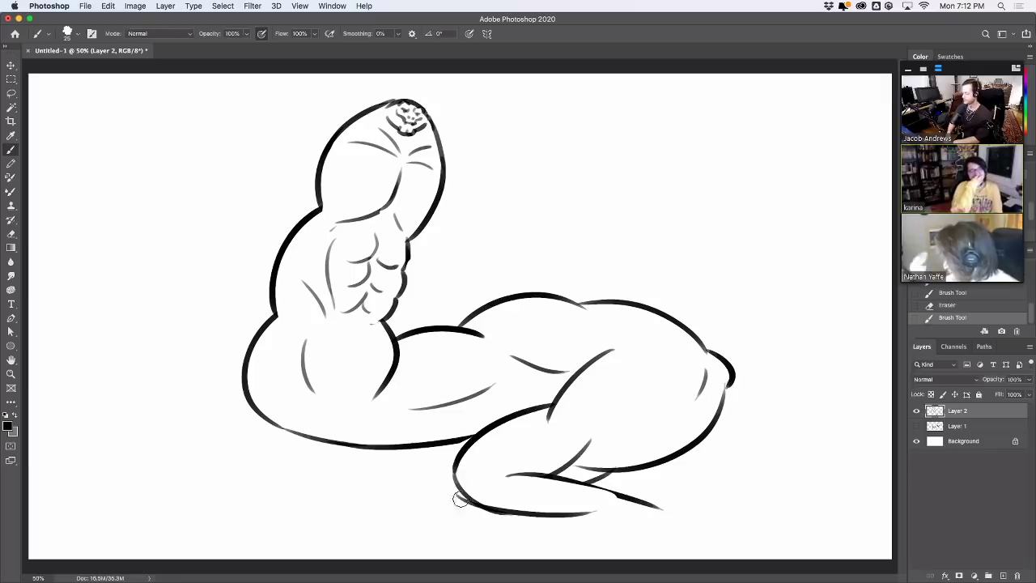
left_click_drag(581, 469, 631, 419)
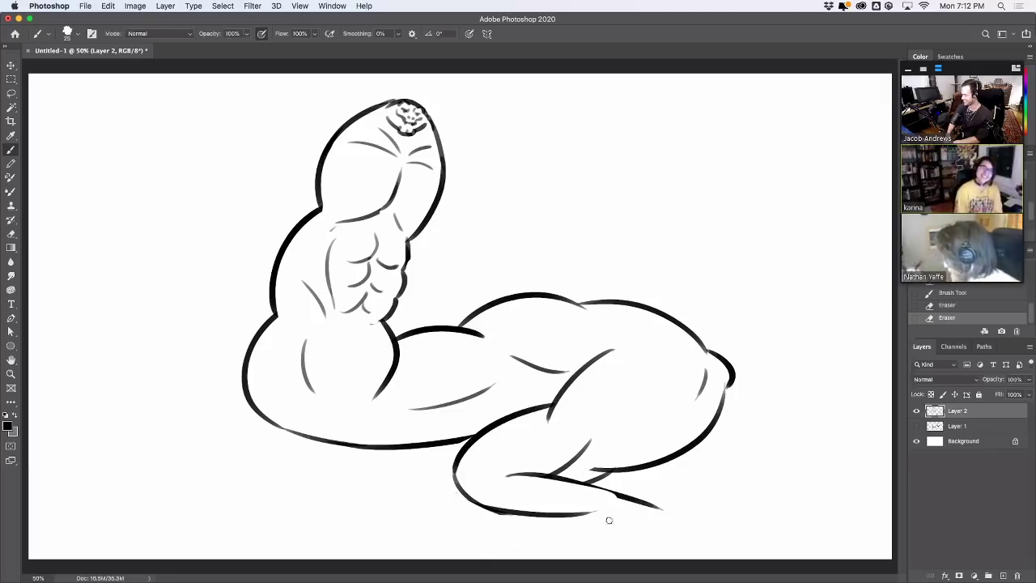
Shift the crouching figure about 60 px left and erase a bit of the upper-arm outline
key("v")
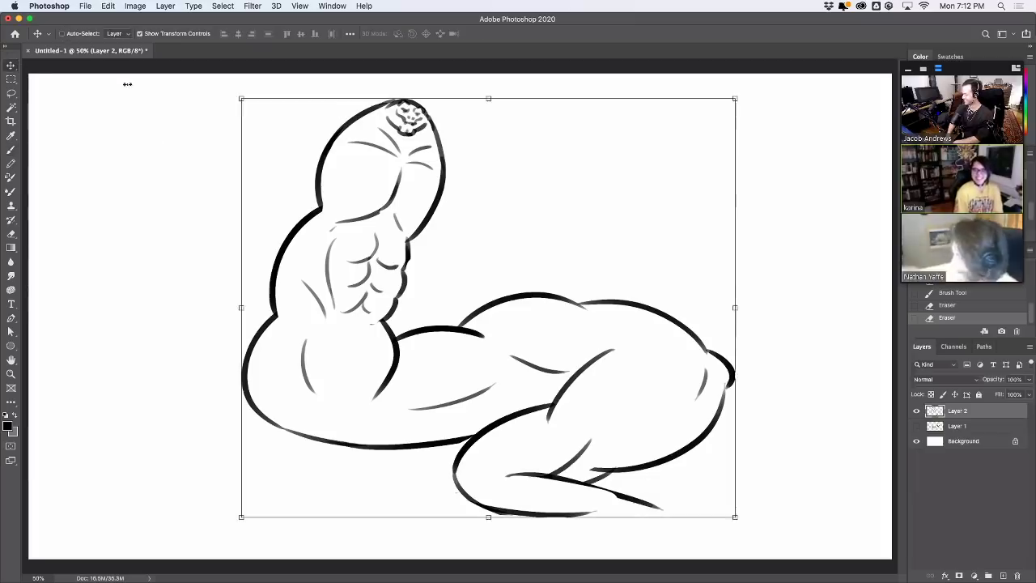
left_click_drag(583, 232, 549, 230)
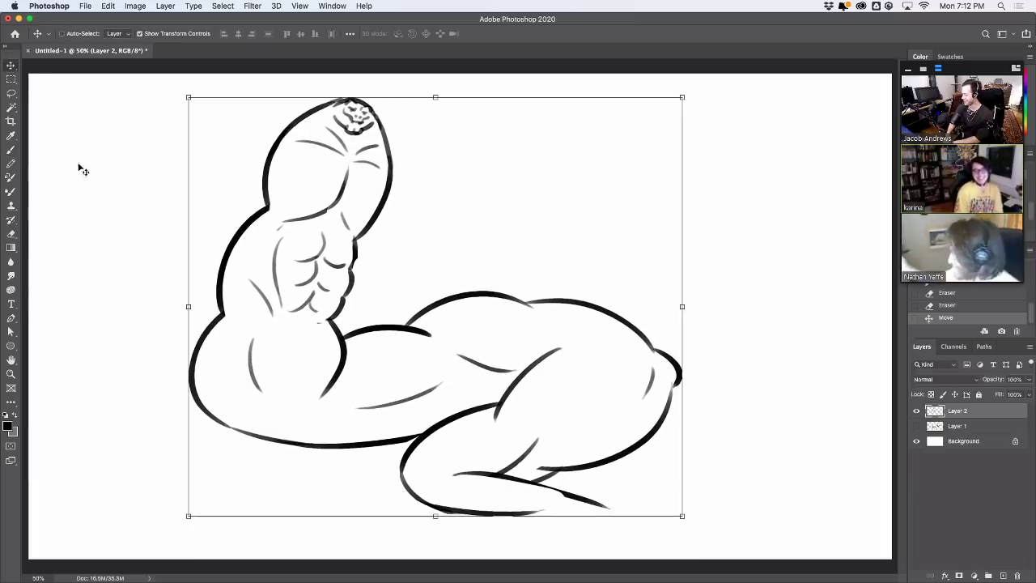
left_click(11, 152)
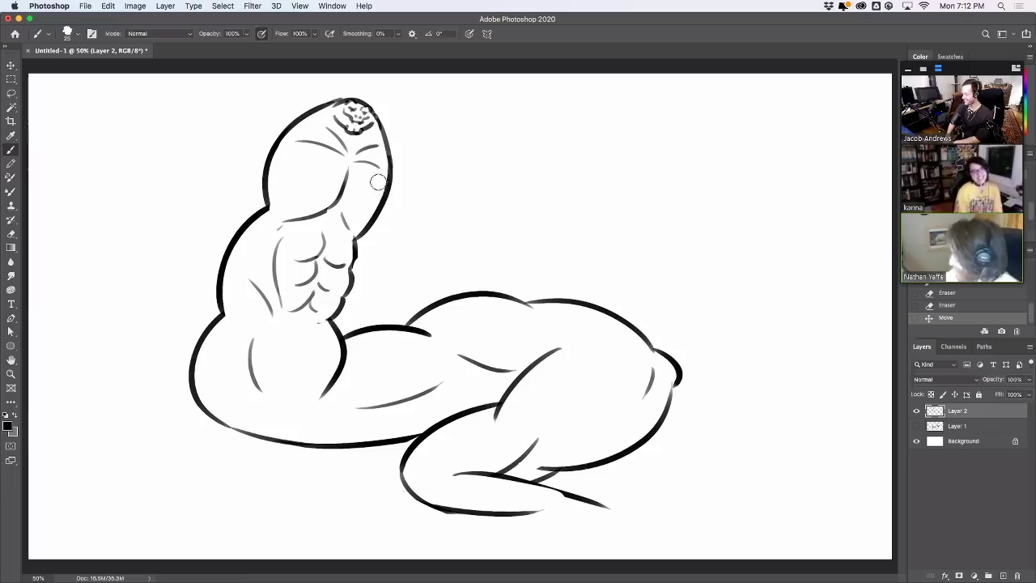
mouse_move(376, 193)
left_mouse_down()
mouse_move(377, 214)
mouse_move(390, 178)
left_mouse_up()
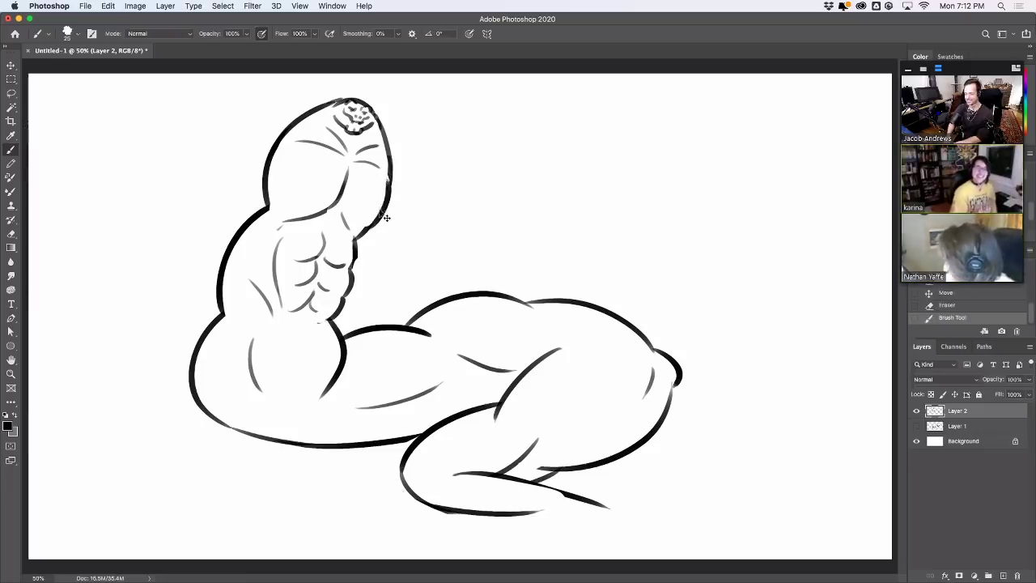
Draw a curved crease inside the upper arm, toggling undo and redo to compare it
mouse_move(280, 191)
left_mouse_down()
mouse_move(308, 208)
mouse_move(300, 212)
mouse_move(337, 202)
left_mouse_up()
key("ctrl+z")
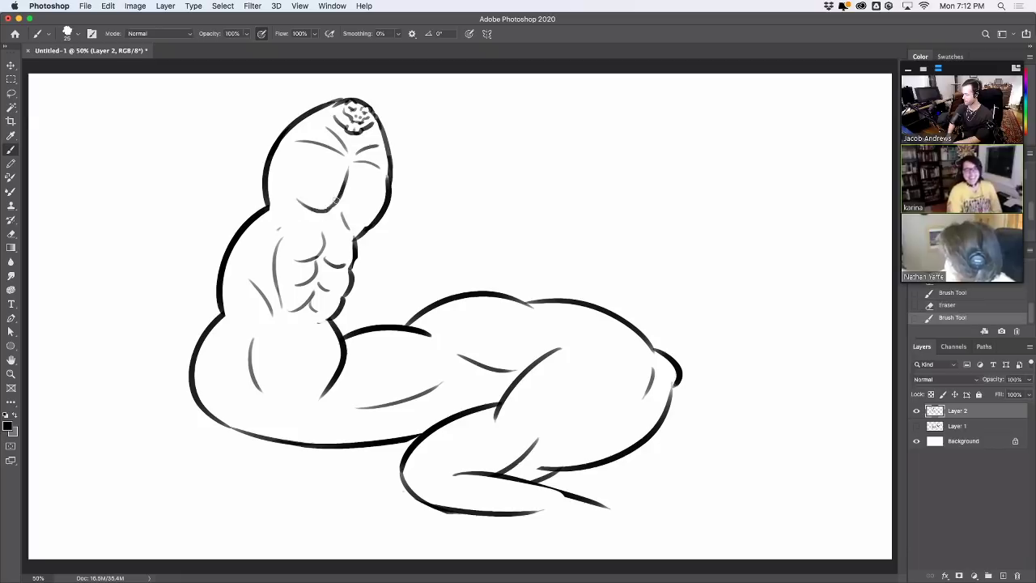
key("ctrl+z")
key("ctrl+shift+z")
key("ctrl+z")
key("ctrl+shift+z")
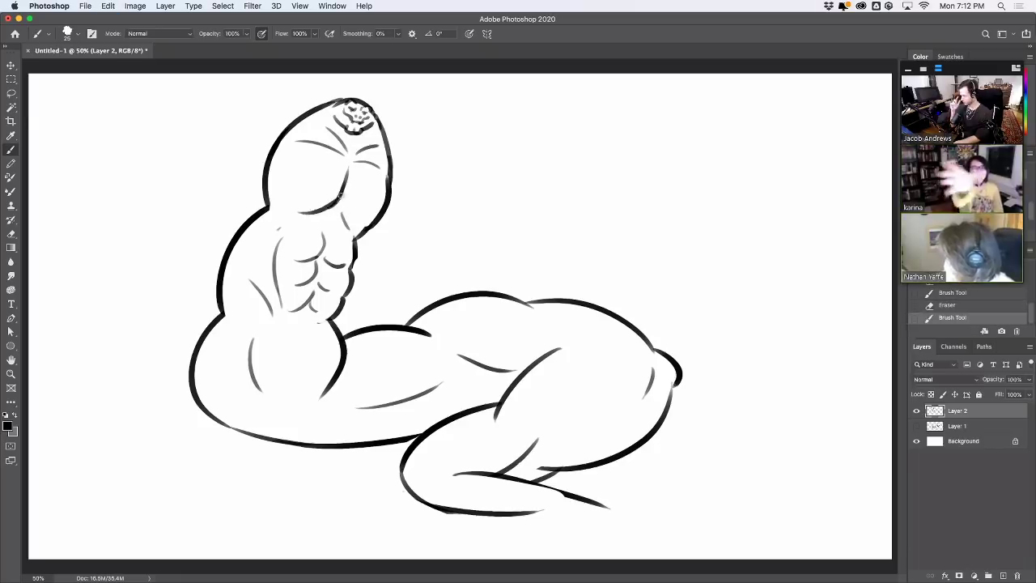
key("ctrl+z")
key("ctrl+shift+z")
key("ctrl+z")
key("ctrl+shift+z")
key("ctrl+z")
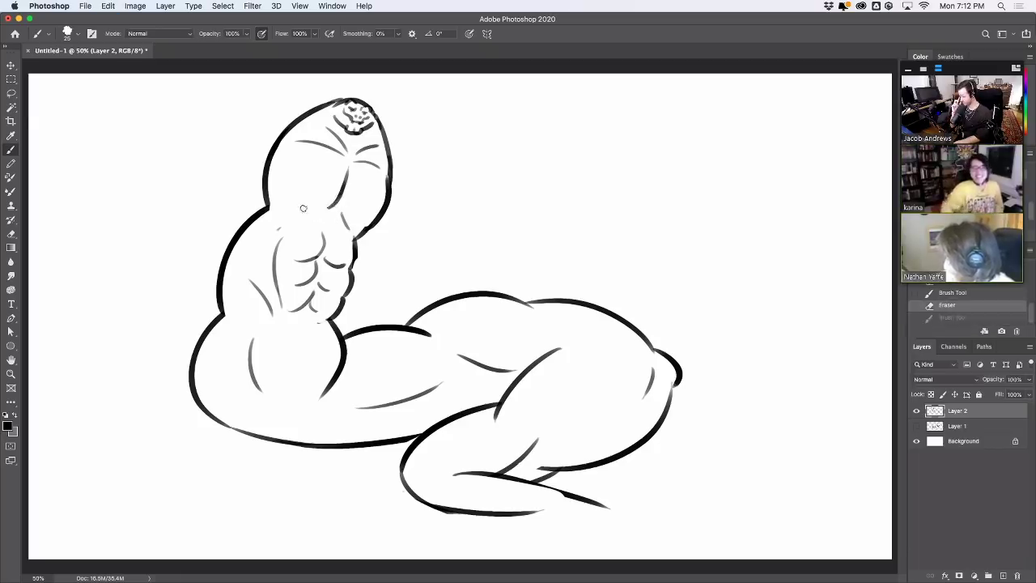
key("ctrl+shift+z")
Add a short stroke at the elbow crease, keeping it after undo and redo
left_click_drag(340, 211, 352, 220)
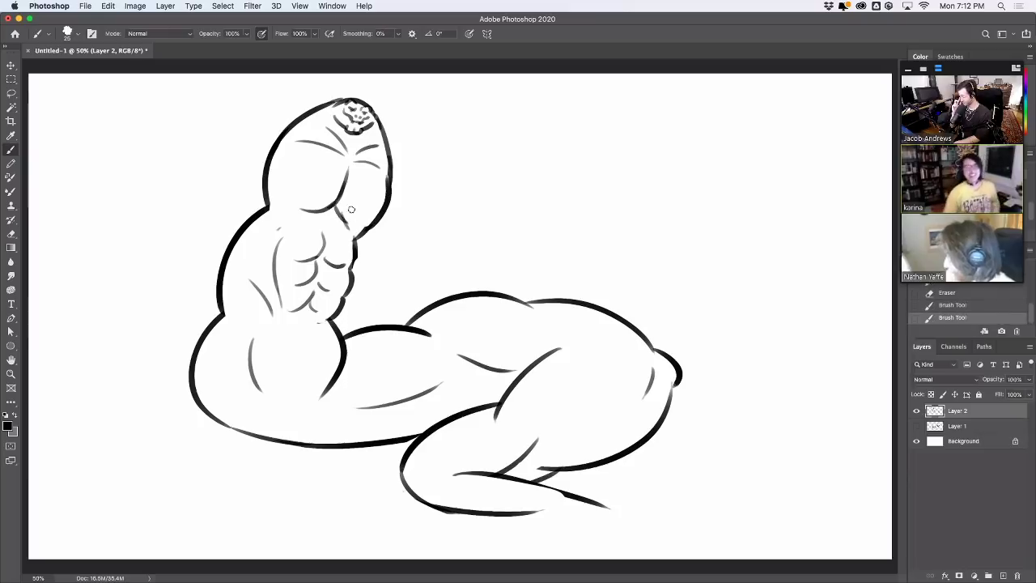
key("ctrl+z")
key("ctrl+shift+z")
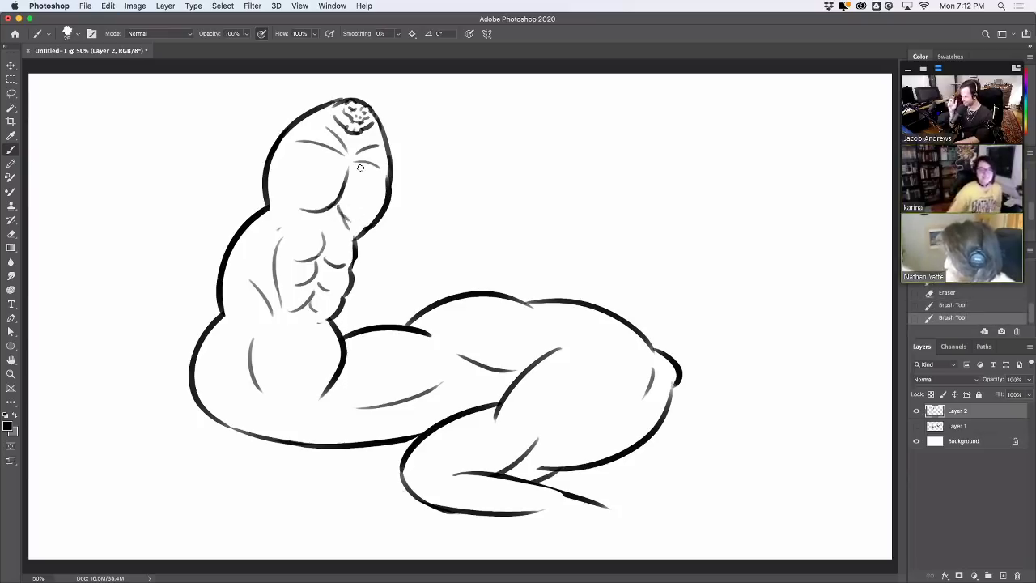
Sketch two curved tail lines rising right from the lower leg, trimming the lower one's end
left_click_drag(538, 516, 659, 490)
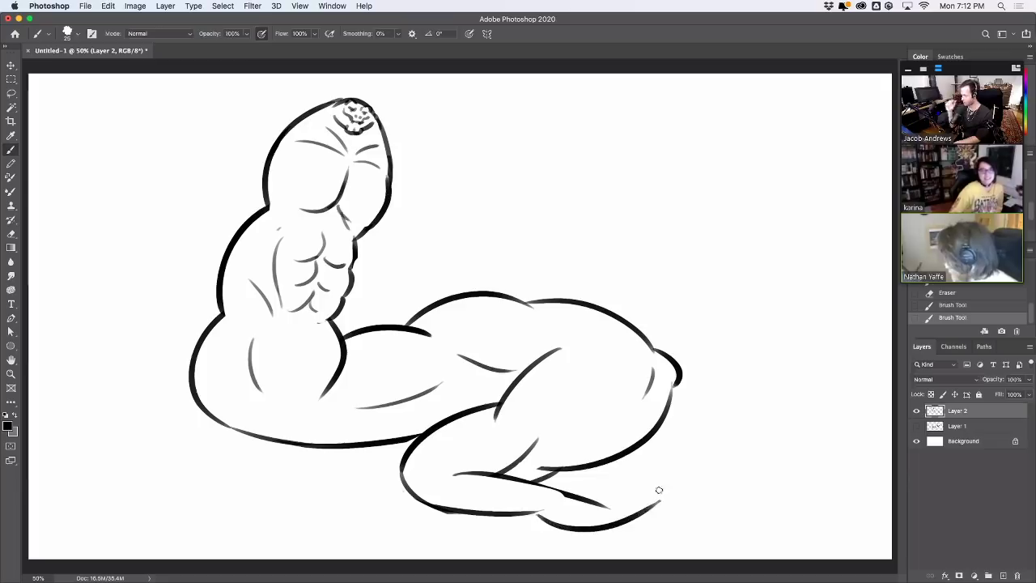
left_click_drag(569, 501, 676, 475)
key("e")
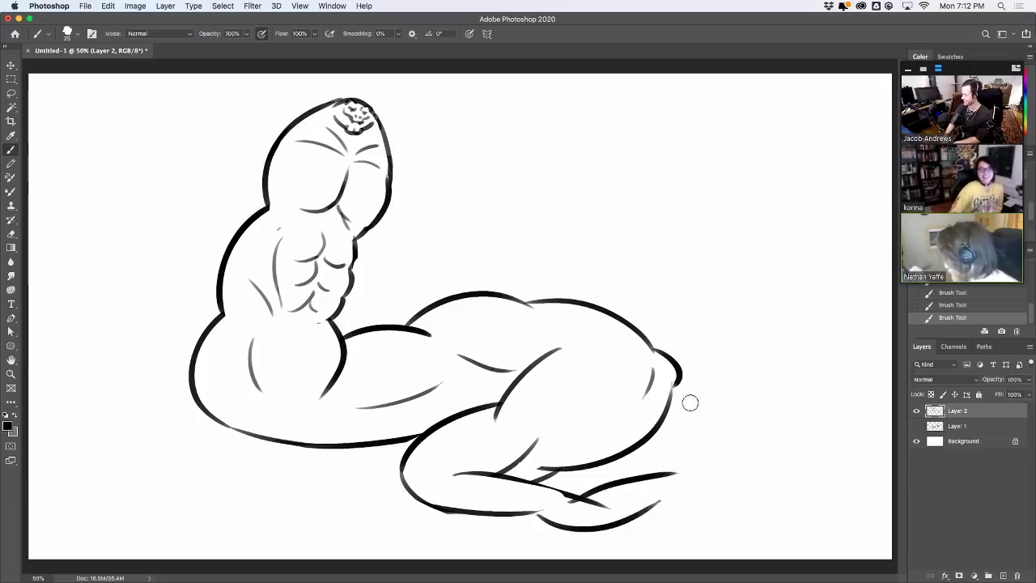
mouse_move(603, 508)
left_mouse_down()
mouse_move(583, 500)
mouse_move(657, 507)
mouse_move(743, 462)
left_mouse_up()
key("b")
mouse_move(677, 473)
left_mouse_down()
mouse_move(763, 417)
mouse_move(828, 398)
mouse_move(777, 417)
mouse_move(741, 468)
mouse_move(797, 407)
mouse_move(828, 400)
left_mouse_up()
Replace the tail extensions with two lines running up to the right, the outer ending higher
key("super+z")
key("super+z")
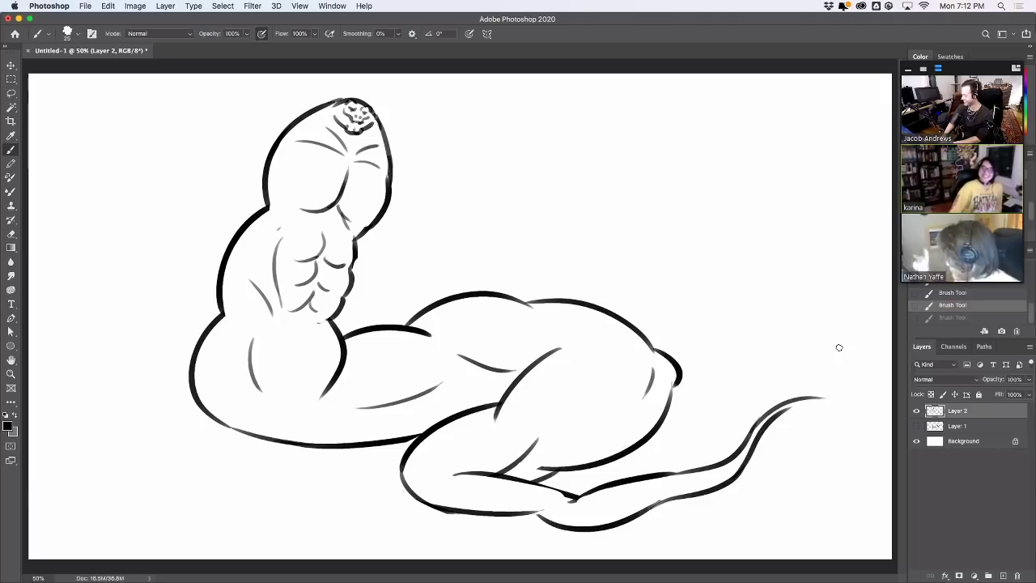
key("super+z")
mouse_move(762, 436)
left_mouse_down()
mouse_move(737, 461)
mouse_move(773, 409)
left_mouse_up()
mouse_move(733, 478)
left_mouse_down()
mouse_move(786, 425)
mouse_move(782, 399)
left_mouse_up()
key("super+z")
left_click_drag(732, 478, 789, 402)
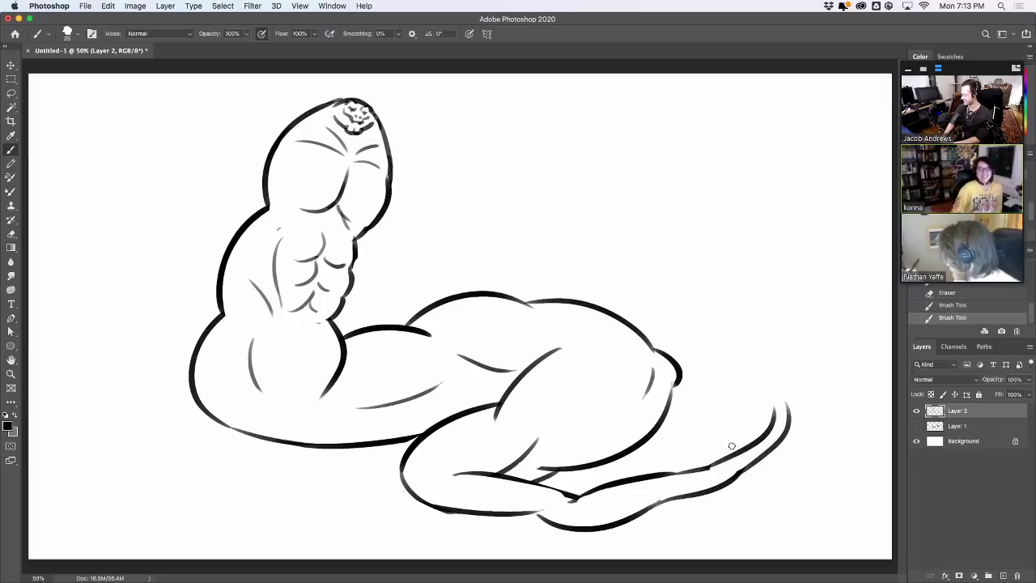
Sketch the ring loop at the tail tip and erase parts of it
mouse_move(731, 446)
left_mouse_down()
mouse_move(733, 476)
mouse_move(745, 474)
left_mouse_up()
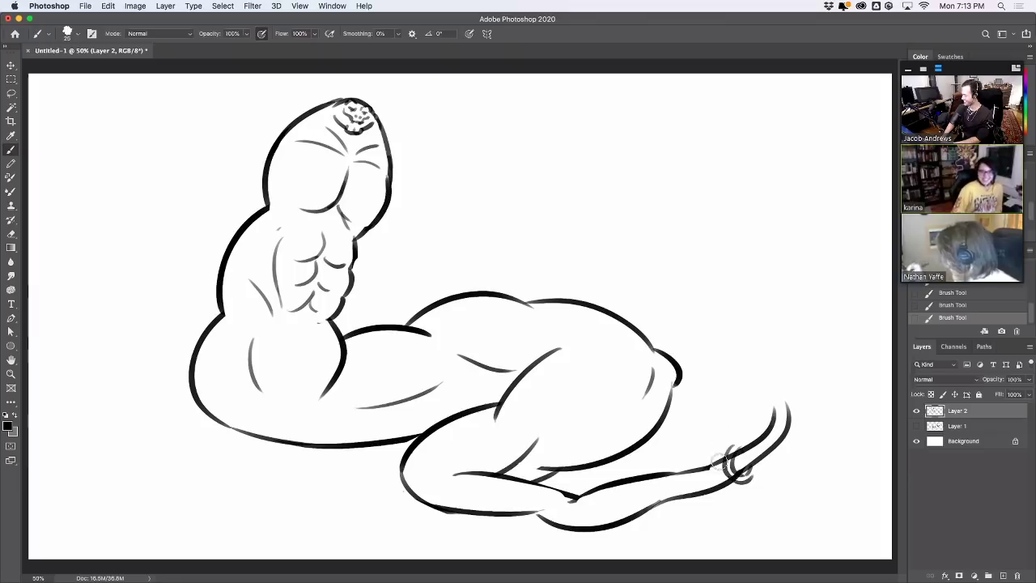
key("e")
left_click_drag(750, 476, 749, 478)
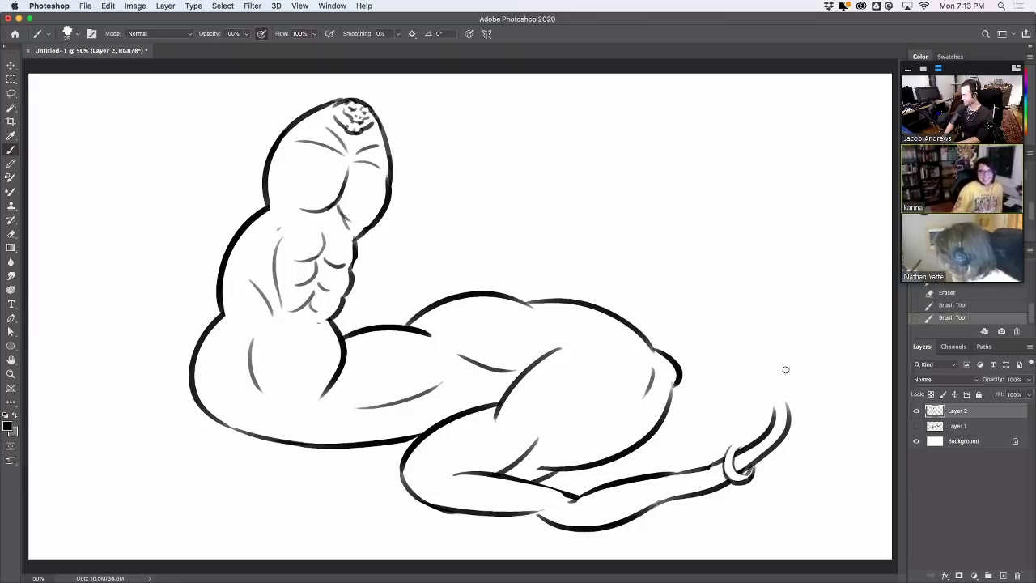
mouse_move(746, 474)
left_mouse_down()
mouse_move(725, 434)
mouse_move(739, 424)
mouse_move(733, 434)
left_mouse_up()
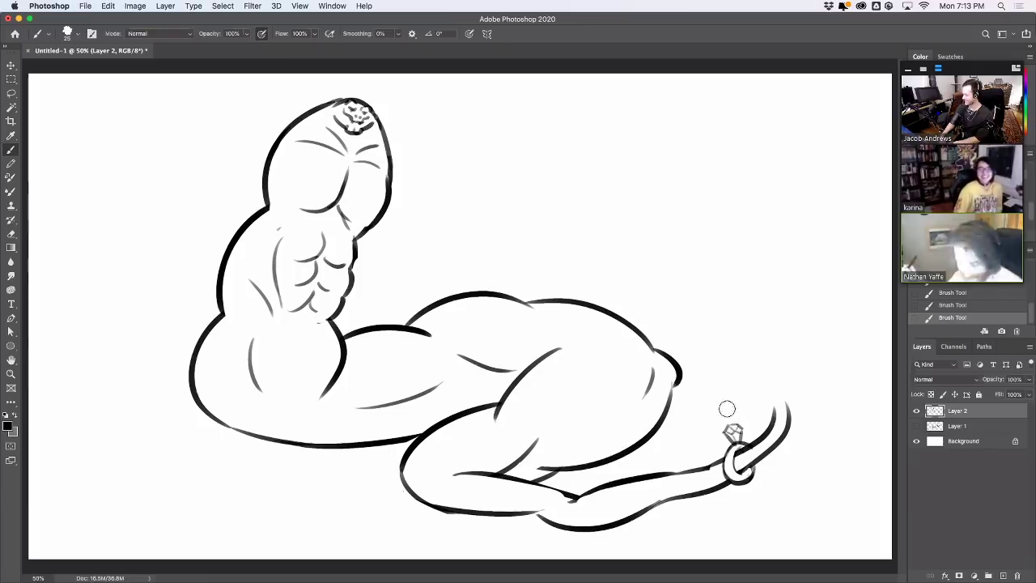
Touch up the tip ring and curl the tail's right prong into a hook
left_click_drag(732, 434, 737, 444)
left_click_drag(737, 443, 735, 472)
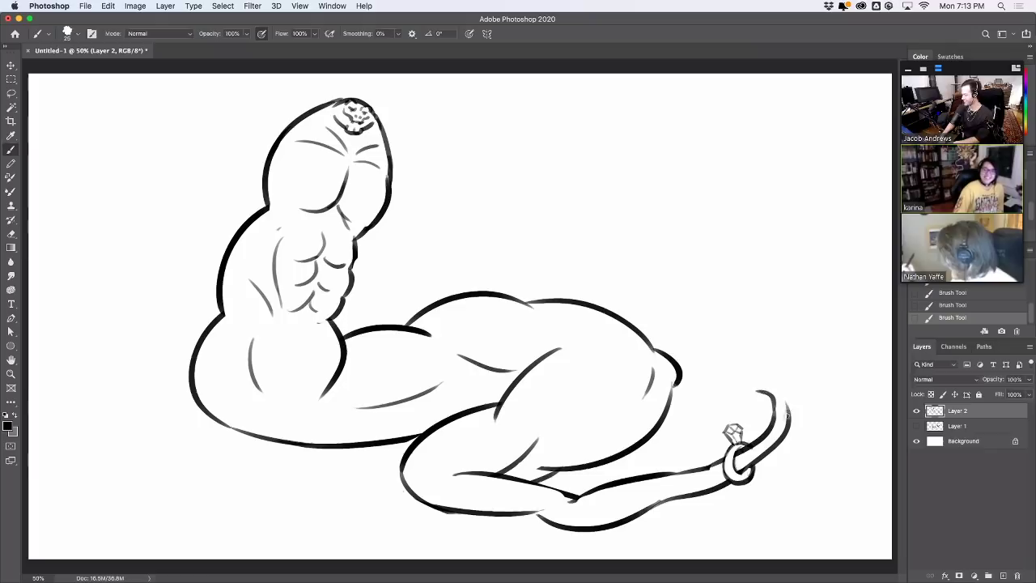
mouse_move(788, 418)
left_mouse_down()
mouse_move(747, 383)
mouse_move(758, 408)
mouse_move(768, 396)
mouse_move(711, 394)
mouse_move(701, 407)
mouse_move(705, 429)
mouse_move(770, 405)
mouse_move(731, 409)
mouse_move(766, 404)
mouse_move(729, 426)
left_mouse_up()
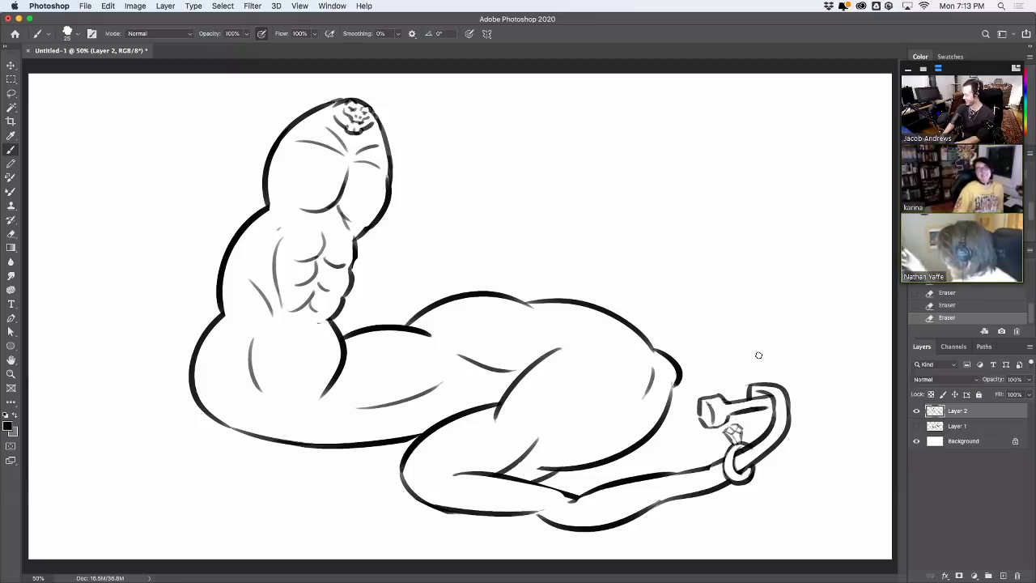
Draw a bar running right from the tail tip and erase its two ends
mouse_move(761, 408)
left_mouse_down()
mouse_move(815, 391)
mouse_move(817, 378)
mouse_move(844, 387)
mouse_move(825, 386)
mouse_move(812, 406)
mouse_move(846, 390)
left_mouse_up()
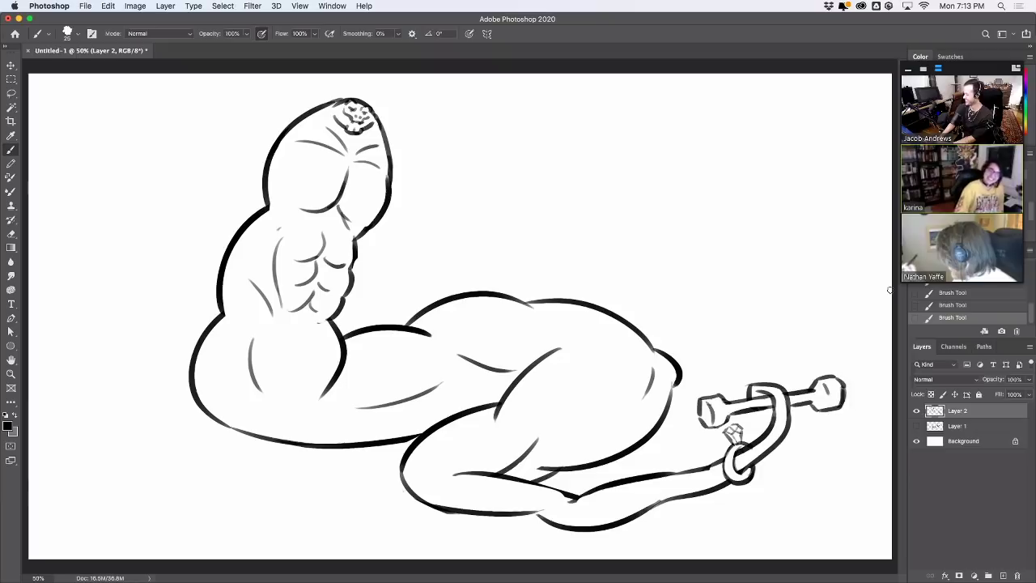
key("e")
mouse_move(715, 412)
left_mouse_down()
mouse_move(712, 421)
mouse_move(706, 398)
mouse_move(711, 415)
left_mouse_up()
mouse_move(812, 407)
left_mouse_down()
mouse_move(834, 377)
mouse_move(842, 408)
left_mouse_up()
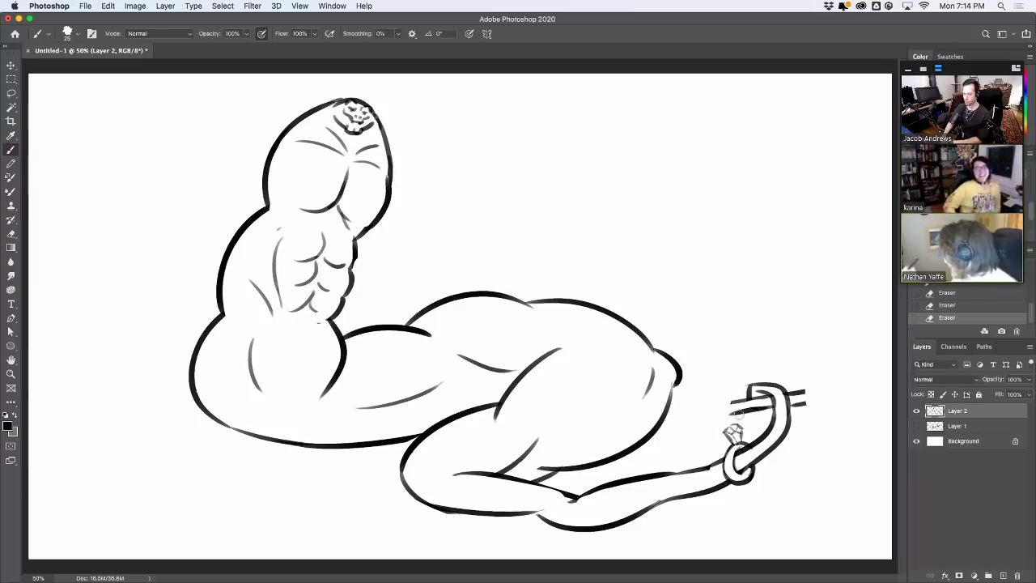
left_click_drag(739, 417, 755, 397)
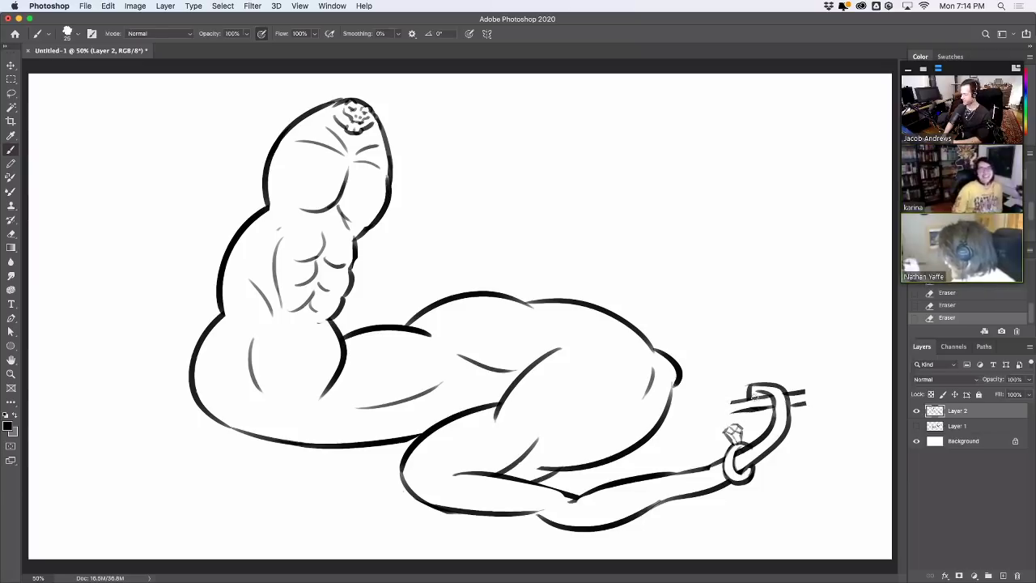
Brush cloud-like puffs onto the bar ends, thicken the hook, and hide the figure layer
mouse_move(815, 386)
left_mouse_down()
mouse_move(840, 391)
mouse_move(834, 409)
mouse_move(812, 402)
left_mouse_up()
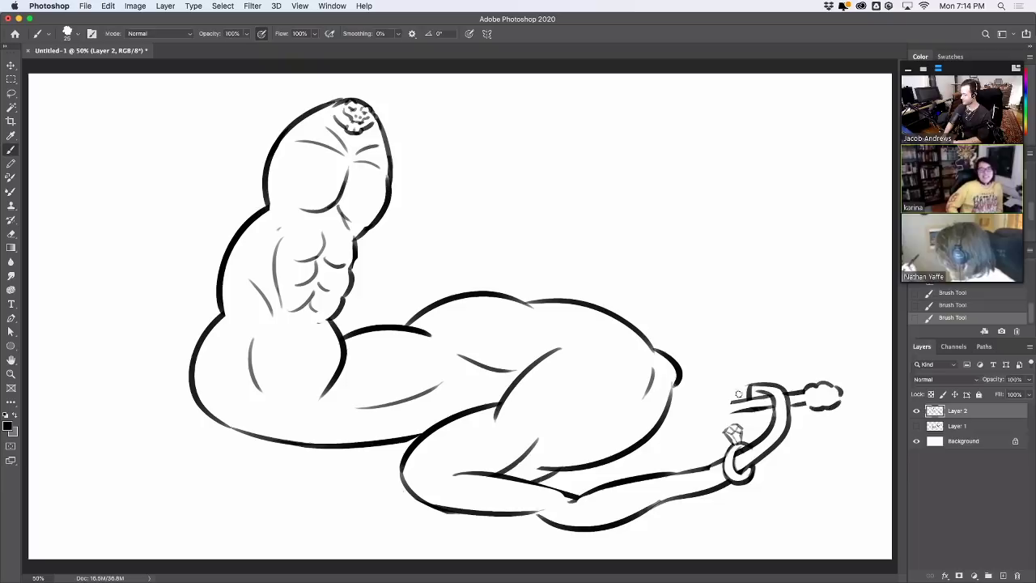
mouse_move(737, 397)
left_mouse_down()
mouse_move(698, 402)
mouse_move(696, 415)
mouse_move(732, 412)
left_mouse_up()
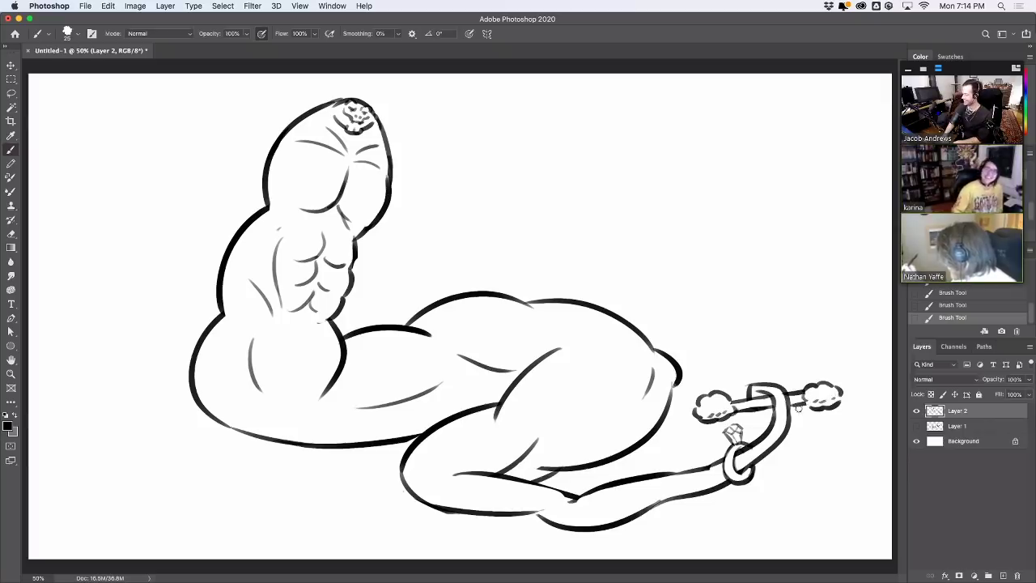
left_click_drag(755, 414, 777, 405)
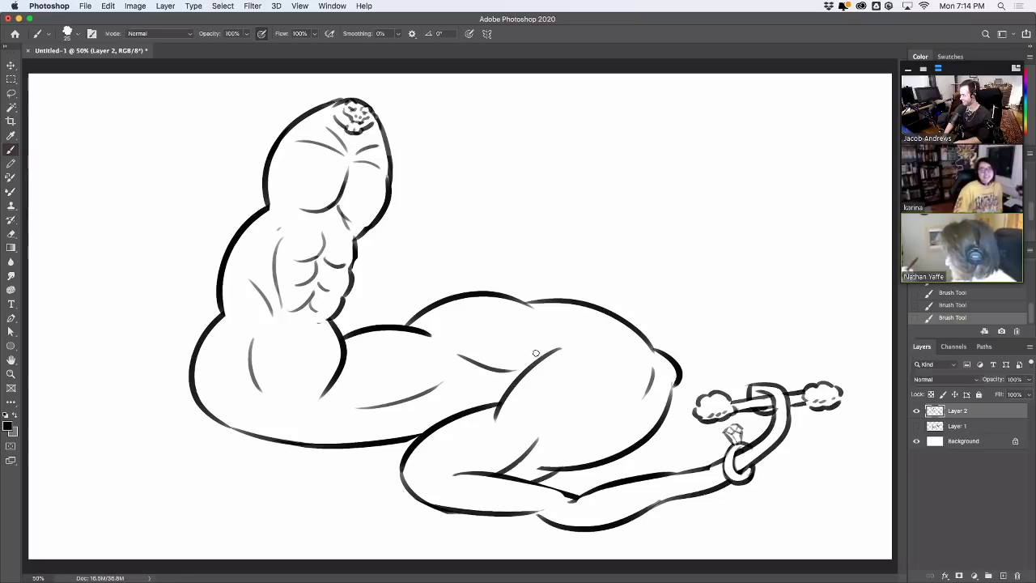
left_click(916, 411)
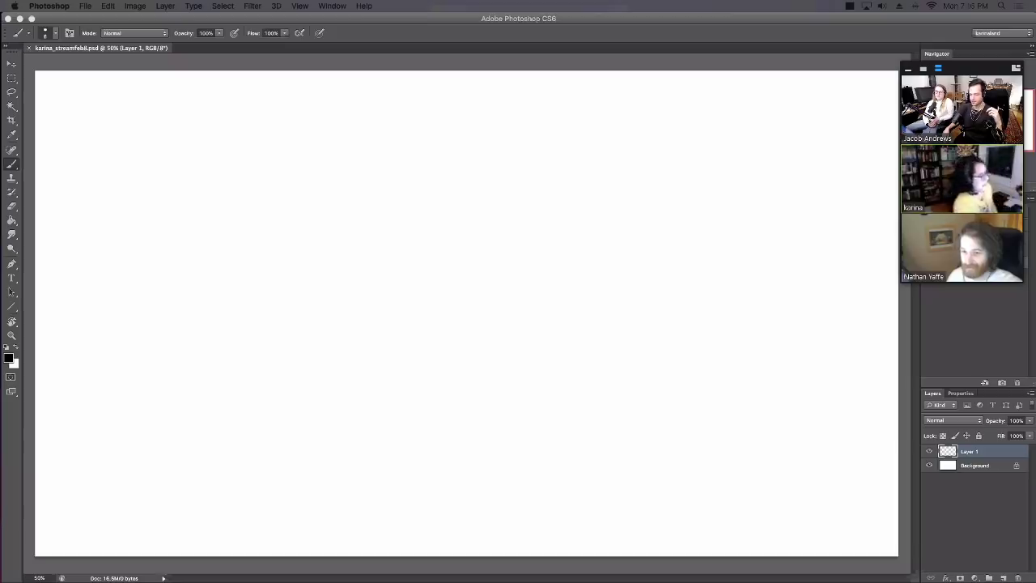
Try several test strokes on Layer 1 and check brush size presets, undoing each stroke
left_click_drag(437, 247, 495, 219)
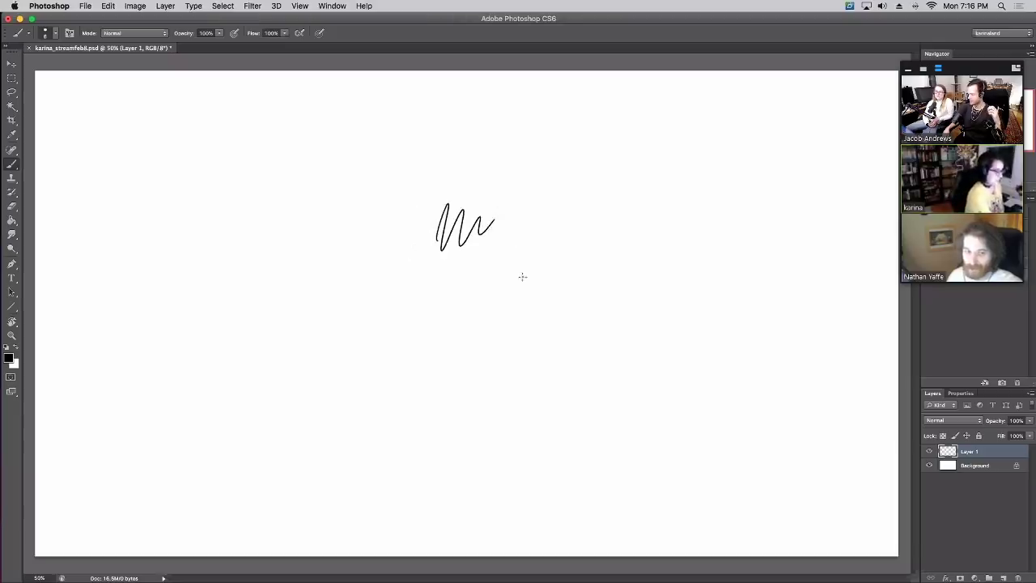
key("super+z")
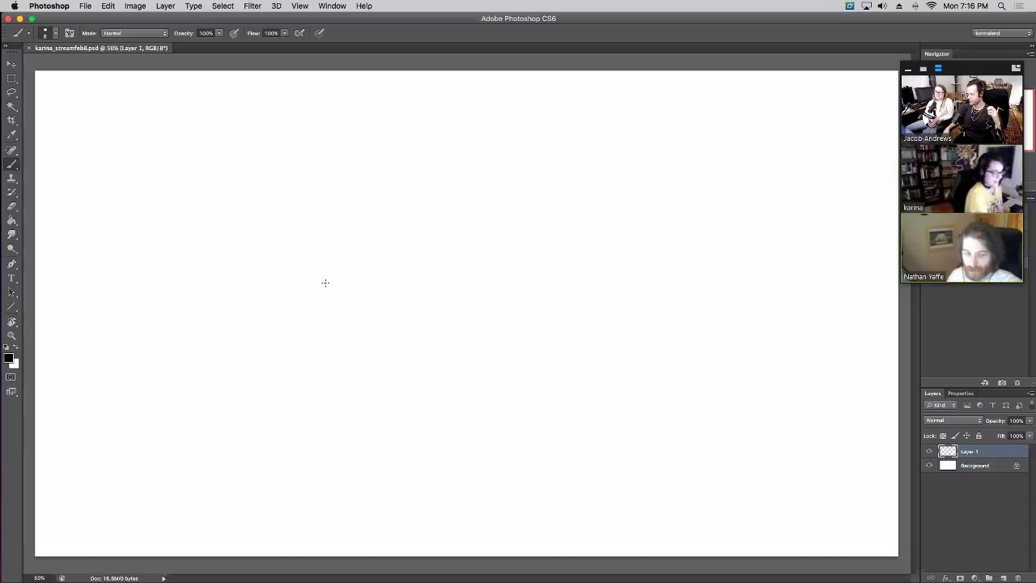
left_click_drag(325, 282, 393, 222)
key("super+z")
right_click(396, 235)
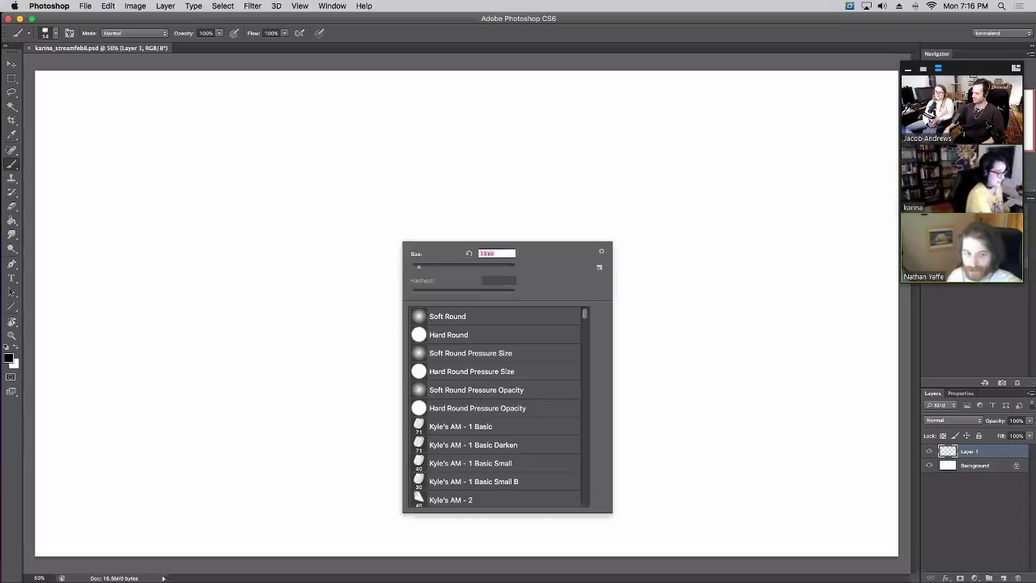
left_click_drag(336, 283, 371, 267)
key("super+z")
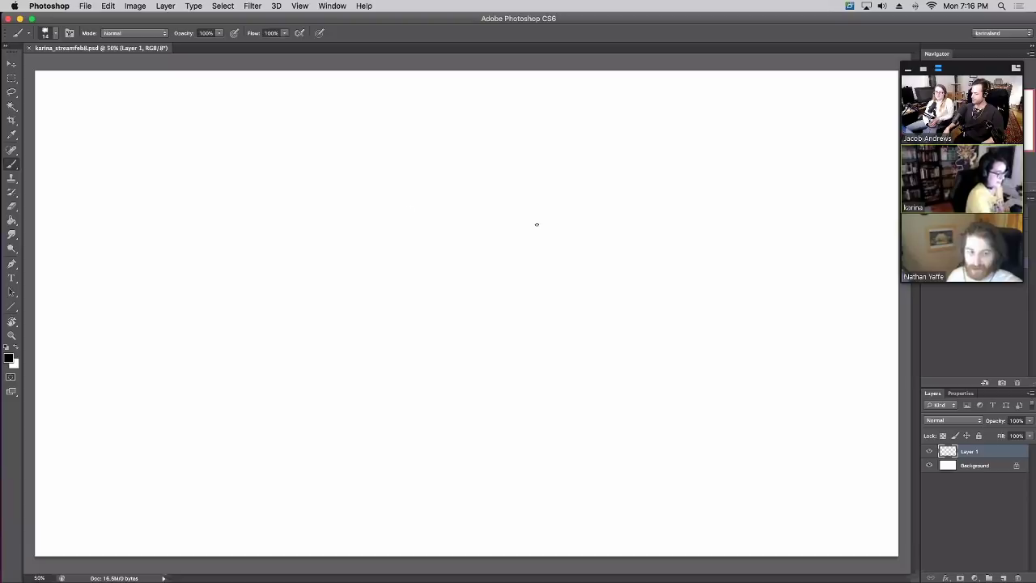
mouse_move(300, 243)
left_mouse_down()
mouse_move(314, 193)
mouse_move(352, 167)
mouse_move(315, 150)
mouse_move(316, 170)
mouse_move(361, 136)
left_mouse_up()
key("super+z")
key("super+z")
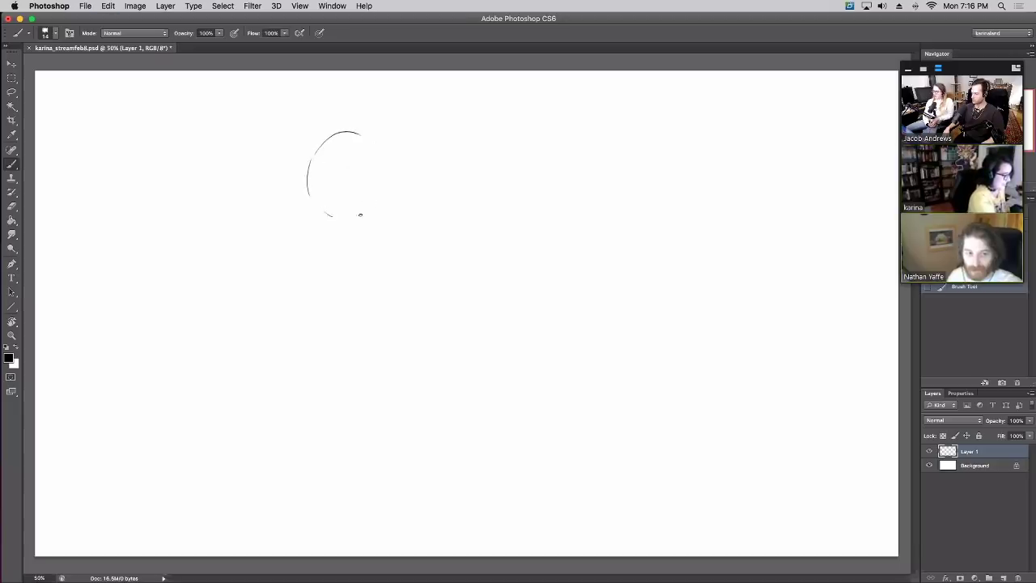
Close the arc into a full head circle, undoing a stray left hook and bottom stroke
mouse_move(361, 214)
left_mouse_down()
mouse_move(342, 213)
mouse_move(377, 165)
mouse_move(389, 173)
left_mouse_up()
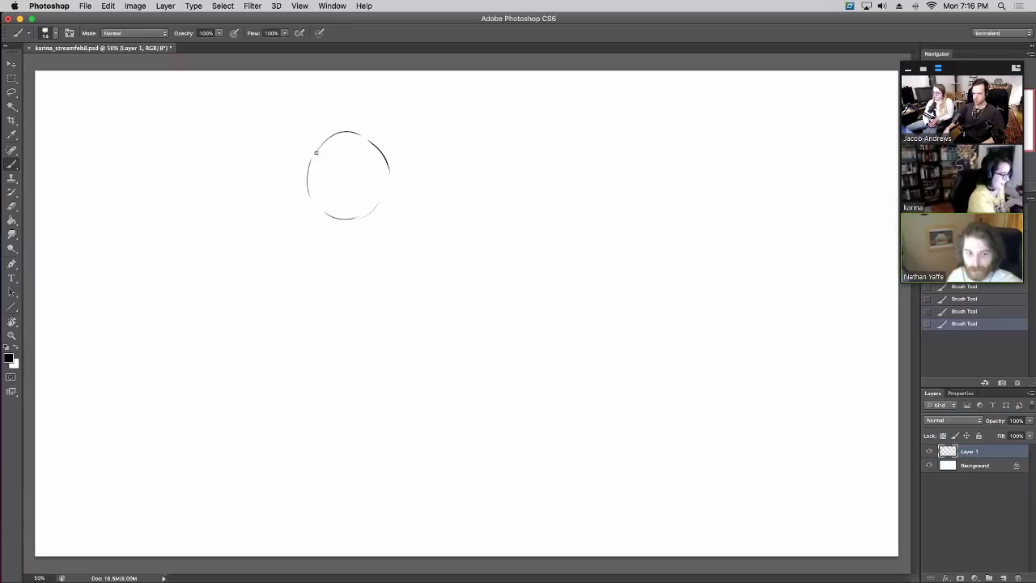
mouse_move(322, 140)
left_mouse_down()
mouse_move(295, 178)
mouse_move(302, 213)
mouse_move(377, 212)
left_mouse_up()
key("super+z")
key("super+z")
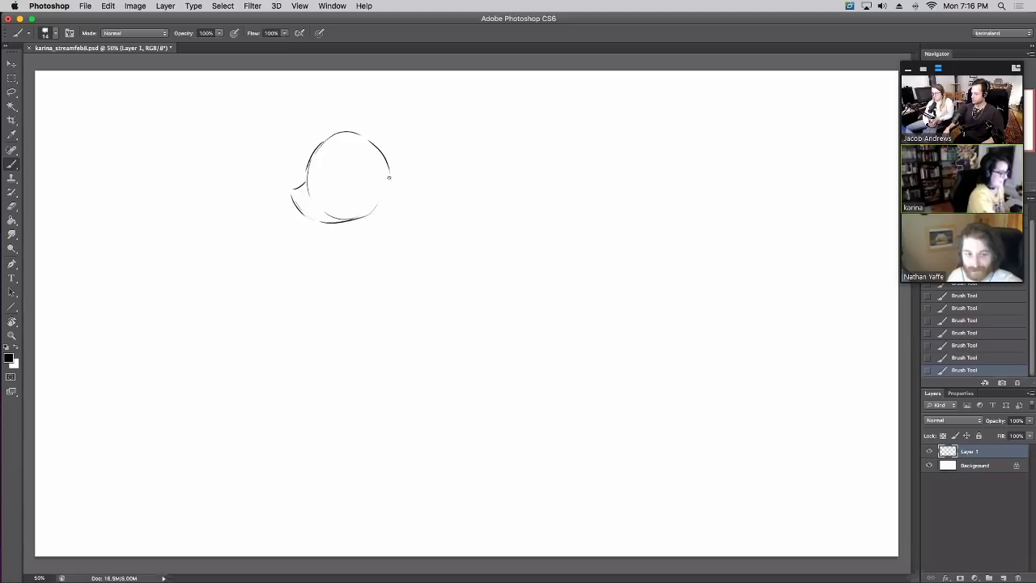
mouse_move(388, 178)
left_mouse_down()
mouse_move(379, 209)
mouse_move(392, 197)
left_mouse_up()
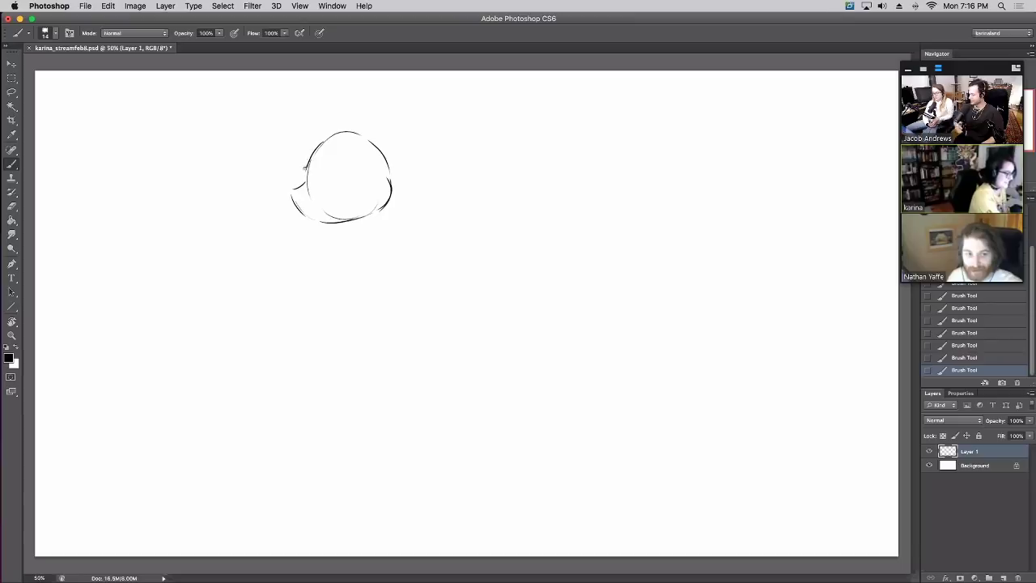
mouse_move(304, 168)
left_mouse_down()
mouse_move(295, 200)
mouse_move(314, 222)
mouse_move(336, 224)
mouse_move(314, 194)
left_mouse_up()
key("super+z")
key("super+z")
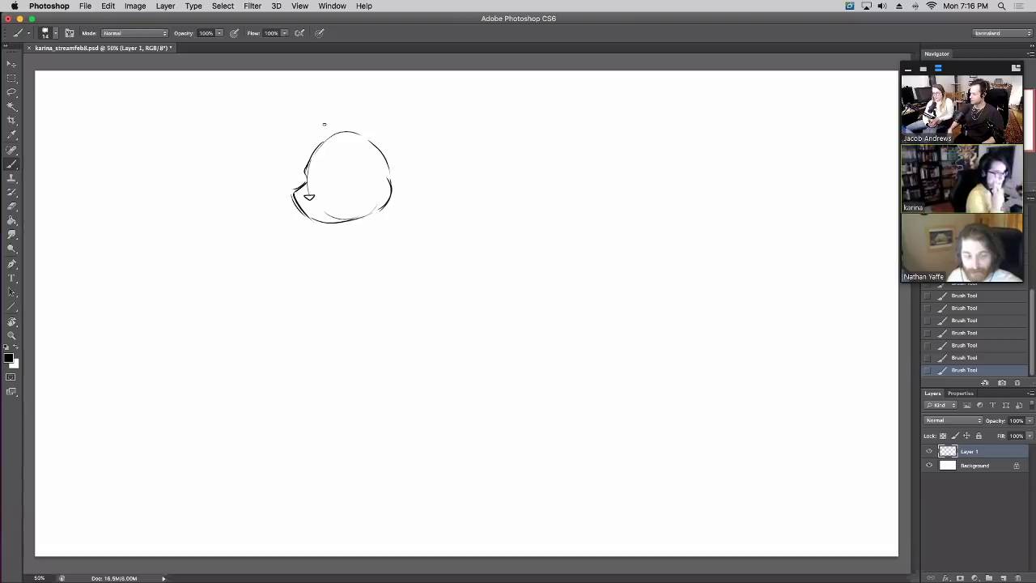
key("super+alt+z")
key("super+alt+z")
key("super+alt+z")
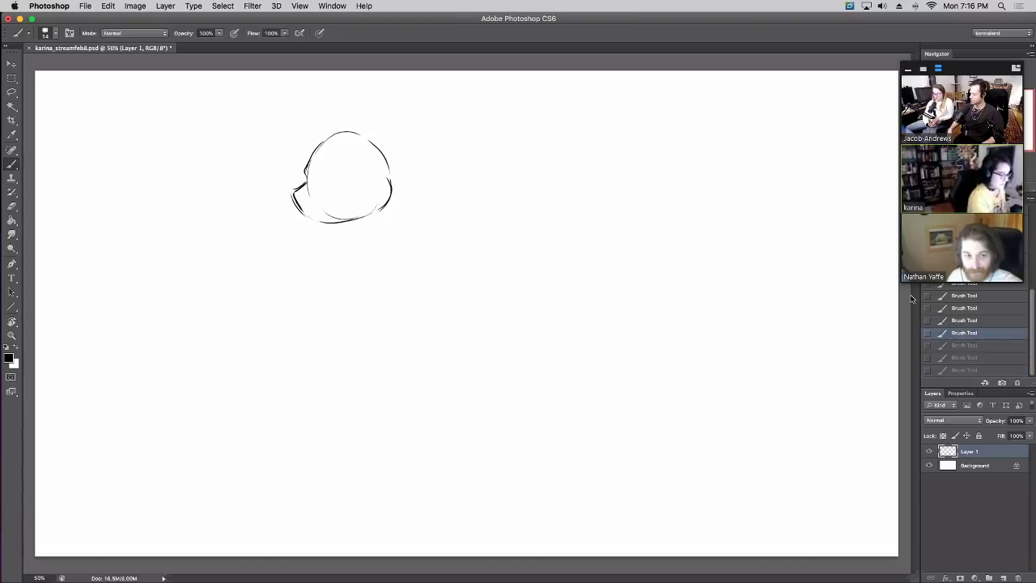
key("super+shift+z")
key("super+shift+z")
key("super+shift+z")
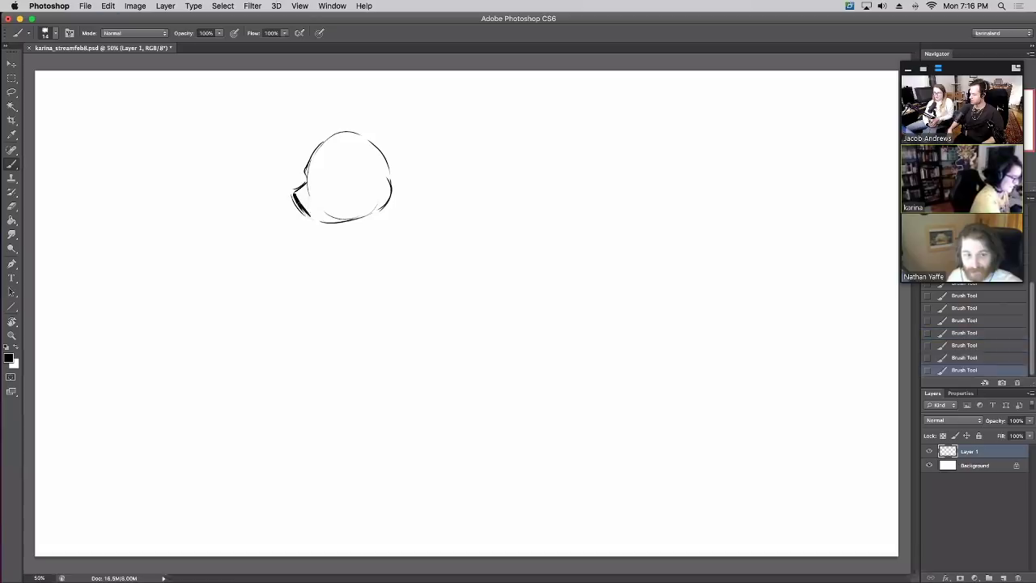
Darken the head's lower and left edges and remove an unwanted nose stroke
left_click_drag(308, 216, 348, 223)
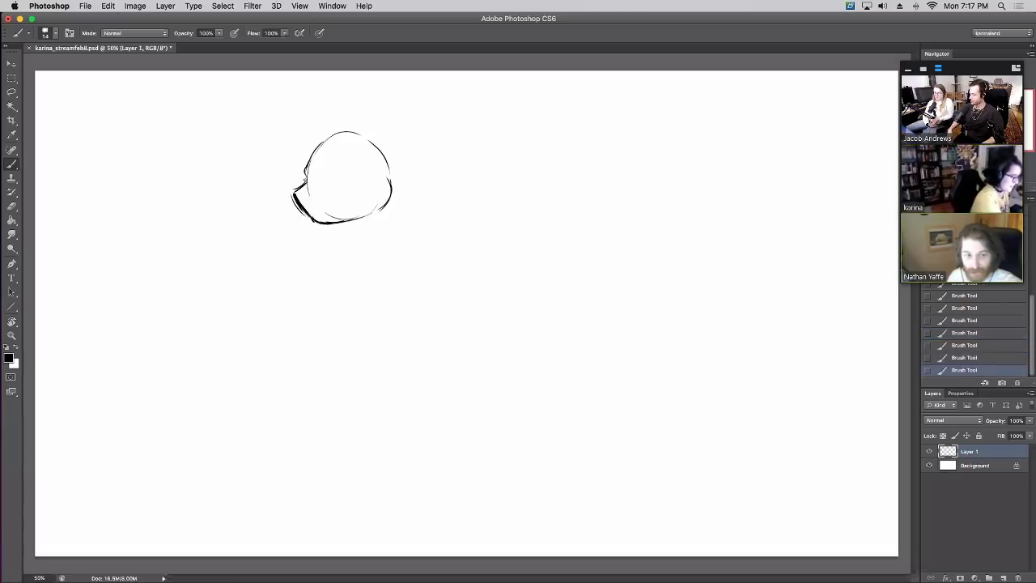
mouse_move(303, 161)
left_mouse_down()
mouse_move(307, 172)
mouse_move(321, 151)
mouse_move(308, 176)
mouse_move(359, 175)
mouse_move(311, 178)
mouse_move(309, 198)
left_mouse_up()
key("super+z")
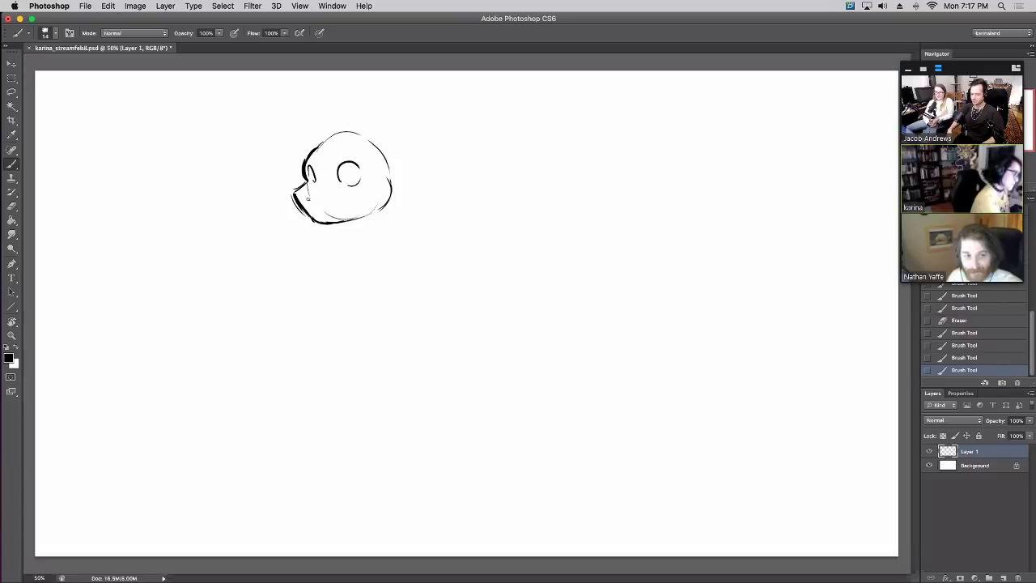
left_click_drag(299, 192, 295, 212)
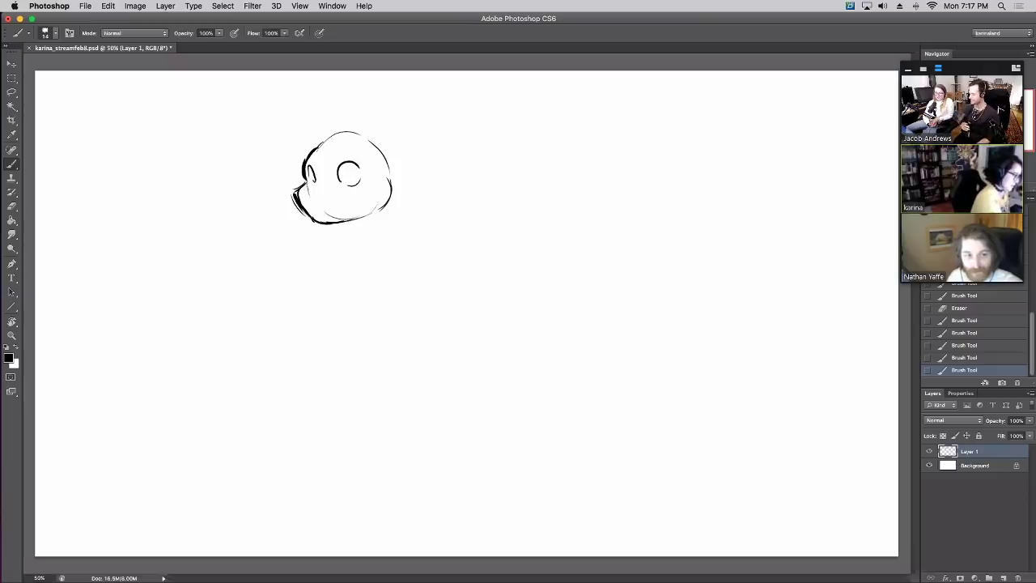
mouse_move(296, 191)
left_mouse_down()
mouse_move(306, 217)
mouse_move(316, 201)
left_mouse_up()
key("super+z")
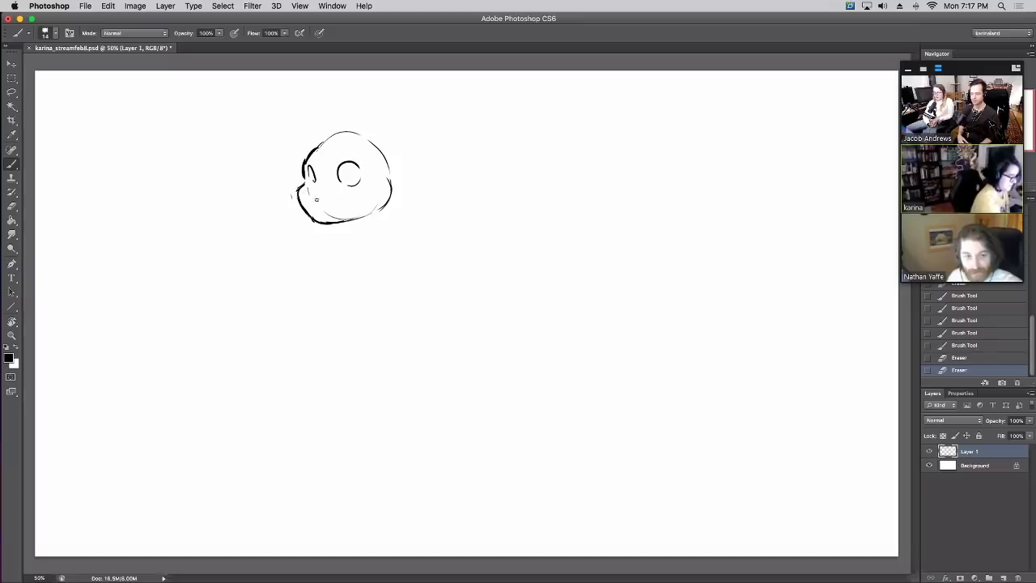
key("super+z")
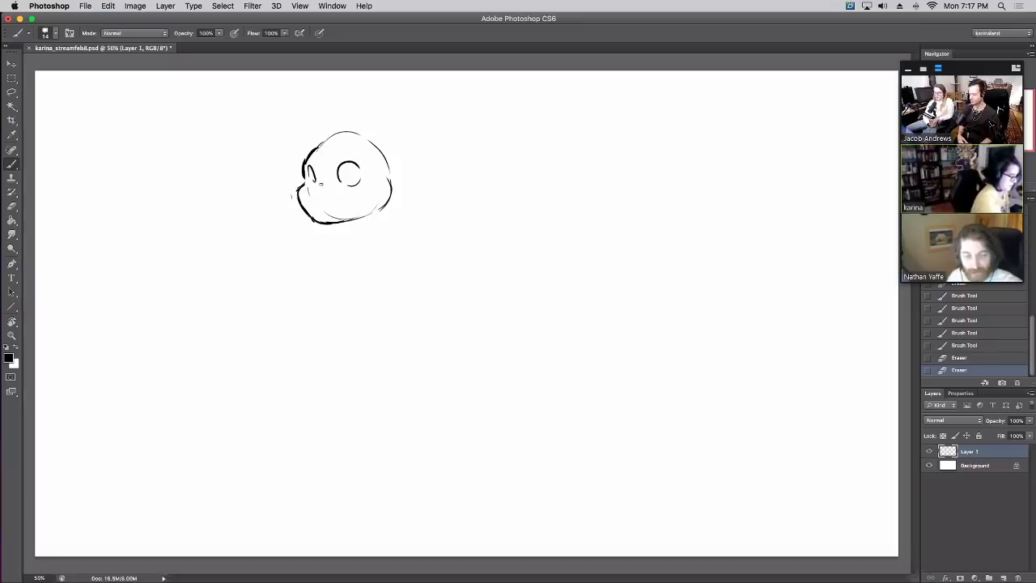
Erase stray marks and the faint outline left of the head, then bring up eraser sizes
mouse_move(292, 195)
left_mouse_down()
mouse_move(301, 191)
mouse_move(285, 200)
mouse_move(334, 212)
mouse_move(299, 209)
left_mouse_up()
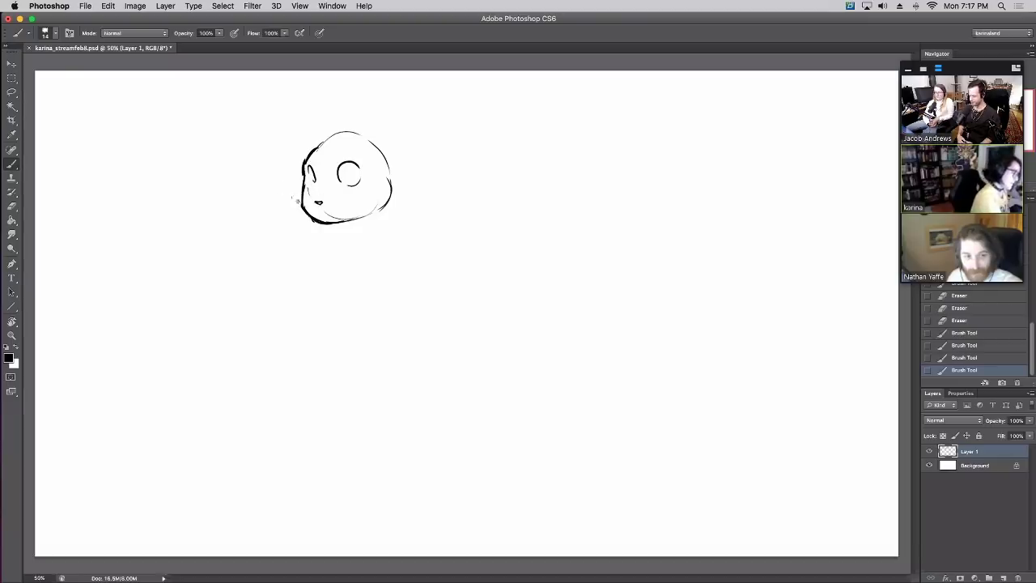
left_click_drag(304, 161, 304, 184)
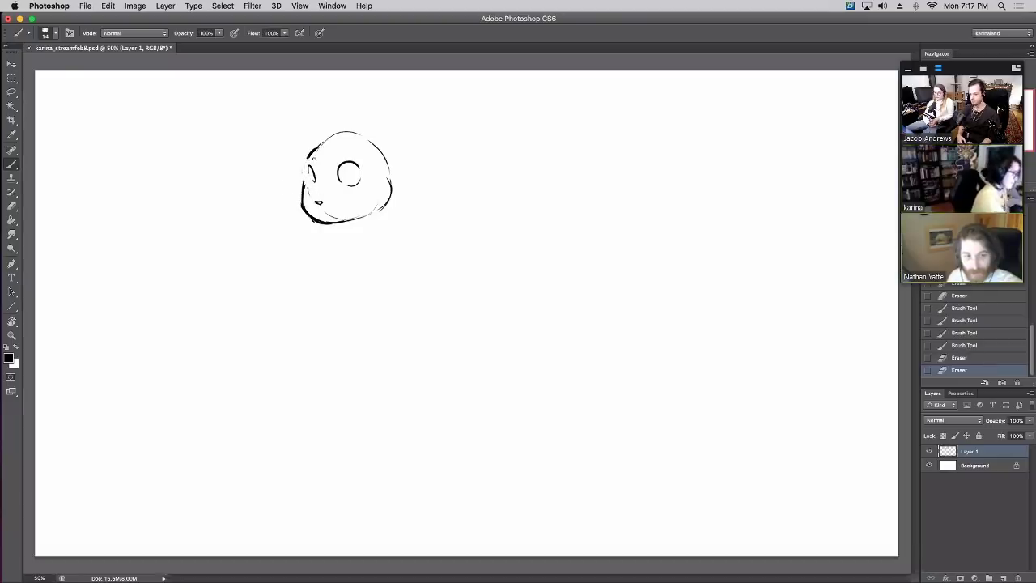
key("e")
right_click(388, 258)
Set the eraser size to 23 and erase the small eye and the mark inside the head
key("Return")
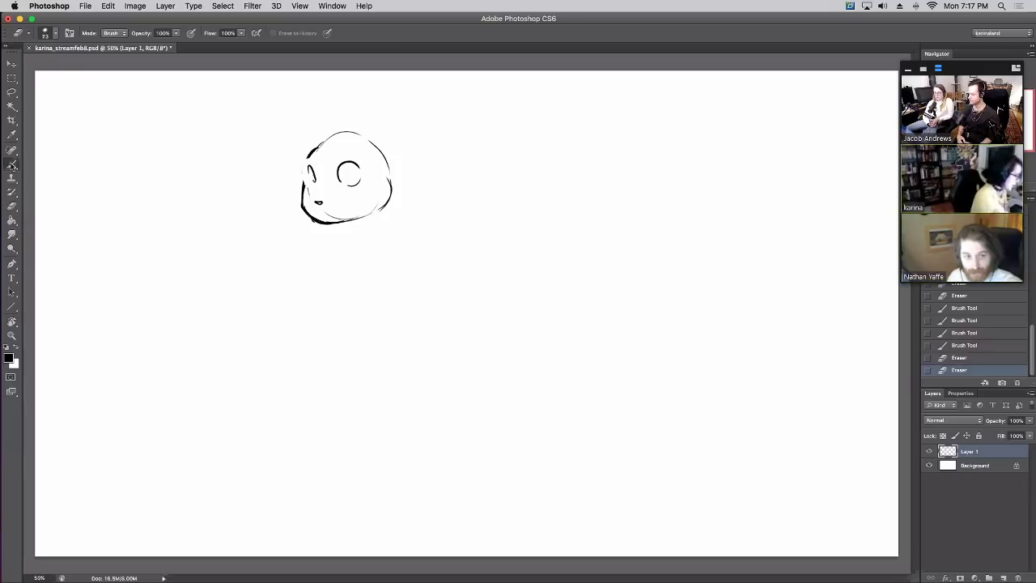
left_click(12, 164)
mouse_move(312, 153)
left_mouse_down()
mouse_move(314, 180)
mouse_move(323, 148)
mouse_move(312, 188)
mouse_move(317, 144)
left_mouse_up()
key("super+z")
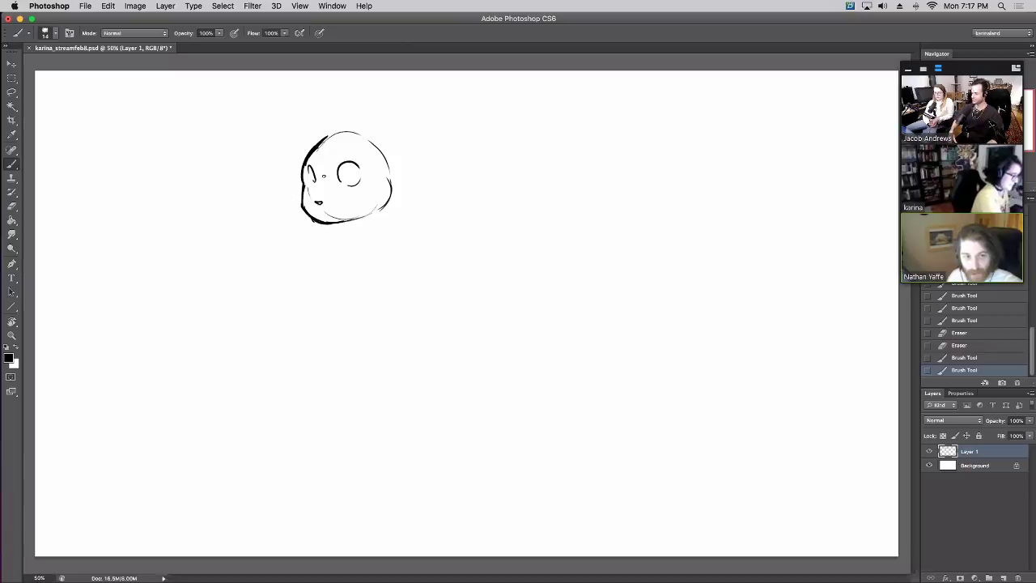
key("alt+super+z")
key("alt+super+z")
key("e")
left_click_drag(353, 160, 347, 167)
mouse_move(319, 202)
left_mouse_down()
mouse_move(347, 194)
mouse_move(364, 170)
mouse_move(363, 190)
mouse_move(346, 172)
mouse_move(358, 178)
mouse_move(342, 183)
mouse_move(361, 173)
mouse_move(351, 178)
left_mouse_up()
Draw a larger filled eye with an inner loop and try an ear stroke from the head's top
key("b")
key("super+z")
key("ctrl+z")
key("ctrl+z")
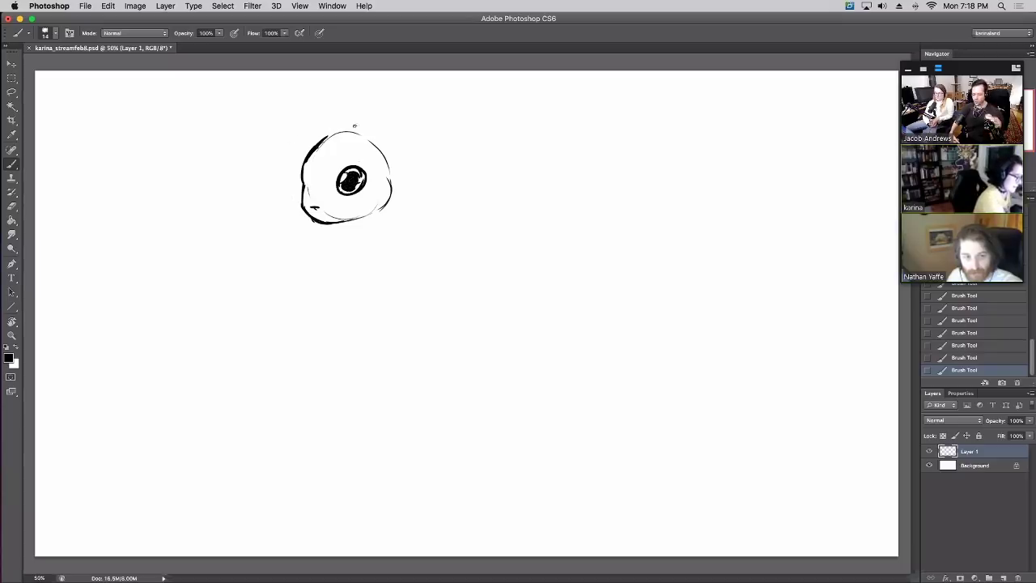
mouse_move(331, 135)
left_mouse_down()
mouse_move(361, 87)
mouse_move(369, 112)
mouse_move(396, 85)
mouse_move(407, 89)
mouse_move(392, 141)
left_mouse_up()
key("super+z")
key("super+z")
Thicken the right ear's outer edge and erase small spots inside it and near the head
left_click_drag(407, 83, 385, 141)
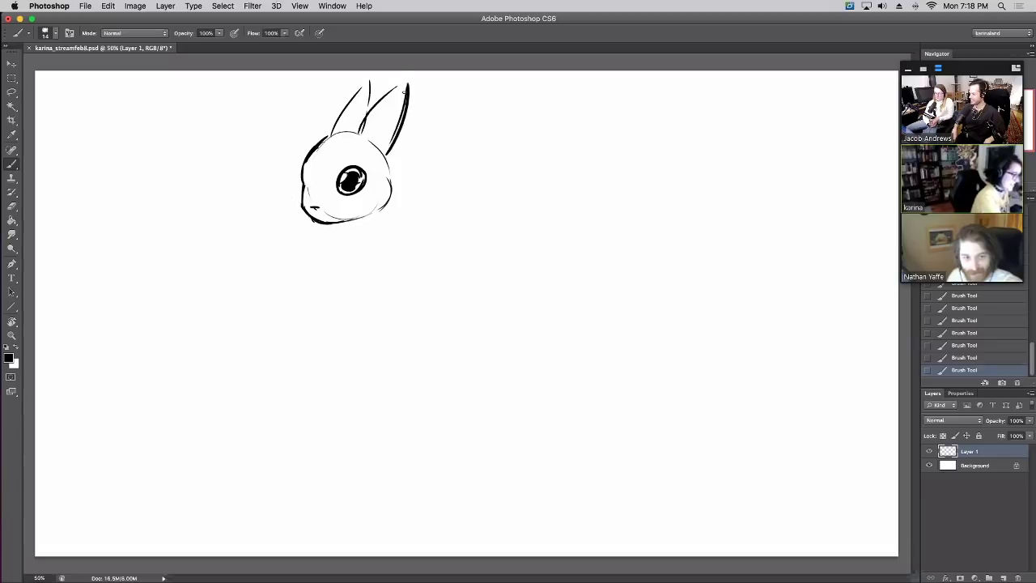
left_click_drag(404, 92, 375, 143)
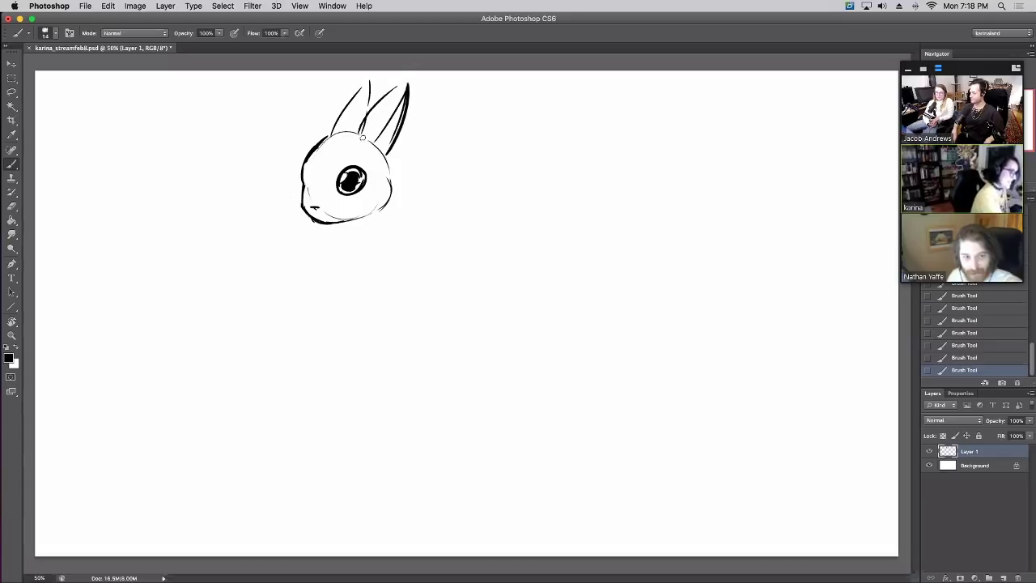
key("e")
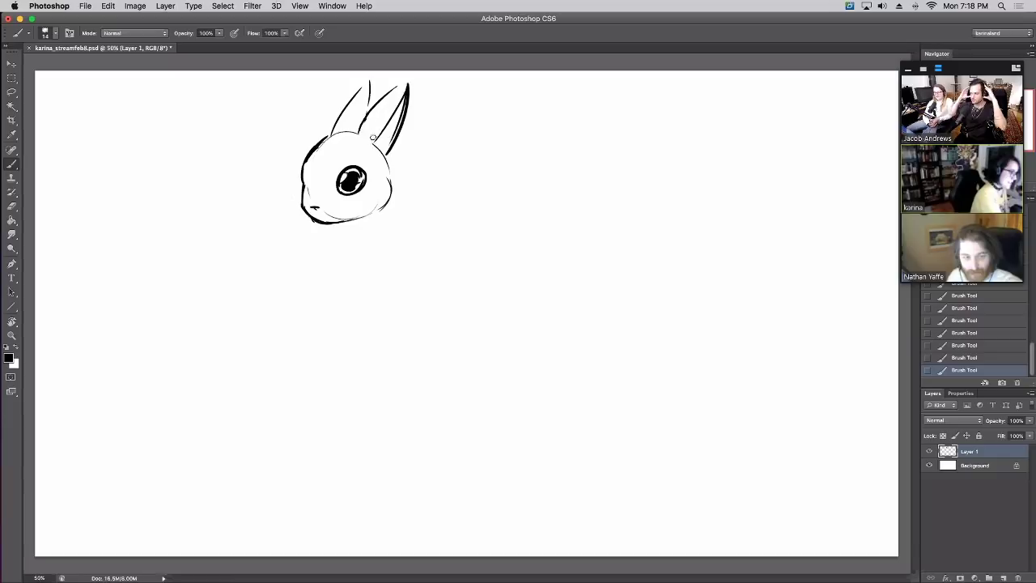
mouse_move(374, 139)
left_mouse_down()
mouse_move(366, 130)
mouse_move(386, 184)
left_mouse_up()
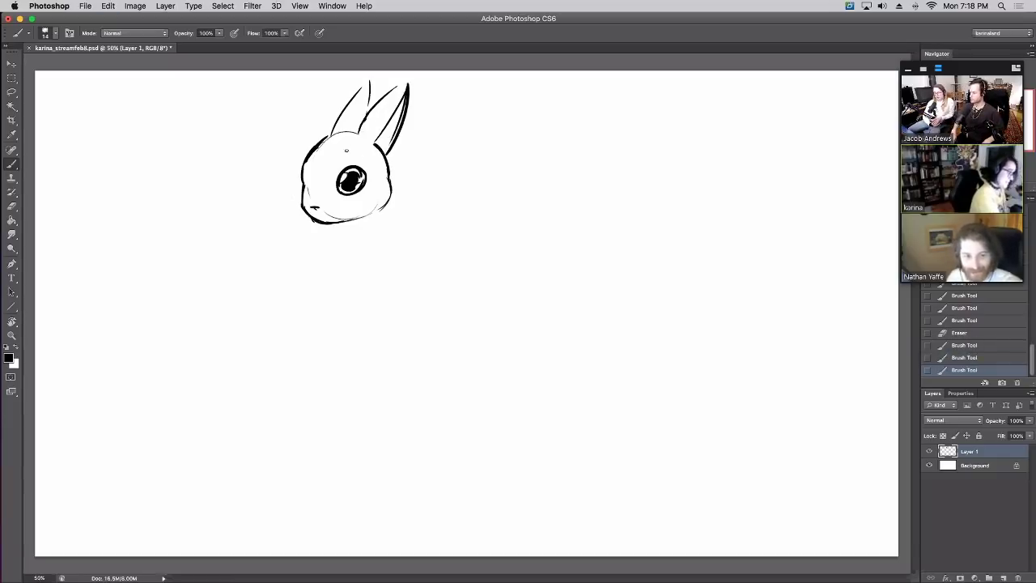
left_click(325, 142)
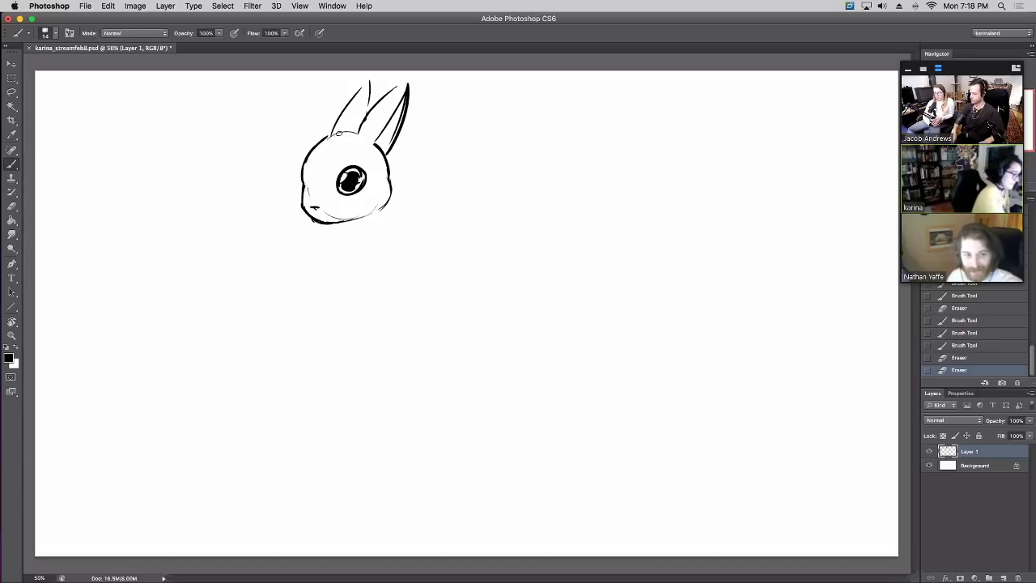
Thicken the right ear's inner edge and the left ear's outer edge, undoing stray strokes
left_click(307, 166)
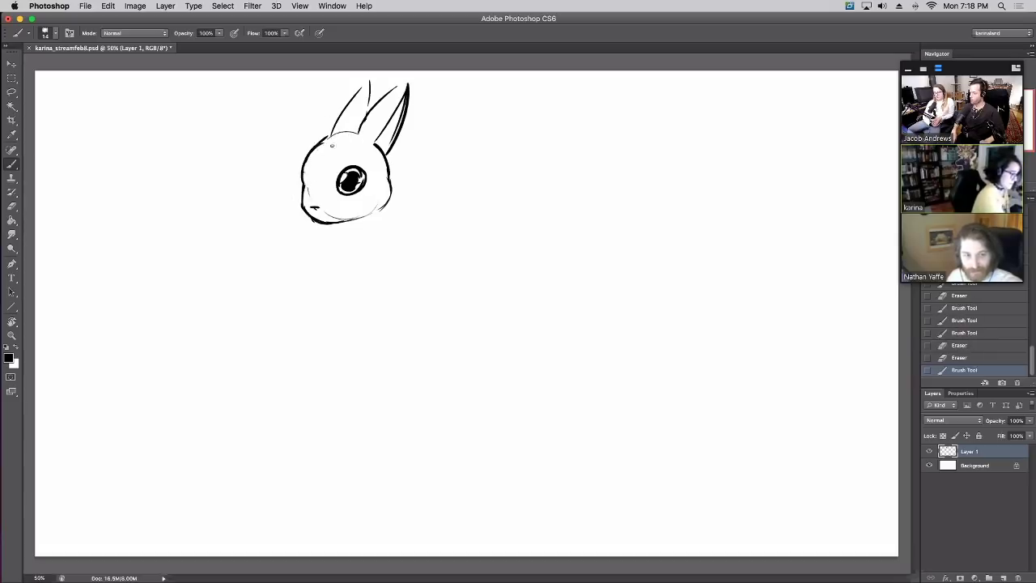
mouse_move(316, 146)
left_mouse_down()
mouse_move(390, 114)
mouse_move(402, 88)
left_mouse_up()
key("super+z")
left_click_drag(387, 150, 409, 84)
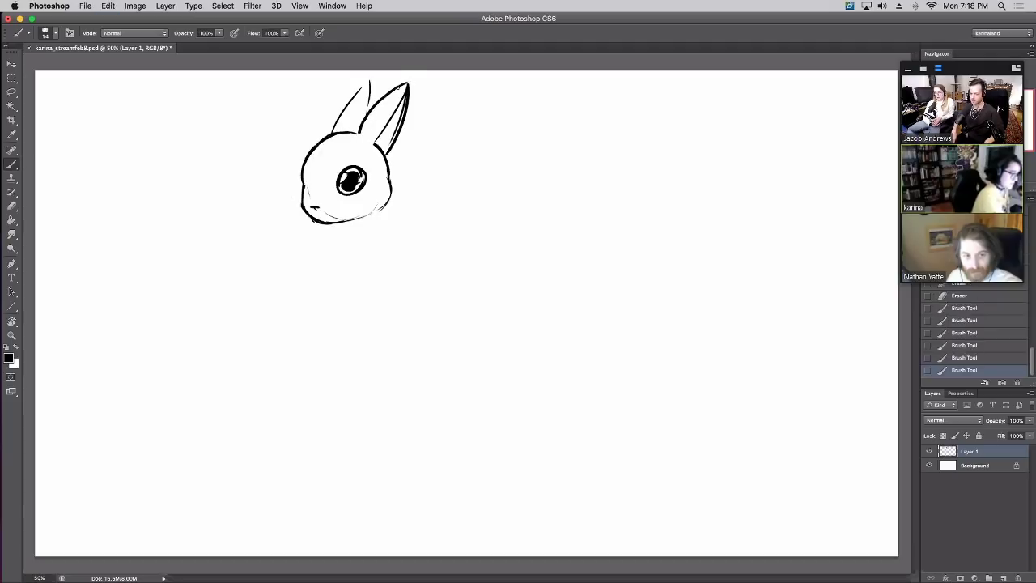
left_click_drag(334, 131, 368, 83)
key("super+z")
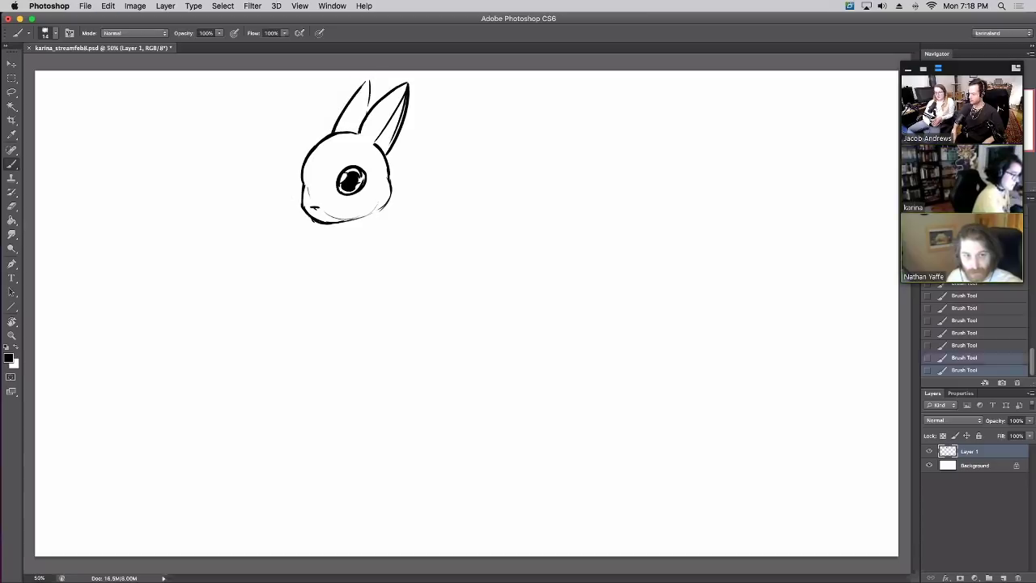
mouse_move(333, 131)
left_mouse_down()
mouse_move(369, 82)
mouse_move(364, 115)
left_mouse_up()
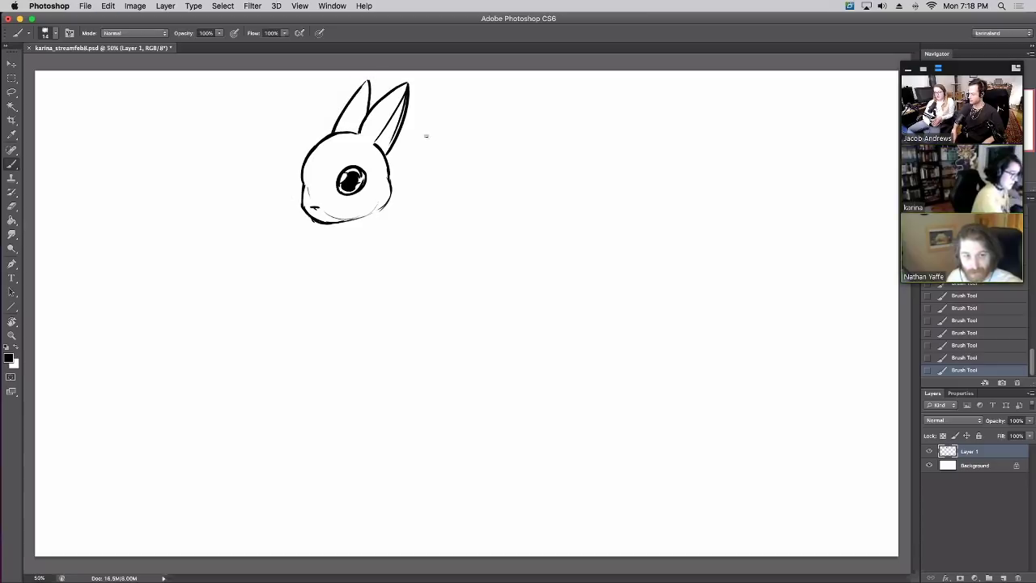
key("super+z")
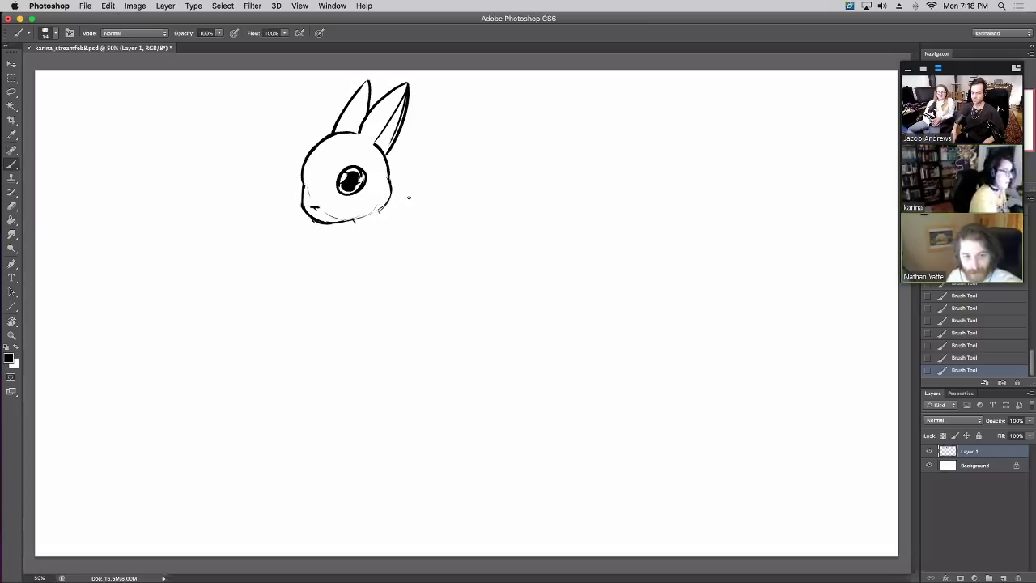
Sketch the chest line below the chin and the back curve right of the head
left_click_drag(346, 227, 346, 272)
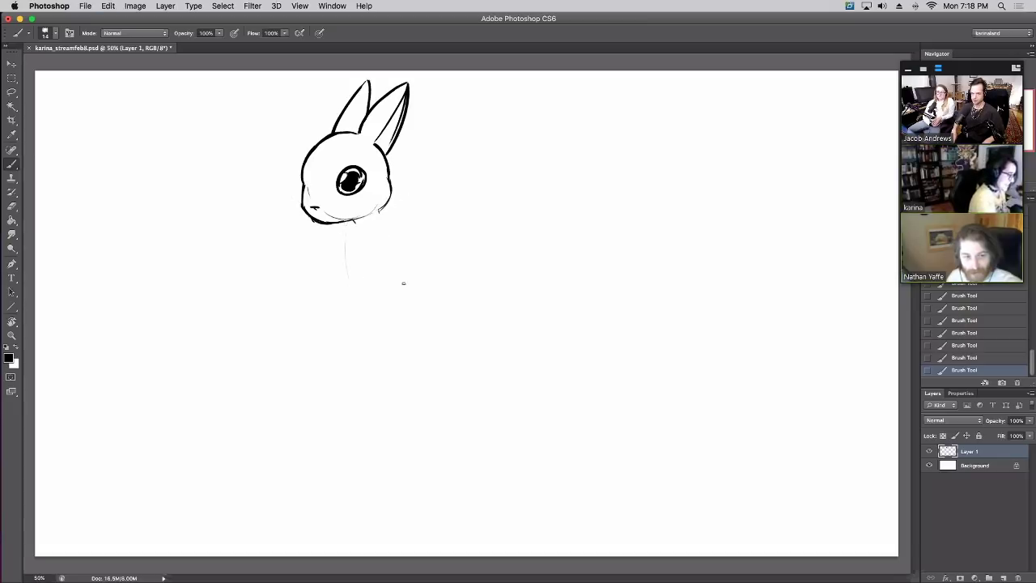
left_click_drag(389, 209, 422, 238)
left_click_drag(421, 238, 437, 251)
key("super+z")
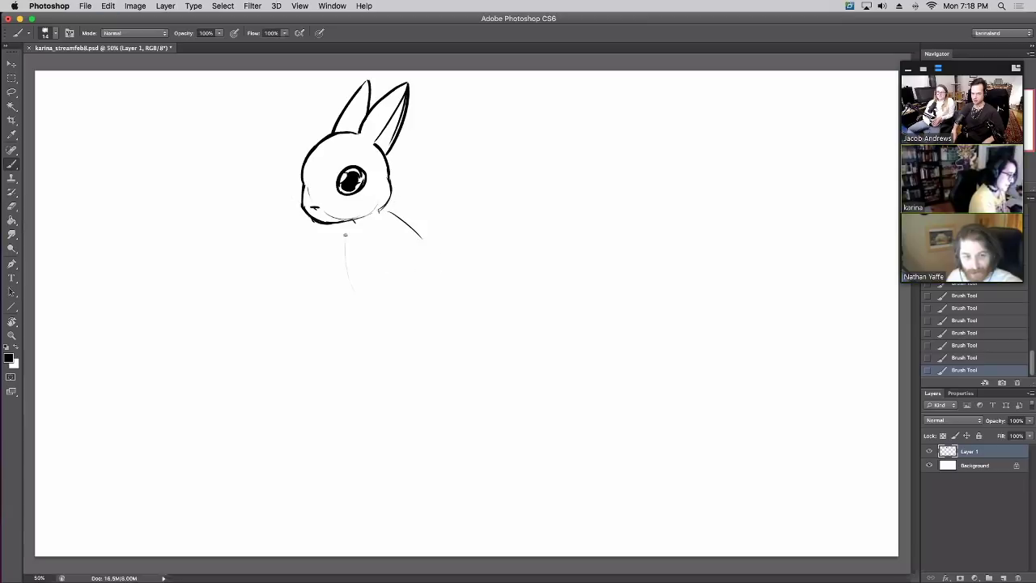
mouse_move(346, 238)
left_mouse_down()
mouse_move(330, 320)
mouse_move(348, 328)
left_mouse_up()
key("super+alt+z")
key("super+alt+z")
key("super+alt+z")
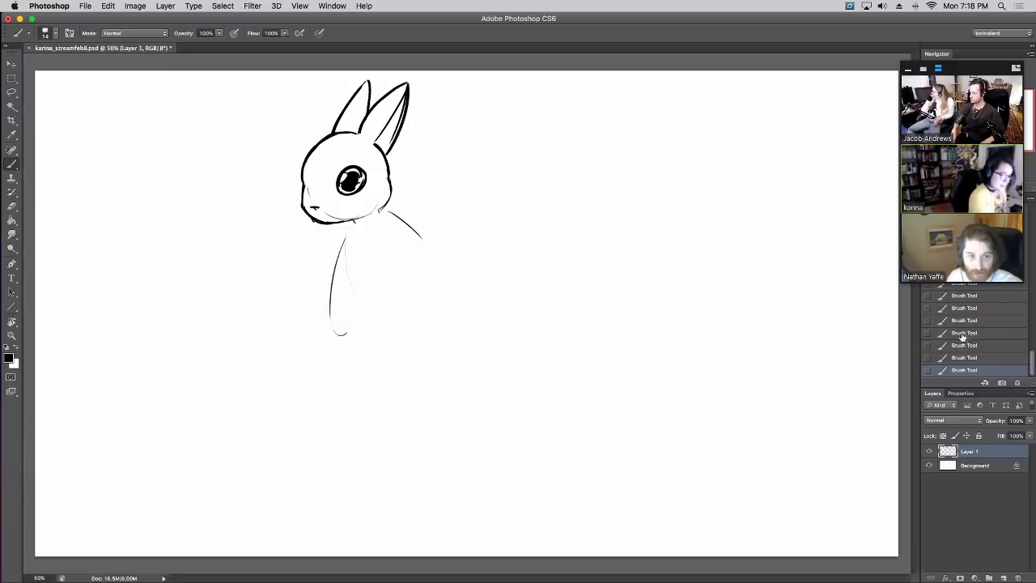
key("super+shift+z")
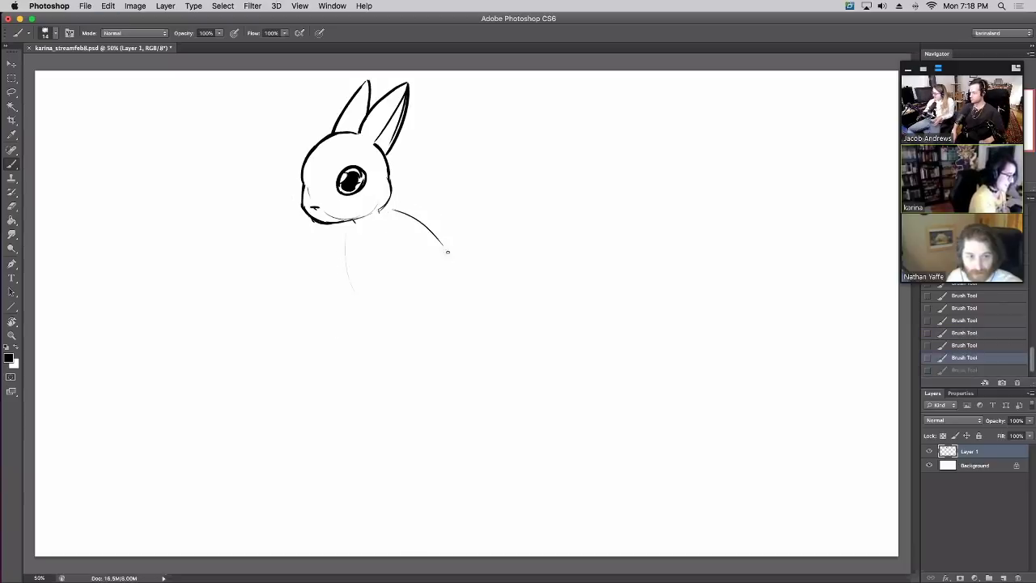
left_click_drag(345, 235, 364, 332)
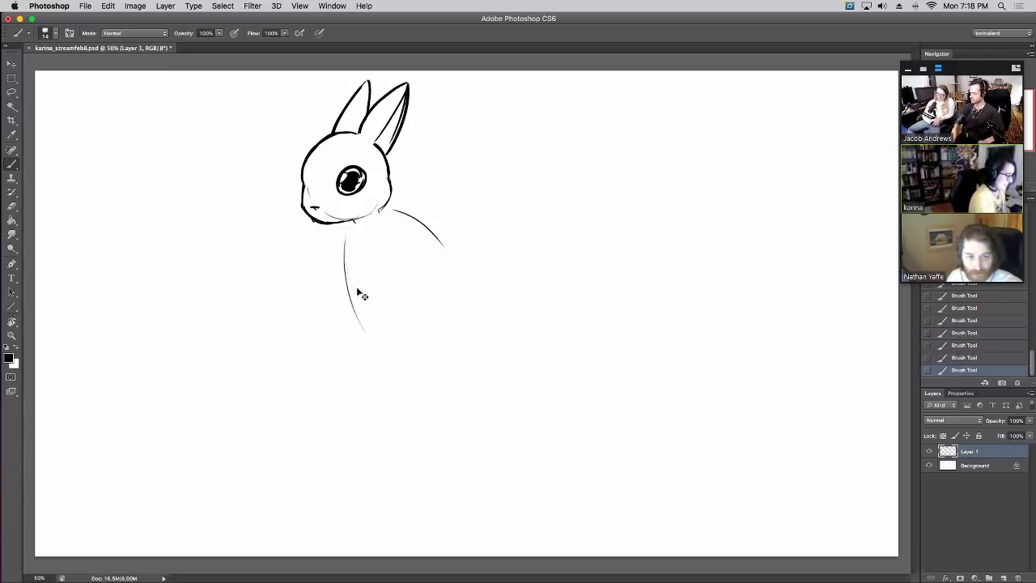
Add a bottom stroke, close the body's right side, and shift the drawing lower
left_click_drag(370, 312, 408, 315)
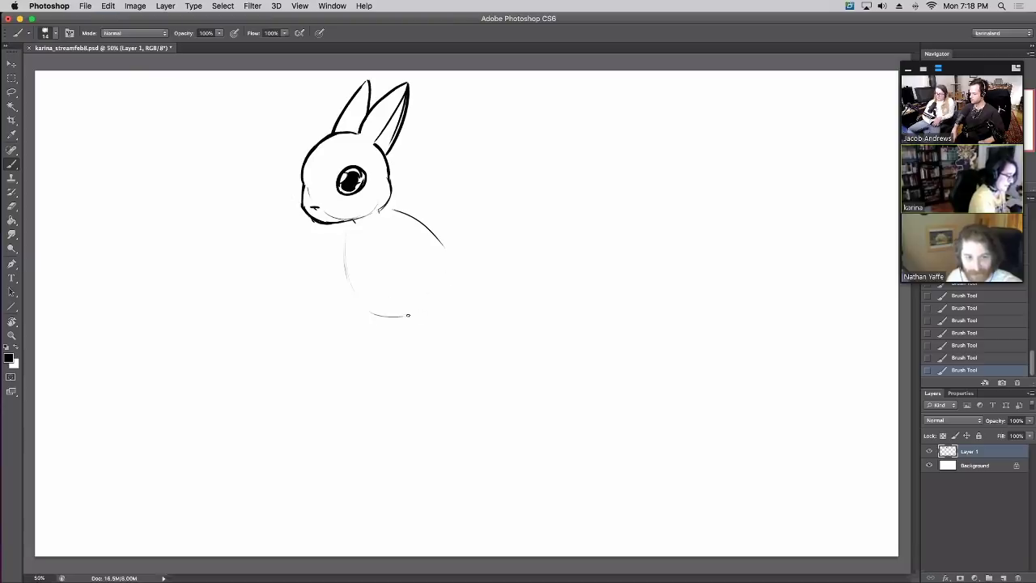
left_click_drag(448, 259, 437, 294)
key("super+z")
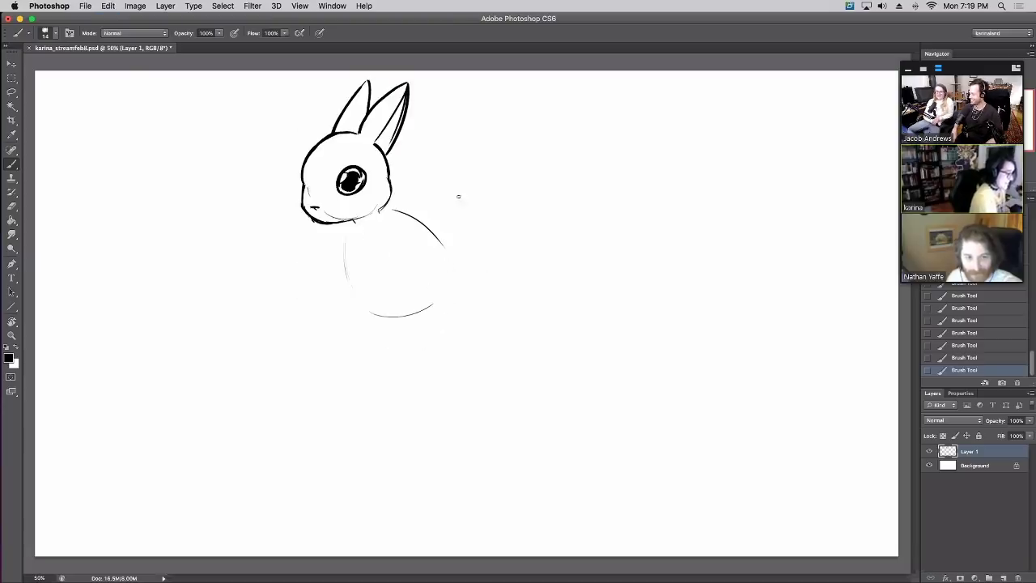
left_click_drag(445, 247, 435, 304)
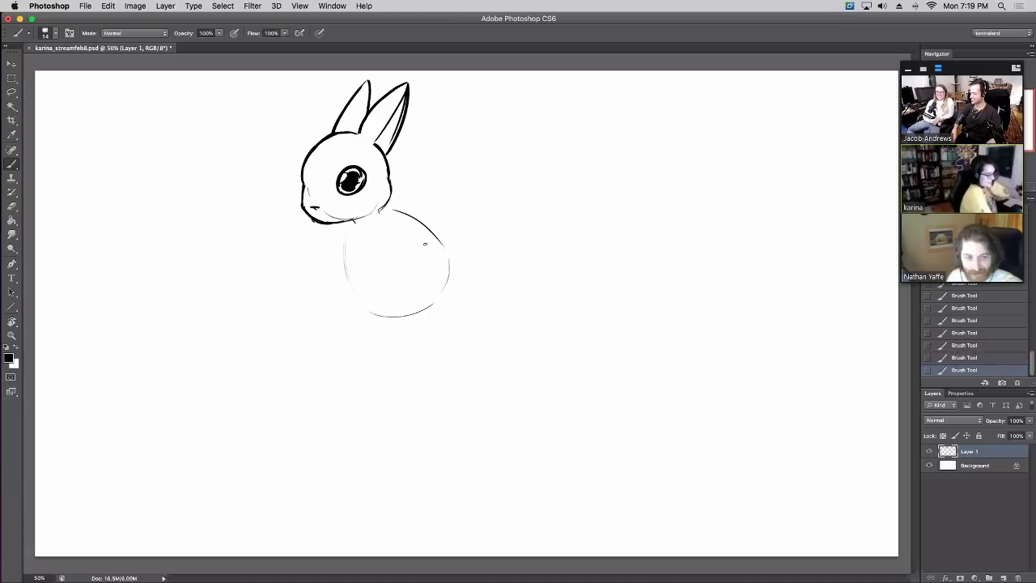
left_click(16, 65)
mouse_move(405, 251)
left_mouse_down()
mouse_move(391, 276)
mouse_move(510, 289)
left_mouse_up()
left_click(11, 164)
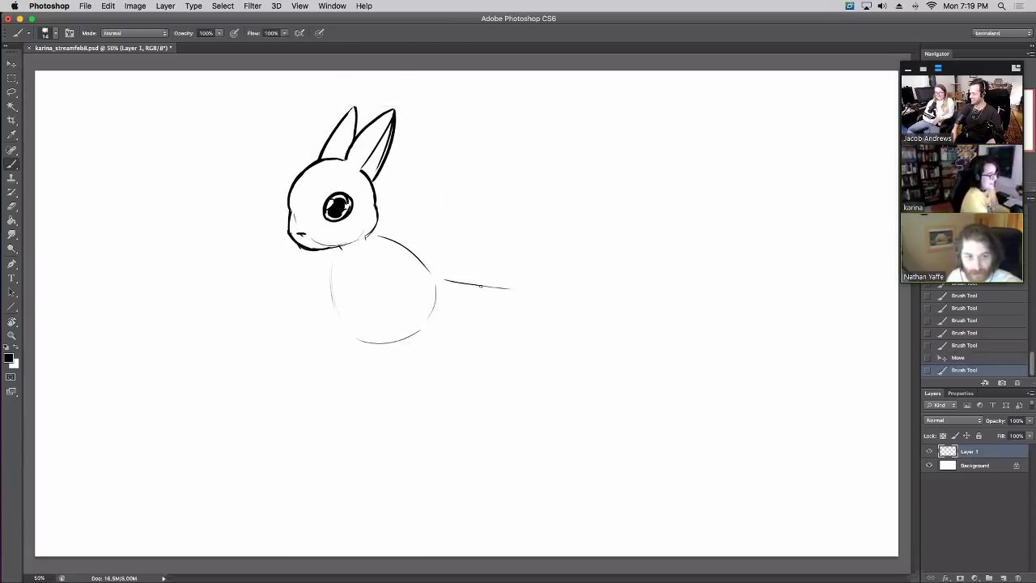
Draw a long back line extending right and a base line along the body's bottom
key("super+z")
left_click_drag(441, 275, 562, 275)
mouse_move(348, 344)
left_mouse_down()
mouse_move(350, 378)
mouse_move(375, 426)
mouse_move(544, 423)
left_mouse_up()
key("super+z")
mouse_move(391, 427)
left_mouse_down()
mouse_move(498, 412)
mouse_move(567, 419)
left_mouse_up()
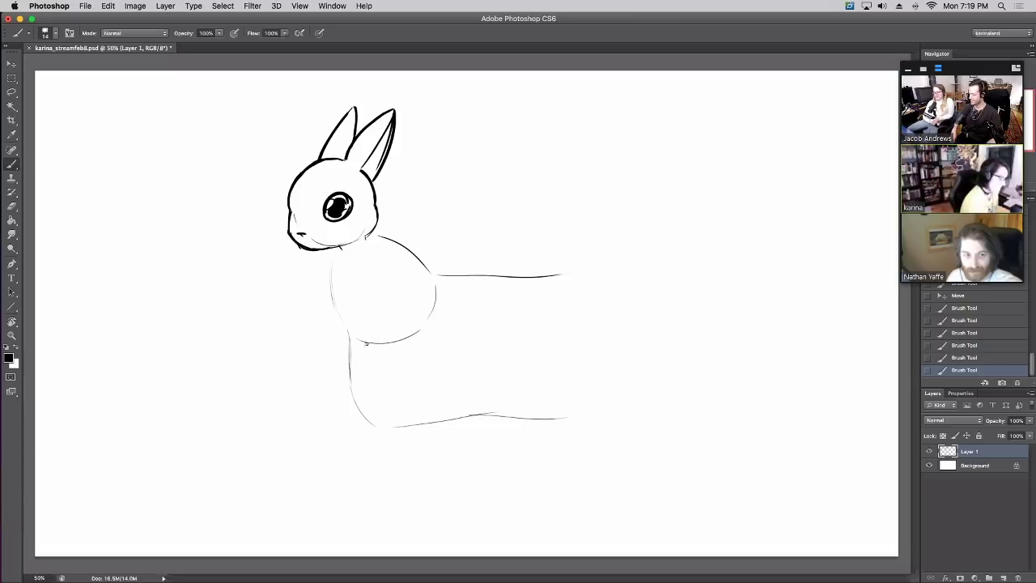
Shrink the rabbit drawing slightly with Free Transform and move it up and to the left
key("ctrl+t")
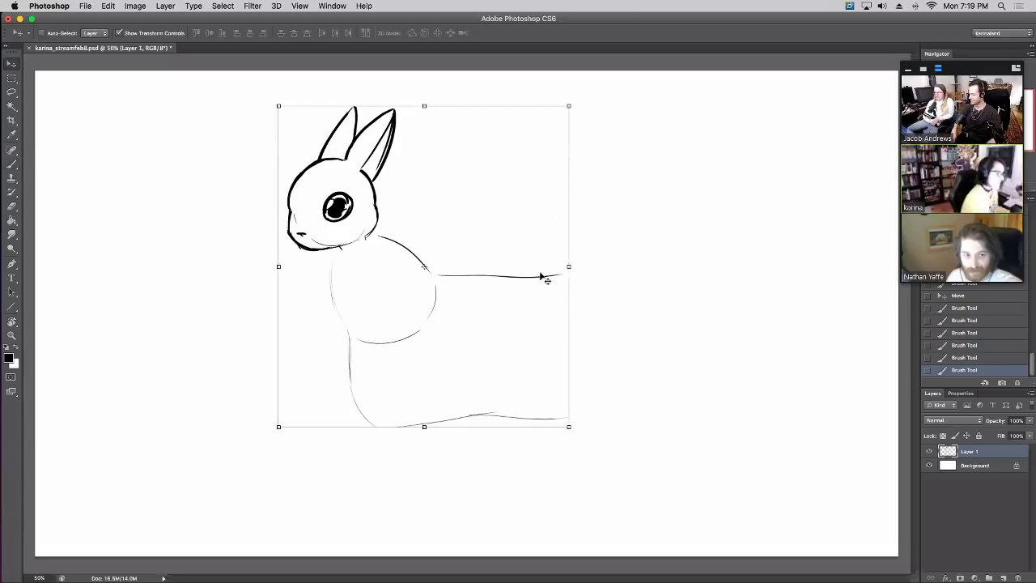
mouse_move(568, 426)
left_mouse_down()
mouse_move(542, 380)
mouse_move(555, 408)
left_mouse_up()
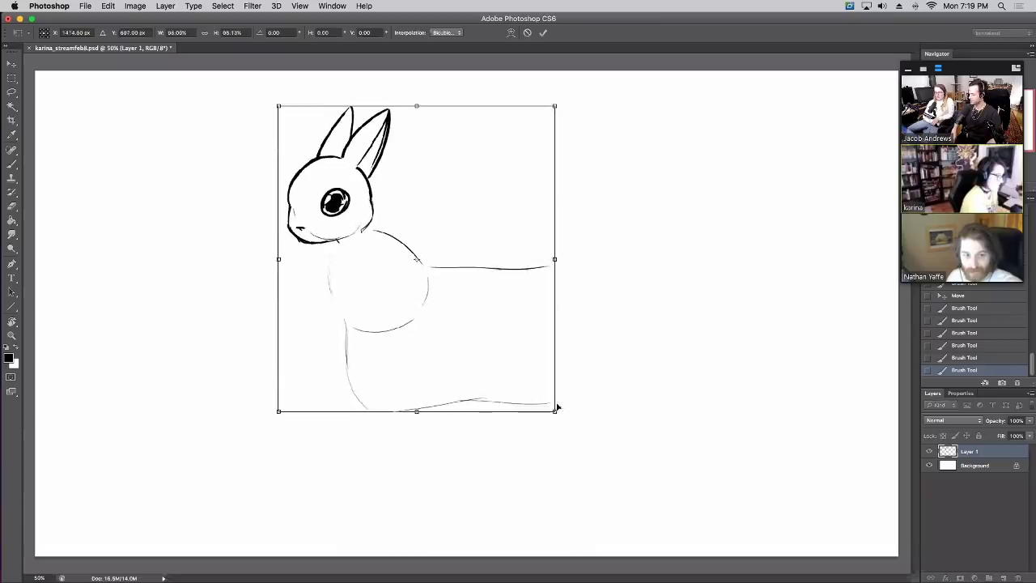
left_click_drag(519, 350, 494, 340)
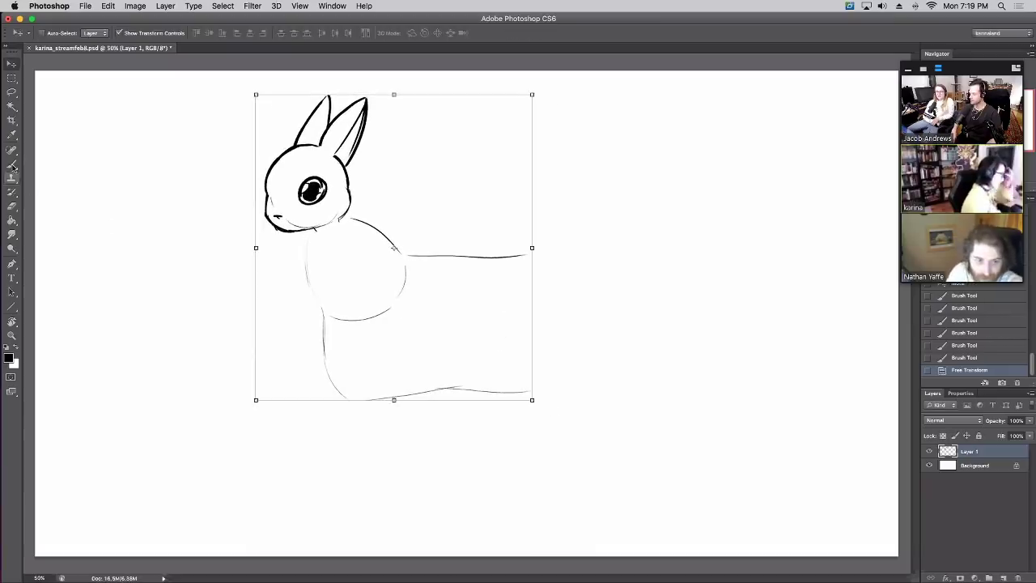
key("Return")
Sketch a faint rump line, the chest line, and both front legs with their feet
mouse_move(396, 397)
left_mouse_down()
mouse_move(462, 376)
mouse_move(557, 372)
left_mouse_up()
key("super+z")
mouse_move(562, 259)
left_mouse_down()
mouse_move(583, 355)
mouse_move(577, 376)
left_mouse_up()
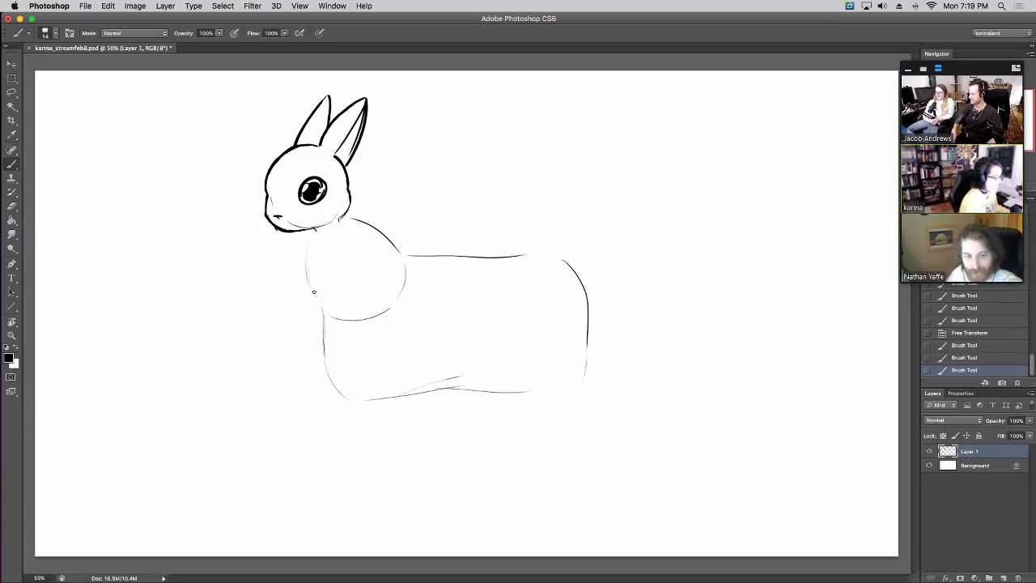
left_click_drag(319, 290, 328, 339)
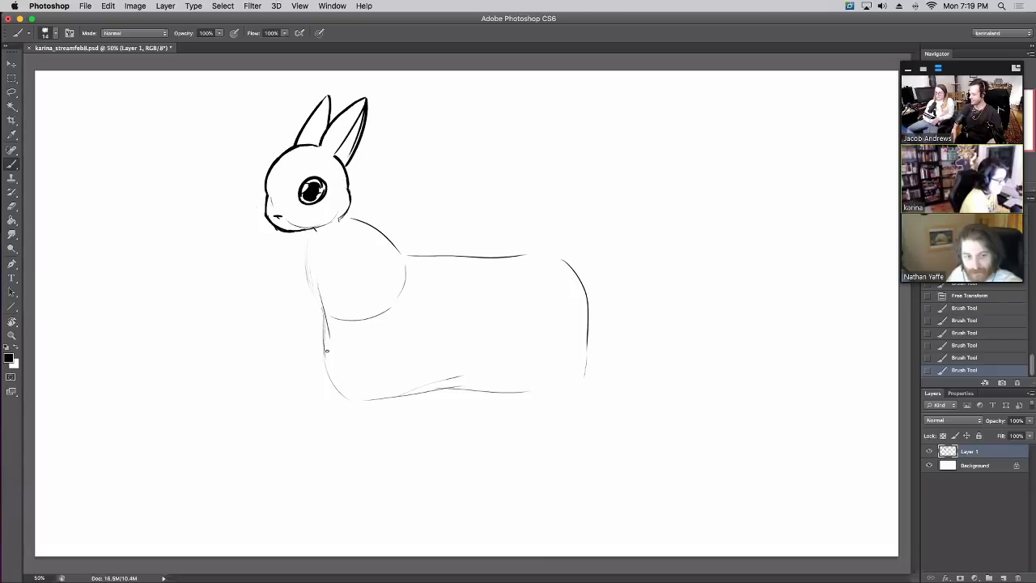
left_click_drag(330, 391, 330, 432)
mouse_move(323, 515)
left_mouse_down()
mouse_move(282, 524)
mouse_move(335, 521)
left_mouse_up()
left_click_drag(354, 445, 362, 403)
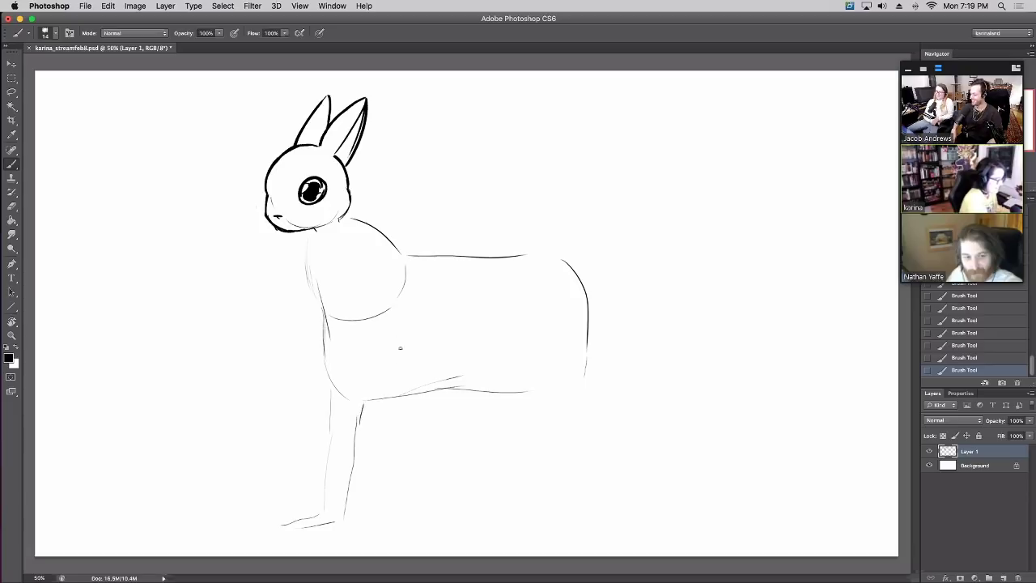
left_click_drag(397, 325, 385, 445)
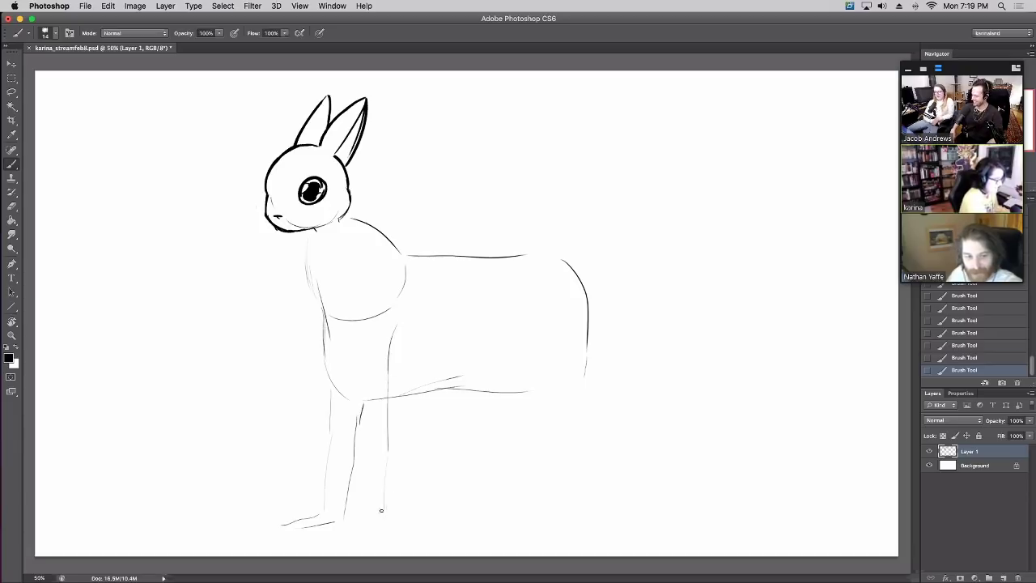
mouse_move(380, 532)
left_mouse_down()
mouse_move(413, 522)
mouse_move(414, 390)
left_mouse_up()
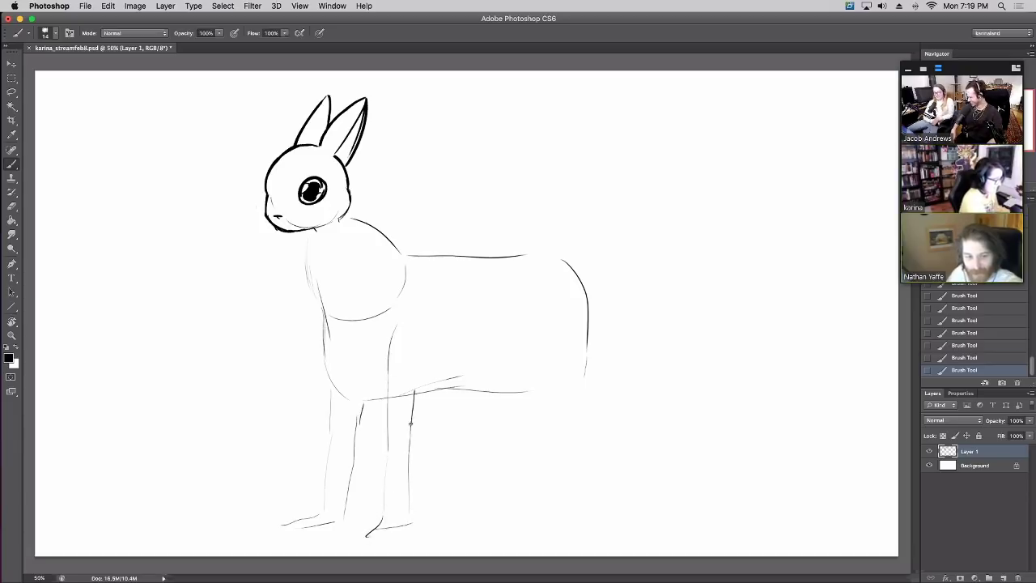
mouse_move(522, 354)
left_mouse_down()
mouse_move(504, 491)
mouse_move(537, 522)
left_mouse_up()
Draw the curved rump, hind leg, long hind foot and a new curving back line
left_click_drag(404, 254, 433, 259)
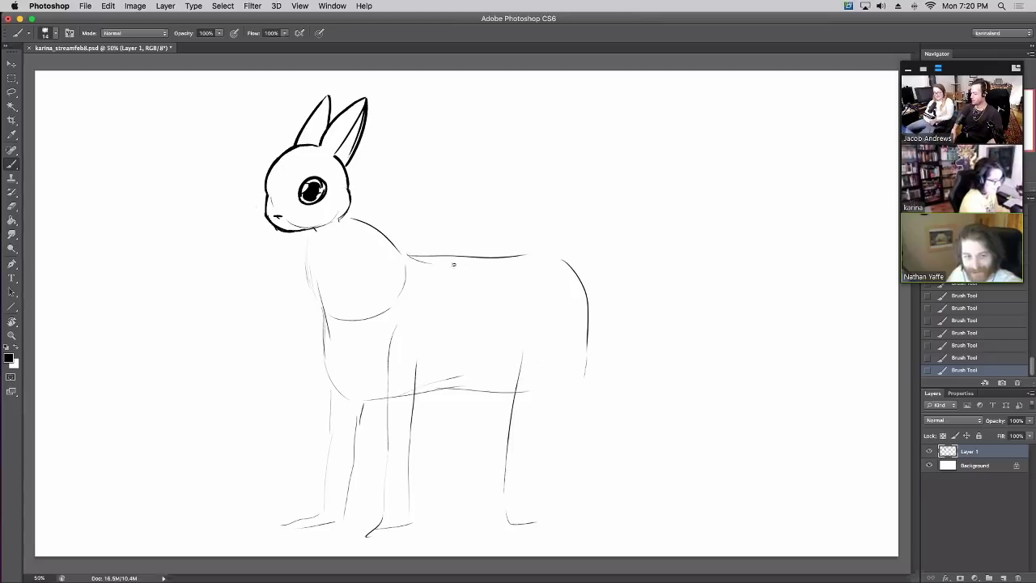
mouse_move(564, 260)
left_mouse_down()
mouse_move(586, 316)
mouse_move(583, 417)
left_mouse_up()
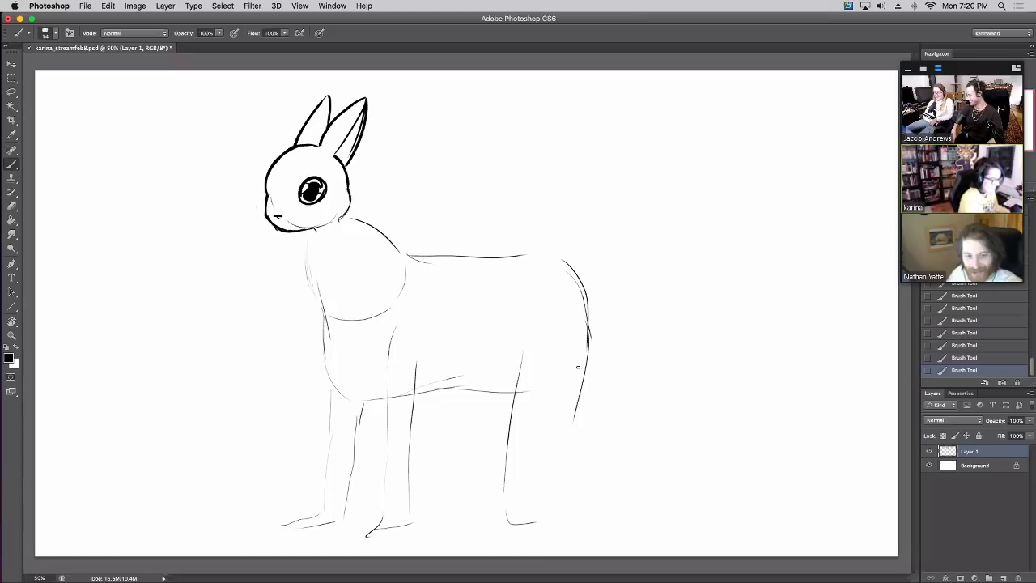
mouse_move(582, 369)
left_mouse_down()
mouse_move(556, 481)
mouse_move(562, 468)
mouse_move(581, 468)
mouse_move(571, 473)
mouse_move(661, 486)
left_mouse_up()
mouse_move(559, 518)
left_mouse_down()
mouse_move(663, 512)
mouse_move(689, 481)
mouse_move(773, 510)
left_mouse_up()
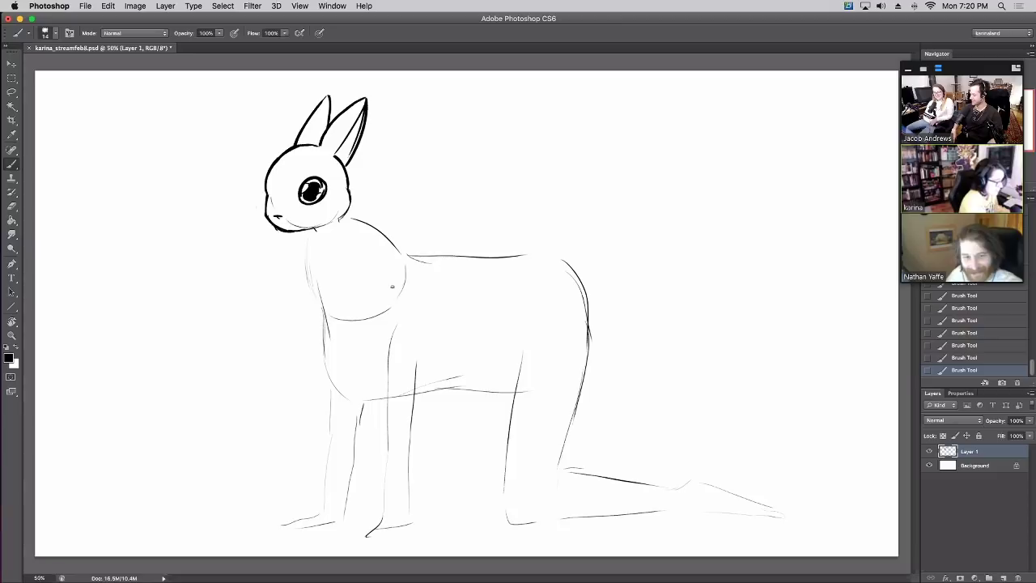
mouse_move(406, 258)
left_mouse_down()
mouse_move(494, 272)
mouse_move(439, 274)
mouse_move(575, 302)
mouse_move(525, 284)
mouse_move(589, 322)
mouse_move(574, 319)
mouse_move(573, 354)
left_mouse_up()
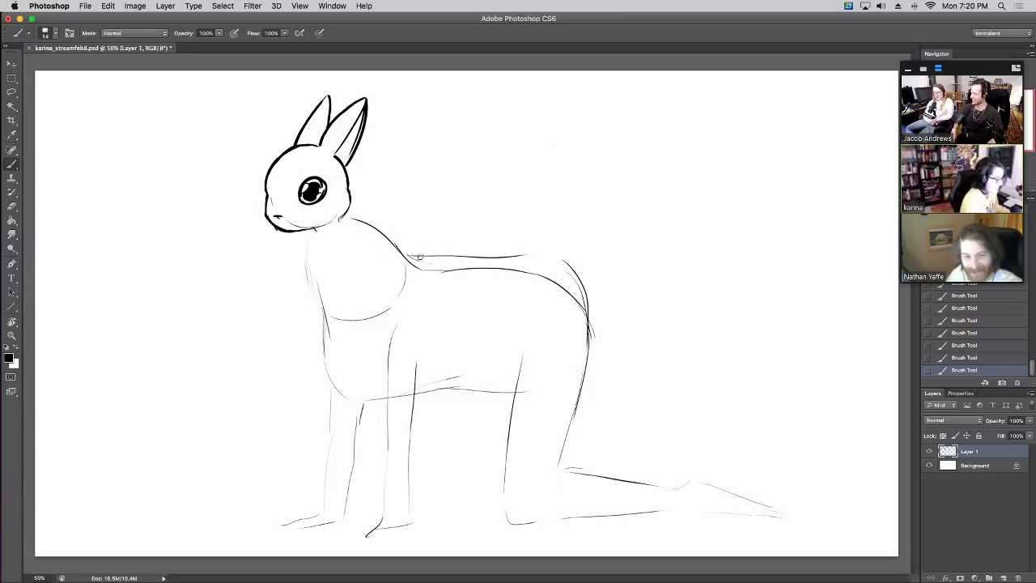
mouse_move(409, 256)
left_mouse_down()
mouse_move(537, 256)
mouse_move(570, 271)
mouse_move(598, 343)
mouse_move(582, 300)
mouse_move(594, 334)
left_mouse_up()
Erase the faint chest line and redraw the chest curve boldly down toward the front leg
left_click(564, 259)
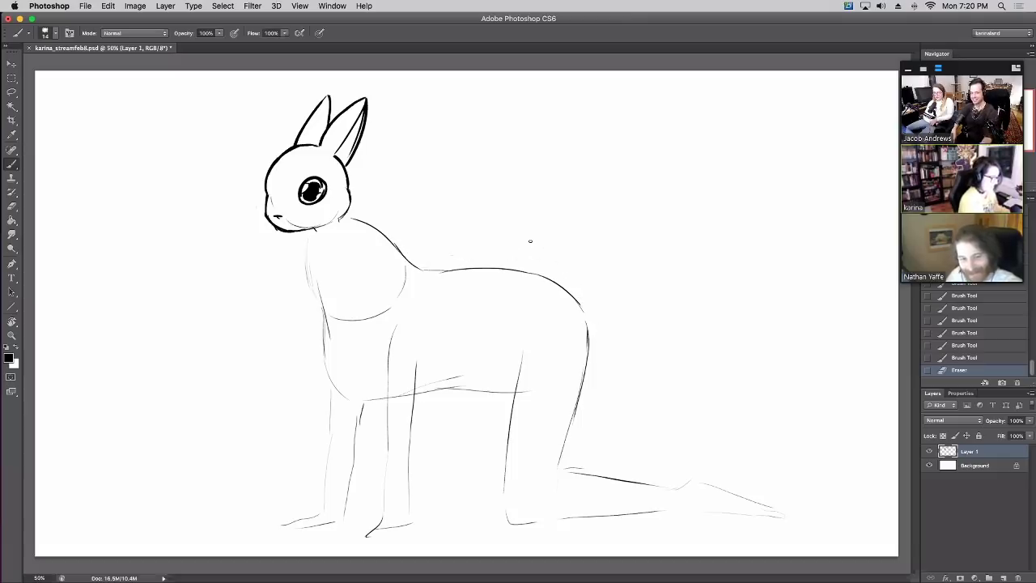
mouse_move(397, 294)
left_mouse_down()
mouse_move(404, 266)
mouse_move(388, 310)
mouse_move(351, 323)
mouse_move(336, 315)
mouse_move(330, 339)
mouse_move(393, 309)
left_mouse_up()
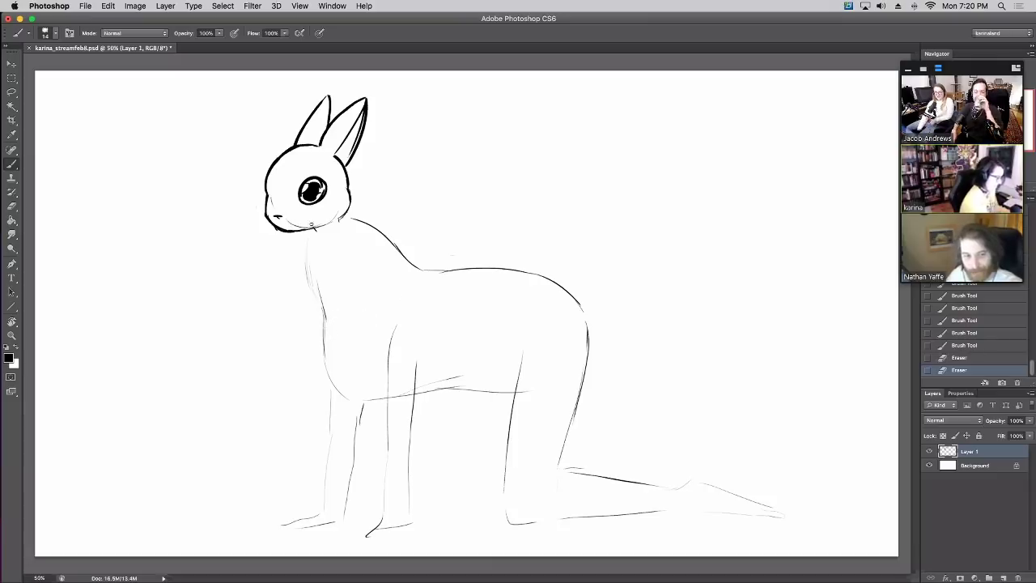
left_click_drag(316, 233, 319, 322)
key("super+z")
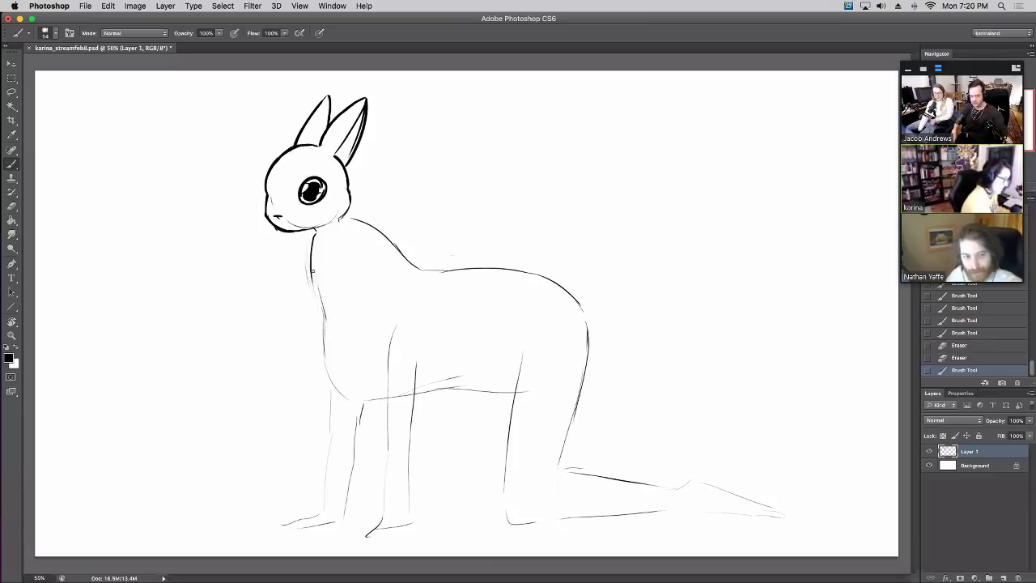
mouse_move(310, 270)
left_mouse_down()
mouse_move(330, 383)
mouse_move(374, 405)
left_mouse_up()
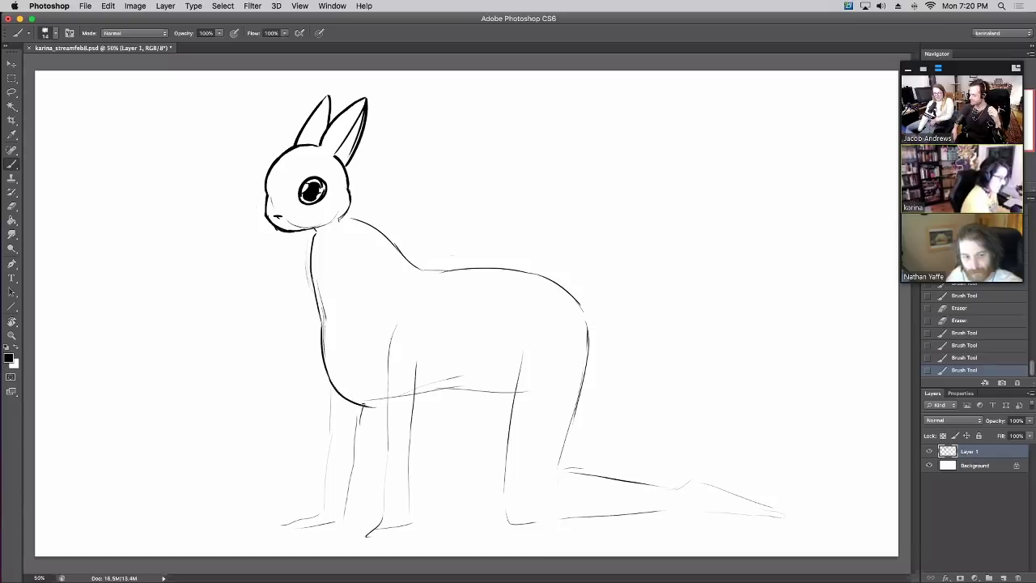
left_click(959, 358)
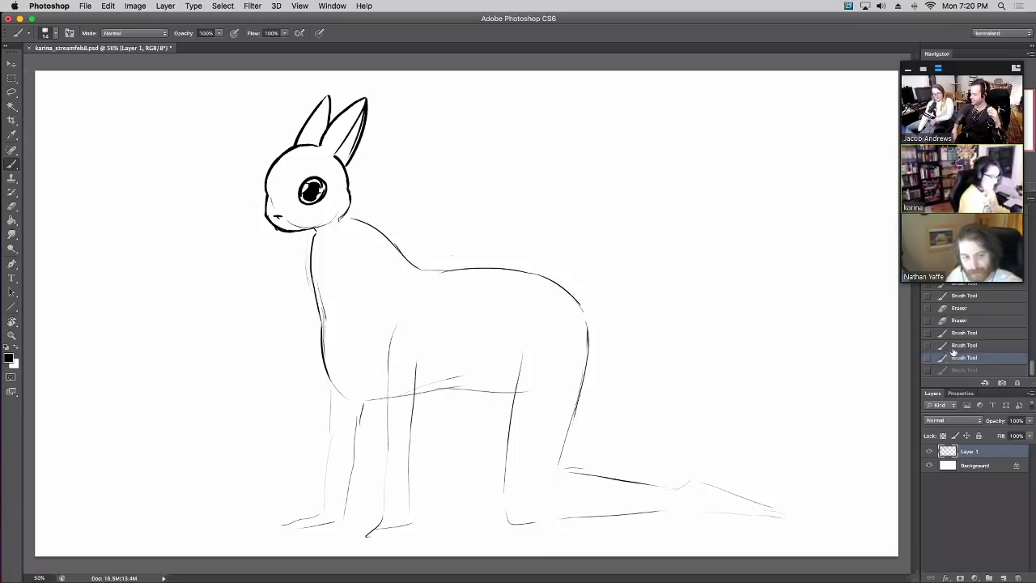
left_click_drag(323, 360, 344, 392)
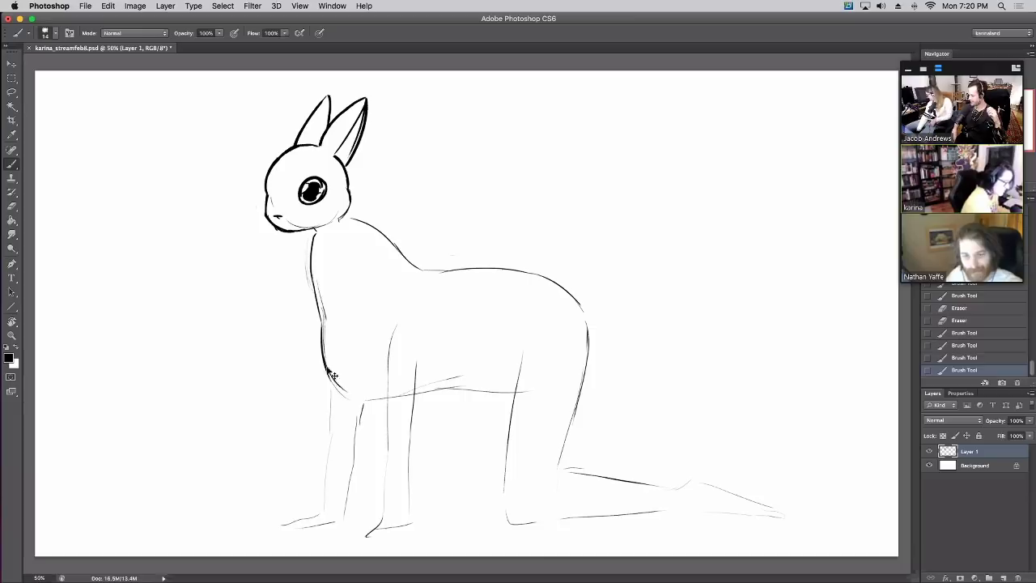
key("super+z")
left_click_drag(324, 360, 350, 398)
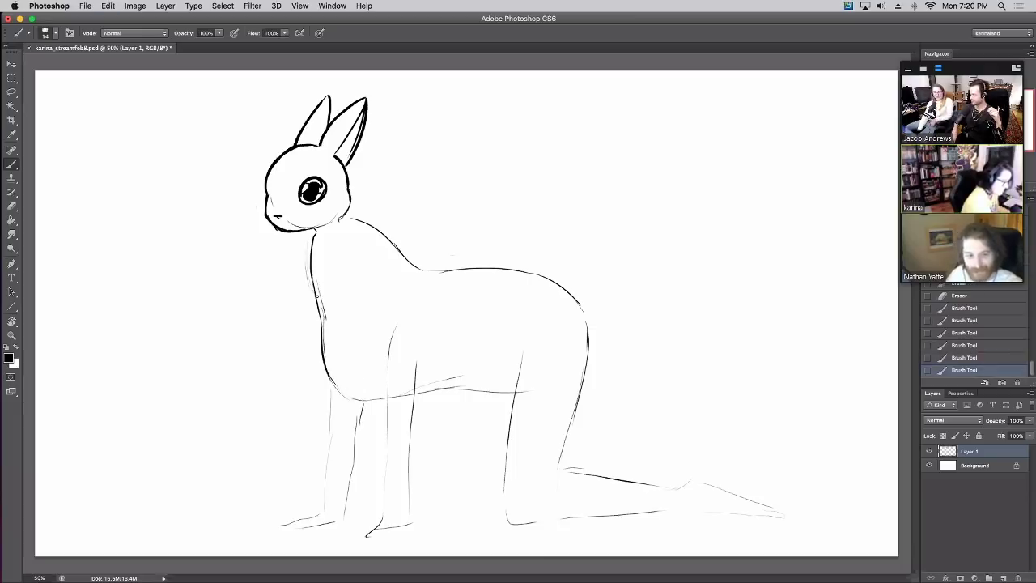
Ink both edges of the near foreleg down to the paw, erasing faint chest marks
left_click_drag(324, 318, 318, 283)
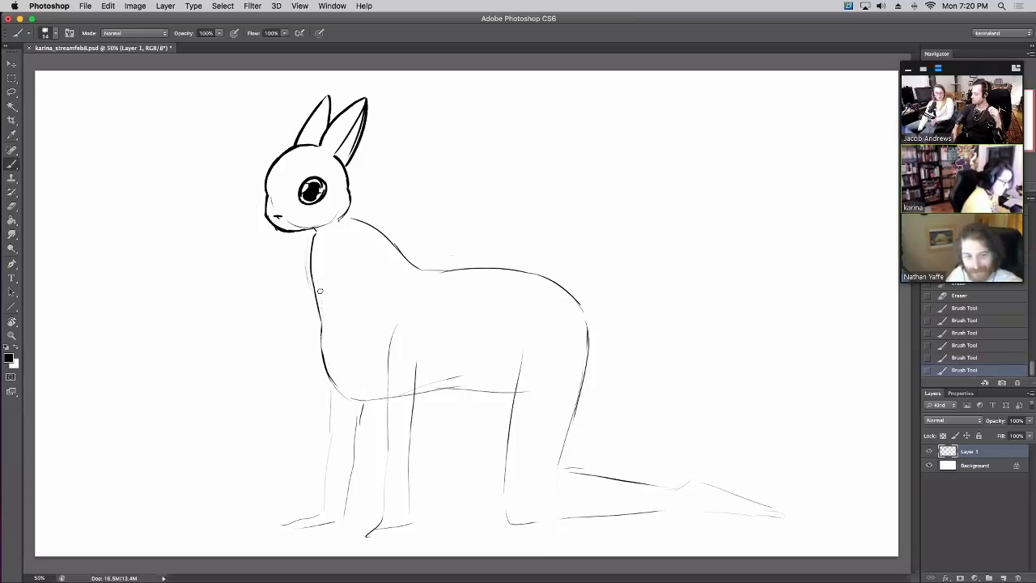
mouse_move(384, 332)
left_mouse_down()
mouse_move(387, 455)
mouse_move(419, 400)
left_mouse_up()
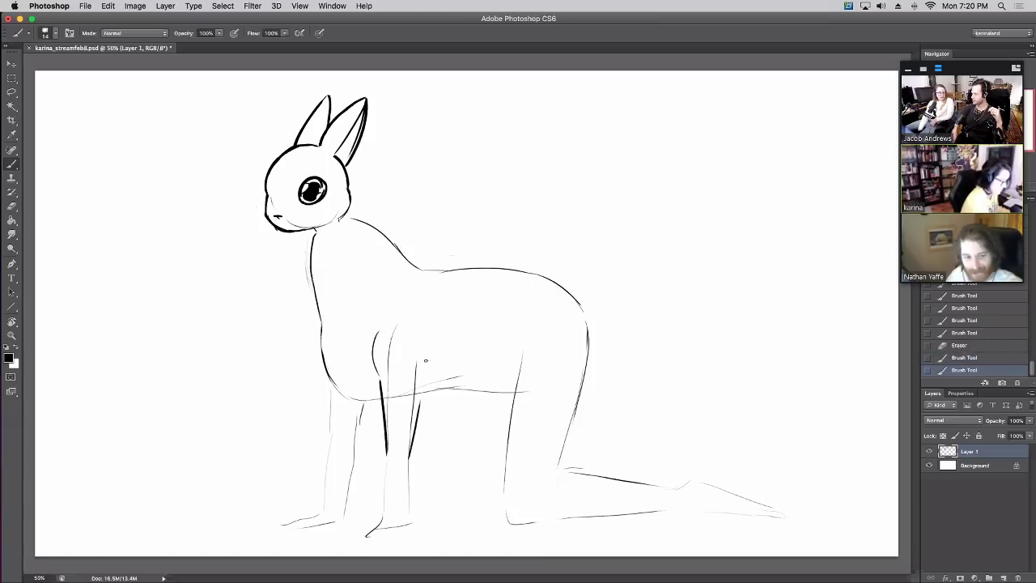
left_click_drag(428, 358, 417, 406)
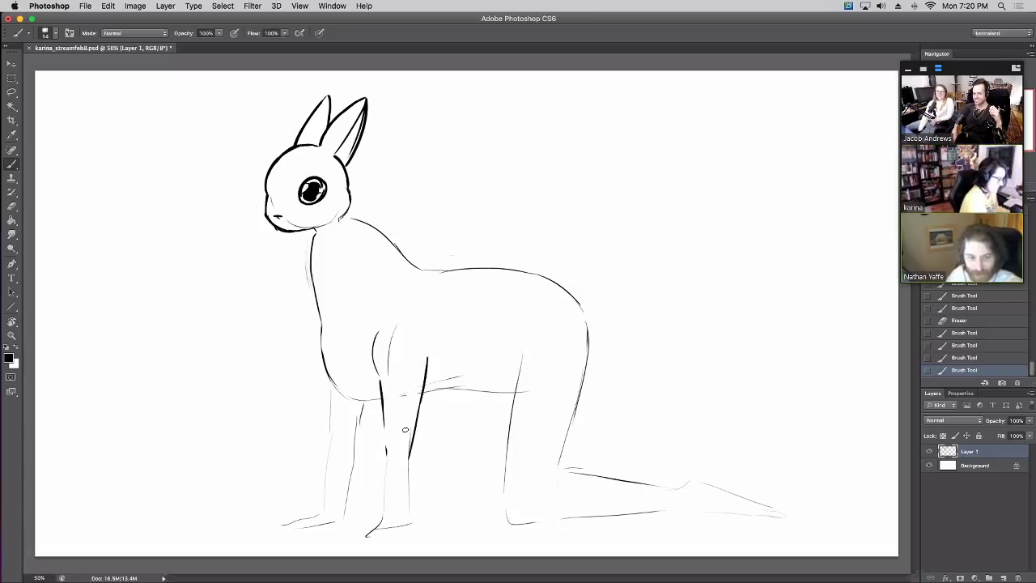
left_click_drag(387, 437, 406, 397)
mouse_move(386, 324)
left_mouse_down()
mouse_move(376, 366)
mouse_move(400, 372)
left_mouse_up()
key("ctrl+z")
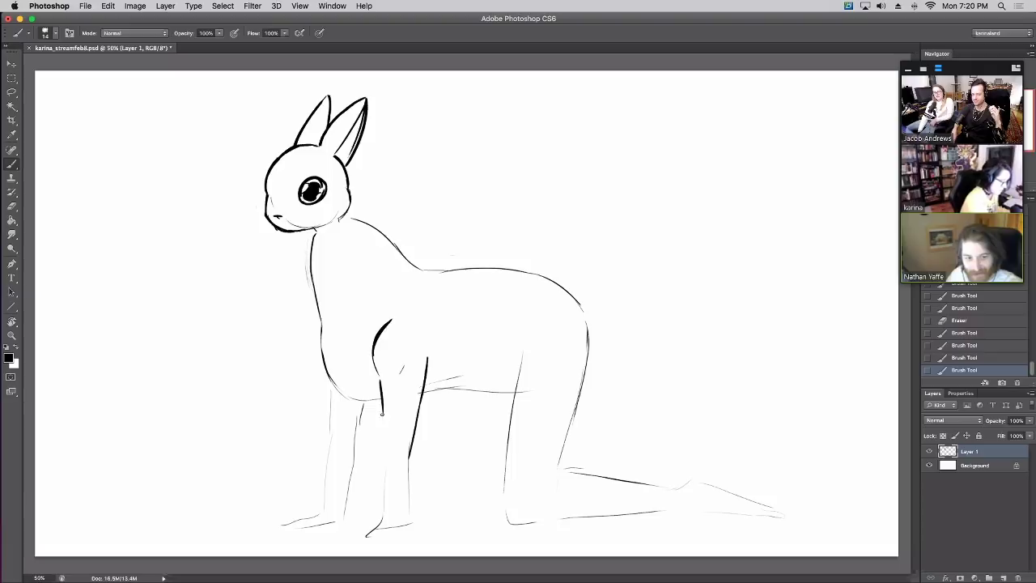
mouse_move(382, 411)
left_mouse_down()
mouse_move(418, 447)
mouse_move(418, 424)
mouse_move(416, 495)
left_mouse_up()
mouse_move(382, 426)
left_mouse_down()
mouse_move(390, 519)
mouse_move(340, 537)
mouse_move(411, 527)
left_mouse_up()
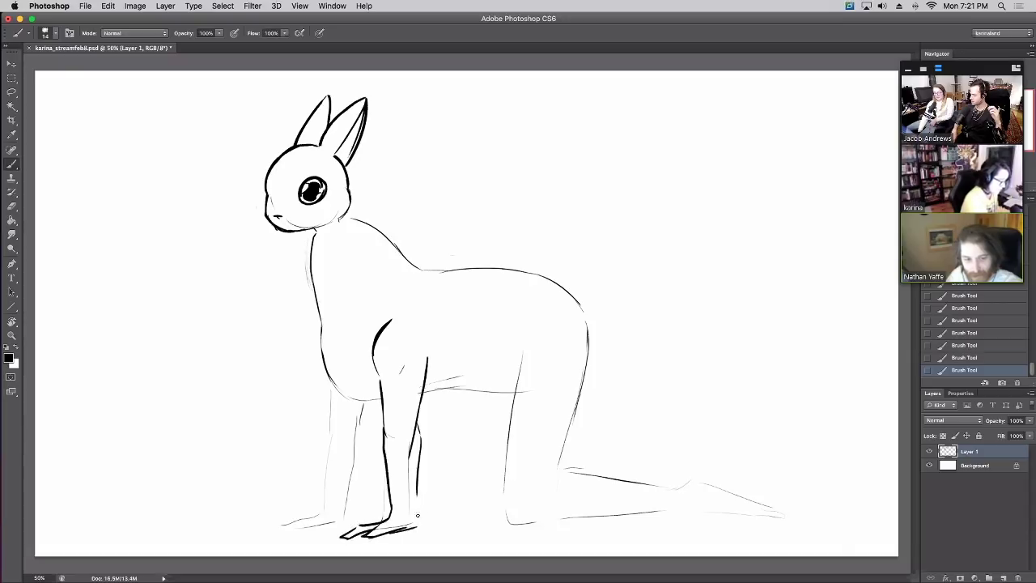
key("ctrl+z")
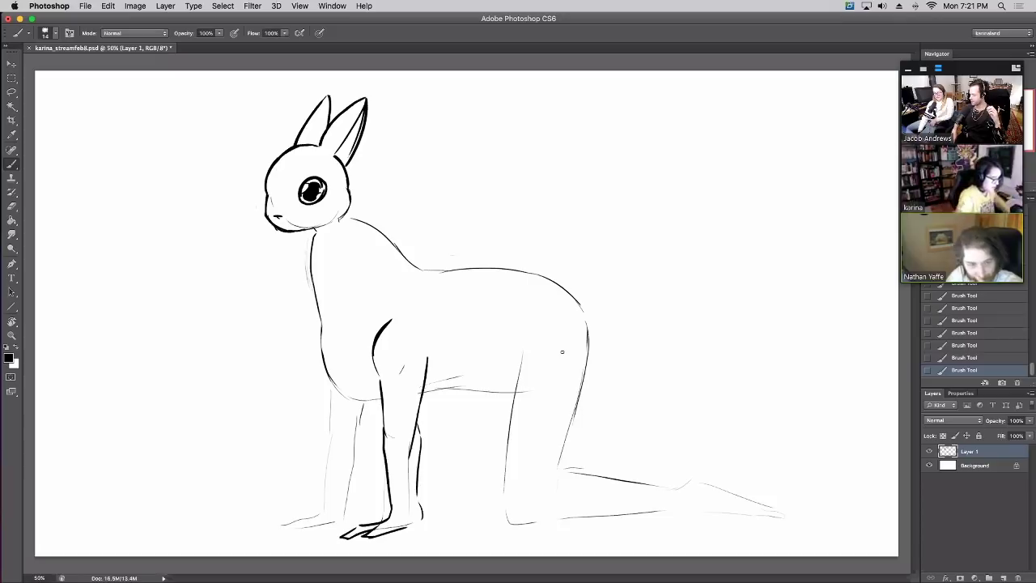
mouse_move(405, 523)
left_mouse_down()
mouse_move(350, 532)
mouse_move(383, 483)
mouse_move(385, 499)
mouse_move(388, 481)
left_mouse_up()
Re-ink the front-leg line in bold and erase the stray sketch marks around it
key("e")
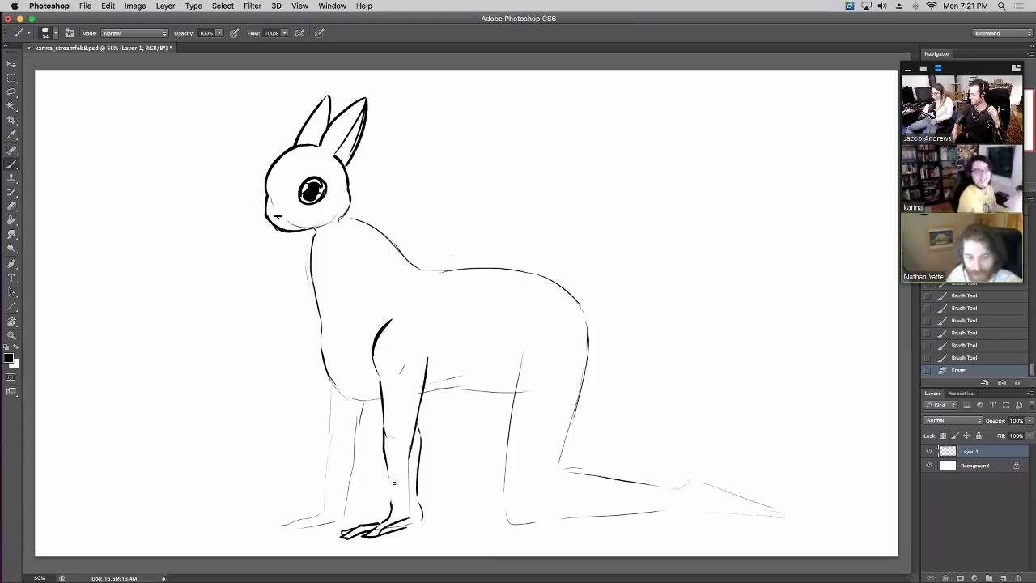
left_click_drag(391, 463, 388, 511)
key("ctrl+z")
left_click_drag(389, 471, 388, 508)
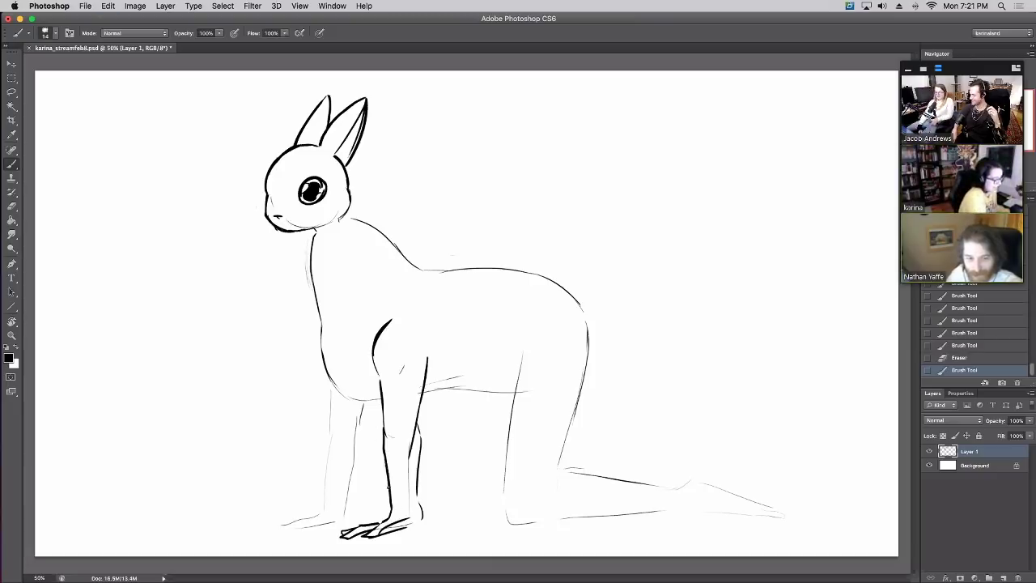
left_click_drag(385, 443, 384, 483)
key("ctrl+z")
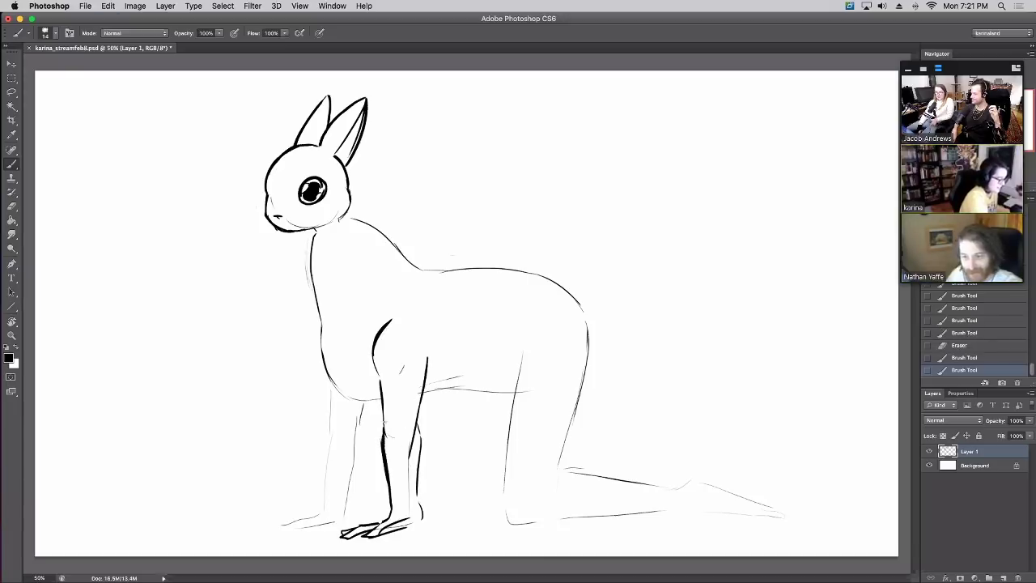
mouse_move(384, 422)
left_mouse_down()
mouse_move(385, 398)
mouse_move(390, 485)
left_mouse_up()
mouse_move(385, 429)
left_mouse_down()
mouse_move(383, 458)
mouse_move(380, 448)
left_mouse_up()
mouse_move(420, 489)
left_mouse_down()
mouse_move(412, 437)
mouse_move(420, 520)
mouse_move(405, 508)
mouse_move(420, 507)
left_mouse_up()
Trim the hook by the front foot and ink the foot's toes
key("b")
key("super+z")
key("e")
mouse_move(361, 531)
left_mouse_down()
mouse_move(401, 522)
mouse_move(340, 534)
left_mouse_up()
key("b")
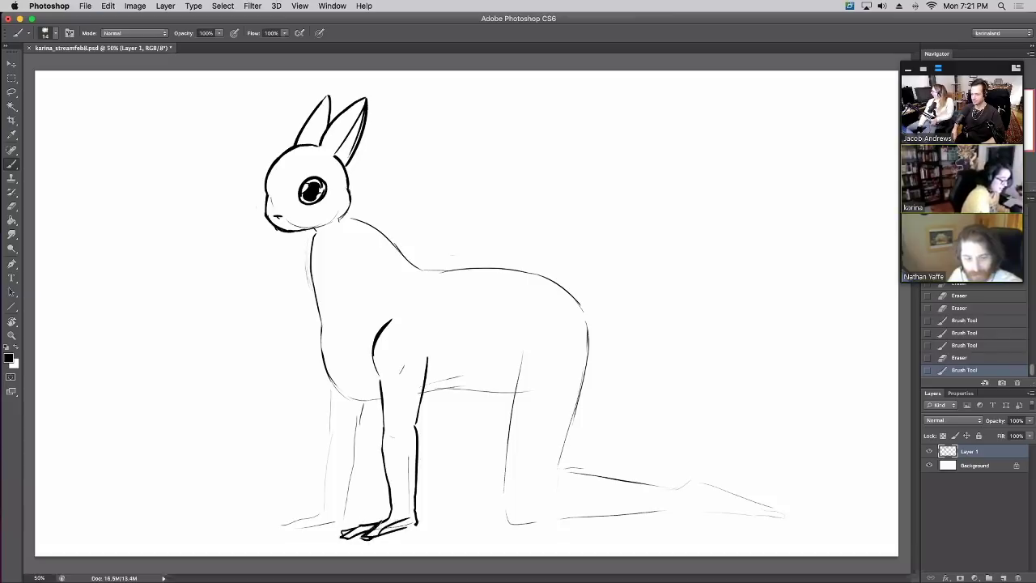
key("e")
mouse_move(364, 525)
left_mouse_down()
mouse_move(381, 536)
mouse_move(387, 523)
left_mouse_up()
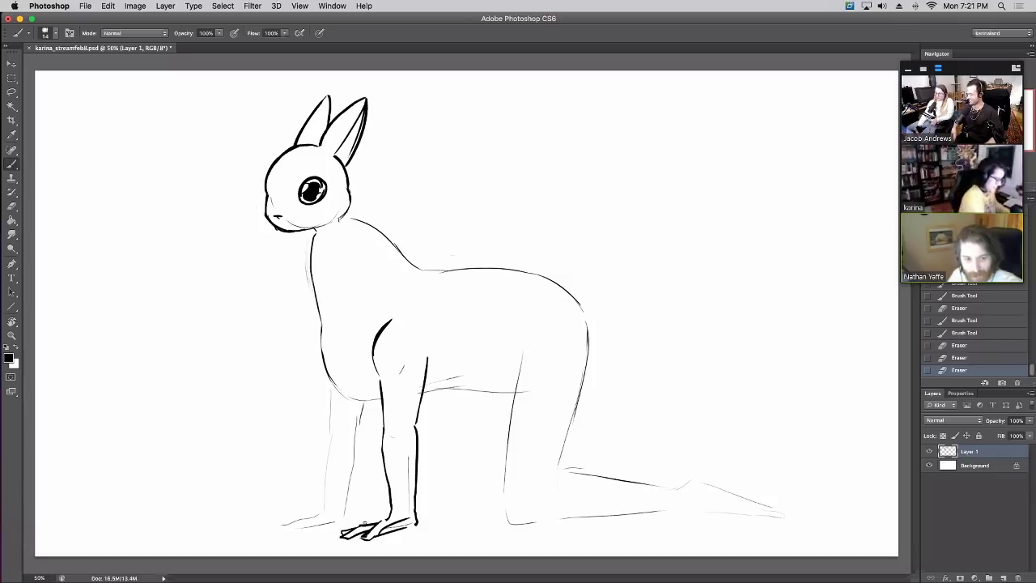
mouse_move(350, 525)
left_mouse_down()
mouse_move(359, 530)
mouse_move(320, 526)
mouse_move(340, 524)
left_mouse_up()
key("super+z")
mouse_move(309, 524)
left_mouse_down()
mouse_move(328, 525)
mouse_move(323, 534)
mouse_move(332, 524)
mouse_move(316, 509)
mouse_move(341, 506)
mouse_move(363, 402)
mouse_move(380, 399)
left_mouse_up()
key("e")
key("super+z")
Draw a small chest paw, ink the far front leg and toes, and connect a bold belly curve
mouse_move(337, 258)
left_mouse_down()
mouse_move(344, 312)
mouse_move(354, 274)
mouse_move(315, 319)
left_mouse_up()
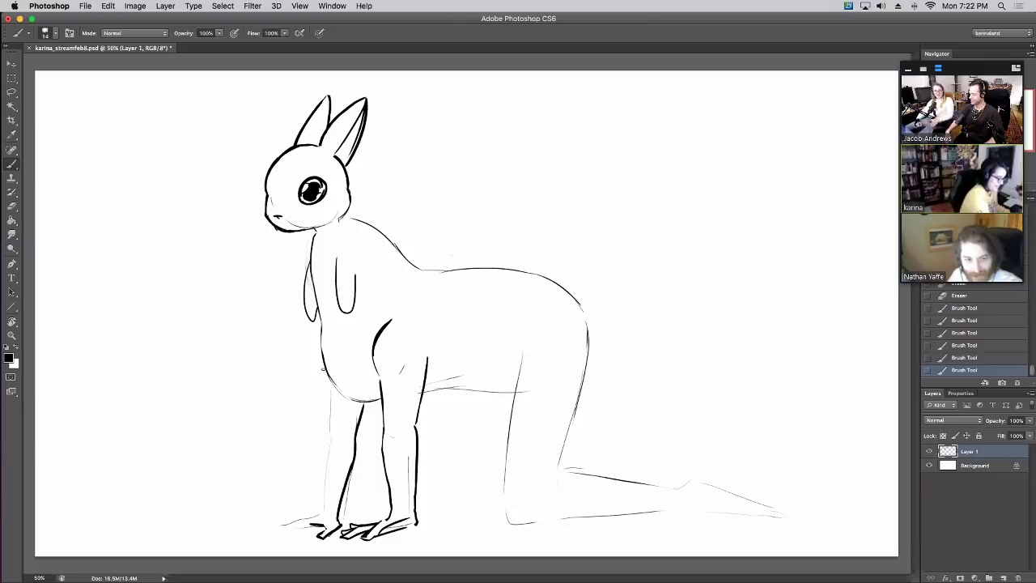
left_click_drag(322, 368, 324, 499)
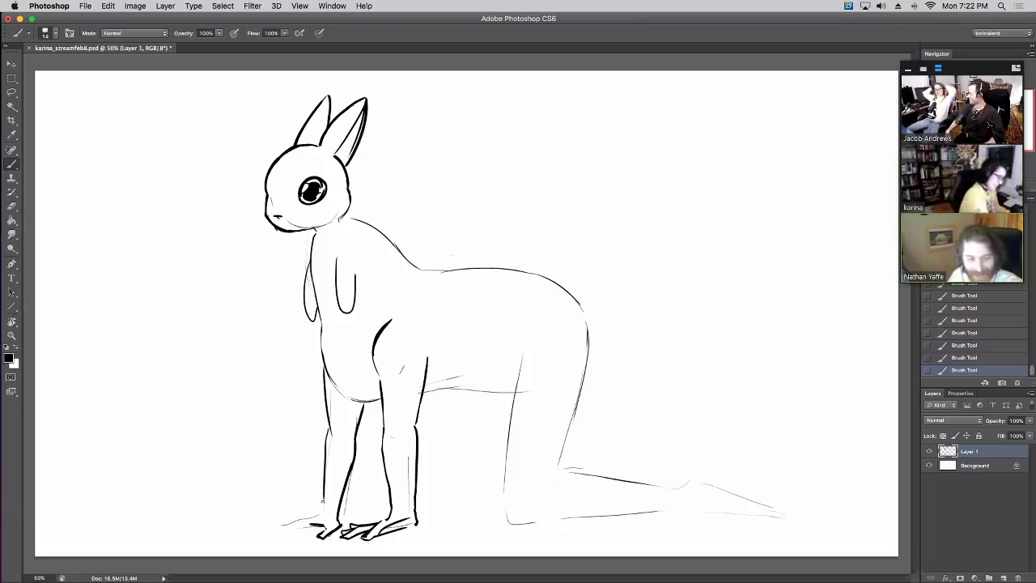
mouse_move(324, 496)
left_mouse_down()
mouse_move(272, 535)
mouse_move(322, 527)
mouse_move(267, 522)
mouse_move(264, 531)
left_mouse_up()
key("ctrl+z")
key("ctrl+z")
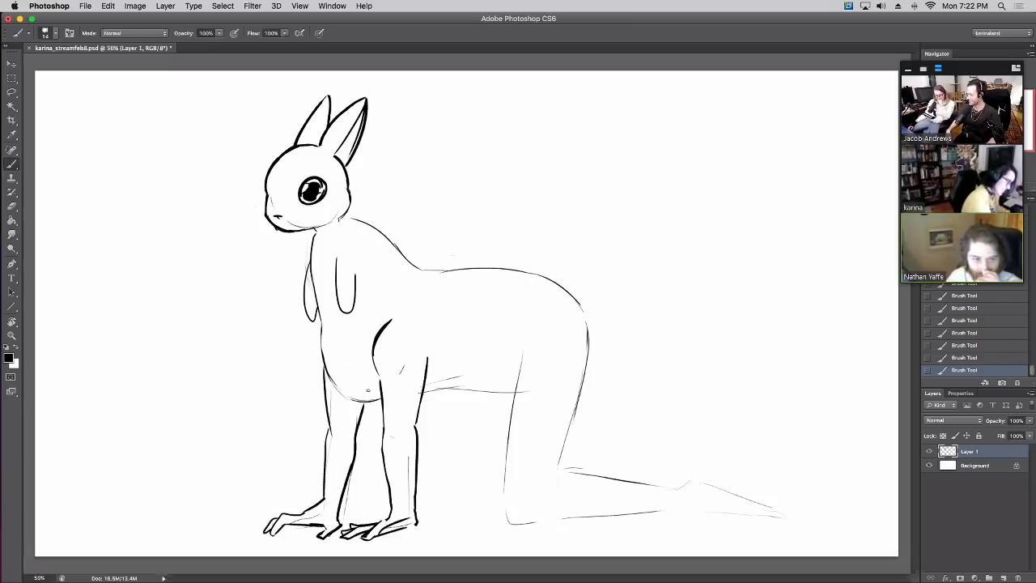
left_click_drag(326, 369, 374, 400)
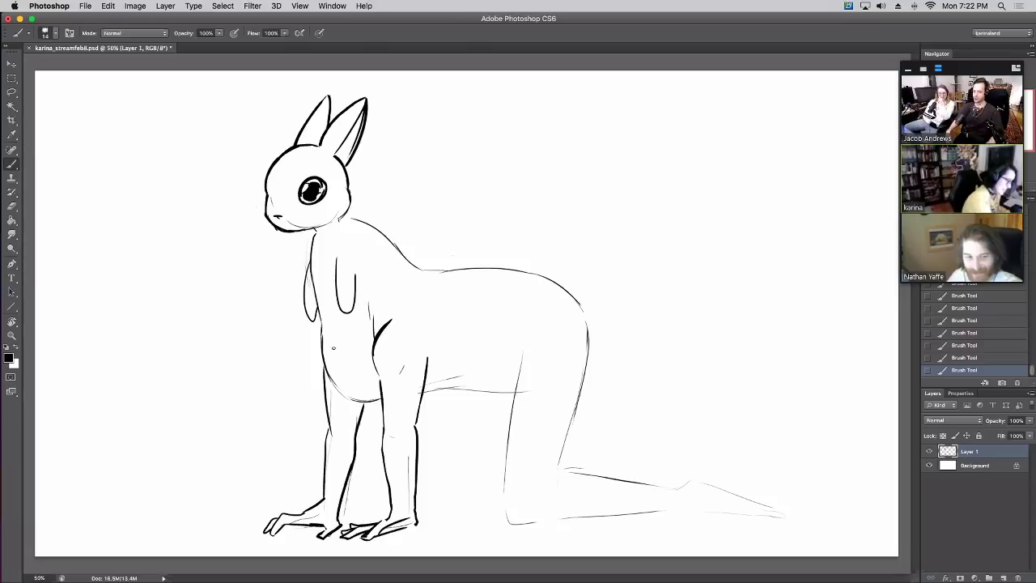
mouse_move(321, 322)
left_mouse_down()
mouse_move(340, 392)
mouse_move(377, 400)
mouse_move(345, 395)
mouse_move(353, 407)
left_mouse_up()
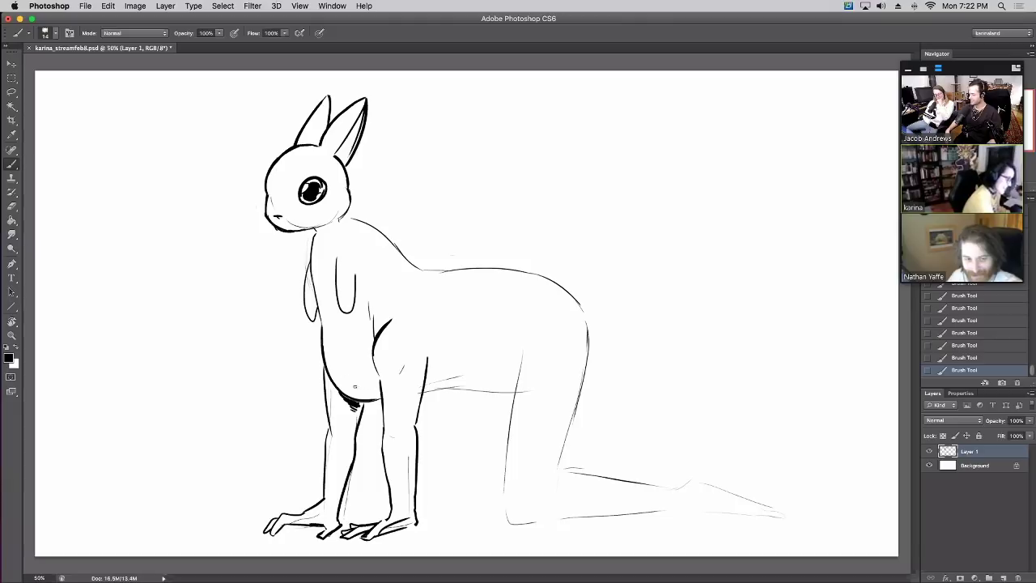
Bolden the front leg's edge and try several strokes for the back of the hind leg
left_click_drag(383, 431, 381, 382)
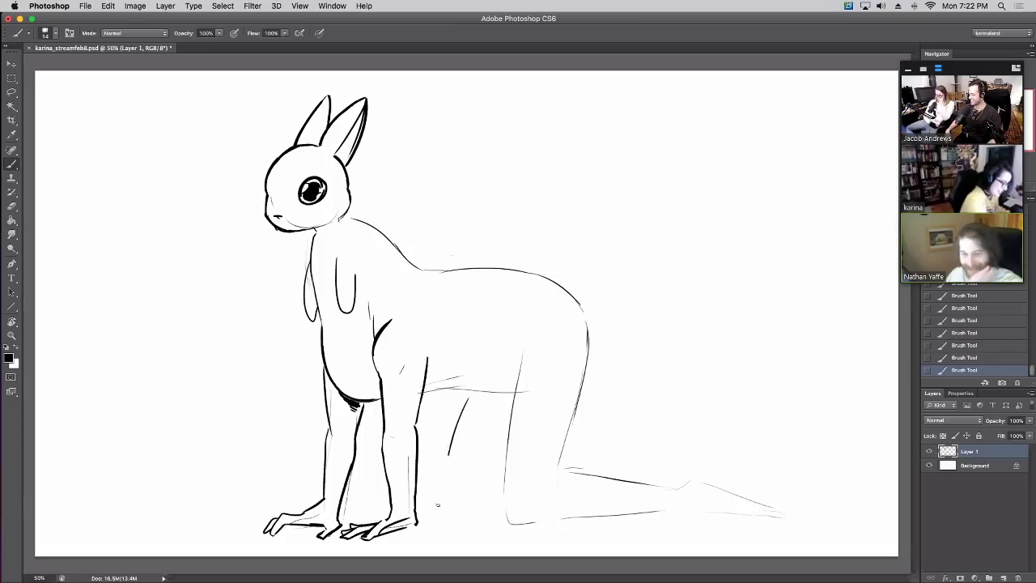
left_click_drag(465, 393, 466, 405)
mouse_move(464, 407)
left_mouse_down()
mouse_move(442, 526)
mouse_move(444, 502)
mouse_move(494, 520)
left_mouse_up()
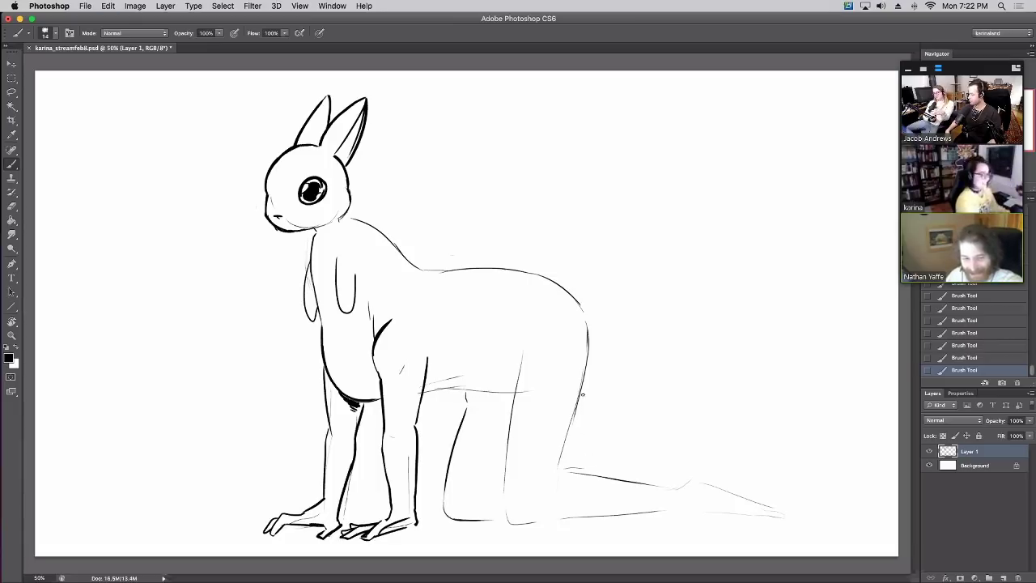
mouse_move(574, 416)
left_mouse_down()
mouse_move(558, 484)
mouse_move(557, 472)
left_mouse_up()
key("ctrl+z")
key("ctrl+z")
left_click_drag(577, 398, 560, 470)
key("ctrl+z")
mouse_move(577, 410)
left_mouse_down()
mouse_move(557, 470)
mouse_move(567, 439)
left_mouse_up()
Ink the leg and arm contours under the chest and thicken the neck line
key("ctrl+z")
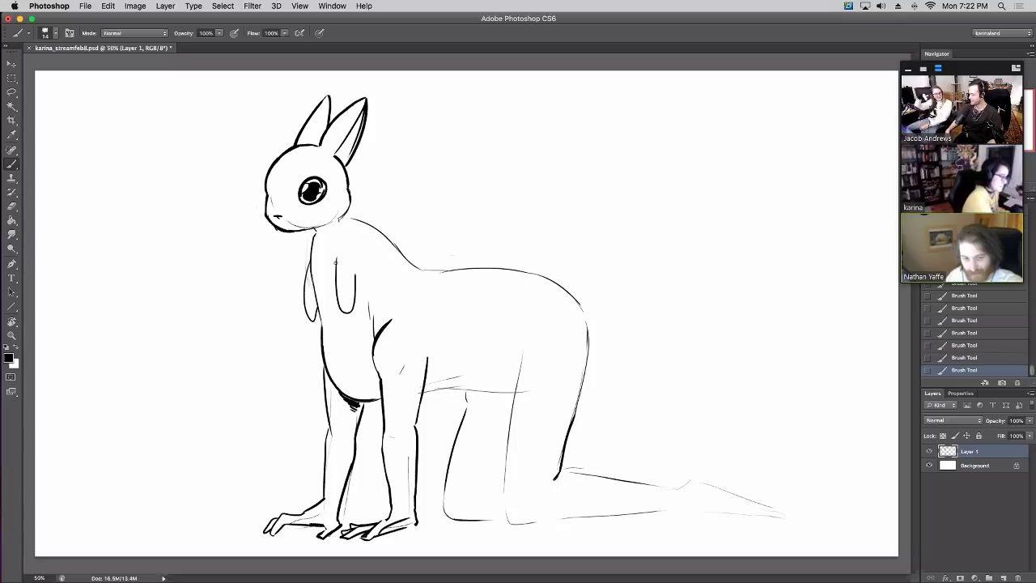
mouse_move(336, 262)
left_mouse_down()
mouse_move(336, 301)
mouse_move(311, 322)
left_mouse_up()
mouse_move(306, 273)
left_mouse_down()
mouse_move(311, 320)
mouse_move(353, 309)
mouse_move(310, 304)
left_mouse_up()
key("ctrl+z")
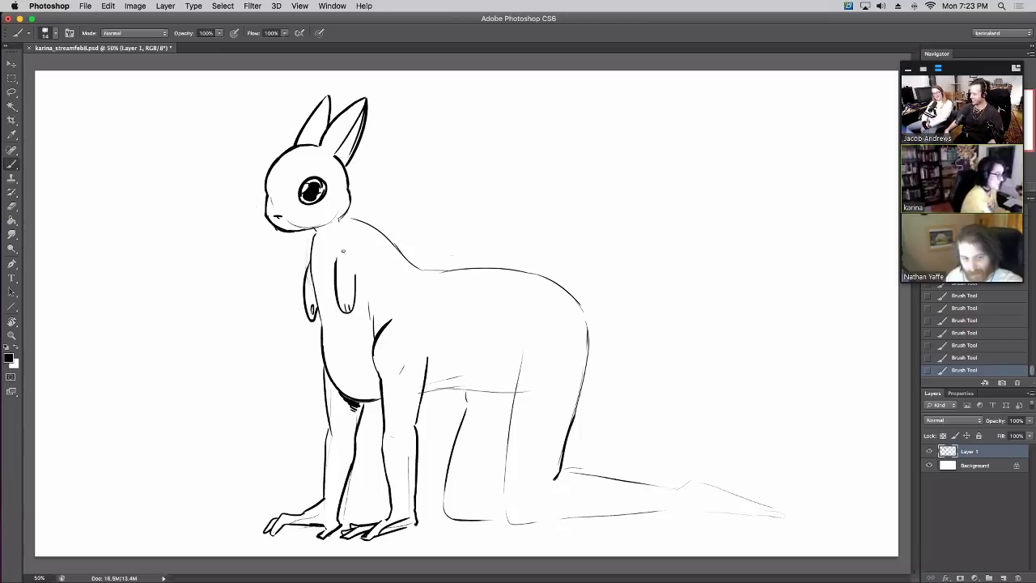
mouse_move(341, 220)
left_mouse_down()
mouse_move(391, 250)
mouse_move(350, 231)
mouse_move(355, 217)
mouse_move(412, 258)
mouse_move(440, 273)
left_mouse_up()
key("ctrl+z")
Ink the front of the hind thigh and rework the rear-leg line
mouse_move(504, 479)
left_mouse_down()
mouse_move(490, 484)
mouse_move(505, 456)
left_mouse_up()
left_click_drag(508, 522, 516, 370)
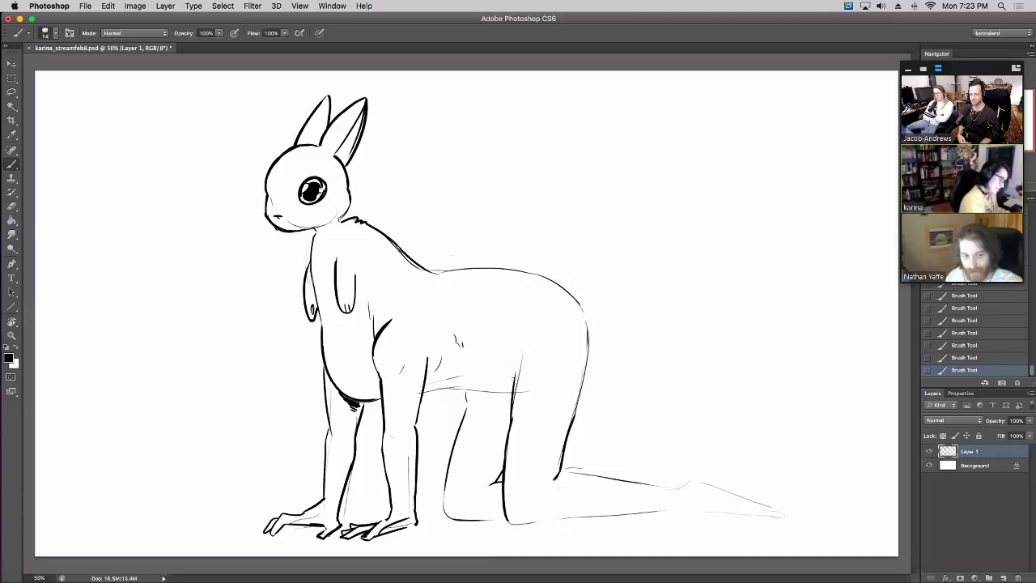
mouse_move(514, 377)
left_mouse_down()
mouse_move(507, 339)
mouse_move(515, 397)
mouse_move(501, 392)
mouse_move(517, 360)
mouse_move(514, 409)
left_mouse_up()
key("super+z")
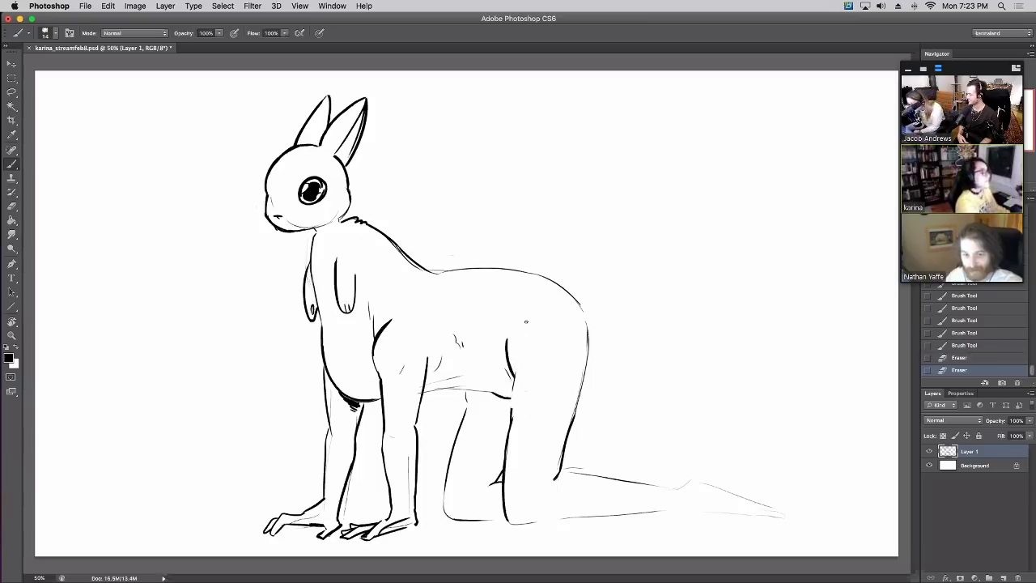
left_click_drag(518, 360, 515, 423)
key("super+z")
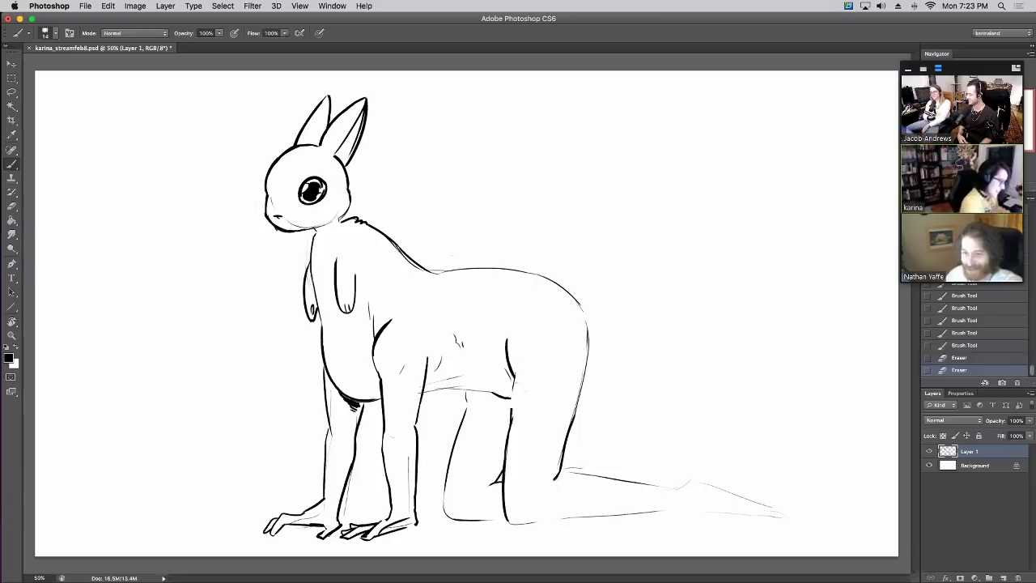
left_click_drag(518, 363, 515, 420)
key("super+z")
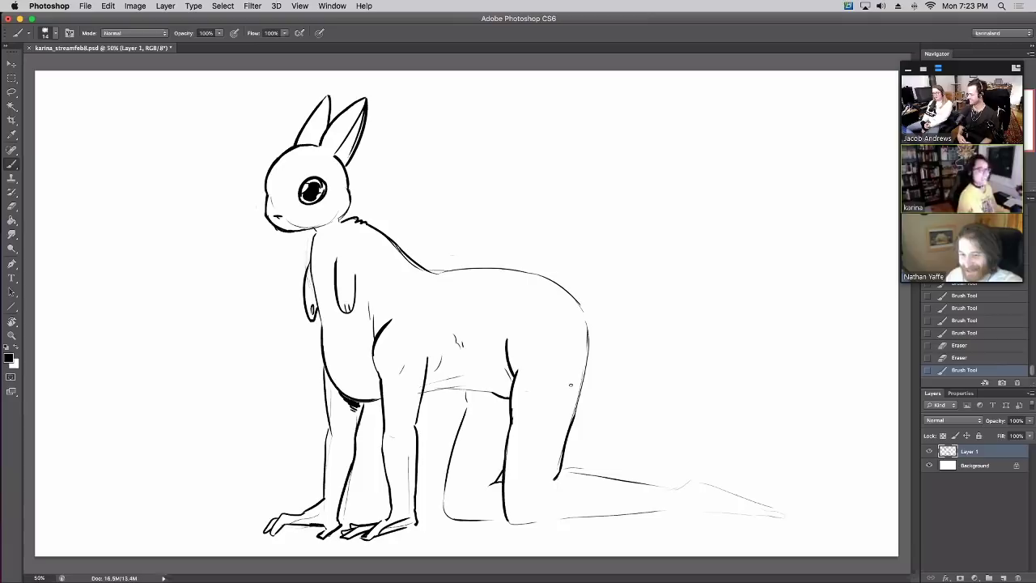
Darken the rump line and the front line of the back leg
mouse_move(579, 307)
left_mouse_down()
mouse_move(587, 353)
mouse_move(567, 283)
mouse_move(594, 276)
mouse_move(577, 266)
mouse_move(606, 290)
mouse_move(598, 311)
mouse_move(582, 307)
left_mouse_up()
key("super+z")
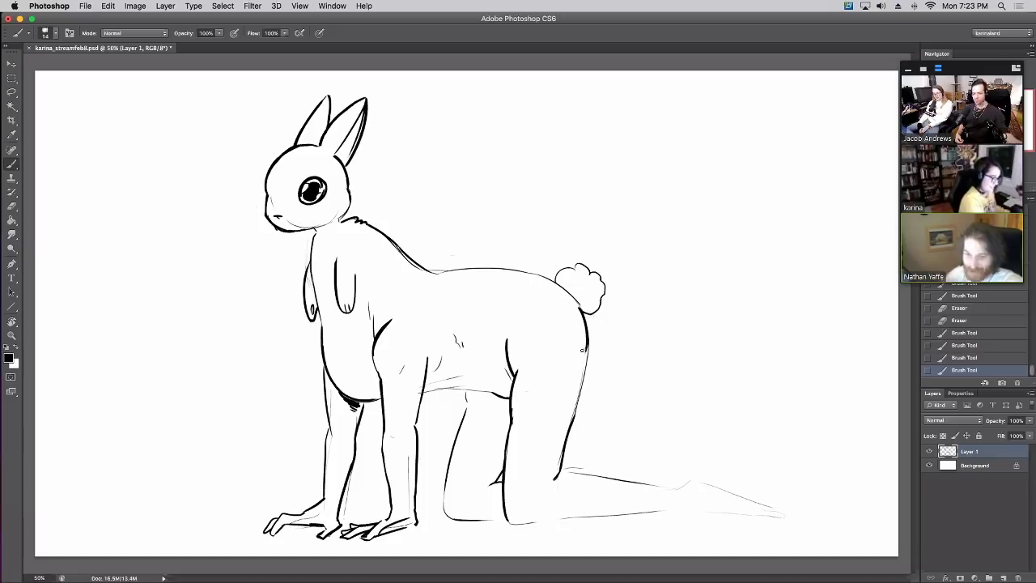
left_click_drag(582, 350, 573, 384)
mouse_move(446, 510)
left_mouse_down()
mouse_move(464, 373)
mouse_move(500, 411)
mouse_move(488, 393)
mouse_move(508, 405)
mouse_move(505, 431)
left_mouse_up()
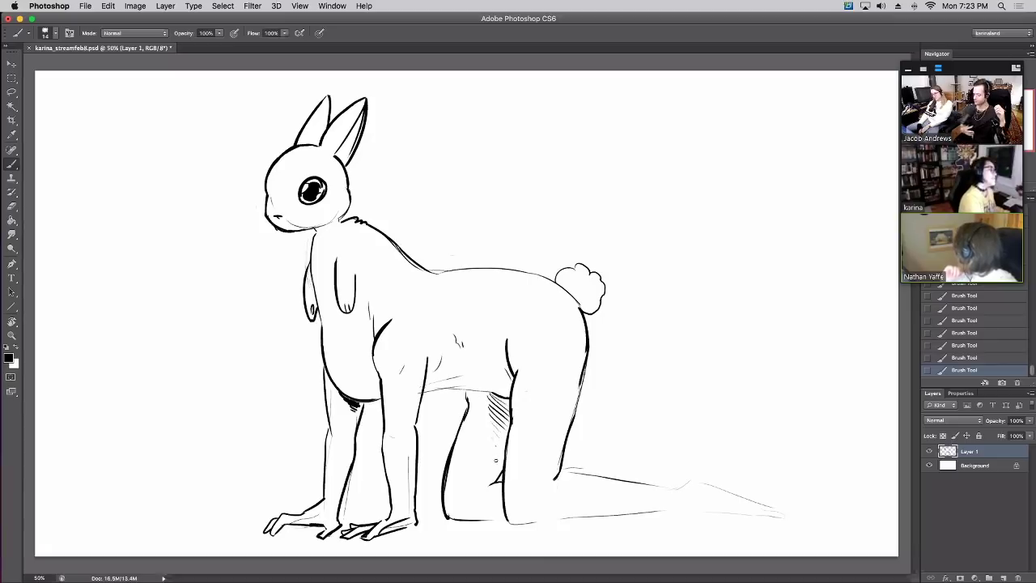
Ink the top and sole of the long back foot, with an arch at the ankle
mouse_move(544, 440)
left_mouse_down()
mouse_move(592, 477)
mouse_move(612, 470)
mouse_move(599, 474)
mouse_move(663, 485)
left_mouse_up()
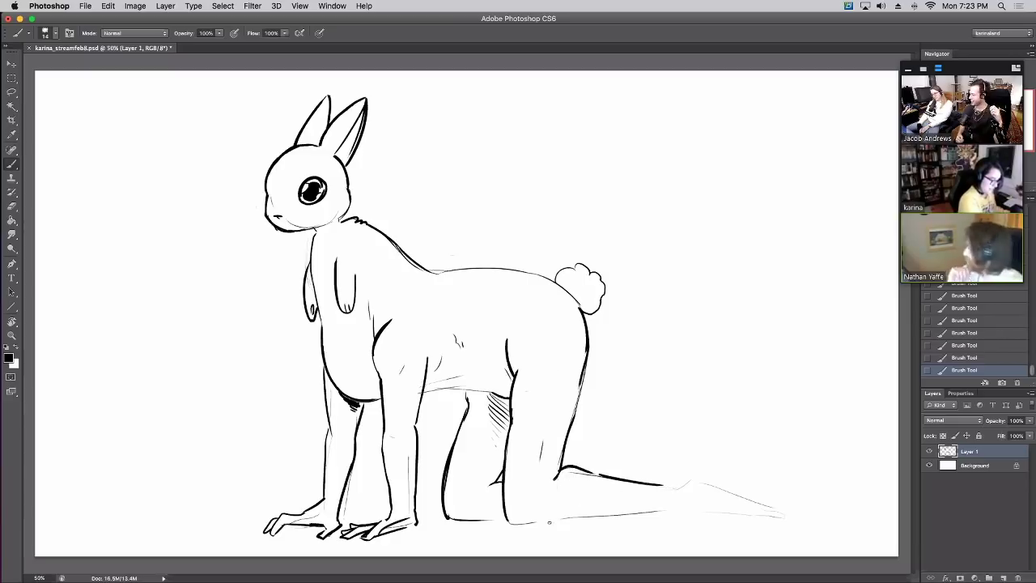
left_click_drag(549, 522, 679, 513)
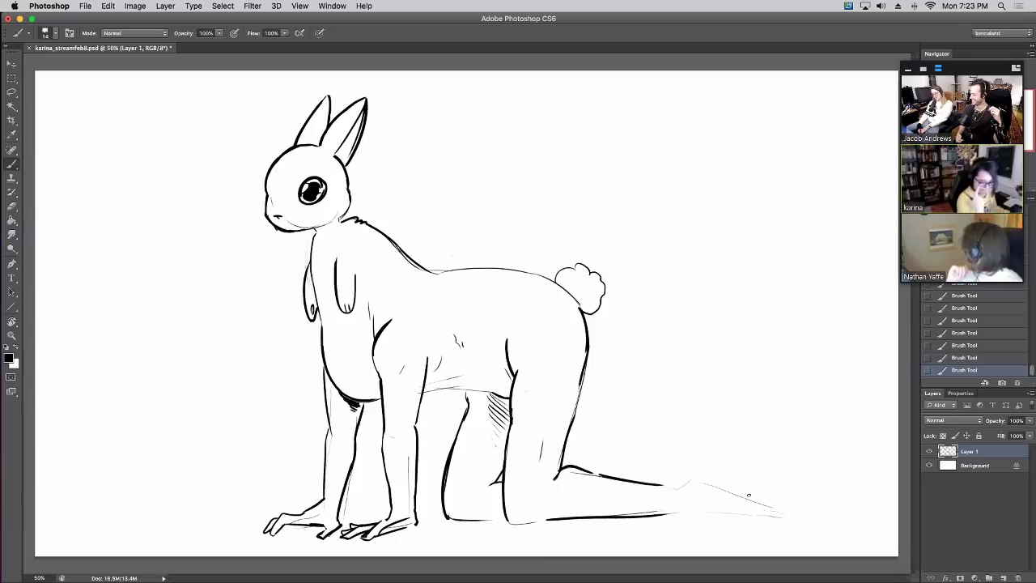
key("super+z")
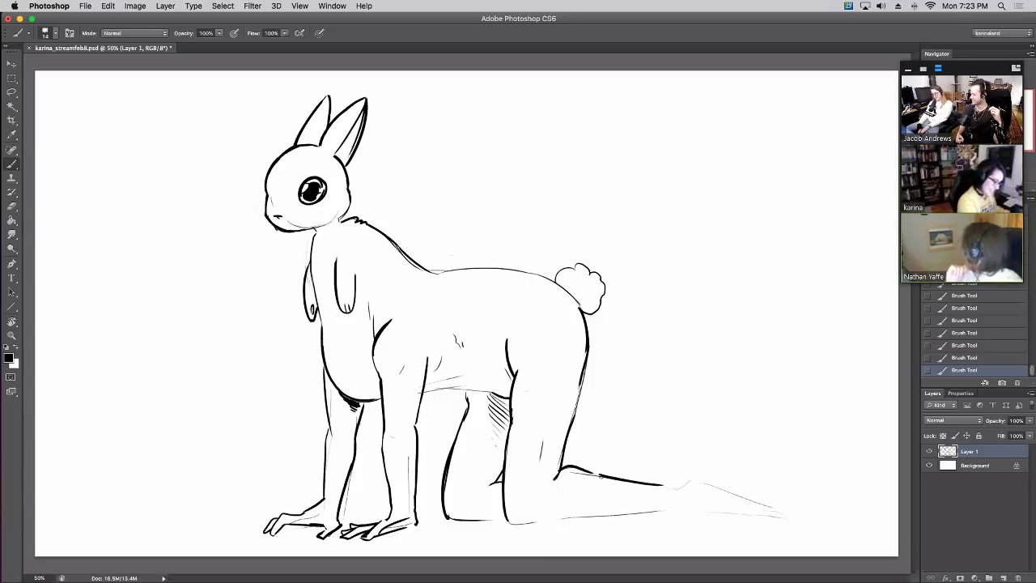
left_click_drag(595, 473, 666, 487)
mouse_move(555, 515)
left_mouse_down()
mouse_move(713, 504)
mouse_move(668, 489)
mouse_move(678, 476)
mouse_move(713, 481)
mouse_move(687, 472)
mouse_move(768, 503)
mouse_move(682, 508)
mouse_move(760, 509)
mouse_move(773, 513)
left_mouse_up()
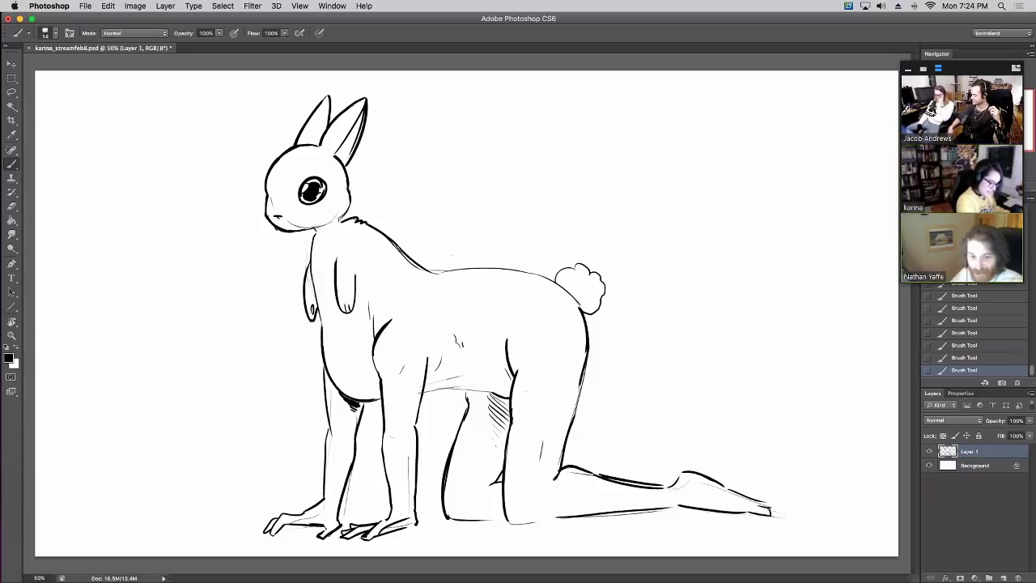
mouse_move(688, 484)
left_mouse_down()
mouse_move(735, 502)
mouse_move(743, 491)
mouse_move(771, 511)
left_mouse_up()
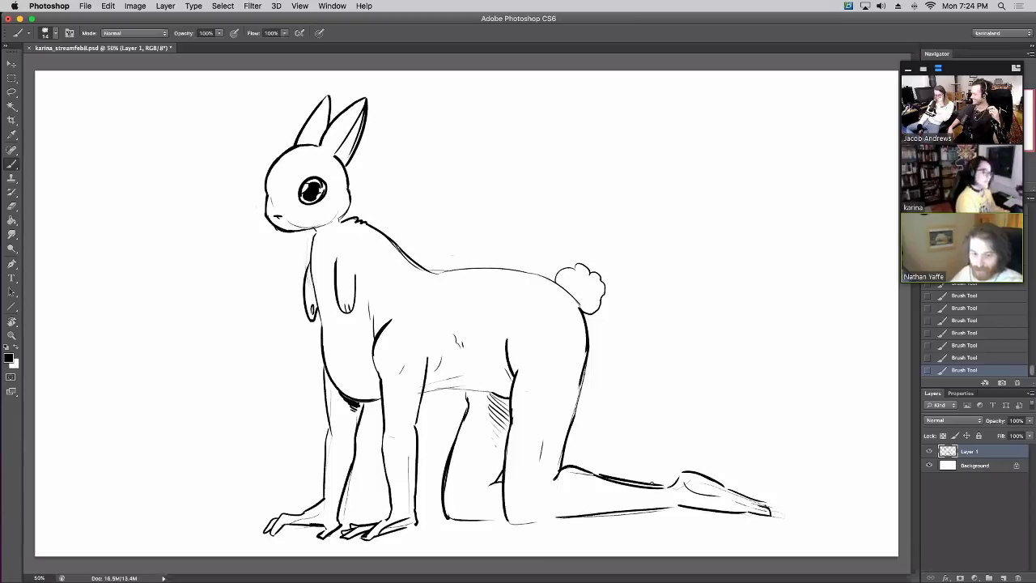
left_click_drag(648, 483, 672, 478)
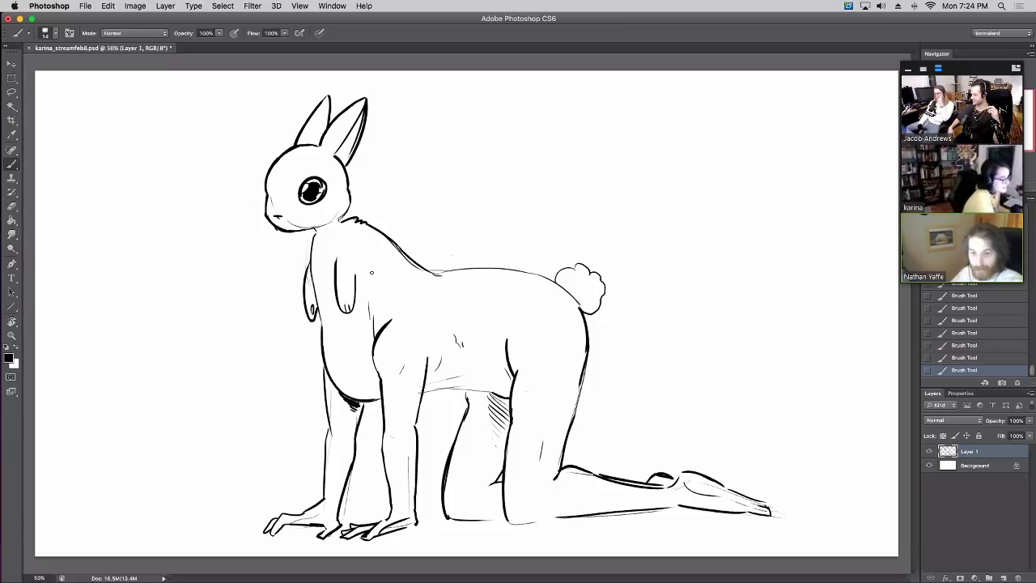
Add chest fur marks and darken the back line toward the tail, erasing faint strokes
left_click_drag(377, 273, 395, 260)
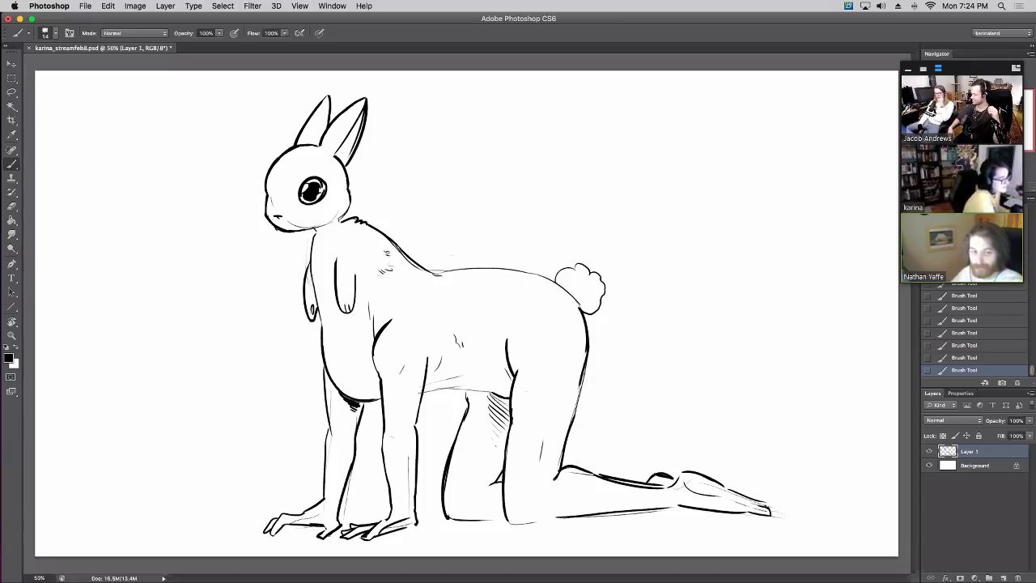
left_click_drag(321, 281, 379, 286)
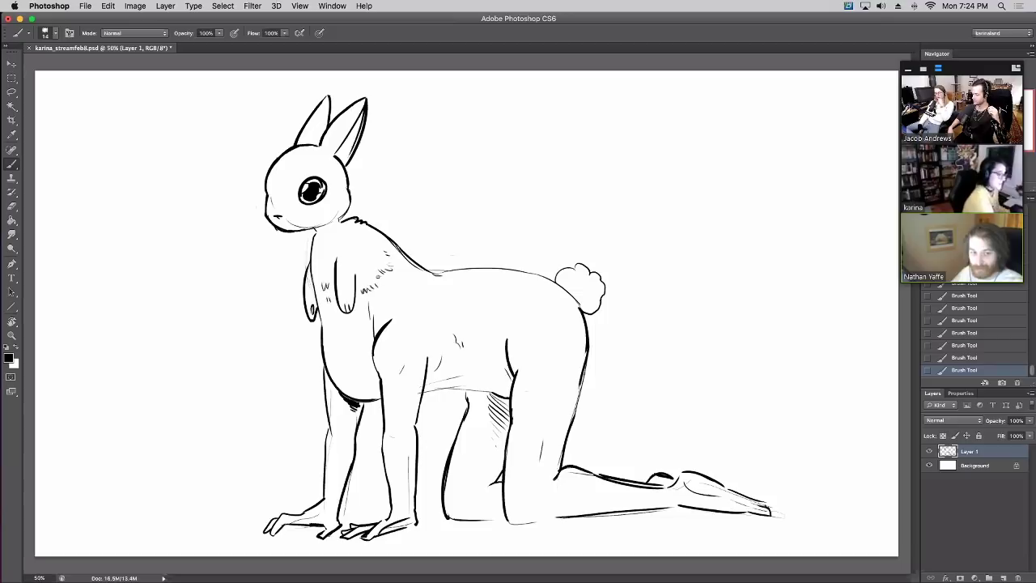
mouse_move(438, 274)
left_mouse_down()
mouse_move(519, 271)
mouse_move(539, 281)
left_mouse_up()
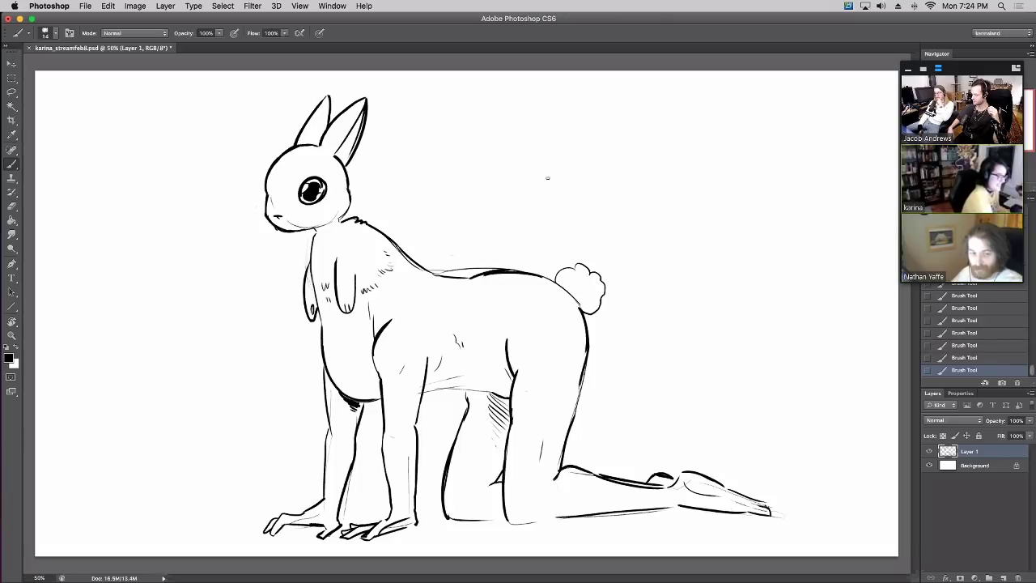
key("e")
mouse_move(454, 272)
left_mouse_down()
mouse_move(438, 270)
mouse_move(519, 270)
left_mouse_up()
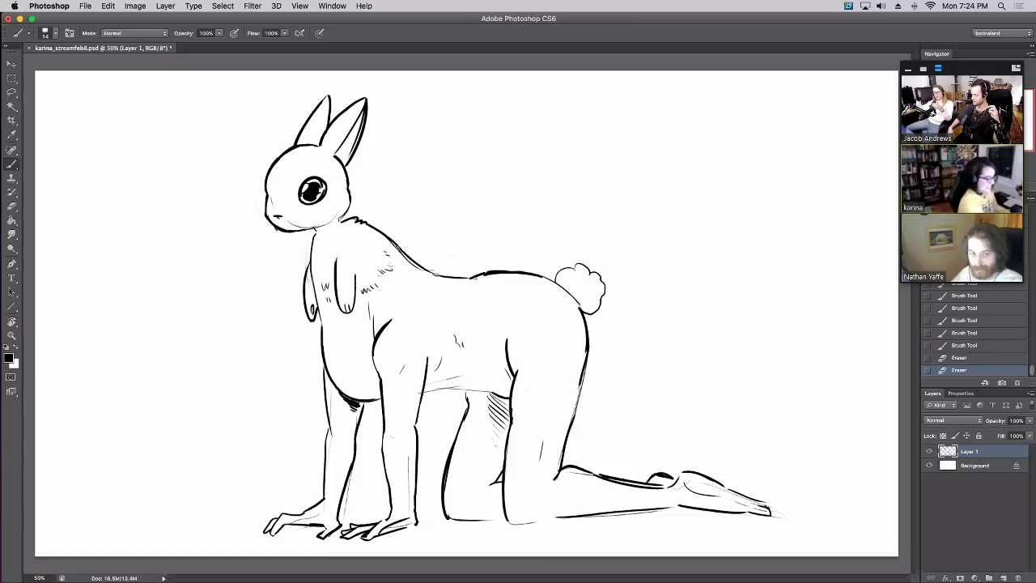
key("b")
mouse_move(525, 276)
left_mouse_down()
mouse_move(547, 274)
mouse_move(588, 332)
left_mouse_up()
key("super+z")
mouse_move(560, 288)
left_mouse_down()
mouse_move(587, 319)
mouse_move(580, 311)
left_mouse_up()
key("super+z")
key("super+z")
key("super+z")
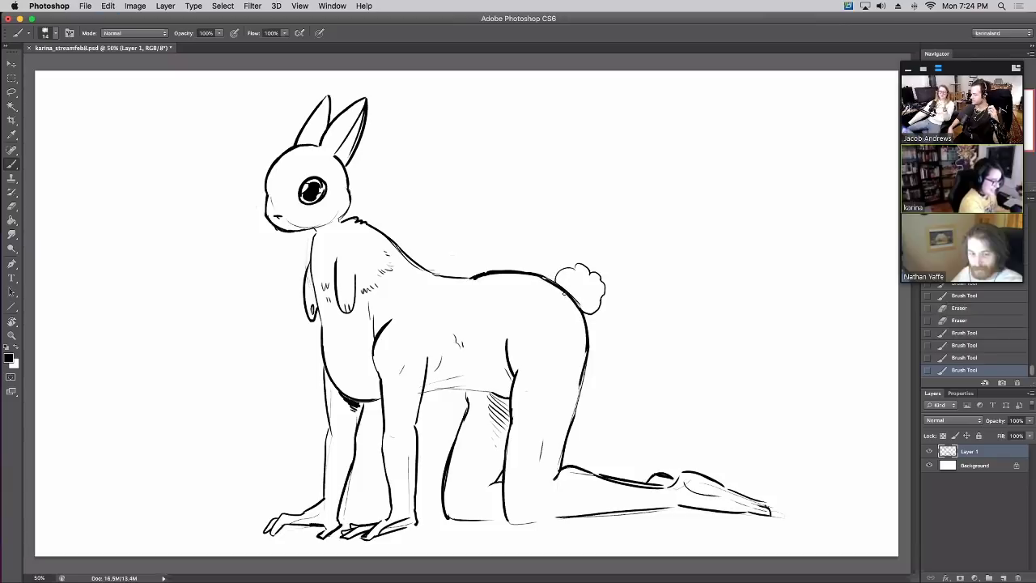
key("super+z")
left_click_drag(559, 283, 578, 309)
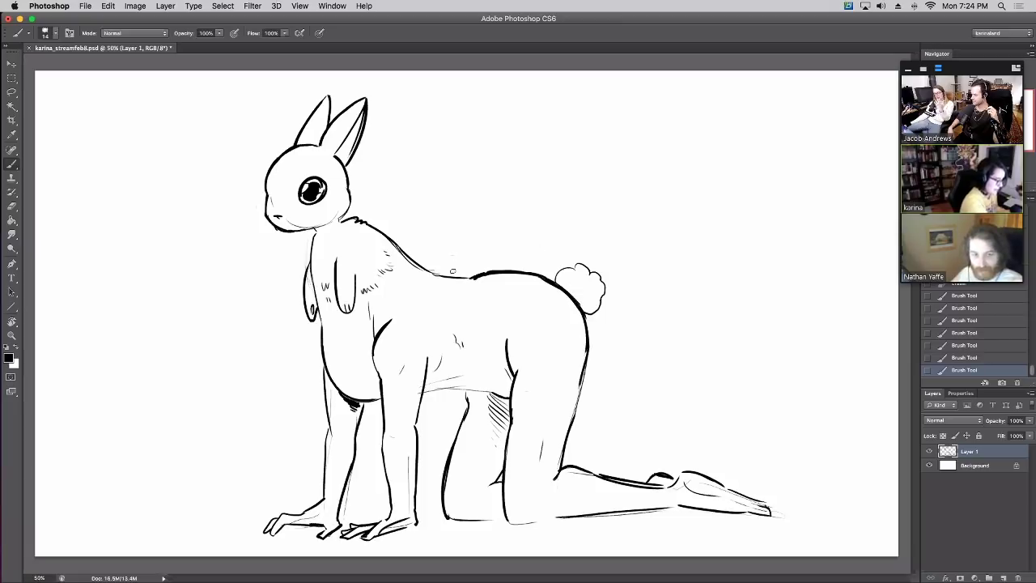
left_click_drag(492, 278, 486, 276)
left_click_drag(488, 277, 518, 259)
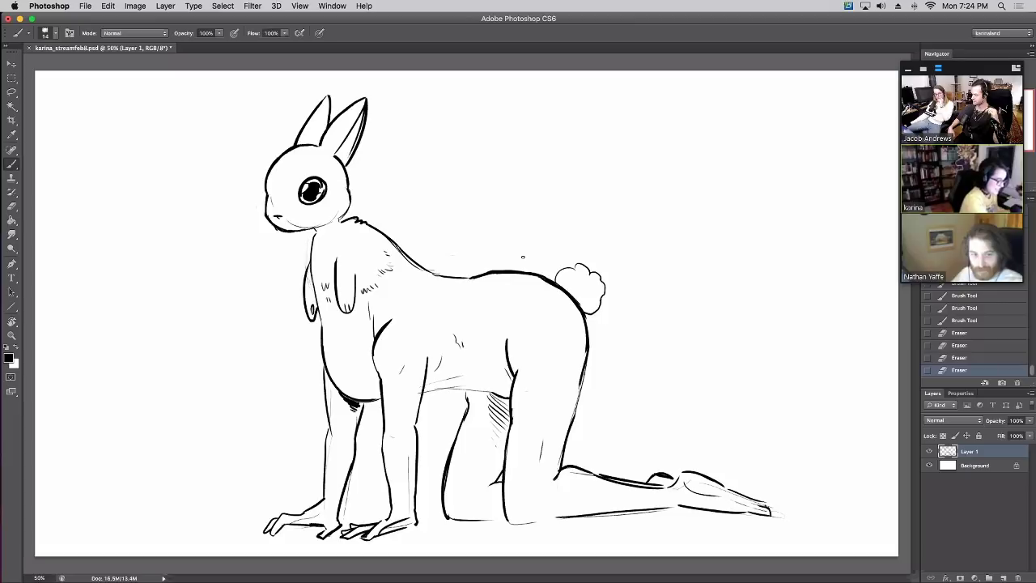
Add short strokes along the hind foot's toes and extend the bottom leg line
left_click_drag(675, 487, 754, 513)
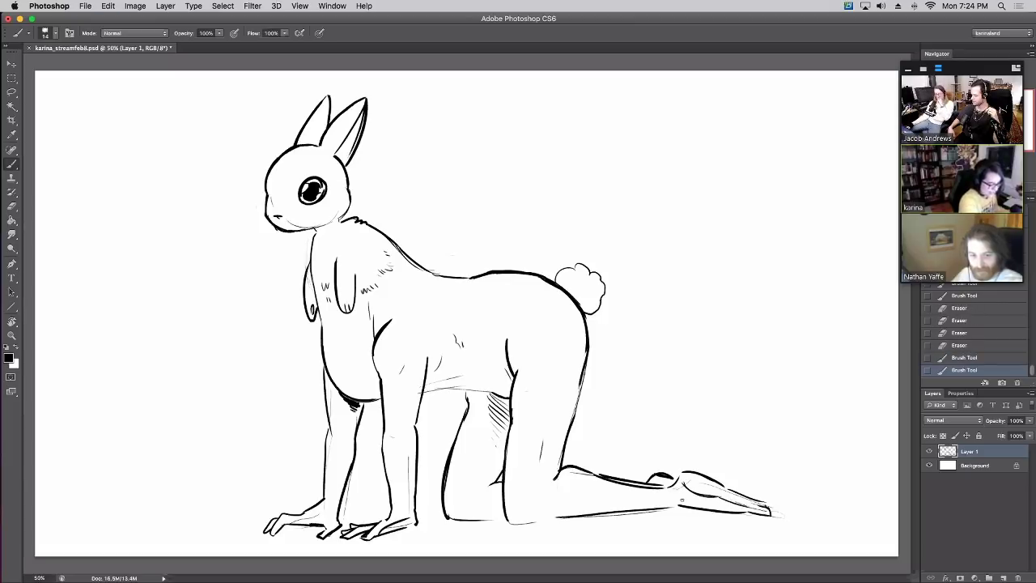
left_click_drag(660, 501, 672, 505)
left_click_drag(673, 502, 685, 507)
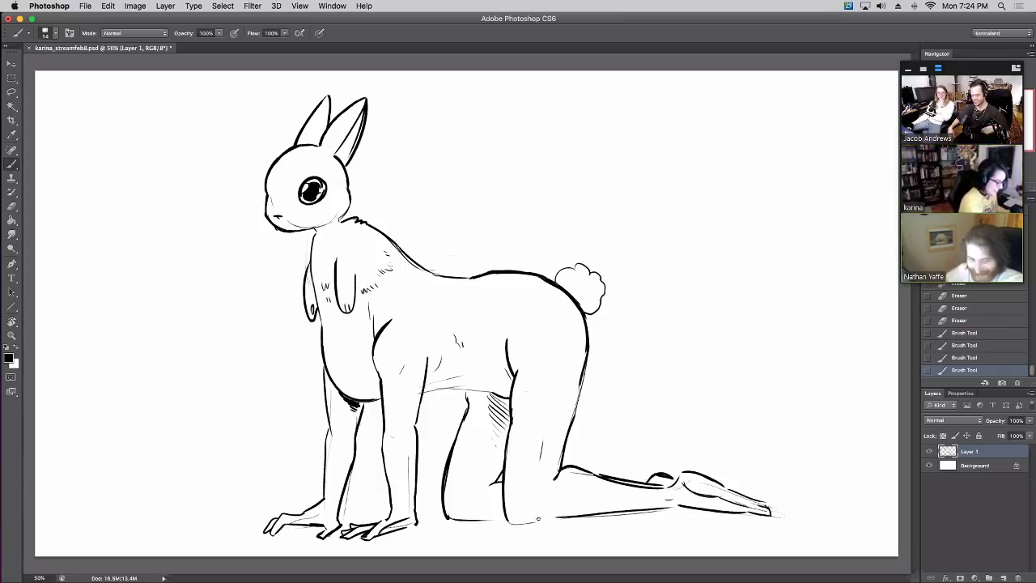
left_click_drag(538, 519, 567, 516)
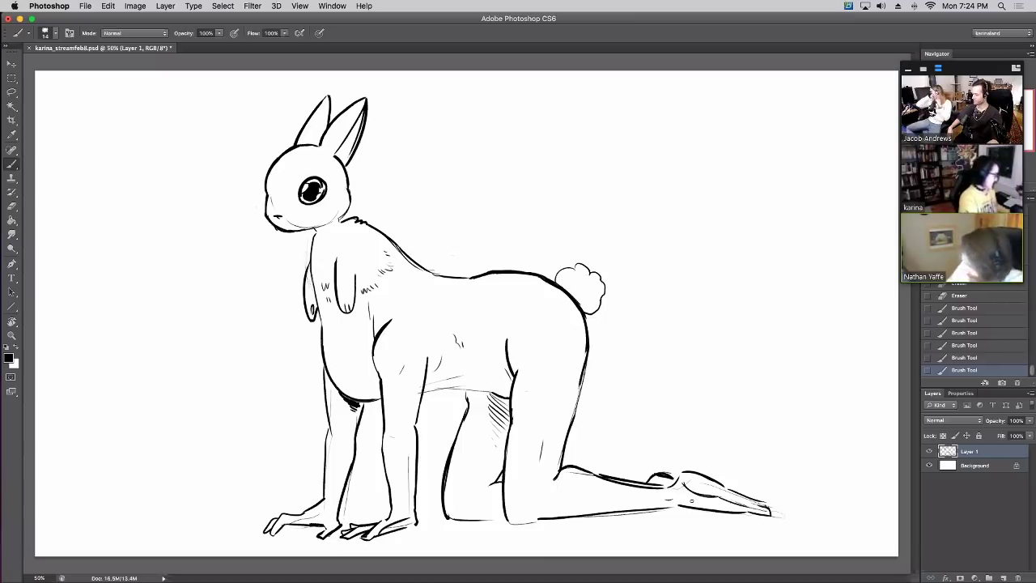
left_click_drag(476, 520, 509, 520)
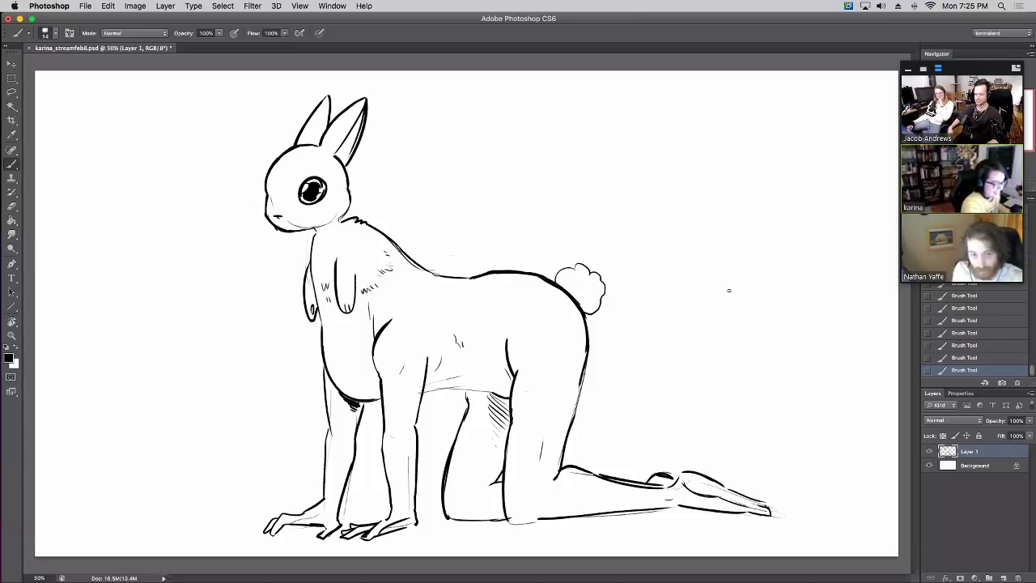
Draw two tall vertical lines right of the rabbit with a round head and an arm between them
mouse_move(728, 290)
left_mouse_down()
mouse_move(716, 232)
mouse_move(727, 252)
mouse_move(728, 219)
left_mouse_up()
mouse_move(735, 214)
left_mouse_down()
mouse_move(778, 209)
mouse_move(782, 267)
left_mouse_up()
mouse_move(730, 333)
left_mouse_down()
mouse_move(725, 427)
mouse_move(708, 436)
mouse_move(740, 434)
mouse_move(725, 435)
mouse_move(736, 431)
mouse_move(747, 360)
left_mouse_up()
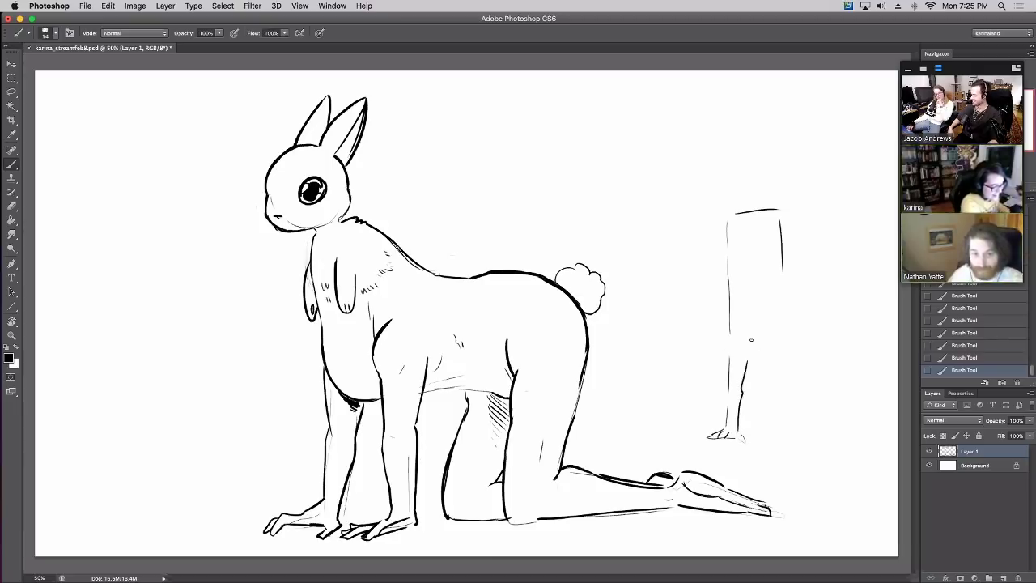
left_click_drag(753, 312, 761, 313)
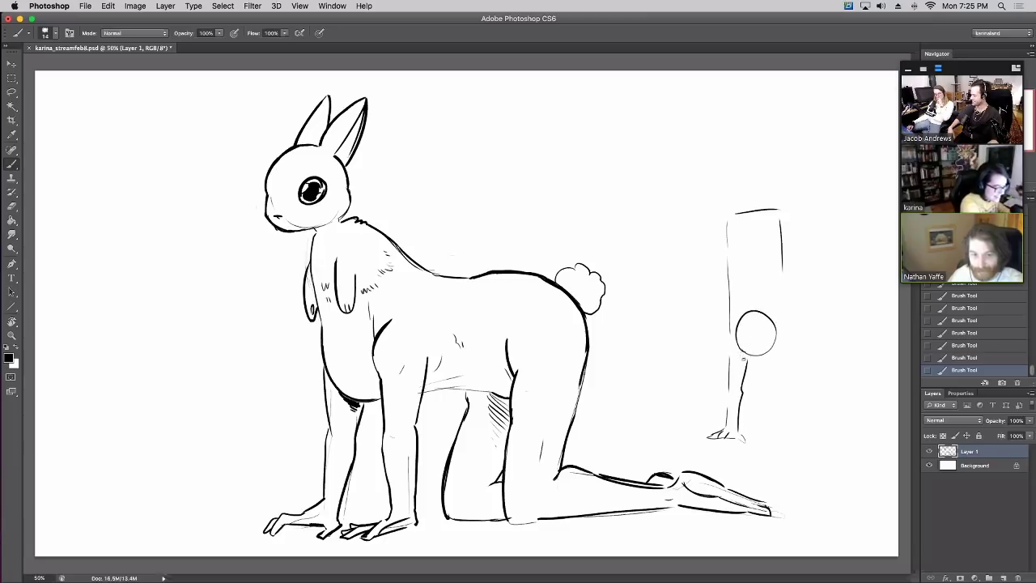
mouse_move(743, 359)
left_mouse_down()
mouse_move(764, 379)
mouse_move(789, 357)
mouse_move(779, 392)
mouse_move(786, 360)
mouse_move(798, 391)
mouse_move(787, 442)
mouse_move(818, 437)
left_mouse_up()
key("ctrl+z")
key("ctrl+z")
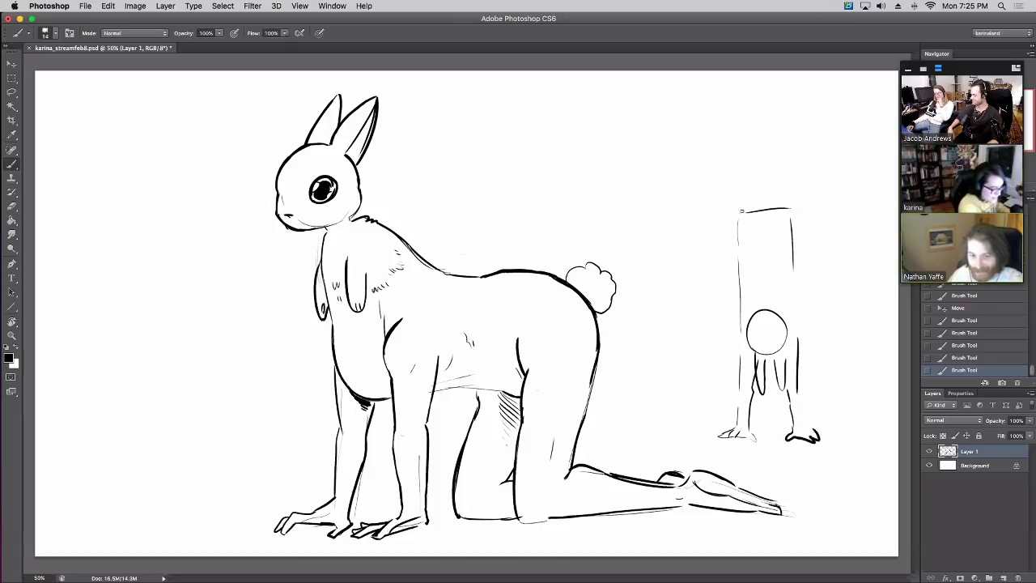
Redraw the figure's left edge darker, drop a bowed stroke via History, and add pointed ears
mouse_move(741, 243)
left_mouse_down()
mouse_move(745, 213)
mouse_move(739, 333)
left_mouse_up()
key("ctrl+z")
key("ctrl+z")
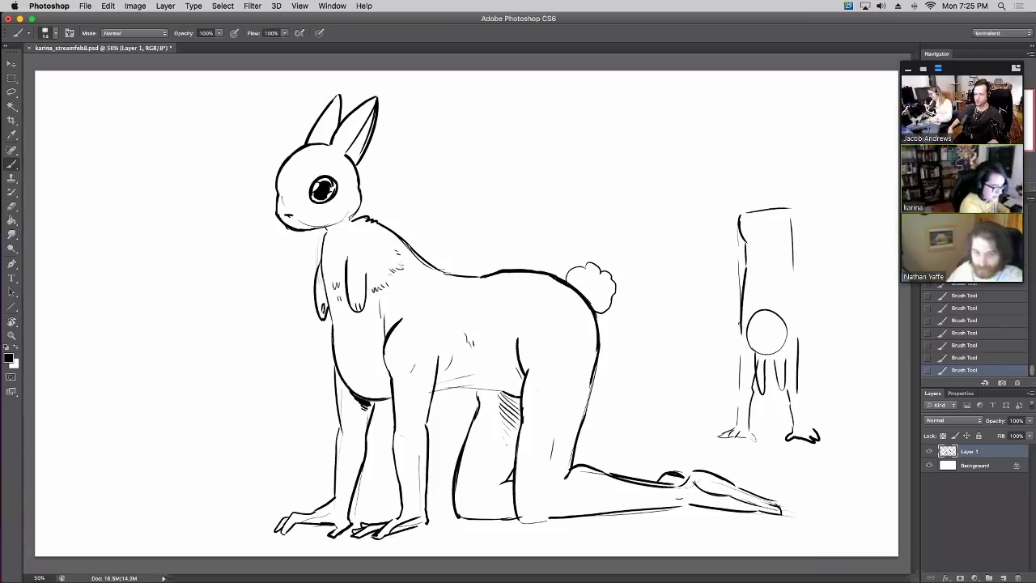
key("ctrl+z")
mouse_move(742, 267)
left_mouse_down()
mouse_move(741, 351)
mouse_move(734, 303)
mouse_move(746, 261)
left_mouse_up()
key("ctrl+z")
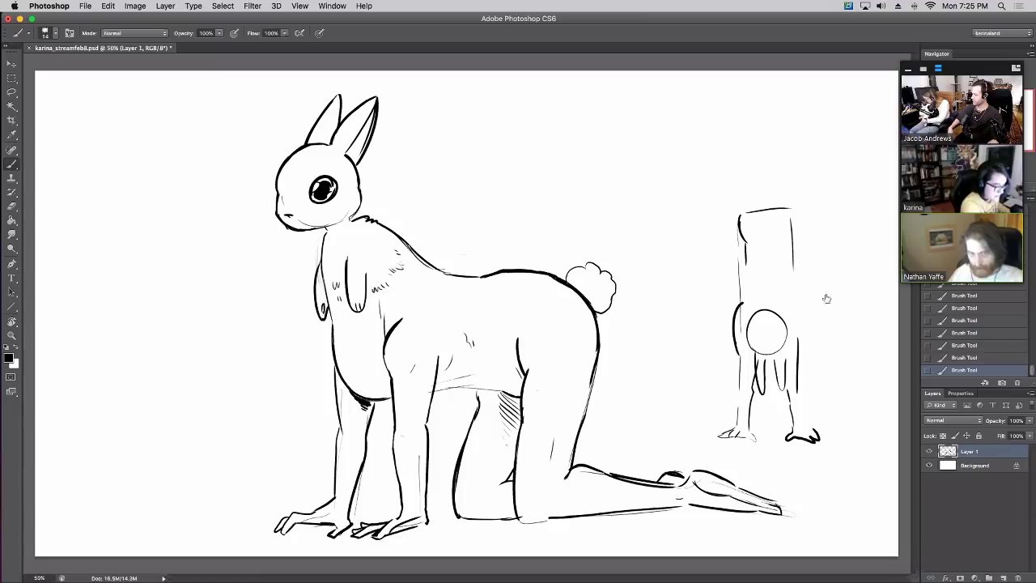
left_click(955, 347)
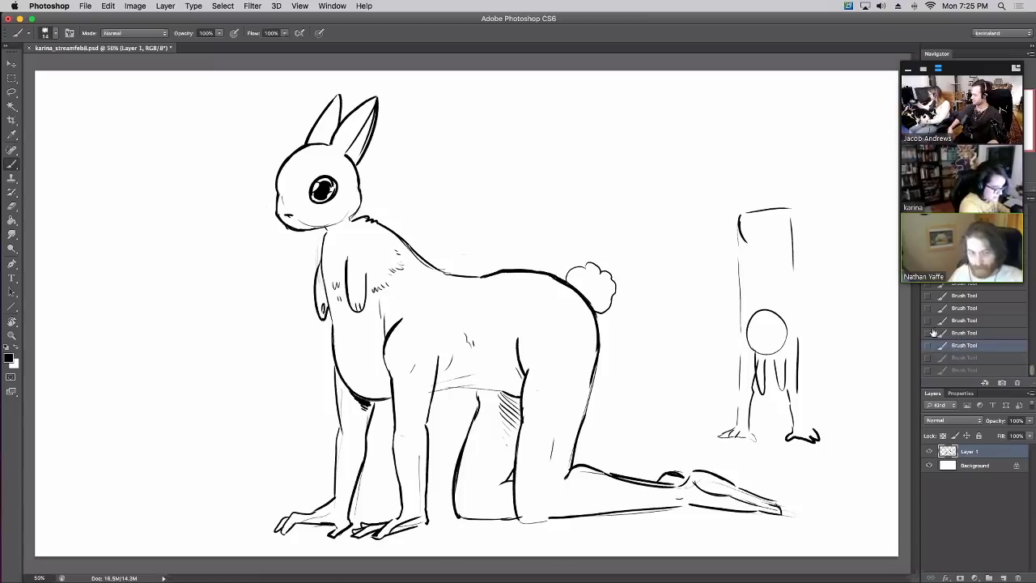
mouse_move(750, 319)
left_mouse_down()
mouse_move(783, 319)
mouse_move(759, 322)
mouse_move(757, 340)
mouse_move(774, 327)
left_mouse_up()
Darken the tall figure's left and right edges and add an arched outline on top
mouse_move(734, 431)
left_mouse_down()
mouse_move(740, 332)
mouse_move(798, 348)
mouse_move(810, 434)
left_mouse_up()
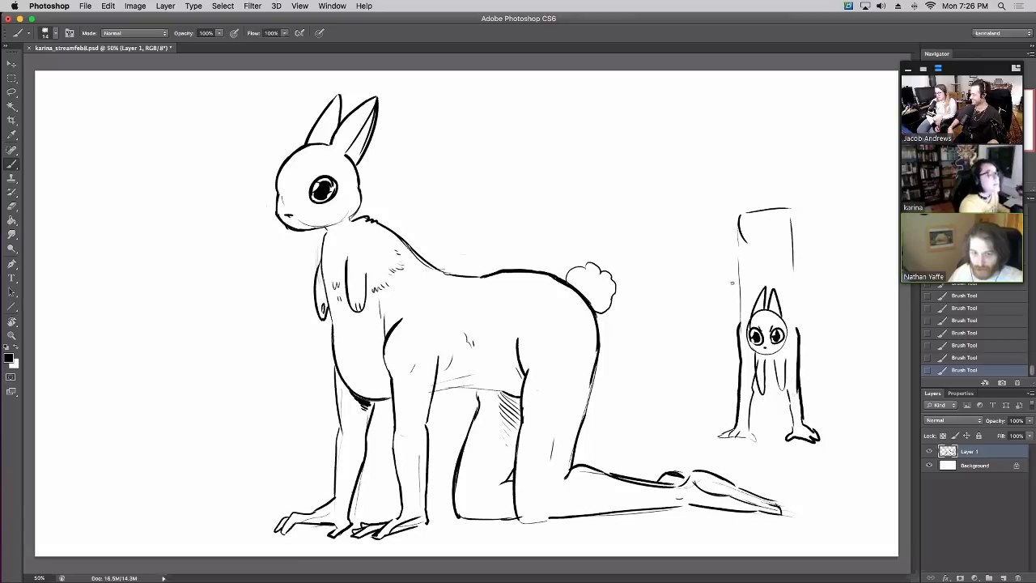
left_click_drag(743, 324, 740, 274)
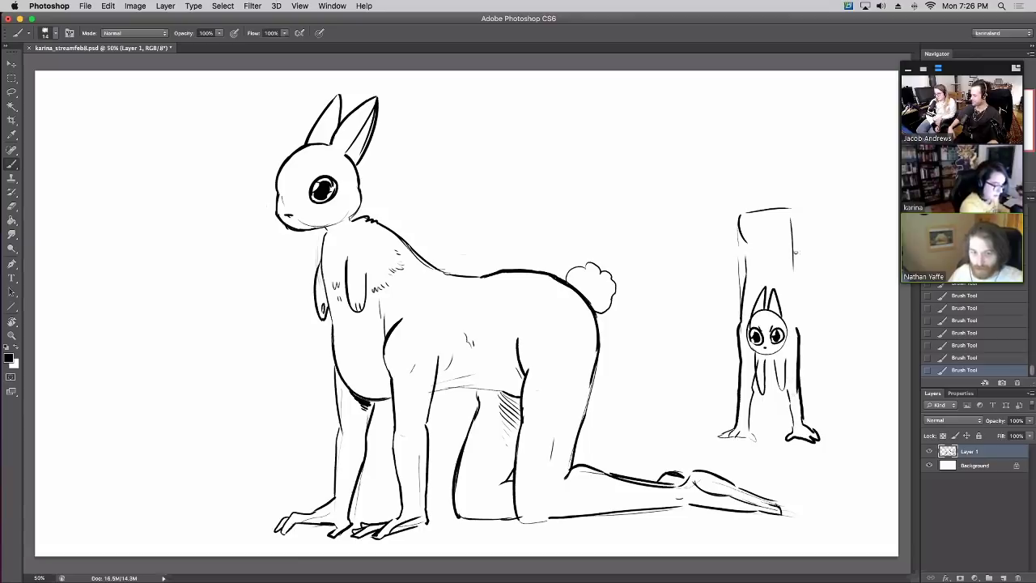
left_click_drag(795, 220, 798, 324)
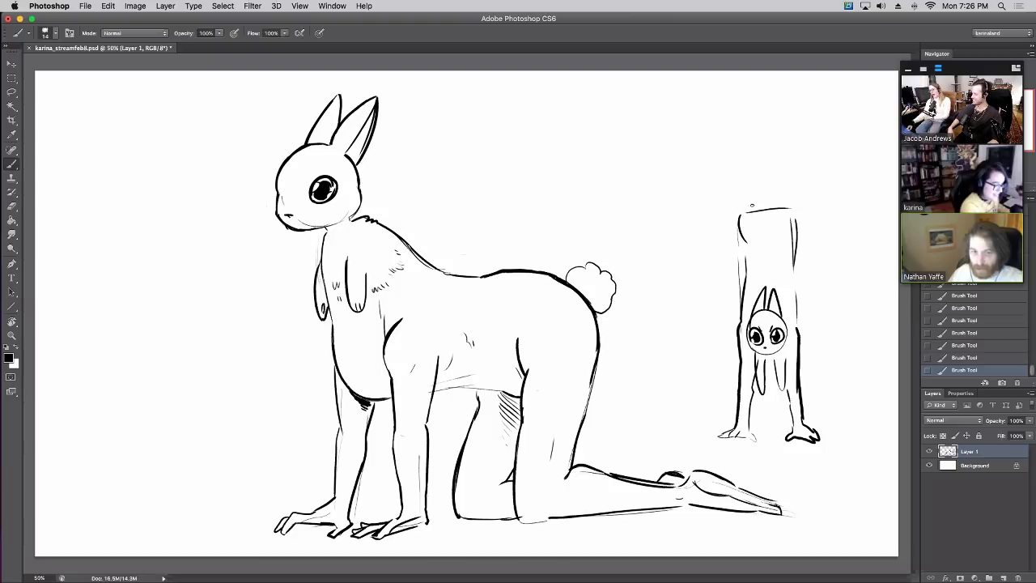
mouse_move(739, 212)
left_mouse_down()
mouse_move(728, 158)
mouse_move(762, 193)
left_mouse_up()
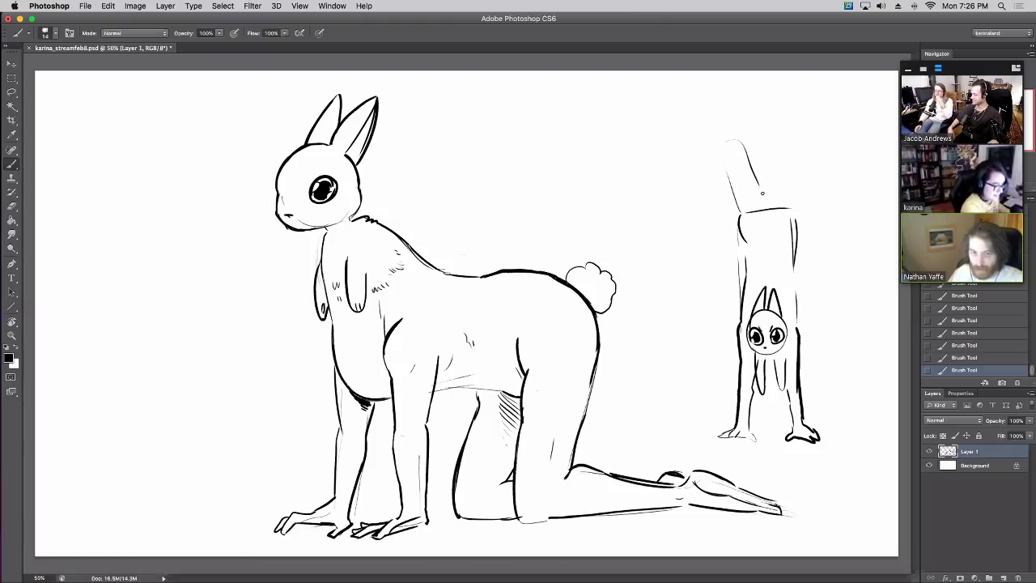
mouse_move(757, 244)
left_mouse_down()
mouse_move(771, 198)
mouse_move(776, 249)
mouse_move(761, 209)
mouse_move(773, 247)
left_mouse_up()
key("ctrl+alt+z")
key("ctrl+alt+z")
key("ctrl+alt+z")
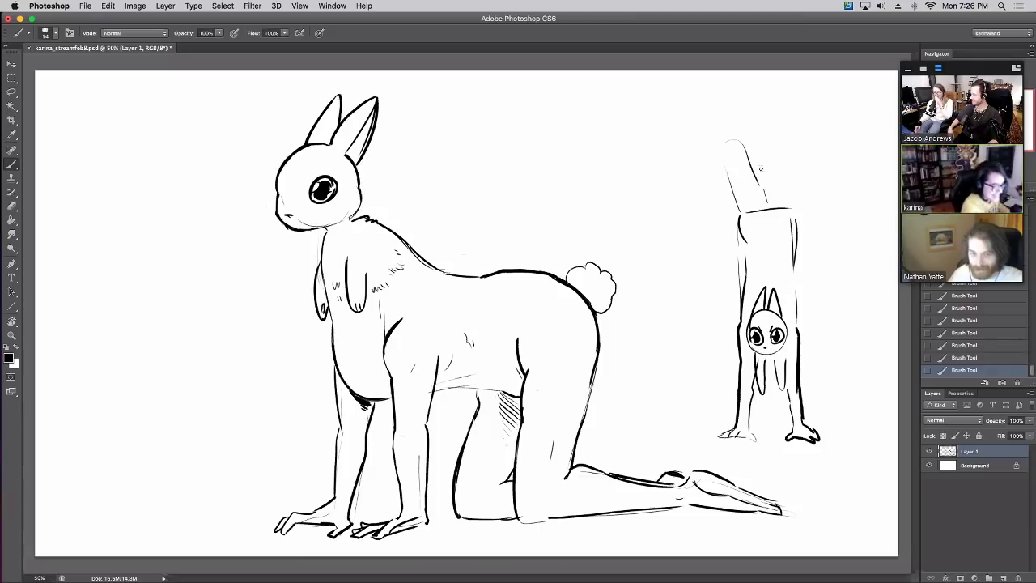
mouse_move(770, 205)
left_mouse_down()
mouse_move(779, 134)
mouse_move(798, 154)
mouse_move(796, 219)
mouse_move(764, 201)
mouse_move(755, 215)
mouse_move(770, 228)
mouse_move(769, 196)
left_mouse_up()
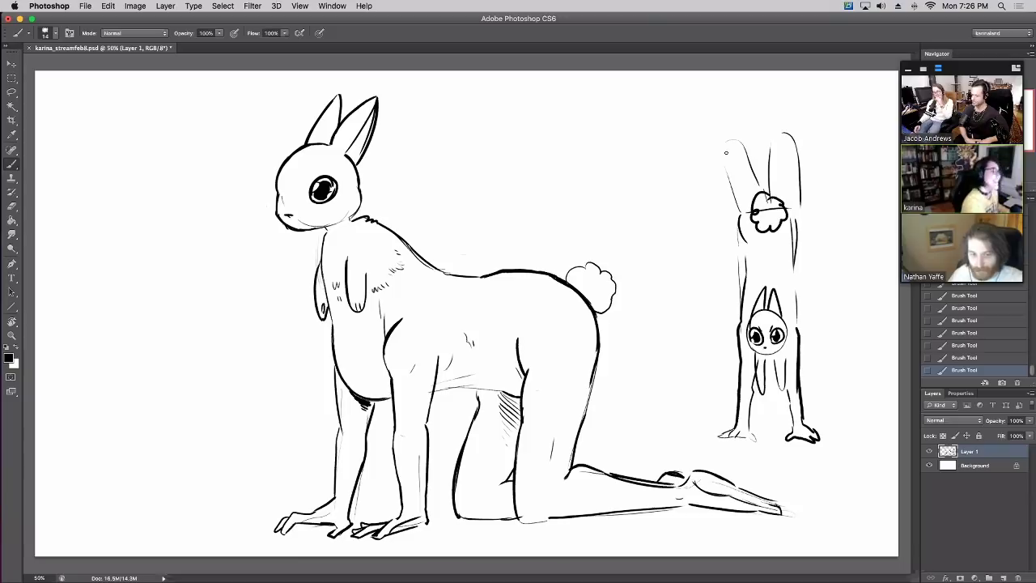
Outline both raised legs overhead and tidy the fluffy tail puff between them
left_click_drag(727, 144, 711, 282)
key("ctrl+z")
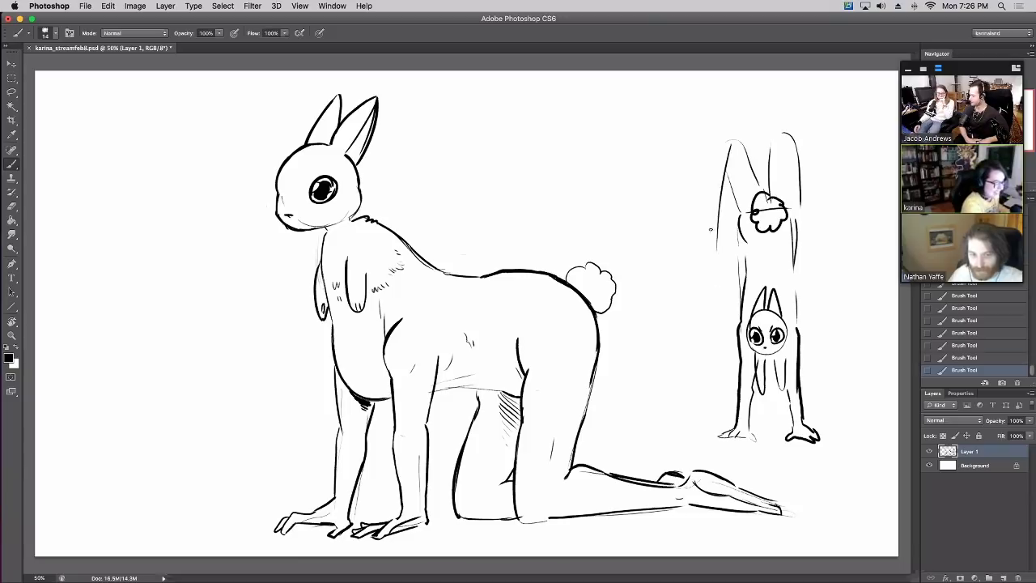
mouse_move(711, 229)
left_mouse_down()
mouse_move(704, 280)
mouse_move(722, 271)
left_mouse_up()
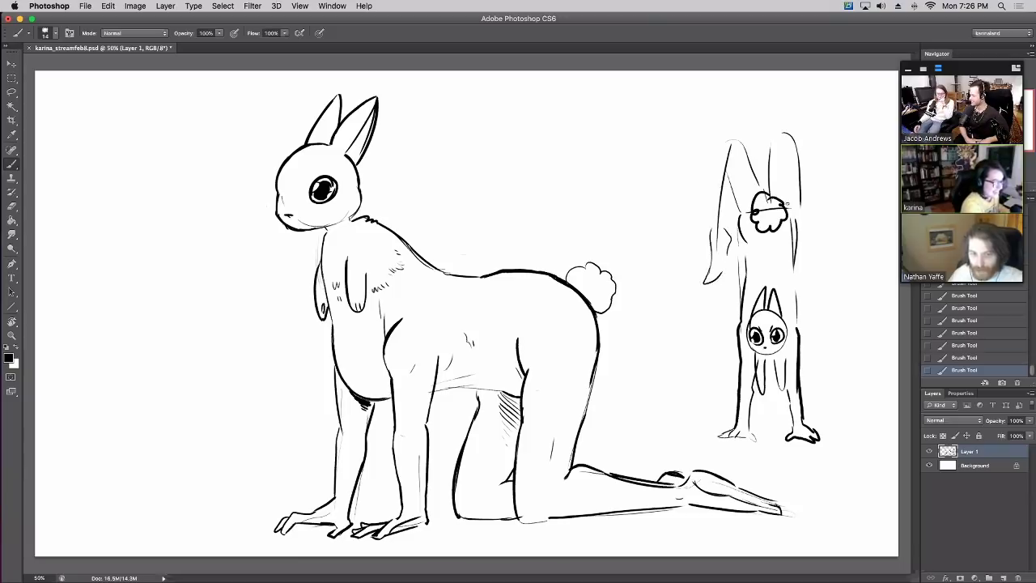
left_click_drag(782, 139, 786, 202)
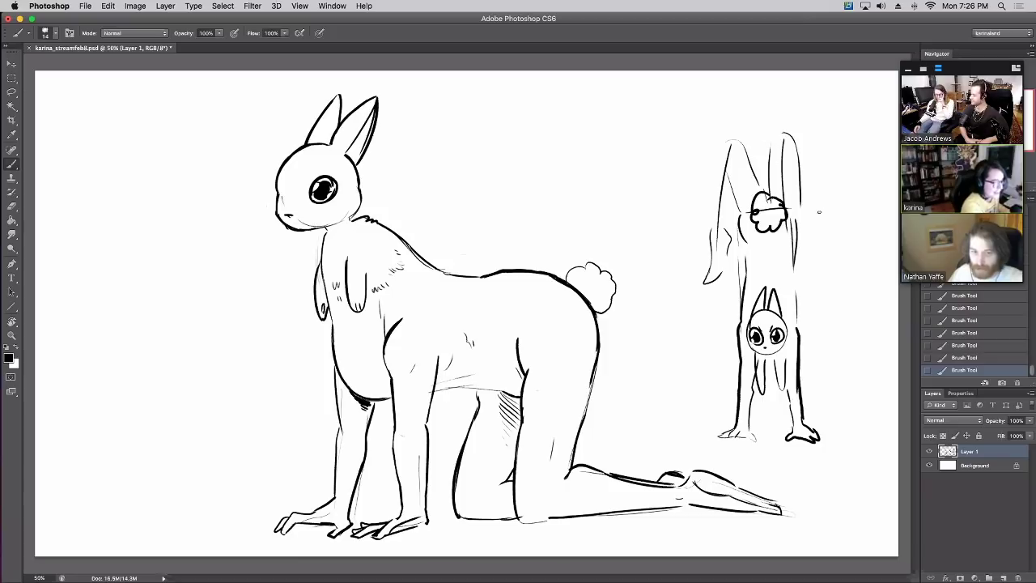
key("ctrl+z")
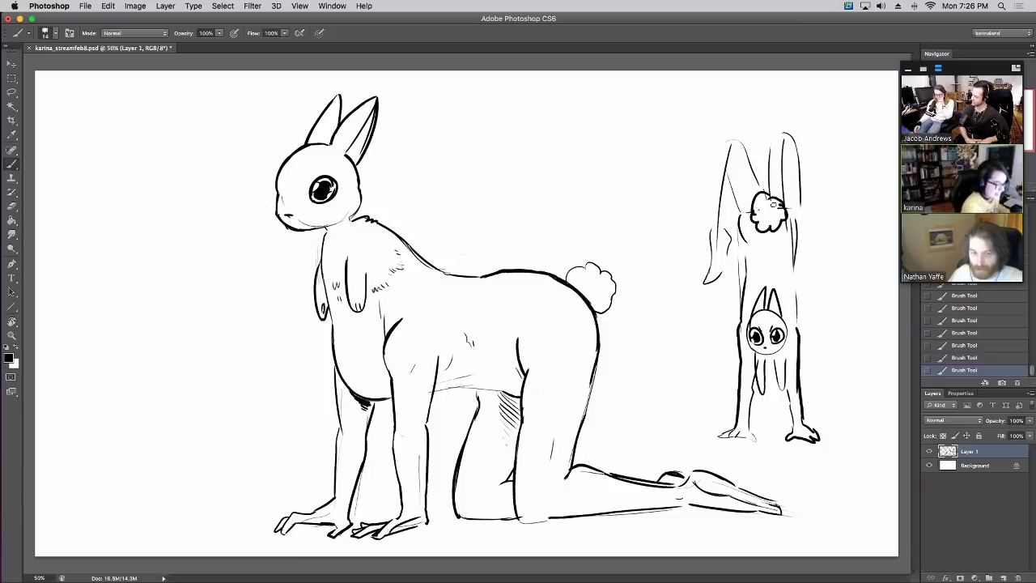
left_click_drag(764, 216, 780, 207)
left_click_drag(789, 141, 797, 268)
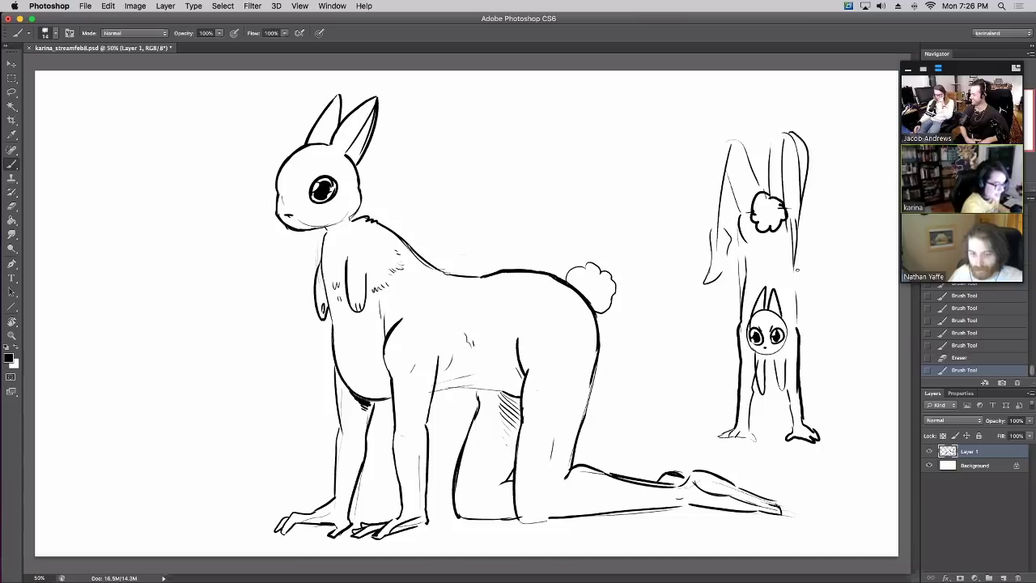
Redraw the right leg's edge, erase stray marks, and darken the left leg outline
key("ctrl+z")
mouse_move(794, 136)
left_mouse_down()
mouse_move(805, 149)
mouse_move(806, 214)
mouse_move(786, 237)
mouse_move(813, 270)
left_mouse_up()
left_click_drag(734, 191, 732, 160)
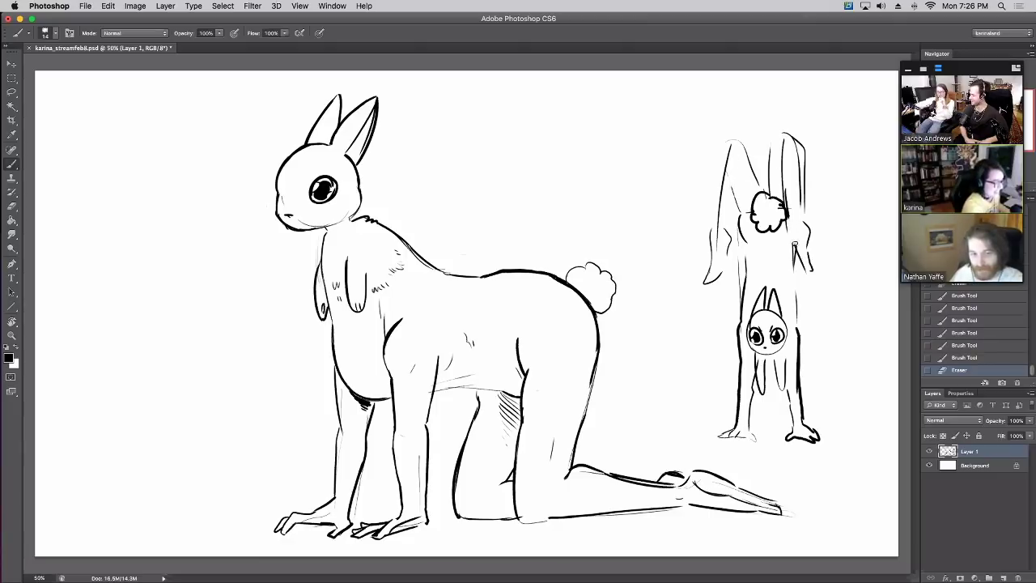
mouse_move(794, 244)
left_mouse_down()
mouse_move(791, 232)
mouse_move(810, 239)
left_mouse_up()
mouse_move(806, 227)
left_mouse_down()
mouse_move(819, 267)
mouse_move(811, 264)
left_mouse_up()
left_click_drag(810, 262, 813, 273)
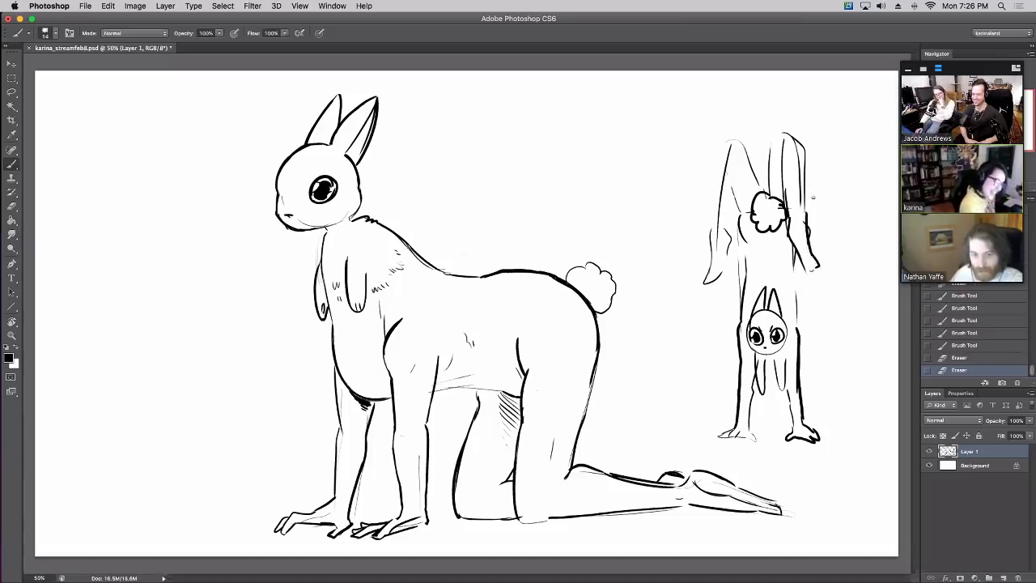
left_click_drag(729, 151, 716, 226)
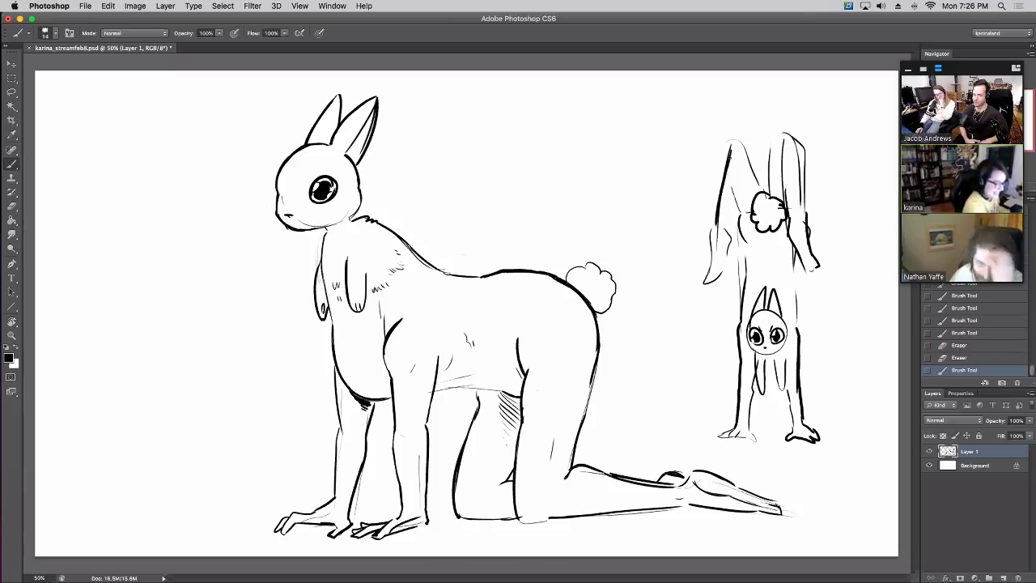
mouse_move(727, 165)
left_mouse_down()
mouse_move(747, 220)
mouse_move(716, 276)
left_mouse_up()
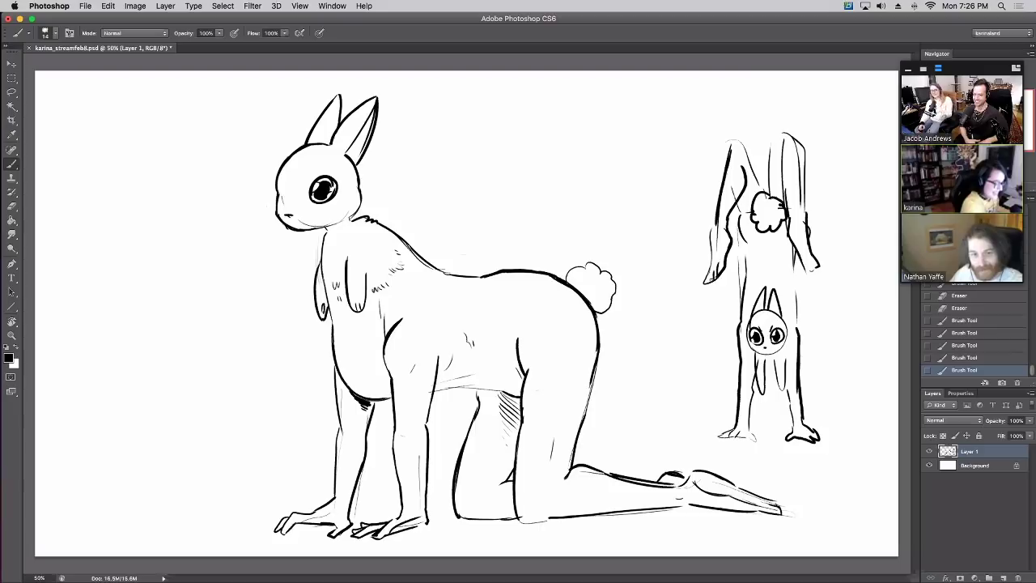
Fix the strokes at the right hand and right leg, then hatch ground marks beside the left hand
key("super+z")
mouse_move(809, 252)
left_mouse_down()
mouse_move(817, 281)
mouse_move(812, 272)
left_mouse_up()
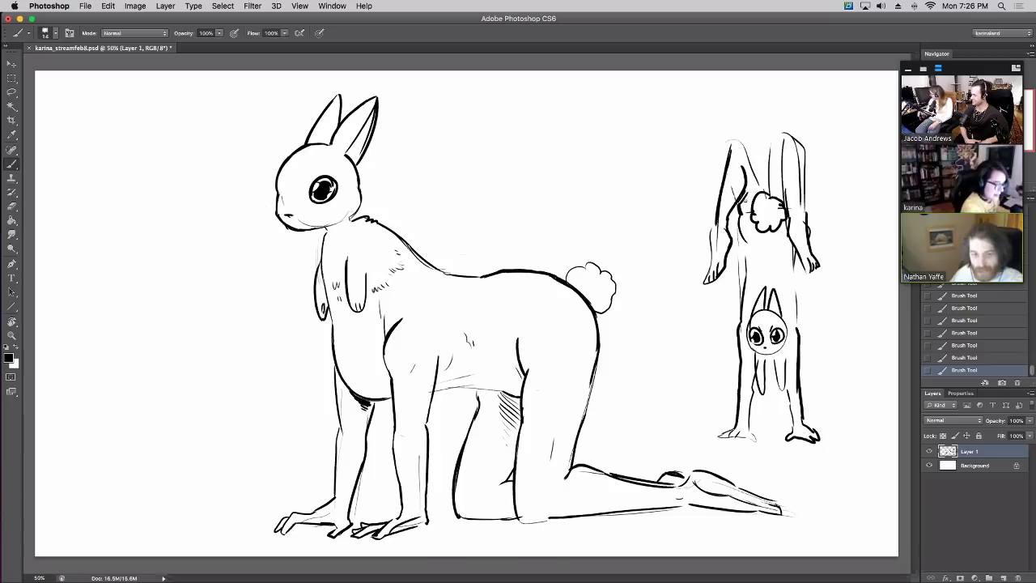
left_click_drag(785, 206, 790, 144)
key("e")
mouse_move(786, 206)
left_mouse_down()
mouse_move(782, 175)
mouse_move(789, 222)
left_mouse_up()
left_click_drag(787, 200, 789, 220)
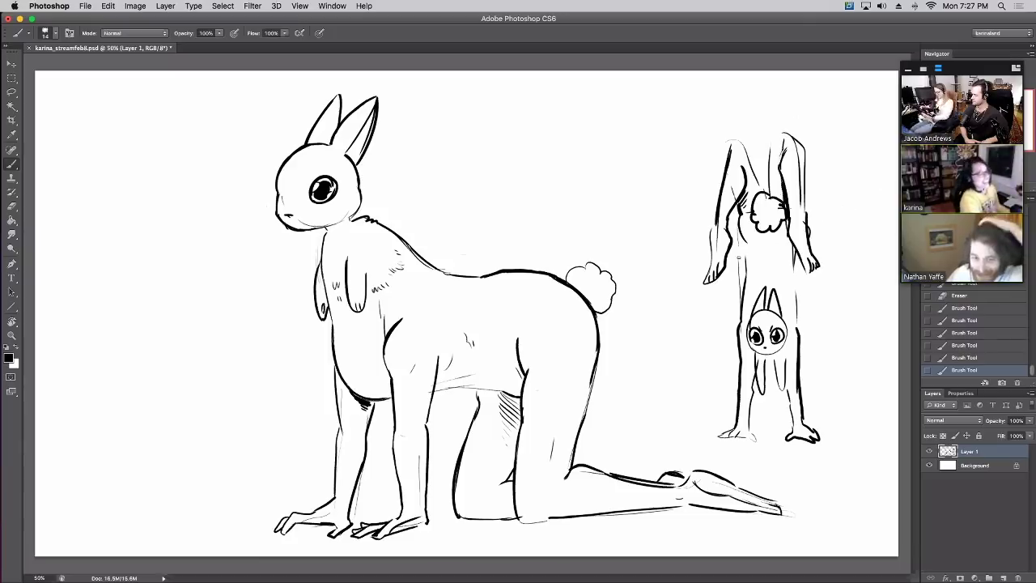
left_click_drag(747, 252, 744, 321)
key("ctrl+z")
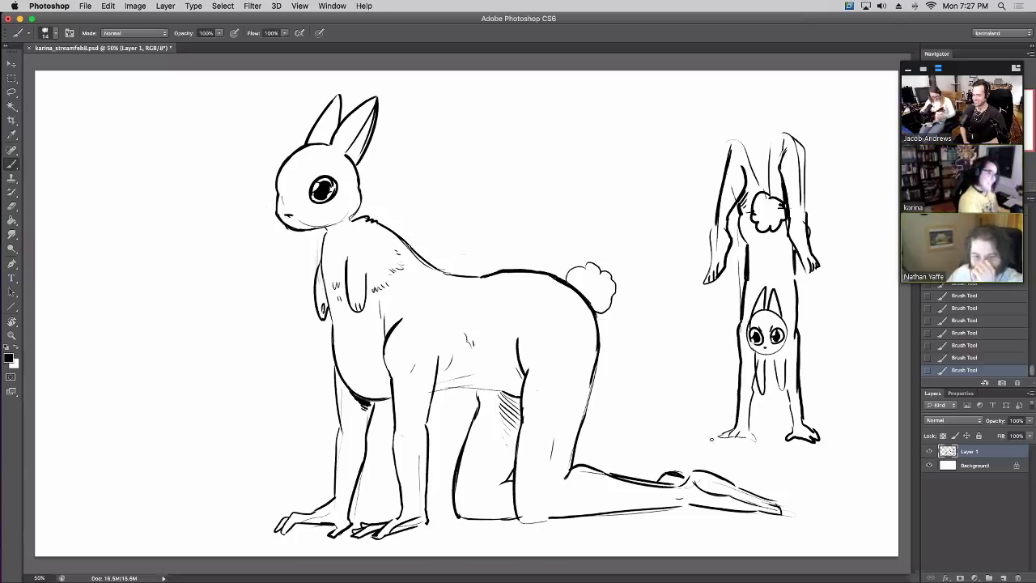
left_click_drag(665, 449, 782, 440)
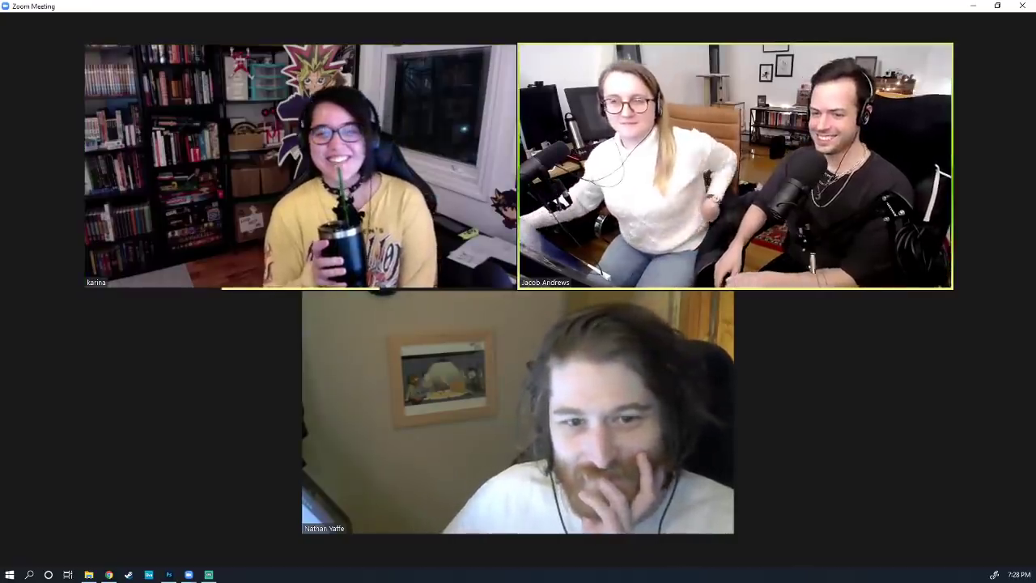
Share the Photoshop Untitled-1 window into the Zoom meeting
mouse_move(240, 548)
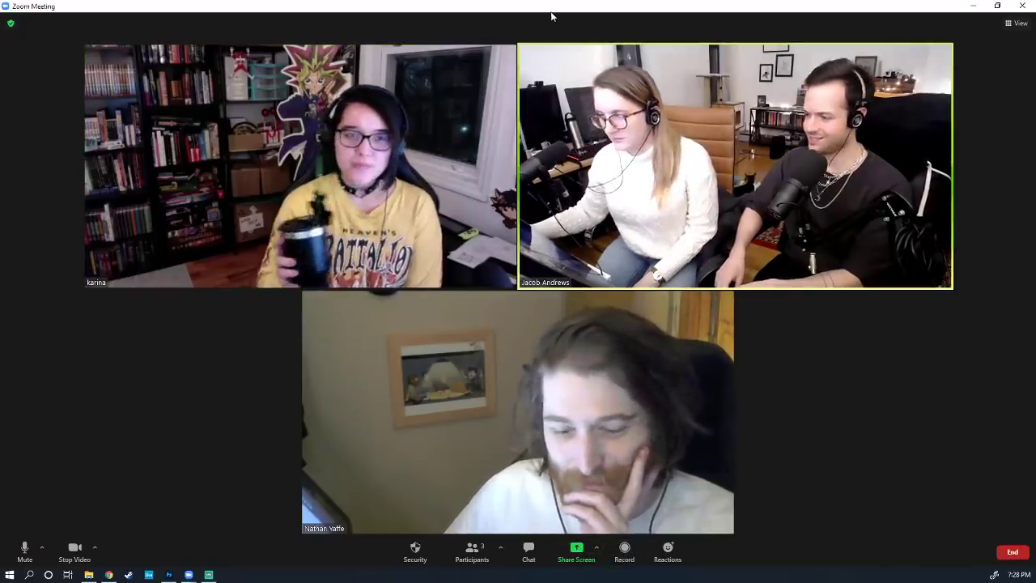
mouse_move(513, 439)
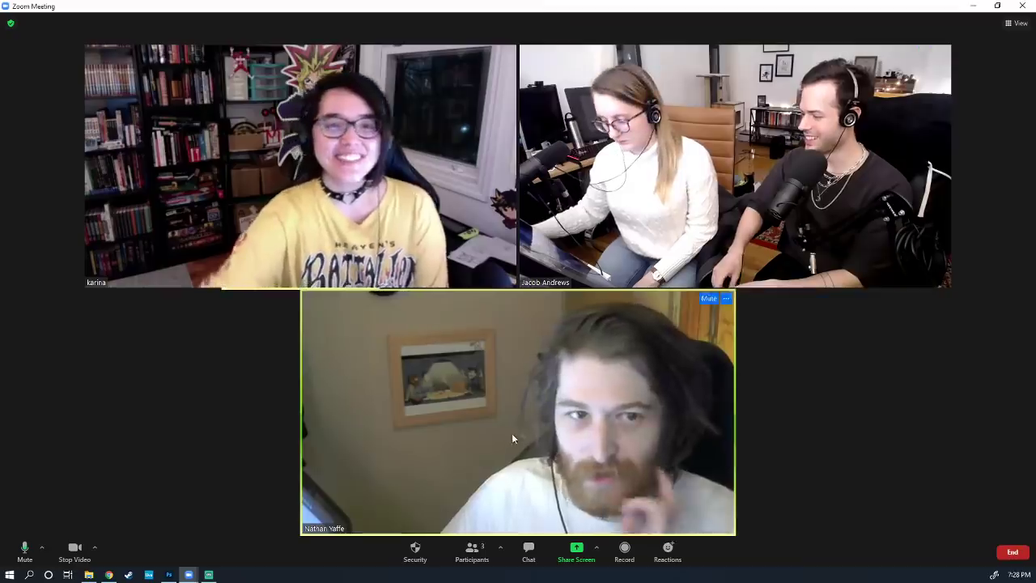
left_click(576, 550)
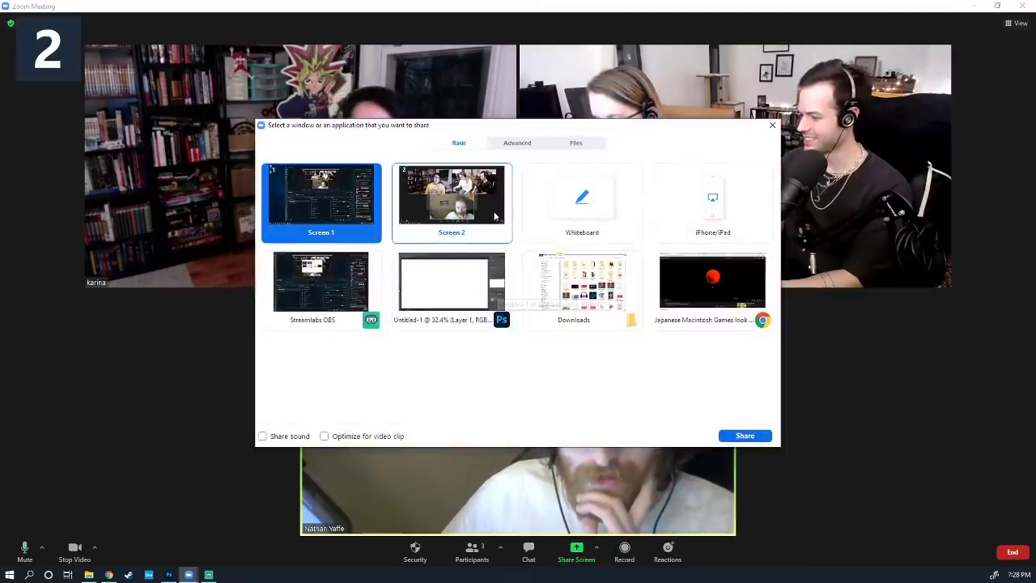
left_click(453, 303)
left_click(728, 438)
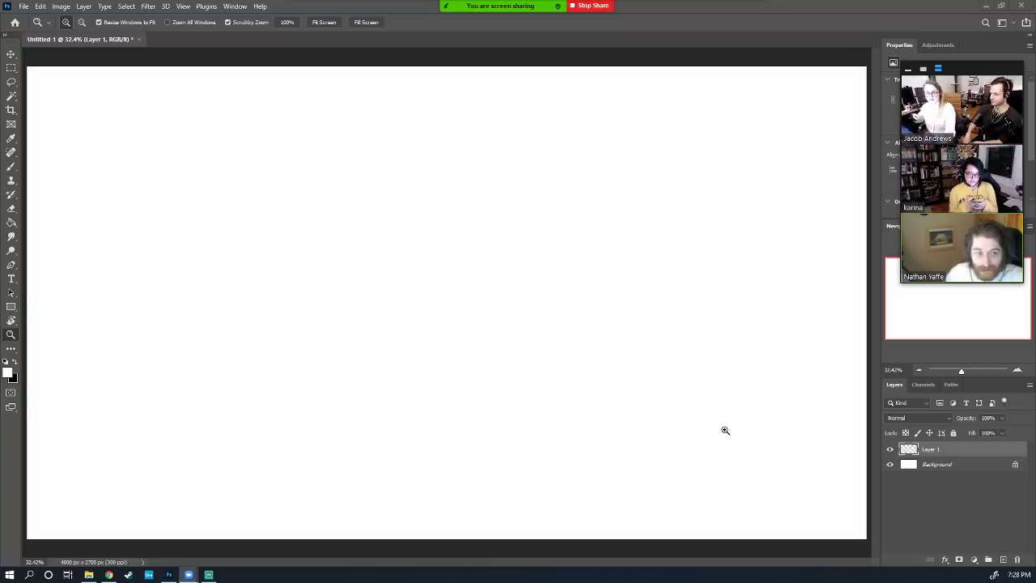
Switch to the Pencil tool with black as the foreground colour
left_click(12, 166)
right_click(11, 166)
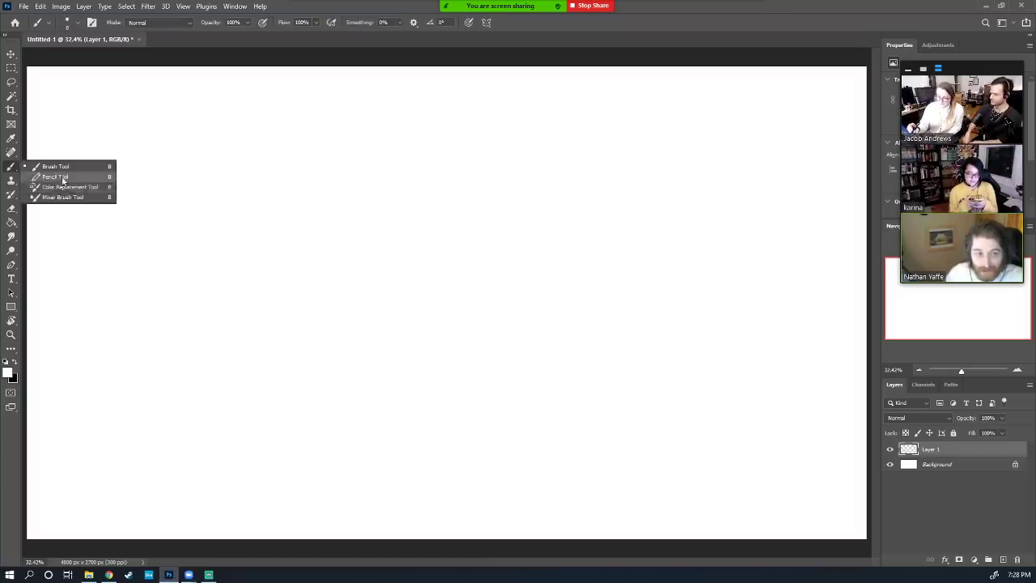
left_click(64, 175)
key("x")
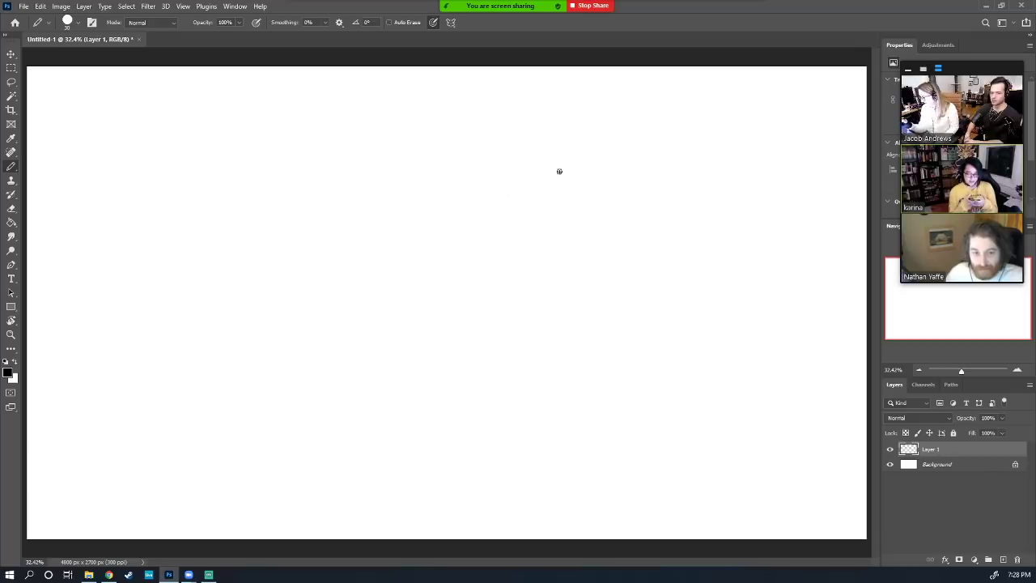
Draw the blob's body and a small top hat, filling the hat solid black
mouse_move(463, 160)
left_mouse_down()
mouse_move(414, 164)
mouse_move(366, 241)
mouse_move(379, 265)
mouse_move(518, 273)
mouse_move(541, 240)
mouse_move(510, 185)
mouse_move(474, 157)
mouse_move(415, 160)
left_mouse_up()
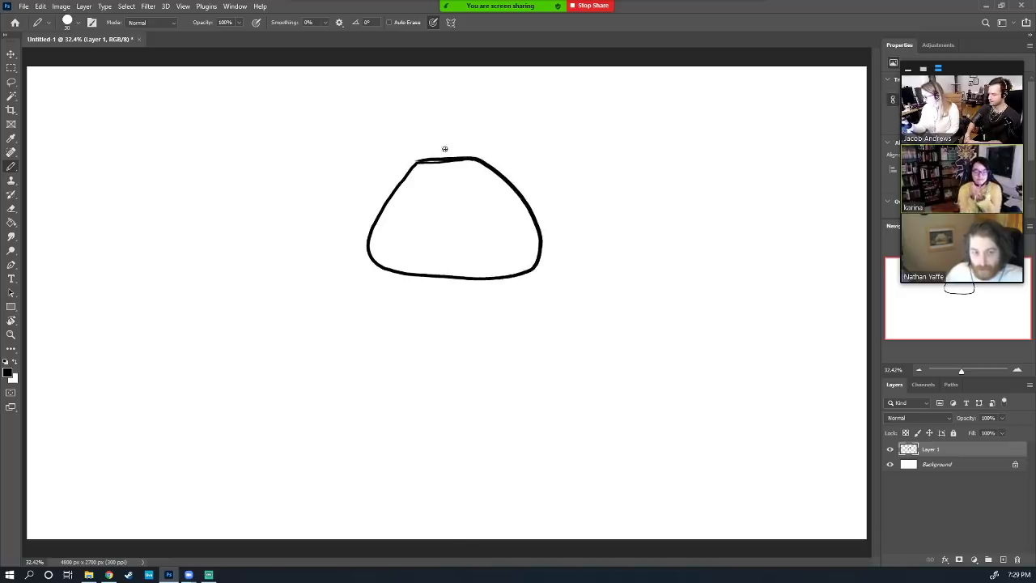
mouse_move(439, 155)
left_mouse_down()
mouse_move(456, 139)
mouse_move(465, 159)
mouse_move(421, 157)
mouse_move(486, 153)
left_mouse_up()
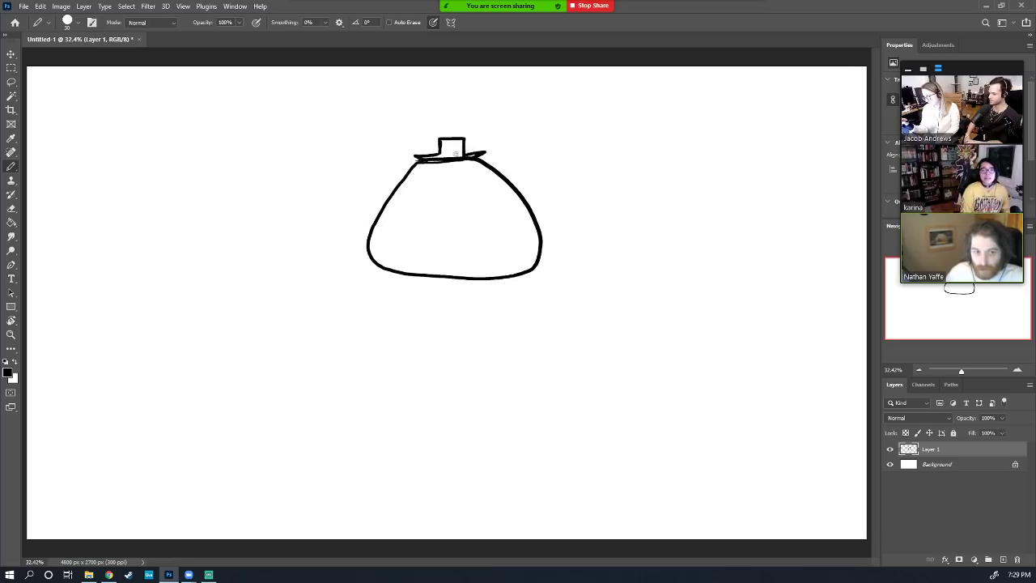
key("g")
left_click(452, 149)
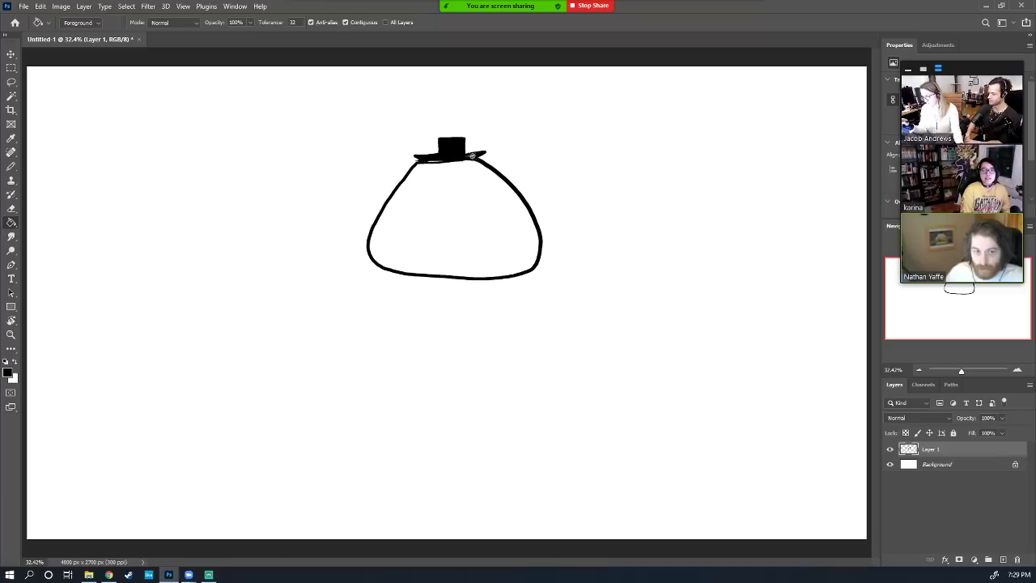
key("b")
key("e")
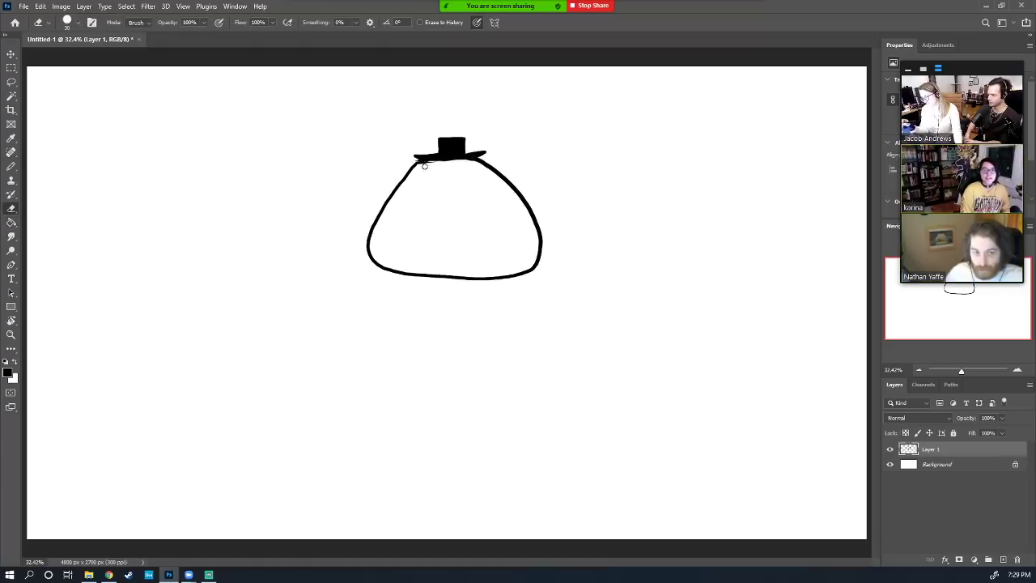
left_click_drag(422, 163, 469, 162)
key("b")
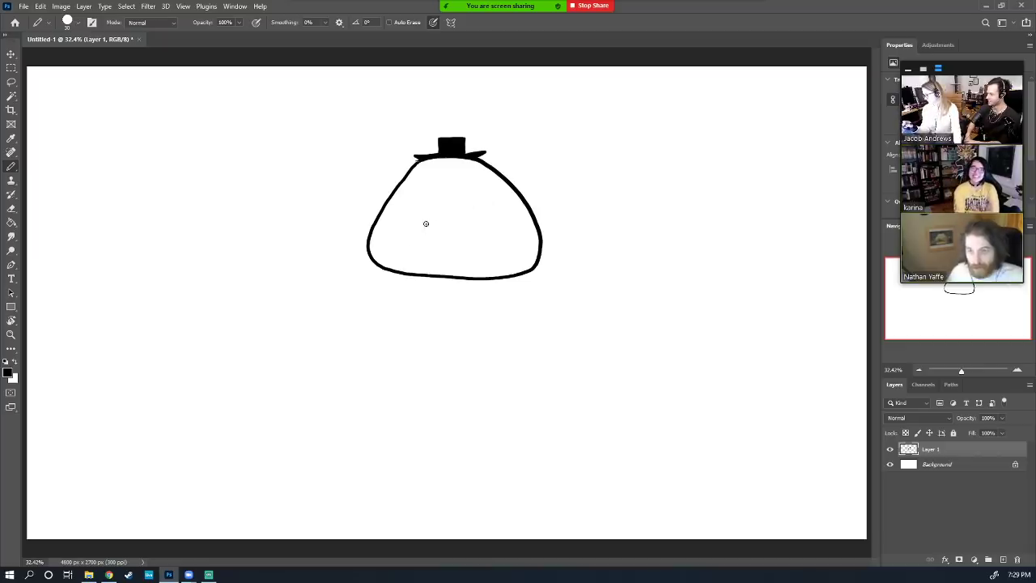
Add an oval base under the blob, plus pupils, a curved right arm and a foot
mouse_move(398, 217)
left_mouse_down()
mouse_move(472, 224)
mouse_move(450, 212)
left_mouse_up()
key("ctrl+z")
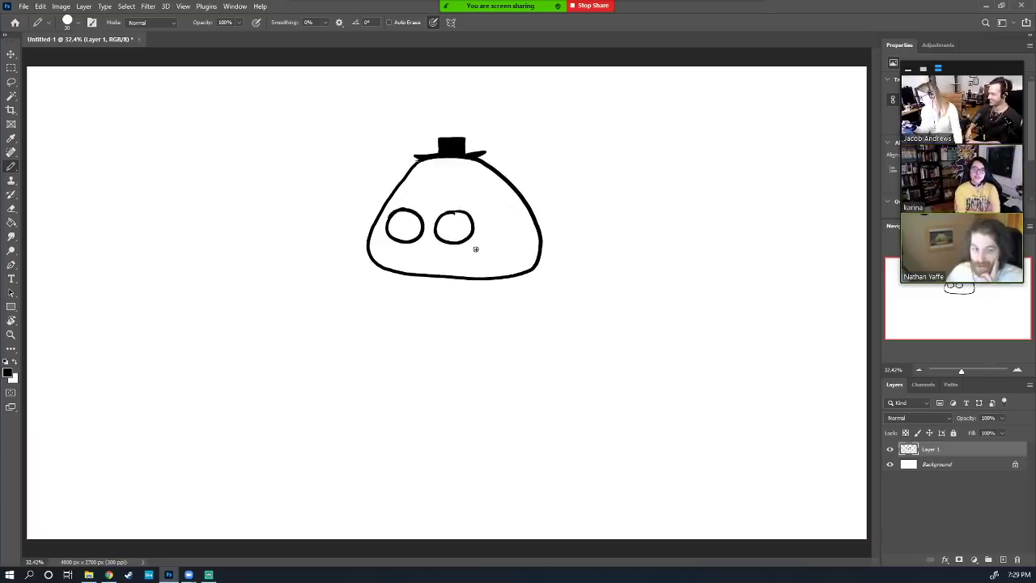
mouse_move(381, 265)
left_mouse_down()
mouse_move(356, 299)
mouse_move(597, 270)
mouse_move(527, 252)
left_mouse_up()
key("ctrl+z")
mouse_move(372, 262)
left_mouse_down()
mouse_move(306, 301)
mouse_move(543, 300)
mouse_move(534, 258)
left_mouse_up()
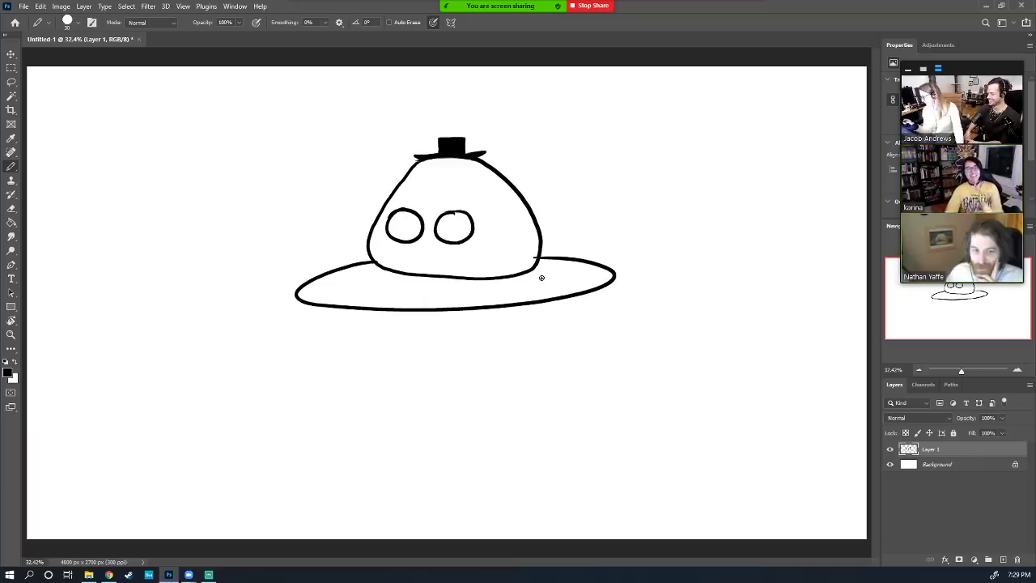
mouse_move(412, 215)
left_mouse_down()
mouse_move(423, 232)
mouse_move(454, 222)
mouse_move(471, 231)
mouse_move(458, 220)
mouse_move(468, 230)
mouse_move(416, 229)
left_mouse_up()
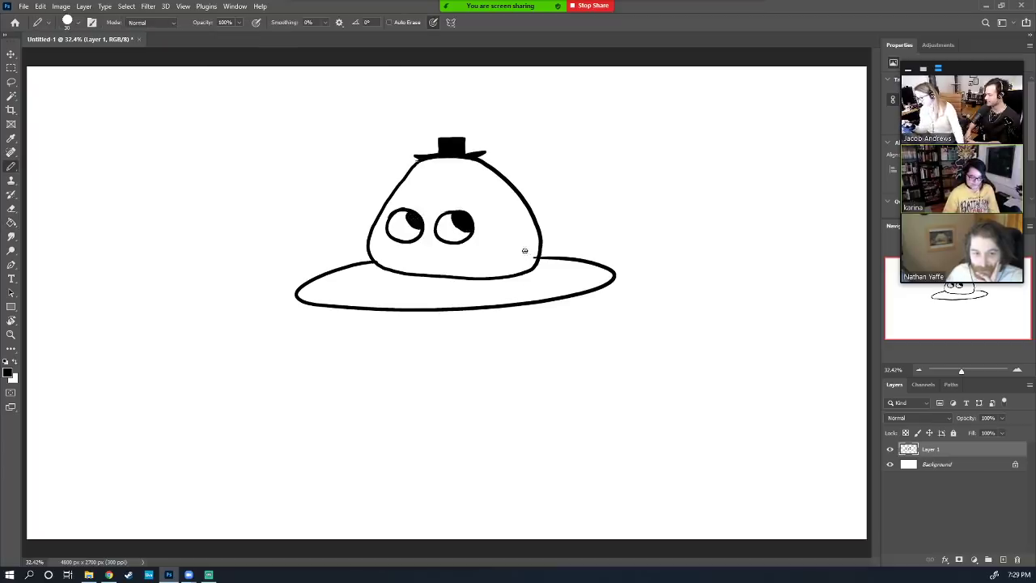
mouse_move(514, 235)
left_mouse_down()
mouse_move(501, 275)
mouse_move(525, 277)
mouse_move(535, 259)
mouse_move(490, 282)
mouse_move(523, 272)
left_mouse_up()
key("e")
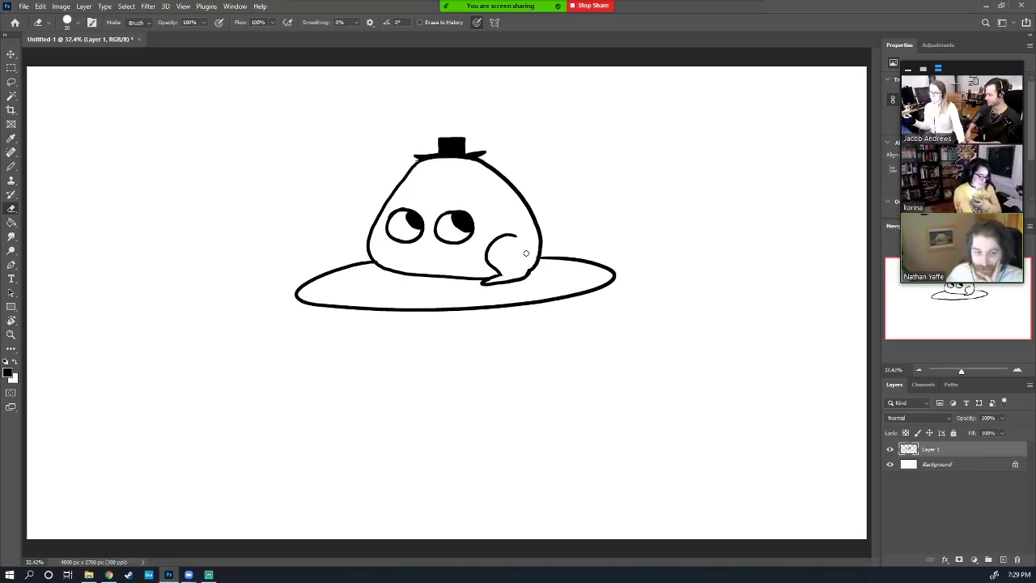
key("b")
left_click_drag(386, 273, 415, 275)
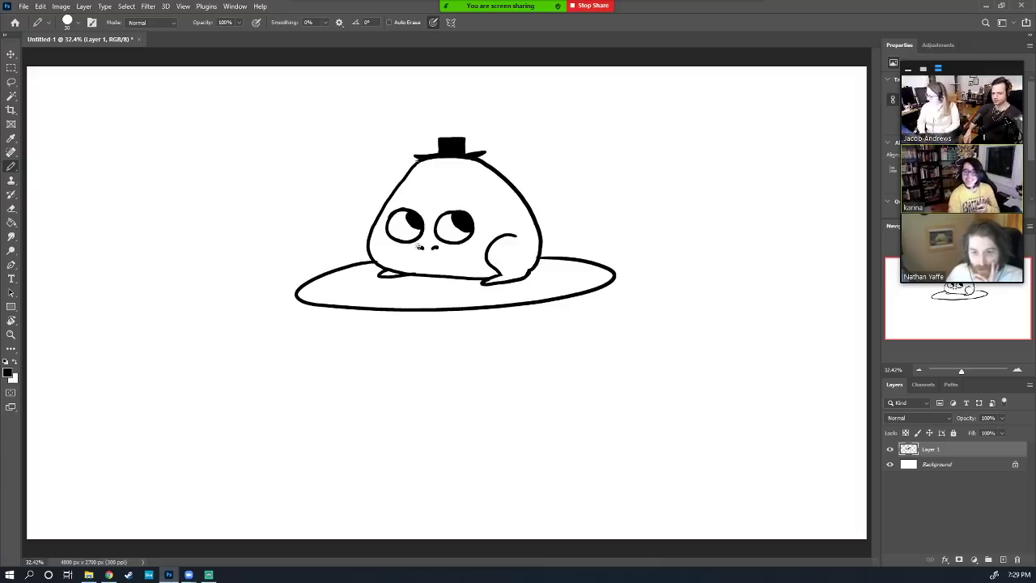
Try and undo an arrow, motion lines and hat marks, and add an angry brow
mouse_move(479, 336)
left_mouse_down()
mouse_move(477, 314)
mouse_move(489, 325)
left_mouse_up()
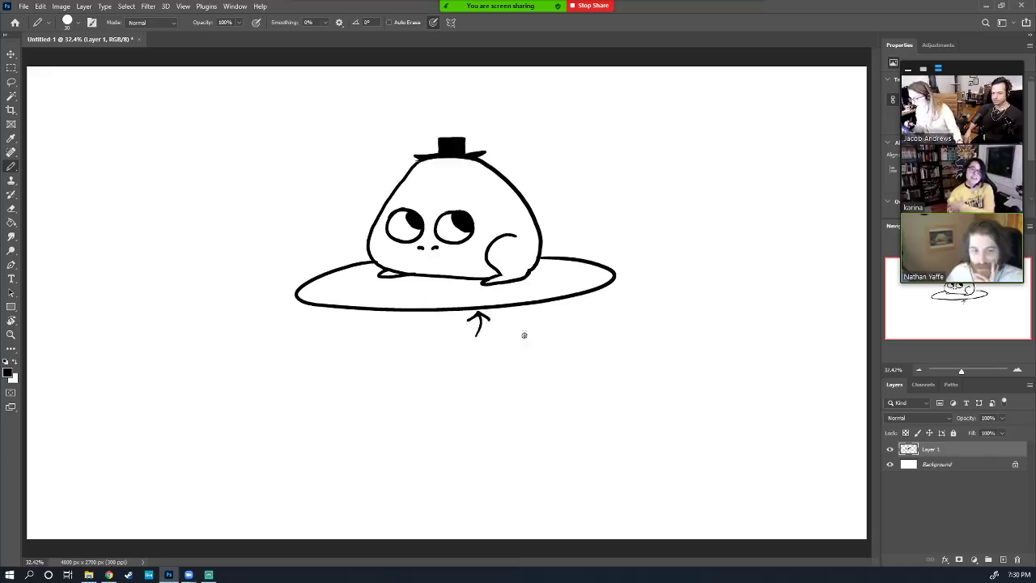
key("ctrl+z")
key("ctrl+z")
left_click_drag(408, 150, 353, 223)
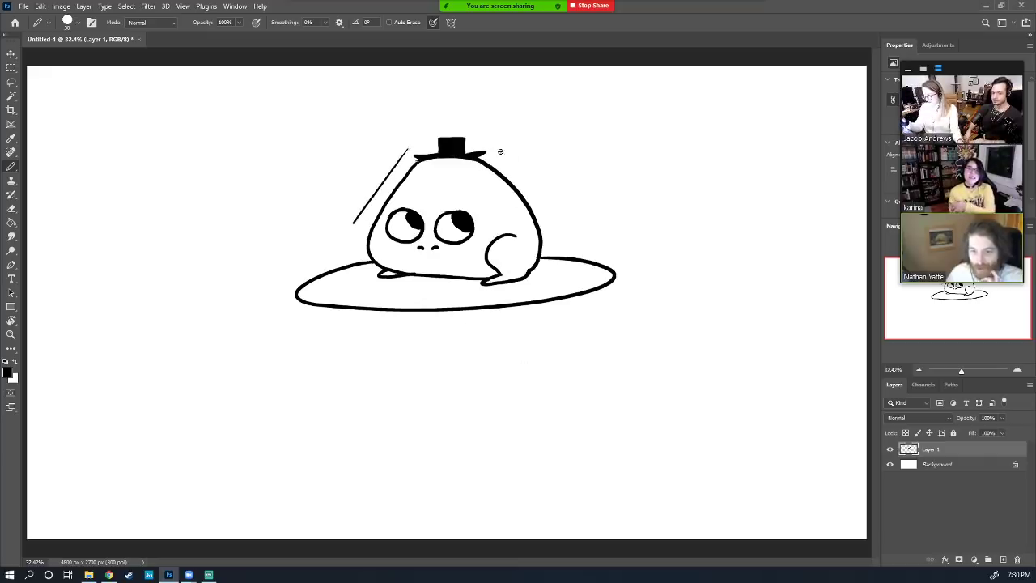
left_click_drag(502, 152, 548, 196)
left_click_drag(535, 158, 570, 194)
mouse_move(374, 166)
left_mouse_down()
mouse_move(338, 207)
mouse_move(316, 215)
left_mouse_up()
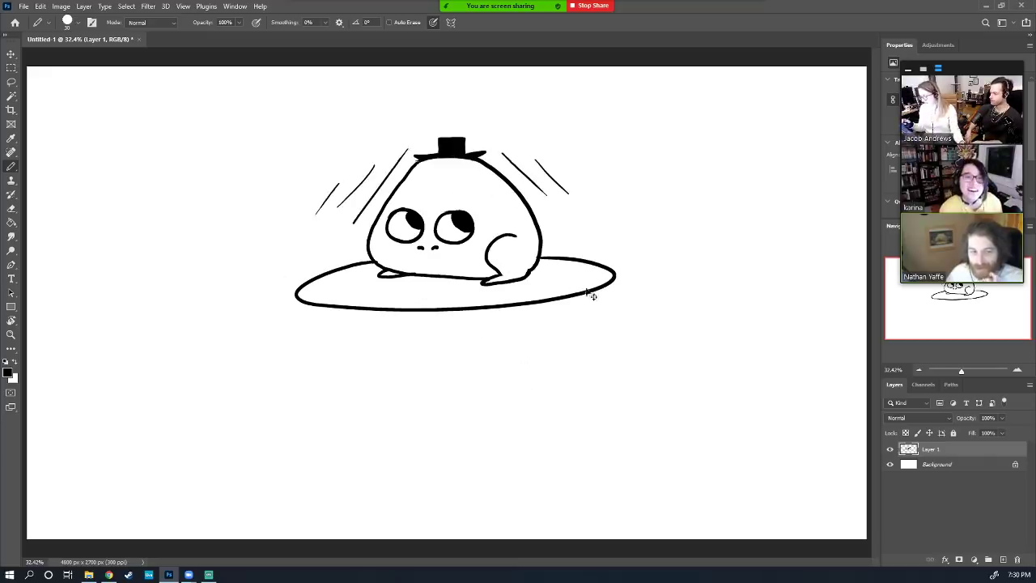
key("ctrl+z")
key("ctrl+z")
key("ctrl+z")
key("ctrl+z")
key("ctrl+z")
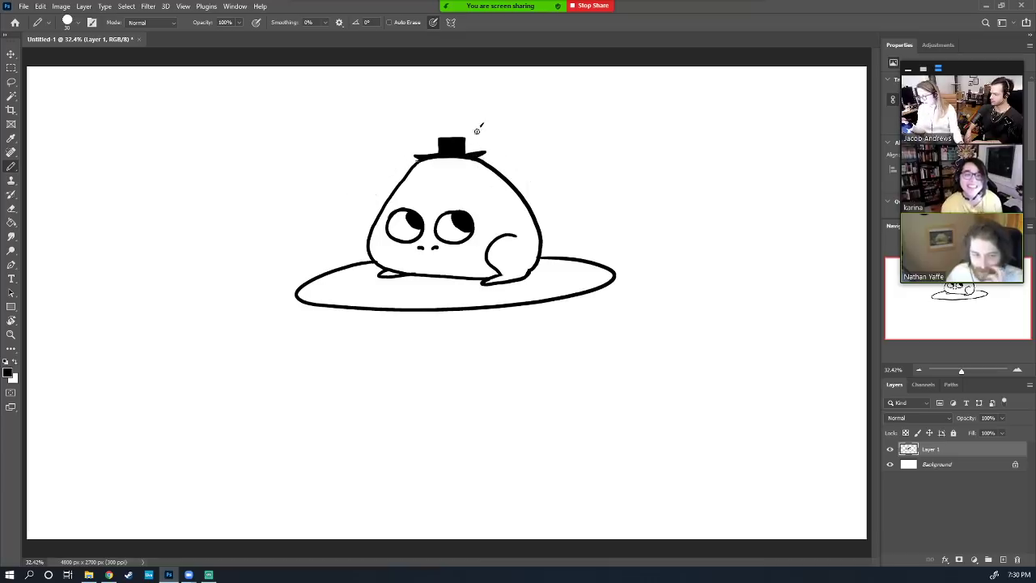
left_click_drag(484, 129, 468, 142)
key("ctrl+z")
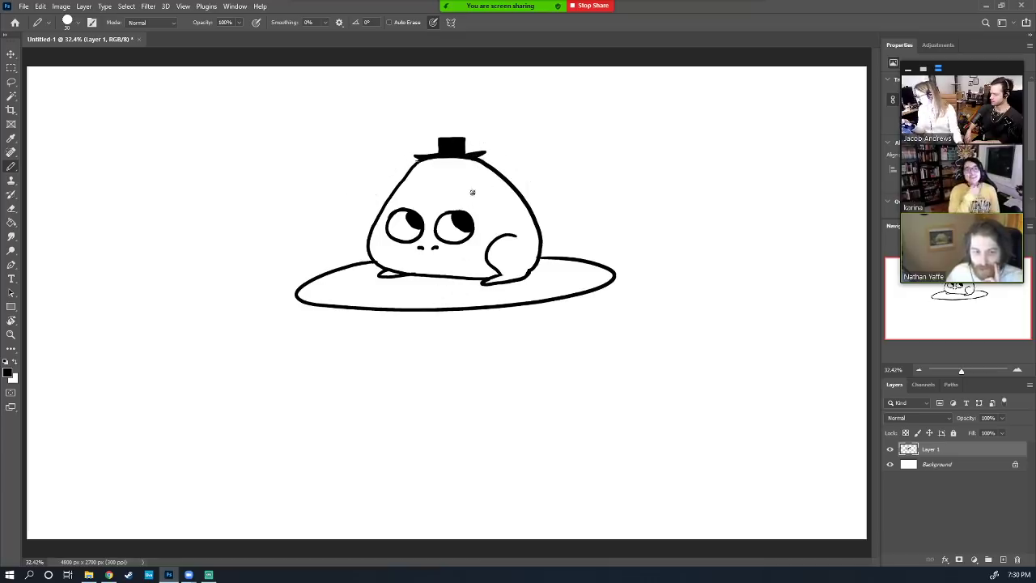
left_click_drag(460, 197, 450, 209)
key("ctrl+z")
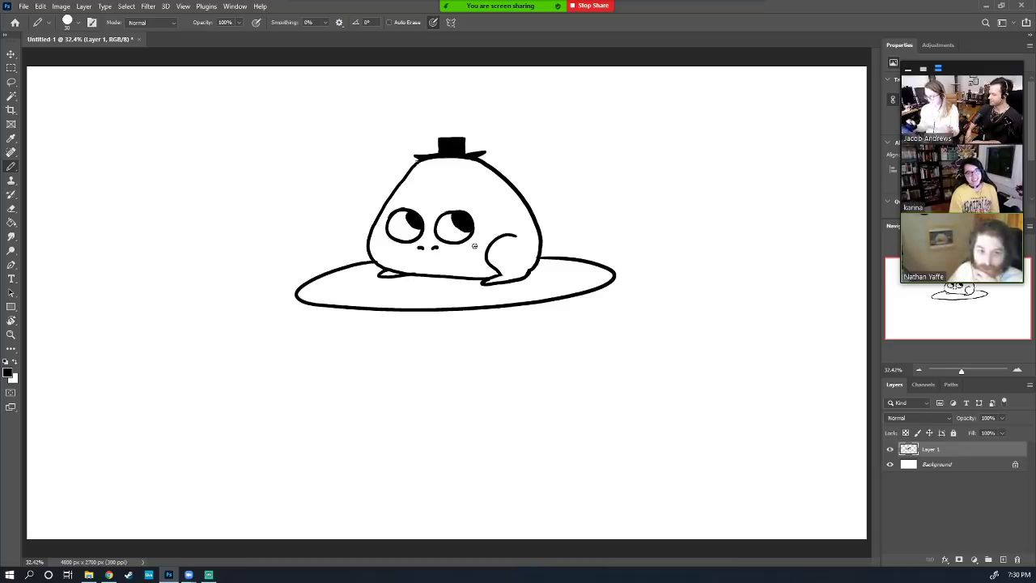
Move the blob drawing lower on the canvas
key("v")
left_click_drag(474, 247, 465, 341)
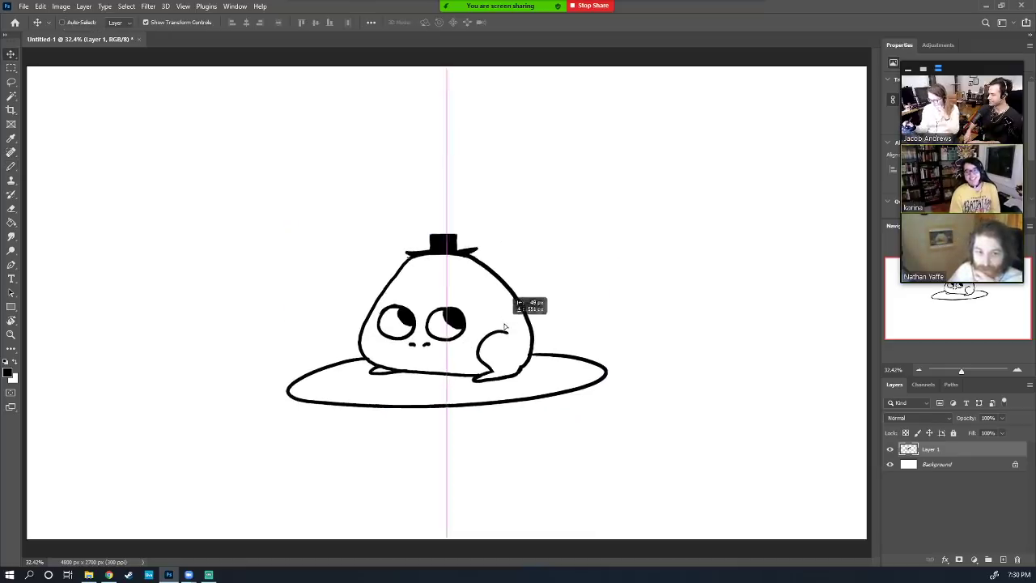
mouse_move(543, 347)
left_mouse_down()
mouse_move(541, 375)
mouse_move(578, 426)
mouse_move(606, 417)
mouse_move(596, 415)
left_mouse_up()
Add a new empty layer for the next drawing
key("b")
key("e")
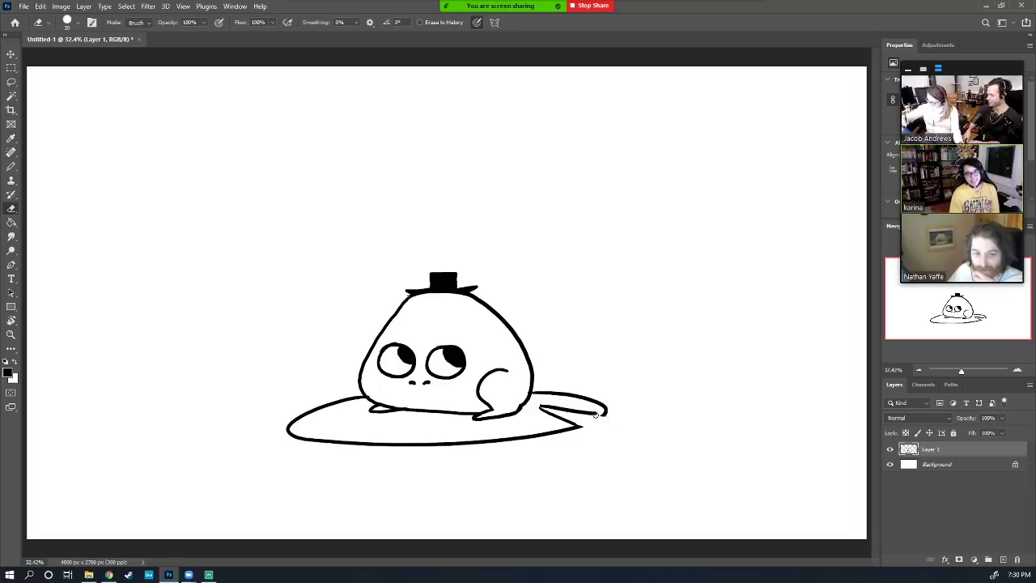
key("b")
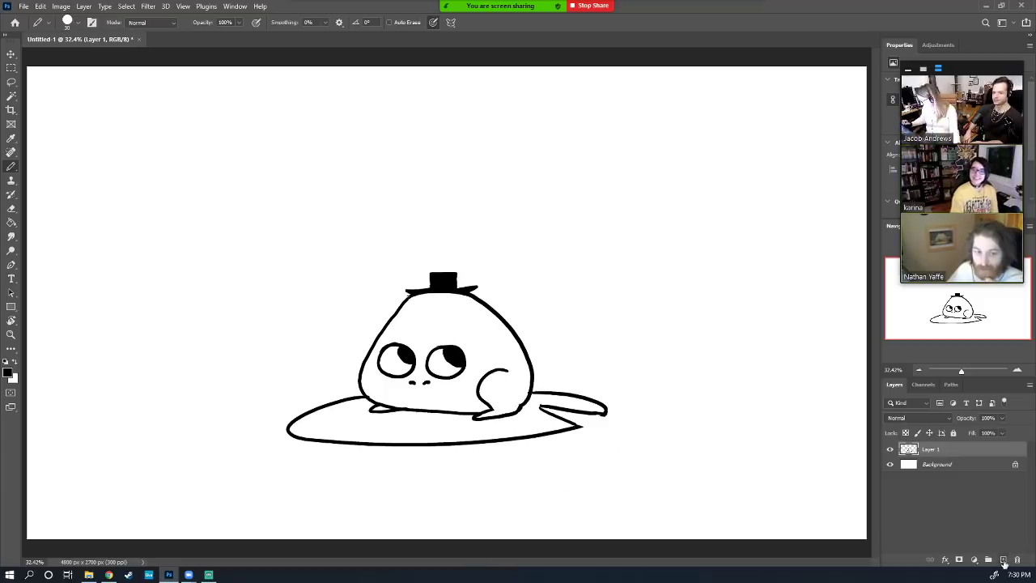
key("ctrl+shift+alt+n")
Hide the blob layer and sketch the face's jaw curve on Layer 2
left_click(890, 464)
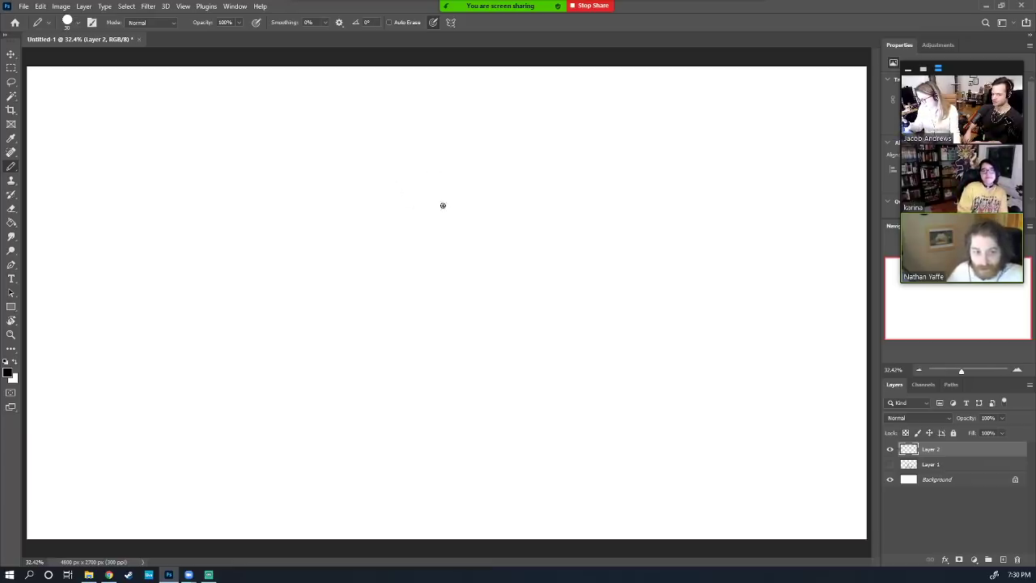
left_click_drag(443, 203, 467, 273)
key("ctrl+z")
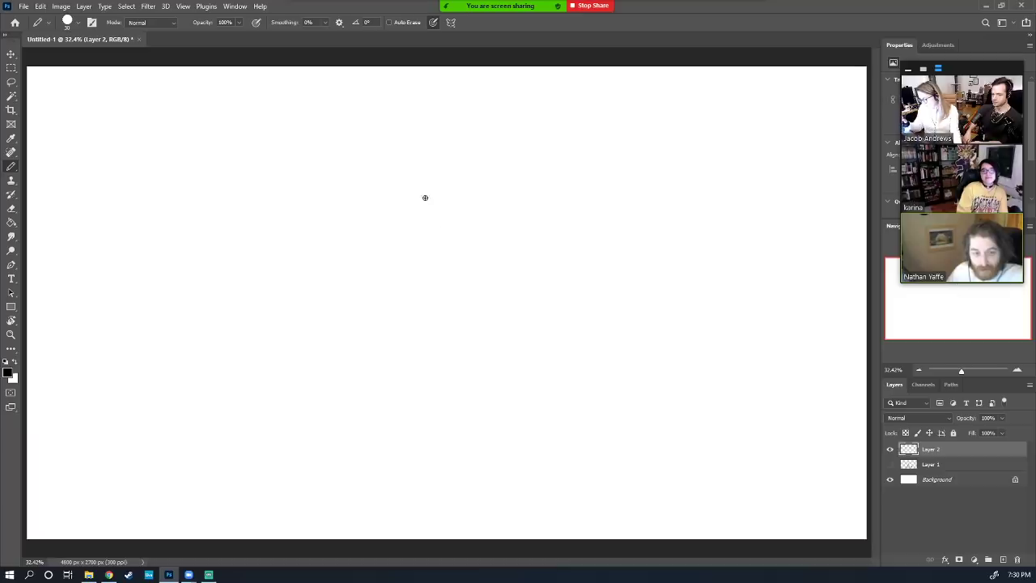
left_click_drag(426, 197, 467, 274)
key("ctrl+z")
mouse_move(433, 197)
left_mouse_down()
mouse_move(474, 282)
mouse_move(532, 242)
mouse_move(533, 210)
mouse_move(550, 204)
mouse_move(543, 237)
mouse_move(539, 210)
mouse_move(539, 226)
left_mouse_up()
key("ctrl+z")
key("e")
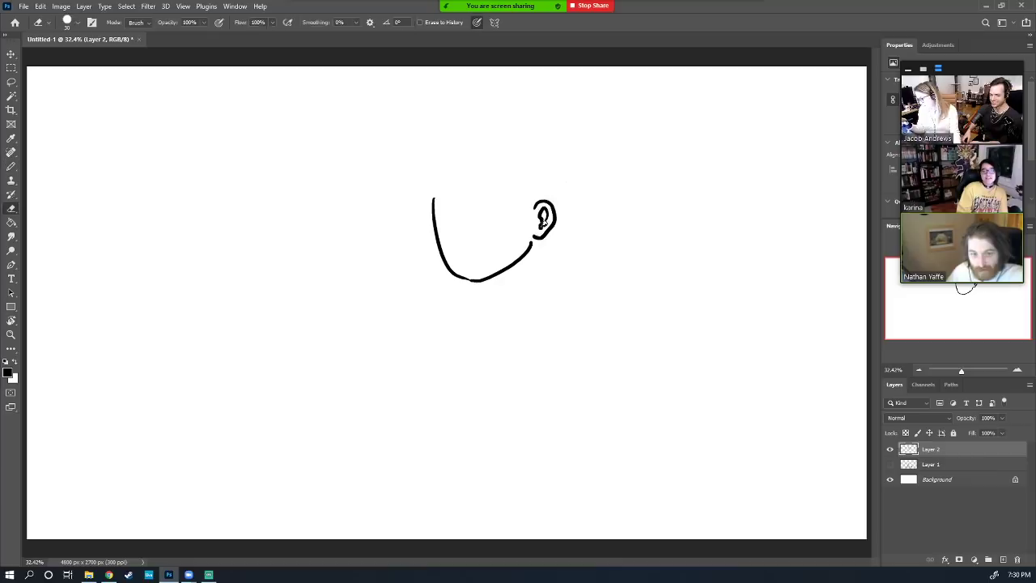
key("b")
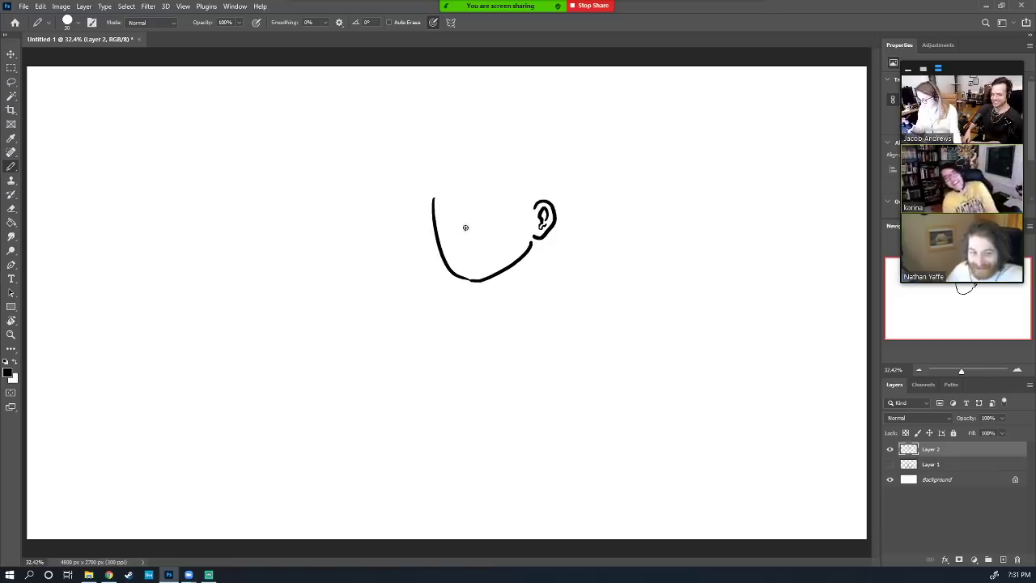
Draw the nose and both eyes, with a pupil in the right eye
left_click_drag(465, 226, 475, 247)
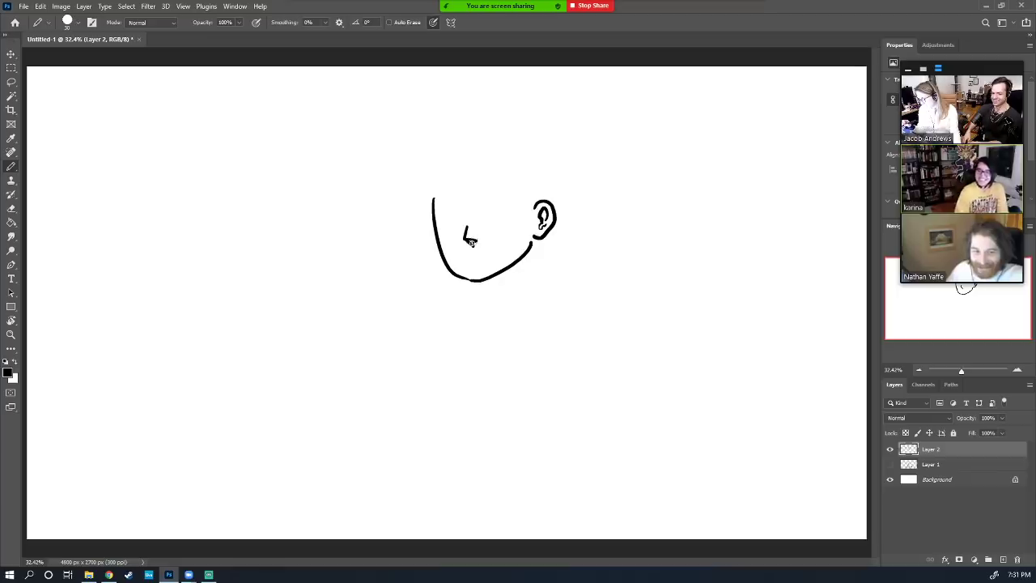
key("e")
key("b")
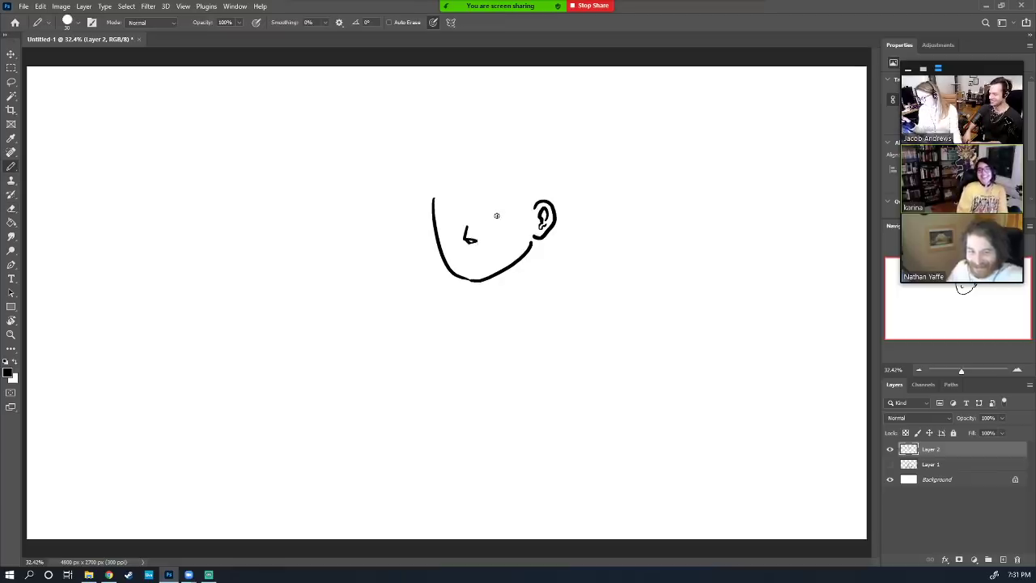
mouse_move(462, 214)
left_mouse_down()
mouse_move(444, 226)
mouse_move(462, 224)
left_mouse_up()
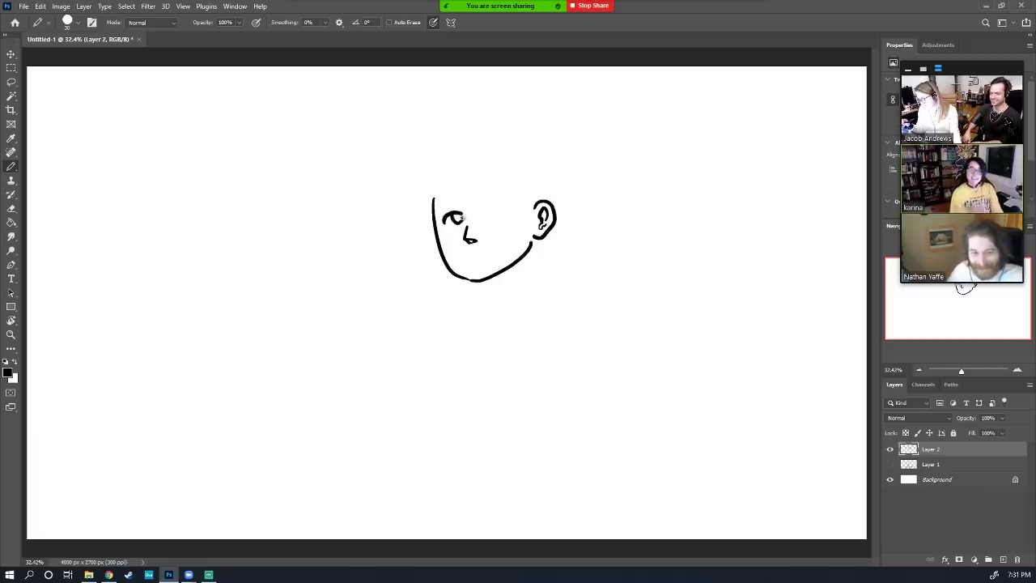
mouse_move(487, 217)
left_mouse_down()
mouse_move(509, 208)
mouse_move(491, 214)
left_mouse_up()
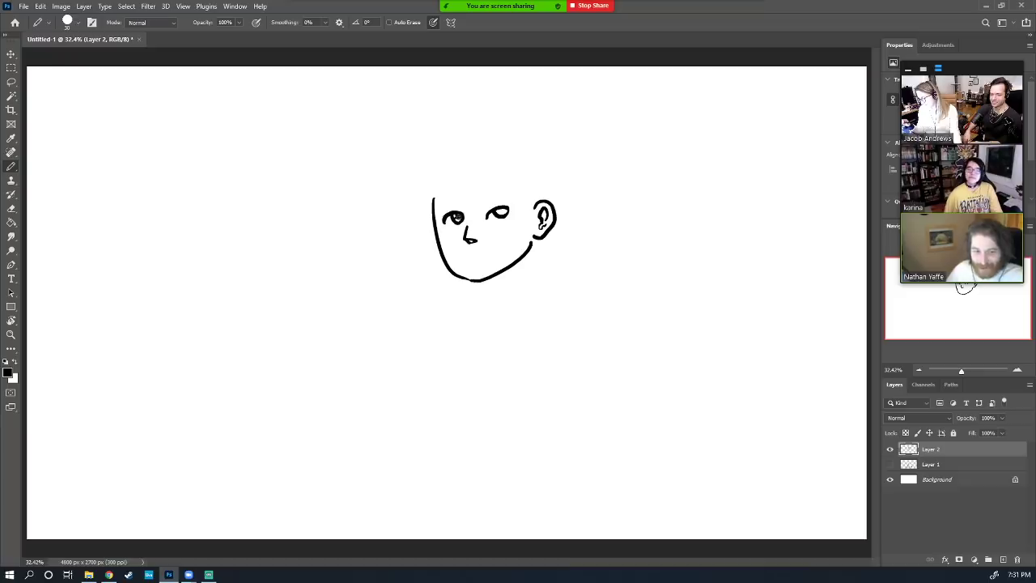
key("e")
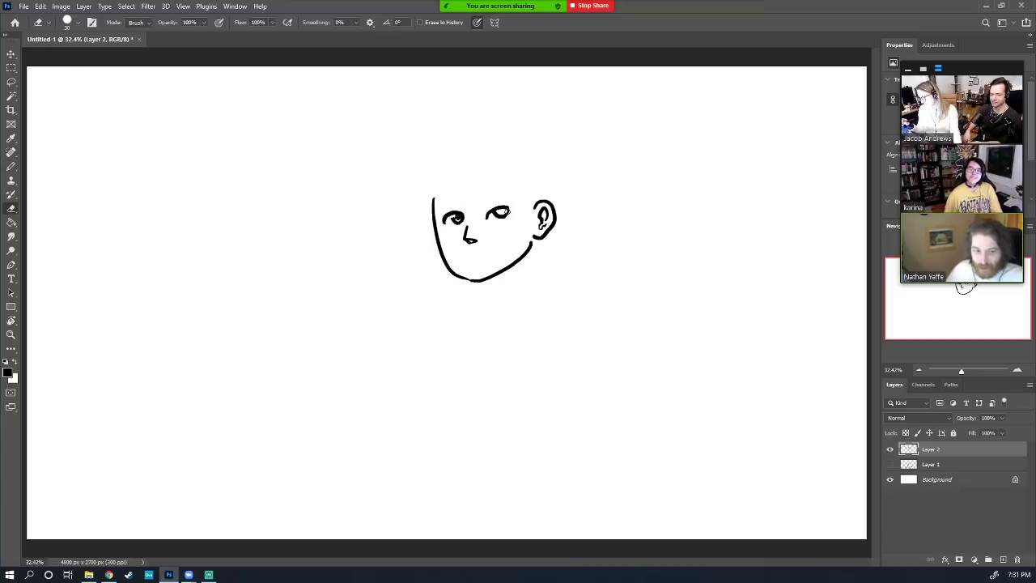
key("b")
left_click(502, 211)
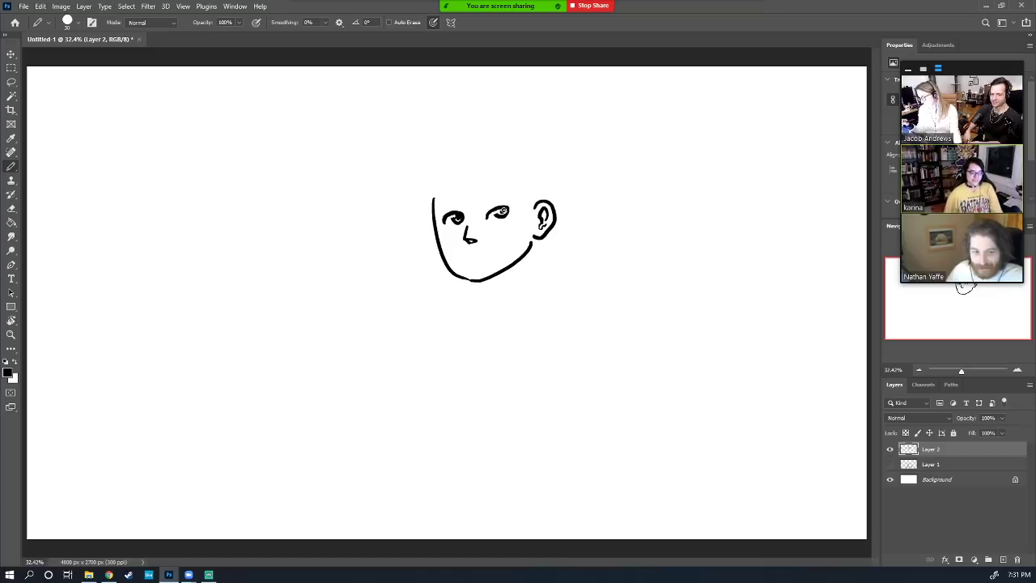
Try eyebrows over the right eye, then draw a short mouth below the nose
left_click_drag(490, 208, 510, 206)
key("ctrl+z")
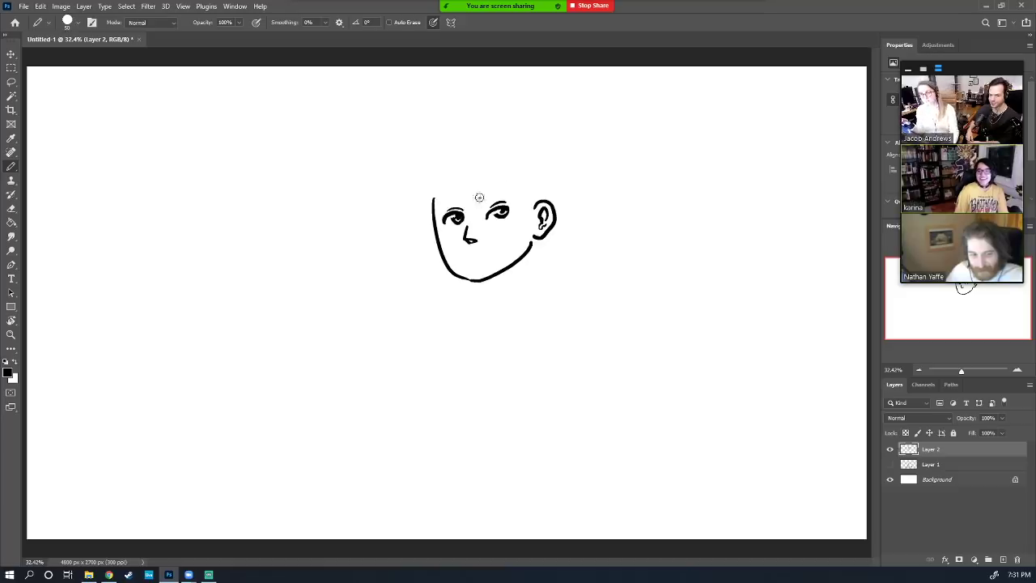
mouse_move(479, 200)
left_mouse_down()
mouse_move(518, 196)
mouse_move(438, 202)
left_mouse_up()
key("ctrl+z")
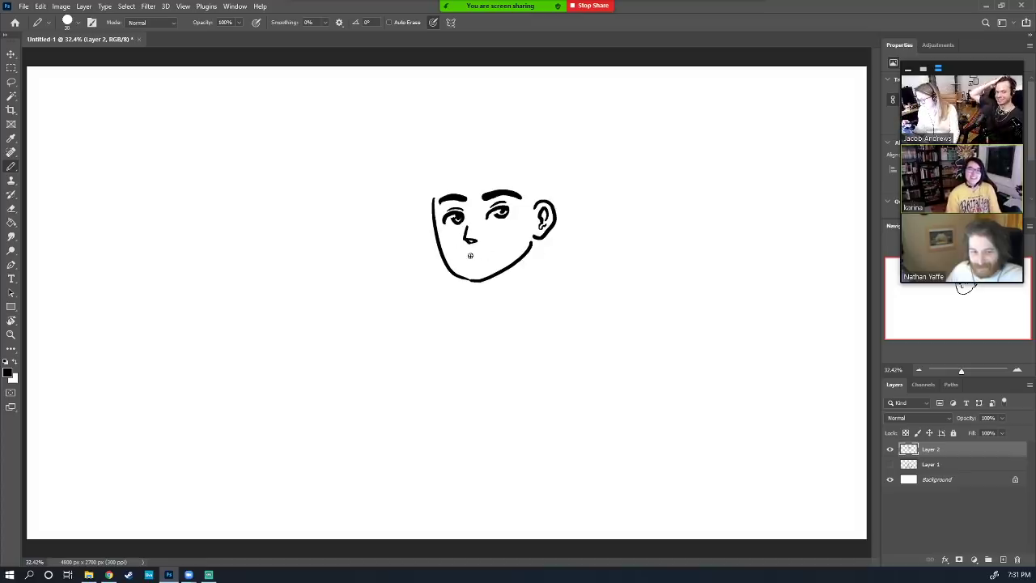
left_click_drag(475, 256, 479, 257)
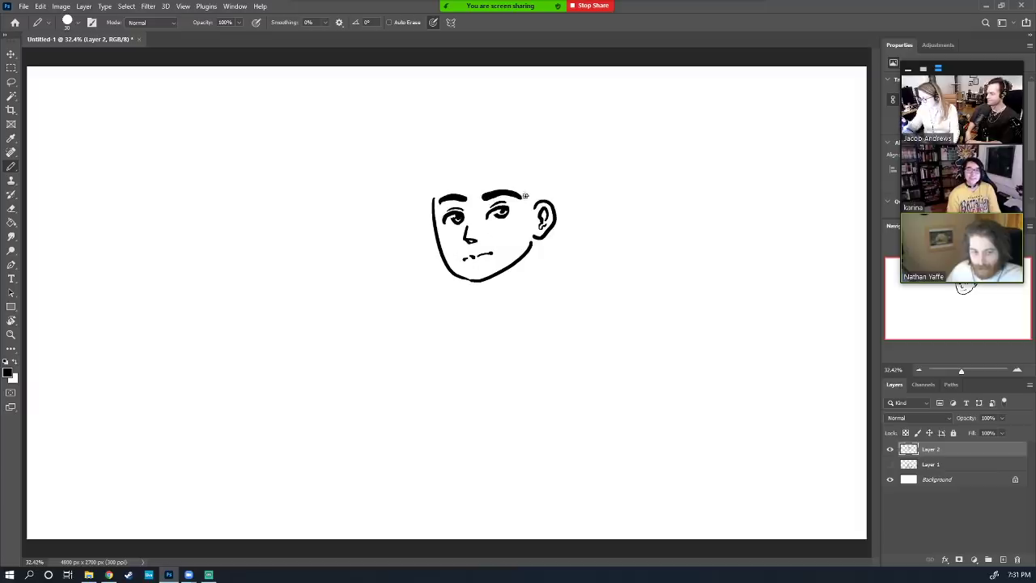
Lasso the face and scale it down slightly with Free Transform, then deselect
key("l")
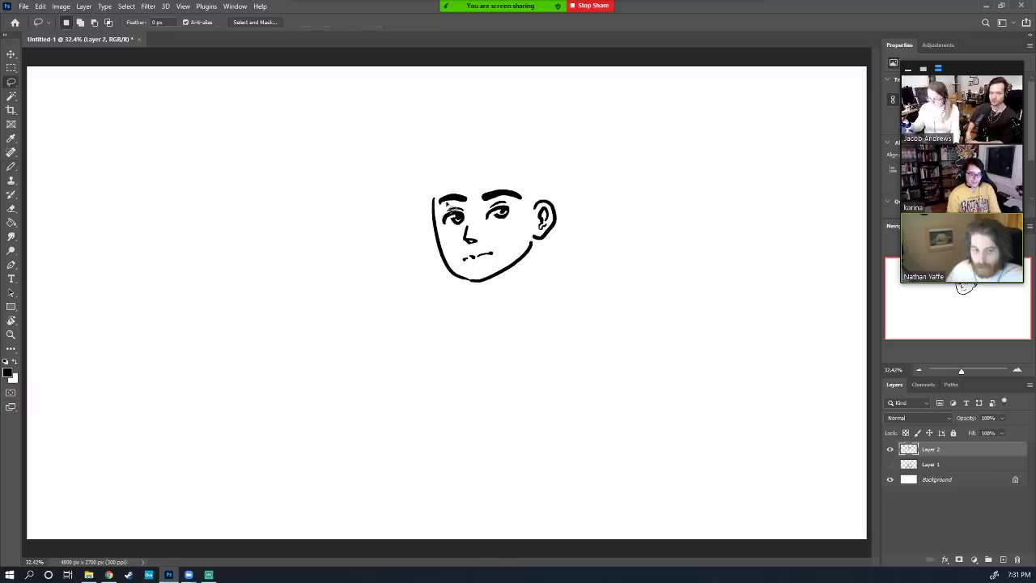
mouse_move(442, 183)
left_mouse_down()
mouse_move(466, 275)
mouse_move(498, 265)
mouse_move(524, 223)
mouse_move(526, 176)
mouse_move(479, 234)
mouse_move(512, 200)
mouse_move(484, 213)
left_mouse_up()
left_click(11, 55)
key("Return")
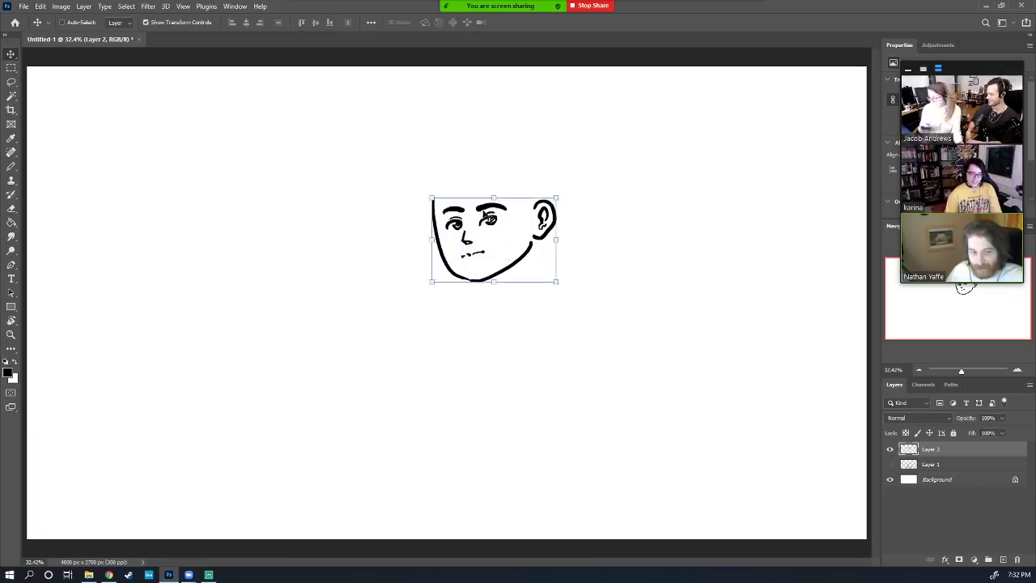
key("ctrl+d")
key("b")
Draw the hairline and a short hair stroke beside the ear
left_click_drag(515, 177, 527, 216)
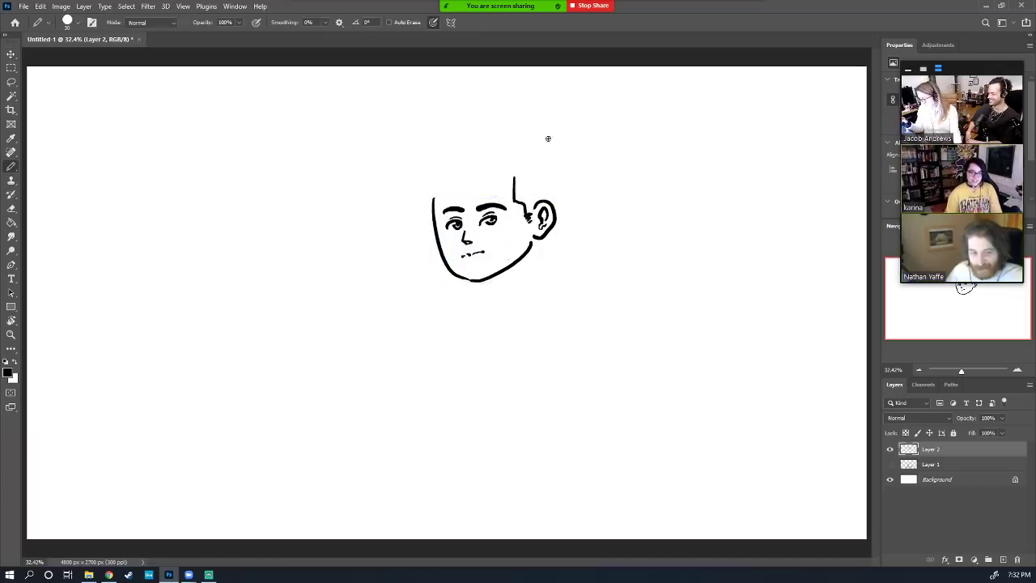
left_click_drag(540, 205, 539, 183)
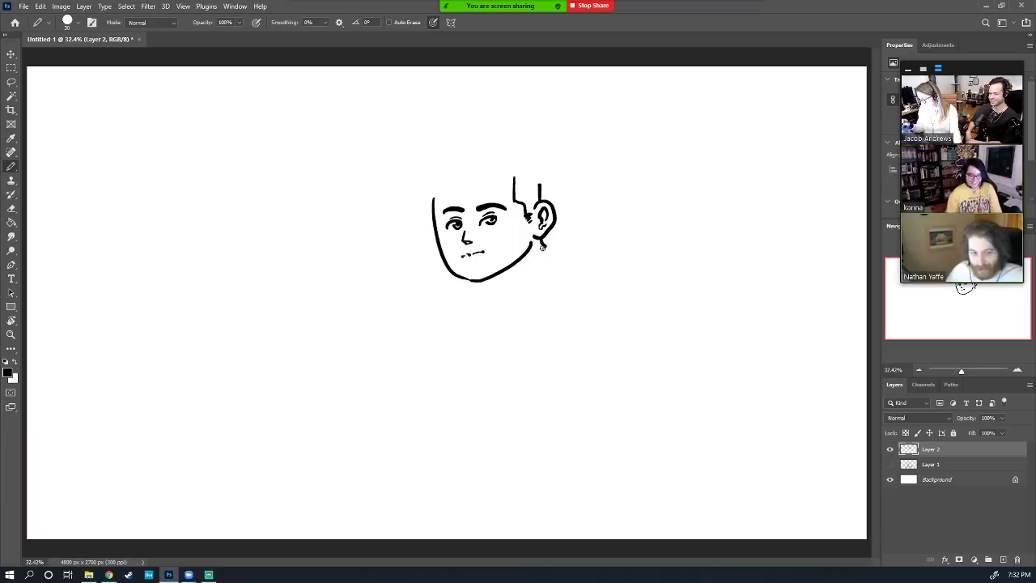
left_click_drag(542, 247, 523, 268)
key("ctrl+z")
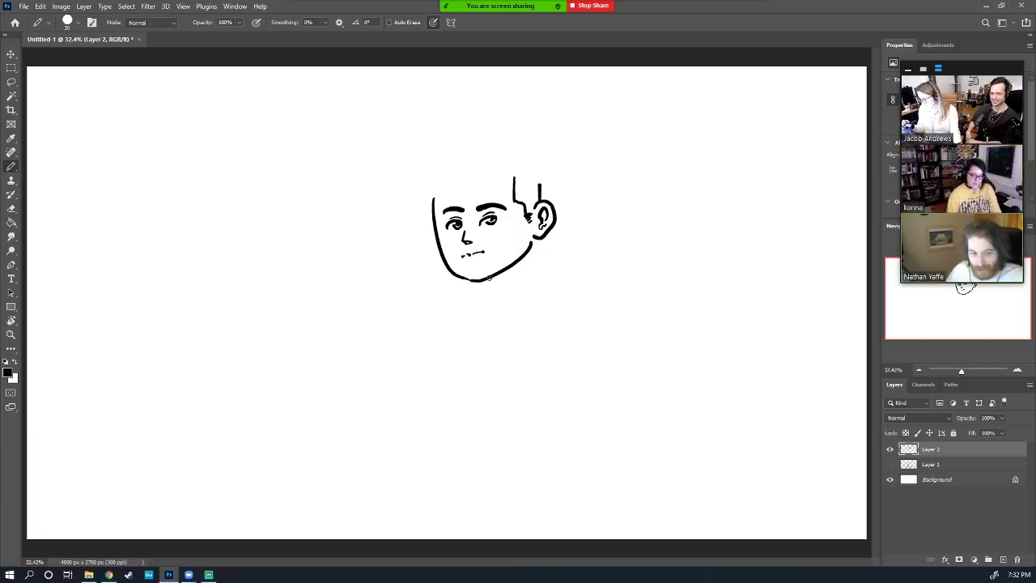
Draw the curved right shoulder and the left side and shoulder of the torso
mouse_move(487, 285)
left_mouse_down()
mouse_move(535, 250)
mouse_move(574, 272)
mouse_move(551, 257)
mouse_move(579, 283)
mouse_move(576, 362)
left_mouse_up()
key("ctrl+z")
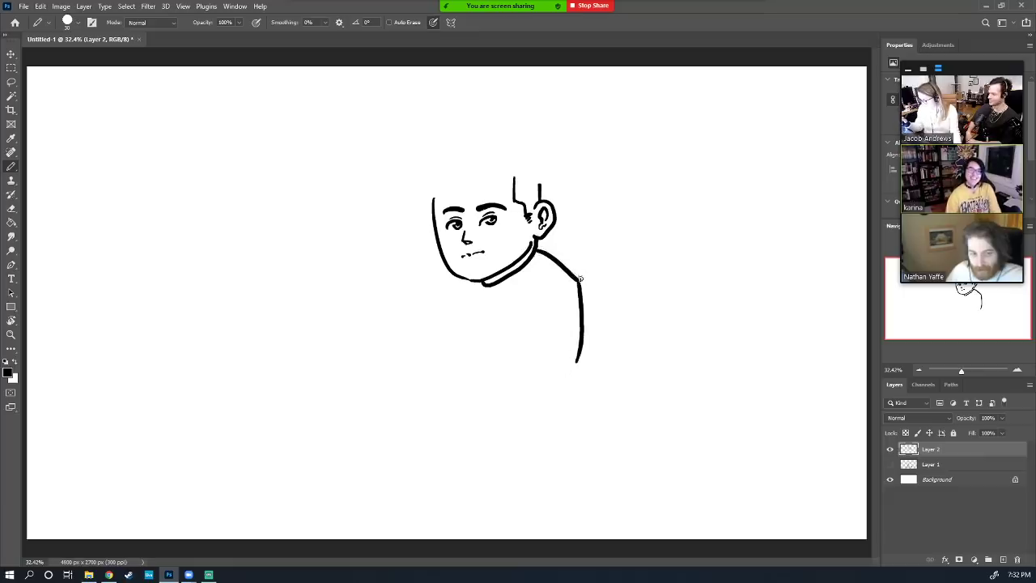
key("ctrl+z")
left_click_drag(580, 278, 590, 369)
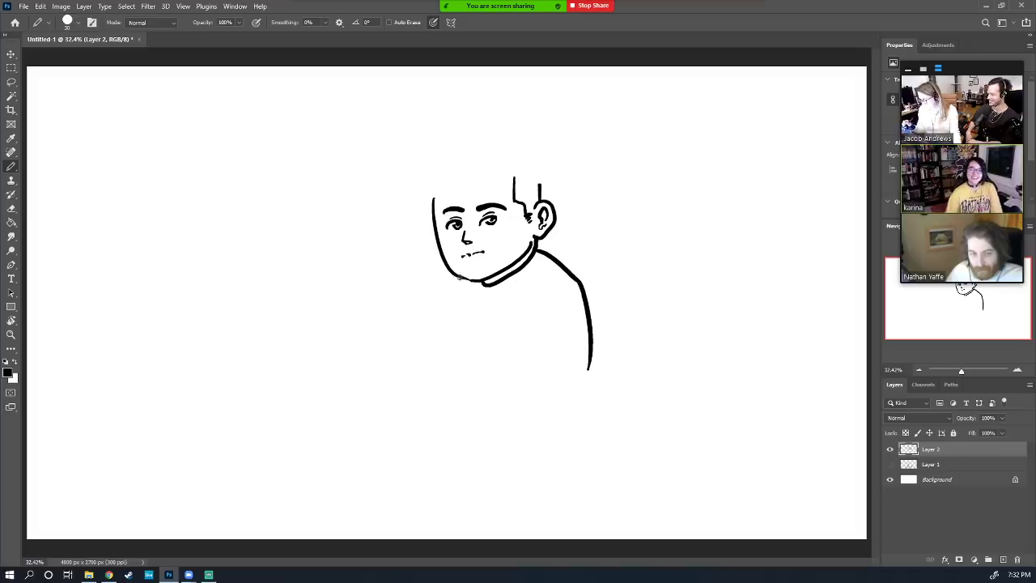
left_click_drag(458, 277, 446, 343)
key("ctrl+z")
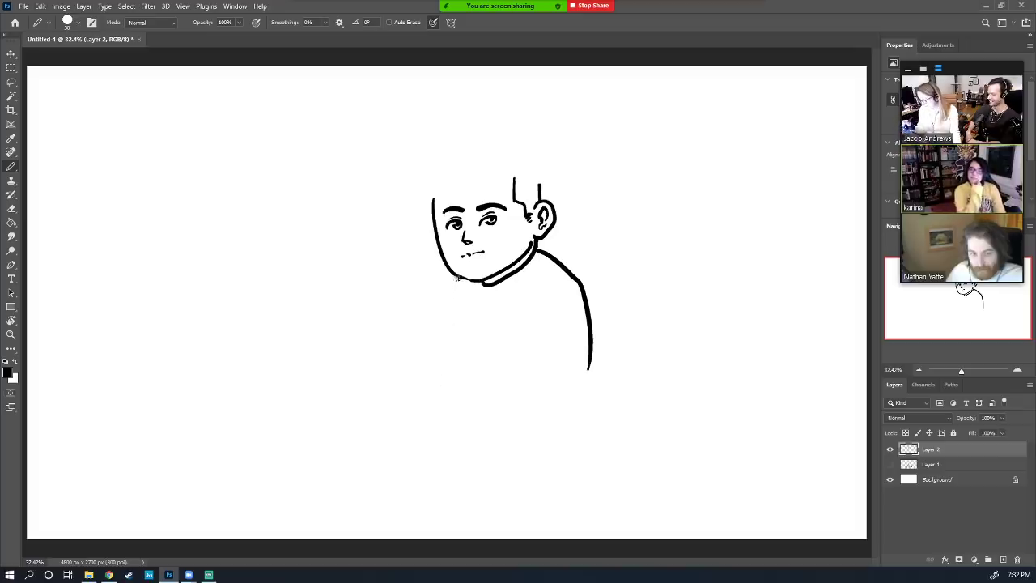
mouse_move(458, 277)
left_mouse_down()
mouse_move(446, 322)
mouse_move(464, 336)
mouse_move(455, 361)
left_mouse_up()
key("ctrl+z")
mouse_move(468, 296)
left_mouse_down()
mouse_move(457, 364)
mouse_move(457, 347)
mouse_move(444, 364)
mouse_move(457, 352)
mouse_move(346, 378)
mouse_move(344, 415)
left_mouse_up()
key("e")
key("b")
key("ctrl+z")
Draw two bent legs, both T-shirt sleeves and the right forearm toward the lap
mouse_move(438, 365)
left_mouse_down()
mouse_move(367, 384)
mouse_move(377, 494)
left_mouse_up()
mouse_move(471, 389)
left_mouse_down()
mouse_move(448, 418)
mouse_move(470, 522)
left_mouse_up()
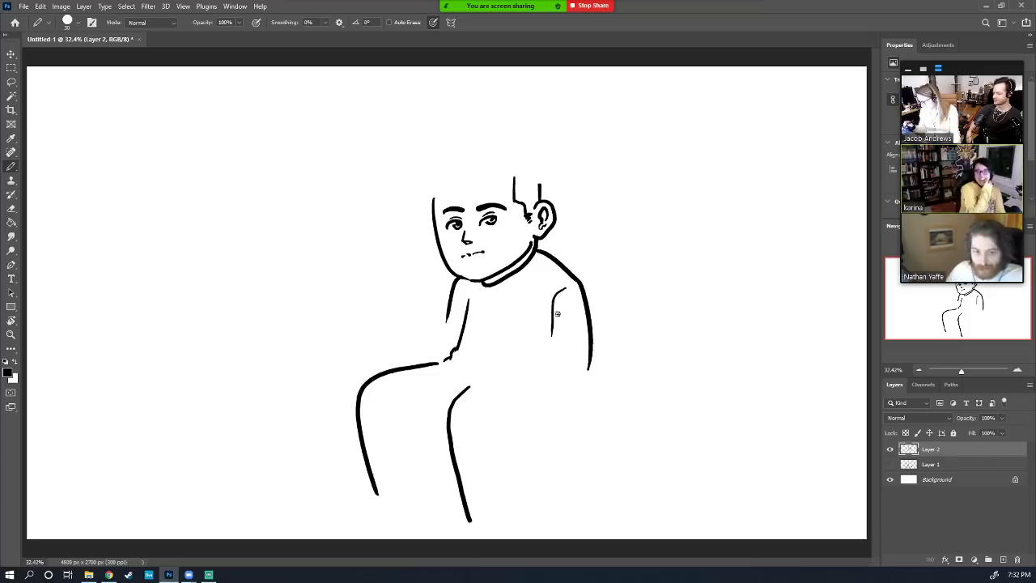
mouse_move(564, 284)
left_mouse_down()
mouse_move(546, 334)
mouse_move(587, 330)
left_mouse_up()
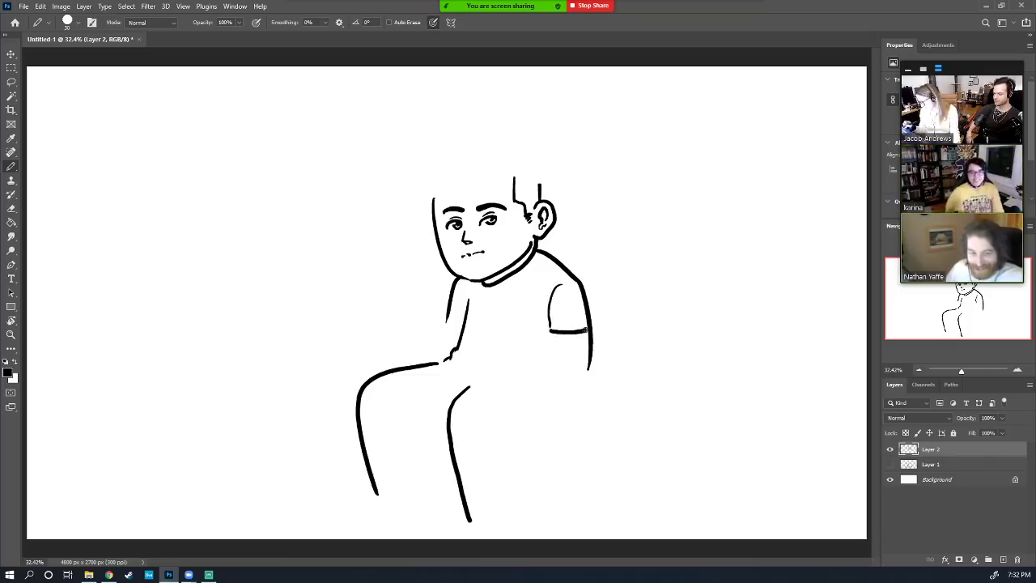
mouse_move(448, 320)
left_mouse_down()
mouse_move(467, 317)
mouse_move(444, 349)
mouse_move(480, 358)
left_mouse_up()
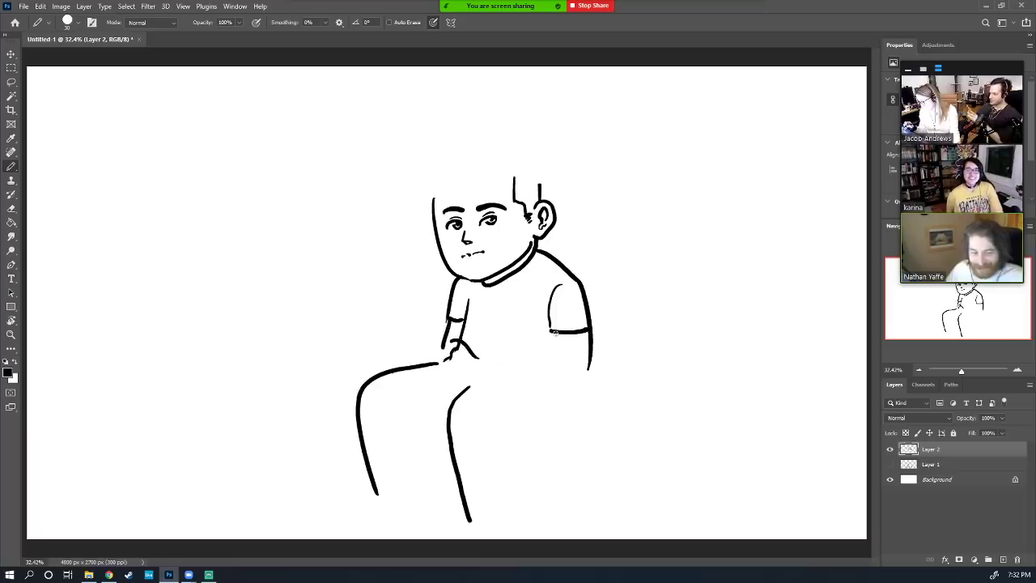
mouse_move(555, 332)
left_mouse_down()
mouse_move(558, 350)
mouse_move(498, 362)
mouse_move(480, 344)
mouse_move(484, 361)
left_mouse_up()
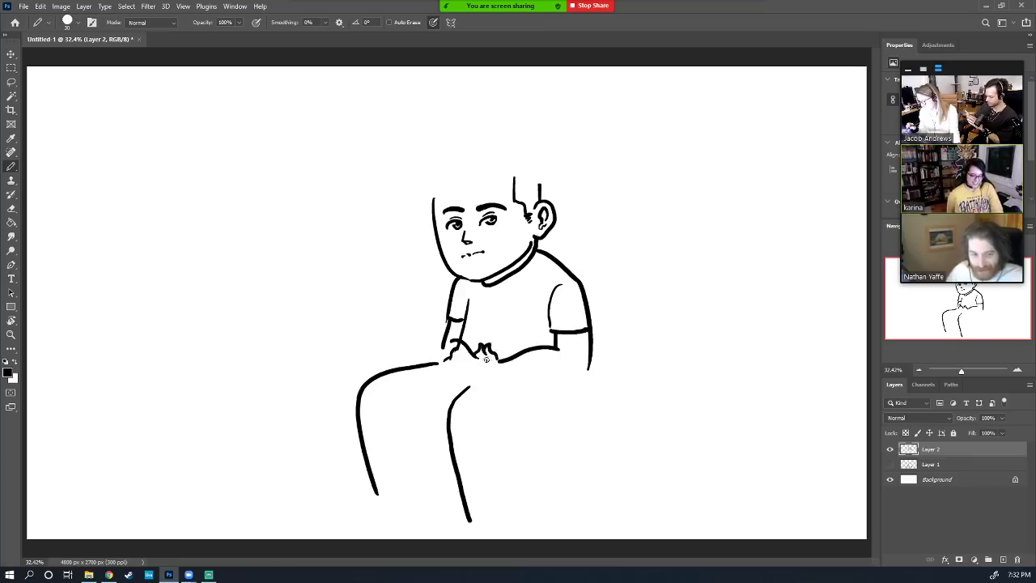
Erase stray marks near the hand and draw the hand under the right arm
key("e")
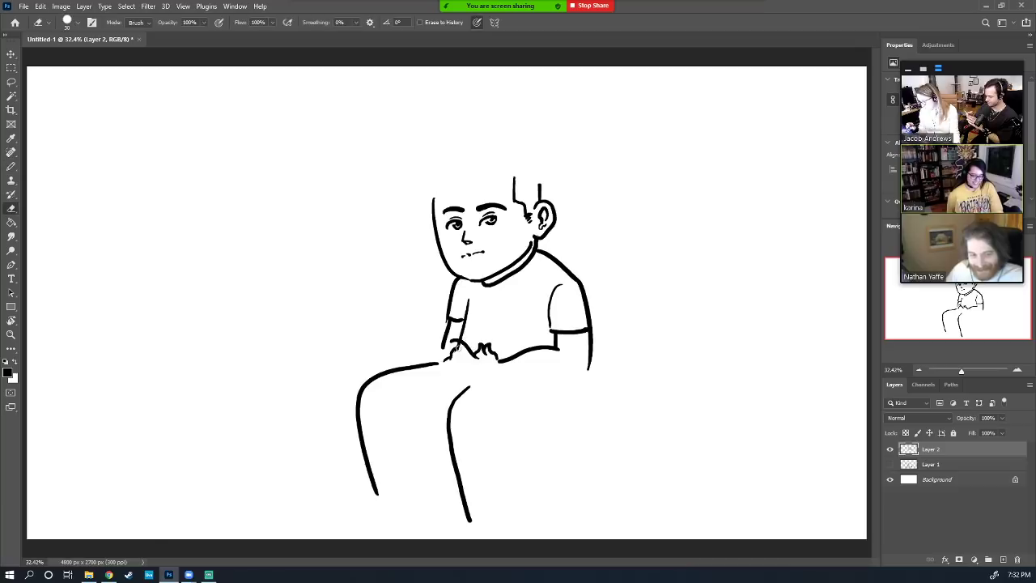
mouse_move(454, 350)
left_mouse_down()
mouse_move(442, 358)
mouse_move(475, 370)
left_mouse_up()
key("b")
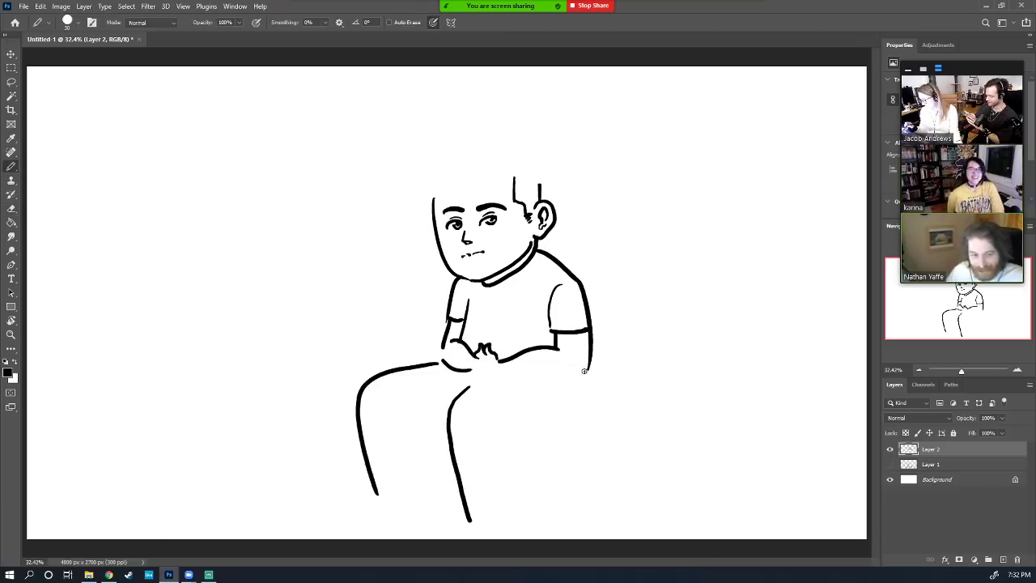
left_click_drag(584, 371, 505, 374)
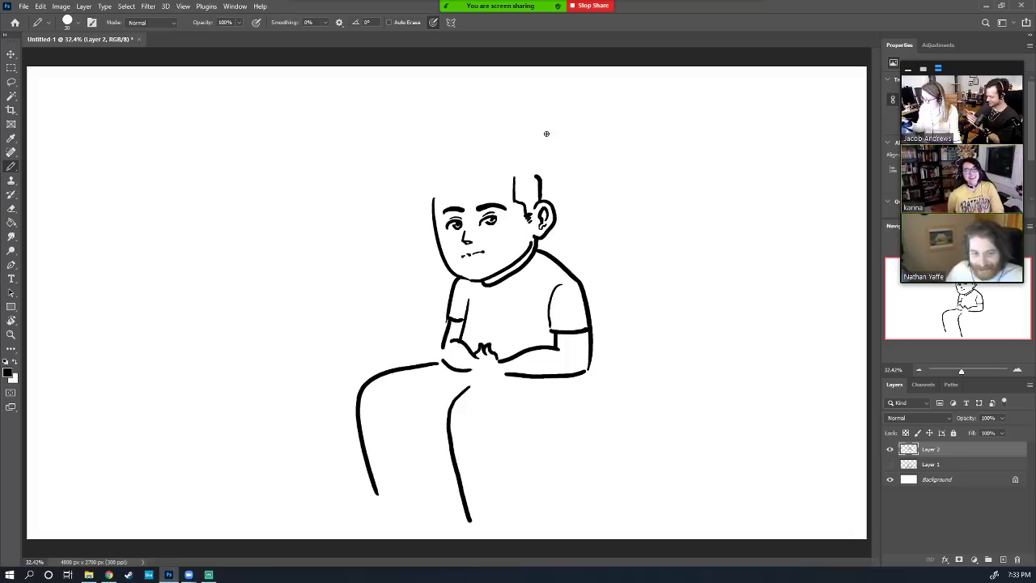
Draw the hairline arc over the top of the boy's head with the Pencil, erasing the stray tuft
mouse_move(539, 169)
left_mouse_down()
mouse_move(504, 161)
mouse_move(435, 196)
mouse_move(458, 175)
left_mouse_up()
key("ctrl+z")
key("e")
mouse_move(529, 157)
left_mouse_down()
mouse_move(532, 177)
mouse_move(536, 163)
left_mouse_up()
key("b")
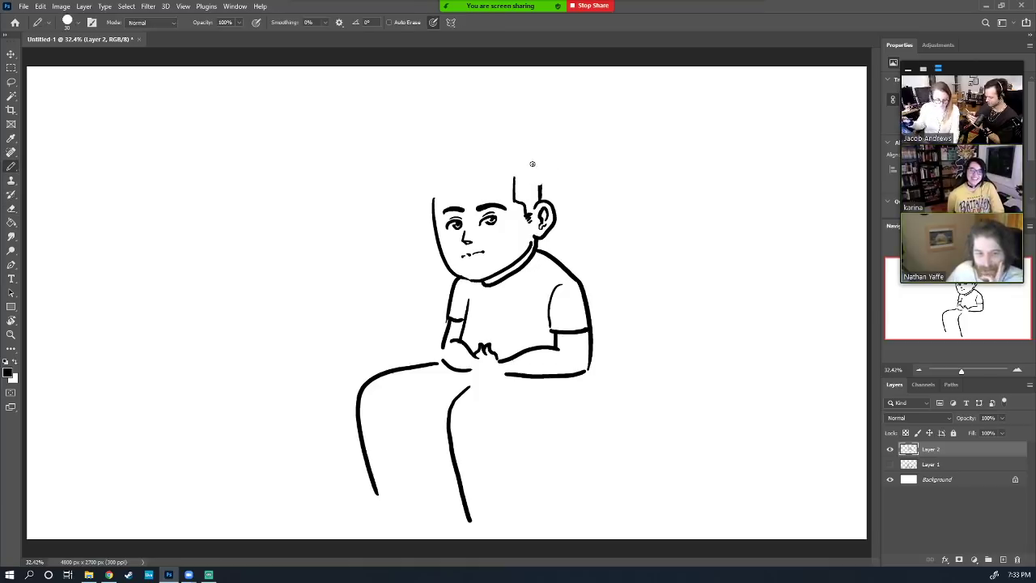
mouse_move(549, 184)
left_mouse_down()
mouse_move(536, 162)
mouse_move(480, 143)
mouse_move(433, 167)
mouse_move(426, 209)
mouse_move(551, 164)
left_mouse_up()
Fill the bowl haircut solid black and add black hair beside the right ear
key("g")
left_click(519, 181)
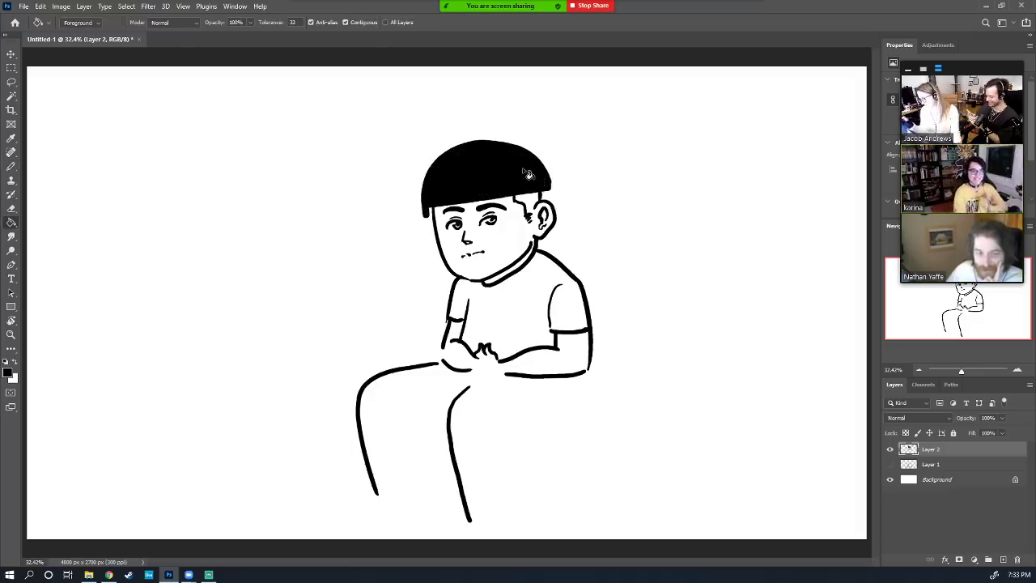
key("e")
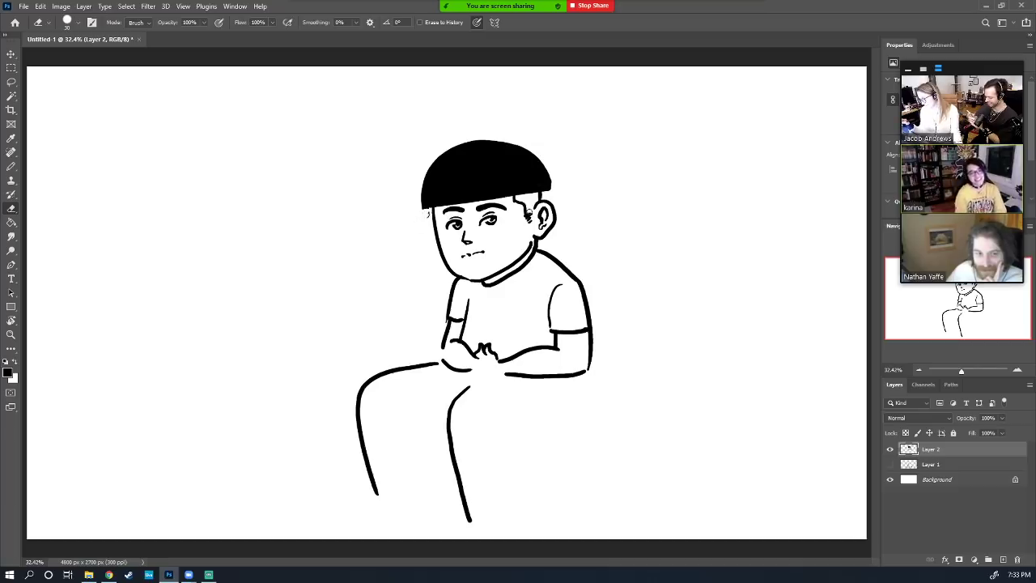
key("b")
left_click_drag(528, 203, 537, 212)
key("e")
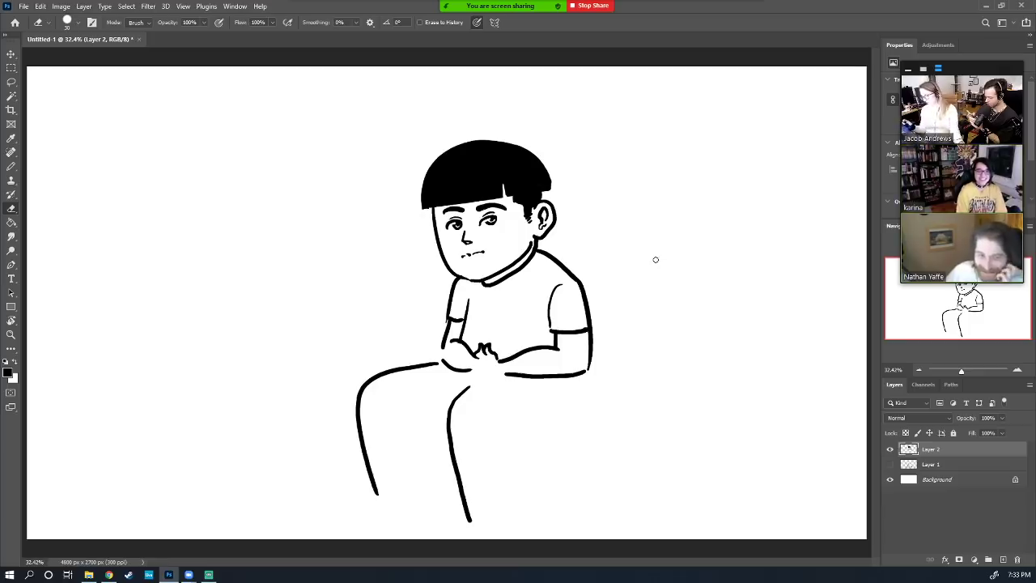
Retrace and thicken the collar line under the chin, then make the pencil tip smaller
key("b")
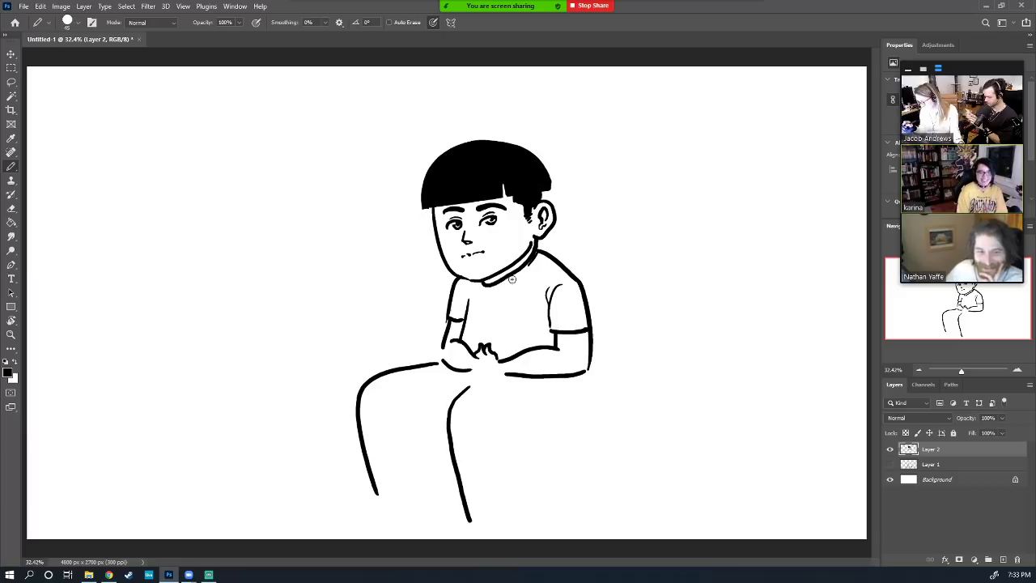
mouse_move(510, 278)
left_mouse_down()
mouse_move(493, 292)
mouse_move(478, 284)
left_mouse_up()
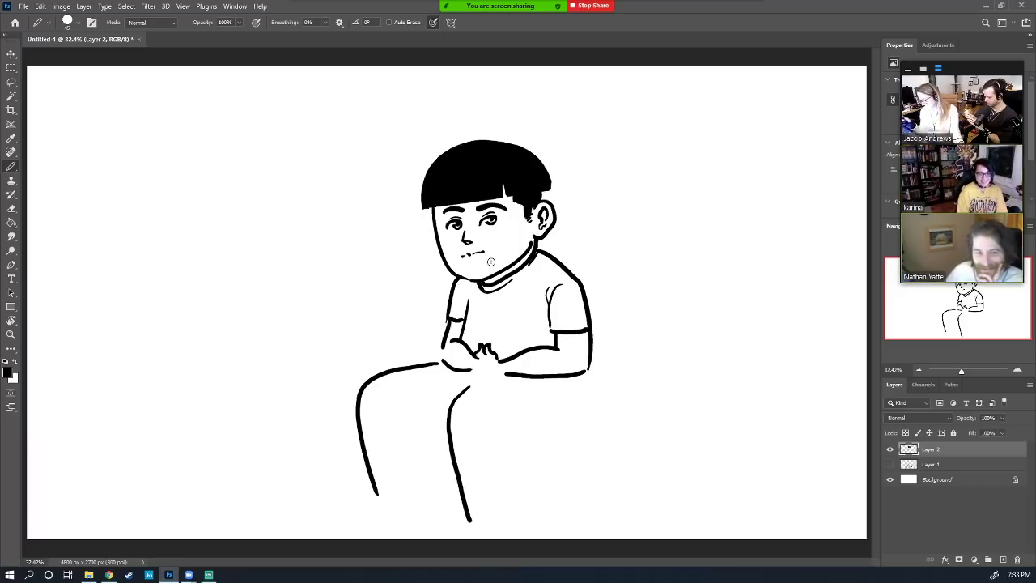
mouse_move(521, 258)
left_mouse_down()
mouse_move(484, 283)
mouse_move(502, 273)
left_mouse_up()
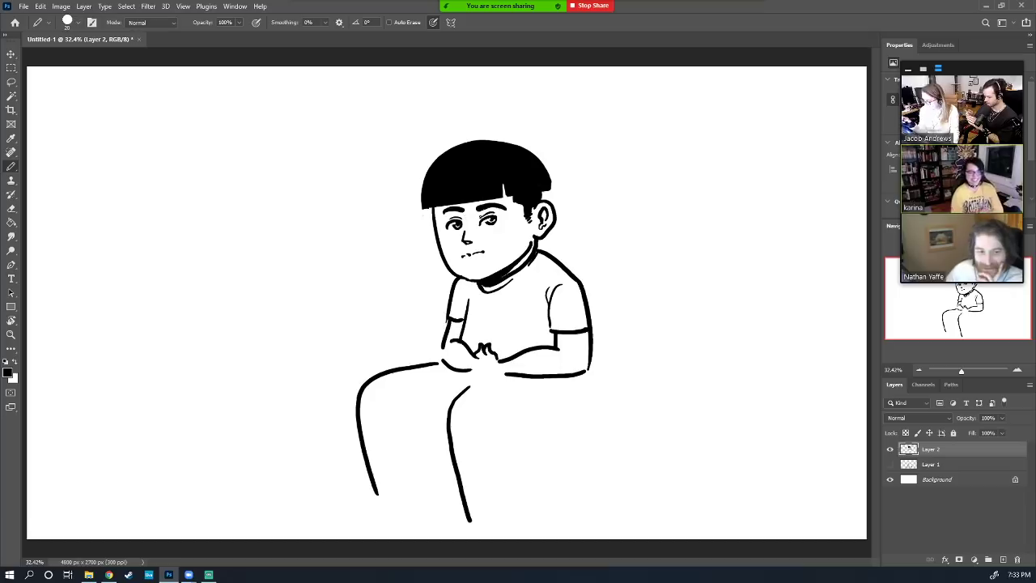
key("bracketleft")
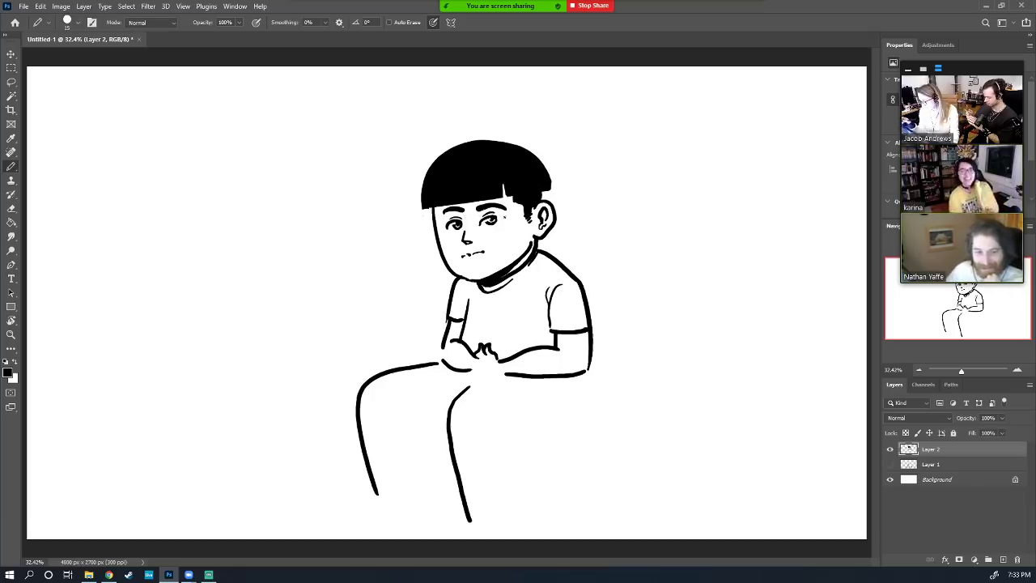
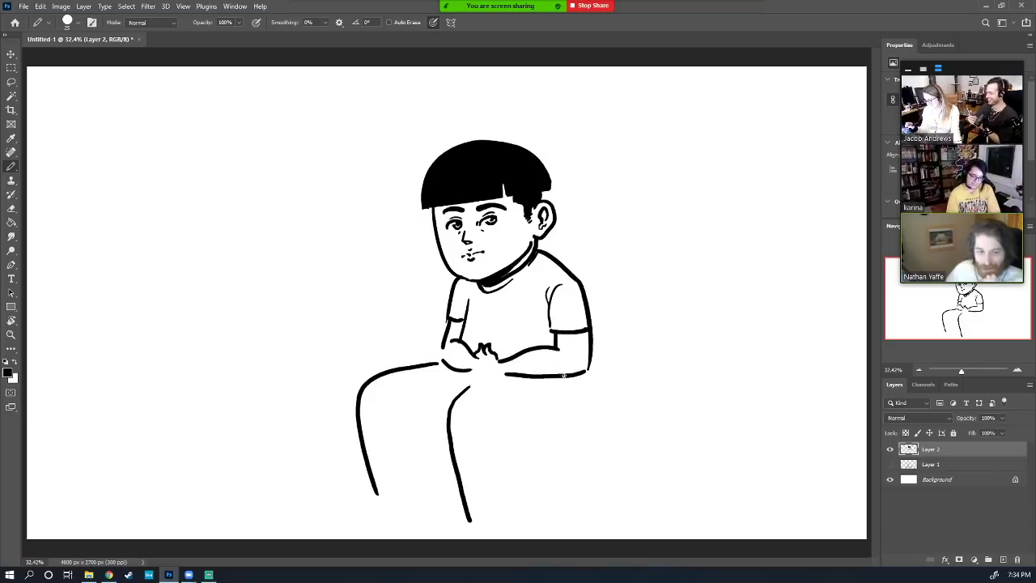
Draw the arm line and a hand on the left leg, then erase the old thigh outline with a larger eraser
mouse_move(564, 375)
left_mouse_down()
mouse_move(536, 417)
mouse_move(506, 426)
mouse_move(570, 407)
mouse_move(504, 443)
mouse_move(515, 452)
mouse_move(509, 536)
left_mouse_up()
key("ctrl+z")
key("ctrl+z")
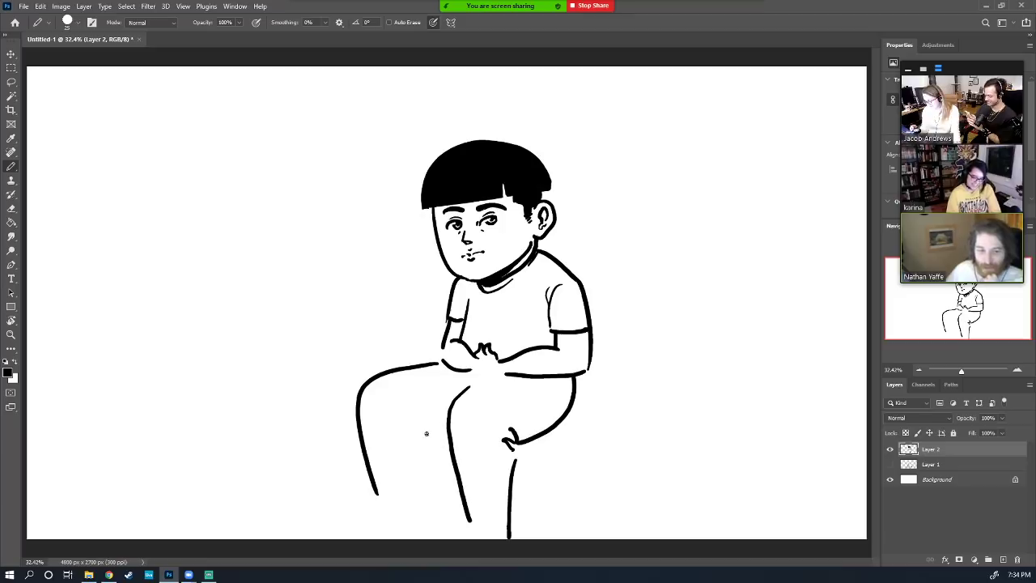
mouse_move(426, 434)
left_mouse_down()
mouse_move(444, 437)
mouse_move(435, 514)
left_mouse_up()
key("e")
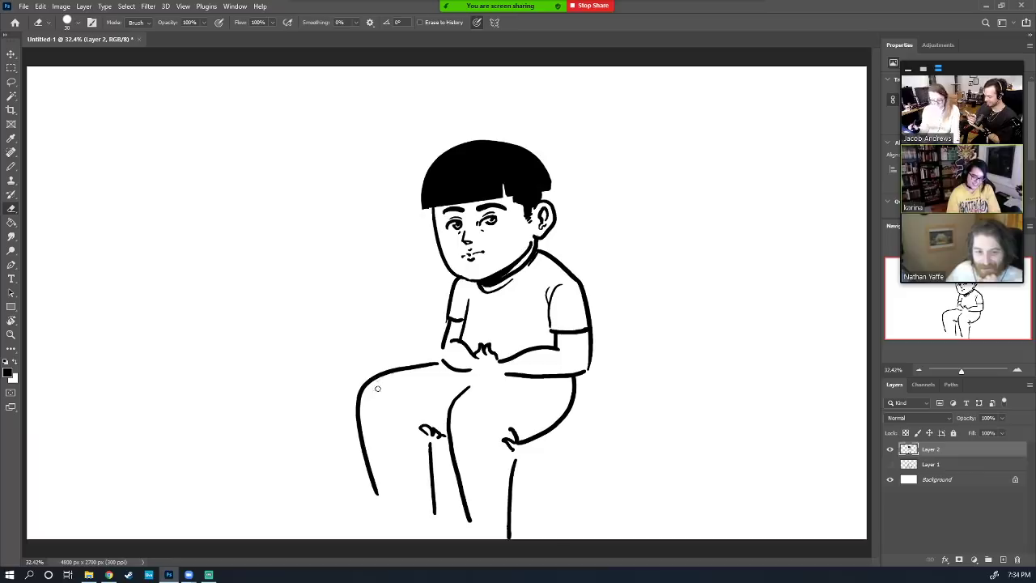
key("bracketright")
key("bracketright")
key("bracketright")
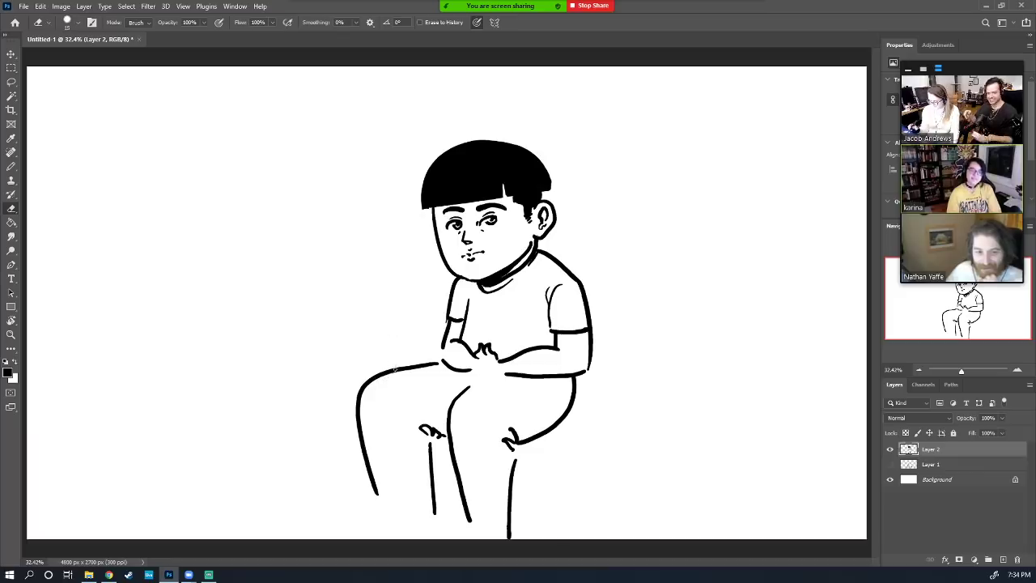
mouse_move(394, 363)
left_mouse_down()
mouse_move(358, 419)
mouse_move(377, 506)
mouse_move(400, 366)
mouse_move(381, 469)
mouse_move(396, 520)
left_mouse_up()
Draw the stool's right leg beneath the seat, redoing the first curve
key("b")
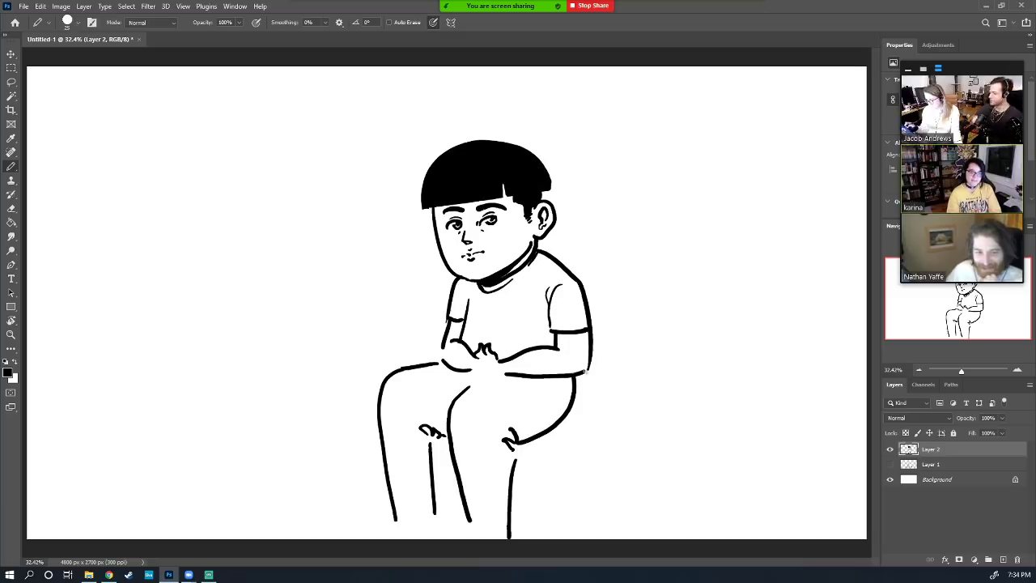
mouse_move(570, 408)
left_mouse_down()
mouse_move(588, 424)
mouse_move(537, 450)
mouse_move(578, 435)
mouse_move(526, 451)
mouse_move(573, 426)
mouse_move(594, 526)
left_mouse_up()
key("ctrl+z")
left_click_drag(576, 437, 599, 528)
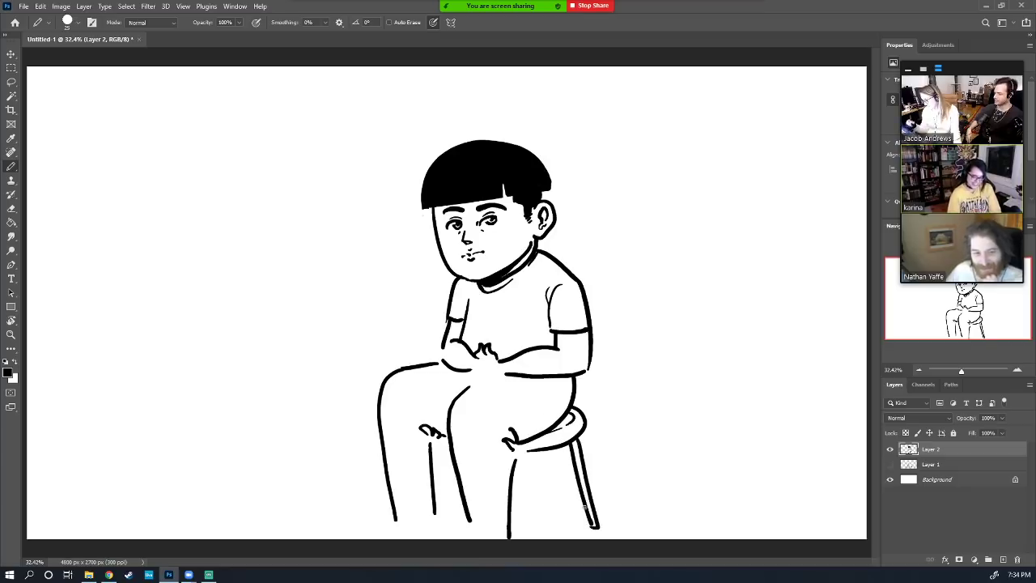
Shift the whole drawing up and to the right with Free Transform
key("ctrl+t")
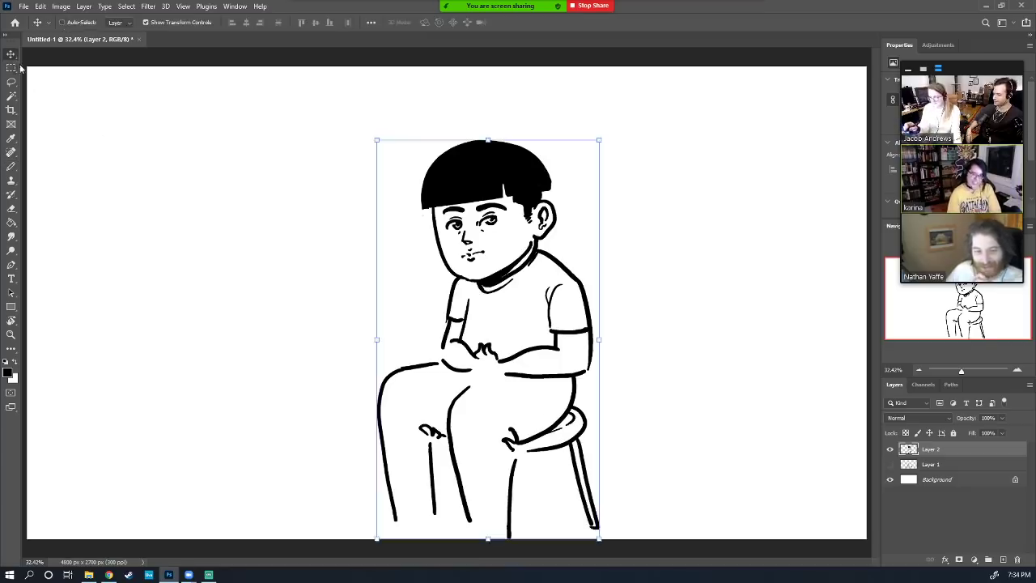
left_click_drag(559, 421, 565, 388)
key("Return")
Erase the old leg curves and redraw the bent leg down to the shoe
key("e")
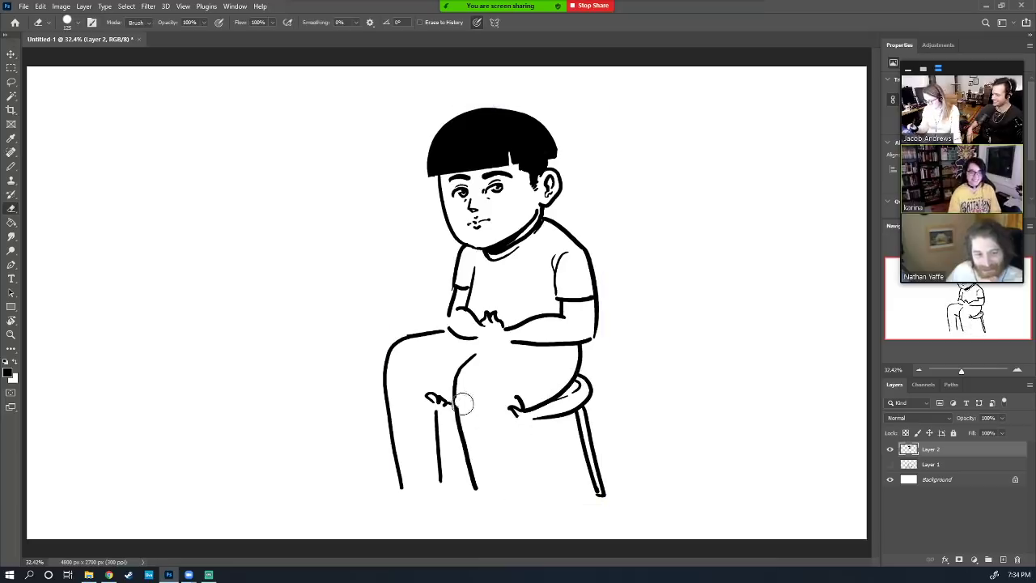
mouse_move(463, 405)
left_mouse_down()
mouse_move(477, 493)
mouse_move(430, 412)
left_mouse_up()
mouse_move(421, 330)
left_mouse_down()
mouse_move(395, 442)
mouse_move(409, 372)
mouse_move(427, 391)
mouse_move(445, 370)
mouse_move(458, 446)
left_mouse_up()
key("b")
mouse_move(469, 359)
left_mouse_down()
mouse_move(470, 435)
mouse_move(494, 444)
mouse_move(511, 427)
mouse_move(516, 382)
mouse_move(538, 403)
left_mouse_up()
mouse_move(508, 435)
left_mouse_down()
mouse_move(471, 442)
mouse_move(510, 453)
mouse_move(475, 447)
mouse_move(418, 492)
mouse_move(484, 487)
mouse_move(515, 447)
left_mouse_up()
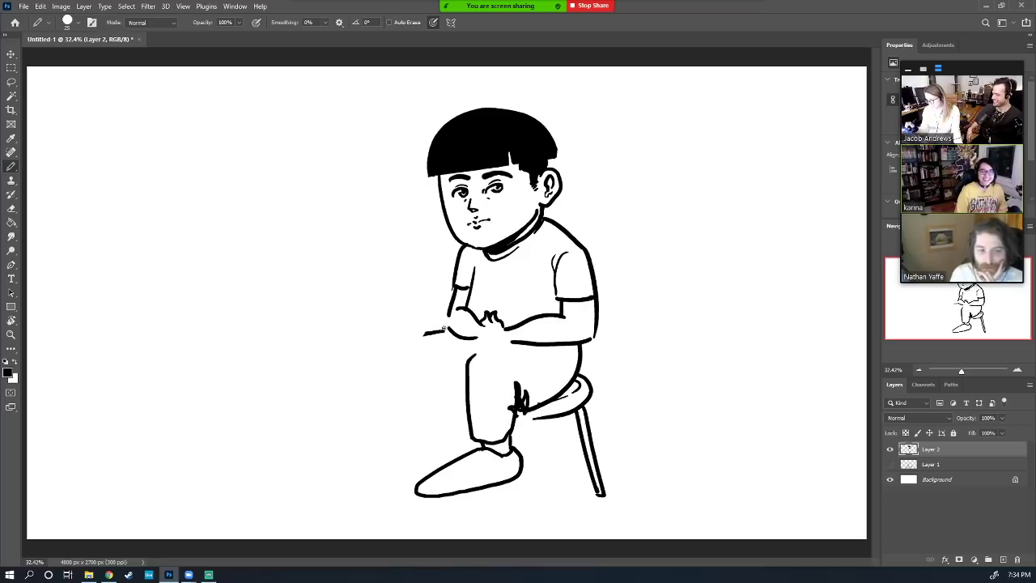
mouse_move(443, 328)
left_mouse_down()
mouse_move(423, 361)
mouse_move(434, 444)
mouse_move(466, 438)
left_mouse_up()
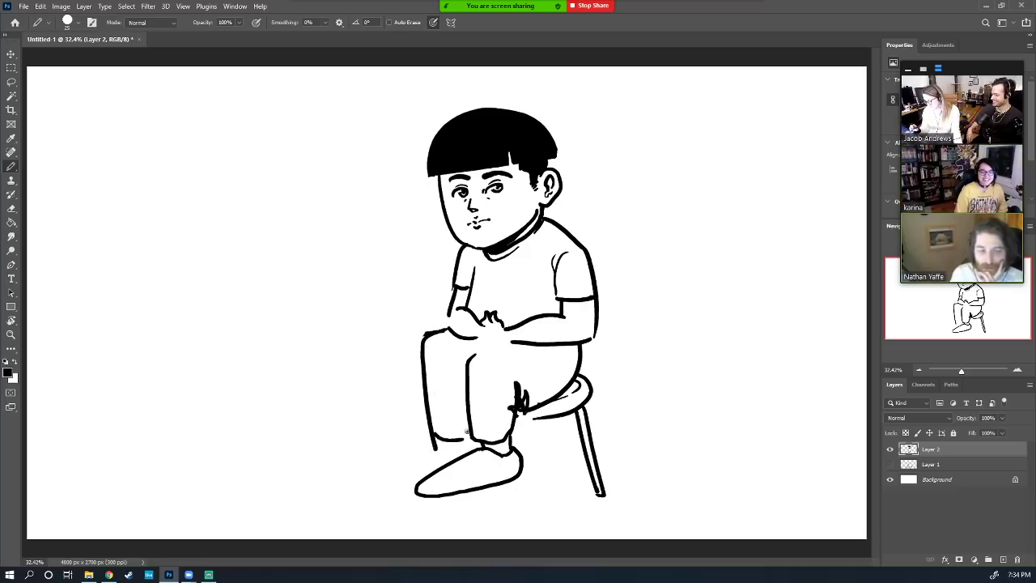
mouse_move(498, 344)
left_mouse_down()
mouse_move(483, 347)
mouse_move(496, 329)
mouse_move(491, 340)
mouse_move(521, 343)
left_mouse_up()
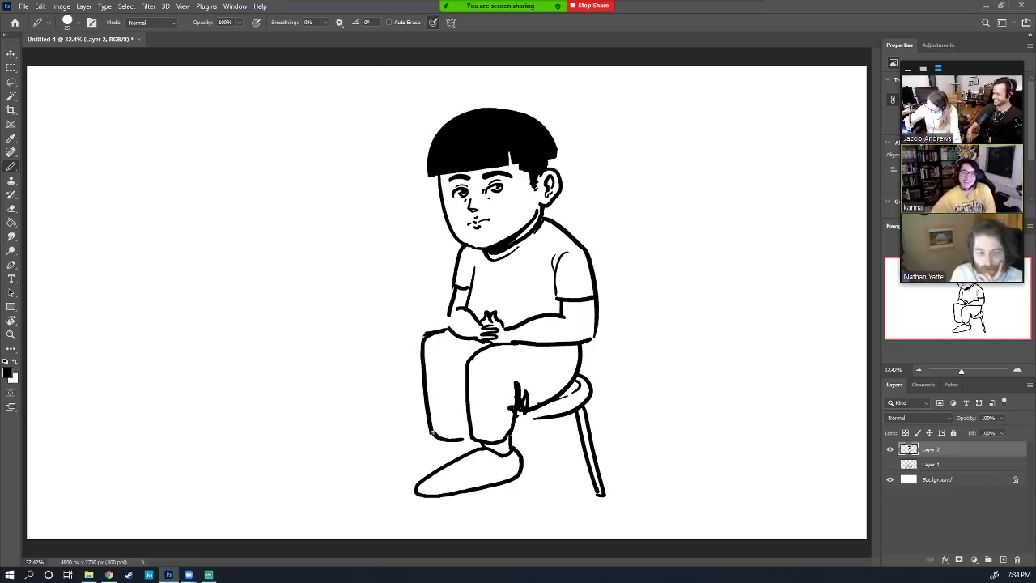
Add a shoe detail, a wavy pants hem and a shorter shoe toe outline
mouse_move(478, 458)
left_mouse_down()
mouse_move(489, 458)
mouse_move(475, 463)
mouse_move(471, 452)
mouse_move(443, 483)
left_mouse_up()
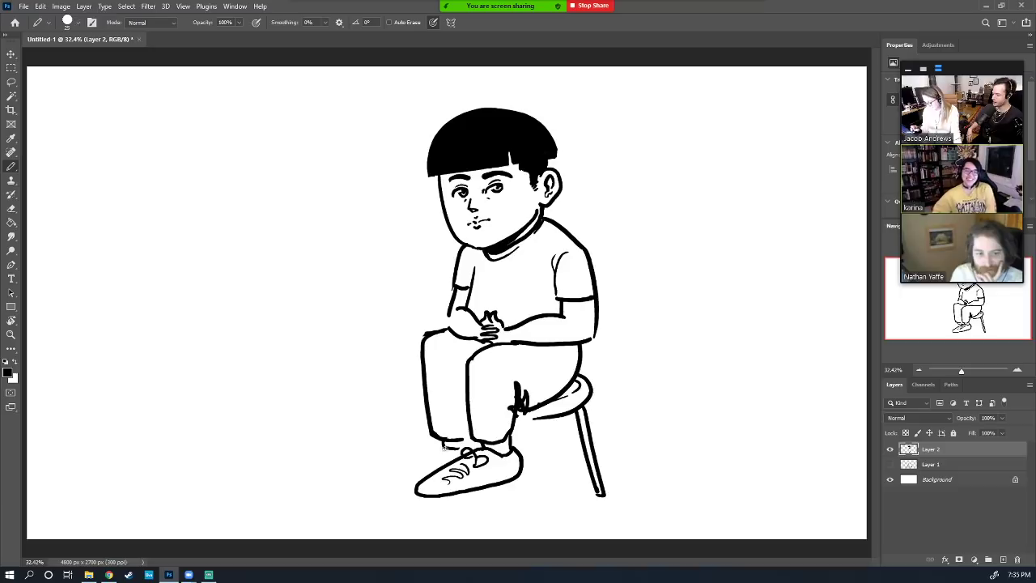
mouse_move(455, 446)
left_mouse_down()
mouse_move(434, 444)
mouse_move(413, 494)
left_mouse_up()
key("ctrl+z")
mouse_move(444, 443)
left_mouse_down()
mouse_move(394, 486)
mouse_move(416, 493)
left_mouse_up()
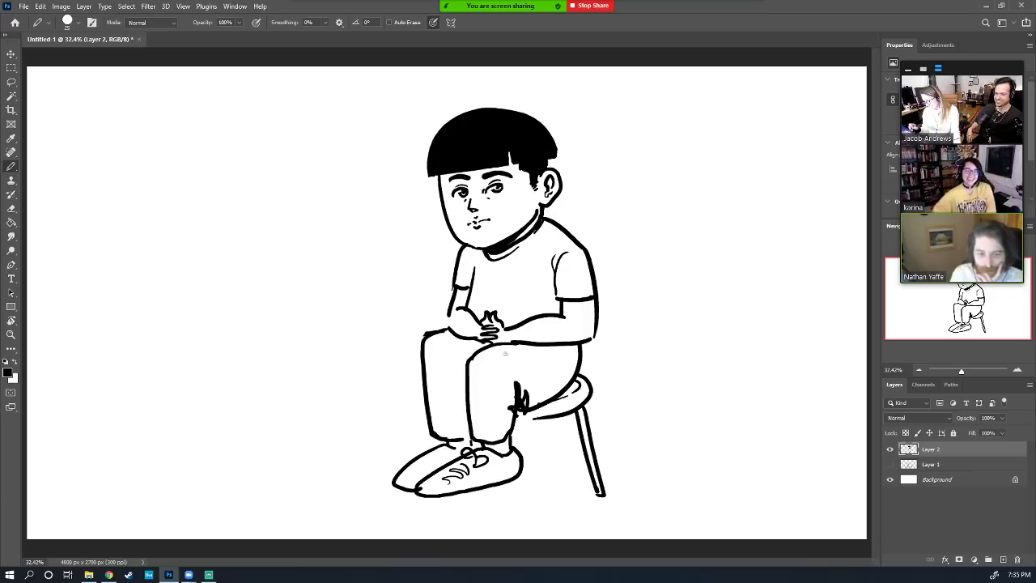
Draw fold arcs on the thigh and knee and laces on the front shoe
mouse_move(430, 351)
left_mouse_down()
mouse_move(461, 368)
mouse_move(500, 374)
left_mouse_up()
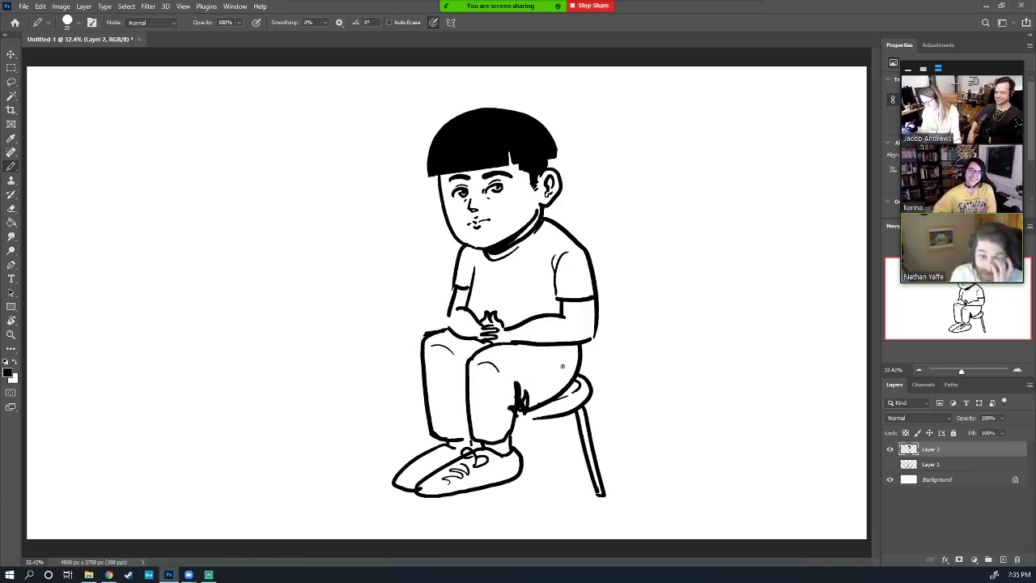
mouse_move(565, 365)
left_mouse_down()
mouse_move(512, 387)
mouse_move(505, 435)
left_mouse_up()
key("e")
key("b")
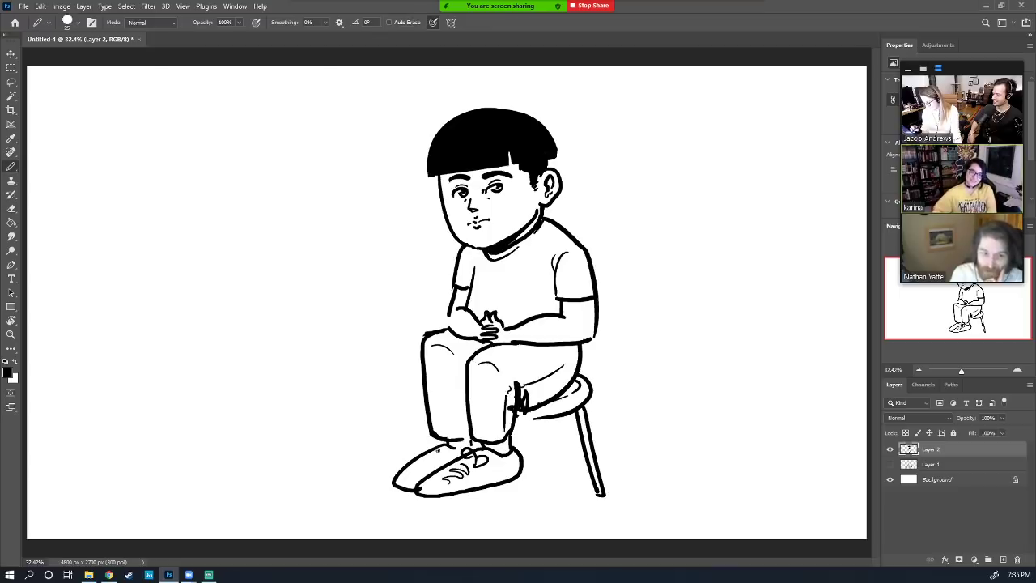
mouse_move(424, 444)
left_mouse_down()
mouse_move(455, 454)
mouse_move(440, 471)
left_mouse_up()
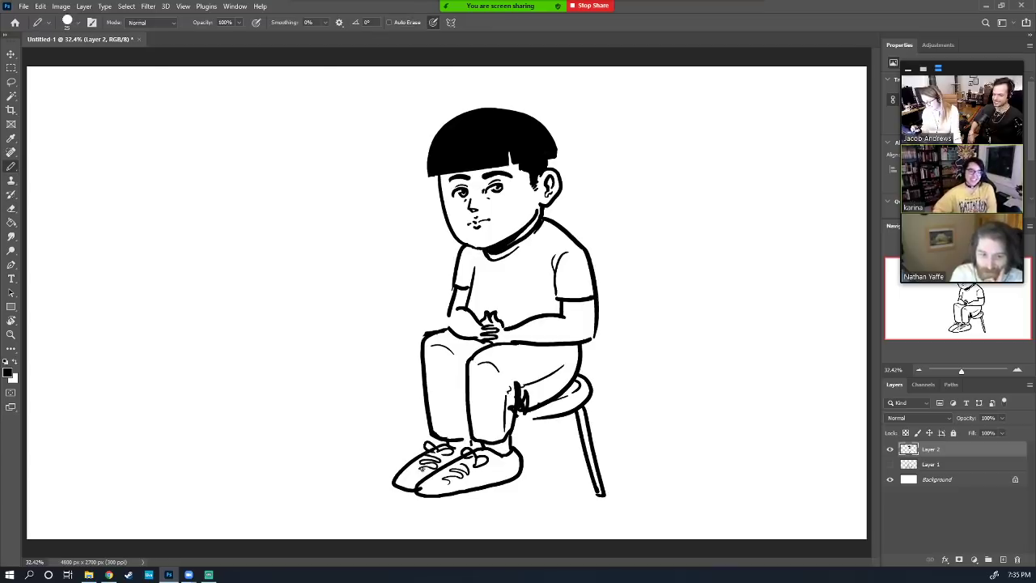
Trim the stool leg tip, add a new front stool leg and shade the seat underside
key("e")
mouse_move(584, 468)
left_mouse_down()
mouse_move(609, 483)
mouse_move(592, 462)
left_mouse_up()
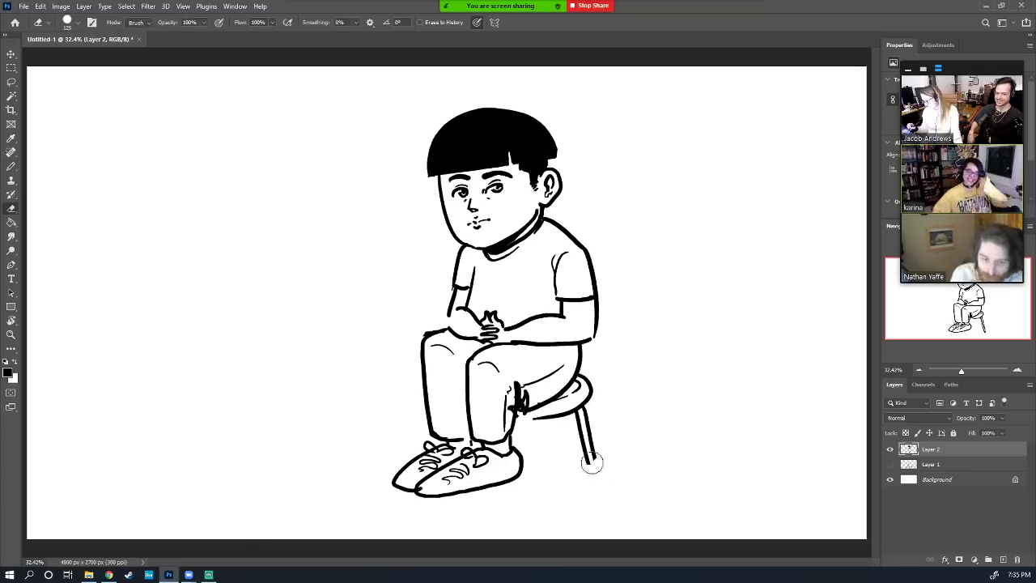
key("b")
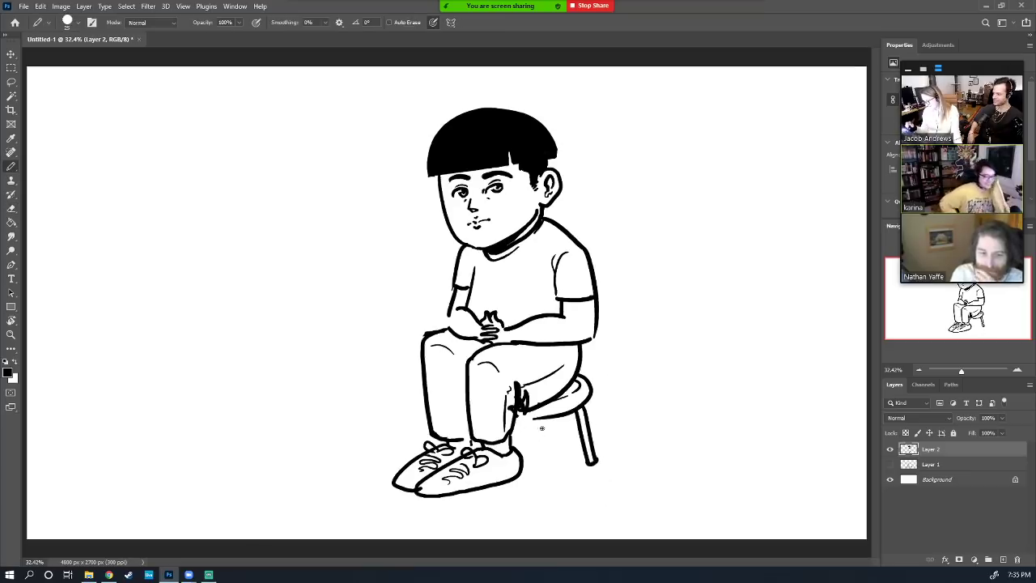
mouse_move(533, 420)
left_mouse_down()
mouse_move(544, 450)
mouse_move(544, 418)
mouse_move(544, 436)
left_mouse_up()
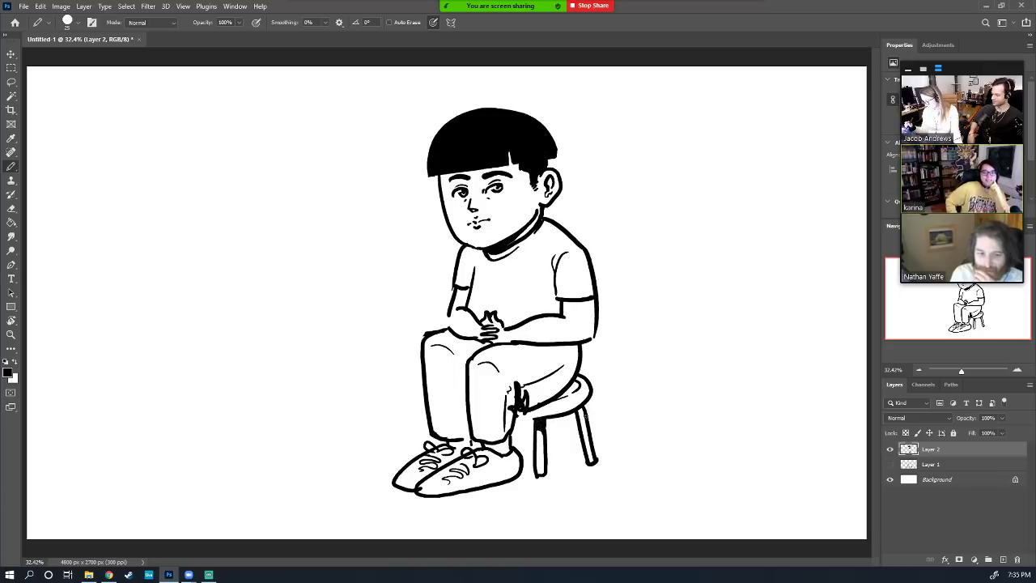
mouse_move(518, 421)
left_mouse_down()
mouse_move(546, 415)
mouse_move(546, 426)
mouse_move(522, 410)
left_mouse_up()
key("e")
key("b")
key("e")
key("b")
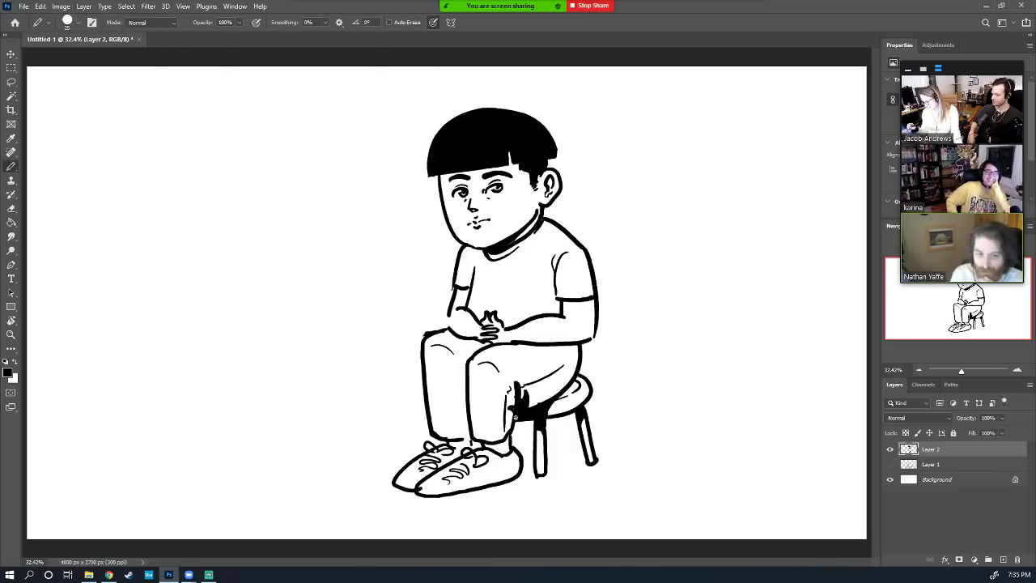
Reposition the drawing, add sleeve and chest creases, then move it up and right
left_click(11, 53)
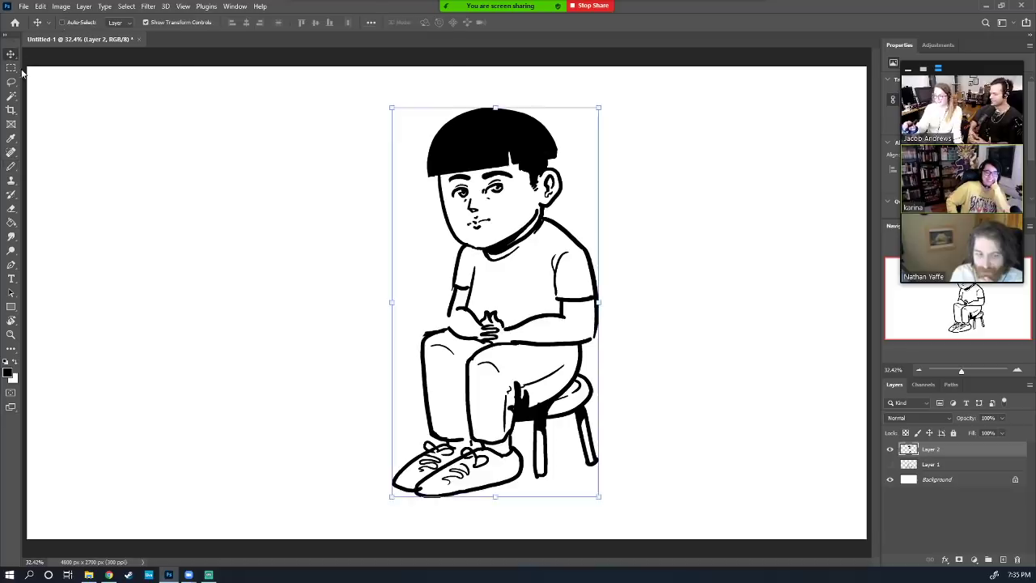
mouse_move(564, 310)
left_mouse_down()
mouse_move(564, 321)
mouse_move(448, 323)
left_mouse_up()
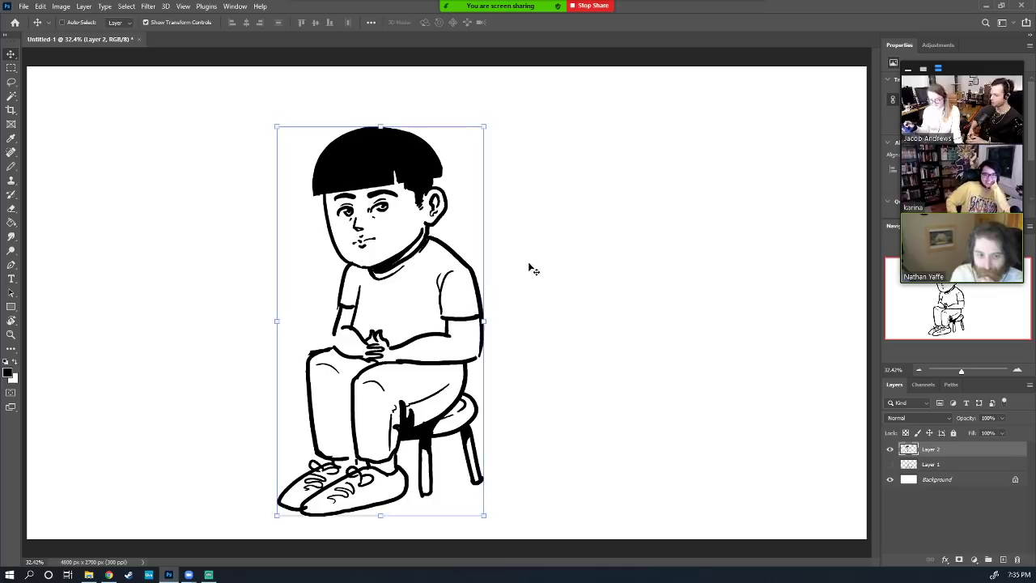
key("b")
left_click_drag(461, 280, 464, 304)
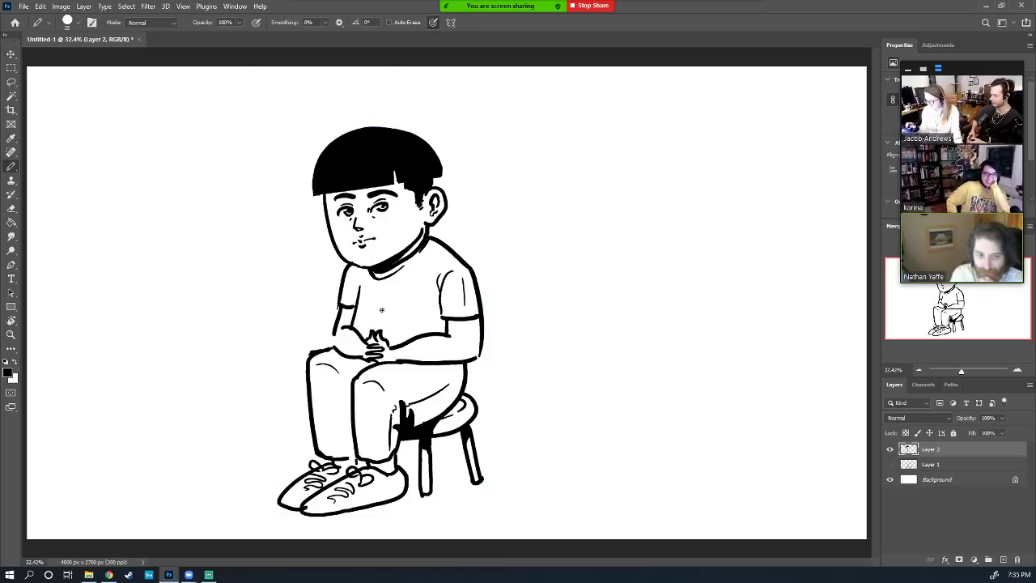
left_click_drag(368, 307, 407, 313)
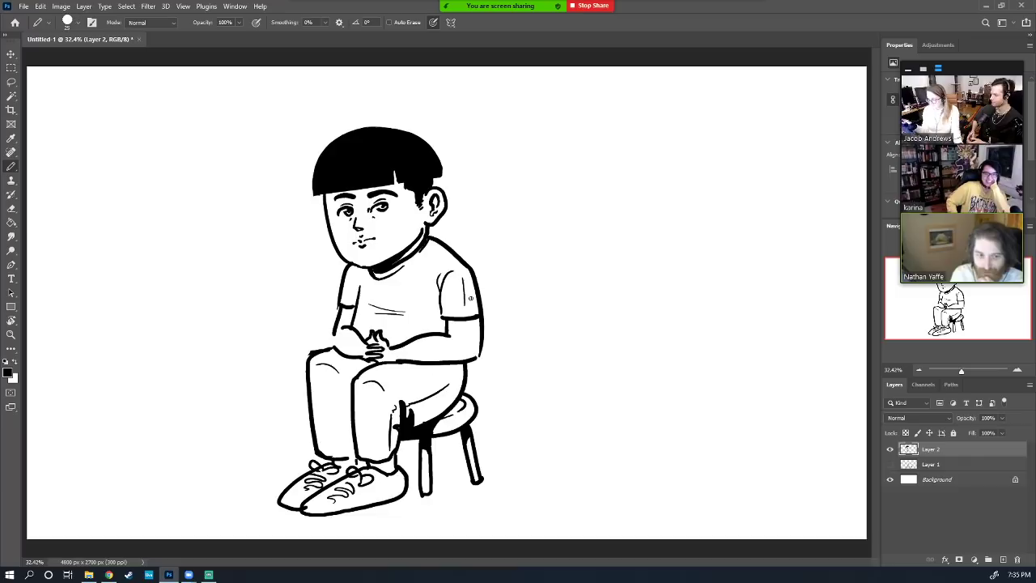
left_click(10, 53)
mouse_move(387, 356)
left_mouse_down()
mouse_move(420, 356)
mouse_move(453, 308)
left_mouse_up()
Set the type tool's font to Times New Roman
key("t")
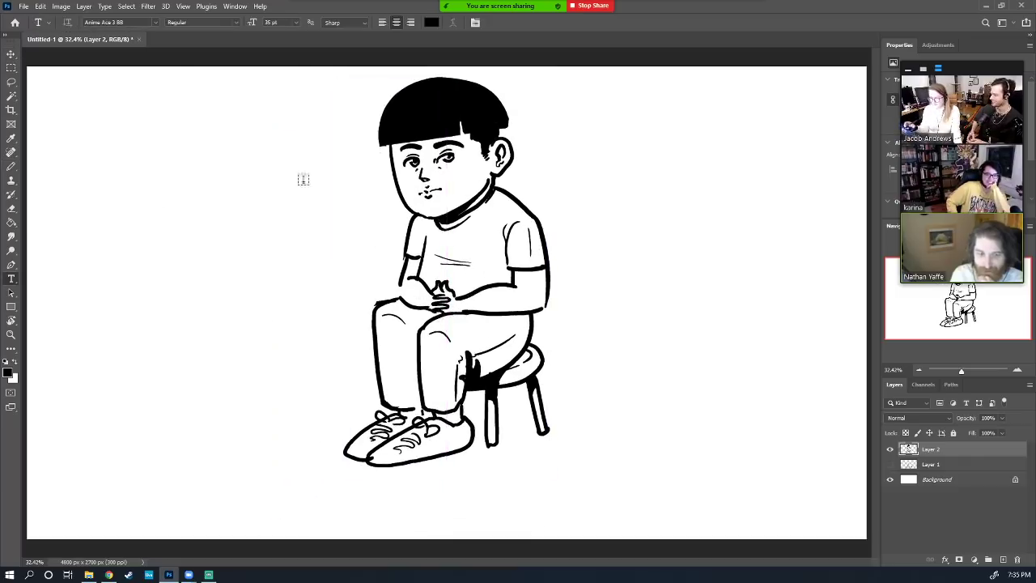
left_click(157, 23)
key("Down")
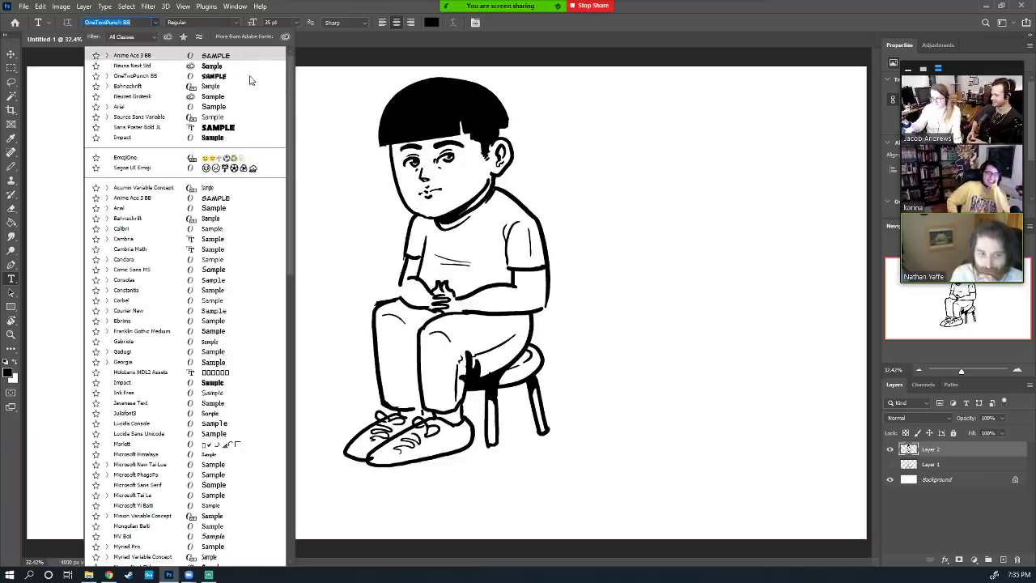
scroll(294, 193, "down", 5)
scroll(296, 208, "down", 5)
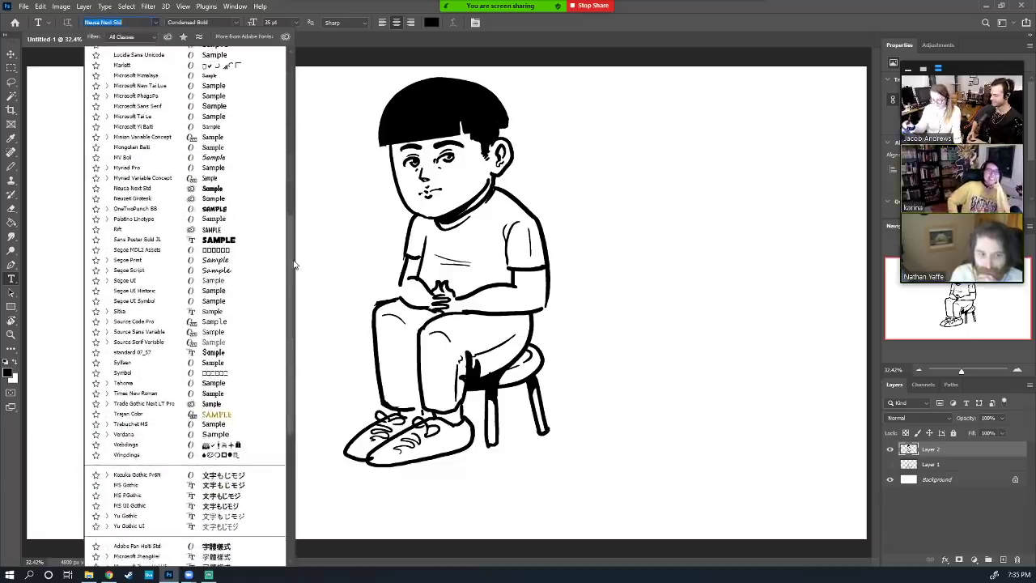
left_click(219, 397)
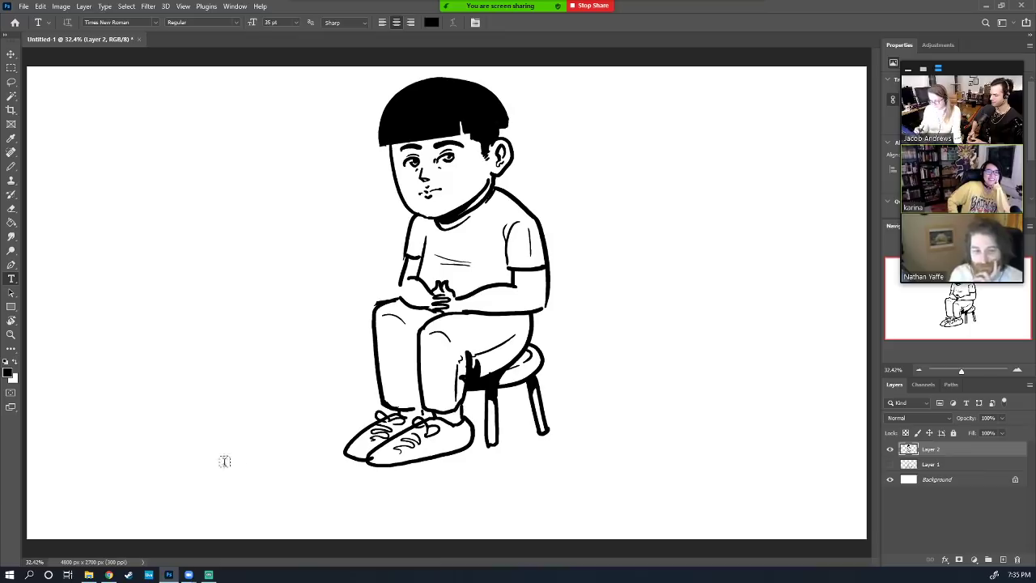
Type the boy's name caption in a box below the drawing, nudge it lower, then select Layer 2
left_click_drag(226, 467, 694, 510)
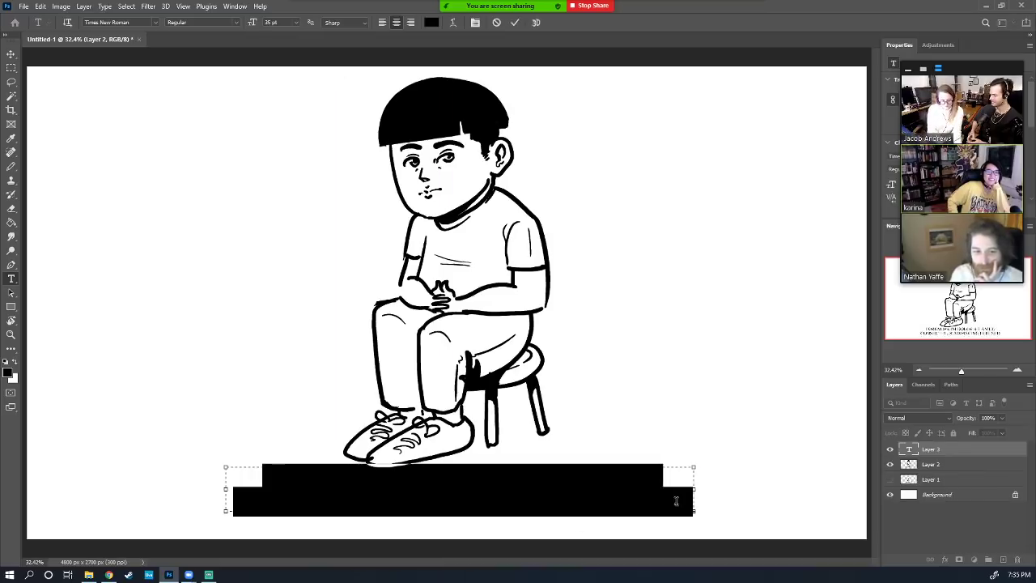
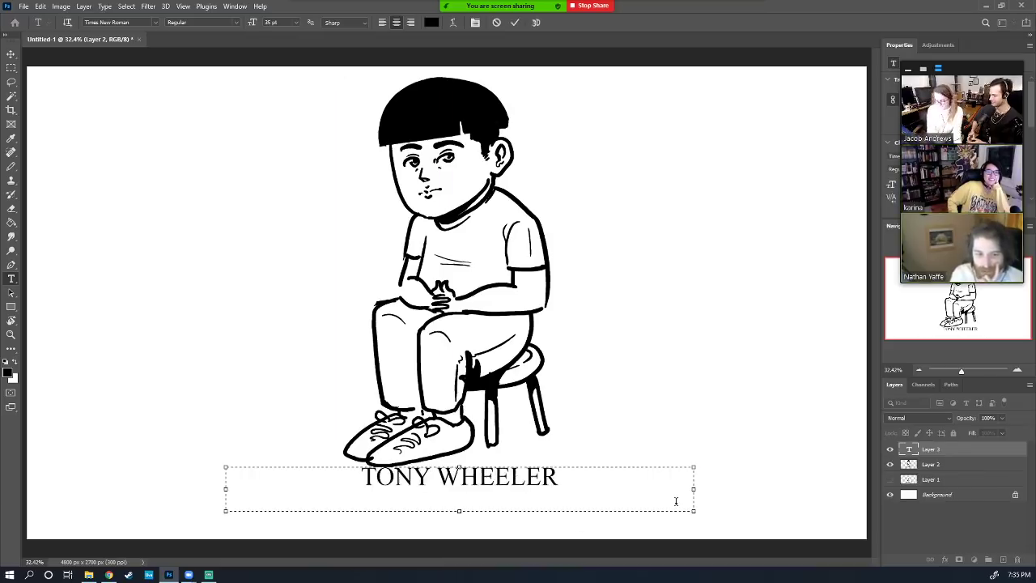
left_click(11, 54)
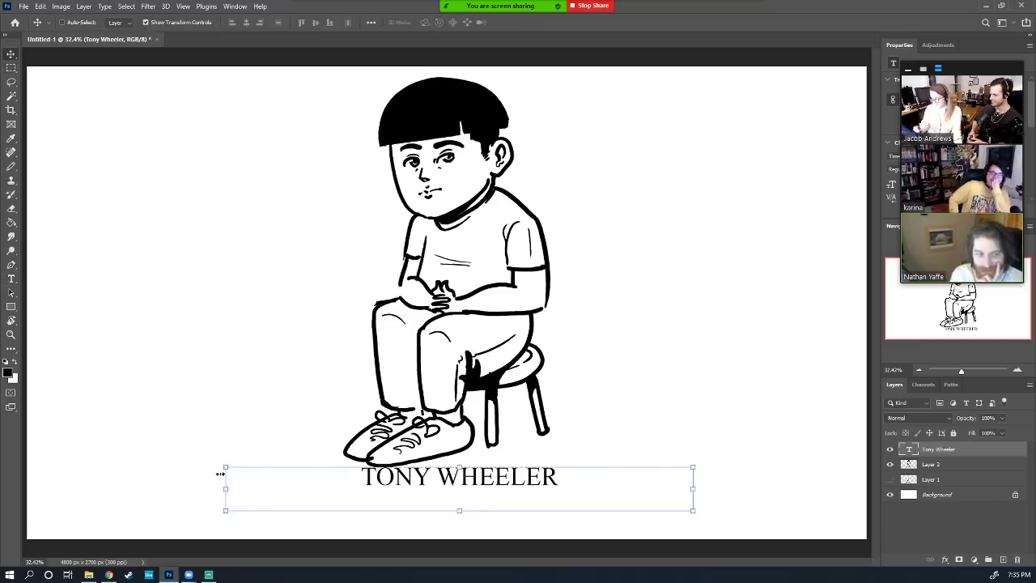
left_click_drag(553, 484, 553, 499)
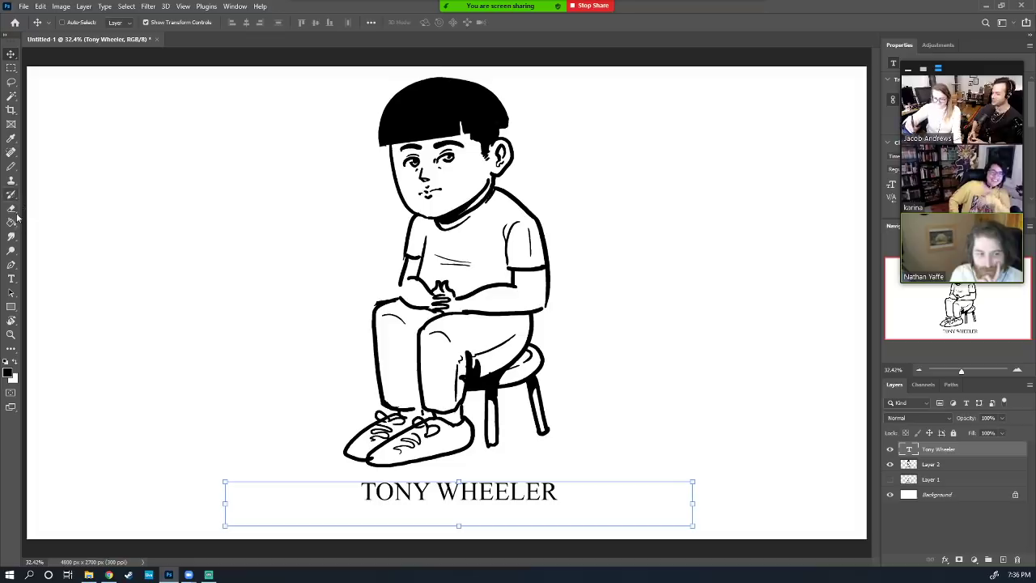
key("z")
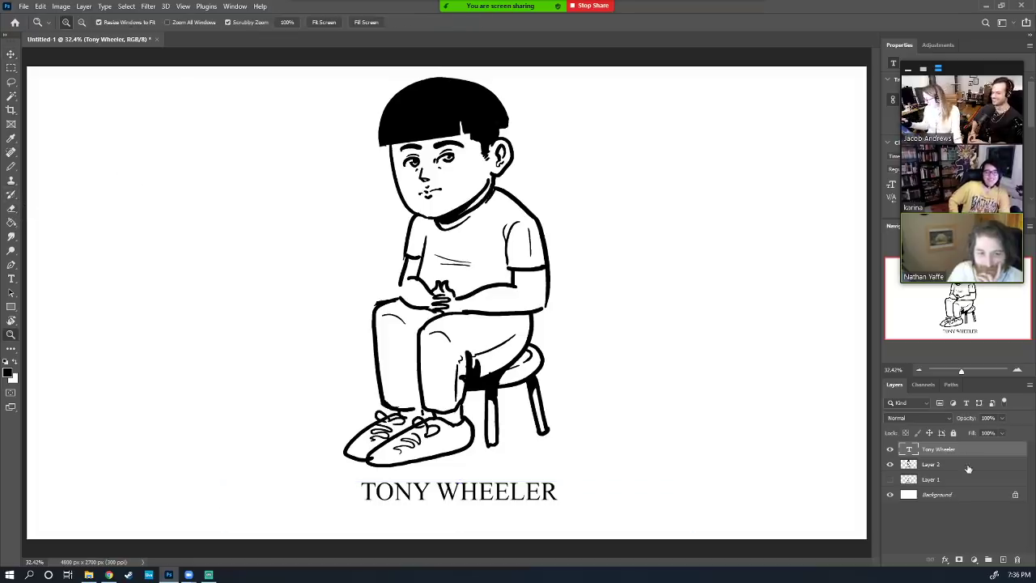
left_click(969, 468)
Extend the arm outline and fill the right sleeve band solid black
key("b")
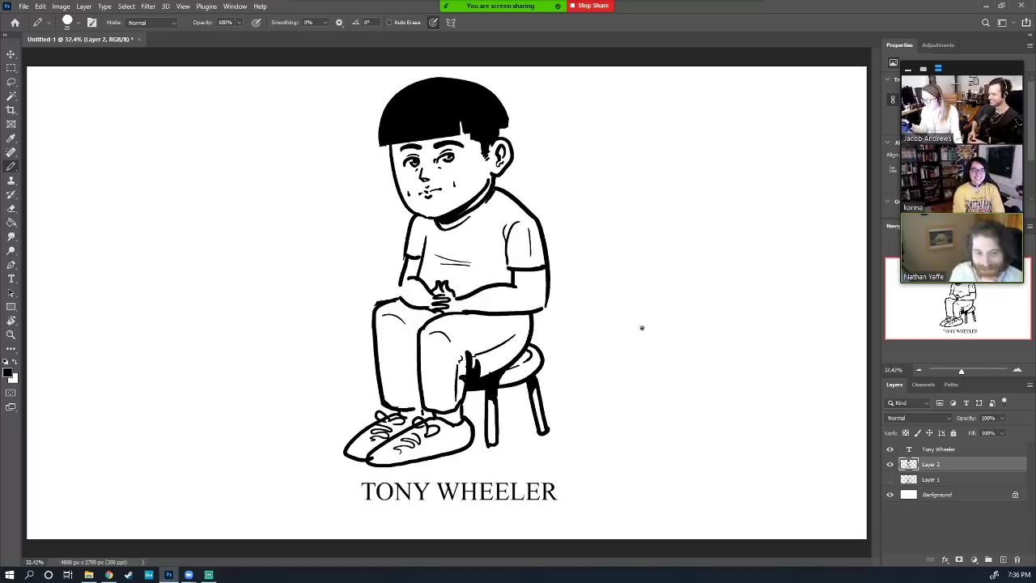
left_click_drag(400, 282, 397, 298)
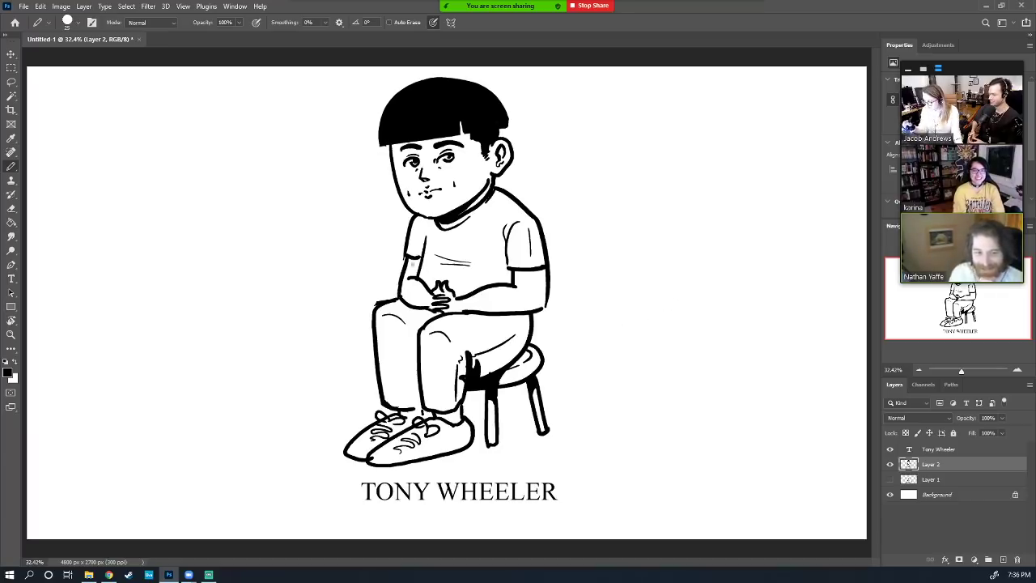
key("e")
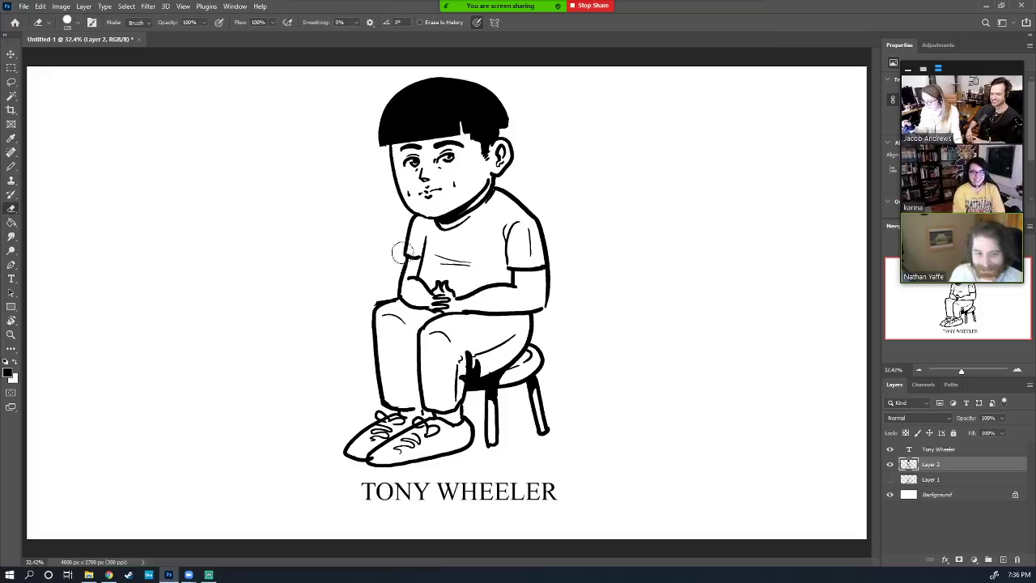
key("b")
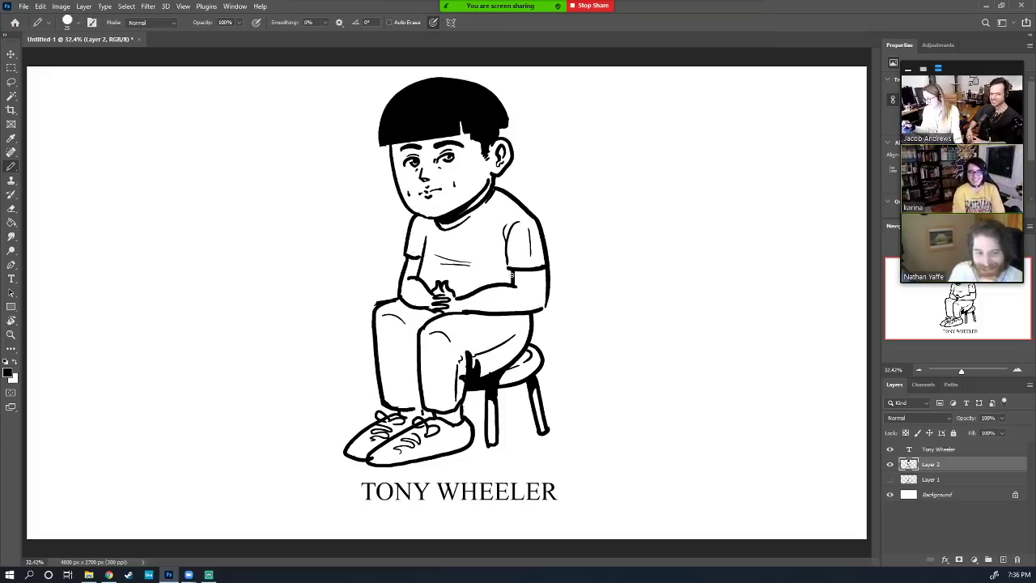
left_click_drag(512, 276, 550, 285)
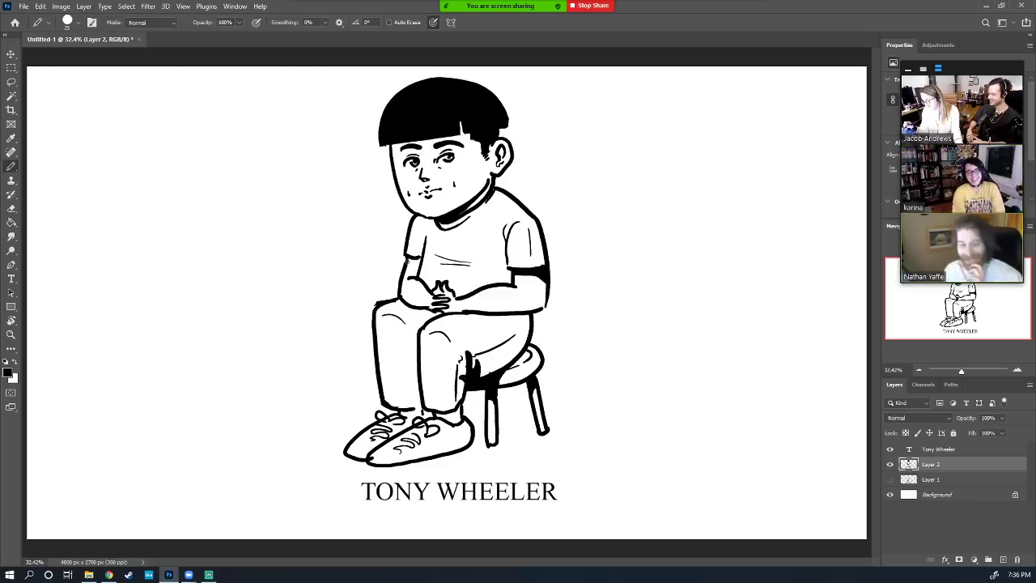
Close off the area under the thigh and flood-fill it black
key("g")
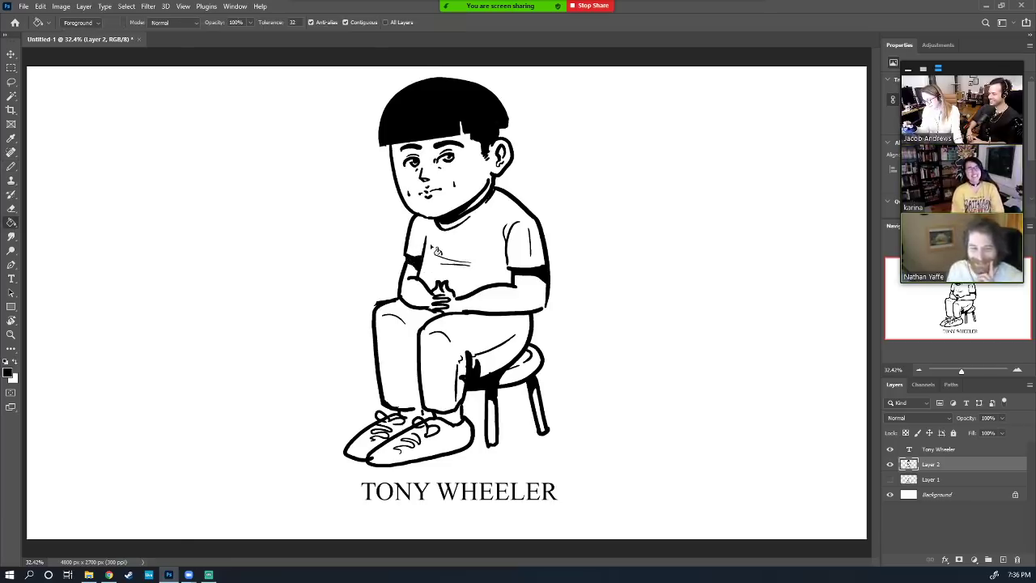
key("b")
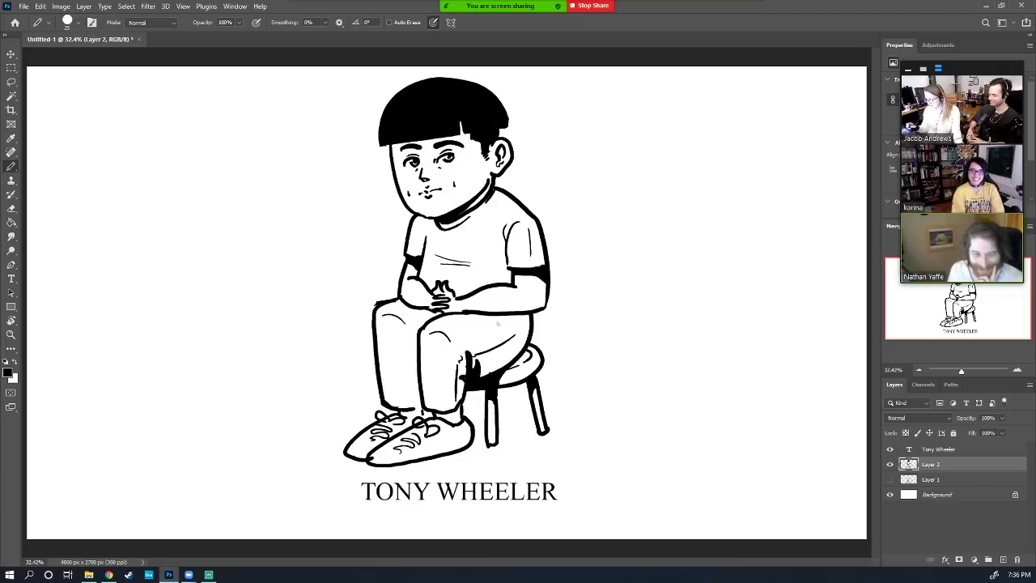
mouse_move(476, 314)
left_mouse_down()
mouse_move(512, 343)
mouse_move(526, 313)
left_mouse_up()
key("g")
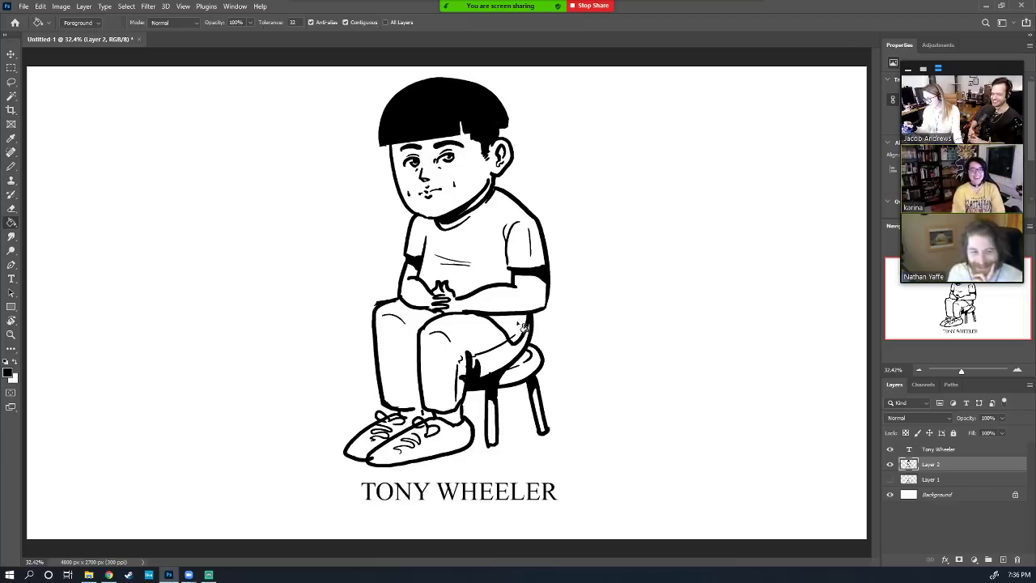
left_click(508, 330)
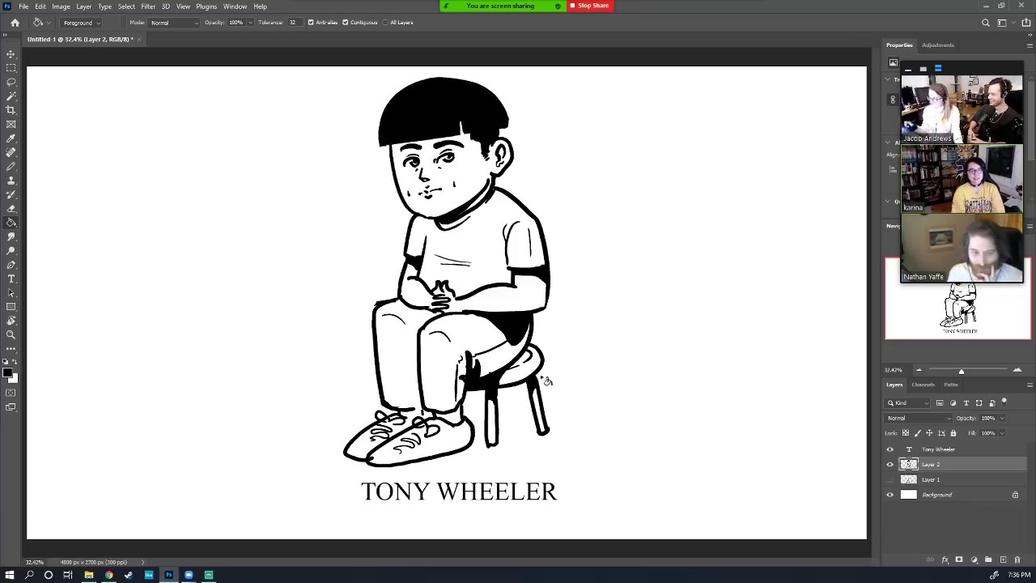
Outline the shadow beneath the stool seat and clean the stool legs back to white
key("b")
mouse_move(497, 411)
left_mouse_down()
mouse_move(546, 430)
mouse_move(506, 449)
mouse_move(477, 446)
mouse_move(486, 409)
mouse_move(463, 412)
mouse_move(482, 431)
mouse_move(475, 463)
mouse_move(481, 441)
mouse_move(532, 421)
mouse_move(524, 395)
mouse_move(525, 418)
mouse_move(474, 398)
mouse_move(488, 443)
mouse_move(502, 359)
mouse_move(491, 439)
mouse_move(493, 407)
mouse_move(493, 437)
left_mouse_up()
key("e")
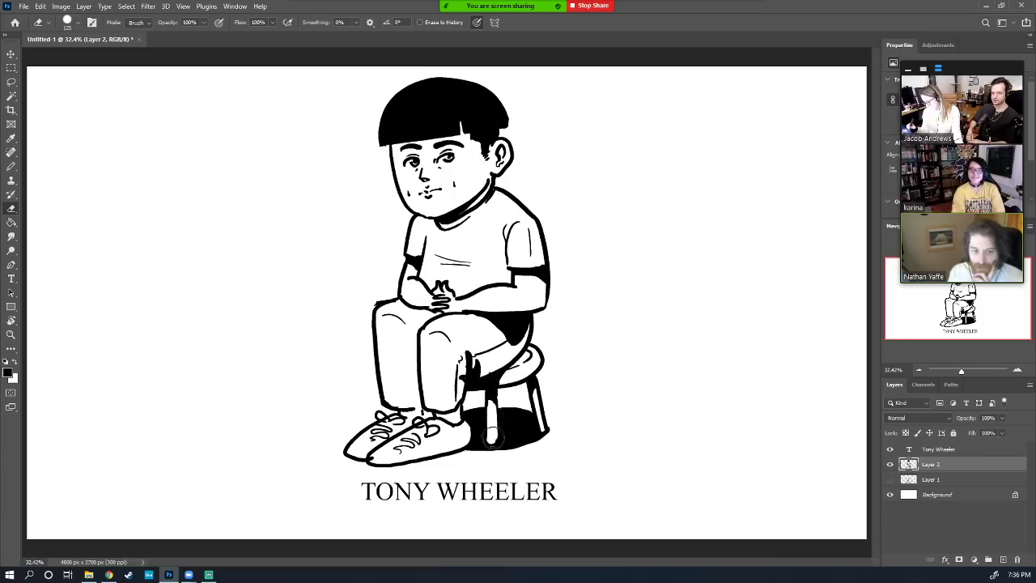
mouse_move(542, 410)
left_mouse_down()
mouse_move(542, 427)
mouse_move(538, 397)
mouse_move(543, 425)
left_mouse_up()
key("b")
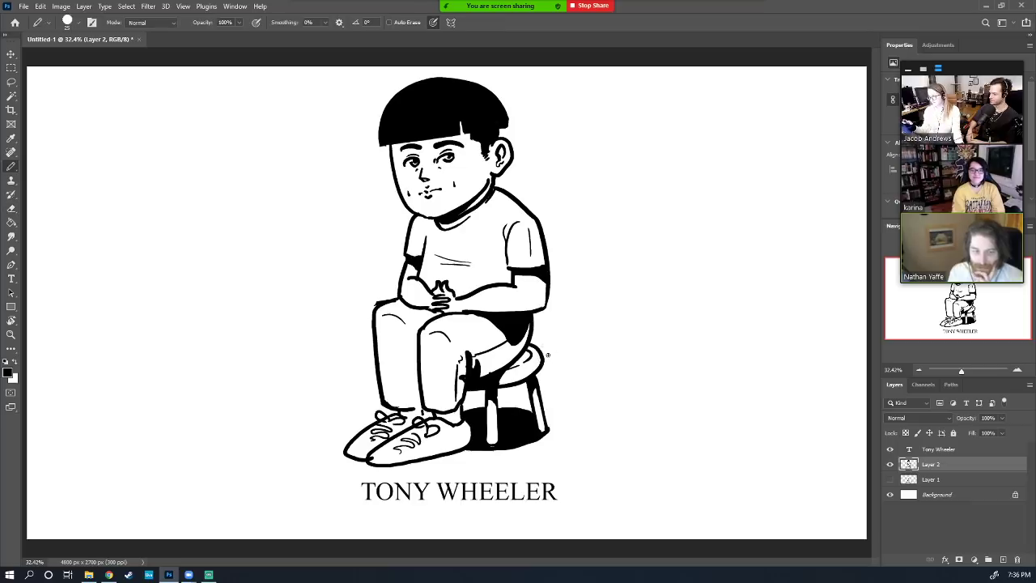
With the eraser at size 35, tidy the hair edges and redraw the face side and temple marks
key("e")
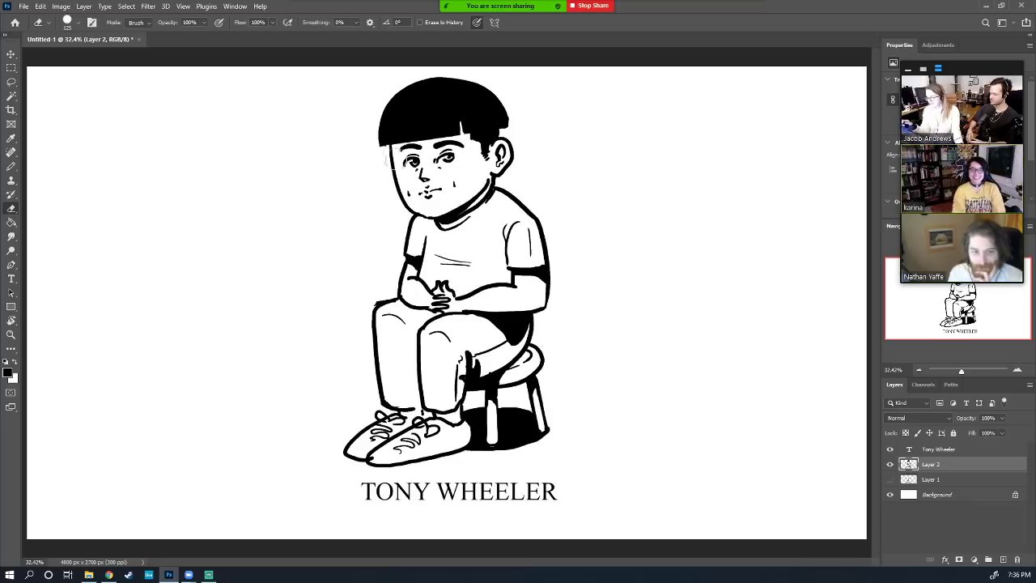
key("bracketleft")
key("bracketleft")
key("bracketleft")
key("bracketleft")
key("bracketleft")
key("bracketleft")
key("bracketleft")
key("bracketleft")
key("bracketleft")
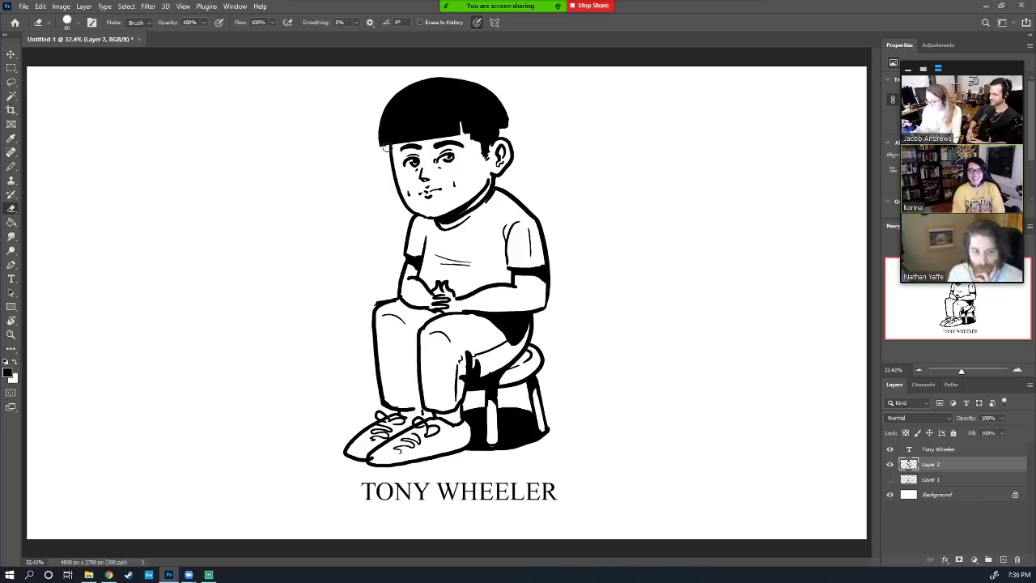
left_click_drag(377, 148, 384, 147)
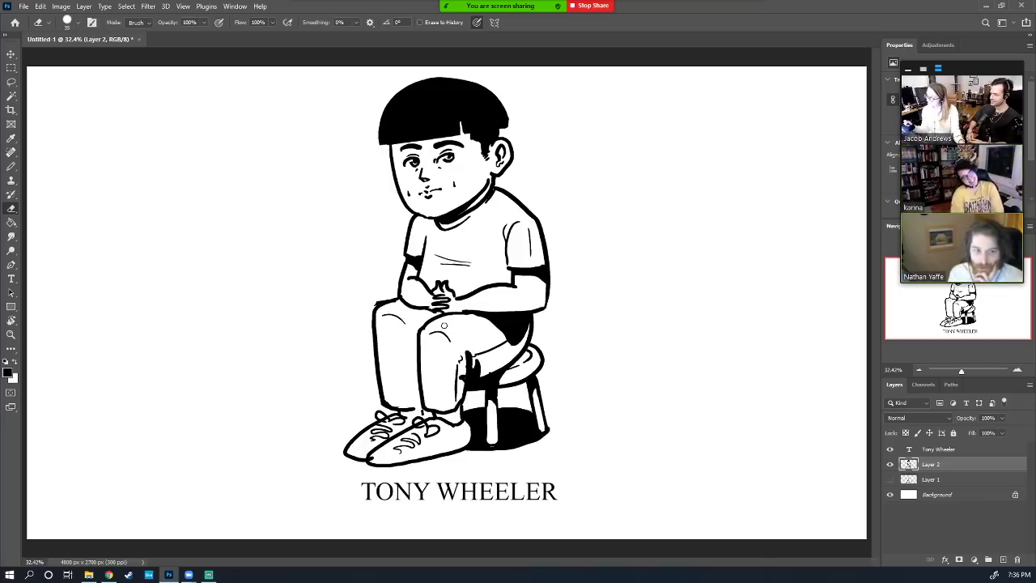
key("b")
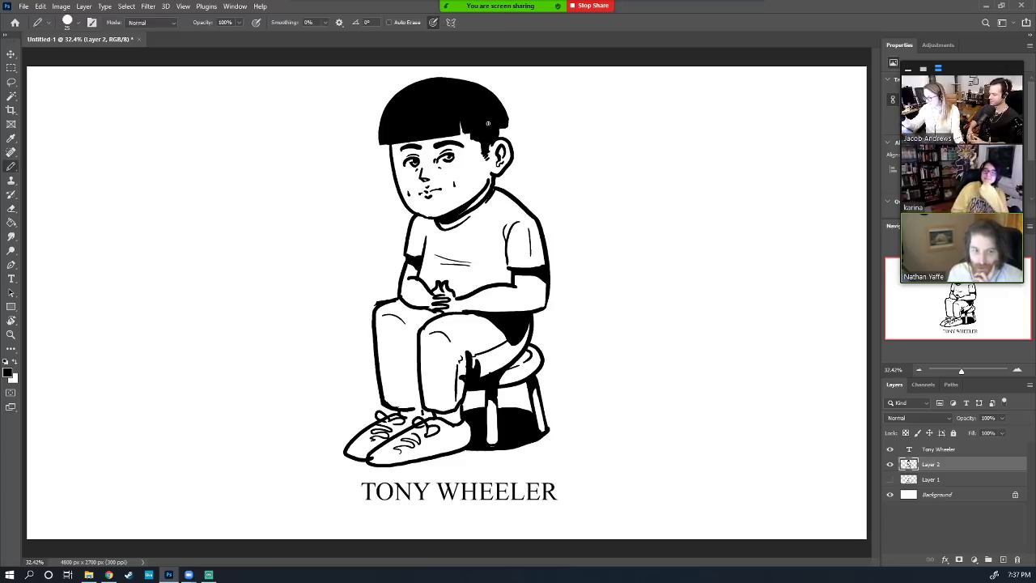
left_click_drag(506, 116, 508, 126)
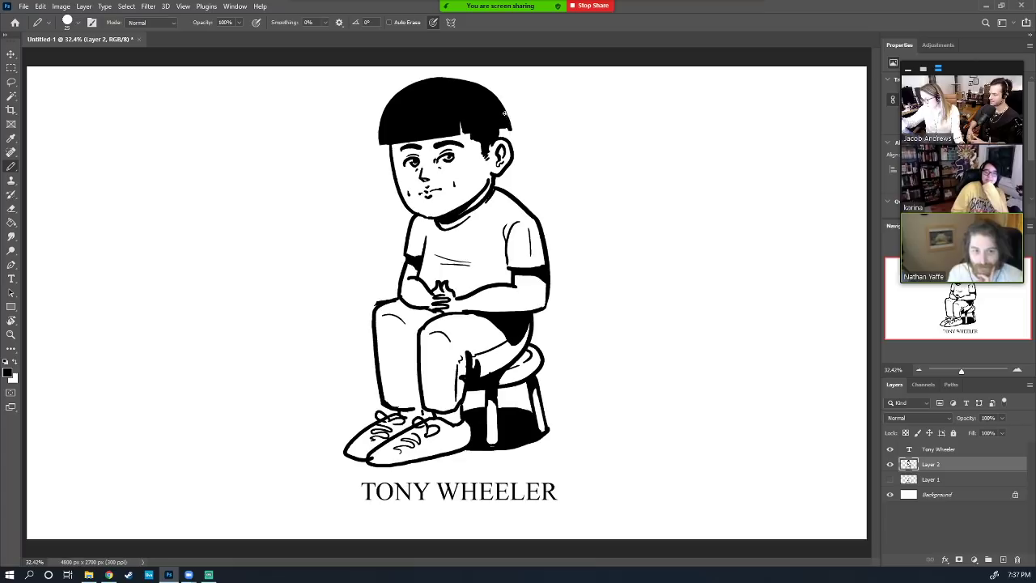
key("e")
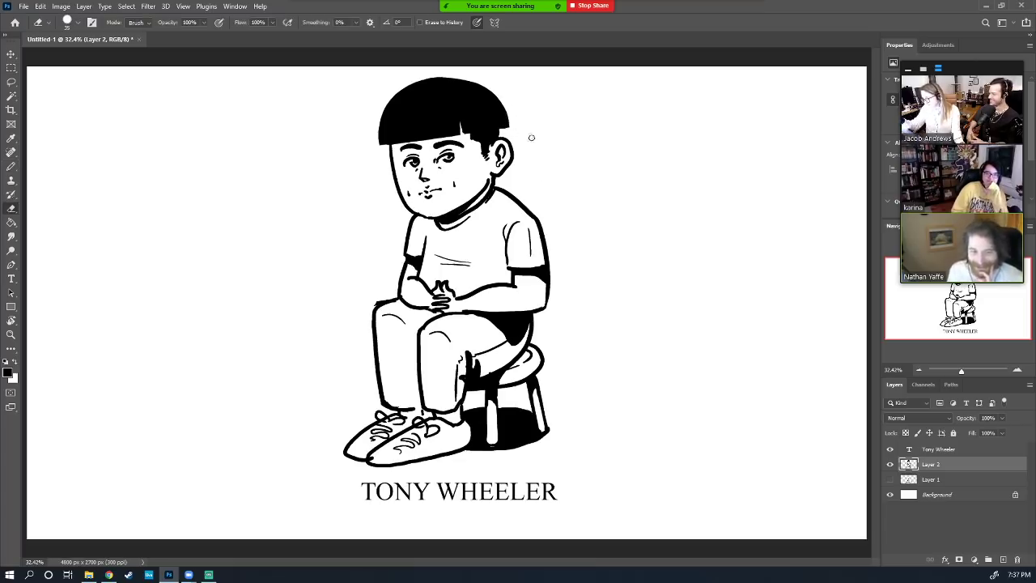
key("b")
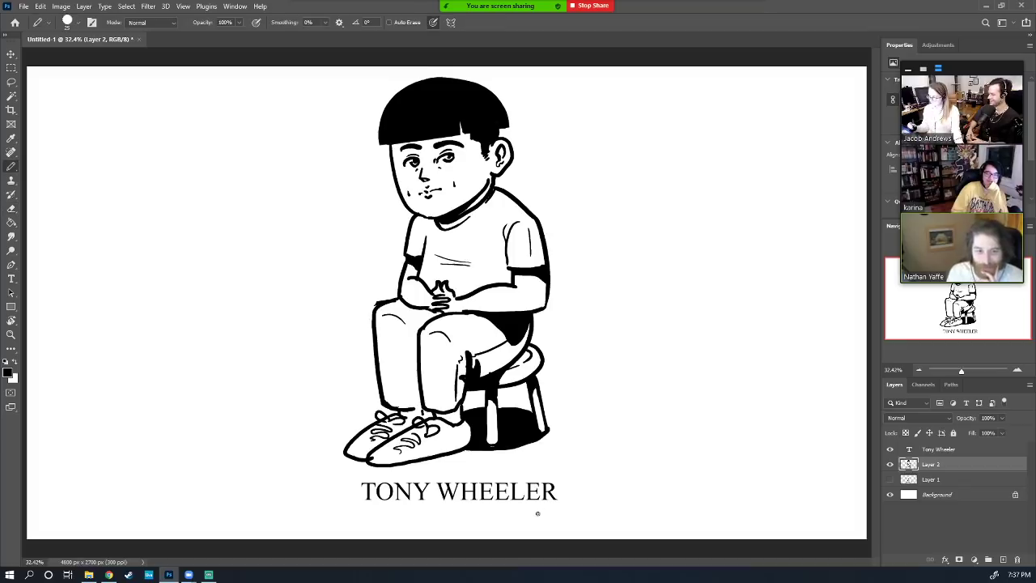
left_click_drag(389, 155, 399, 187)
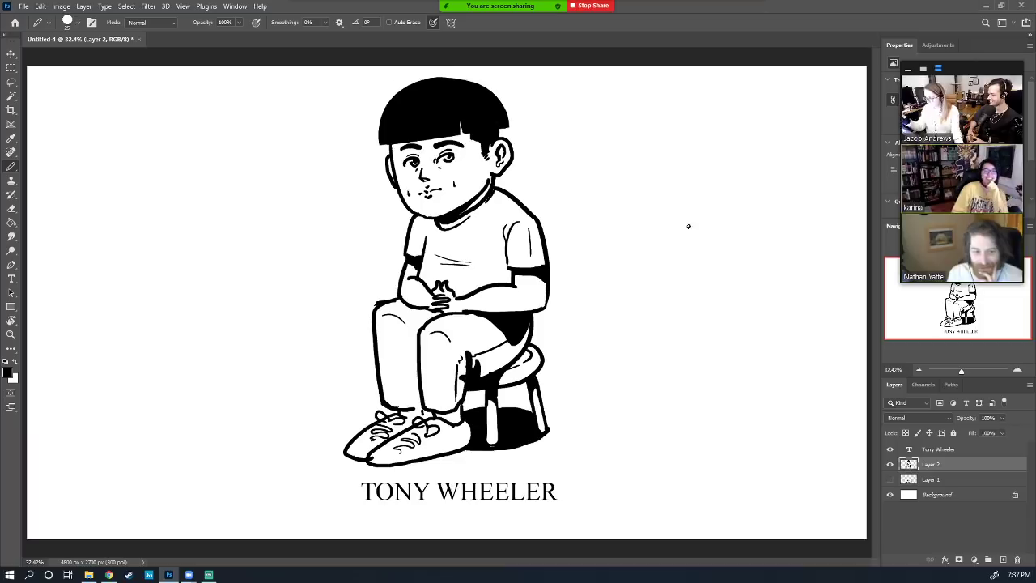
left_click_drag(389, 144, 387, 146)
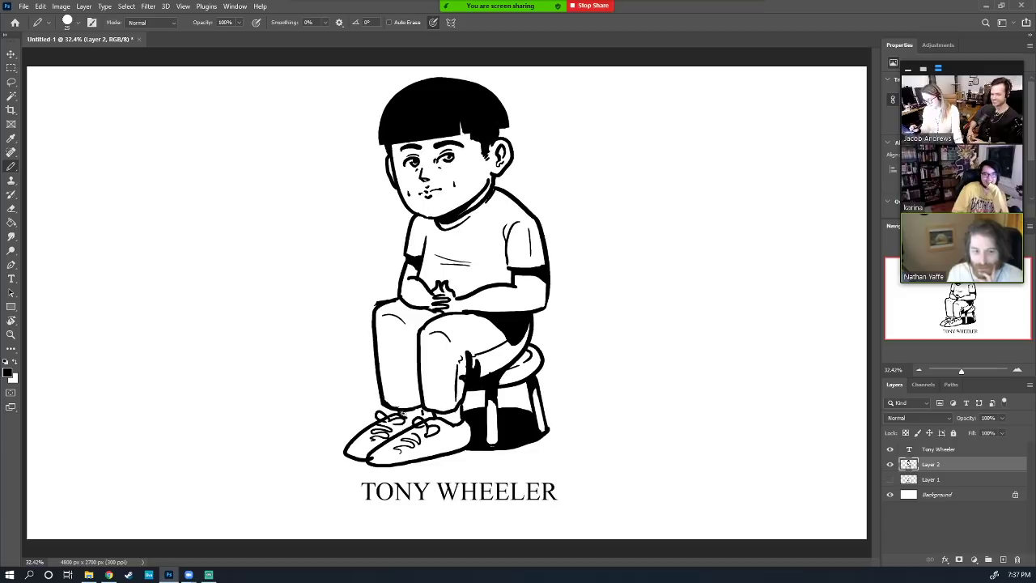
Add marks on the shoe laces and a short stroke at the trouser and stool edge
mouse_move(403, 413)
left_mouse_down()
mouse_move(453, 417)
mouse_move(458, 408)
left_mouse_up()
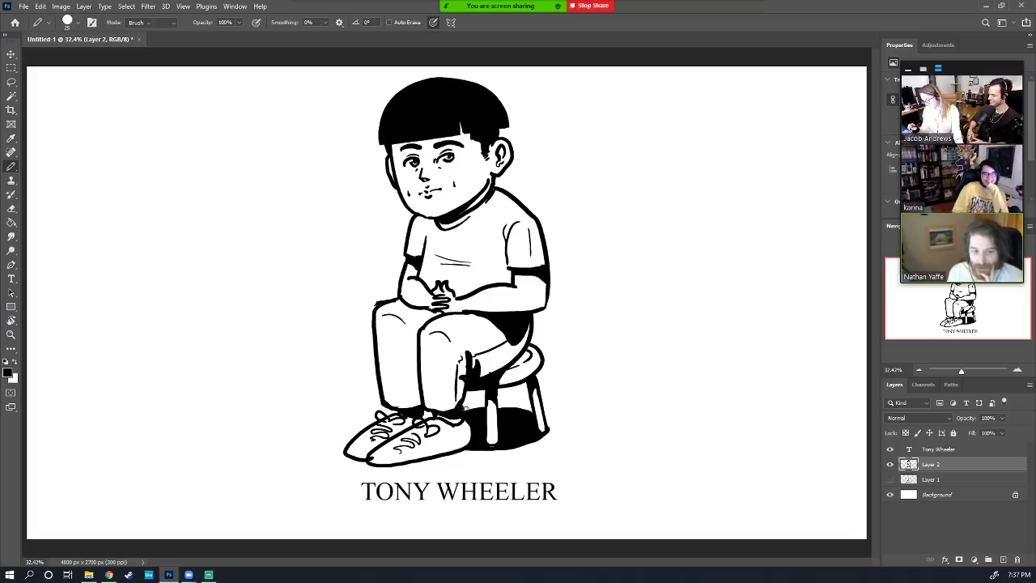
key("b")
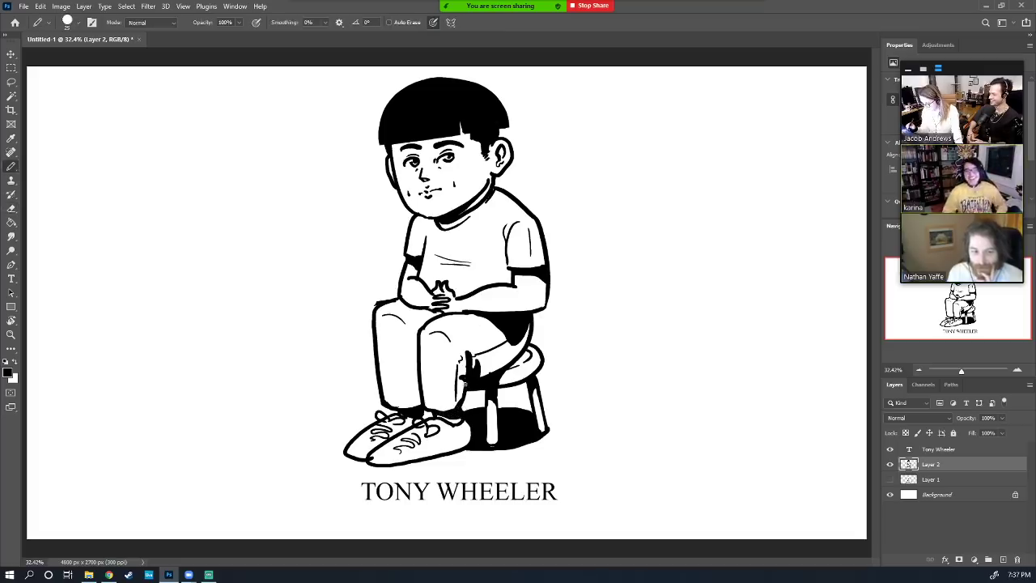
mouse_move(465, 391)
left_mouse_down()
mouse_move(466, 407)
mouse_move(466, 390)
mouse_move(463, 405)
mouse_move(441, 412)
mouse_move(466, 401)
left_mouse_up()
key("e")
key("b")
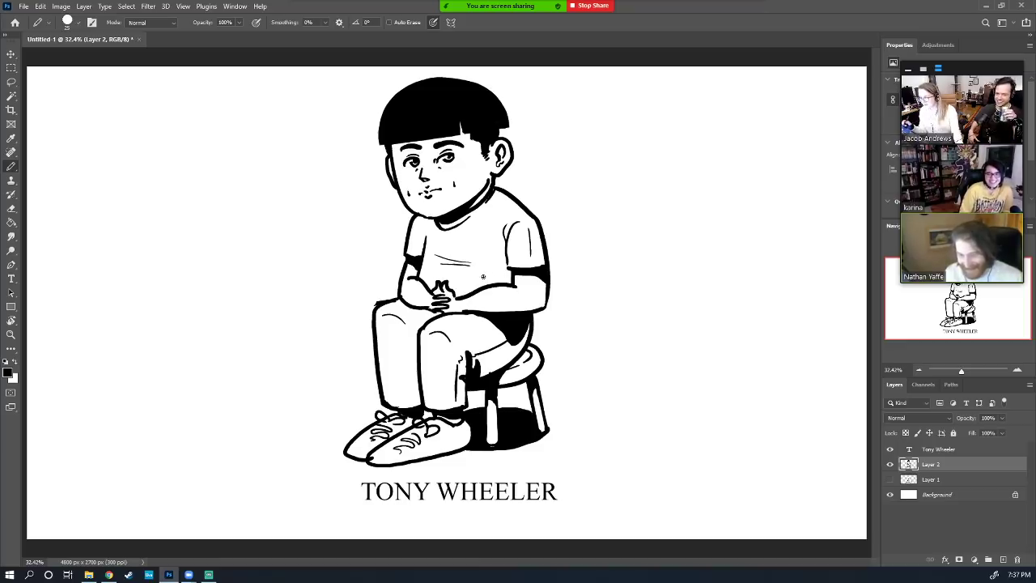
key("e")
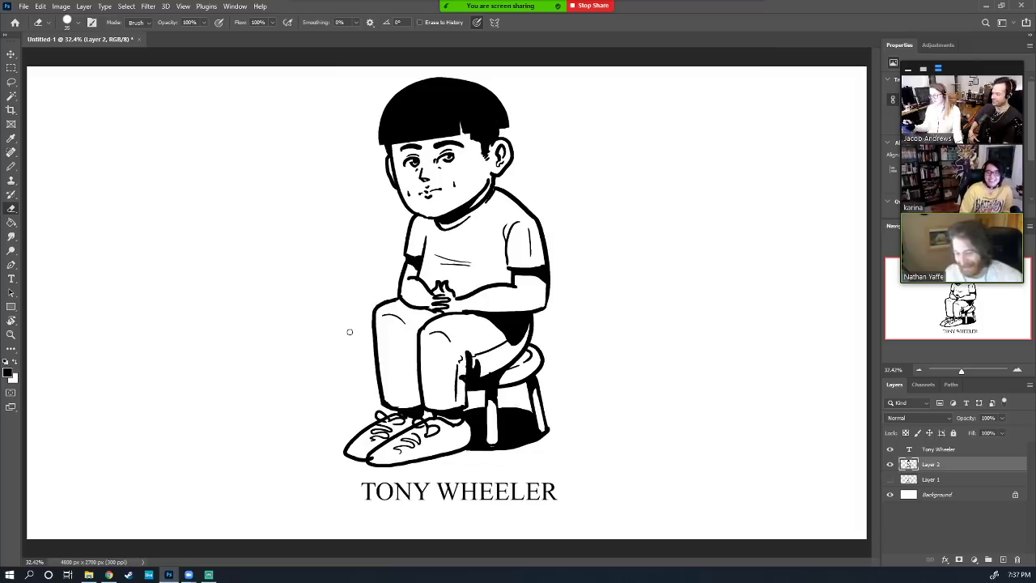
Group the caption with Layer 2, name the group after the boy, and add a new layer above it
left_click(936, 449, "shift")
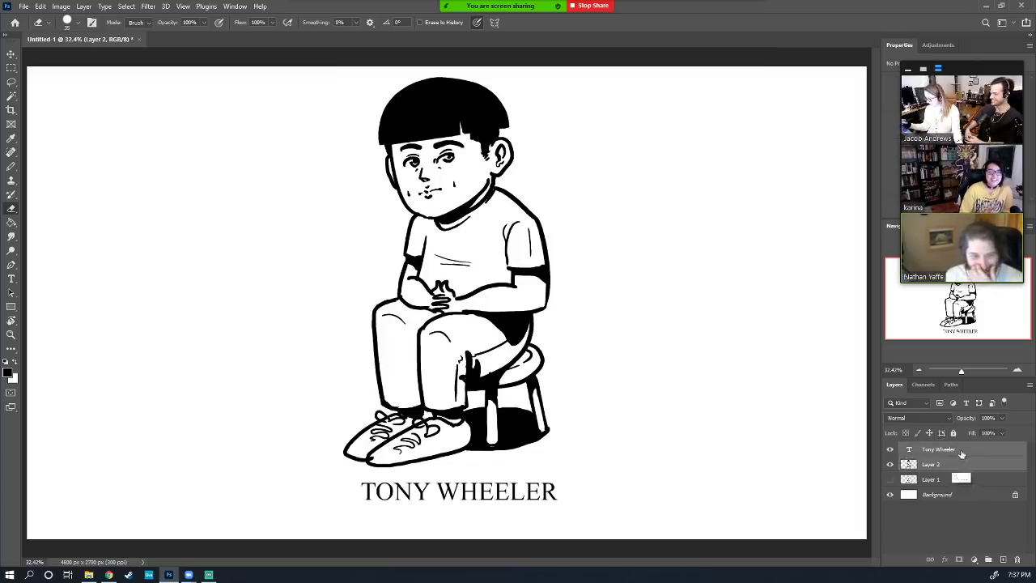
key("ctrl+g")
double_click(936, 449)
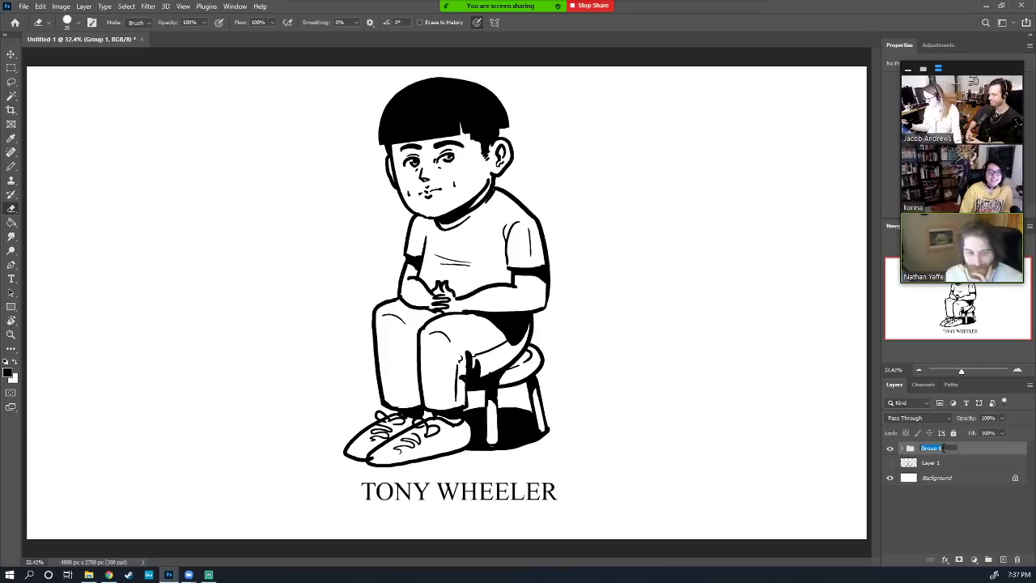
type("Tony")
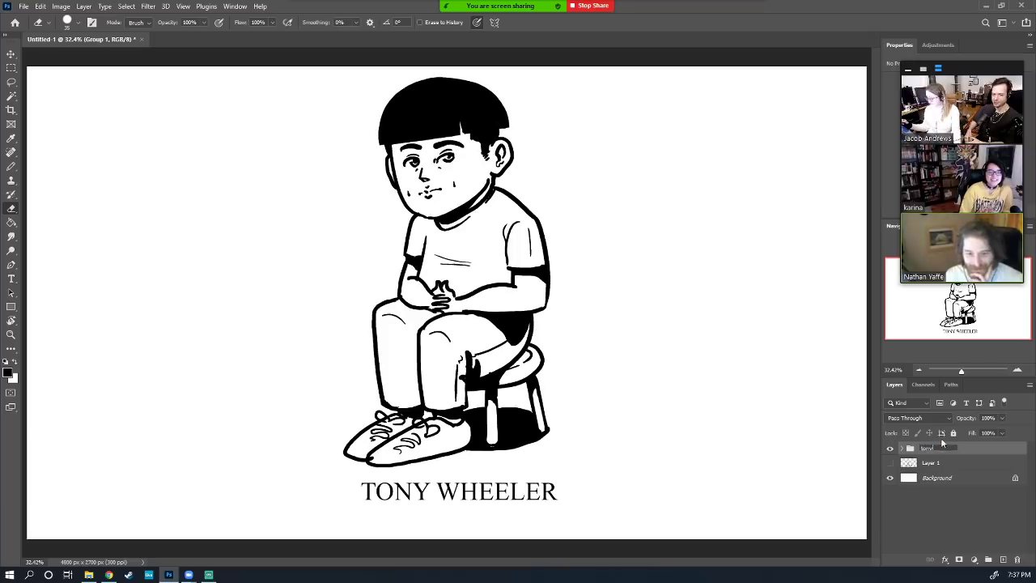
key("Return")
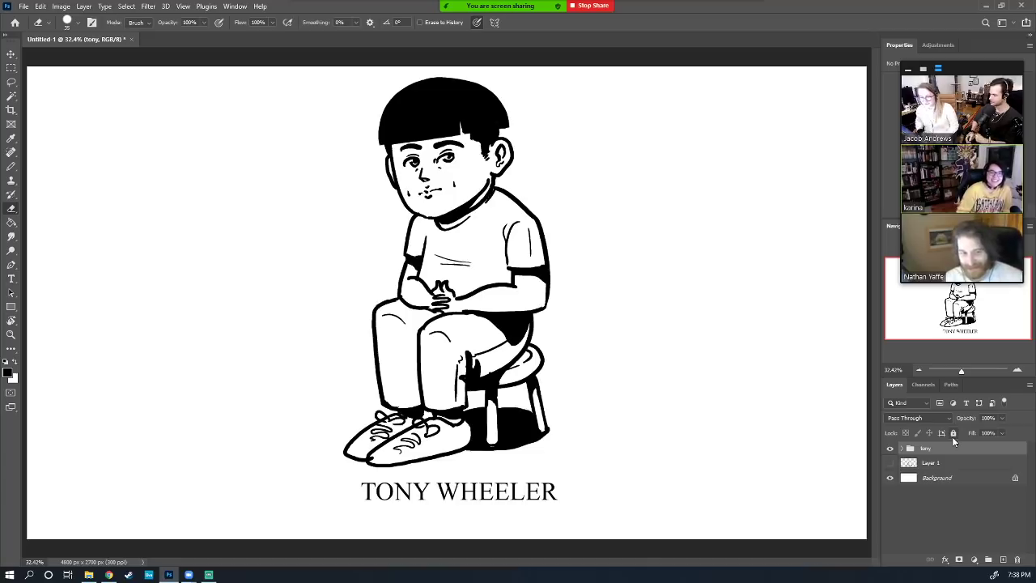
key("b")
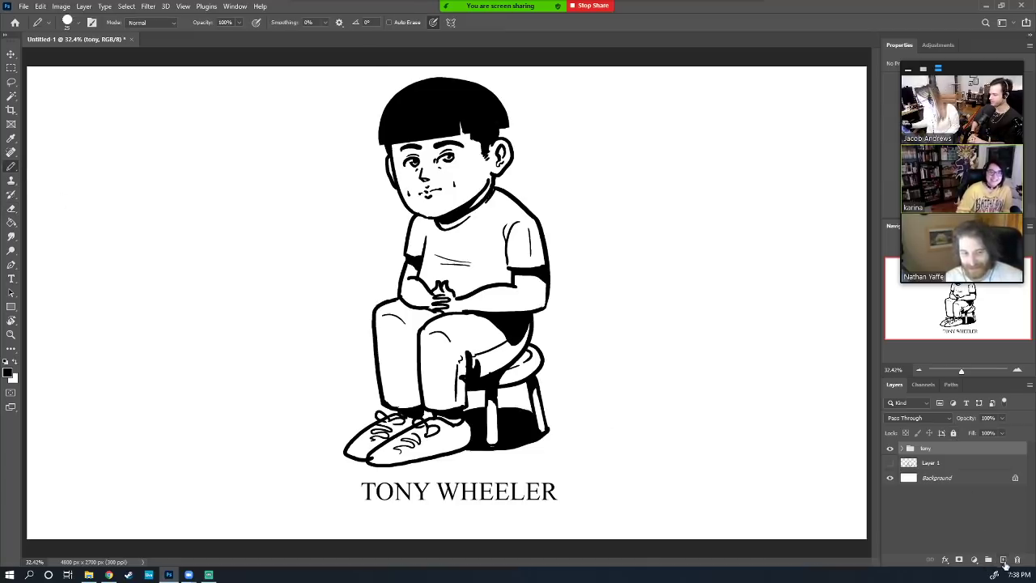
left_click(1003, 559)
Move the boy group with its caption to the left side of the canvas
left_click(11, 54)
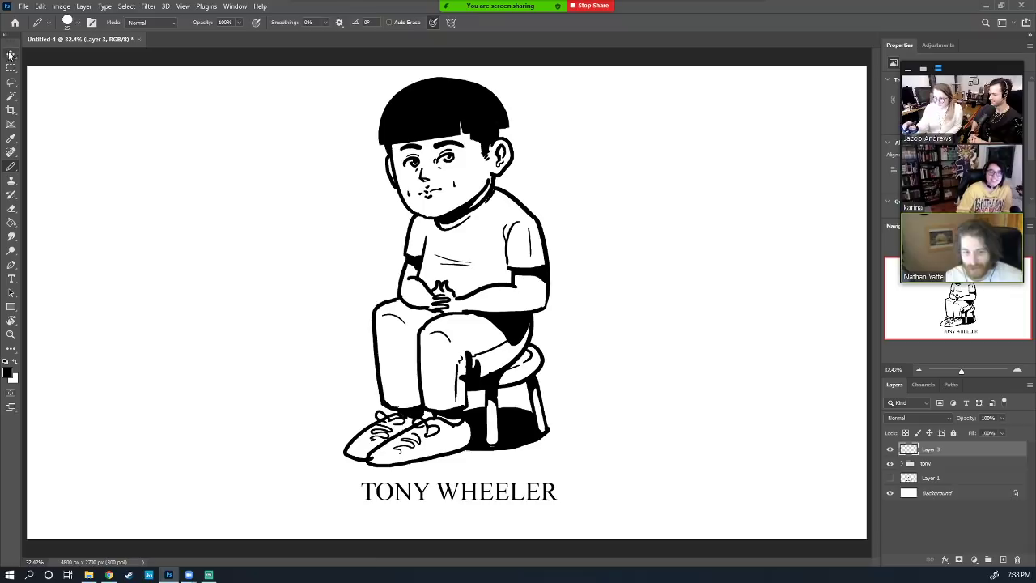
key("alt+bracketleft")
left_click_drag(526, 338, 328, 351)
On Layer 3, sketch a new face with eyes, nose, mouth, ear and eyebrow
left_click(12, 166)
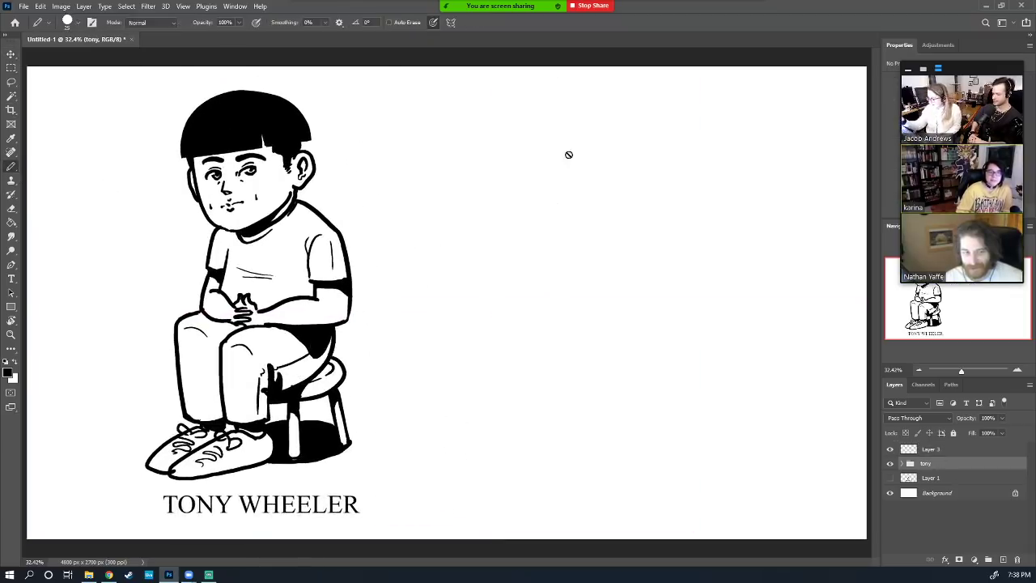
left_click(978, 452)
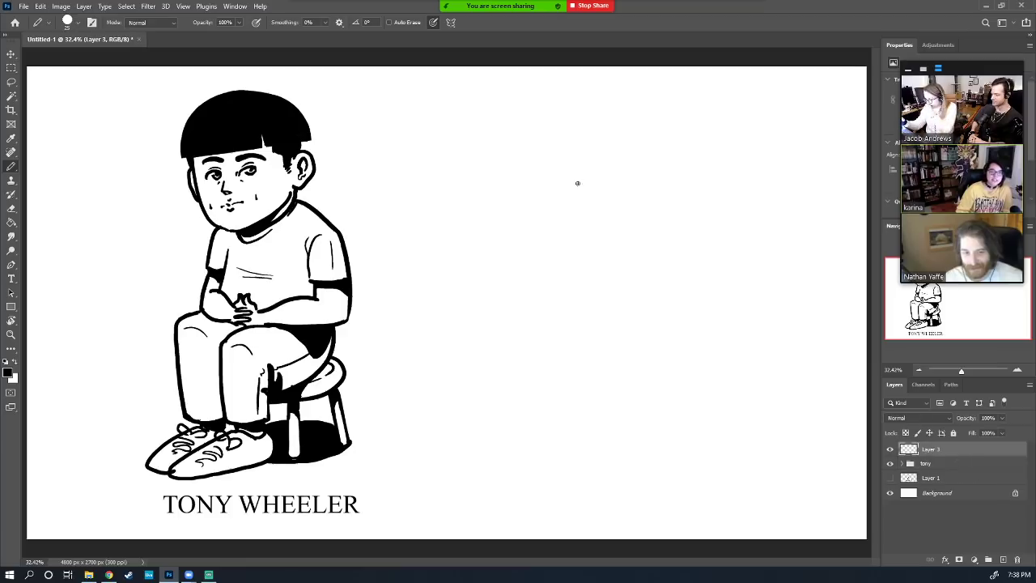
mouse_move(561, 198)
left_mouse_down()
mouse_move(605, 285)
mouse_move(600, 294)
mouse_move(652, 240)
mouse_move(661, 209)
mouse_move(650, 196)
mouse_move(640, 106)
mouse_move(548, 116)
mouse_move(439, 219)
mouse_move(516, 245)
mouse_move(589, 223)
mouse_move(625, 198)
left_mouse_up()
left_click_drag(577, 233, 636, 215)
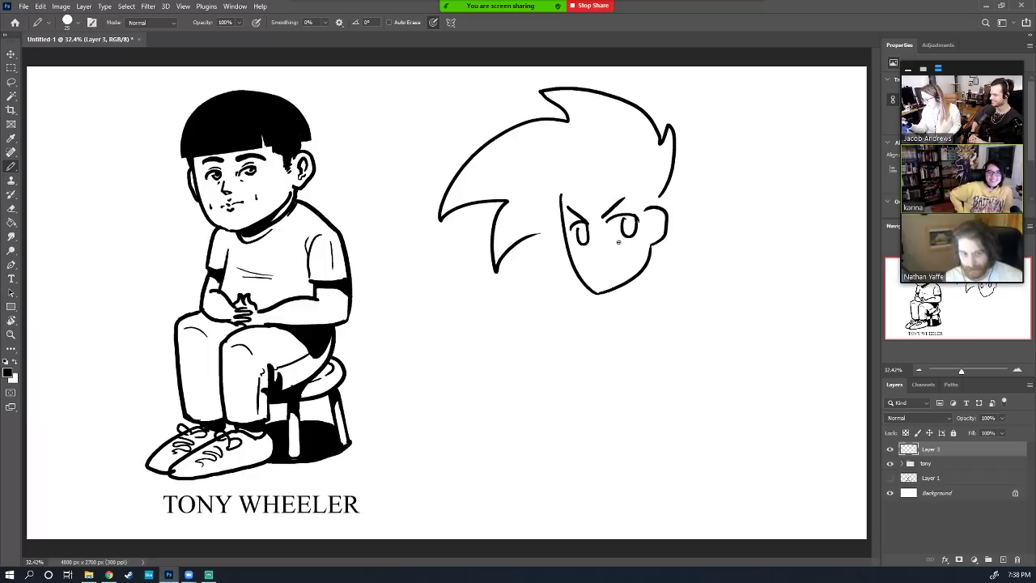
mouse_move(593, 241)
left_mouse_down()
mouse_move(608, 273)
mouse_move(630, 264)
left_mouse_up()
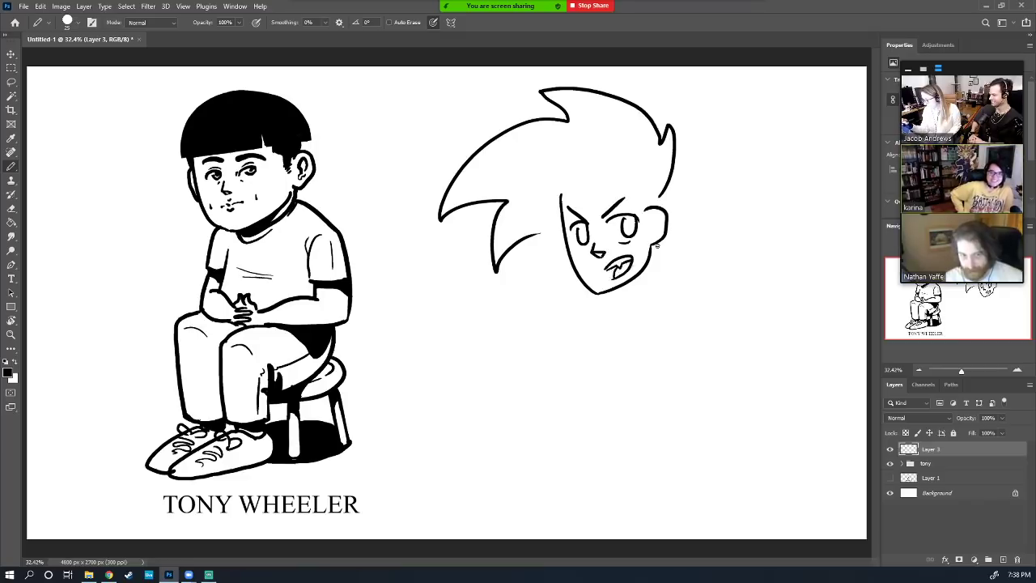
left_click_drag(662, 215, 655, 238)
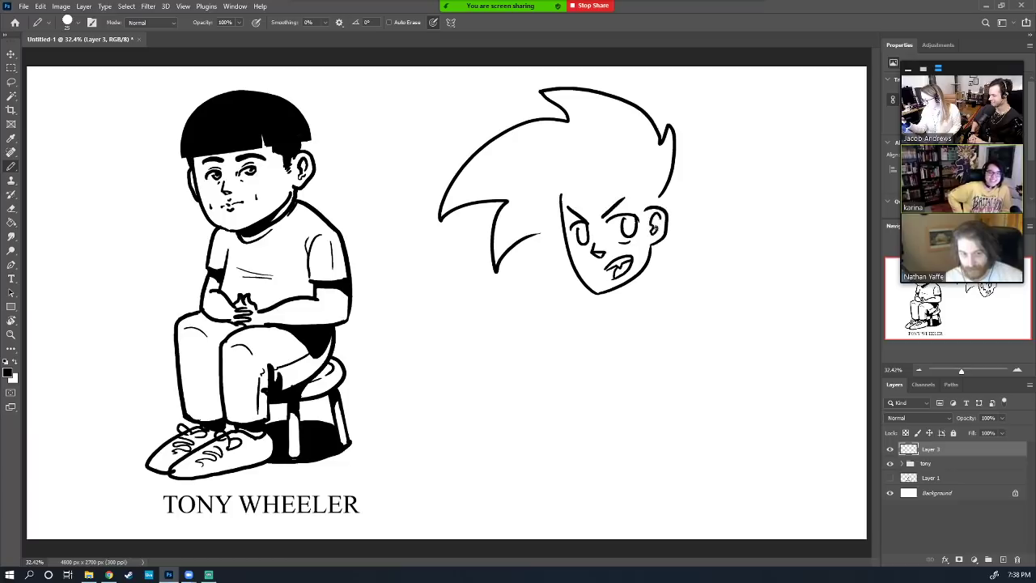
left_click_drag(635, 203, 637, 183)
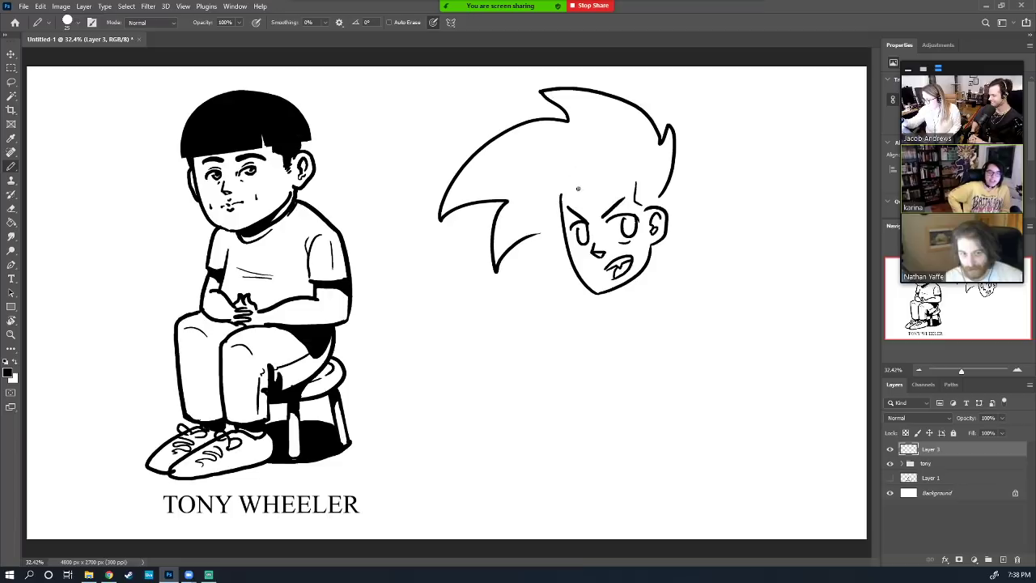
Add spiky hair and a pupil, then delete the sketch layer and create a fresh one
mouse_move(578, 189)
left_mouse_down()
mouse_move(554, 140)
mouse_move(583, 184)
mouse_move(595, 164)
mouse_move(589, 132)
mouse_move(603, 178)
mouse_move(639, 123)
mouse_move(595, 119)
left_mouse_up()
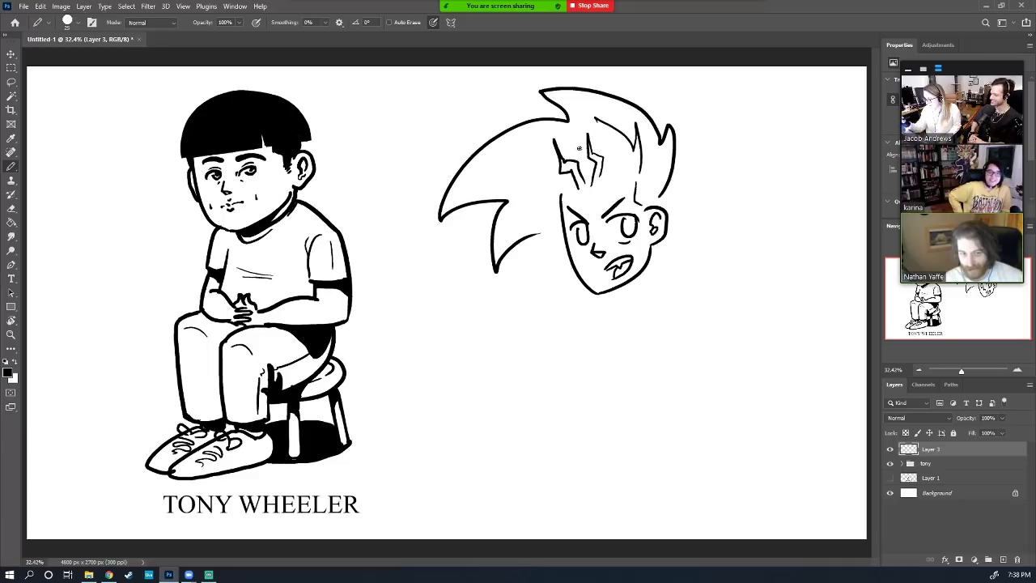
left_click_drag(545, 154, 477, 184)
mouse_move(477, 186)
left_mouse_down()
mouse_move(548, 191)
mouse_move(530, 204)
mouse_move(557, 204)
left_mouse_up()
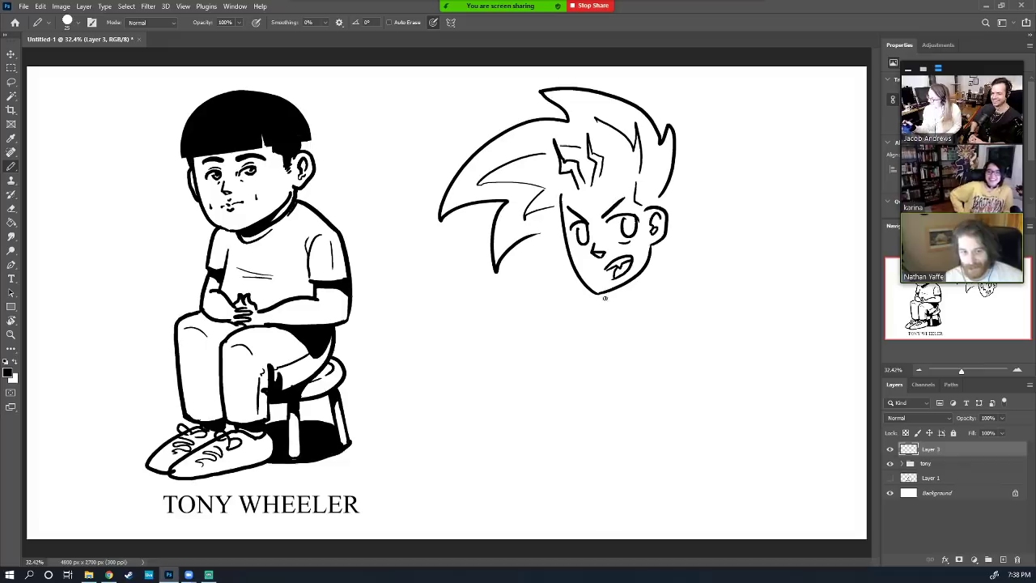
left_click_drag(577, 230, 630, 221)
left_click_drag(1003, 451, 1004, 561)
left_click(1004, 559)
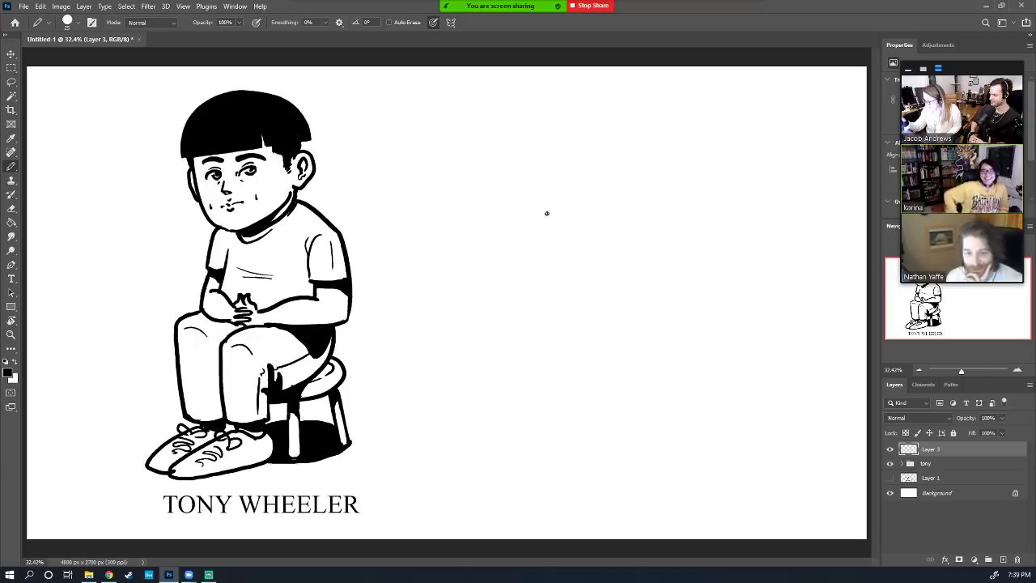
Draw the man's U-shaped jaw, hairline, ear, cheek and forehead lines, crown, and start a raised hand
mouse_move(547, 222)
left_mouse_down()
mouse_move(554, 282)
mouse_move(616, 324)
mouse_move(642, 264)
left_mouse_up()
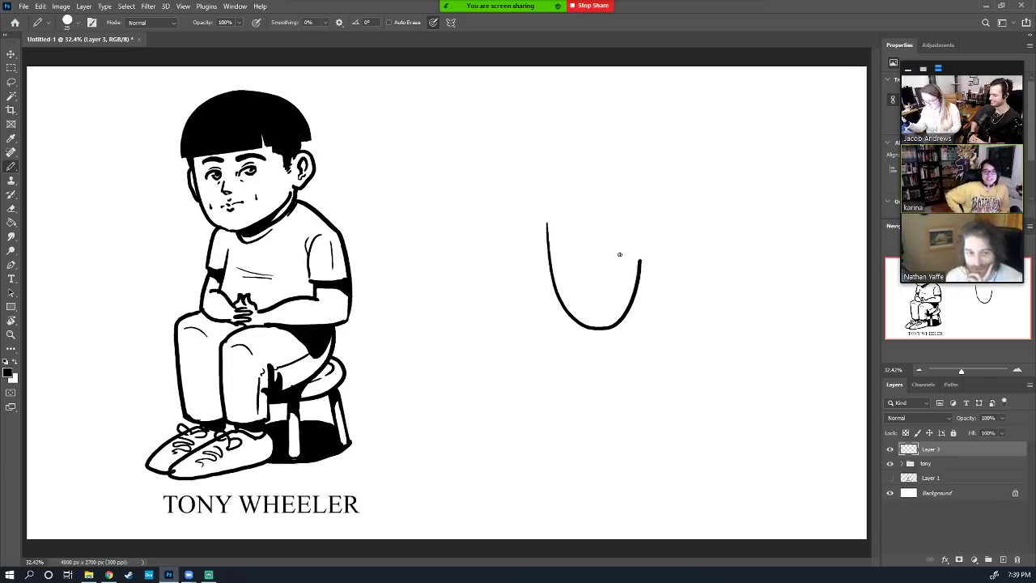
key("ctrl+z")
mouse_move(595, 235)
left_mouse_down()
mouse_move(671, 312)
mouse_move(683, 282)
mouse_move(671, 256)
left_mouse_up()
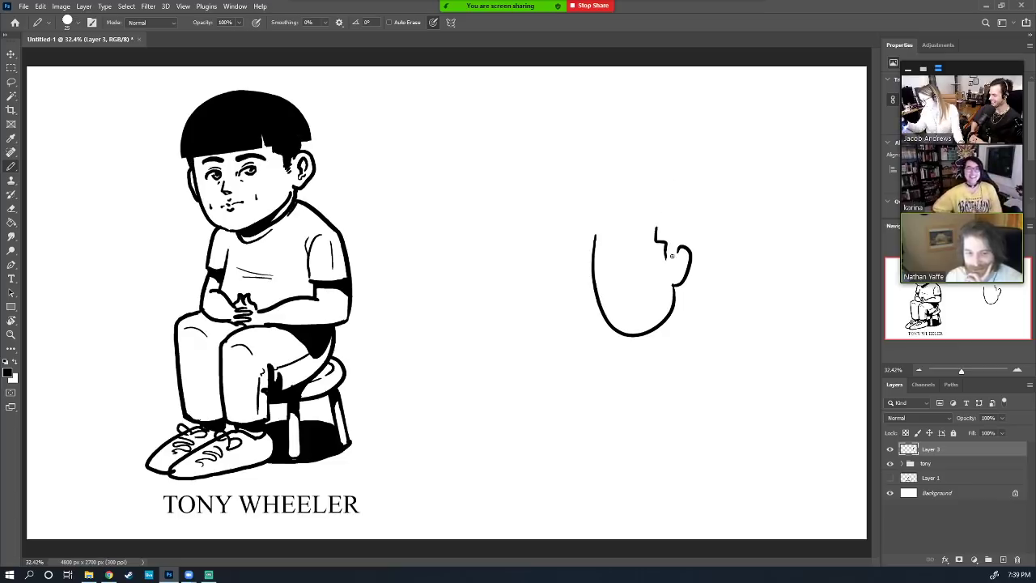
left_click_drag(657, 217, 684, 219)
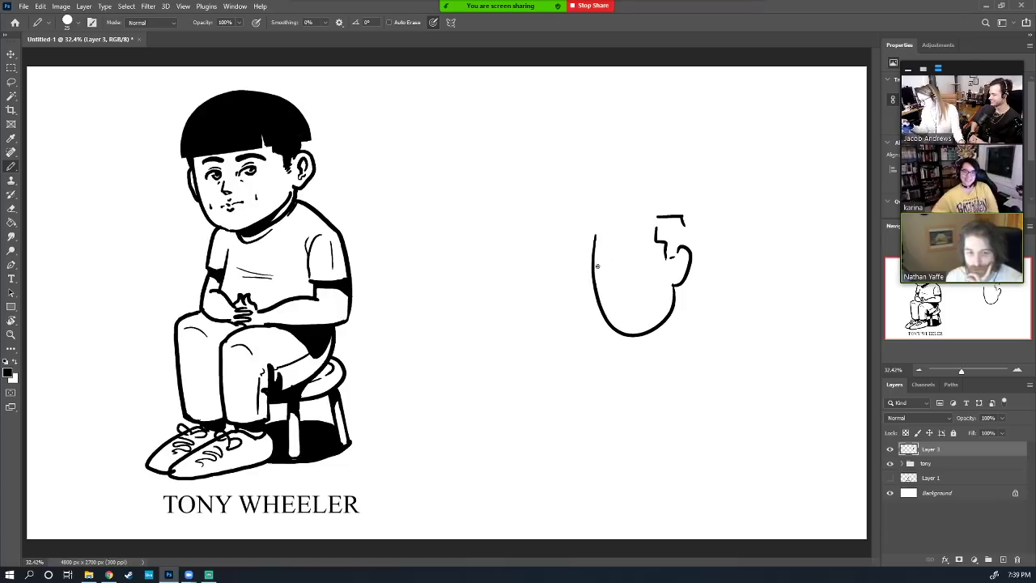
mouse_move(597, 269)
left_mouse_down()
mouse_move(647, 274)
mouse_move(612, 269)
mouse_move(635, 267)
mouse_move(612, 284)
mouse_move(628, 311)
left_mouse_up()
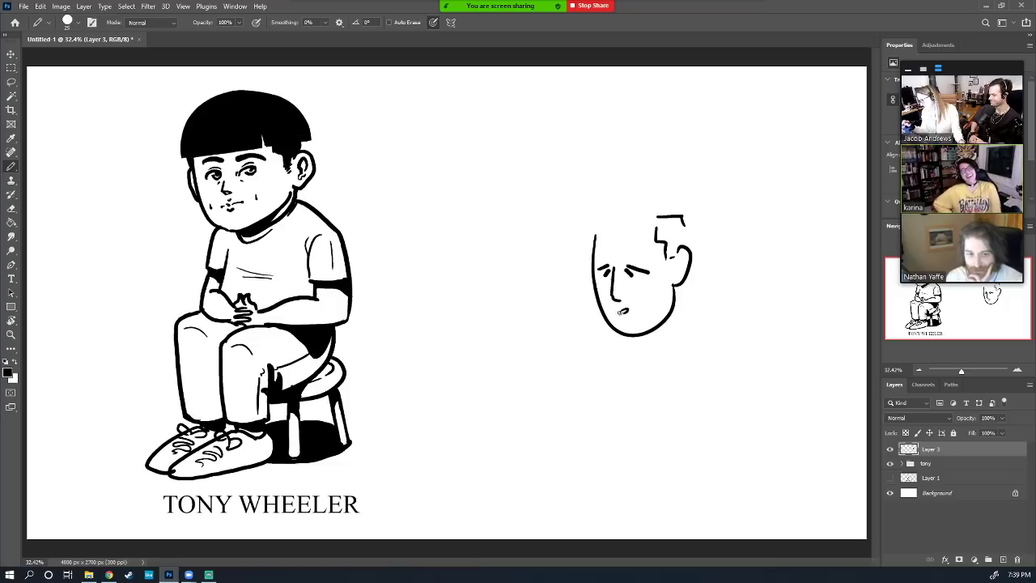
mouse_move(683, 255)
left_mouse_down()
mouse_move(648, 289)
mouse_move(645, 306)
mouse_move(598, 284)
mouse_move(603, 292)
mouse_move(625, 271)
mouse_move(640, 277)
mouse_move(600, 280)
left_mouse_up()
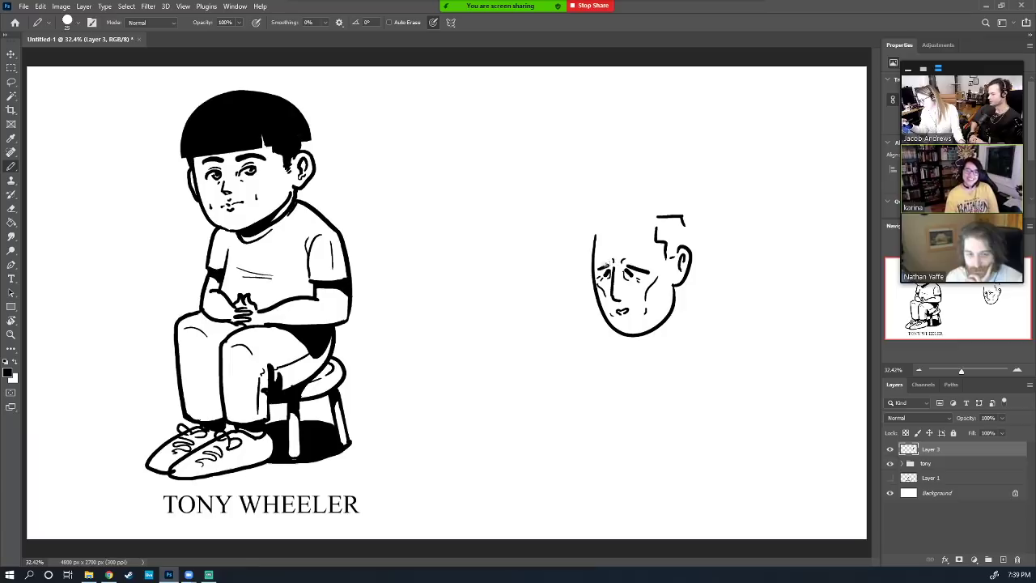
mouse_move(602, 256)
left_mouse_down()
mouse_move(644, 255)
mouse_move(607, 254)
mouse_move(596, 228)
mouse_move(606, 220)
mouse_move(640, 232)
mouse_move(666, 206)
left_mouse_up()
mouse_move(602, 219)
left_mouse_down()
mouse_move(680, 204)
mouse_move(693, 243)
left_mouse_up()
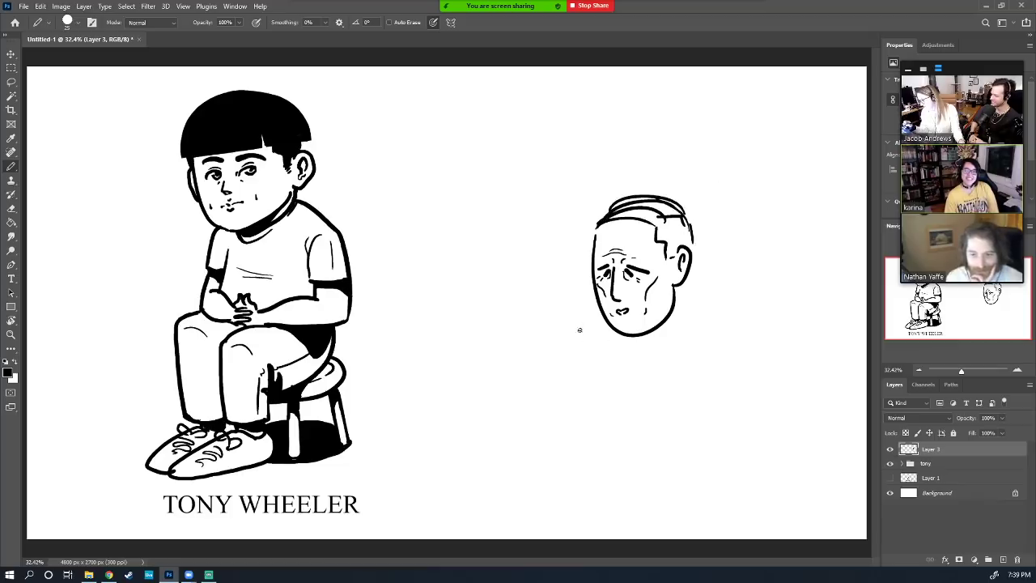
mouse_move(579, 330)
left_mouse_down()
mouse_move(579, 301)
mouse_move(573, 309)
mouse_move(566, 292)
mouse_move(555, 294)
mouse_move(562, 303)
mouse_move(549, 296)
mouse_move(545, 314)
mouse_move(569, 338)
mouse_move(563, 344)
mouse_move(587, 336)
left_mouse_up()
Draw the man's wrist, collar, neck, shoulder and back lines plus a forearm cuff
mouse_move(585, 335)
left_mouse_down()
mouse_move(564, 351)
mouse_move(576, 387)
left_mouse_up()
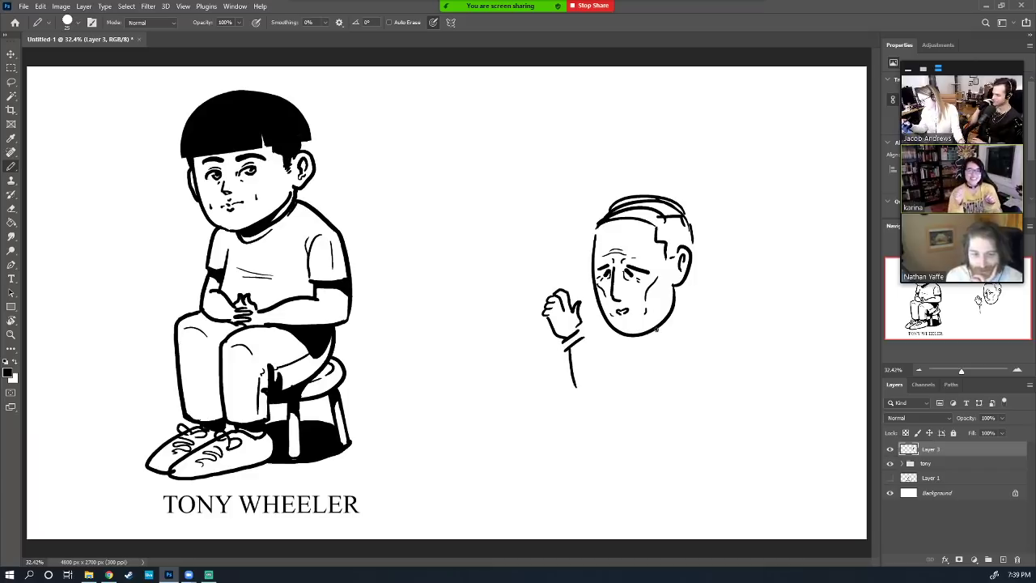
left_click_drag(656, 329, 675, 341)
mouse_move(687, 286)
left_mouse_down()
mouse_move(680, 345)
mouse_move(635, 346)
mouse_move(656, 338)
mouse_move(663, 349)
left_mouse_up()
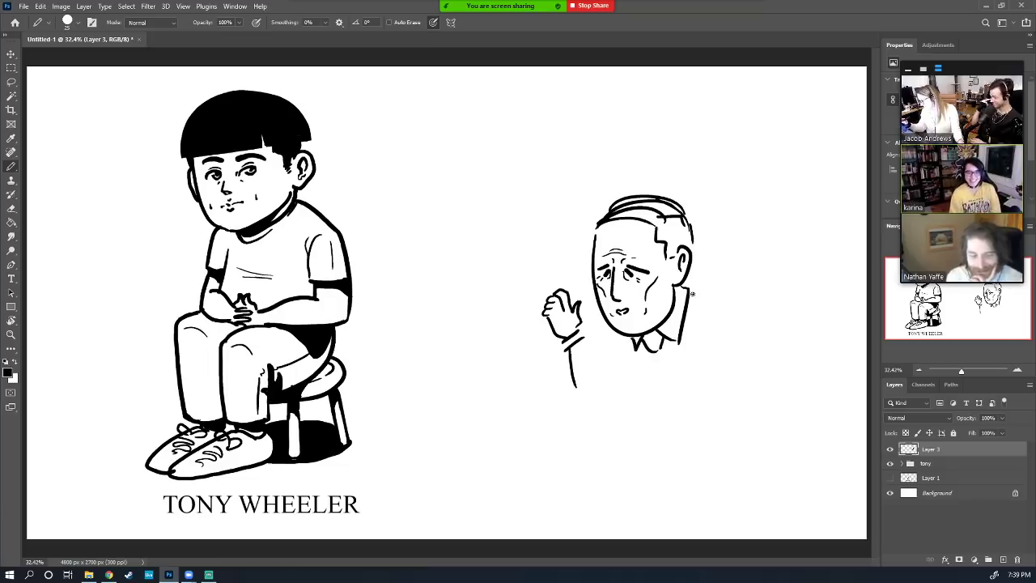
left_click_drag(695, 295, 889, 326)
mouse_move(716, 310)
left_mouse_down()
mouse_move(676, 400)
mouse_move(549, 374)
mouse_move(513, 339)
mouse_move(520, 348)
mouse_move(507, 360)
mouse_move(528, 401)
mouse_move(708, 411)
left_mouse_up()
mouse_move(548, 369)
left_mouse_down()
mouse_move(515, 395)
mouse_move(526, 405)
left_mouse_up()
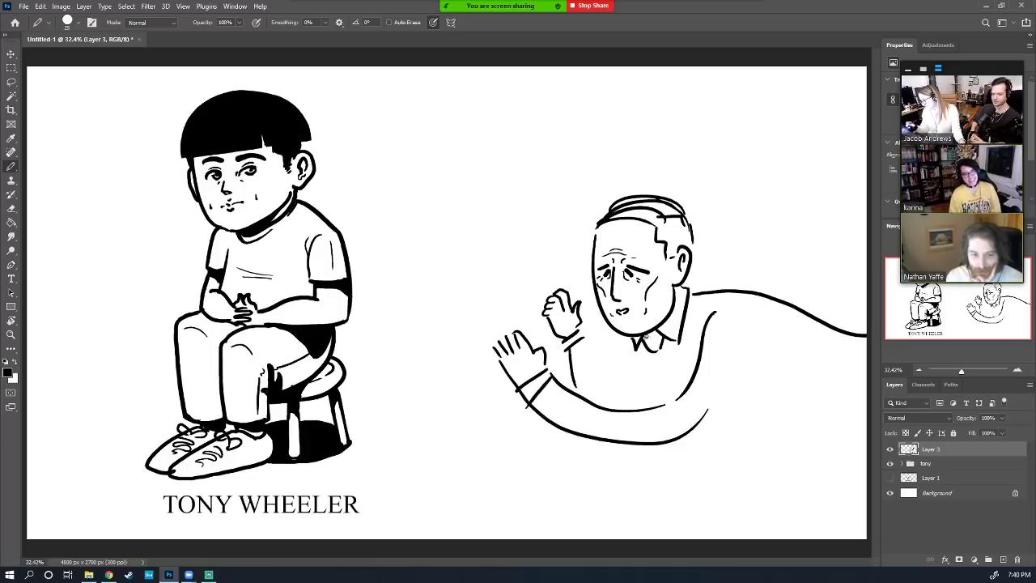
Add shirt lines, legs and a tie, then delete Layer 3 with the whole sketch
left_click_drag(591, 352, 616, 387)
mouse_move(649, 355)
left_mouse_down()
mouse_move(652, 409)
mouse_move(664, 396)
left_mouse_up()
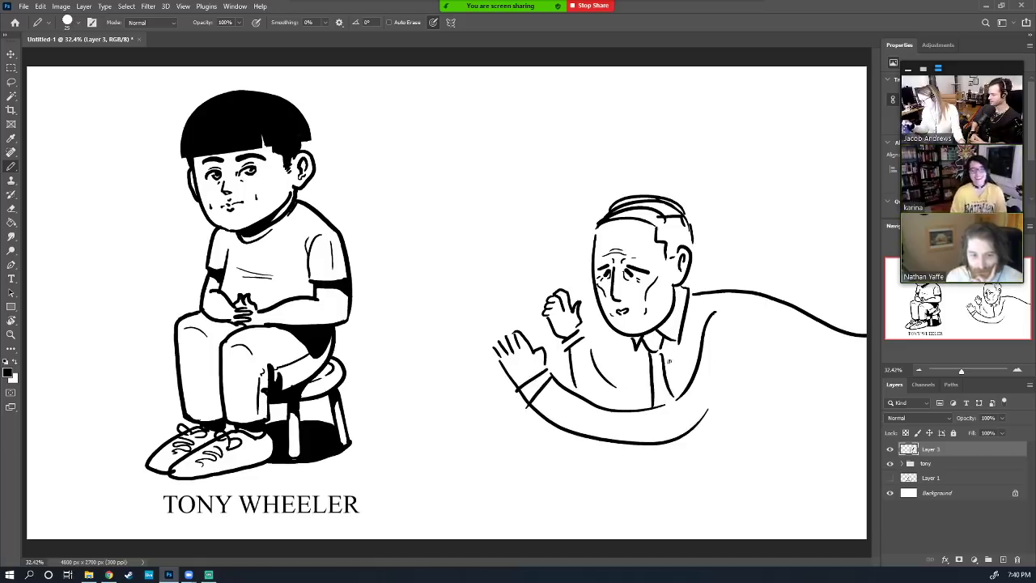
left_click_drag(634, 340, 615, 407)
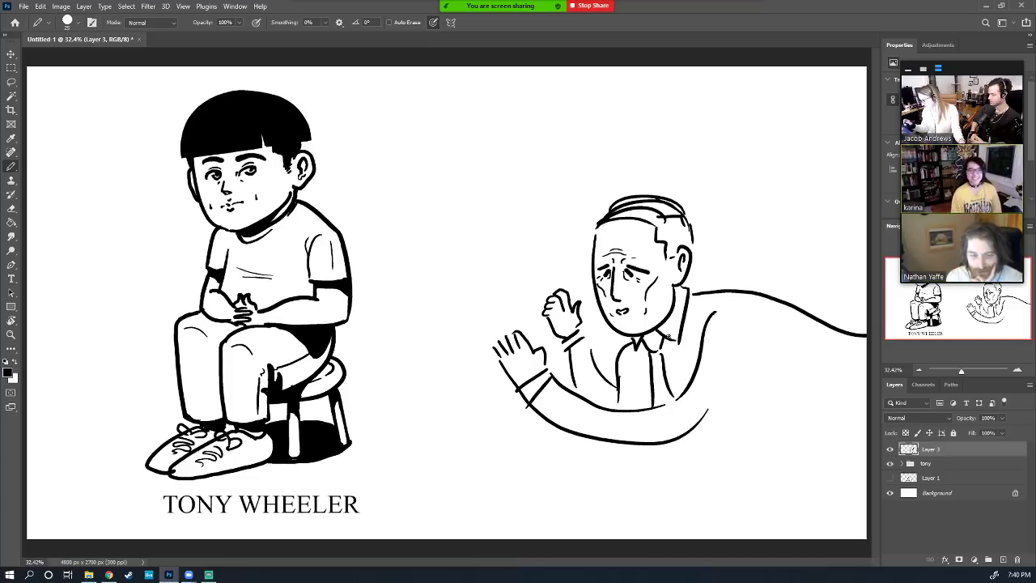
mouse_move(702, 435)
left_mouse_down()
mouse_move(777, 434)
mouse_move(817, 457)
mouse_move(834, 407)
mouse_move(785, 523)
left_mouse_up()
left_click_drag(846, 468, 805, 534)
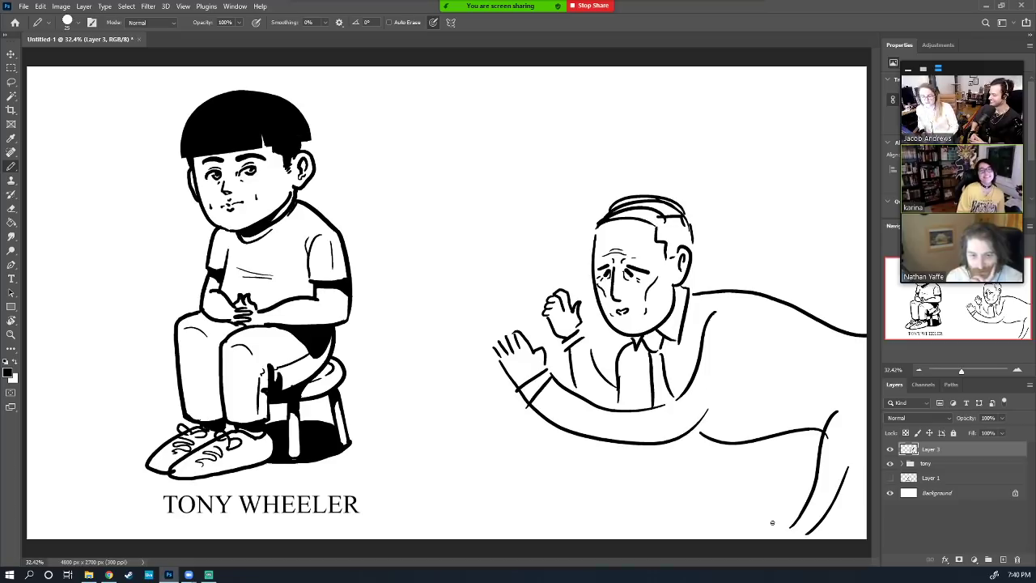
mouse_move(658, 439)
left_mouse_down()
mouse_move(659, 470)
mouse_move(678, 462)
mouse_move(683, 433)
left_mouse_up()
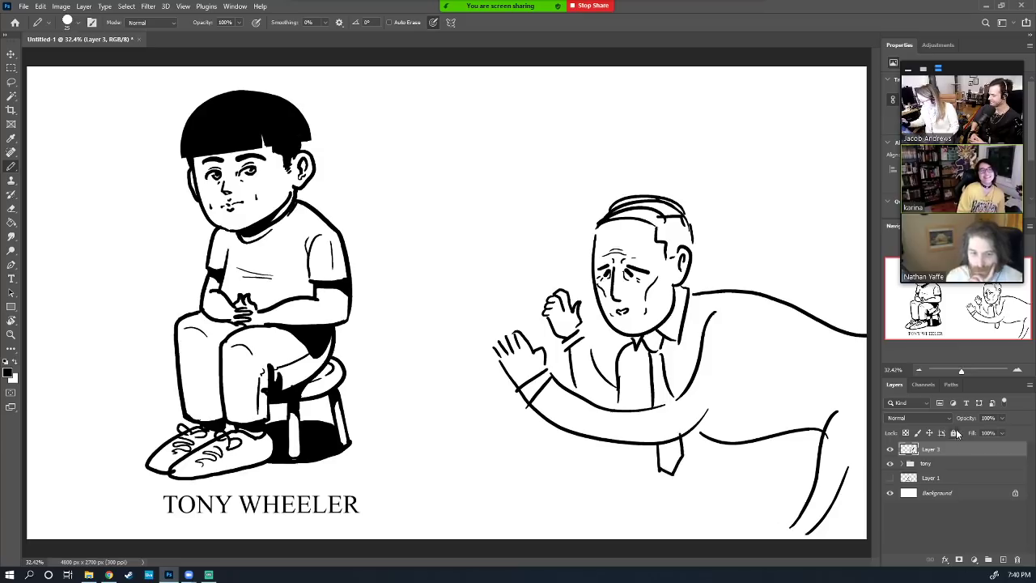
mouse_move(1002, 452)
left_mouse_down()
mouse_move(1004, 544)
mouse_move(1017, 559)
left_mouse_up()
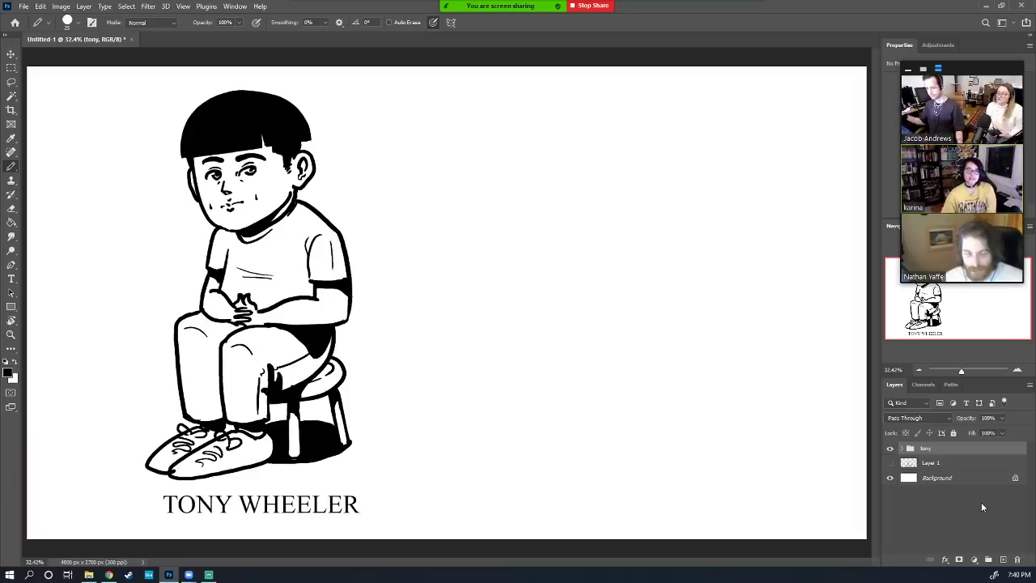
Hide the boy group, add a new empty layer, switch to the Brush tool and show its presets
left_click(890, 448)
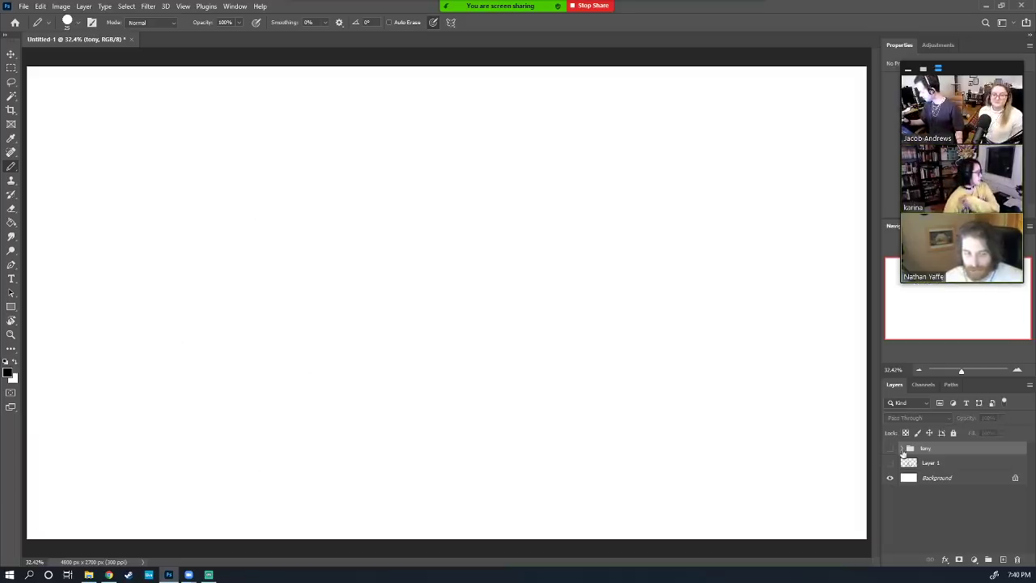
left_click(1002, 560)
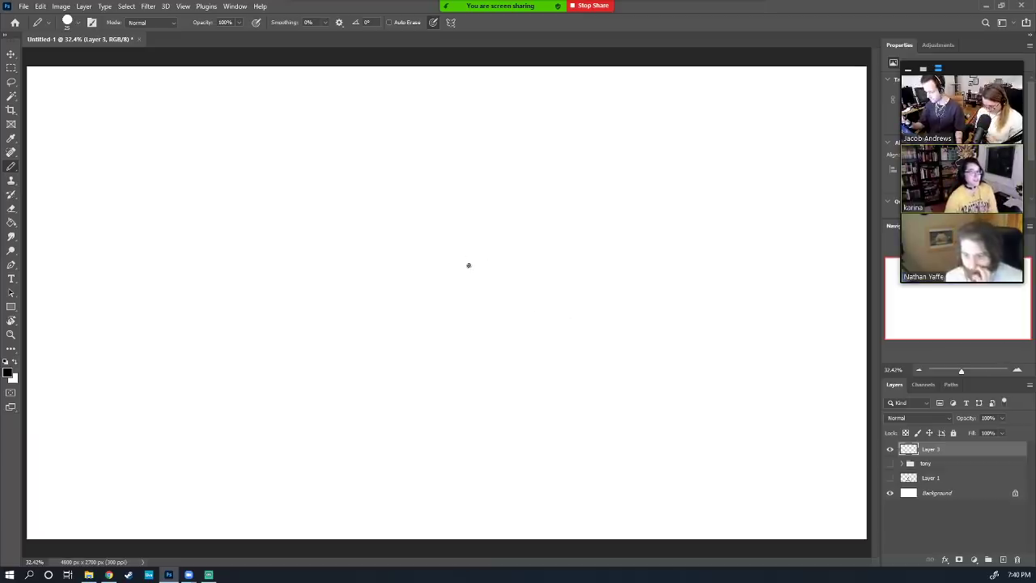
right_click(12, 166)
left_click(50, 169)
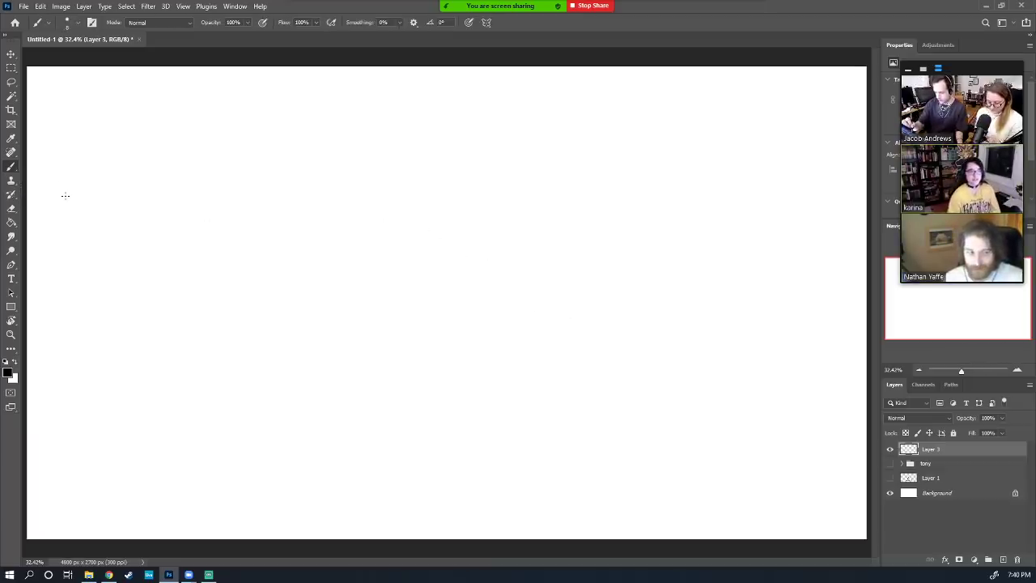
left_click(76, 24)
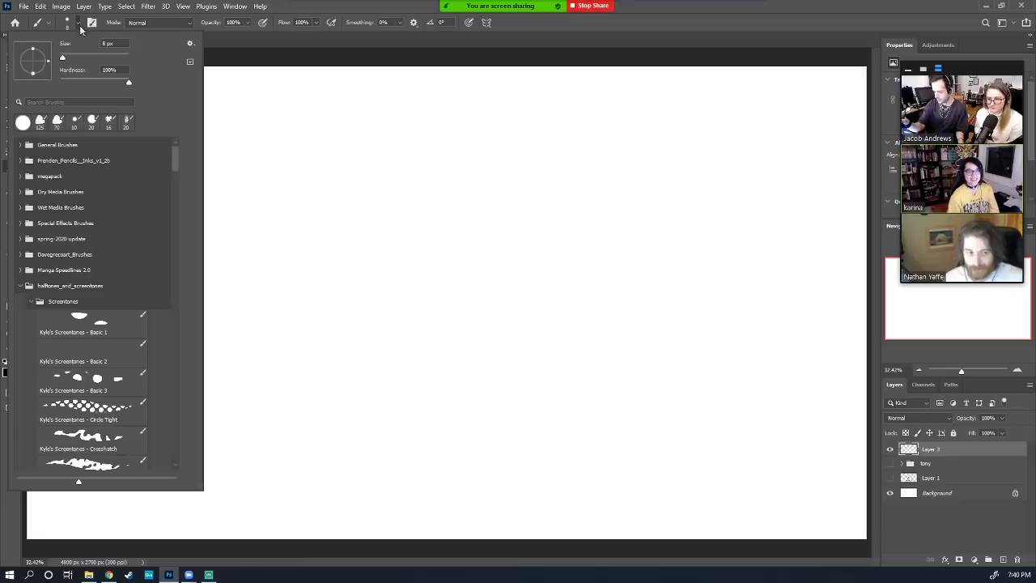
Choose the General Brushes > Hard Round brush and enlarge its size with ]
left_click(78, 27)
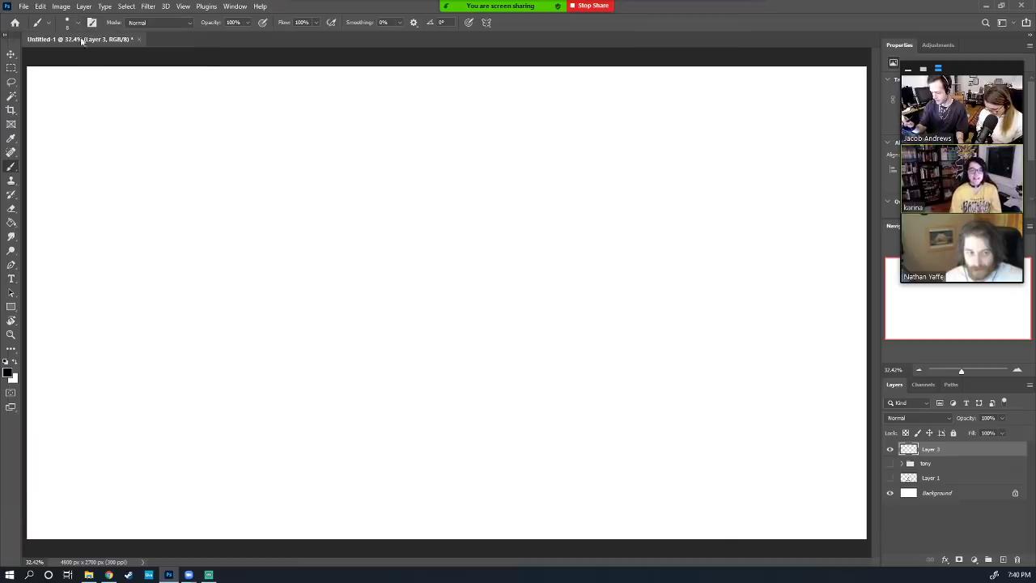
left_click(78, 24)
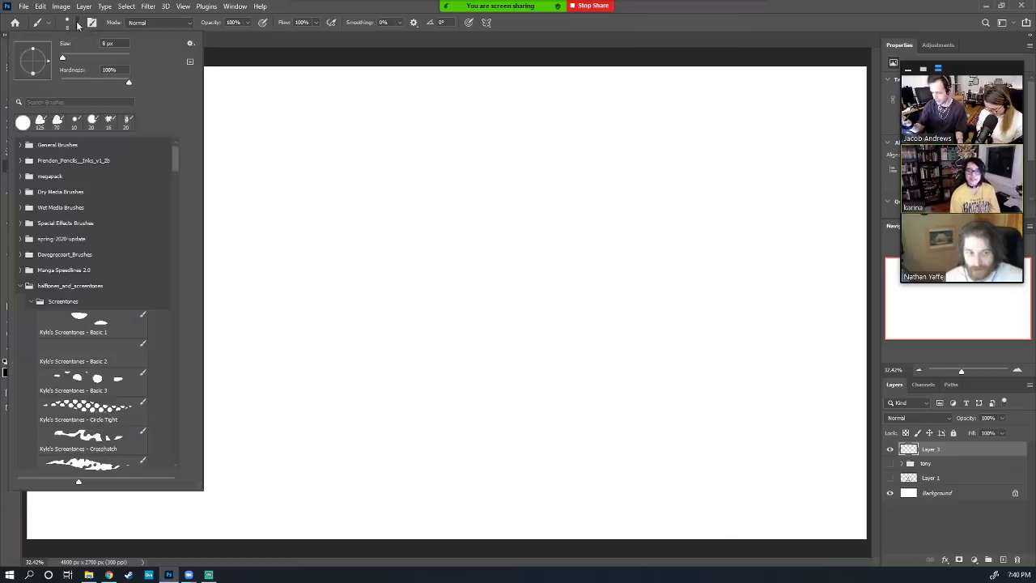
left_click(20, 144)
left_click(98, 200)
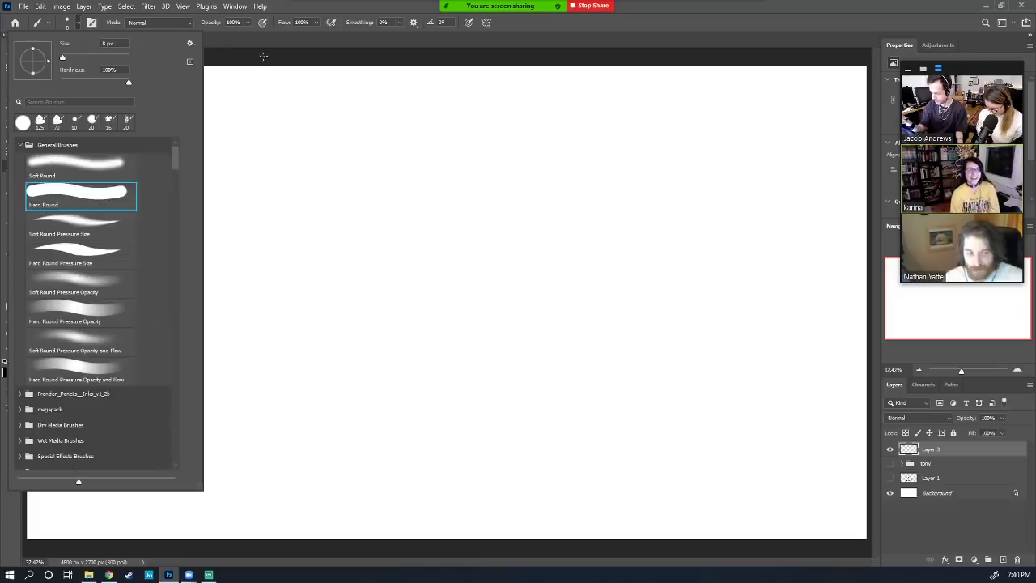
left_click(264, 56)
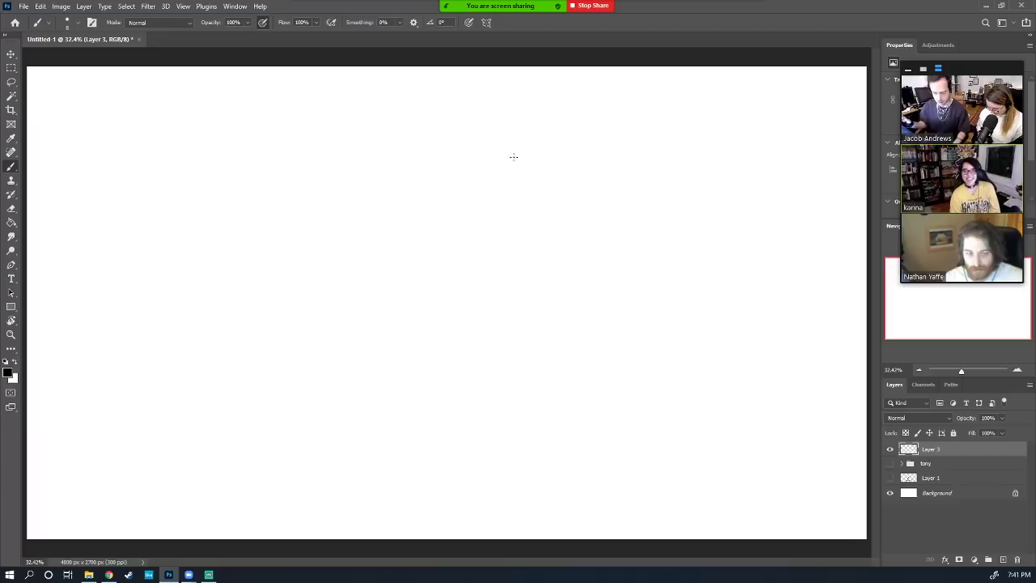
key("bracketright")
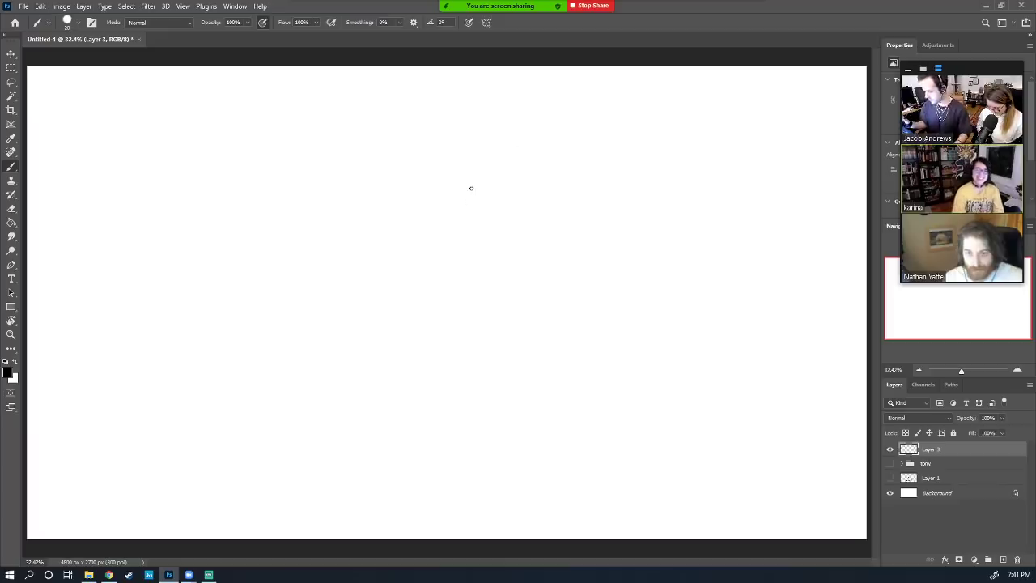
Undo a test stroke and set the brush Smoothing to 20%
mouse_move(348, 230)
left_mouse_down()
mouse_move(413, 174)
mouse_move(503, 290)
left_mouse_up()
key("ctrl+z")
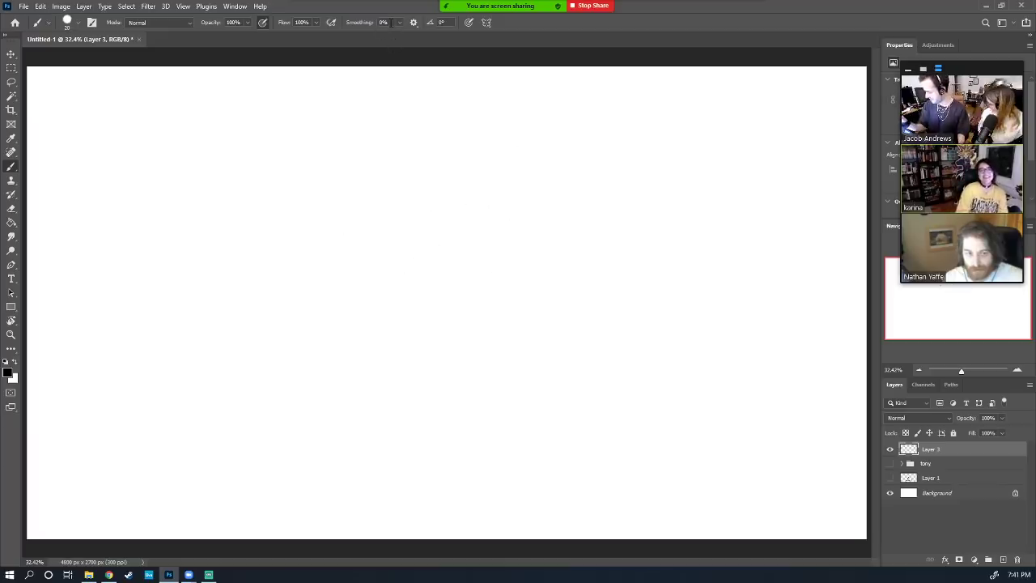
left_click(383, 21)
type("20")
key("Return")
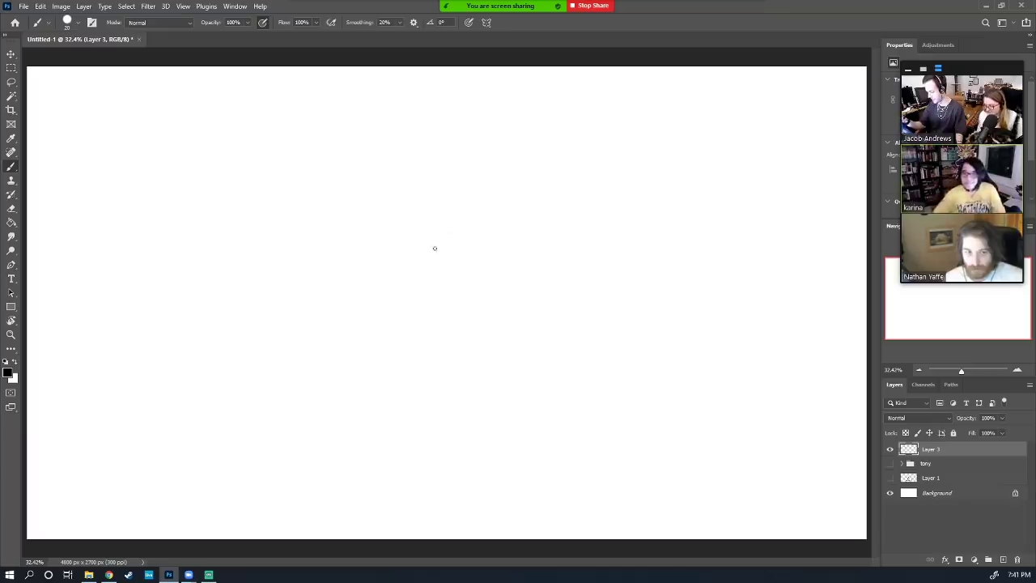
Sketch a round head, a cheek line, an ear loop with inner lines, a body curve and a belly loop
mouse_move(463, 284)
left_mouse_down()
mouse_move(368, 245)
mouse_move(504, 141)
mouse_move(463, 288)
left_mouse_up()
left_click_drag(378, 204, 400, 305)
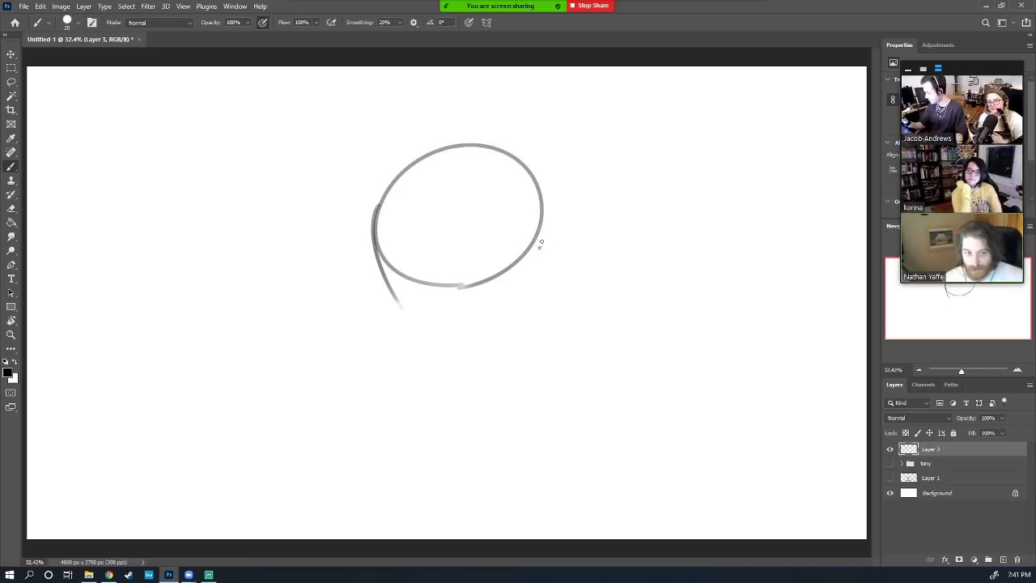
left_click_drag(539, 241, 548, 294)
key("ctrl+z")
mouse_move(548, 247)
left_mouse_down()
mouse_move(575, 301)
mouse_move(550, 279)
left_mouse_up()
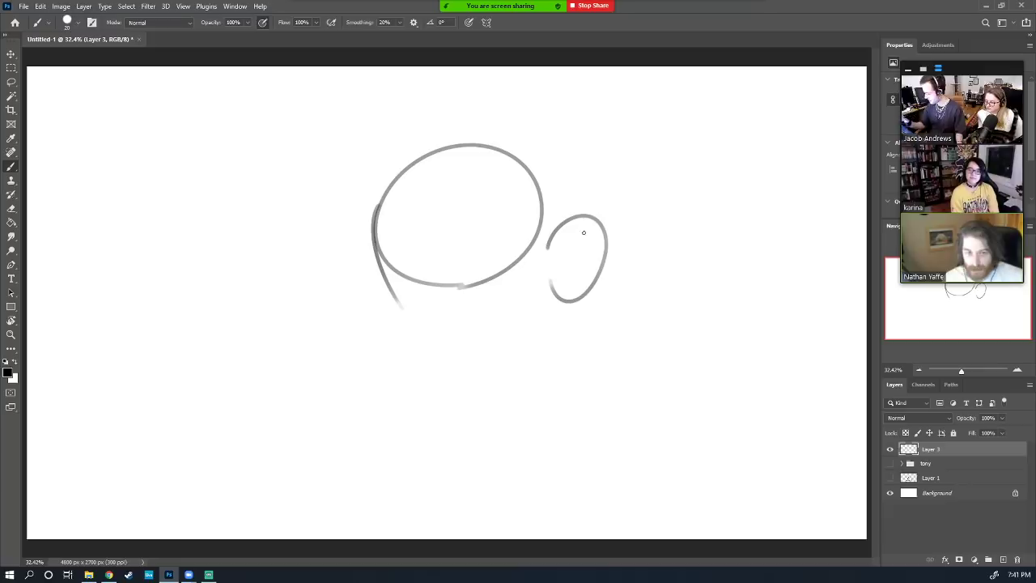
mouse_move(601, 218)
left_mouse_down()
mouse_move(556, 282)
mouse_move(561, 266)
mouse_move(559, 298)
mouse_move(566, 264)
left_mouse_up()
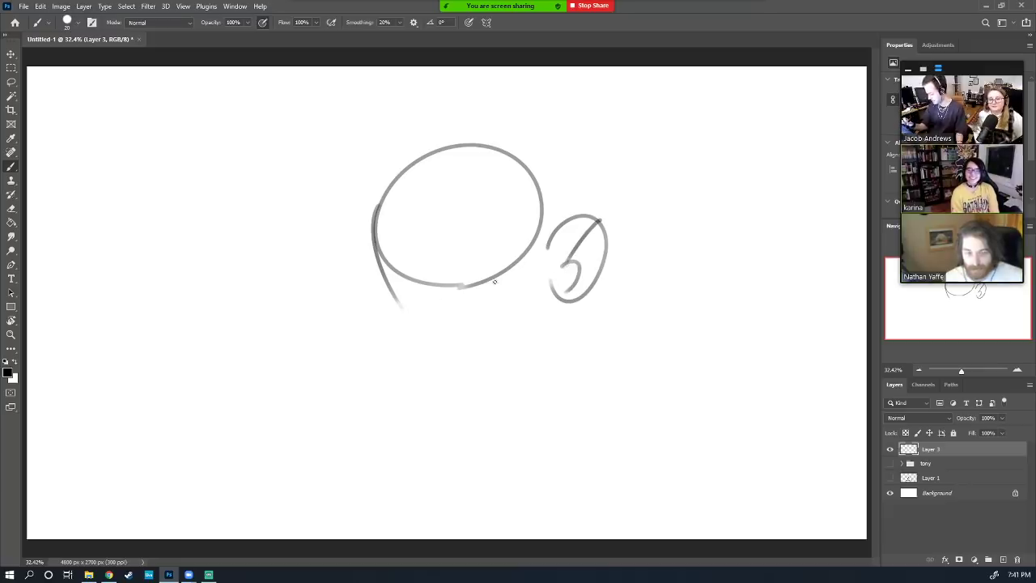
mouse_move(564, 306)
left_mouse_down()
mouse_move(526, 381)
mouse_move(450, 399)
left_mouse_up()
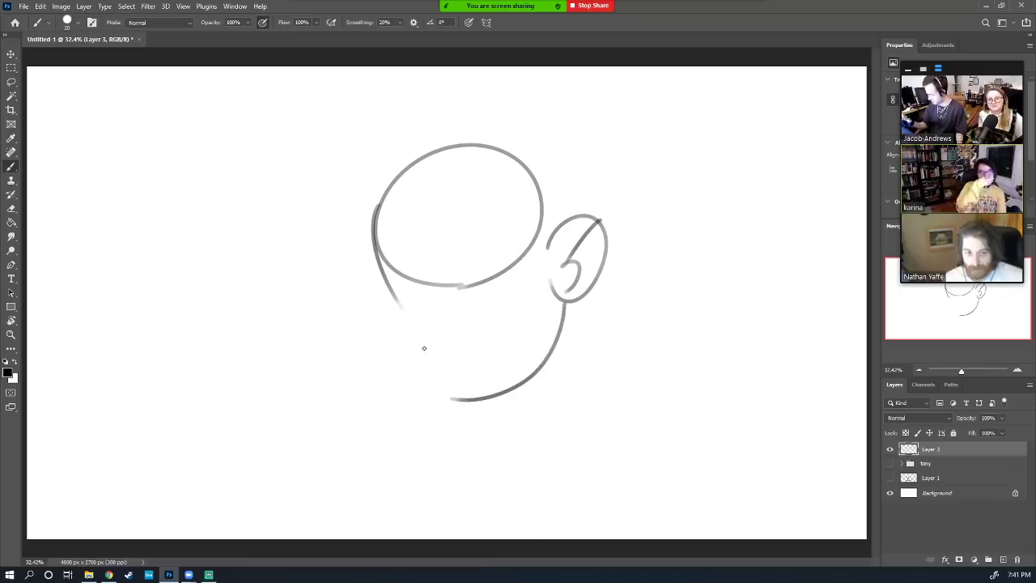
mouse_move(403, 308)
left_mouse_down()
mouse_move(357, 306)
mouse_move(382, 395)
left_mouse_up()
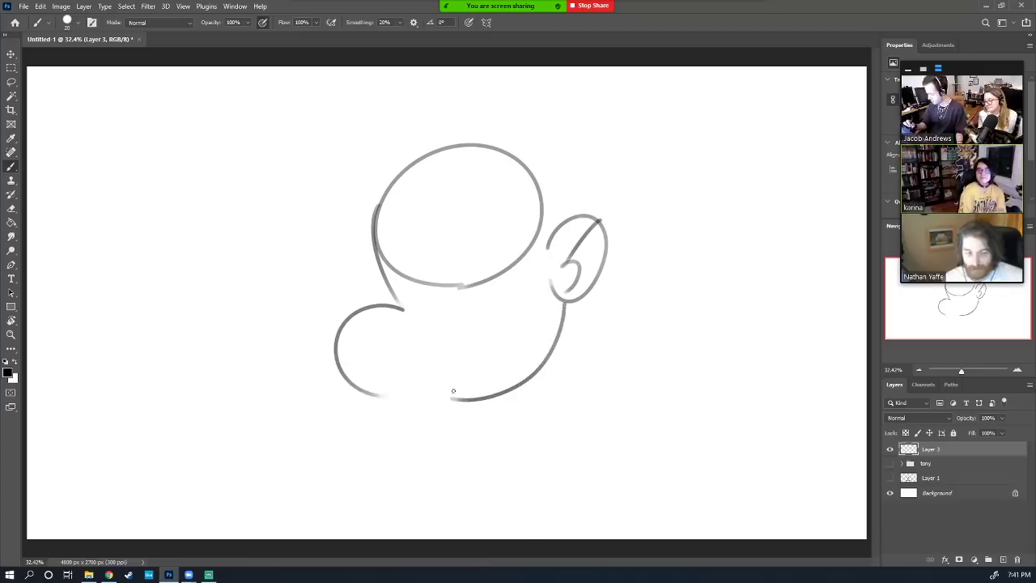
mouse_move(454, 391)
left_mouse_down()
mouse_move(398, 372)
mouse_move(455, 307)
left_mouse_up()
Erase the original round head outline, keeping the cheek, ear and body strokes
key("e")
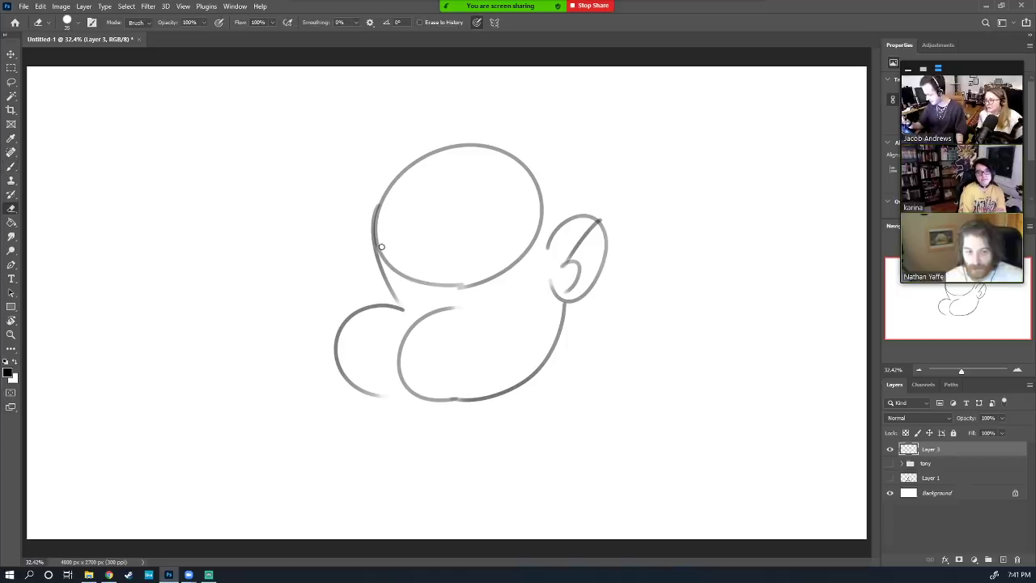
mouse_move(381, 246)
left_mouse_down()
mouse_move(410, 278)
mouse_move(446, 278)
left_mouse_up()
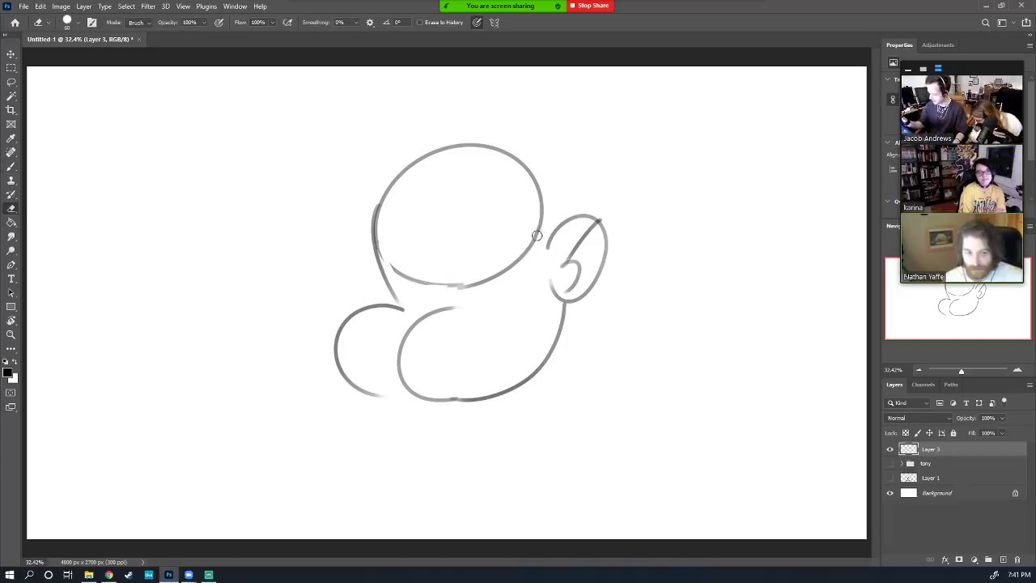
left_click_drag(535, 234, 388, 261)
mouse_move(510, 267)
left_mouse_down()
mouse_move(541, 226)
mouse_move(541, 181)
mouse_move(508, 151)
left_mouse_up()
mouse_move(412, 184)
left_mouse_down()
mouse_move(434, 150)
mouse_move(521, 148)
left_mouse_up()
key("b")
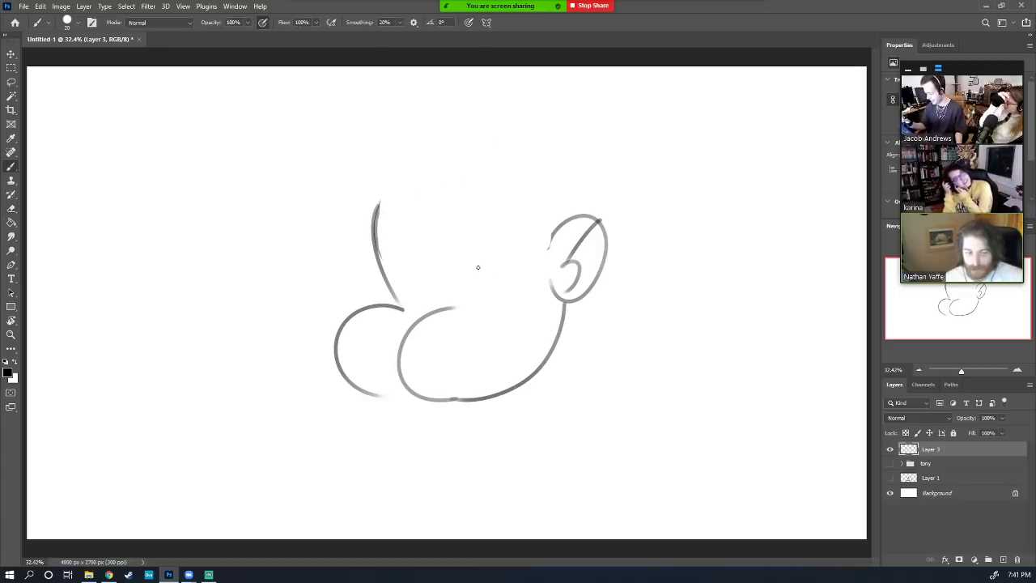
mouse_move(413, 325)
left_mouse_down()
mouse_move(427, 305)
mouse_move(436, 311)
left_mouse_up()
key("ctrl+z")
key("ctrl+z")
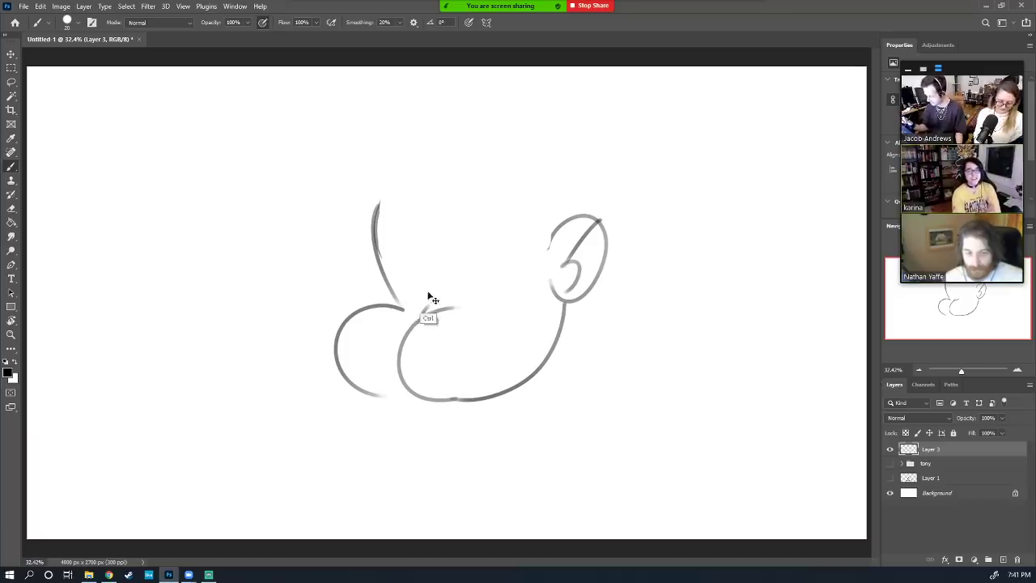
key("ctrl+z")
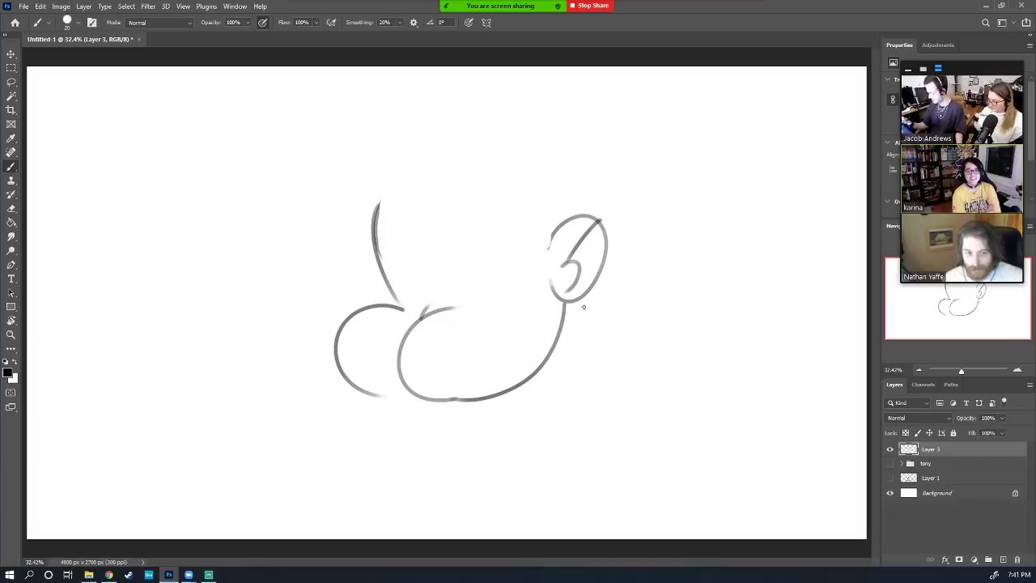
Draw the neck line, the ear edge, a curved brow, a nose stroke and the right closed eye
left_click_drag(564, 301, 582, 377)
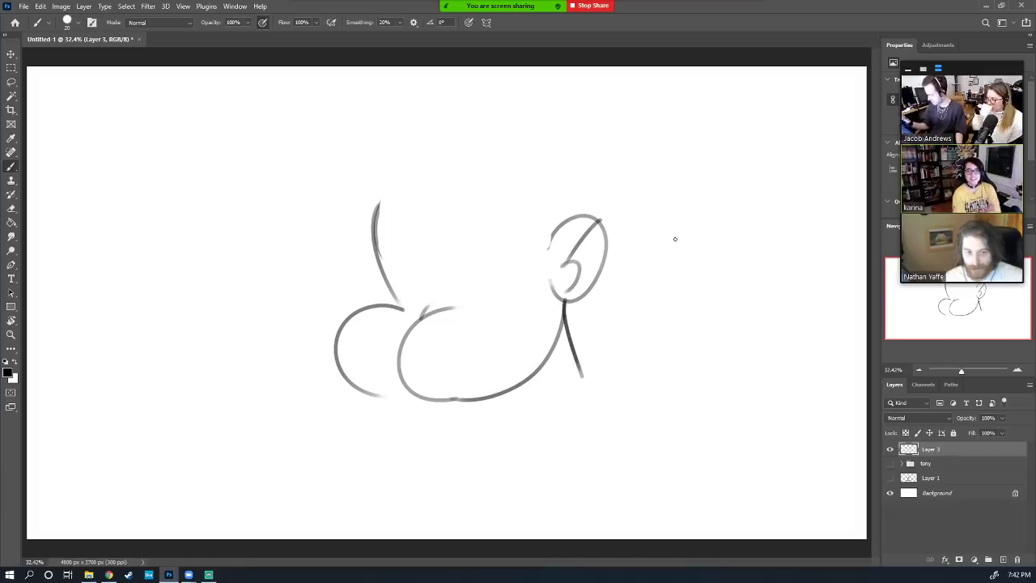
left_click_drag(549, 251, 555, 233)
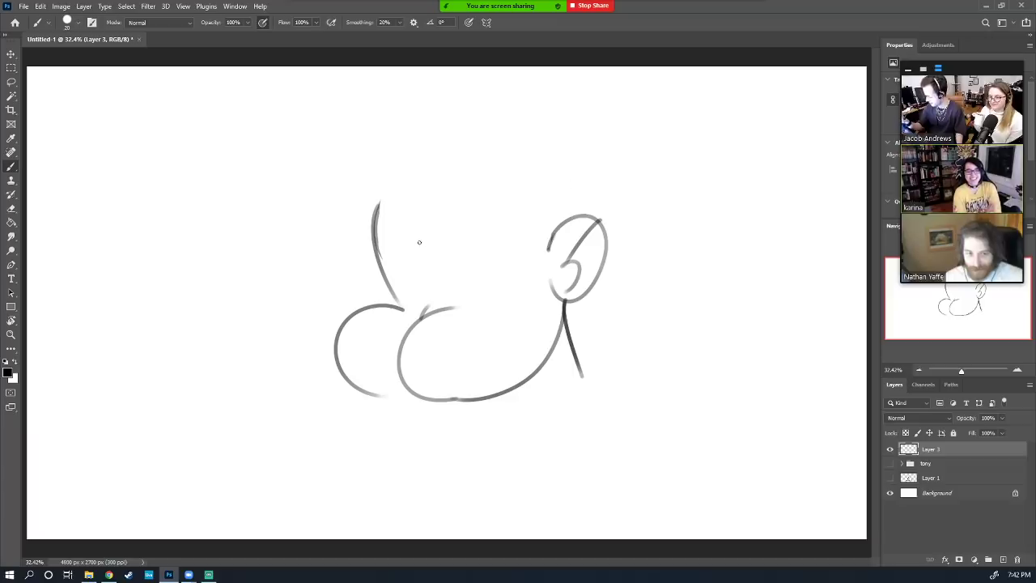
mouse_move(422, 213)
left_mouse_down()
mouse_move(423, 272)
mouse_move(446, 282)
mouse_move(477, 264)
mouse_move(418, 260)
mouse_move(402, 281)
mouse_move(403, 270)
mouse_move(416, 290)
mouse_move(421, 261)
mouse_move(402, 290)
mouse_move(392, 285)
mouse_move(442, 273)
left_mouse_up()
key("ctrl+z")
key("ctrl+z")
key("ctrl+z")
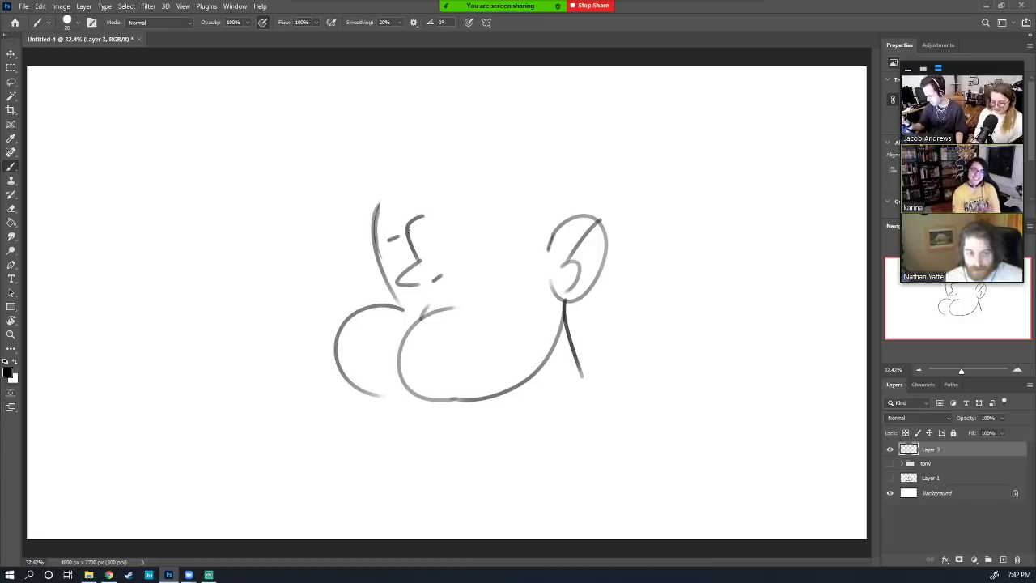
left_click_drag(387, 241, 409, 229)
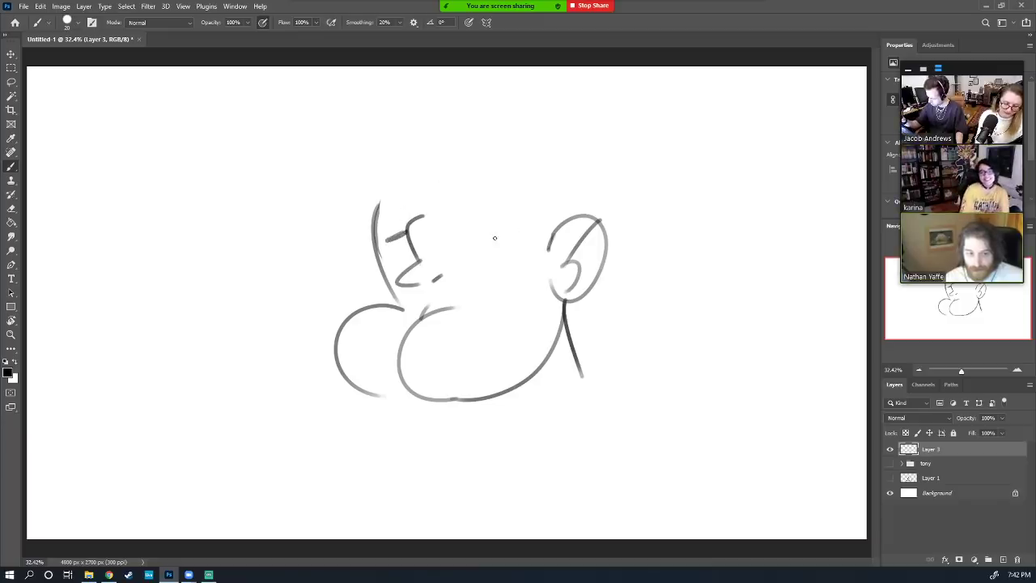
left_click_drag(475, 231, 503, 242)
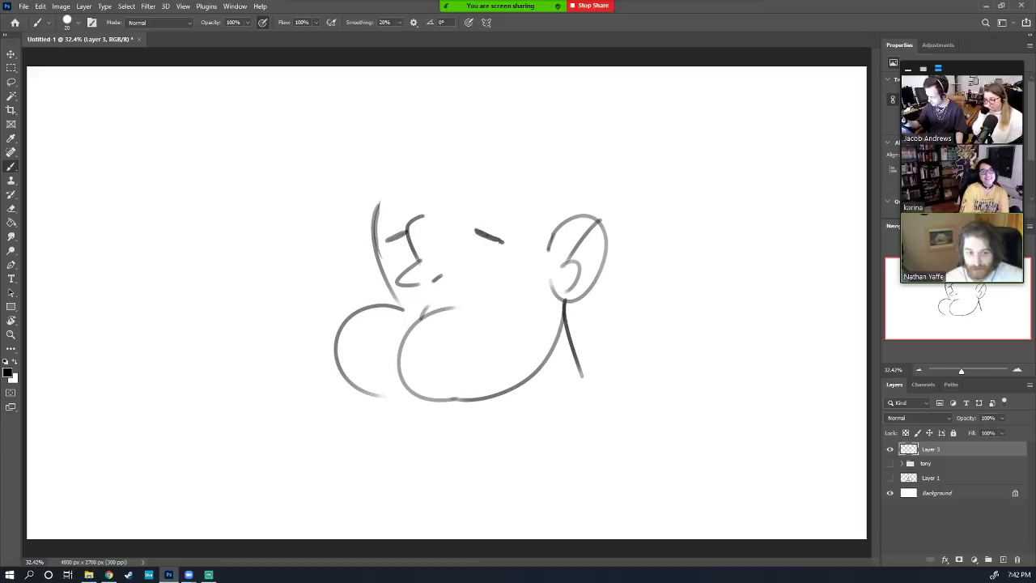
Lasso the face strokes, move them upward, and deselect
key("l")
mouse_move(459, 290)
left_mouse_down()
mouse_move(396, 289)
mouse_move(383, 220)
mouse_move(514, 174)
mouse_move(525, 238)
mouse_move(508, 308)
mouse_move(511, 256)
mouse_move(510, 290)
left_mouse_up()
key("v")
key("ctrl+d")
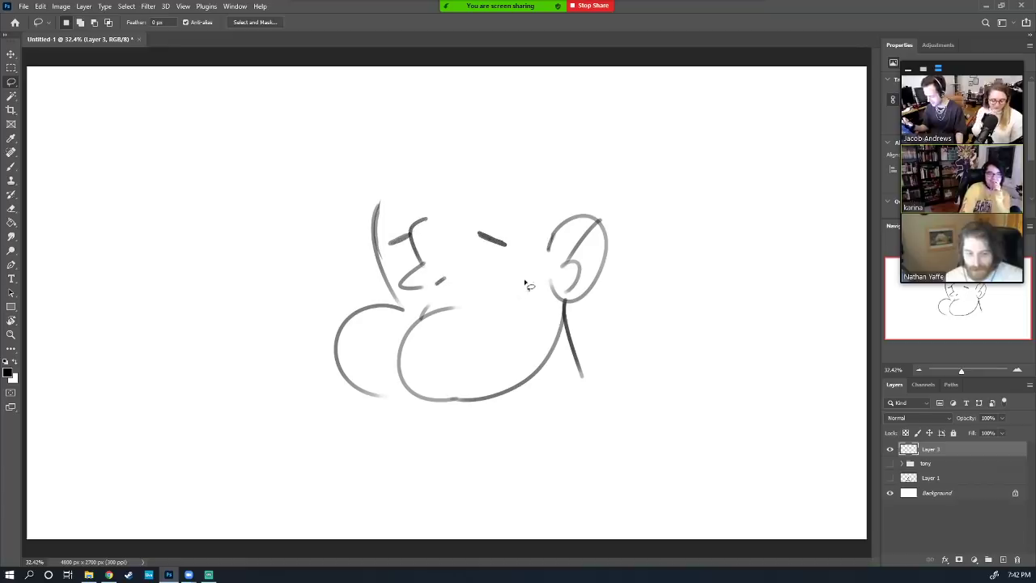
Add a nostril curve, a left cloud-like brow, a right face line, a mouth zigzag and a neck line
key("b")
mouse_move(397, 345)
left_mouse_down()
mouse_move(372, 361)
mouse_move(376, 373)
mouse_move(401, 368)
mouse_move(383, 360)
mouse_move(399, 350)
mouse_move(347, 354)
mouse_move(318, 378)
mouse_move(345, 390)
left_mouse_up()
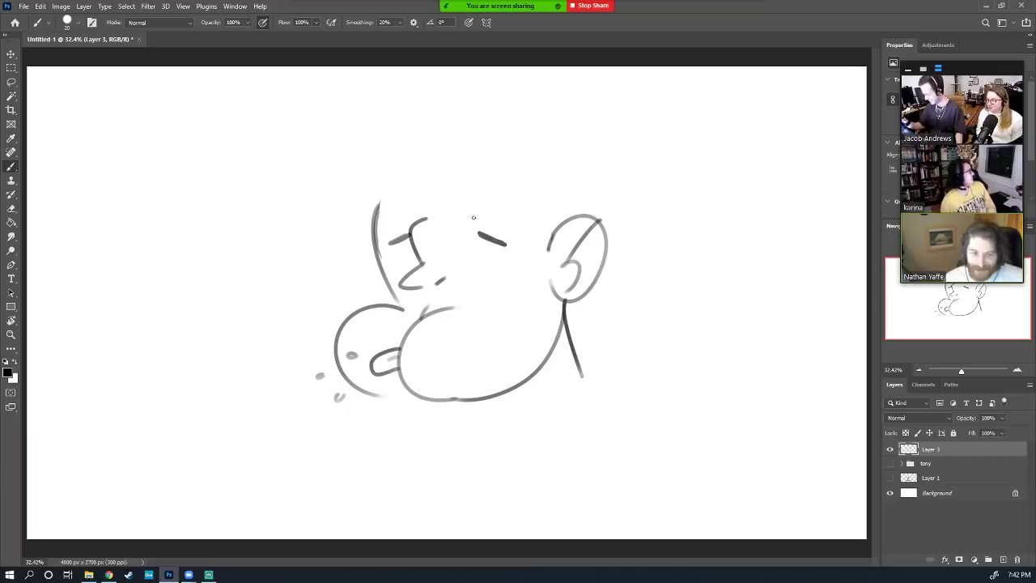
left_click_drag(467, 210, 486, 217)
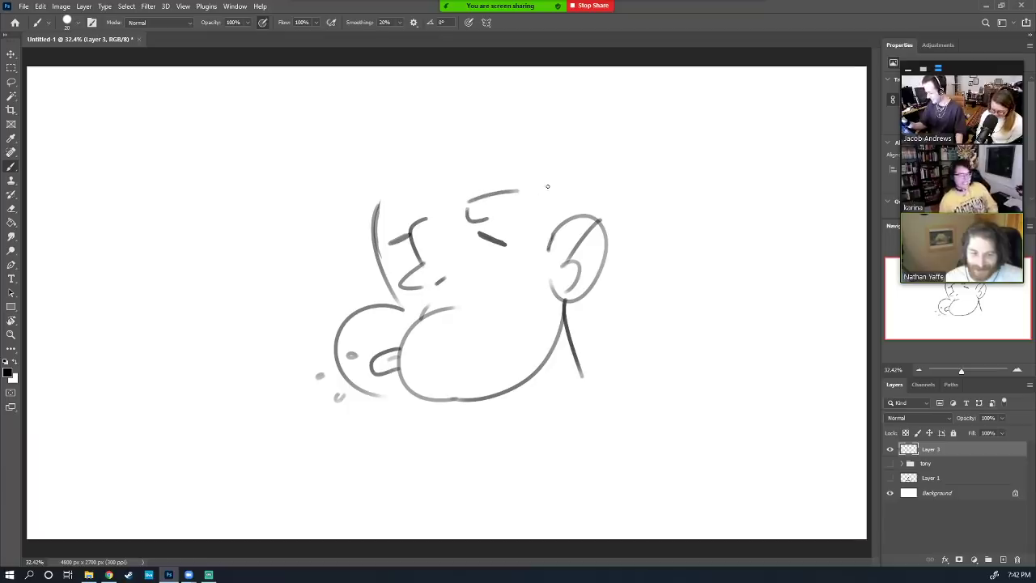
key("ctrl+z")
mouse_move(454, 220)
left_mouse_down()
mouse_move(479, 197)
mouse_move(542, 197)
mouse_move(535, 178)
mouse_move(523, 196)
mouse_move(541, 207)
mouse_move(484, 214)
left_mouse_up()
key("ctrl+z")
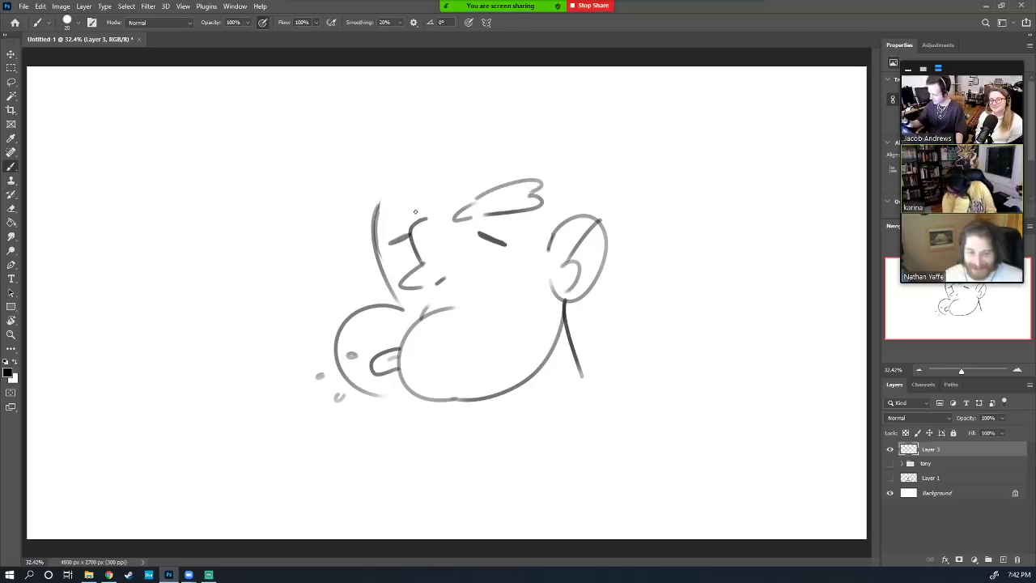
mouse_move(415, 212)
left_mouse_down()
mouse_move(361, 190)
mouse_move(361, 200)
mouse_move(405, 215)
mouse_move(376, 195)
left_mouse_up()
key("e")
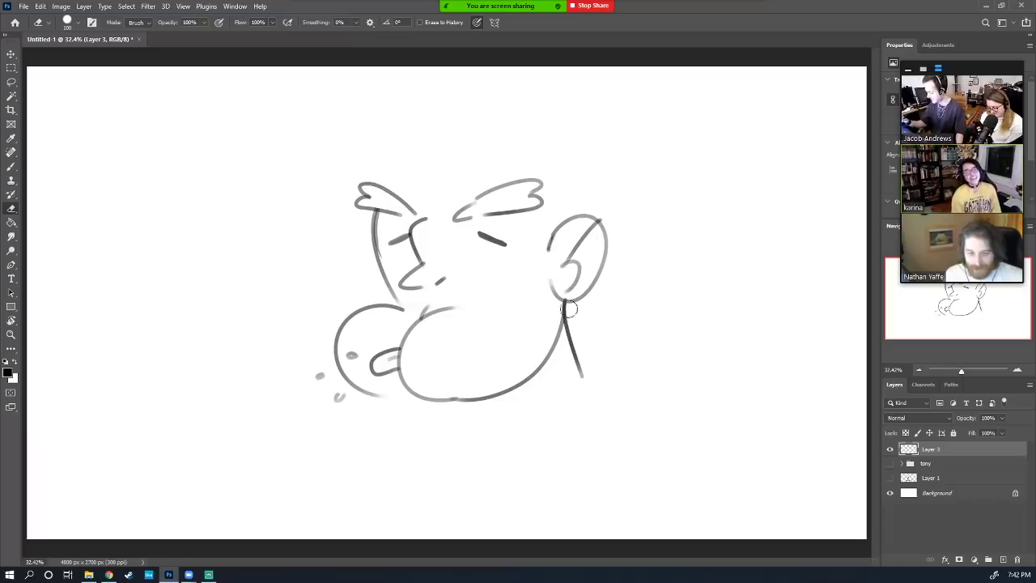
key("b")
key("b")
mouse_move(528, 209)
left_mouse_down()
mouse_move(519, 295)
mouse_move(531, 306)
mouse_move(518, 329)
left_mouse_up()
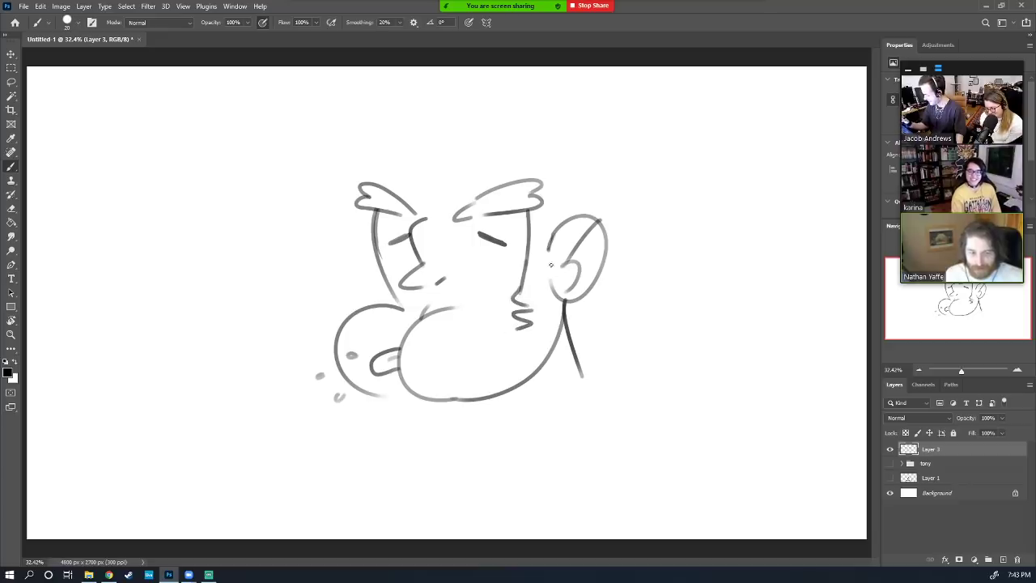
left_click_drag(549, 248, 541, 305)
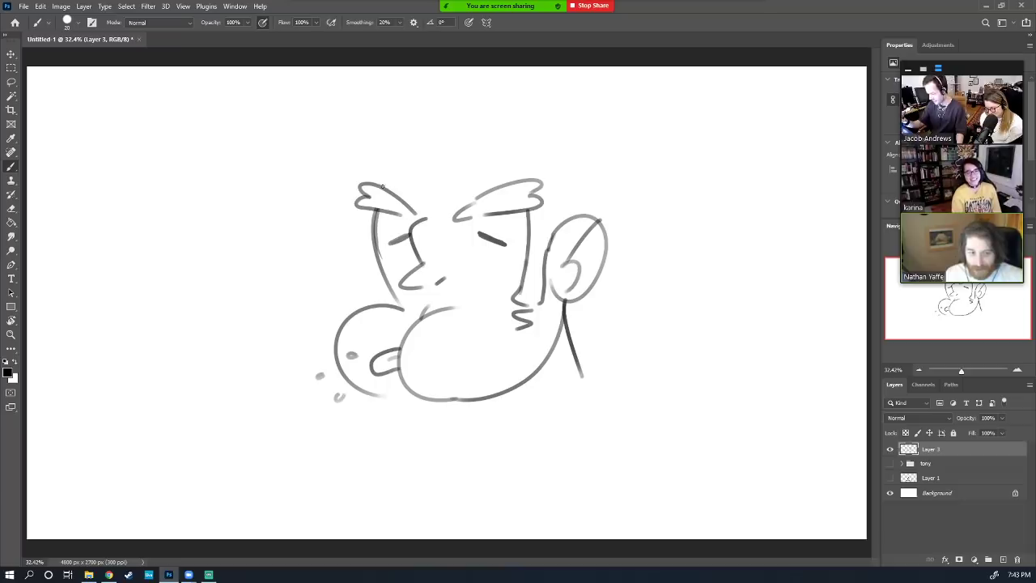
Draw an arch on top of the head and nudge the whole drawing slightly down
mouse_move(383, 187)
left_mouse_down()
mouse_move(402, 152)
mouse_move(523, 161)
mouse_move(528, 174)
left_mouse_up()
key("ctrl+z")
mouse_move(446, 152)
left_mouse_down()
mouse_move(484, 124)
mouse_move(531, 160)
left_mouse_up()
key("ctrl+t")
left_click_drag(579, 303, 584, 340)
key("Return")
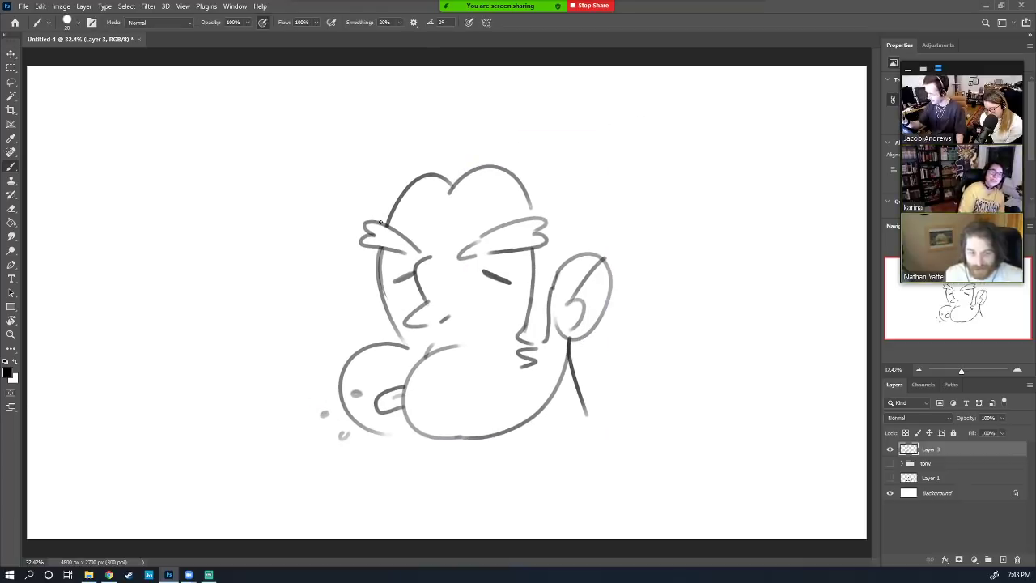
Sweep the big outline from the ear over the head and close the gap where the strokes meet
left_click_drag(382, 223, 441, 123)
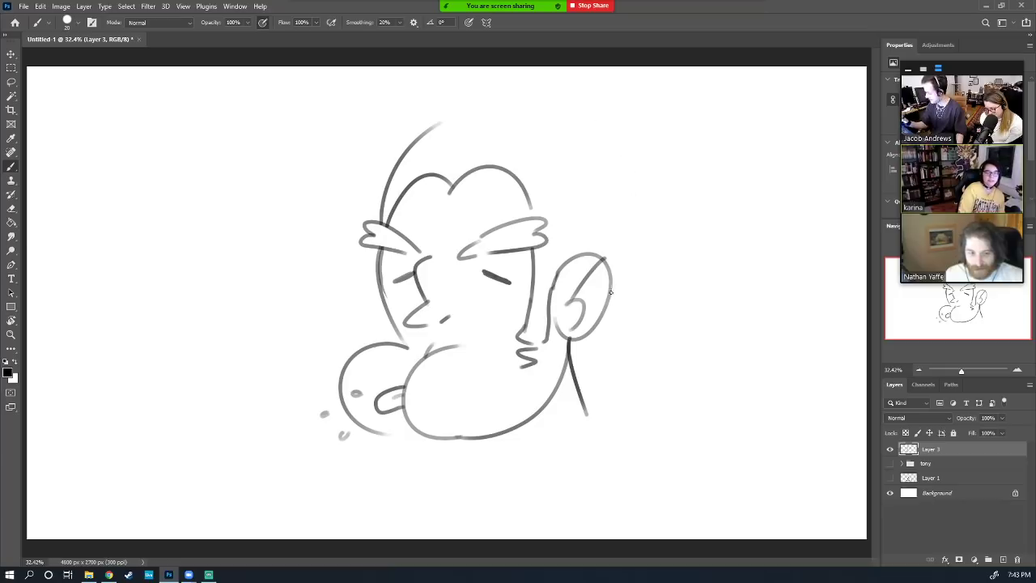
mouse_move(612, 296)
left_mouse_down()
mouse_move(662, 232)
mouse_move(637, 128)
mouse_move(560, 159)
mouse_move(619, 100)
mouse_move(483, 95)
mouse_move(412, 149)
left_mouse_up()
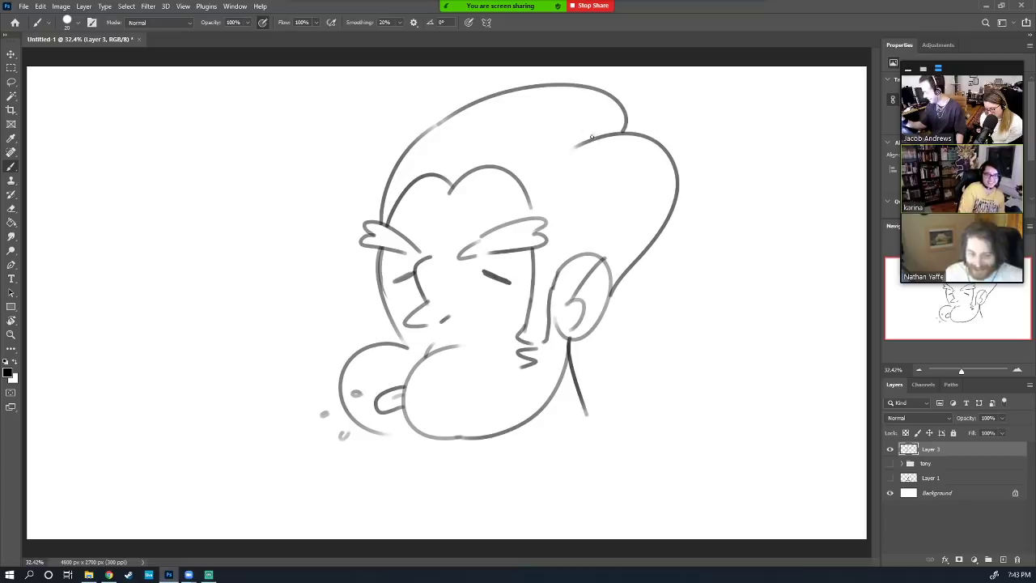
left_click_drag(595, 136, 578, 134)
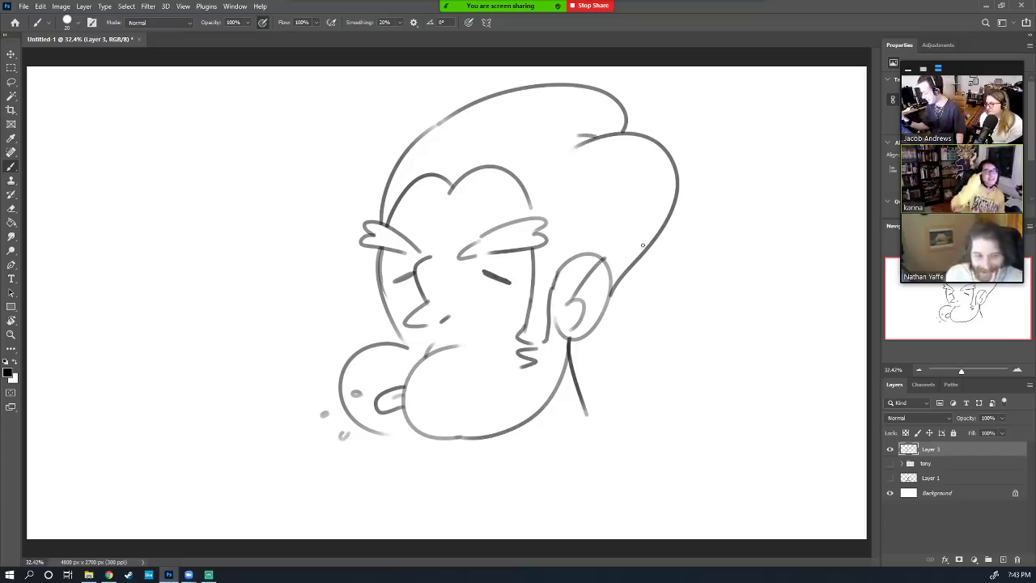
Scale the drawing down to about 86% and shift it up and to the right
key("v")
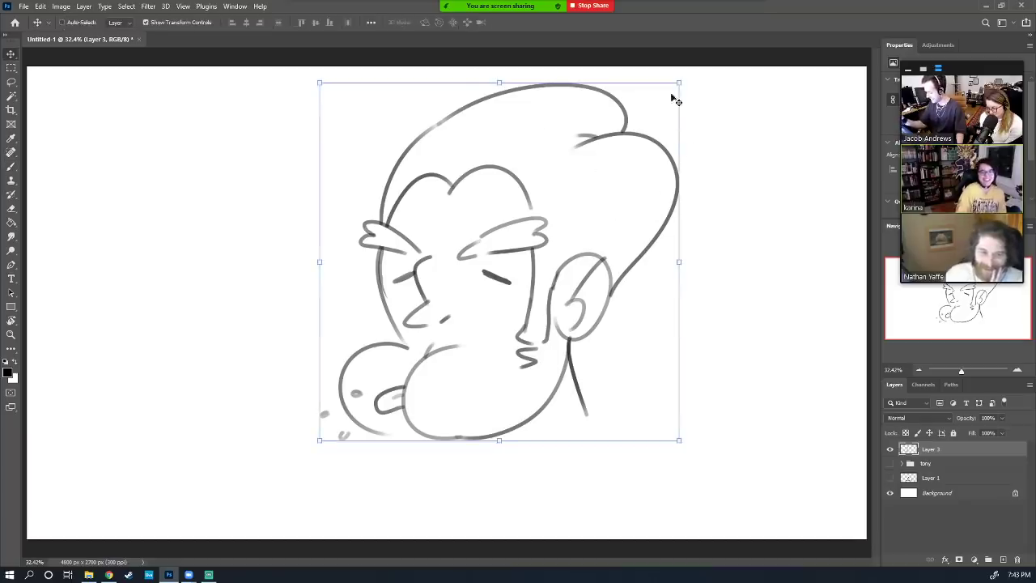
left_click_drag(671, 95, 626, 134)
left_click_drag(595, 186, 616, 170)
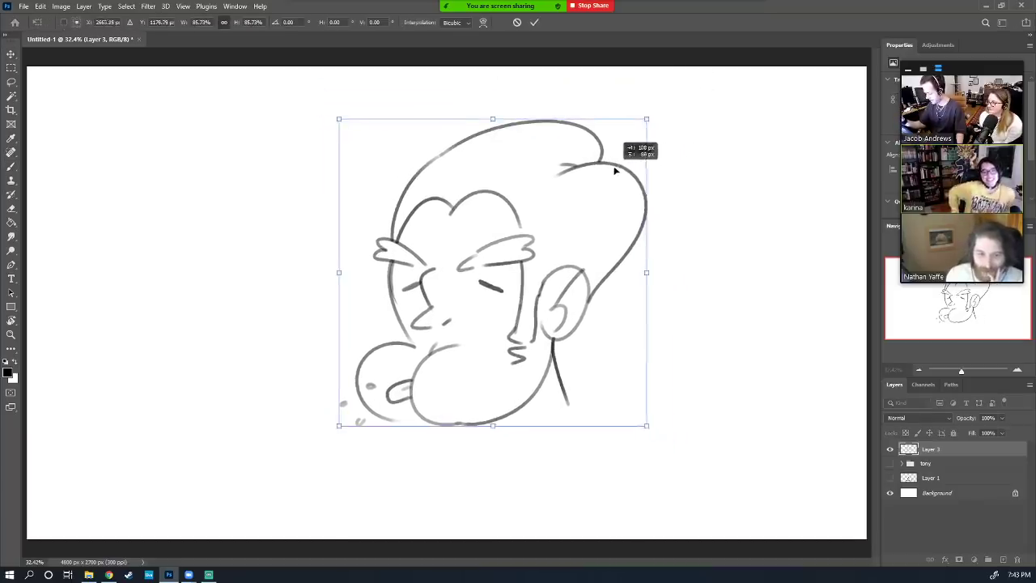
left_click(534, 22)
Draw a diagonal brim line across the head, a curve below the chin, and neck and body lines down toward the leg
key("b")
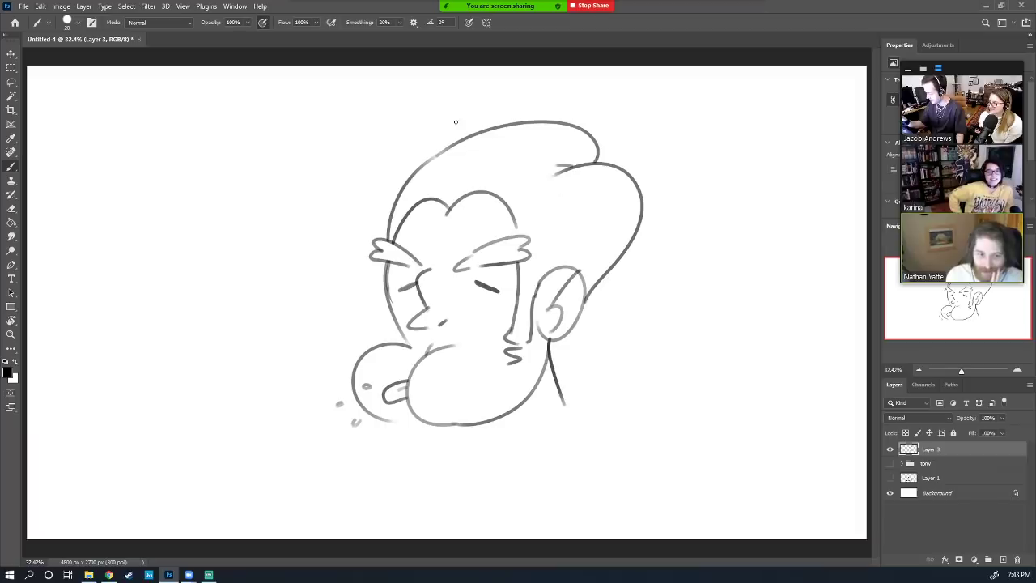
left_click_drag(434, 91, 578, 248)
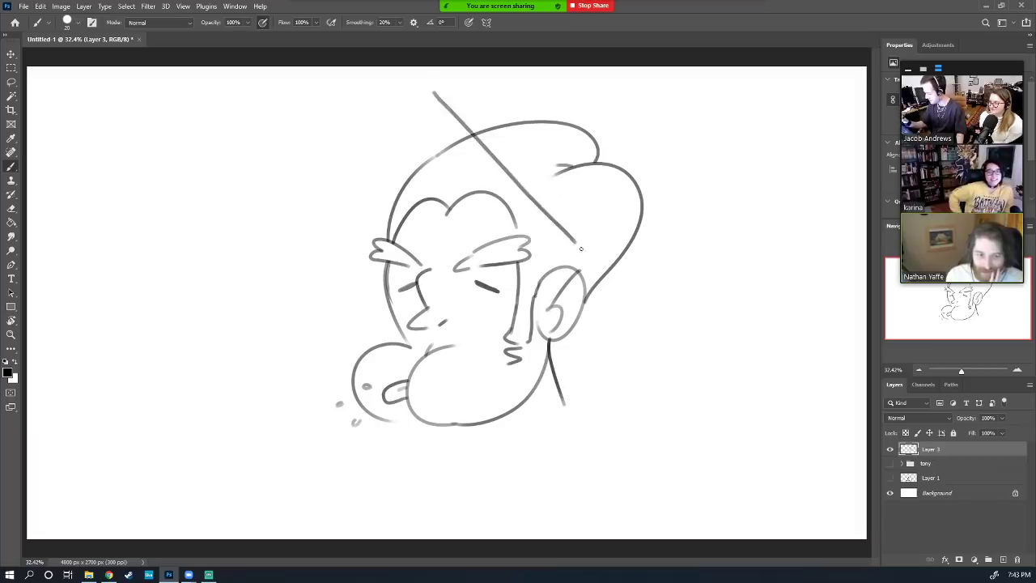
key("ctrl+z")
mouse_move(452, 85)
left_mouse_down()
mouse_move(449, 107)
mouse_move(570, 234)
mouse_move(644, 292)
mouse_move(665, 287)
left_mouse_up()
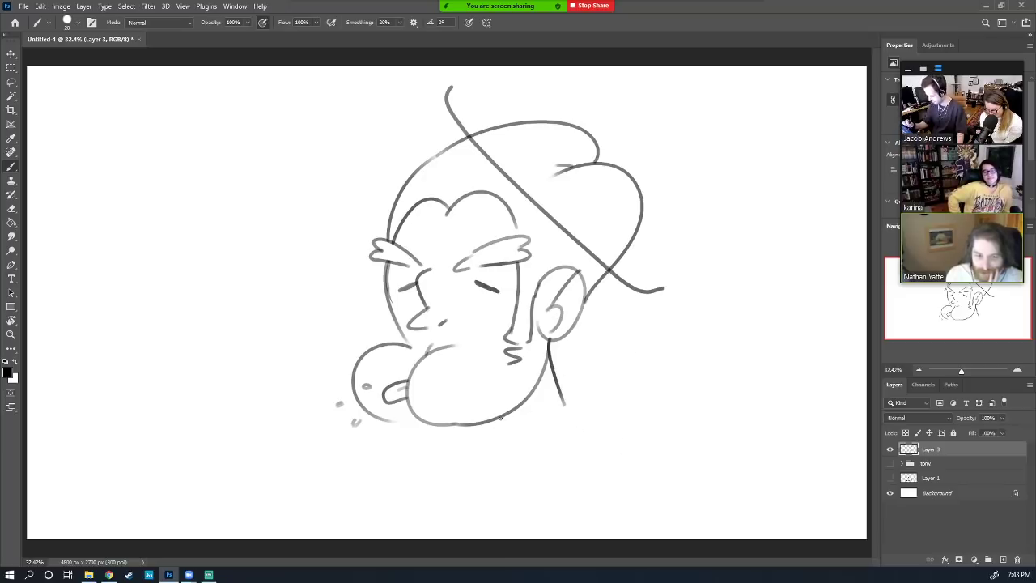
left_click_drag(501, 417, 548, 451)
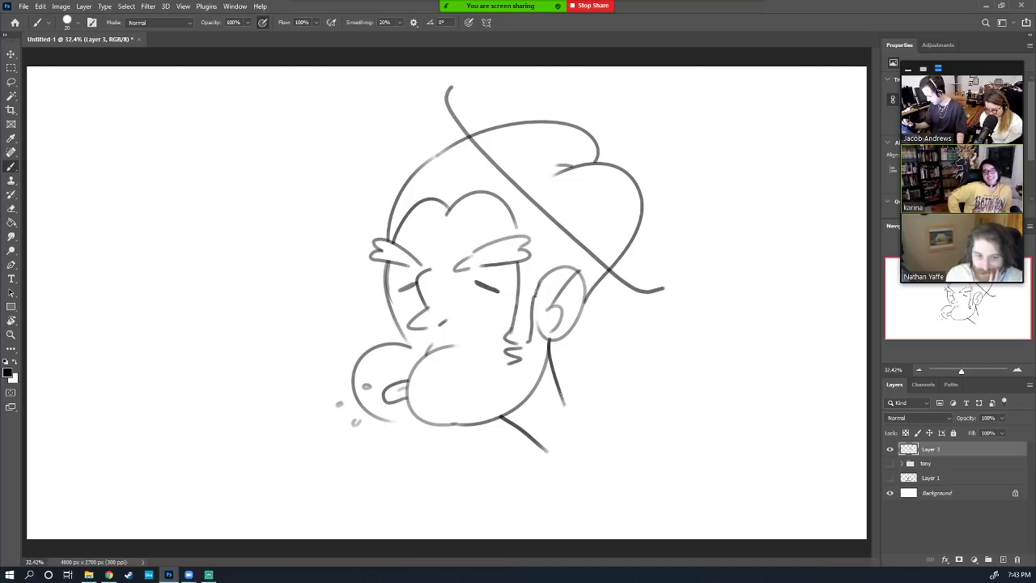
mouse_move(559, 392)
left_mouse_down()
mouse_move(578, 446)
mouse_move(538, 464)
mouse_move(539, 502)
left_mouse_up()
mouse_move(577, 442)
left_mouse_down()
mouse_move(557, 500)
mouse_move(533, 515)
mouse_move(555, 519)
mouse_move(582, 506)
left_mouse_up()
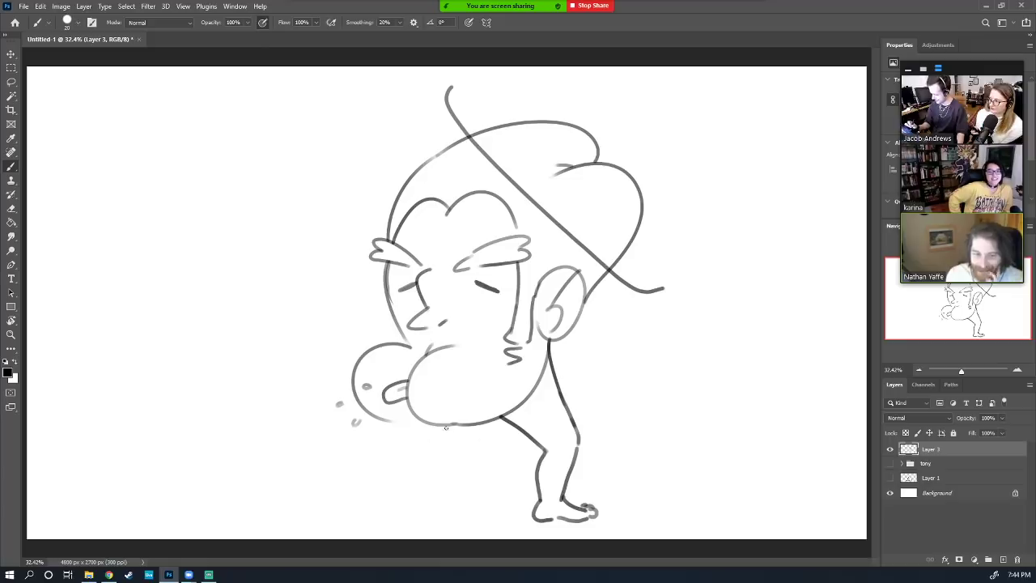
Draw the arm reaching left from the chin, the curled fingers, and the pistol grip under the hand
left_click_drag(445, 425, 408, 468)
left_click_drag(387, 419, 378, 459)
key("ctrl+z")
key("ctrl+z")
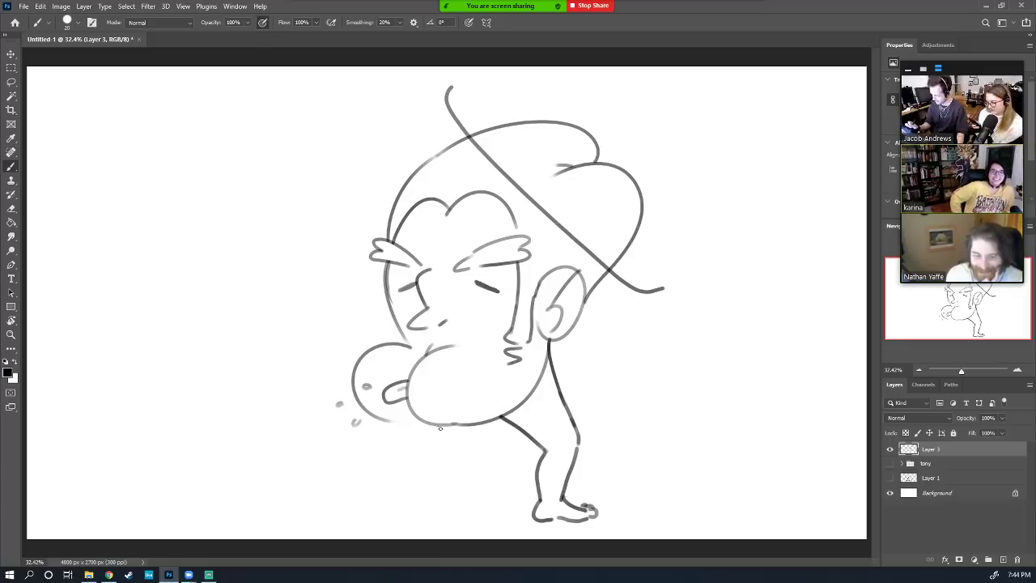
left_click_drag(438, 424, 396, 453)
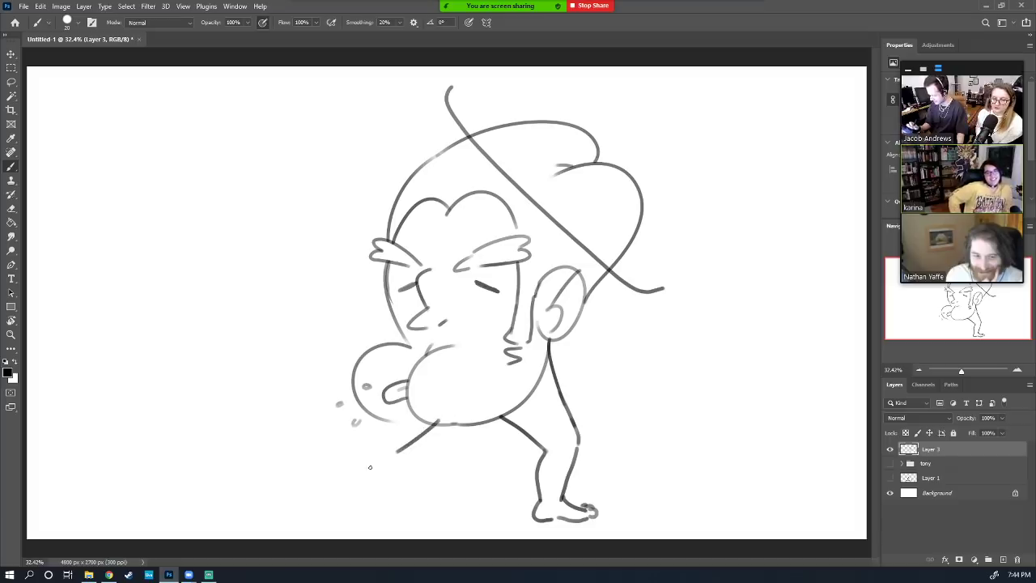
key("ctrl+z")
key("ctrl+shift+z")
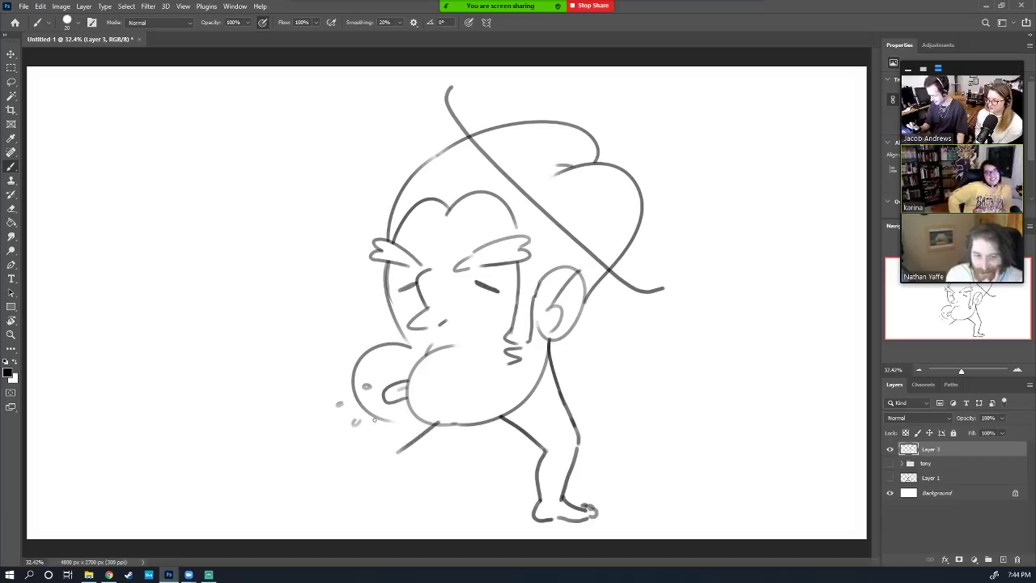
mouse_move(374, 420)
left_mouse_down()
mouse_move(362, 442)
mouse_move(390, 458)
mouse_move(306, 446)
mouse_move(317, 433)
mouse_move(309, 418)
mouse_move(292, 419)
mouse_move(268, 444)
left_mouse_up()
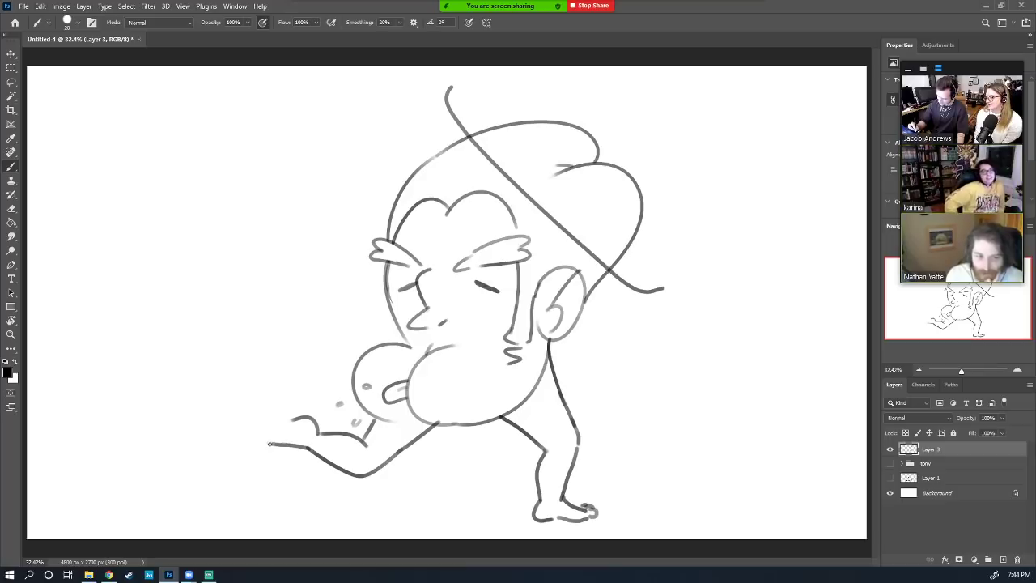
mouse_move(270, 444)
left_mouse_down()
mouse_move(257, 413)
mouse_move(288, 417)
mouse_move(248, 419)
mouse_move(249, 404)
mouse_move(297, 415)
mouse_move(275, 468)
mouse_move(305, 469)
mouse_move(308, 451)
left_mouse_up()
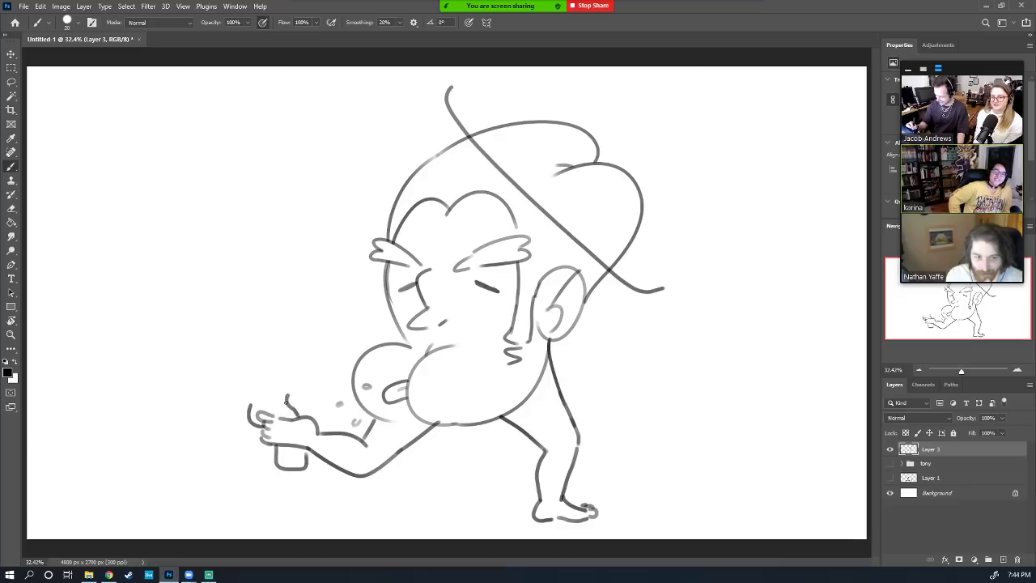
mouse_move(288, 405)
left_mouse_down()
mouse_move(288, 387)
mouse_move(247, 401)
mouse_move(225, 367)
mouse_move(259, 364)
mouse_move(269, 397)
mouse_move(295, 374)
mouse_move(232, 372)
mouse_move(261, 372)
mouse_move(238, 388)
mouse_move(259, 386)
left_mouse_up()
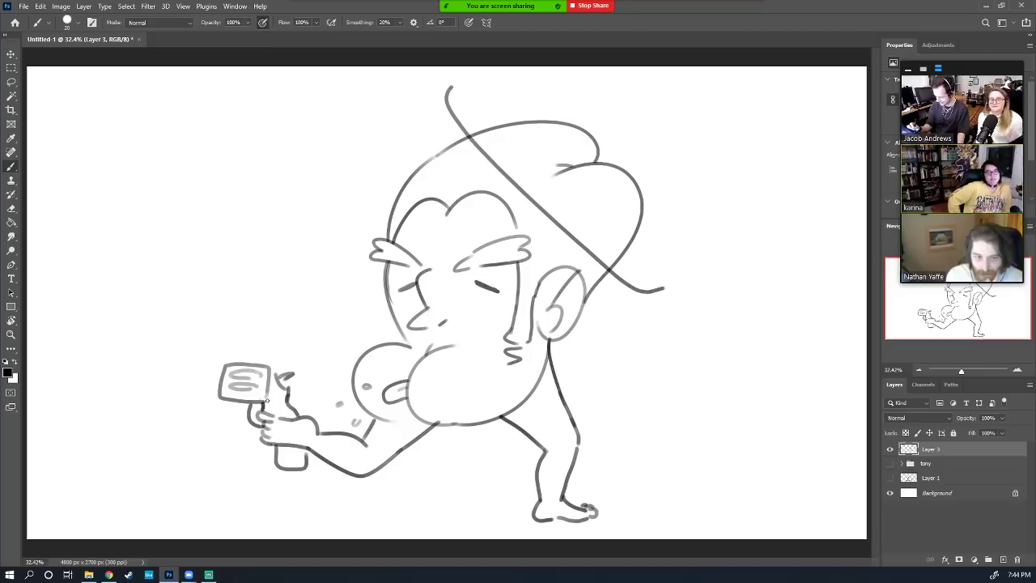
Add a detail line on the gun, then draw the barrel's top and bottom lines extending left
left_click_drag(267, 400, 275, 415)
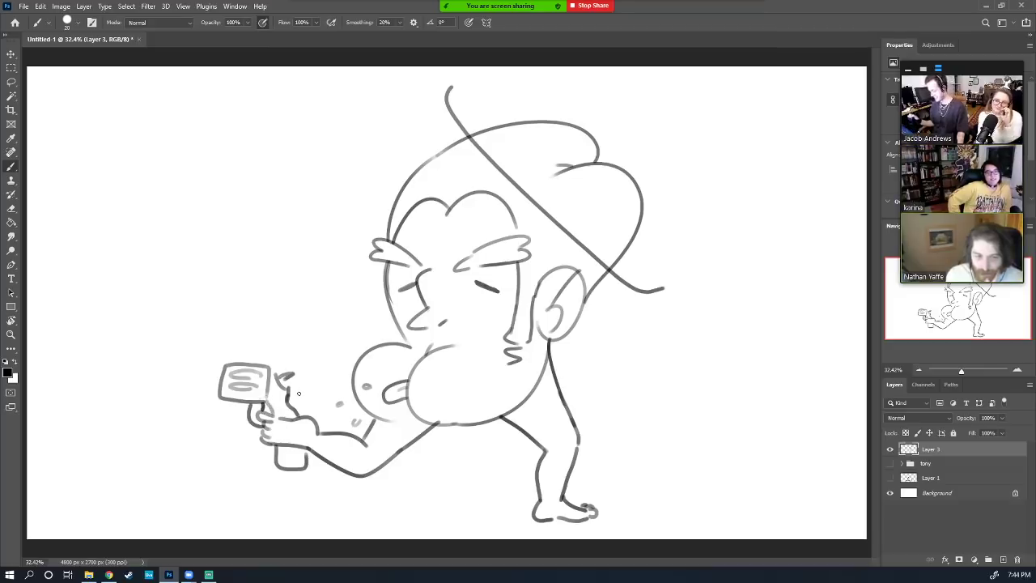
key("e")
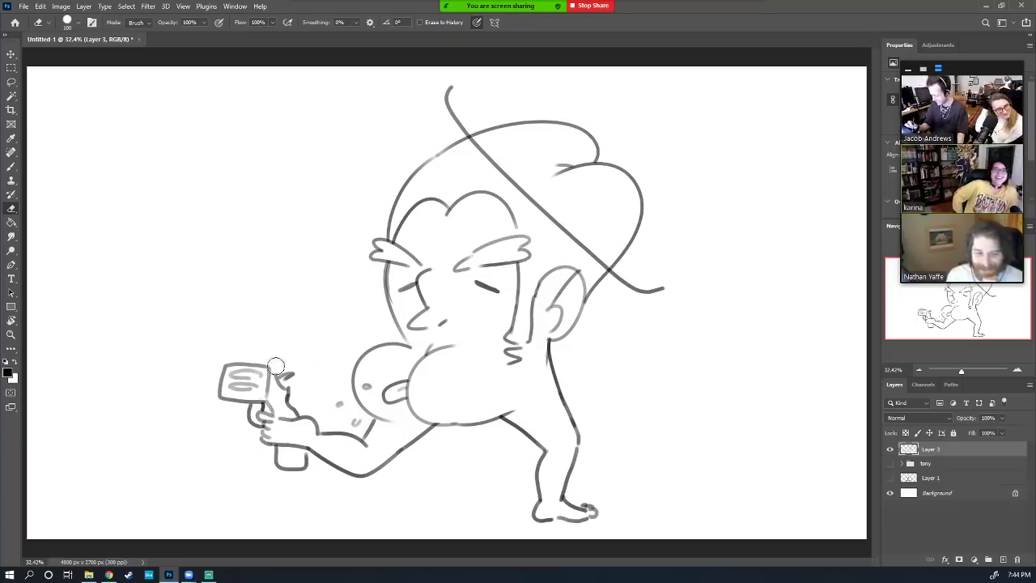
key("b")
left_click_drag(227, 367, 133, 366)
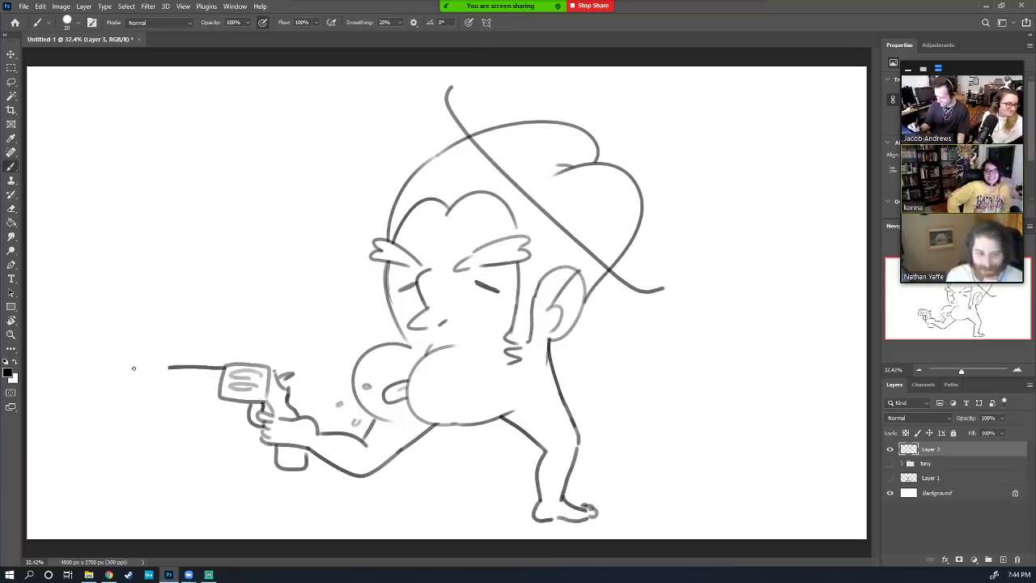
key("ctrl+z")
left_click_drag(224, 363, 155, 362)
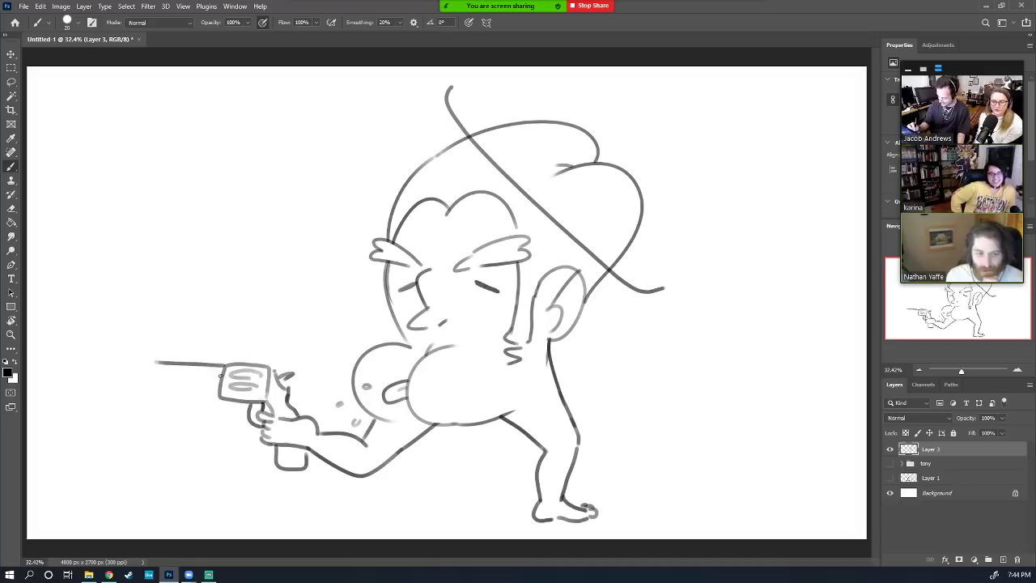
mouse_move(221, 375)
left_mouse_down()
mouse_move(153, 373)
mouse_move(176, 359)
left_mouse_up()
Shift the whole drawing right, then add a small face mark and a brow line on the forehead
key("v")
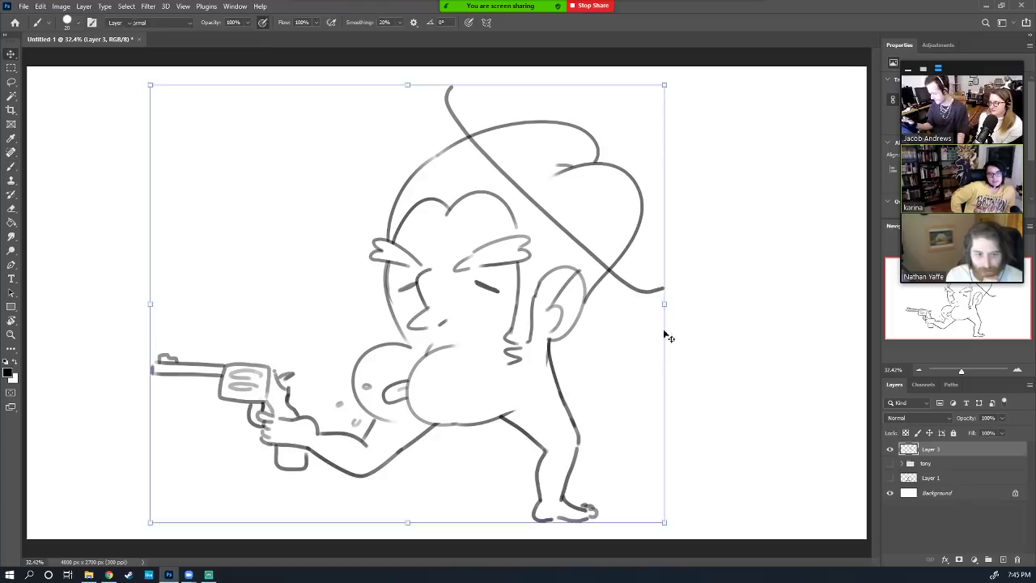
left_click_drag(605, 403, 680, 405)
key("b")
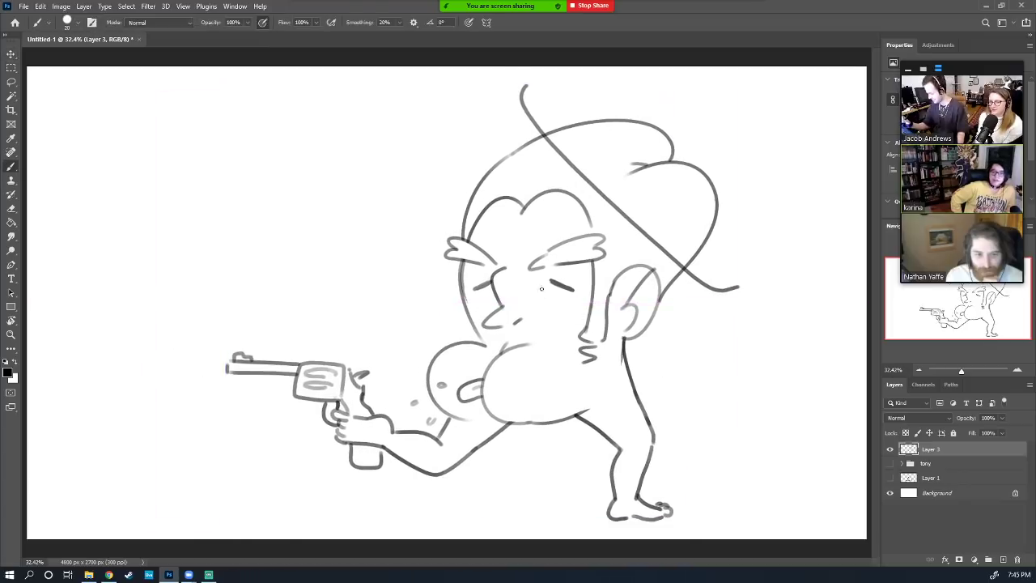
left_click_drag(486, 304, 491, 293)
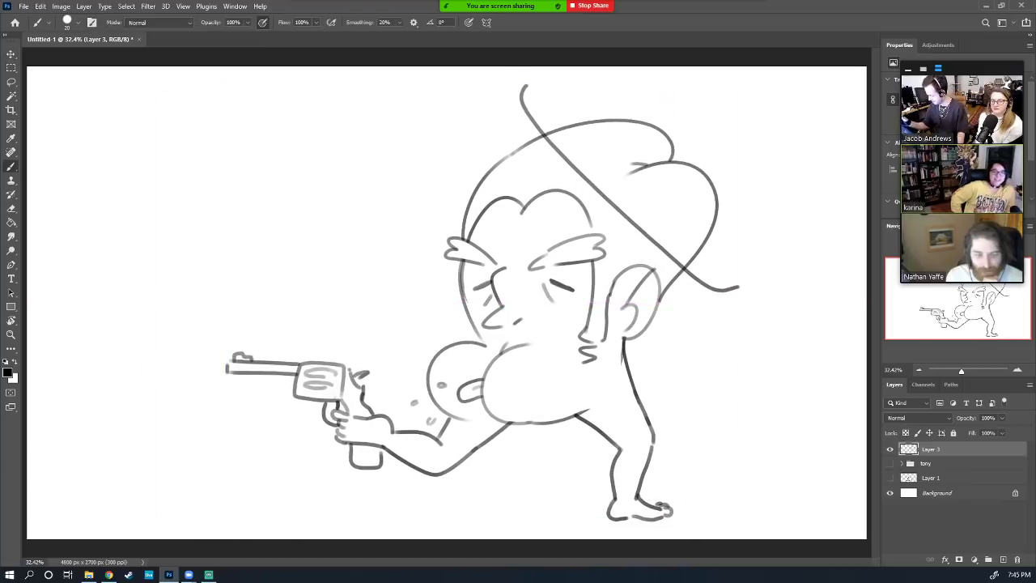
left_click_drag(486, 237, 541, 237)
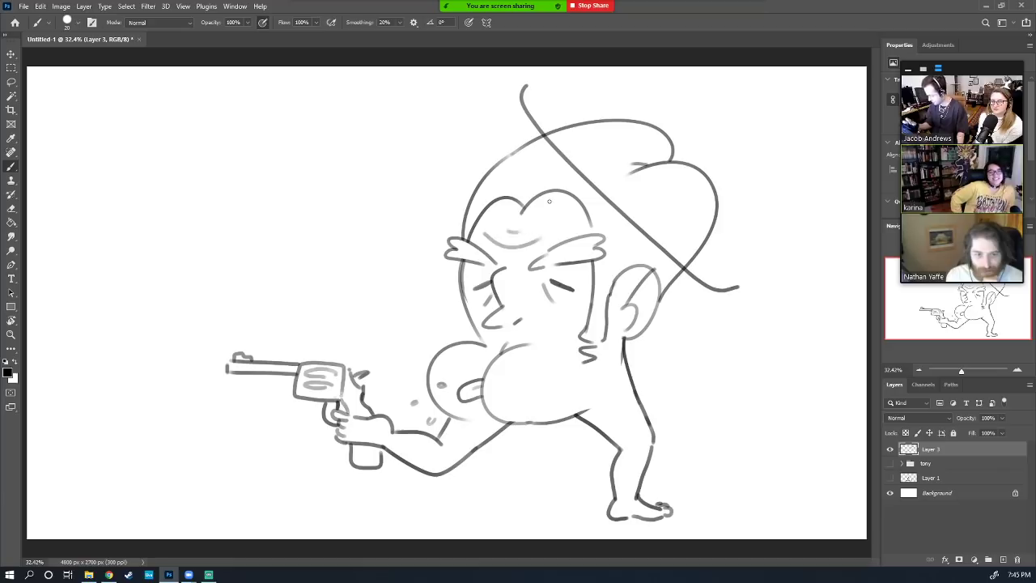
Draw blast lines and a smoke puff at the barrel tip and letter two 'TOOT' labels
mouse_move(213, 370)
left_mouse_down()
mouse_move(183, 383)
mouse_move(207, 362)
mouse_move(180, 353)
left_mouse_up()
mouse_move(185, 391)
left_mouse_down()
mouse_move(158, 395)
mouse_move(134, 379)
mouse_move(140, 323)
mouse_move(181, 348)
mouse_move(172, 377)
mouse_move(196, 369)
mouse_move(168, 364)
left_mouse_up()
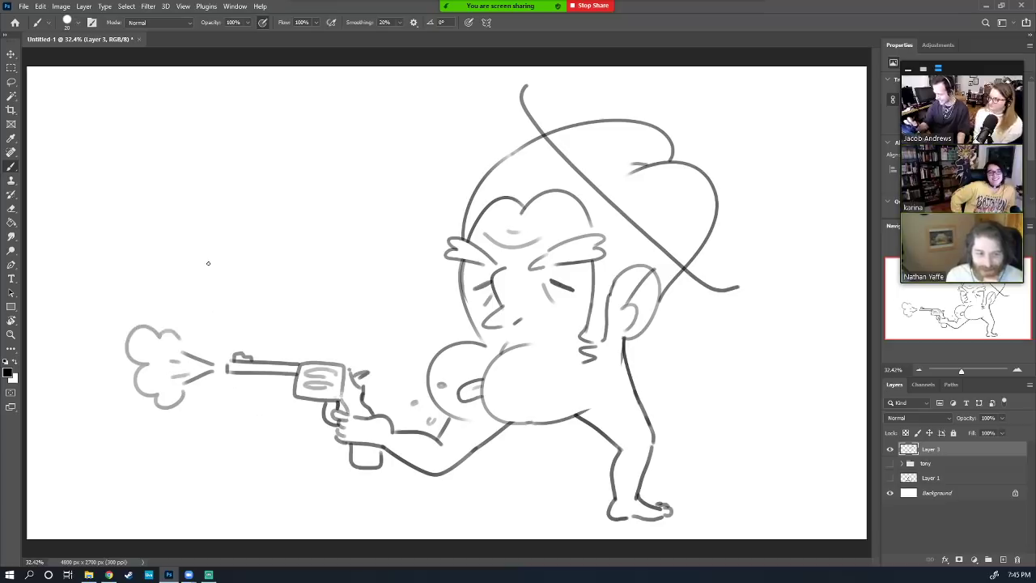
left_click_drag(104, 314, 151, 291)
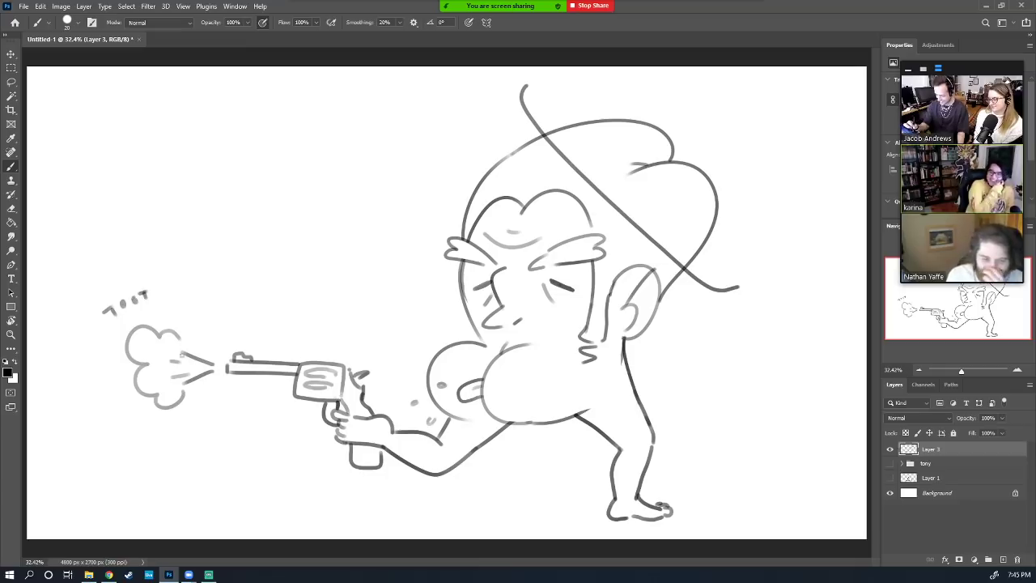
left_click_drag(196, 405, 195, 415)
left_click_drag(191, 402, 230, 417)
left_click_drag(226, 402, 240, 400)
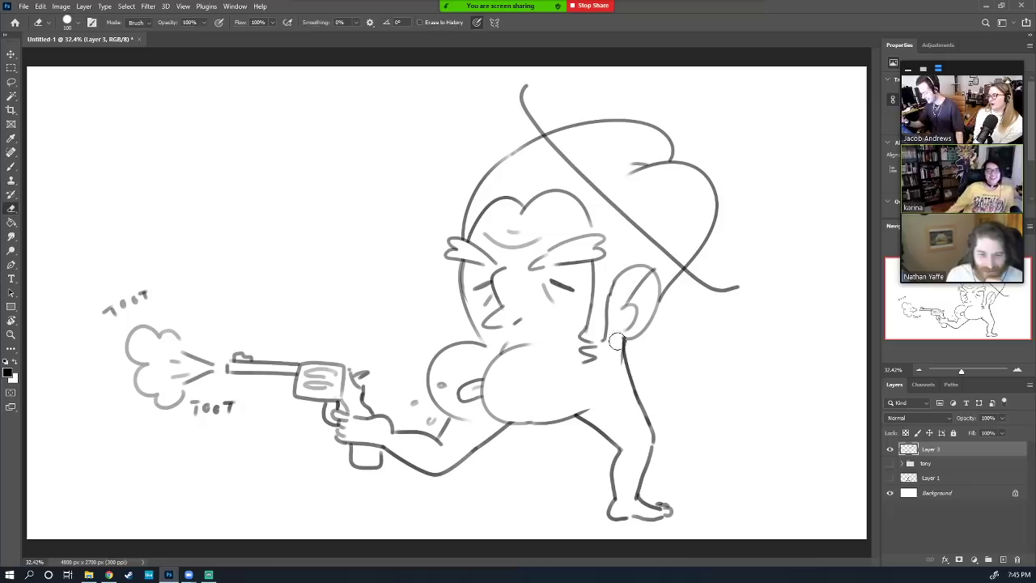
key("e")
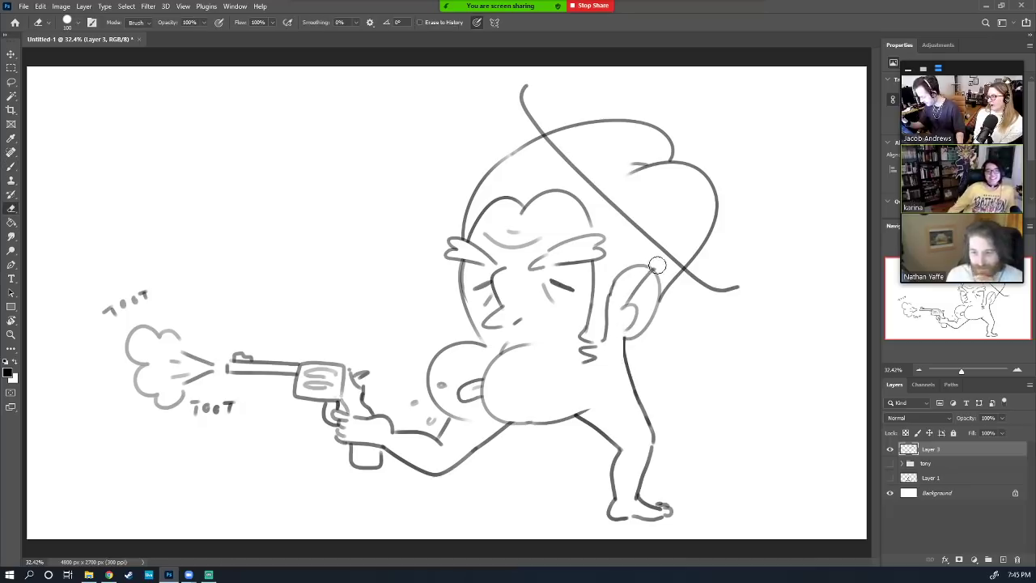
key("b")
mouse_move(640, 333)
left_mouse_down()
mouse_move(674, 337)
mouse_move(675, 352)
mouse_move(655, 354)
mouse_move(679, 368)
mouse_move(650, 366)
left_mouse_up()
key("ctrl+z")
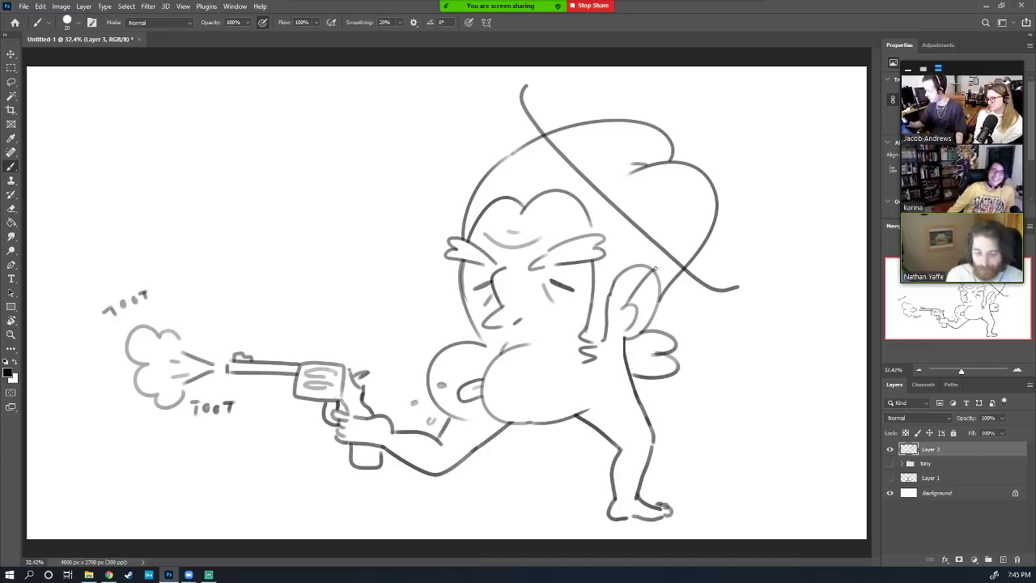
Shift the drawing right, then draw small puffs trailing left from the smoke cloud with inner detail lines
key("v")
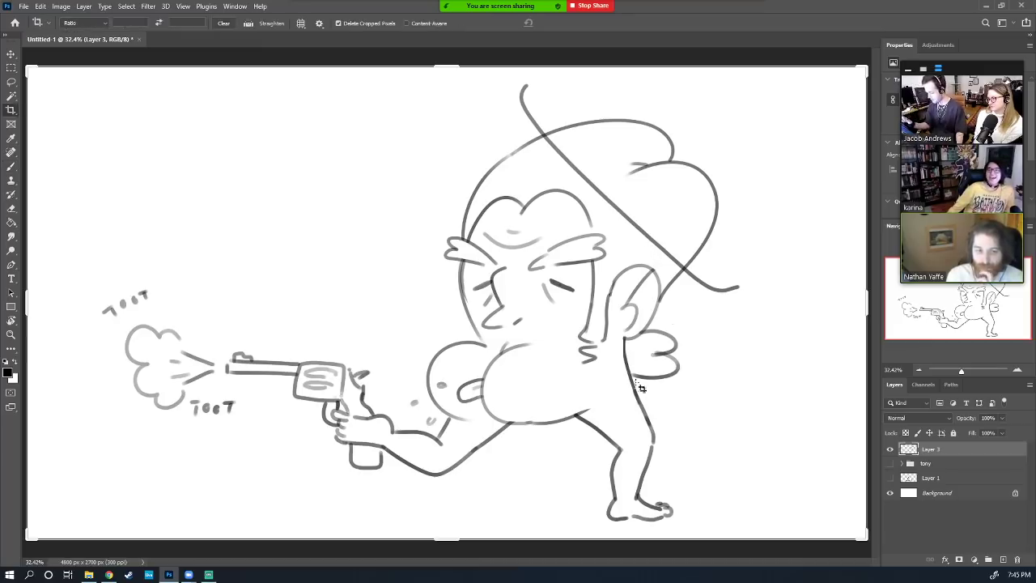
left_click_drag(636, 395, 710, 409)
key("b")
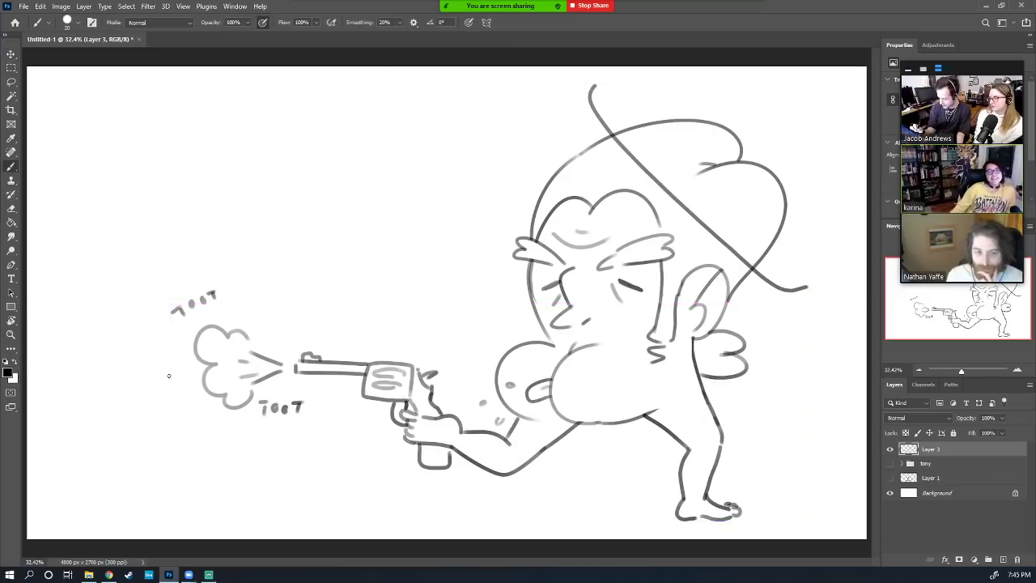
mouse_move(169, 377)
left_mouse_down()
mouse_move(155, 373)
mouse_move(172, 363)
mouse_move(183, 370)
mouse_move(90, 388)
mouse_move(94, 375)
mouse_move(114, 373)
mouse_move(118, 386)
mouse_move(44, 362)
mouse_move(71, 363)
mouse_move(58, 370)
left_mouse_up()
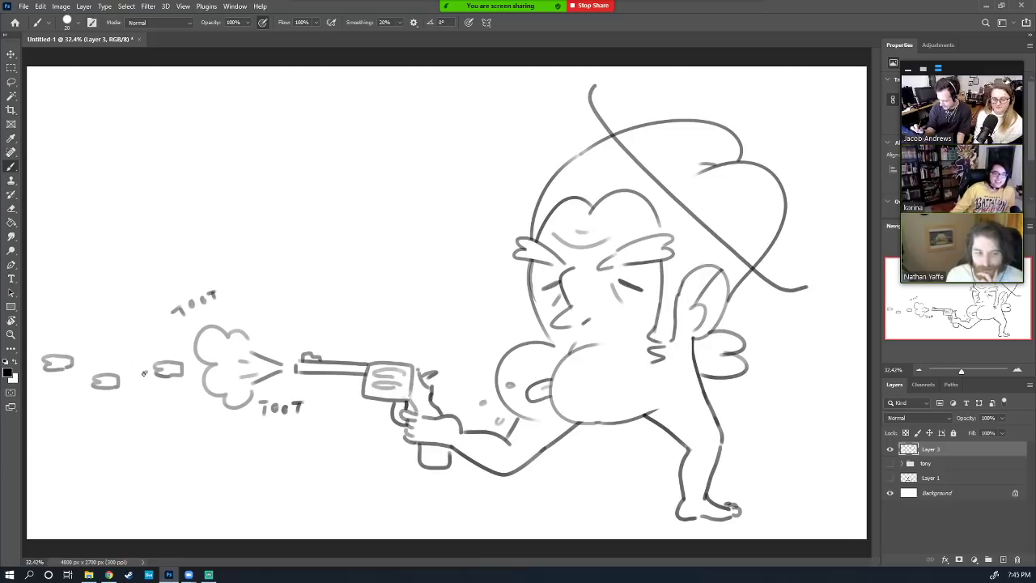
mouse_move(143, 373)
left_mouse_down()
mouse_move(128, 380)
mouse_move(132, 359)
mouse_move(146, 372)
left_mouse_up()
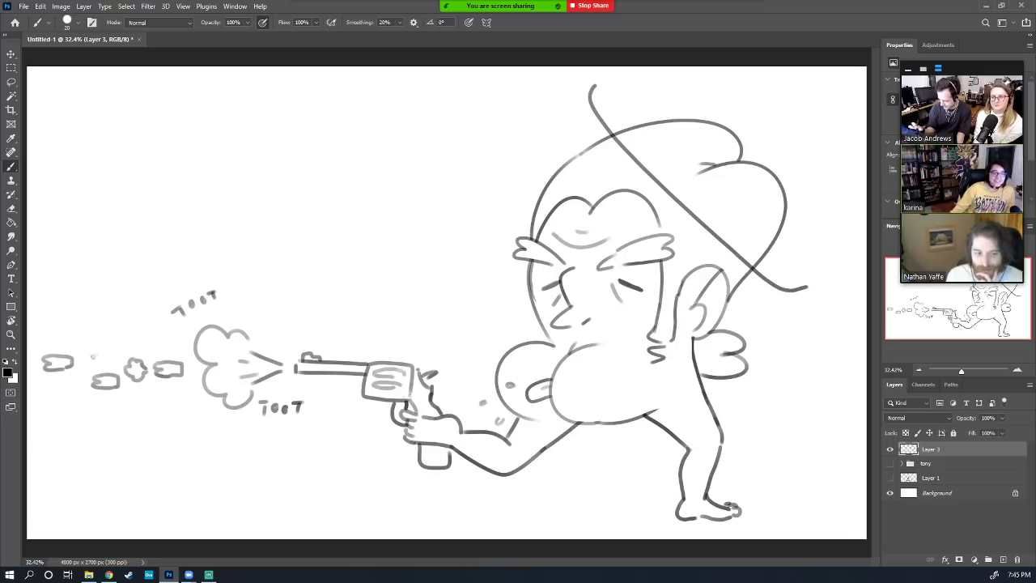
mouse_move(83, 384)
left_mouse_down()
mouse_move(71, 396)
mouse_move(64, 381)
mouse_move(79, 375)
mouse_move(83, 385)
mouse_move(28, 373)
mouse_move(29, 361)
mouse_move(61, 361)
left_mouse_up()
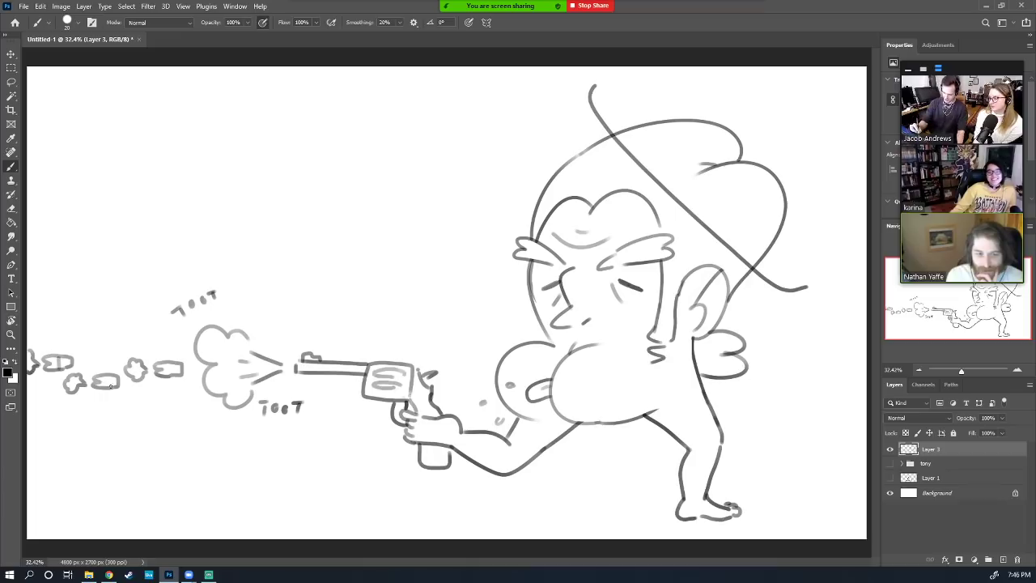
left_click_drag(111, 388, 107, 375)
left_click_drag(171, 373, 168, 368)
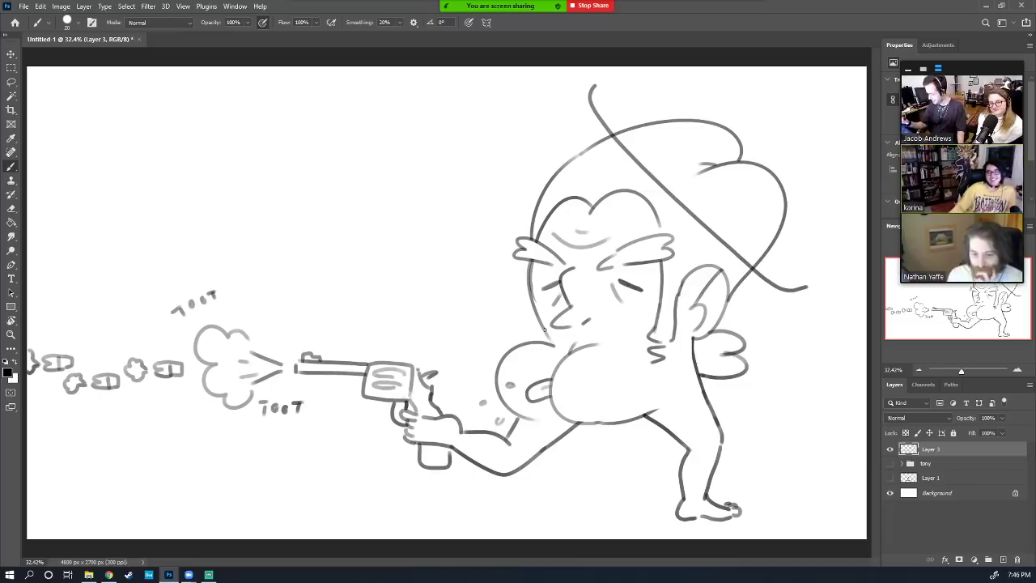
Touch up the face line, the area below the puffed cheek and the lower belly line
left_click_drag(545, 325, 554, 344)
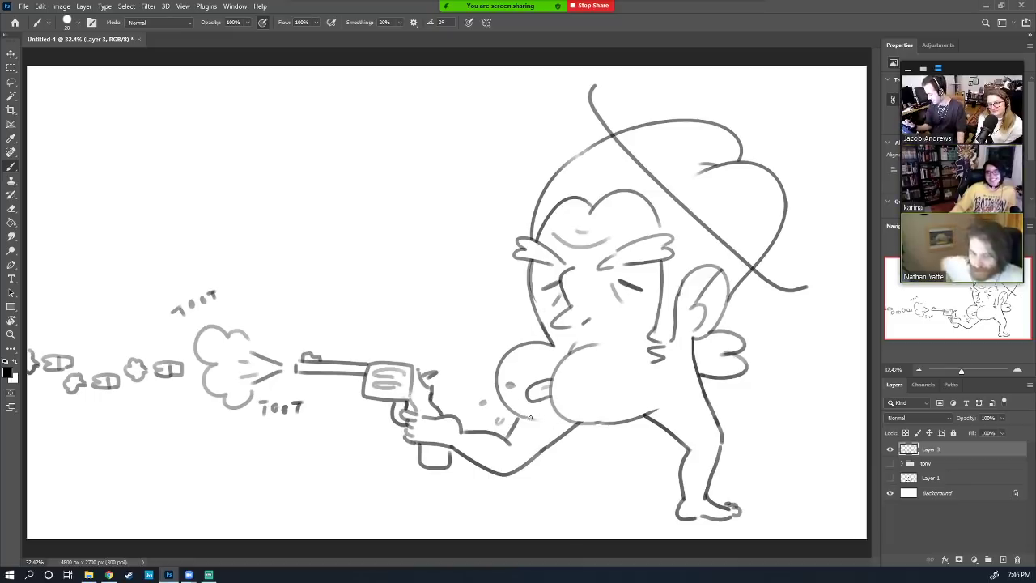
mouse_move(533, 417)
left_mouse_down()
mouse_move(519, 420)
mouse_move(533, 427)
left_mouse_up()
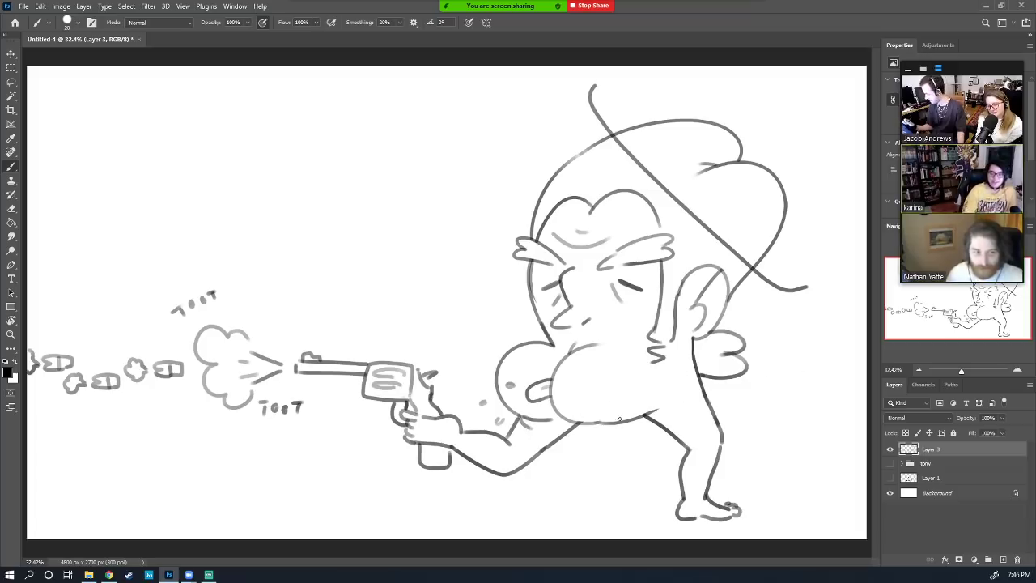
mouse_move(620, 419)
left_mouse_down()
mouse_move(593, 418)
mouse_move(677, 398)
mouse_move(640, 417)
left_mouse_up()
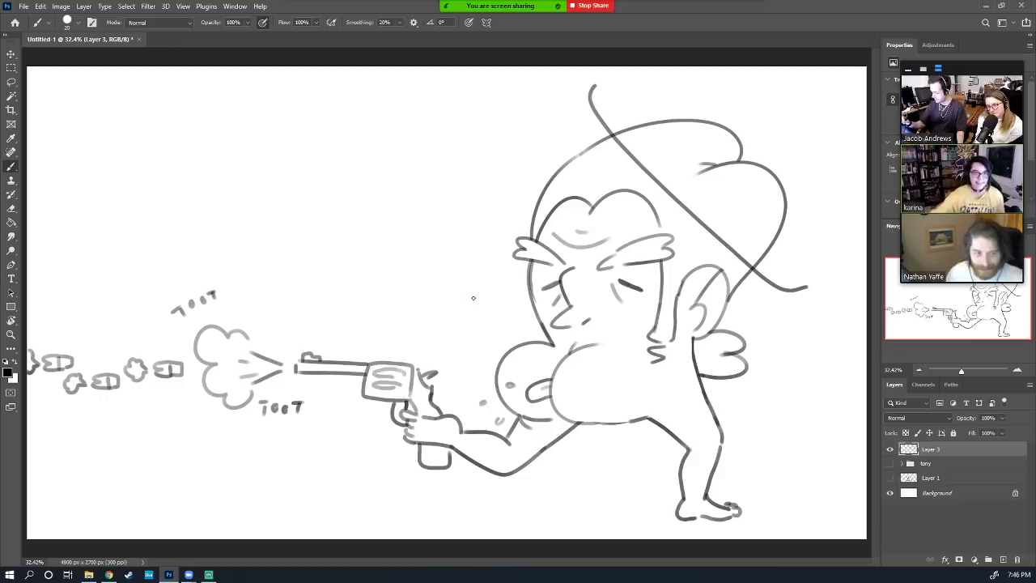
mouse_move(472, 296)
left_mouse_down()
mouse_move(422, 285)
mouse_move(466, 263)
left_mouse_up()
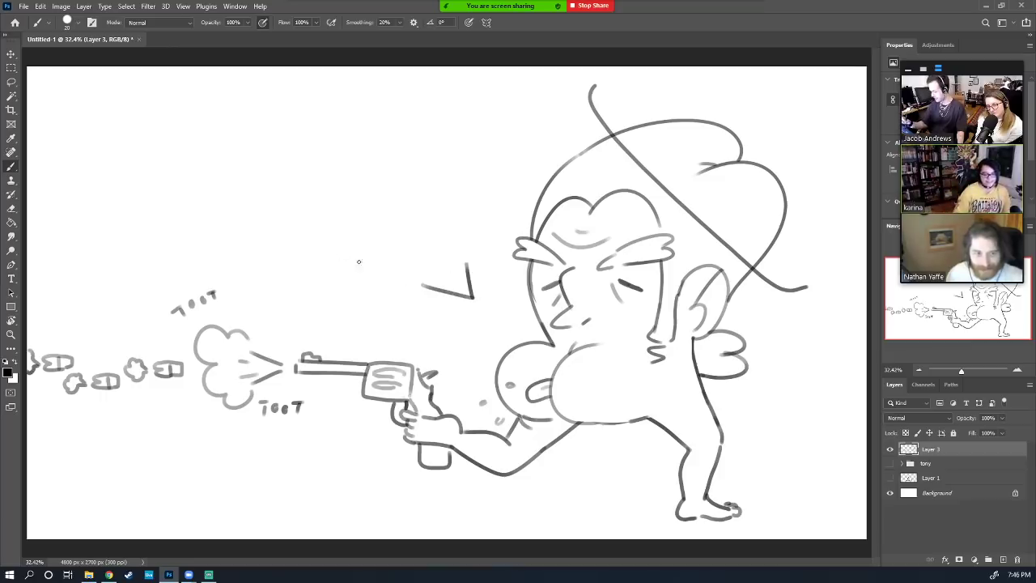
Hand-letter 'PFFBLPLFFTB' above the gun
mouse_move(261, 202)
left_mouse_down()
mouse_move(263, 235)
mouse_move(272, 213)
mouse_move(283, 230)
left_mouse_up()
left_click_drag(285, 195, 300, 190)
mouse_move(282, 212)
left_mouse_down()
mouse_move(304, 237)
mouse_move(316, 201)
left_mouse_up()
mouse_move(302, 226)
left_mouse_down()
mouse_move(333, 207)
mouse_move(332, 218)
left_mouse_up()
left_click_drag(340, 174, 365, 216)
mouse_move(363, 189)
left_mouse_down()
mouse_move(366, 204)
mouse_move(399, 196)
mouse_move(405, 214)
left_mouse_up()
left_click_drag(403, 176, 423, 175)
mouse_move(403, 195)
left_mouse_down()
mouse_move(415, 192)
mouse_move(423, 219)
left_mouse_up()
mouse_move(421, 193)
left_mouse_down()
mouse_move(436, 187)
mouse_move(432, 204)
left_mouse_up()
left_click_drag(453, 178, 454, 205)
mouse_move(441, 179)
left_mouse_down()
mouse_move(464, 175)
mouse_move(473, 214)
mouse_move(481, 198)
left_mouse_up()
left_click_drag(476, 198, 486, 215)
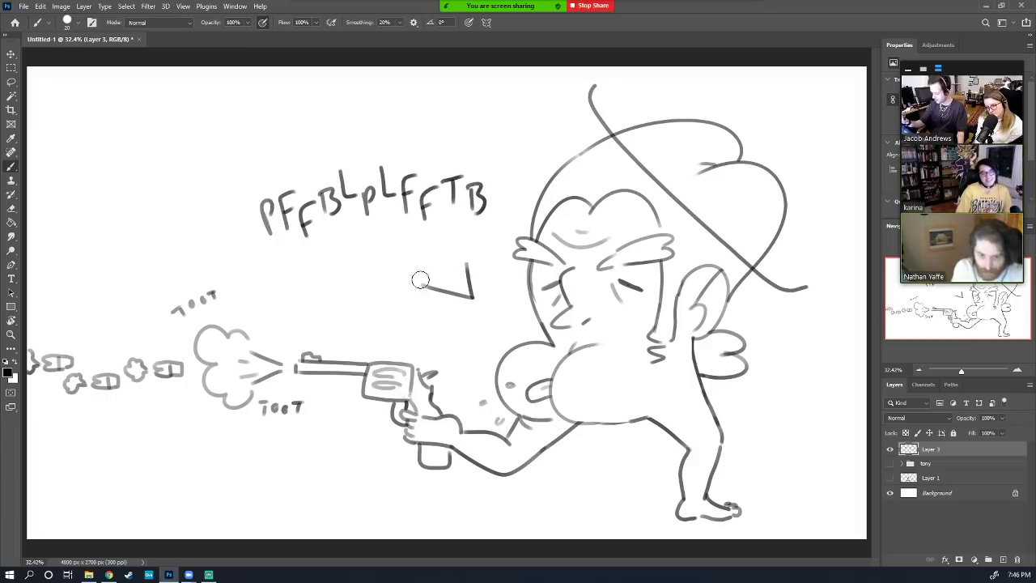
Erase a stray stroke, then draw the bubble outline and its tail pointing toward the character
key("e")
left_click_drag(419, 278, 458, 255)
key("b")
mouse_move(380, 256)
left_mouse_down()
mouse_move(248, 262)
mouse_move(220, 220)
mouse_move(267, 155)
mouse_move(384, 131)
mouse_move(464, 131)
mouse_move(493, 144)
mouse_move(523, 181)
mouse_move(515, 219)
mouse_move(402, 256)
mouse_move(428, 249)
mouse_move(469, 293)
left_mouse_up()
left_click_drag(445, 246, 468, 293)
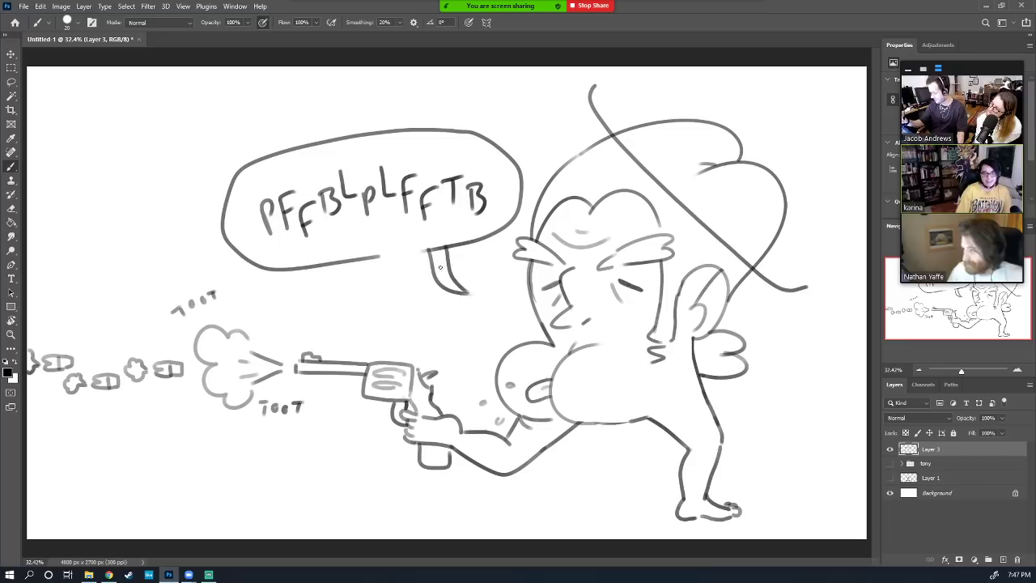
left_click(389, 258)
left_click_drag(388, 256, 418, 254)
key("e")
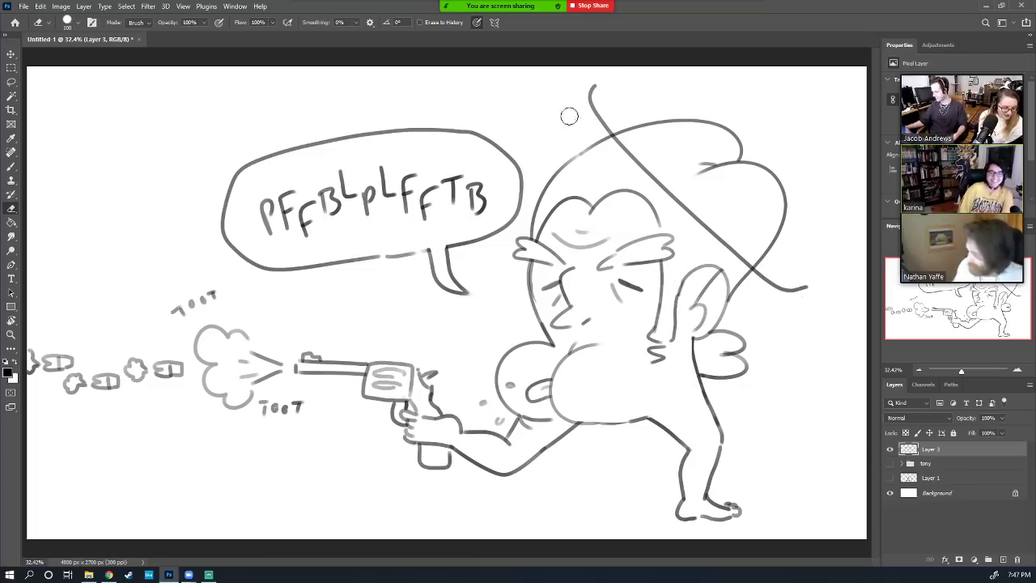
Stop the Zoom screen share showing the finished gag drawing
left_click(602, 10)
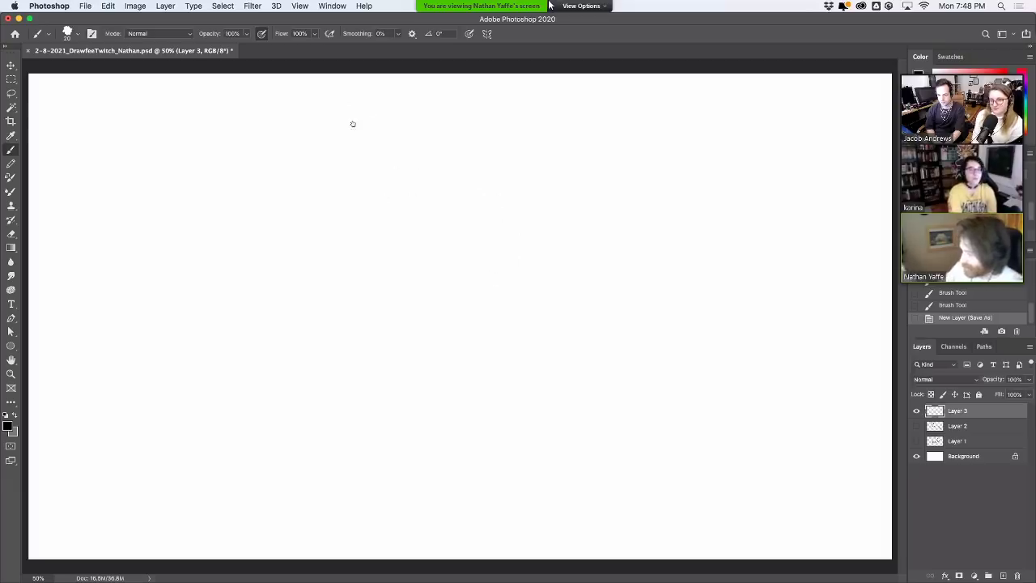
Try several first outline arcs and small inner curves, undoing them to start over
left_click_drag(286, 280, 279, 204)
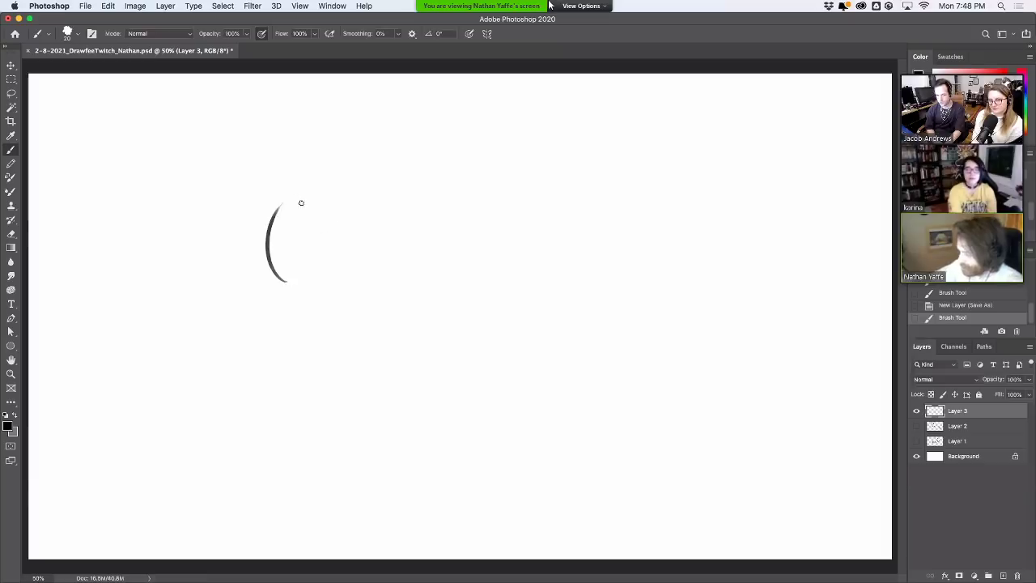
key("super+z")
left_click_drag(300, 324, 314, 205)
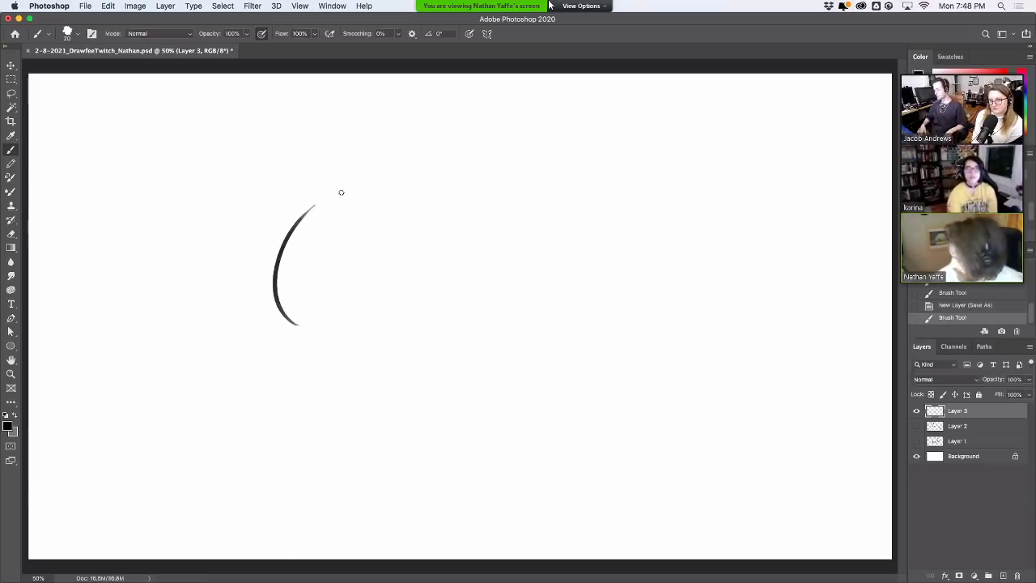
key("super+z")
left_click_drag(271, 318, 322, 164)
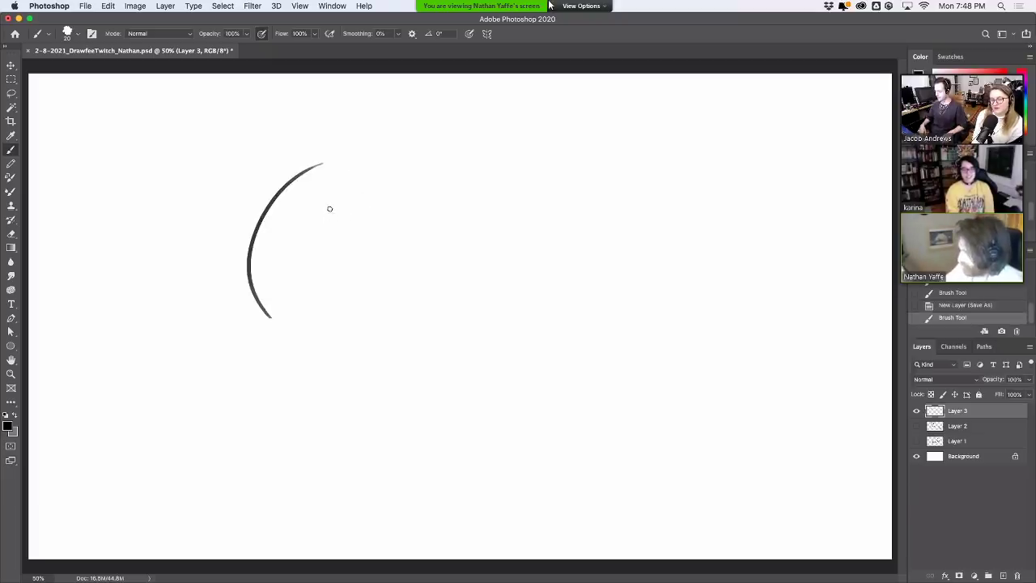
left_click_drag(330, 209, 368, 259)
key("super+z")
left_click_drag(330, 211, 370, 264)
key("super+z")
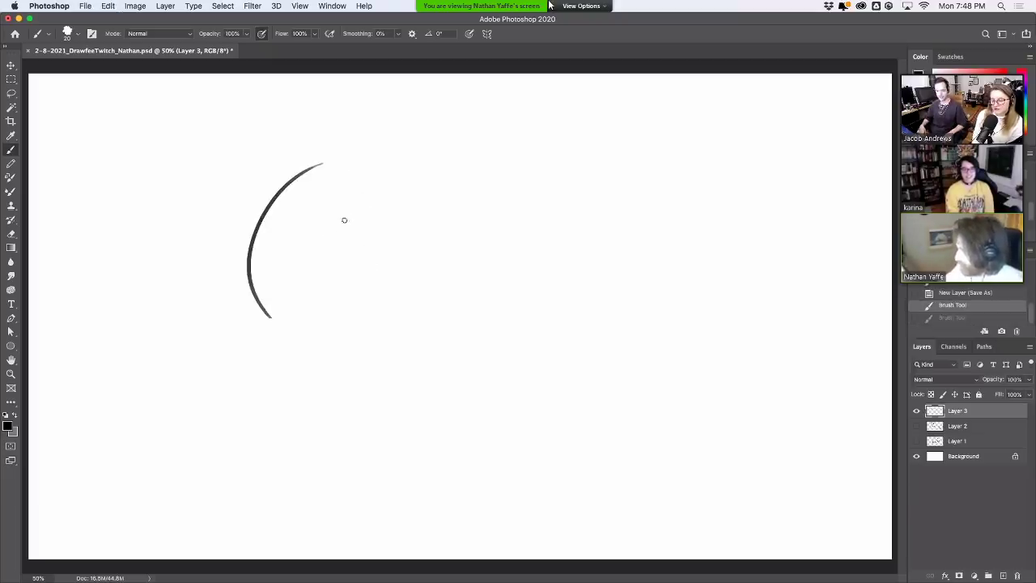
left_click_drag(345, 220, 370, 284)
key("super+z")
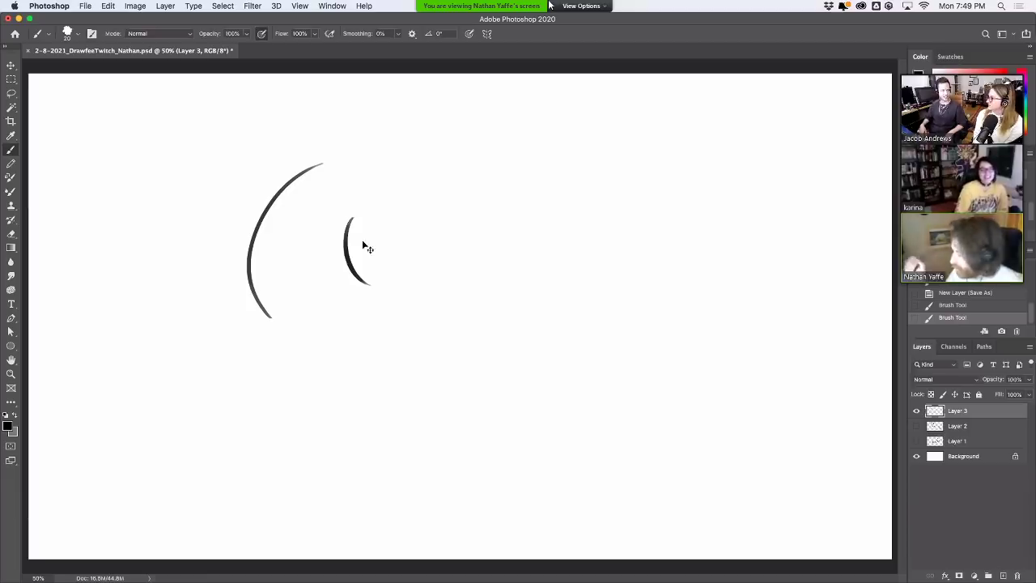
key("super+z")
mouse_move(324, 167)
left_mouse_down()
mouse_move(260, 227)
mouse_move(250, 256)
mouse_move(266, 215)
mouse_move(322, 166)
mouse_move(613, 197)
left_mouse_up()
key("super+z")
Draw the large domed arc with a small arc at its left, then shift the strokes down-right
mouse_move(380, 162)
left_mouse_down()
mouse_move(669, 286)
mouse_move(662, 319)
left_mouse_up()
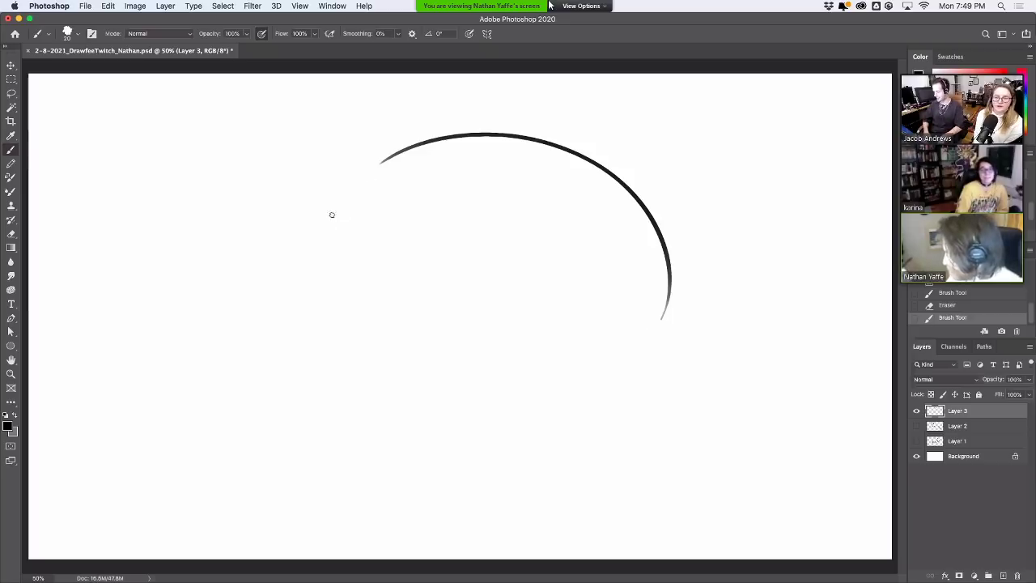
left_click_drag(324, 223, 388, 201)
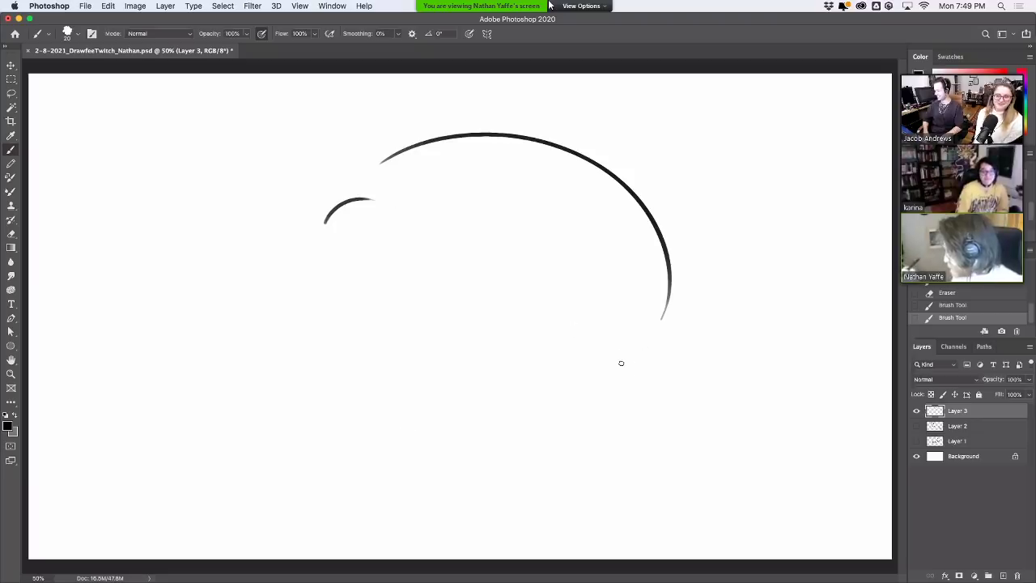
mouse_move(637, 289)
left_mouse_down()
mouse_move(578, 261)
mouse_move(567, 374)
left_mouse_up()
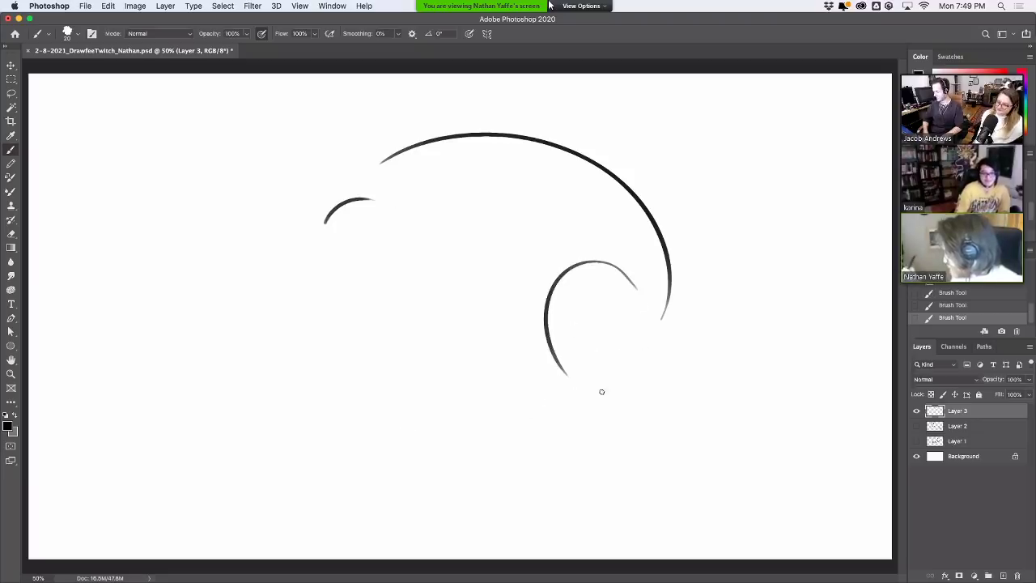
key("ctrl+z")
mouse_move(638, 291)
left_mouse_down()
mouse_move(619, 264)
mouse_move(577, 389)
mouse_move(601, 251)
mouse_move(567, 386)
left_mouse_up()
key("ctrl+z")
key("v")
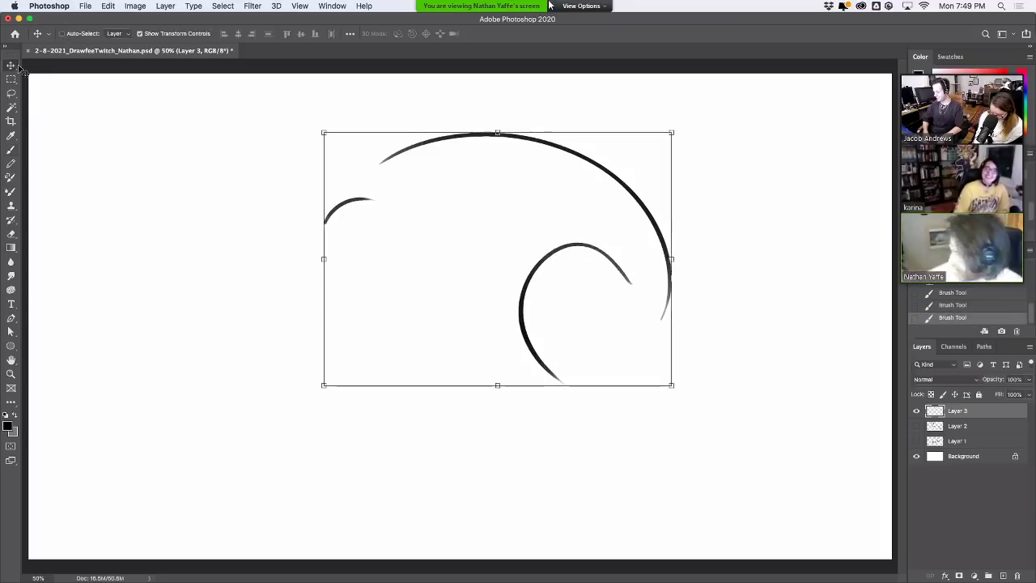
mouse_move(645, 287)
left_mouse_down()
mouse_move(653, 321)
mouse_move(770, 377)
mouse_move(717, 451)
left_mouse_up()
Draw the hooked tail curve sweeping down from the arc's end
key("b")
key("super+z")
left_click_drag(680, 308, 625, 508)
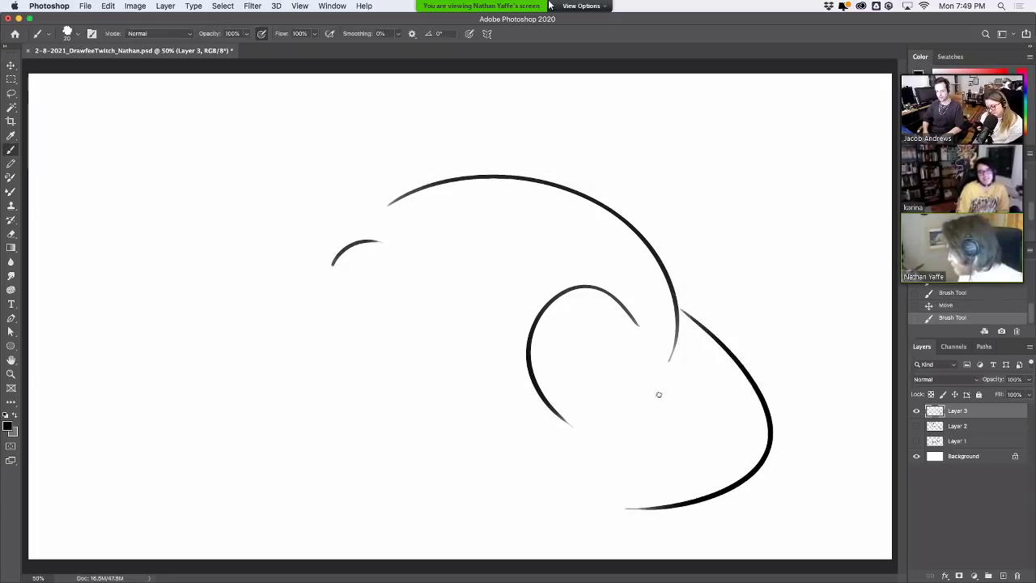
key("super+z")
mouse_move(678, 310)
left_mouse_down()
mouse_move(765, 453)
mouse_move(671, 459)
left_mouse_up()
key("super+z")
left_click_drag(681, 309, 793, 321)
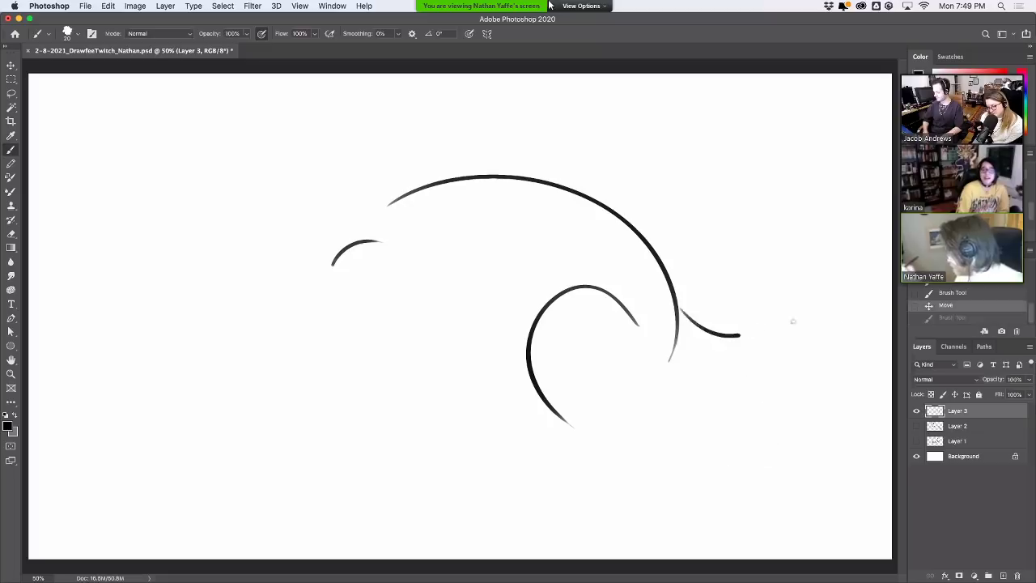
key("super+z")
mouse_move(680, 308)
left_mouse_down()
mouse_move(745, 282)
mouse_move(729, 381)
mouse_move(756, 285)
mouse_move(720, 408)
left_mouse_up()
key("super+z")
key("super+z")
left_click_drag(680, 308, 812, 319)
key("super+z")
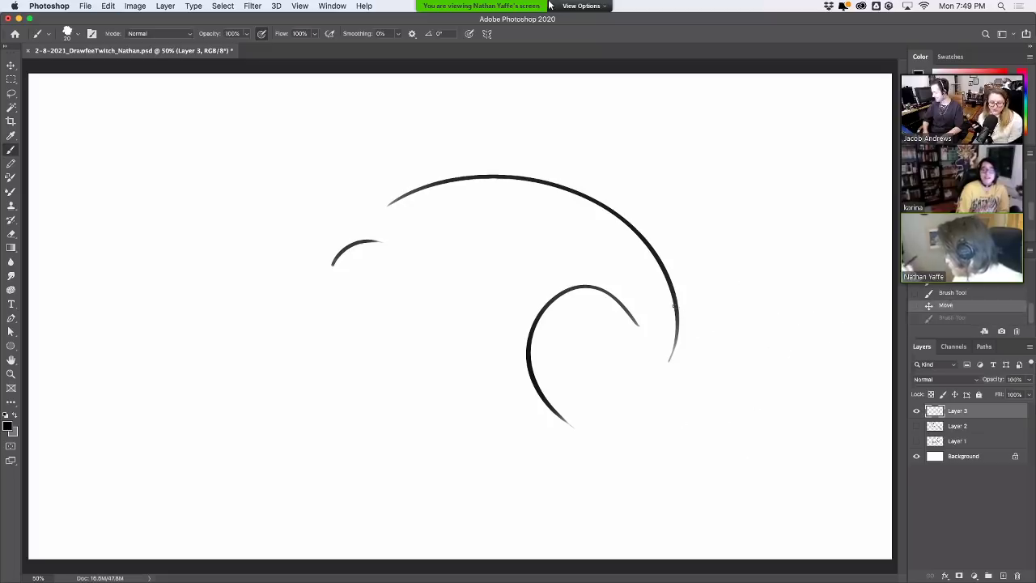
mouse_move(679, 308)
left_mouse_down()
mouse_move(791, 282)
mouse_move(819, 292)
mouse_move(737, 400)
left_mouse_up()
key("super+z")
left_click_drag(817, 292, 706, 429)
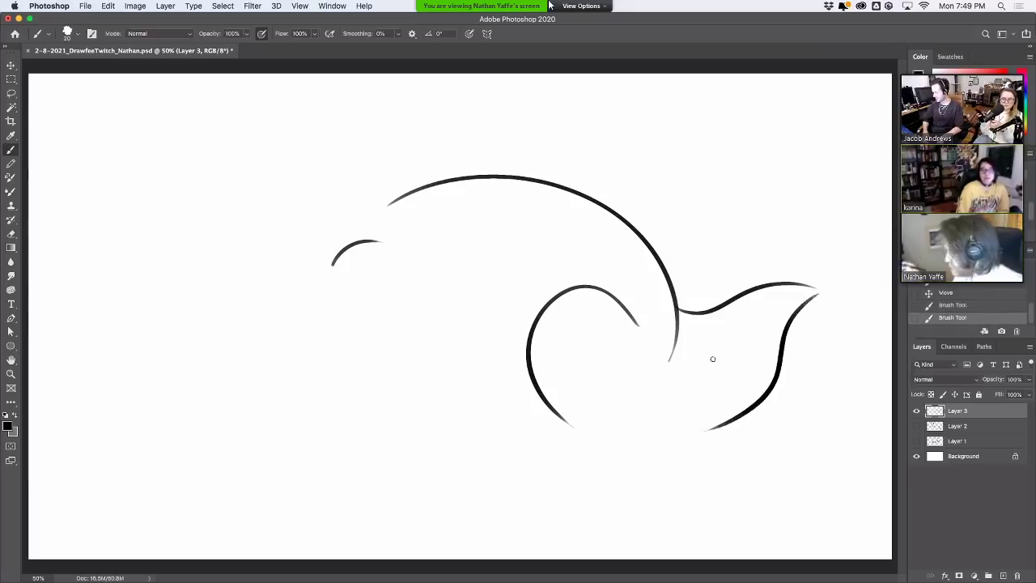
Erase the loop's lower-left part and the small left arc, then nudge the strokes slightly left
mouse_move(615, 422)
left_mouse_down()
mouse_move(670, 361)
mouse_move(685, 314)
left_mouse_up()
key("super+z")
key("super+z")
left_click_drag(556, 426, 578, 426)
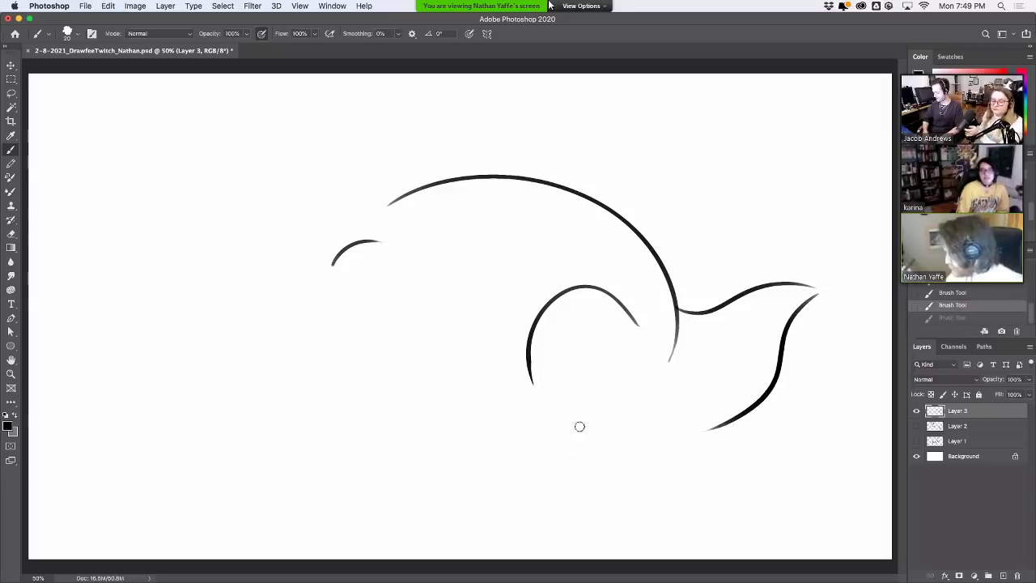
mouse_move(553, 322)
left_mouse_down()
mouse_move(533, 341)
mouse_move(539, 405)
left_mouse_up()
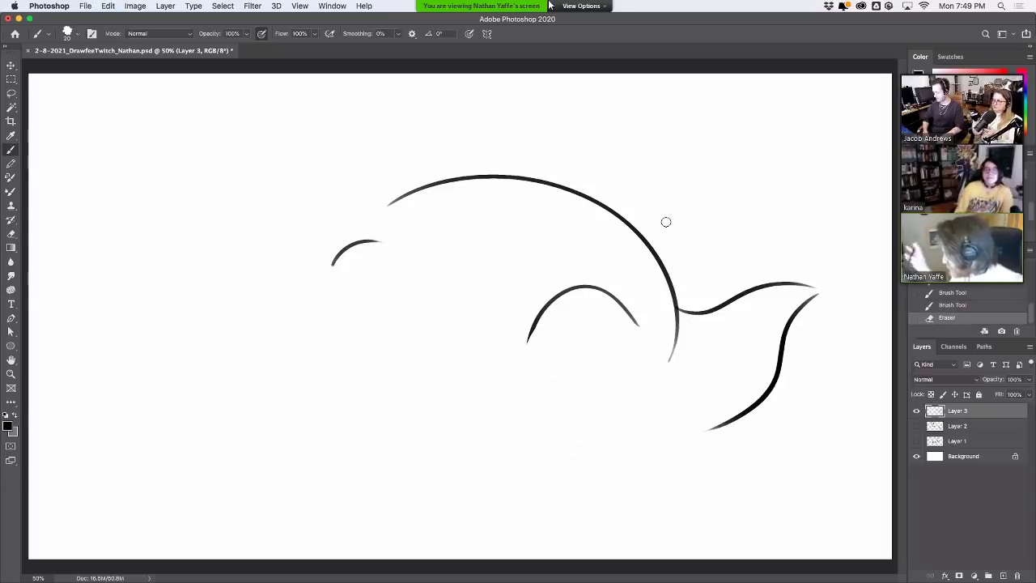
left_click_drag(379, 240, 332, 264)
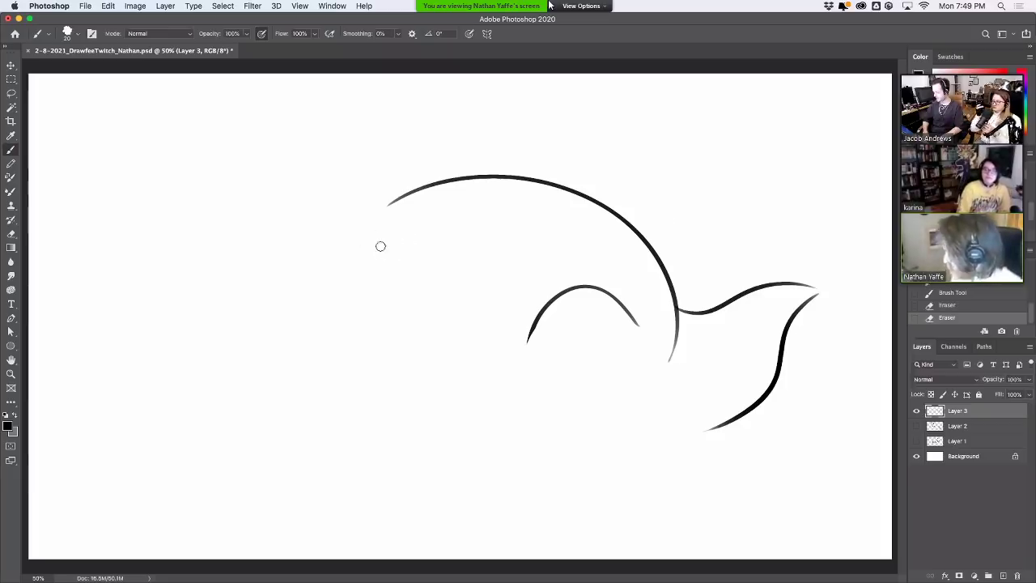
key("v")
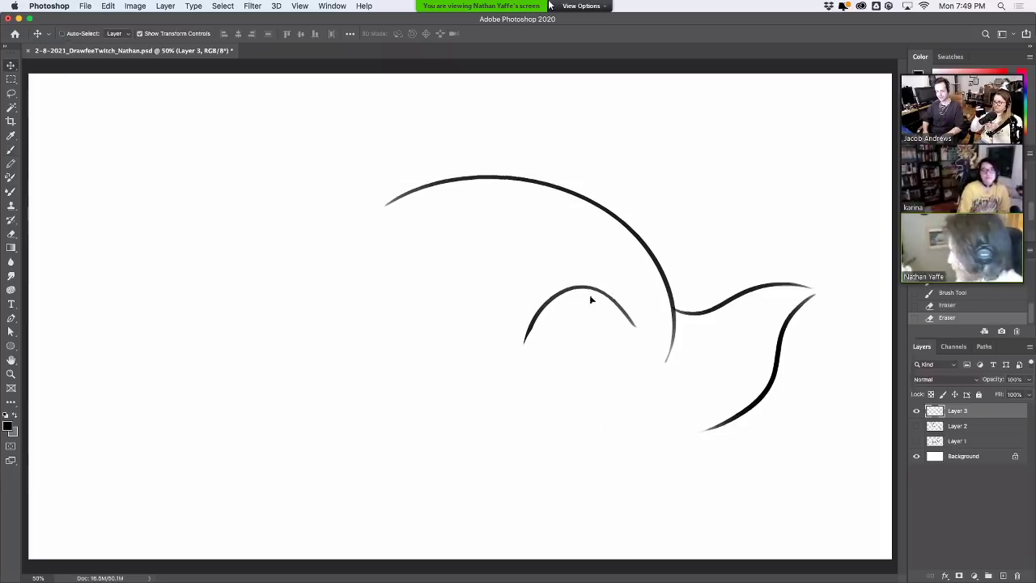
left_click_drag(589, 296, 586, 302)
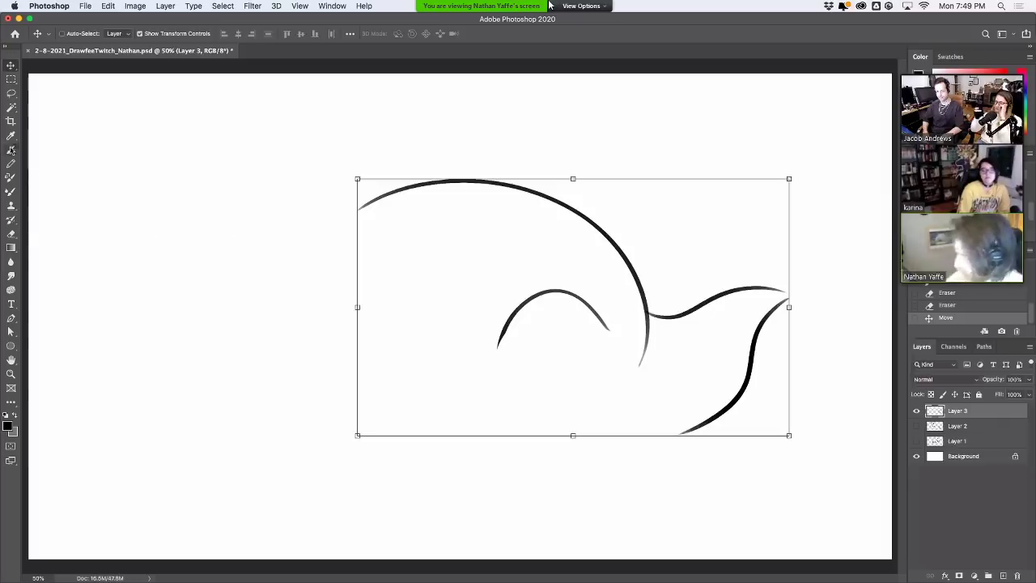
Draw the curved haunch line inside the body and erase the upper part of the inner curve
left_click(11, 150)
left_click_drag(544, 289, 495, 426)
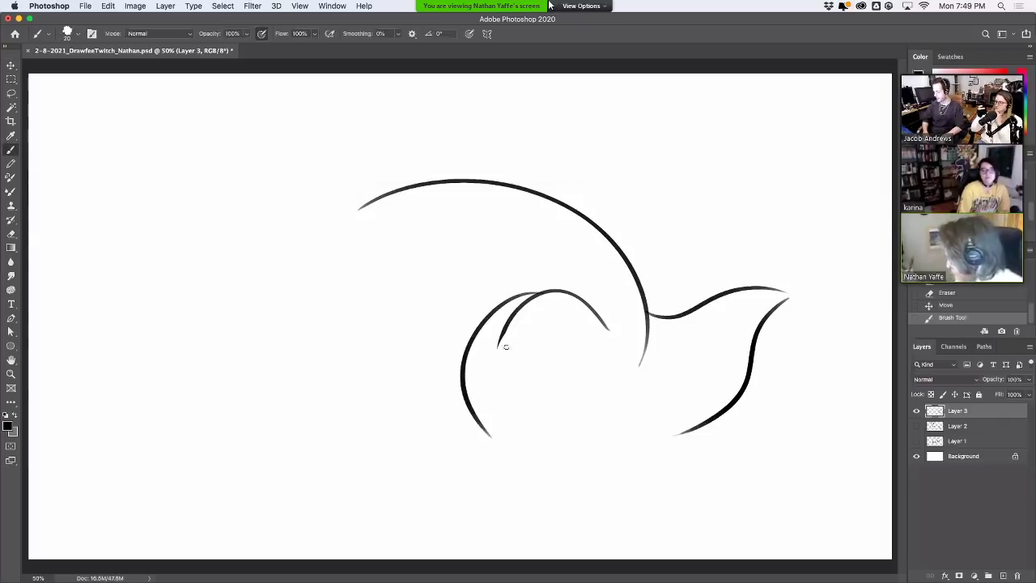
key("super+z")
key("super+shift+z")
key("super+z")
key("super+shift+z")
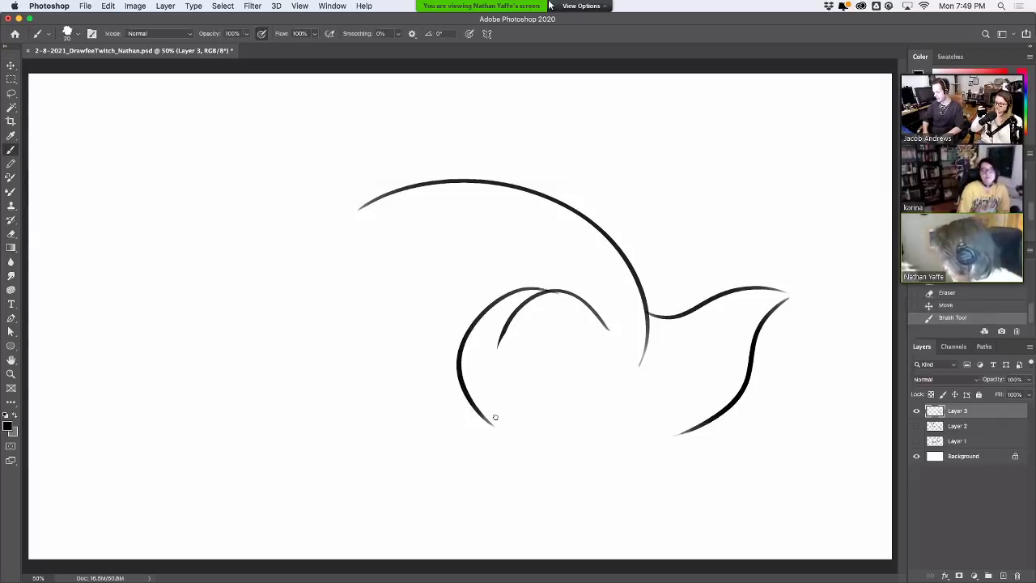
key("e")
mouse_move(495, 356)
left_mouse_down()
mouse_move(531, 304)
mouse_move(516, 314)
mouse_move(563, 289)
left_mouse_up()
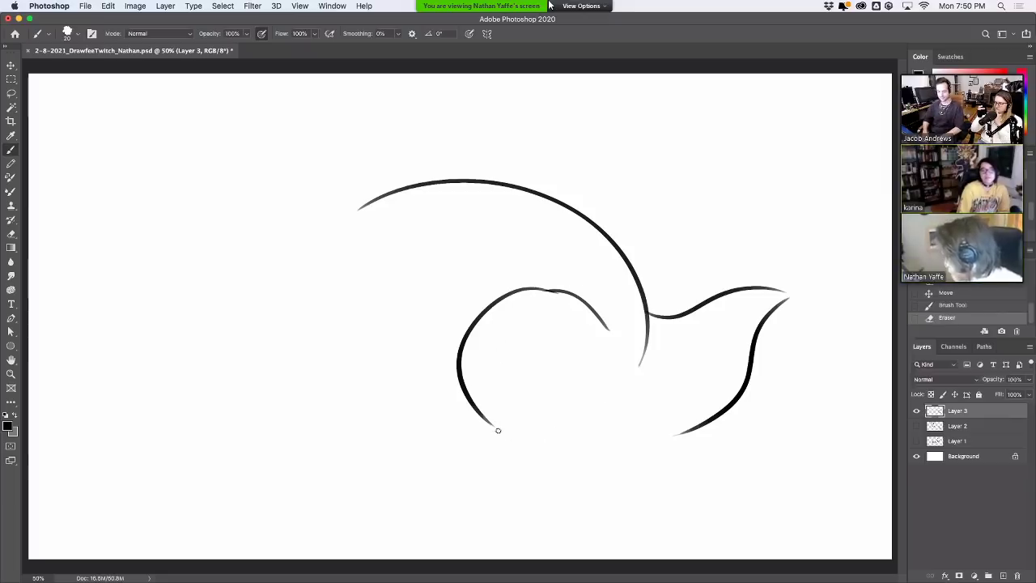
mouse_move(494, 427)
left_mouse_down()
mouse_move(515, 451)
mouse_move(569, 447)
left_mouse_up()
key("super+z")
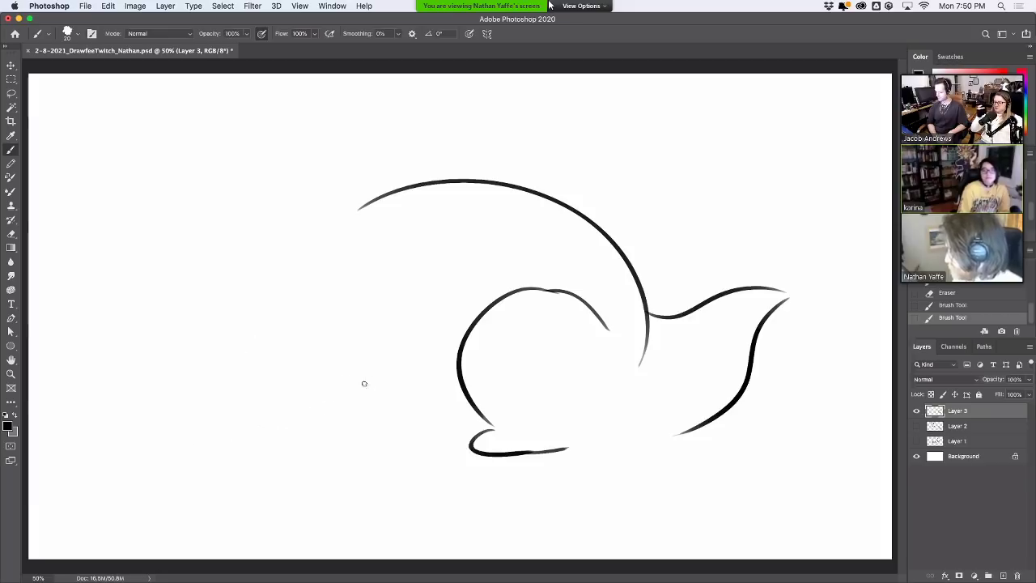
Add the hind foot under the leg and a front leg stroke at the left
left_click_drag(416, 317, 429, 393)
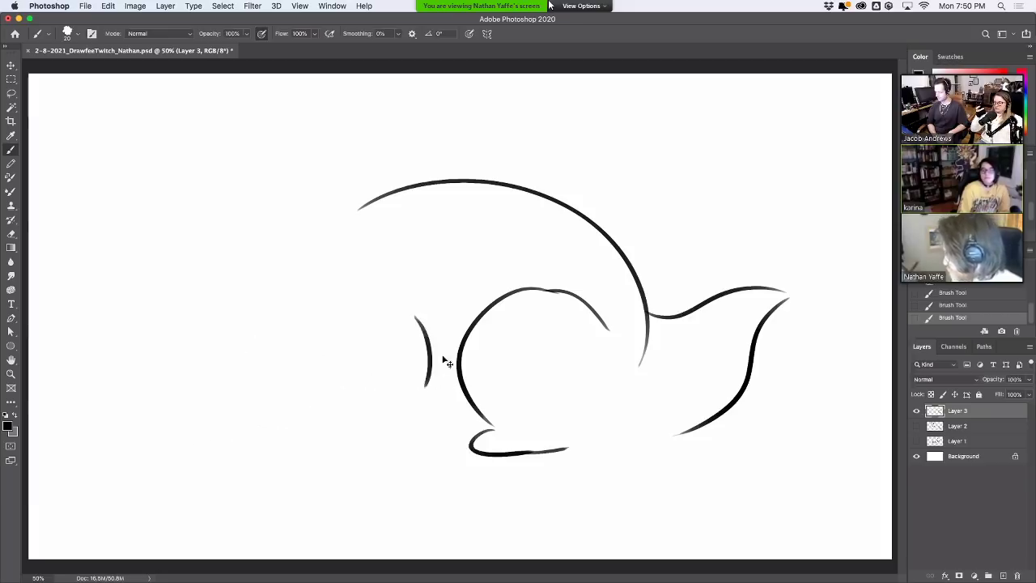
key("cmd+z")
left_click_drag(429, 338, 410, 426)
mouse_move(364, 359)
left_mouse_down()
mouse_move(373, 384)
mouse_move(357, 422)
left_mouse_up()
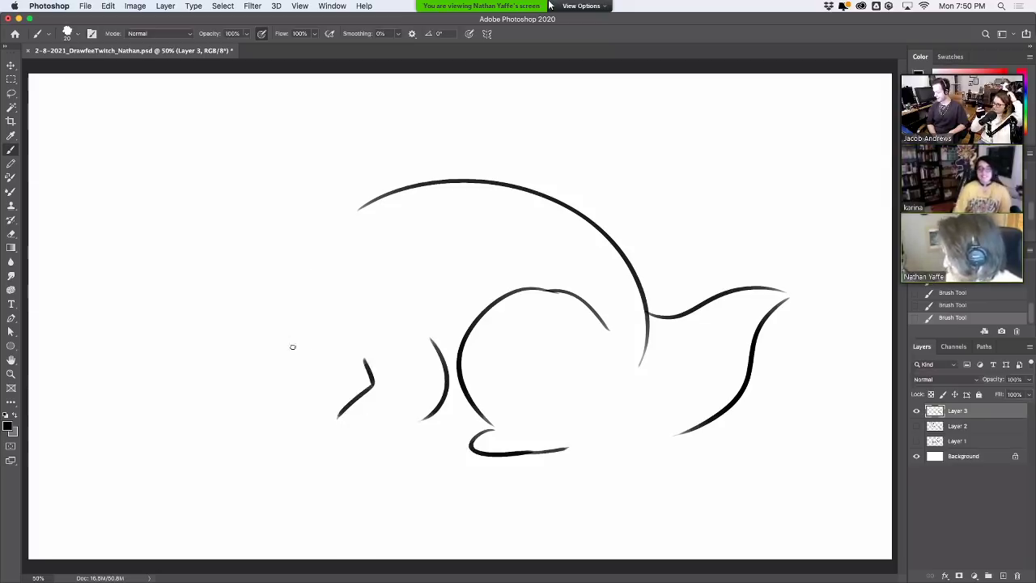
left_click_drag(294, 347, 344, 396)
key("super+z")
mouse_move(285, 352)
left_mouse_down()
mouse_move(343, 415)
mouse_move(333, 413)
left_mouse_up()
key("super+z")
Draw the long chest curve rising toward the head and the curve at the head's front
mouse_move(258, 201)
left_mouse_down()
mouse_move(332, 168)
mouse_move(365, 215)
left_mouse_up()
key("super+z")
key("super+z")
left_click_drag(251, 294, 283, 379)
key("super+z")
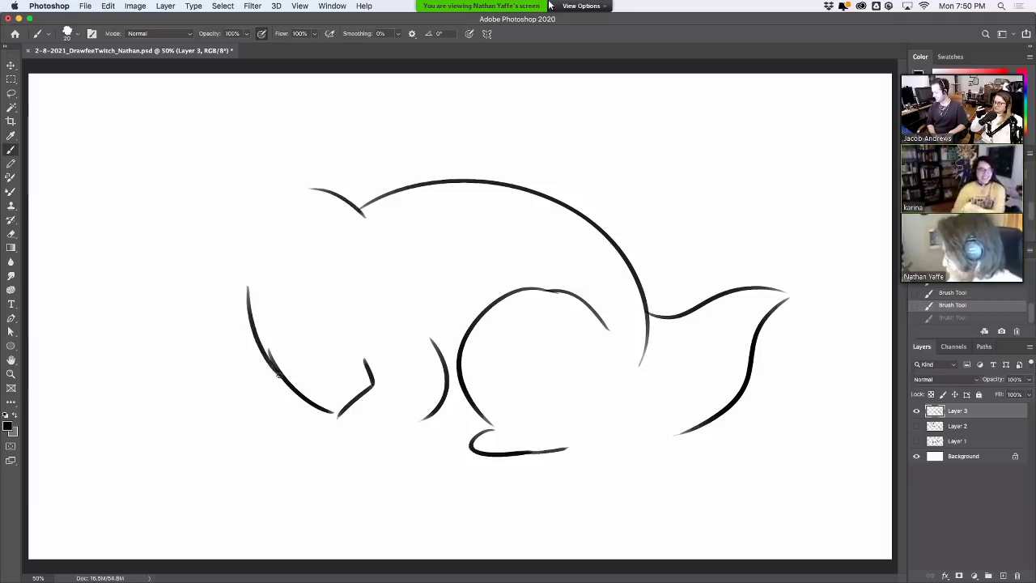
left_click_drag(246, 291, 224, 260)
key("super+z")
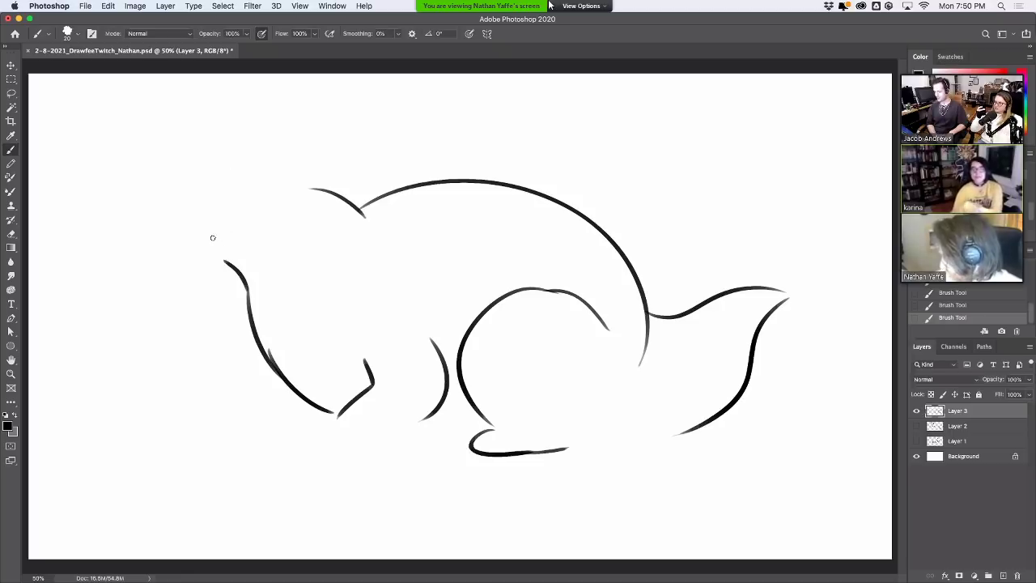
left_click_drag(204, 196, 199, 228)
key("super+z")
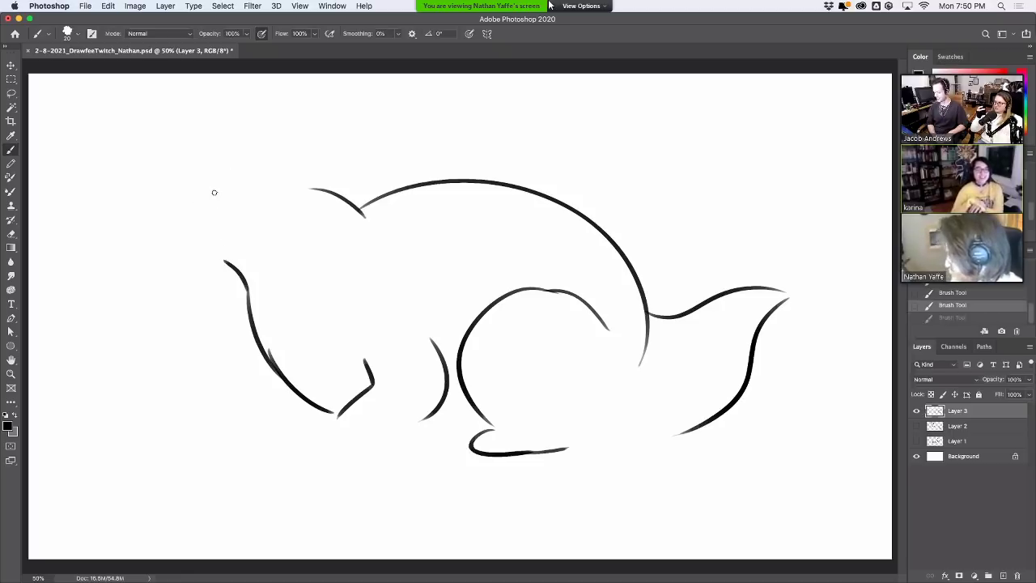
mouse_move(216, 191)
left_mouse_down()
mouse_move(201, 228)
mouse_move(264, 233)
mouse_move(304, 217)
mouse_move(294, 227)
left_mouse_up()
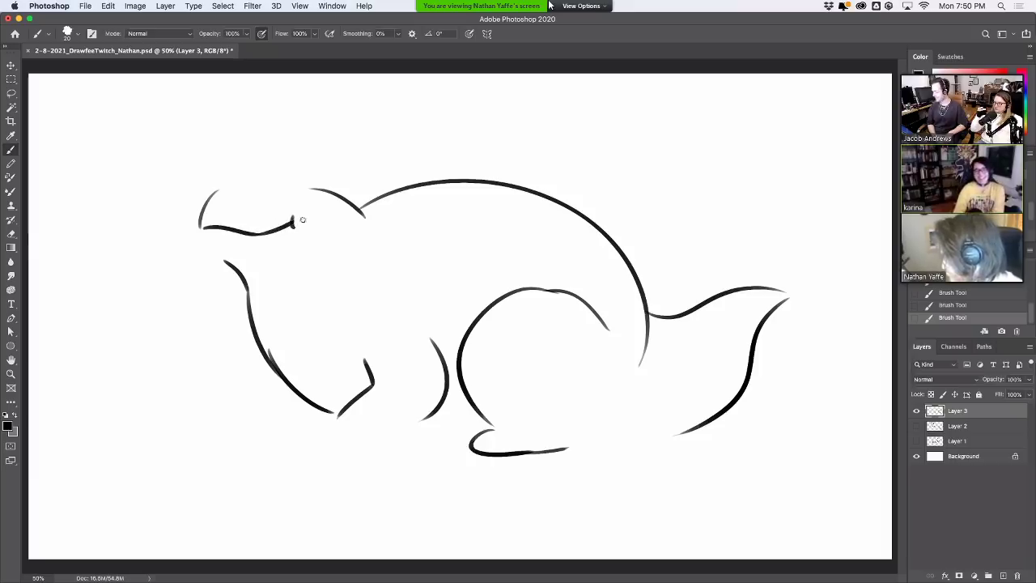
Add the mouth stroke below the head, the head's left outline, and the top between the horns
left_click_drag(201, 235, 231, 268)
key("super+z")
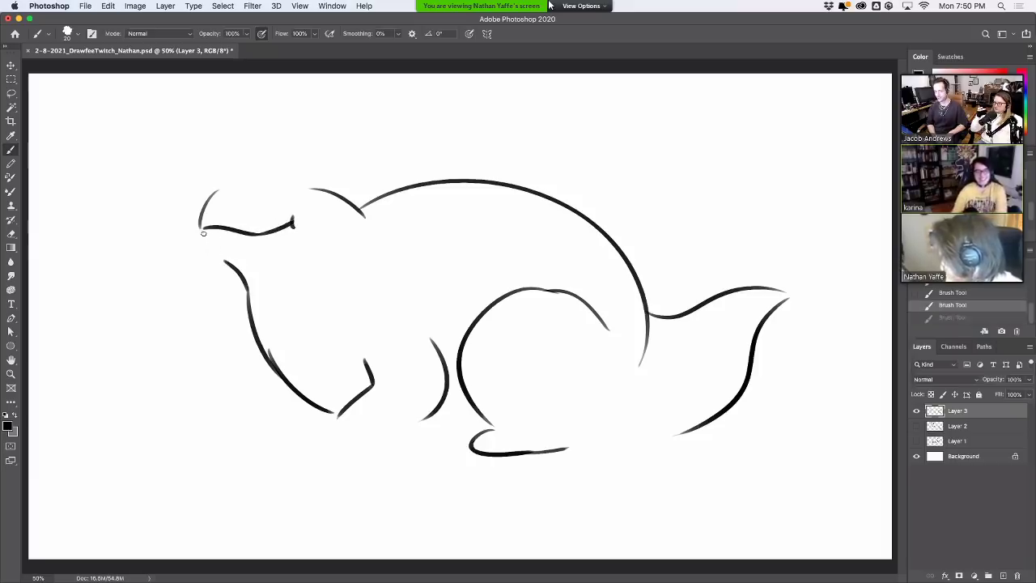
mouse_move(202, 232)
left_mouse_down()
mouse_move(247, 285)
mouse_move(238, 271)
mouse_move(253, 254)
left_mouse_up()
key("super+z")
key("super+shift+z")
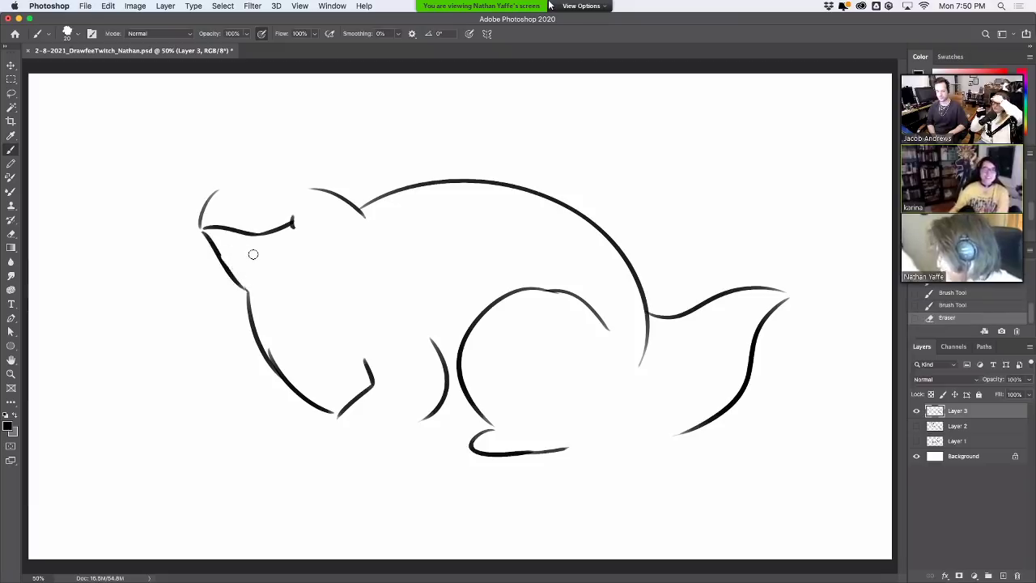
mouse_move(217, 191)
left_mouse_down()
mouse_move(200, 232)
mouse_move(250, 173)
mouse_move(250, 184)
mouse_move(314, 169)
left_mouse_up()
key("ctrl+z")
mouse_move(248, 180)
left_mouse_down()
mouse_move(362, 168)
mouse_move(350, 195)
mouse_move(315, 187)
left_mouse_up()
Erase the old front leg strokes and redraw two front legs, the foot and a ground line
key("e")
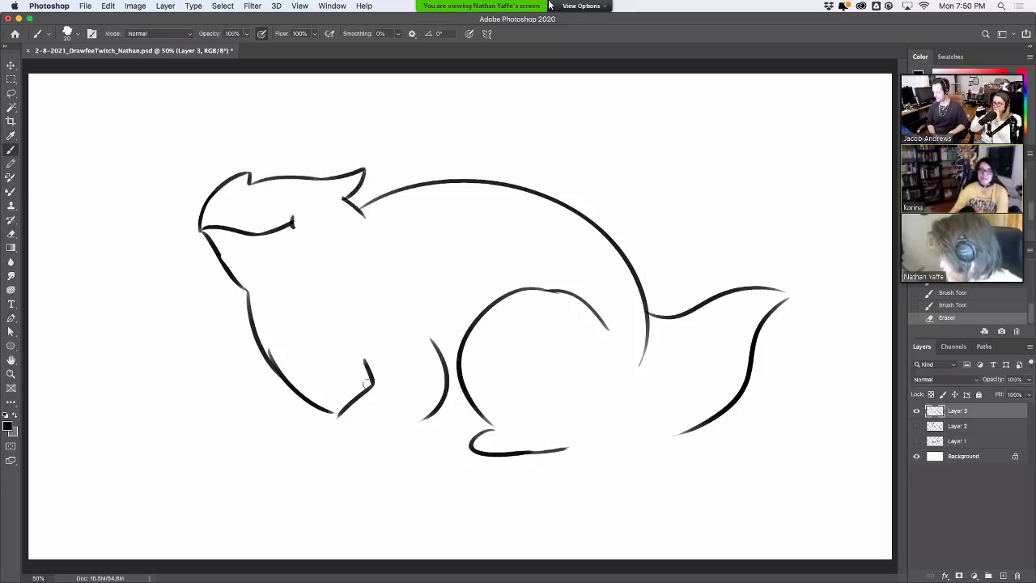
left_click_drag(366, 384, 334, 417)
mouse_move(437, 338)
left_mouse_down()
mouse_move(428, 416)
mouse_move(435, 410)
mouse_move(396, 441)
left_mouse_up()
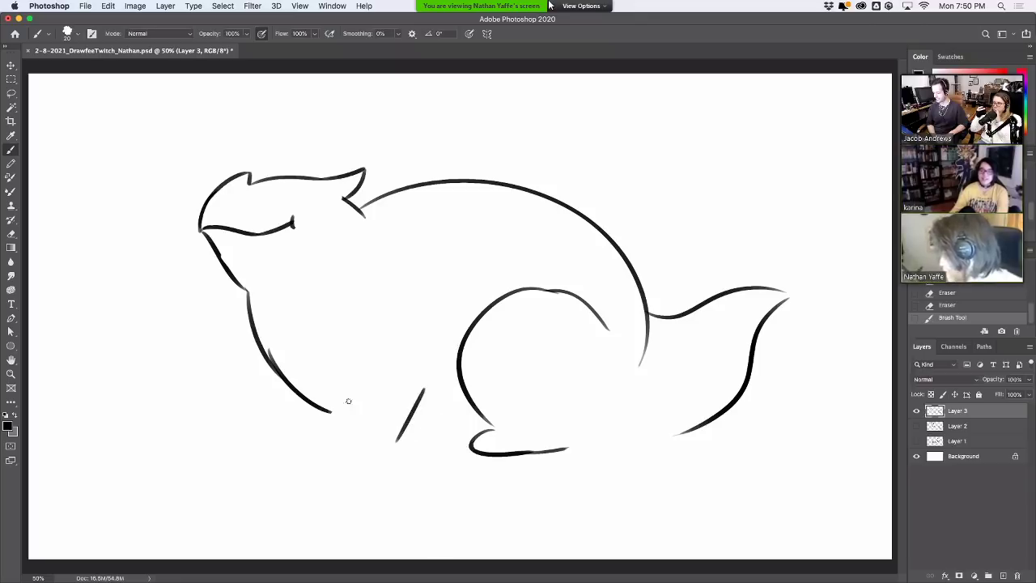
left_click_drag(331, 399, 340, 437)
left_click_drag(285, 384, 315, 435)
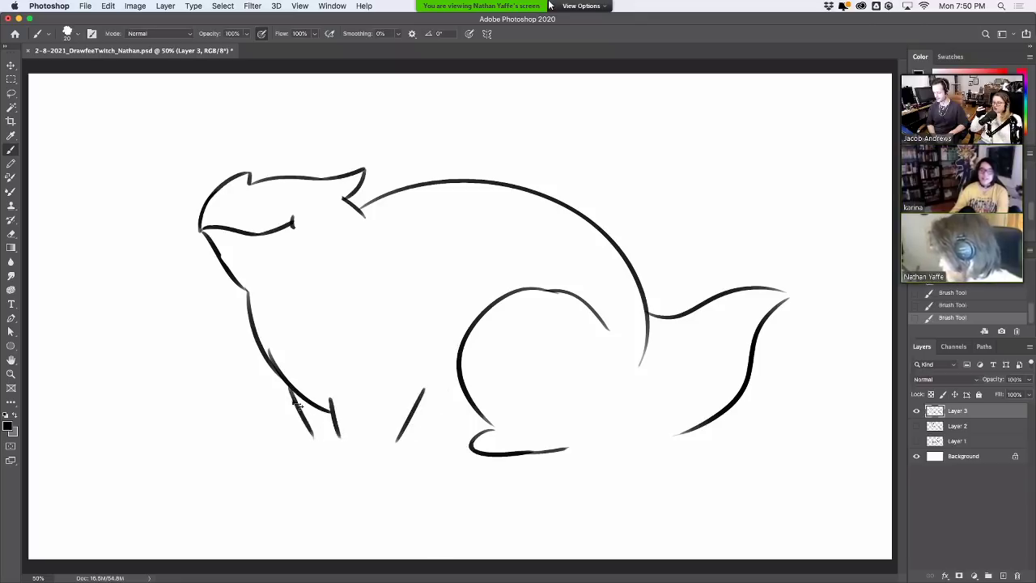
key("ctrl+z")
mouse_move(280, 375)
left_mouse_down()
mouse_move(316, 443)
mouse_move(292, 451)
mouse_move(334, 444)
mouse_move(327, 455)
mouse_move(386, 457)
mouse_move(471, 444)
left_mouse_up()
key("ctrl+z")
left_click_drag(397, 438, 468, 443)
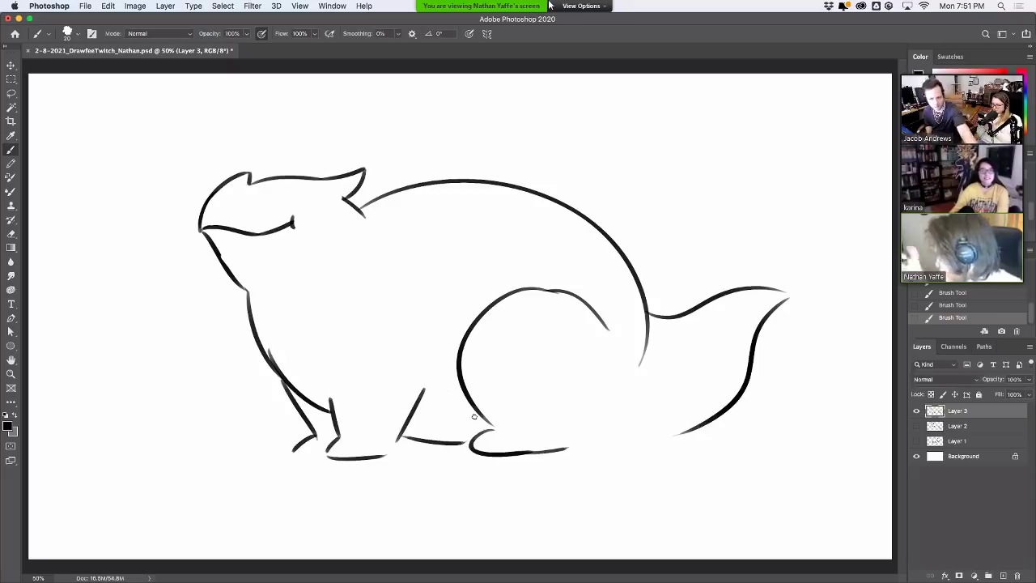
Erase a small bit on the leg line and tidy marks near the head top
key("e")
left_click_drag(273, 353, 285, 369)
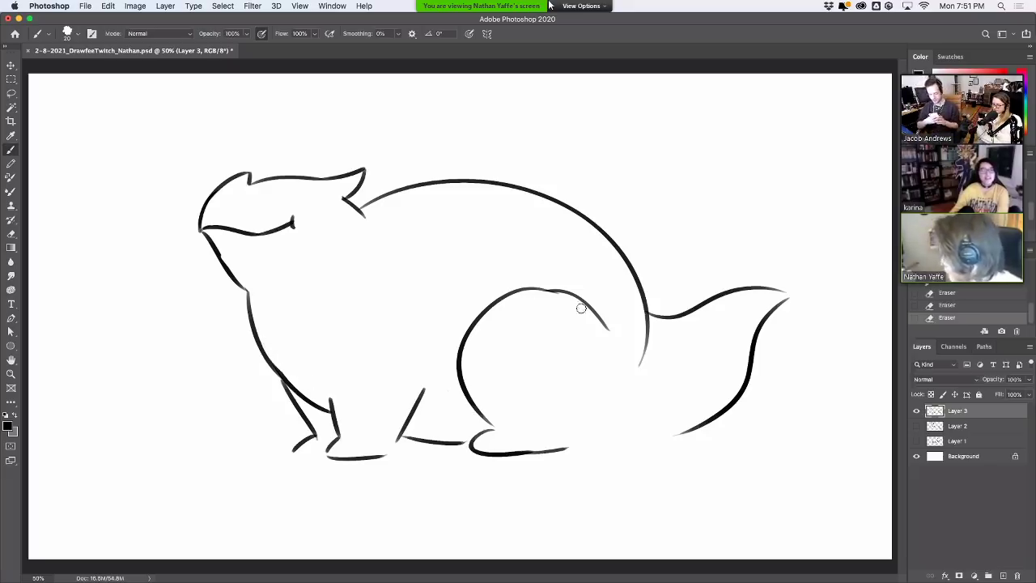
left_click_drag(581, 303, 559, 297)
key("ctrl+z")
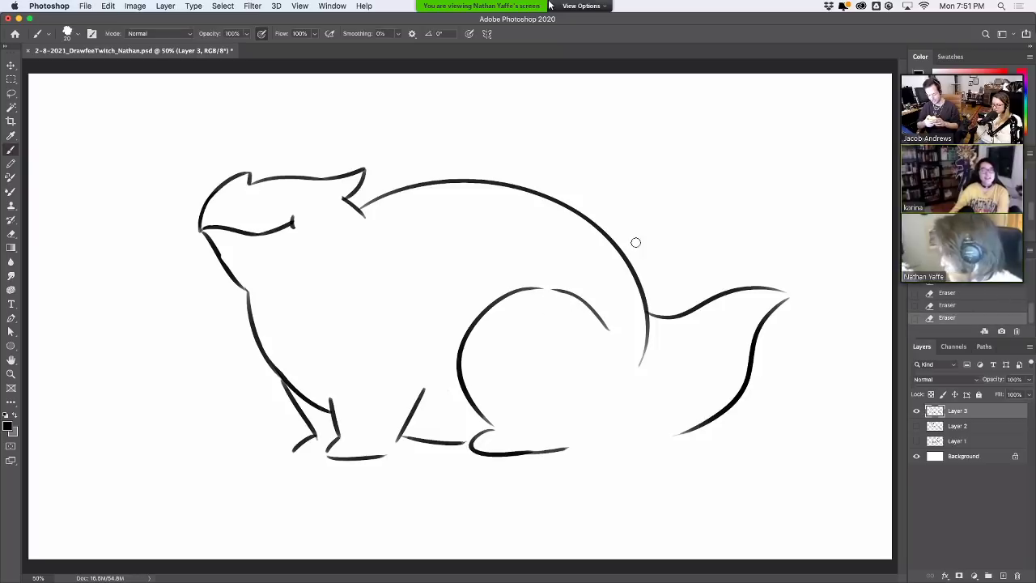
mouse_move(297, 177)
left_mouse_down()
mouse_move(337, 165)
mouse_move(333, 175)
left_mouse_up()
key("ctrl+z")
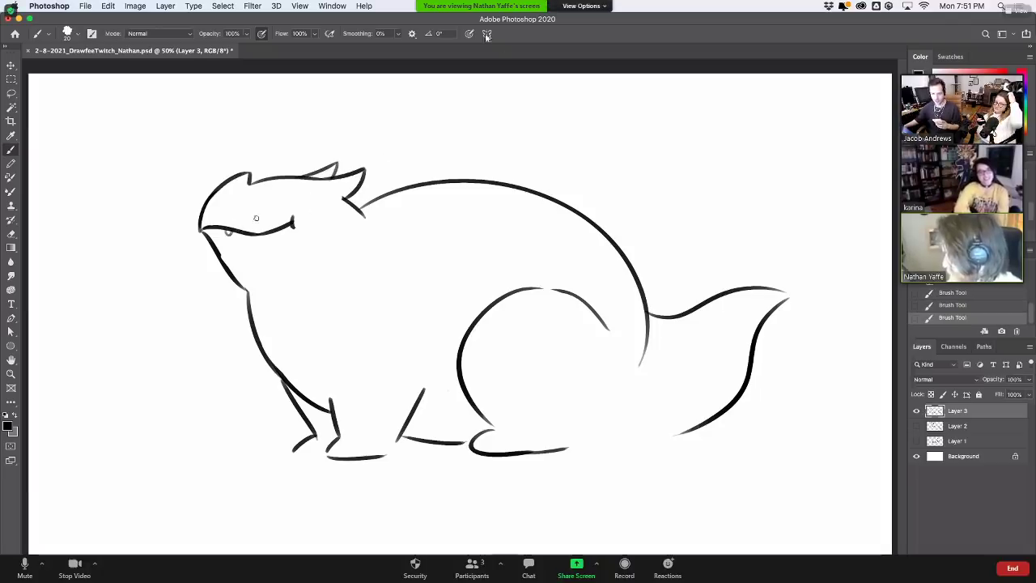
Erase the hook at the mouth's end and the leftover eye strokes after retrying the eye
mouse_move(256, 233)
left_mouse_down()
mouse_move(281, 223)
mouse_move(224, 216)
left_mouse_up()
key("ctrl+z")
mouse_move(289, 199)
left_mouse_down()
mouse_move(263, 200)
mouse_move(296, 199)
mouse_move(285, 199)
left_mouse_up()
key("ctrl+z")
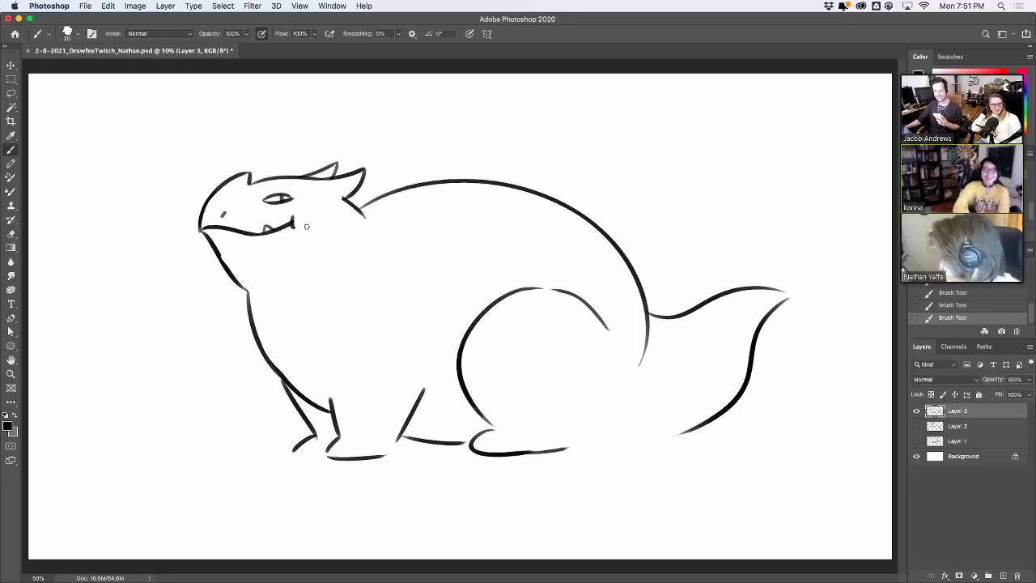
key("ctrl+z")
key("e")
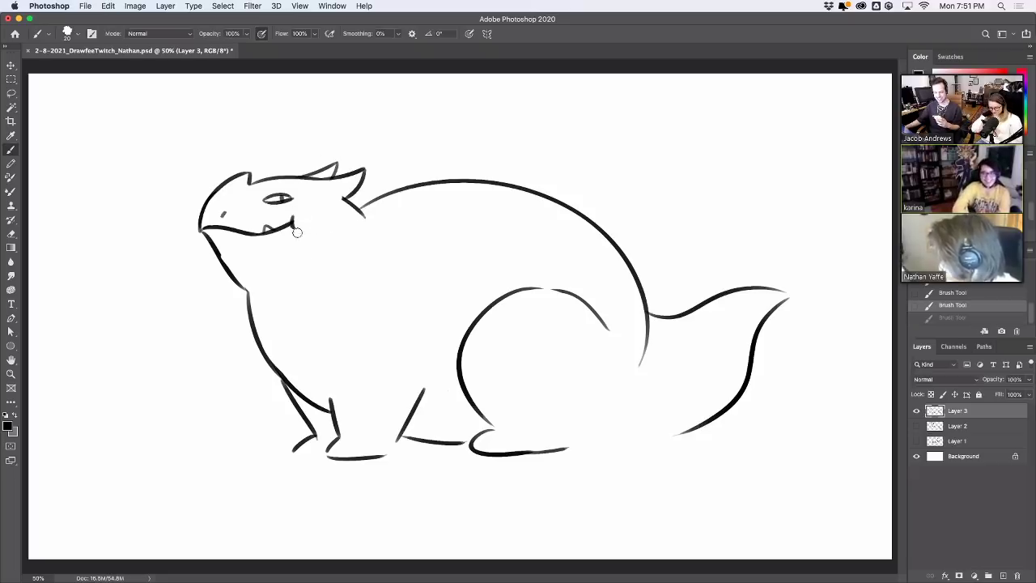
mouse_move(296, 224)
left_mouse_down()
mouse_move(289, 220)
mouse_move(298, 196)
mouse_move(277, 202)
mouse_move(288, 196)
left_mouse_up()
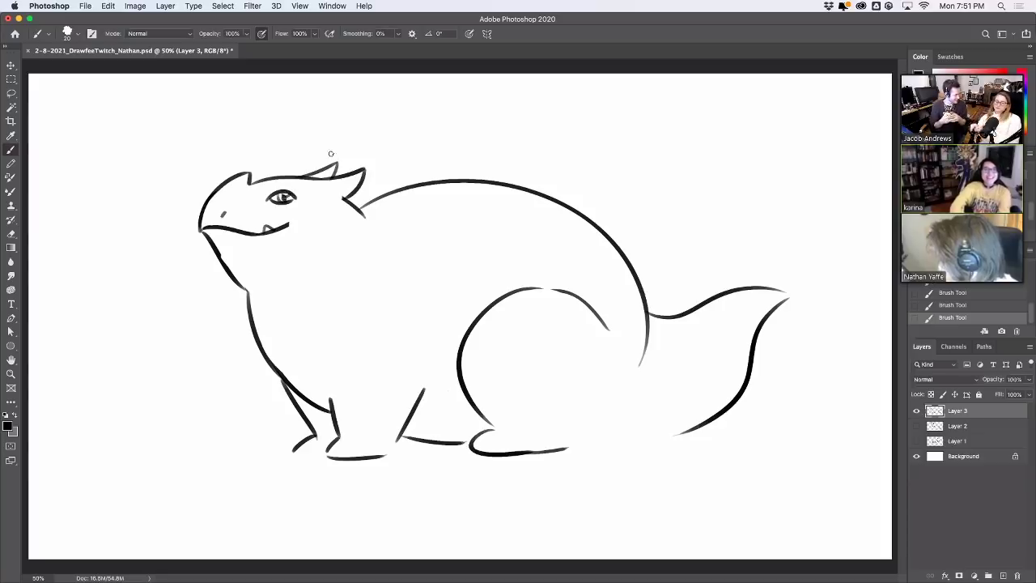
key("super+z")
key("super+z")
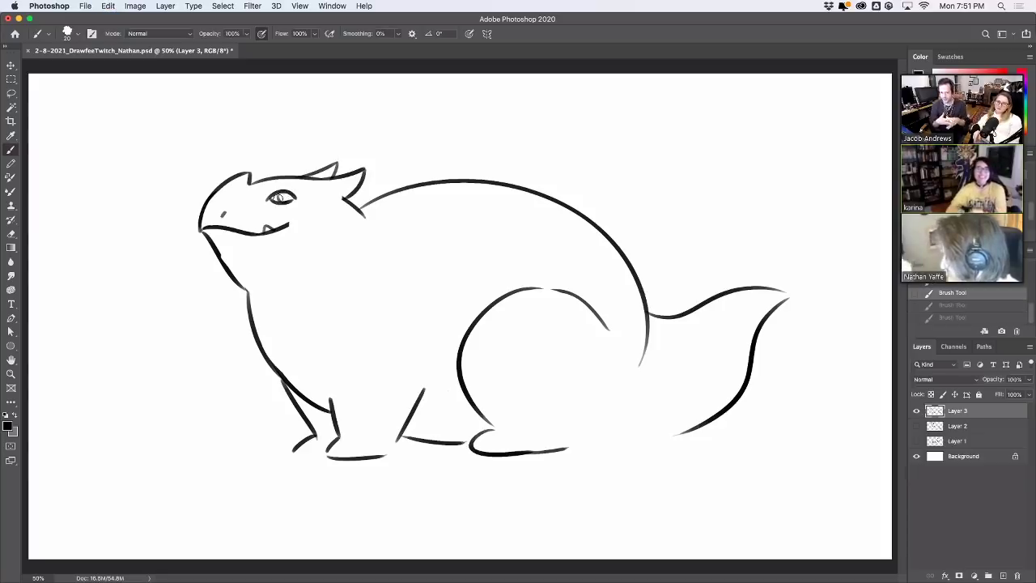
left_click_drag(297, 196, 268, 199)
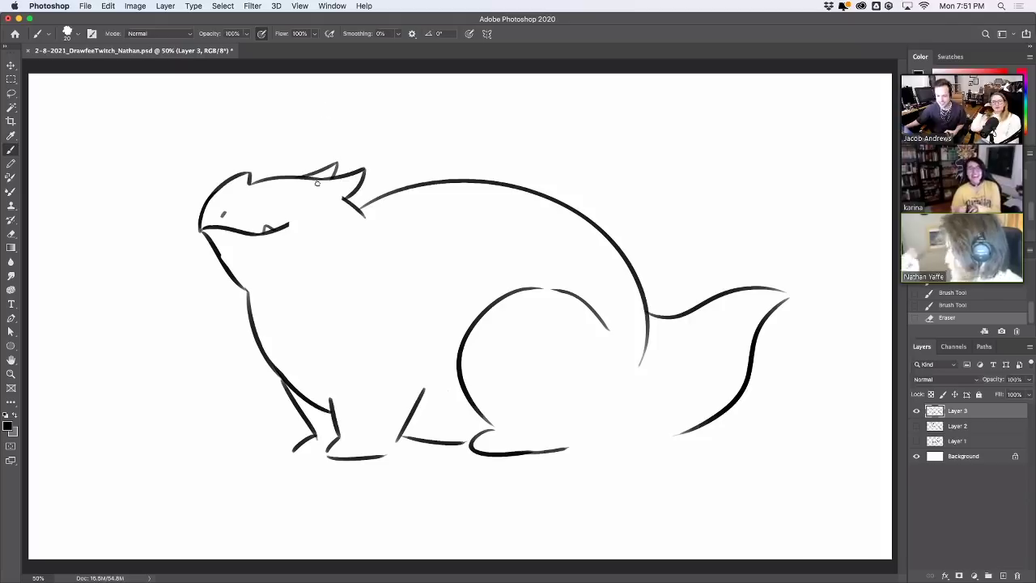
Add a horn spike and draw the arched eye with its pupil above the mouth
left_click_drag(332, 180, 348, 201)
key("super+z")
key("super+z")
key("super+z")
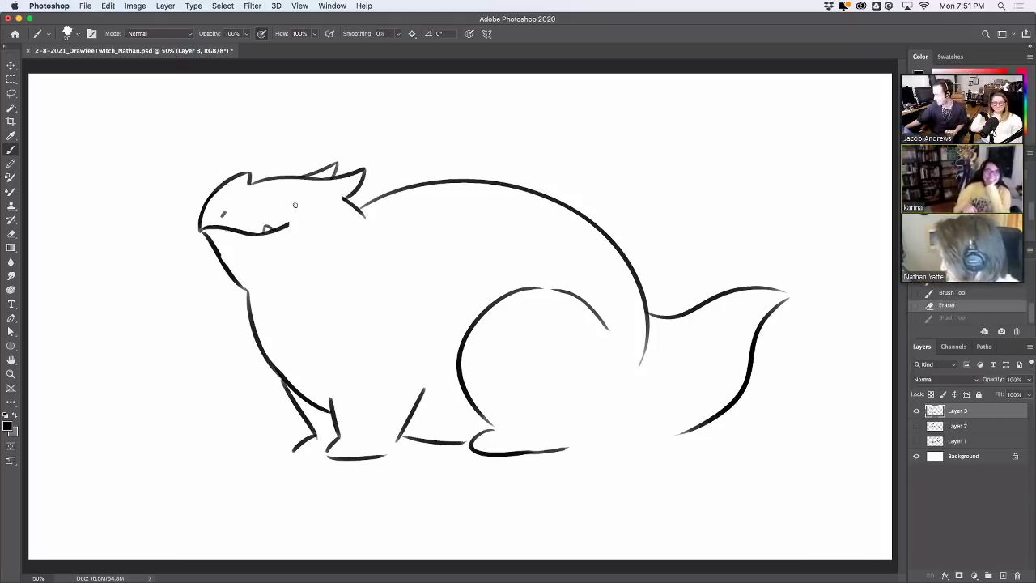
left_click_drag(267, 204, 294, 203)
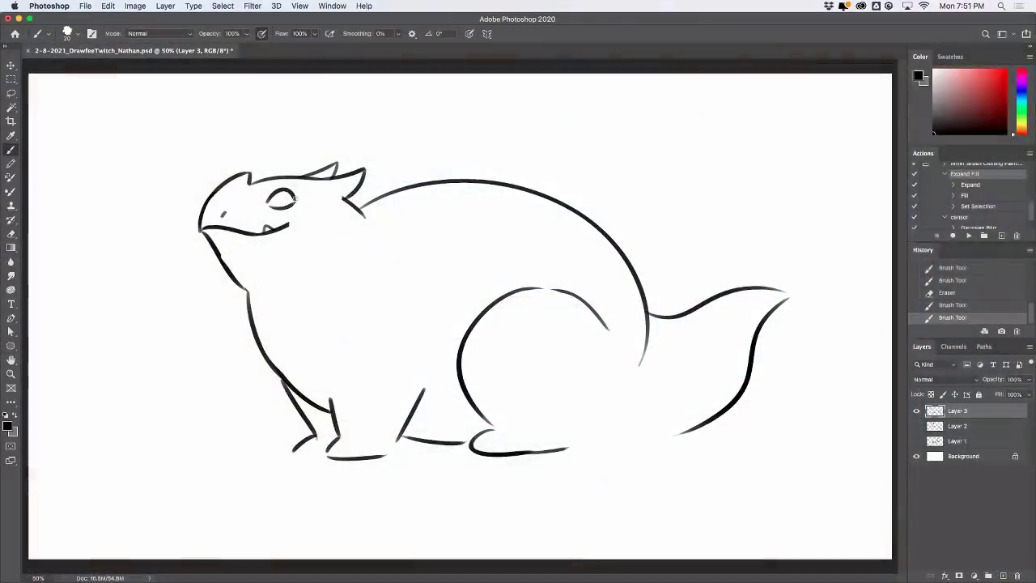
left_click_drag(293, 198, 285, 196)
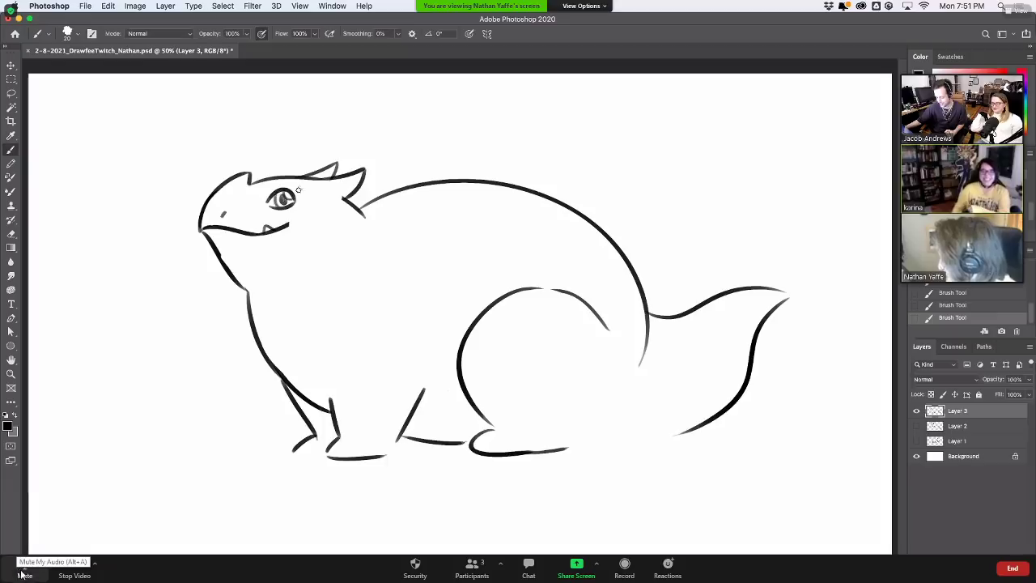
left_click(21, 571)
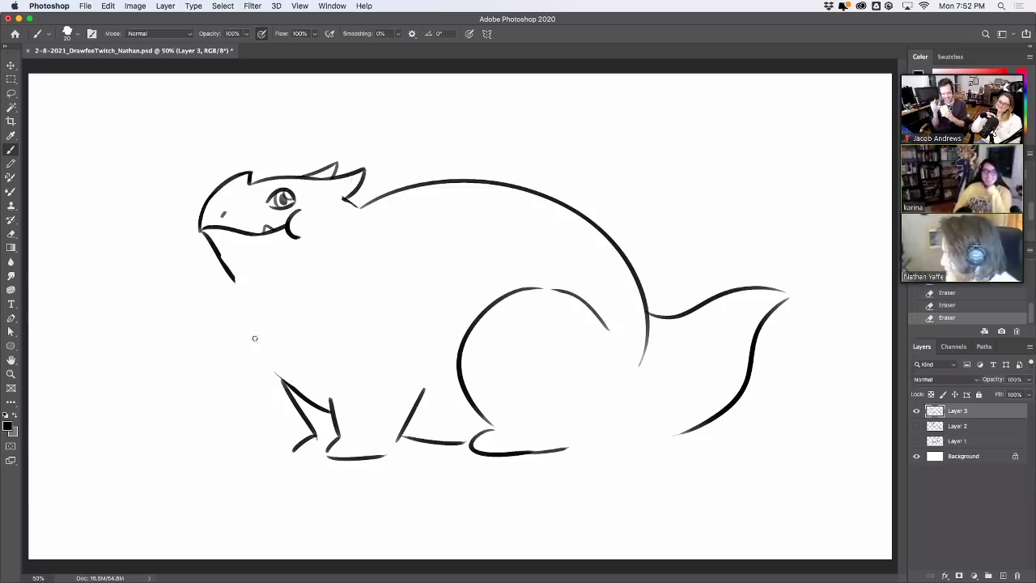
Draw the chest line from the throat down to the front leg, retrying until it fits
left_click_drag(220, 258, 254, 336)
key("ctrl+z")
left_click_drag(225, 263, 290, 394)
key("ctrl+z")
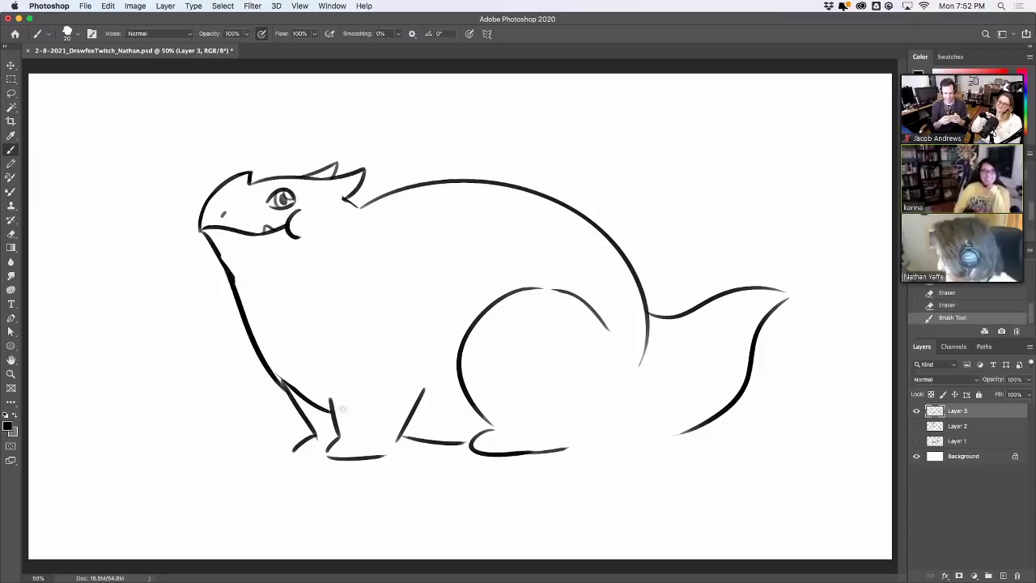
key("ctrl+z")
mouse_move(229, 276)
left_mouse_down()
mouse_move(290, 391)
mouse_move(271, 365)
left_mouse_up()
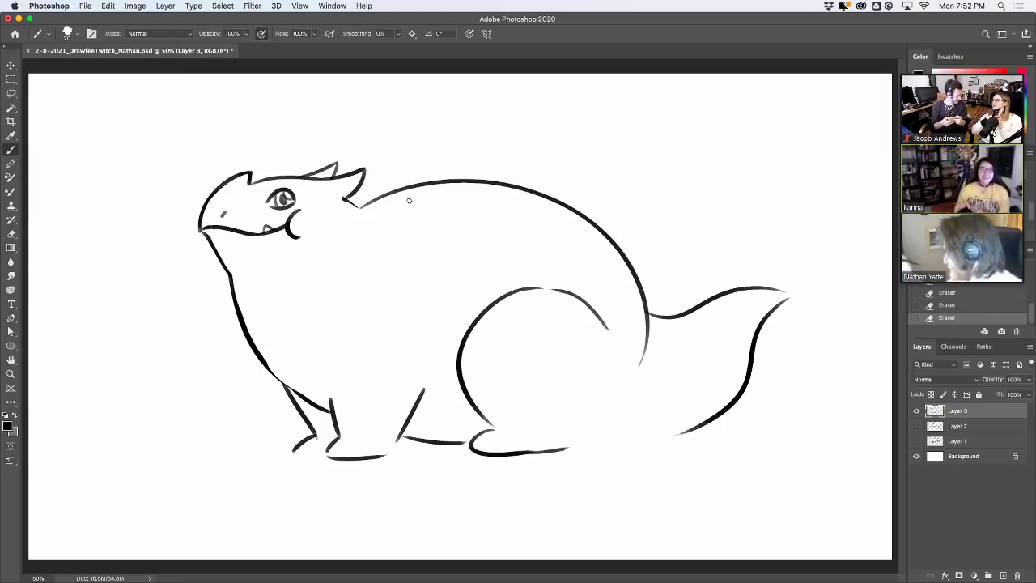
Sketch the wing's long upper edge and lower edge over the dragon's back
left_click_drag(409, 200, 414, 158)
key("ctrl+z")
mouse_move(408, 204)
left_mouse_down()
mouse_move(414, 158)
mouse_move(402, 155)
mouse_move(413, 141)
mouse_move(564, 159)
left_mouse_up()
key("ctrl+z")
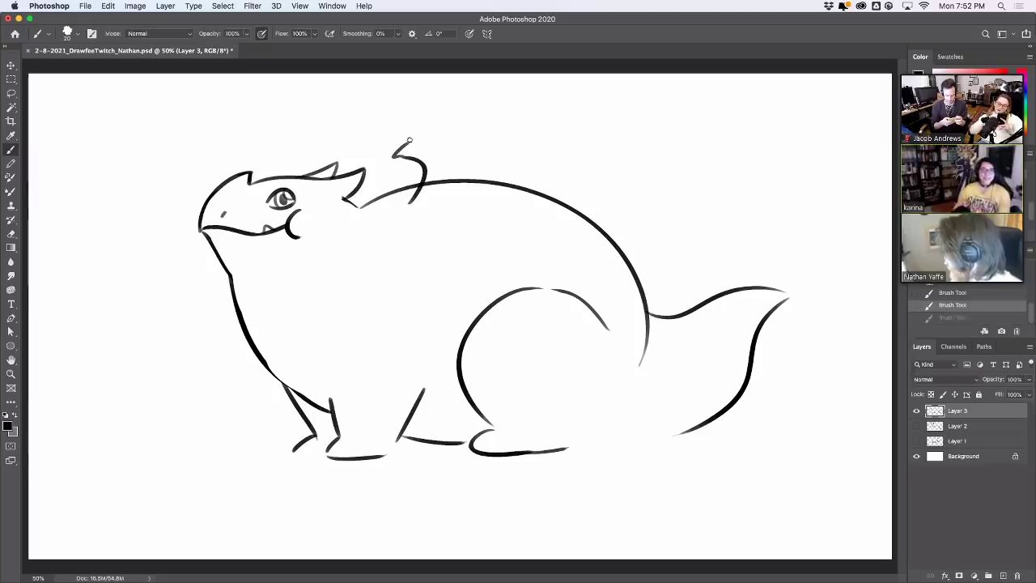
left_click_drag(410, 156, 590, 162)
key("ctrl+z")
mouse_move(414, 140)
left_mouse_down()
mouse_move(613, 167)
mouse_move(556, 188)
left_mouse_up()
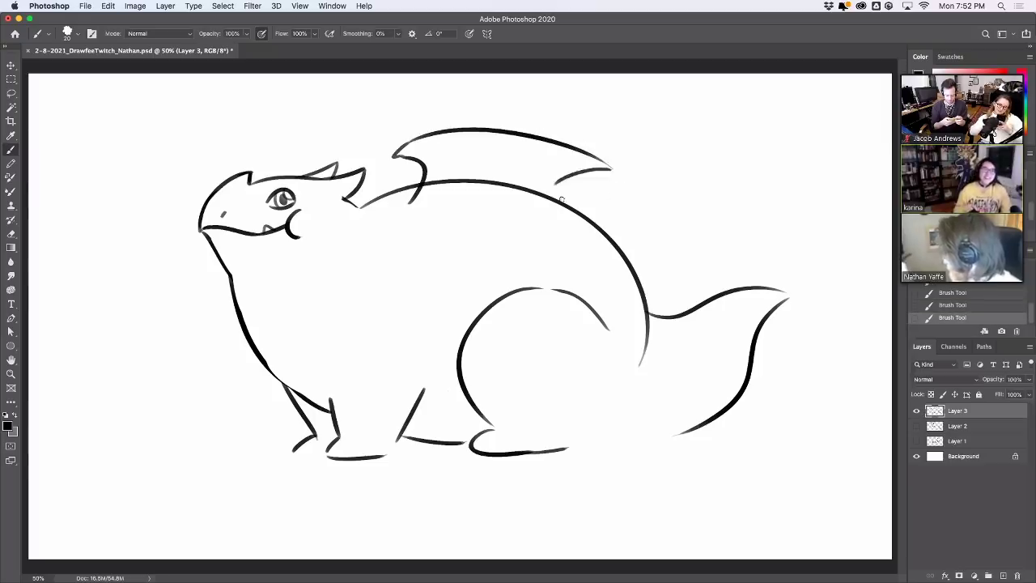
key("ctrl+z")
mouse_move(611, 167)
left_mouse_down()
mouse_move(554, 191)
mouse_move(558, 198)
mouse_move(556, 188)
mouse_move(533, 230)
mouse_move(520, 218)
mouse_move(547, 194)
mouse_move(455, 184)
mouse_move(427, 192)
mouse_move(432, 177)
mouse_move(431, 187)
mouse_move(515, 185)
left_mouse_up()
key("ctrl+z")
key("ctrl+z")
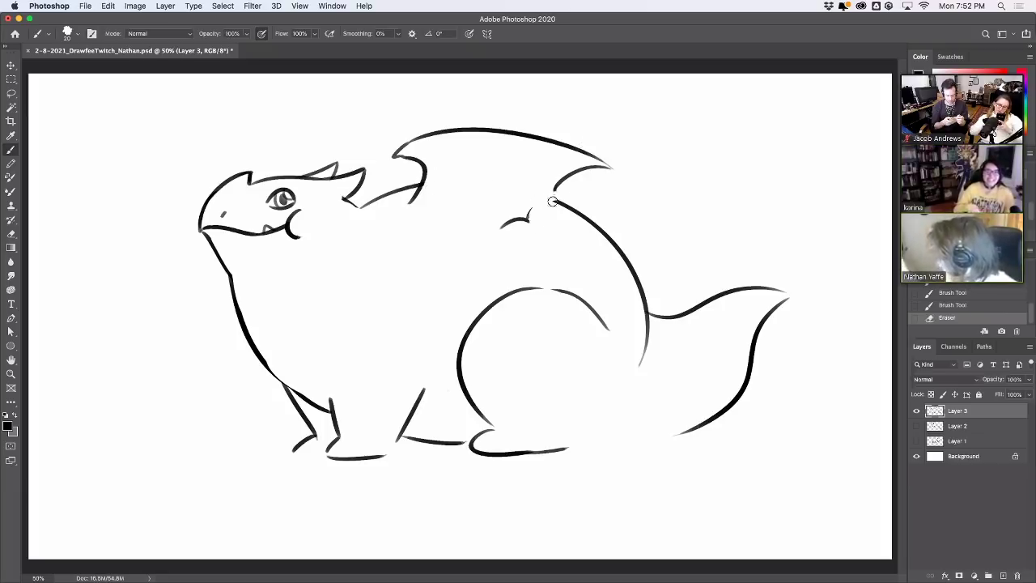
left_click_drag(527, 219, 559, 191)
key("ctrl+z")
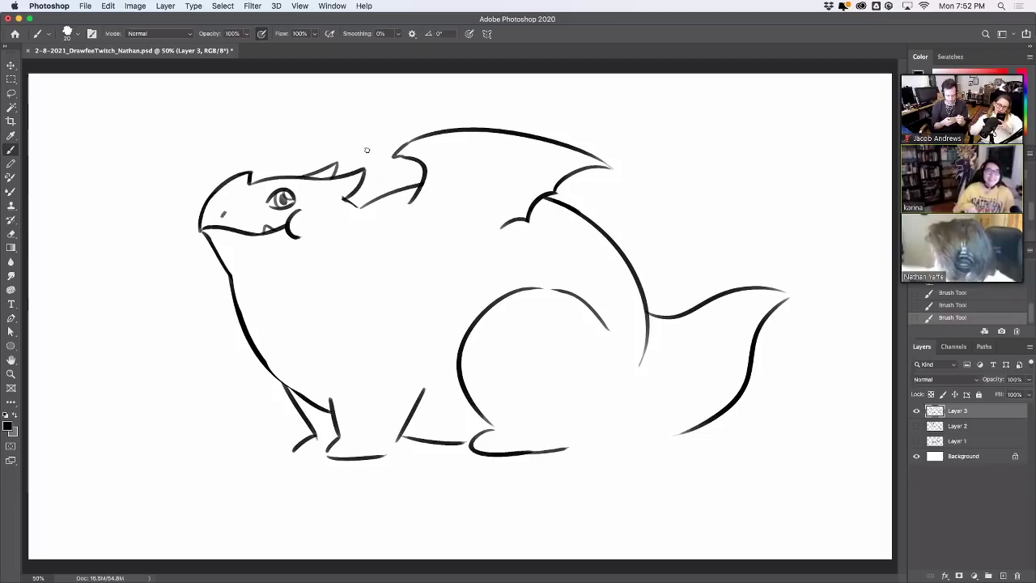
Add a short ridge beside the head spike, comparing the drawing with and without it
left_click_drag(368, 164, 382, 190)
key("ctrl+z")
key("ctrl+z")
key("ctrl+shift+z")
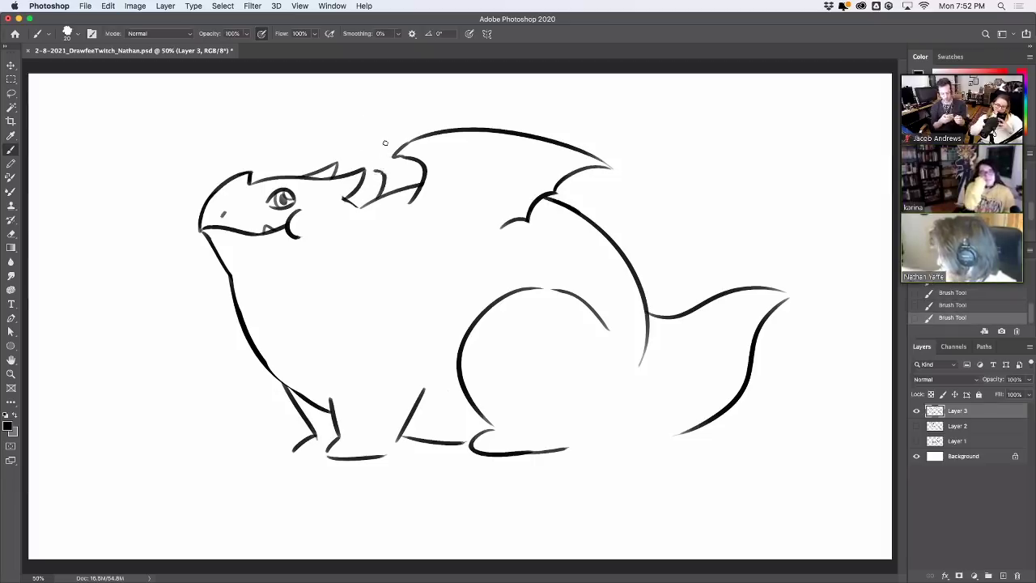
key("ctrl+z")
key("ctrl+z")
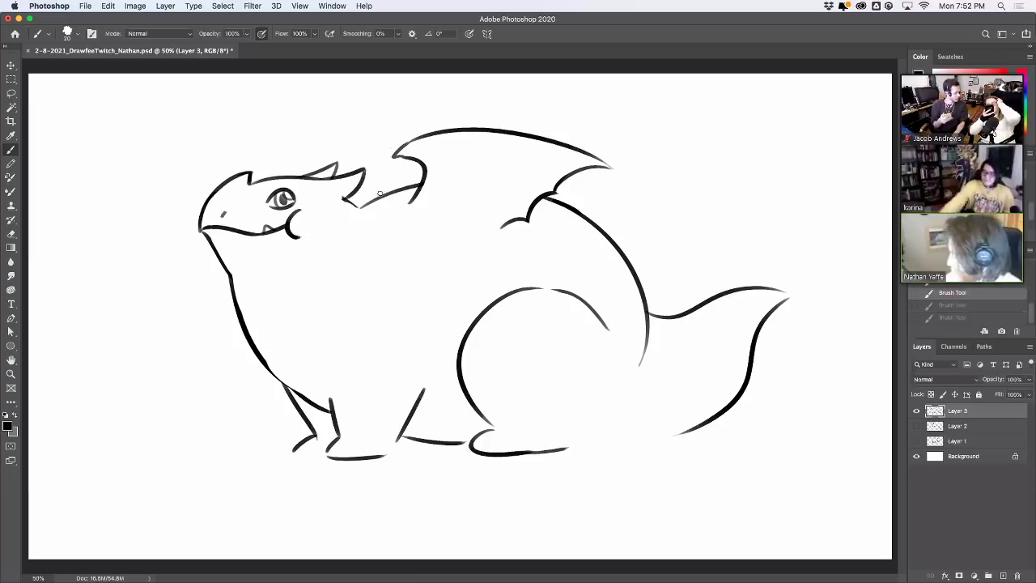
key("ctrl+shift+z")
key("ctrl+shift+z")
key("ctrl+z")
key("ctrl+shift+z")
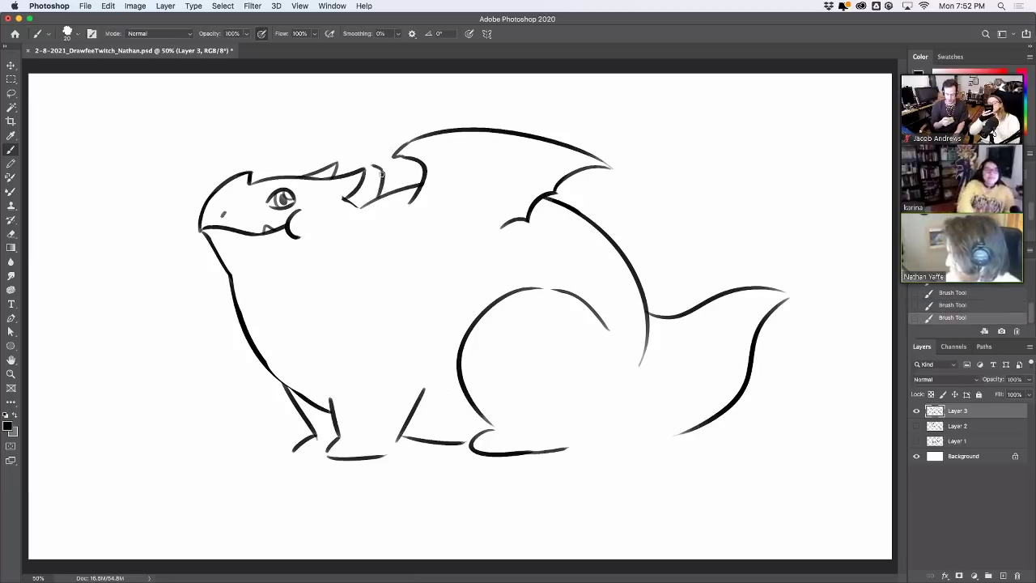
key("ctrl+z")
key("ctrl+shift+z")
key("ctrl+z")
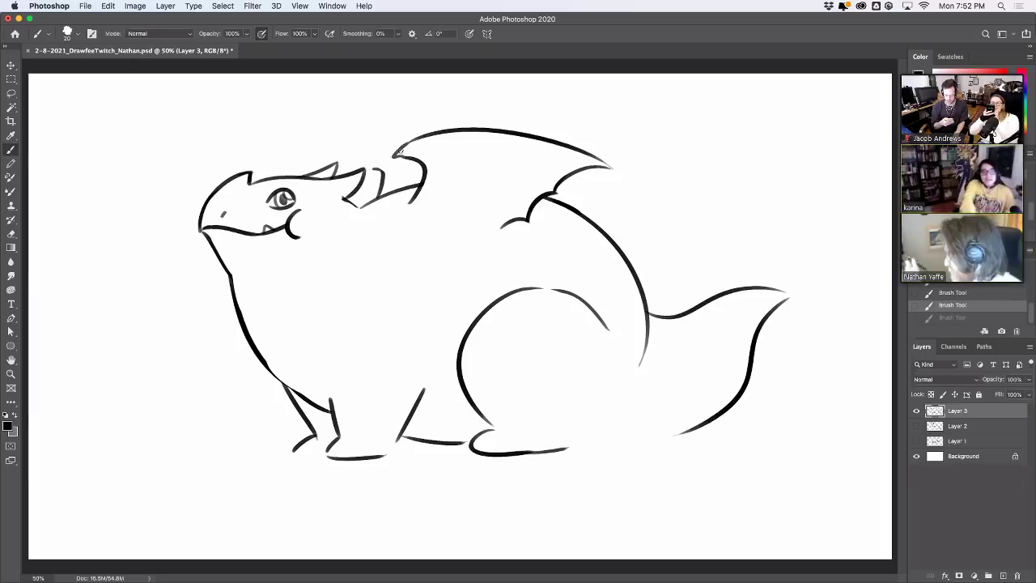
key("ctrl+shift+z")
Add a second ridge near the head spikes, toggling both ridges to compare
key("ctrl+z")
key("ctrl+shift+z")
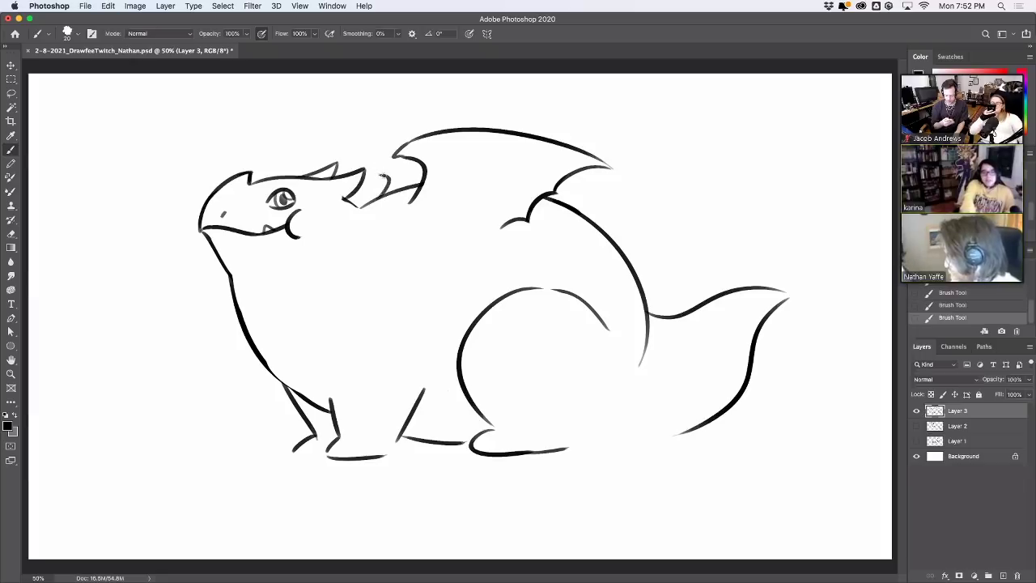
left_click_drag(384, 173, 423, 162)
key("ctrl+z")
key("ctrl+shift+z")
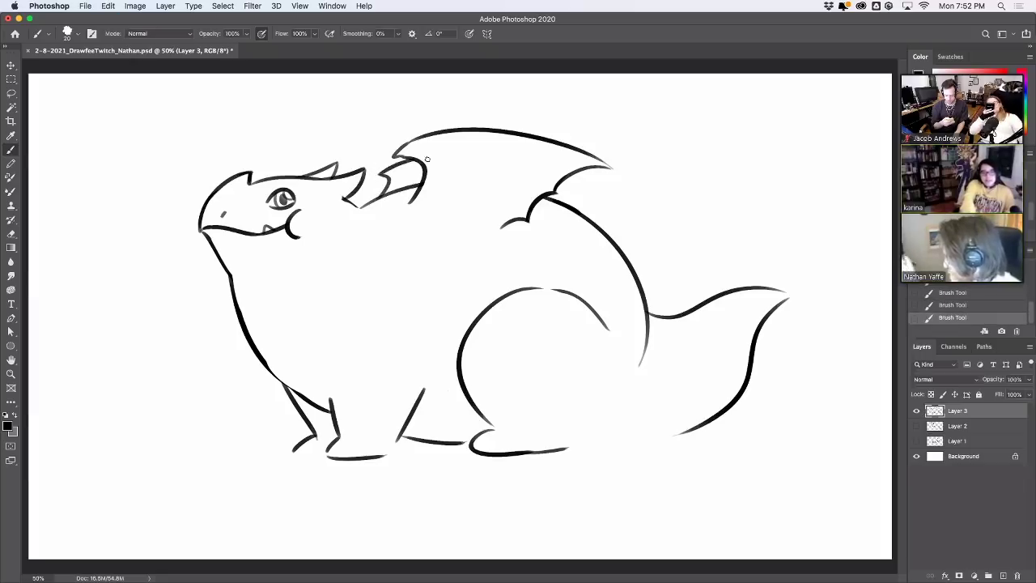
key("ctrl+z")
key("ctrl+z")
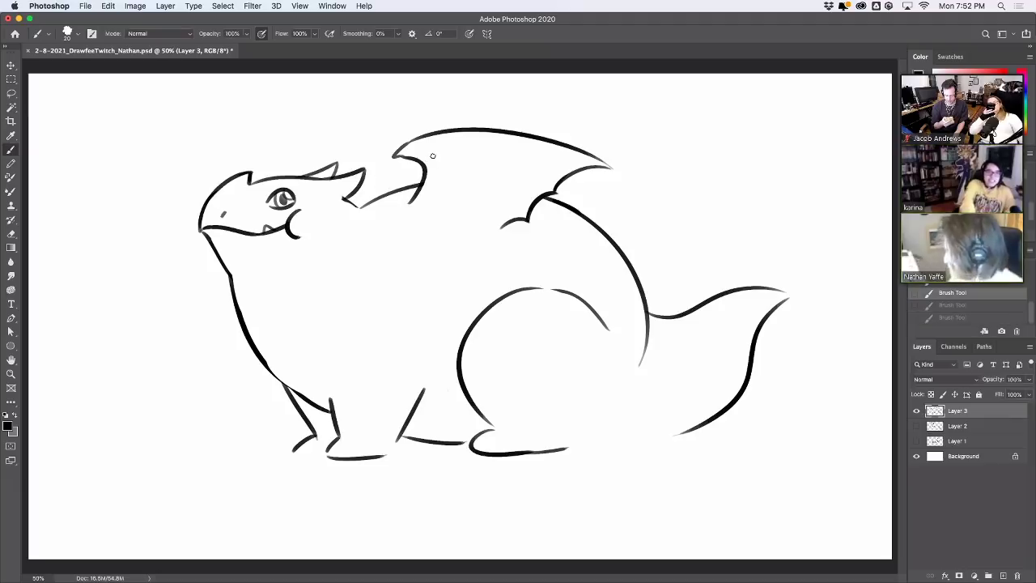
key("ctrl+shift+z")
key("ctrl+shift+z")
key("ctrl+z")
key("ctrl+shift+z")
key("ctrl+z")
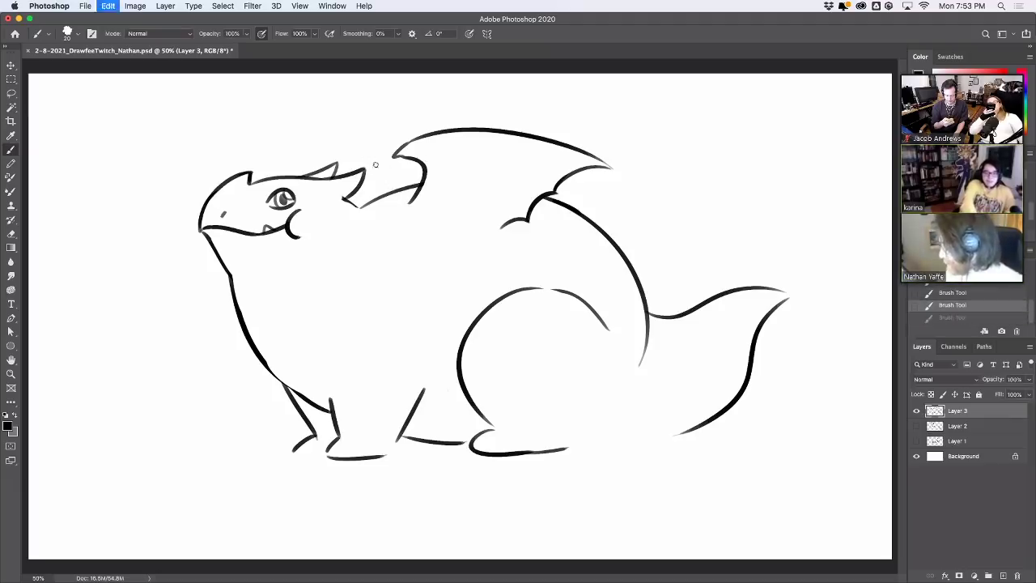
key("ctrl+shift+z")
key("ctrl+z")
key("ctrl+shift+z")
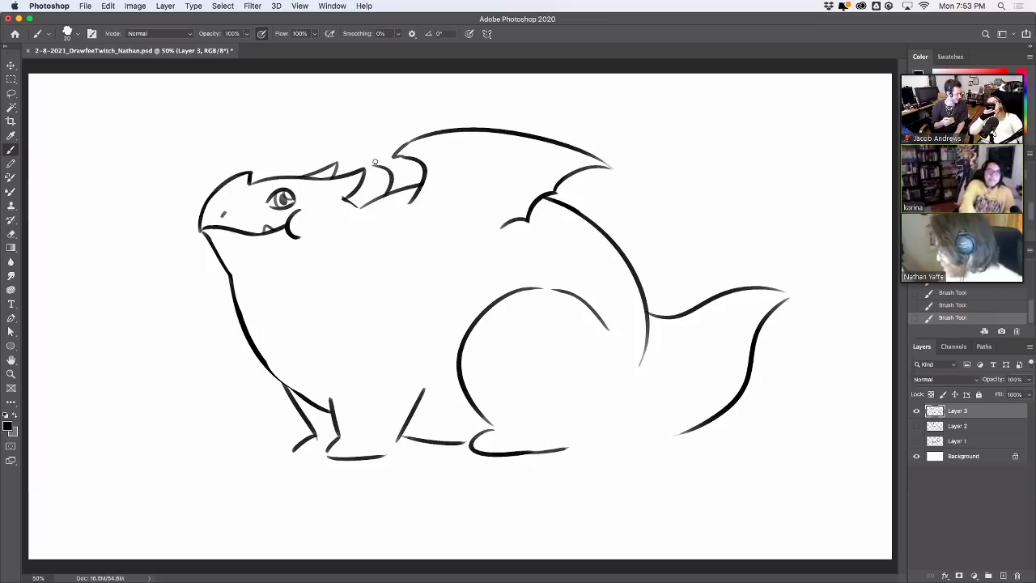
left_click_drag(374, 162, 418, 134)
Draw a second wing-top line, a membrane line across the wing and a short spine line
key("ctrl+z")
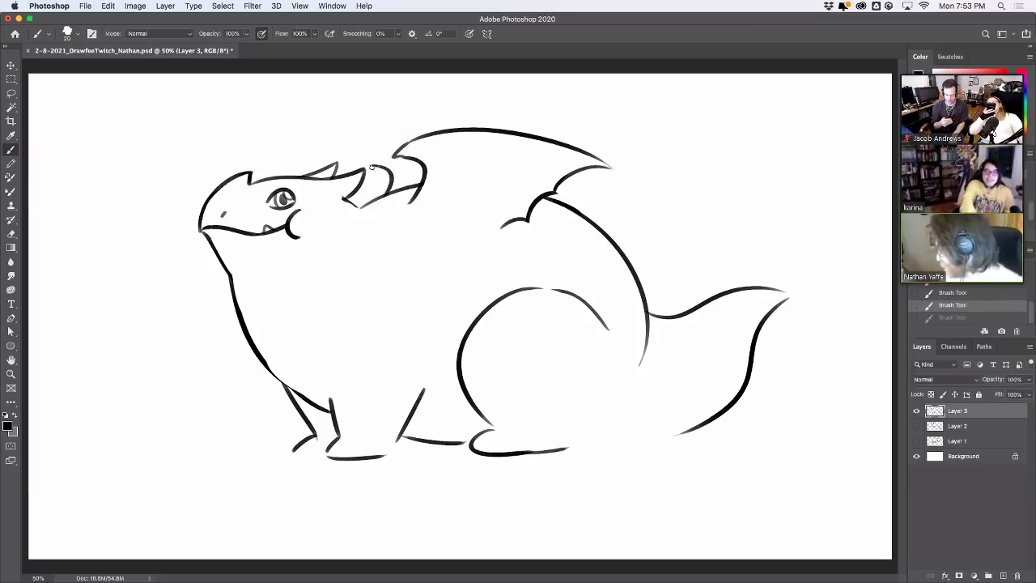
mouse_move(372, 167)
left_mouse_down()
mouse_move(402, 143)
mouse_move(520, 120)
mouse_move(570, 129)
mouse_move(543, 132)
left_mouse_up()
key("ctrl+z")
key("ctrl+shift+z")
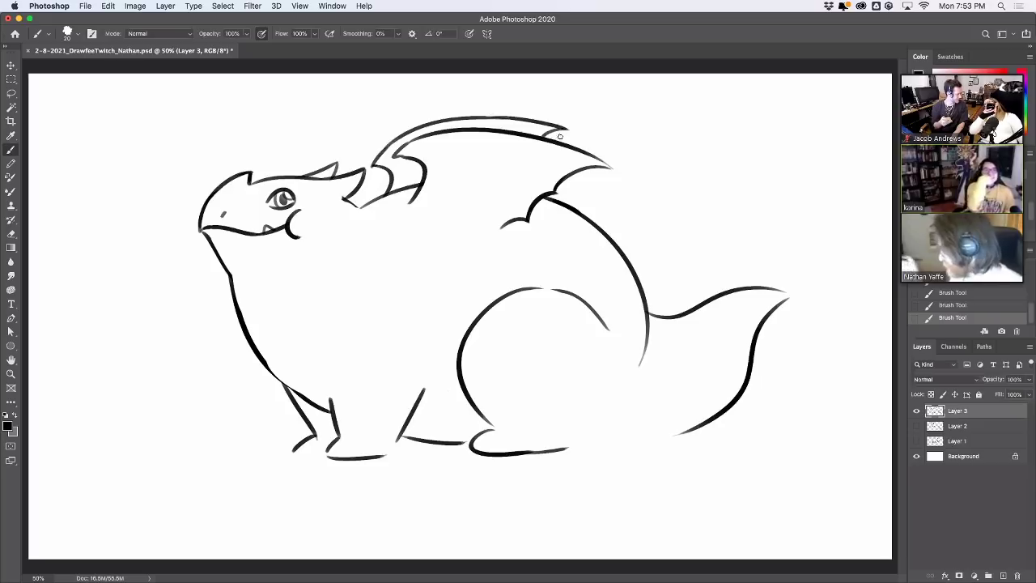
mouse_move(453, 215)
left_mouse_down()
mouse_move(462, 176)
mouse_move(456, 209)
left_mouse_up()
key("ctrl+z")
mouse_move(446, 154)
left_mouse_down()
mouse_move(455, 167)
mouse_move(538, 145)
left_mouse_up()
key("ctrl+z")
left_click_drag(446, 154, 544, 190)
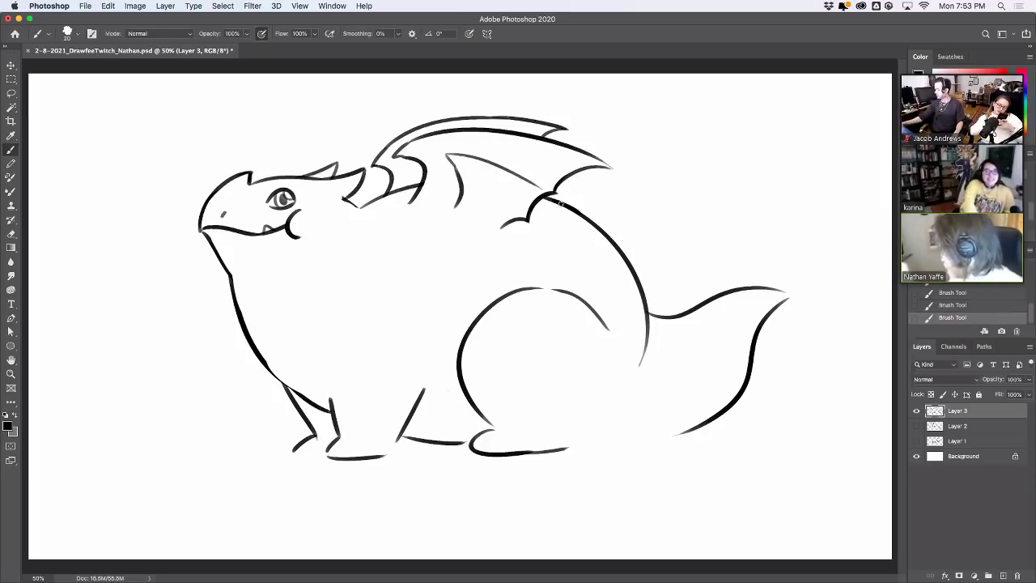
key("ctrl+z")
left_click_drag(446, 154, 536, 139)
key("ctrl+z")
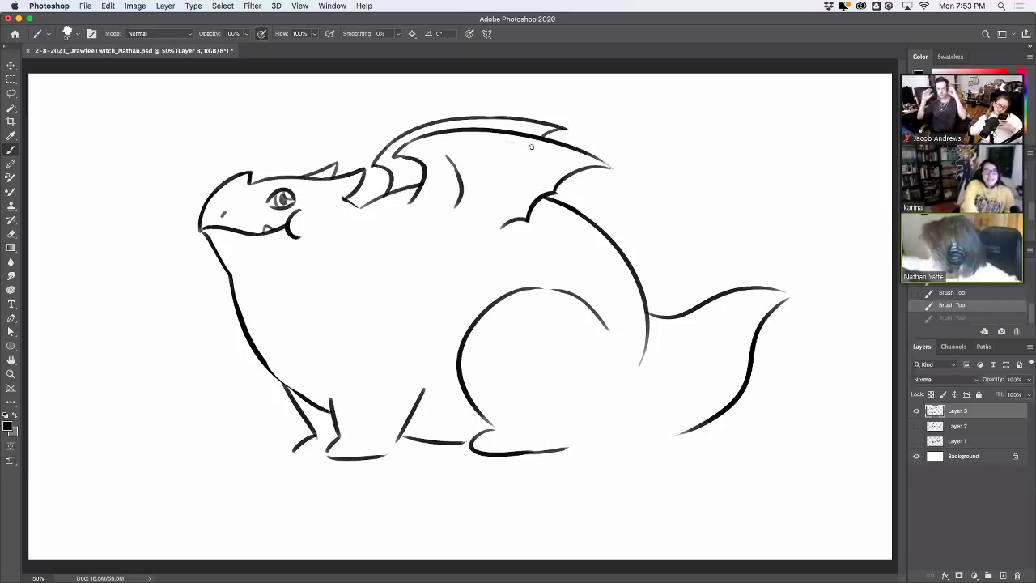
left_click_drag(446, 152, 603, 166)
left_click_drag(411, 187, 409, 166)
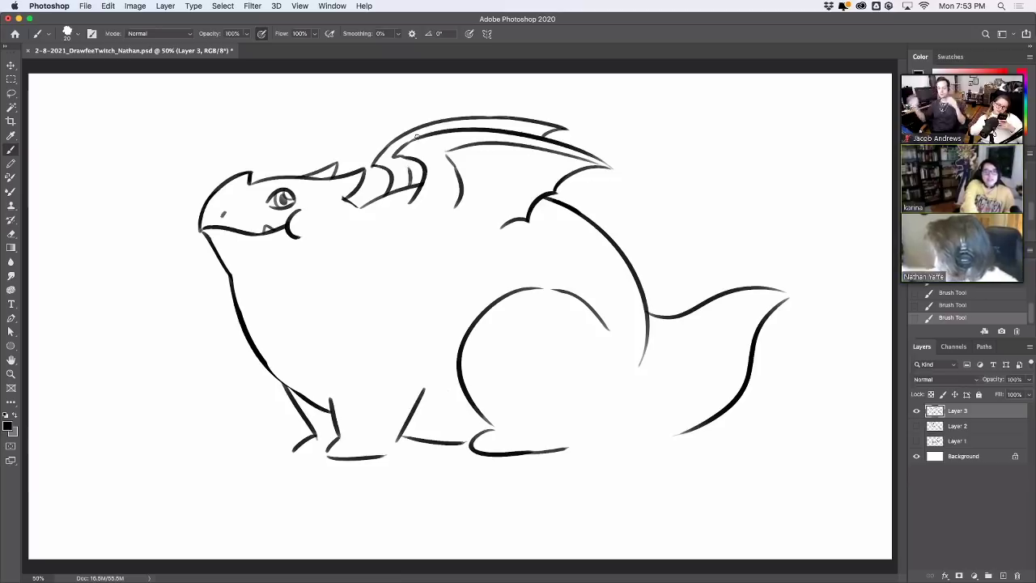
Draw a chin line down from the mouth, toggling it to compare
left_click_drag(299, 237, 323, 291)
key("ctrl+z")
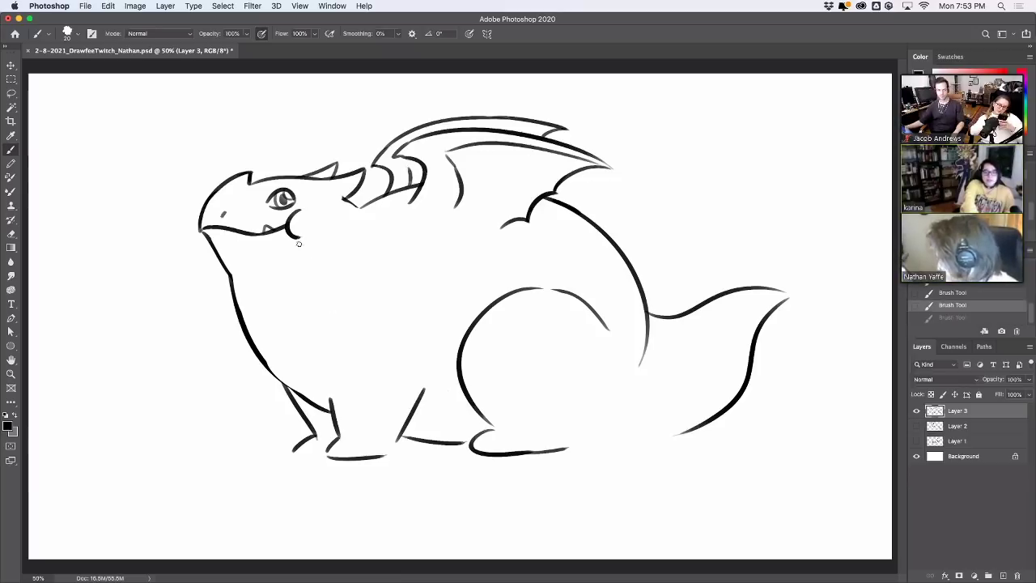
key("ctrl+shift+z")
key("ctrl+z")
key("ctrl+shift+z")
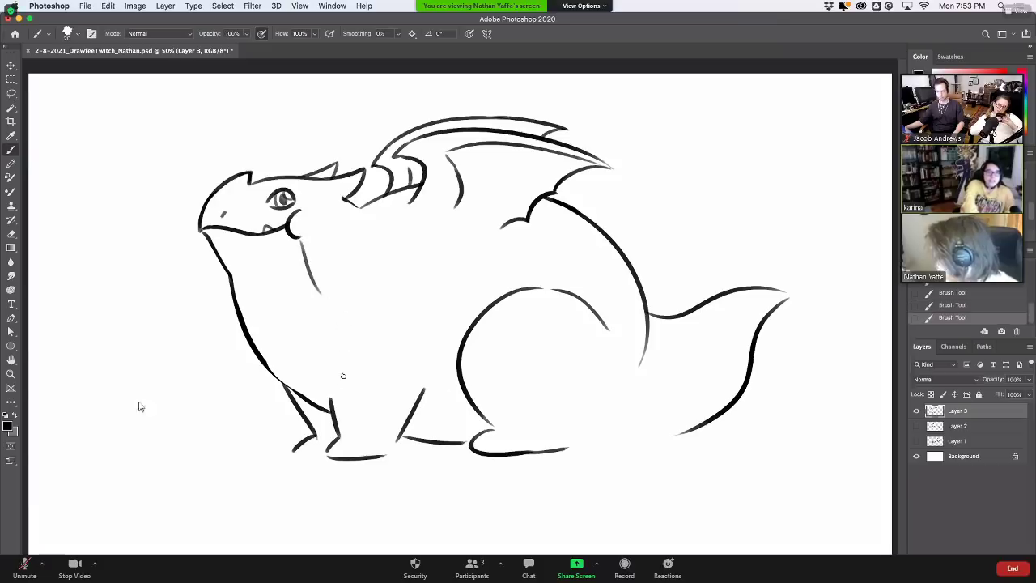
Erase the old front leg and foot lines, including the bottom foot line
left_click_drag(329, 377, 330, 399)
key("ctrl+z")
key("ctrl+shift+z")
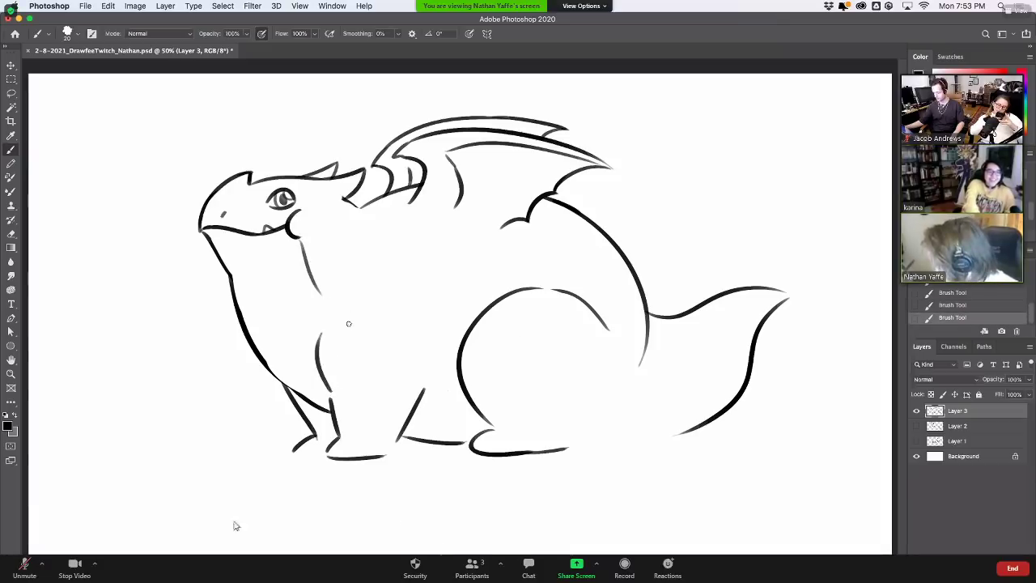
key("ctrl+z")
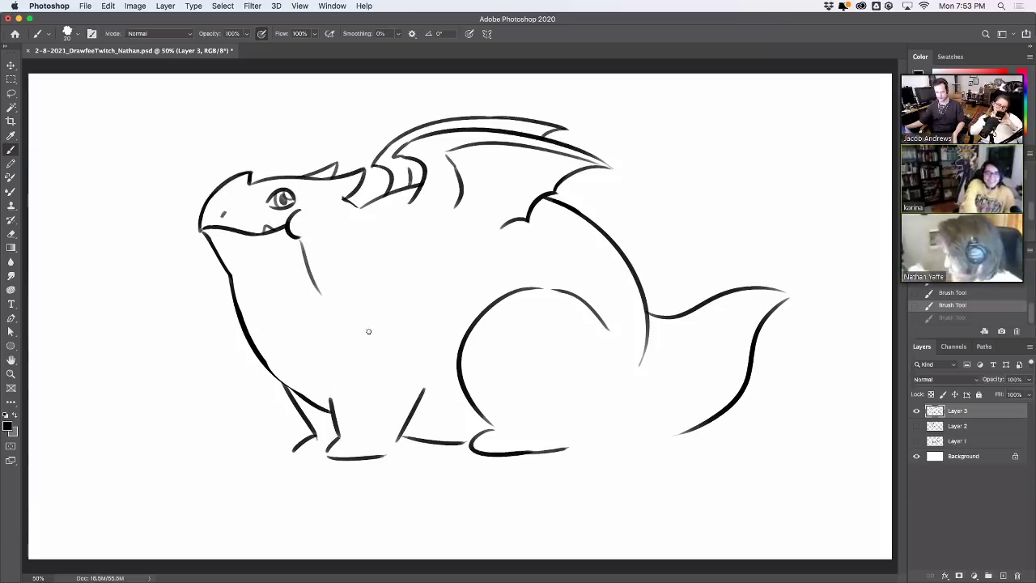
mouse_move(333, 405)
left_mouse_down()
mouse_move(367, 398)
mouse_move(391, 438)
mouse_move(400, 430)
mouse_move(339, 454)
mouse_move(383, 456)
mouse_move(357, 455)
left_mouse_up()
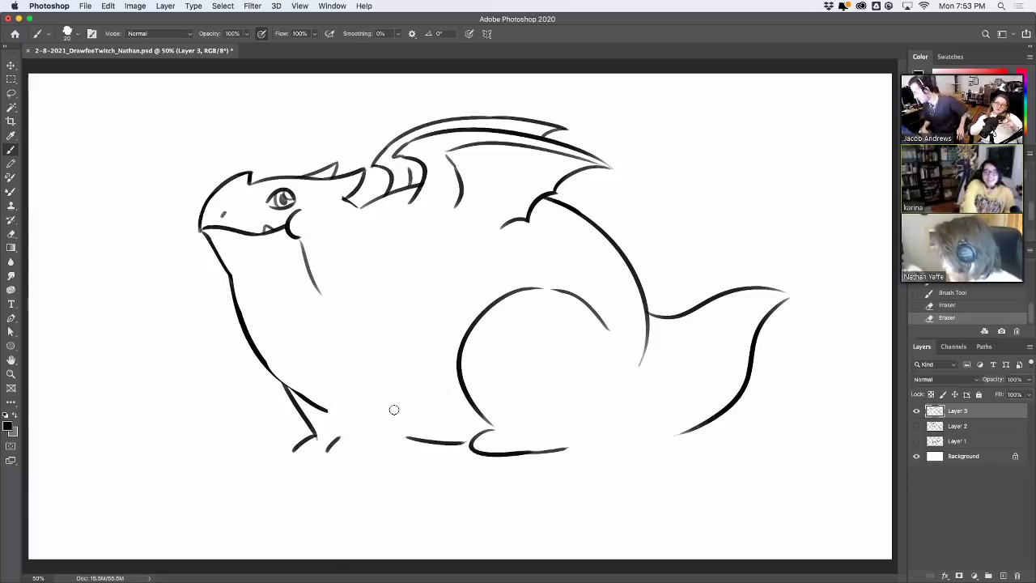
mouse_move(527, 452)
left_mouse_down()
mouse_move(481, 444)
mouse_move(501, 430)
mouse_move(479, 454)
left_mouse_up()
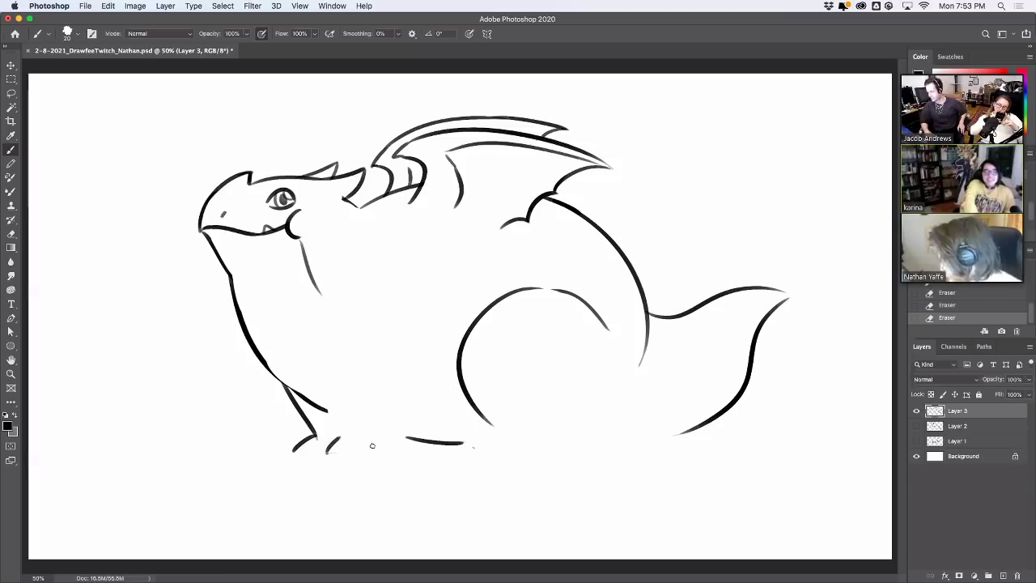
left_click_drag(328, 447, 391, 451)
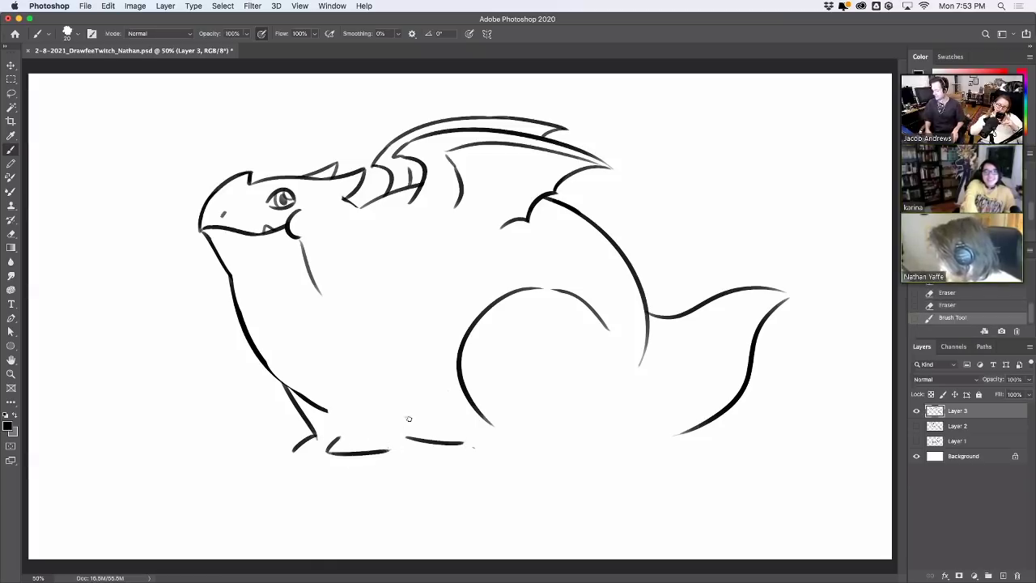
mouse_move(316, 432)
left_mouse_down()
mouse_move(294, 444)
mouse_move(313, 427)
left_mouse_up()
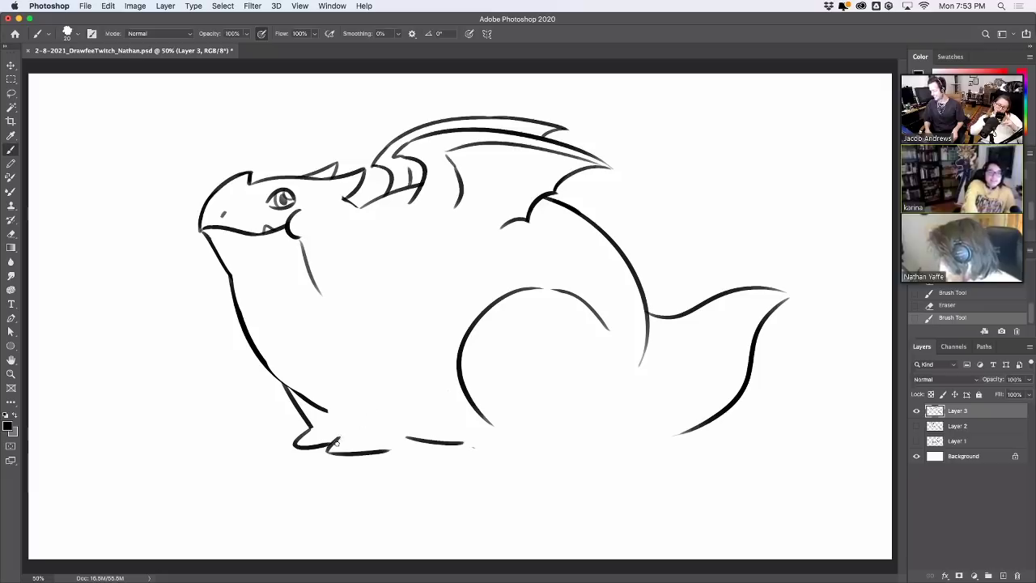
key("e")
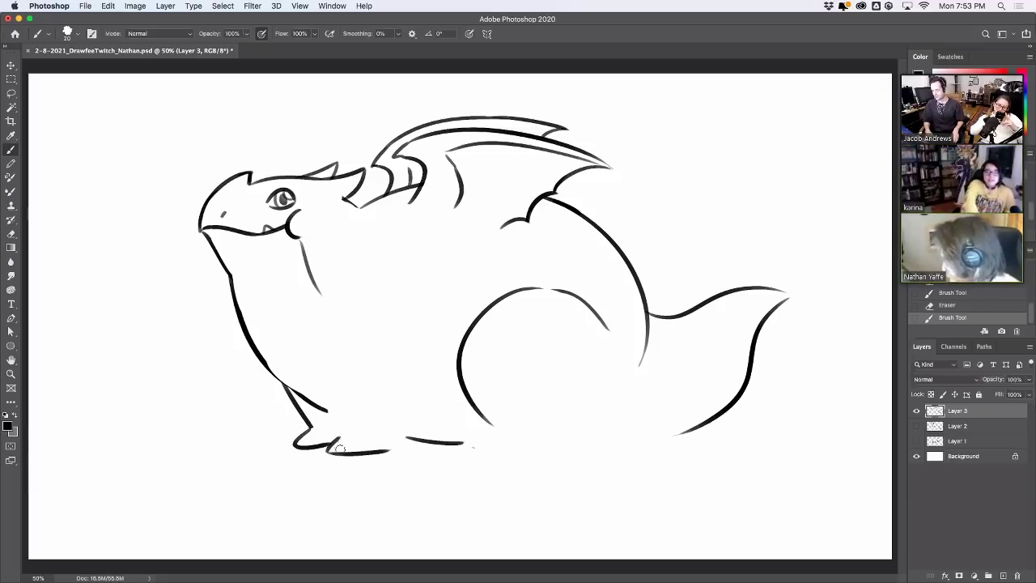
left_click_drag(334, 448, 394, 447)
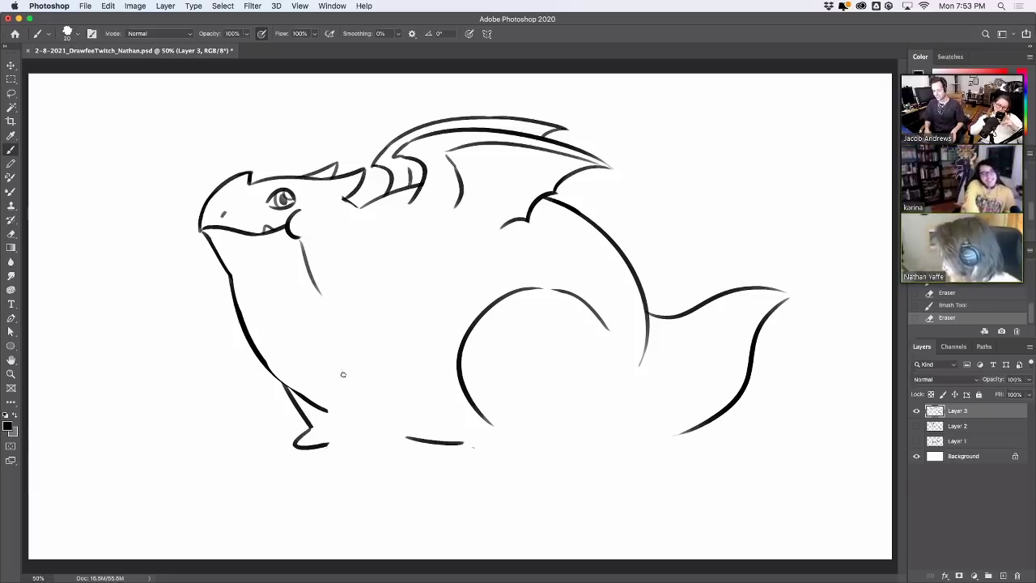
key("b")
Draw a curved line down the front body and the back edge of the front leg
left_click_drag(328, 332, 349, 392)
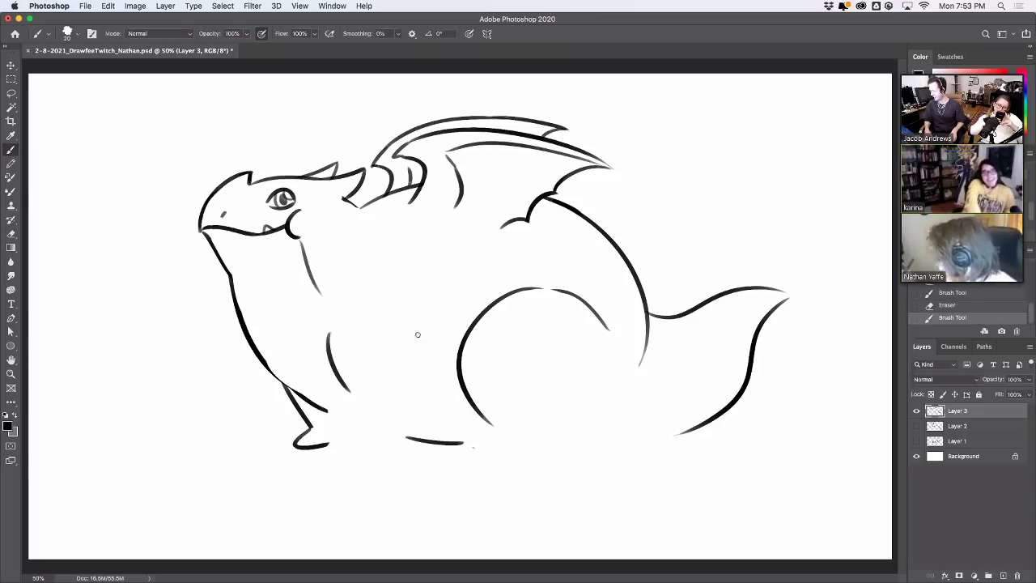
left_click_drag(418, 332, 424, 391)
key("super+z")
left_click_drag(417, 332, 421, 423)
key("super+z")
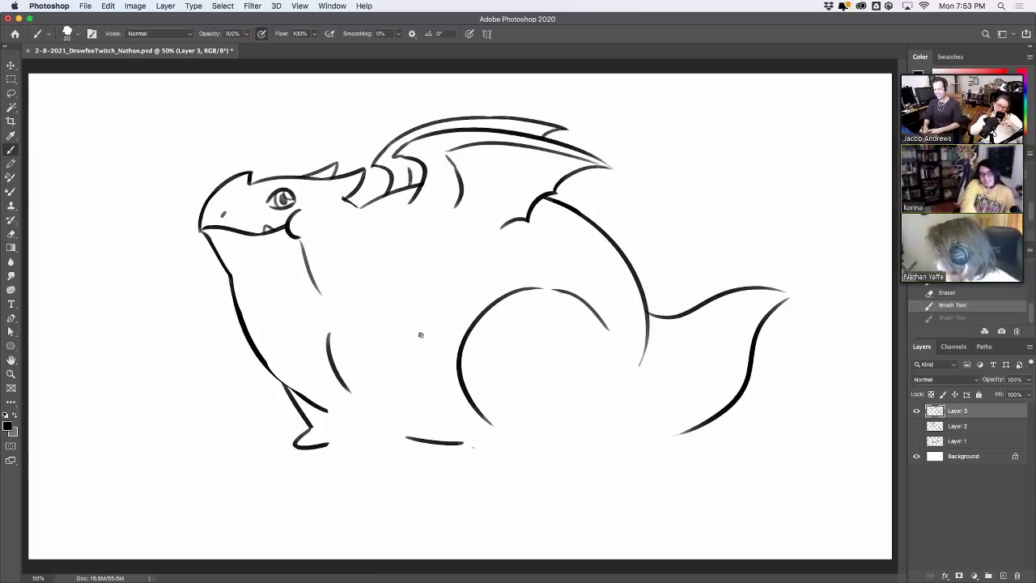
left_click_drag(420, 334, 423, 431)
key("super+z")
mouse_move(418, 337)
left_mouse_down()
mouse_move(410, 440)
mouse_move(427, 386)
left_mouse_up()
key("super+z")
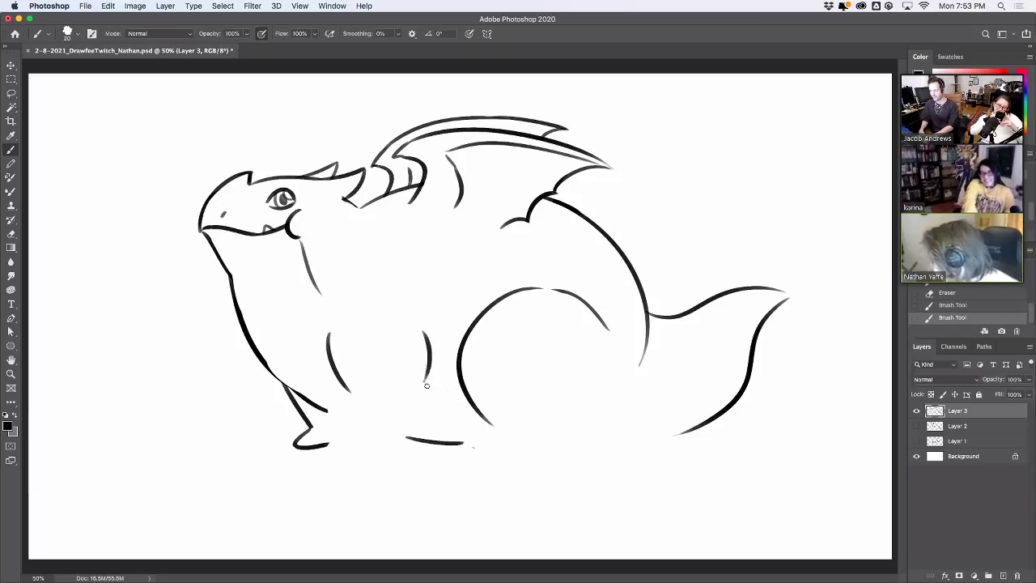
key("super+z")
left_click_drag(429, 337, 427, 384)
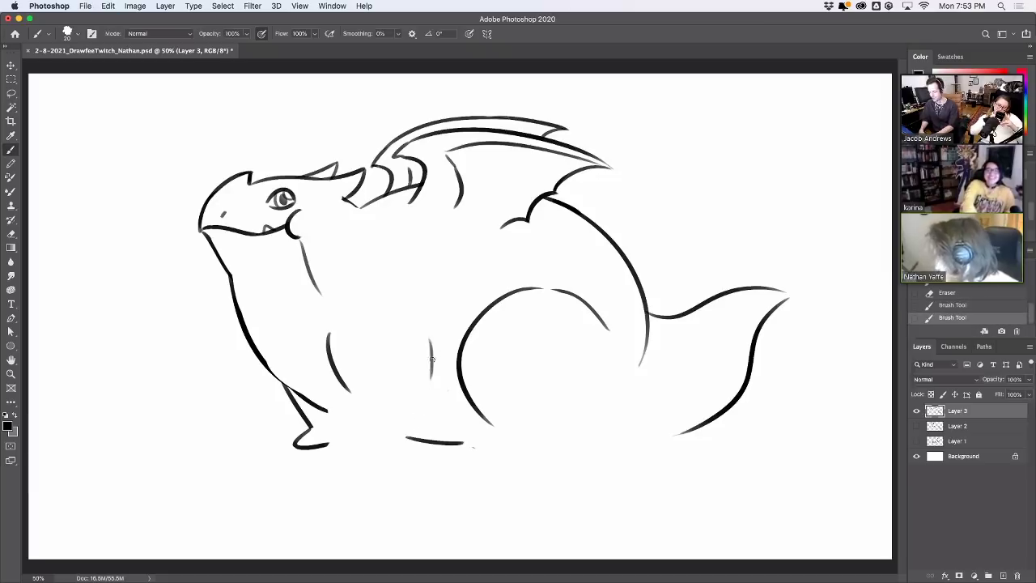
key("super+z")
left_click_drag(425, 345, 427, 397)
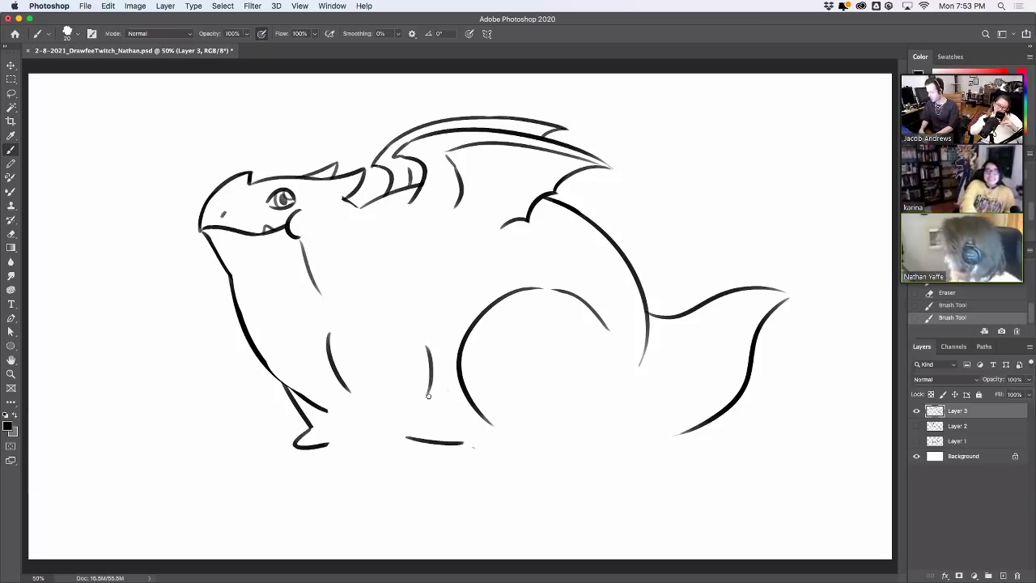
Outline the outer front leg and draw the front foot with its toes
left_click_drag(350, 391, 341, 437)
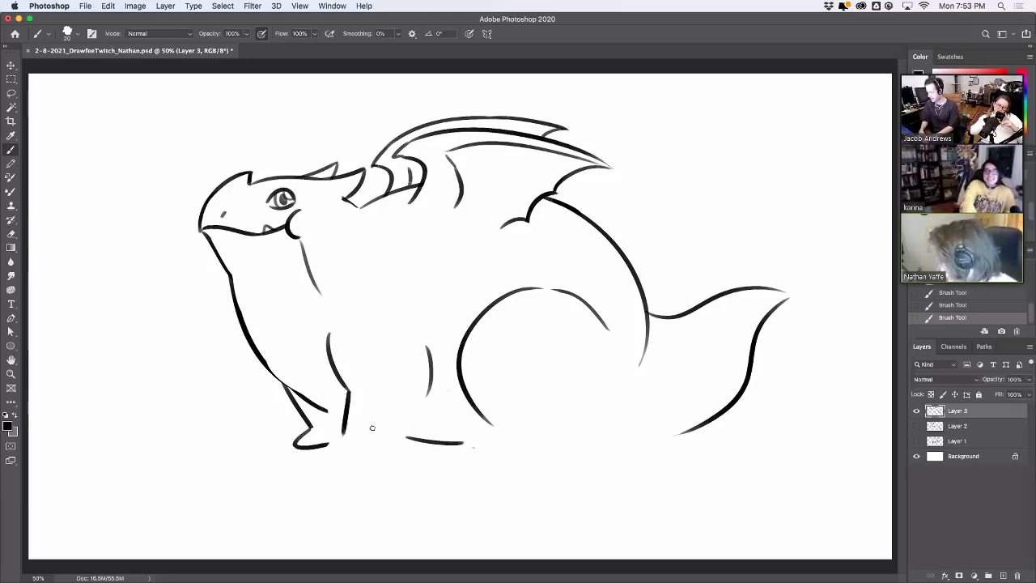
key("super+z")
mouse_move(351, 390)
left_mouse_down()
mouse_move(337, 446)
mouse_move(398, 437)
mouse_move(430, 387)
left_mouse_up()
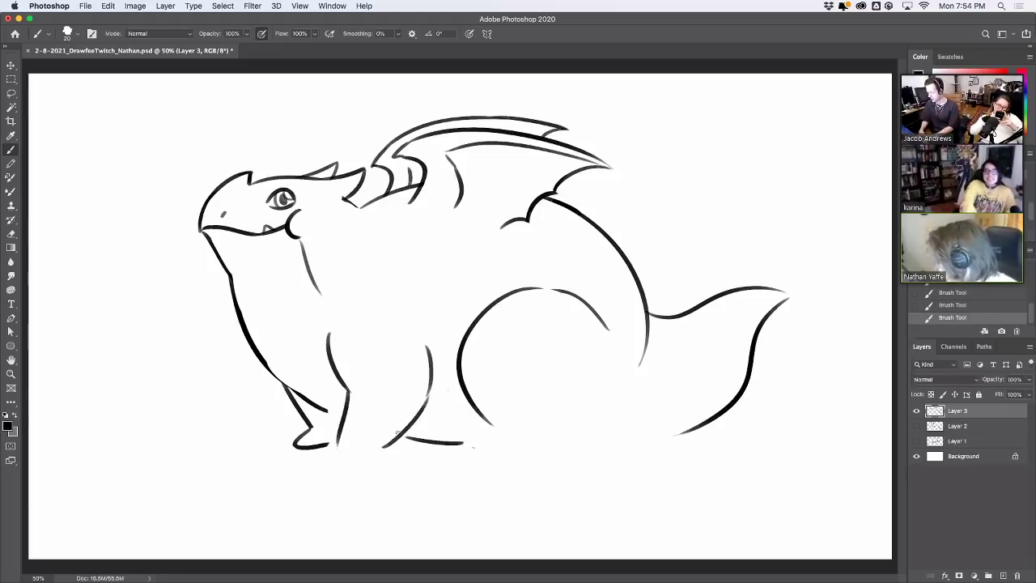
key("super+z")
left_click_drag(383, 447, 429, 377)
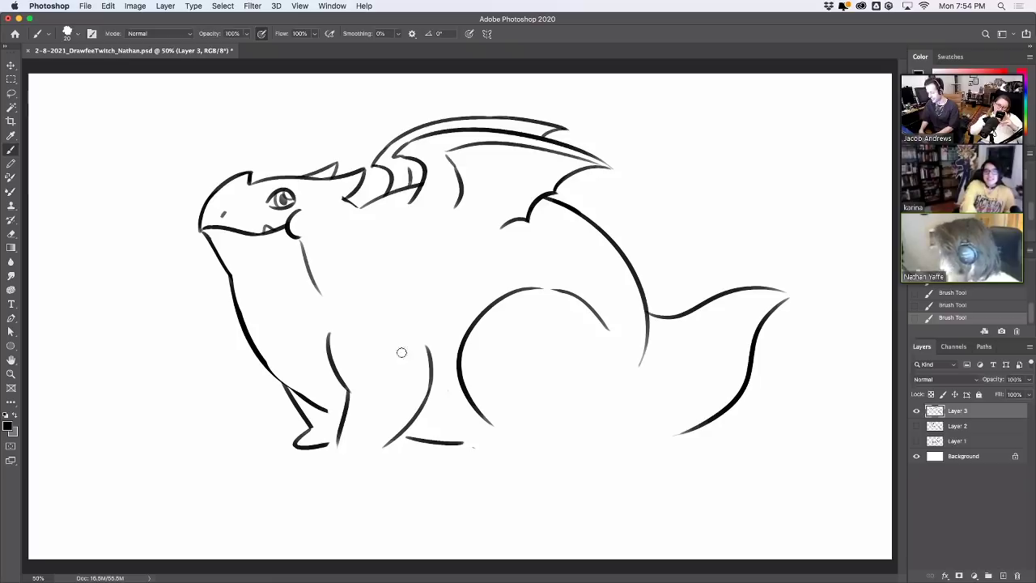
mouse_move(346, 433)
left_mouse_down()
mouse_move(318, 443)
mouse_move(337, 437)
left_mouse_up()
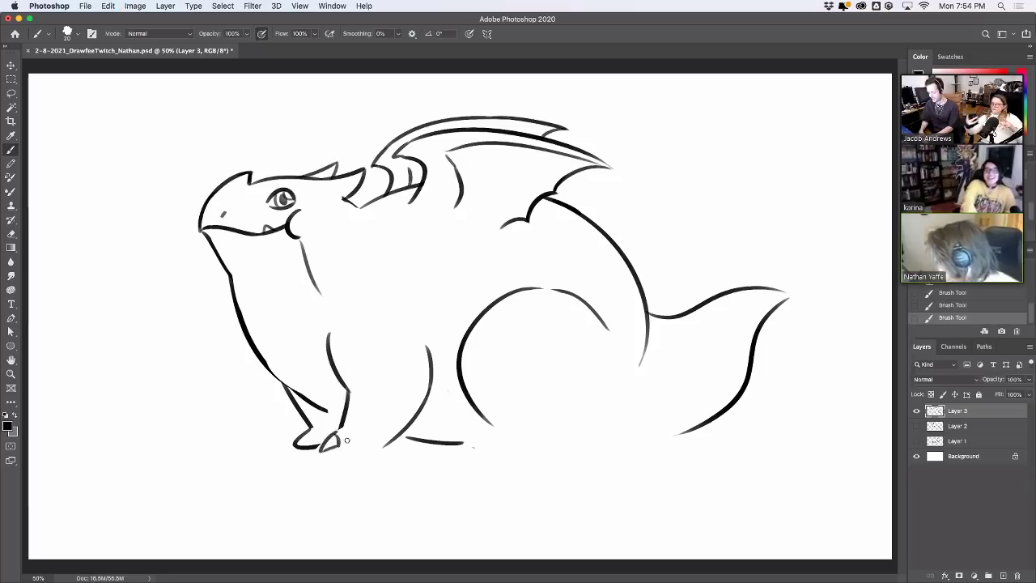
key("super+z")
key("super+z")
mouse_move(322, 451)
left_mouse_down()
mouse_move(365, 447)
mouse_move(340, 435)
mouse_move(350, 396)
left_mouse_up()
key("super+z")
key("super+z")
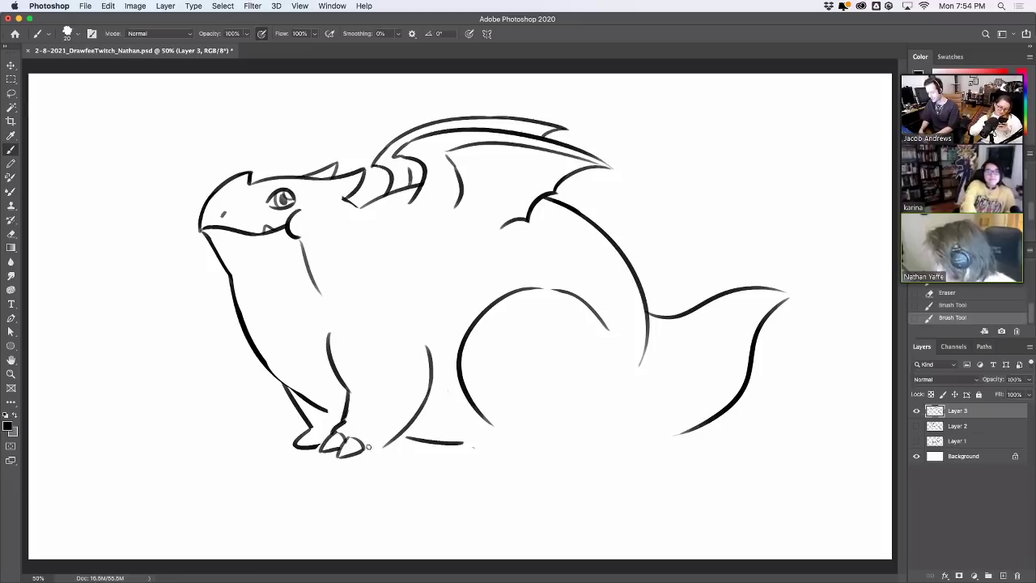
mouse_move(366, 442)
left_mouse_down()
mouse_move(359, 458)
mouse_move(389, 450)
left_mouse_up()
key("super+z")
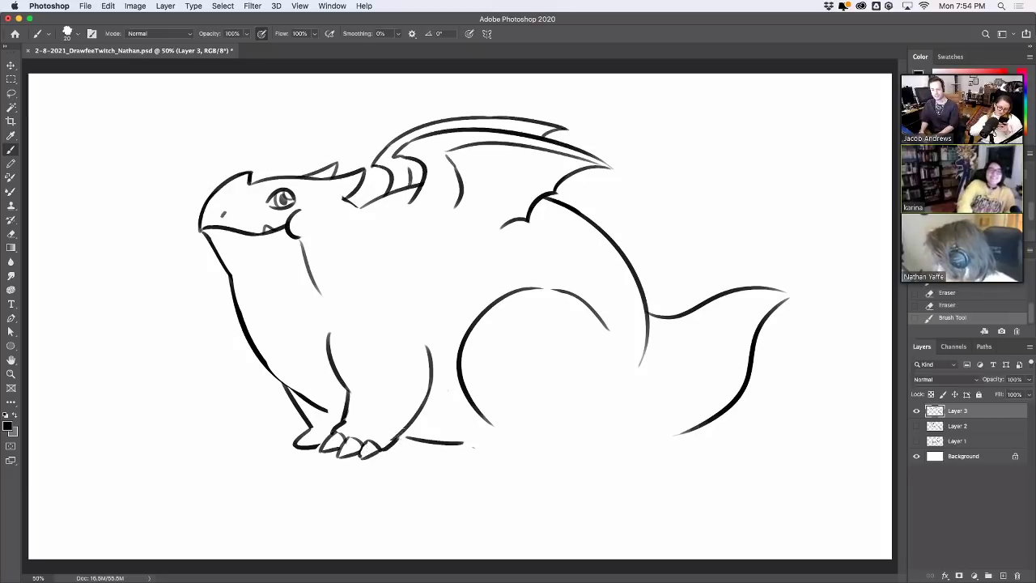
Trim the back foot's line end and draw the lower belly line down to the leg
mouse_move(317, 446)
left_mouse_down()
mouse_move(297, 445)
mouse_move(299, 435)
mouse_move(313, 441)
mouse_move(313, 426)
mouse_move(310, 442)
left_mouse_up()
key("ctrl+z")
key("e")
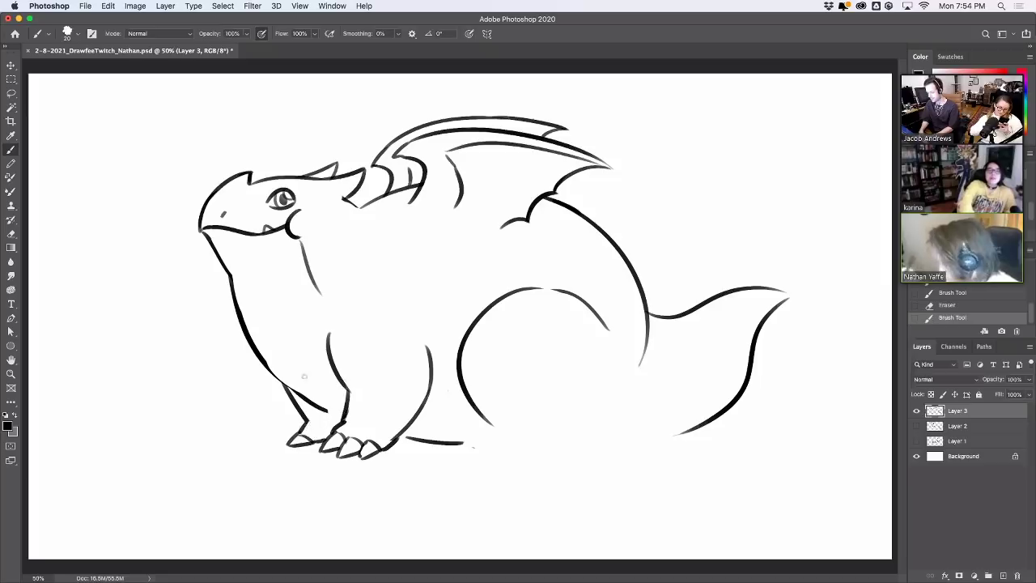
mouse_move(274, 374)
left_mouse_down()
mouse_move(339, 414)
mouse_move(296, 365)
mouse_move(339, 294)
mouse_move(322, 337)
left_mouse_up()
Draw horizontal scale lines across the neck, belly and lower belly
key("ctrl+z")
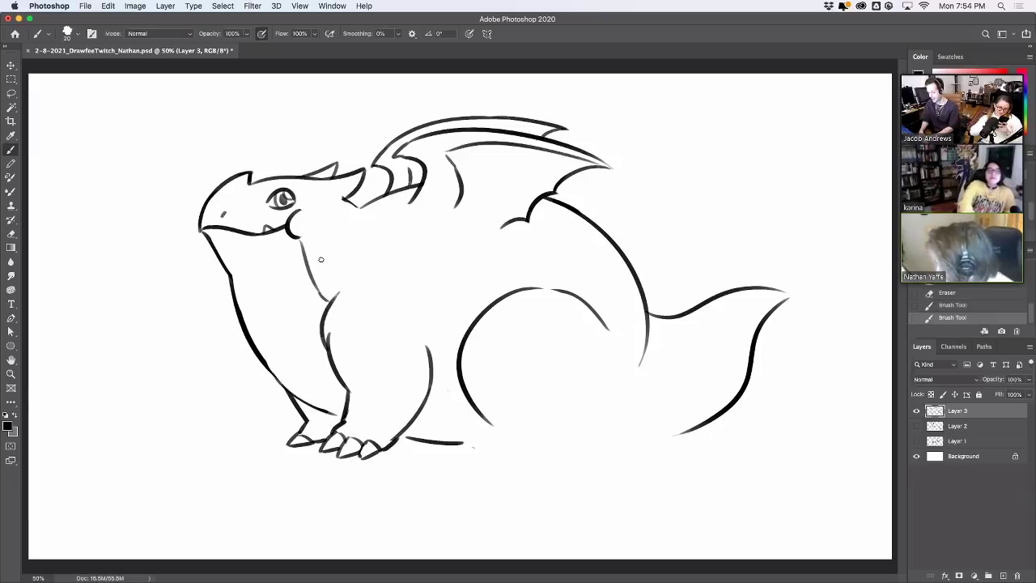
key("ctrl+z")
key("ctrl+shift+z")
left_click_drag(230, 272, 308, 275)
key("ctrl+z")
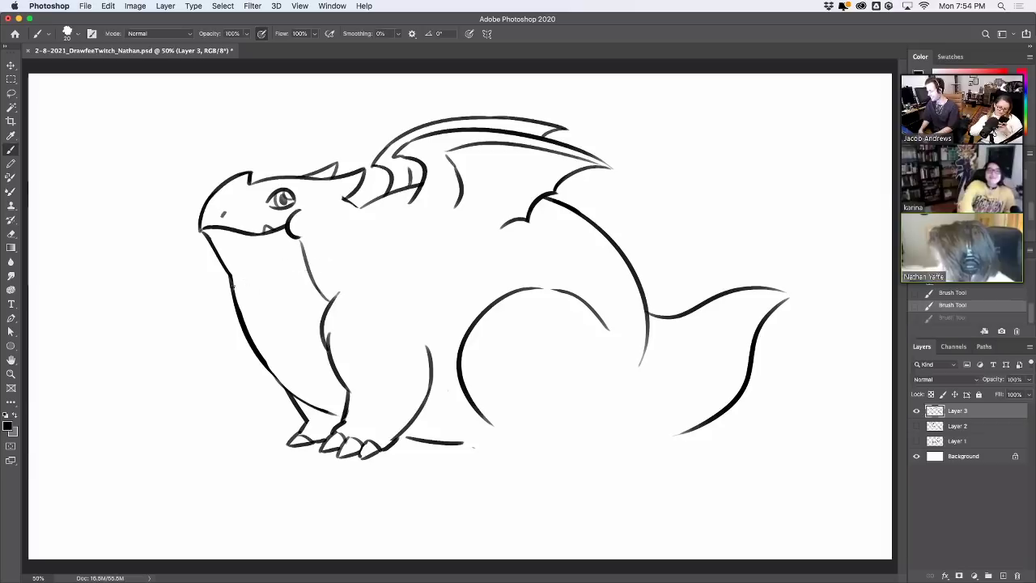
left_click_drag(234, 288, 308, 279)
left_click_drag(249, 337, 319, 326)
key("ctrl+z")
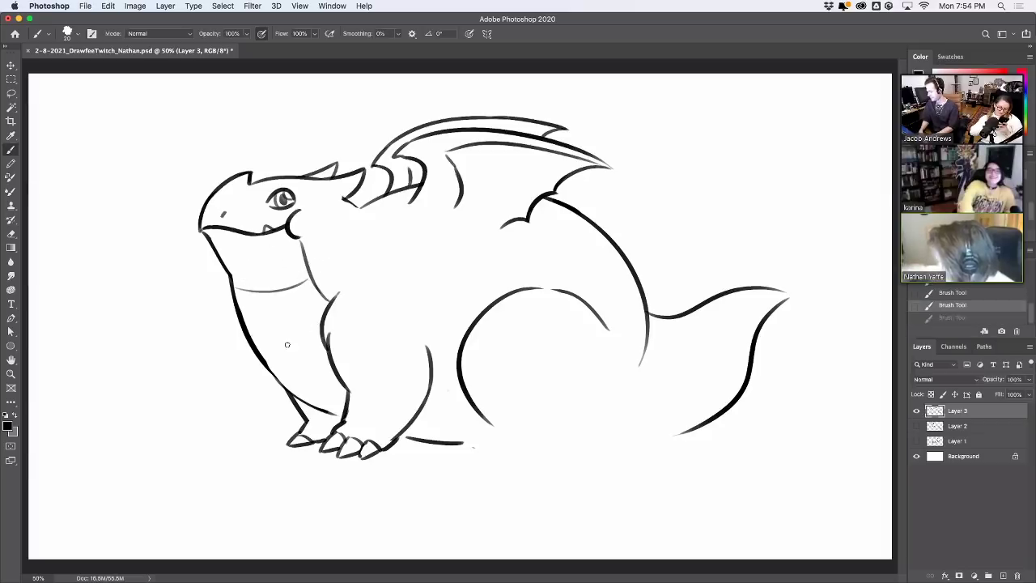
left_click_drag(253, 340, 317, 328)
left_click_drag(280, 385, 334, 364)
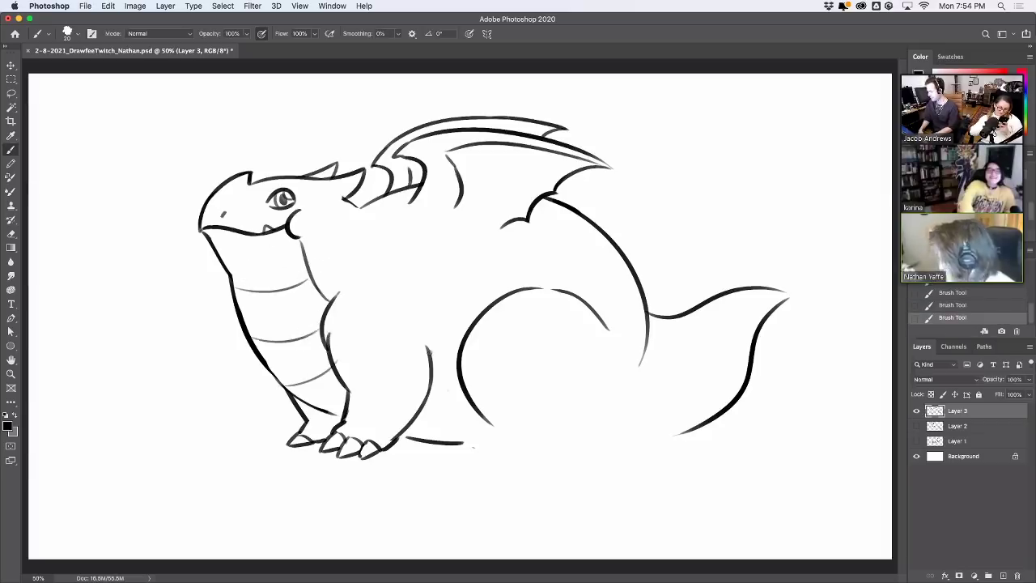
Erase part of the belly line, add a short line under the horn, trim the neck outline
left_click_drag(435, 312, 432, 360)
key("ctrl+z")
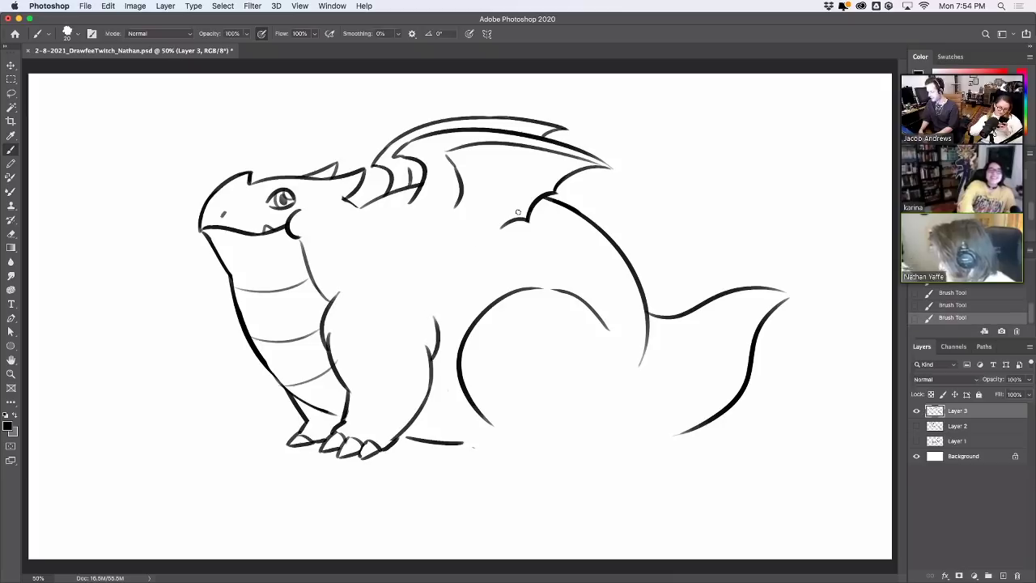
key("e")
left_click_drag(339, 365, 336, 353)
left_click_drag(340, 356, 358, 403)
key("b")
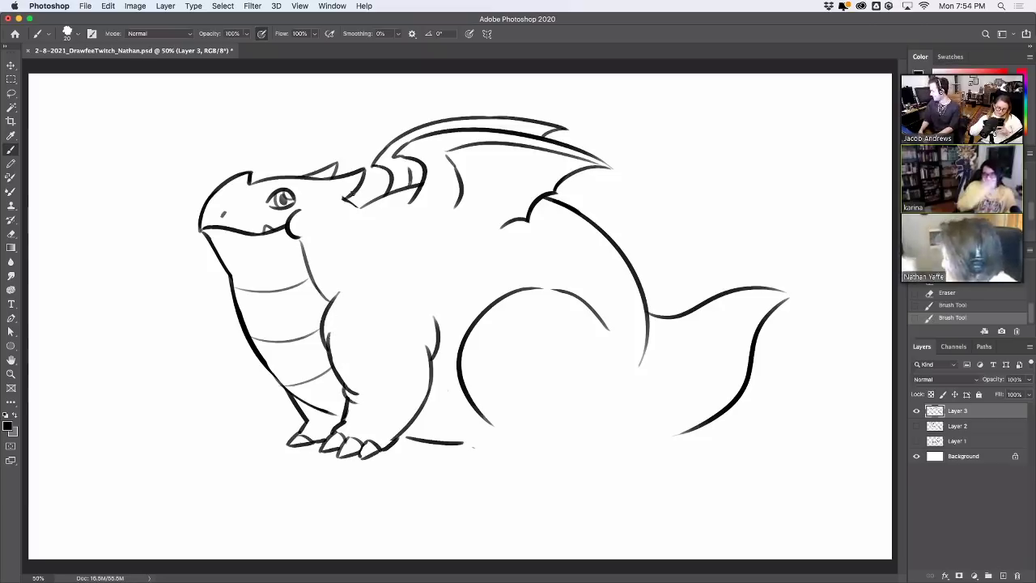
left_click_drag(355, 209, 379, 212)
mouse_move(237, 276)
left_mouse_down()
mouse_move(225, 270)
mouse_move(247, 280)
mouse_move(252, 272)
mouse_move(243, 283)
mouse_move(304, 285)
mouse_move(301, 259)
left_mouse_up()
key("super+z")
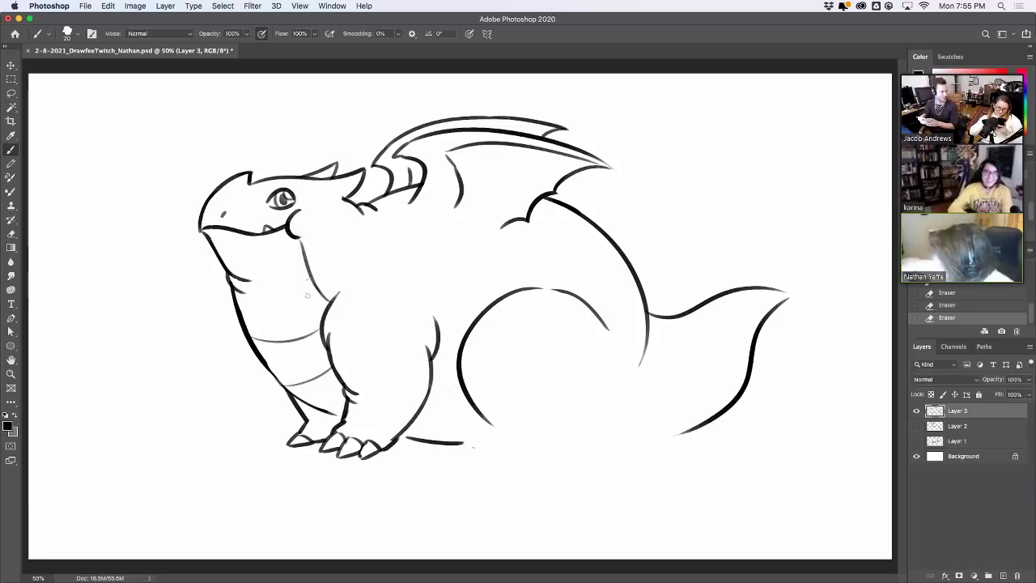
Add another scale band across the belly and erase a small spot of line
left_click_drag(306, 296, 236, 301)
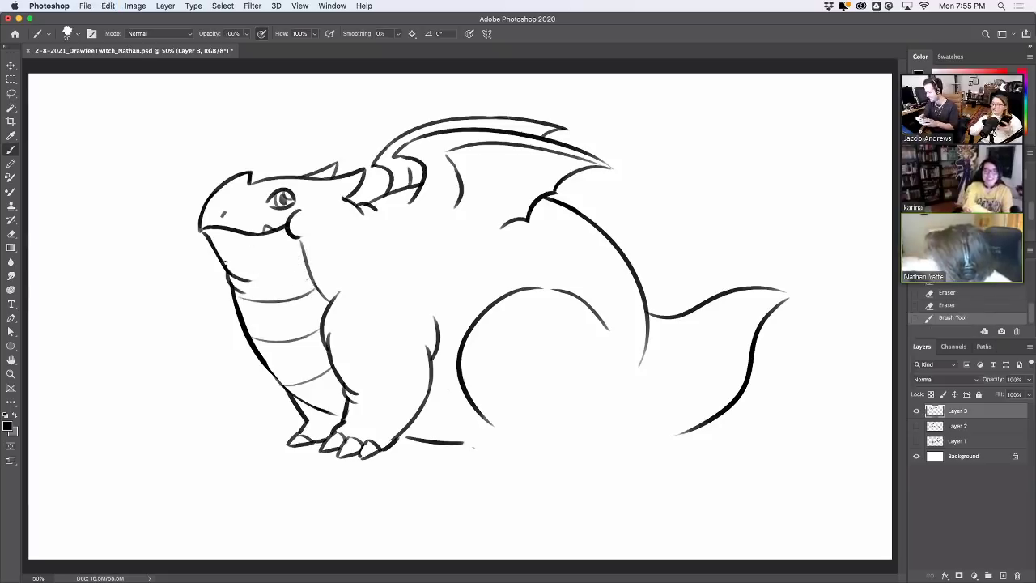
mouse_move(225, 262)
left_mouse_down()
mouse_move(295, 260)
mouse_move(304, 273)
left_mouse_up()
key("super+z")
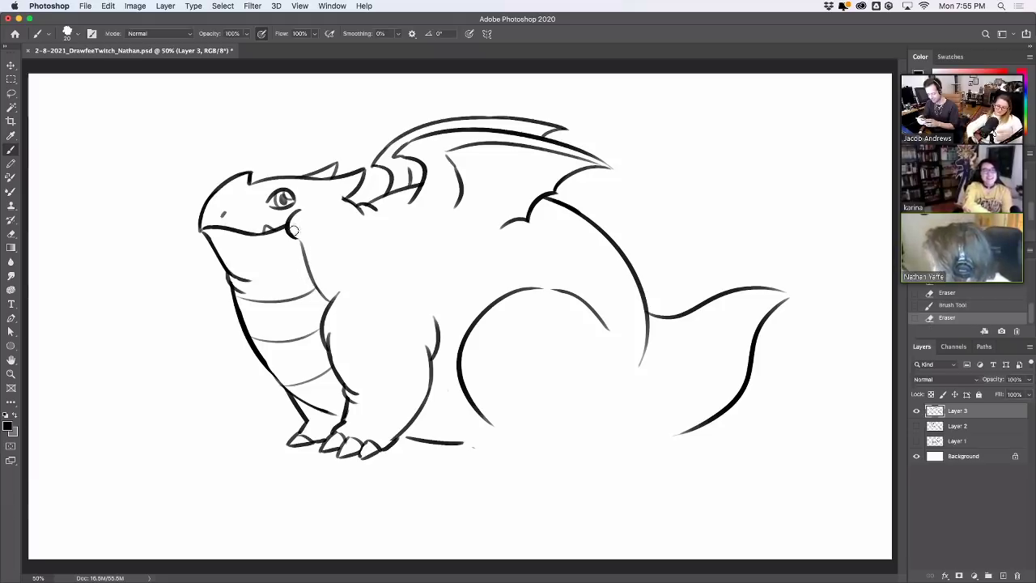
left_click(312, 213)
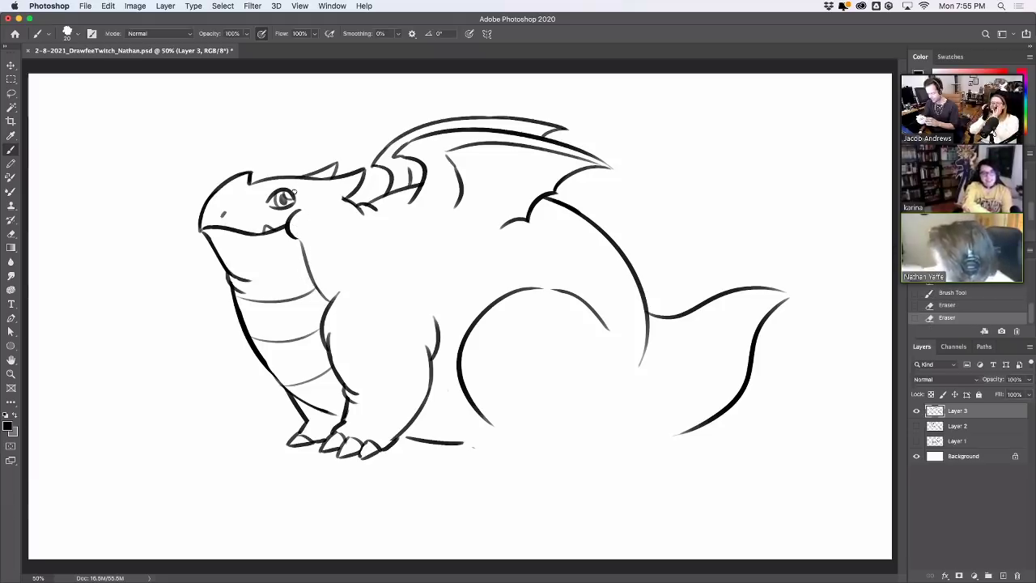
Add a stroke along the horn and a short bump on top of the head
left_click_drag(335, 181, 348, 198)
mouse_move(222, 189)
left_mouse_down()
mouse_move(253, 174)
mouse_move(245, 183)
mouse_move(254, 185)
left_mouse_up()
key("ctrl+z")
key("ctrl+z")
key("ctrl+z")
key("ctrl+z")
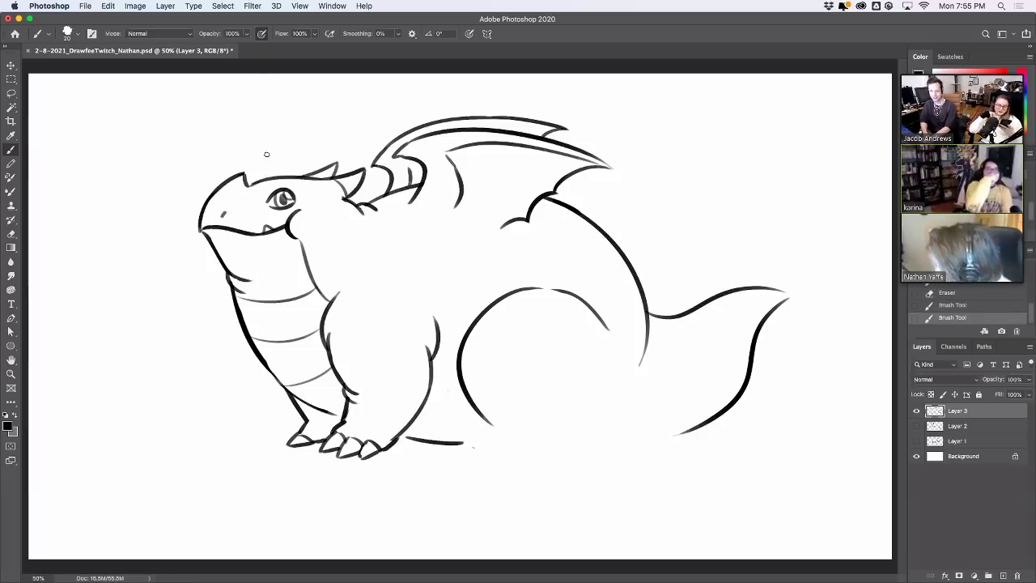
key("cmd+z")
mouse_move(227, 195)
left_mouse_down()
mouse_move(247, 183)
mouse_move(214, 193)
left_mouse_up()
key("cmd+z")
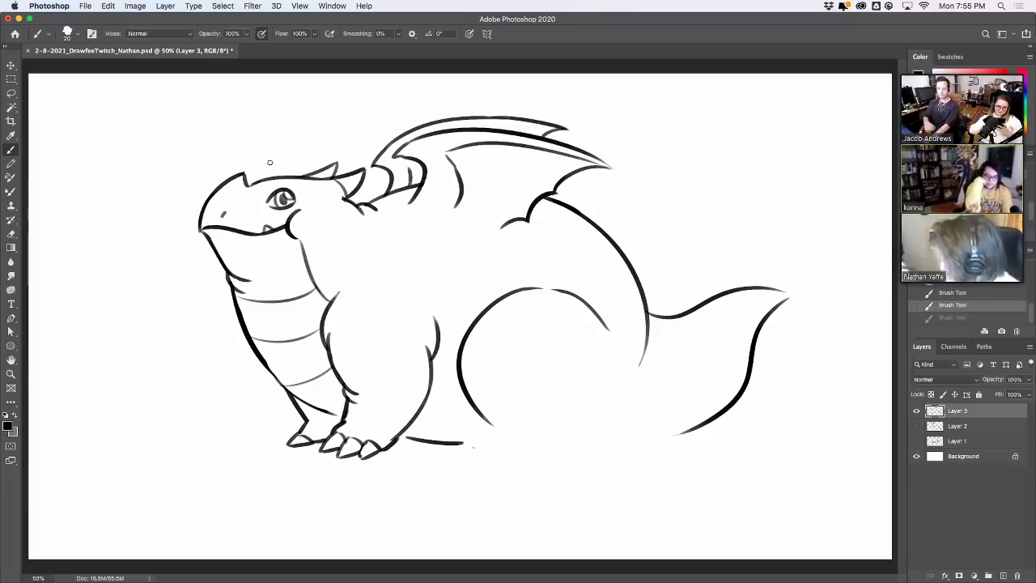
left_click_drag(243, 171, 248, 184)
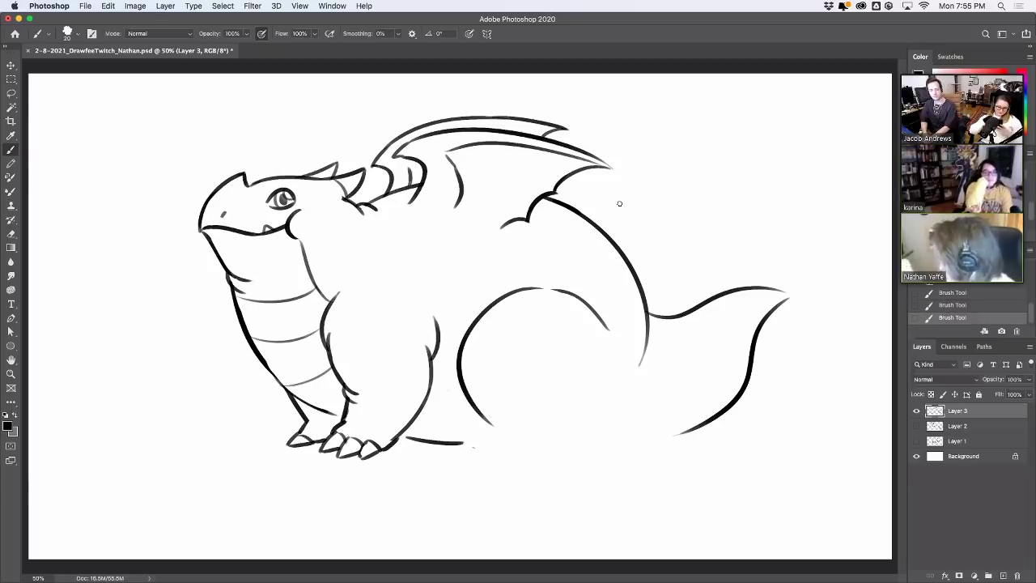
Connect the belly line to the hind leg and draw the hind foot's toe curve
left_click_drag(440, 335, 466, 337)
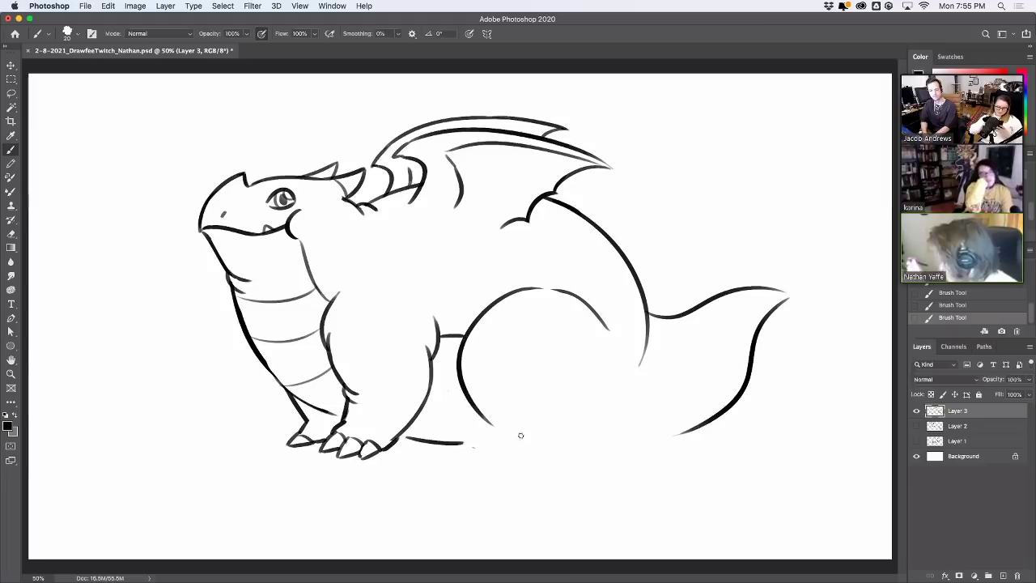
mouse_move(503, 430)
left_mouse_down()
mouse_move(512, 454)
mouse_move(475, 450)
mouse_move(497, 456)
mouse_move(512, 437)
mouse_move(496, 456)
left_mouse_up()
key("ctrl+z")
key("ctrl+z")
key("ctrl+z")
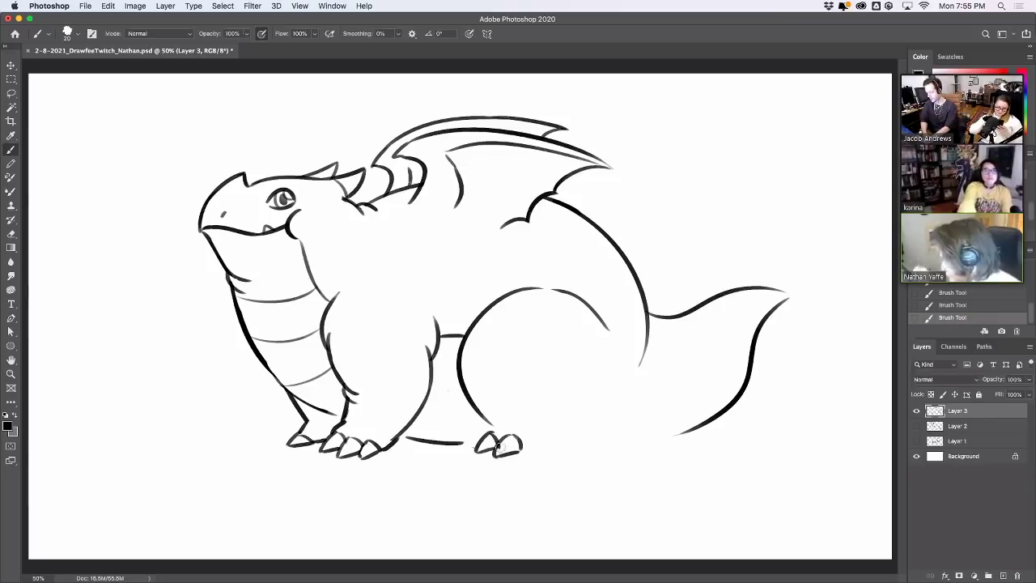
key("super+z")
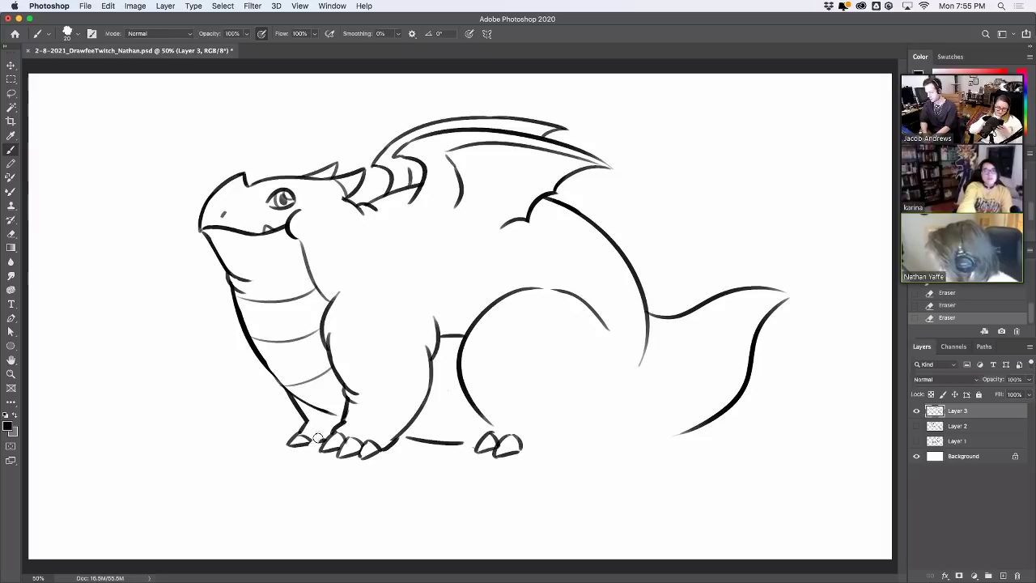
Redraw the first toe of the leftmost front foot
mouse_move(320, 433)
left_mouse_down()
mouse_move(303, 443)
mouse_move(319, 436)
left_mouse_up()
key("super+z")
key("super+z")
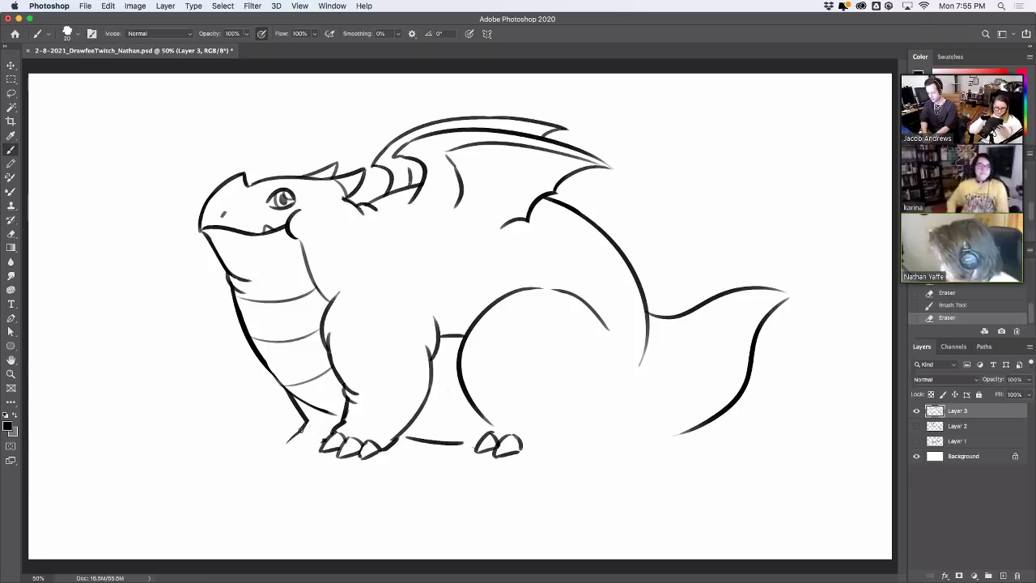
mouse_move(299, 431)
left_mouse_down()
mouse_move(314, 431)
mouse_move(296, 450)
mouse_move(323, 439)
left_mouse_up()
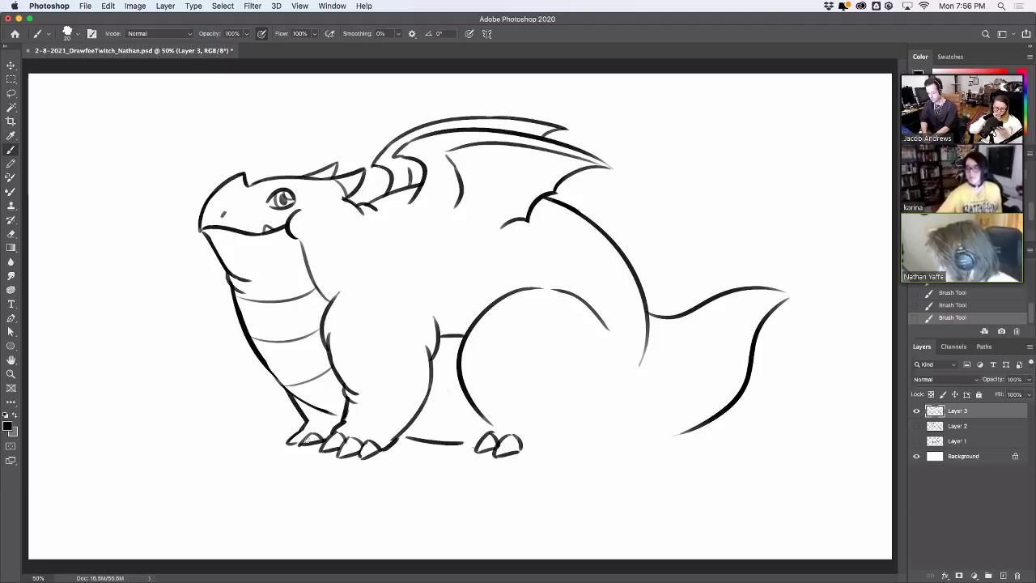
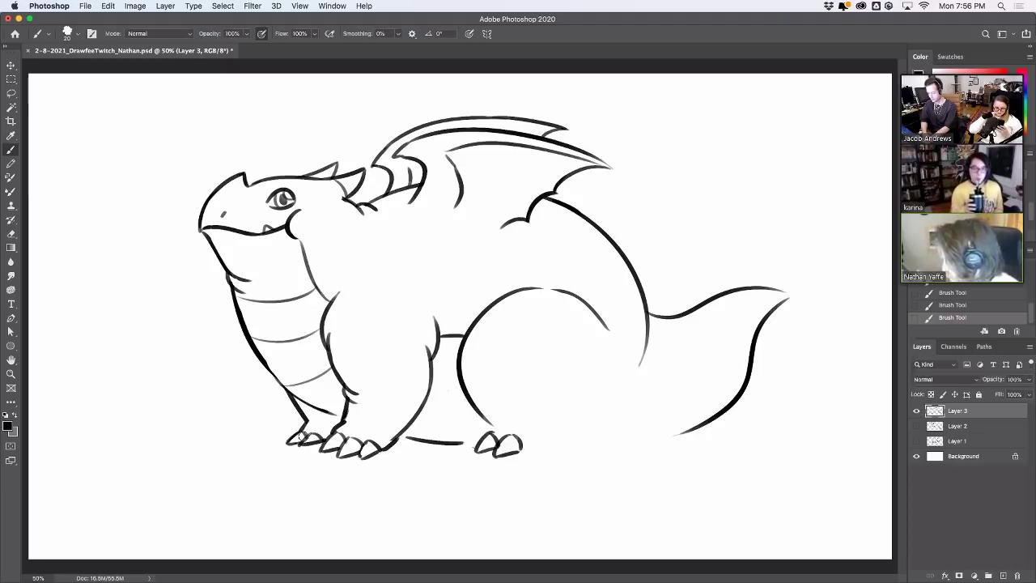
Erase stray marks on the foot's toe and add a short stroke along the lower belly
left_click_drag(305, 437, 324, 428)
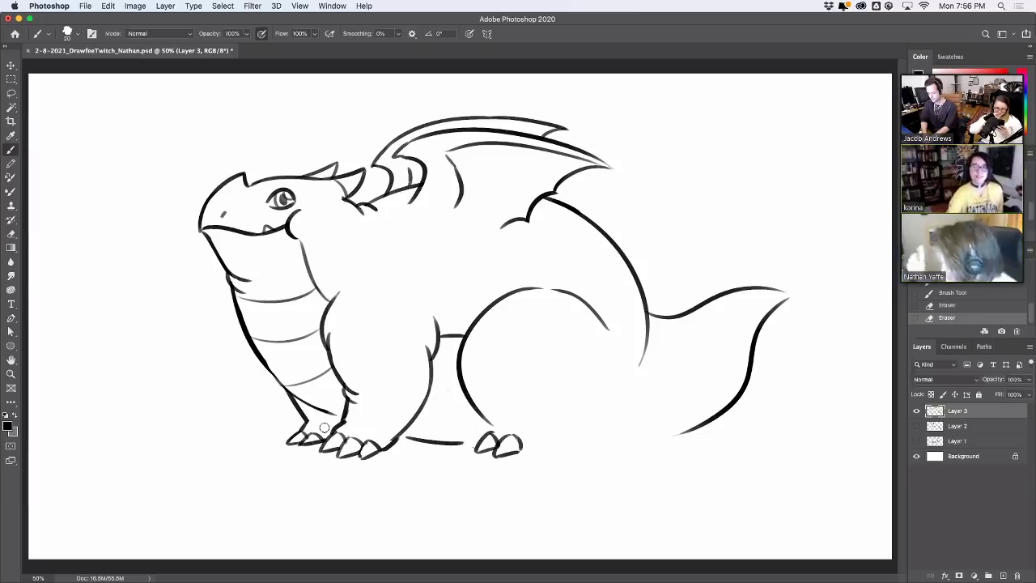
left_click_drag(330, 413, 312, 406)
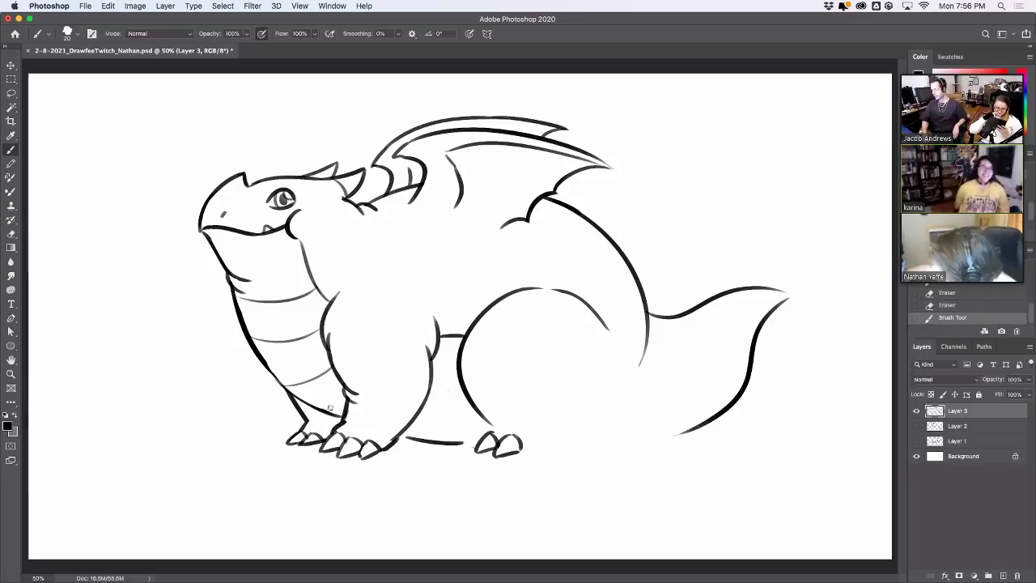
key("ctrl+z")
key("ctrl+shift+z")
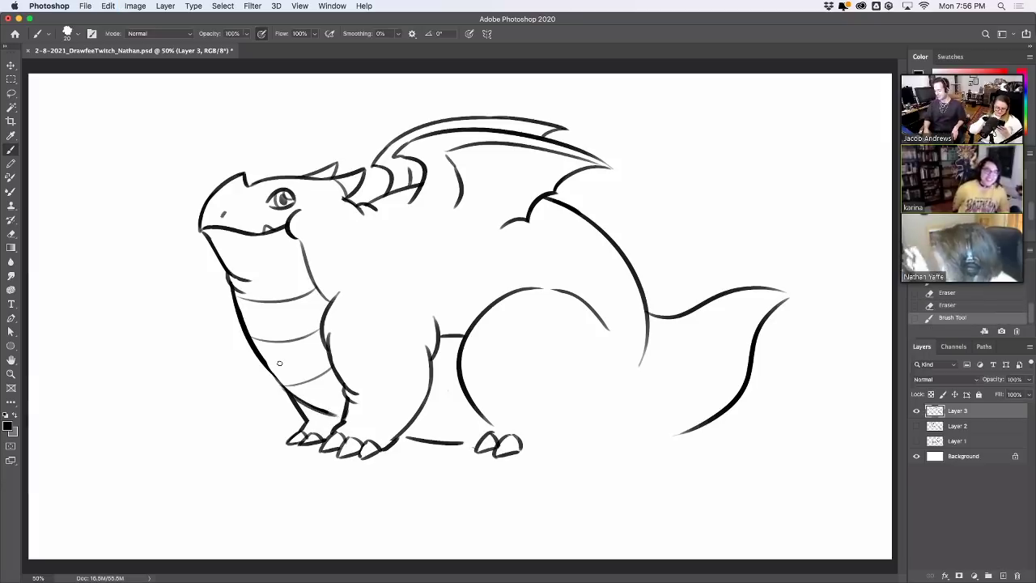
Replace the old belly-bottom line, toggling undo and redo to compare the new stroke
left_click_drag(409, 440, 484, 428)
key("ctrl+z")
key("ctrl+shift+z")
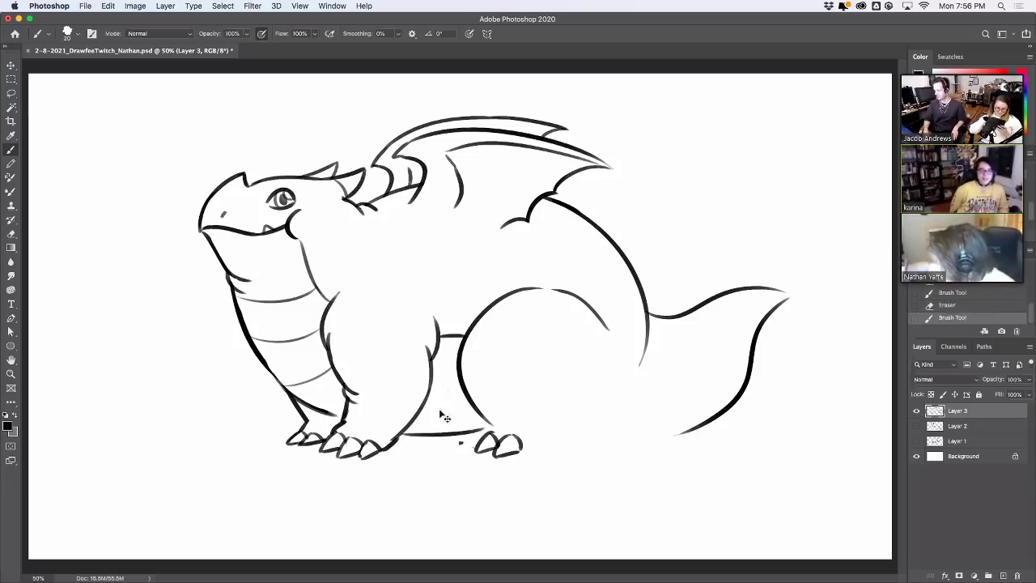
key("ctrl+z")
key("ctrl+shift+z")
key("ctrl+z")
key("ctrl+shift+z")
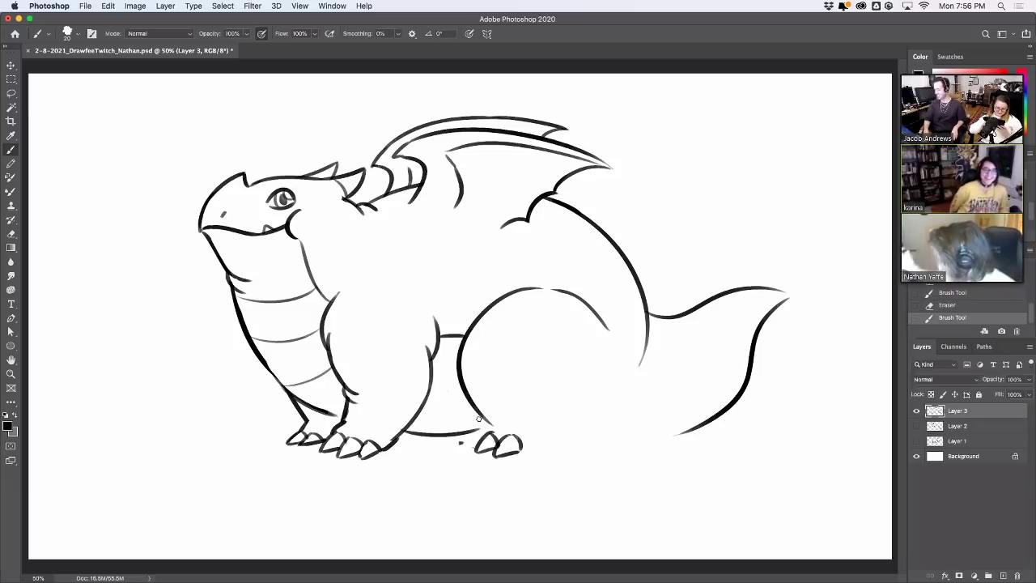
Erase stray marks near the foot, rework the right toe and draw the hind leg curve
left_click_drag(461, 445, 496, 431)
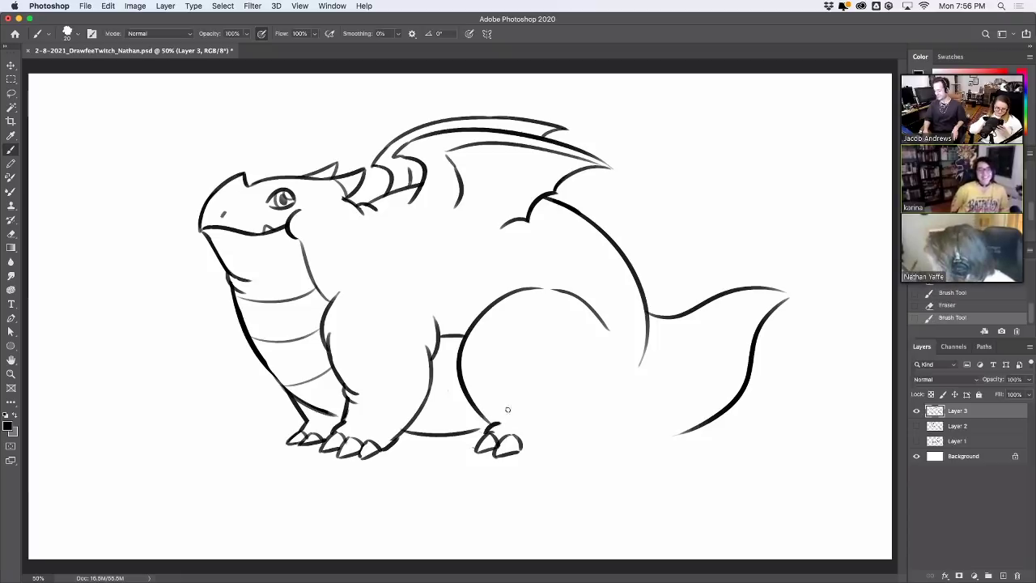
key("ctrl+z")
key("ctrl+shift+z")
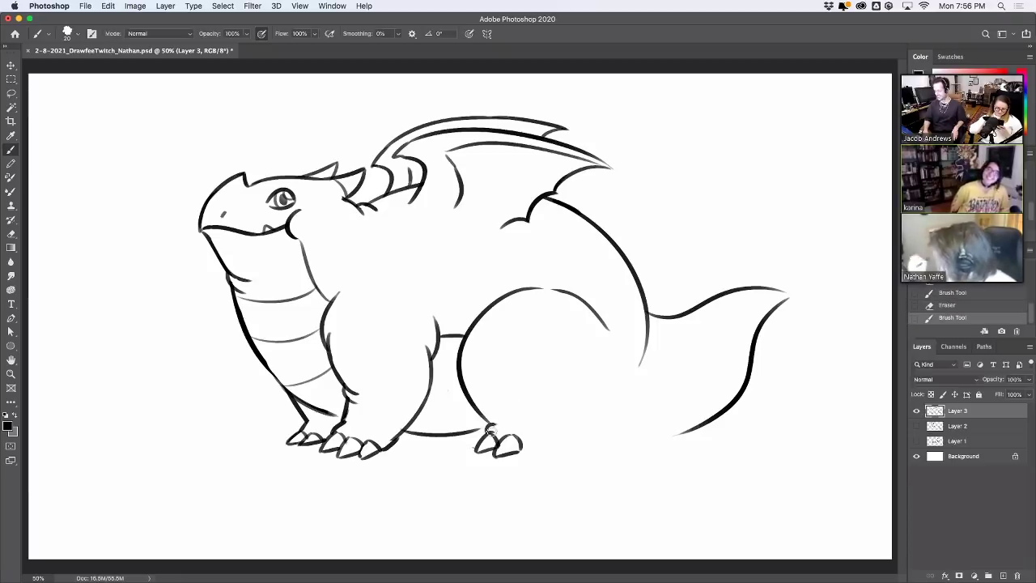
mouse_move(528, 442)
left_mouse_down()
mouse_move(518, 456)
mouse_move(546, 447)
mouse_move(541, 422)
left_mouse_up()
key("ctrl+z")
key("ctrl+z")
key("ctrl+z")
key("ctrl+z")
mouse_move(585, 360)
left_mouse_down()
mouse_move(595, 428)
mouse_move(585, 444)
mouse_move(648, 356)
mouse_move(594, 427)
left_mouse_up()
key("ctrl+z")
key("ctrl+z")
key("ctrl+z")
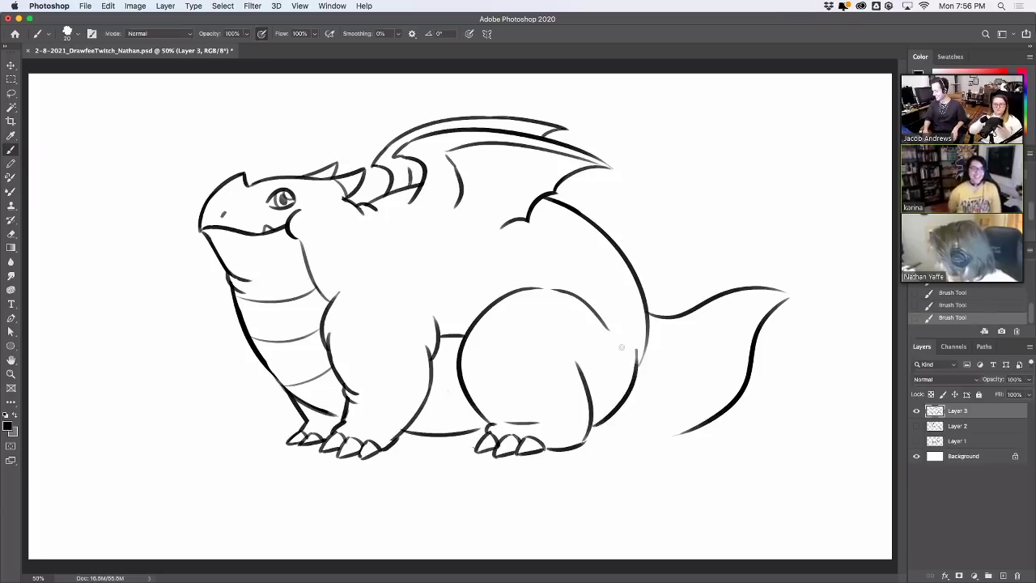
Erase the old thigh curve and draw new haunch curves joining the body's right side
left_click_drag(556, 290, 609, 328)
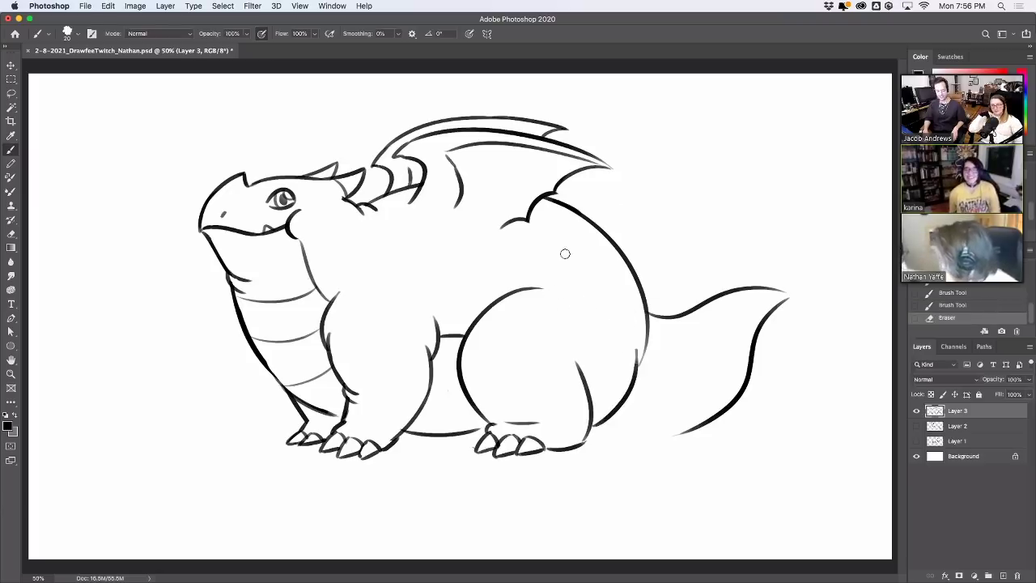
left_click_drag(488, 308, 540, 277)
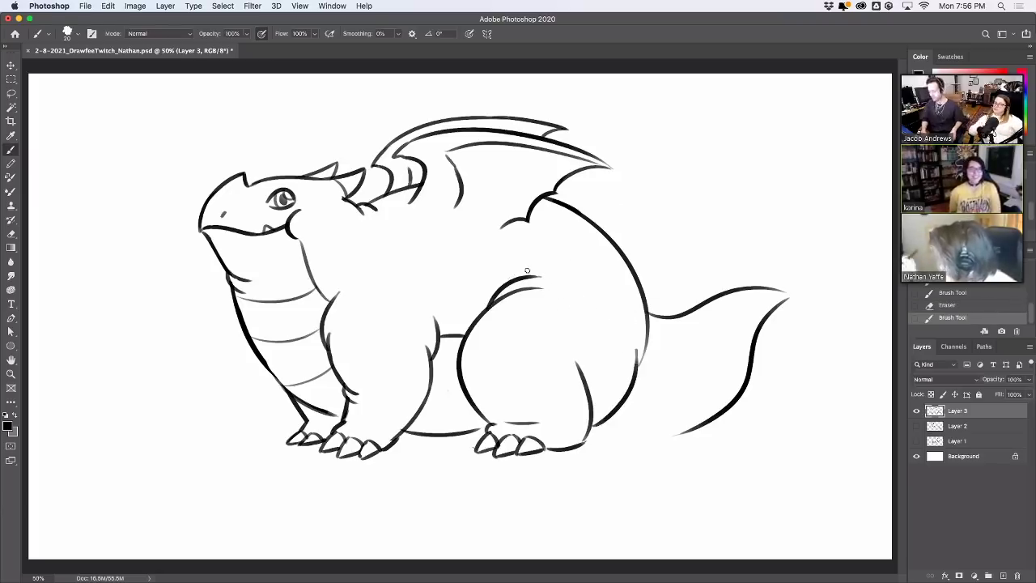
left_click_drag(406, 319, 431, 359)
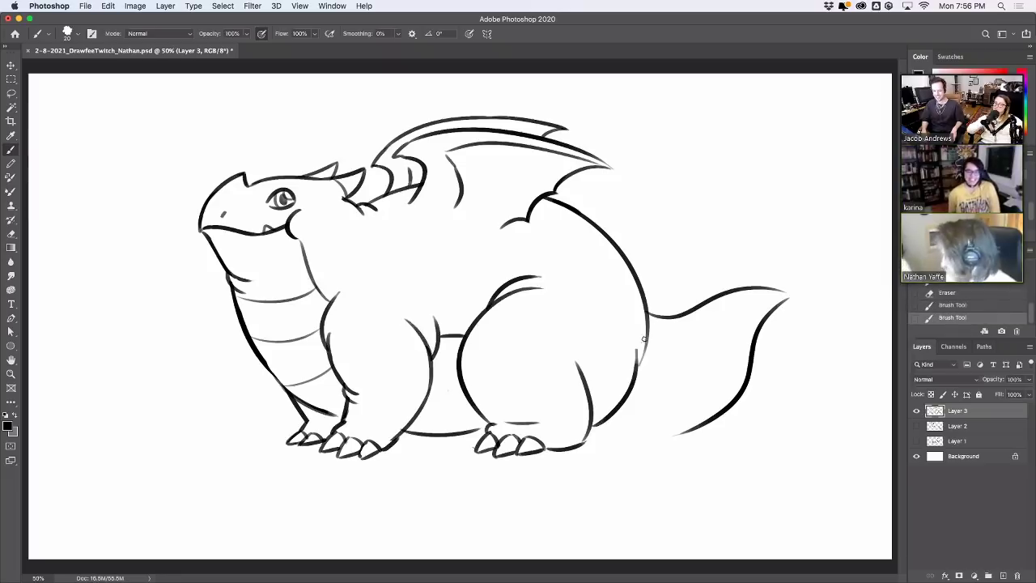
left_click_drag(632, 382, 638, 345)
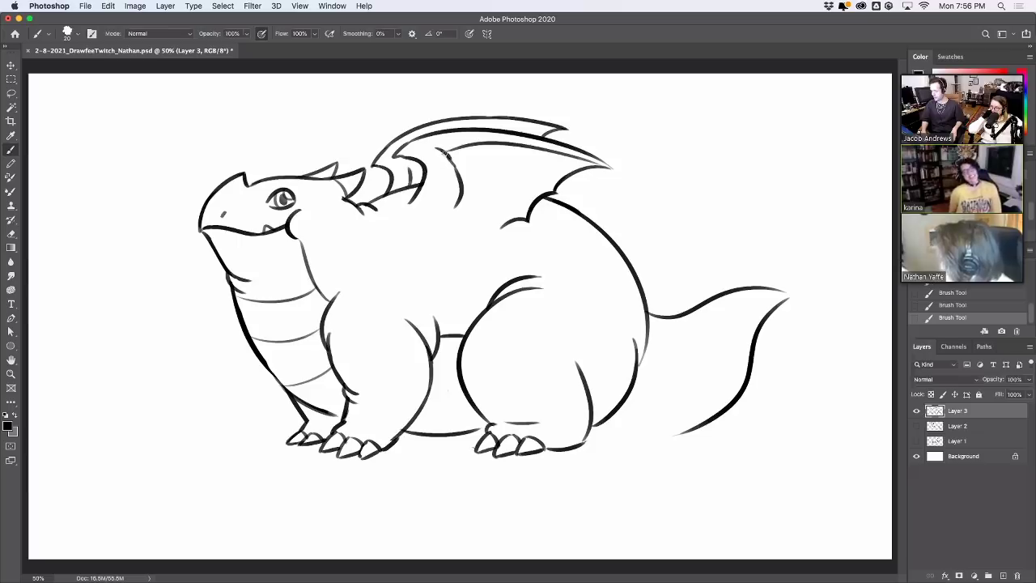
Try short strokes on the wing and wing hook, undoing each one
key("super+z")
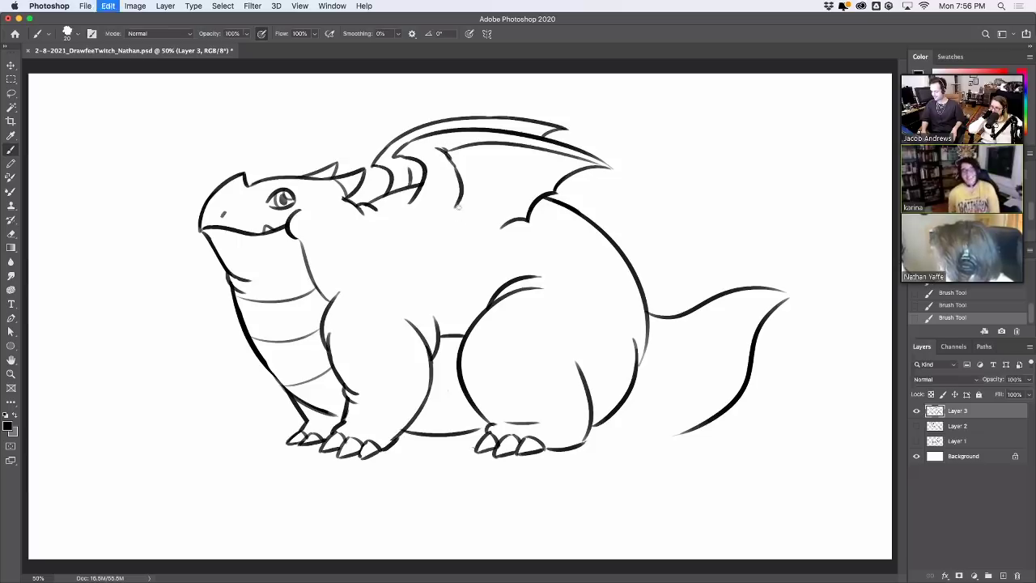
left_click_drag(418, 195, 404, 207)
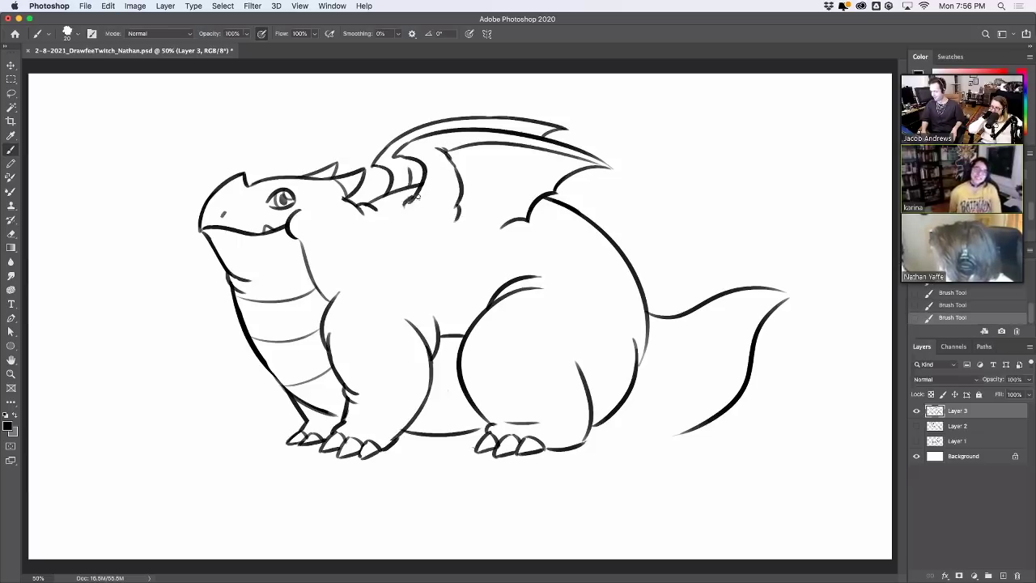
key("super+z")
left_click_drag(403, 152, 374, 162)
key("super+z")
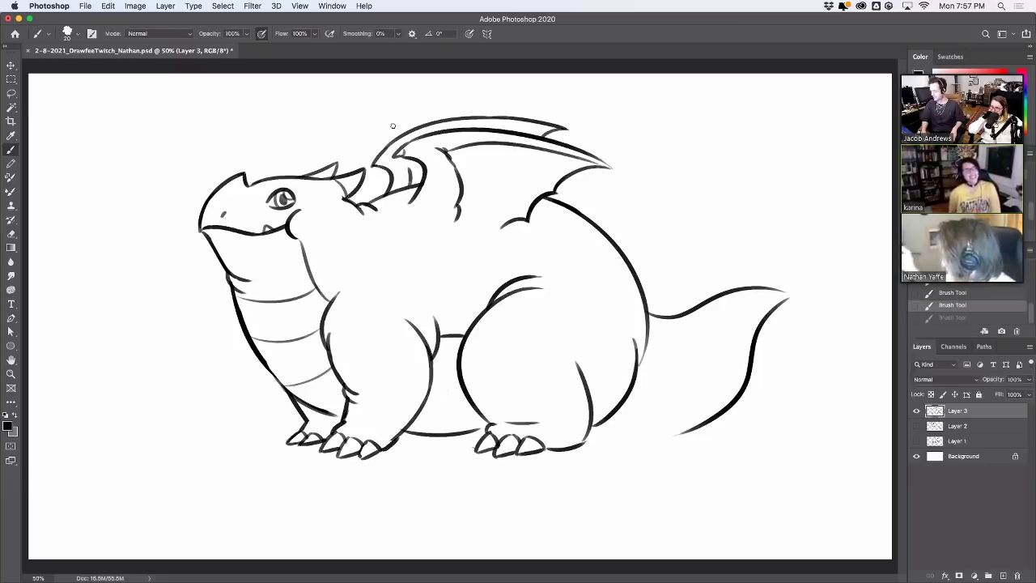
Erase the top end of the wing line and part of the short wing line
key("e")
left_click_drag(442, 149, 450, 159)
left_click_drag(445, 150, 454, 160)
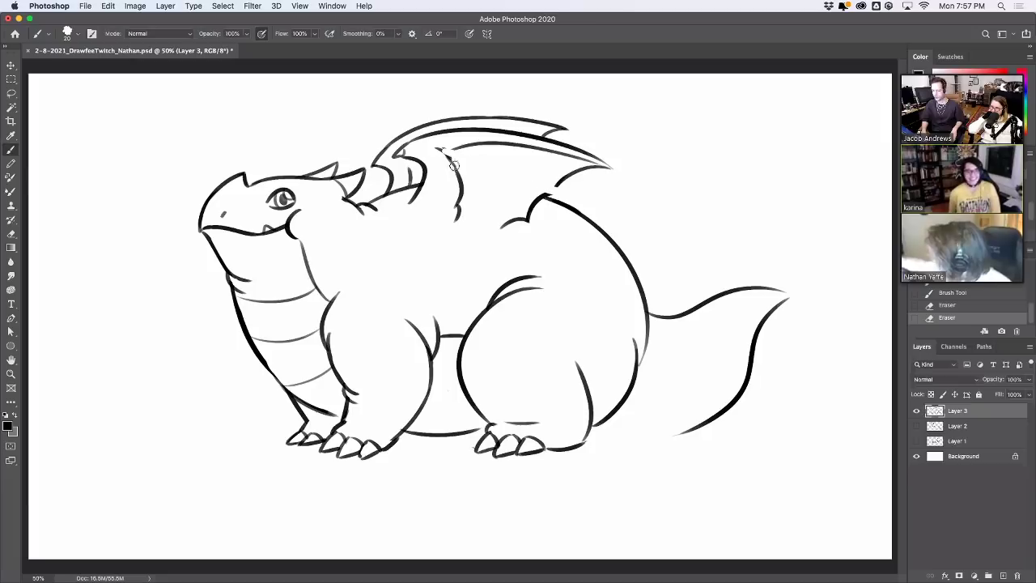
left_click_drag(515, 217, 525, 220)
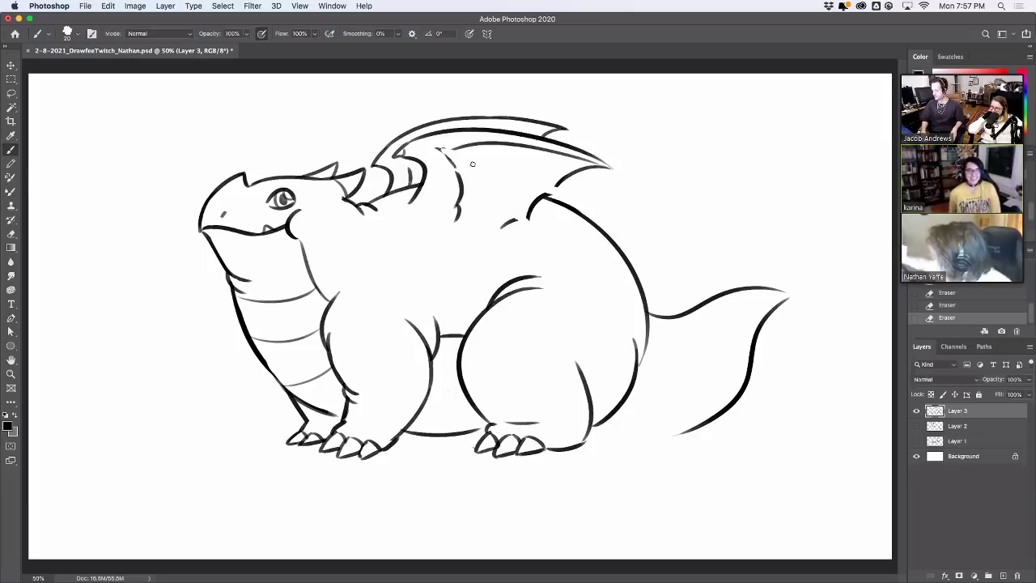
Draw straight wing struts from the joint across the membrane, retrying until they fit
left_click(558, 189, "shift")
key("super+z")
left_click(546, 194, "shift")
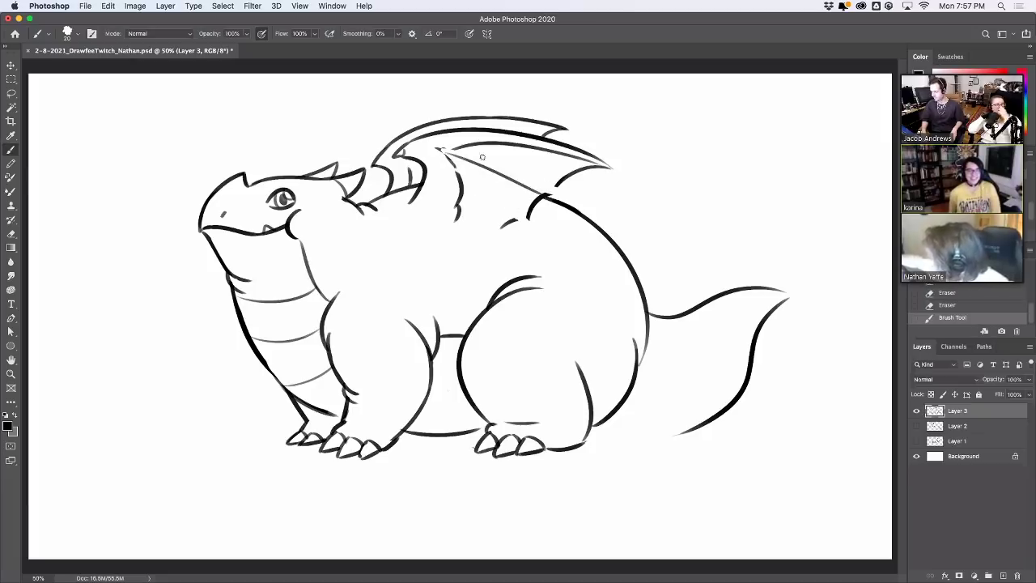
key("super+z")
left_click(460, 158, "shift")
key("super+z")
left_click(455, 149, "shift")
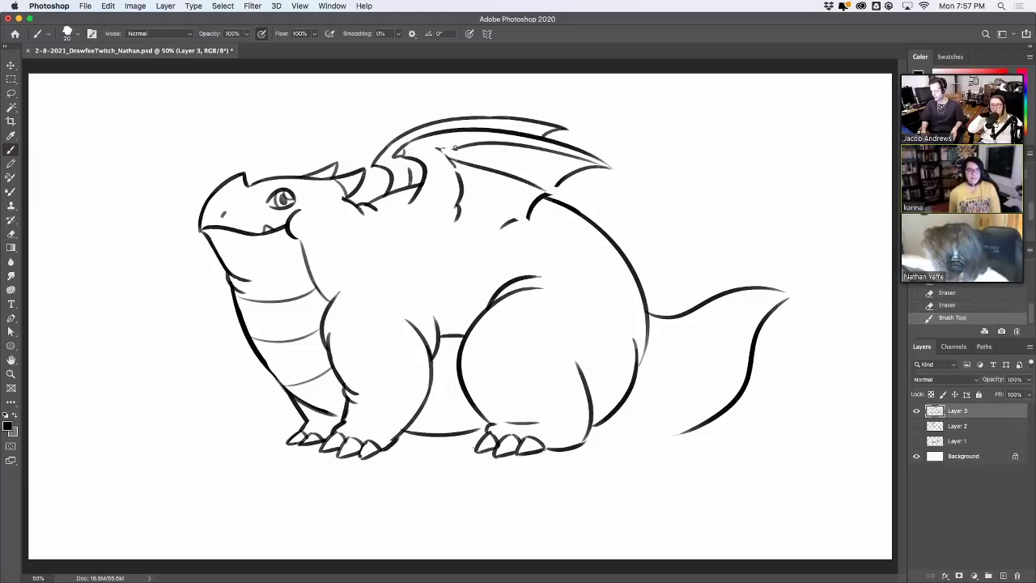
left_click(559, 192, "shift")
key("super+z")
left_click(559, 192, "shift")
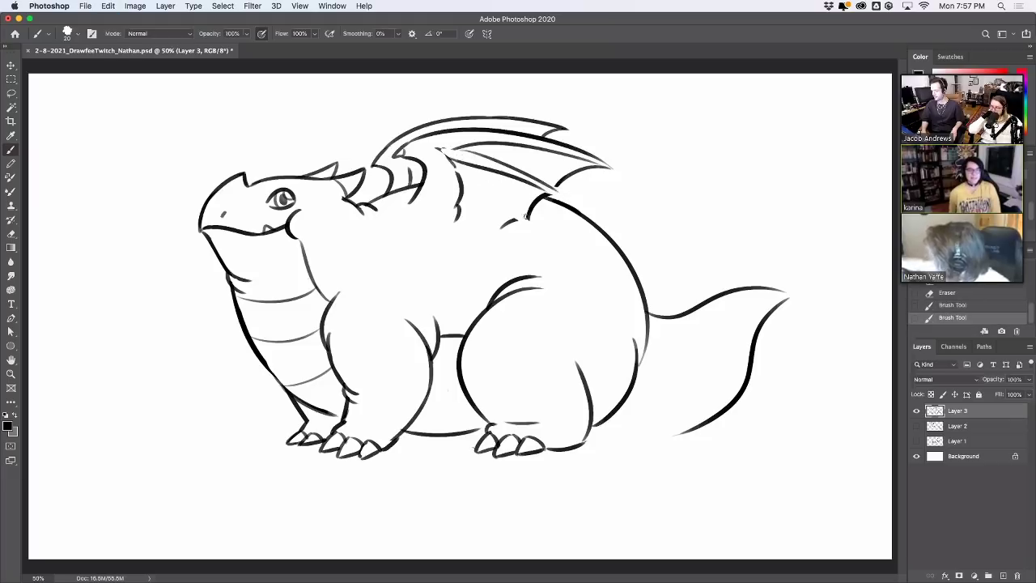
Draw finger lines across the wing membrane and clean up excess ink below the wing
left_click_drag(526, 216, 453, 162)
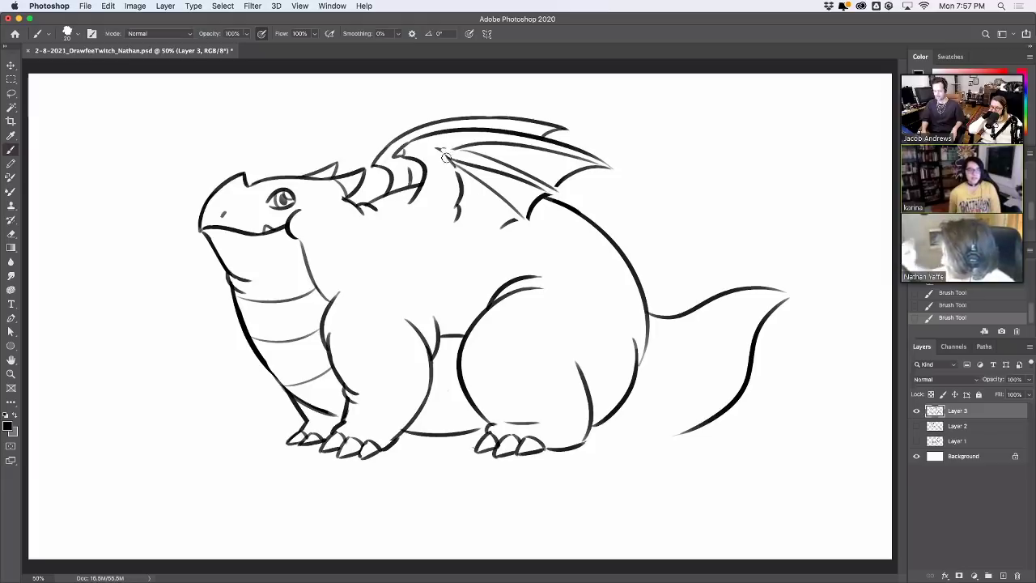
mouse_move(447, 157)
left_mouse_down()
mouse_move(485, 186)
mouse_move(447, 140)
left_mouse_up()
mouse_move(500, 203)
left_mouse_down()
mouse_move(457, 174)
mouse_move(480, 172)
mouse_move(454, 147)
left_mouse_up()
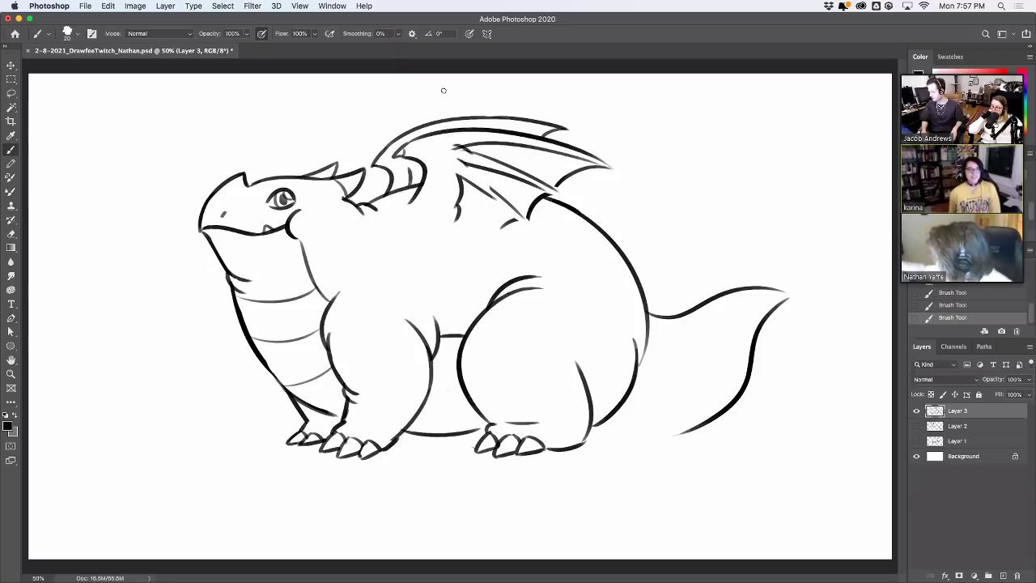
key("super+z")
key("super+z")
key("super+z")
key("super+z")
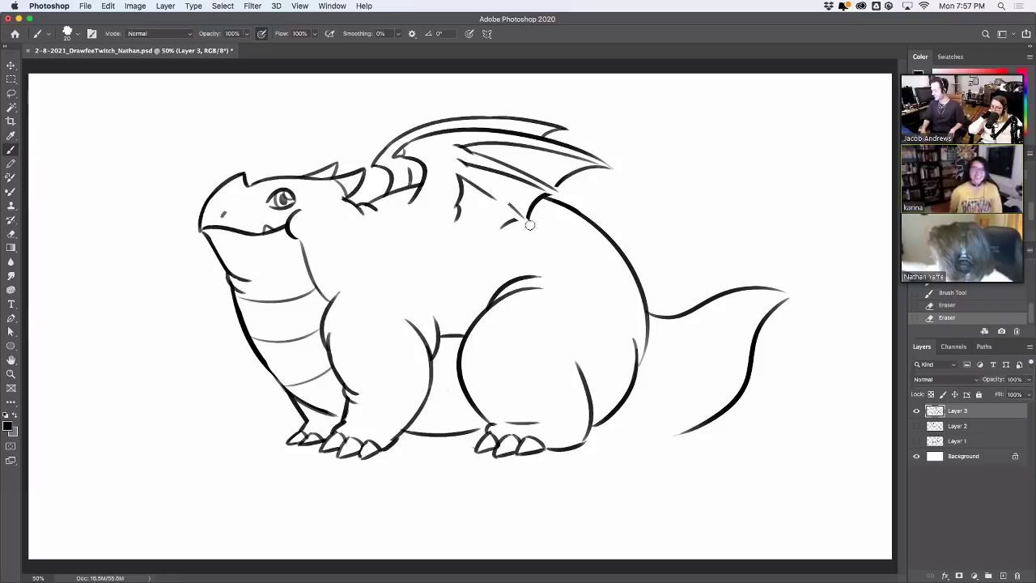
mouse_move(453, 171)
left_mouse_down()
mouse_move(484, 173)
mouse_move(526, 225)
mouse_move(565, 186)
mouse_move(544, 197)
left_mouse_up()
key("super+z")
key("super+z")
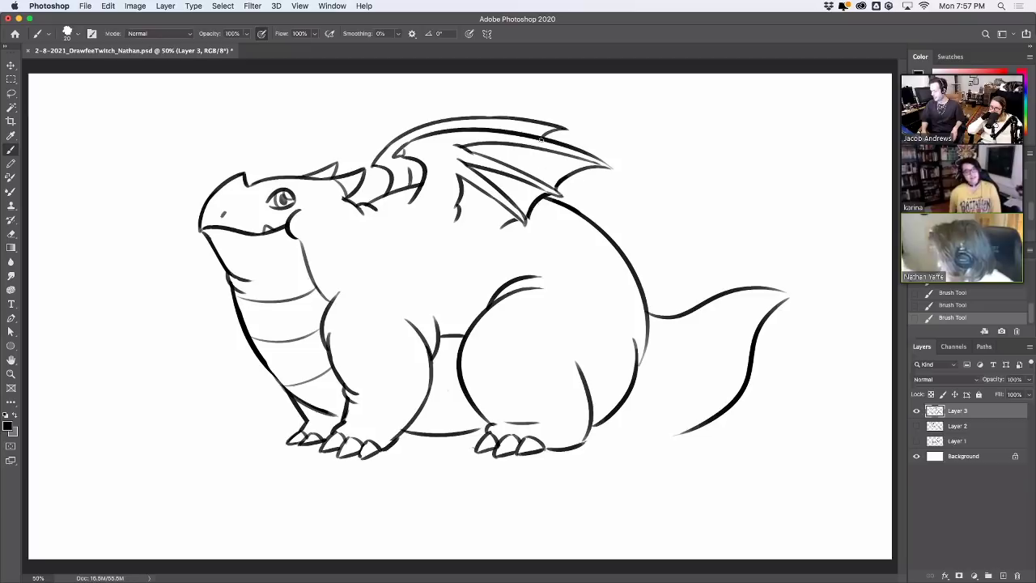
left_click_drag(531, 218, 544, 209)
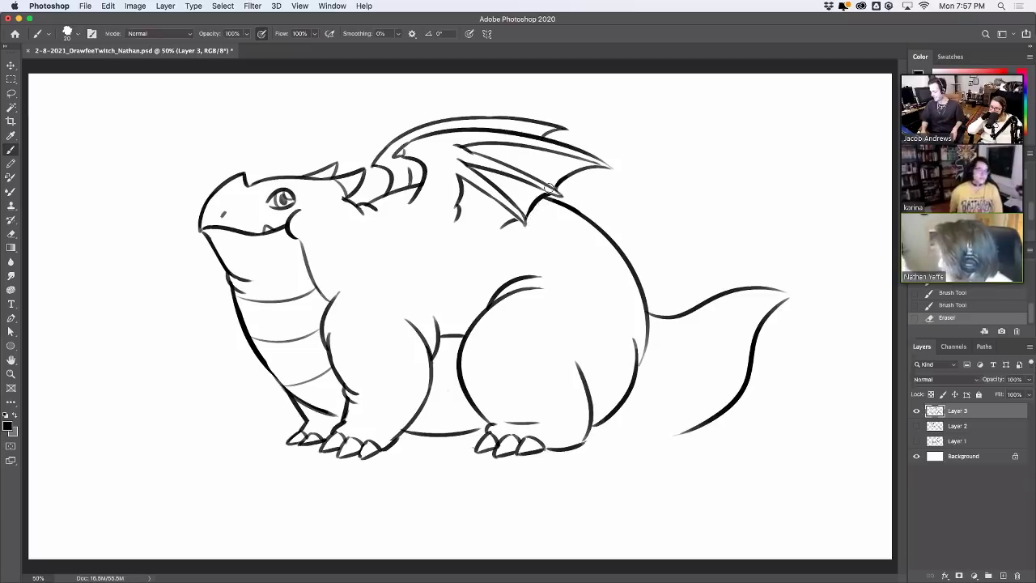
mouse_move(461, 219)
left_mouse_down()
mouse_move(497, 224)
mouse_move(487, 227)
mouse_move(475, 222)
mouse_move(522, 225)
left_mouse_up()
key("super+z")
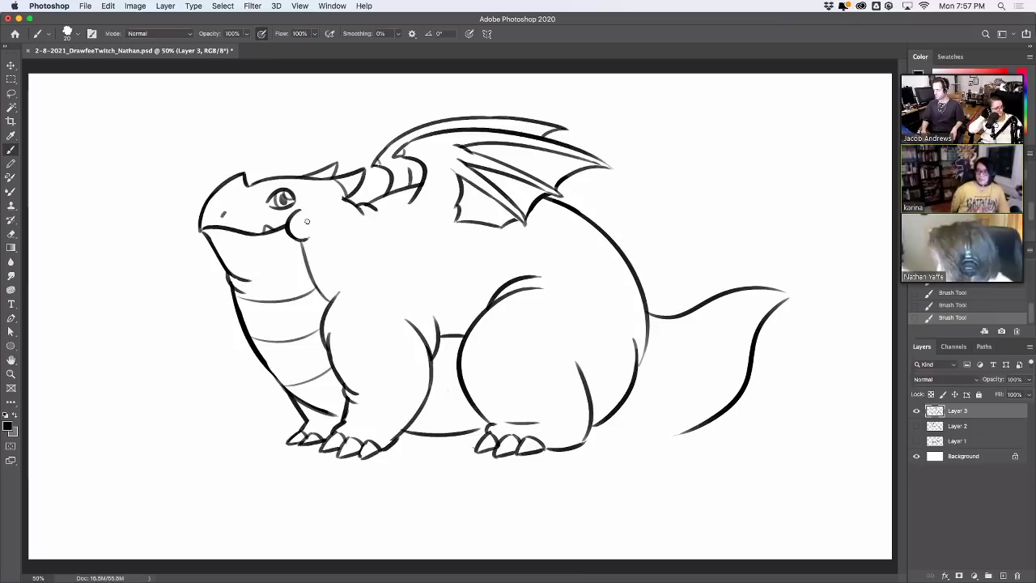
Add a short stroke under the chin, retry the small neck stroke and erase leftover marks
left_click_drag(297, 237, 316, 234)
key("super+z")
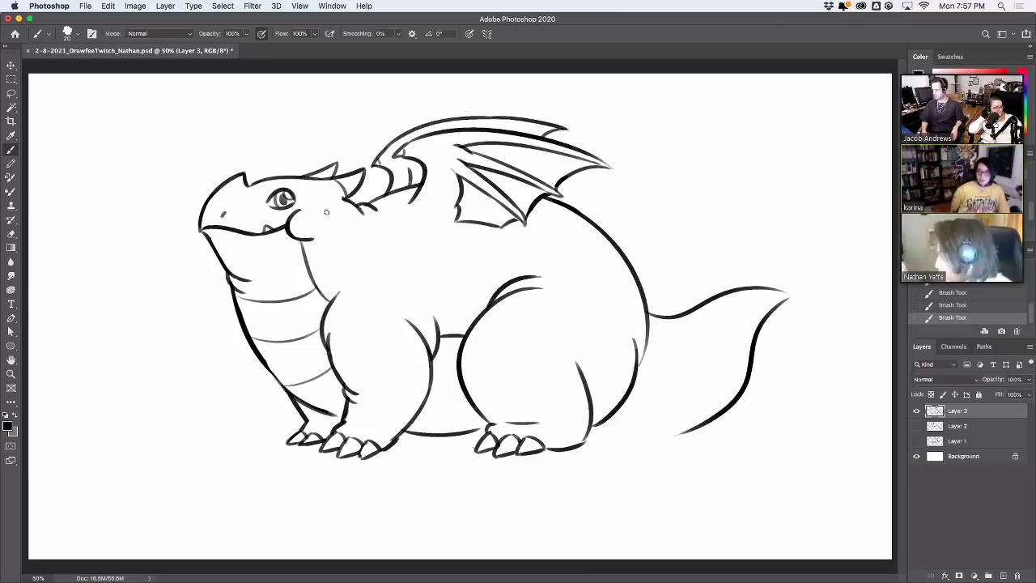
key("super+z")
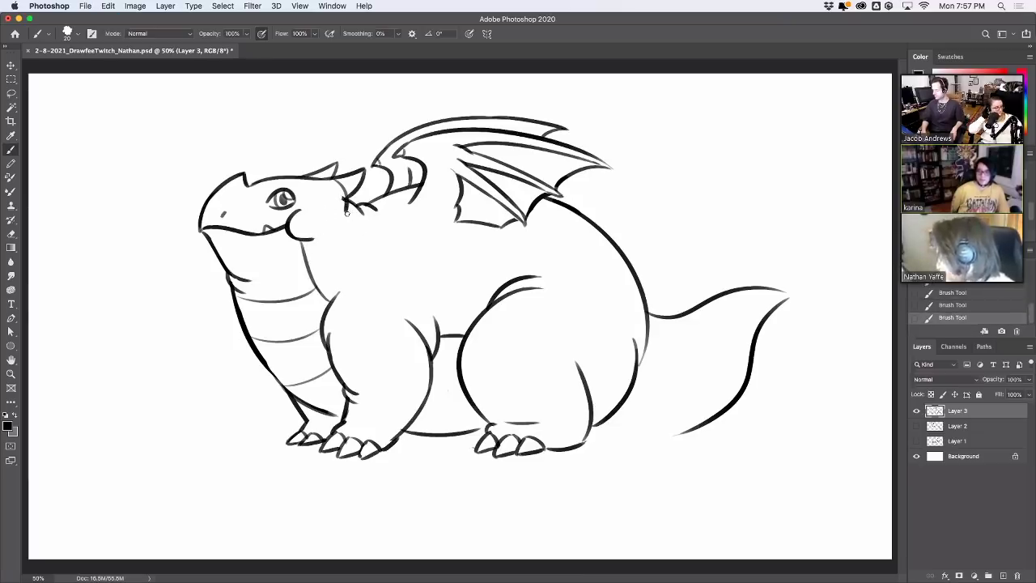
key("super+shift+z")
key("super+z")
mouse_move(344, 202)
left_mouse_down()
mouse_move(346, 183)
mouse_move(341, 206)
left_mouse_up()
Erase small marks on the head outline and keep the redrawn neck stroke
key("super+z")
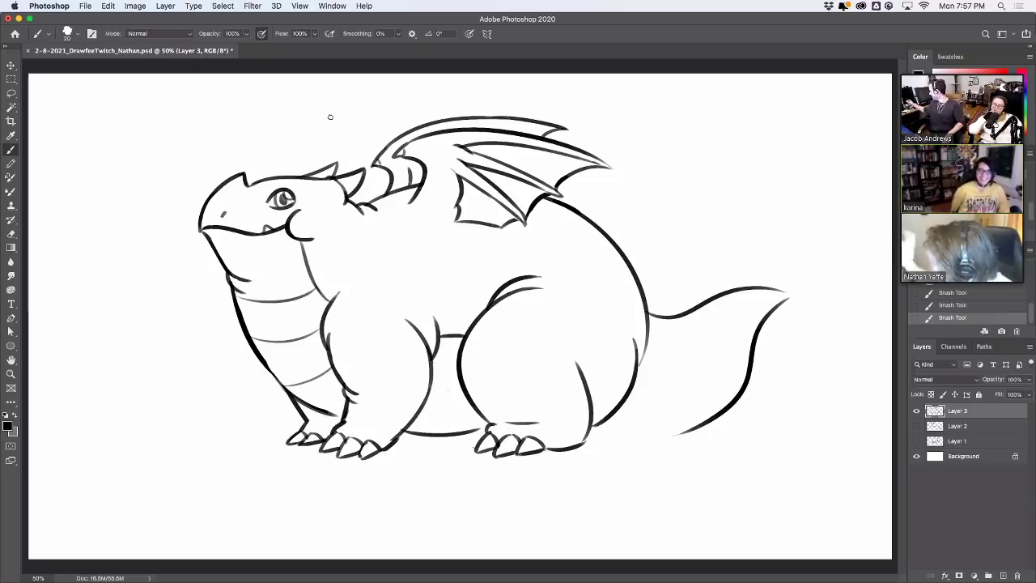
mouse_move(339, 183)
left_mouse_down()
mouse_move(328, 179)
mouse_move(344, 202)
mouse_move(348, 195)
mouse_move(312, 171)
left_mouse_up()
key("super+z")
key("super+z")
key("super+z")
mouse_move(312, 173)
left_mouse_down()
mouse_move(341, 163)
mouse_move(330, 167)
mouse_move(344, 202)
mouse_move(348, 191)
mouse_move(307, 214)
left_mouse_up()
key("super+z")
key("super+z")
key("super+z")
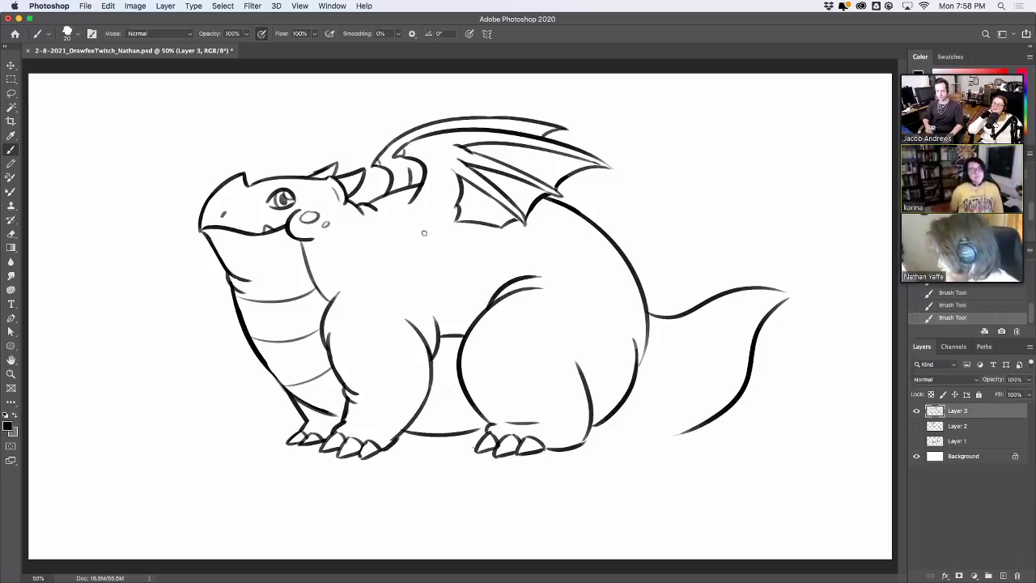
Draw spots on the dragon's shoulder and hind leg, discarding a trial ground line between the feet
mouse_move(354, 303)
left_mouse_down()
mouse_move(346, 323)
mouse_move(357, 306)
mouse_move(361, 329)
left_mouse_up()
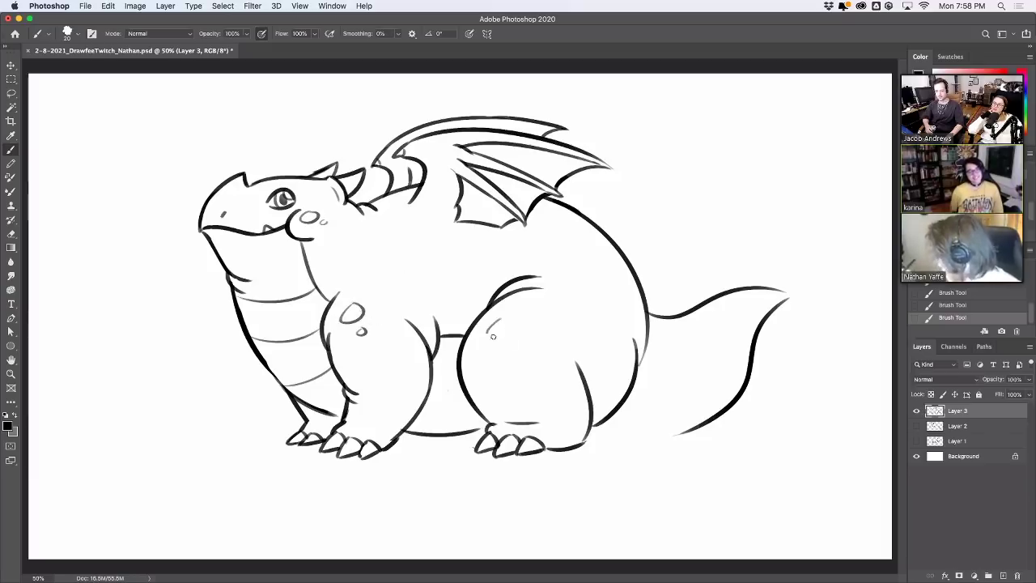
left_click_drag(493, 336, 512, 314)
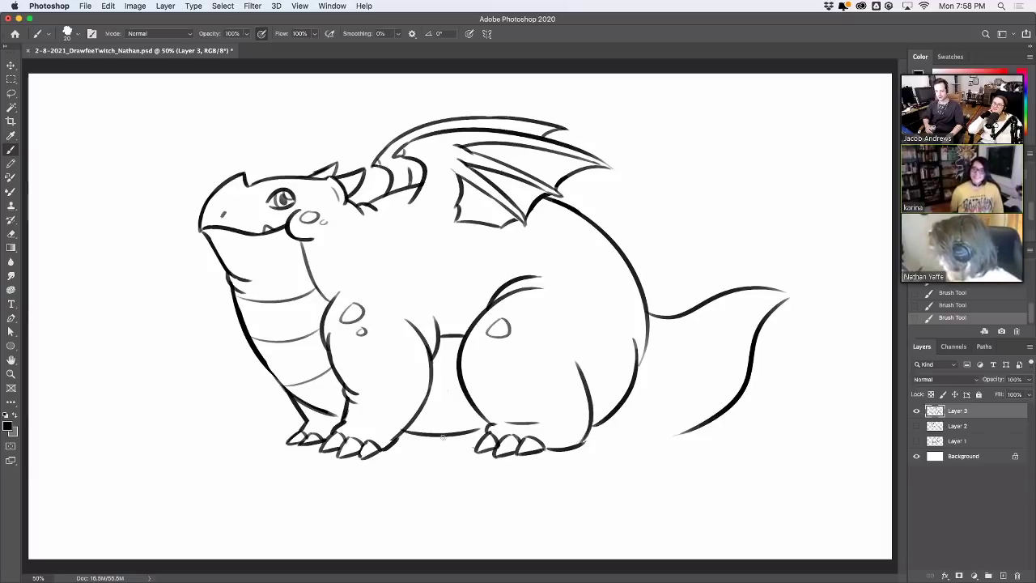
mouse_move(442, 437)
left_mouse_down()
mouse_move(484, 437)
mouse_move(444, 440)
mouse_move(469, 429)
left_mouse_up()
key("cmd+z")
key("super+z")
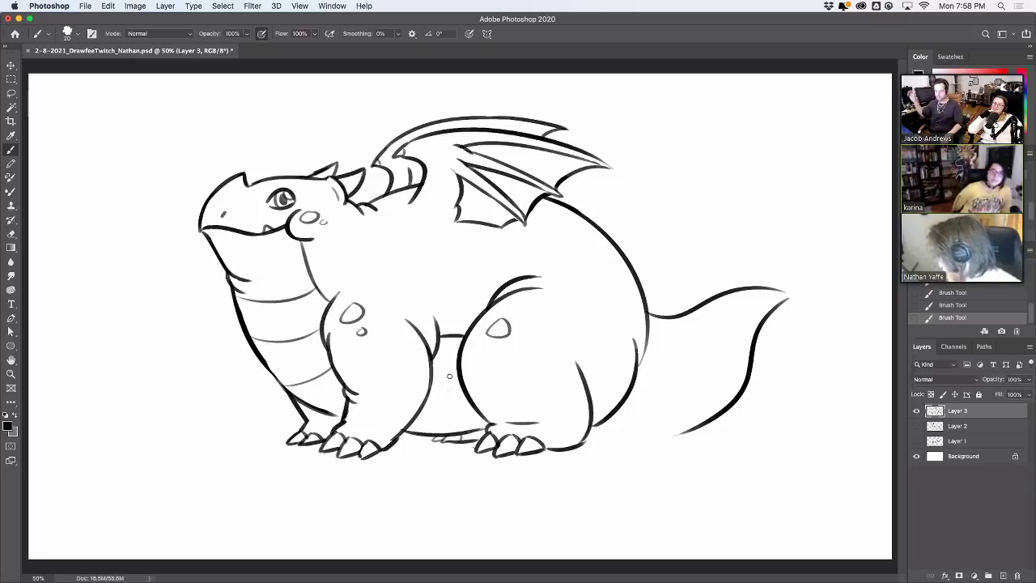
Draw a longer thigh crease line and erase the belly line where the tail joins
left_click_drag(457, 366, 454, 430)
key("super+z")
left_click_drag(444, 338, 448, 427)
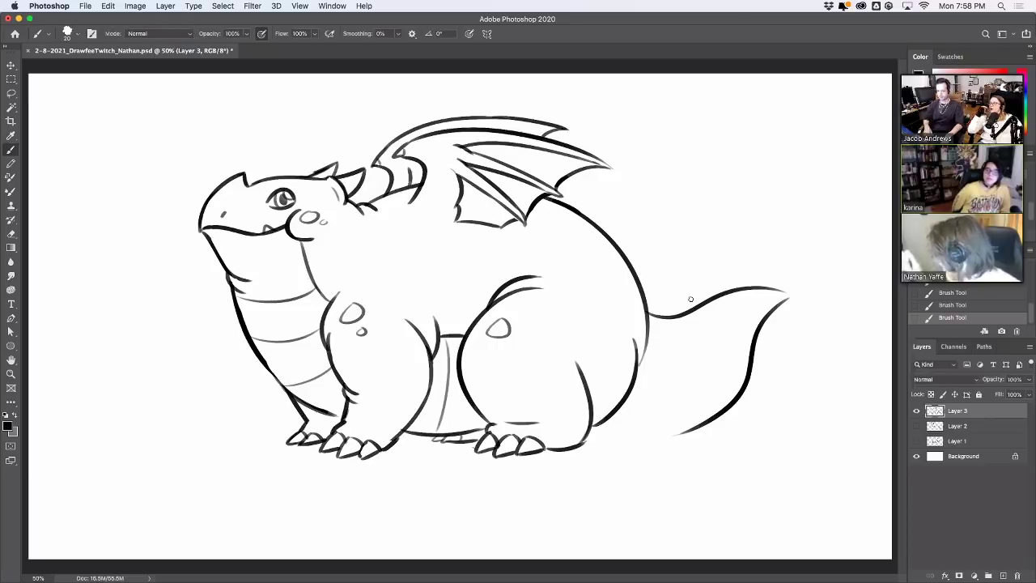
key("e")
mouse_move(641, 340)
left_mouse_down()
mouse_move(637, 312)
mouse_move(648, 368)
mouse_move(652, 327)
left_mouse_up()
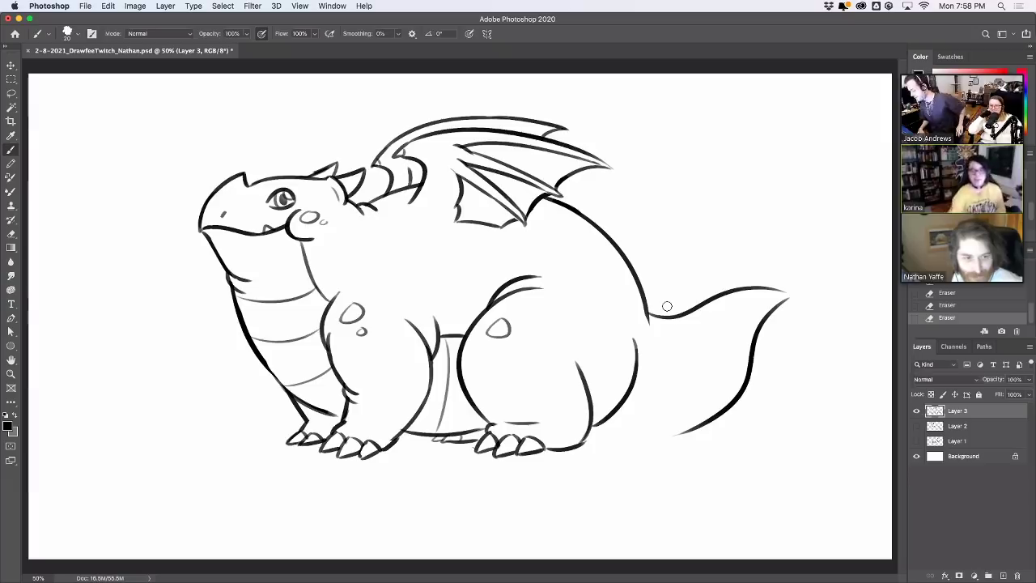
Try several versions of the tail underside line, undoing each attempt
left_click_drag(591, 436, 690, 419)
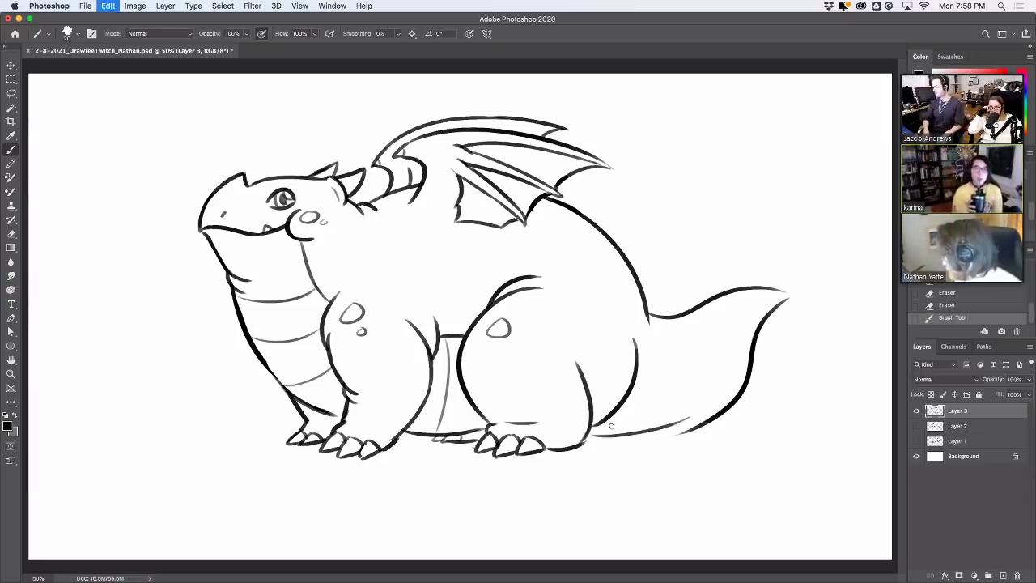
key("ctrl+z")
left_click_drag(588, 437, 717, 415)
key("ctrl+z")
left_click_drag(596, 437, 718, 415)
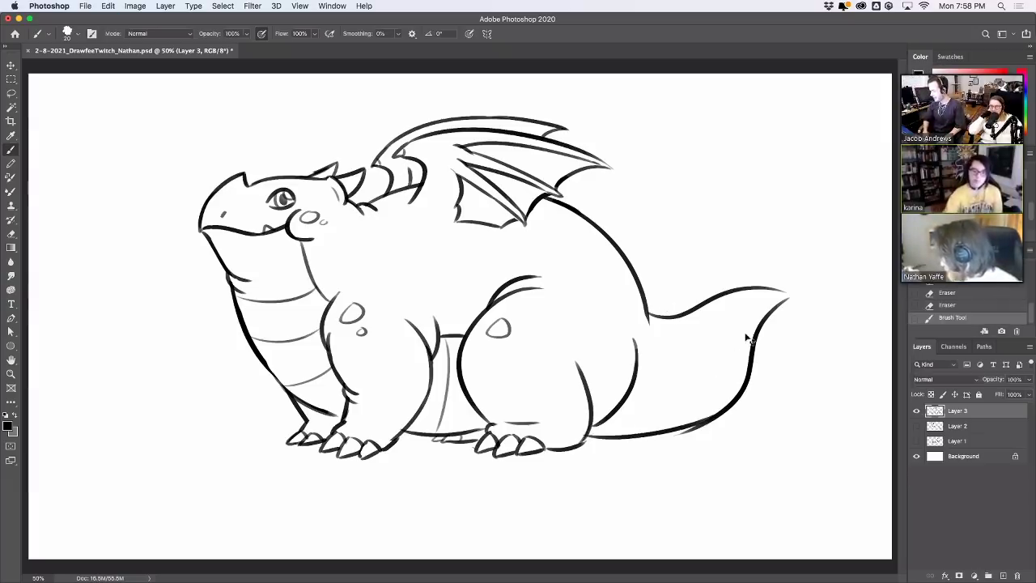
key("ctrl+z")
mouse_move(588, 437)
left_mouse_down()
mouse_move(670, 429)
mouse_move(737, 379)
mouse_move(753, 318)
left_mouse_up()
key("ctrl+z")
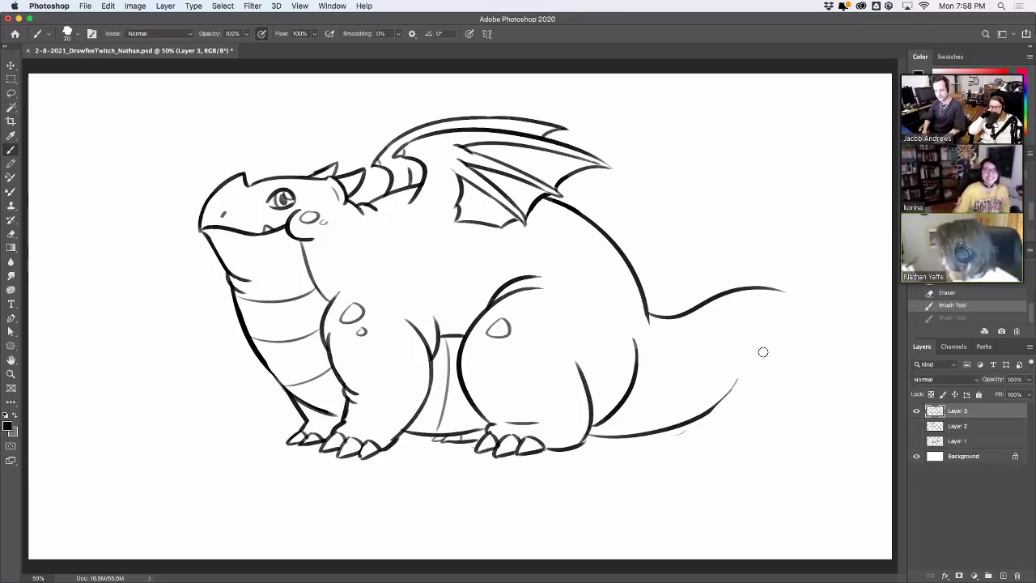
Erase the old tail's upper line and tip, then draw the tail end and upper arc
key("e")
mouse_move(701, 310)
left_mouse_down()
mouse_move(672, 323)
mouse_move(770, 289)
left_mouse_up()
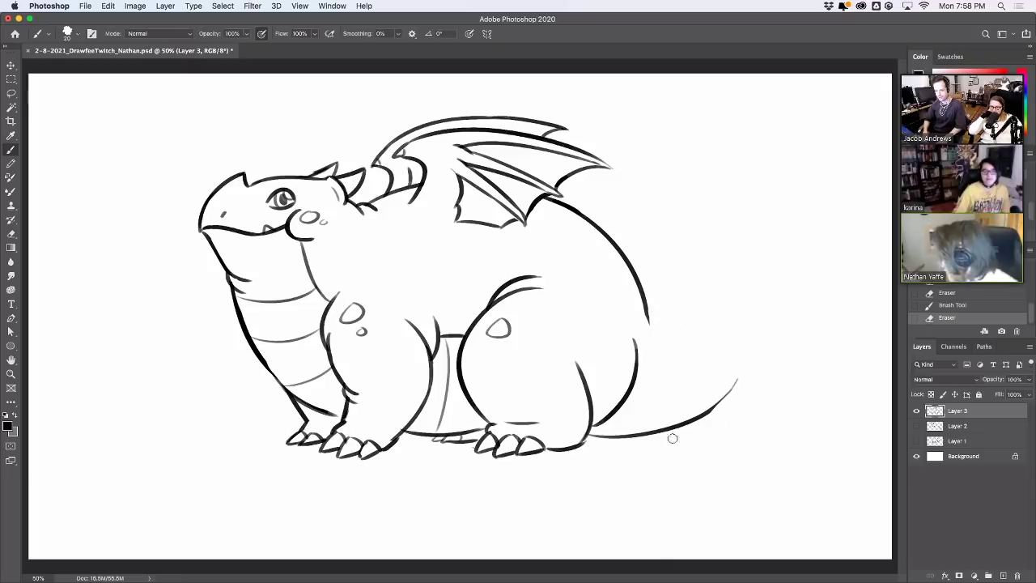
left_click_drag(693, 430, 737, 381)
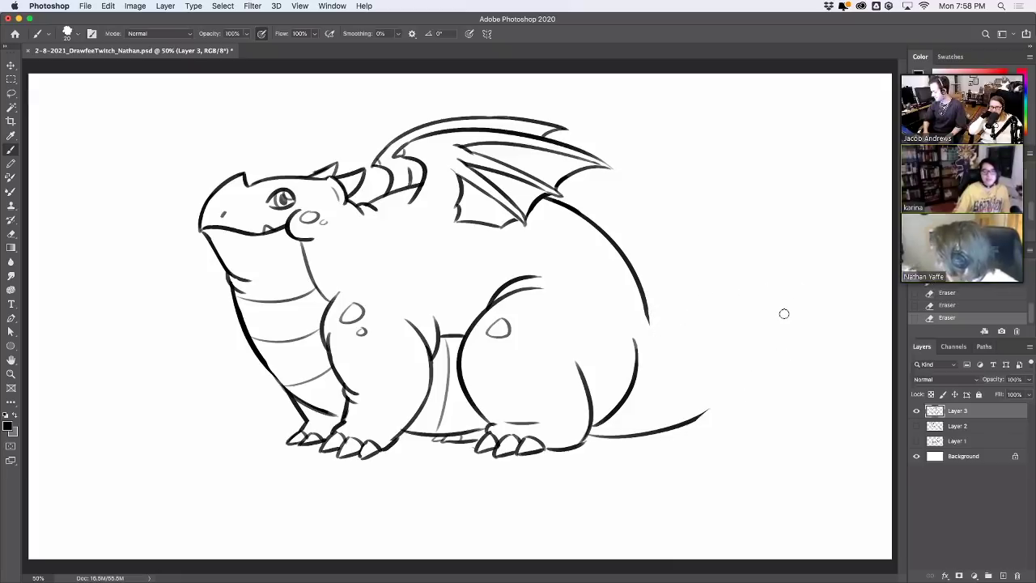
left_click_drag(687, 422, 729, 338)
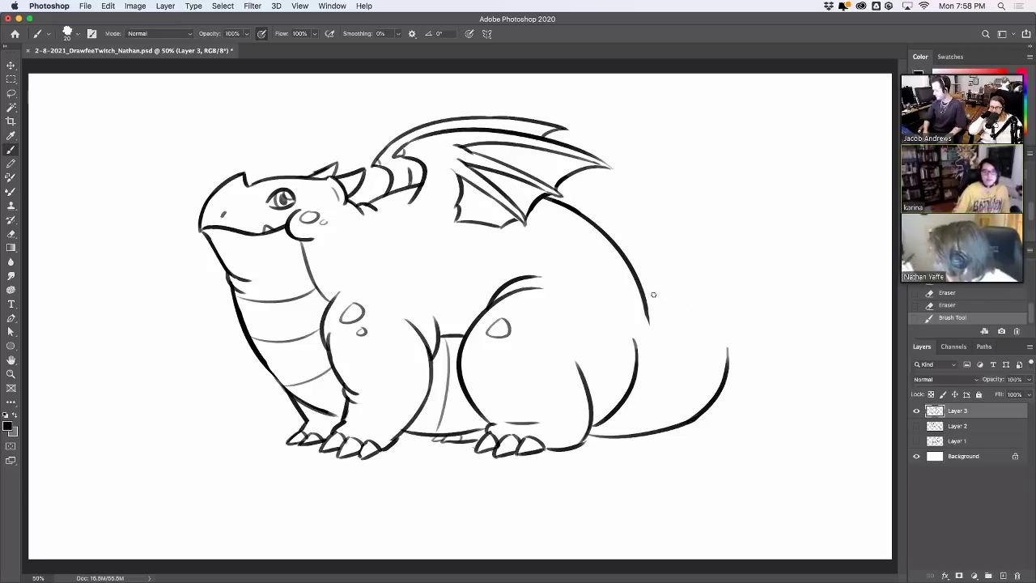
left_click_drag(647, 306, 747, 296)
key("super+z")
mouse_move(646, 301)
left_mouse_down()
mouse_move(740, 307)
mouse_move(729, 346)
left_mouse_up()
Try a belly line and curves for the tail tip, undoing them
left_click_drag(638, 380, 719, 370)
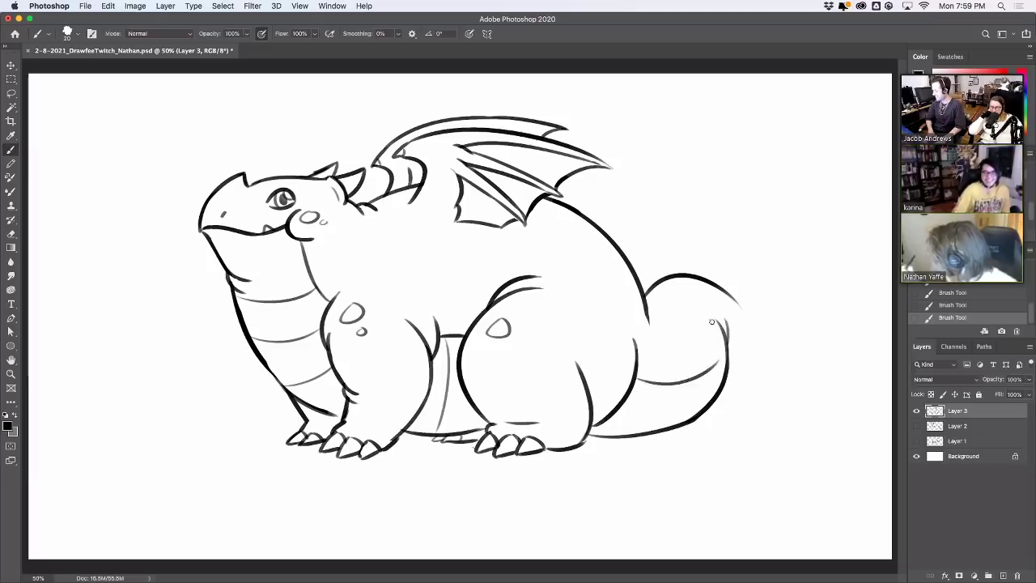
key("super+z")
mouse_move(638, 380)
left_mouse_down()
mouse_move(743, 366)
mouse_move(760, 312)
left_mouse_up()
key("super+z")
key("super+z")
key("super+z")
key("super+z")
key("super+z")
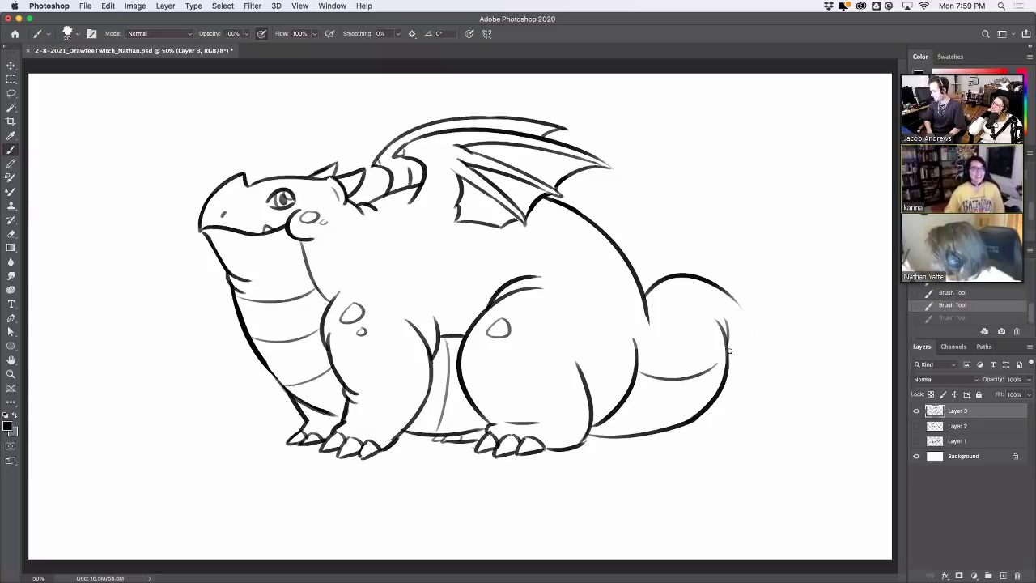
left_click_drag(729, 351, 766, 339)
mouse_move(739, 305)
left_mouse_down()
mouse_move(766, 323)
mouse_move(766, 348)
mouse_move(778, 339)
left_mouse_up()
key("super+z")
key("super+z")
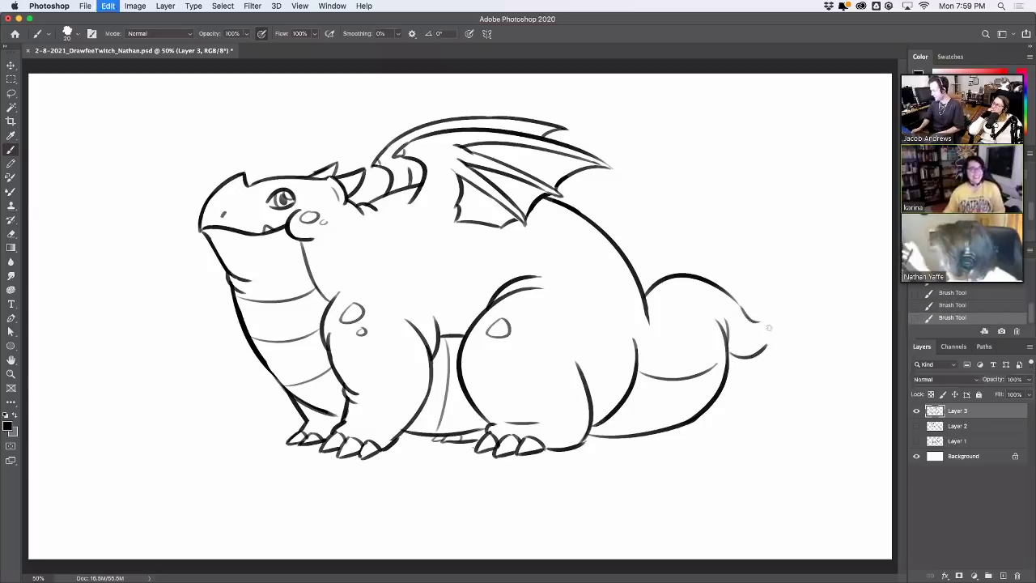
key("super+z")
key("super+z")
key("super+z")
key("super+z")
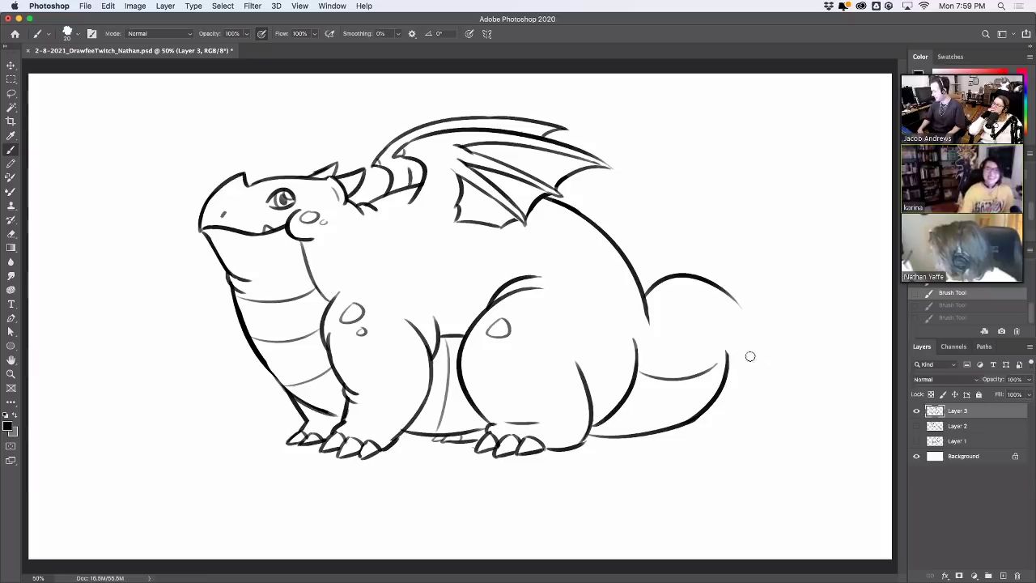
Extend the tail's top curve into a pointed tip and add its underside
key("super+z")
left_click_drag(732, 293, 700, 283)
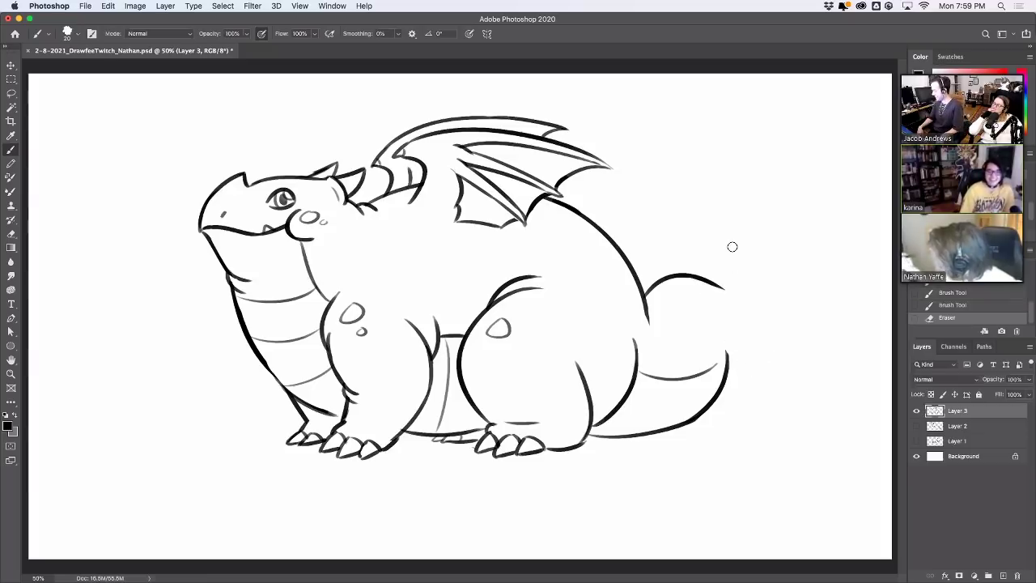
mouse_move(718, 322)
left_mouse_down()
mouse_move(729, 366)
mouse_move(722, 342)
left_mouse_up()
key("super+z")
key("super+z")
left_click_drag(723, 288, 760, 332)
key("super+z")
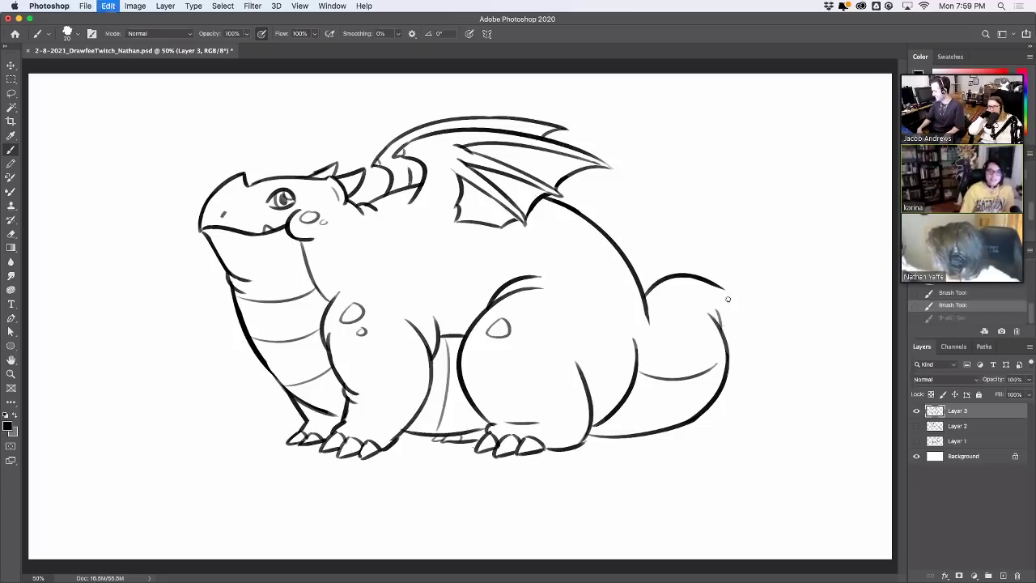
mouse_move(726, 296)
left_mouse_down()
mouse_move(752, 345)
mouse_move(714, 371)
mouse_move(682, 422)
left_mouse_up()
Add underside stripes and a small spot on the tail, plus a stroke behind the head
left_click_drag(701, 372, 711, 395)
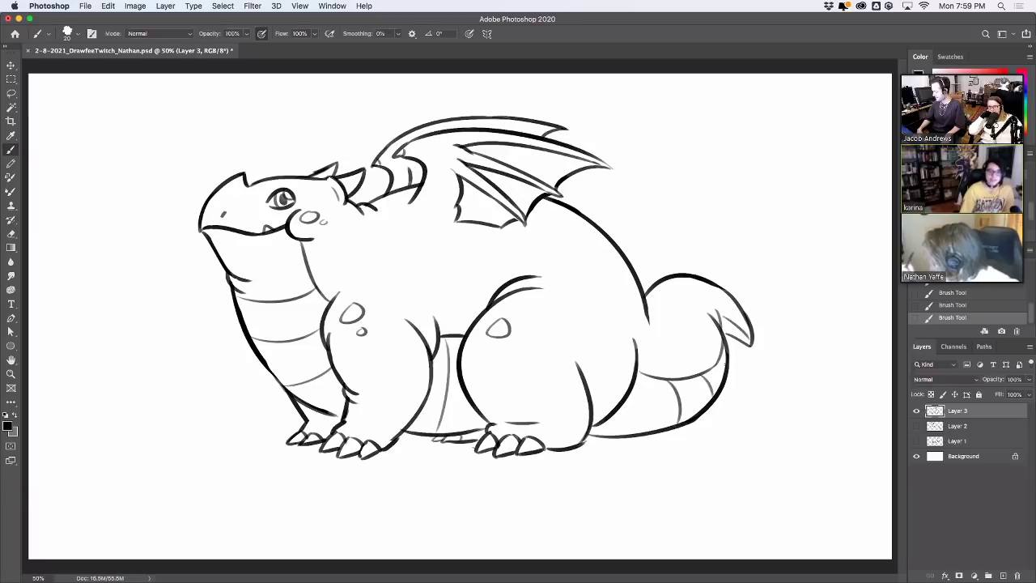
mouse_move(672, 308)
left_mouse_down()
mouse_move(665, 316)
mouse_move(676, 309)
mouse_move(684, 274)
left_mouse_up()
key("super+z")
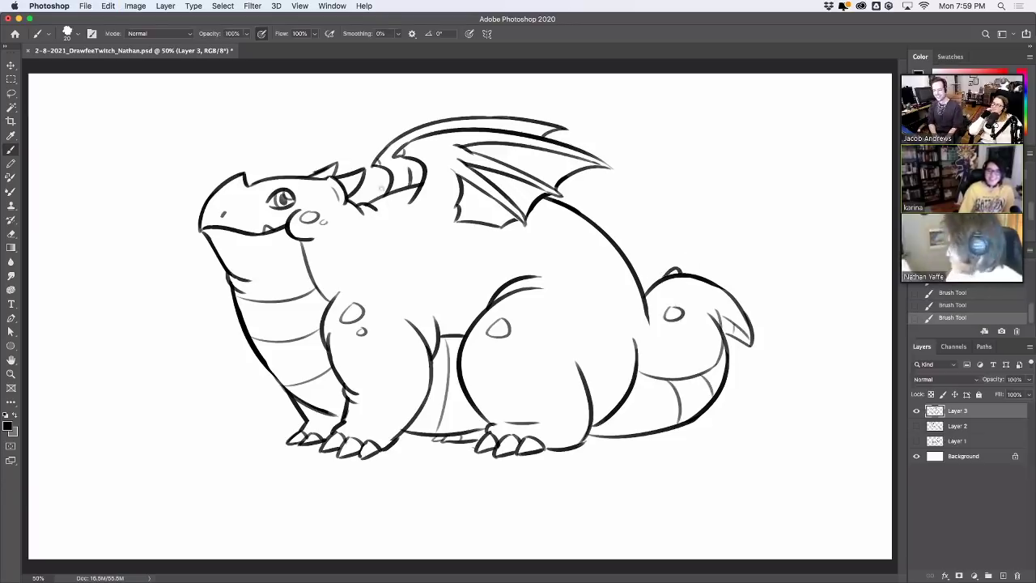
key("super+z")
mouse_move(371, 200)
left_mouse_down()
mouse_move(400, 164)
mouse_move(412, 183)
mouse_move(417, 163)
mouse_move(406, 186)
mouse_move(428, 172)
left_mouse_up()
Draw an oval spot on the body, tidy the head outline and add a nostril dot
key("e")
key("super+z")
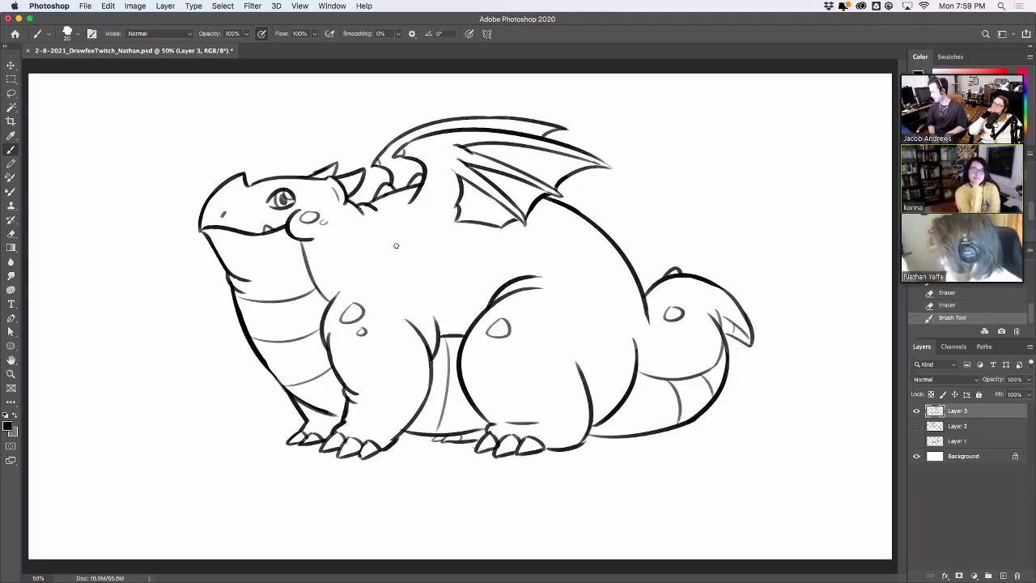
mouse_move(424, 252)
left_mouse_down()
mouse_move(423, 269)
mouse_move(426, 255)
left_mouse_up()
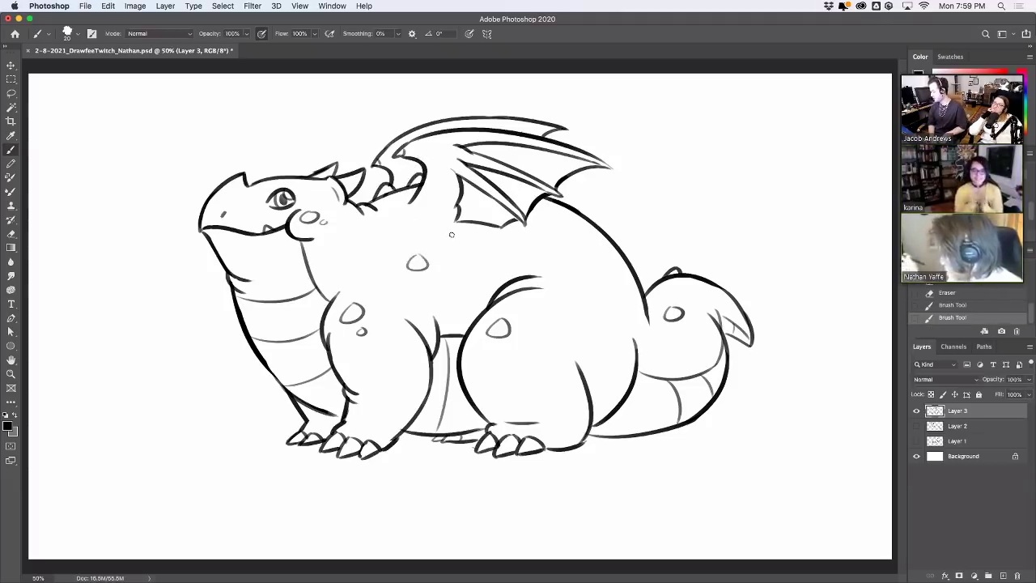
mouse_move(219, 191)
left_mouse_down()
mouse_move(251, 181)
mouse_move(297, 189)
mouse_move(261, 178)
mouse_move(285, 176)
mouse_move(274, 191)
mouse_move(284, 177)
left_mouse_up()
key("super+z")
key("super+z")
key("super+z")
key("super+z")
key("super+z")
key("super+z")
key("super+z")
key("super+z")
key("super+z")
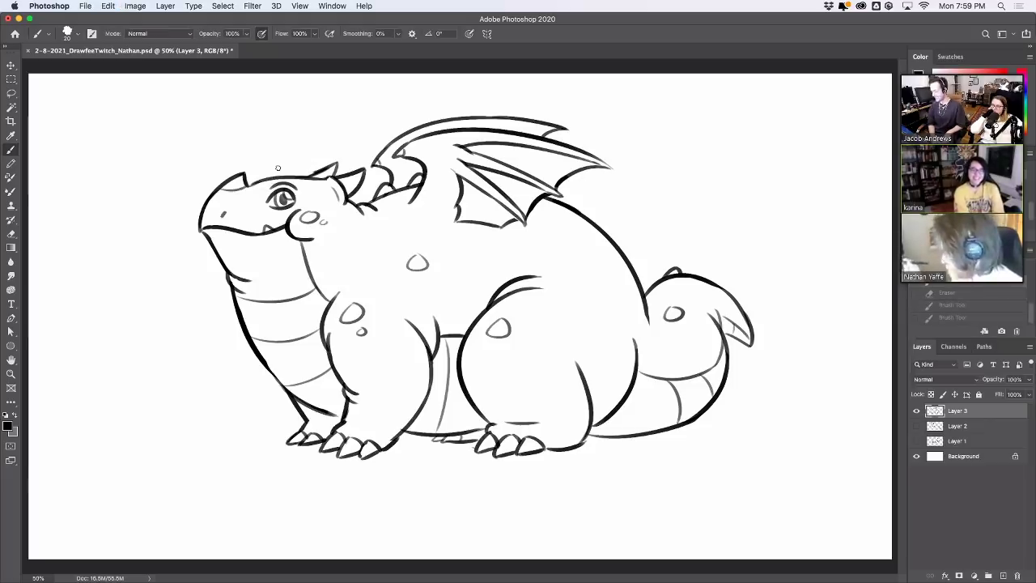
left_click_drag(227, 213, 232, 191)
left_click(226, 207)
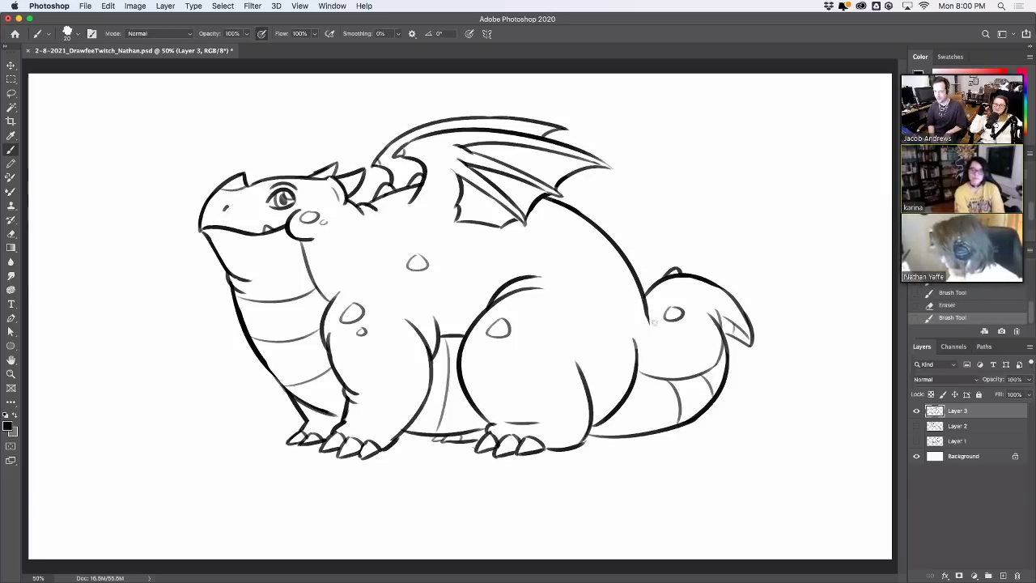
Try short strokes along the body outline and hind leg, undoing each
mouse_move(644, 293)
left_mouse_down()
mouse_move(654, 322)
mouse_move(642, 285)
left_mouse_up()
key("super+z")
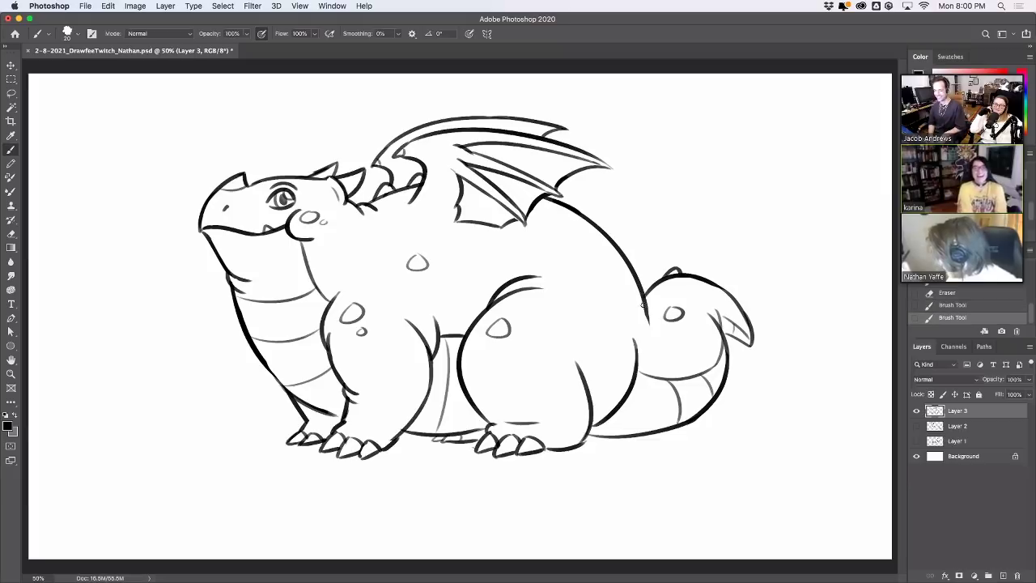
left_click_drag(640, 348, 637, 384)
key("super+z")
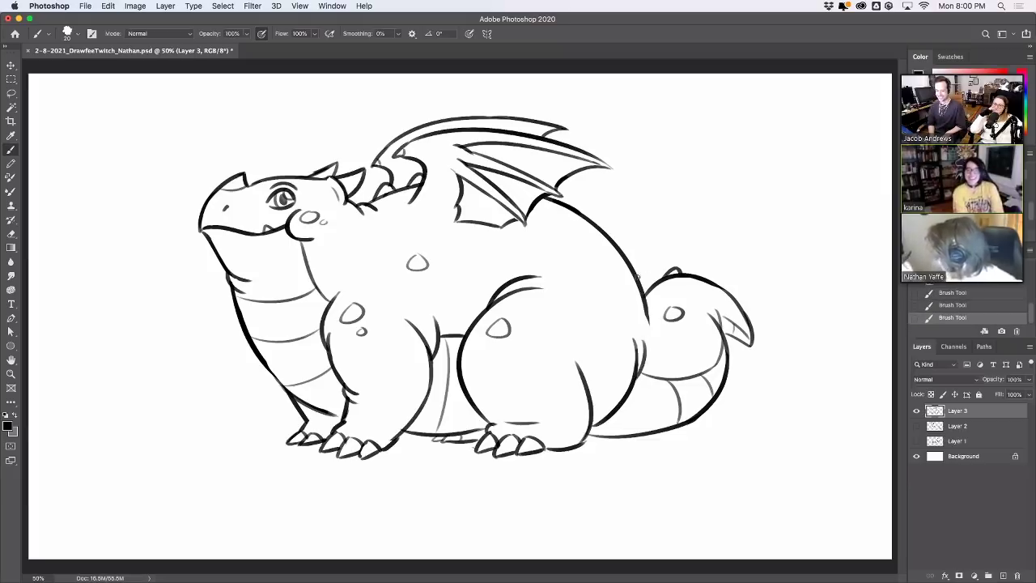
left_click_drag(644, 296, 654, 320)
key("super+z")
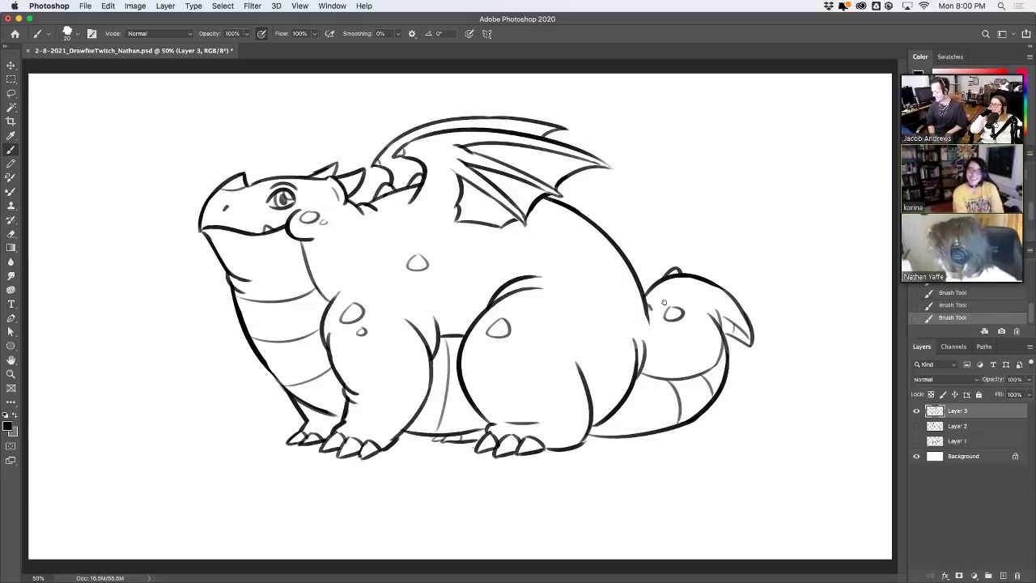
left_click_drag(583, 362, 583, 375)
key("super+z")
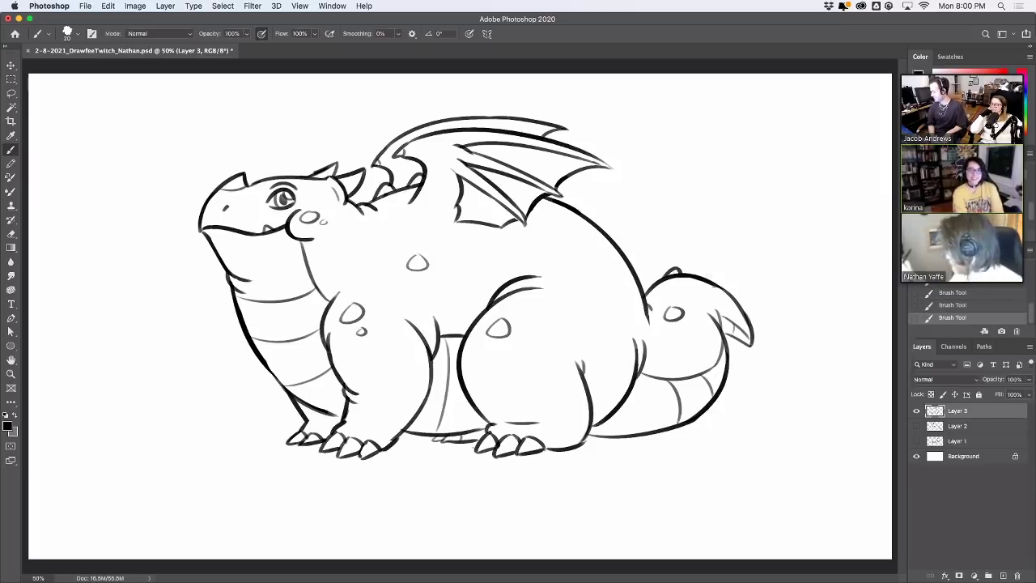
Add small spikes along the back outline and erase a stray bit near the neck spines
mouse_move(697, 277)
left_mouse_down()
mouse_move(719, 281)
mouse_move(747, 308)
left_mouse_up()
key("super+z")
key("super+z")
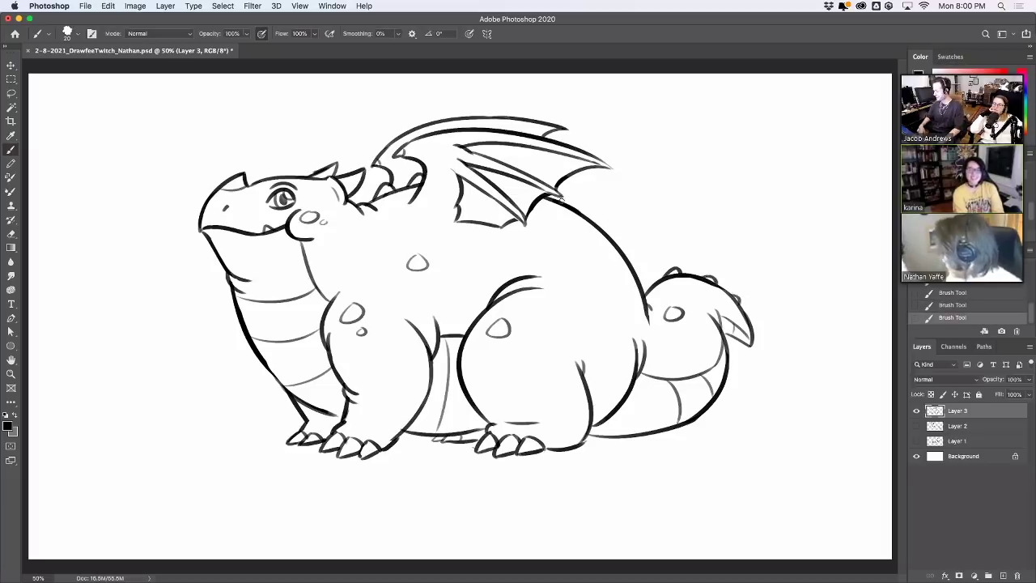
mouse_move(561, 201)
left_mouse_down()
mouse_move(626, 242)
mouse_move(639, 276)
left_mouse_up()
key("super+z")
key("super+z")
key("super+z")
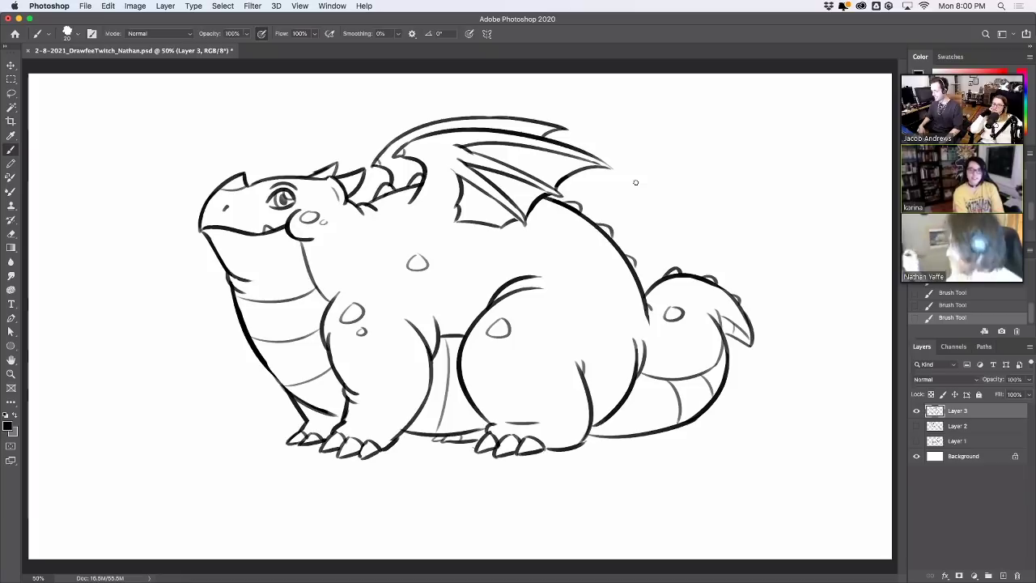
key("e")
left_click_drag(374, 166, 376, 155)
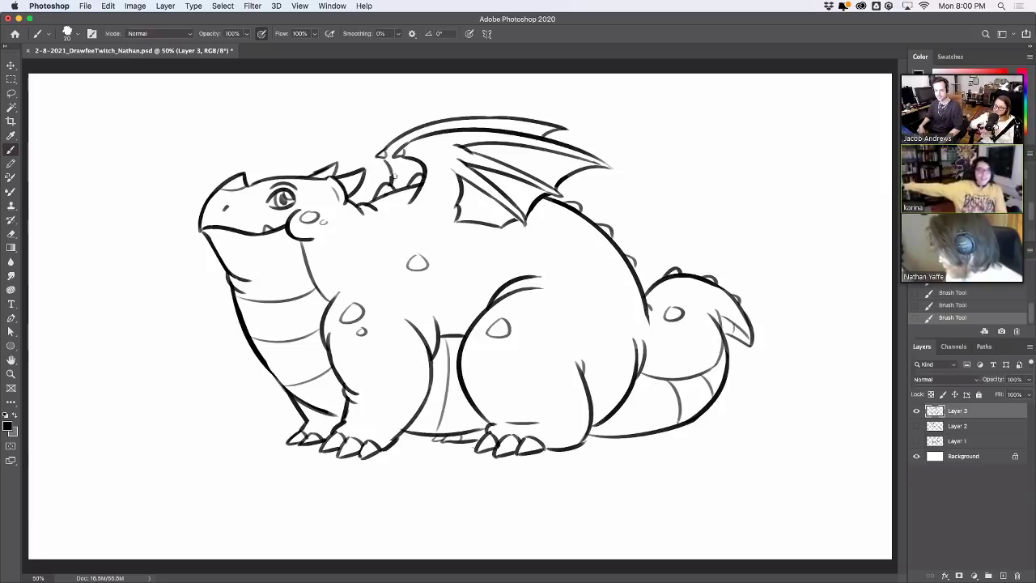
Redraw and trim the wing's starting line where it meets the neck spines
key("super+z")
left_click_drag(380, 157, 397, 172)
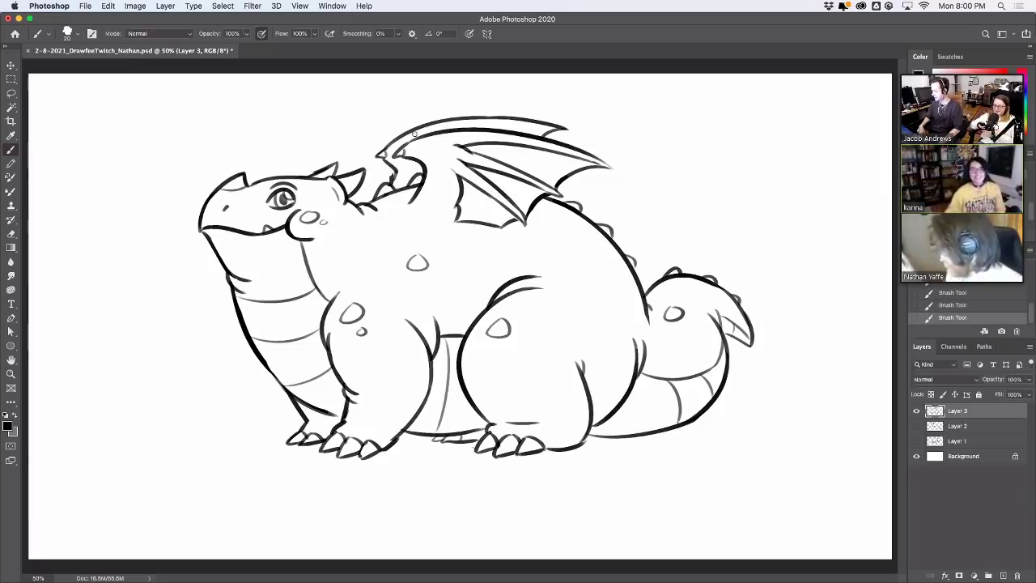
key("super+z")
mouse_move(392, 164)
left_mouse_down()
mouse_move(374, 151)
mouse_move(397, 135)
left_mouse_up()
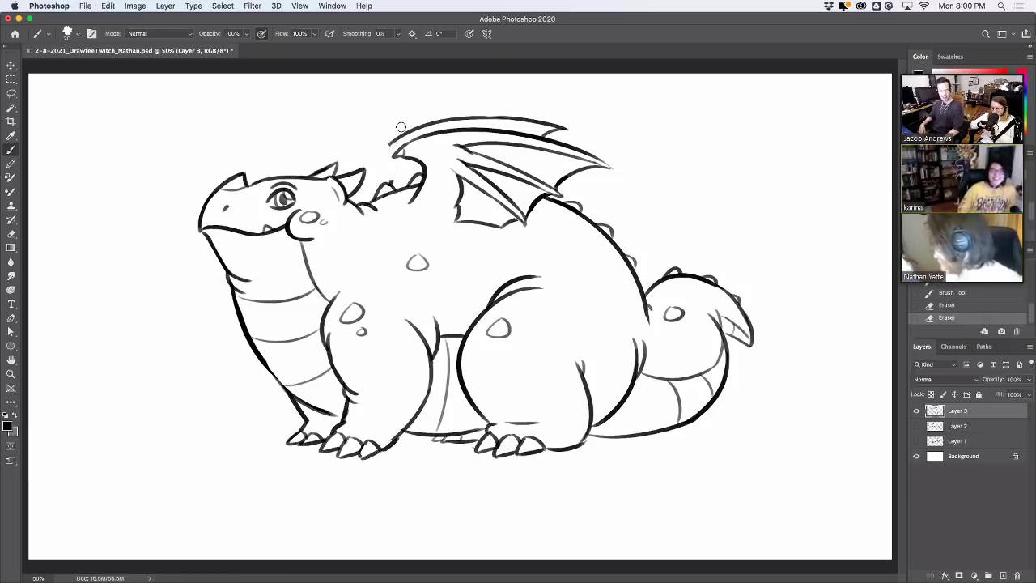
mouse_move(377, 154)
left_mouse_down()
mouse_move(421, 132)
mouse_move(381, 153)
left_mouse_up()
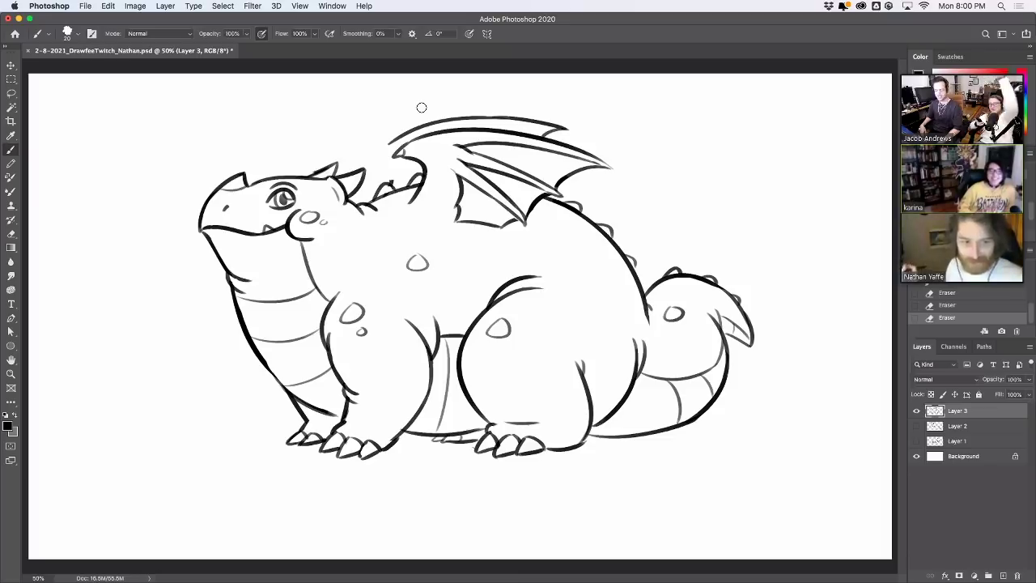
mouse_move(393, 144)
left_mouse_down()
mouse_move(375, 161)
mouse_move(397, 183)
mouse_move(389, 154)
left_mouse_up()
key("ctrl+z")
key("ctrl+z")
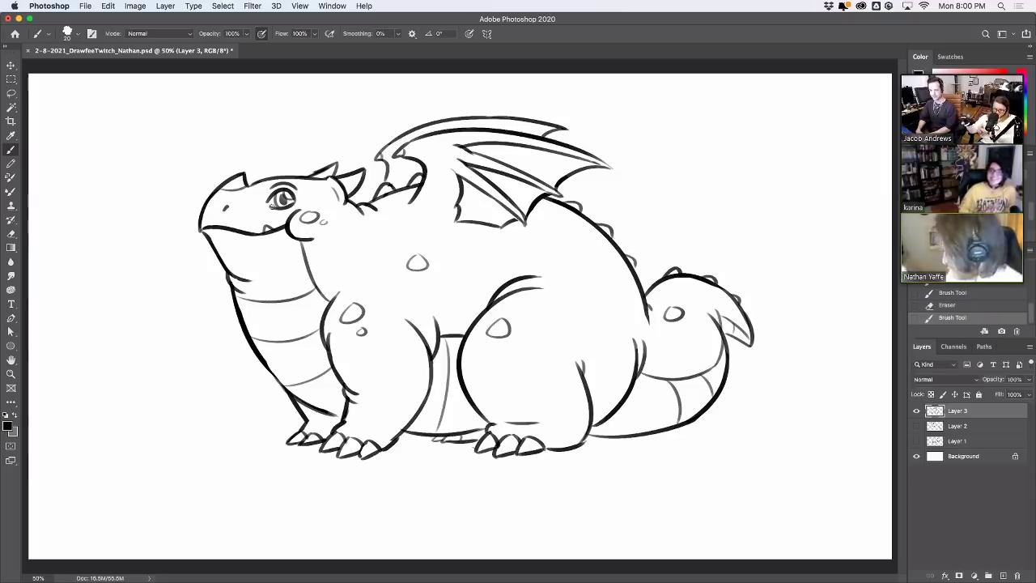
Add a small stroke around the dragon's eye and try a snout stroke, then undo it
left_click_drag(272, 205, 293, 198)
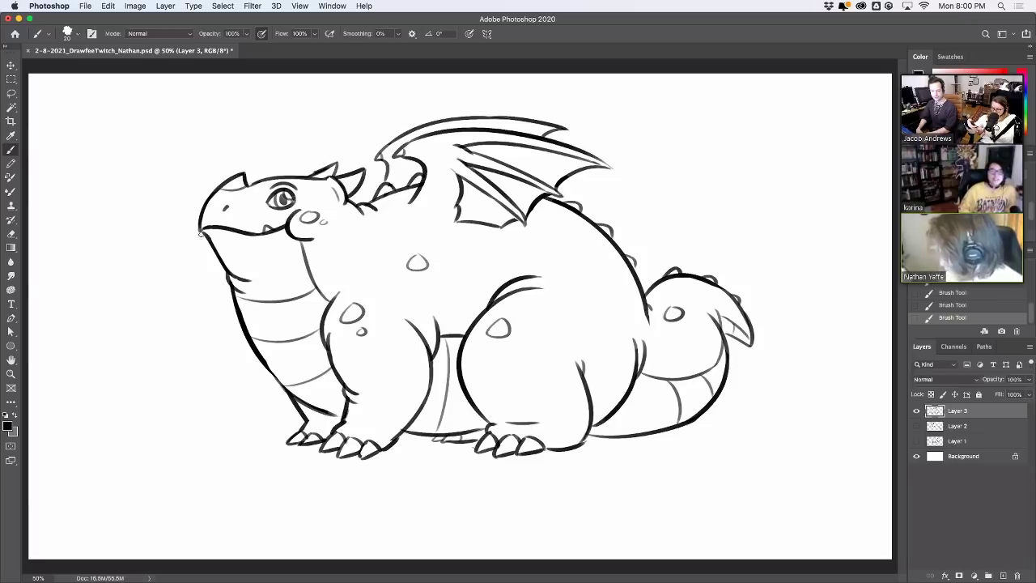
left_click_drag(200, 235, 217, 227)
key("ctrl+z")
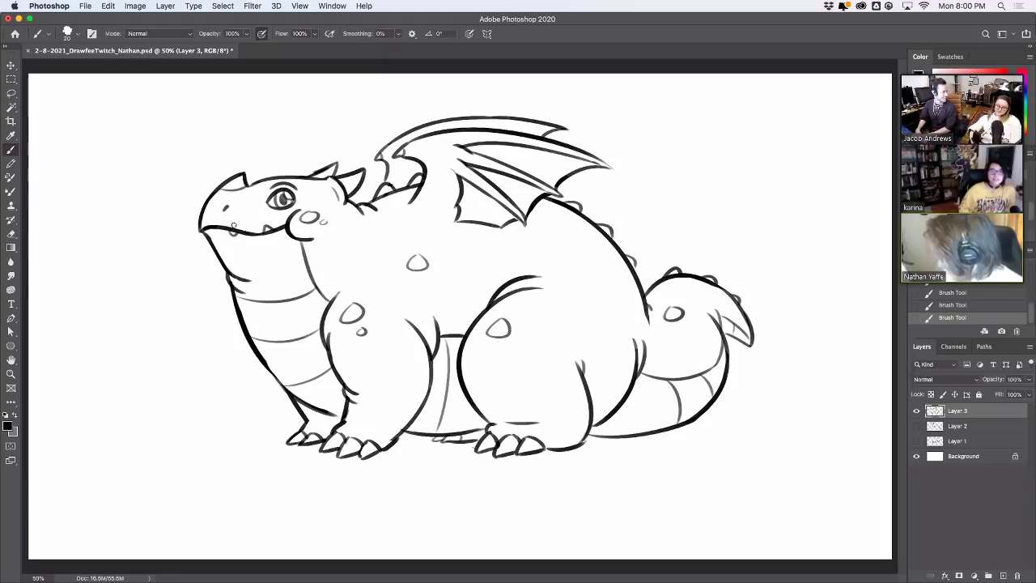
key("ctrl+z")
key("ctrl+shift+z")
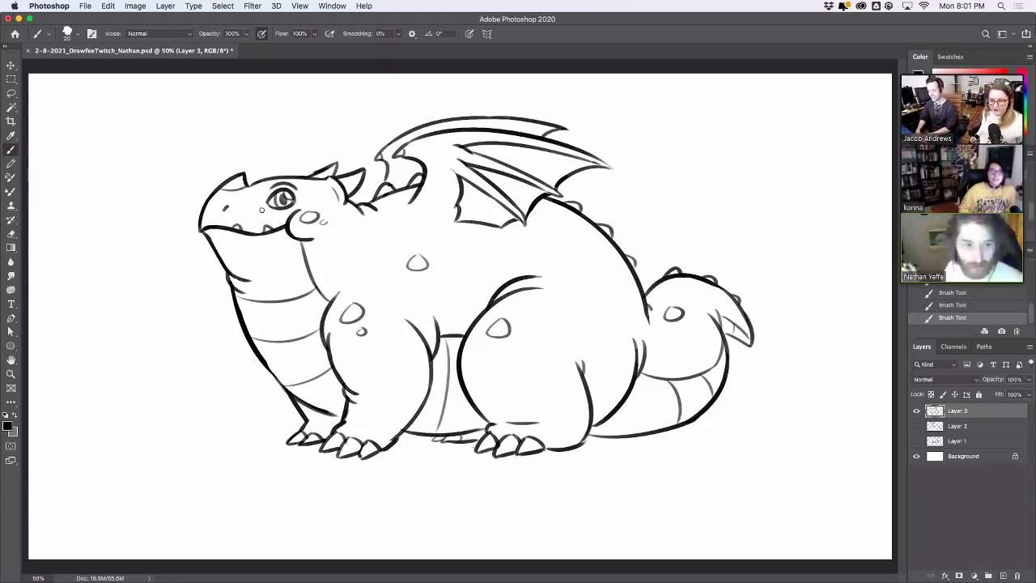
key("ctrl+z")
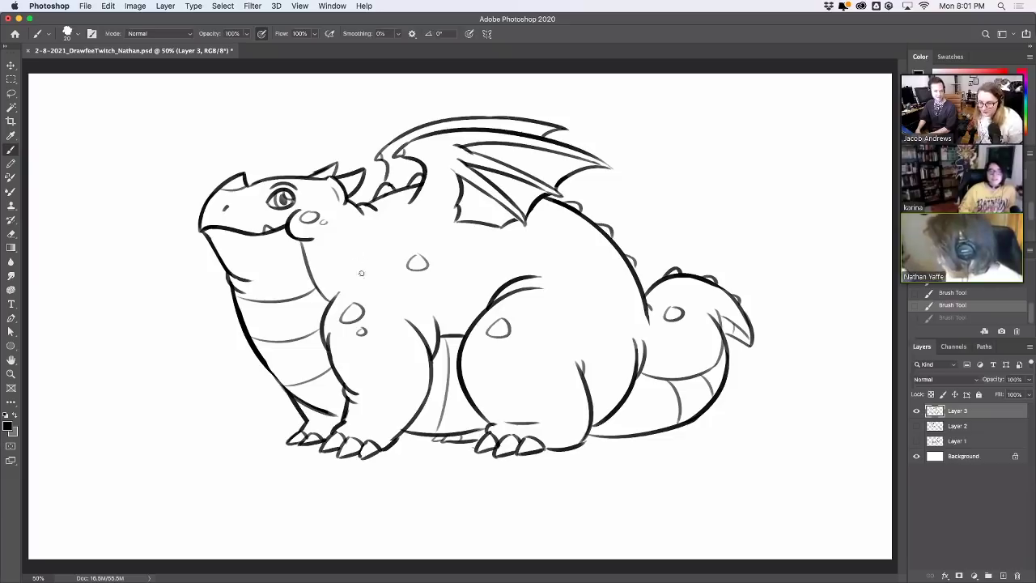
Draw a short belly line and test erasing the wing's lower edge stroke
left_click_drag(351, 285, 330, 303)
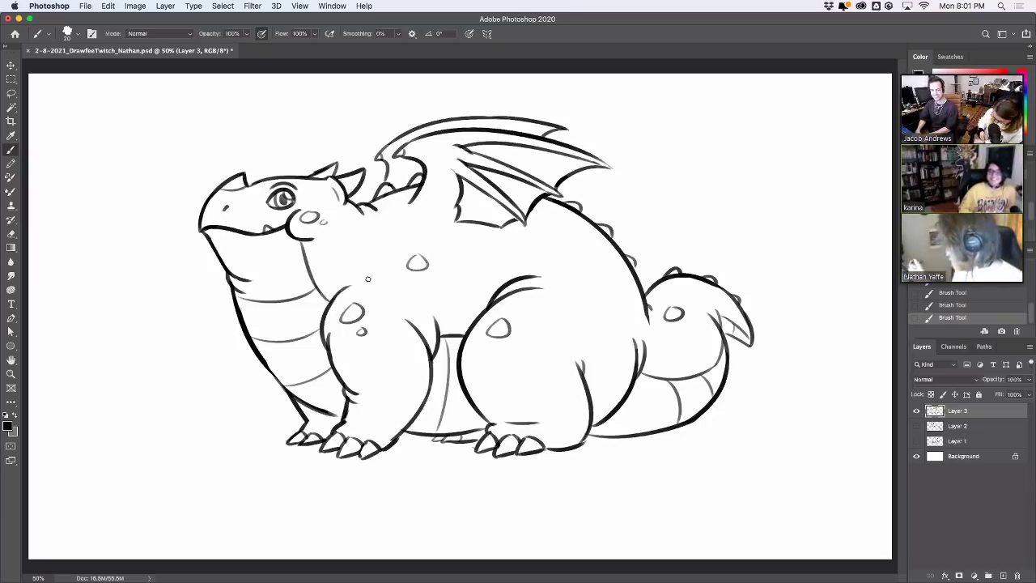
key("e")
mouse_move(465, 226)
left_mouse_down()
mouse_move(525, 224)
mouse_move(515, 218)
mouse_move(535, 208)
left_mouse_up()
key("ctrl+z")
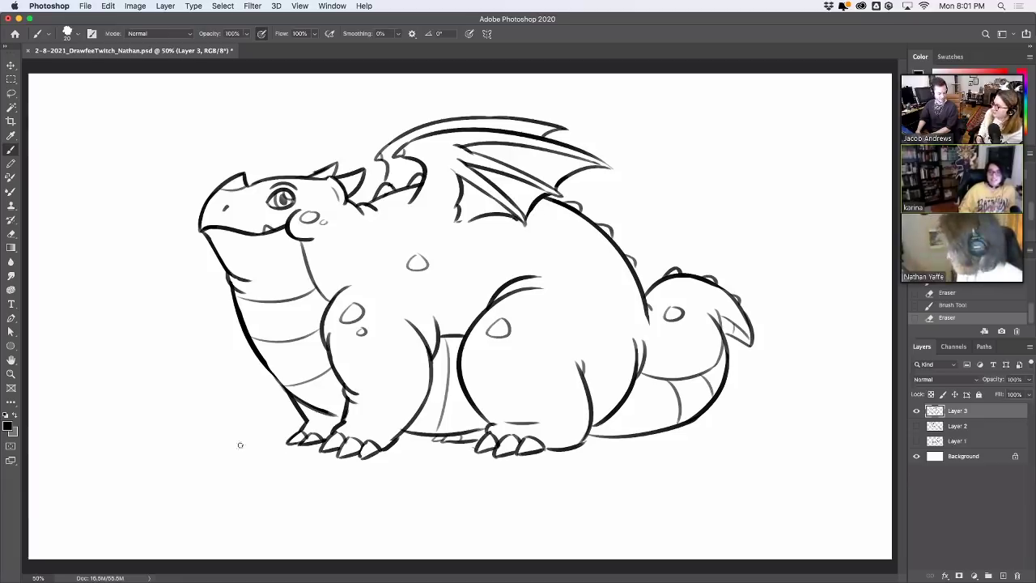
Draw ground lines leading to the front claws, right from the tail, and below the feet
left_click_drag(214, 444, 292, 431)
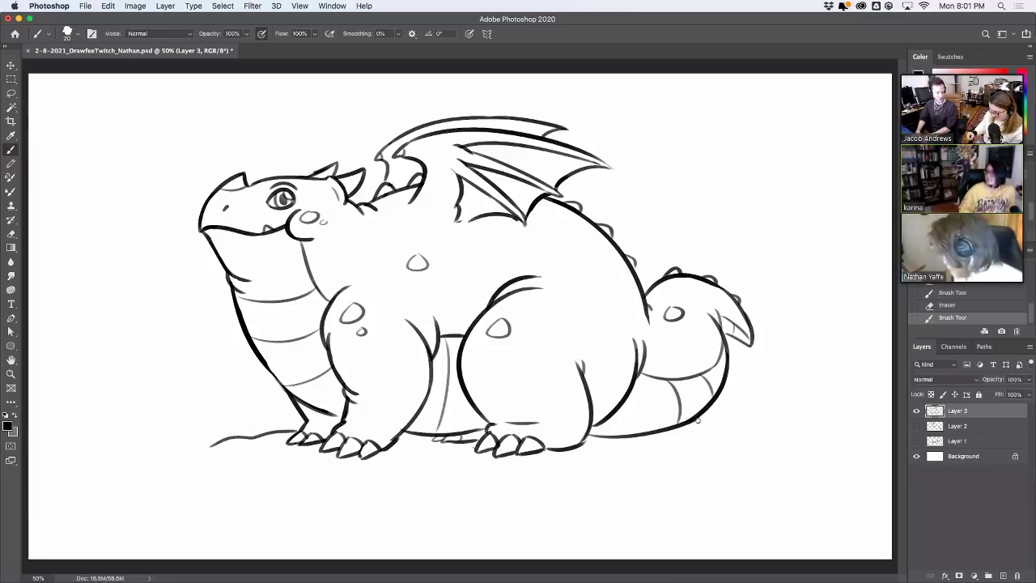
left_click_drag(697, 419, 797, 441)
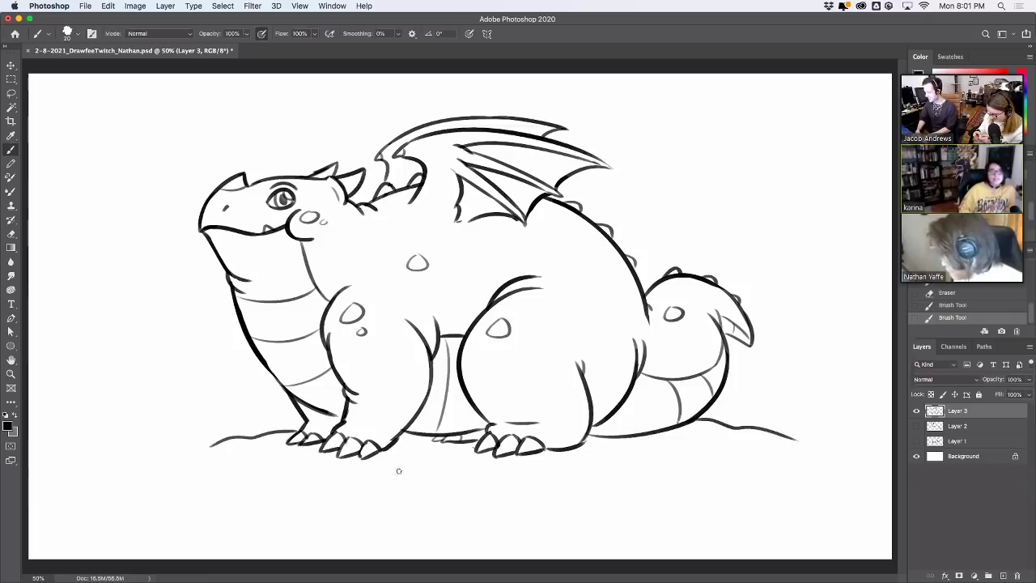
left_click_drag(390, 476, 462, 471)
key("super+z")
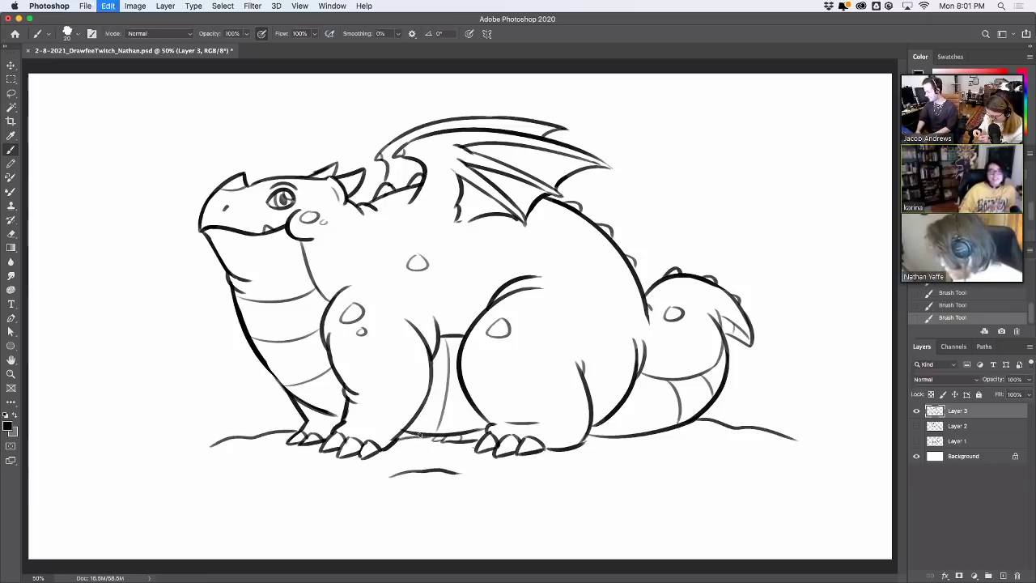
mouse_move(418, 435)
left_mouse_down()
mouse_move(447, 429)
mouse_move(408, 433)
mouse_move(424, 433)
left_mouse_up()
key("super+z")
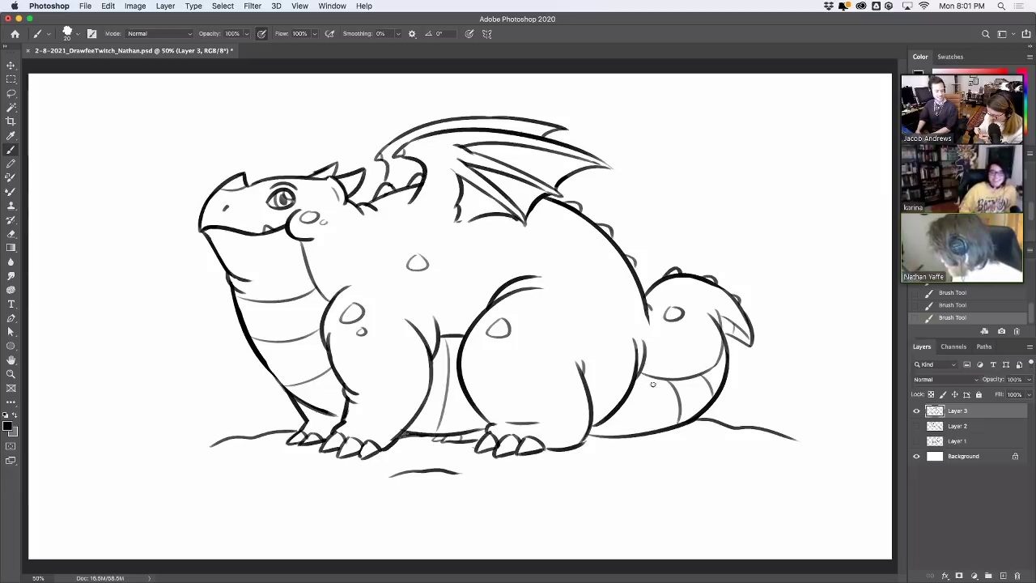
Add a short line under the tail and two small oval spots on the belly
left_click_drag(646, 379, 648, 401)
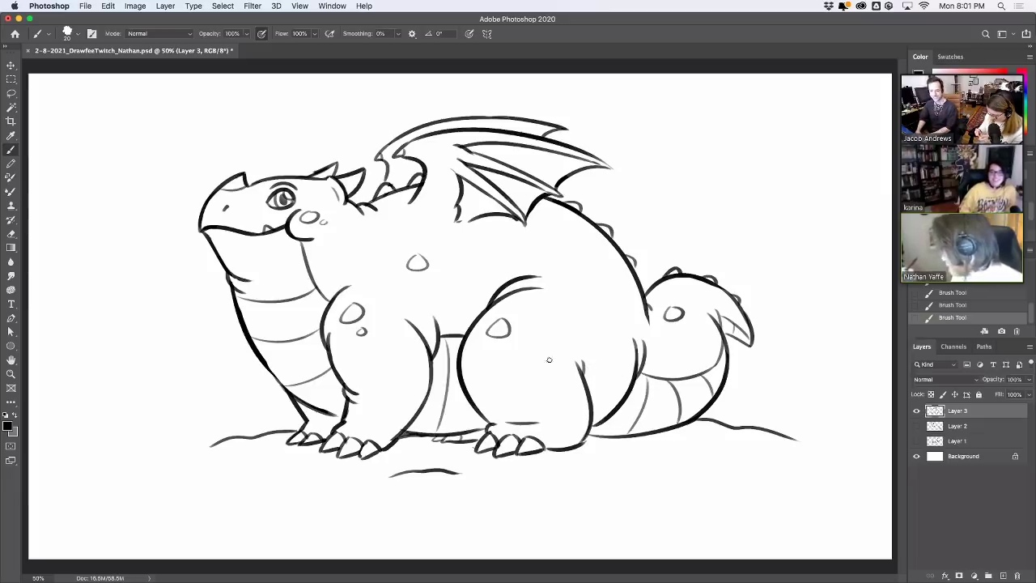
left_click_drag(514, 342, 514, 342)
left_click_drag(615, 304, 611, 285)
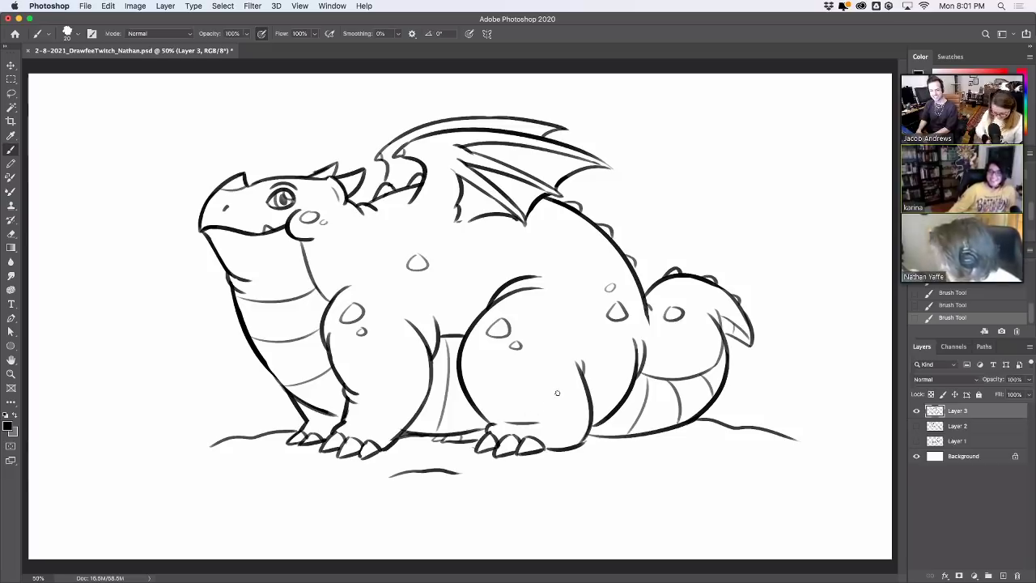
Add wavy ground strokes under the front leg, front claws, right side and feet
left_click_drag(364, 424, 377, 430)
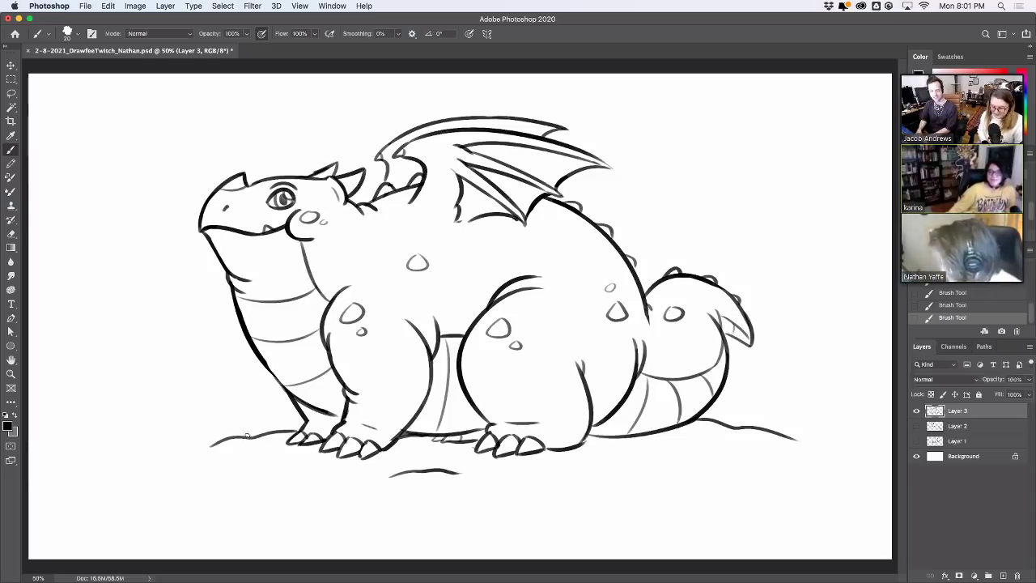
left_click_drag(247, 436, 288, 429)
key("ctrl+z")
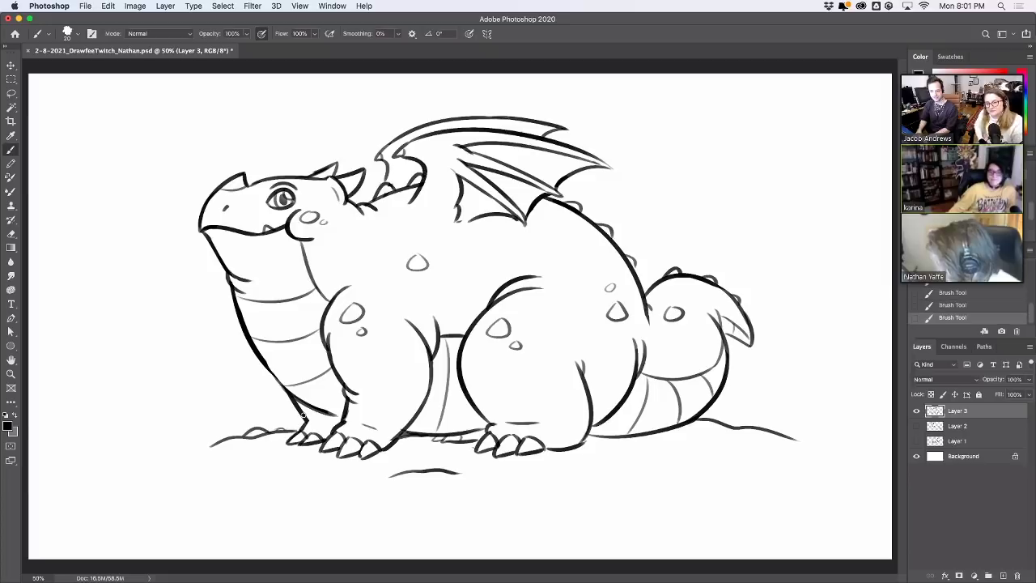
left_click_drag(625, 463, 687, 462)
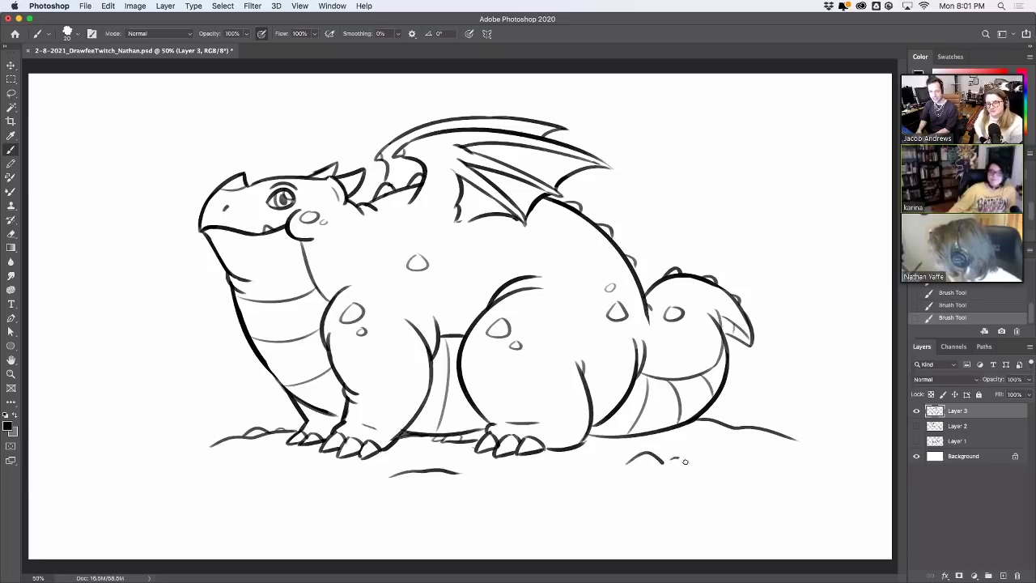
left_click_drag(727, 419, 762, 424)
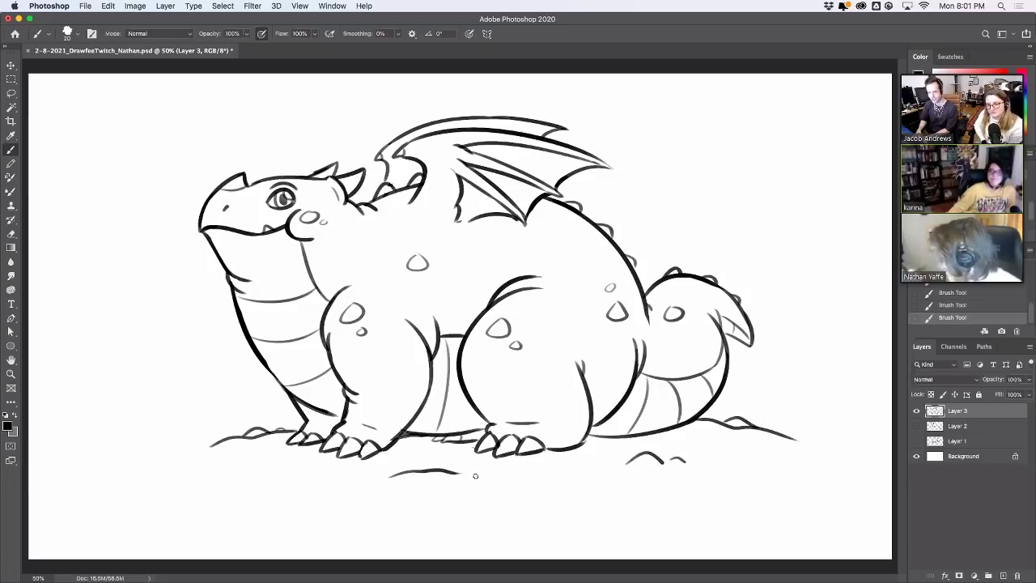
left_click_drag(478, 476, 523, 476)
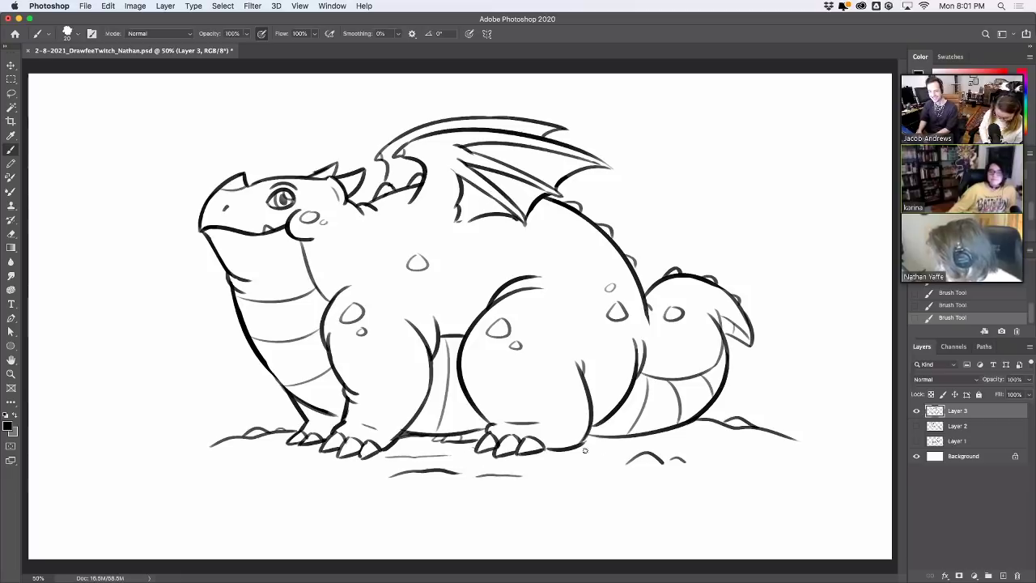
Drop a thin tail-bottom line and extend the left ground line further left
mouse_move(649, 441)
left_mouse_down()
mouse_move(577, 444)
mouse_move(593, 442)
left_mouse_up()
key("cmd+z")
key("e")
key("b")
left_click_drag(169, 451, 231, 443)
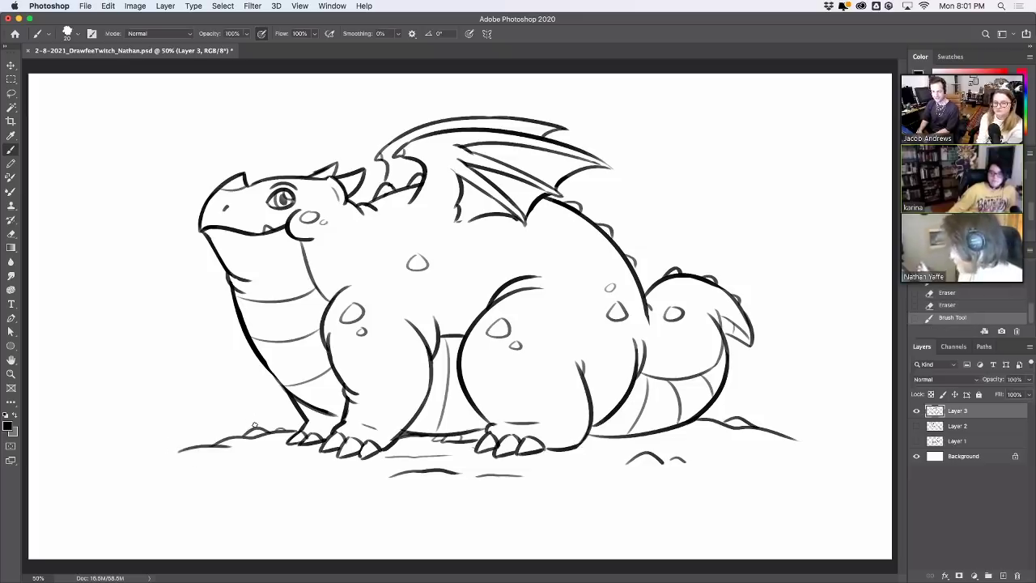
Shift the whole Layer 3 drawing slightly left and down
key("v")
left_click_drag(728, 332, 714, 338)
key("b")
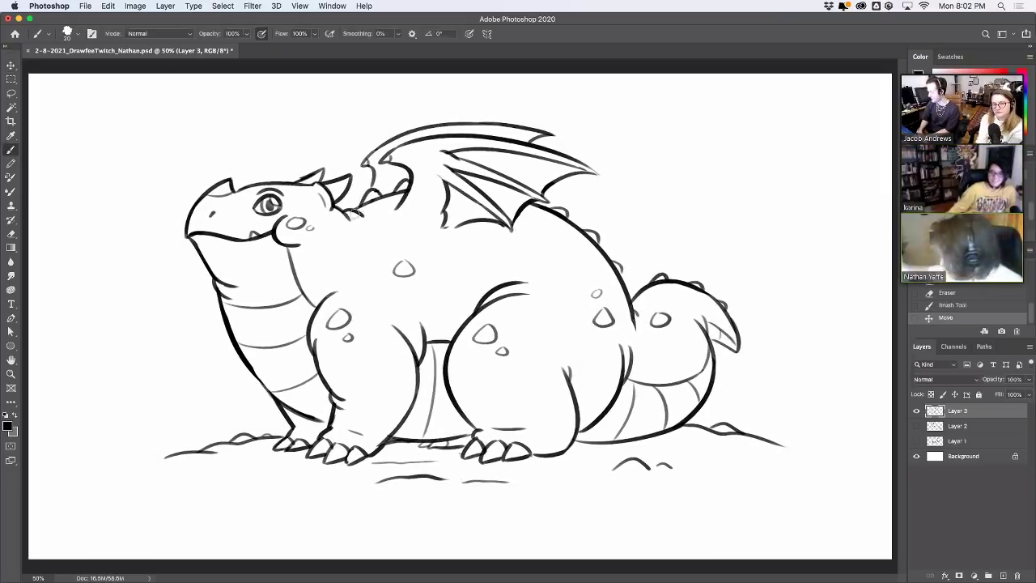
Erase stray marks near the horn and part of the belly's top contour
left_click_drag(355, 212, 366, 217)
left_click_drag(350, 182, 349, 177)
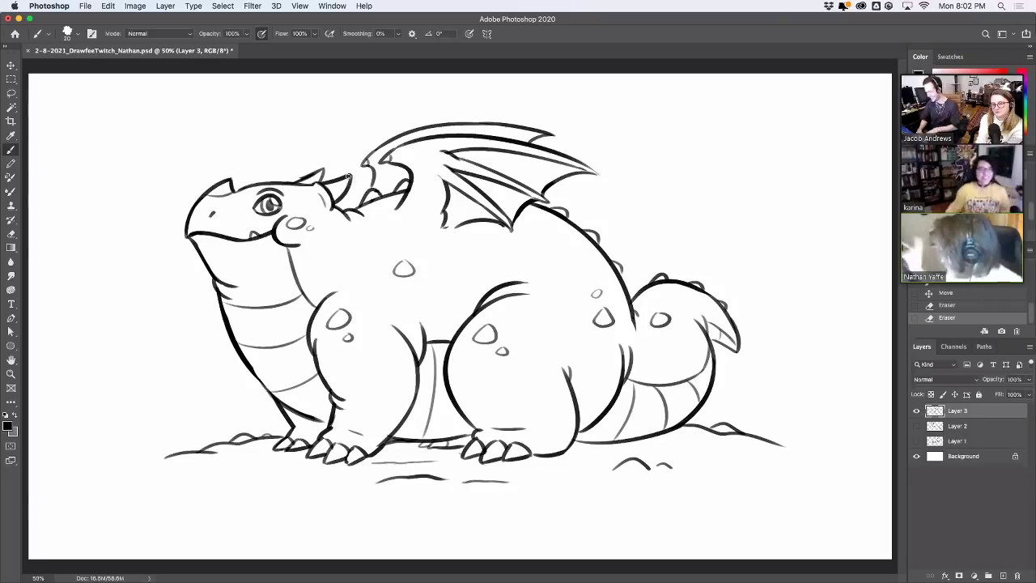
mouse_move(445, 190)
left_mouse_down()
mouse_move(437, 219)
mouse_move(388, 217)
mouse_move(400, 202)
mouse_move(390, 215)
mouse_move(398, 227)
mouse_move(421, 225)
left_mouse_up()
key("super+z")
key("super+z")
key("super+z")
key("super+z")
key("super+z")
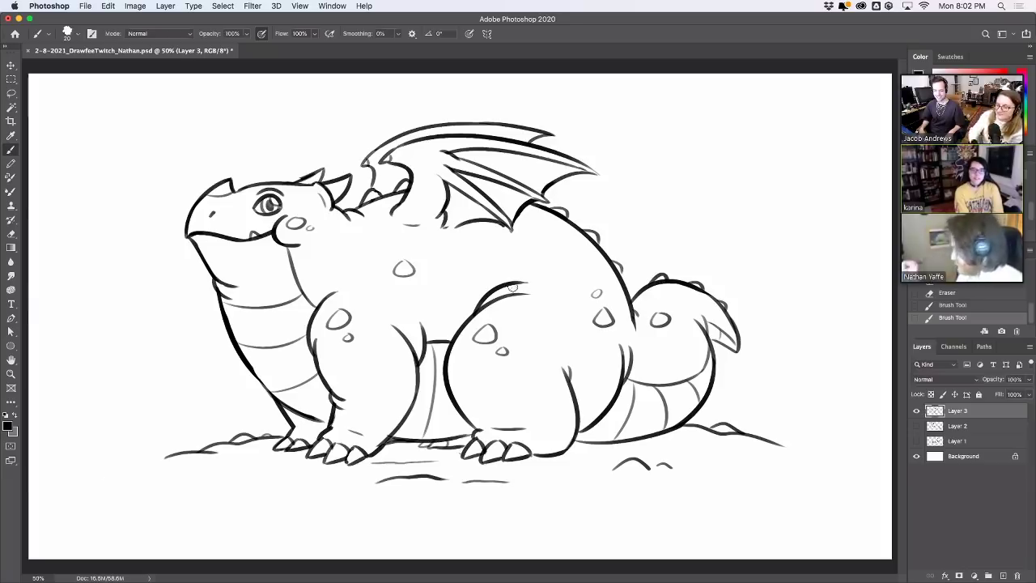
mouse_move(529, 286)
left_mouse_down()
mouse_move(498, 292)
mouse_move(530, 285)
left_mouse_up()
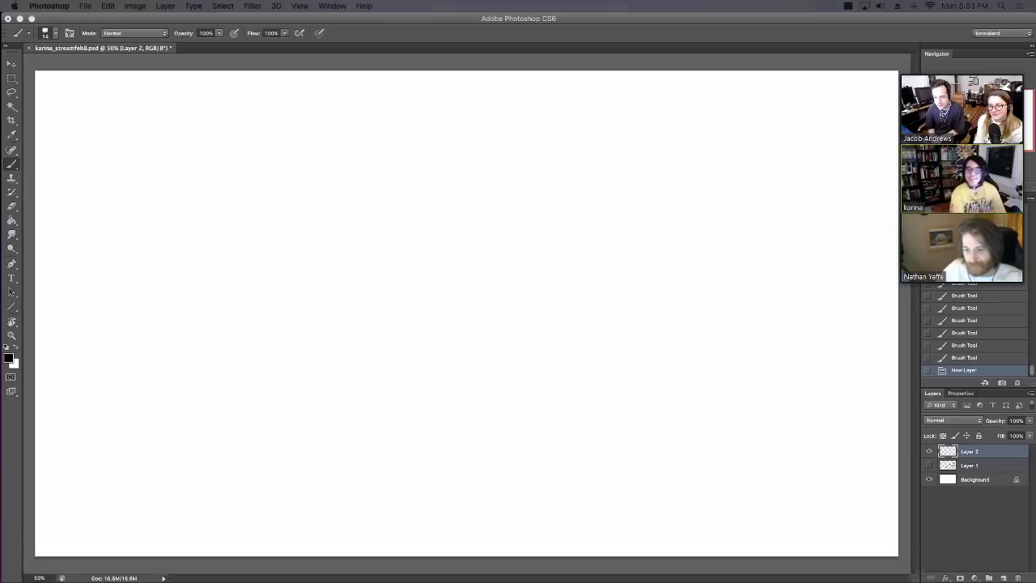
Turn on Layer 1's visibility to show the rabbit line art
left_click(928, 467)
left_click(930, 465)
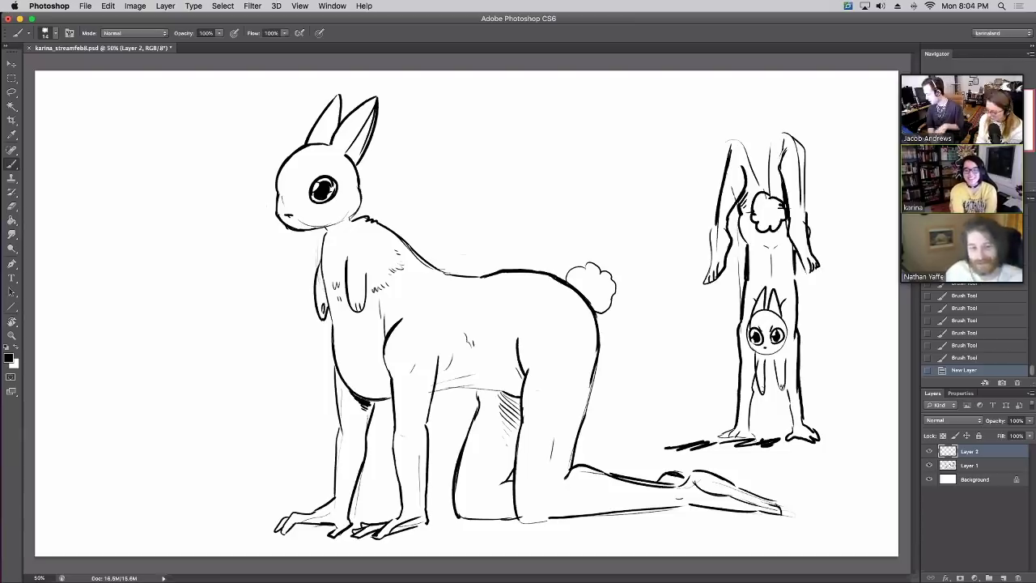
Hide Layer 1's rabbit sketch while keeping the empty Layer 2 visible
left_click(930, 451)
left_click(930, 465)
left_click(929, 451)
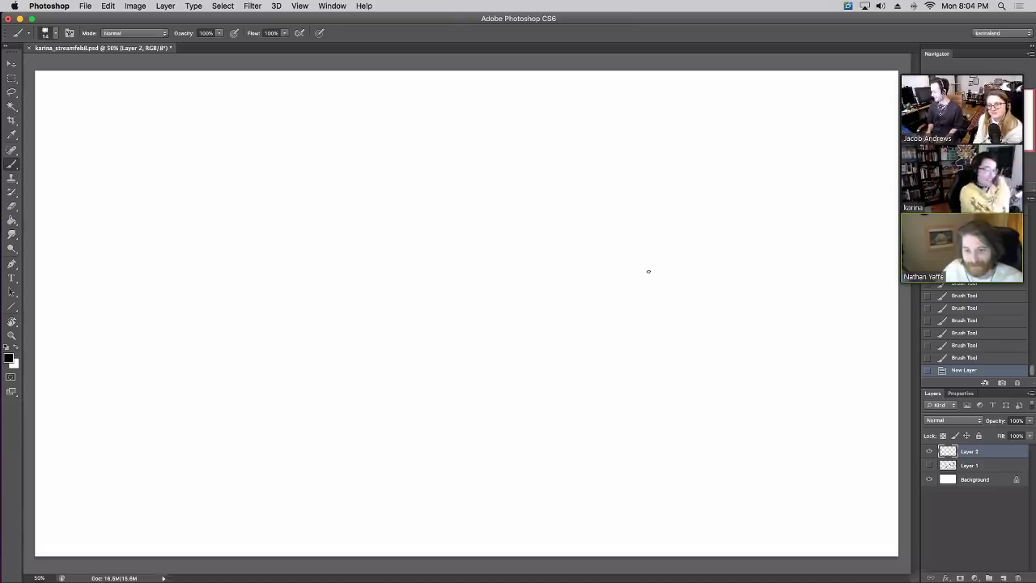
Sketch a loose round head circle on the blank canvas
left_click_drag(380, 310, 354, 206)
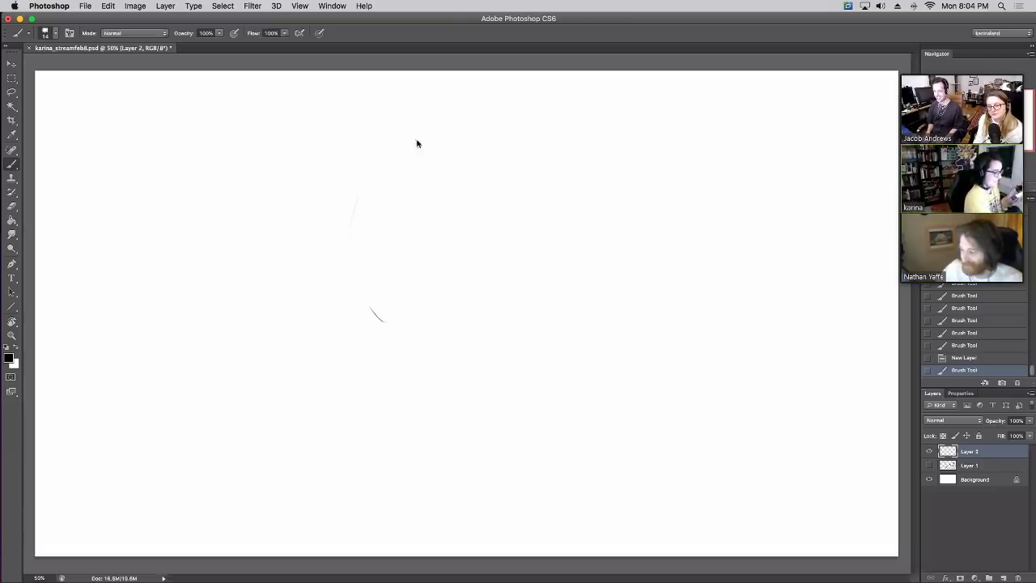
key("ctrl+z")
mouse_move(403, 241)
left_mouse_down()
mouse_move(427, 144)
mouse_move(510, 103)
left_mouse_up()
left_click_drag(406, 185, 411, 257)
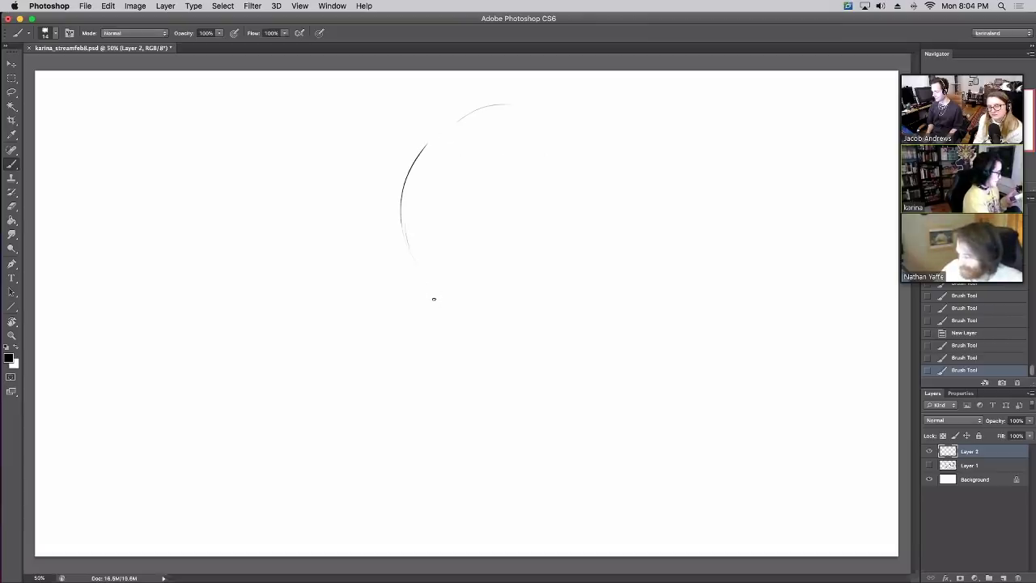
mouse_move(438, 312)
left_mouse_down()
mouse_move(530, 324)
mouse_move(555, 301)
left_mouse_up()
left_click_drag(596, 265, 613, 210)
mouse_move(560, 117)
left_mouse_down()
mouse_move(616, 189)
mouse_move(578, 138)
mouse_move(606, 171)
left_mouse_up()
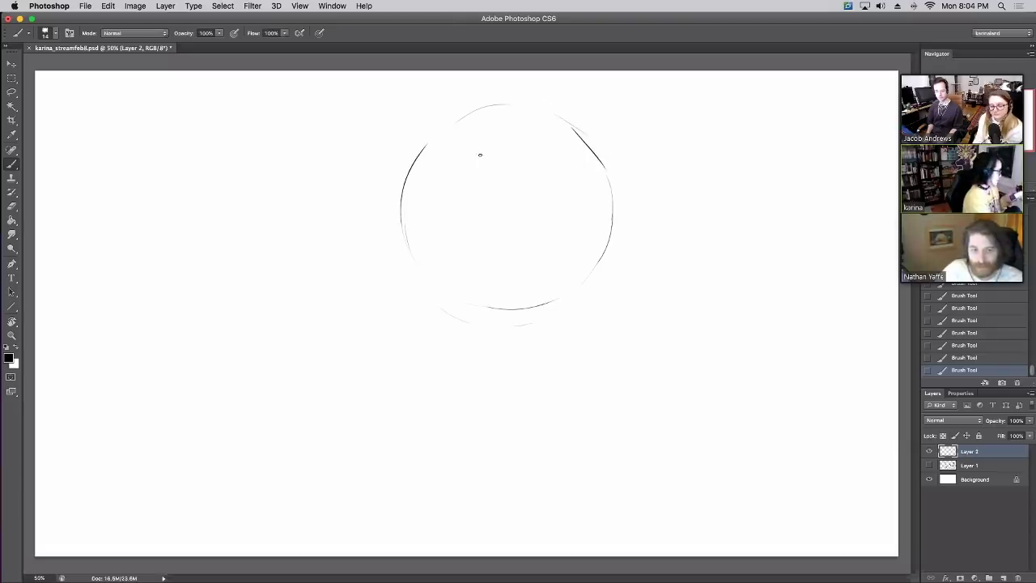
Draw a tall oval eye inside the head, reworking its left edge
mouse_move(482, 215)
left_mouse_down()
mouse_move(477, 127)
mouse_move(487, 217)
left_mouse_up()
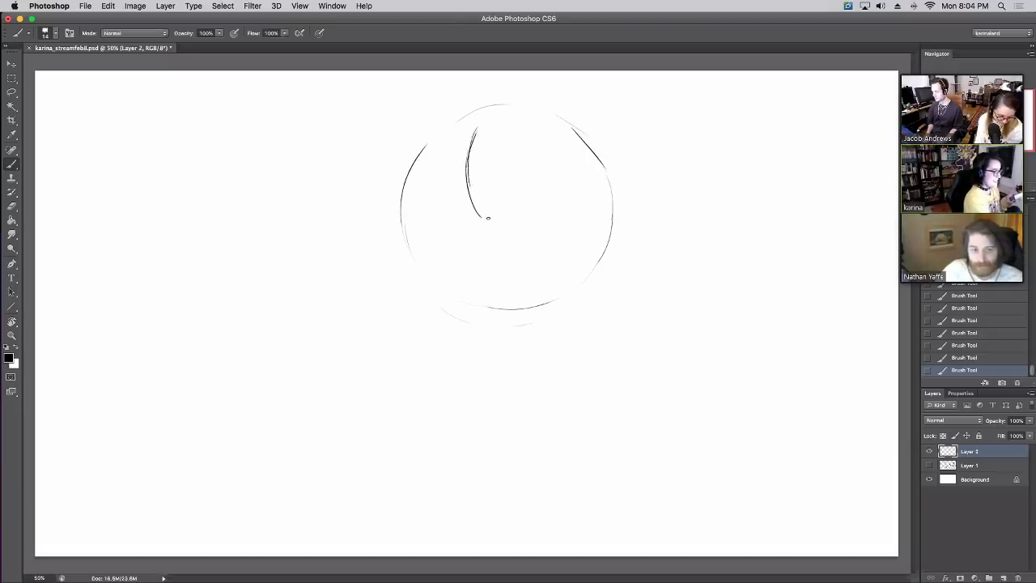
mouse_move(467, 149)
left_mouse_down()
mouse_move(488, 222)
mouse_move(518, 185)
left_mouse_up()
mouse_move(488, 131)
left_mouse_down()
mouse_move(517, 155)
mouse_move(497, 210)
left_mouse_up()
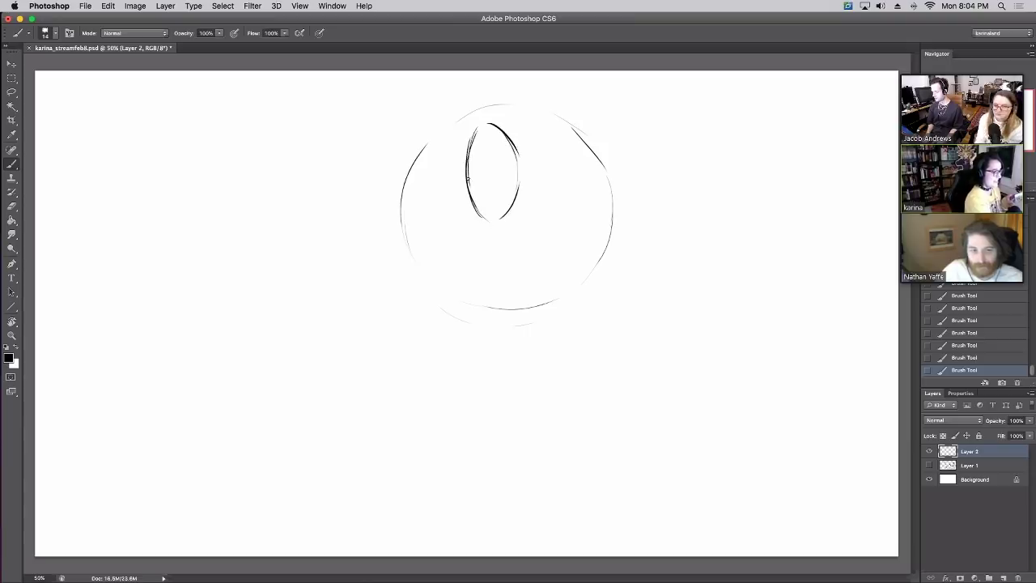
mouse_move(486, 123)
left_mouse_down()
mouse_move(468, 193)
mouse_move(495, 221)
left_mouse_up()
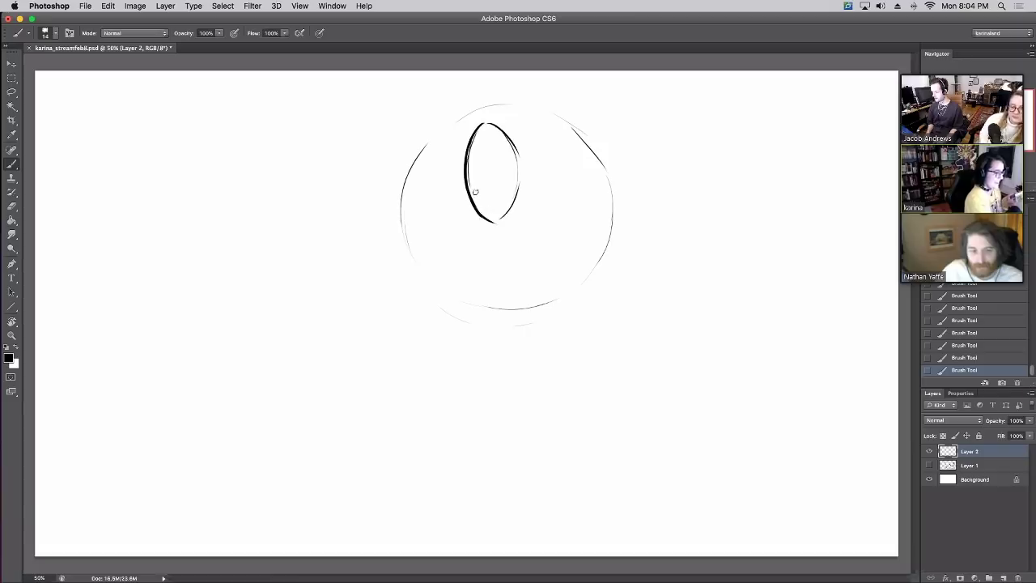
left_click_drag(472, 161, 482, 125)
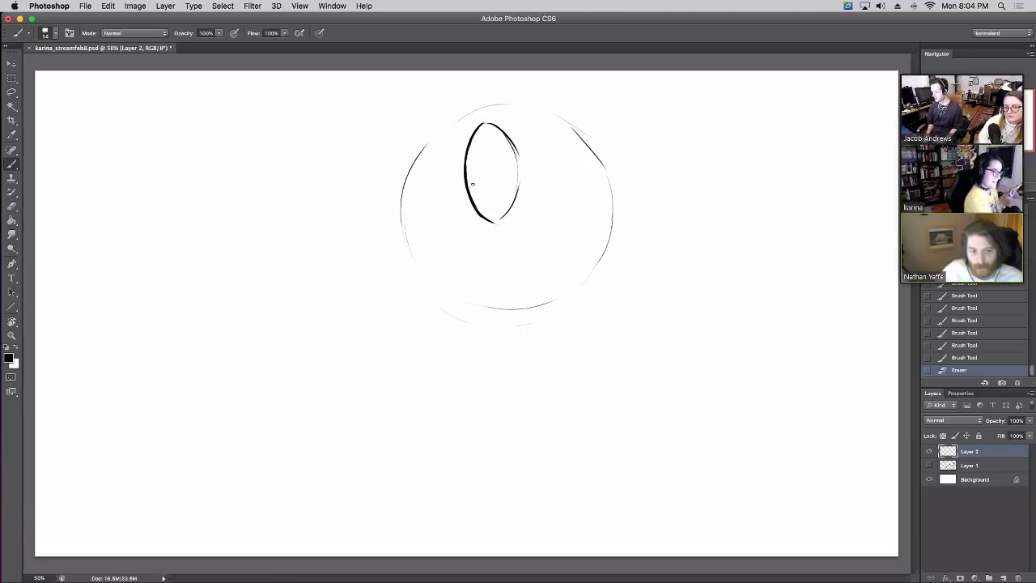
left_click_drag(471, 174, 478, 134)
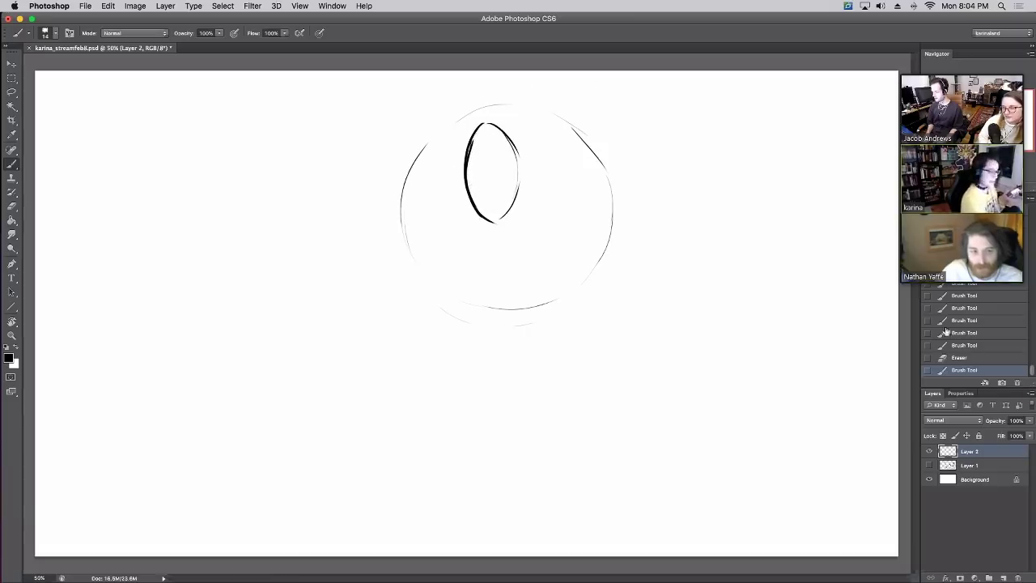
key("super+z")
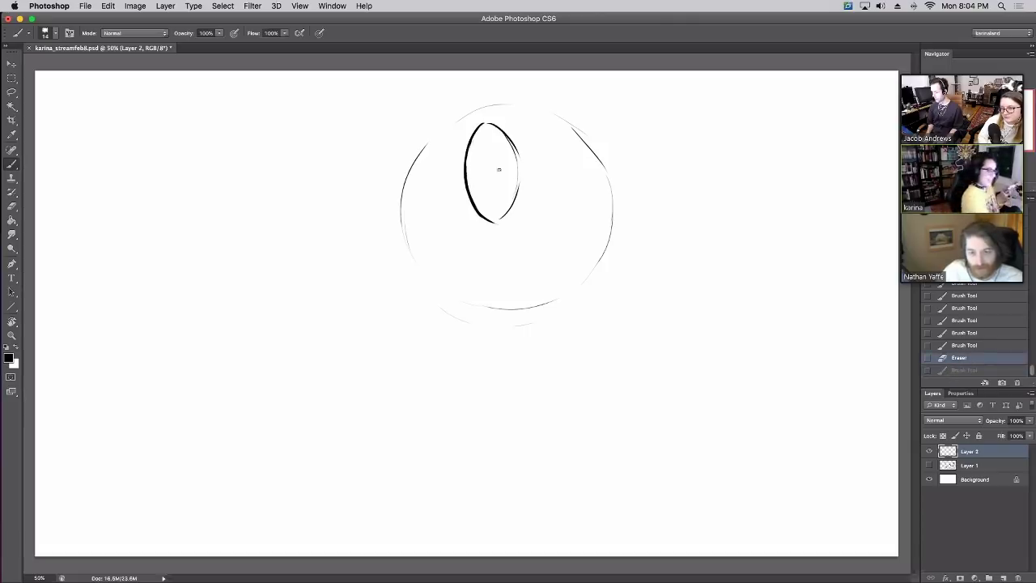
Add curved marks on both sides of the eye, then revert recent strokes in History
left_click_drag(450, 154, 453, 204)
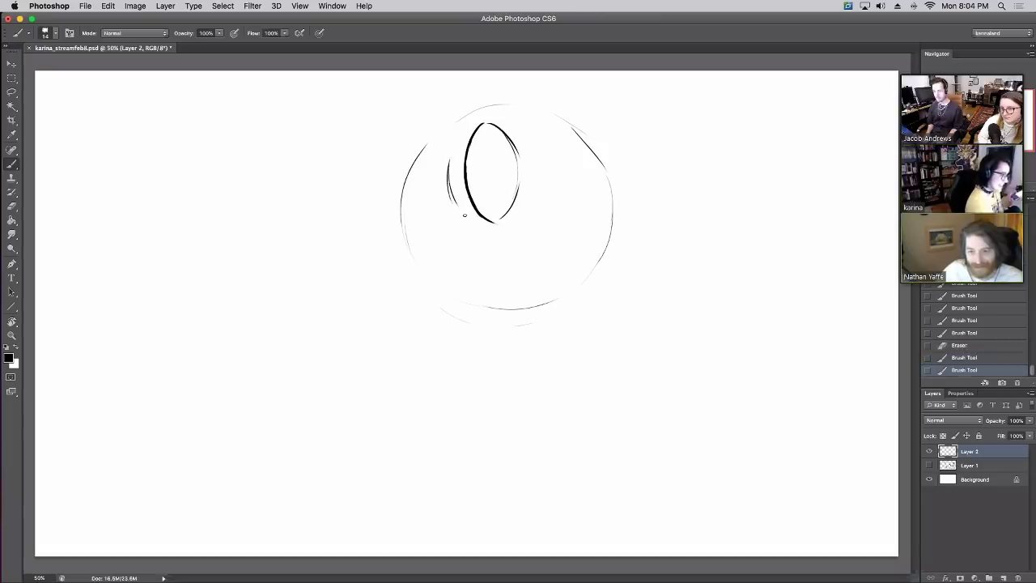
left_click_drag(541, 191, 532, 148)
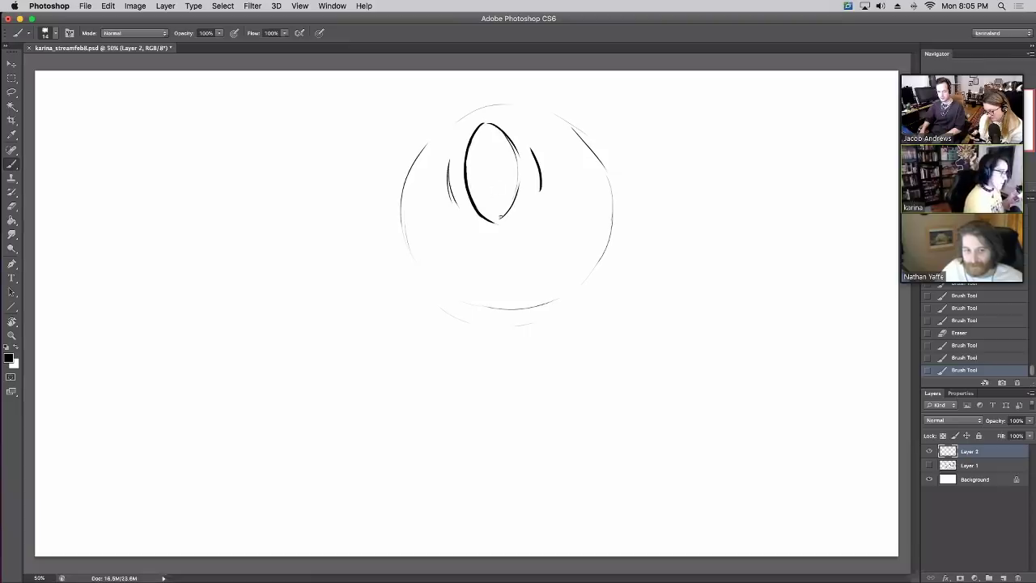
mouse_move(500, 222)
left_mouse_down()
mouse_move(520, 180)
mouse_move(507, 133)
mouse_move(516, 153)
left_mouse_up()
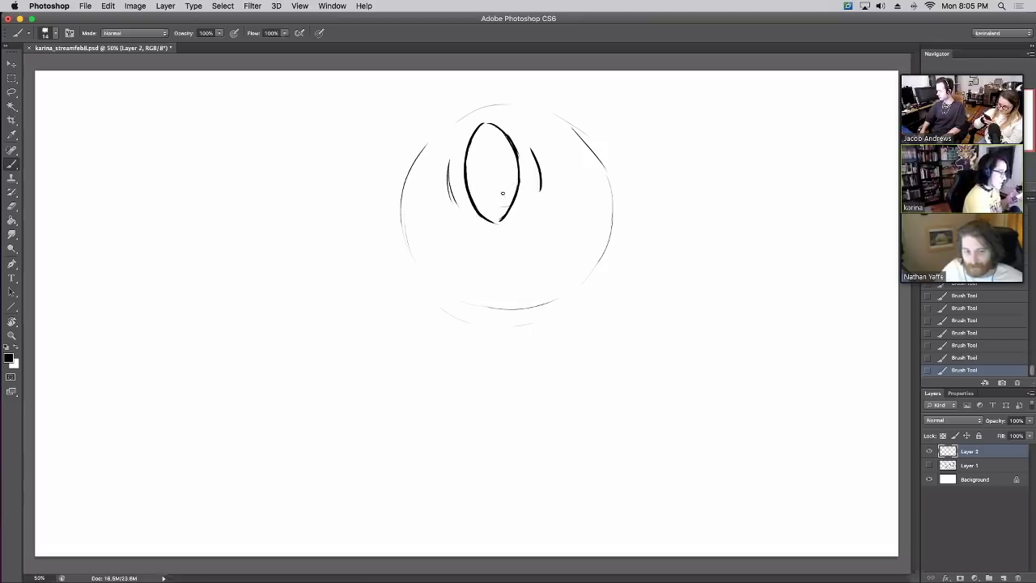
mouse_move(503, 193)
left_mouse_down()
mouse_move(496, 160)
mouse_move(499, 178)
mouse_move(487, 184)
mouse_move(519, 180)
left_mouse_up()
left_click(961, 337)
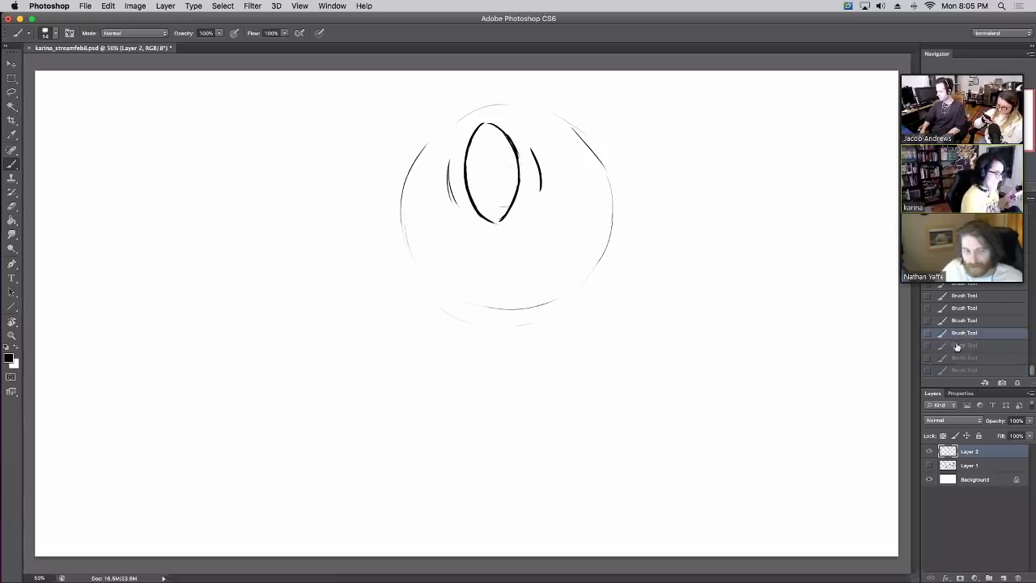
left_click(956, 319)
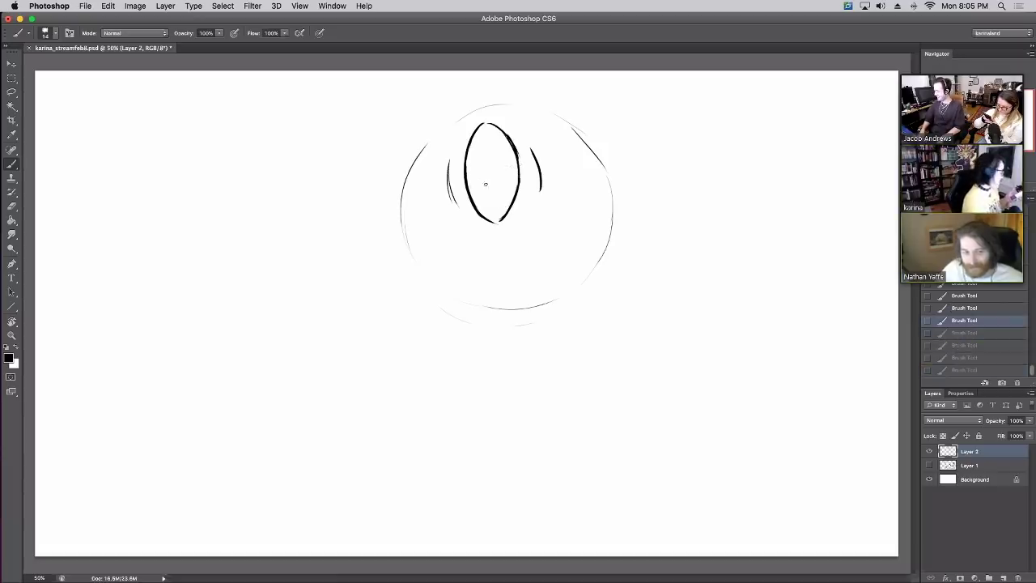
Add a pupil in the eye, retrace the head outline, and sketch the upper mouth line
left_click(472, 162)
mouse_move(485, 194)
left_mouse_down()
mouse_move(506, 162)
mouse_move(502, 192)
mouse_move(502, 168)
mouse_move(509, 182)
mouse_move(488, 193)
mouse_move(507, 173)
mouse_move(493, 193)
mouse_move(485, 153)
mouse_move(489, 183)
left_mouse_up()
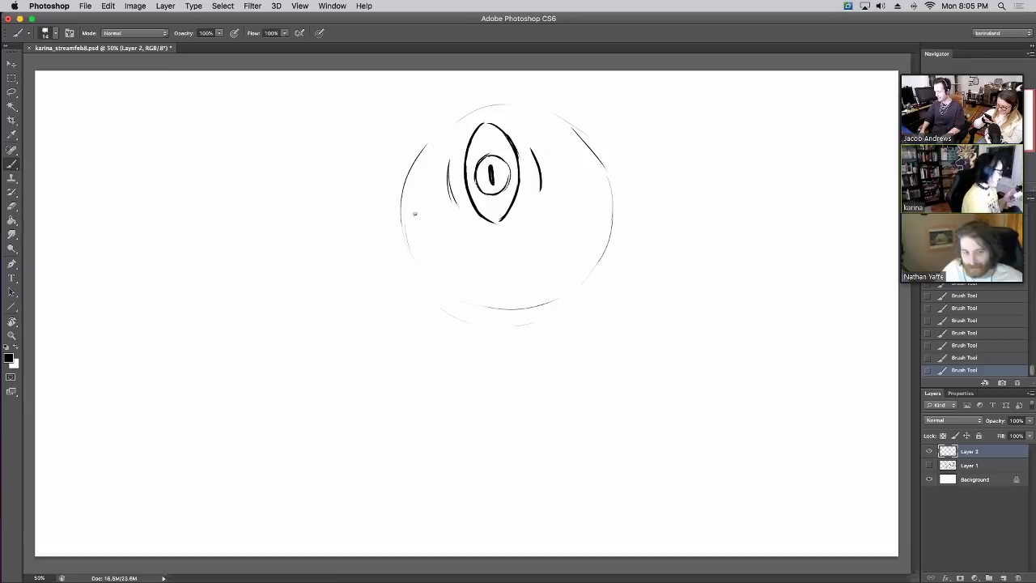
left_click_drag(390, 218, 409, 244)
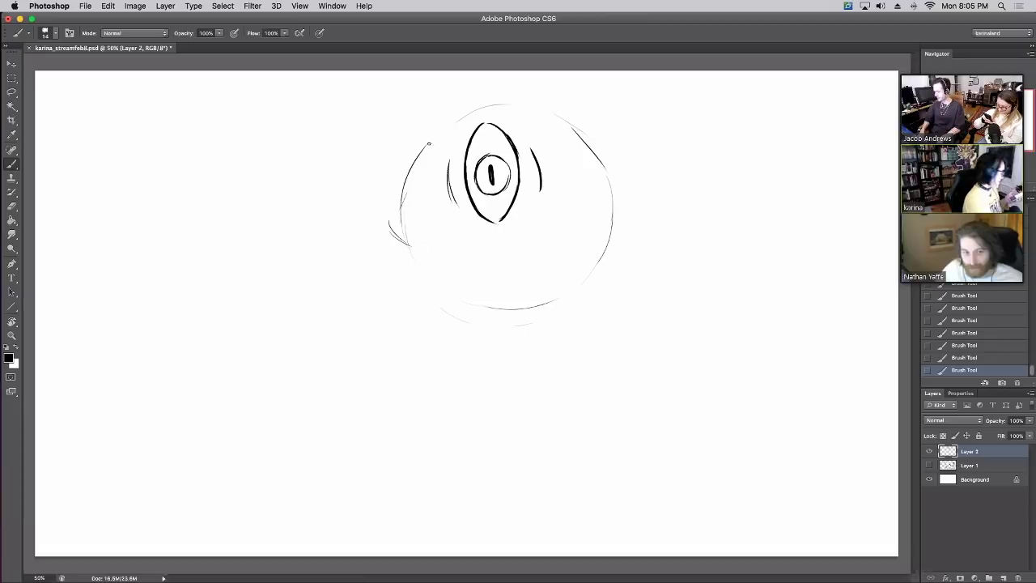
mouse_move(406, 197)
left_mouse_down()
mouse_move(405, 158)
mouse_move(463, 114)
mouse_move(538, 106)
mouse_move(589, 137)
mouse_move(604, 170)
left_mouse_up()
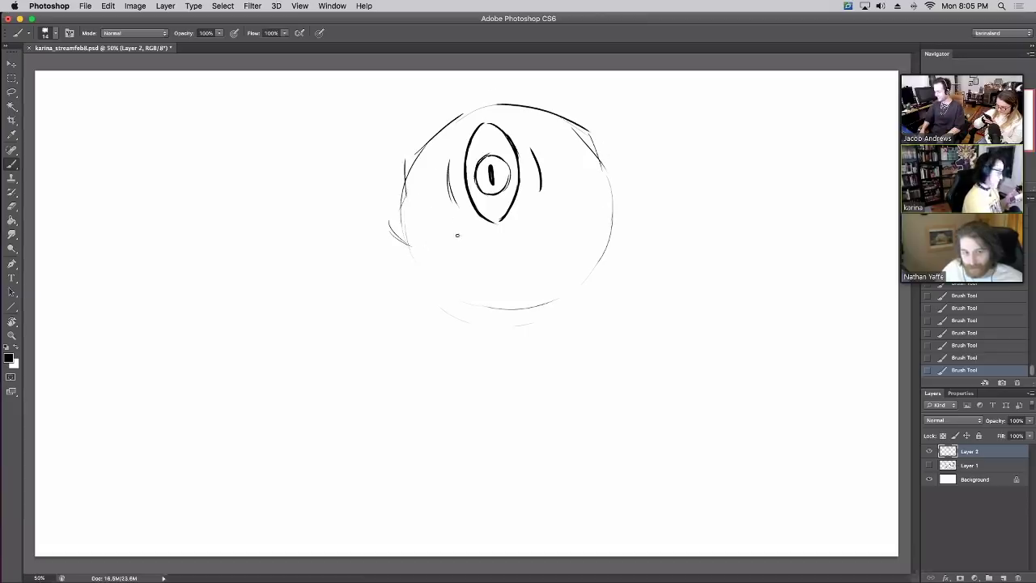
mouse_move(391, 229)
left_mouse_down()
mouse_move(419, 251)
mouse_move(456, 251)
mouse_move(556, 232)
mouse_move(608, 200)
left_mouse_up()
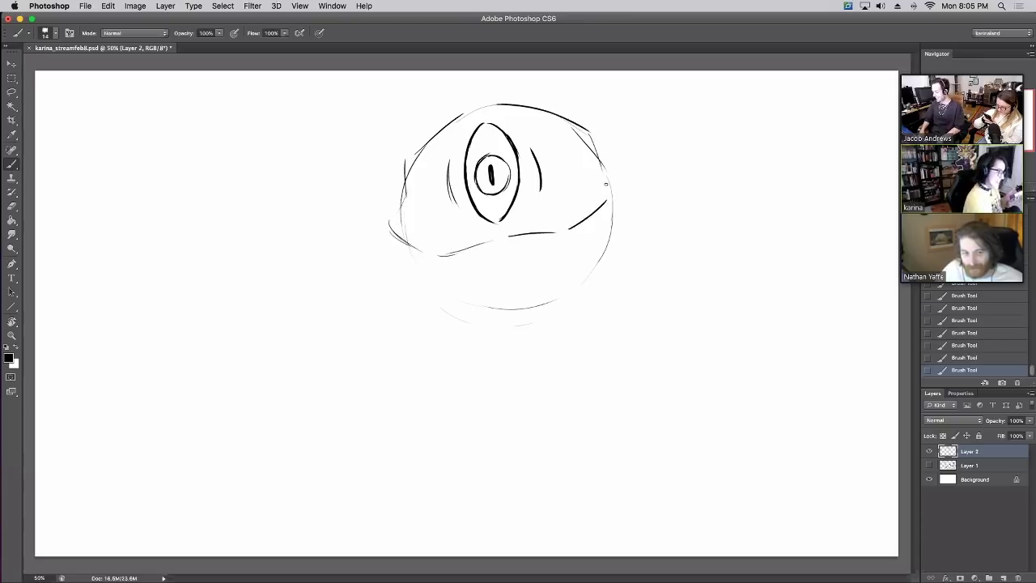
mouse_move(489, 171)
left_mouse_down()
mouse_move(487, 185)
mouse_move(491, 173)
left_mouse_up()
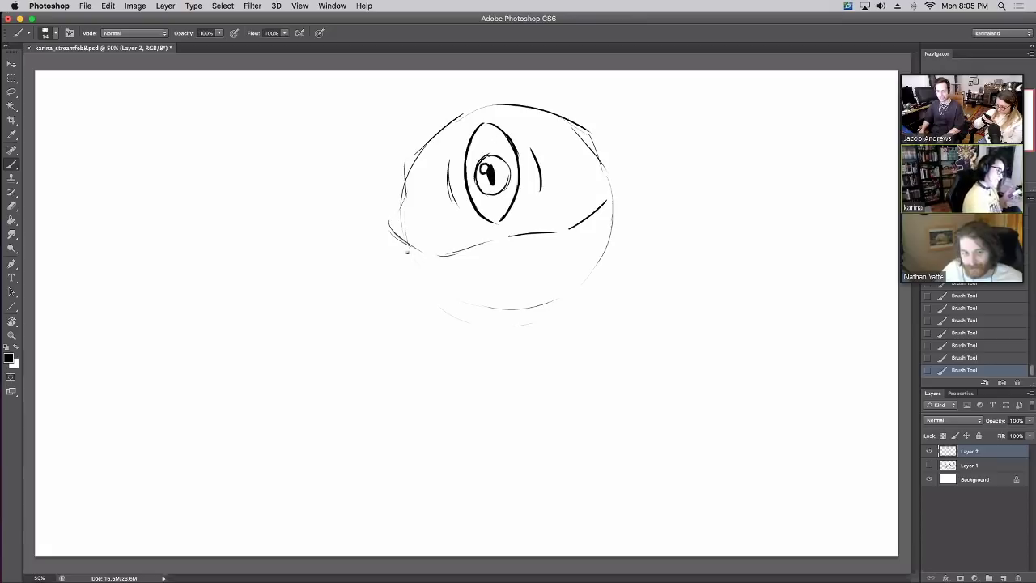
Draw the lower mouth line with blocky teeth between the lines
mouse_move(414, 246)
left_mouse_down()
mouse_move(462, 261)
mouse_move(470, 272)
mouse_move(567, 248)
mouse_move(627, 251)
mouse_move(508, 265)
mouse_move(577, 251)
mouse_move(611, 230)
left_mouse_up()
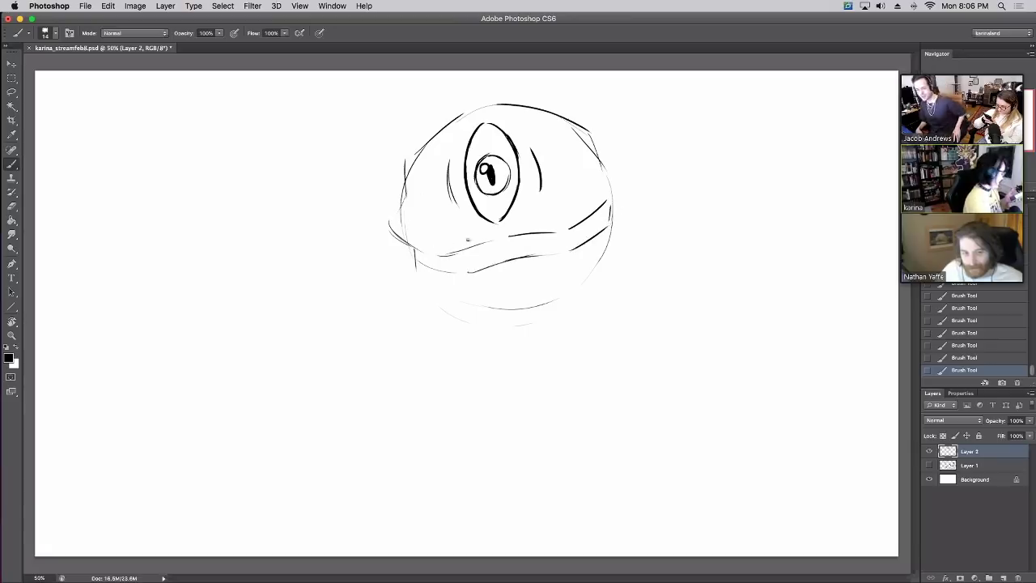
mouse_move(484, 248)
left_mouse_down()
mouse_move(484, 268)
mouse_move(508, 259)
mouse_move(464, 271)
left_mouse_up()
left_click_drag(540, 235, 535, 255)
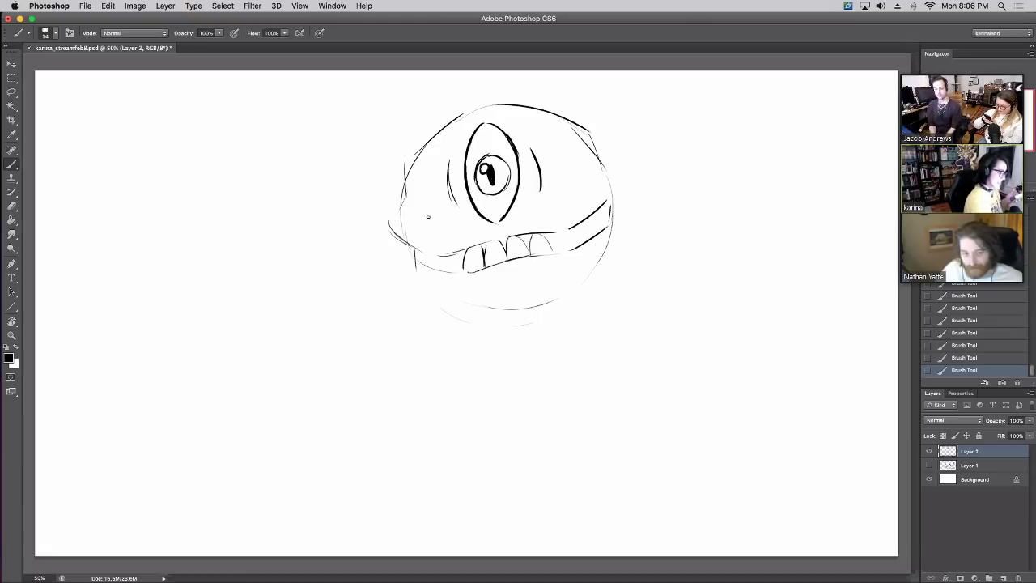
mouse_move(451, 254)
left_mouse_down()
mouse_move(448, 271)
mouse_move(503, 234)
mouse_move(533, 234)
mouse_move(514, 222)
left_mouse_up()
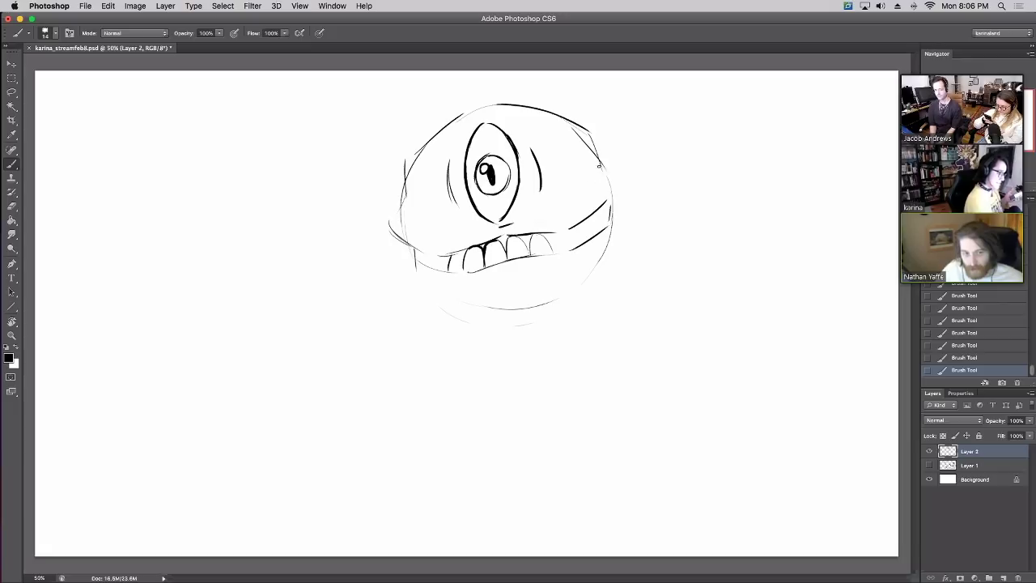
Ink the head's edge boldly and erase stray bits of the upper head line
left_click_drag(599, 166, 614, 173)
mouse_move(615, 193)
left_mouse_down()
mouse_move(581, 210)
mouse_move(573, 163)
mouse_move(606, 180)
mouse_move(610, 204)
left_mouse_up()
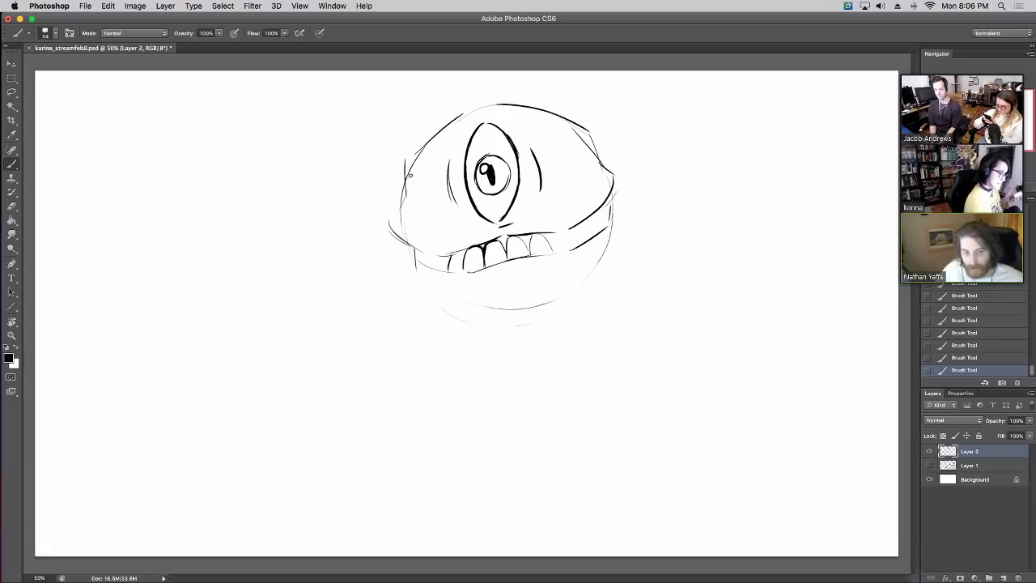
mouse_move(394, 219)
left_mouse_down()
mouse_move(405, 162)
mouse_move(470, 102)
mouse_move(565, 122)
mouse_move(604, 165)
left_mouse_up()
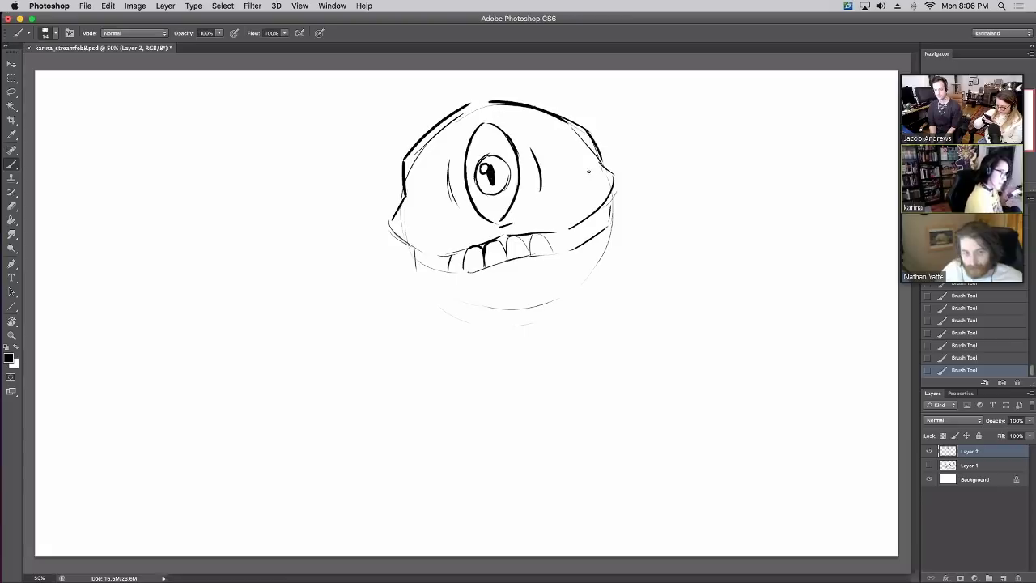
key("e")
left_click_drag(468, 113, 473, 107)
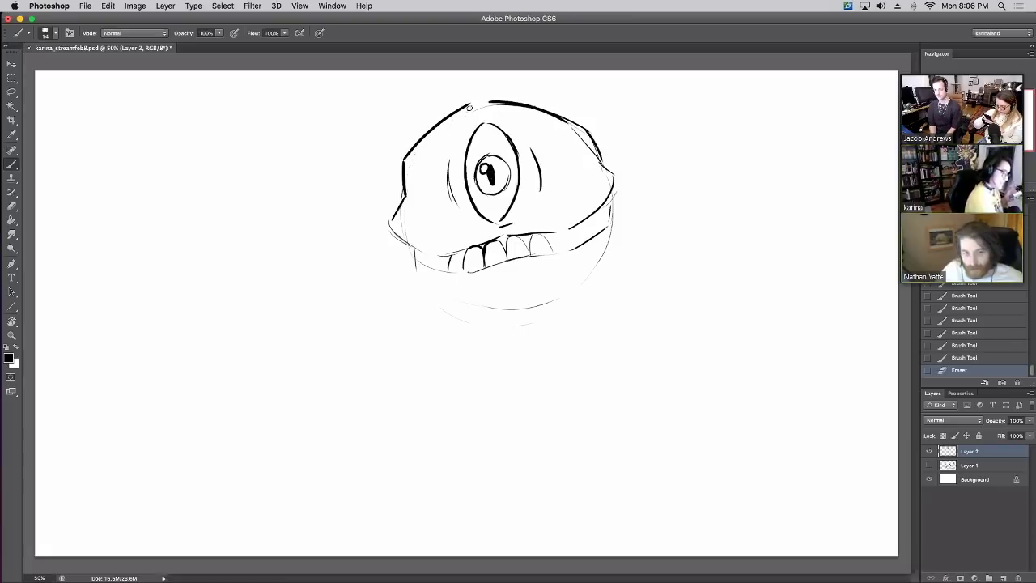
mouse_move(571, 129)
left_mouse_down()
mouse_move(594, 139)
mouse_move(598, 157)
left_mouse_up()
mouse_move(599, 157)
left_mouse_down()
mouse_move(614, 172)
mouse_move(607, 167)
left_mouse_up()
Ink the lower-left and right-side tooth outlines darker
mouse_move(416, 249)
left_mouse_down()
mouse_move(417, 269)
mouse_move(450, 258)
mouse_move(438, 271)
left_mouse_up()
left_click_drag(438, 271, 450, 270)
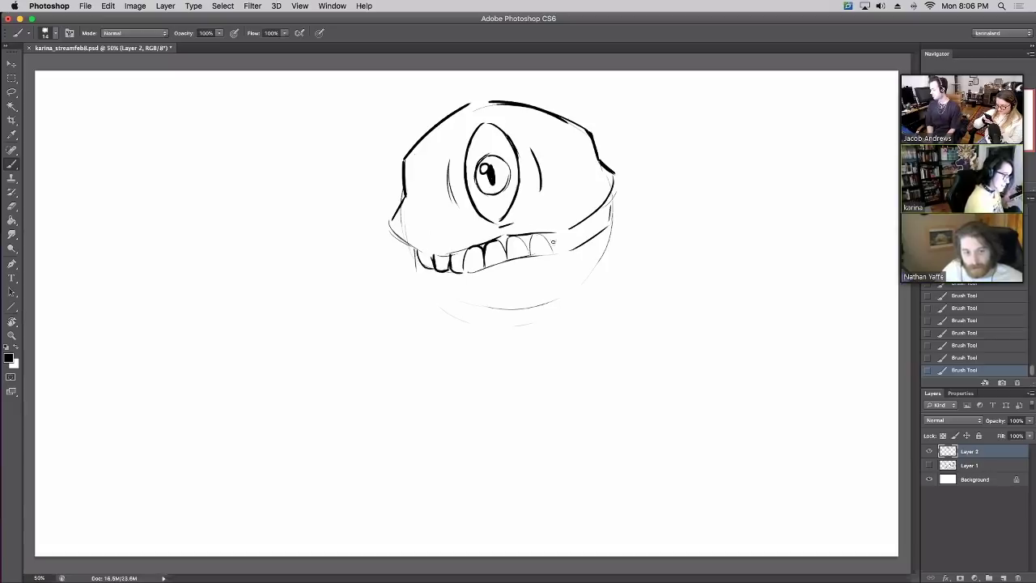
mouse_move(553, 235)
left_mouse_down()
mouse_move(554, 251)
mouse_move(573, 248)
mouse_move(575, 227)
mouse_move(588, 240)
left_mouse_up()
mouse_move(589, 236)
left_mouse_down()
mouse_move(577, 244)
mouse_move(604, 226)
left_mouse_up()
left_click_drag(416, 249, 421, 269)
left_click_drag(419, 267, 434, 269)
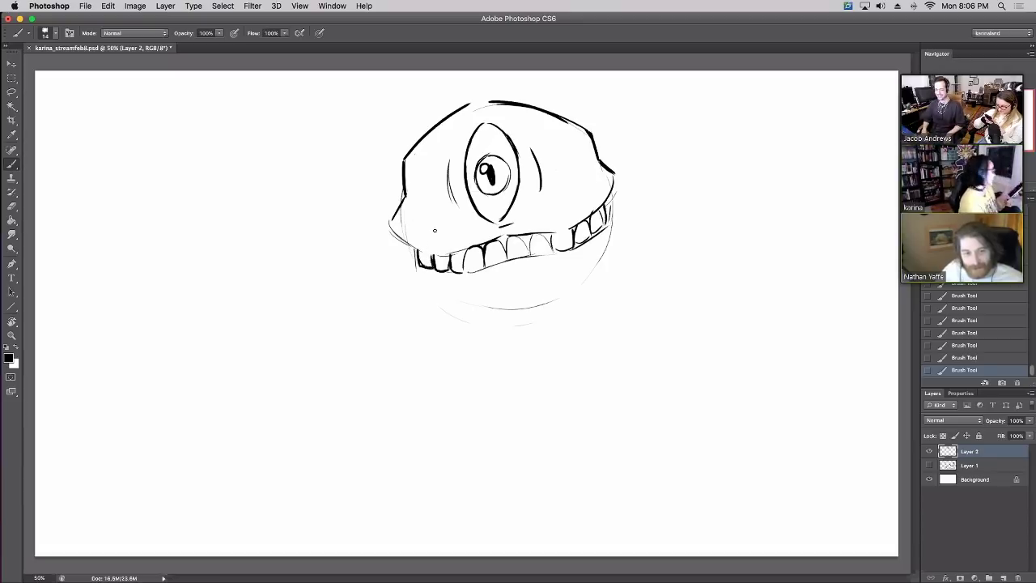
Draw the lower jaw with a tongue curling right and small lower teeth
mouse_move(454, 274)
left_mouse_down()
mouse_move(467, 306)
mouse_move(605, 324)
left_mouse_up()
mouse_move(565, 253)
left_mouse_down()
mouse_move(585, 303)
mouse_move(575, 288)
mouse_move(630, 281)
mouse_move(624, 294)
mouse_move(645, 302)
mouse_move(650, 321)
mouse_move(651, 308)
mouse_move(584, 325)
left_mouse_up()
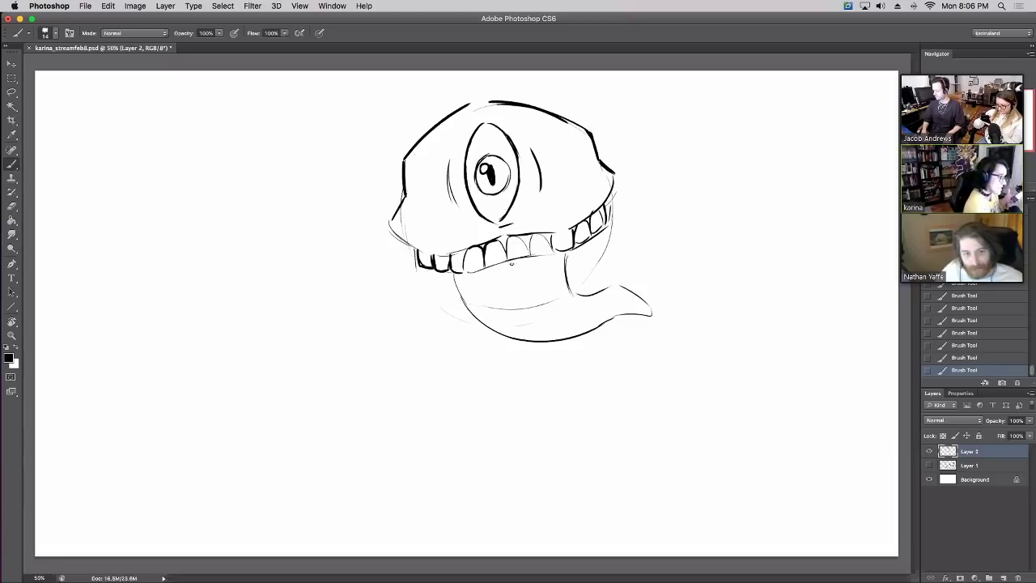
mouse_move(516, 260)
left_mouse_down()
mouse_move(531, 306)
mouse_move(557, 313)
left_mouse_up()
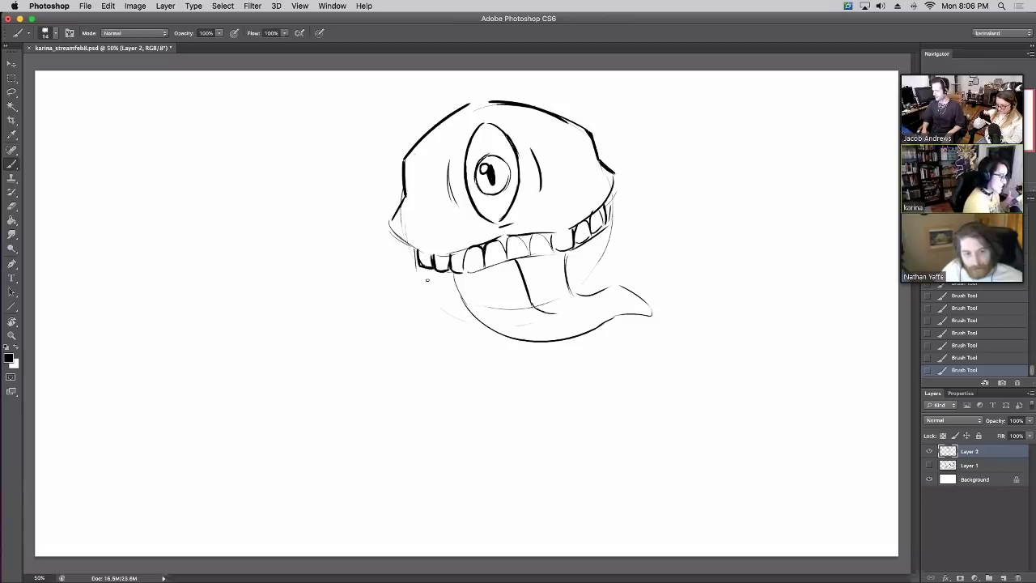
mouse_move(428, 276)
left_mouse_down()
mouse_move(456, 285)
mouse_move(455, 300)
left_mouse_up()
mouse_move(567, 273)
left_mouse_down()
mouse_move(577, 281)
mouse_move(597, 259)
mouse_move(587, 252)
mouse_move(602, 248)
mouse_move(582, 268)
left_mouse_up()
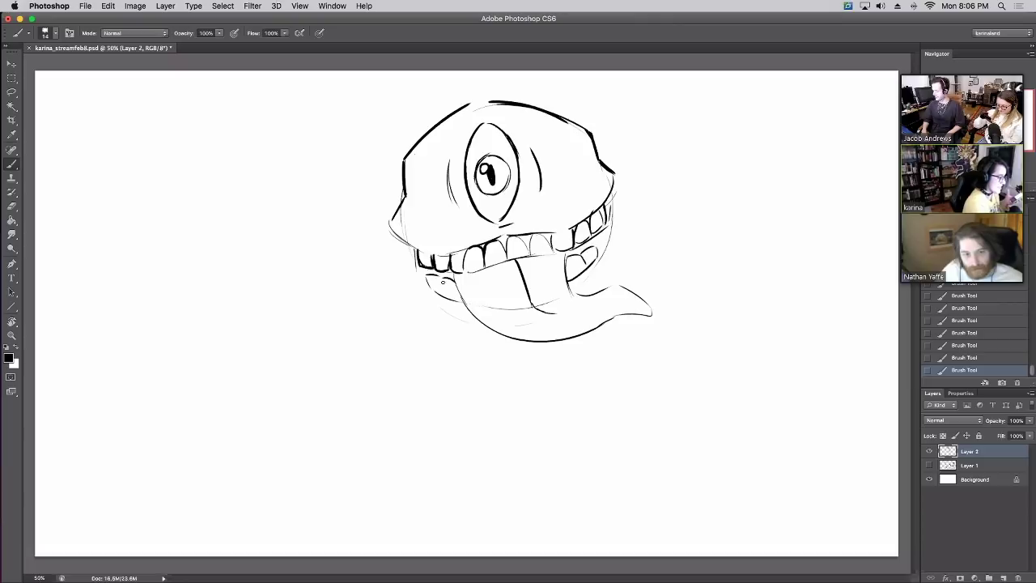
mouse_move(445, 279)
left_mouse_down()
mouse_move(439, 298)
mouse_move(450, 301)
left_mouse_up()
left_click_drag(577, 276, 585, 266)
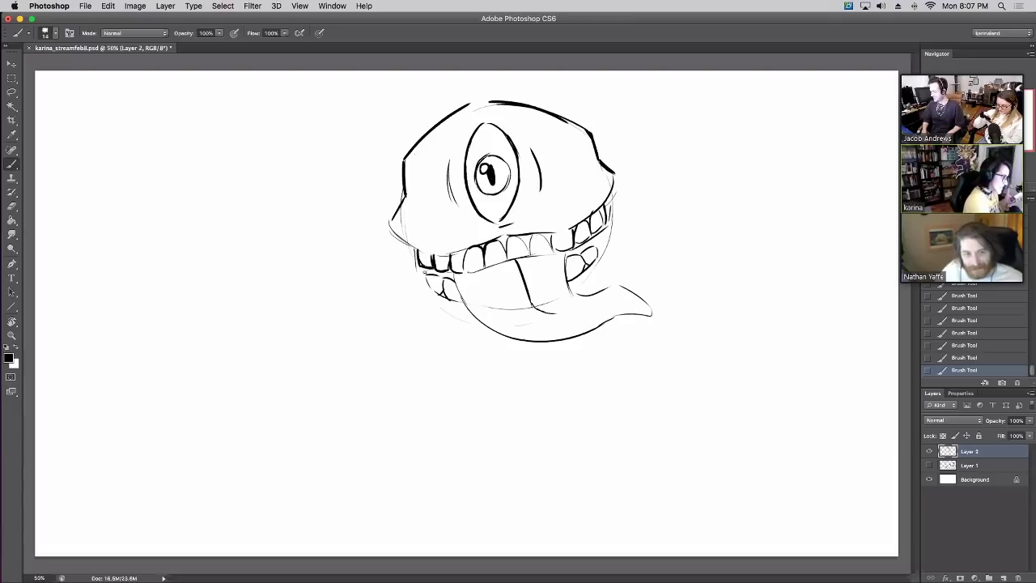
Darken gaps between the teeth and outline the chin, jaw sides and right cheek
mouse_move(422, 269)
left_mouse_down()
mouse_move(446, 276)
mouse_move(450, 267)
left_mouse_up()
mouse_move(595, 236)
left_mouse_down()
mouse_move(604, 249)
mouse_move(597, 240)
mouse_move(568, 253)
mouse_move(590, 241)
left_mouse_up()
mouse_move(430, 287)
left_mouse_down()
mouse_move(430, 304)
mouse_move(445, 311)
left_mouse_up()
left_click_drag(607, 249, 601, 276)
left_click_drag(433, 296, 486, 315)
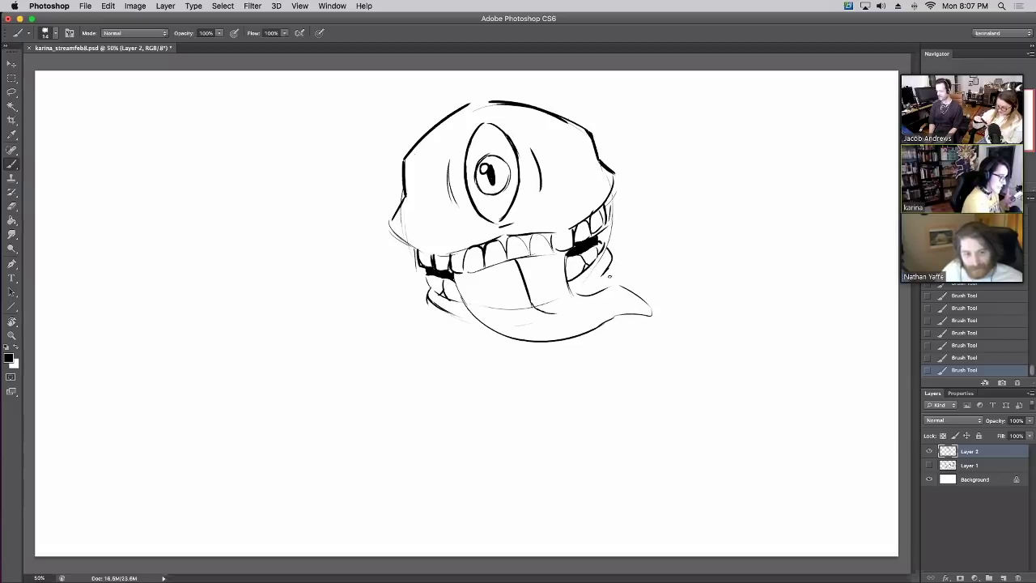
left_click_drag(609, 267, 588, 290)
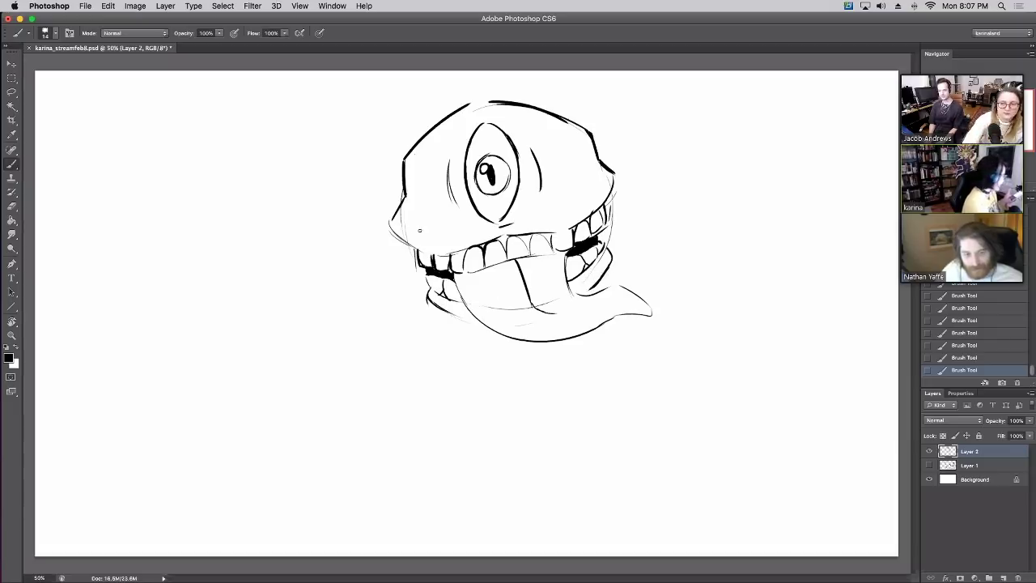
left_click_drag(414, 269, 427, 293)
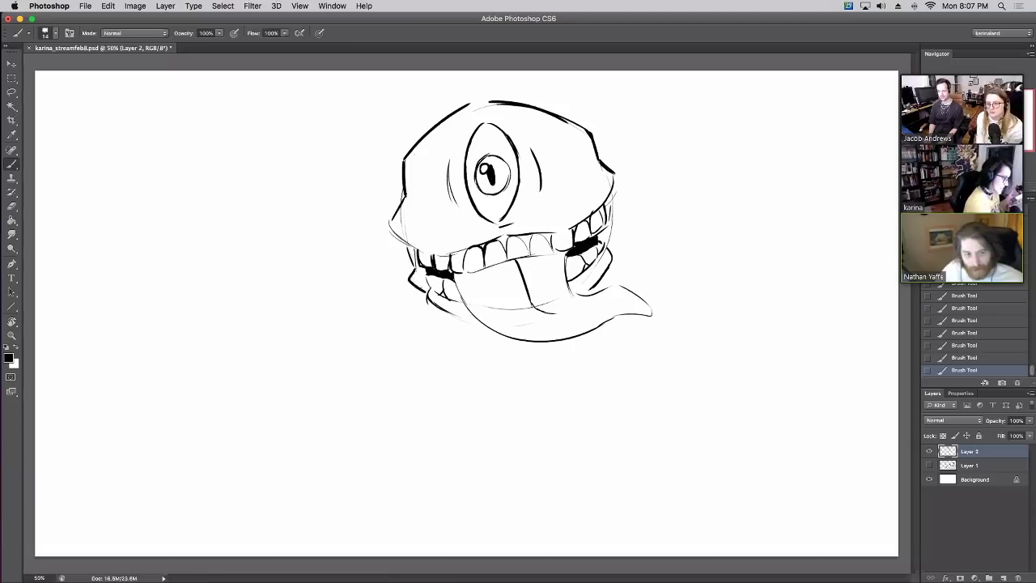
left_click_drag(608, 198, 614, 250)
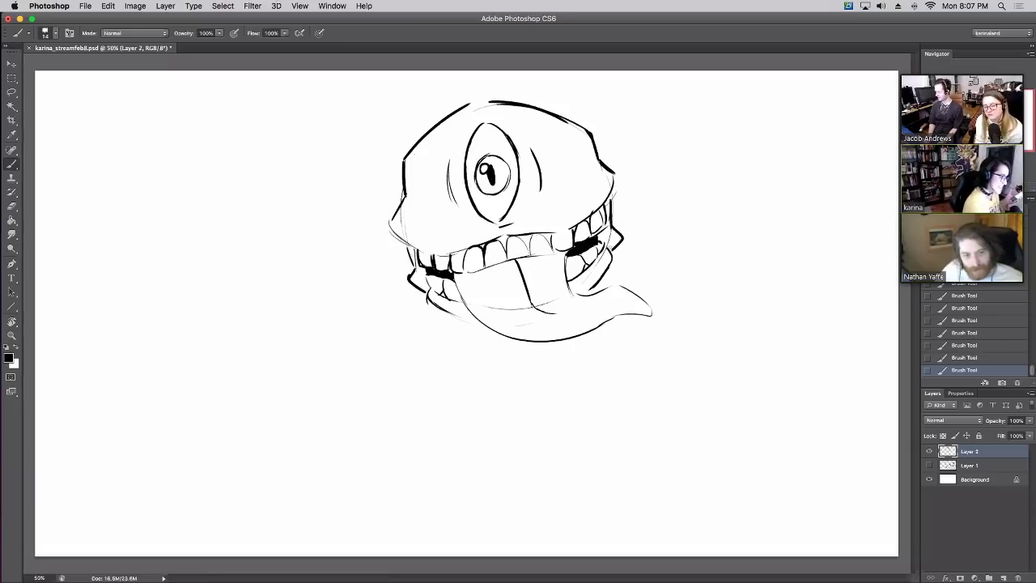
Erase part of the lower-left jaw, redraw the jaw line, and outline the lower teeth
key("e")
mouse_move(447, 301)
left_mouse_down()
mouse_move(427, 284)
mouse_move(467, 312)
left_mouse_up()
key("b")
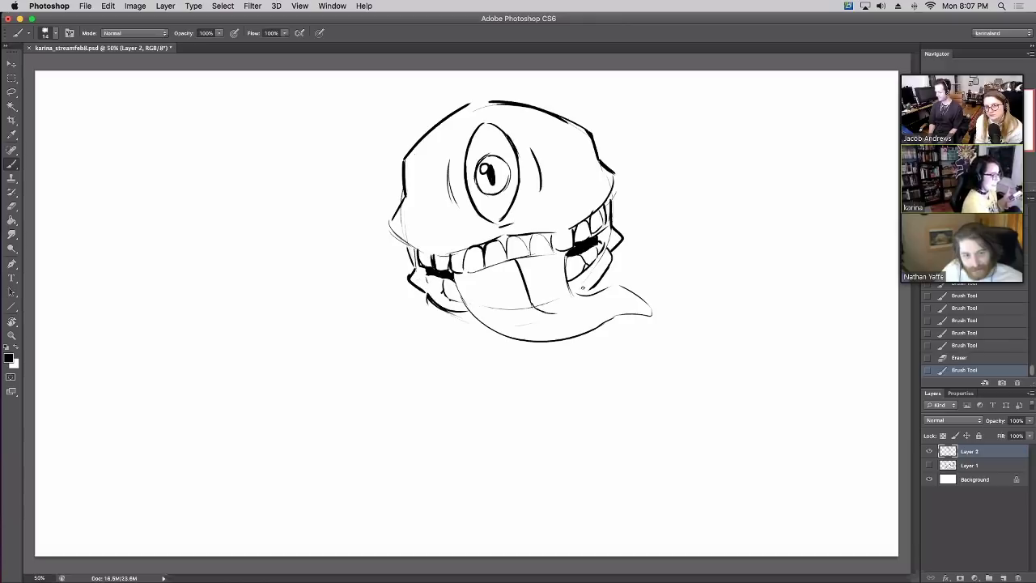
left_click_drag(600, 277, 574, 294)
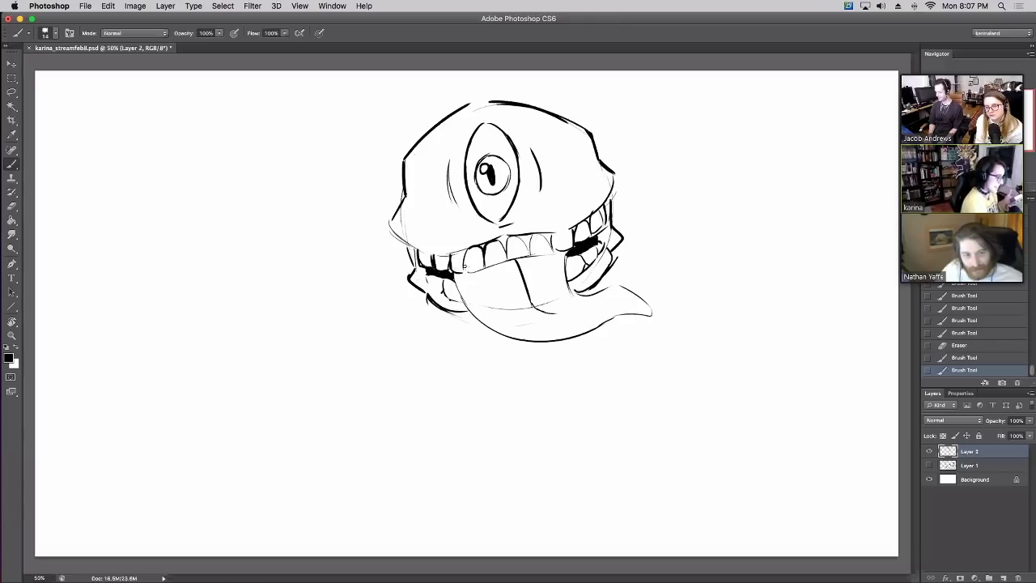
mouse_move(464, 265)
left_mouse_down()
mouse_move(456, 274)
mouse_move(508, 267)
left_mouse_up()
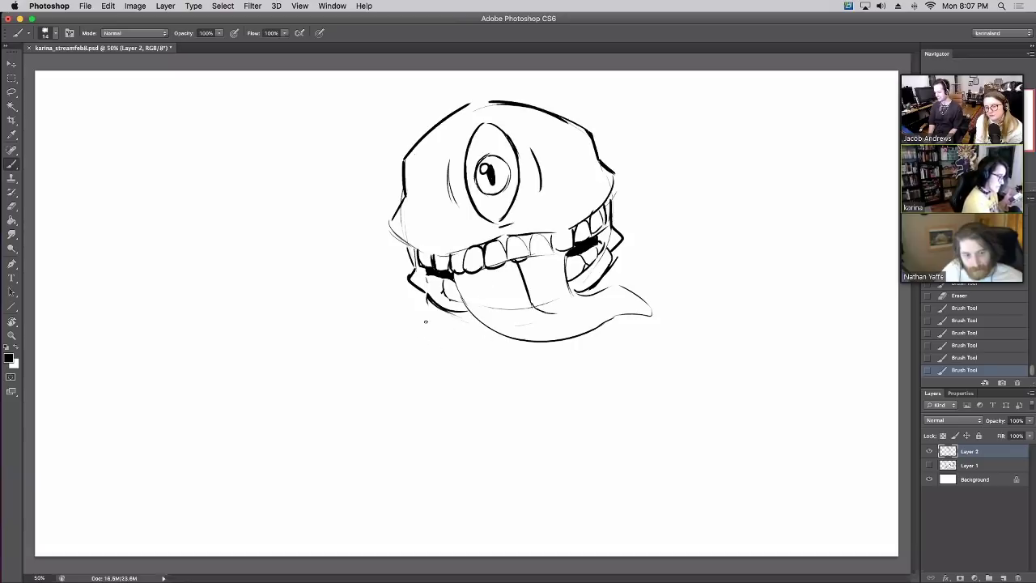
Try darkening the pupil, then restore an earlier History state
mouse_move(495, 209)
left_mouse_down()
mouse_move(488, 136)
mouse_move(478, 183)
mouse_move(503, 160)
mouse_move(490, 217)
mouse_move(491, 120)
left_mouse_up()
left_click(945, 354)
key("e")
left_click(957, 357)
left_click(957, 333)
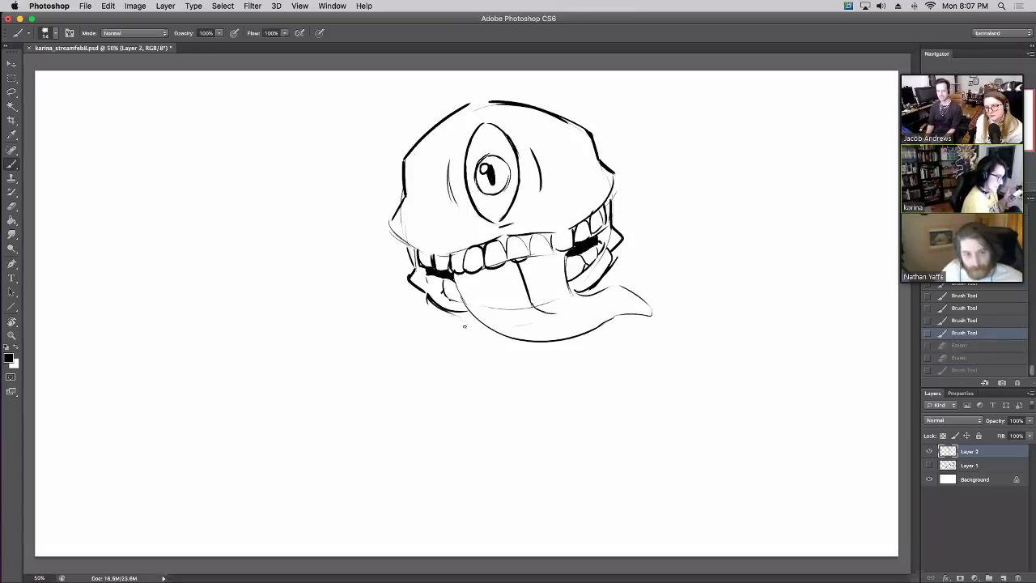
Sketch a shorter neck line and vertical body lines below the jaw
left_click_drag(465, 324, 467, 366)
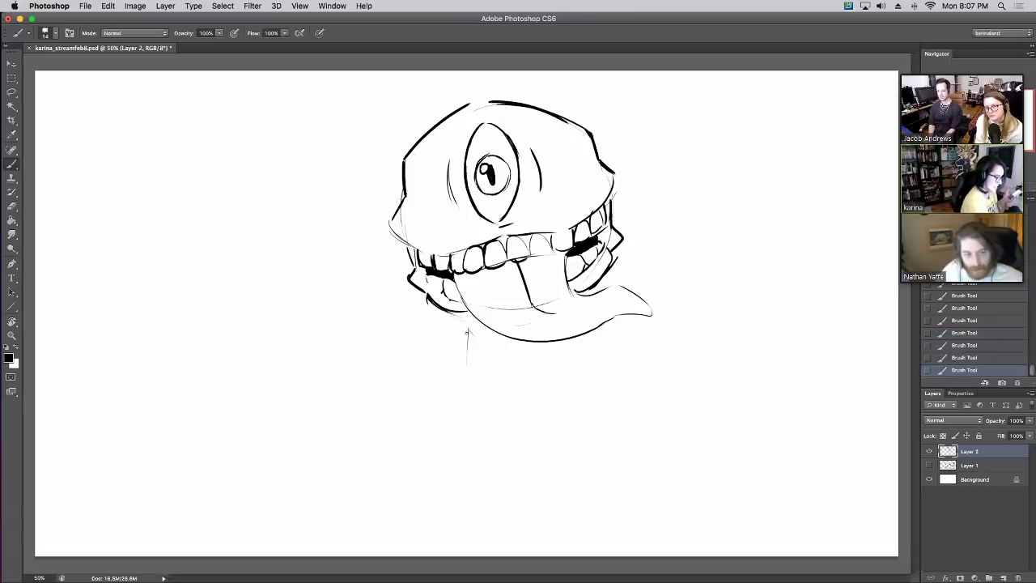
key("ctrl+z")
left_click_drag(467, 328, 477, 417)
mouse_move(482, 379)
left_mouse_down()
mouse_move(481, 447)
mouse_move(452, 469)
left_mouse_up()
Draw a chest line and sketch the left and right arm lines
mouse_move(497, 397)
left_mouse_down()
mouse_move(555, 394)
mouse_move(575, 346)
left_mouse_up()
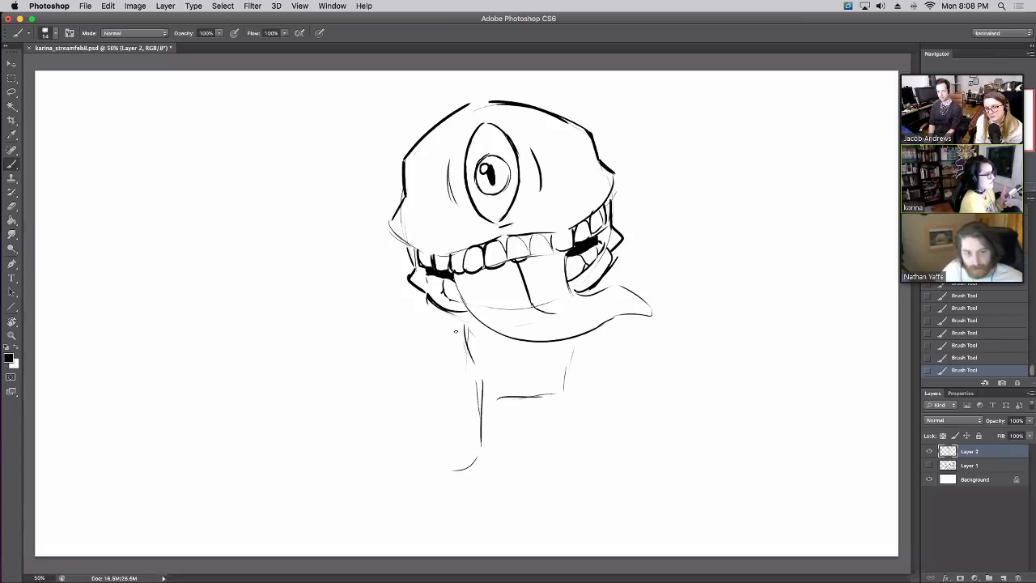
left_click_drag(455, 316, 422, 364)
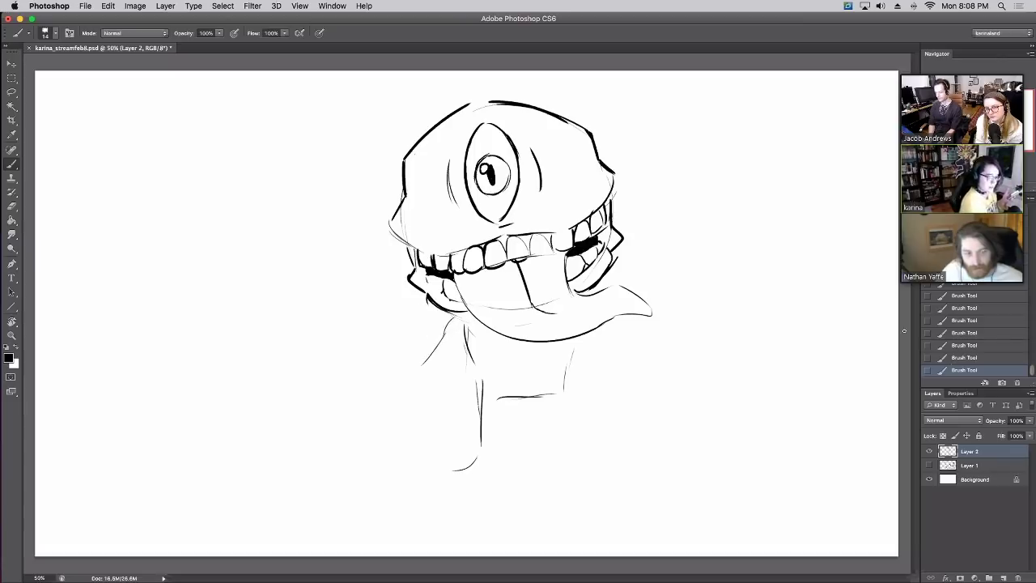
mouse_move(441, 318)
left_mouse_down()
mouse_move(419, 362)
mouse_move(458, 358)
left_mouse_up()
left_click_drag(597, 334, 619, 347)
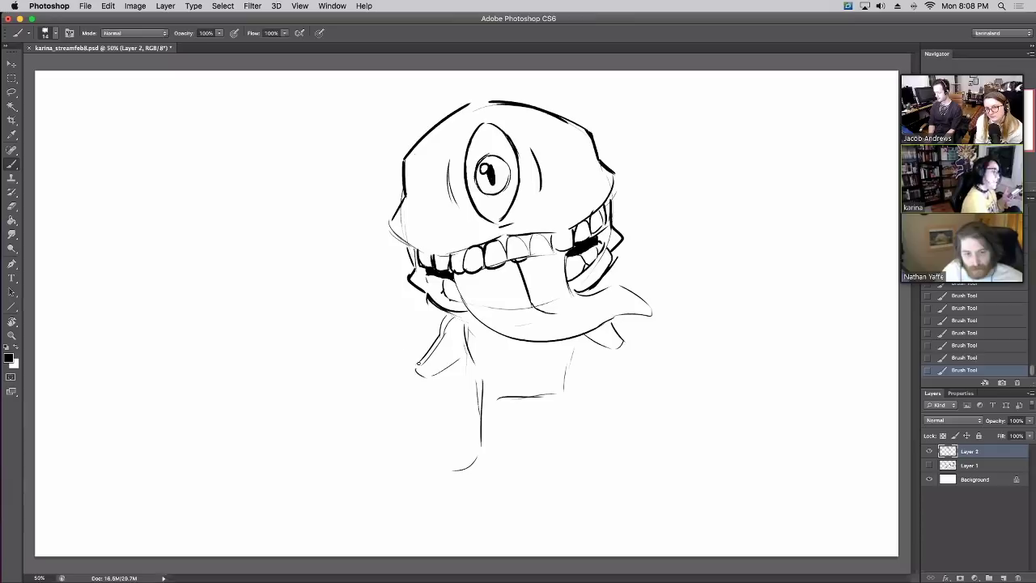
left_click_drag(399, 343, 423, 377)
key("ctrl+z")
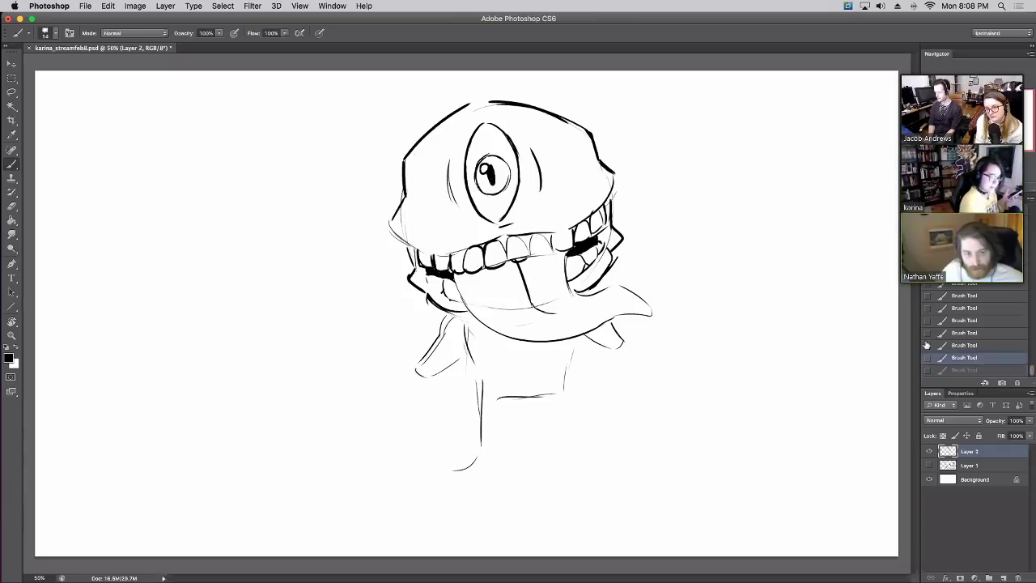
left_click_drag(396, 340, 414, 374)
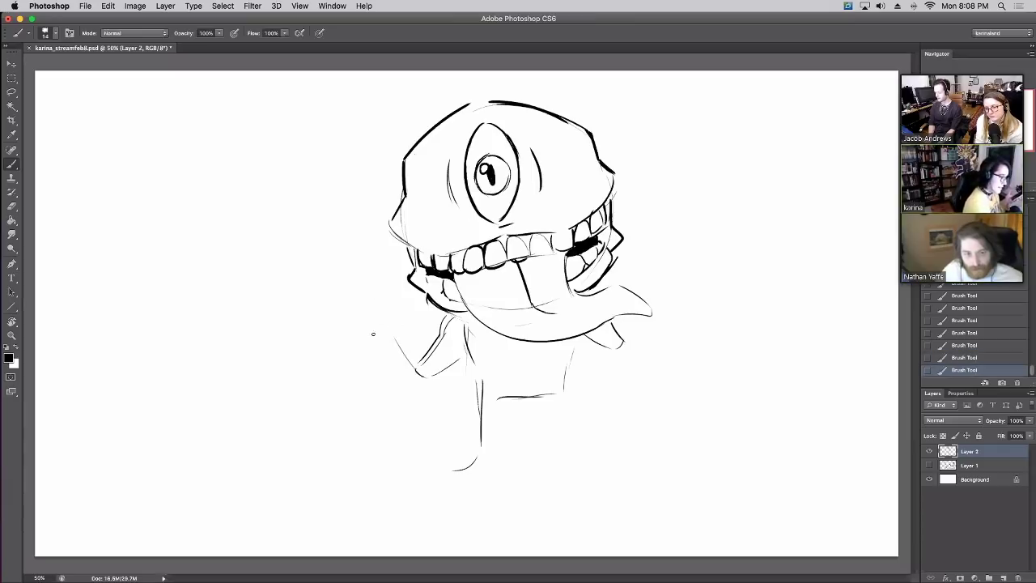
With a larger brush, draw round fists on both raised arms and retrace the torso
key("bracketright")
key("bracketright")
key("bracketright")
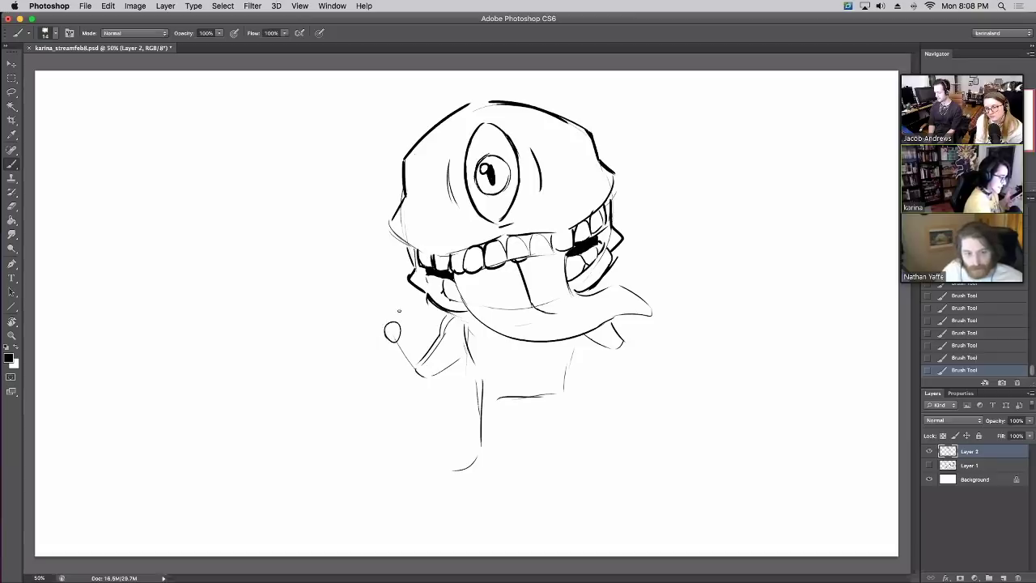
key("ctrl+alt+z")
key("ctrl+alt+z")
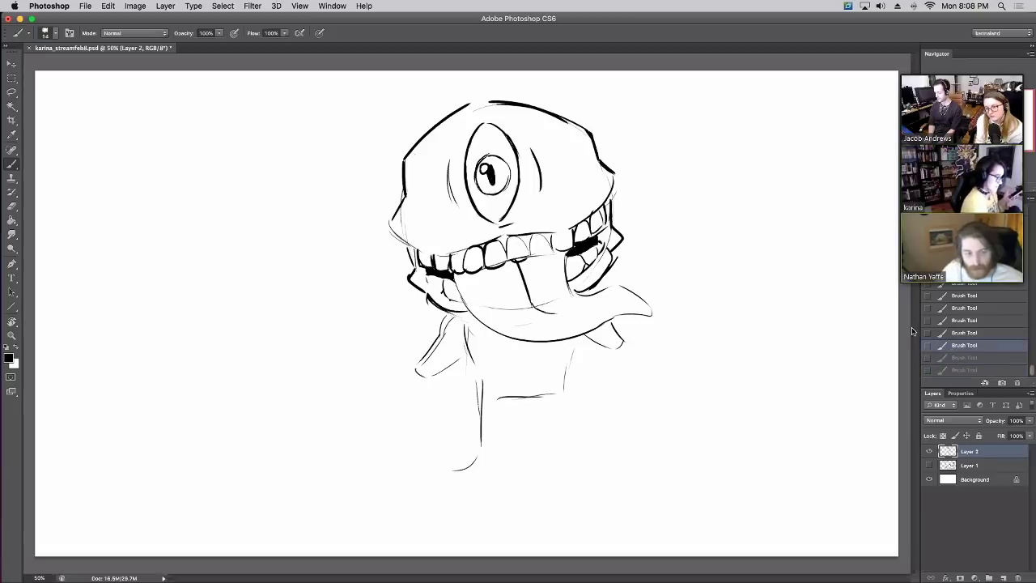
left_click_drag(627, 328, 619, 348)
mouse_move(631, 293)
left_mouse_down()
mouse_move(640, 273)
mouse_move(646, 293)
left_mouse_up()
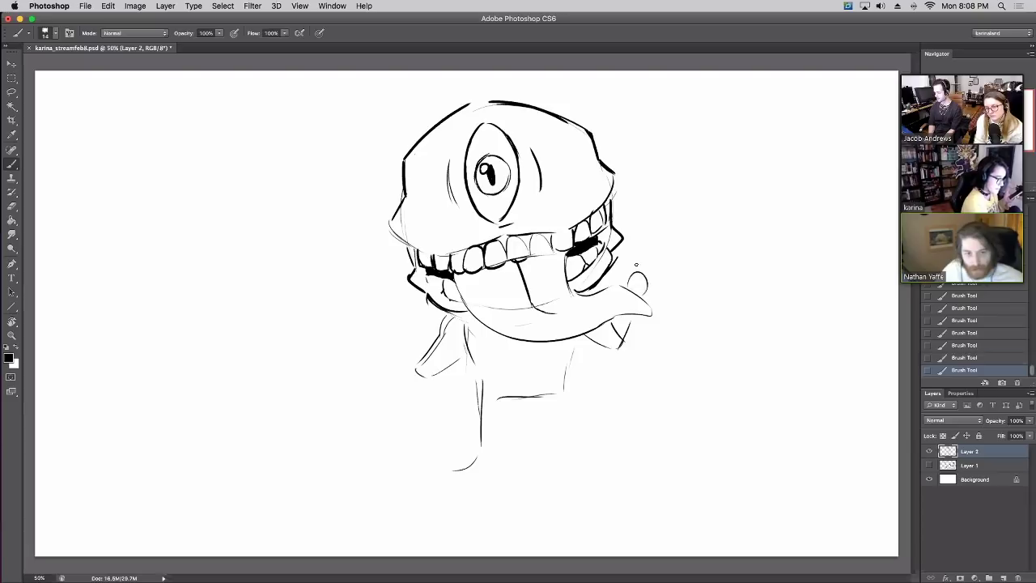
left_click_drag(424, 341, 414, 379)
mouse_move(402, 311)
left_mouse_down()
mouse_move(405, 338)
mouse_move(445, 373)
left_mouse_up()
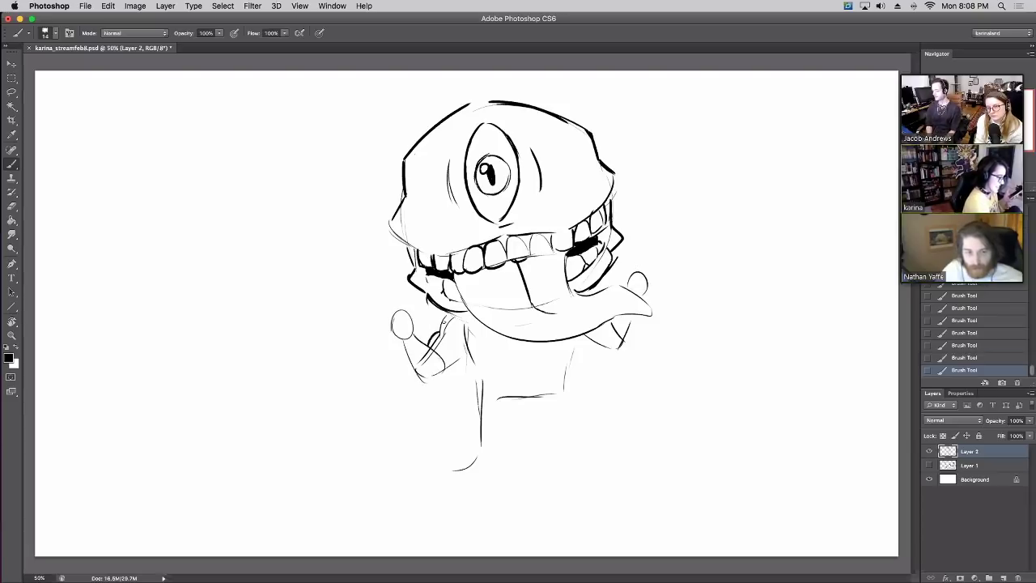
left_click_drag(448, 313, 435, 341)
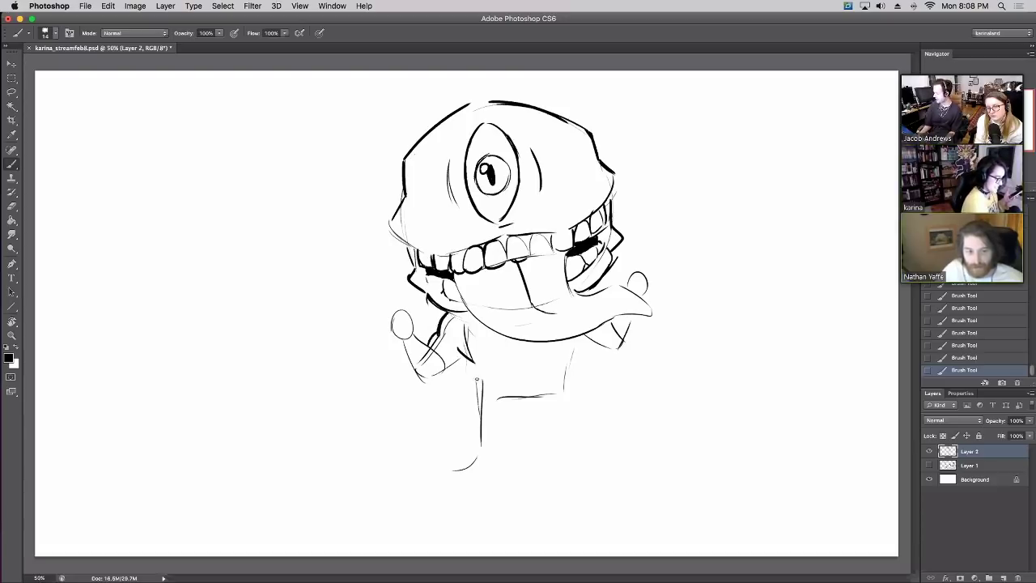
mouse_move(477, 379)
left_mouse_down()
mouse_move(491, 412)
mouse_move(519, 424)
mouse_move(534, 412)
mouse_move(517, 416)
mouse_move(571, 387)
mouse_move(578, 340)
left_mouse_up()
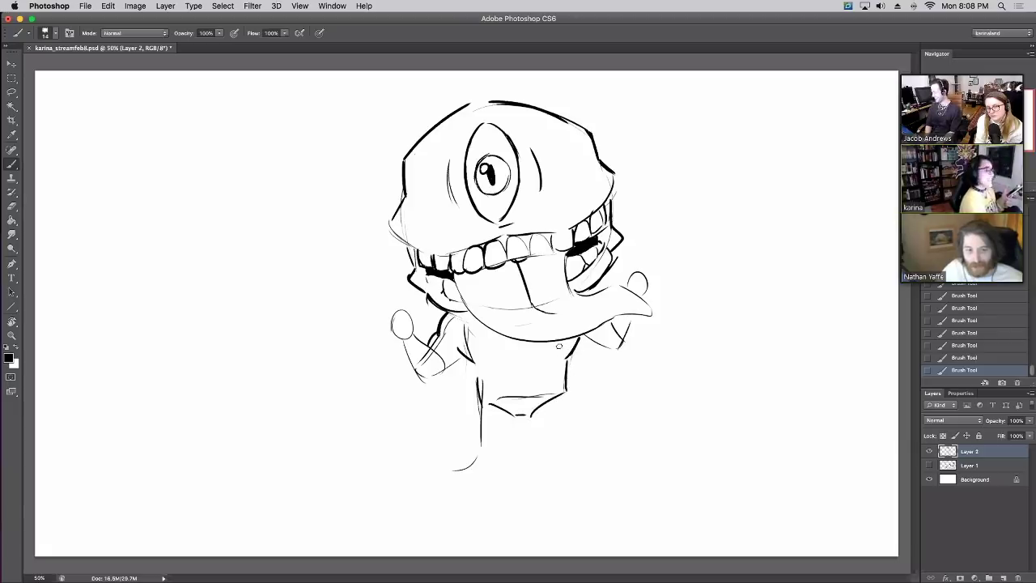
Erase the stray lower-torso and shoulder lines, then redraw the lower-left body line
key("e")
mouse_move(480, 409)
left_mouse_down()
mouse_move(476, 445)
mouse_move(448, 474)
mouse_move(507, 470)
left_mouse_up()
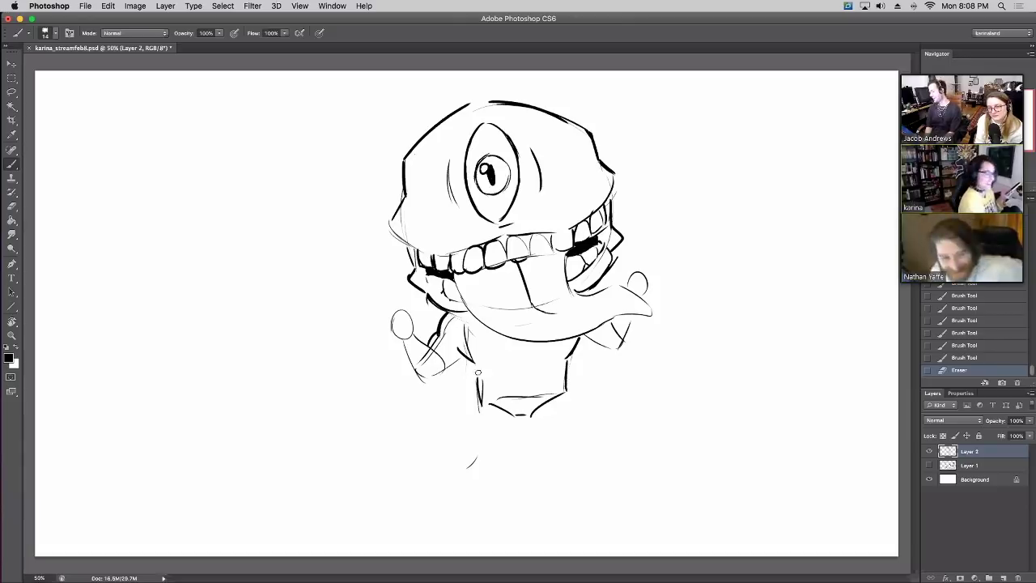
left_click_drag(479, 371, 475, 461)
mouse_move(464, 327)
left_mouse_down()
mouse_move(472, 353)
mouse_move(462, 318)
left_mouse_up()
mouse_move(475, 368)
left_mouse_down()
mouse_move(492, 400)
mouse_move(481, 392)
mouse_move(462, 452)
mouse_move(527, 418)
mouse_move(567, 447)
mouse_move(564, 402)
left_mouse_up()
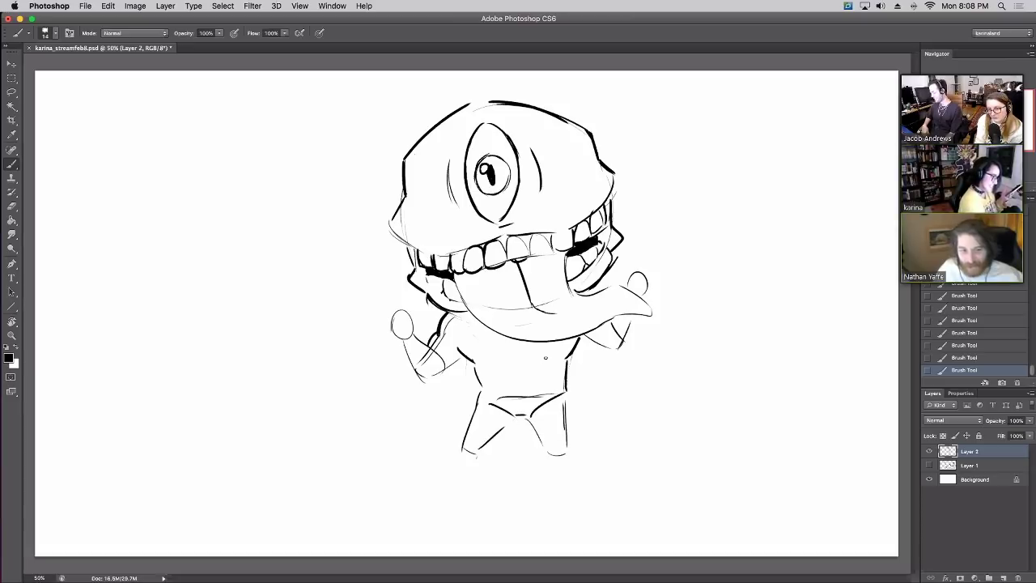
Sketch the legs, waistband and underpants edges, and retrace the torso's right edge
mouse_move(463, 451)
left_mouse_down()
mouse_move(510, 470)
mouse_move(505, 491)
mouse_move(510, 479)
left_mouse_up()
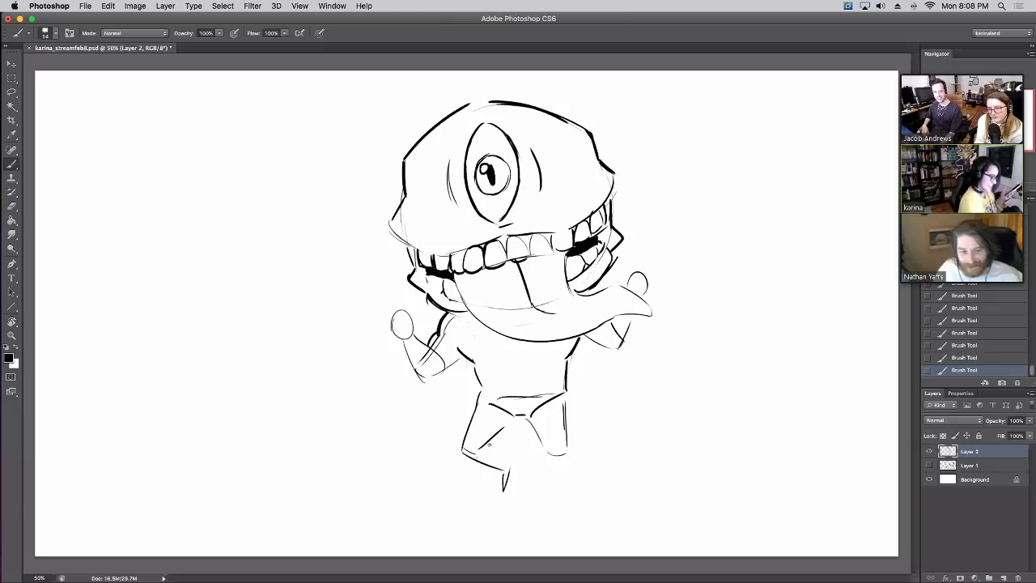
mouse_move(497, 443)
left_mouse_down()
mouse_move(513, 466)
mouse_move(550, 468)
mouse_move(542, 448)
mouse_move(539, 494)
mouse_move(554, 499)
mouse_move(548, 484)
mouse_move(566, 450)
left_mouse_up()
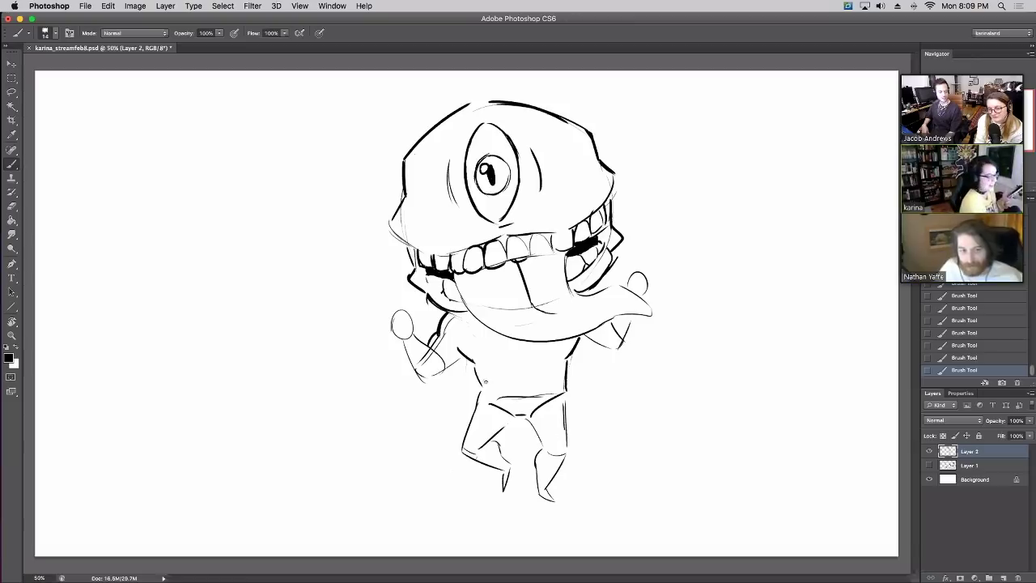
left_click_drag(476, 389, 565, 385)
mouse_move(480, 397)
left_mouse_down()
mouse_move(512, 421)
mouse_move(562, 395)
left_mouse_up()
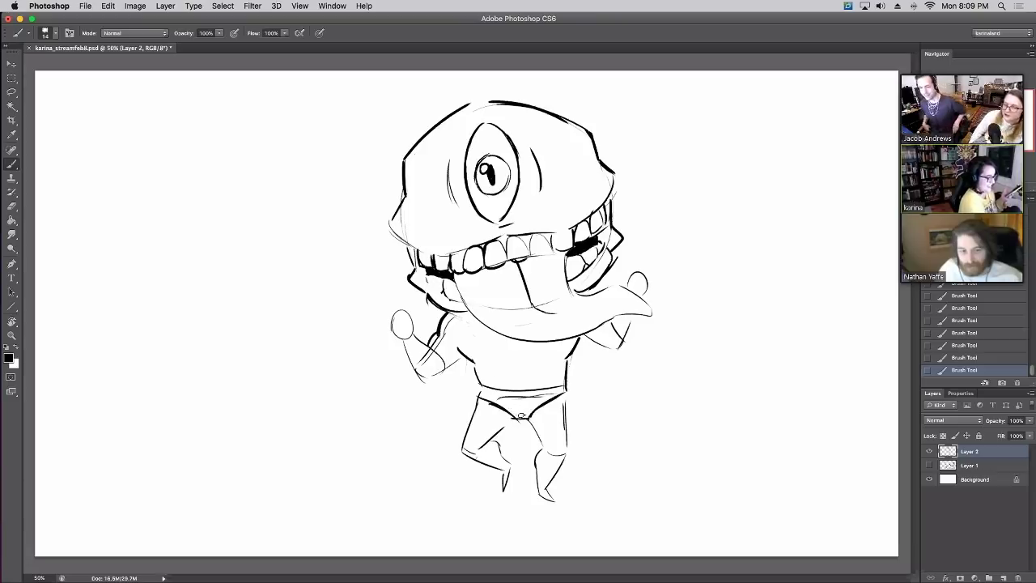
mouse_move(522, 399)
left_mouse_down()
mouse_move(482, 399)
mouse_move(517, 412)
left_mouse_up()
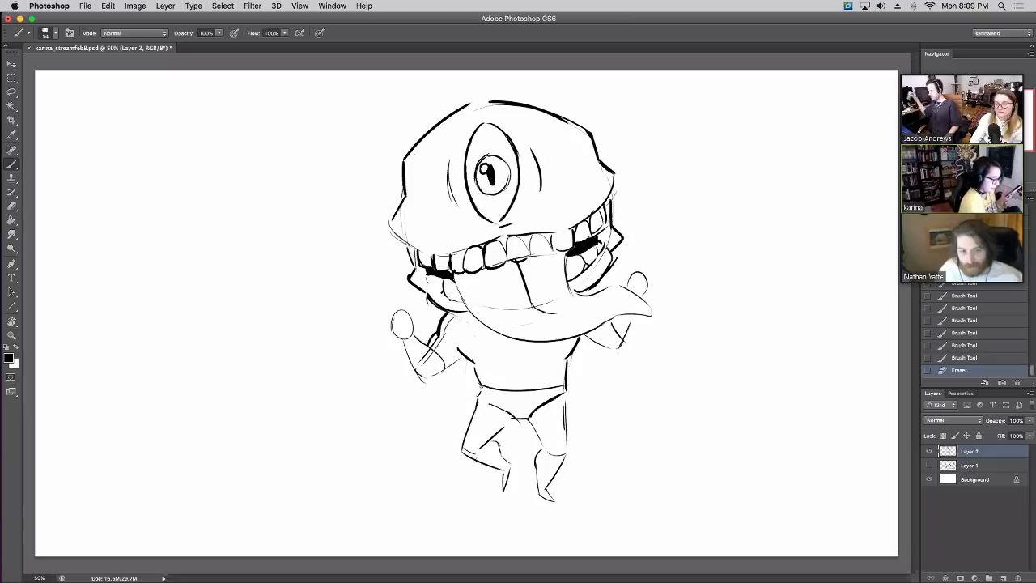
mouse_move(481, 384)
left_mouse_down()
mouse_move(483, 403)
mouse_move(504, 412)
mouse_move(566, 389)
mouse_move(536, 392)
left_mouse_up()
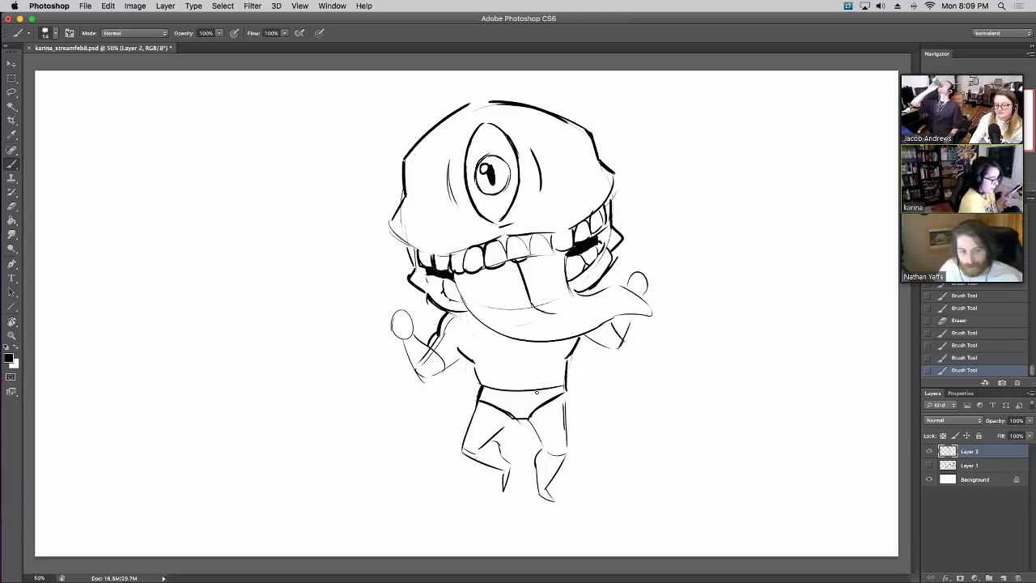
left_click_drag(568, 361, 570, 379)
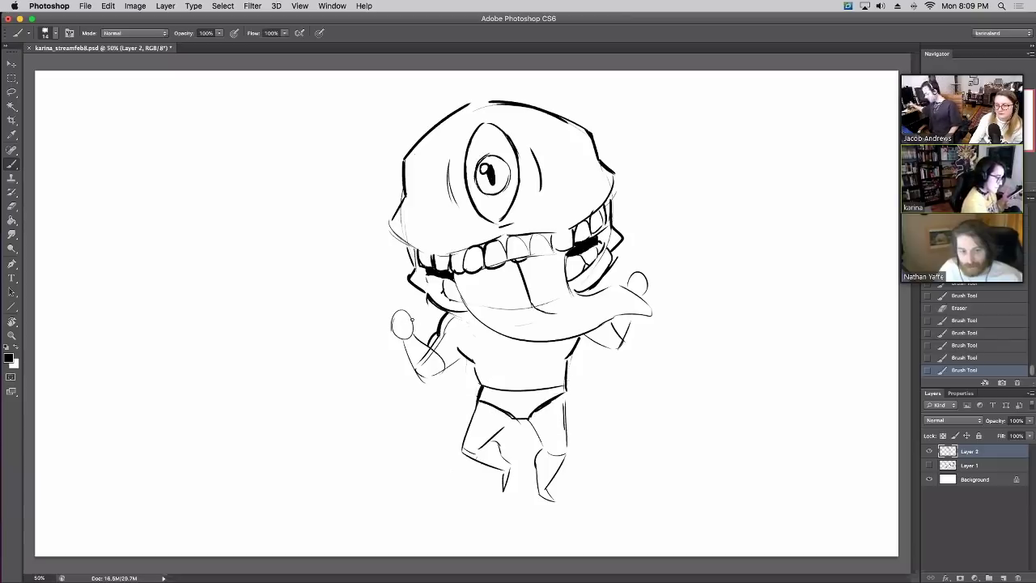
Sketch fingers on the right hand and touch up the left forearm lines
mouse_move(416, 319)
left_mouse_down()
mouse_move(405, 328)
mouse_move(405, 308)
mouse_move(390, 325)
mouse_move(400, 337)
left_mouse_up()
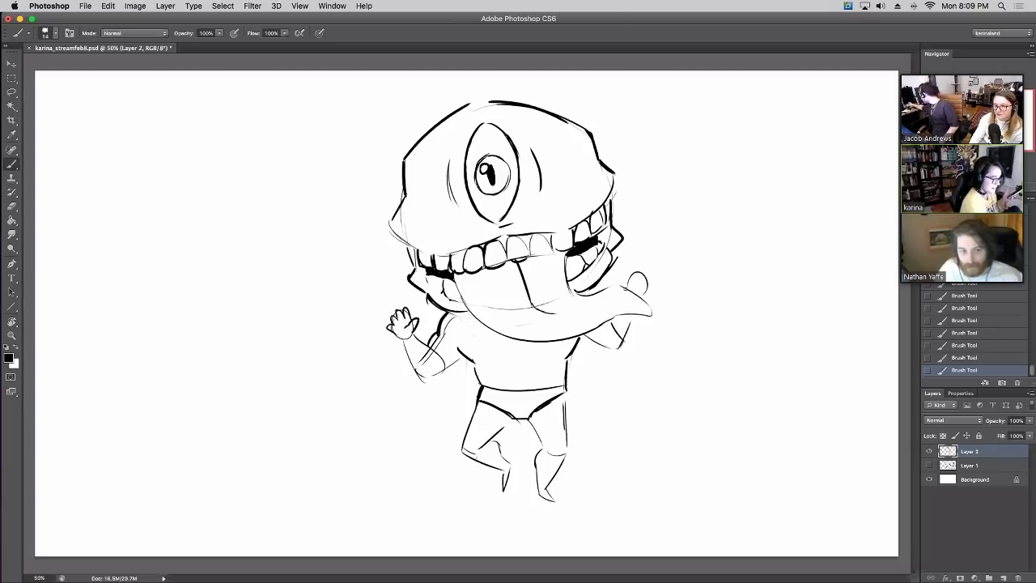
mouse_move(620, 288)
left_mouse_down()
mouse_move(640, 268)
mouse_move(645, 296)
left_mouse_up()
mouse_move(407, 343)
left_mouse_down()
mouse_move(416, 379)
mouse_move(455, 364)
mouse_move(437, 350)
left_mouse_up()
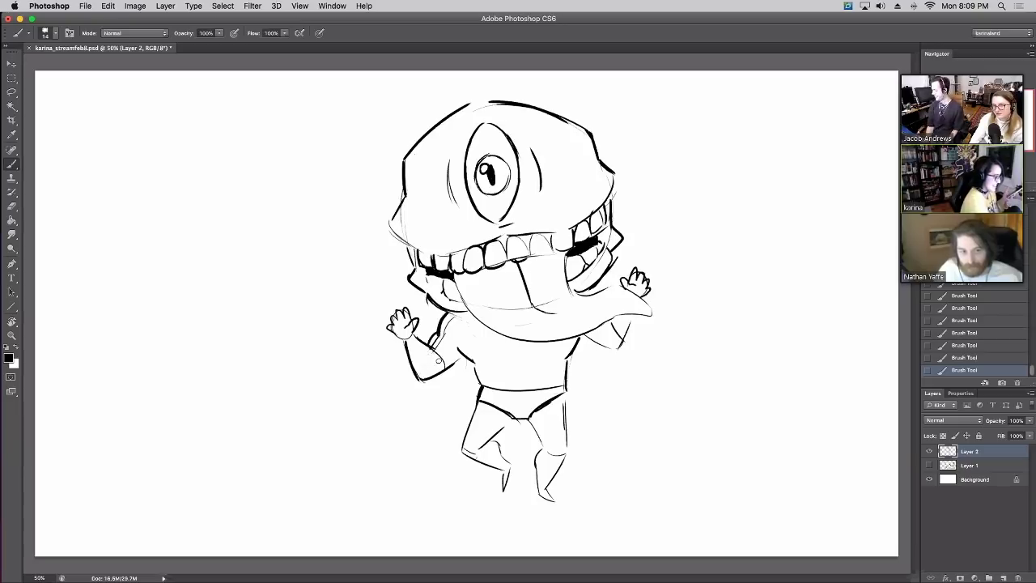
left_click_drag(438, 359, 430, 348)
left_click_drag(429, 346, 413, 343)
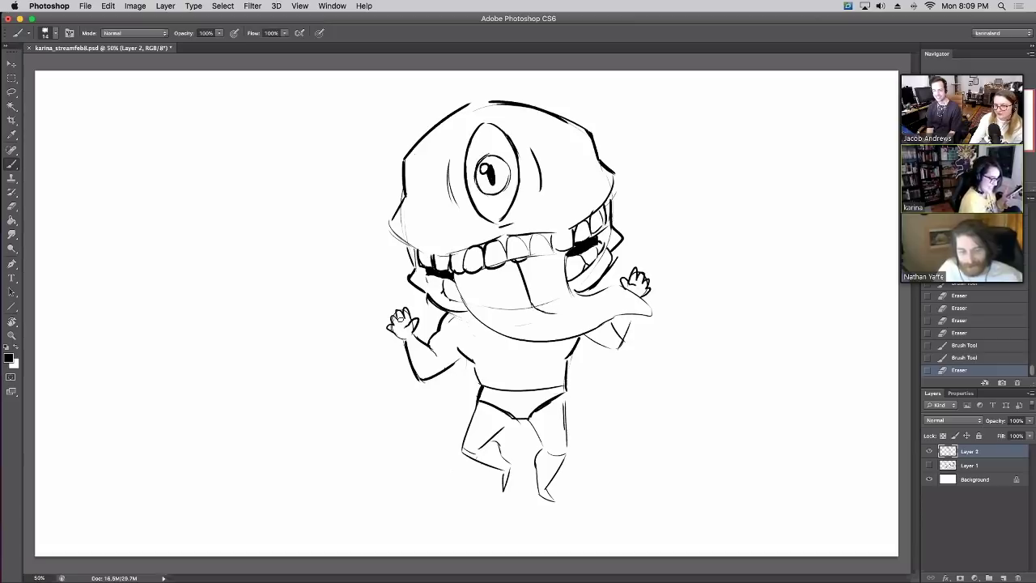
Trim the right arm line and ink muscle lines across the chest
mouse_move(619, 338)
left_mouse_down()
mouse_move(620, 328)
mouse_move(609, 336)
mouse_move(619, 345)
left_mouse_up()
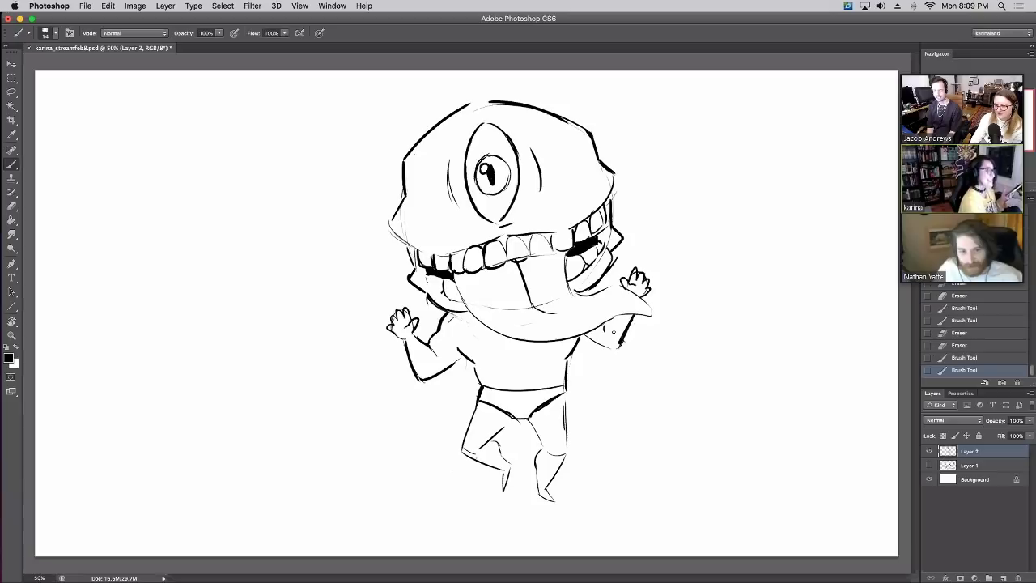
mouse_move(461, 350)
left_mouse_down()
mouse_move(496, 364)
mouse_move(569, 355)
left_mouse_up()
mouse_move(480, 367)
left_mouse_down()
mouse_move(514, 363)
mouse_move(503, 383)
mouse_move(536, 378)
mouse_move(526, 374)
left_mouse_up()
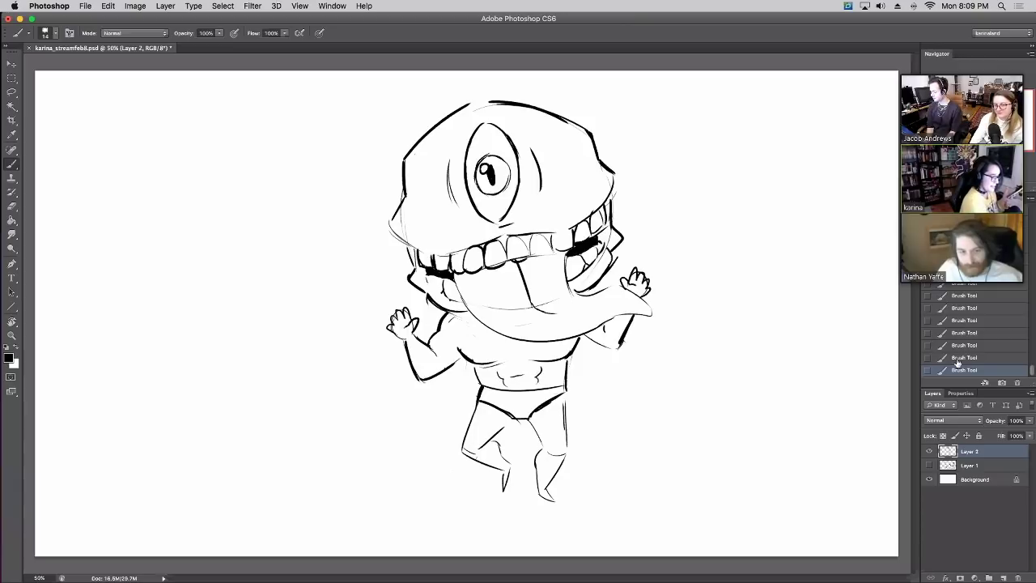
Redraw the belly stroke, thicken the left leg and briefs lines, and trim the waistband ink
key("super+z")
left_click_drag(520, 375, 528, 373)
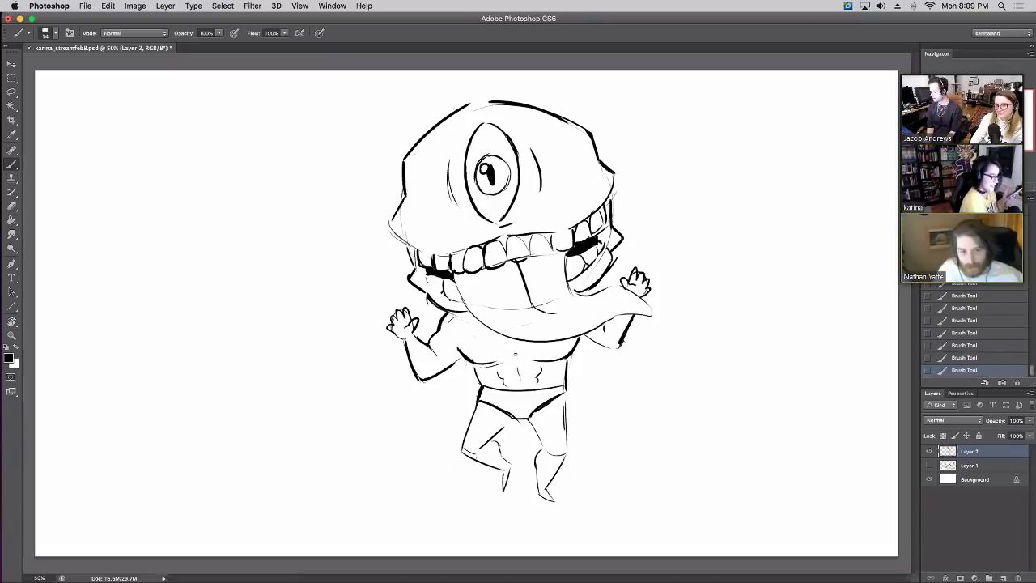
mouse_move(478, 403)
left_mouse_down()
mouse_move(465, 447)
mouse_move(498, 419)
mouse_move(544, 447)
mouse_move(538, 421)
mouse_move(562, 397)
left_mouse_up()
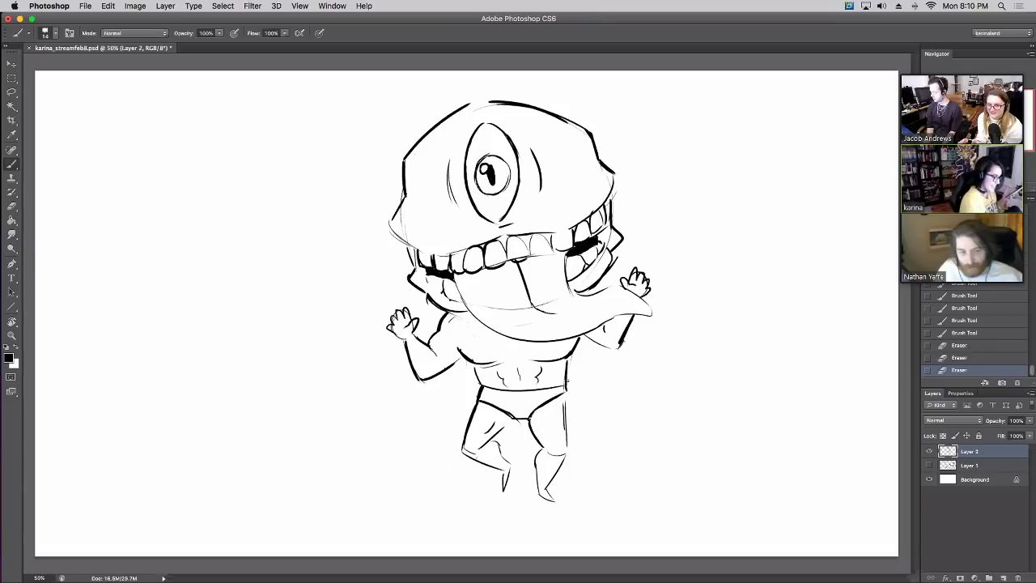
mouse_move(501, 409)
left_mouse_down()
mouse_move(529, 420)
mouse_move(515, 416)
mouse_move(529, 400)
mouse_move(567, 402)
mouse_move(569, 450)
left_mouse_up()
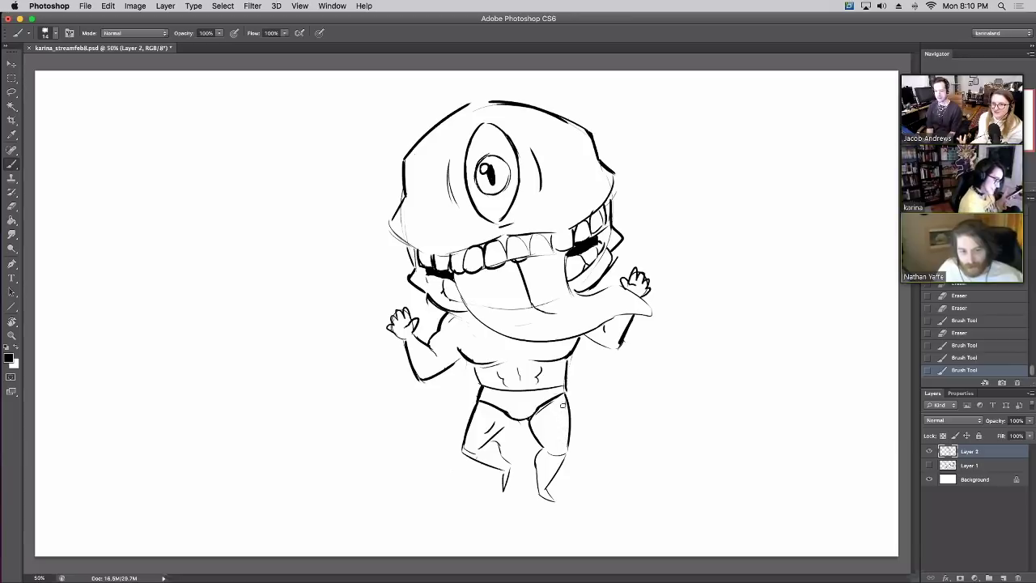
mouse_move(565, 385)
left_mouse_down()
mouse_move(570, 394)
mouse_move(565, 376)
left_mouse_up()
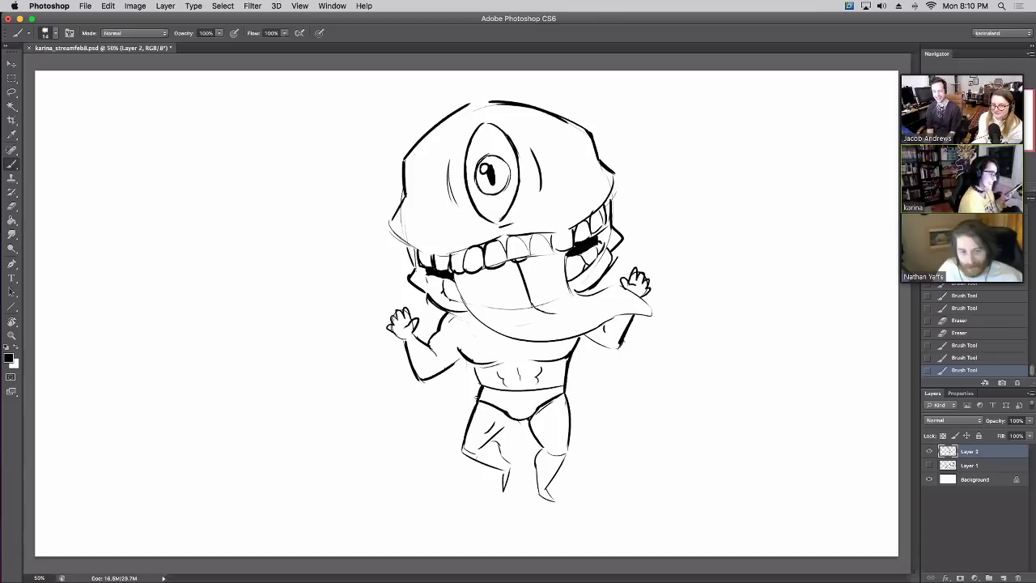
mouse_move(478, 401)
left_mouse_down()
mouse_move(465, 439)
mouse_move(474, 405)
mouse_move(506, 402)
mouse_move(513, 438)
mouse_move(492, 440)
left_mouse_up()
key("e")
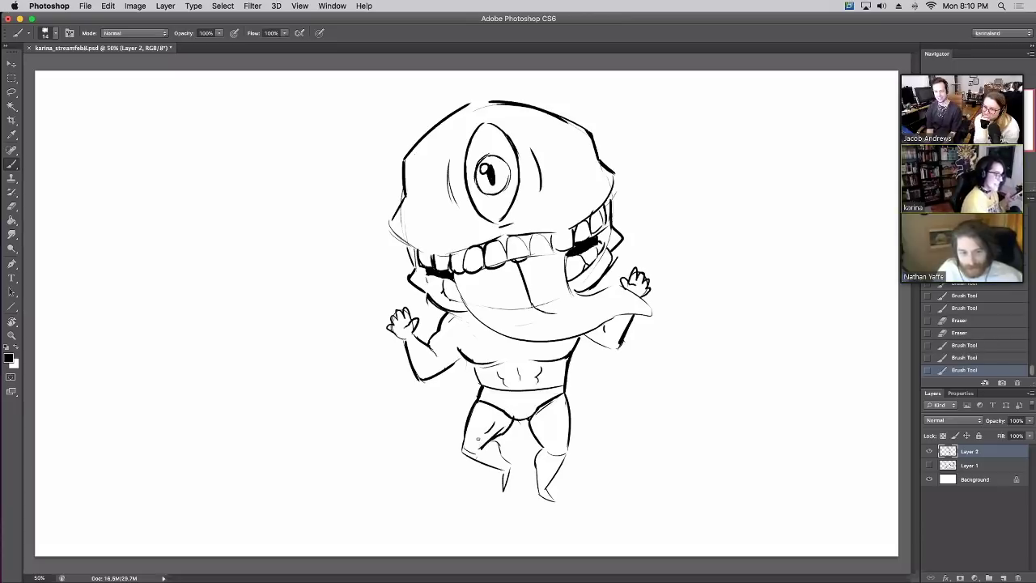
Move the first monster to the left of the canvas and tidy its torso outline
key("v")
mouse_move(522, 260)
left_mouse_down()
mouse_move(497, 238)
mouse_move(361, 277)
mouse_move(285, 273)
left_mouse_up()
key("b")
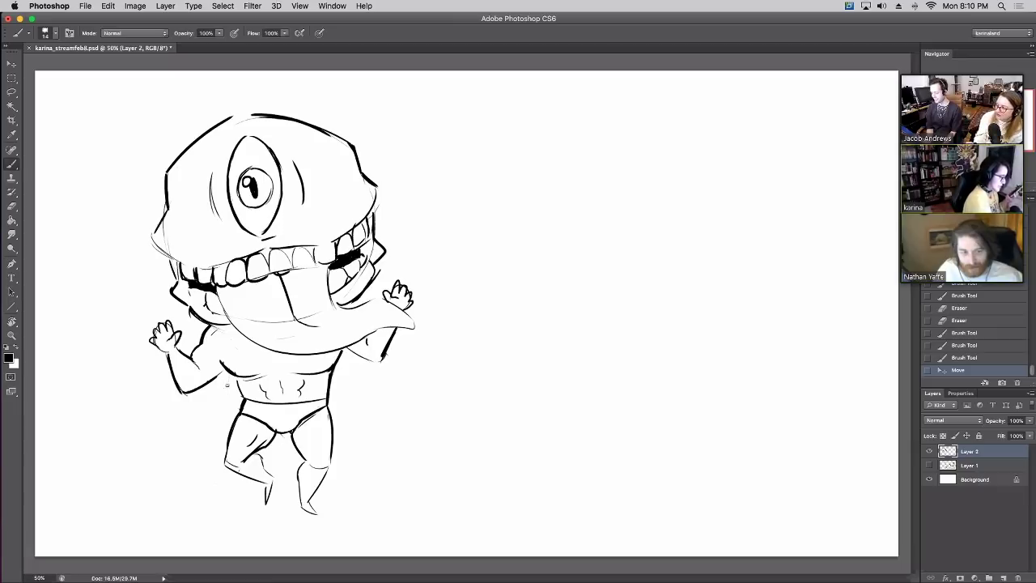
left_click_drag(225, 376, 242, 395)
mouse_move(342, 357)
left_mouse_down()
mouse_move(332, 389)
mouse_move(341, 366)
mouse_move(327, 366)
left_mouse_up()
key("e")
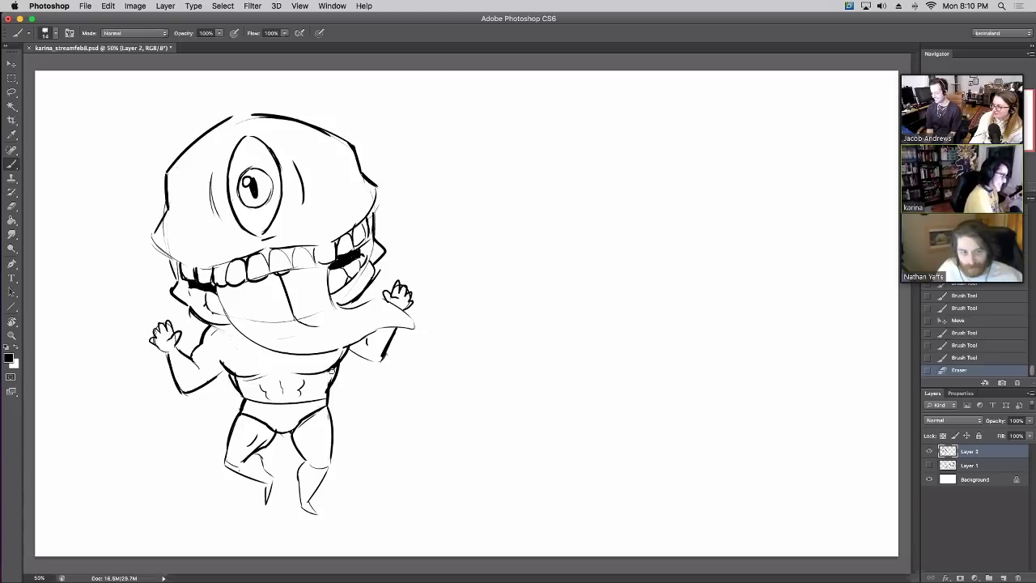
left_click_drag(241, 392, 234, 377)
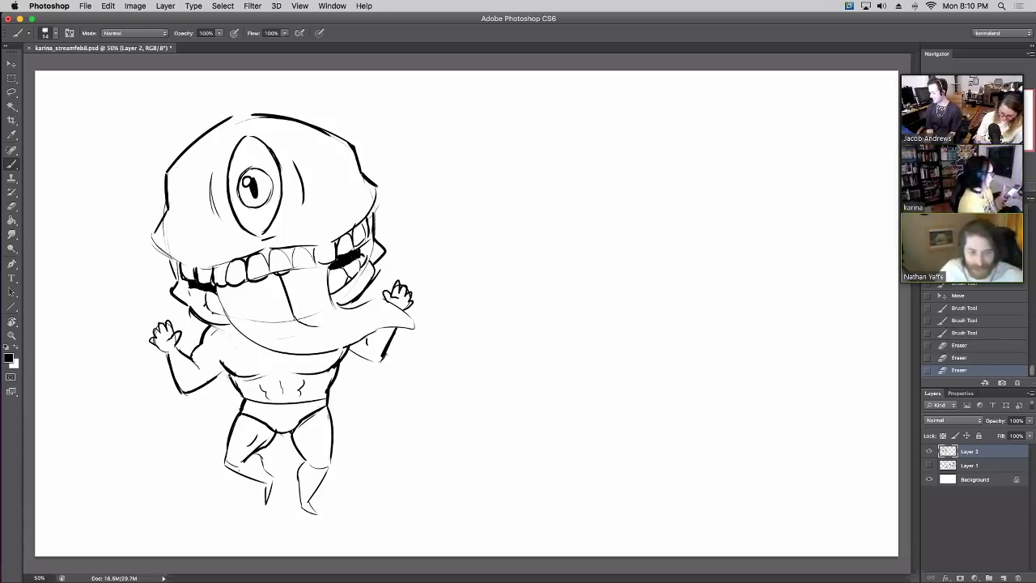
key("v")
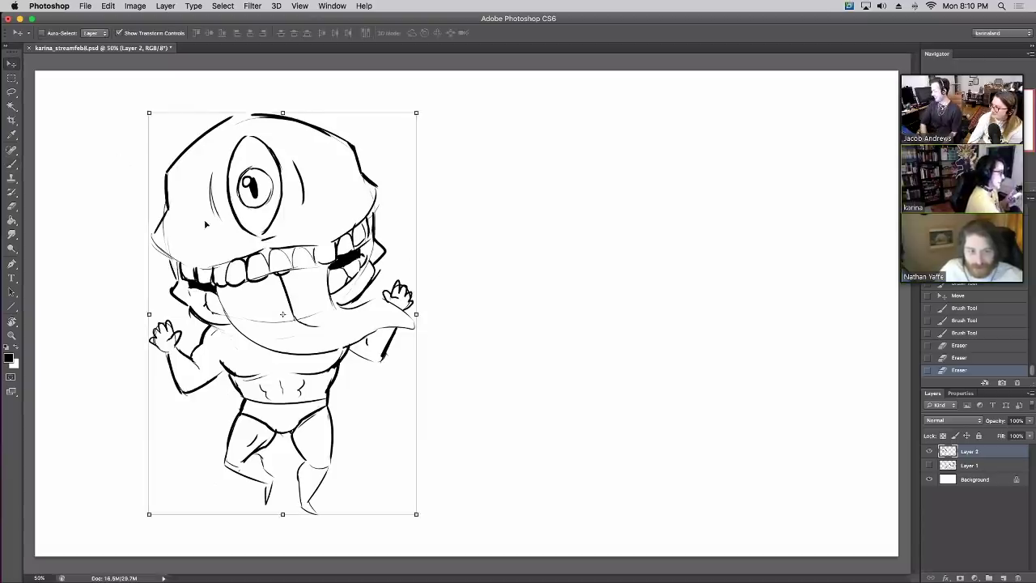
mouse_move(77, 166)
left_mouse_down()
mouse_move(10, 153)
mouse_move(17, 178)
left_mouse_up()
Draw the left side and top arc of a second monster's oval body
key("b")
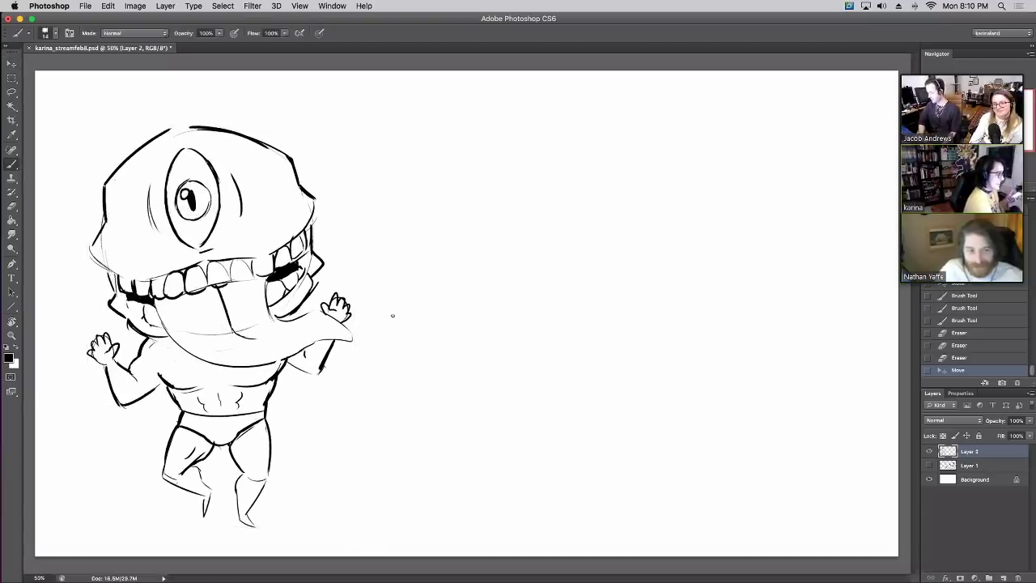
left_click_drag(387, 302, 387, 280)
left_click_drag(414, 146, 417, 142)
mouse_move(387, 304)
left_mouse_down()
mouse_move(401, 180)
mouse_move(498, 124)
left_mouse_up()
left_click_drag(421, 144, 386, 280)
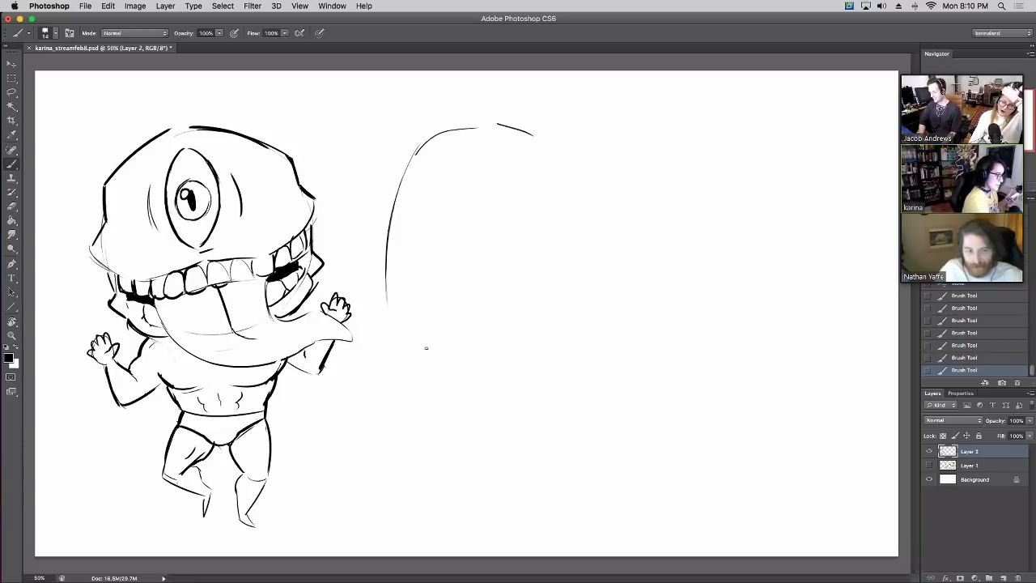
Close the oval body's bottom and right side, erasing stray edge strokes
mouse_move(426, 348)
left_mouse_down()
mouse_move(390, 329)
mouse_move(538, 338)
left_mouse_up()
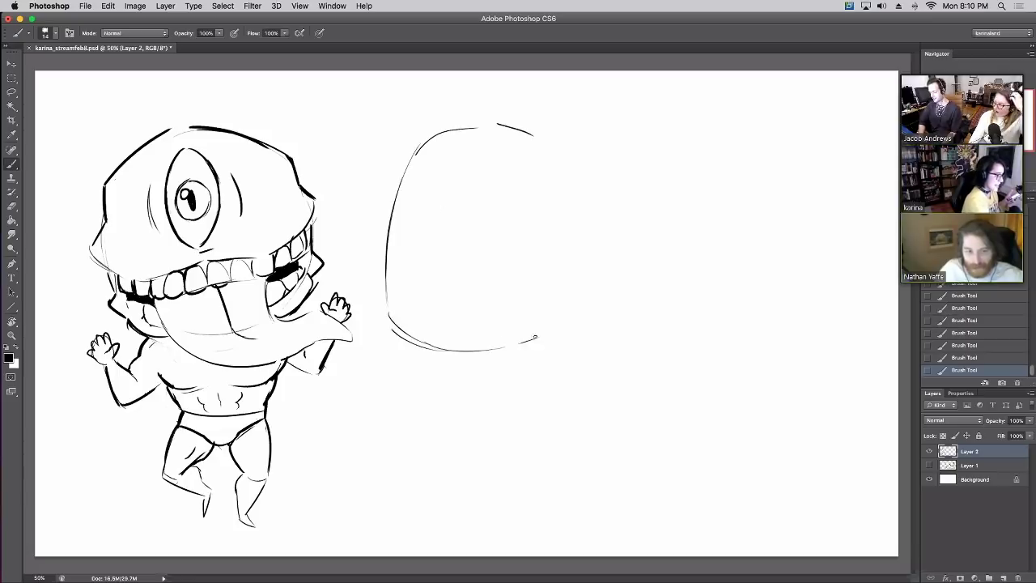
left_click_drag(534, 141, 550, 328)
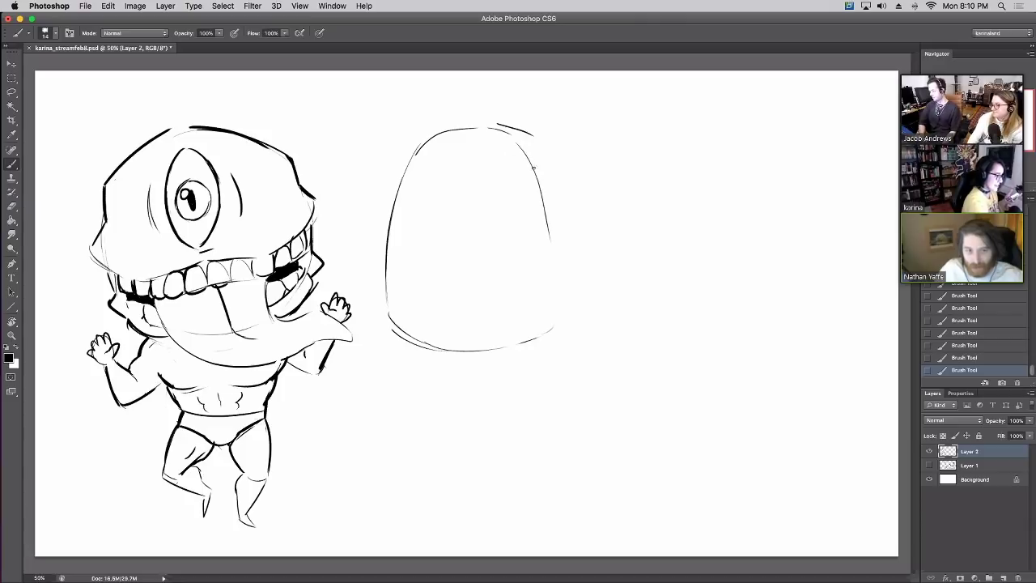
key("ctrl+z")
mouse_move(513, 139)
left_mouse_down()
mouse_move(544, 211)
mouse_move(554, 280)
left_mouse_up()
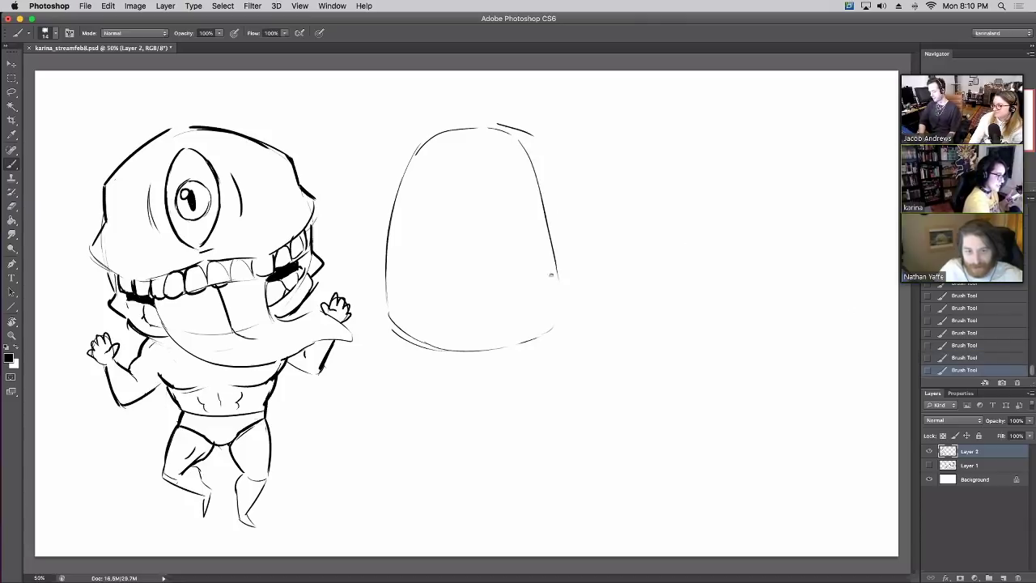
key("ctrl+z")
left_click_drag(519, 141, 556, 256)
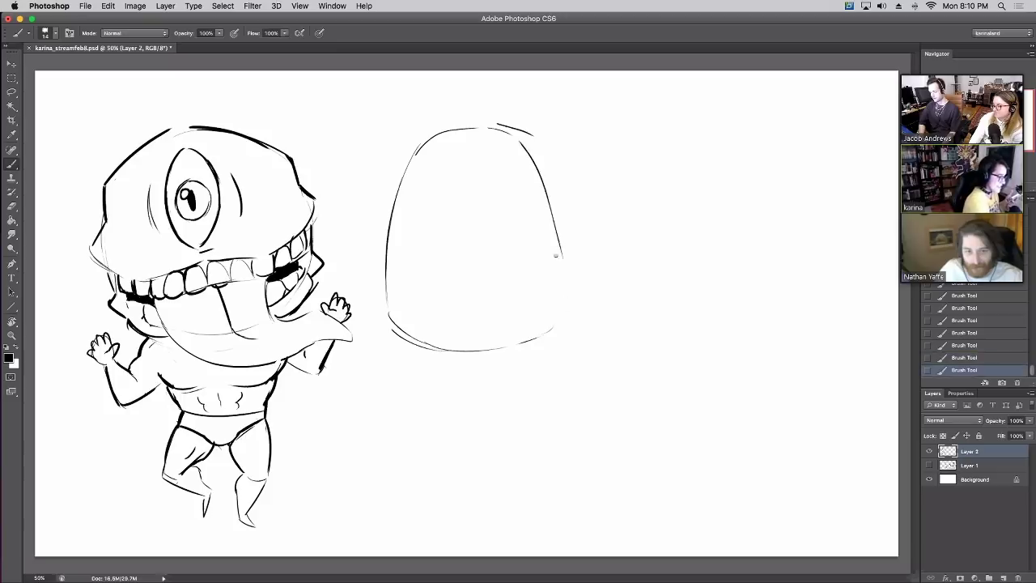
mouse_move(527, 146)
left_mouse_down()
mouse_move(567, 262)
mouse_move(570, 321)
mouse_move(570, 277)
mouse_move(569, 301)
left_mouse_up()
key("e")
left_click_drag(498, 126, 540, 147)
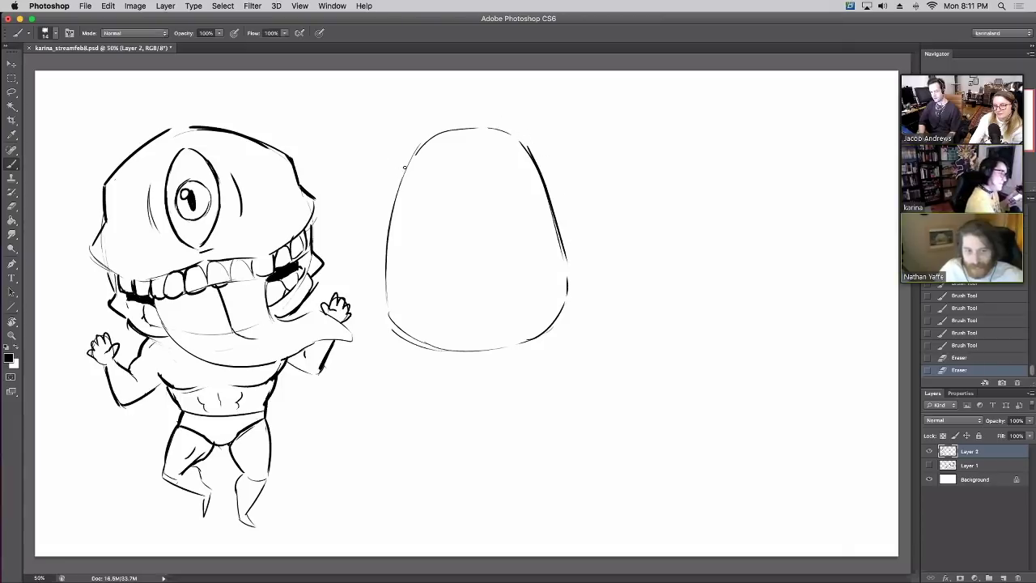
Draw two goggle eyes with hatched pupils at the top of the frog's head
mouse_move(405, 167)
left_mouse_down()
mouse_move(396, 94)
mouse_move(428, 121)
mouse_move(444, 156)
mouse_move(413, 129)
mouse_move(445, 162)
mouse_move(409, 136)
mouse_move(424, 146)
mouse_move(429, 134)
mouse_move(409, 166)
mouse_move(387, 118)
mouse_move(413, 122)
left_mouse_up()
left_click(952, 356)
key("e")
key("b")
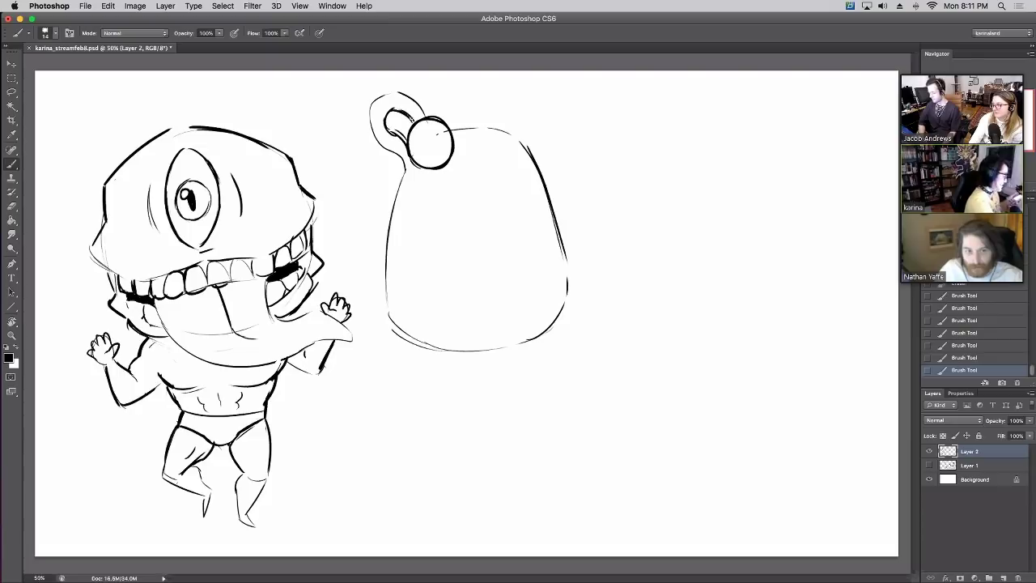
mouse_move(422, 163)
left_mouse_down()
mouse_move(413, 126)
mouse_move(448, 158)
mouse_move(425, 168)
mouse_move(442, 142)
mouse_move(535, 96)
mouse_move(550, 115)
mouse_move(607, 112)
mouse_move(569, 122)
left_mouse_up()
left_click(953, 346)
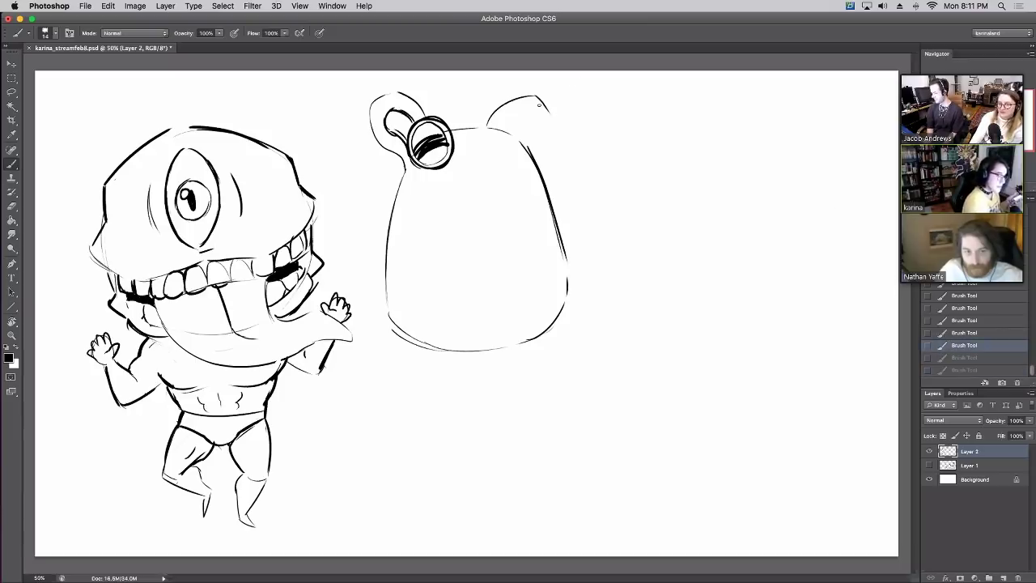
mouse_move(541, 97)
left_mouse_down()
mouse_move(571, 155)
mouse_move(541, 177)
left_mouse_up()
mouse_move(501, 133)
left_mouse_down()
mouse_move(524, 112)
mouse_move(536, 134)
left_mouse_up()
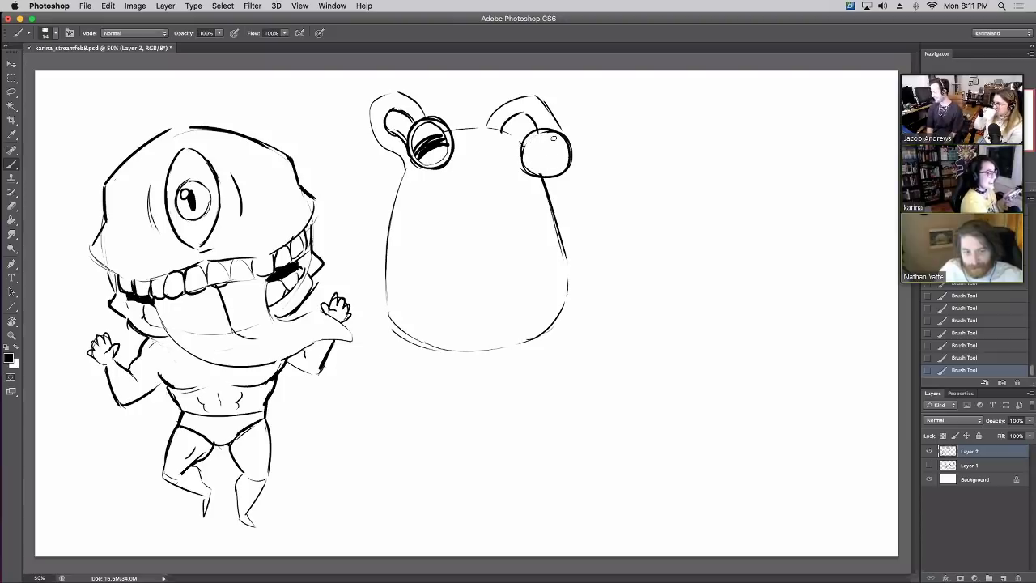
key("e")
mouse_move(524, 159)
left_mouse_down()
mouse_move(539, 133)
mouse_move(559, 139)
mouse_move(554, 173)
mouse_move(531, 166)
left_mouse_up()
key("b")
mouse_move(455, 130)
left_mouse_down()
mouse_move(487, 124)
mouse_move(561, 165)
left_mouse_up()
mouse_move(560, 162)
left_mouse_down()
mouse_move(528, 157)
mouse_move(565, 160)
left_mouse_up()
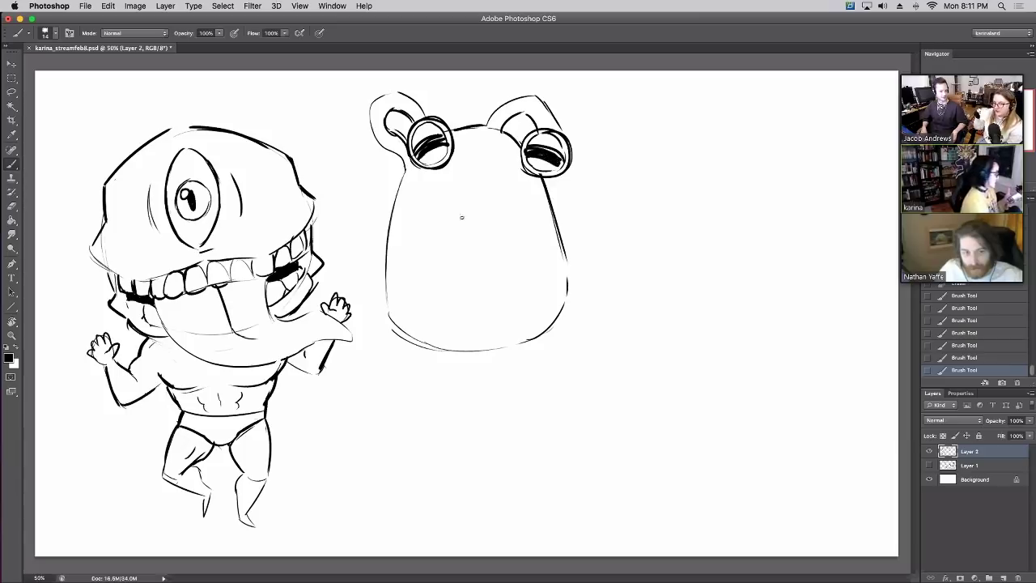
Draw the frog's small nose with vertical and diagonal strokes
left_click_drag(463, 202, 465, 220)
left_click_drag(463, 202, 462, 217)
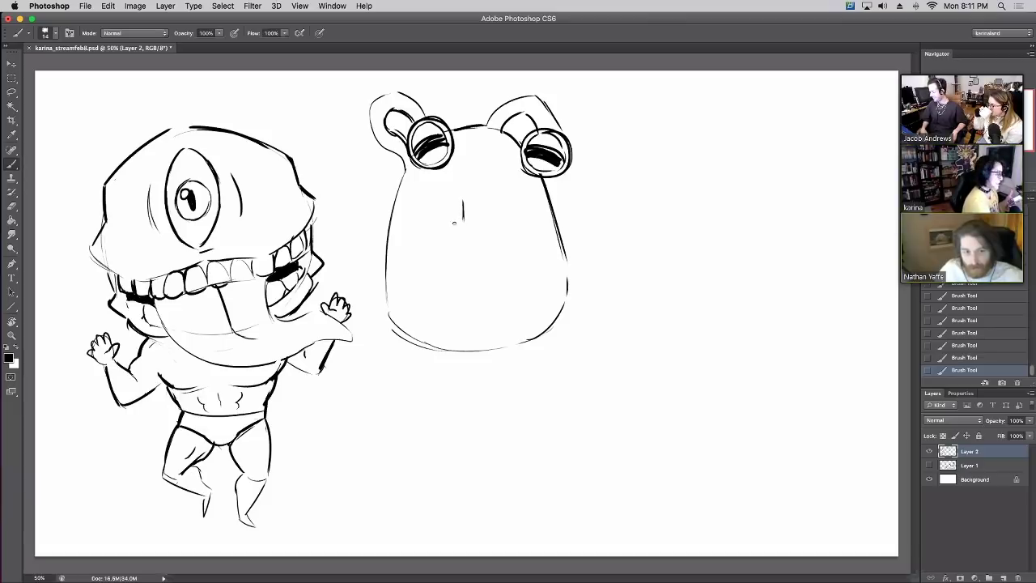
mouse_move(462, 214)
left_mouse_down()
mouse_move(452, 227)
mouse_move(491, 227)
mouse_move(483, 202)
mouse_move(463, 220)
left_mouse_up()
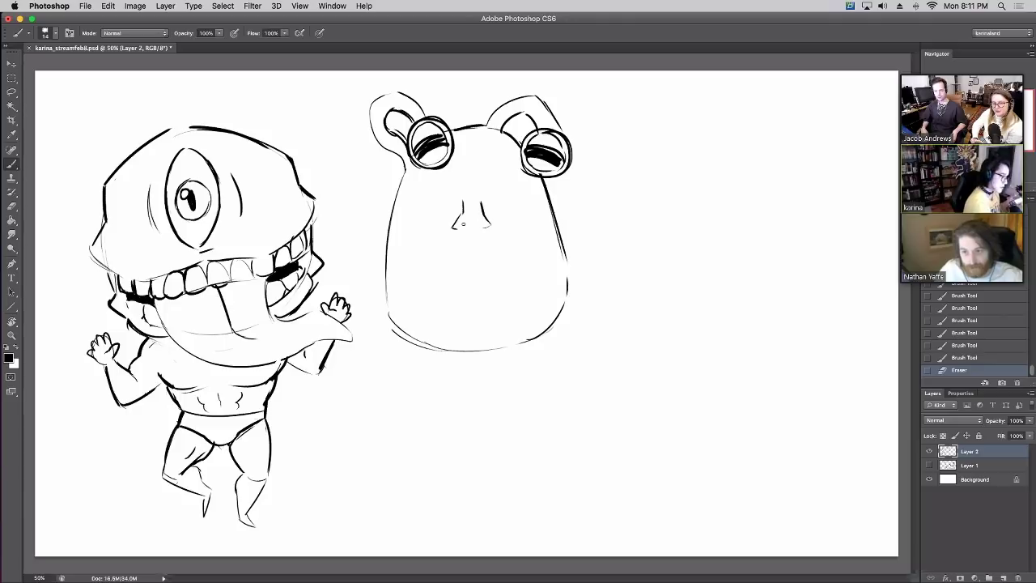
mouse_move(458, 226)
left_mouse_down()
mouse_move(489, 224)
mouse_move(483, 205)
left_mouse_up()
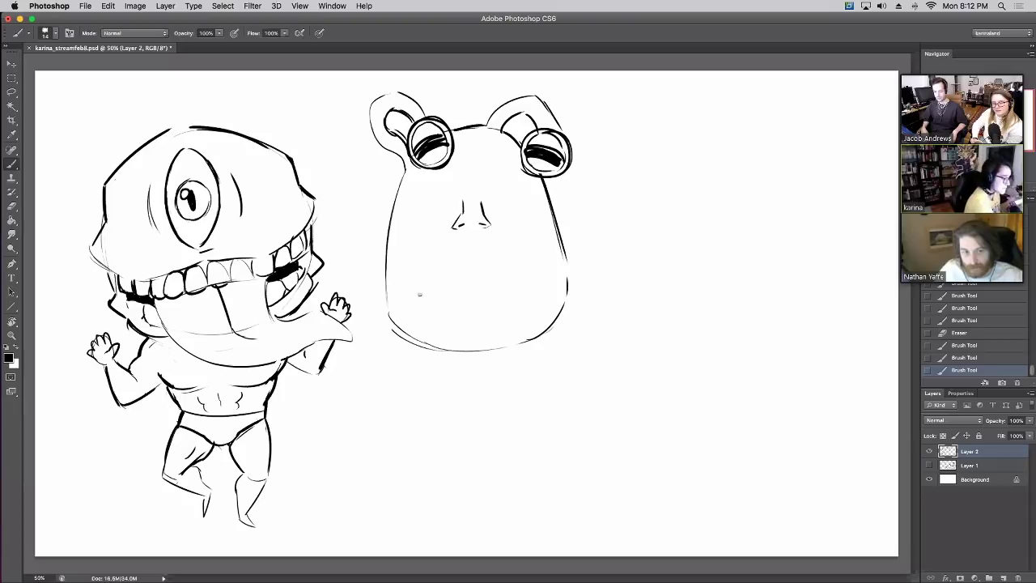
Draw the cheek curve, grinning lips and mouth corner, reverting the last mouth line
mouse_move(411, 253)
left_mouse_down()
mouse_move(452, 263)
mouse_move(462, 246)
mouse_move(433, 263)
mouse_move(470, 245)
mouse_move(535, 245)
left_mouse_up()
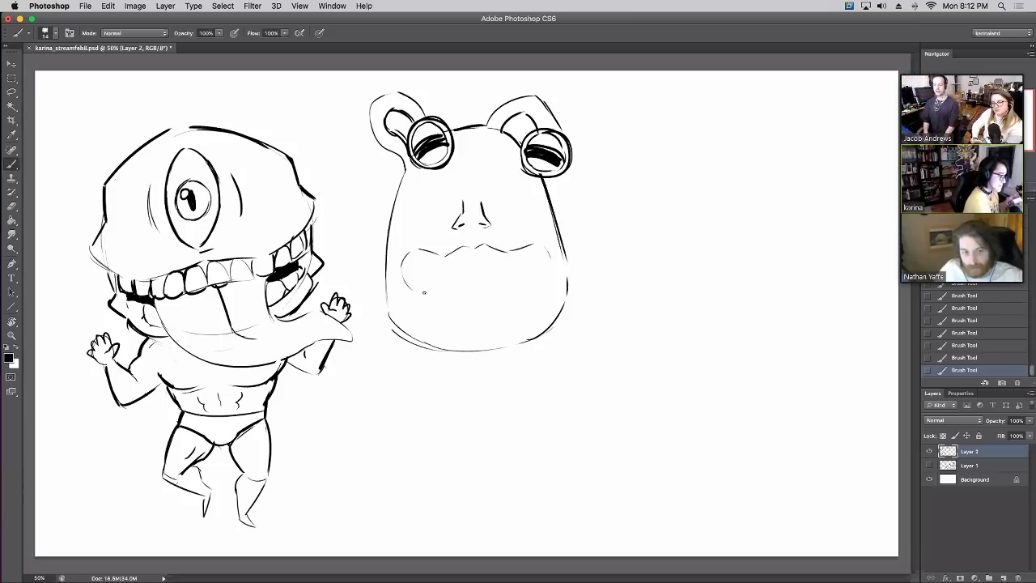
mouse_move(423, 292)
left_mouse_down()
mouse_move(476, 298)
mouse_move(448, 302)
mouse_move(508, 300)
left_mouse_up()
left_click_drag(438, 300, 513, 294)
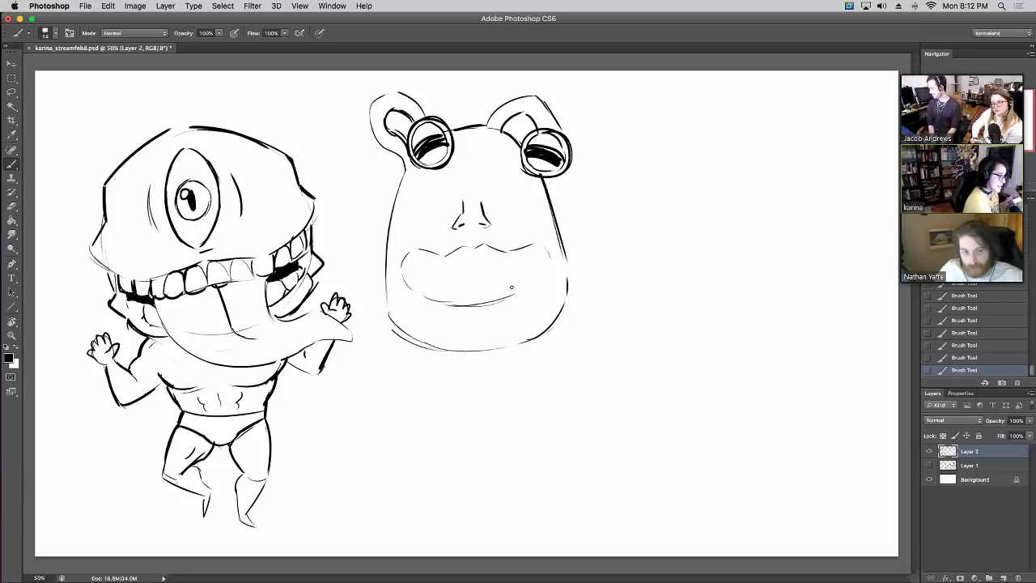
left_click_drag(545, 248, 549, 277)
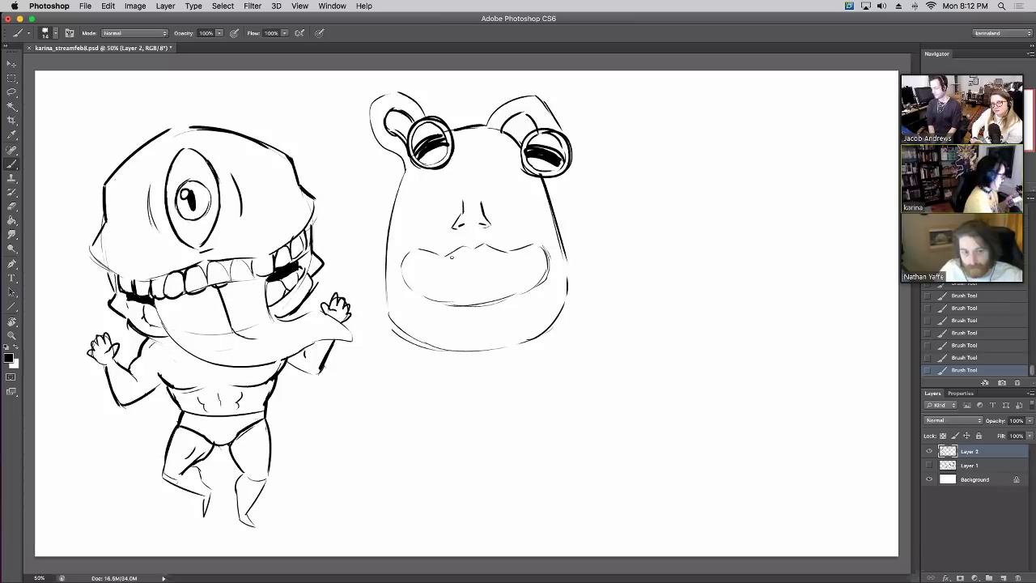
mouse_move(435, 276)
left_mouse_down()
mouse_move(496, 253)
mouse_move(489, 266)
mouse_move(531, 264)
left_mouse_up()
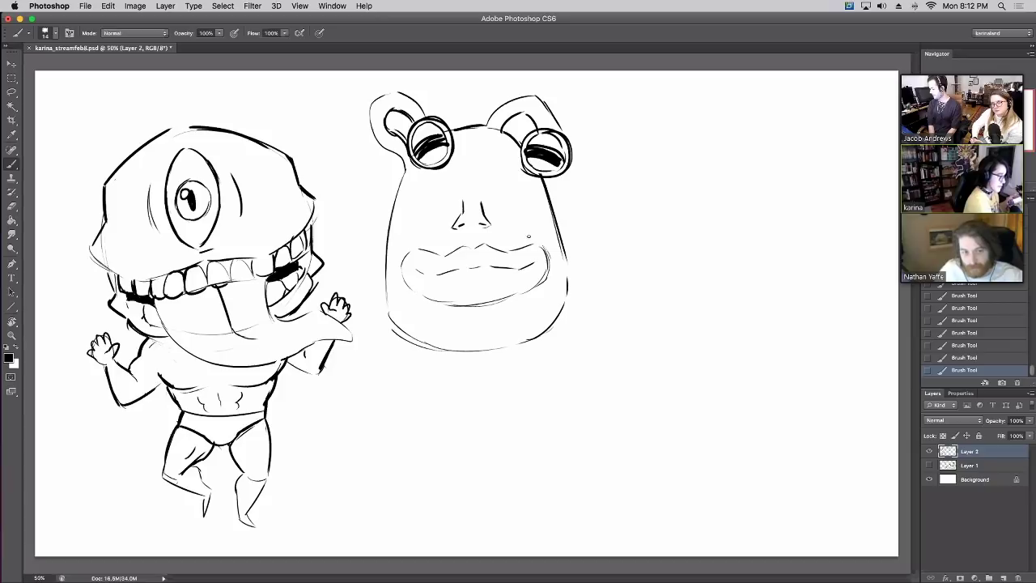
mouse_move(418, 272)
left_mouse_down()
mouse_move(454, 288)
mouse_move(527, 279)
mouse_move(456, 292)
mouse_move(428, 276)
mouse_move(471, 264)
mouse_move(530, 270)
left_mouse_up()
left_click(956, 357)
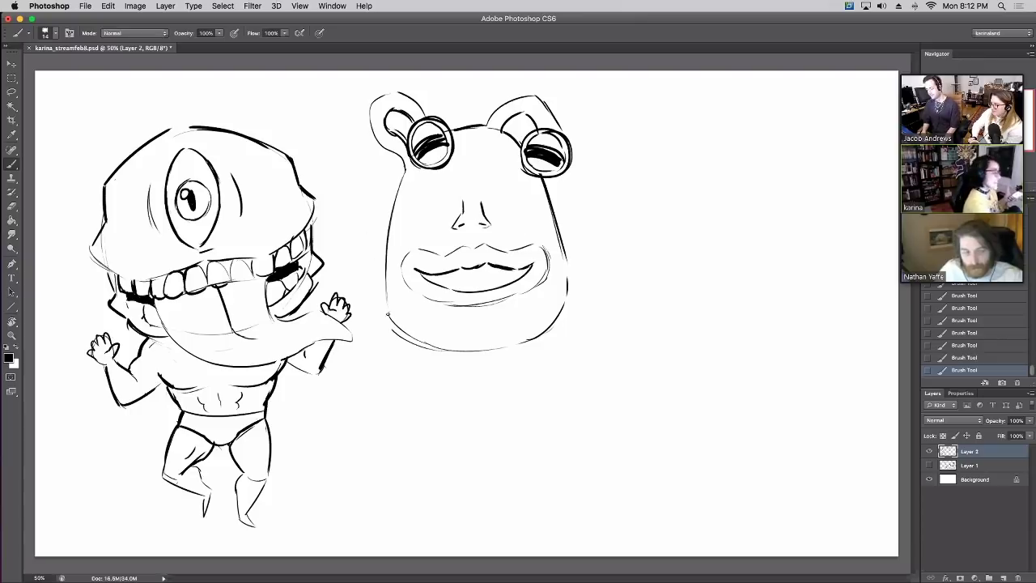
Darken the frog's left and bottom body edges and erase a stray mark between the eyes
mouse_move(387, 315)
left_mouse_down()
mouse_move(386, 242)
mouse_move(404, 170)
left_mouse_up()
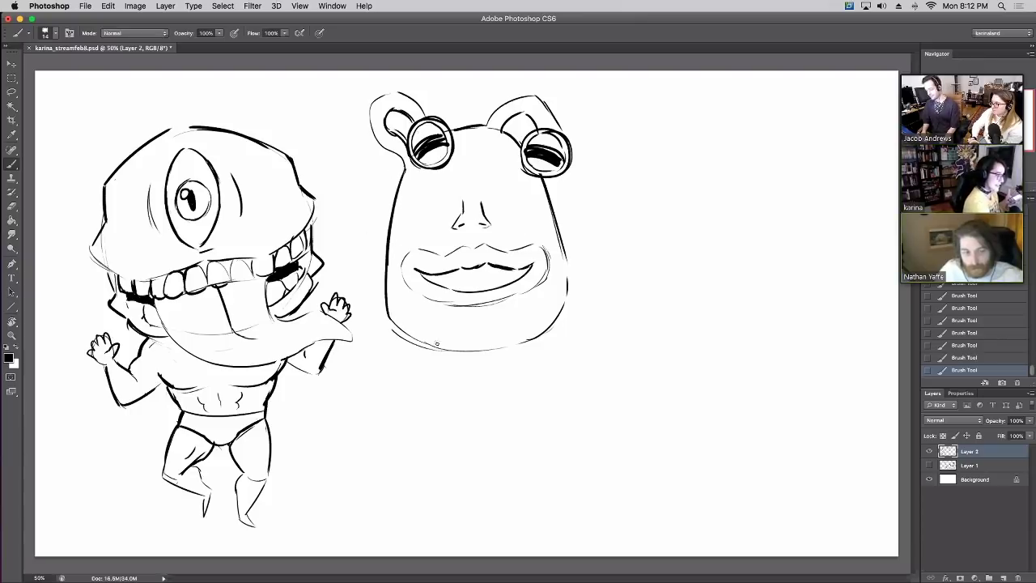
mouse_move(438, 344)
left_mouse_down()
mouse_move(392, 324)
mouse_move(518, 350)
mouse_move(557, 327)
mouse_move(567, 246)
left_mouse_up()
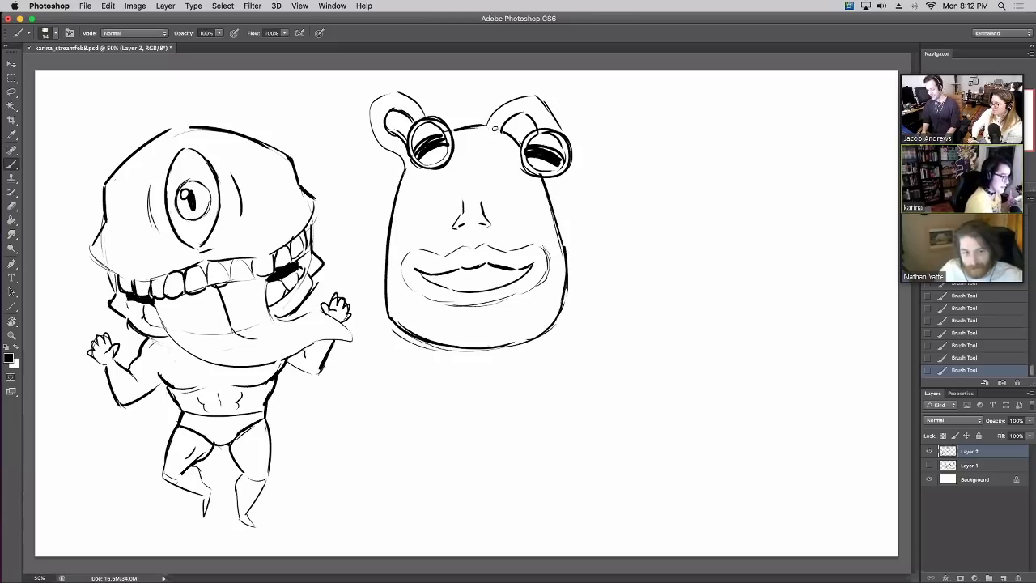
left_click_drag(489, 130, 495, 133)
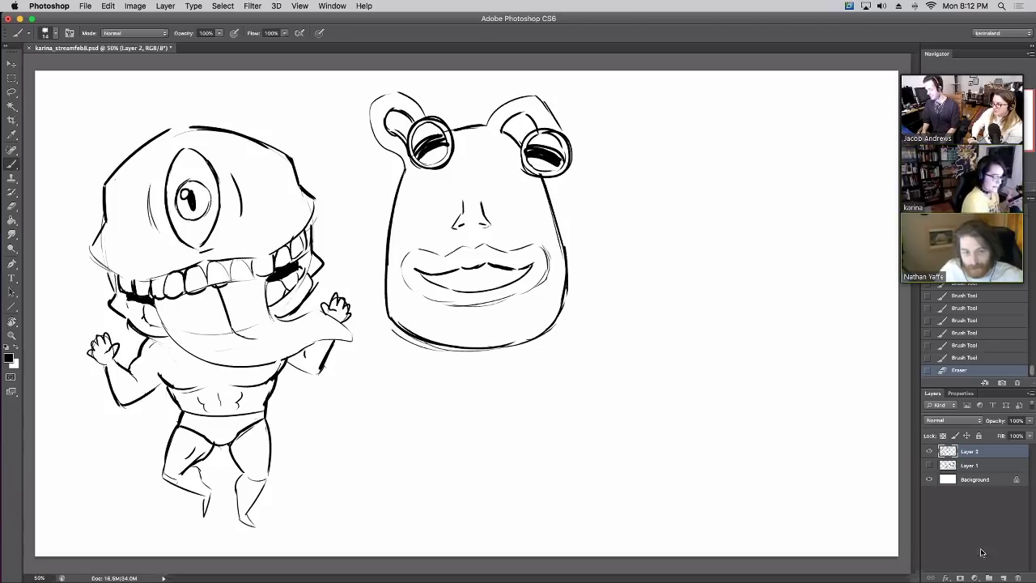
On a new layer, draw a large round body with stubby legs and two arms with hands
left_click(1003, 577)
mouse_move(657, 324)
left_mouse_down()
mouse_move(734, 177)
mouse_move(817, 344)
mouse_move(644, 301)
left_mouse_up()
mouse_move(727, 378)
left_mouse_down()
mouse_move(731, 412)
mouse_move(735, 396)
mouse_move(770, 412)
left_mouse_up()
mouse_move(638, 255)
left_mouse_down()
mouse_move(604, 275)
mouse_move(597, 368)
mouse_move(625, 365)
left_mouse_up()
left_click_drag(620, 351, 621, 361)
left_click_drag(634, 324, 621, 356)
mouse_move(822, 220)
left_mouse_down()
mouse_move(860, 223)
mouse_move(873, 320)
mouse_move(852, 325)
left_mouse_up()
left_click_drag(848, 301, 854, 324)
Add a crown, two eye-stalk antennae with pupils, and a triangular nose
mouse_move(706, 182)
left_mouse_down()
mouse_move(711, 161)
mouse_move(735, 177)
mouse_move(685, 172)
mouse_move(682, 156)
mouse_move(681, 166)
left_mouse_up()
mouse_move(693, 185)
left_mouse_down()
mouse_move(688, 170)
mouse_move(750, 160)
mouse_move(753, 175)
left_mouse_up()
mouse_move(748, 158)
left_mouse_down()
mouse_move(751, 149)
mouse_move(750, 162)
left_mouse_up()
left_click_drag(677, 161, 756, 152)
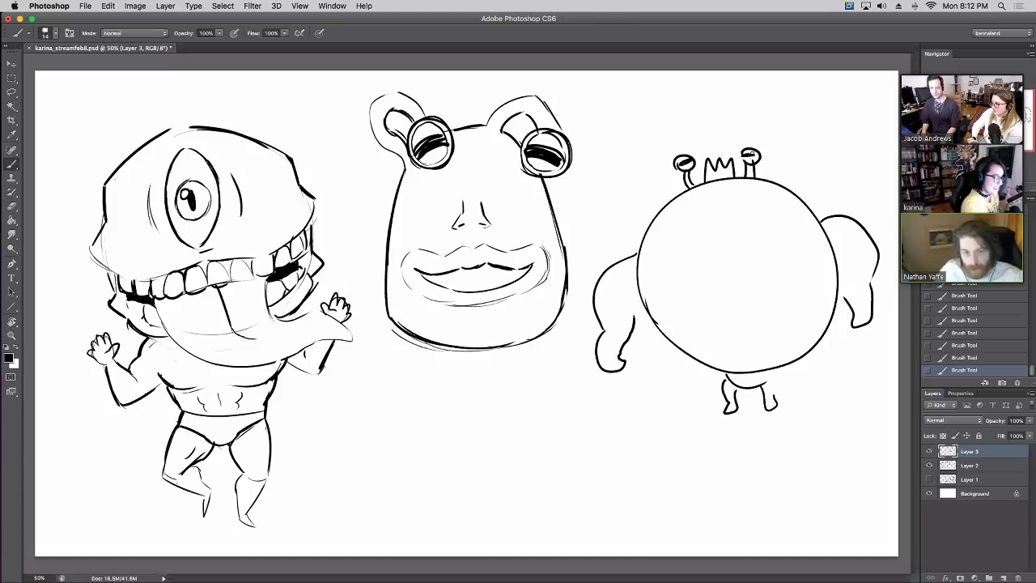
mouse_move(714, 178)
left_mouse_down()
mouse_move(701, 204)
mouse_move(734, 200)
mouse_move(675, 230)
mouse_move(761, 231)
mouse_move(742, 196)
left_mouse_up()
Draw a toothy grin, pecs with nipples and belly lines on the round creature
mouse_move(680, 219)
left_mouse_down()
mouse_move(748, 224)
mouse_move(769, 204)
mouse_move(697, 225)
left_mouse_up()
left_click_drag(708, 214, 709, 223)
mouse_move(724, 213)
left_mouse_down()
mouse_move(733, 248)
mouse_move(660, 313)
left_mouse_up()
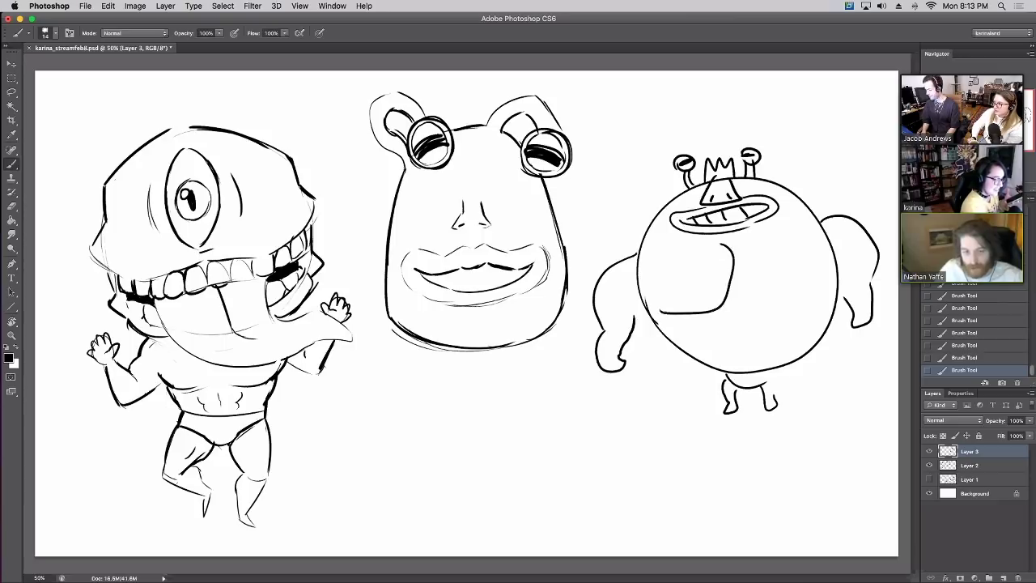
left_click_drag(738, 246, 808, 305)
left_click_drag(662, 288, 675, 295)
left_click_drag(782, 285, 801, 285)
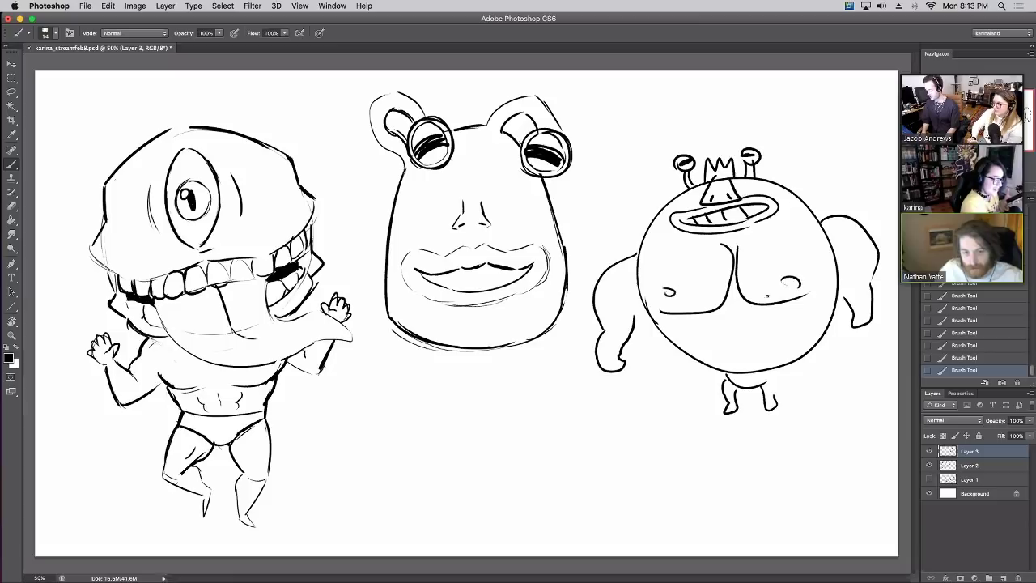
mouse_move(713, 324)
left_mouse_down()
mouse_move(774, 320)
mouse_move(725, 361)
mouse_move(737, 333)
mouse_move(745, 356)
left_mouse_up()
mouse_move(769, 323)
left_mouse_down()
mouse_move(758, 358)
mouse_move(708, 353)
mouse_move(777, 349)
left_mouse_up()
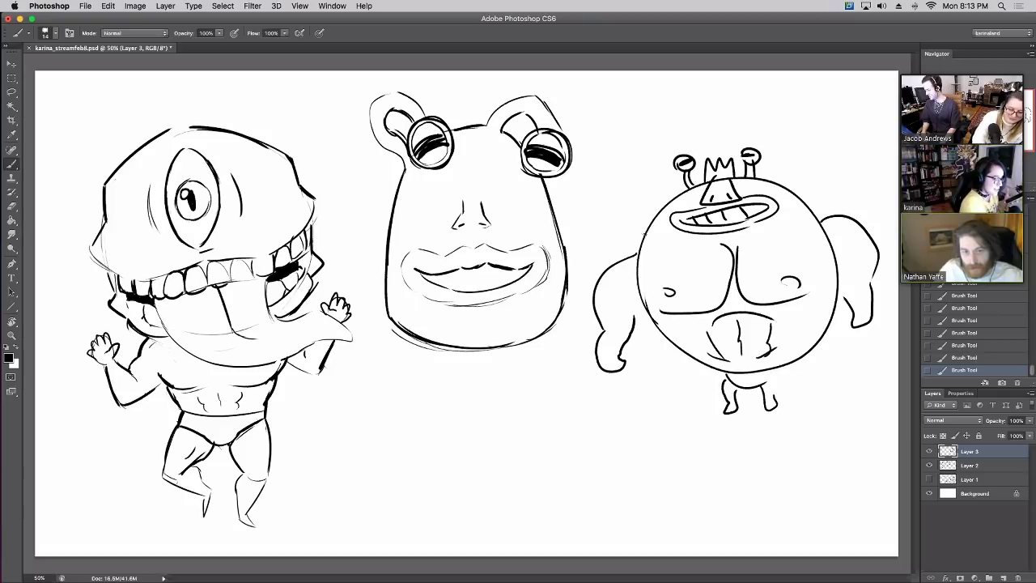
Sketch the cape edges and jagged fin lines around the round creature
mouse_move(639, 236)
left_mouse_down()
mouse_move(625, 246)
mouse_move(631, 257)
left_mouse_up()
mouse_move(642, 315)
left_mouse_down()
mouse_move(658, 403)
mouse_move(691, 369)
left_mouse_up()
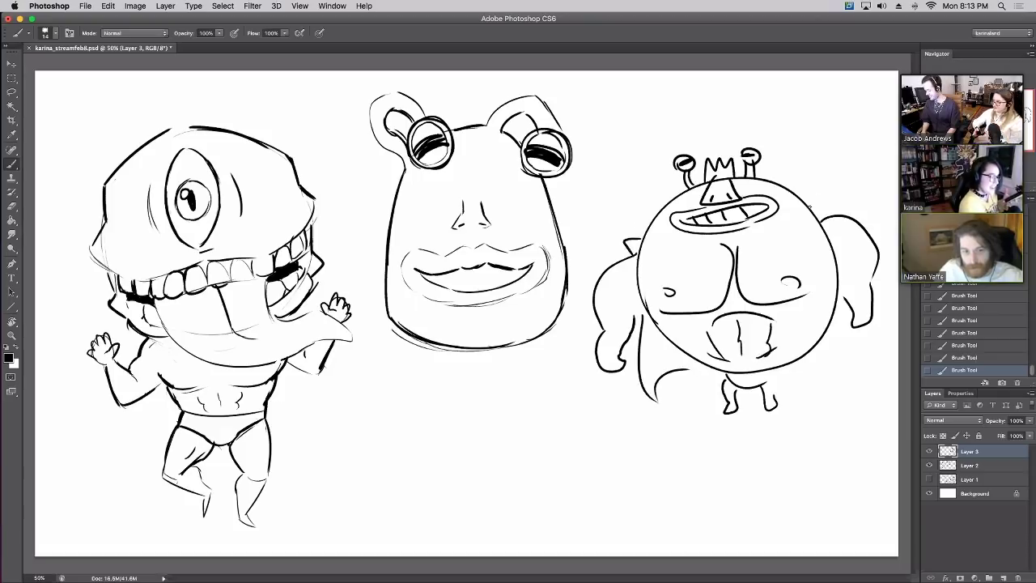
left_click_drag(810, 207, 839, 200)
mouse_move(862, 333)
left_mouse_down()
mouse_move(868, 390)
mouse_move(815, 362)
left_mouse_up()
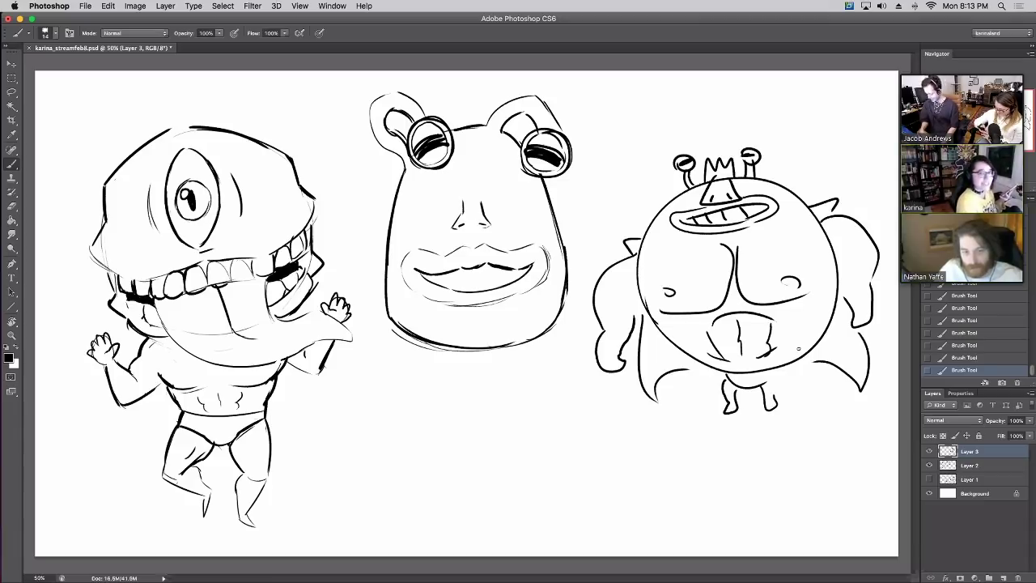
mouse_move(698, 182)
left_mouse_down()
mouse_move(648, 213)
mouse_move(667, 227)
left_mouse_up()
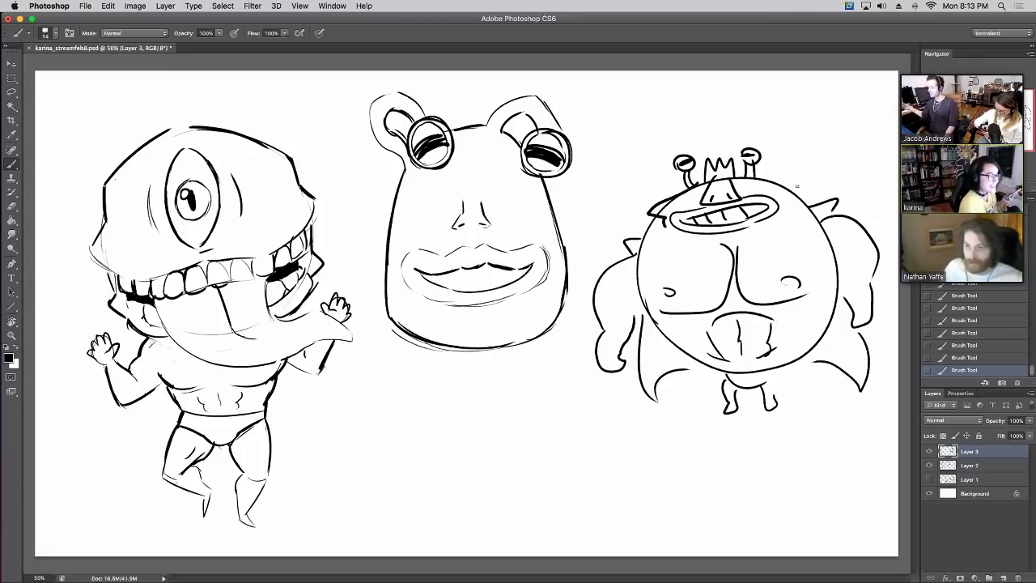
mouse_move(760, 178)
left_mouse_down()
mouse_move(794, 186)
mouse_move(803, 204)
left_mouse_up()
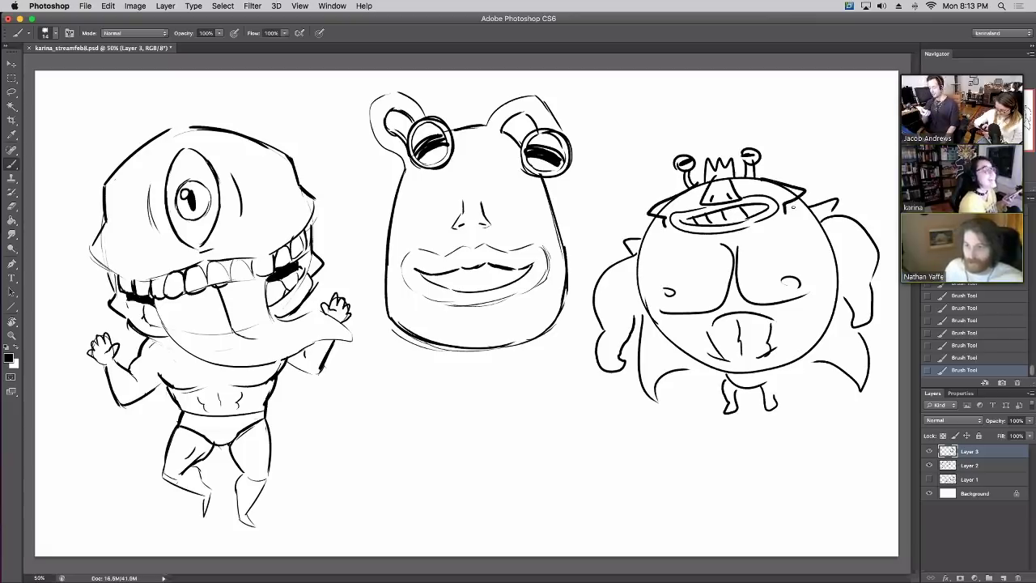
On Layer 2, add a row of teeth to the middle creature's mouth
left_click(972, 466)
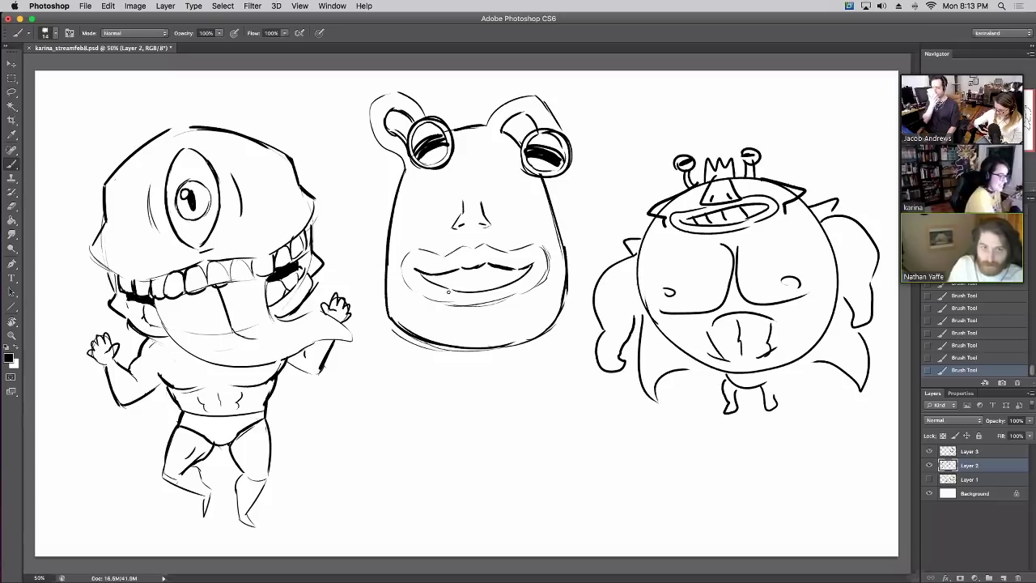
left_click_drag(444, 275, 447, 293)
mouse_move(462, 271)
left_mouse_down()
mouse_move(463, 288)
mouse_move(481, 291)
left_mouse_up()
left_click_drag(504, 269, 507, 289)
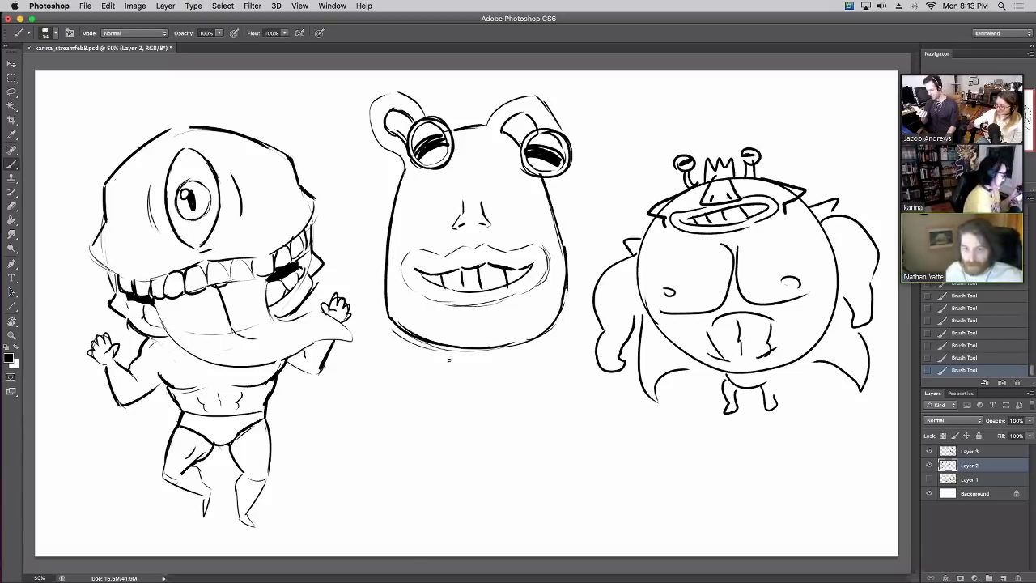
Draw a narrow body below the frog head with a waistband near its base
mouse_move(449, 352)
left_mouse_down()
mouse_move(437, 442)
mouse_move(428, 413)
mouse_move(425, 448)
left_mouse_up()
left_click_drag(442, 466, 476, 469)
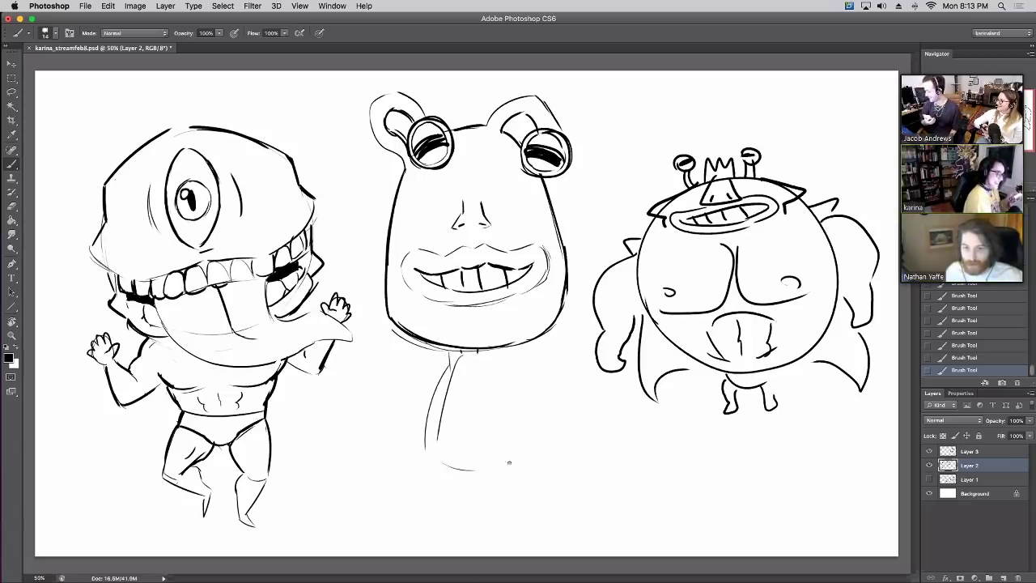
left_click_drag(490, 359, 517, 444)
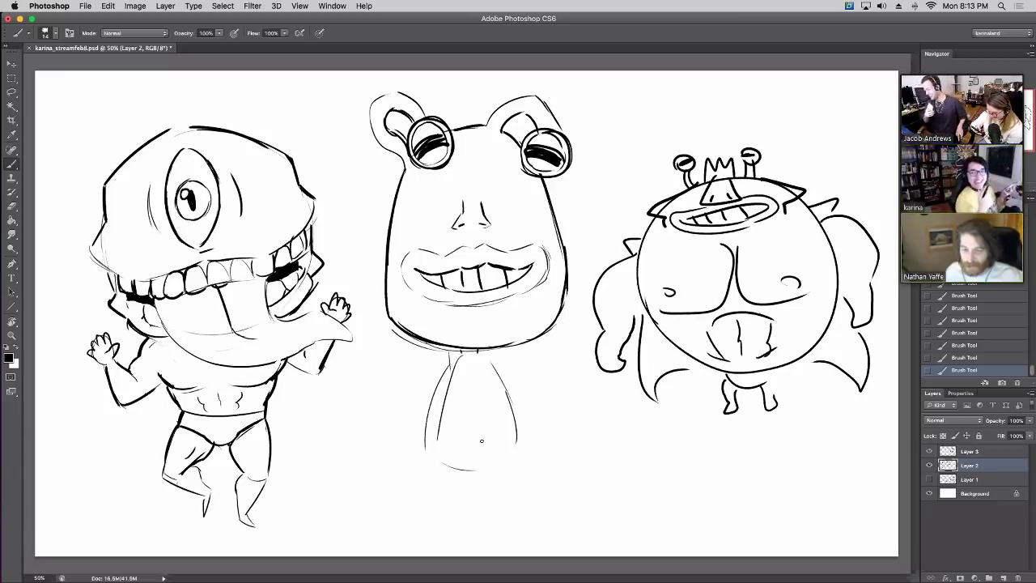
mouse_move(465, 350)
left_mouse_down()
mouse_move(438, 425)
mouse_move(505, 440)
left_mouse_up()
left_click_drag(504, 396, 512, 446)
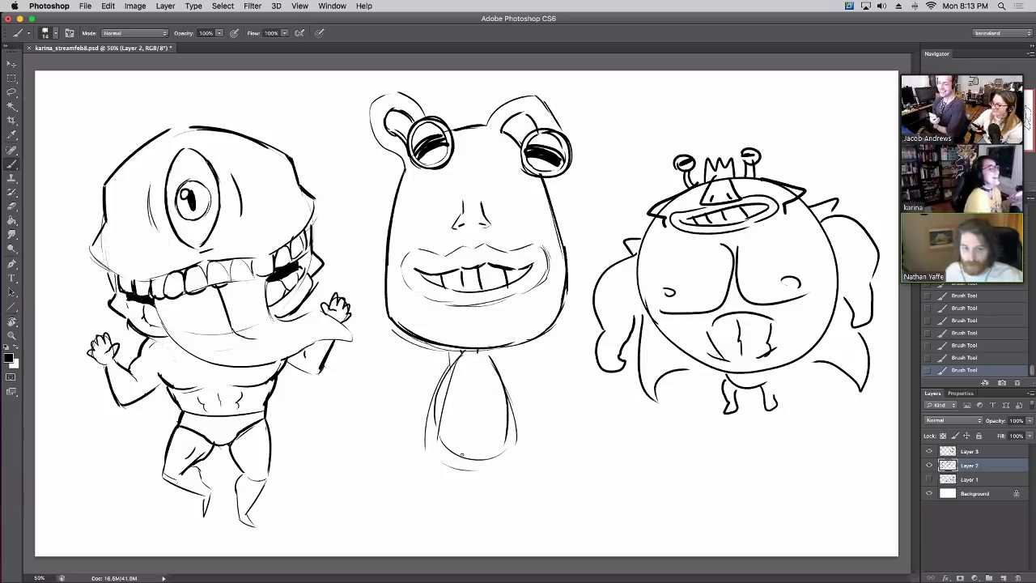
left_click_drag(463, 361, 462, 348)
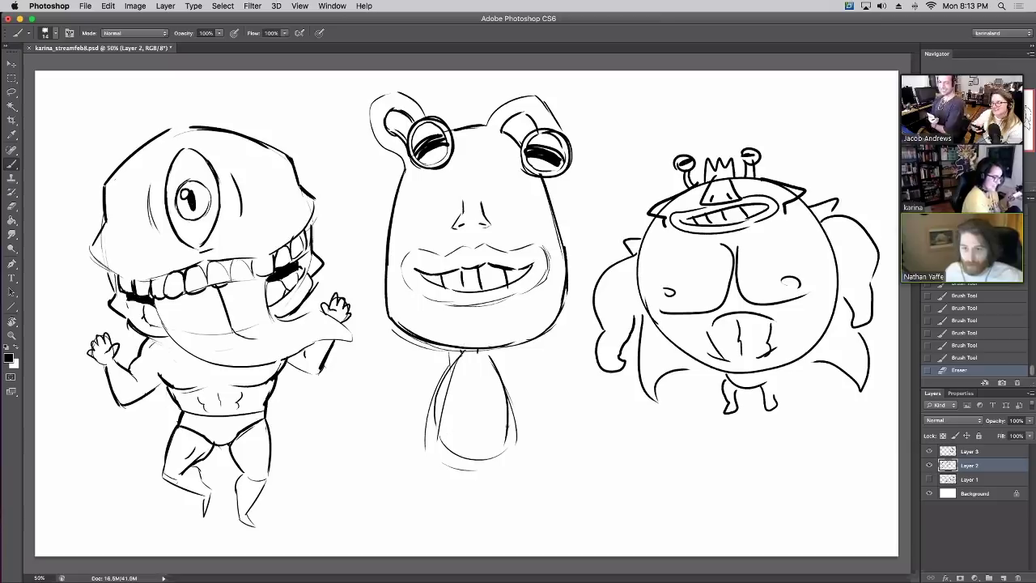
mouse_move(438, 427)
left_mouse_down()
mouse_move(508, 430)
mouse_move(454, 449)
left_mouse_up()
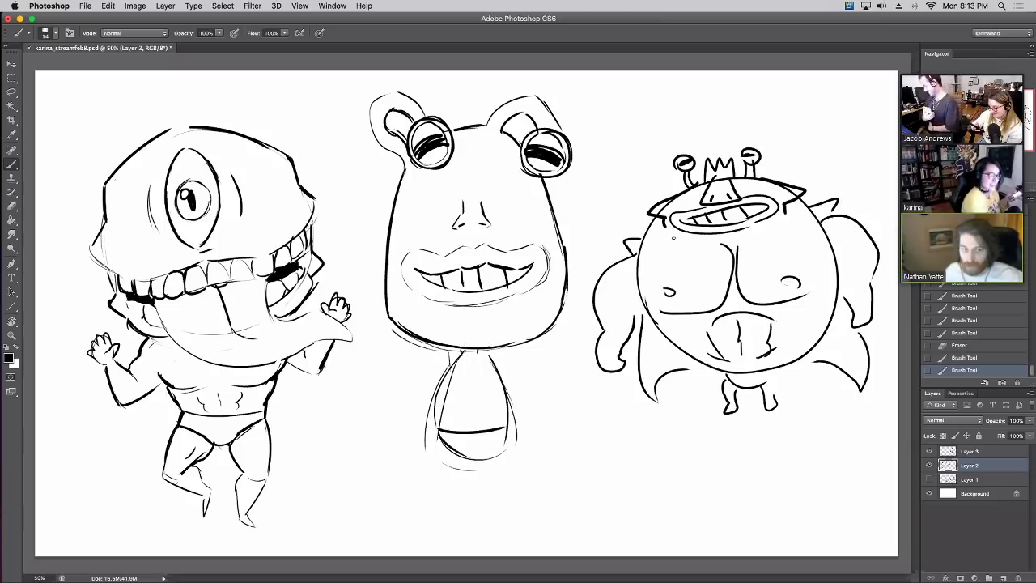
Try a big toothy mouth on the round monster, then revert it through History
mouse_move(673, 238)
left_mouse_down()
mouse_move(779, 217)
mouse_move(784, 225)
mouse_move(712, 274)
left_mouse_up()
left_click_drag(718, 231, 730, 264)
mouse_move(732, 214)
left_mouse_down()
mouse_move(744, 261)
mouse_move(761, 245)
left_mouse_up()
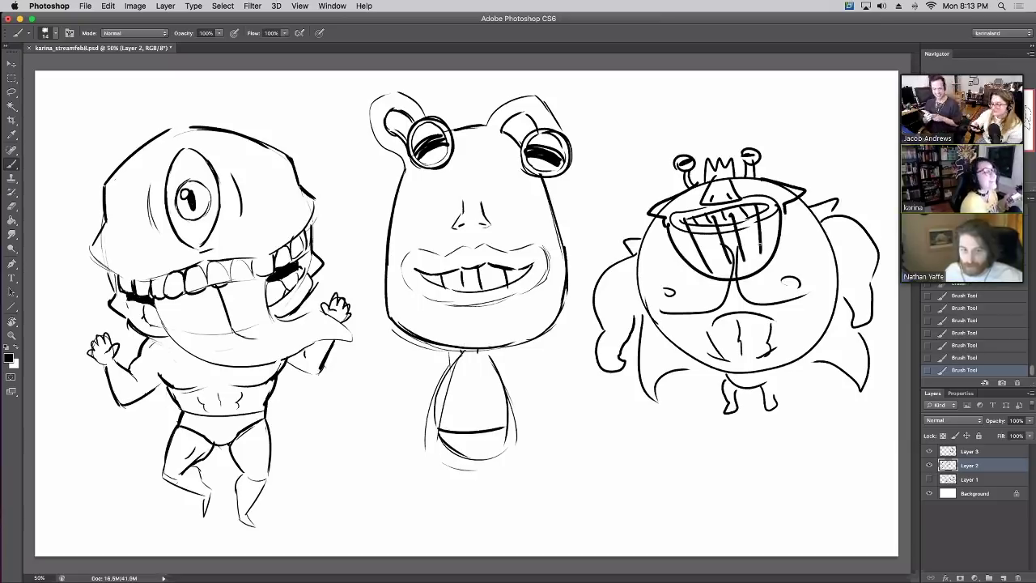
key("e")
left_click_drag(686, 222, 717, 216)
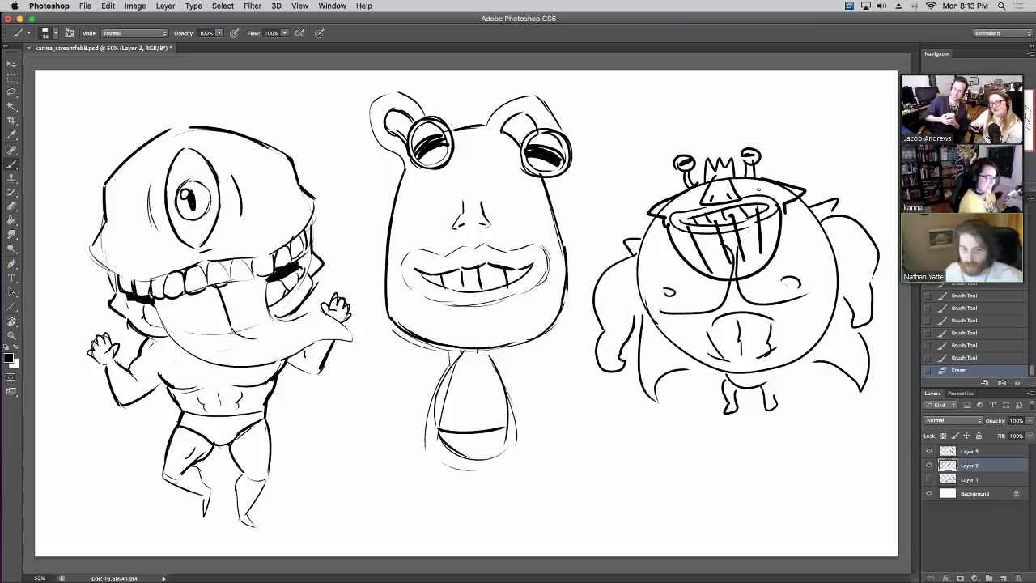
key("super+alt+z")
key("super+alt+z")
key("super+alt+z")
key("super+alt+z")
key("super+alt+z")
key("super+alt+z")
key("super+alt+z")
left_click(958, 308)
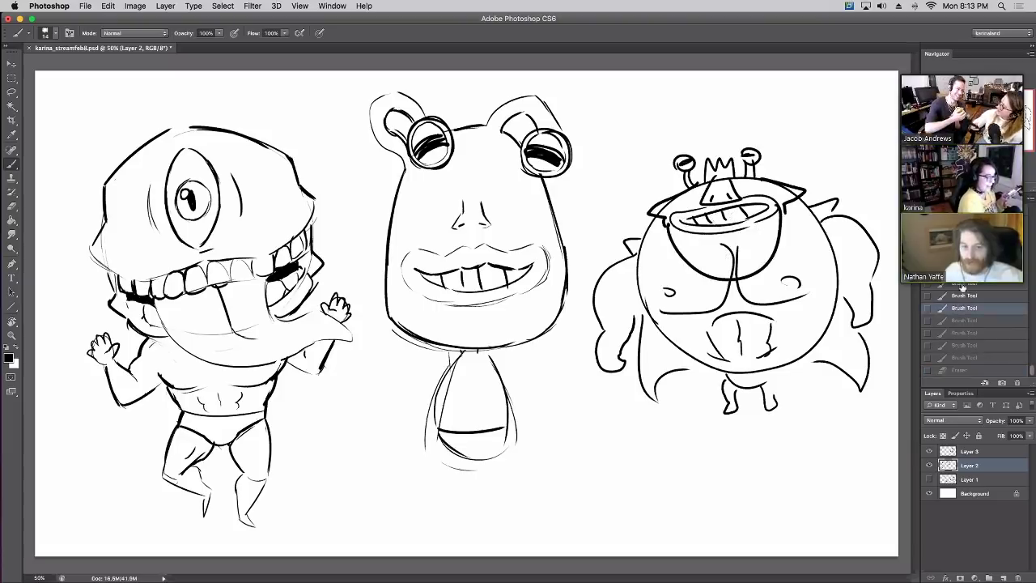
left_click(955, 289)
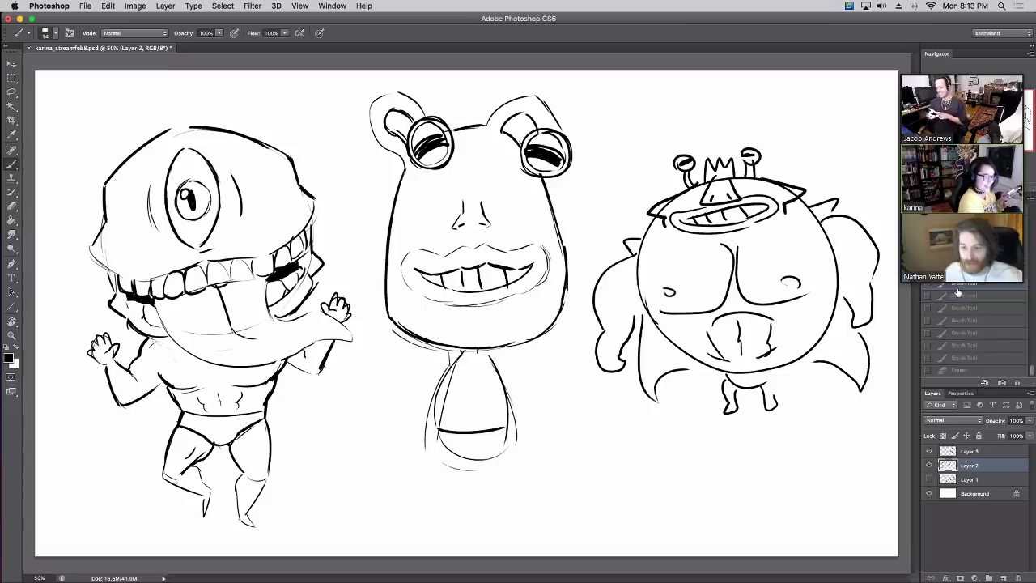
left_click(958, 294)
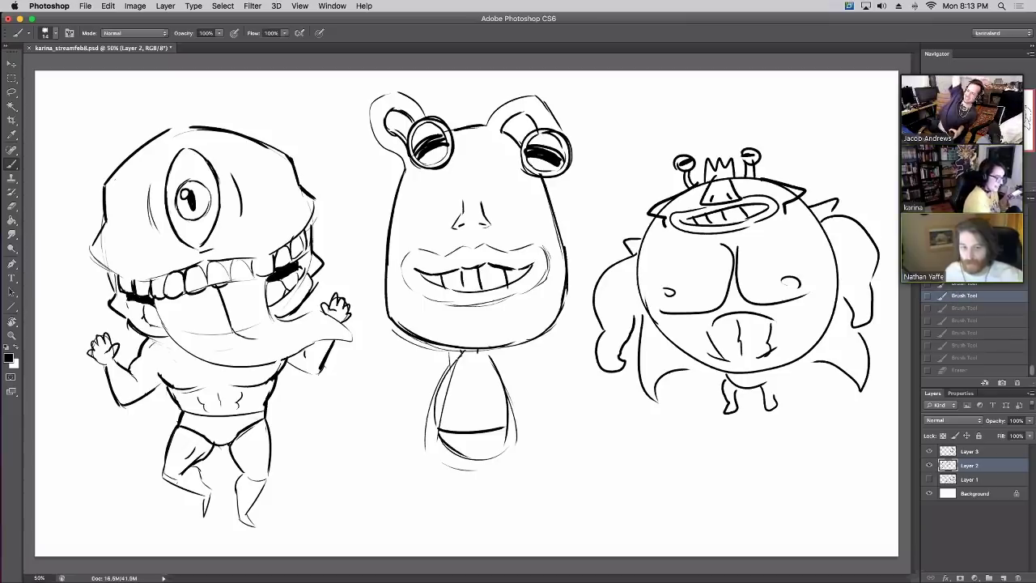
key("super+shift+z")
key("super+shift+z")
key("super+shift+z")
key("super+shift+z")
key("super+shift+z")
key("super+shift+z")
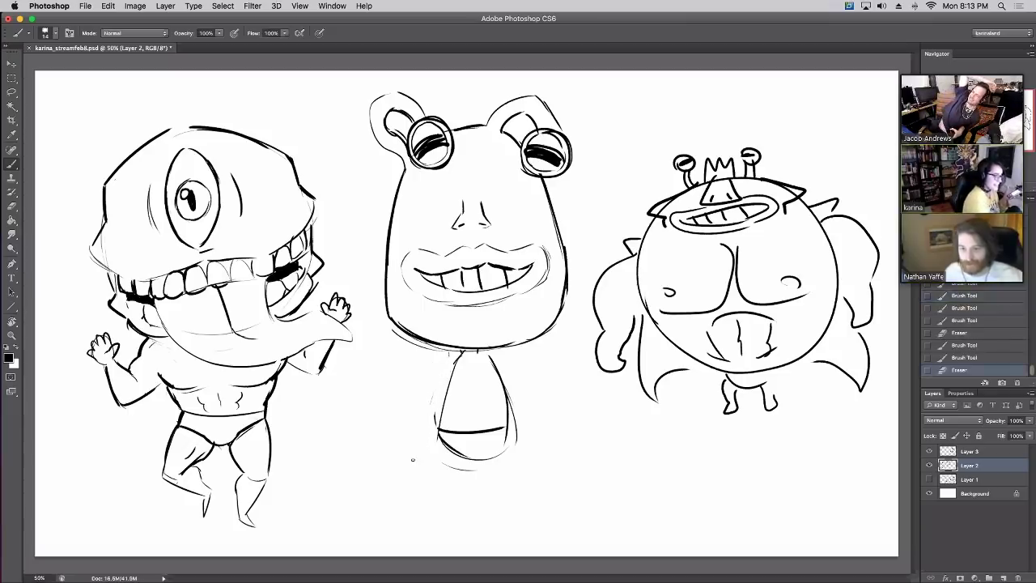
Draw the middle monster's neck strokes, lower body curve and left arm, erasing overlapping lines
mouse_move(459, 356)
left_mouse_down()
mouse_move(435, 432)
mouse_move(448, 496)
mouse_move(462, 496)
mouse_move(454, 460)
left_mouse_up()
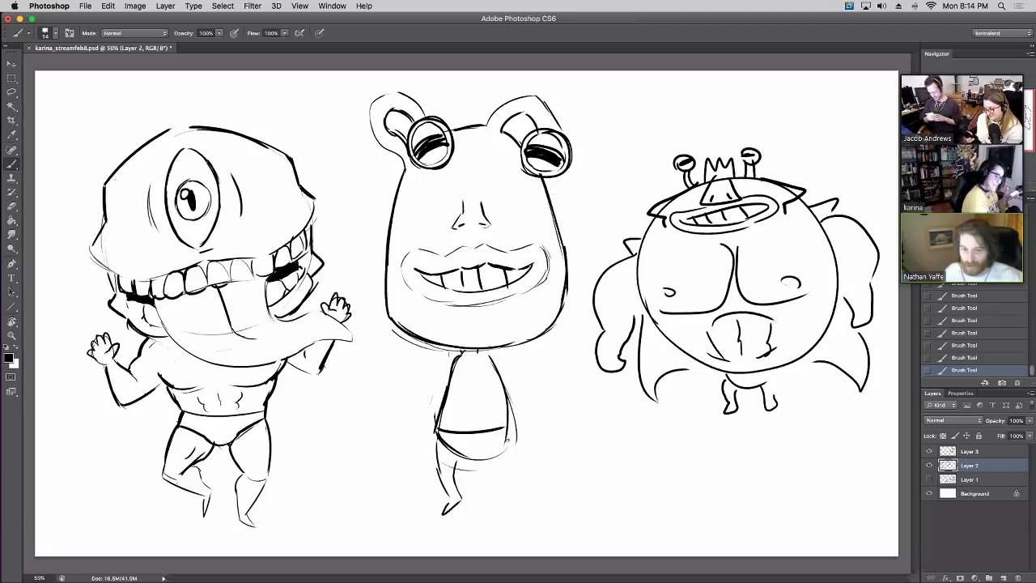
mouse_move(508, 441)
left_mouse_down()
mouse_move(528, 452)
mouse_move(510, 485)
left_mouse_up()
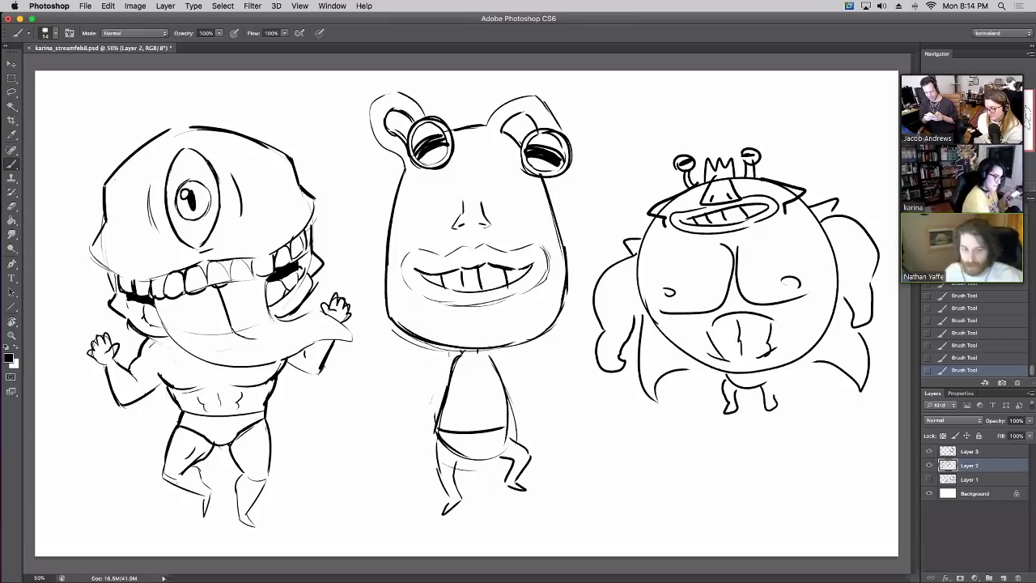
left_click_drag(449, 356, 399, 391)
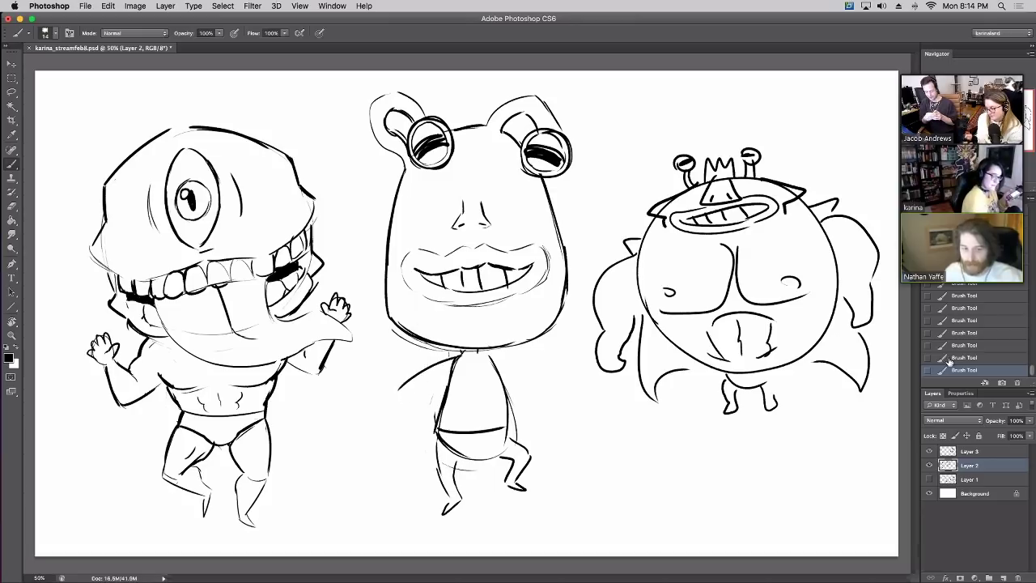
key("super+z")
mouse_move(450, 361)
left_mouse_down()
mouse_move(407, 384)
mouse_move(417, 405)
mouse_move(398, 363)
mouse_move(382, 377)
mouse_move(421, 424)
mouse_move(431, 418)
left_mouse_up()
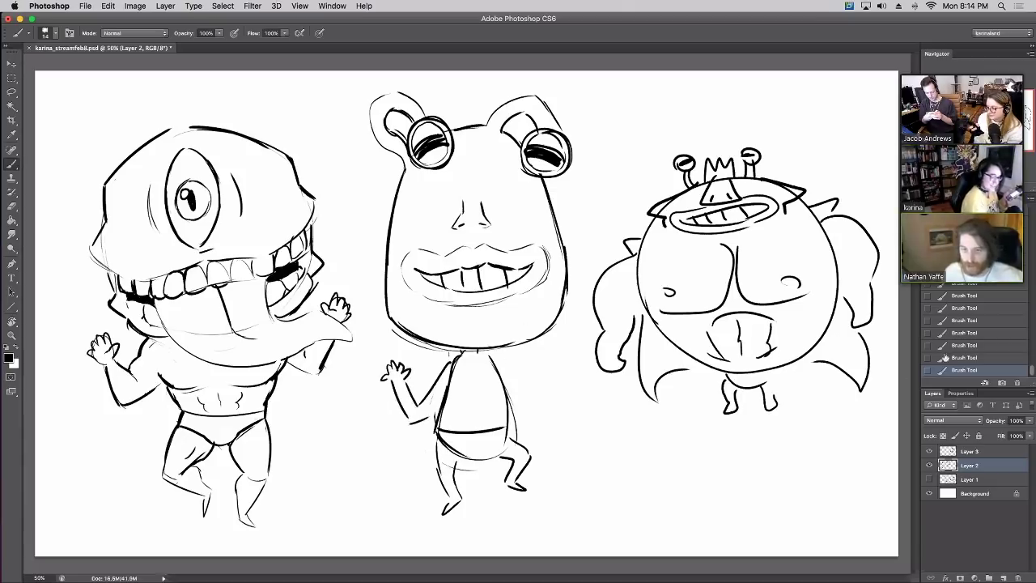
key("super+z")
key("e")
mouse_move(417, 403)
left_mouse_down()
mouse_move(435, 365)
mouse_move(423, 397)
mouse_move(454, 356)
mouse_move(445, 383)
left_mouse_up()
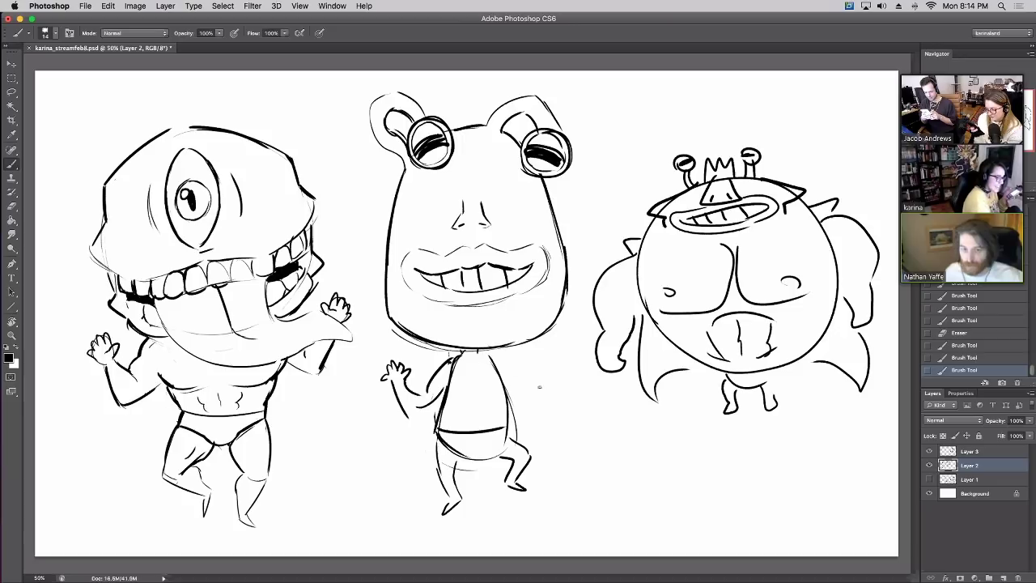
Draw the middle monster's right arm with a fingered hand and redraw its left arm and hand
mouse_move(490, 357)
left_mouse_down()
mouse_move(527, 379)
mouse_move(500, 402)
mouse_move(529, 397)
left_mouse_up()
left_click(963, 357)
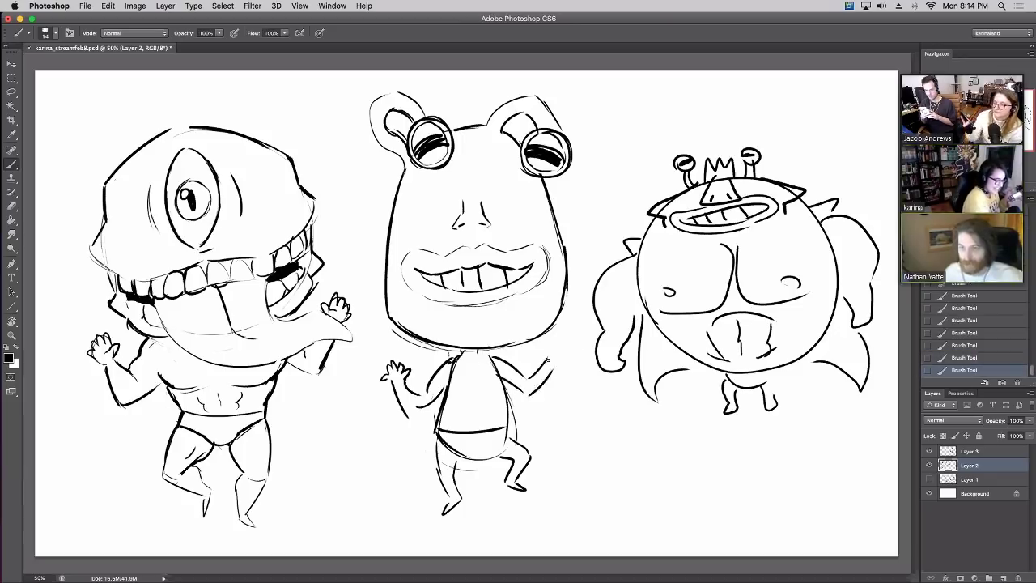
mouse_move(548, 362)
left_mouse_down()
mouse_move(561, 344)
mouse_move(565, 366)
mouse_move(553, 370)
left_mouse_up()
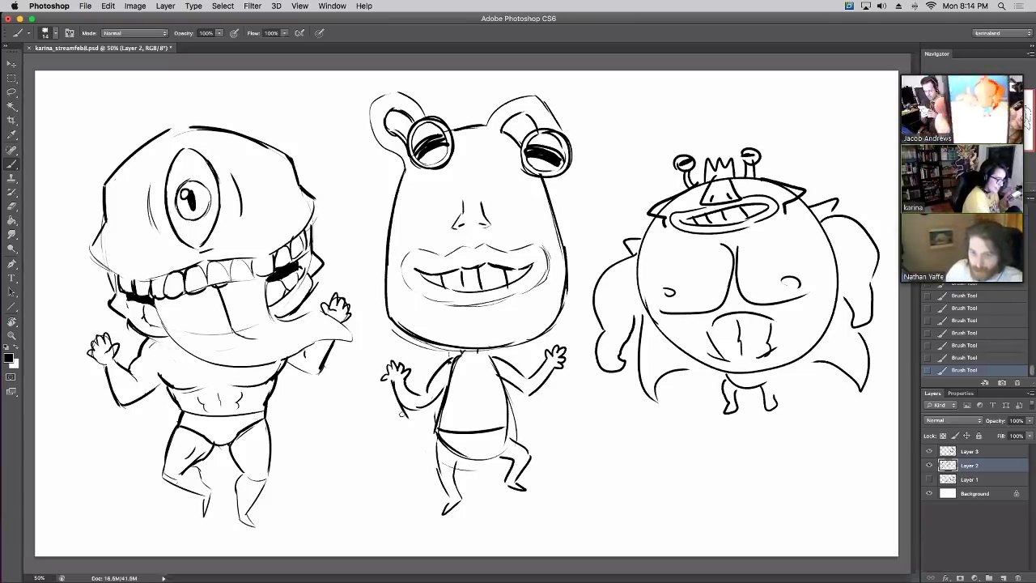
key("e")
mouse_move(402, 413)
left_mouse_down()
mouse_move(394, 383)
mouse_move(396, 397)
left_mouse_up()
key("b")
left_click_drag(394, 387, 435, 410)
Strengthen the middle monster's right arm and redraw its left side line
left_click_drag(515, 388, 536, 392)
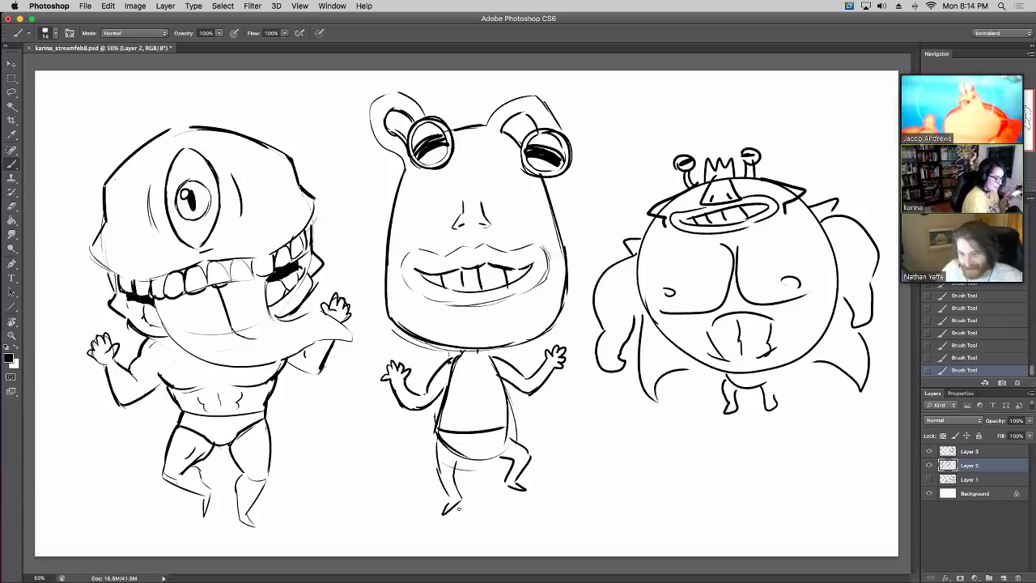
key("e")
left_click_drag(437, 434, 432, 392)
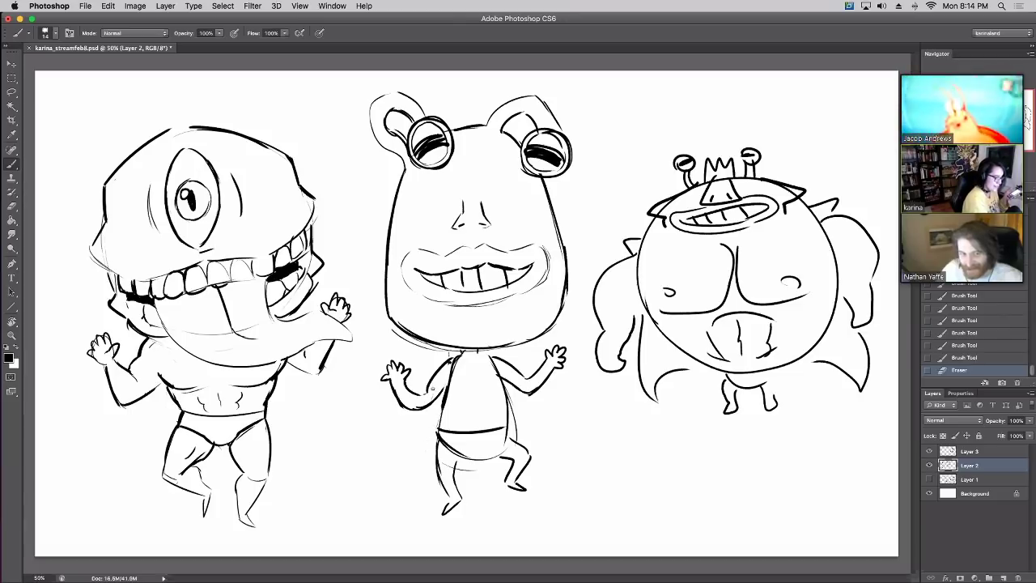
left_click_drag(437, 434, 442, 405)
left_click_drag(468, 321, 473, 324)
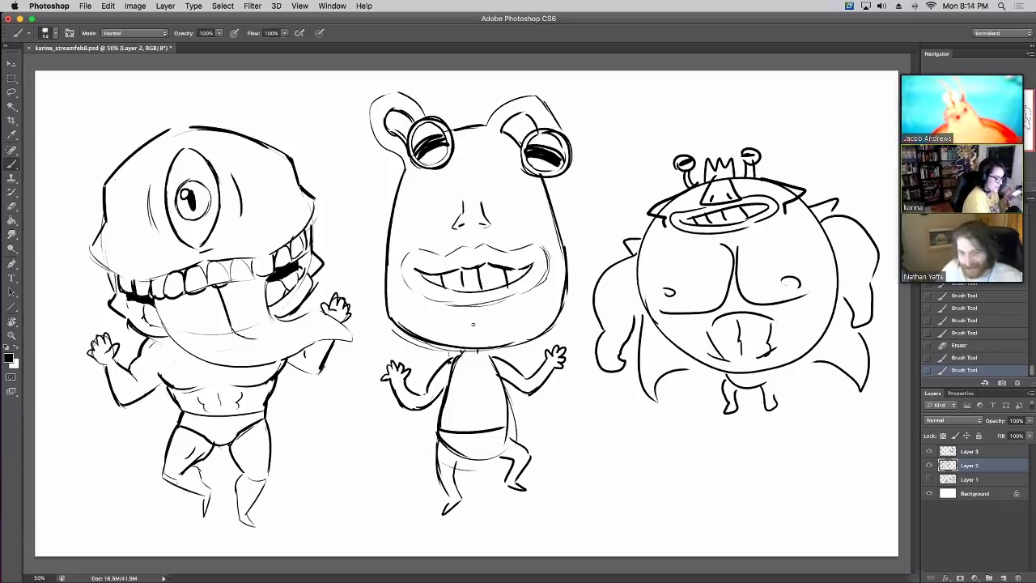
key("e")
Clean up the middle monster's shoulder and neck lines, then hide Layer 3's sketch
mouse_move(426, 365)
left_mouse_down()
mouse_move(455, 364)
mouse_move(433, 389)
mouse_move(453, 366)
left_mouse_up()
mouse_move(419, 397)
left_mouse_down()
mouse_move(465, 354)
mouse_move(497, 354)
mouse_move(463, 351)
left_mouse_up()
key("e")
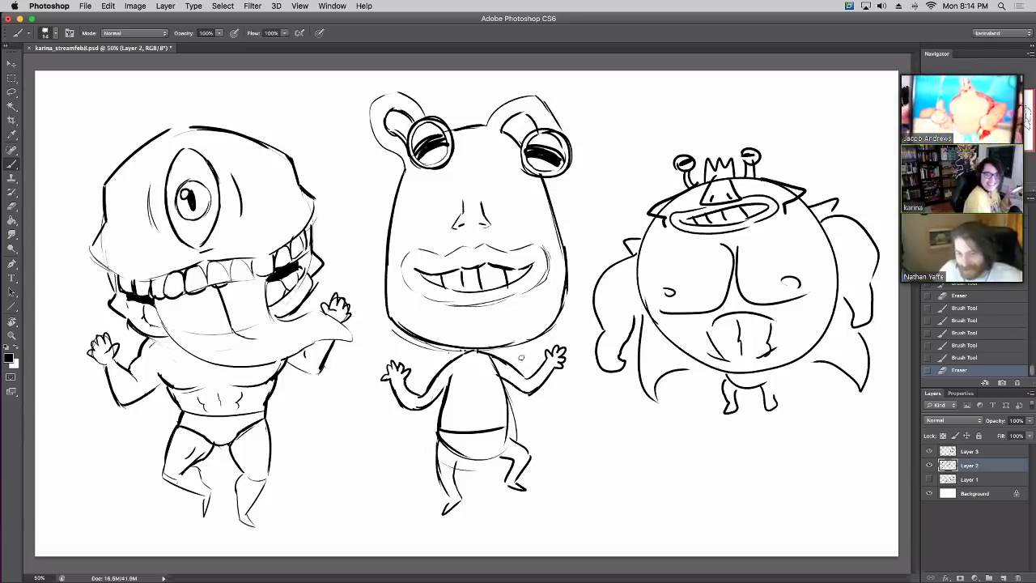
left_click_drag(489, 374, 494, 365)
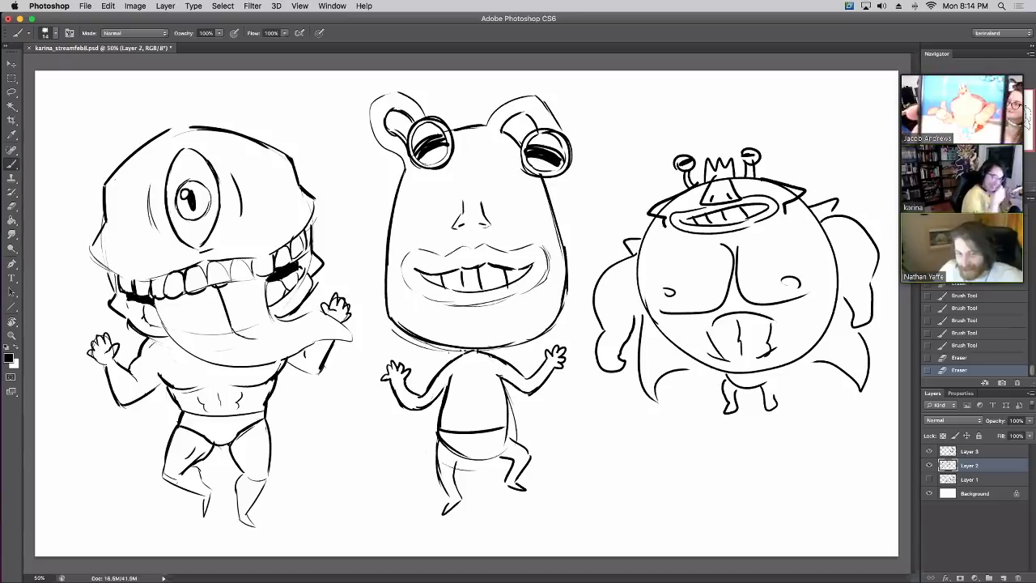
left_click(929, 451)
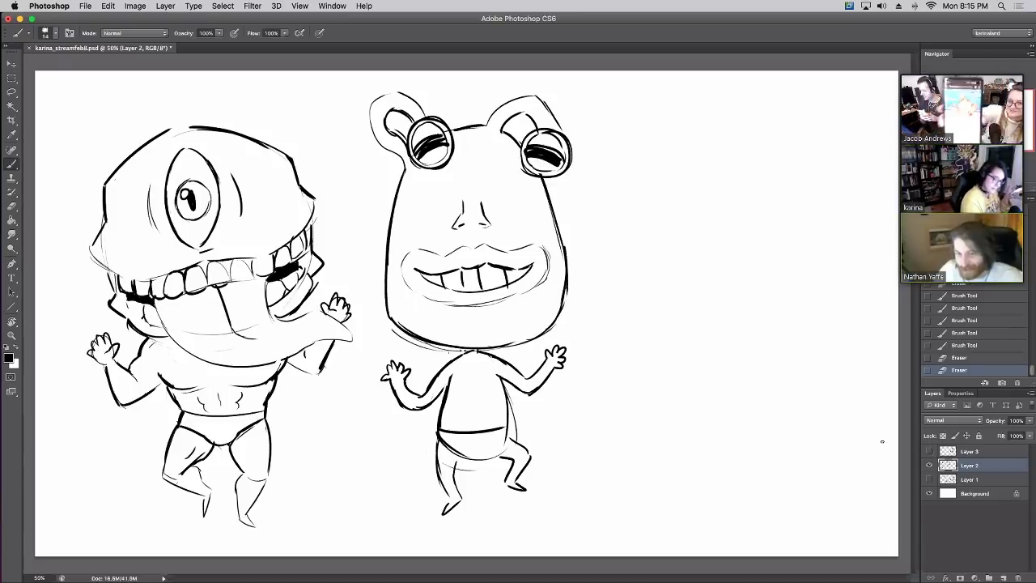
Dot two nipples and a navel on the middle monster and mark its waistband
left_click(453, 392)
left_click(484, 391)
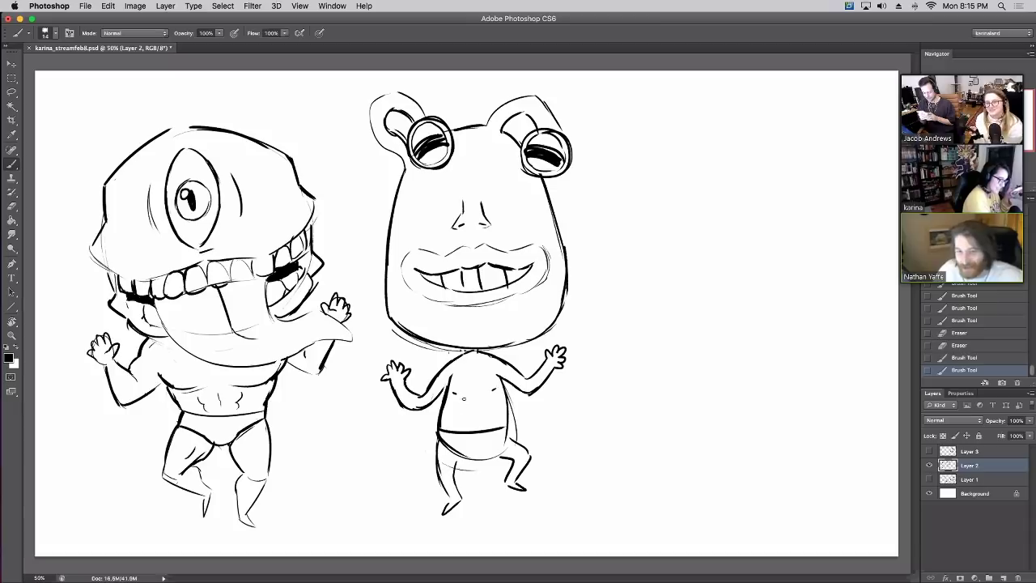
left_click(489, 395)
left_click(476, 421)
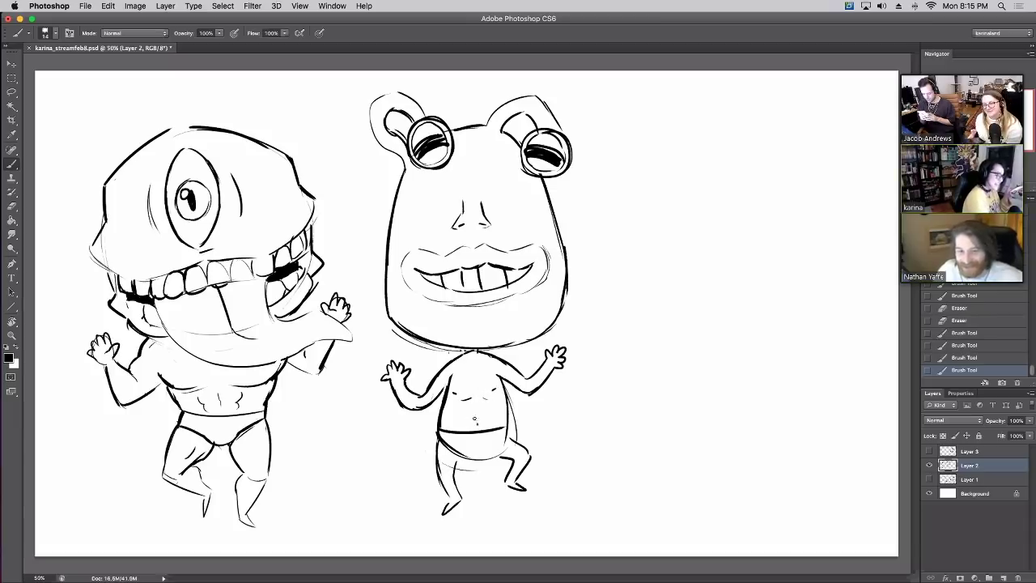
mouse_move(470, 458)
left_mouse_down()
mouse_move(510, 459)
mouse_move(510, 440)
left_mouse_up()
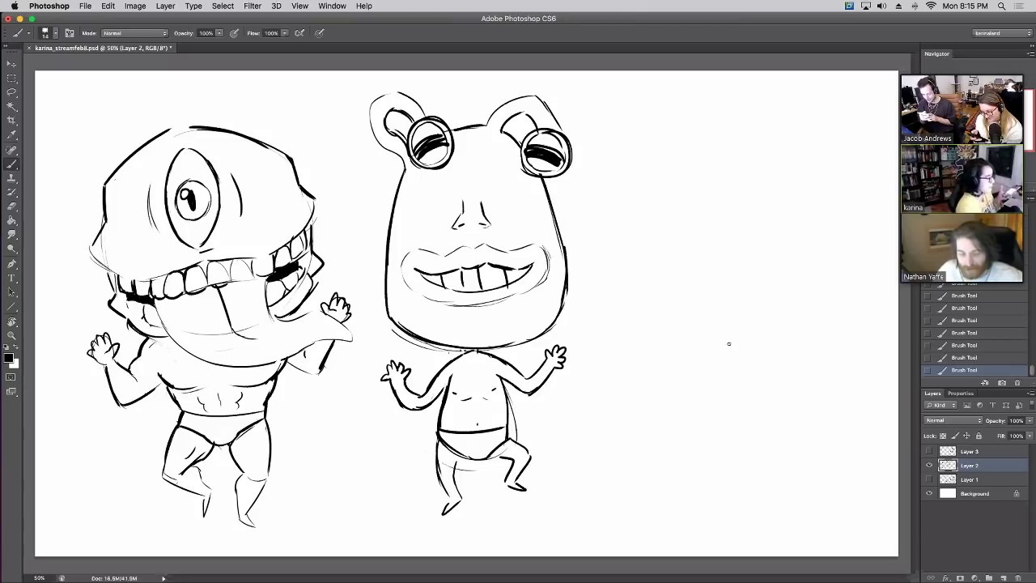
Sketch a rounded head outline on the right with a big curved nose and nostril
left_click_drag(748, 123, 637, 225)
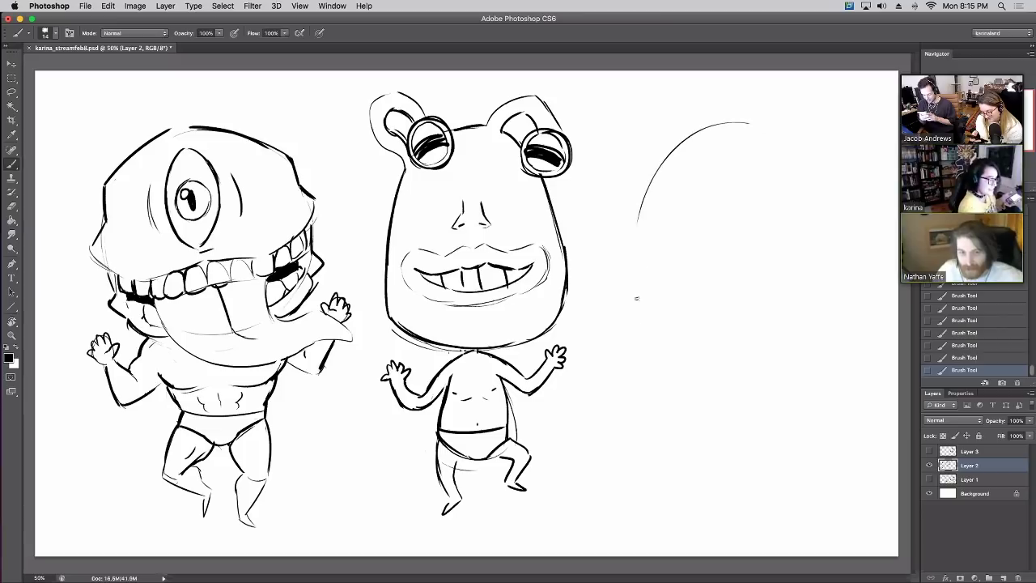
left_click_drag(634, 298, 733, 348)
mouse_move(781, 126)
left_mouse_down()
mouse_move(820, 174)
mouse_move(833, 247)
left_mouse_up()
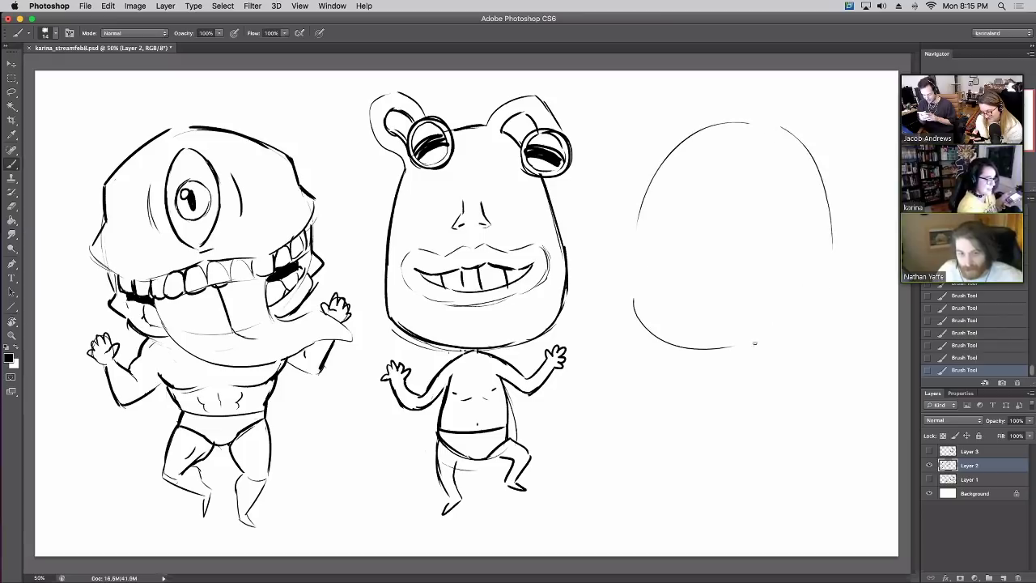
mouse_move(766, 347)
left_mouse_down()
mouse_move(840, 303)
mouse_move(830, 302)
left_mouse_up()
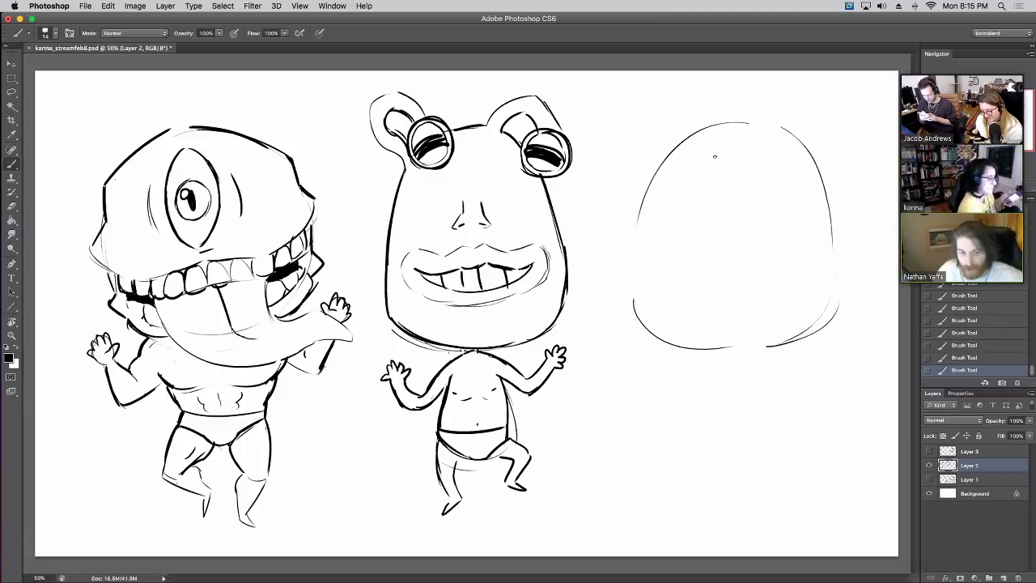
mouse_move(727, 141)
left_mouse_down()
mouse_move(673, 301)
mouse_move(674, 274)
mouse_move(728, 286)
mouse_move(709, 267)
mouse_move(680, 262)
mouse_move(701, 245)
mouse_move(698, 255)
mouse_move(717, 203)
left_mouse_up()
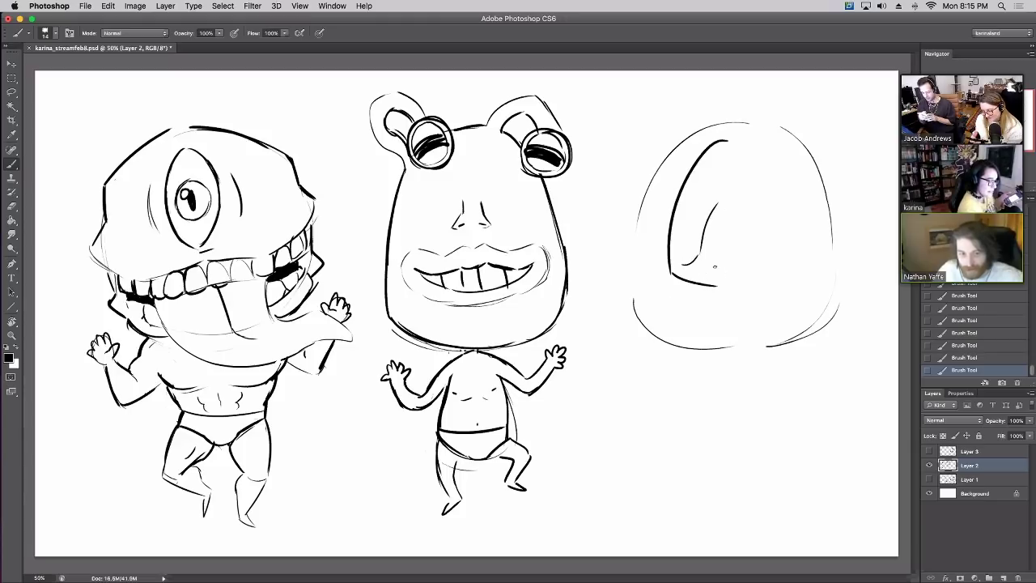
left_click_drag(716, 266, 741, 270)
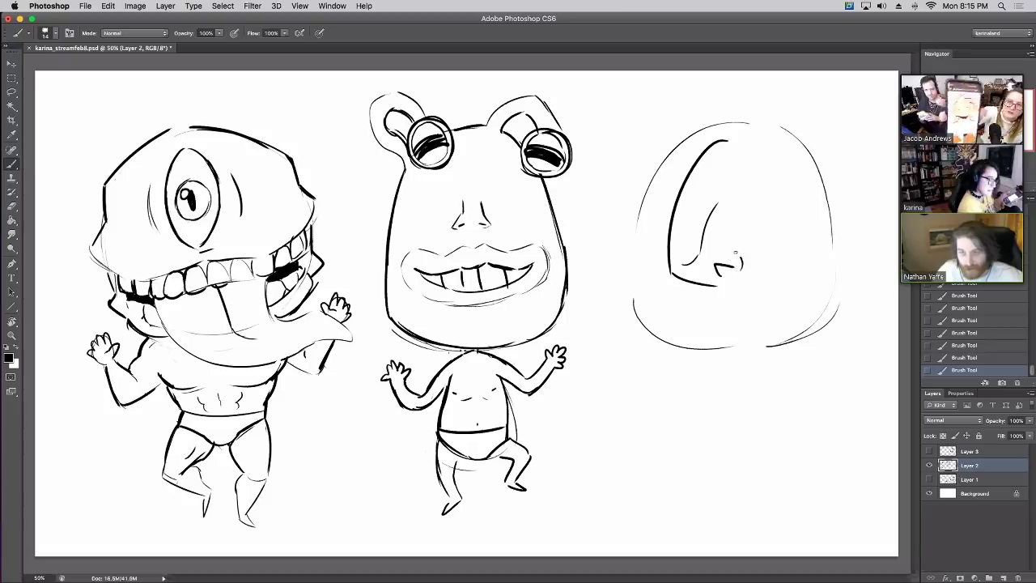
left_click_drag(729, 235, 745, 270)
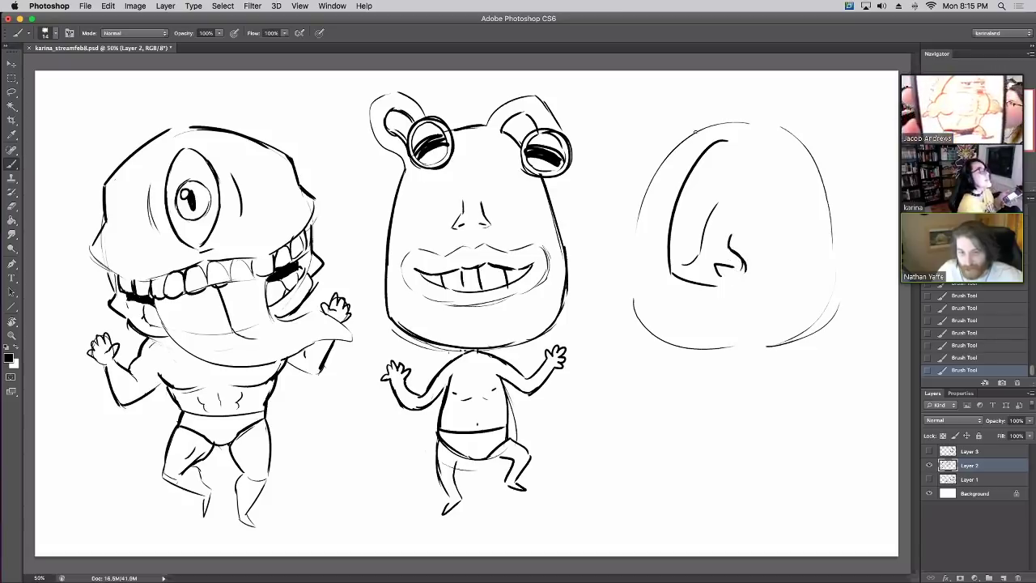
Darken the new head's outline and erase its rough top-right and bottom edges
left_click_drag(699, 131, 637, 275)
mouse_move(640, 223)
left_mouse_down()
mouse_move(635, 311)
mouse_move(697, 353)
mouse_move(736, 361)
mouse_move(784, 348)
mouse_move(842, 289)
left_mouse_up()
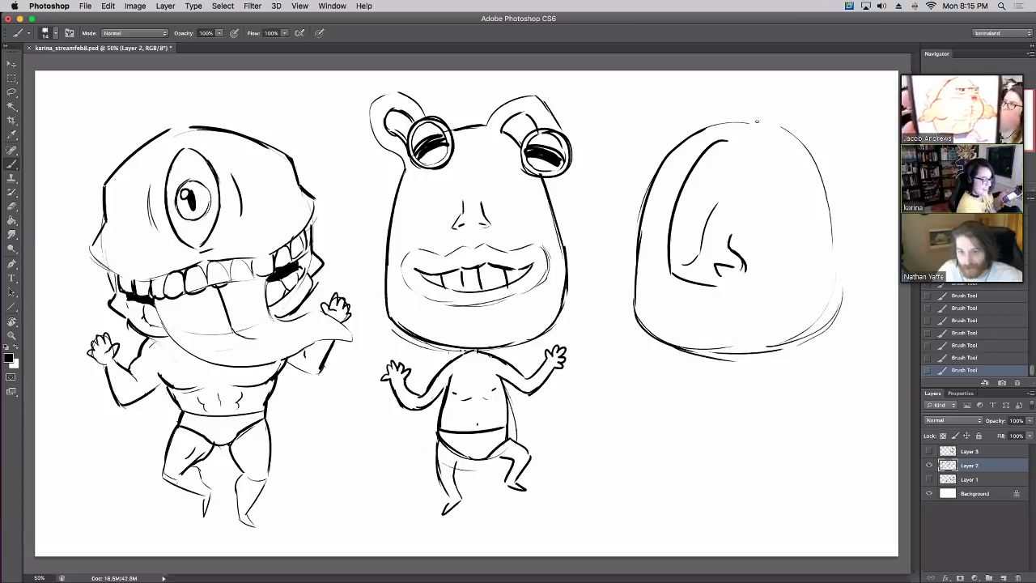
left_click_drag(758, 123, 822, 192)
mouse_move(813, 151)
left_mouse_down()
mouse_move(842, 290)
mouse_move(839, 327)
left_mouse_up()
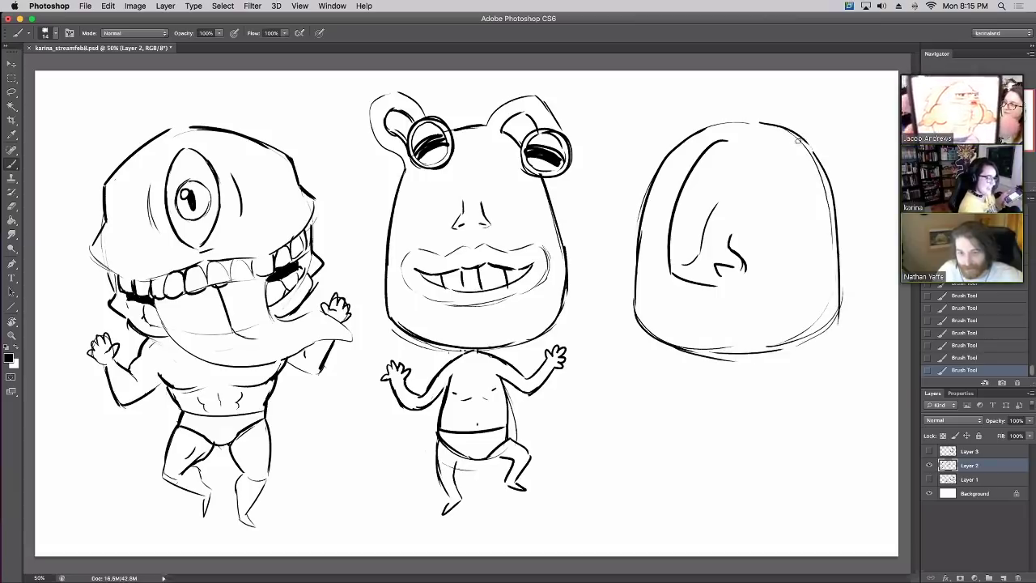
key("e")
mouse_move(796, 138)
left_mouse_down()
mouse_move(824, 246)
mouse_move(827, 201)
mouse_move(828, 216)
mouse_move(811, 156)
mouse_move(821, 191)
left_mouse_up()
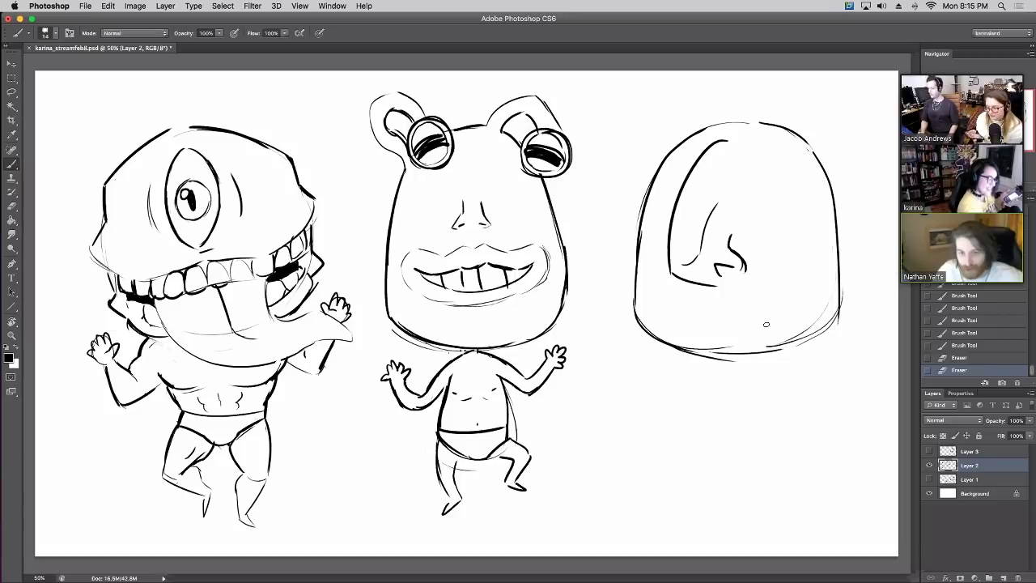
mouse_move(785, 340)
left_mouse_down()
mouse_move(811, 325)
mouse_move(709, 348)
mouse_move(743, 348)
mouse_move(734, 361)
mouse_move(712, 354)
mouse_move(829, 328)
left_mouse_up()
key("b")
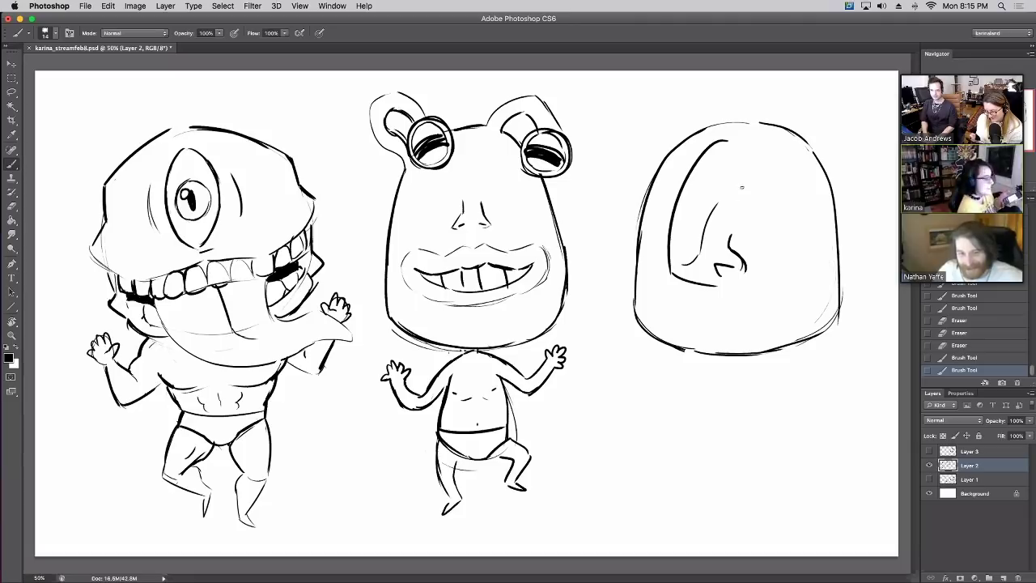
Draw the right head's arched eye with a heavy lid and hatch strokes at the face's left edge
mouse_move(742, 187)
left_mouse_down()
mouse_move(773, 170)
mouse_move(765, 164)
mouse_move(767, 185)
mouse_move(746, 181)
mouse_move(787, 181)
left_mouse_up()
mouse_move(754, 183)
left_mouse_down()
mouse_move(786, 179)
mouse_move(745, 195)
mouse_move(776, 204)
mouse_move(749, 210)
left_mouse_up()
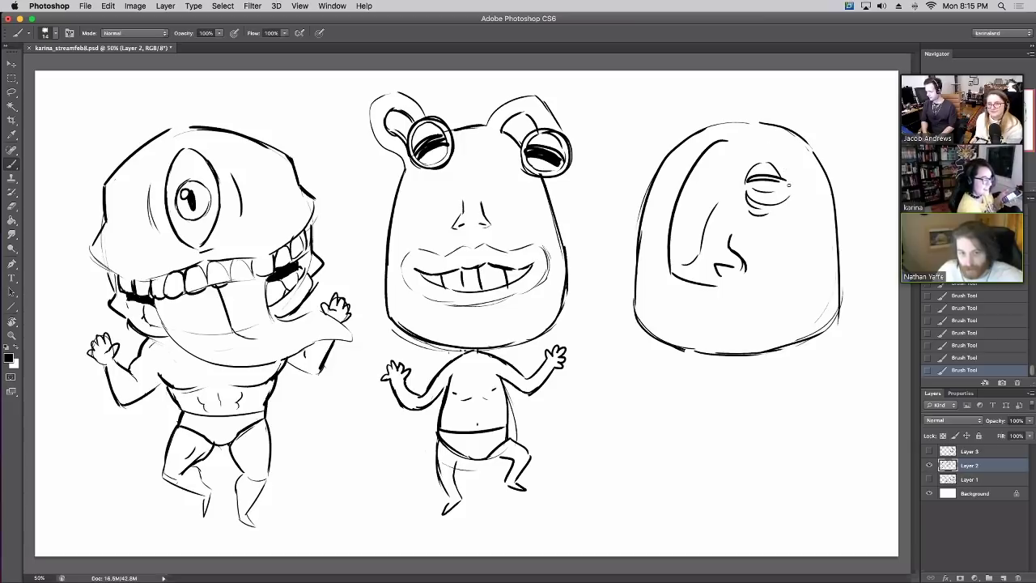
mouse_move(659, 182)
left_mouse_down()
mouse_move(680, 185)
mouse_move(669, 174)
left_mouse_up()
mouse_move(668, 176)
left_mouse_down()
mouse_move(685, 168)
mouse_move(661, 213)
left_mouse_up()
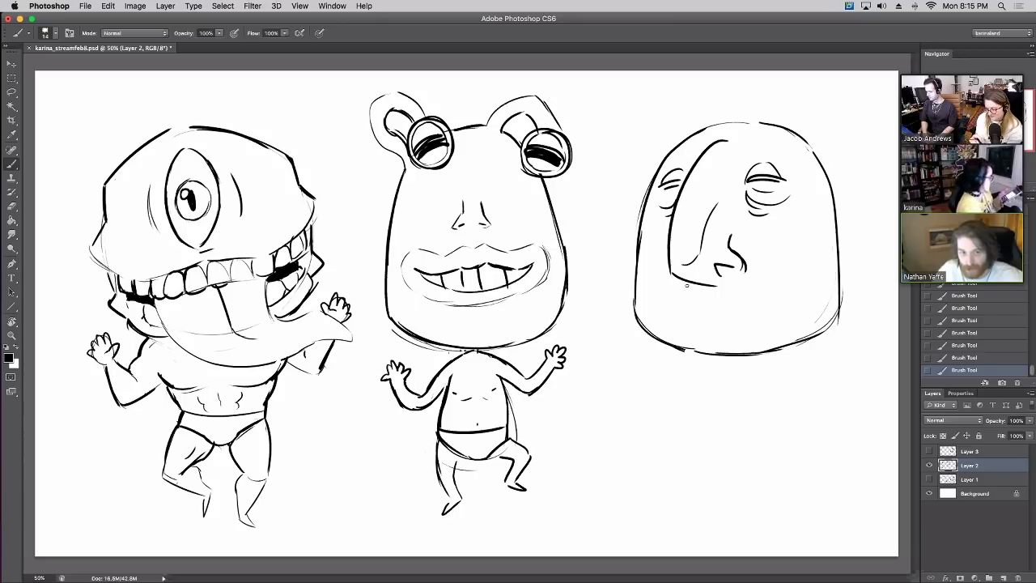
Add a wide grin, cheek and eye creases, jaw and chin line, and strokes under the nose
mouse_move(668, 283)
left_mouse_down()
mouse_move(687, 300)
mouse_move(724, 298)
mouse_move(769, 262)
left_mouse_up()
mouse_move(782, 221)
left_mouse_down()
mouse_move(771, 269)
mouse_move(787, 233)
mouse_move(816, 301)
left_mouse_up()
mouse_move(657, 245)
left_mouse_down()
mouse_move(659, 320)
mouse_move(722, 336)
mouse_move(807, 306)
left_mouse_up()
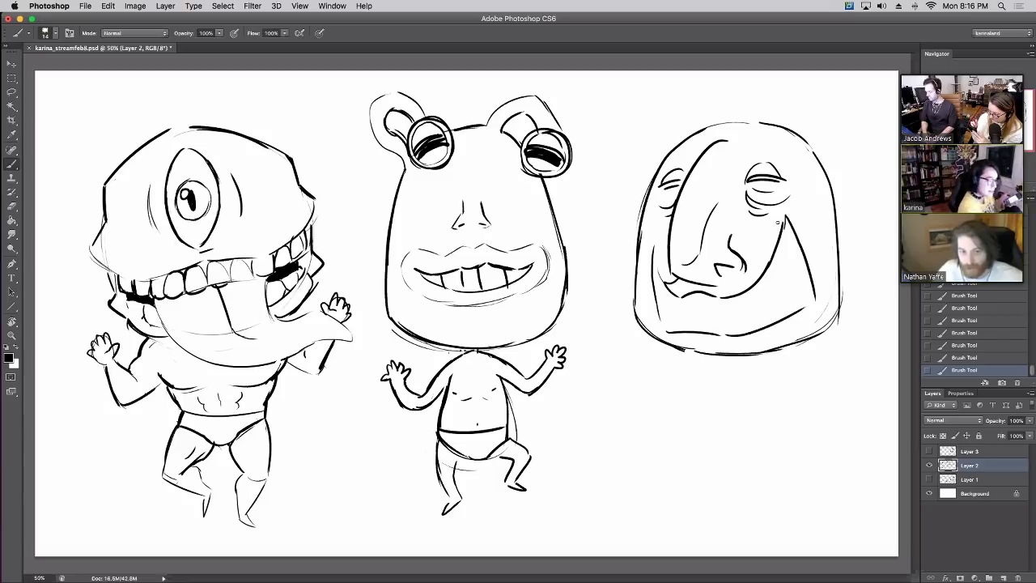
left_click_drag(777, 221, 801, 232)
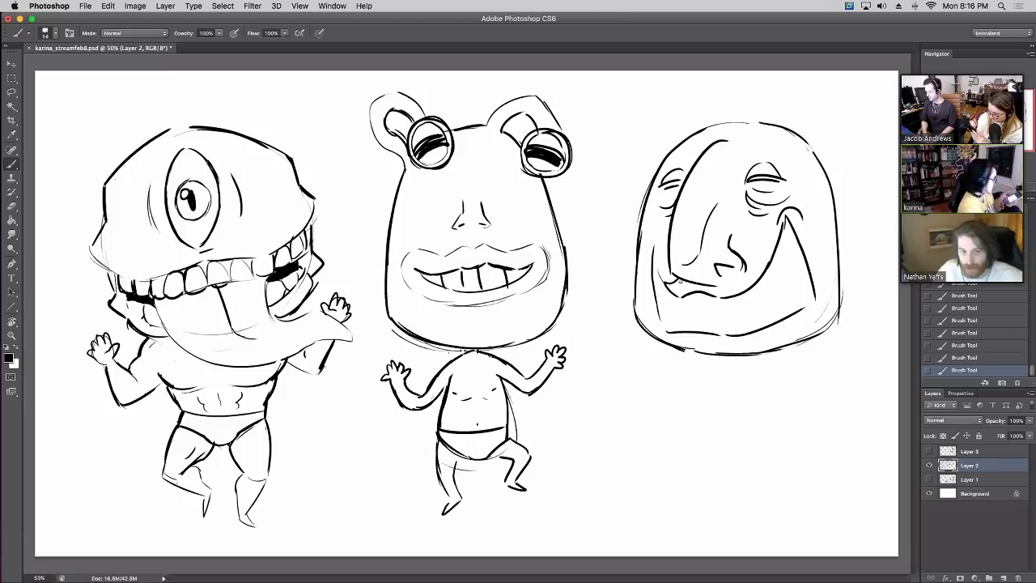
mouse_move(726, 274)
left_mouse_down()
mouse_move(726, 298)
mouse_move(734, 270)
left_mouse_up()
Thicken the third face's left jaw and extend its right cheek crease
key("super+z")
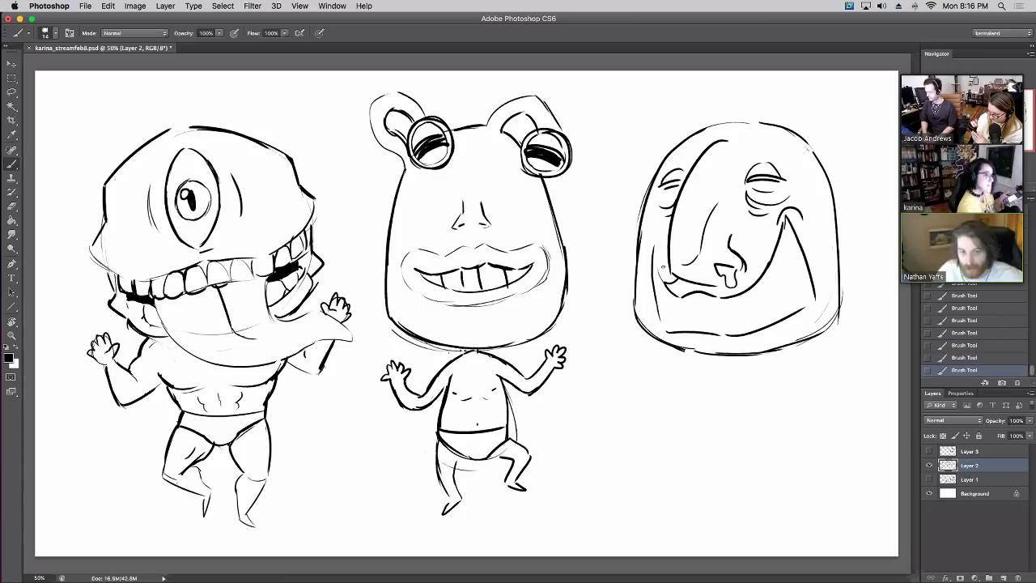
mouse_move(664, 334)
left_mouse_down()
mouse_move(657, 244)
mouse_move(662, 288)
left_mouse_up()
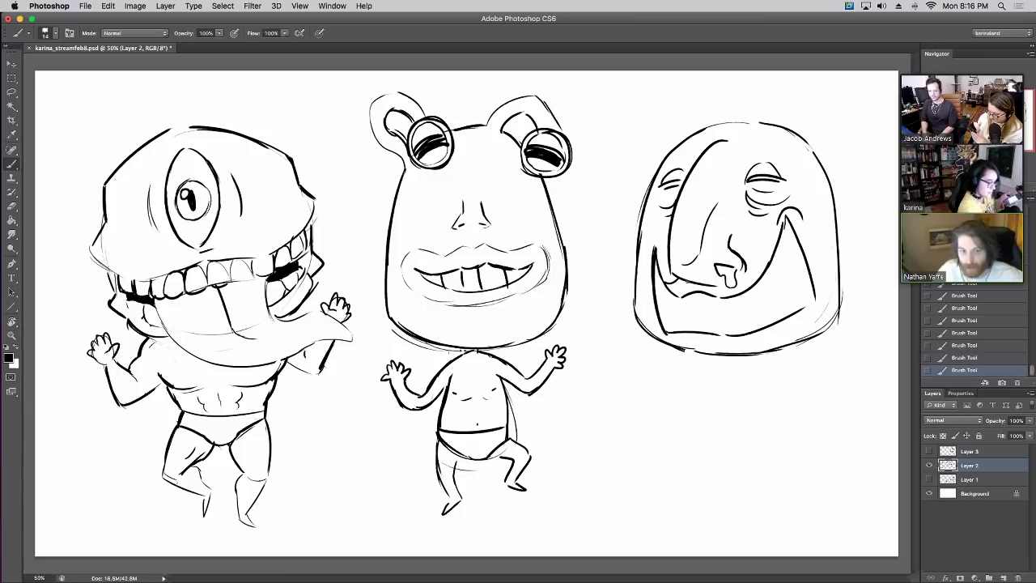
left_click_drag(784, 236, 783, 222)
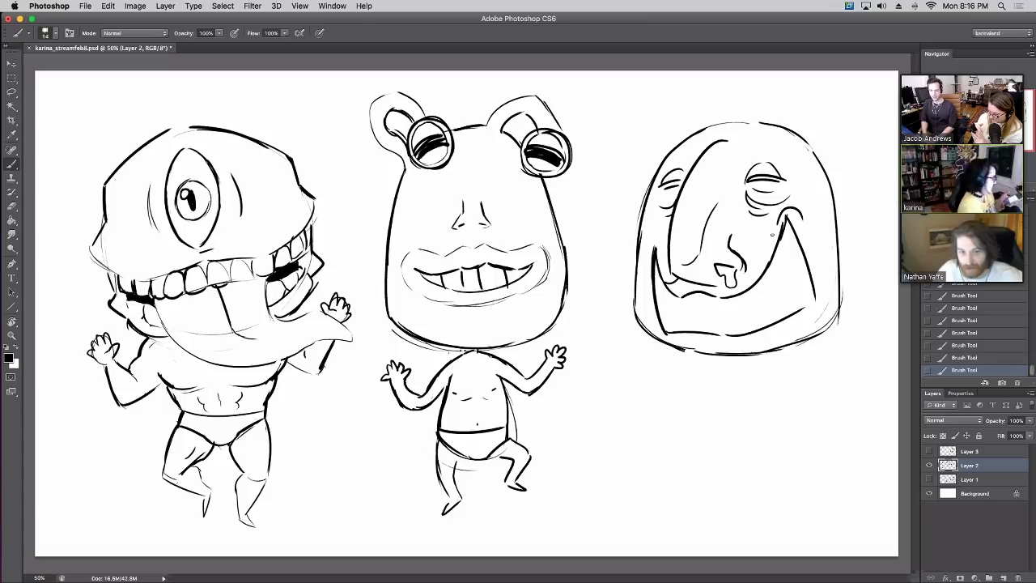
mouse_move(774, 258)
left_mouse_down()
mouse_move(792, 289)
mouse_move(797, 244)
mouse_move(781, 247)
mouse_move(796, 230)
left_mouse_up()
Fill the third monster's grin with rows of pointed teeth and touch up the lower lip
mouse_move(766, 277)
left_mouse_down()
mouse_move(773, 306)
mouse_move(780, 286)
mouse_move(761, 302)
left_mouse_up()
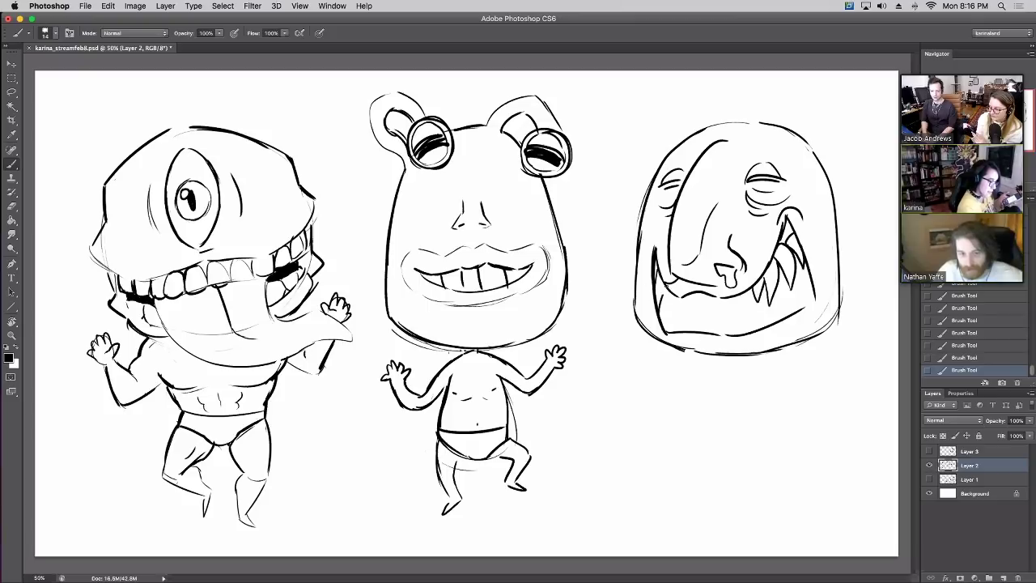
mouse_move(664, 290)
left_mouse_down()
mouse_move(672, 323)
mouse_move(703, 311)
mouse_move(712, 319)
mouse_move(743, 295)
mouse_move(755, 316)
left_mouse_up()
left_click_drag(764, 280, 782, 264)
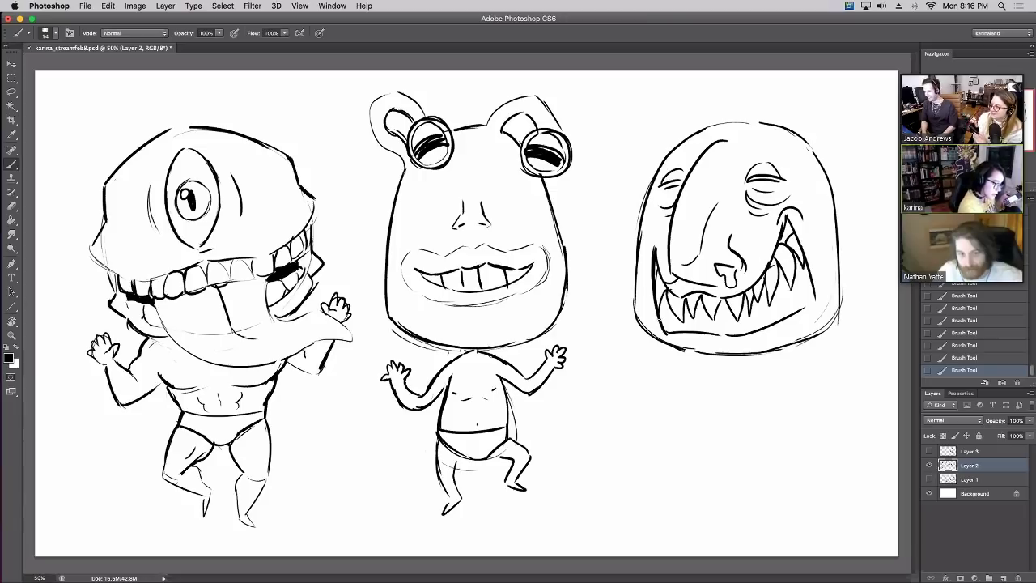
mouse_move(665, 289)
left_mouse_down()
mouse_move(683, 332)
mouse_move(791, 296)
mouse_move(795, 304)
left_mouse_up()
left_click_drag(800, 261, 813, 291)
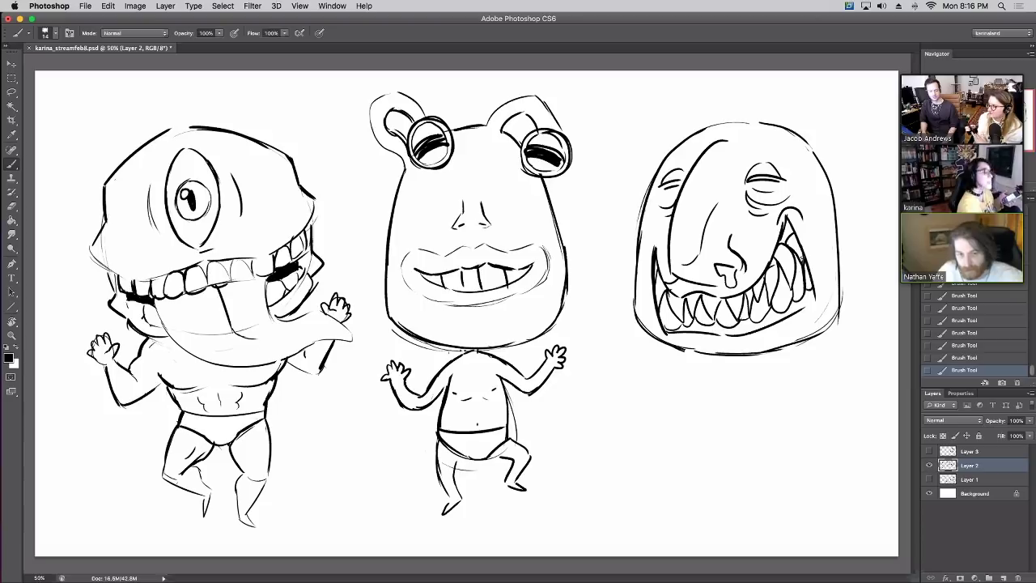
Darken the third face's left edge, mouth sides and lower jaw, and add eye detail marks
left_click_drag(654, 280, 654, 248)
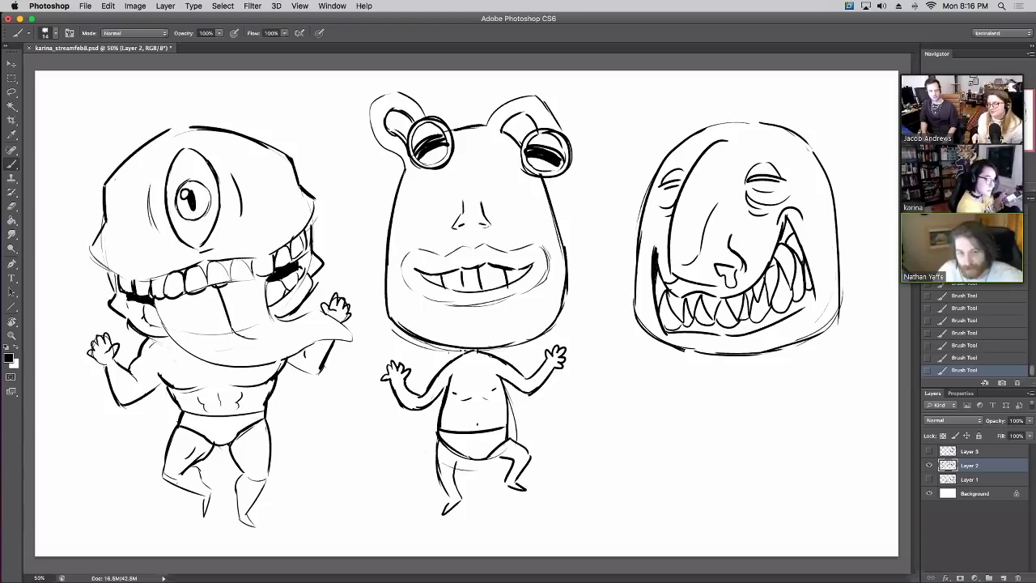
left_click_drag(806, 262, 810, 290)
left_click_drag(805, 277, 814, 294)
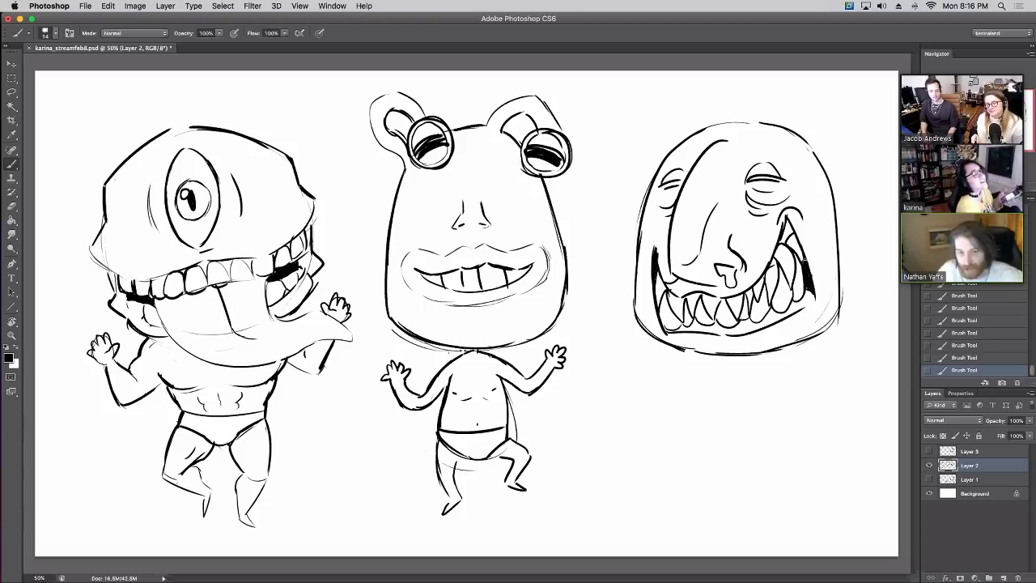
left_click_drag(671, 338, 774, 357)
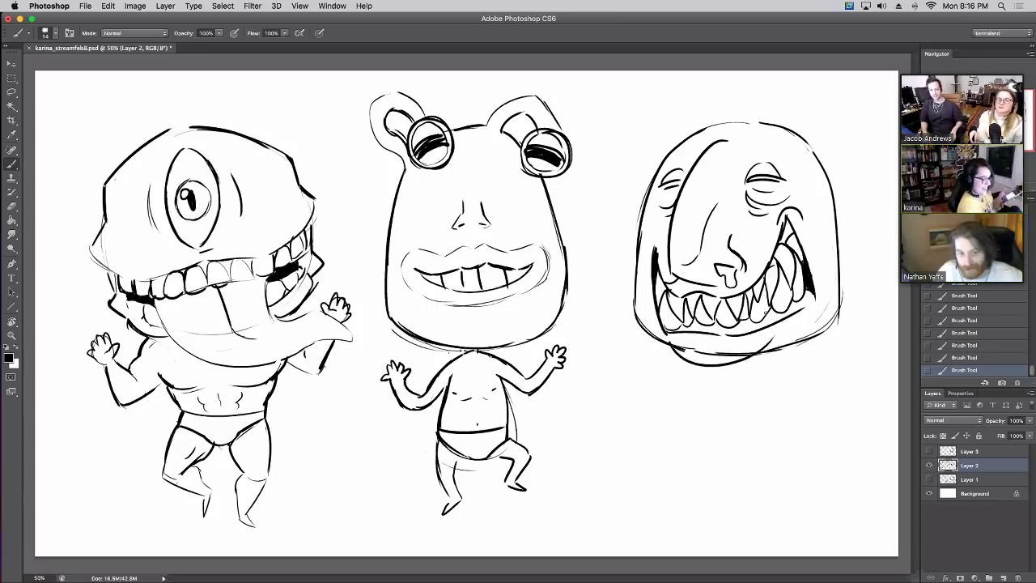
mouse_move(697, 347)
left_mouse_down()
mouse_move(736, 352)
mouse_move(718, 353)
mouse_move(774, 335)
mouse_move(740, 355)
mouse_move(704, 349)
mouse_move(741, 331)
mouse_move(719, 345)
left_mouse_up()
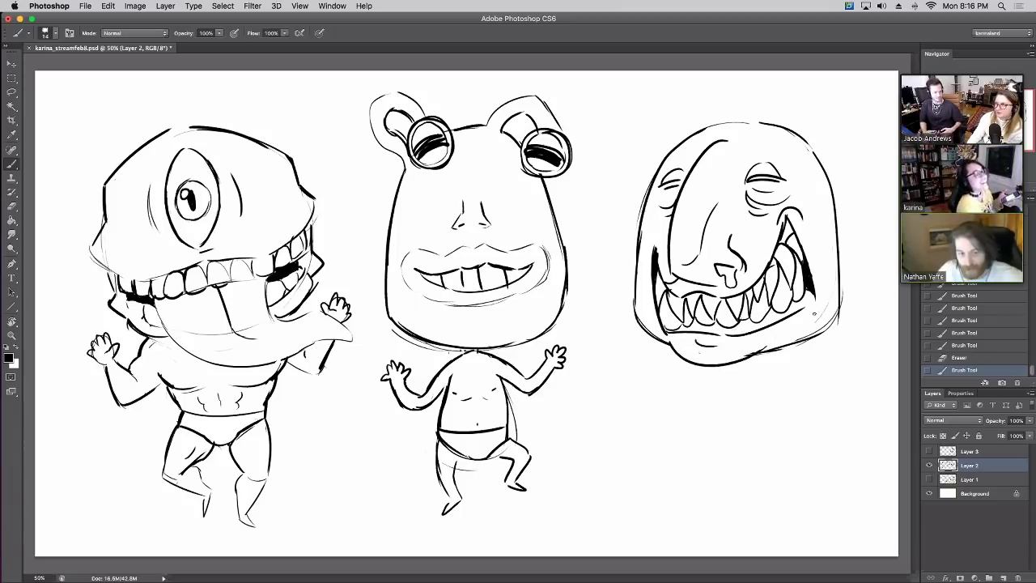
left_click_drag(814, 314, 819, 281)
left_click_drag(644, 323, 654, 301)
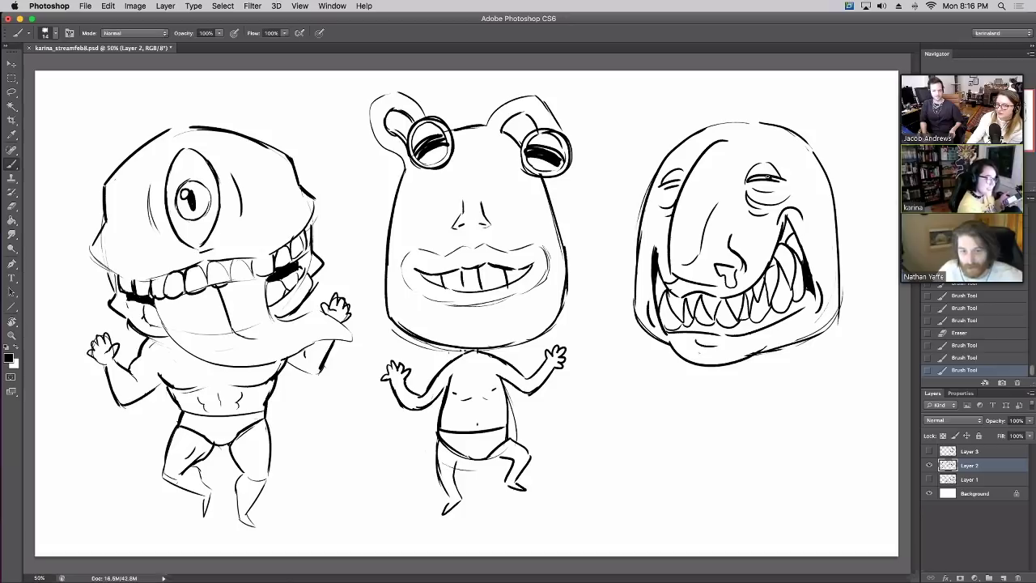
left_click_drag(669, 185, 680, 171)
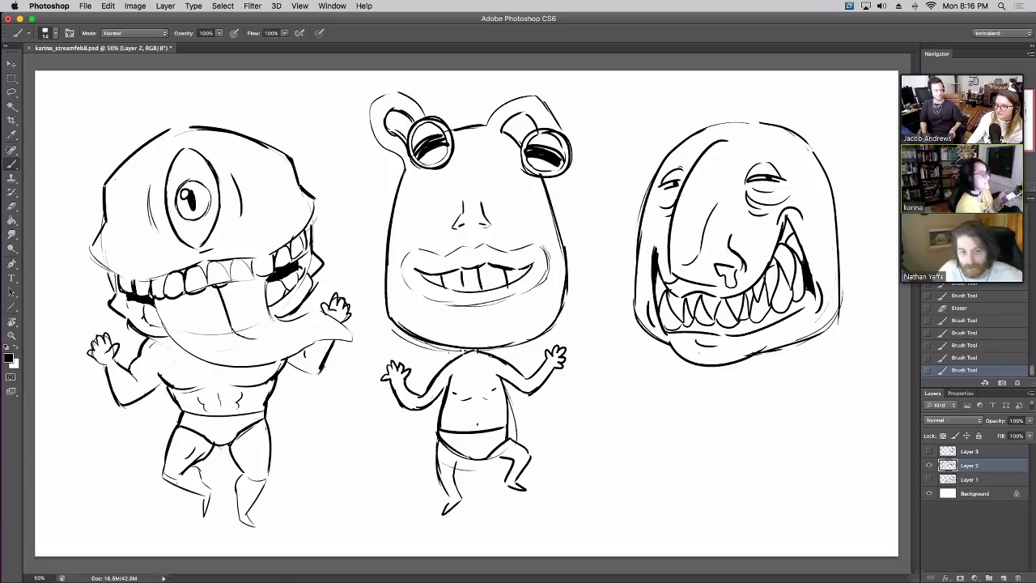
Sketch the third monster's rounded body outline with a first leg and foot
left_click_drag(671, 365, 653, 425)
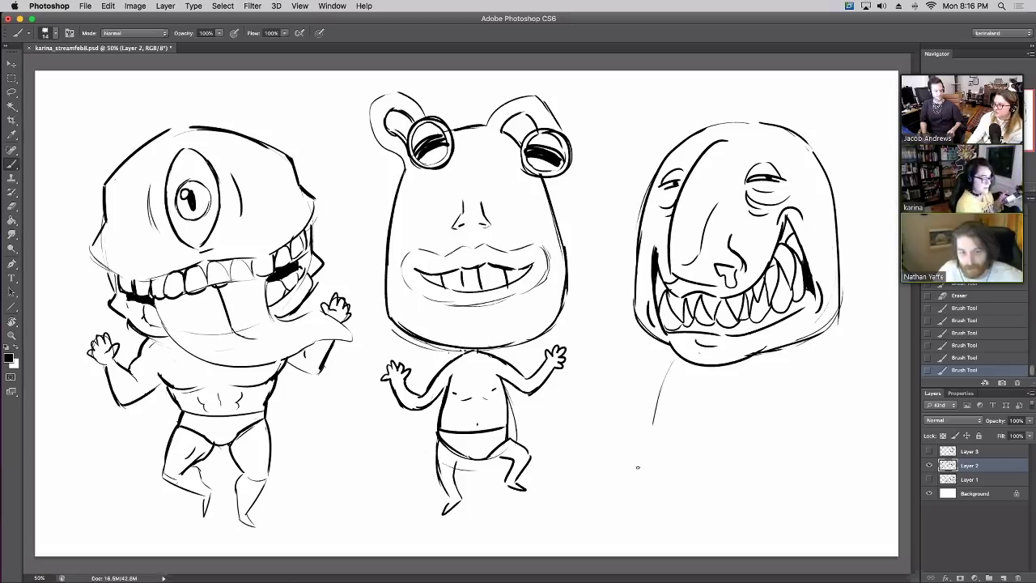
mouse_move(692, 372)
left_mouse_down()
mouse_move(652, 467)
mouse_move(755, 446)
mouse_move(797, 405)
left_mouse_up()
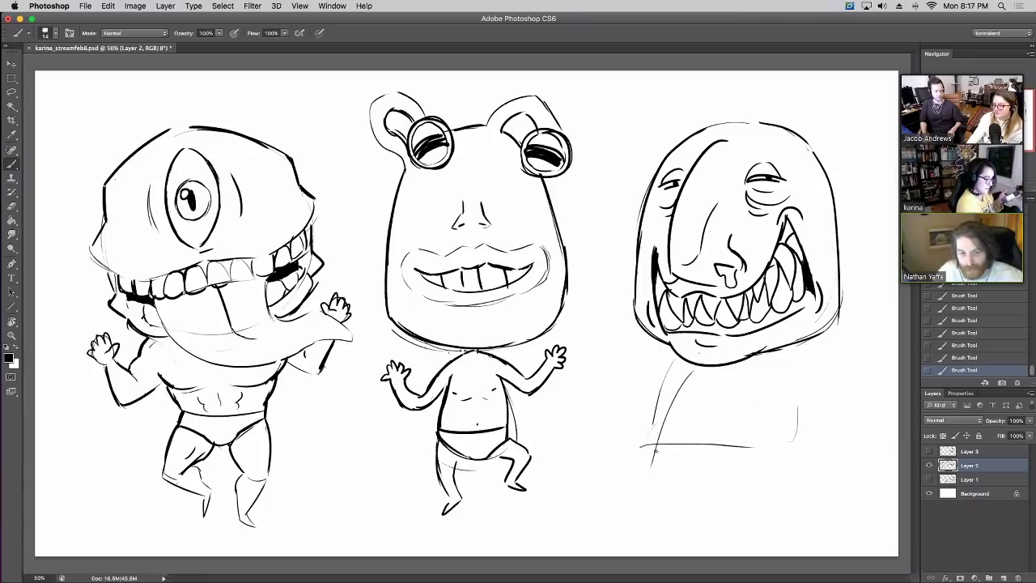
mouse_move(653, 444)
left_mouse_down()
mouse_move(612, 489)
mouse_move(602, 486)
mouse_move(685, 470)
left_mouse_up()
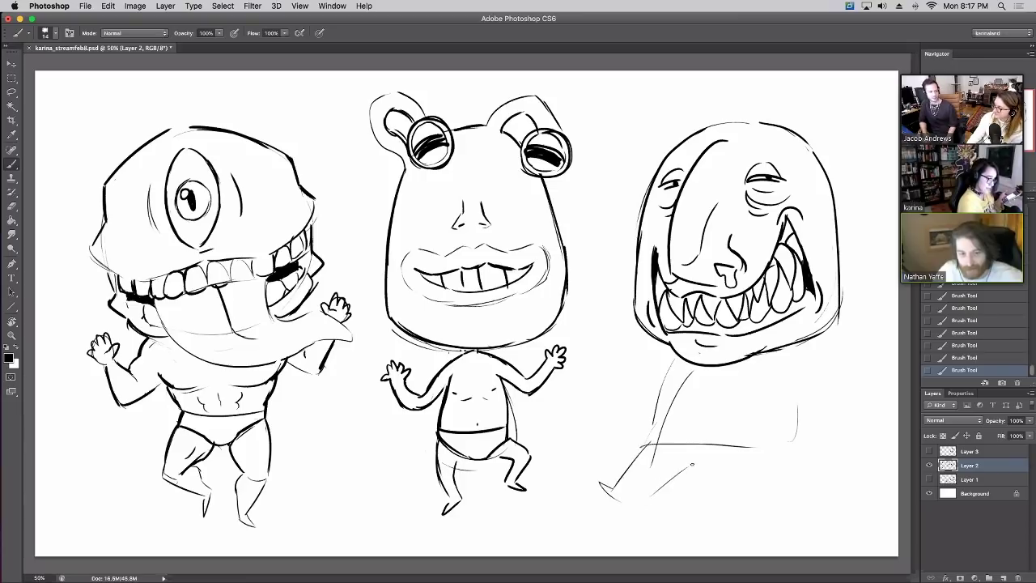
mouse_move(648, 502)
left_mouse_down()
mouse_move(694, 456)
mouse_move(725, 458)
mouse_move(762, 489)
mouse_move(807, 497)
mouse_move(818, 485)
left_mouse_up()
mouse_move(793, 447)
left_mouse_down()
mouse_move(796, 480)
mouse_move(816, 488)
left_mouse_up()
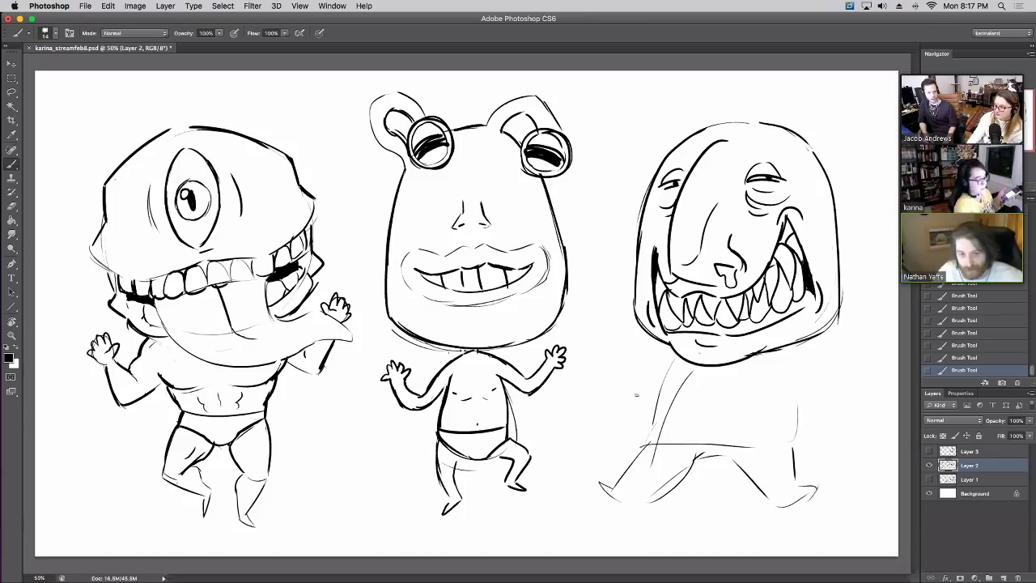
left_click_drag(685, 358, 643, 420)
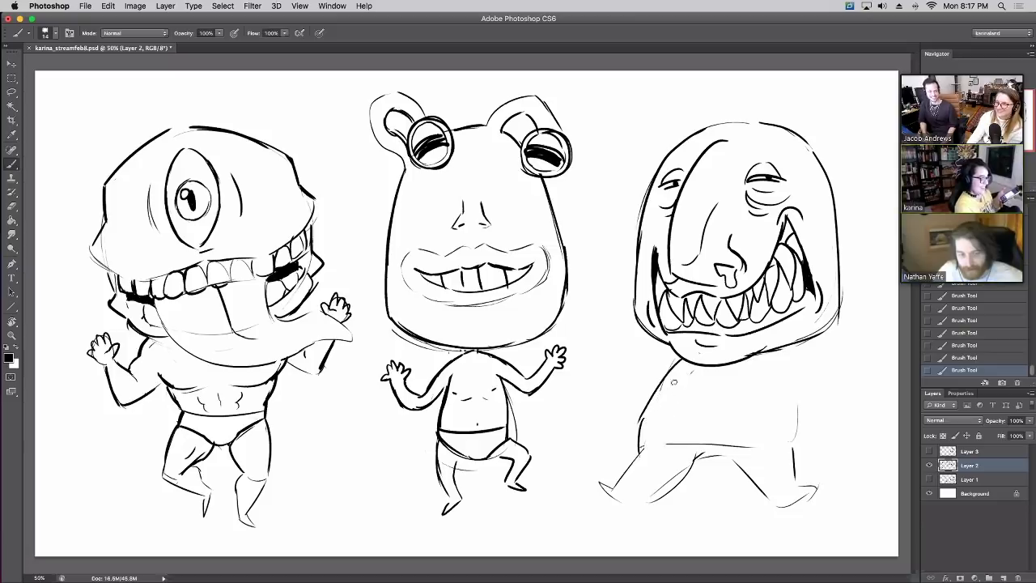
Erase stray body lines and refine the third monster's waistline
key("e")
left_click_drag(656, 404, 676, 361)
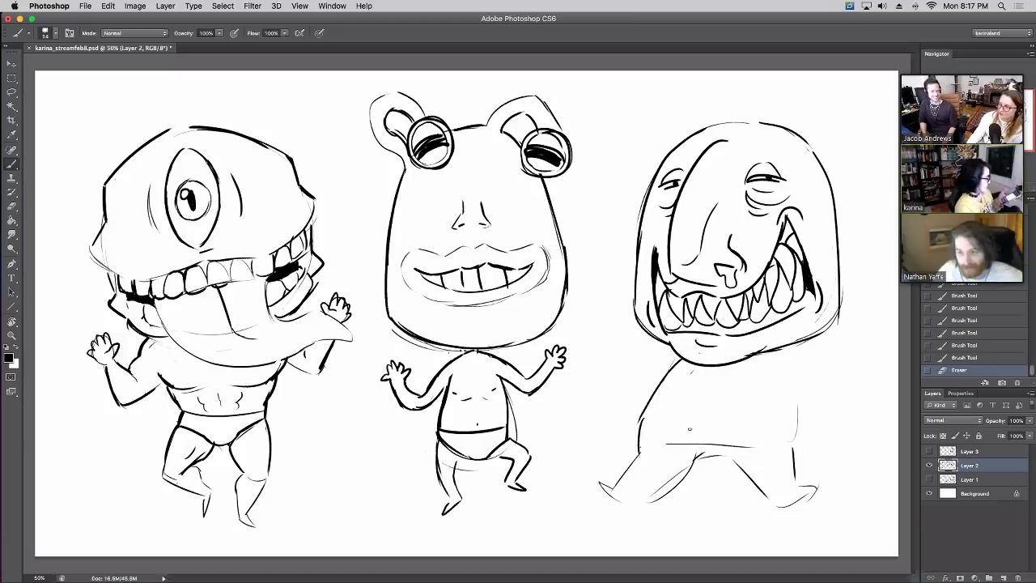
mouse_move(638, 452)
left_mouse_down()
mouse_move(726, 441)
mouse_move(792, 450)
left_mouse_up()
mouse_move(643, 470)
left_mouse_down()
mouse_move(698, 454)
mouse_move(727, 467)
mouse_move(790, 451)
left_mouse_up()
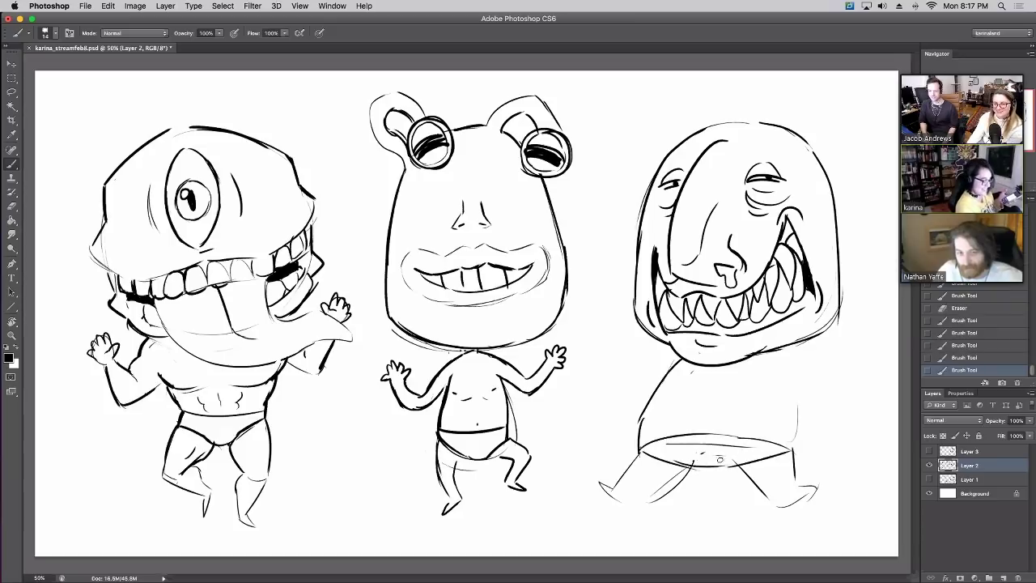
key("e")
mouse_move(706, 456)
left_mouse_down()
mouse_move(679, 443)
mouse_move(724, 449)
left_mouse_up()
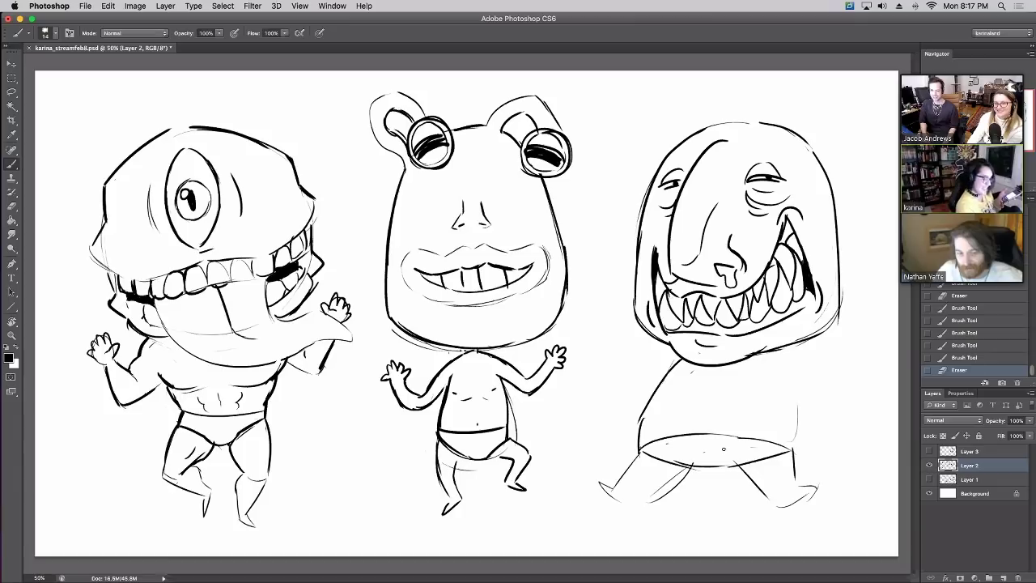
key("b")
Draw the third monster's left and right walking legs with feet, removing a faint extra stroke
left_click_drag(599, 484, 648, 510)
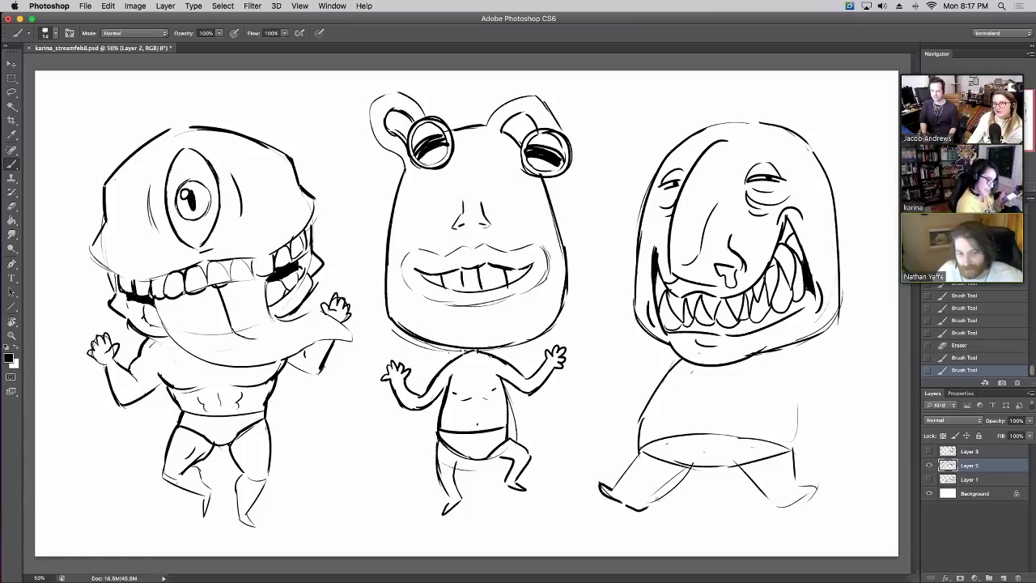
left_click_drag(686, 467, 648, 507)
left_click_drag(643, 447, 620, 485)
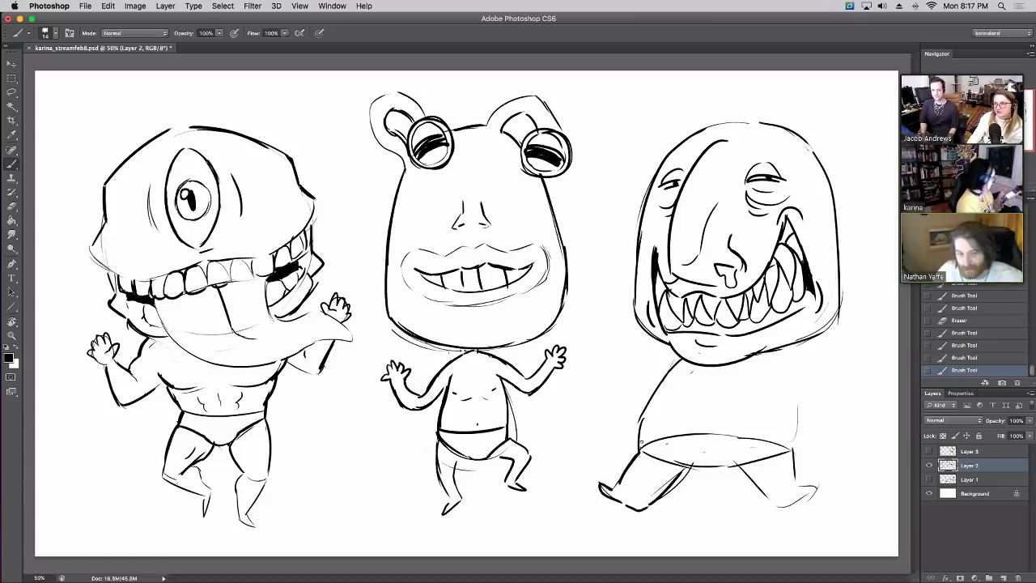
mouse_move(735, 468)
left_mouse_down()
mouse_move(781, 508)
mouse_move(806, 510)
left_mouse_up()
mouse_move(795, 469)
left_mouse_down()
mouse_move(815, 491)
mouse_move(805, 502)
left_mouse_up()
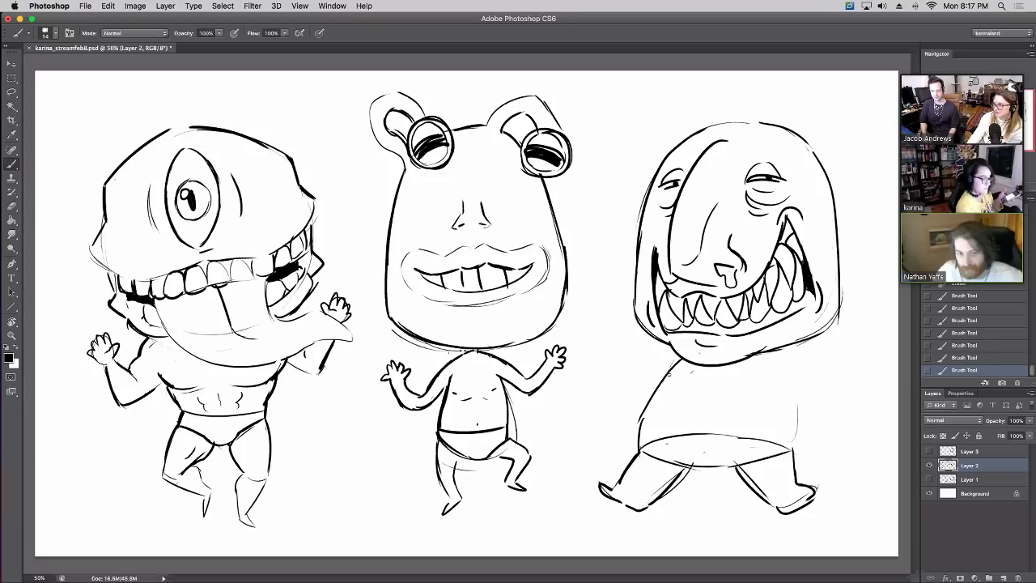
mouse_move(660, 387)
left_mouse_down()
mouse_move(614, 356)
mouse_move(591, 298)
mouse_move(627, 285)
mouse_move(637, 310)
left_mouse_up()
left_click(965, 357)
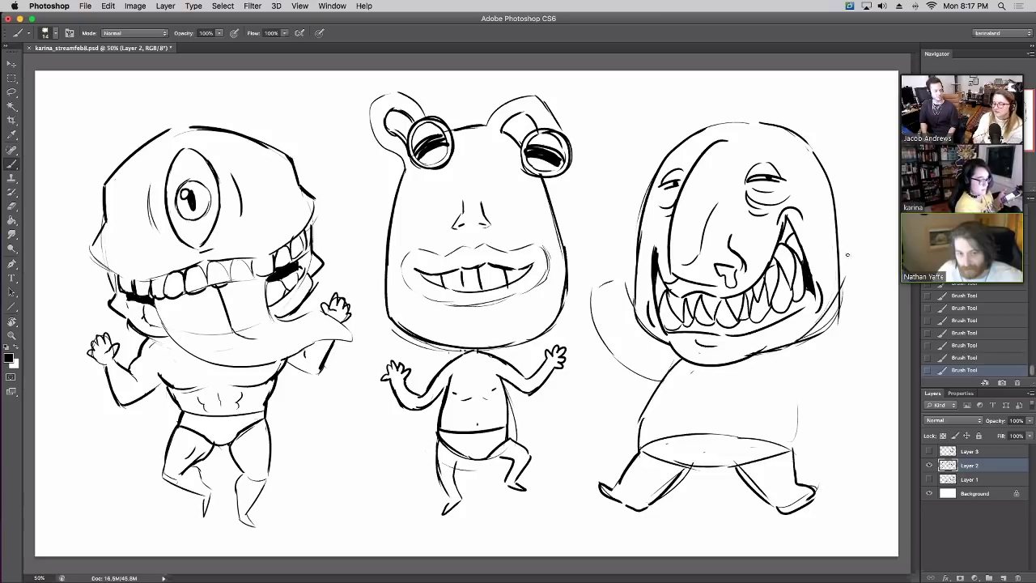
Sketch the third monster's raised right arm, waistband and right body side
mouse_move(844, 285)
left_mouse_down()
mouse_move(855, 258)
mouse_move(875, 272)
mouse_move(845, 353)
mouse_move(803, 381)
left_mouse_up()
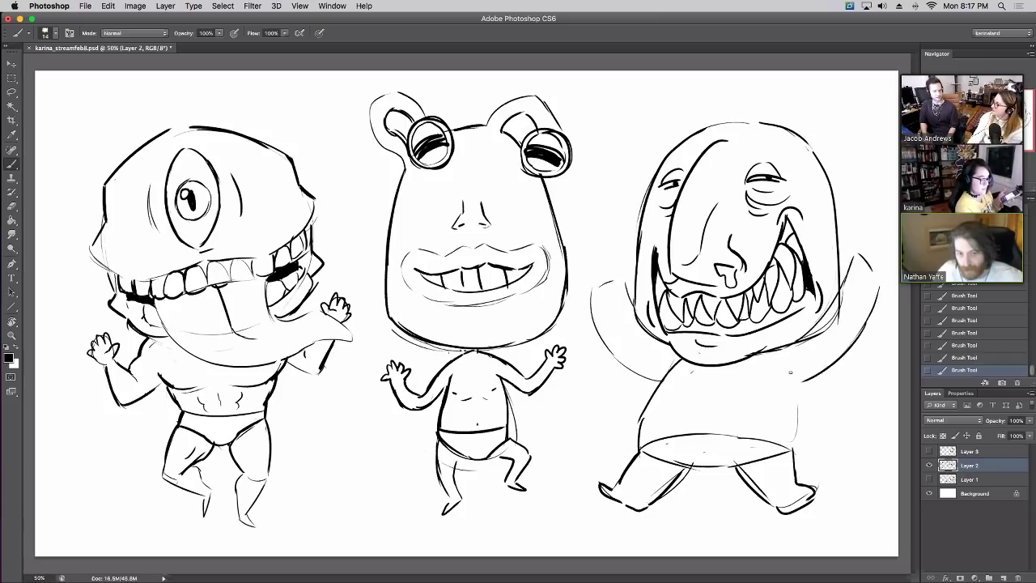
mouse_move(640, 436)
left_mouse_down()
mouse_move(793, 416)
mouse_move(802, 454)
left_mouse_up()
left_click_drag(802, 388, 802, 447)
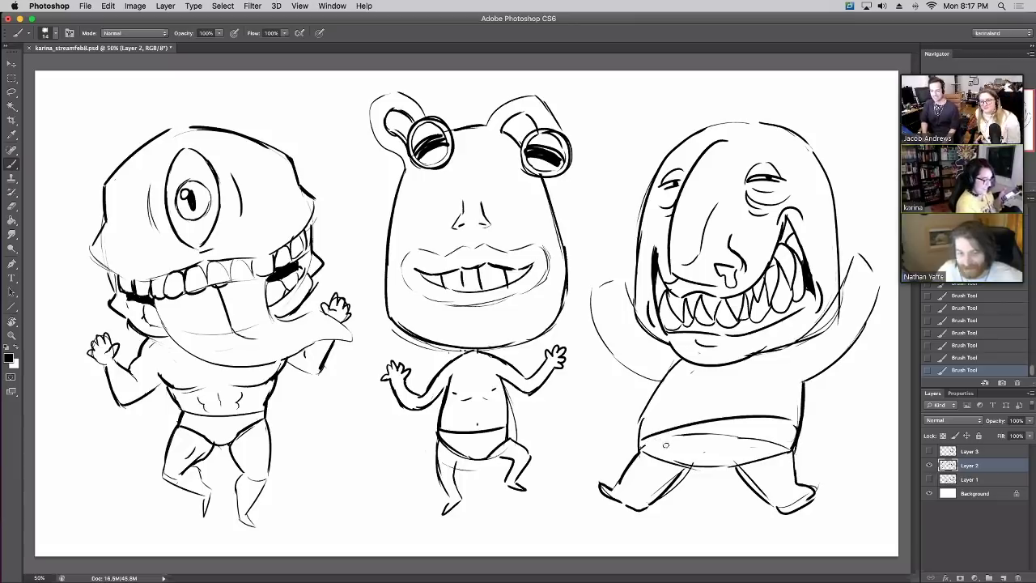
key("e")
left_click_drag(696, 434, 674, 437)
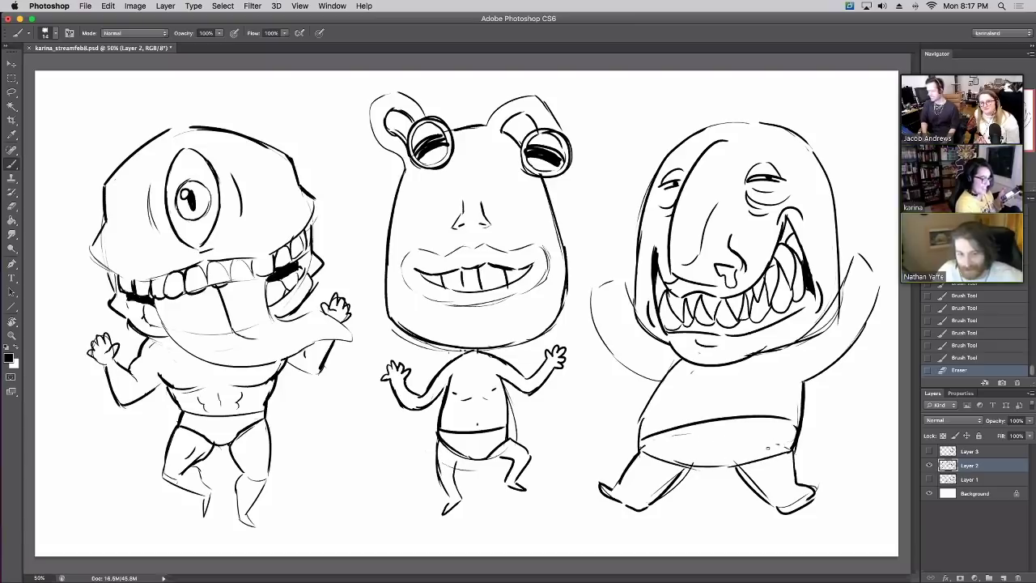
Draw clawed hands on both sides of the third monster's head
mouse_move(635, 293)
left_mouse_down()
mouse_move(606, 278)
mouse_move(590, 303)
left_mouse_up()
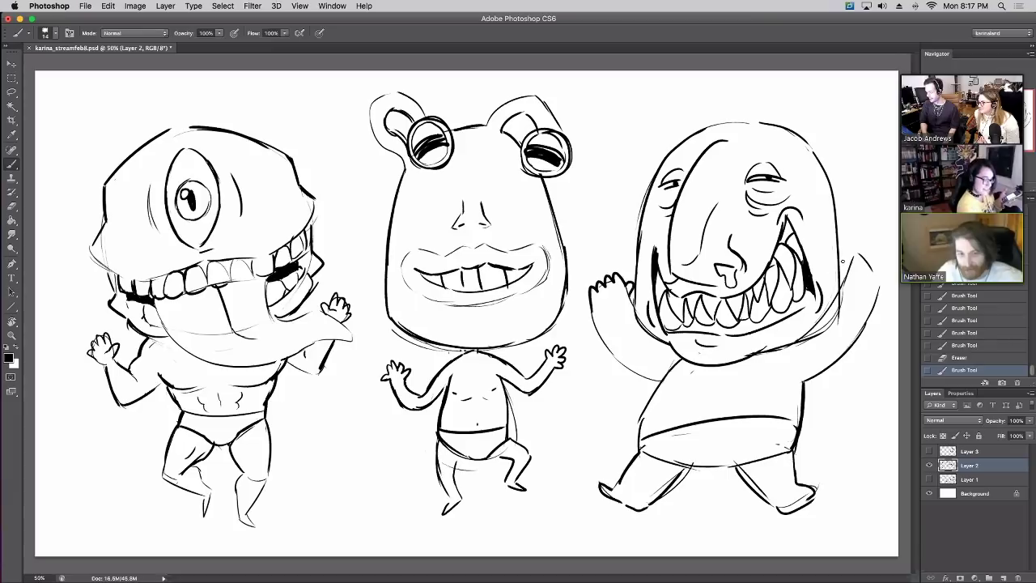
mouse_move(842, 261)
left_mouse_down()
mouse_move(858, 253)
mouse_move(881, 283)
mouse_move(850, 240)
left_mouse_up()
mouse_move(623, 284)
left_mouse_down()
mouse_move(611, 304)
mouse_move(625, 288)
left_mouse_up()
key("e")
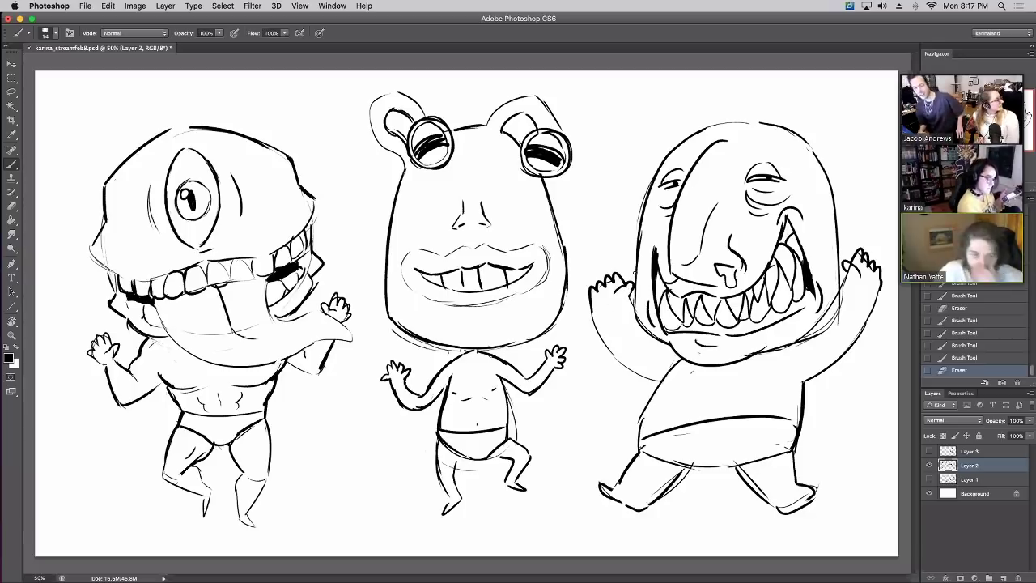
Add belly dots and an x-mark navel, extend the left arm, and clean up the belly's left edge
left_click(763, 375)
left_click(665, 424)
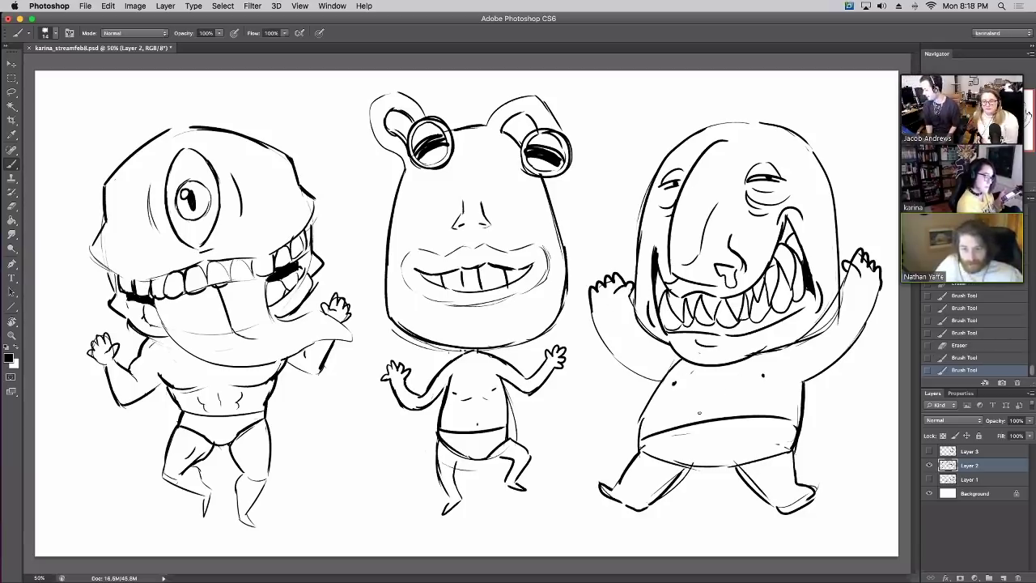
left_click_drag(698, 409, 698, 416)
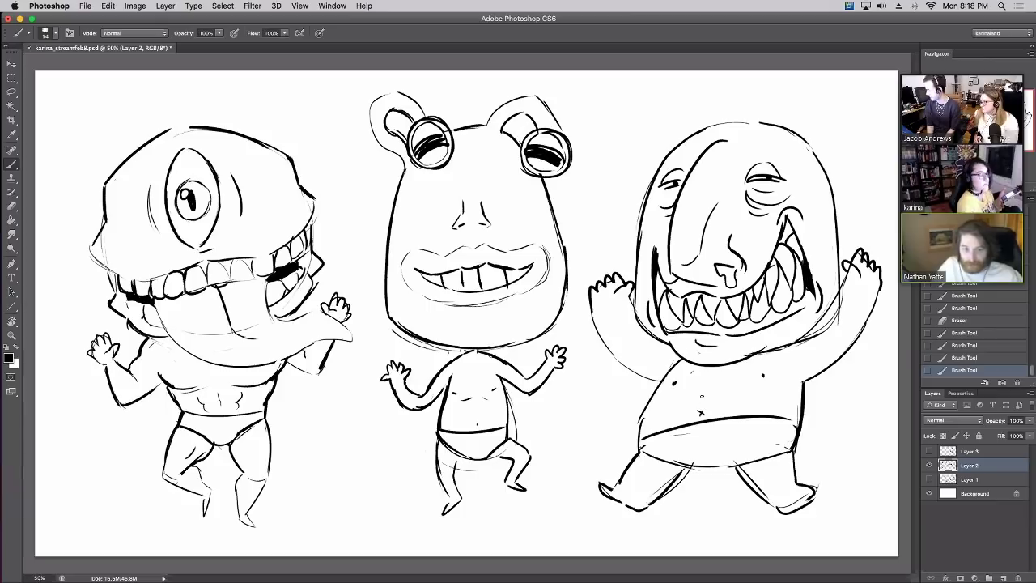
mouse_move(594, 313)
left_mouse_down()
mouse_move(633, 369)
mouse_move(666, 380)
left_mouse_up()
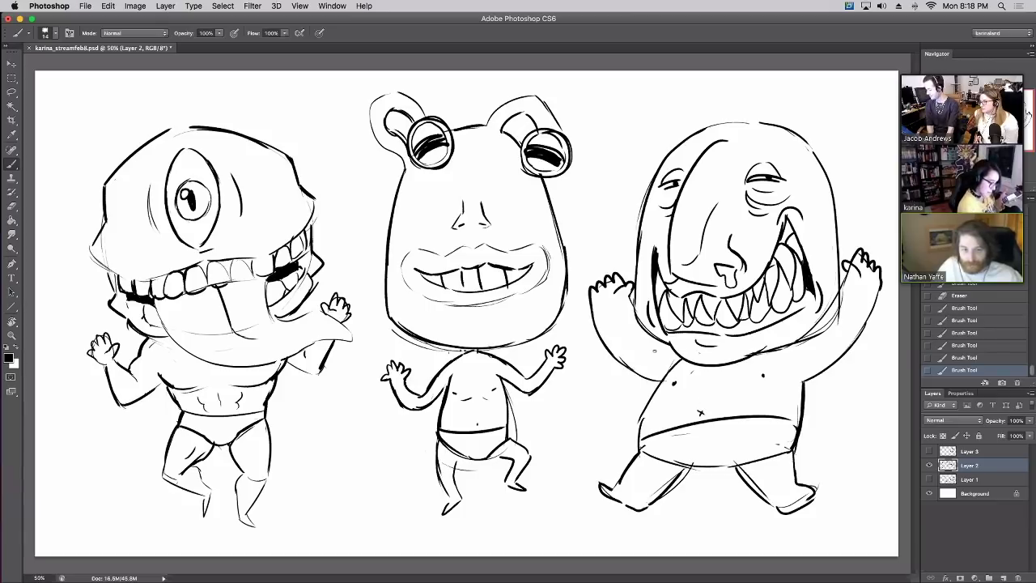
mouse_move(636, 446)
left_mouse_down()
mouse_move(679, 357)
mouse_move(651, 450)
mouse_move(721, 471)
left_mouse_up()
key("ctrl+z")
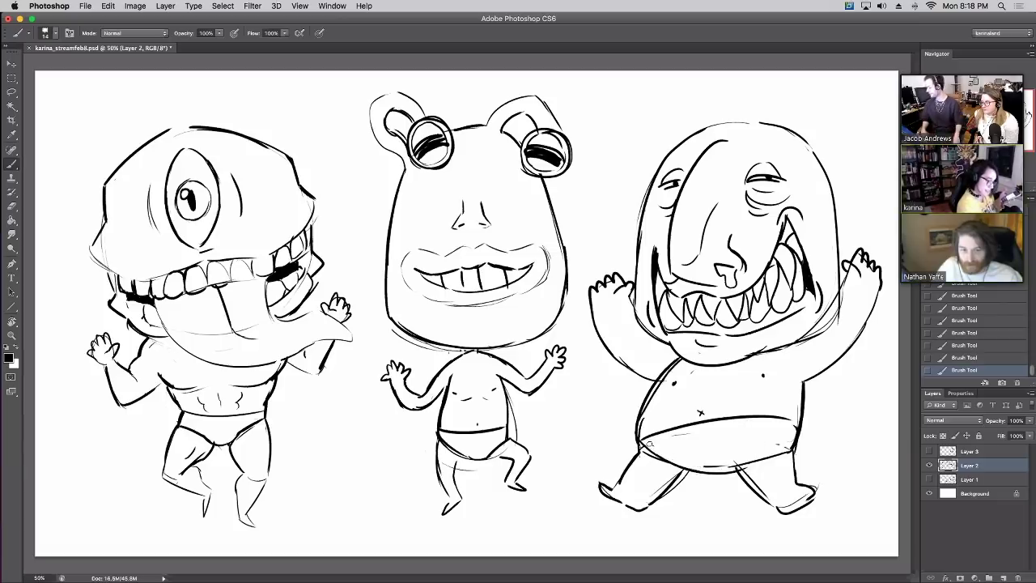
mouse_move(672, 369)
left_mouse_down()
mouse_move(641, 428)
mouse_move(648, 409)
left_mouse_up()
left_click_drag(681, 359, 677, 373)
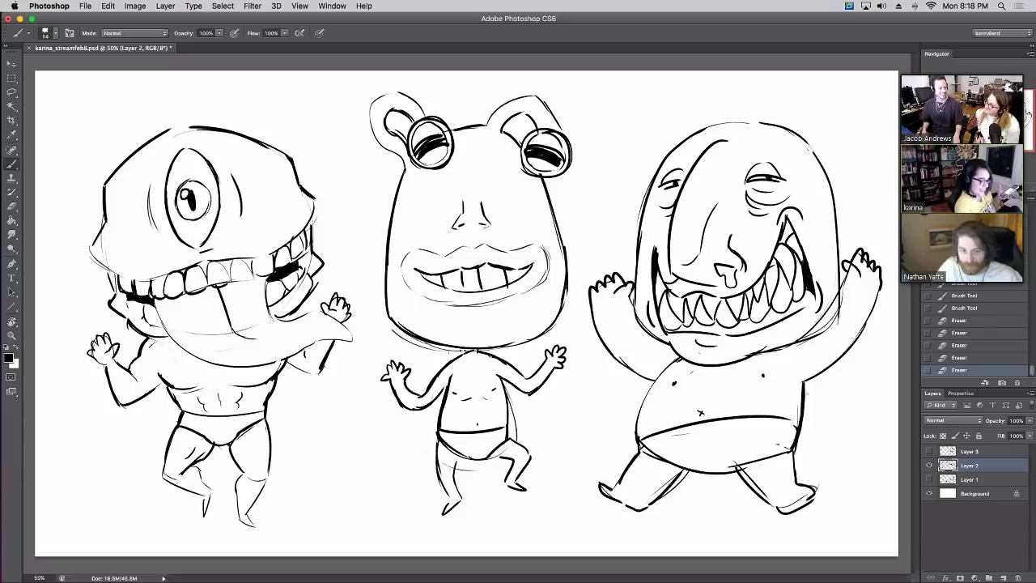
Tidy the right monster's belly edge and shorts line and darken the top of its head
mouse_move(807, 381)
left_mouse_down()
mouse_move(800, 468)
mouse_move(798, 389)
mouse_move(800, 441)
left_mouse_up()
key("e")
left_click_drag(736, 456, 794, 449)
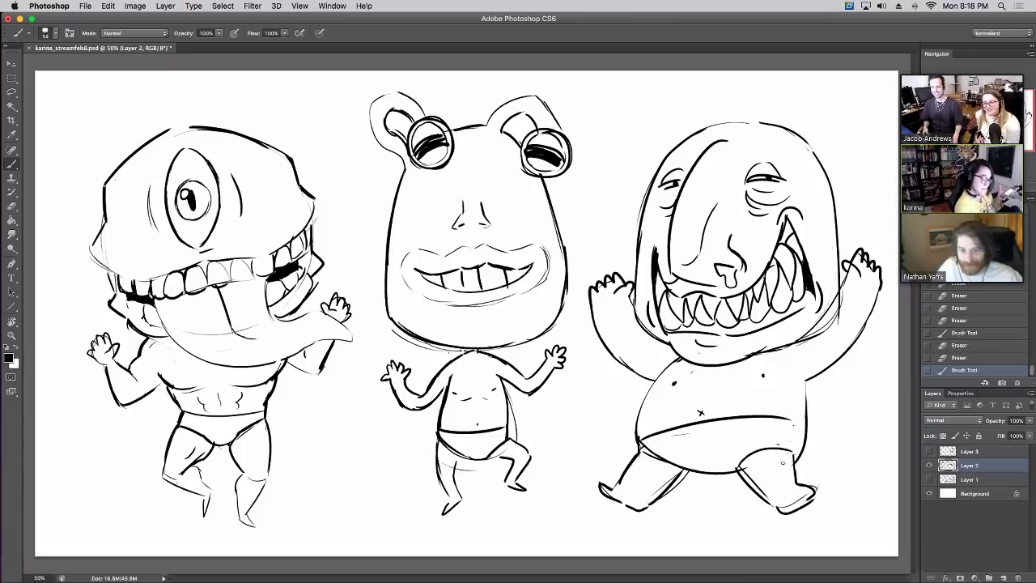
mouse_move(641, 447)
left_mouse_down()
mouse_move(680, 465)
mouse_move(669, 462)
mouse_move(672, 470)
left_mouse_up()
key("e")
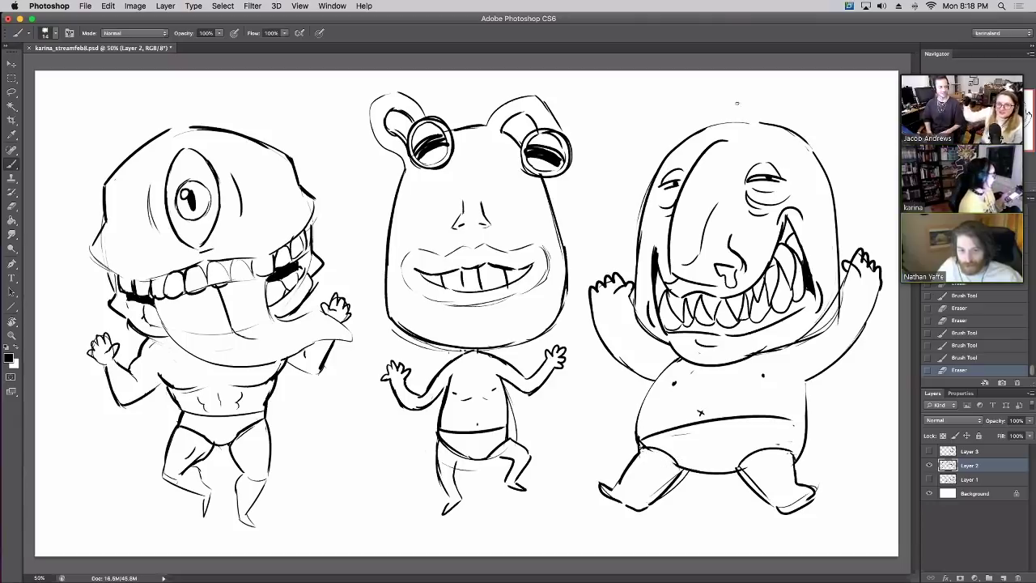
left_click_drag(727, 123, 768, 126)
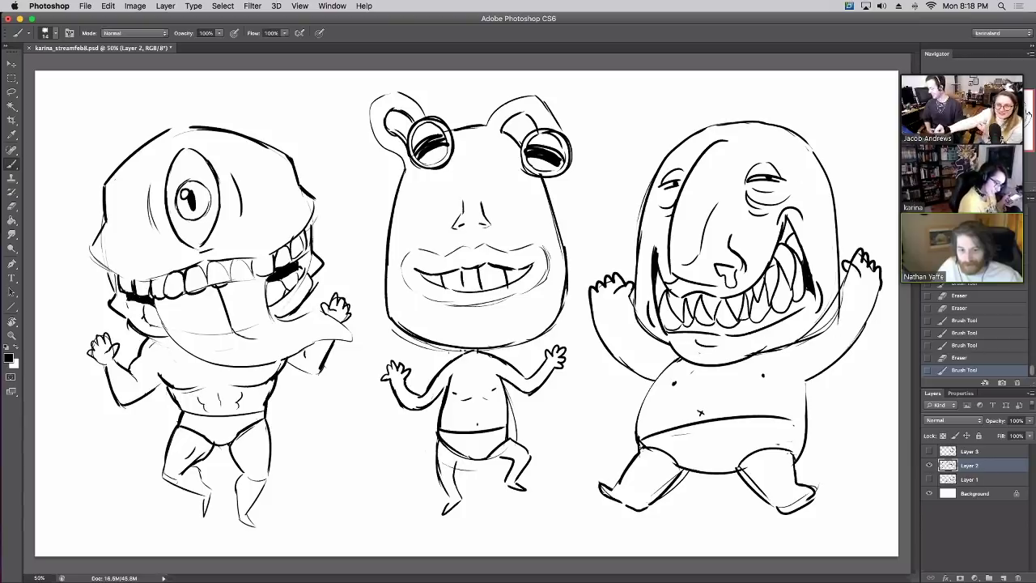
Draw toe lines on the feet of all three monsters
left_click_drag(603, 486, 609, 493)
left_click_drag(606, 489, 621, 501)
left_click_drag(797, 508, 819, 487)
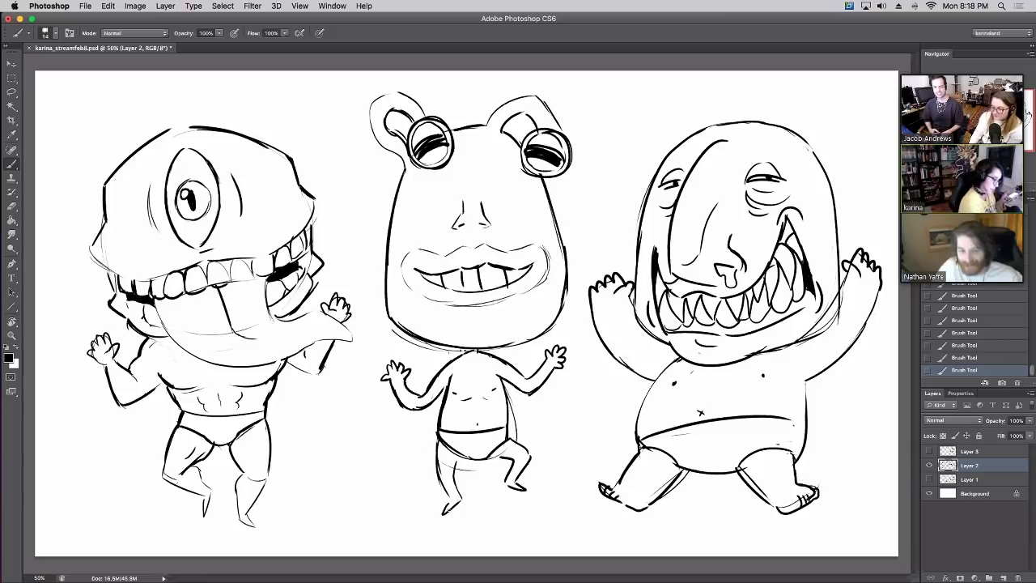
left_click_drag(443, 512, 453, 503)
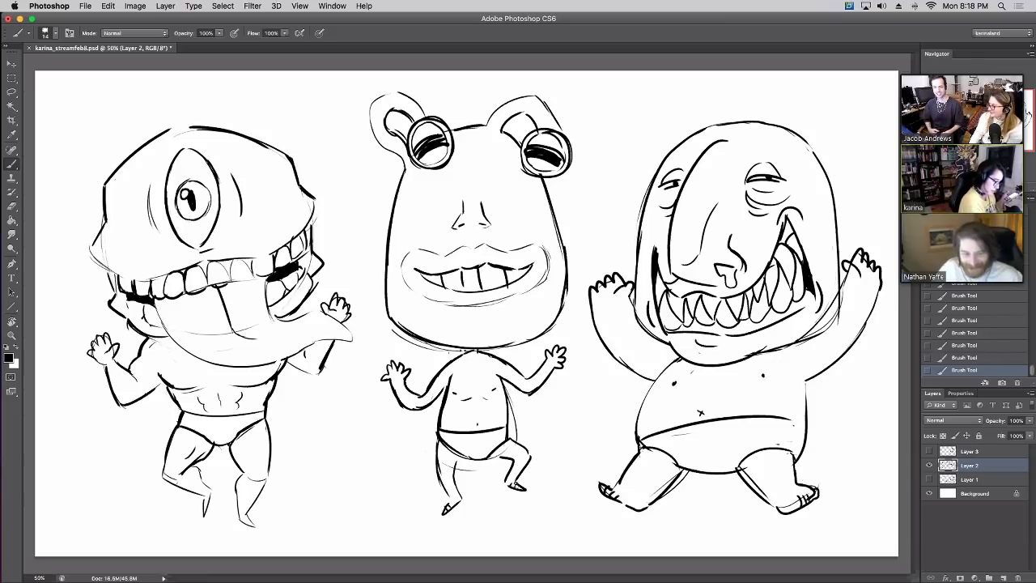
mouse_move(243, 523)
left_mouse_down()
mouse_move(254, 513)
mouse_move(263, 523)
left_mouse_up()
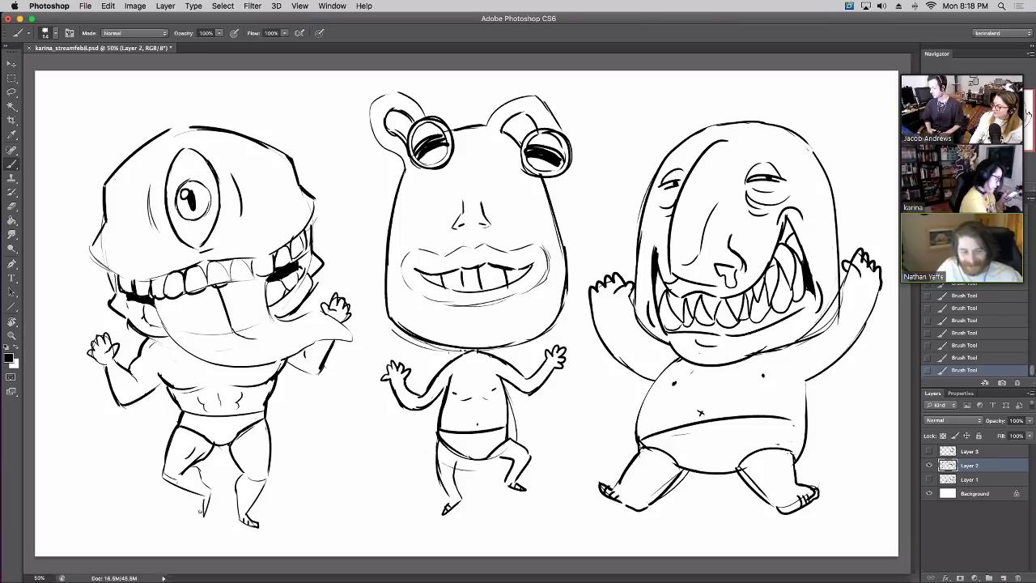
left_click_drag(197, 519, 207, 511)
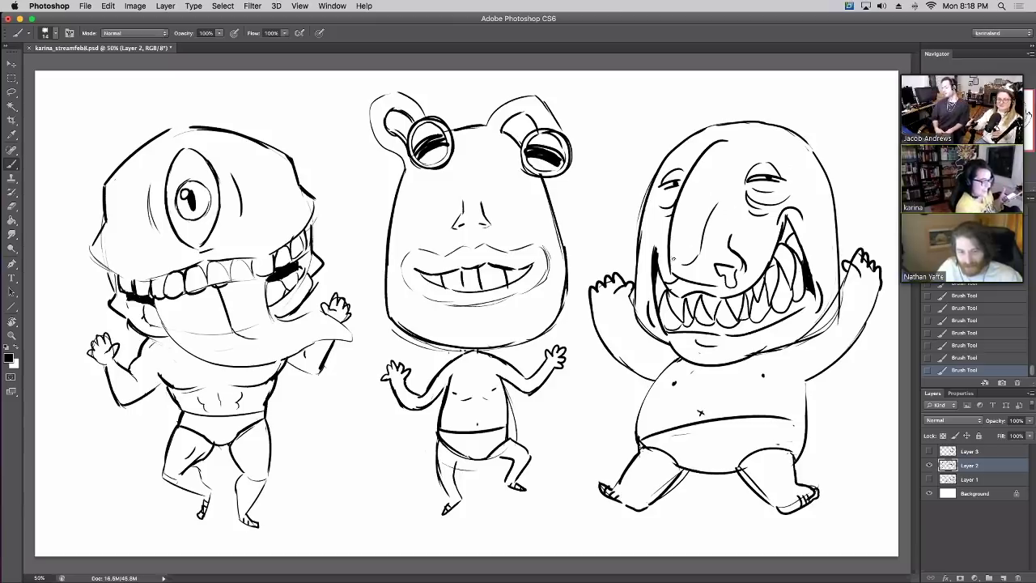
Touch up the right monster's mouth corner and head, then start flowers on the left monster's underpants
left_click_drag(665, 284, 679, 276)
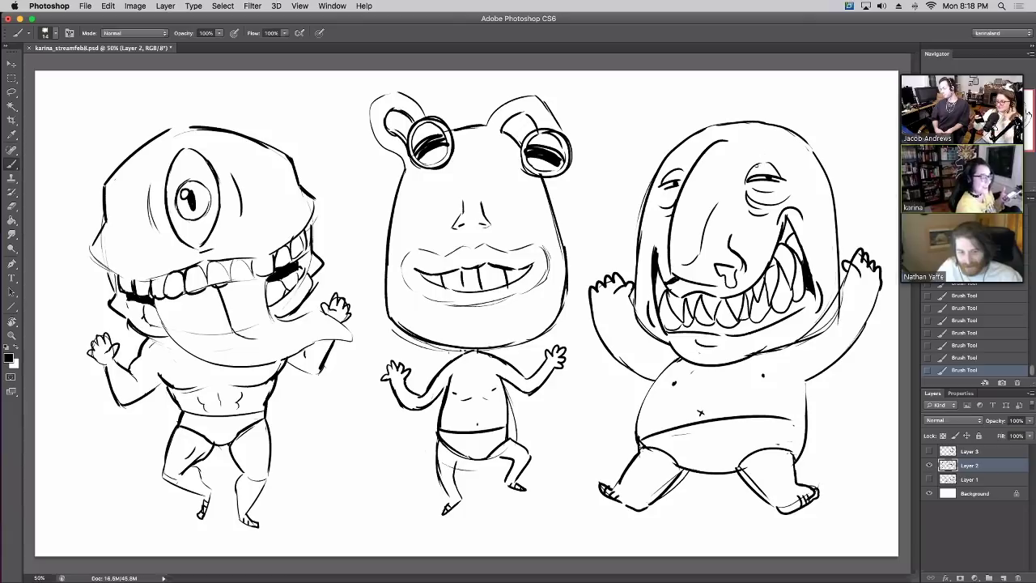
left_click_drag(728, 143, 739, 157)
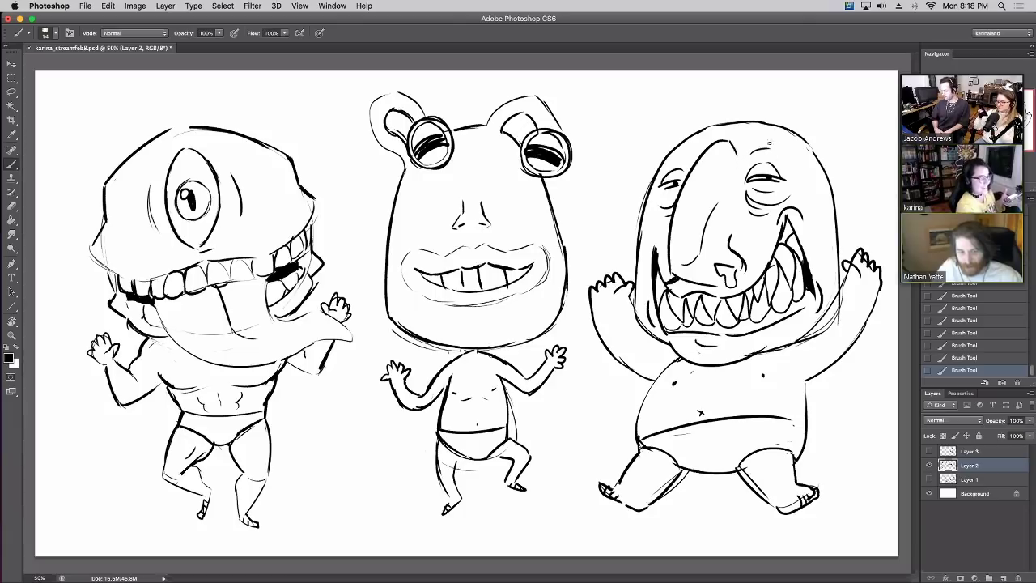
left_click_drag(668, 161, 679, 162)
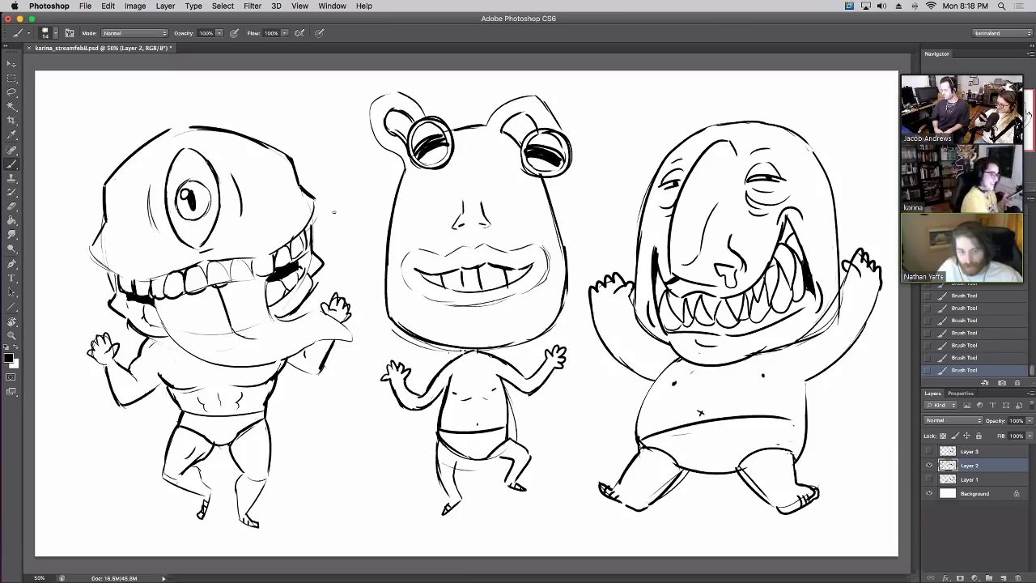
mouse_move(187, 422)
left_mouse_down()
mouse_move(202, 432)
mouse_move(244, 421)
mouse_move(238, 427)
left_mouse_up()
Doodle flowers across the middle and right monsters' underpants and add a sparkle by the left head
mouse_move(448, 442)
left_mouse_down()
mouse_move(461, 451)
mouse_move(487, 437)
mouse_move(494, 450)
left_mouse_up()
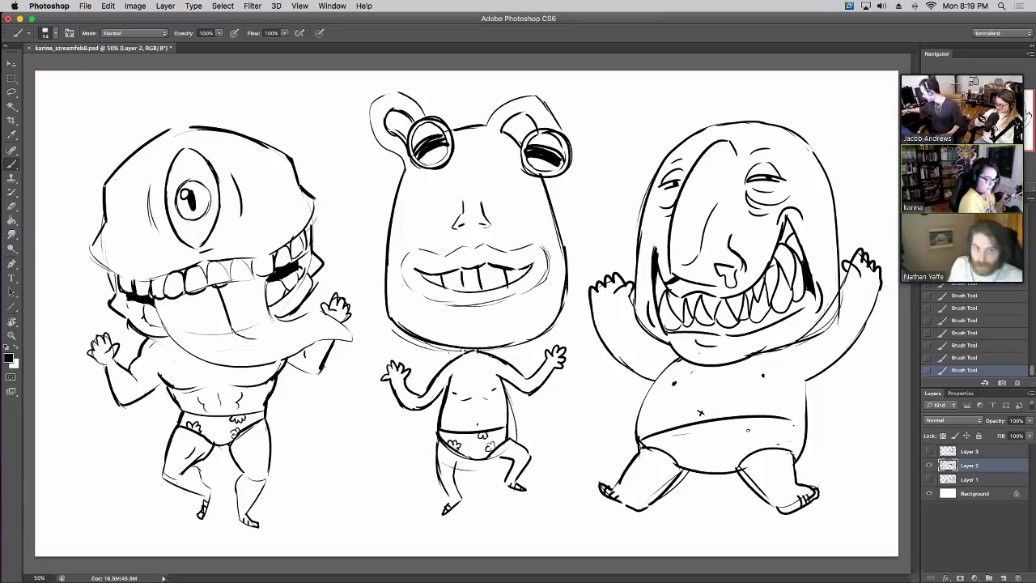
mouse_move(748, 430)
left_mouse_down()
mouse_move(758, 425)
mouse_move(753, 439)
mouse_move(745, 429)
left_mouse_up()
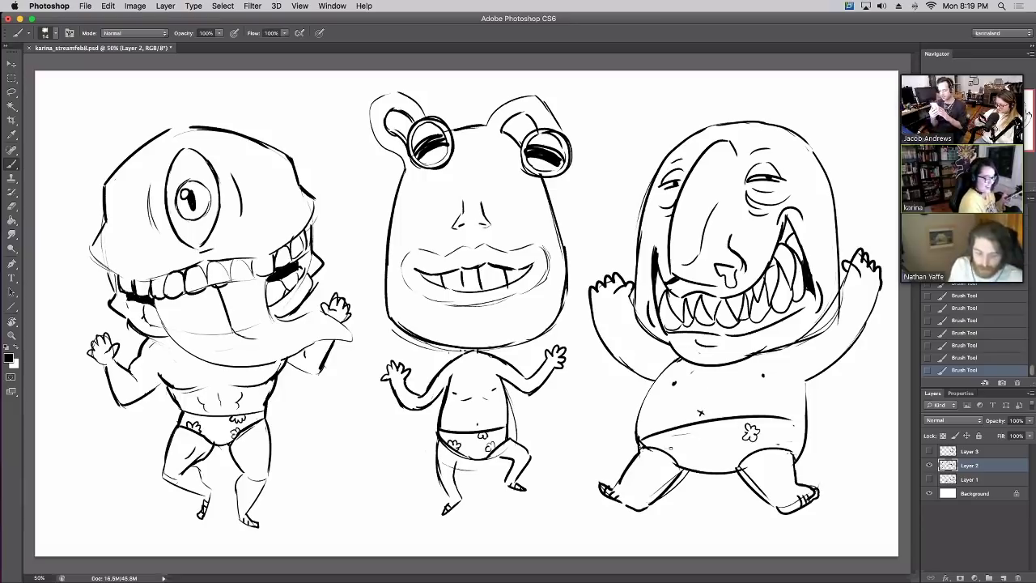
mouse_move(671, 445)
left_mouse_down()
mouse_move(677, 455)
mouse_move(665, 447)
left_mouse_up()
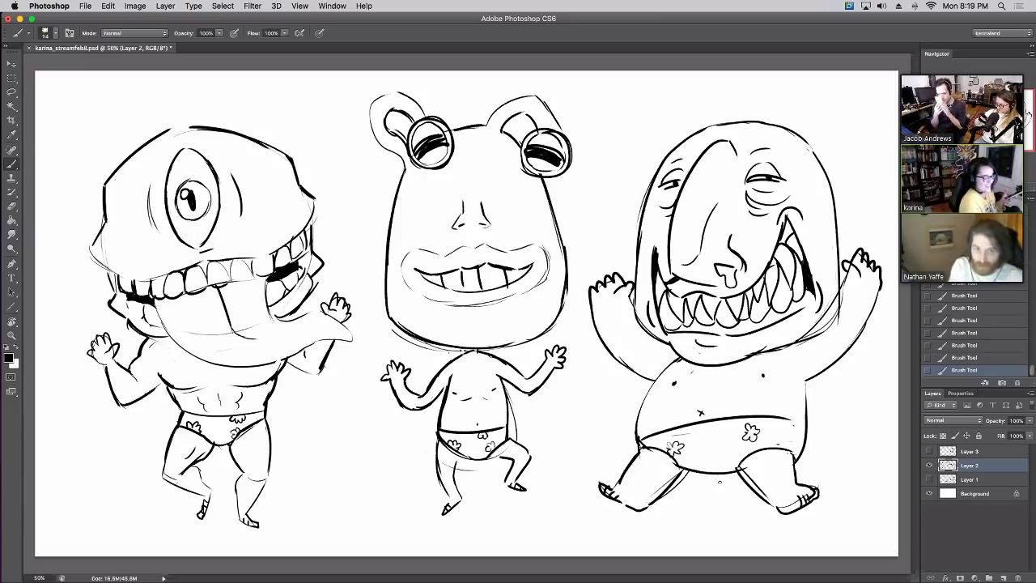
left_click_drag(721, 469, 738, 465)
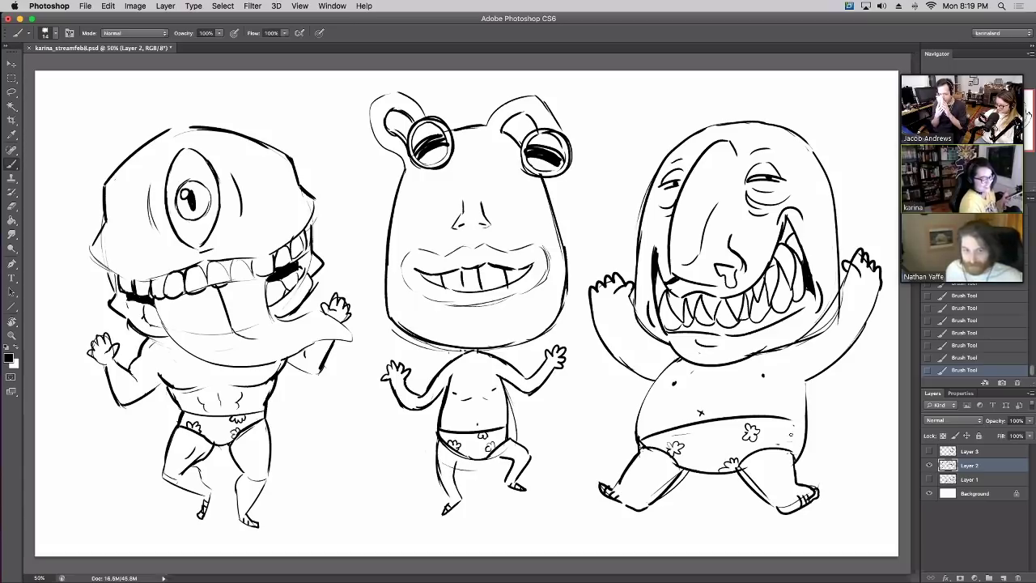
left_click_drag(802, 431, 799, 443)
left_click_drag(698, 429, 716, 431)
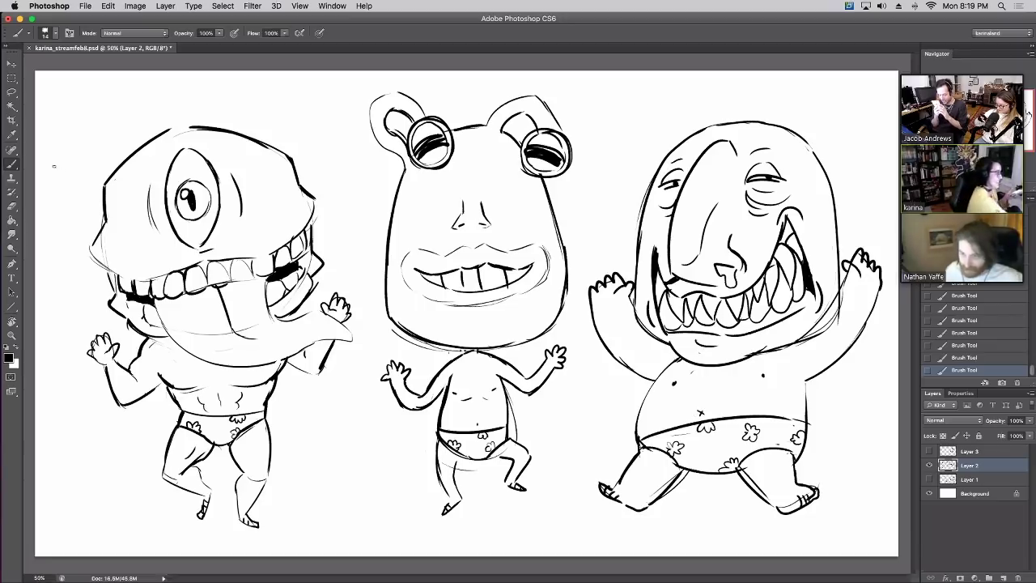
mouse_move(54, 166)
left_mouse_down()
mouse_move(83, 159)
mouse_move(55, 169)
left_mouse_up()
Draw eight four-pointed sparkles around the monsters' heads, between their legs, and at the canvas corners
mouse_move(336, 190)
left_mouse_down()
mouse_move(366, 191)
mouse_move(353, 215)
left_mouse_up()
mouse_move(578, 102)
left_mouse_down()
mouse_move(612, 106)
mouse_move(598, 127)
left_mouse_up()
mouse_move(586, 201)
left_mouse_down()
mouse_move(619, 204)
mouse_move(599, 224)
left_mouse_up()
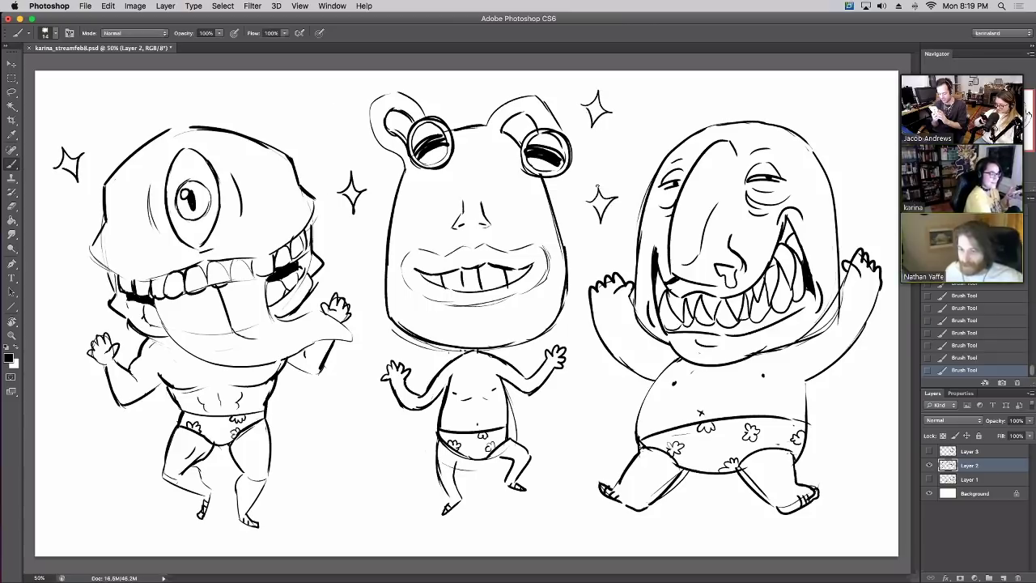
mouse_move(857, 121)
left_mouse_down()
mouse_move(879, 130)
mouse_move(855, 117)
left_mouse_up()
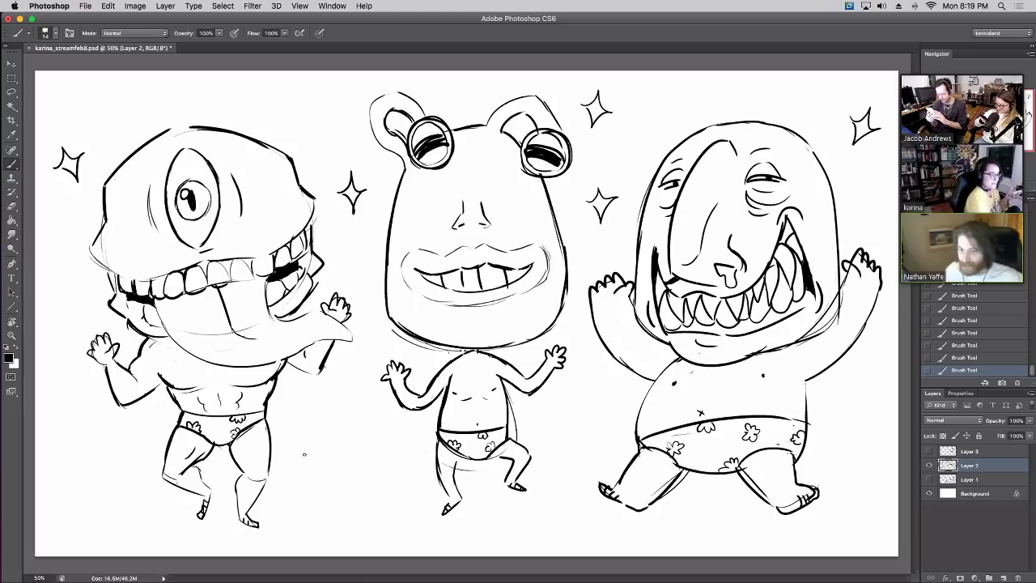
mouse_move(306, 428)
left_mouse_down()
mouse_move(327, 433)
mouse_move(321, 460)
left_mouse_up()
mouse_move(581, 420)
left_mouse_down()
mouse_move(594, 418)
mouse_move(585, 438)
left_mouse_up()
mouse_move(73, 443)
left_mouse_down()
mouse_move(87, 459)
mouse_move(58, 458)
left_mouse_up()
mouse_move(143, 106)
left_mouse_down()
mouse_move(159, 99)
mouse_move(154, 115)
mouse_move(136, 104)
left_mouse_up()
Brush thick horizontal ground shadows under all three monsters, then ink the left monster's tongue edge
left_click_drag(172, 533, 238, 530)
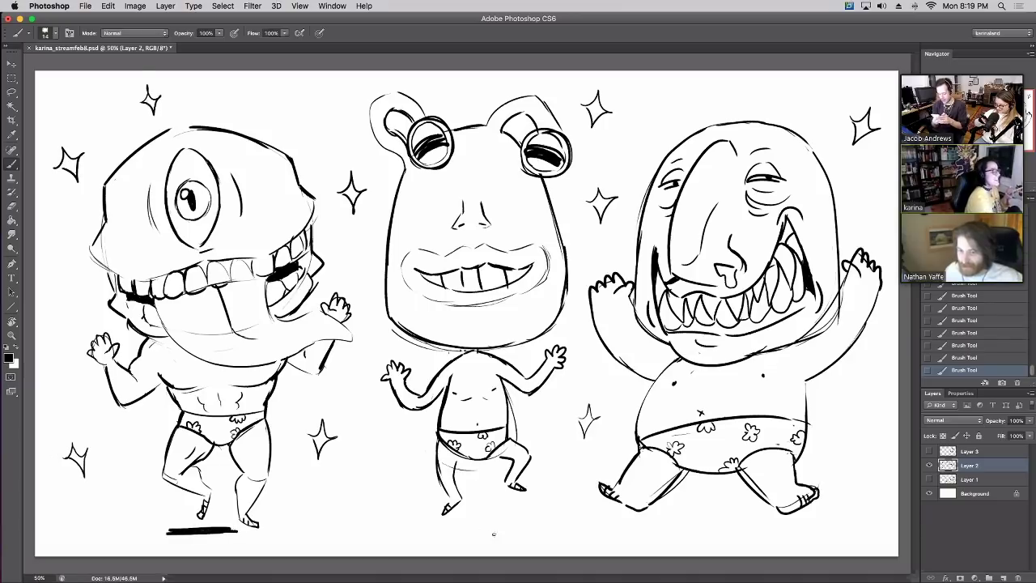
mouse_move(466, 528)
left_mouse_down()
mouse_move(449, 530)
mouse_move(533, 529)
left_mouse_up()
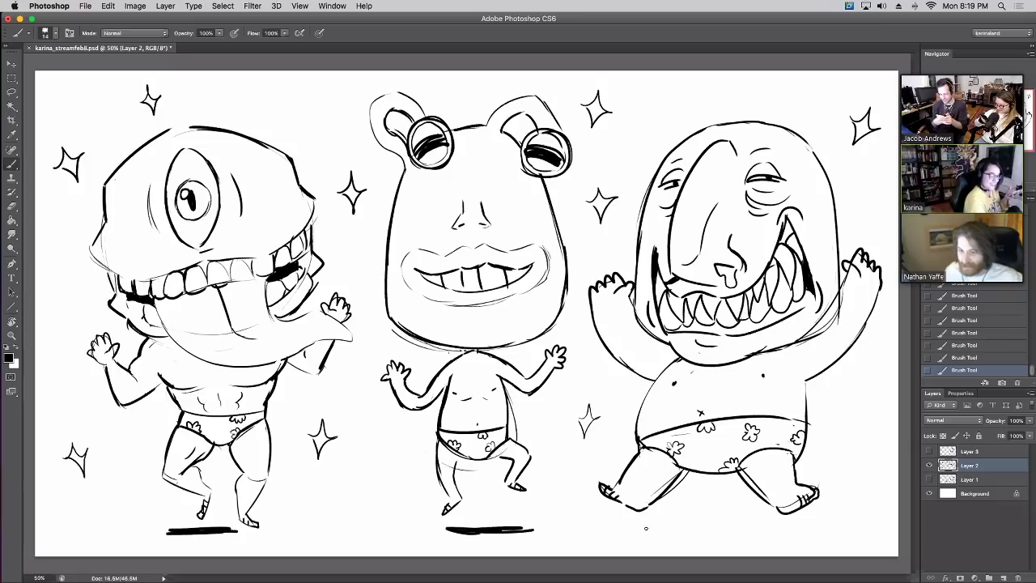
left_click_drag(646, 529, 769, 528)
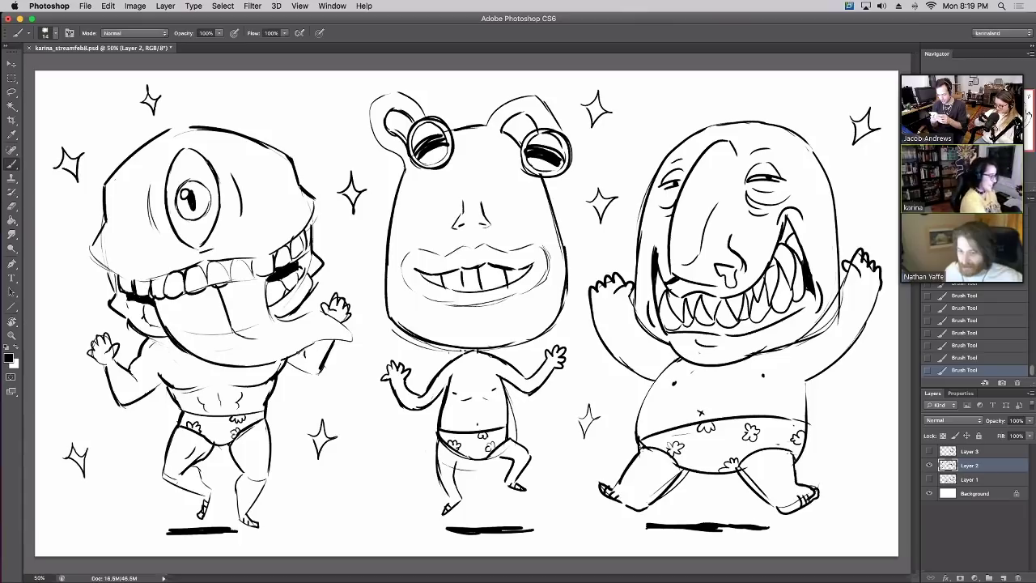
mouse_move(297, 350)
left_mouse_down()
mouse_move(355, 336)
mouse_move(316, 312)
mouse_move(270, 319)
left_mouse_up()
mouse_move(268, 283)
left_mouse_down()
mouse_move(269, 317)
mouse_move(306, 324)
left_mouse_up()
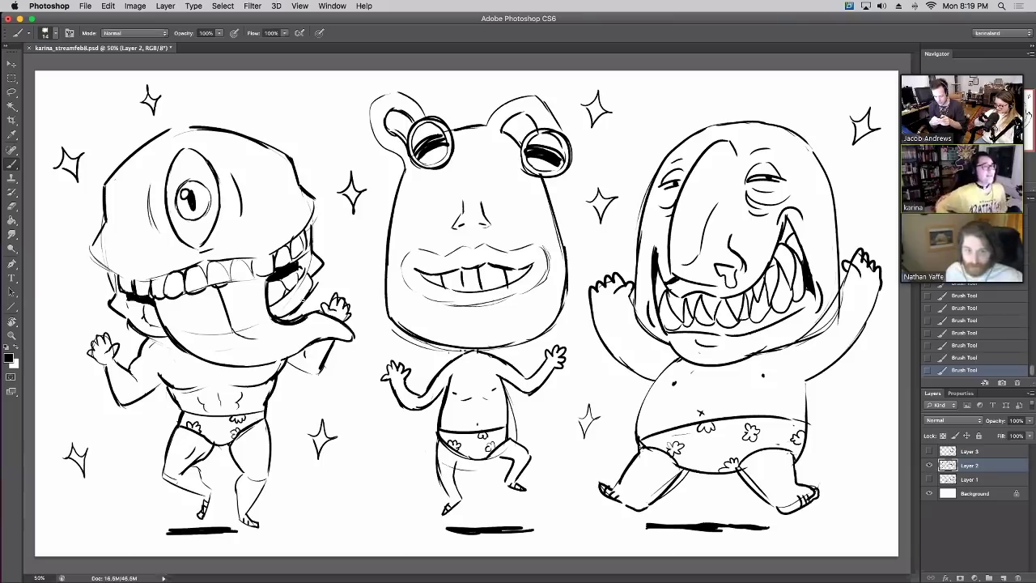
Erase the stray marks beside the left monster's tongue
key("e")
mouse_move(296, 314)
left_mouse_down()
mouse_move(278, 316)
mouse_move(315, 272)
left_mouse_up()
left_click(278, 317)
Ink the left monster's face edge and a stronger upper lip line extending toward the jaw
key("b")
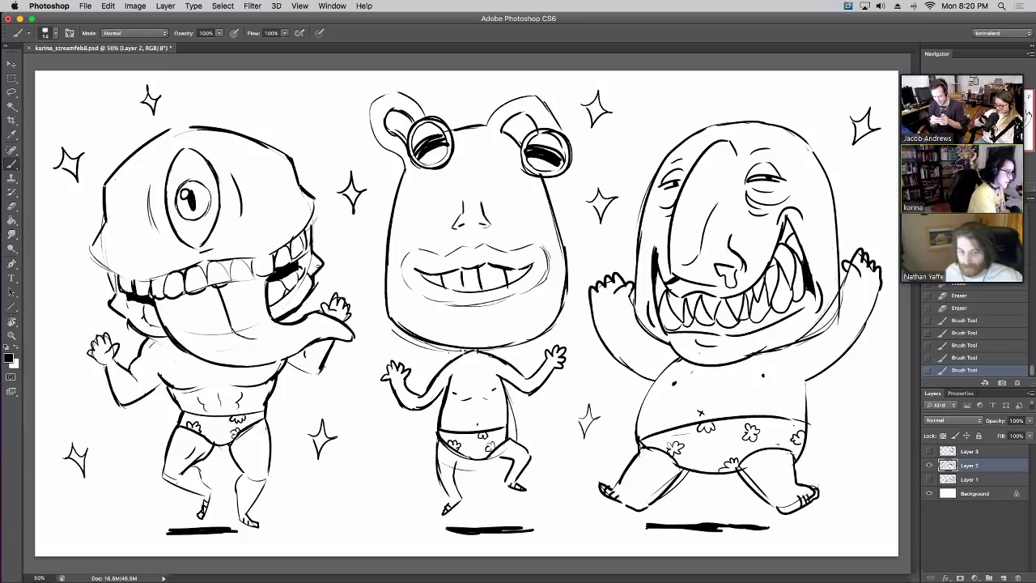
left_click_drag(115, 270, 106, 295)
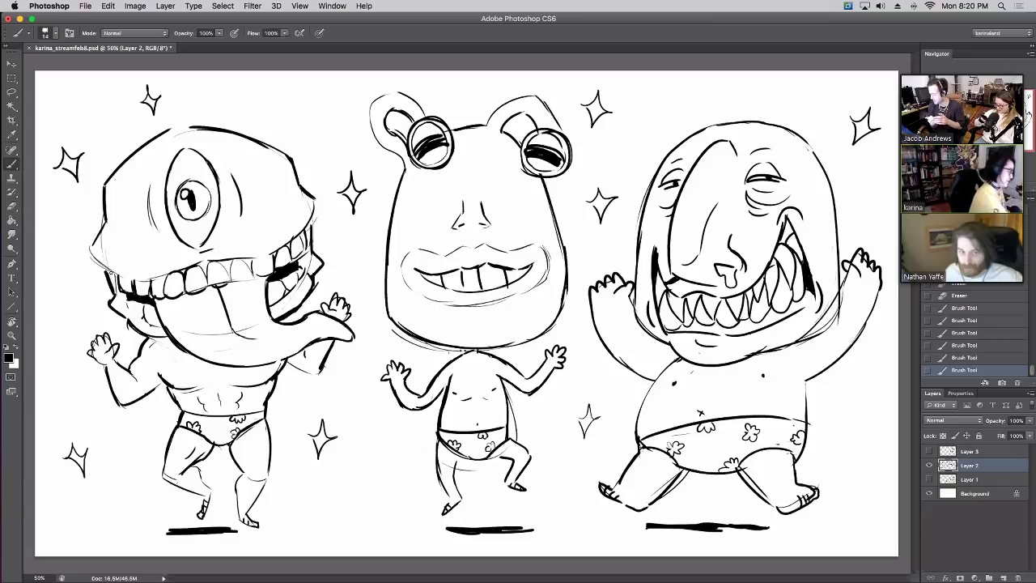
mouse_move(90, 248)
left_mouse_down()
mouse_move(119, 275)
mouse_move(172, 273)
left_mouse_up()
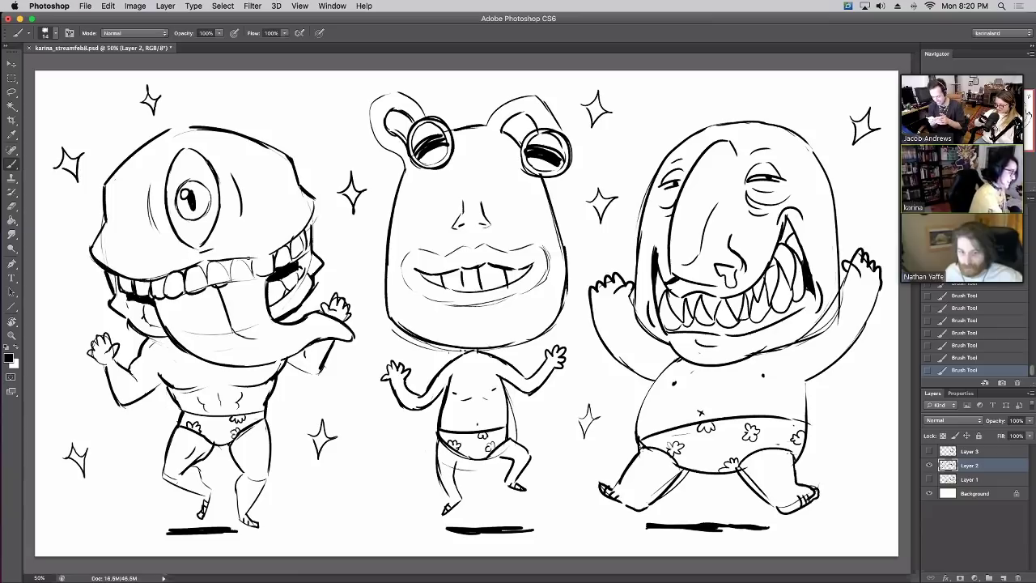
left_click_drag(246, 261, 309, 225)
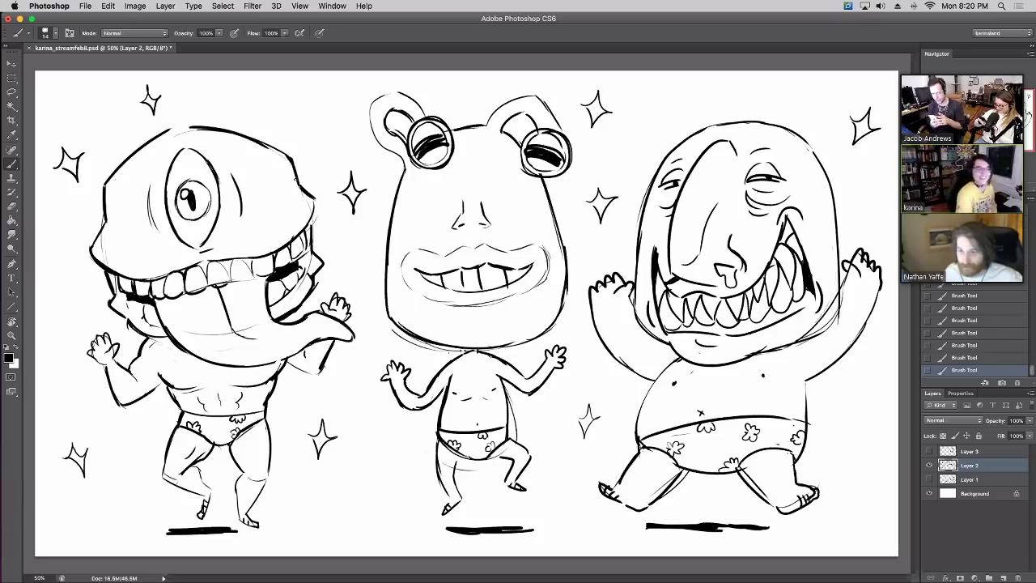
Add a short stroke under the middle monster's mouth, undoing and then restoring it
left_click_drag(469, 313, 483, 312)
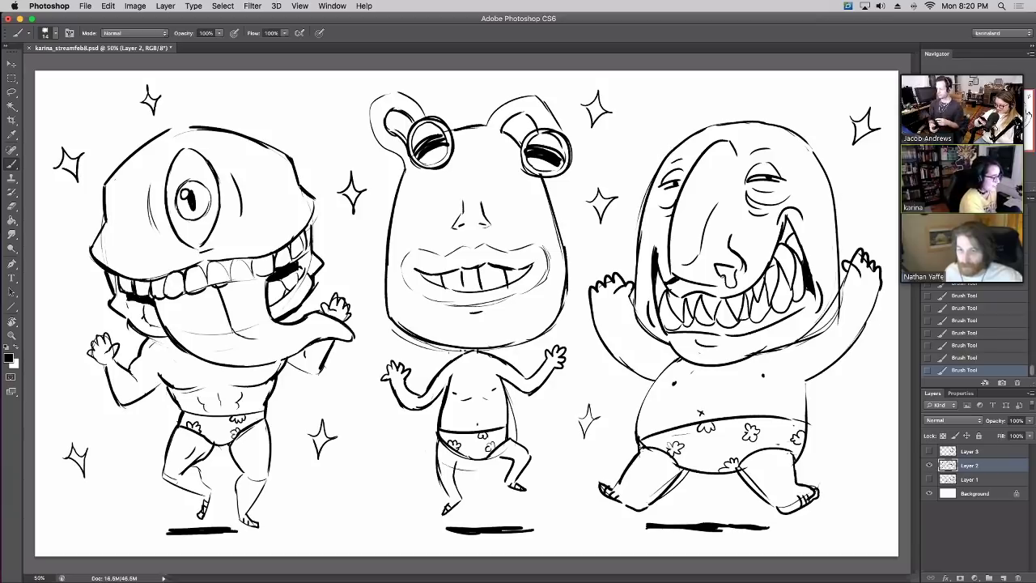
key("super+z")
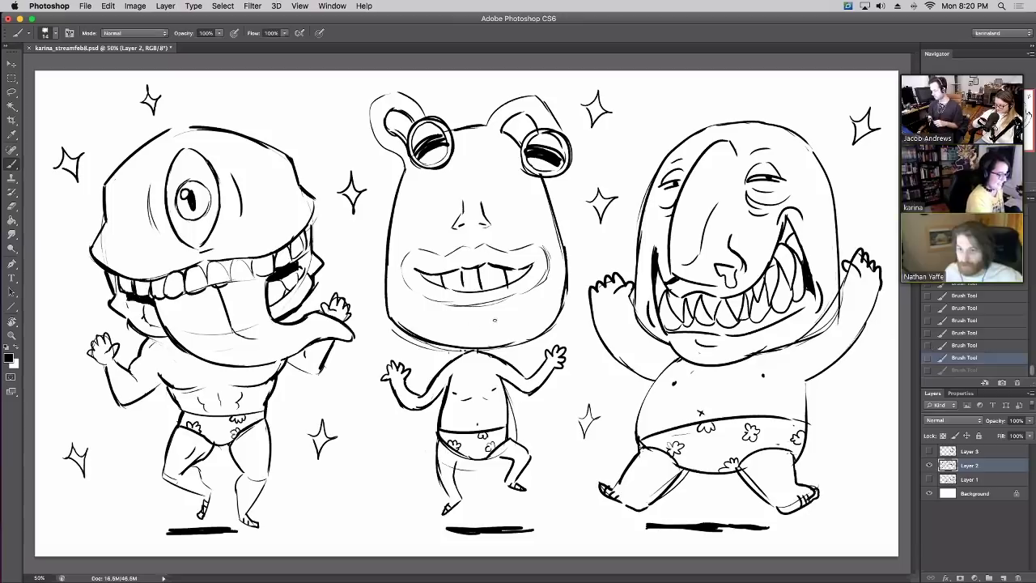
key("super+z")
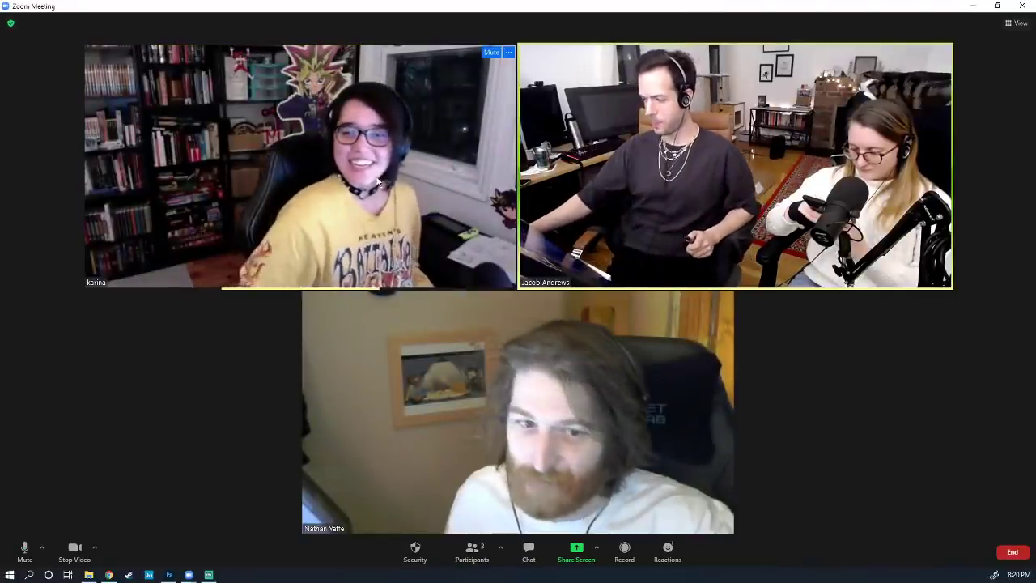
Share the Photoshop window showing the toy-gun cartoon in the Zoom meeting
left_click(578, 558)
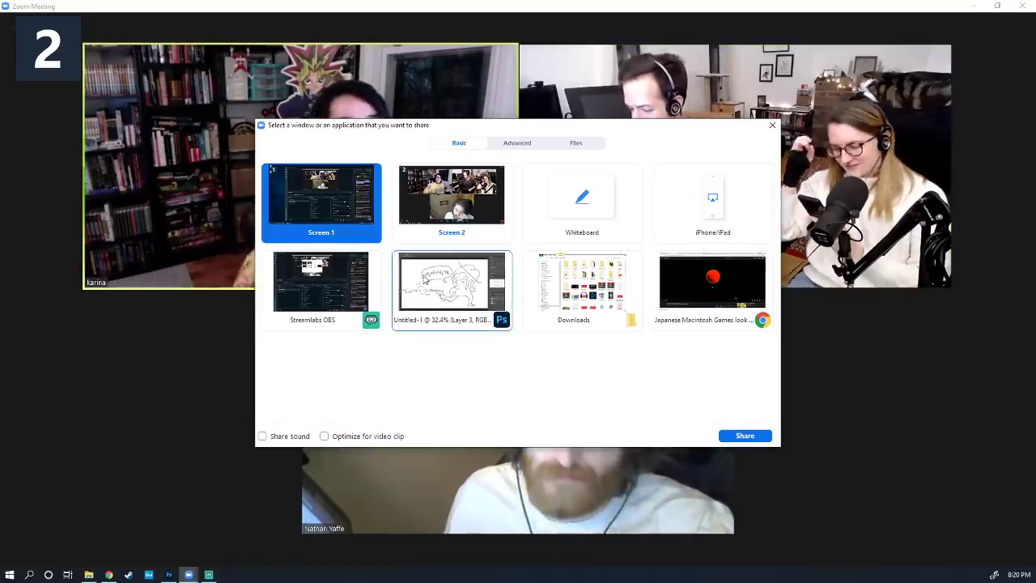
left_click(425, 280)
left_click(739, 435)
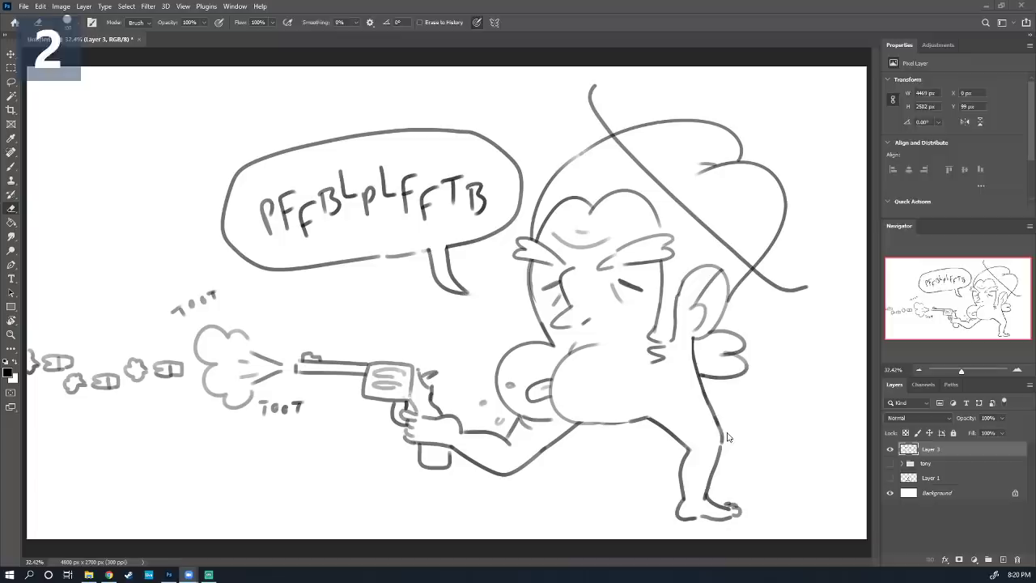
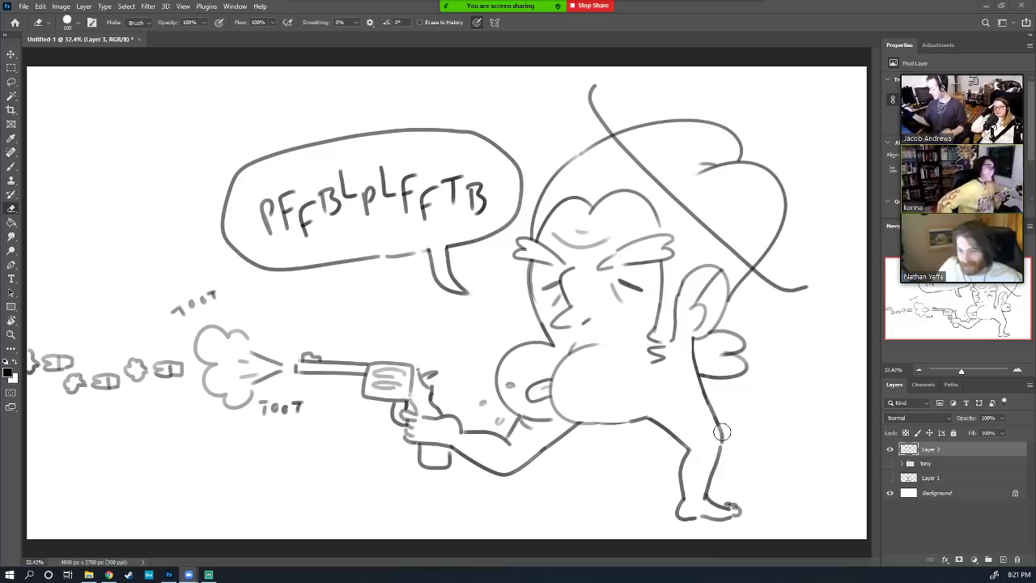
Hide the monkey cartoon on Layer 3 and add an empty Layer 4 for a new sketch
left_click(891, 448)
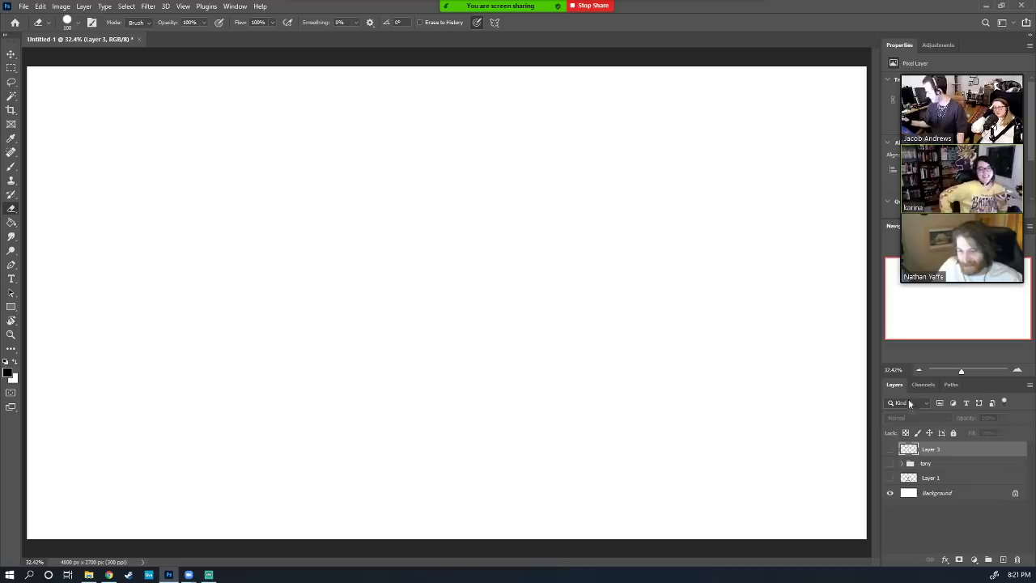
left_click(1001, 559)
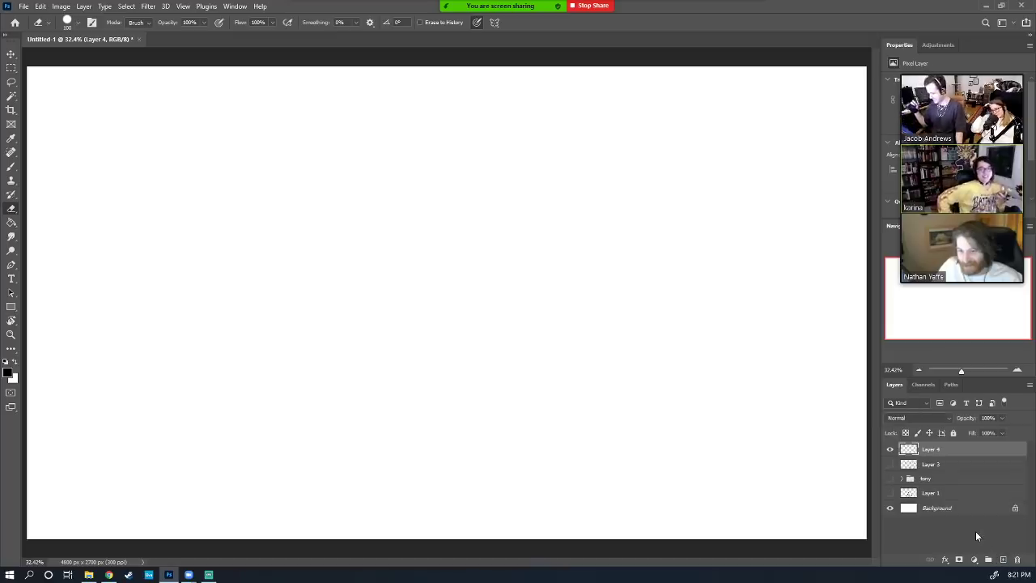
key("b")
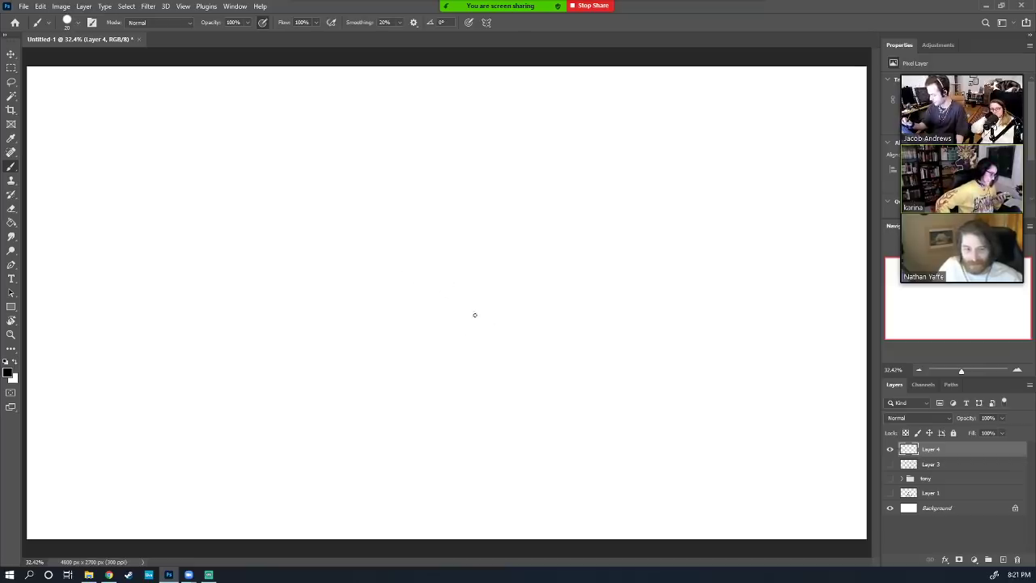
Draw the broad wavy mushroom cap outline and a short curved stem beneath it, redoing stem strokes
mouse_move(433, 326)
left_mouse_down()
mouse_move(255, 383)
mouse_move(183, 344)
mouse_move(206, 238)
mouse_move(326, 165)
mouse_move(445, 142)
mouse_move(592, 159)
mouse_move(718, 257)
mouse_move(696, 352)
mouse_move(573, 355)
mouse_move(450, 331)
left_mouse_up()
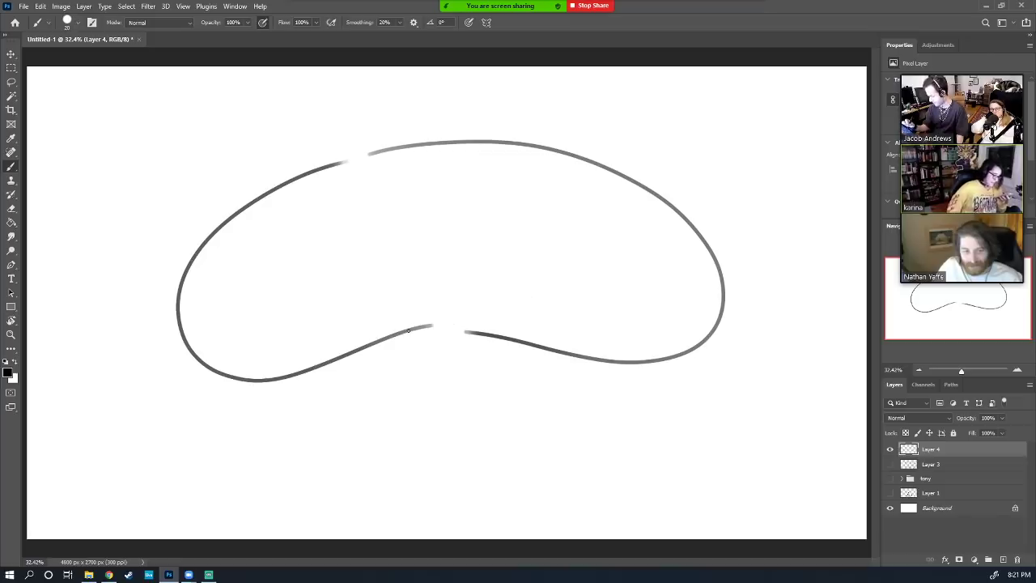
left_click_drag(408, 330, 406, 369)
key("ctrl+z")
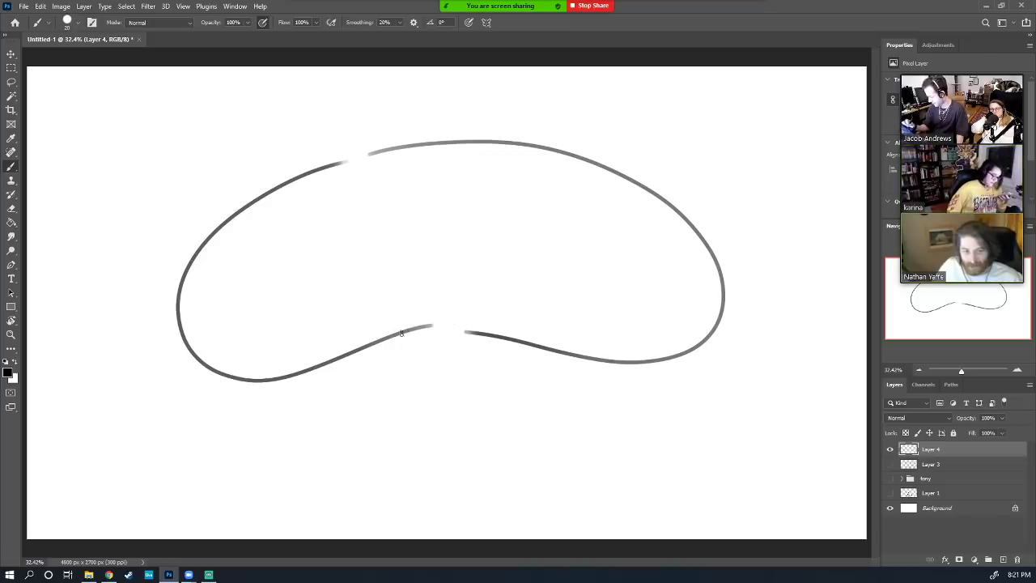
left_click_drag(401, 333, 396, 388)
key("ctrl+z")
mouse_move(401, 332)
left_mouse_down()
mouse_move(415, 379)
mouse_move(399, 371)
mouse_move(415, 427)
mouse_move(485, 413)
mouse_move(510, 375)
mouse_move(508, 341)
left_mouse_up()
Redraw the stem's left and right sides, undoing stray strokes until they sit right
key("ctrl+z")
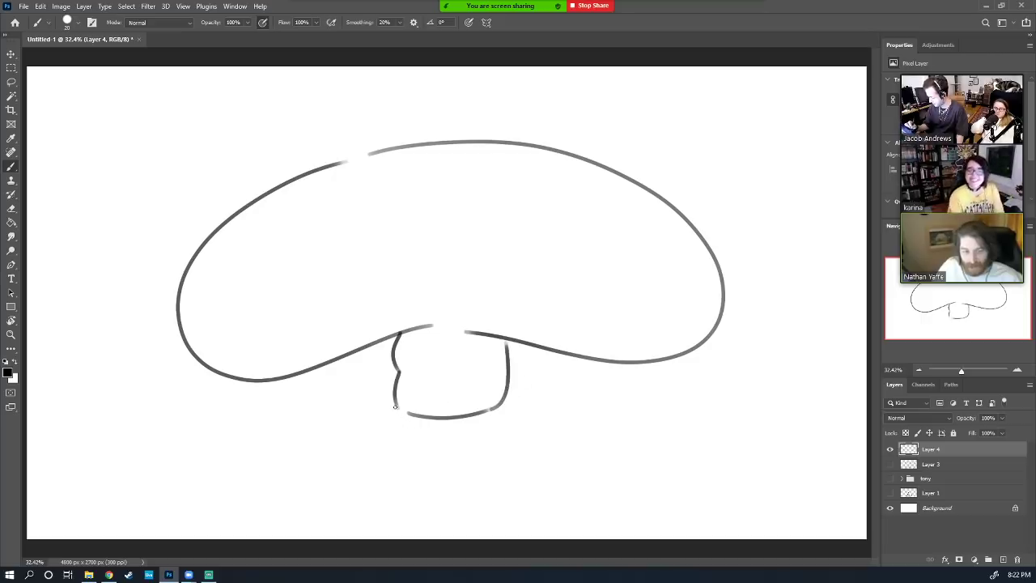
mouse_move(396, 402)
left_mouse_down()
mouse_move(398, 434)
mouse_move(420, 455)
left_mouse_up()
key("ctrl+z")
key("ctrl+z")
key("ctrl+z")
key("ctrl+z")
mouse_move(395, 403)
left_mouse_down()
mouse_move(418, 440)
mouse_move(502, 427)
left_mouse_up()
key("ctrl+z")
left_click_drag(507, 386, 500, 422)
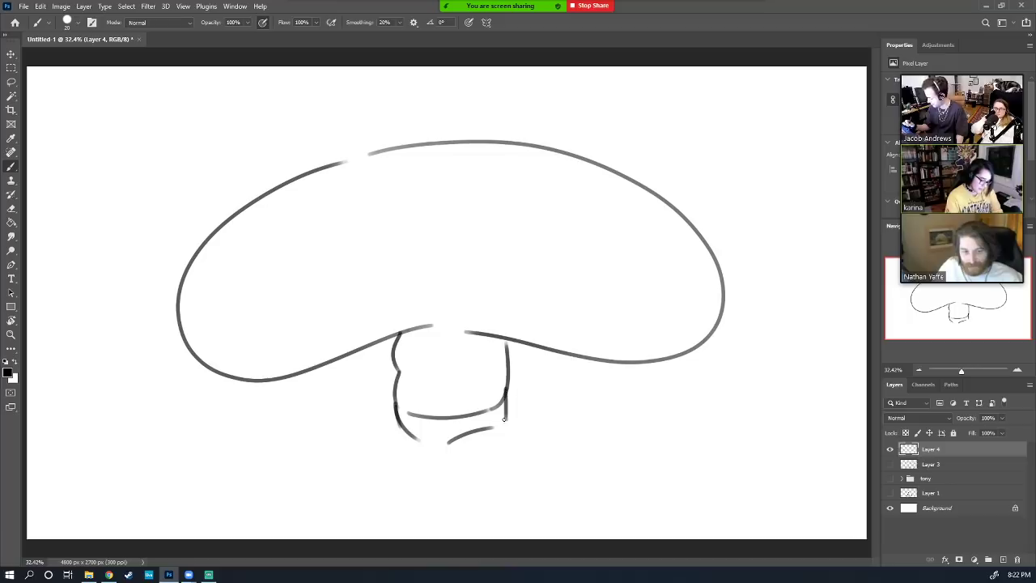
mouse_move(398, 421)
left_mouse_down()
mouse_move(405, 460)
mouse_move(458, 461)
mouse_move(476, 435)
mouse_move(452, 443)
mouse_move(465, 468)
left_mouse_up()
key("ctrl+z")
key("e")
key("b")
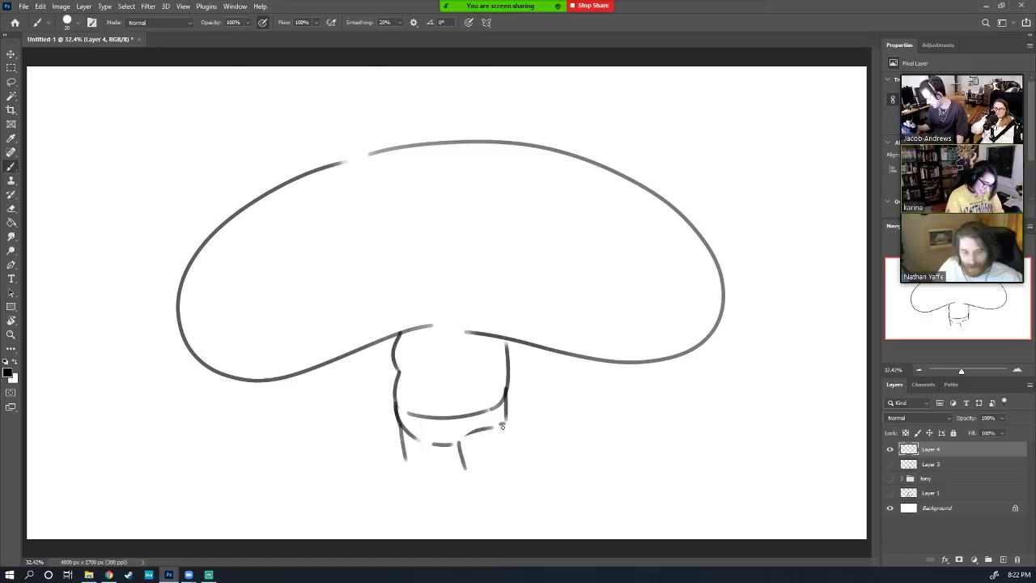
left_click_drag(504, 407, 501, 456)
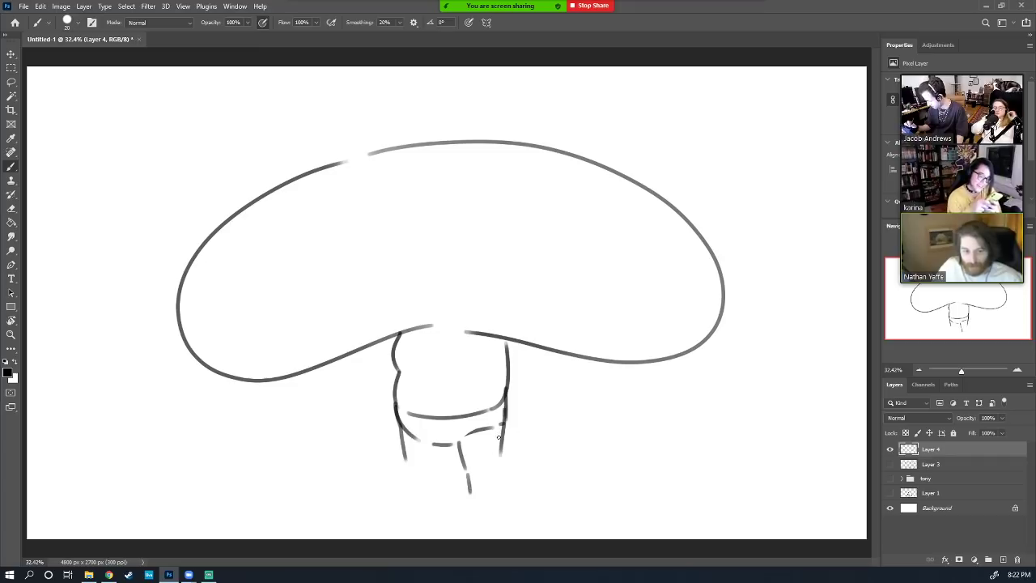
key("ctrl")
key("ctrl+z")
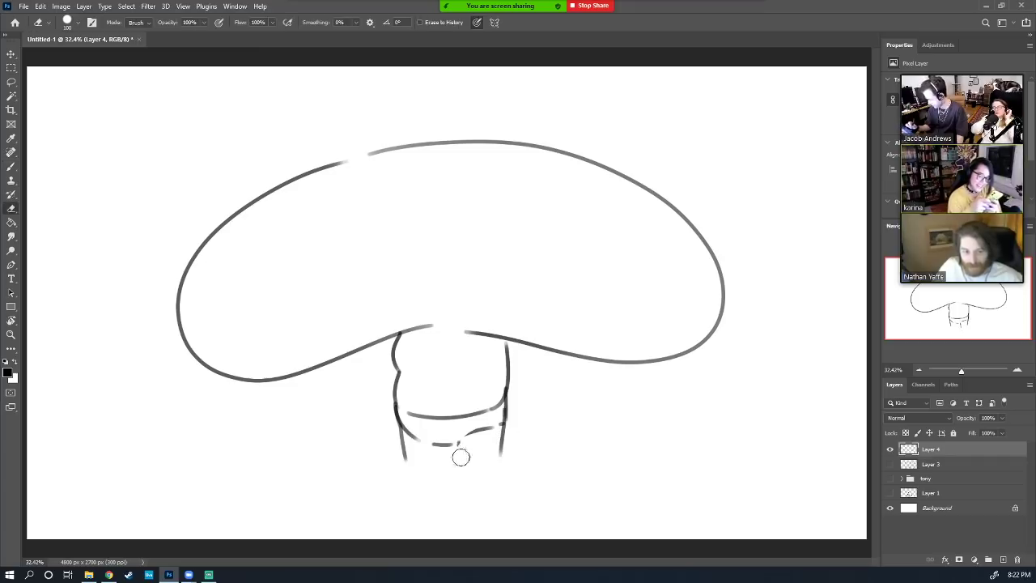
Draw two legs down the stem with a foot at the bottom of each
left_click_drag(458, 441, 459, 472)
mouse_move(502, 420)
left_mouse_down()
mouse_move(492, 471)
mouse_move(461, 464)
mouse_move(466, 496)
left_mouse_up()
left_click_drag(499, 452, 492, 491)
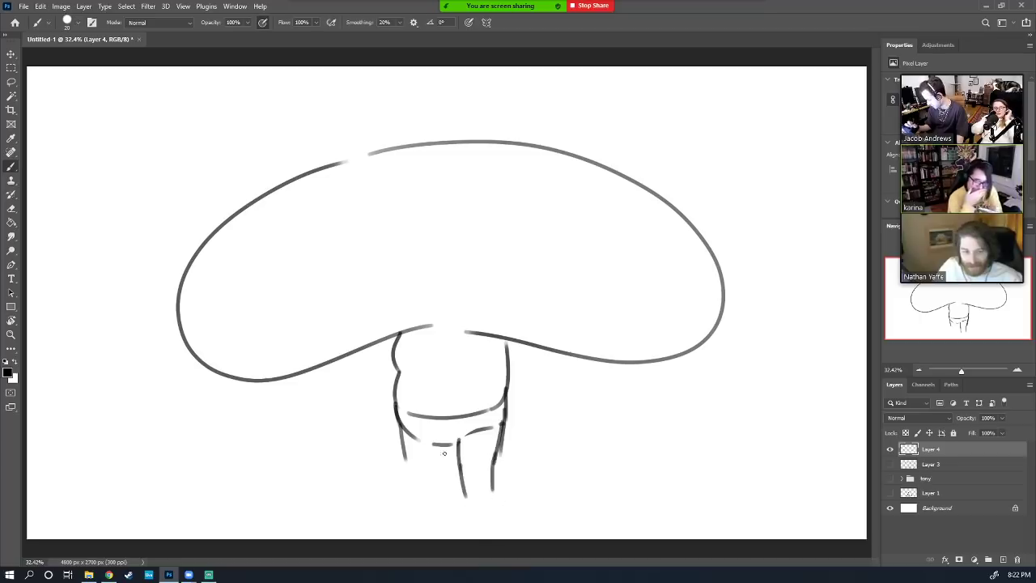
left_click_drag(401, 429, 413, 486)
mouse_move(439, 445)
left_mouse_down()
mouse_move(442, 487)
mouse_move(457, 509)
left_mouse_up()
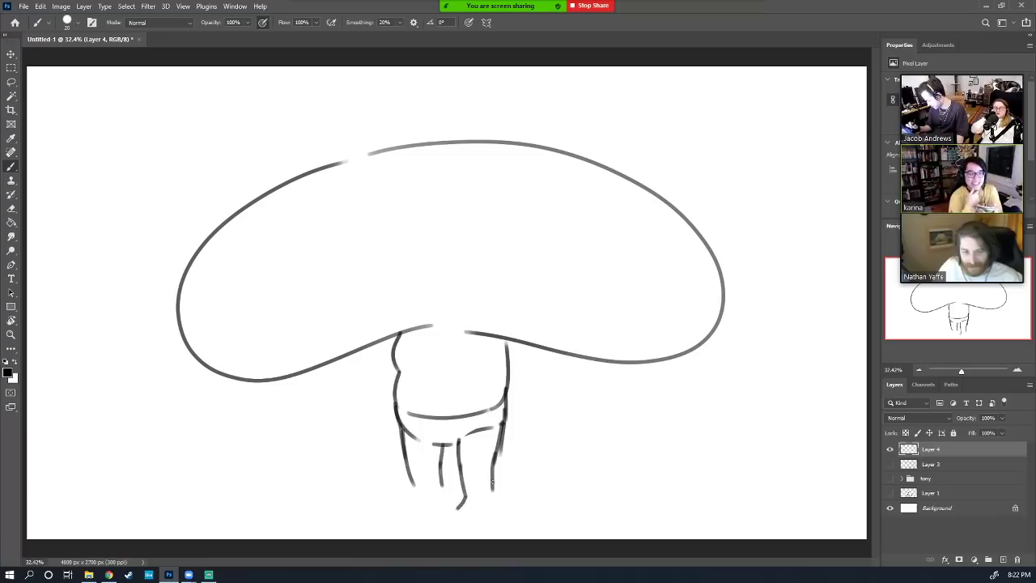
mouse_move(492, 477)
left_mouse_down()
mouse_move(495, 514)
mouse_move(459, 510)
mouse_move(493, 513)
left_mouse_up()
mouse_move(415, 491)
left_mouse_down()
mouse_move(405, 505)
mouse_move(444, 502)
mouse_move(413, 515)
mouse_move(399, 507)
left_mouse_up()
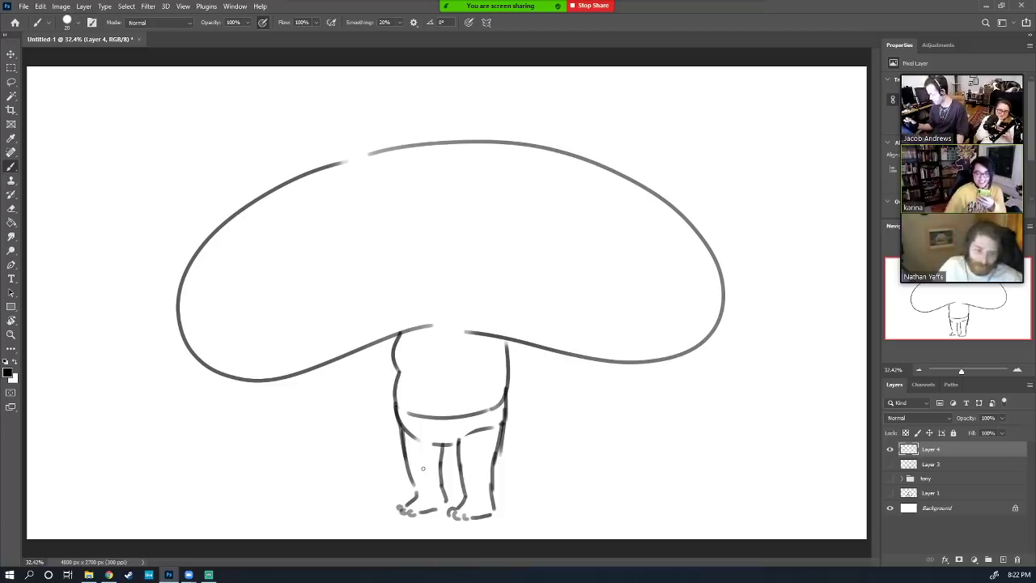
Add an arm, body side lines and a belly button, erasing leftover stem strokes
left_click_drag(520, 340, 523, 403)
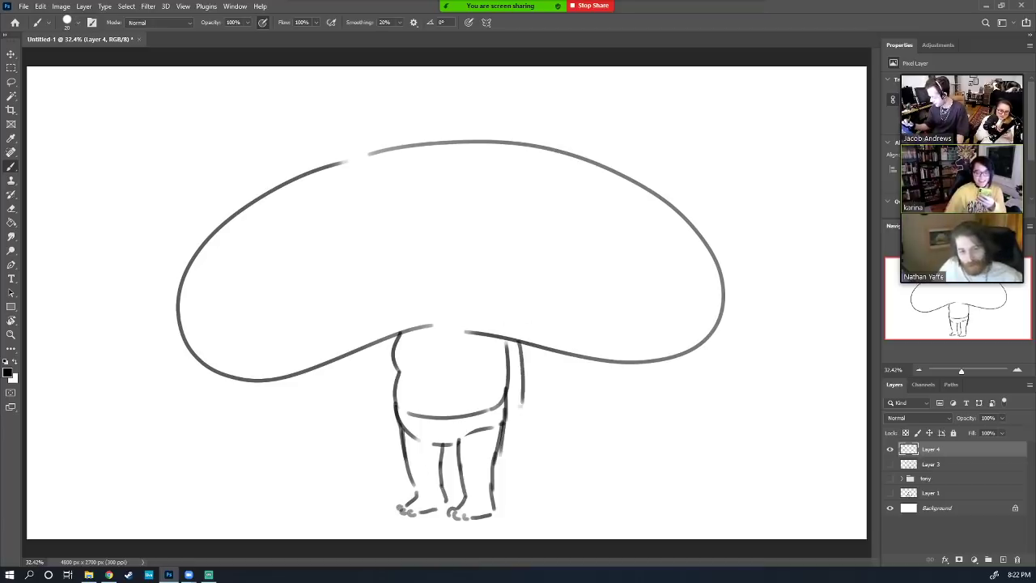
left_click_drag(493, 352, 496, 454)
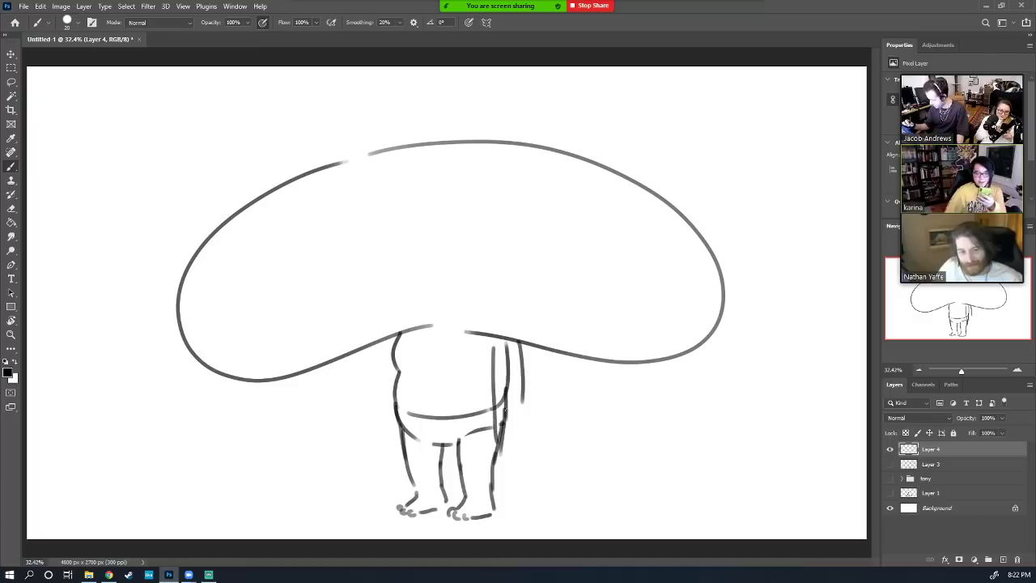
left_click_drag(521, 385, 519, 441)
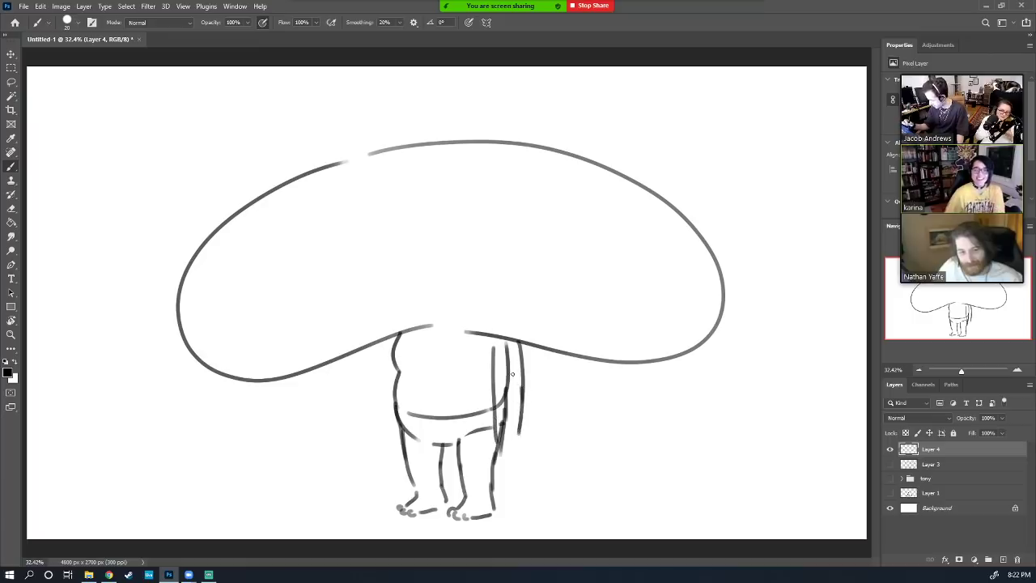
key("e")
mouse_move(507, 344)
left_mouse_down()
mouse_move(506, 445)
mouse_move(508, 453)
mouse_move(525, 441)
mouse_move(516, 452)
left_mouse_up()
key("b")
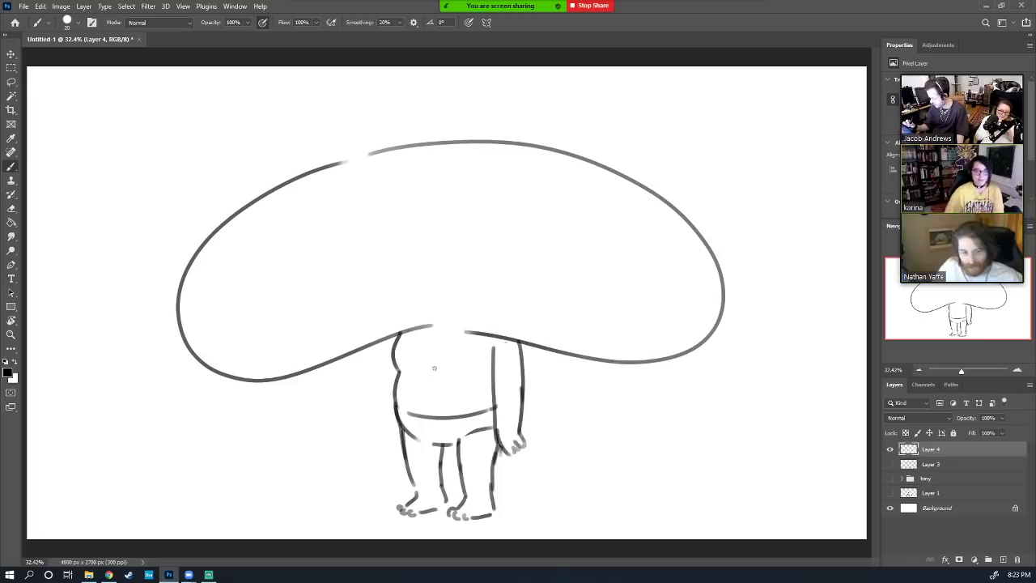
left_click_drag(435, 407, 436, 412)
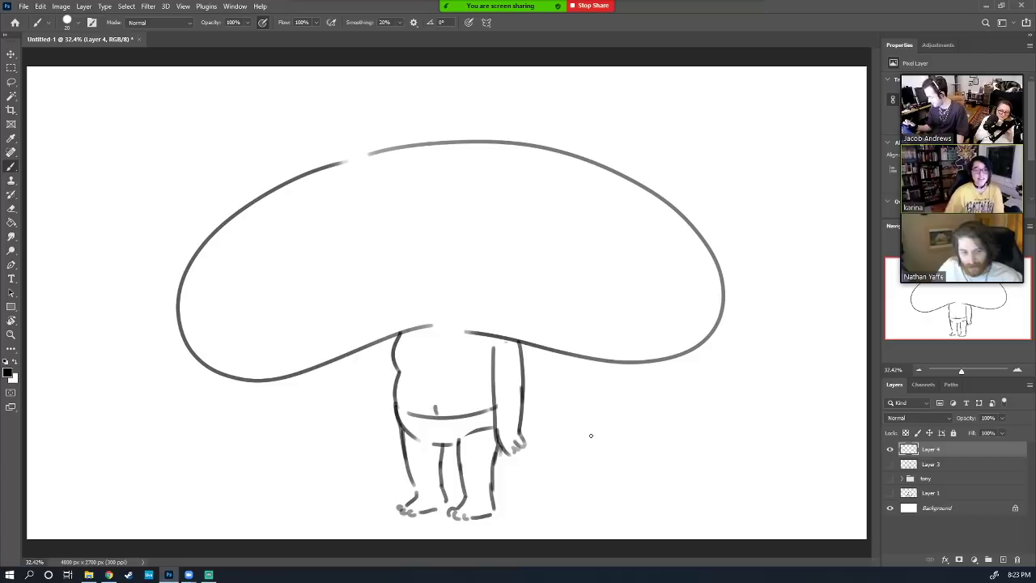
left_click_drag(390, 342, 381, 394)
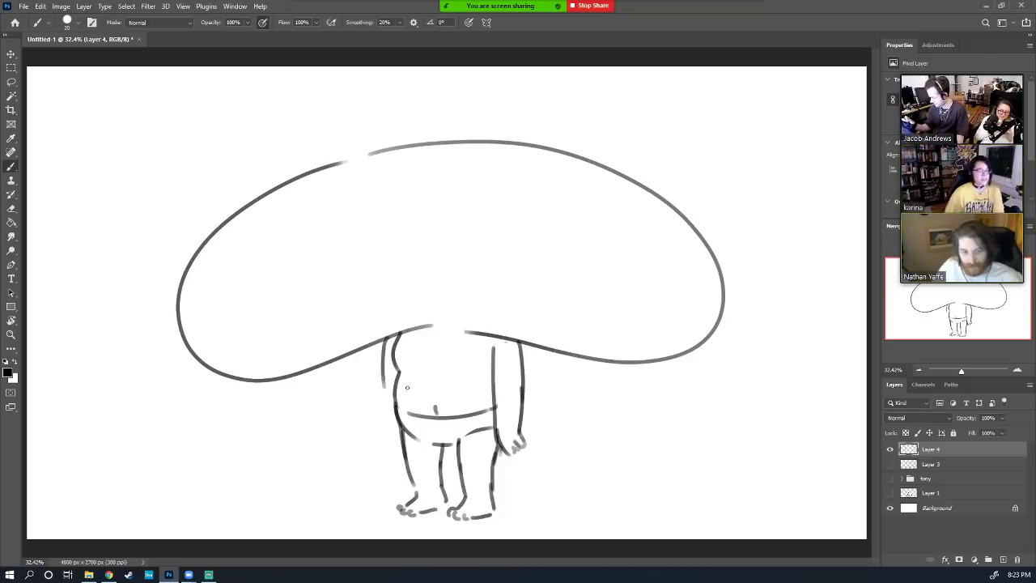
key("ctrl+z")
mouse_move(386, 335)
left_mouse_down()
mouse_move(382, 396)
mouse_move(399, 445)
left_mouse_up()
key("e")
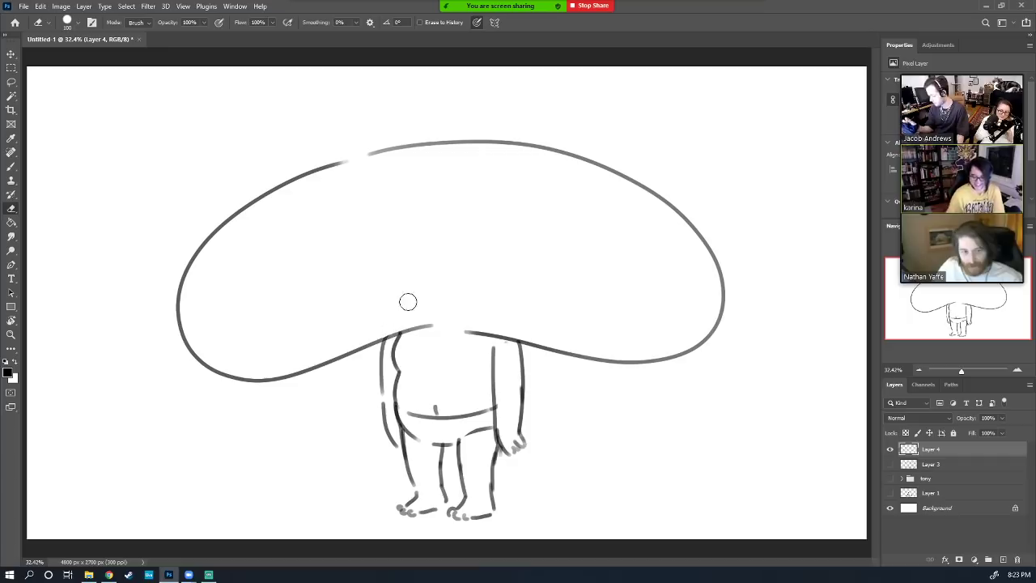
Add belly fold lines across the body and nudge the whole drawing slightly right
key("b")
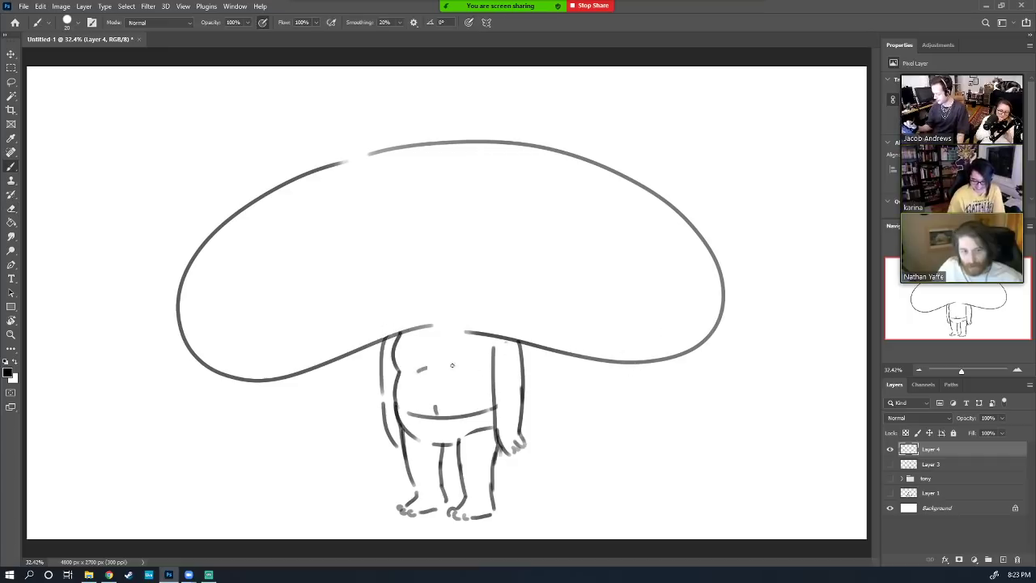
left_click_drag(418, 369, 491, 369)
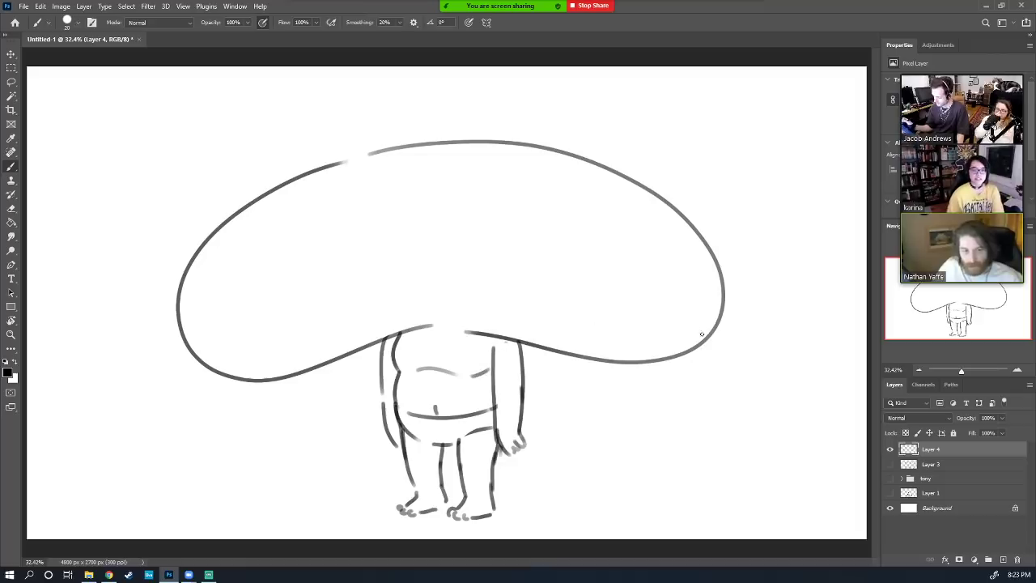
key("v")
left_click_drag(668, 361, 683, 362)
key("b")
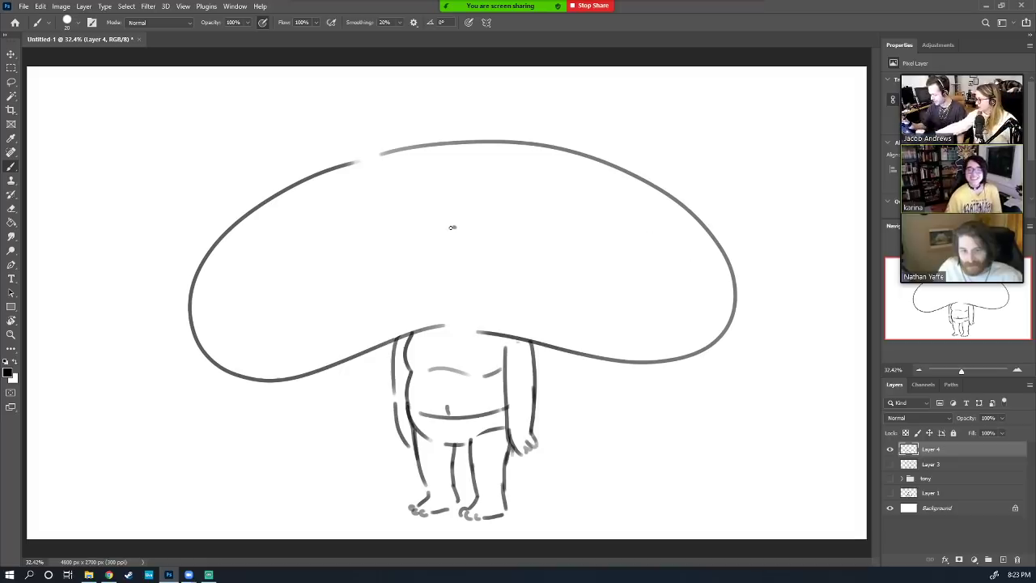
Draw a small round face in the cap with eyes, mouth, brows and an ear
mouse_move(453, 227)
left_mouse_down()
mouse_move(444, 266)
mouse_move(457, 272)
mouse_move(479, 260)
mouse_move(455, 226)
left_mouse_up()
key("e")
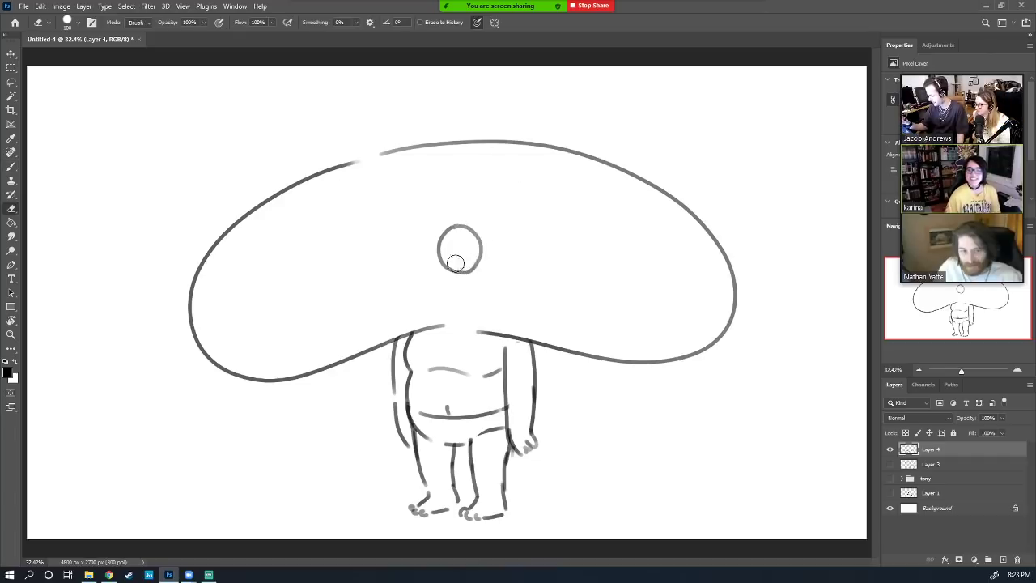
key("b")
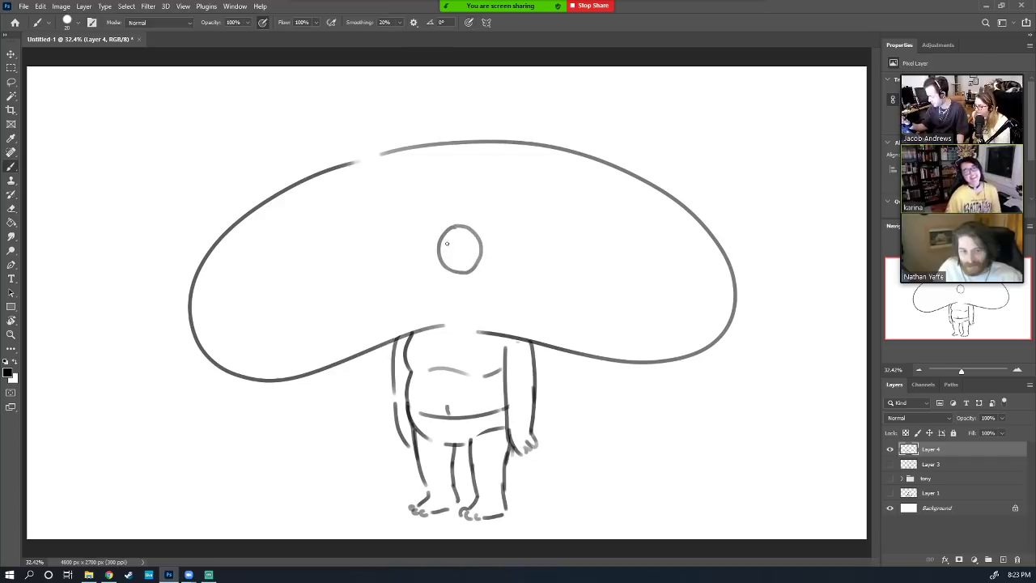
left_click_drag(446, 243, 452, 244)
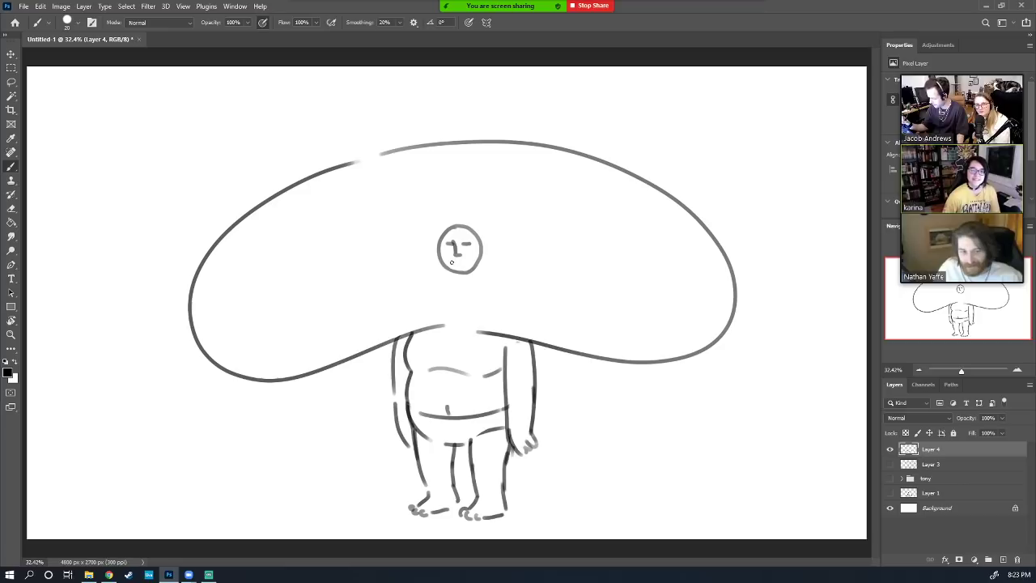
left_click_drag(453, 262, 465, 262)
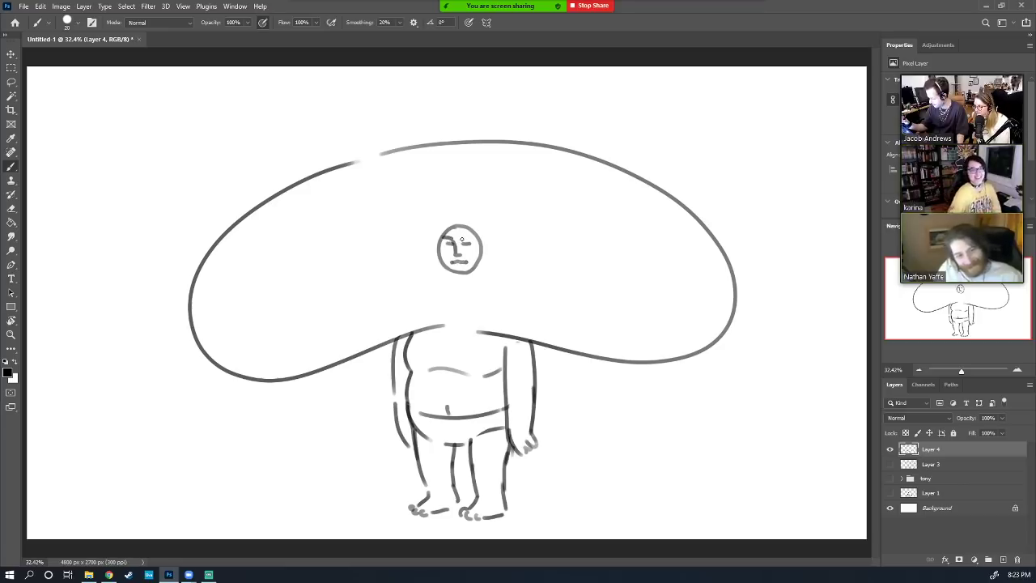
mouse_move(461, 239)
left_mouse_down()
mouse_move(479, 236)
mouse_move(439, 265)
mouse_move(473, 269)
mouse_move(478, 261)
mouse_move(440, 256)
mouse_move(483, 247)
mouse_move(464, 227)
left_mouse_up()
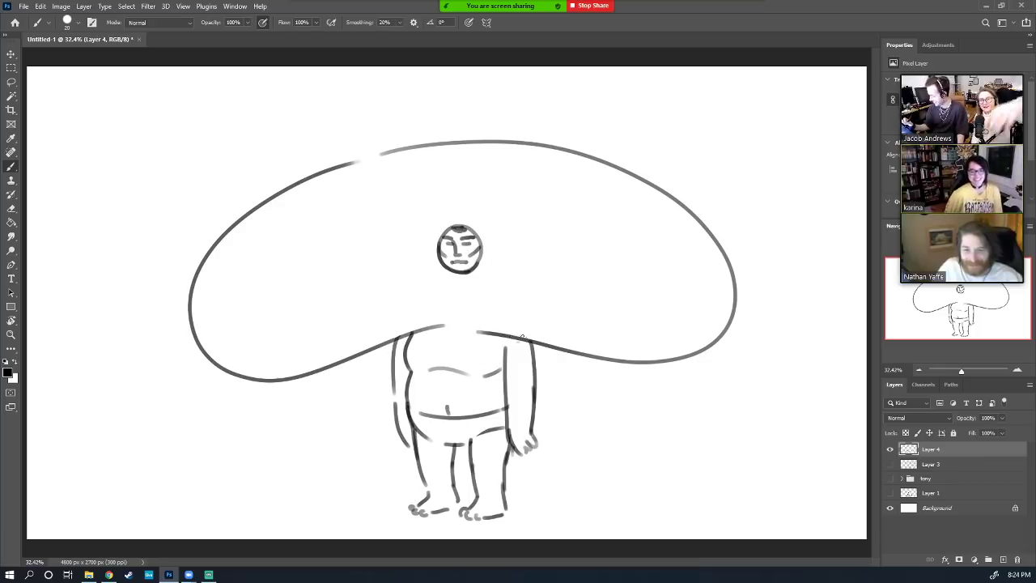
Close the gap in the cap's lower outline and erase it across the figure's neck
mouse_move(523, 339)
left_mouse_down()
mouse_move(437, 327)
mouse_move(493, 335)
left_mouse_up()
key("e")
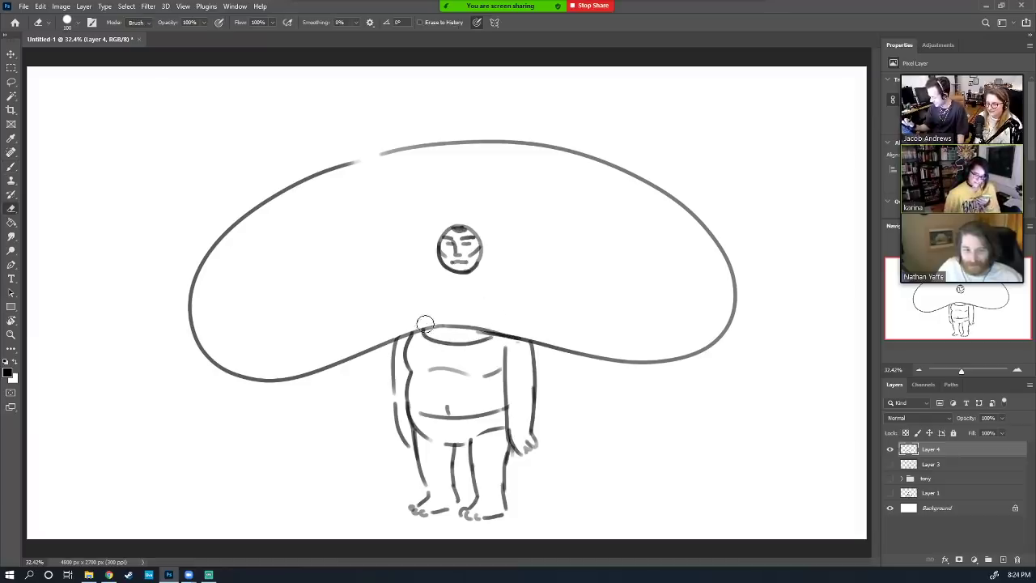
mouse_move(433, 330)
left_mouse_down()
mouse_move(489, 326)
mouse_move(498, 312)
mouse_move(460, 324)
mouse_move(518, 327)
mouse_move(484, 333)
mouse_move(463, 321)
mouse_move(492, 332)
left_mouse_up()
key("b")
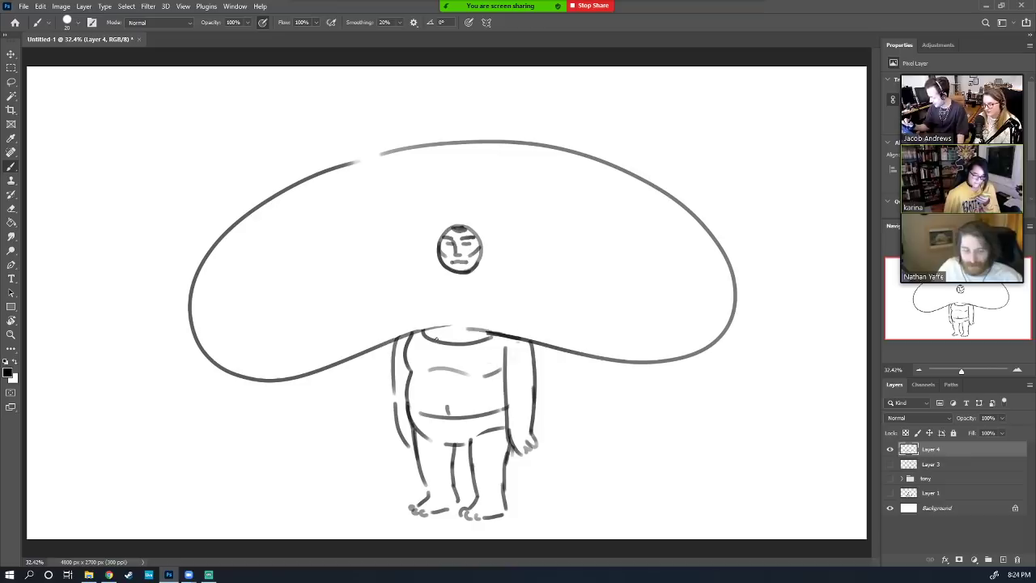
left_click_drag(467, 340, 478, 338)
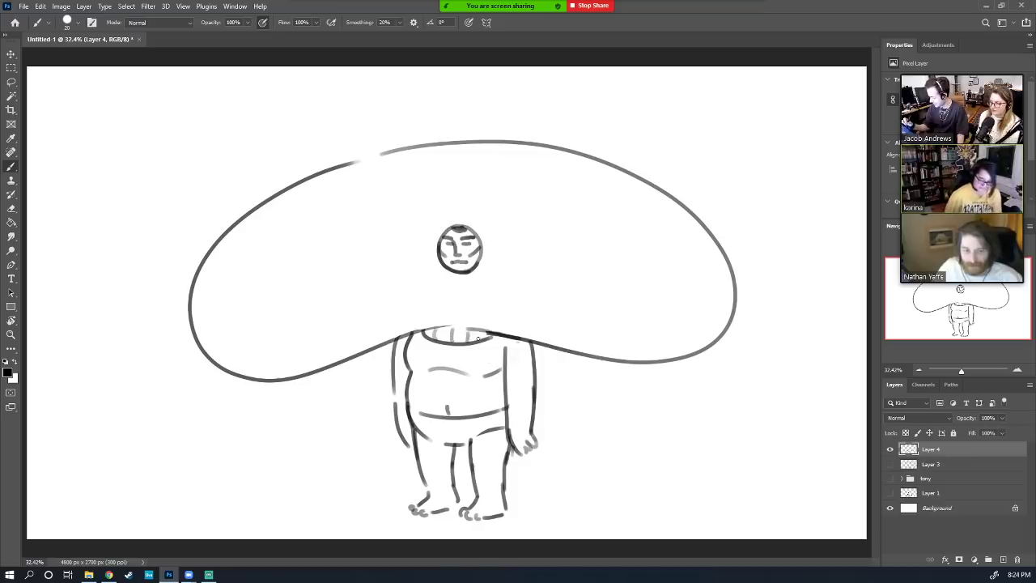
key("e")
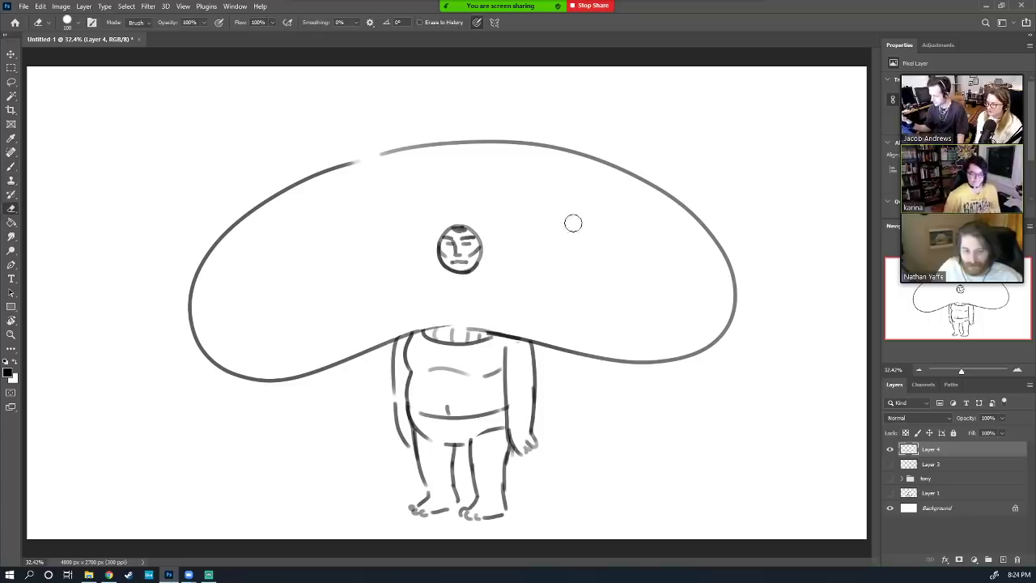
key("b")
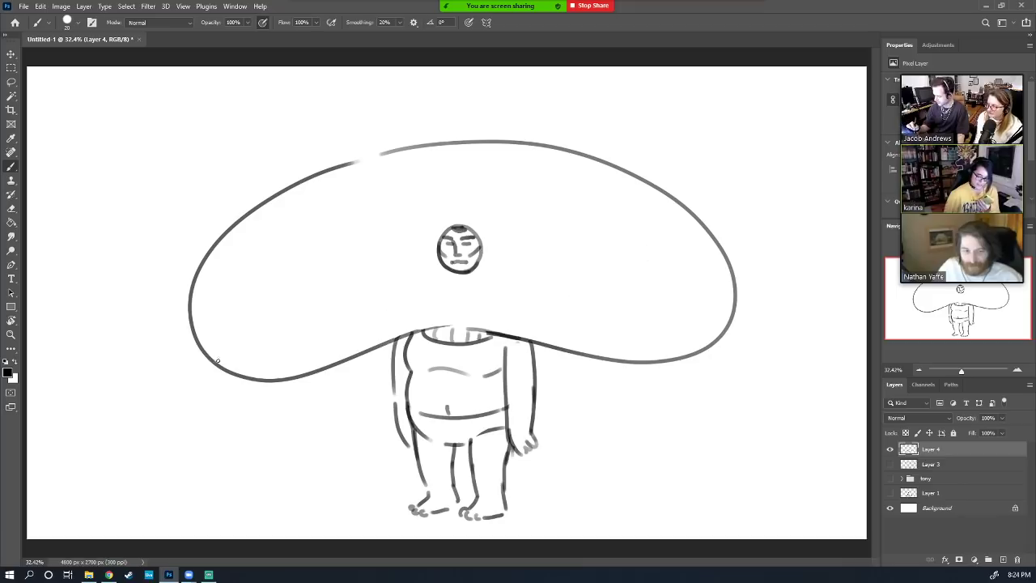
Draw a light seam line along the cap's underside, redoing it until it sits right
mouse_move(209, 362)
left_mouse_down()
mouse_move(254, 374)
mouse_move(231, 371)
mouse_move(532, 303)
left_mouse_up()
key("ctrl+z")
key("ctrl+z")
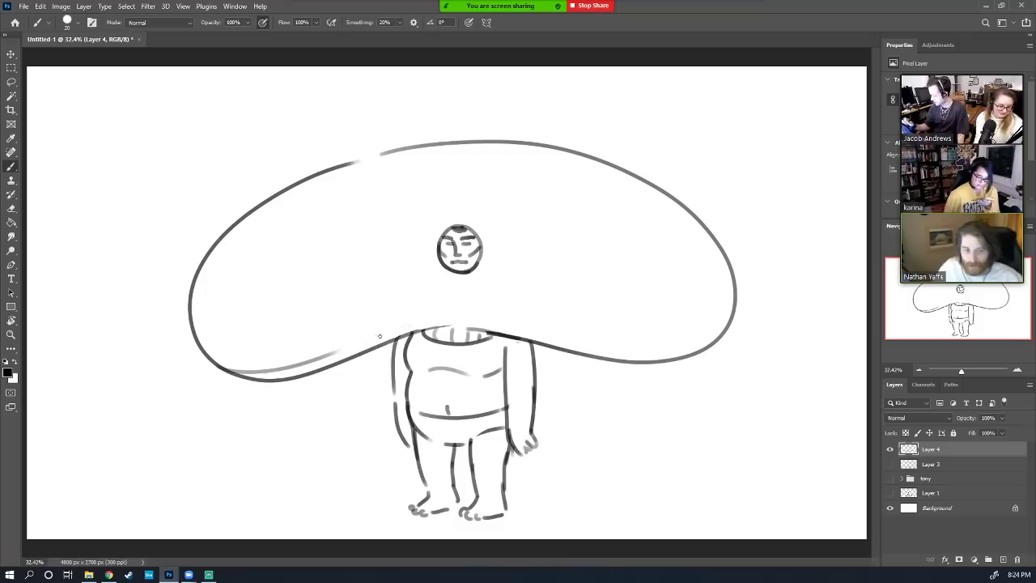
mouse_move(360, 338)
left_mouse_down()
mouse_move(416, 319)
mouse_move(562, 320)
mouse_move(636, 371)
left_mouse_up()
key("ctrl+z")
key("ctrl+z")
mouse_move(352, 342)
left_mouse_down()
mouse_move(417, 321)
mouse_move(554, 323)
left_mouse_up()
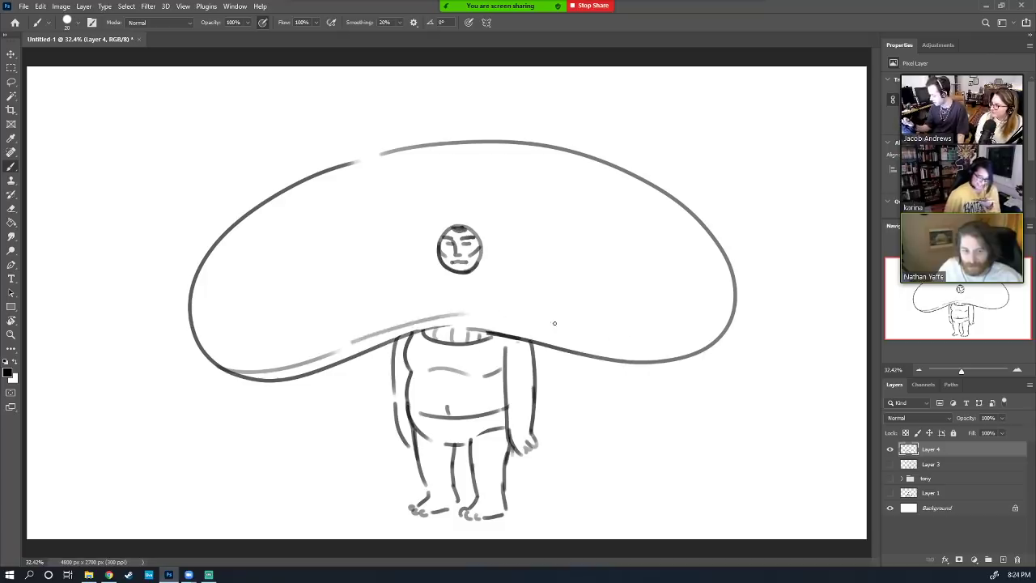
mouse_move(476, 313)
left_mouse_down()
mouse_move(629, 356)
mouse_move(582, 335)
mouse_move(640, 344)
left_mouse_up()
key("ctrl+z")
Draw X stitches along the underside seam, dot the chest, and begin a circle at the cap's upper left
mouse_move(261, 366)
left_mouse_down()
mouse_move(260, 375)
mouse_move(299, 370)
mouse_move(289, 372)
mouse_move(395, 334)
mouse_move(388, 338)
left_mouse_up()
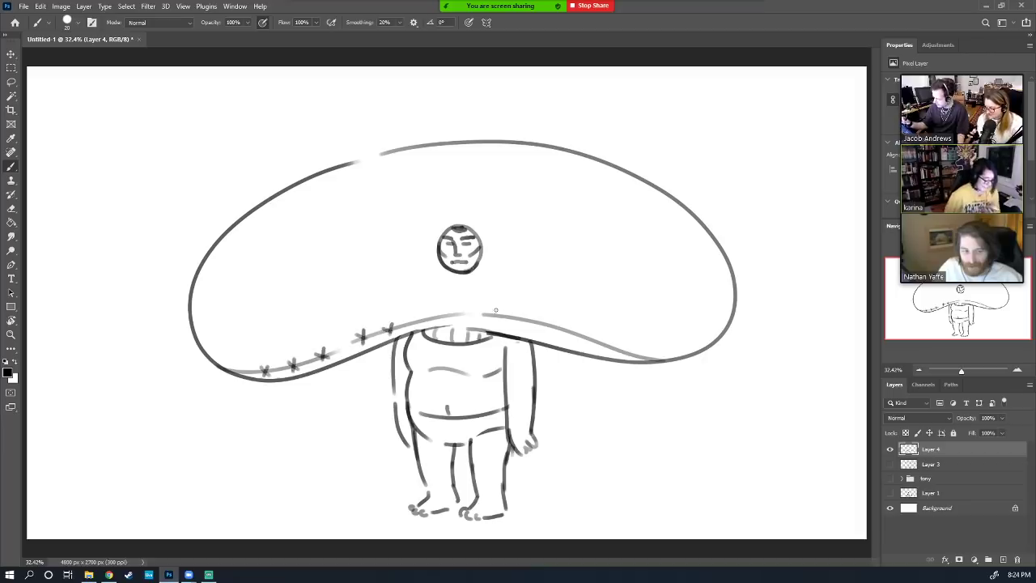
mouse_move(496, 309)
left_mouse_down()
mouse_move(500, 322)
mouse_move(581, 336)
left_mouse_up()
mouse_move(583, 328)
left_mouse_down()
mouse_move(573, 338)
mouse_move(553, 331)
mouse_move(627, 356)
left_mouse_up()
left_click_drag(626, 347, 617, 356)
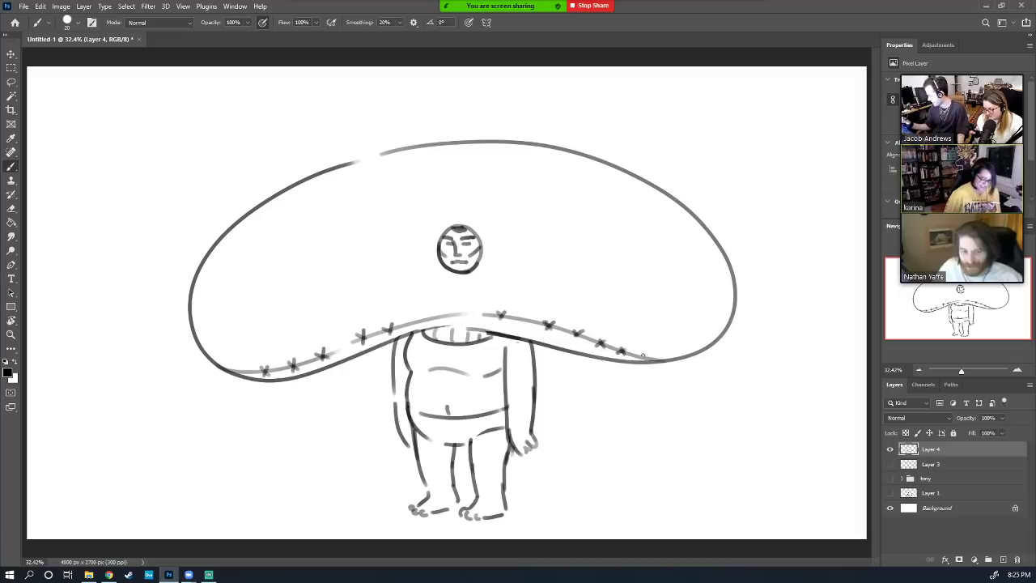
left_click(417, 362)
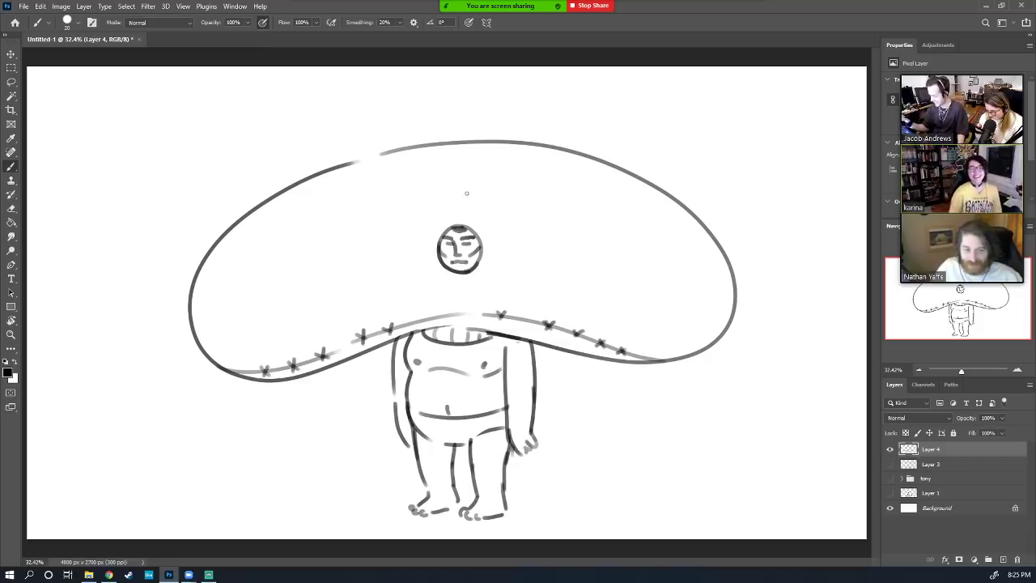
mouse_move(292, 230)
left_mouse_down()
mouse_move(242, 230)
mouse_move(289, 167)
mouse_move(291, 234)
mouse_move(243, 198)
mouse_move(304, 217)
left_mouse_up()
Draw the left bulging eye with an arched bump, lid line, dark pupil and inner detail
key("ctrl+z")
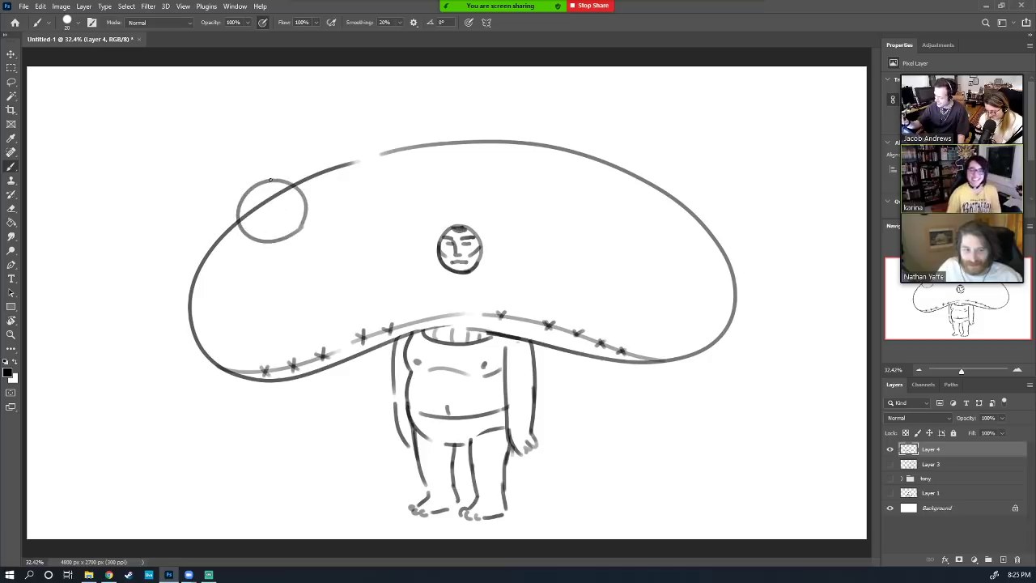
mouse_move(272, 180)
left_mouse_down()
mouse_move(312, 153)
mouse_move(318, 168)
mouse_move(296, 162)
mouse_move(302, 175)
mouse_move(291, 152)
mouse_move(280, 162)
mouse_move(245, 217)
mouse_move(243, 206)
mouse_move(239, 231)
mouse_move(308, 208)
left_mouse_up()
key("e")
key("b")
key("ctrl+z")
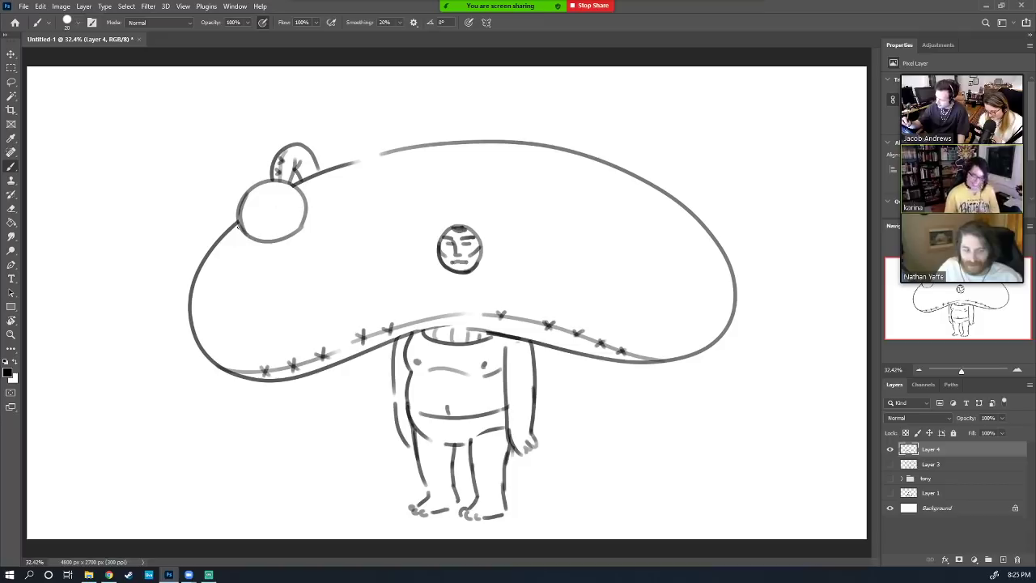
left_click_drag(238, 231, 310, 212)
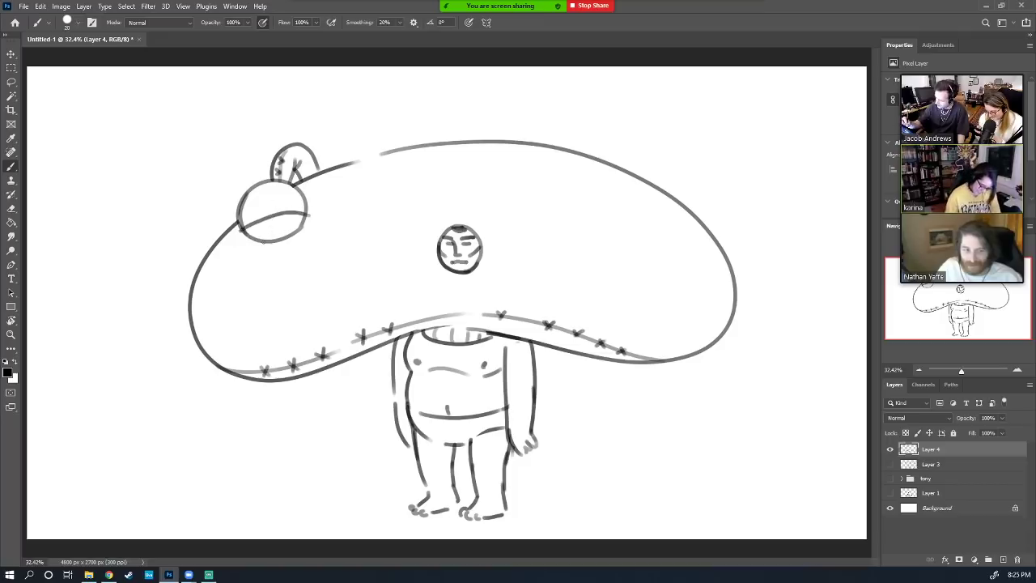
mouse_move(259, 236)
left_mouse_down()
mouse_move(285, 231)
mouse_move(259, 236)
mouse_move(275, 234)
left_mouse_up()
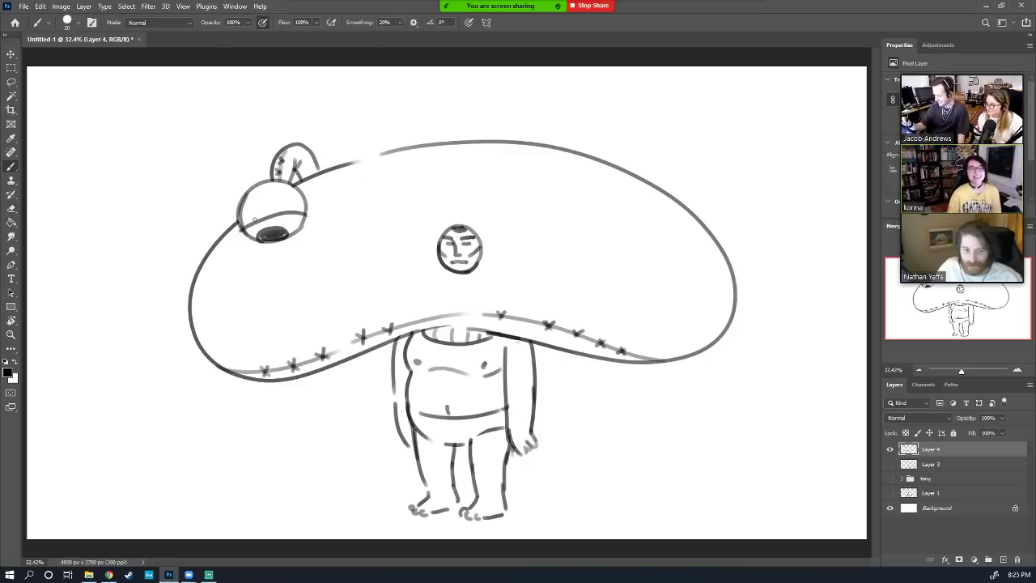
mouse_move(254, 220)
left_mouse_down()
mouse_move(264, 184)
mouse_move(257, 218)
left_mouse_up()
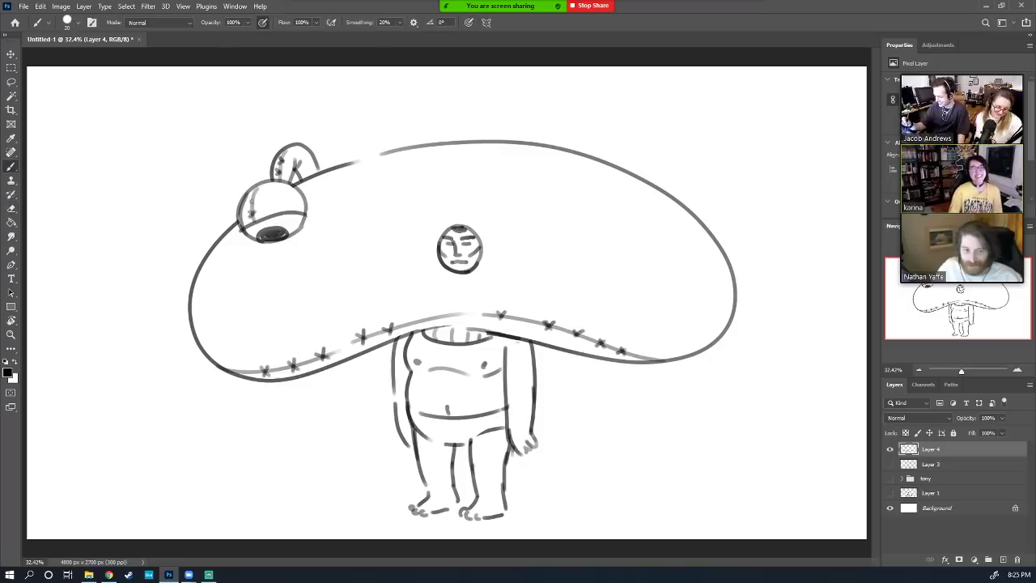
key("e")
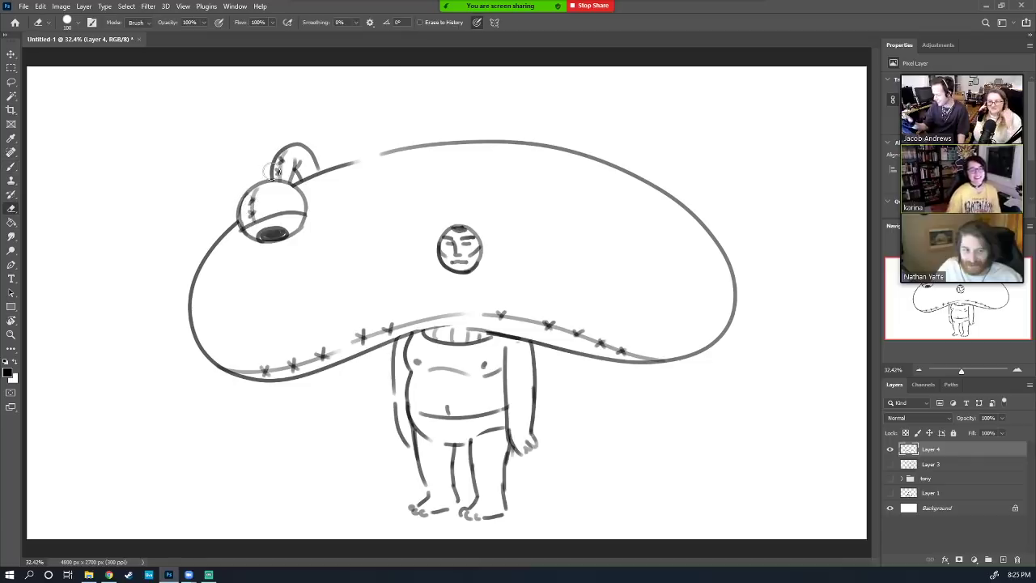
key("b")
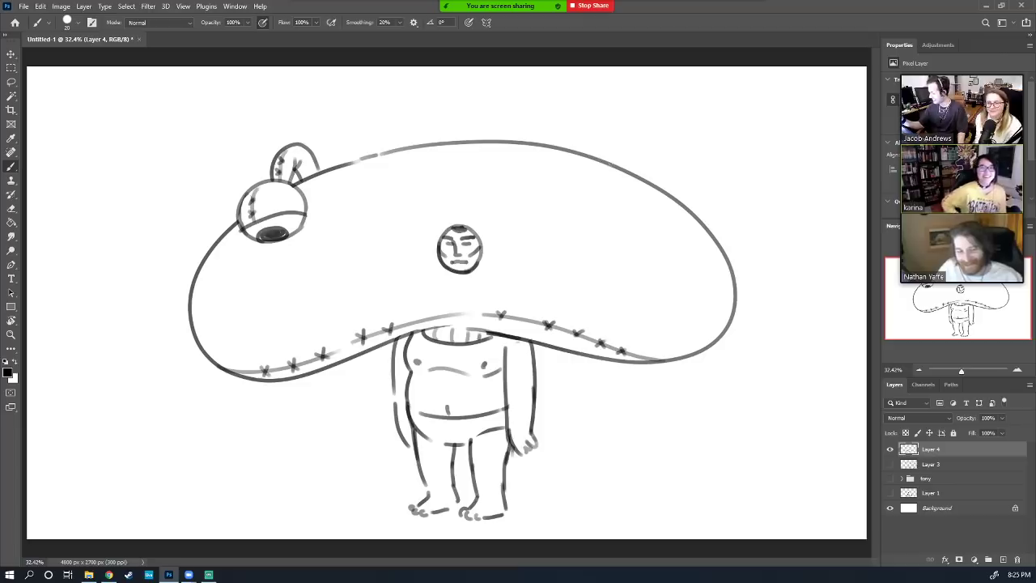
Draw the right eye bump with a lid line and stitch marks at the cap's upper right
mouse_move(608, 167)
left_mouse_down()
mouse_move(637, 195)
mouse_move(632, 233)
left_mouse_up()
key("ctrl+z")
mouse_move(609, 166)
left_mouse_down()
mouse_move(648, 177)
mouse_move(632, 239)
left_mouse_up()
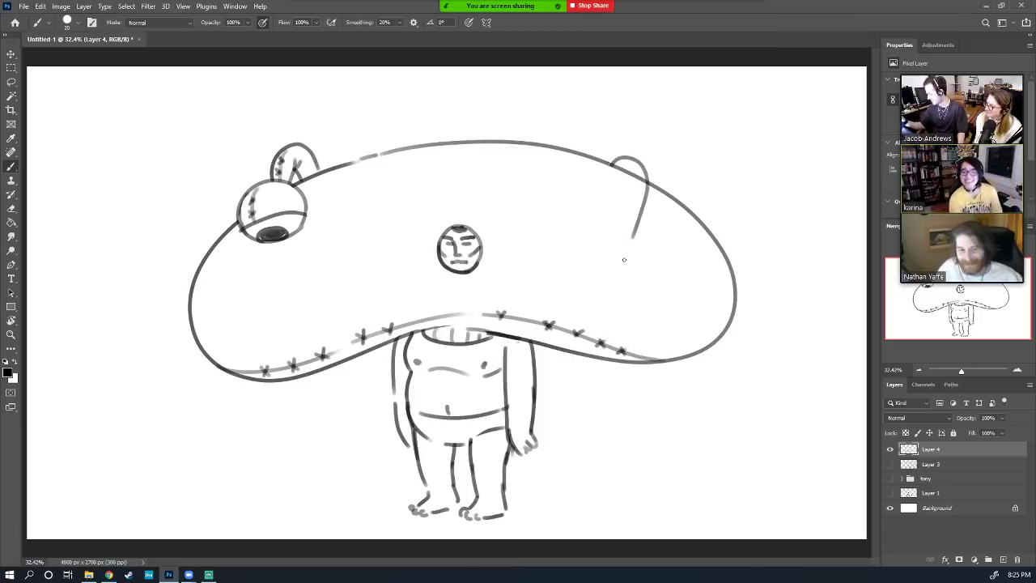
key("ctrl+z")
mouse_move(610, 164)
left_mouse_down()
mouse_move(639, 152)
mouse_move(684, 186)
left_mouse_up()
key("ctrl+z")
mouse_move(612, 164)
left_mouse_down()
mouse_move(666, 168)
mouse_move(643, 178)
mouse_move(688, 188)
mouse_move(705, 172)
mouse_move(724, 175)
mouse_move(741, 208)
mouse_move(711, 240)
left_mouse_up()
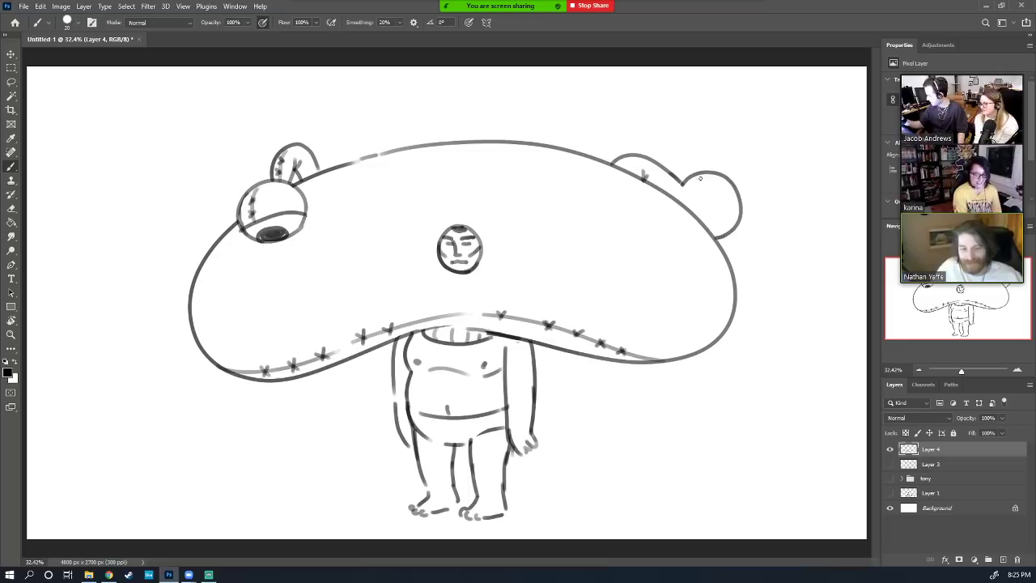
mouse_move(710, 172)
left_mouse_down()
mouse_move(698, 208)
mouse_move(735, 211)
left_mouse_up()
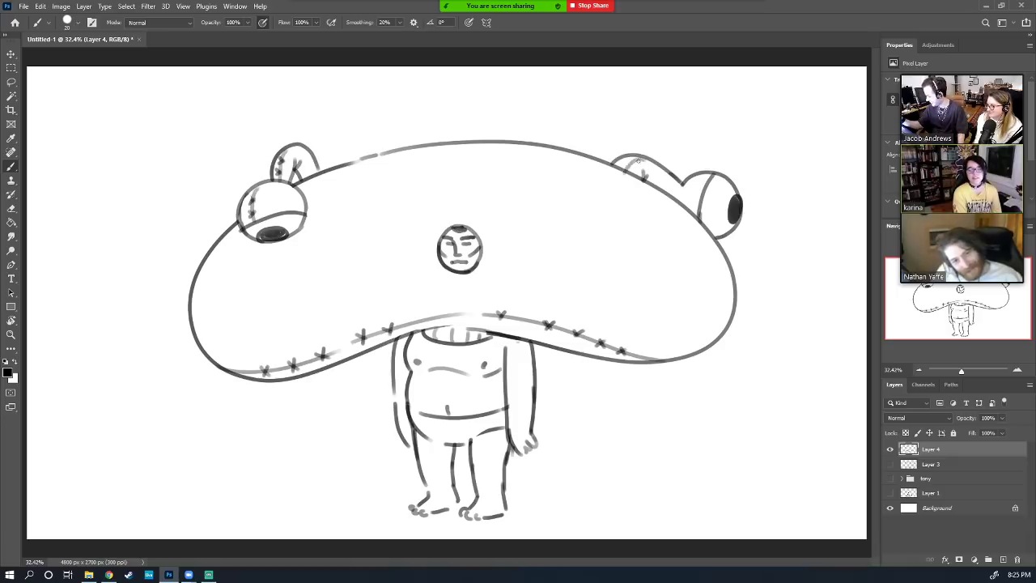
left_click_drag(623, 164, 641, 154)
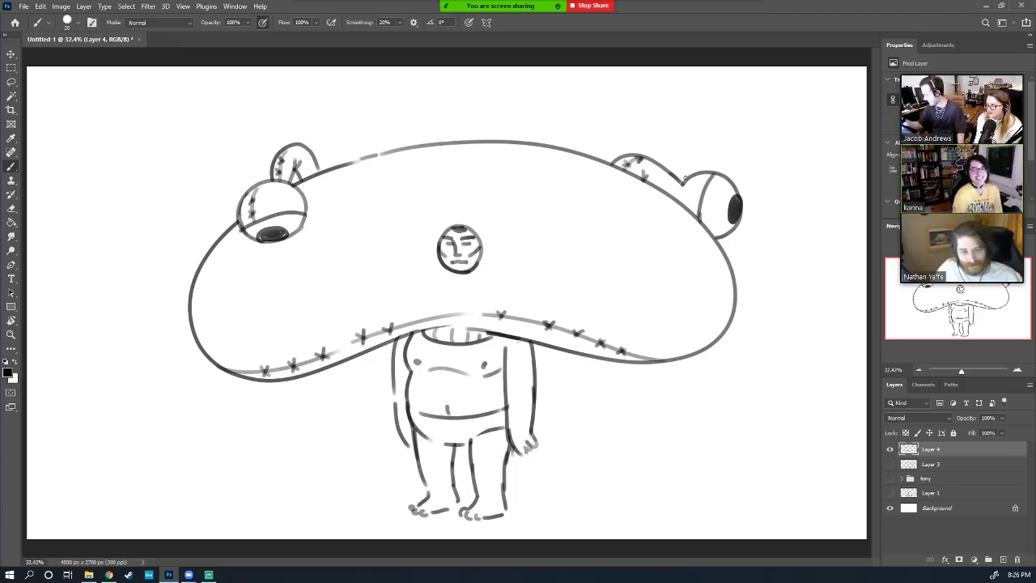
left_click_drag(684, 179, 681, 193)
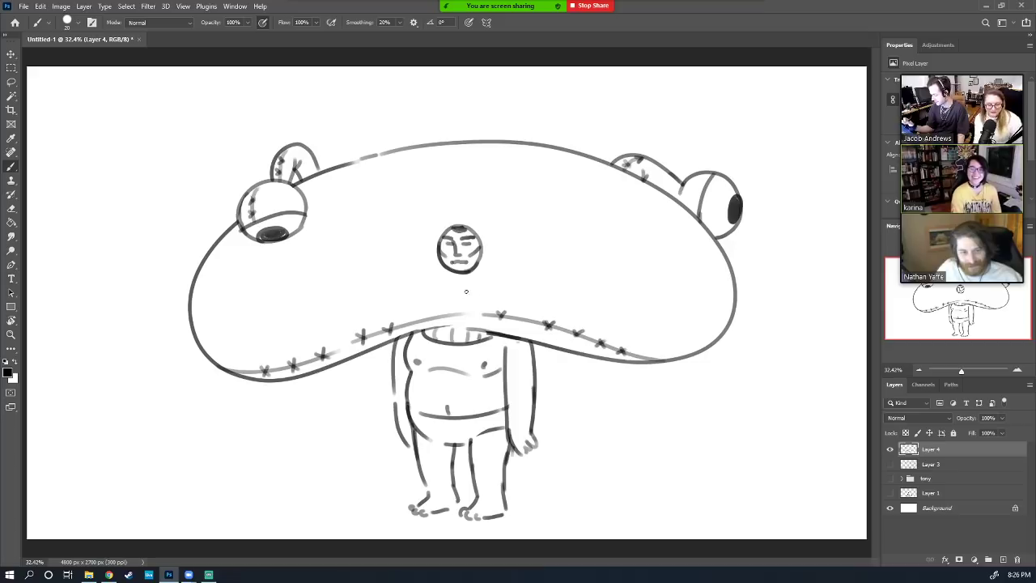
Draw the wide mouth line across the cap, redoing its left end
mouse_move(460, 292)
left_mouse_down()
mouse_move(278, 333)
mouse_move(251, 328)
mouse_move(299, 289)
mouse_move(437, 261)
mouse_move(588, 276)
mouse_move(665, 304)
mouse_move(676, 321)
mouse_move(581, 330)
mouse_move(463, 293)
left_mouse_up()
key("e")
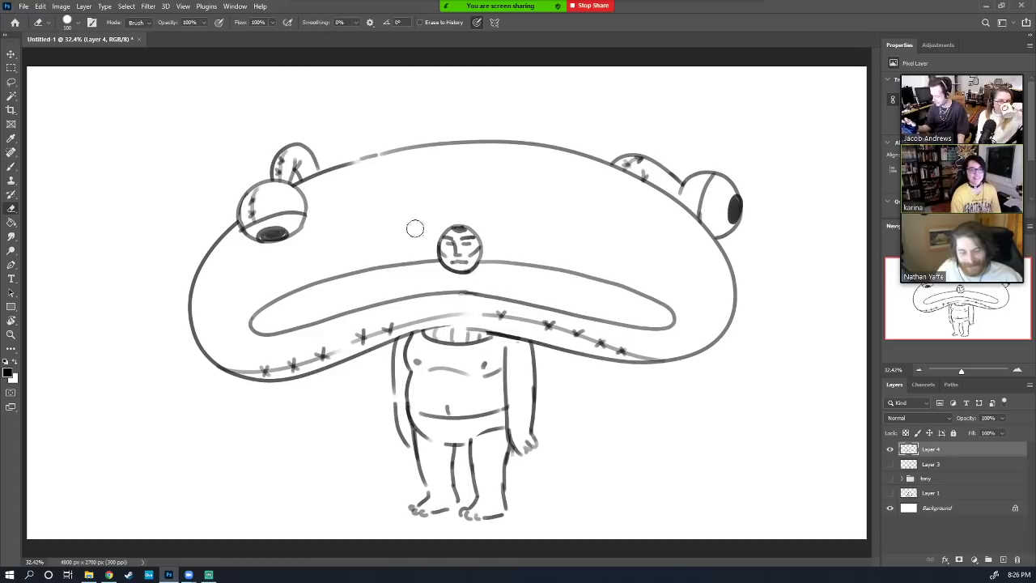
key("b")
mouse_move(269, 332)
left_mouse_down()
mouse_move(277, 302)
mouse_move(272, 316)
mouse_move(276, 303)
mouse_move(308, 326)
mouse_move(315, 285)
mouse_move(337, 306)
mouse_move(354, 298)
mouse_move(344, 312)
mouse_move(360, 273)
mouse_move(393, 299)
mouse_move(408, 266)
mouse_move(437, 296)
mouse_move(448, 265)
mouse_move(484, 298)
mouse_move(512, 264)
mouse_move(536, 303)
mouse_move(565, 272)
mouse_move(572, 302)
mouse_move(631, 286)
mouse_move(666, 302)
left_mouse_up()
key("ctrl+z")
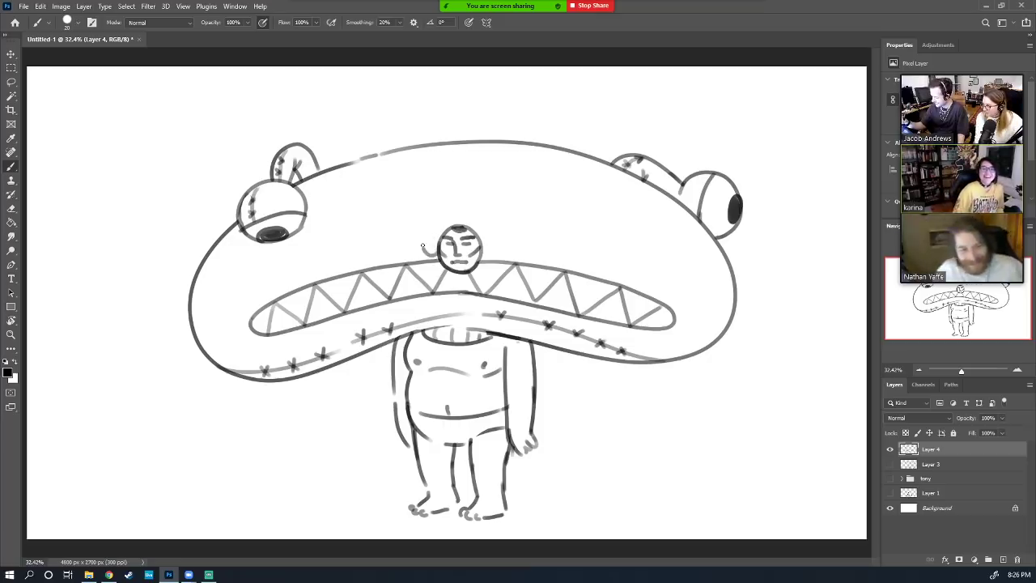
Give the small face left and right ears and a tall pointed hood
mouse_move(422, 246)
left_mouse_down()
mouse_move(429, 238)
mouse_move(430, 256)
left_mouse_up()
mouse_move(486, 238)
left_mouse_down()
mouse_move(497, 244)
mouse_move(487, 255)
left_mouse_up()
mouse_move(433, 228)
left_mouse_down()
mouse_move(461, 176)
mouse_move(477, 180)
mouse_move(489, 240)
left_mouse_up()
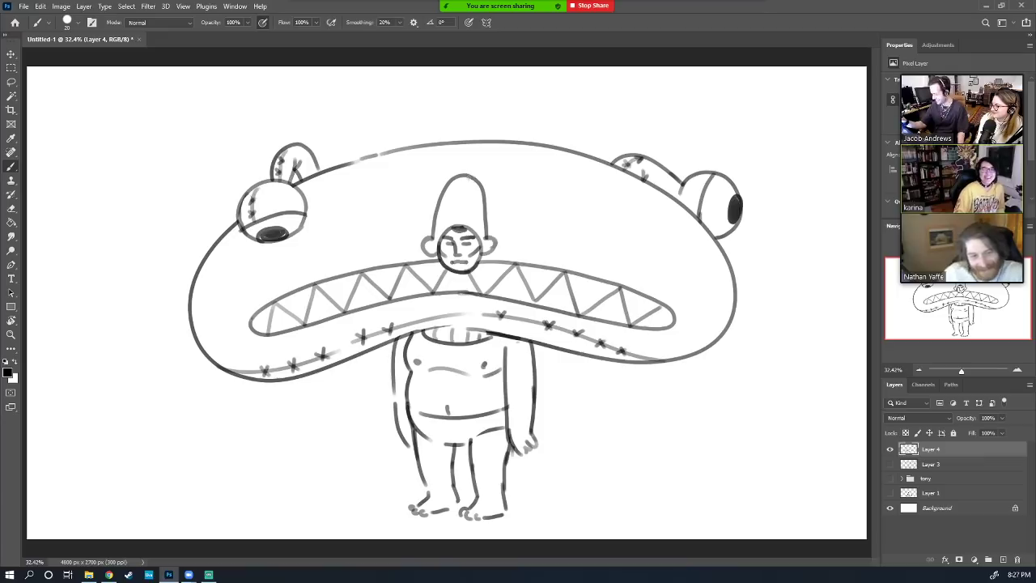
Add a stroke in the hood tip, hash stitches on the right cheek, and freckle dots on both cheeks
mouse_move(469, 176)
left_mouse_down()
mouse_move(474, 233)
mouse_move(473, 188)
mouse_move(470, 225)
left_mouse_up()
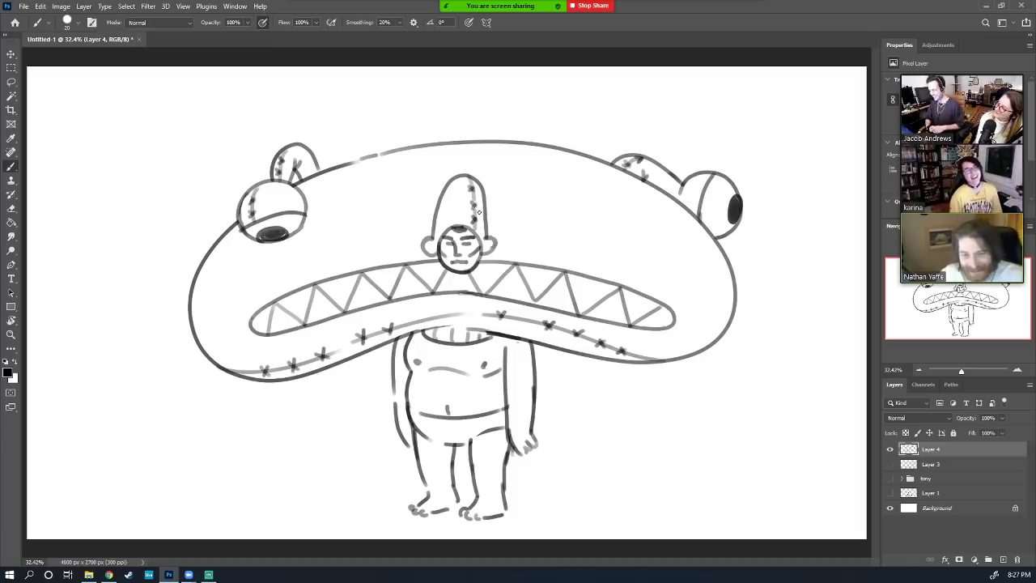
left_click_drag(685, 246, 684, 260)
left_click_drag(690, 245, 694, 256)
left_click(710, 305)
left_click(715, 305)
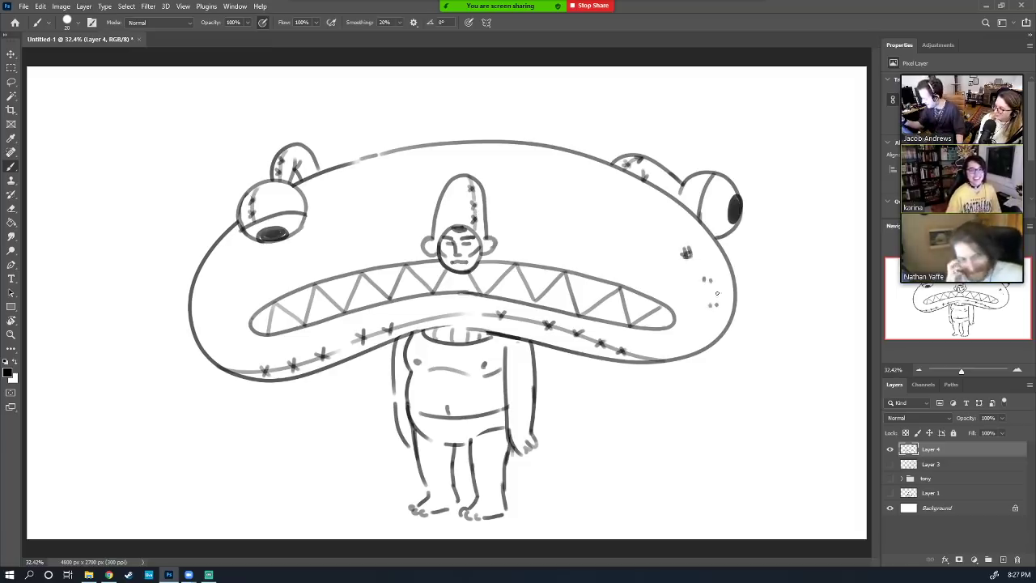
left_click(206, 286)
left_click(211, 293)
left_click(216, 298)
left_click(225, 272)
left_click(229, 276)
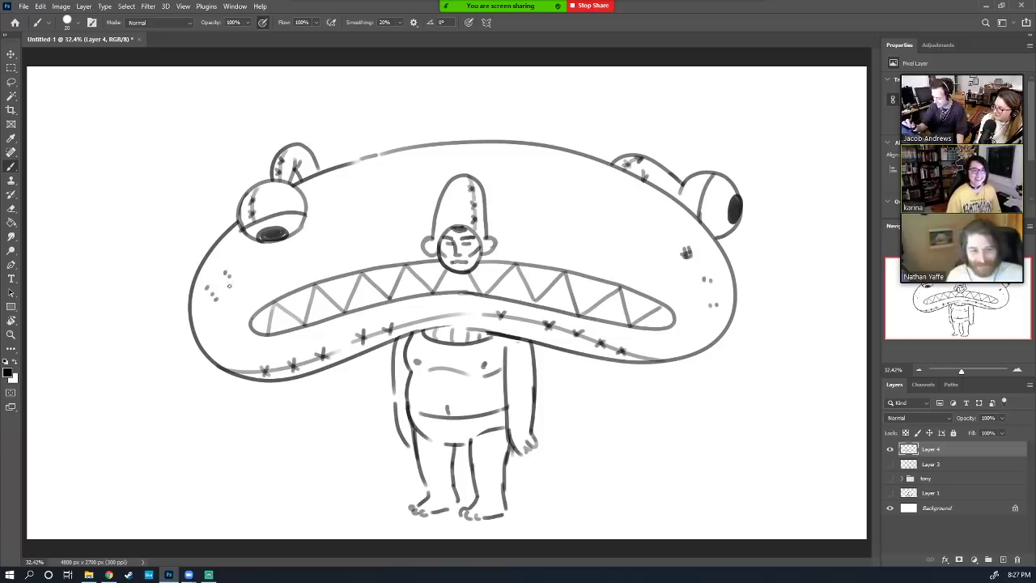
Draw crossed stitches on the lower left plus dots around the left eye and left edge
left_click_drag(213, 324, 221, 335)
mouse_move(225, 319)
left_mouse_down()
mouse_move(226, 334)
mouse_move(224, 325)
left_mouse_up()
left_click_drag(215, 334, 230, 331)
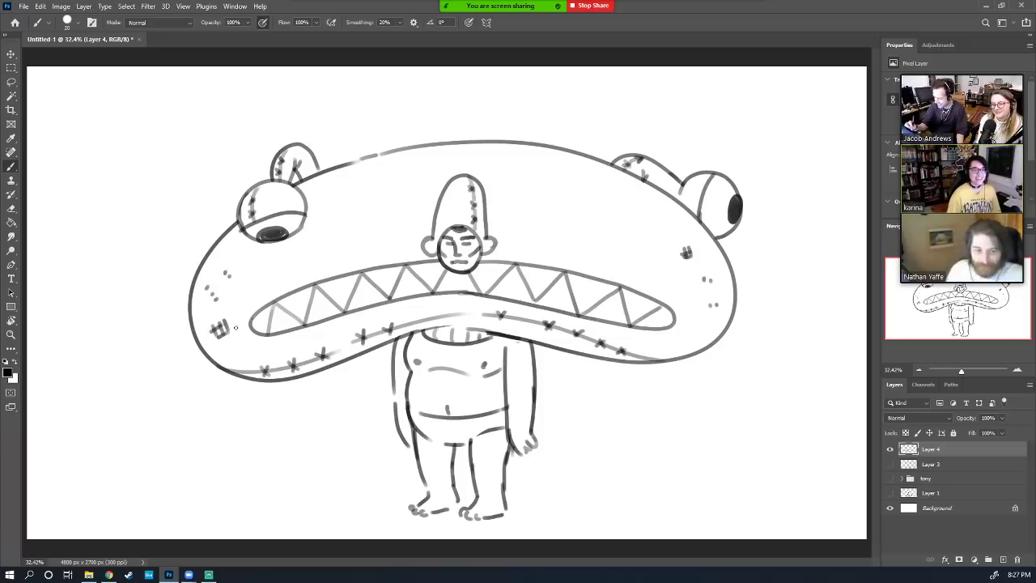
left_click(247, 350)
left_click(253, 349)
left_click(277, 194)
left_click(283, 197)
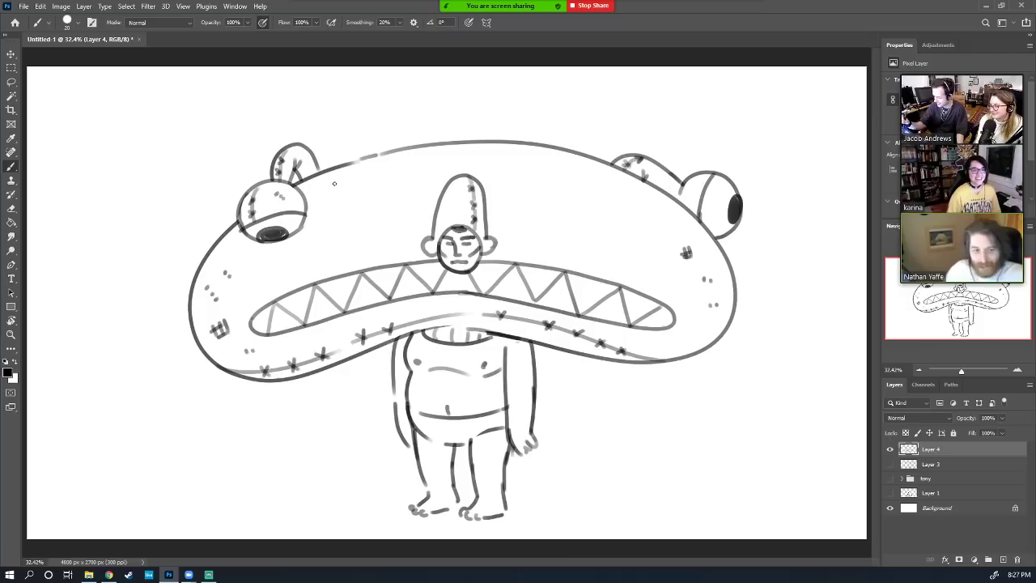
left_click(332, 183)
left_click(337, 181)
left_click_drag(206, 245, 203, 253)
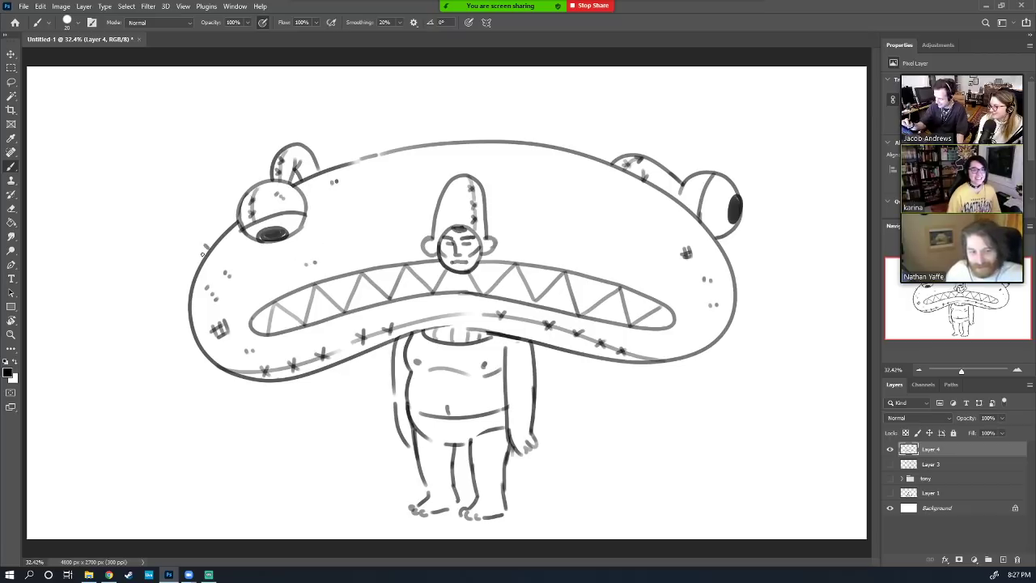
left_click(228, 225)
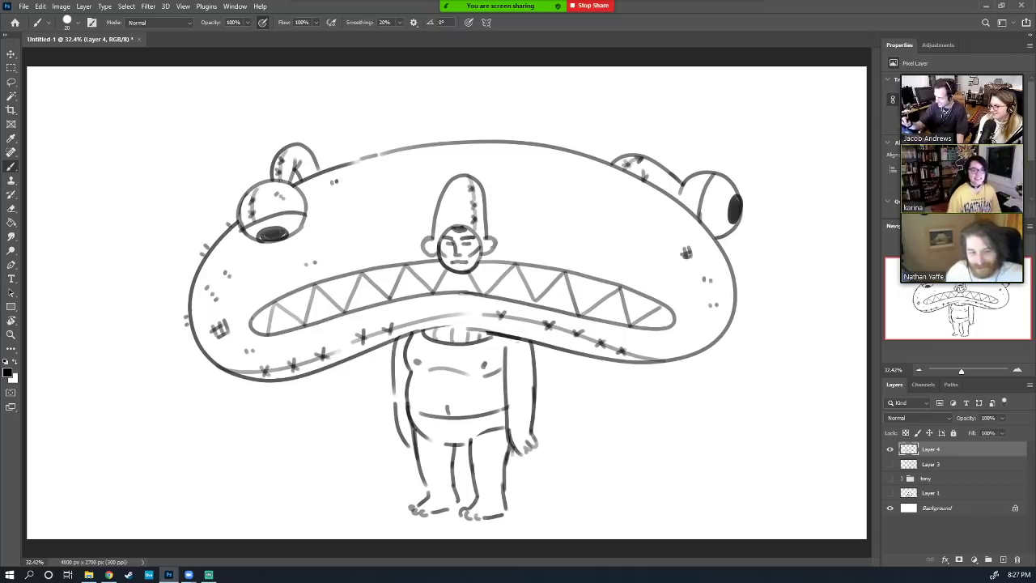
Add stitch marks along the creature's top, right and lower edges
left_click_drag(461, 135, 462, 143)
left_click_drag(471, 134, 472, 143)
left_click_drag(541, 138, 543, 146)
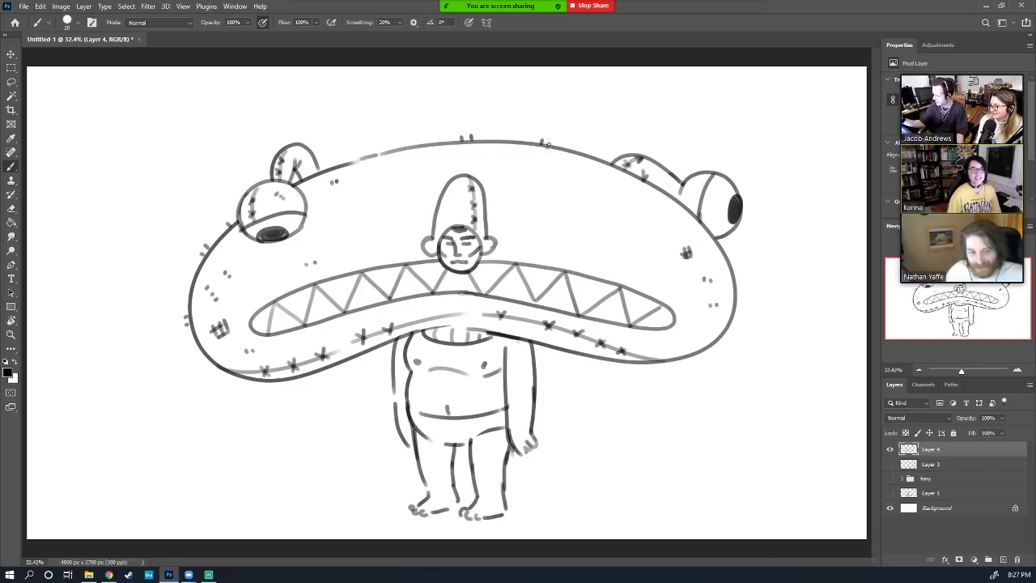
left_click_drag(727, 260, 736, 261)
left_click_drag(729, 265, 737, 266)
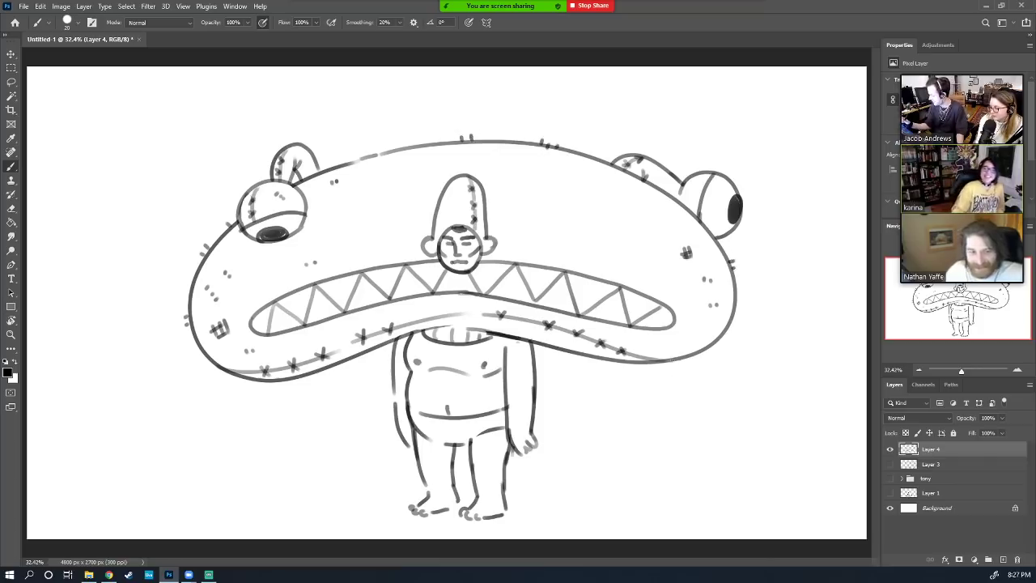
left_click_drag(672, 358, 678, 369)
left_click_drag(681, 354, 684, 362)
left_click_drag(565, 350, 571, 358)
left_click_drag(580, 353, 583, 361)
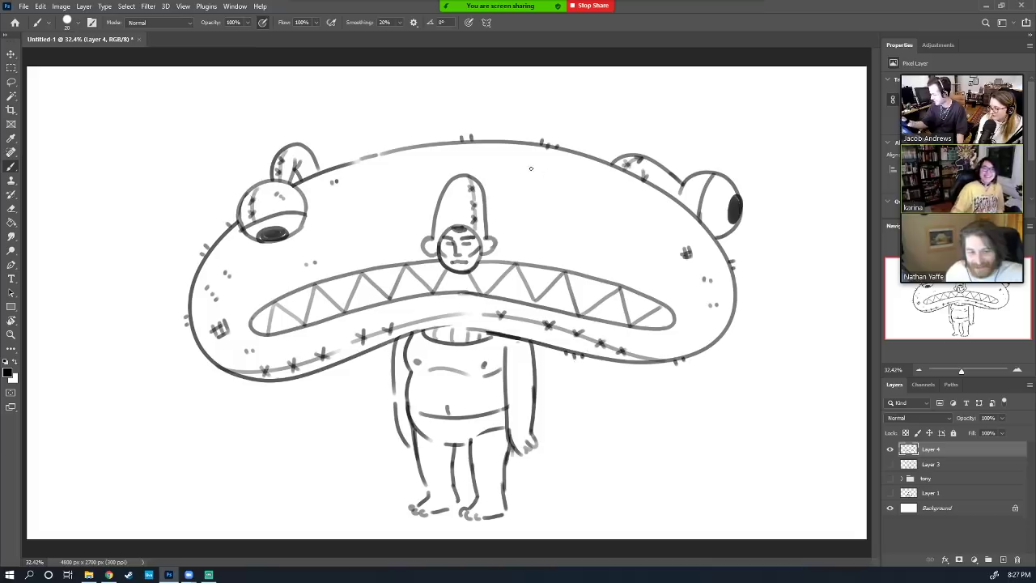
Draw a hatch mark and dots on the creature's back, then add an empty Layer 5
mouse_move(526, 173)
left_mouse_down()
mouse_move(528, 189)
mouse_move(542, 187)
left_mouse_up()
mouse_move(522, 178)
left_mouse_down()
mouse_move(543, 174)
mouse_move(541, 183)
left_mouse_up()
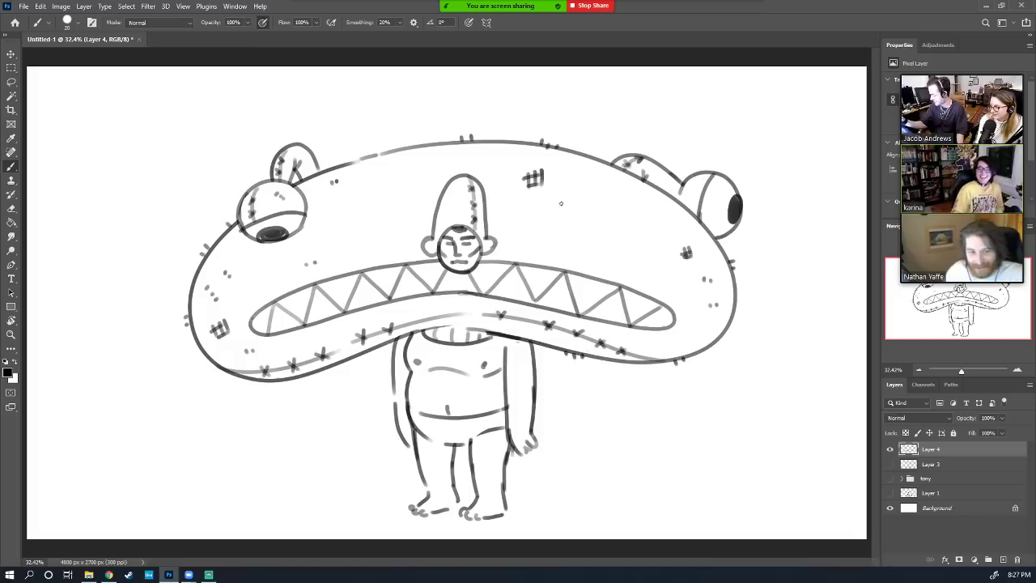
left_click(558, 207)
left_click(567, 209)
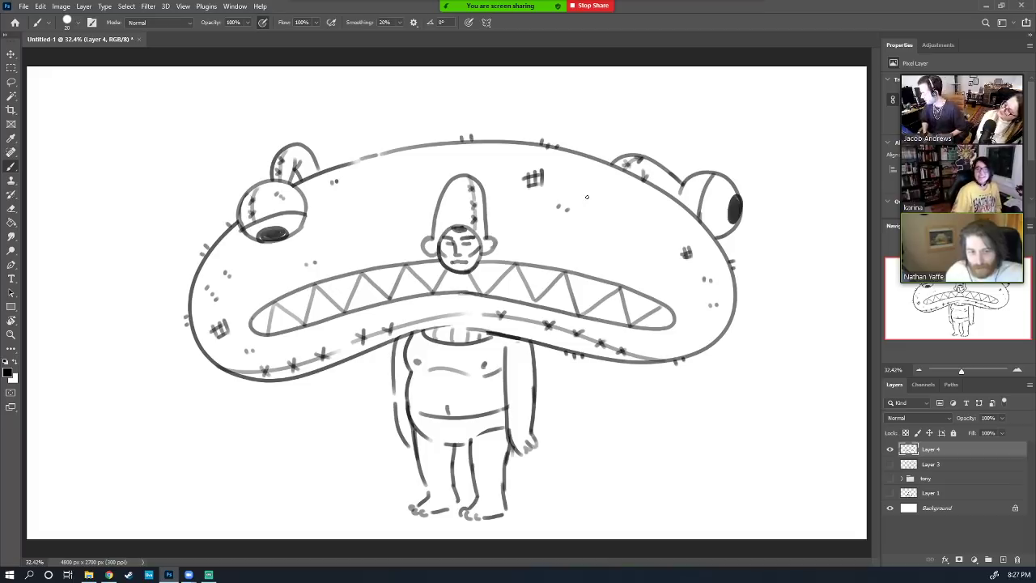
left_click(1003, 559)
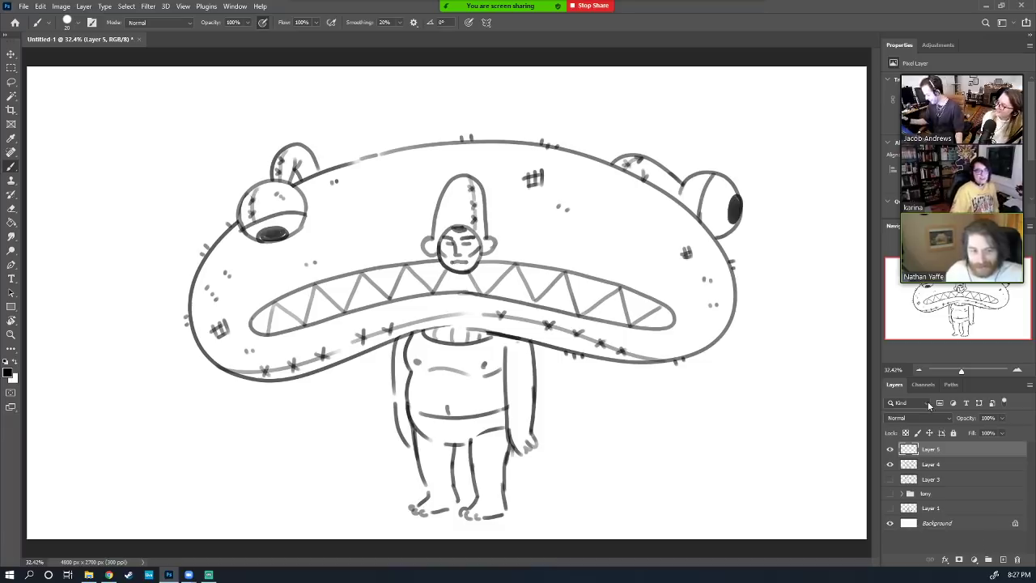
Lower Layer 4's opacity to fade the black-line drawing and add a new Layer 6
left_click(1002, 418)
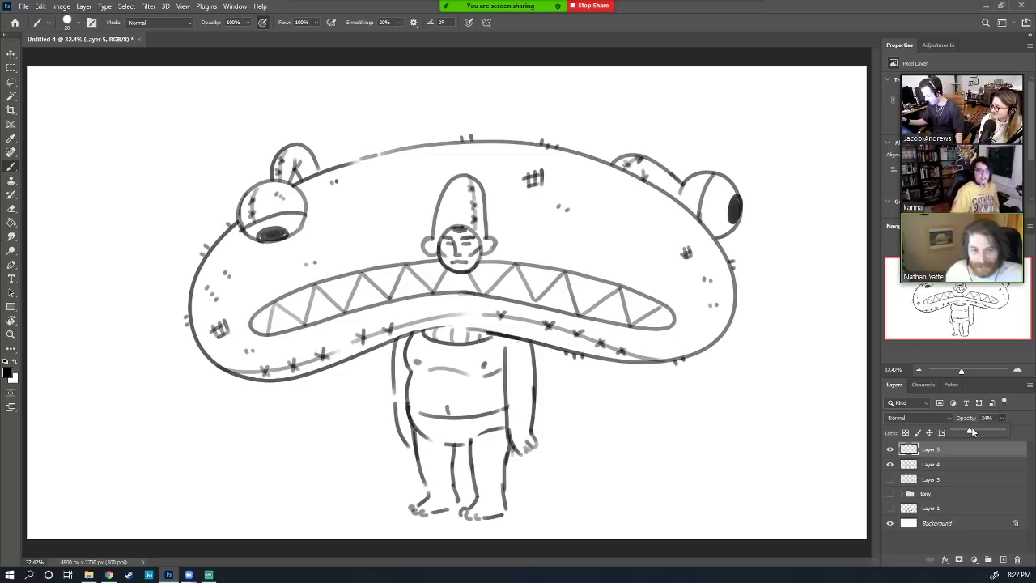
mouse_move(976, 428)
left_mouse_down()
mouse_move(1022, 424)
mouse_move(973, 433)
mouse_move(968, 455)
left_mouse_up()
left_click(964, 465)
left_click(1002, 418)
left_click(968, 450)
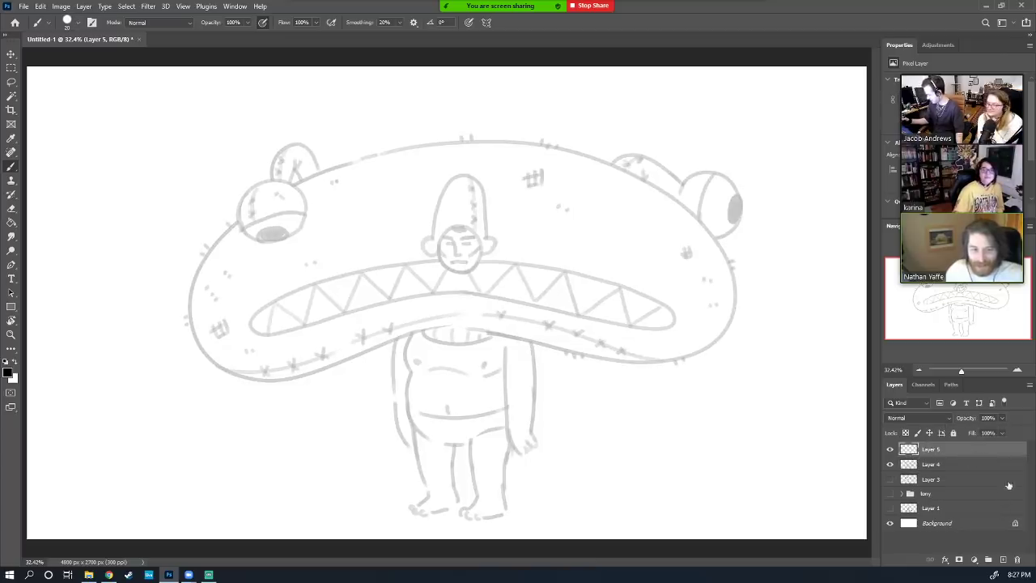
left_click(1004, 559)
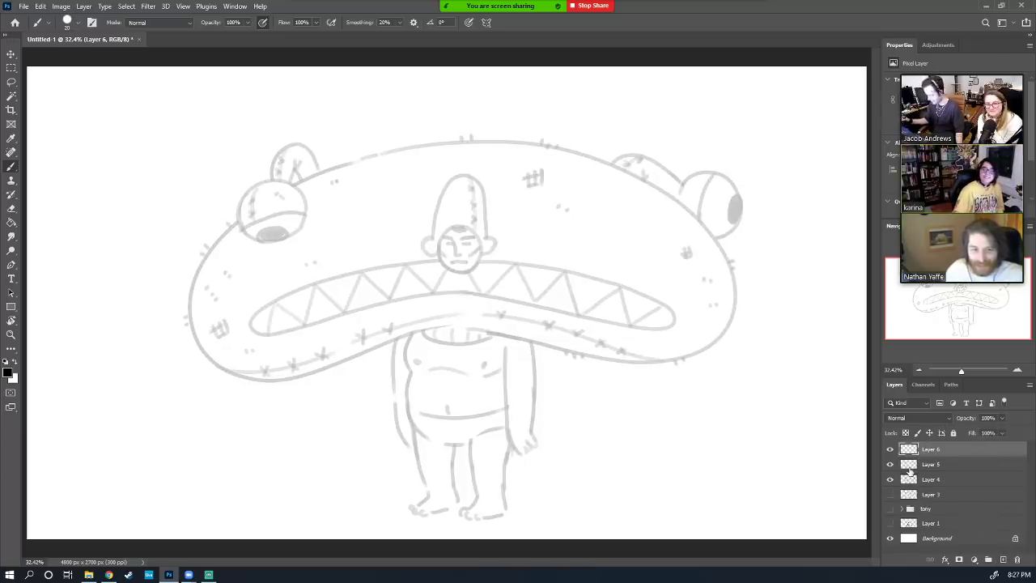
Set the foreground colour to red
left_click(10, 371)
left_click(725, 291)
left_click(820, 289)
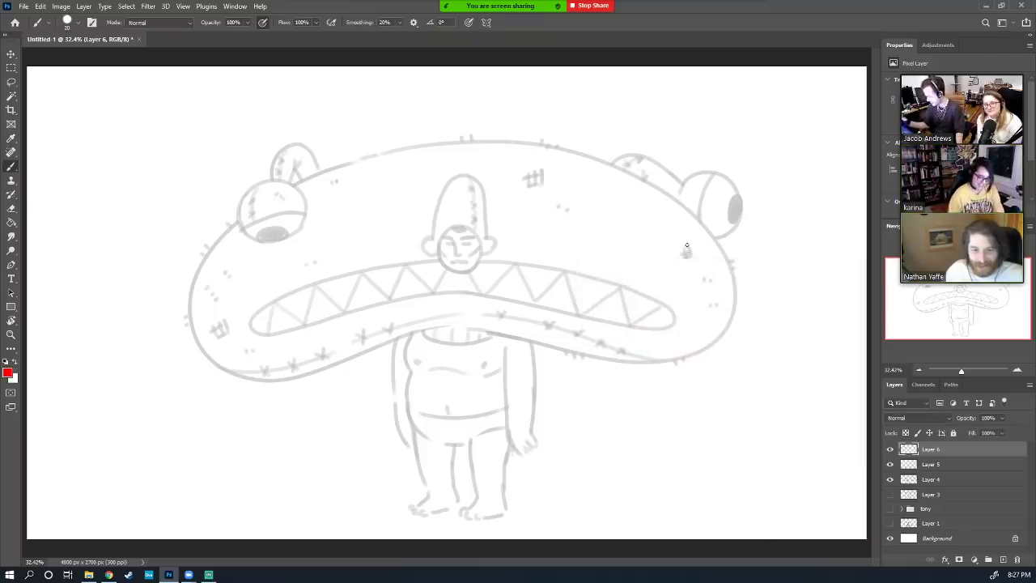
Sketch the torso's sides, chest line and bottom curve in red, then circle the head
left_click_drag(410, 374, 413, 327)
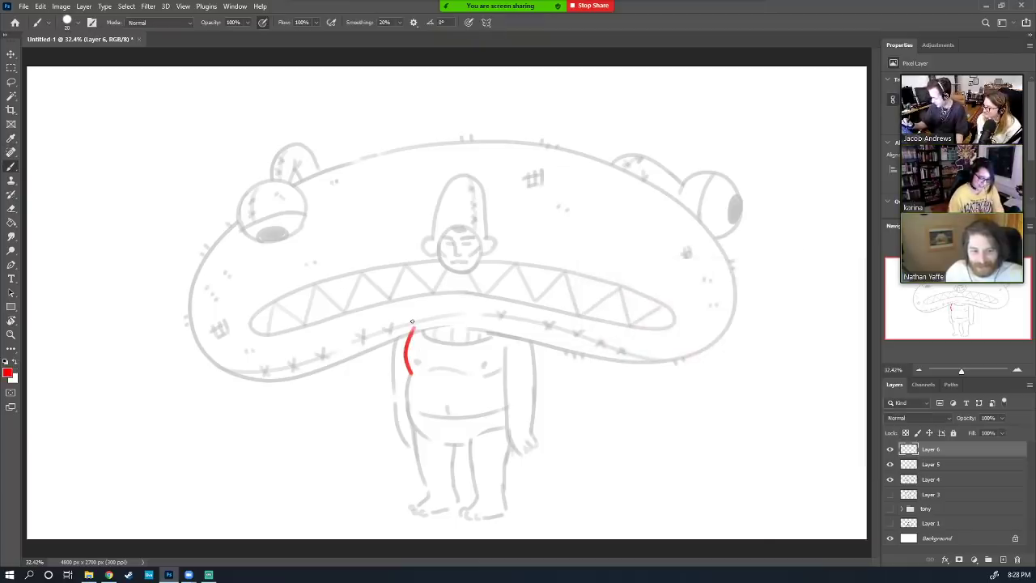
left_click_drag(391, 369, 407, 320)
key("ctrl+z")
mouse_move(392, 373)
left_mouse_down()
mouse_move(409, 317)
mouse_move(457, 305)
mouse_move(499, 309)
mouse_move(531, 332)
mouse_move(534, 350)
left_mouse_up()
key("ctrl+z")
key("ctrl+z")
mouse_move(510, 314)
left_mouse_down()
mouse_move(530, 341)
mouse_move(533, 371)
mouse_move(505, 366)
mouse_move(505, 417)
left_mouse_up()
mouse_move(410, 373)
left_mouse_down()
mouse_move(497, 372)
mouse_move(409, 411)
mouse_move(504, 413)
left_mouse_up()
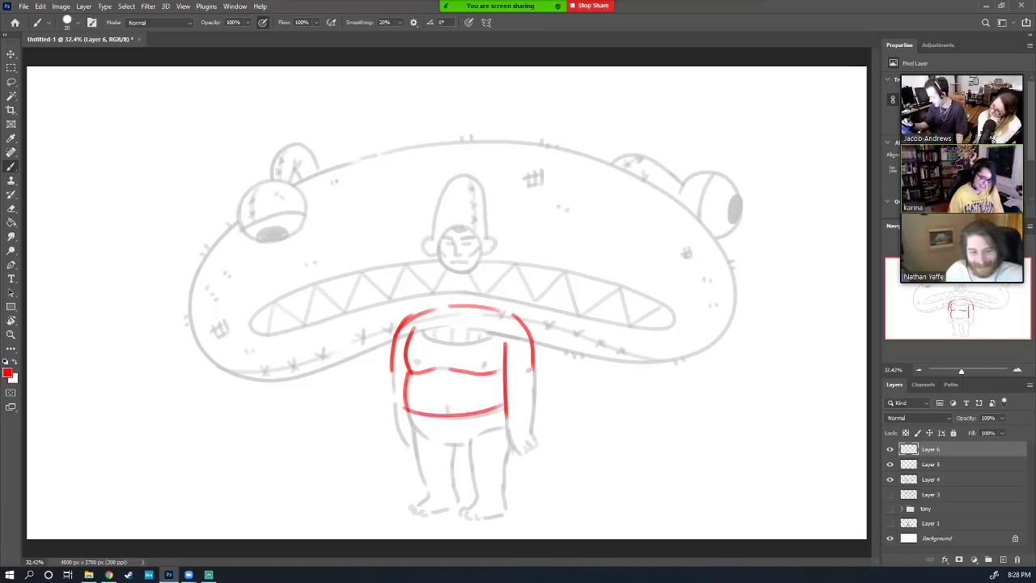
left_click_drag(407, 415, 461, 443)
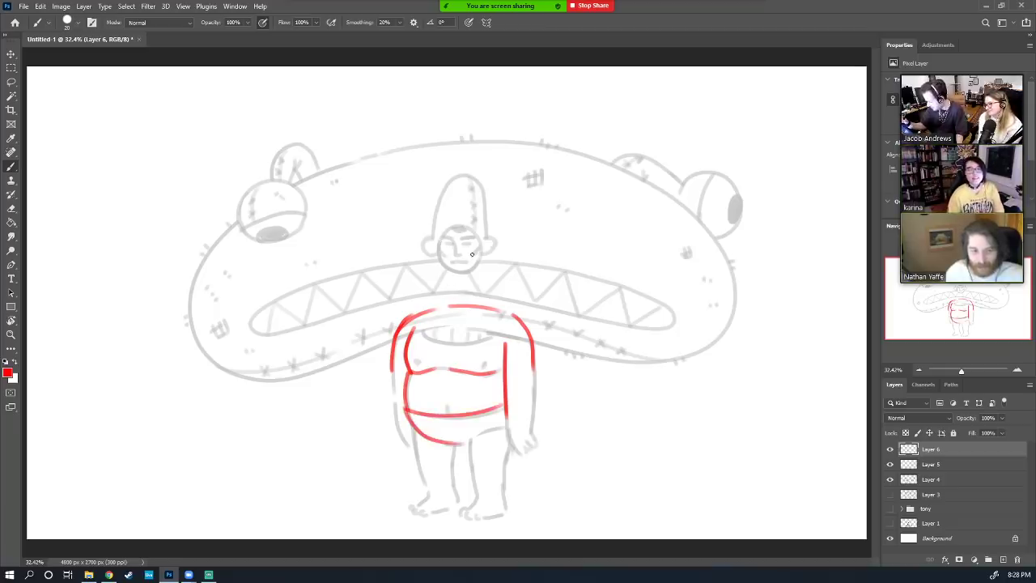
mouse_move(473, 254)
left_mouse_down()
mouse_move(447, 258)
mouse_move(442, 224)
mouse_move(481, 234)
mouse_move(466, 259)
mouse_move(442, 266)
mouse_move(450, 275)
mouse_move(475, 273)
mouse_move(479, 238)
mouse_move(492, 251)
mouse_move(429, 256)
mouse_move(444, 277)
left_mouse_up()
Draw both red neck lines and the torso's right side and arm, redoing bad strokes
left_click_drag(442, 294, 436, 322)
left_click_drag(478, 256, 477, 308)
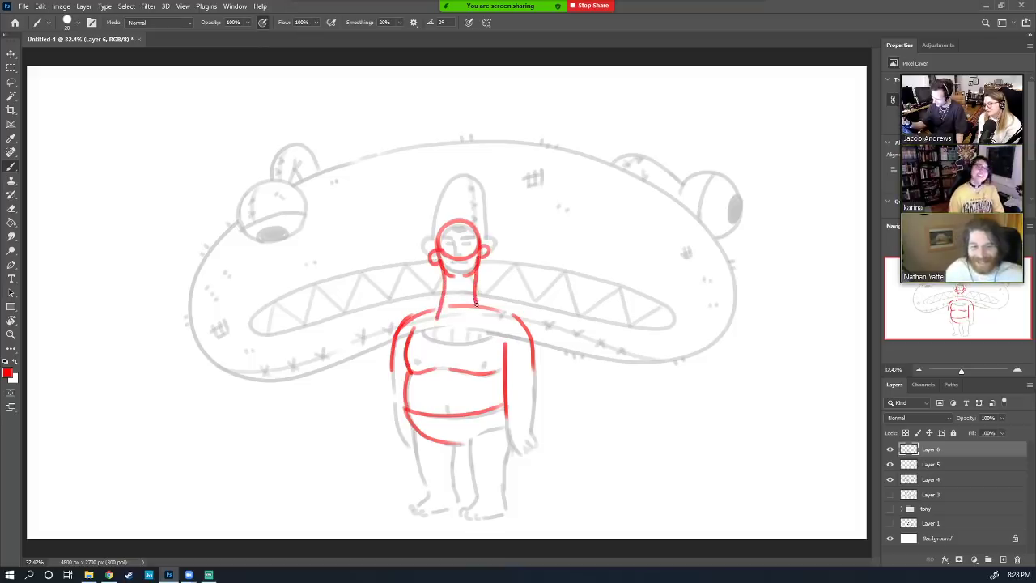
key("ctrl+z")
left_click_drag(477, 259, 483, 306)
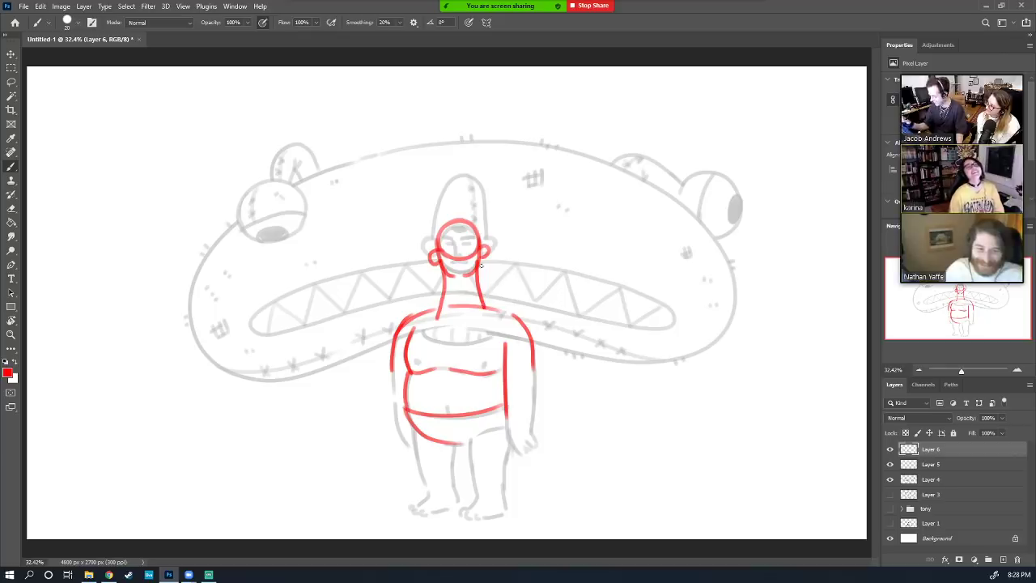
key("e")
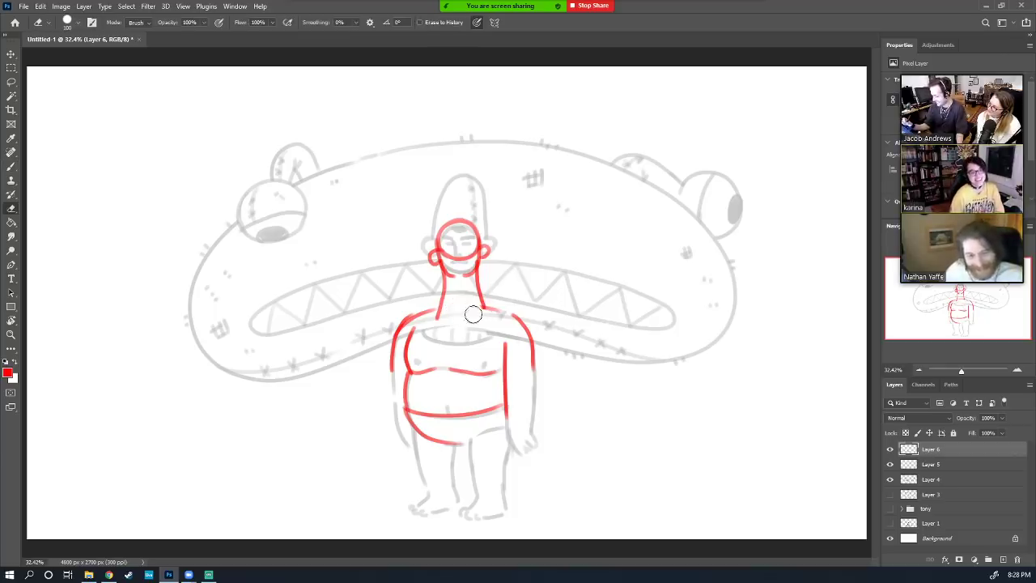
key("b")
mouse_move(393, 358)
left_mouse_down()
mouse_move(391, 413)
mouse_move(404, 389)
mouse_move(393, 408)
mouse_move(409, 445)
left_mouse_up()
key("ctrl+z")
key("ctrl+z")
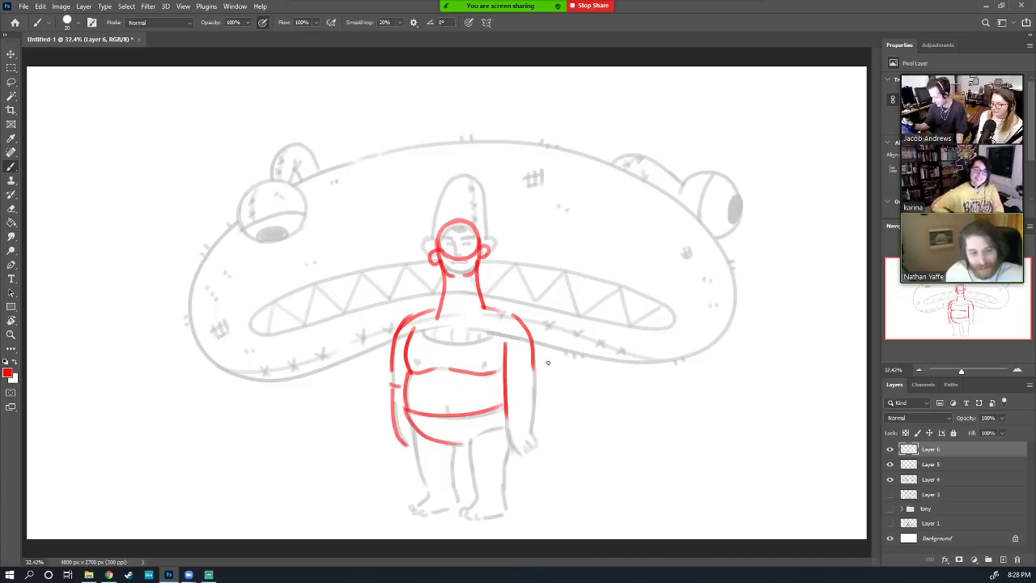
mouse_move(508, 386)
left_mouse_down()
mouse_move(535, 382)
mouse_move(528, 437)
left_mouse_up()
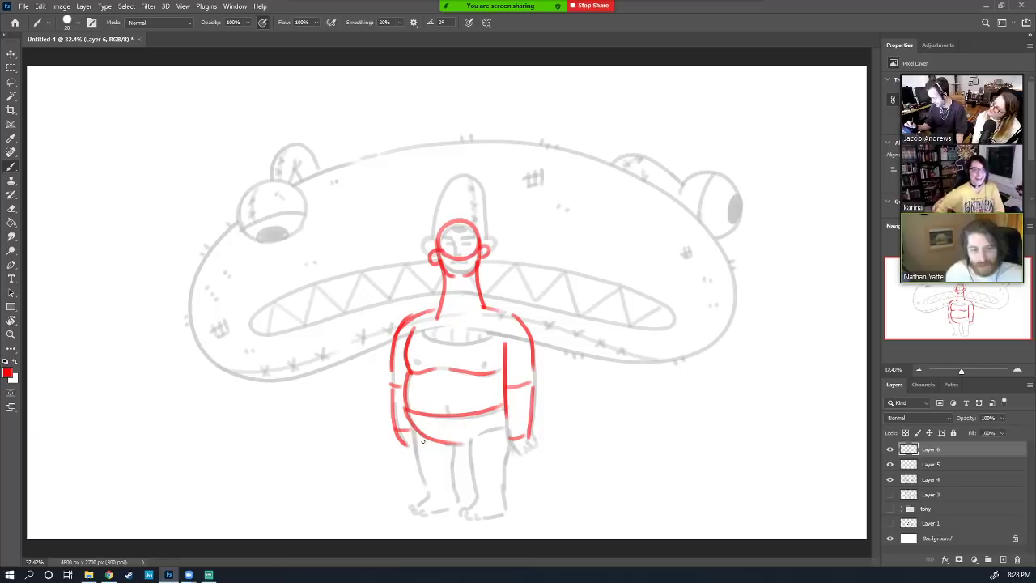
Draw the left and right legs down to the feet in red
mouse_move(414, 429)
left_mouse_down()
mouse_move(419, 468)
mouse_move(495, 450)
mouse_move(472, 438)
mouse_move(472, 470)
mouse_move(502, 467)
left_mouse_up()
mouse_move(420, 469)
left_mouse_down()
mouse_move(450, 469)
mouse_move(456, 501)
mouse_move(428, 494)
mouse_move(456, 506)
mouse_move(432, 486)
mouse_move(412, 510)
mouse_move(446, 510)
left_mouse_up()
mouse_move(473, 470)
left_mouse_down()
mouse_move(478, 498)
mouse_move(504, 510)
mouse_move(470, 513)
mouse_move(501, 513)
left_mouse_up()
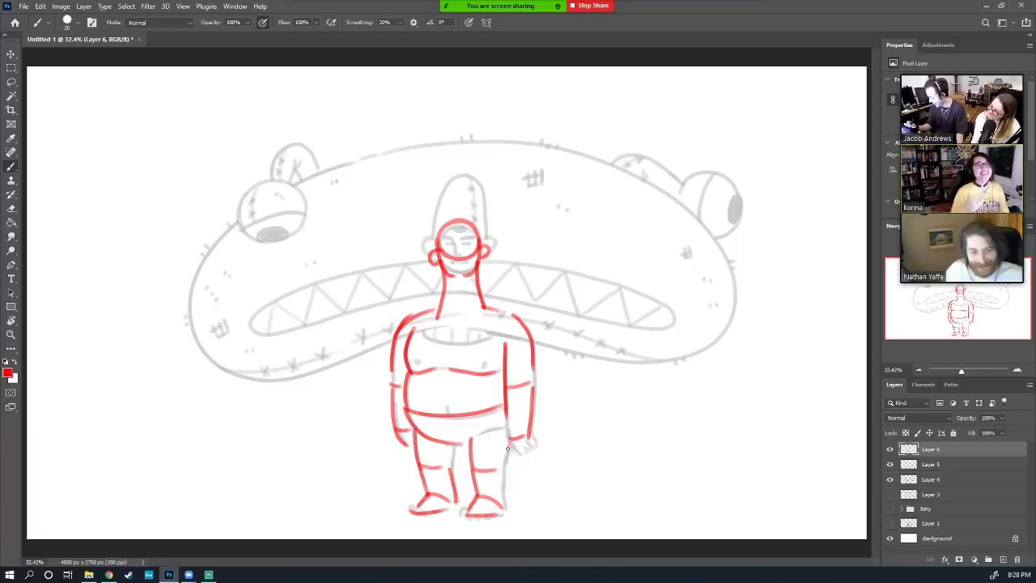
left_click_drag(506, 442, 505, 503)
mouse_move(475, 442)
left_mouse_down()
mouse_move(504, 429)
mouse_move(511, 451)
mouse_move(534, 452)
left_mouse_up()
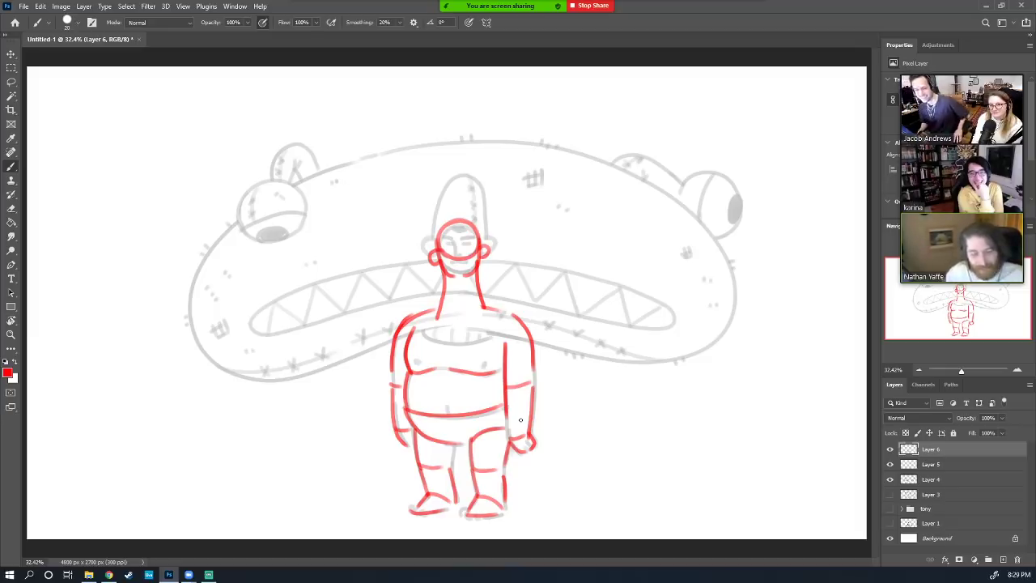
Hide the red Layer 6, restore Layer 4 to 100% opacity, and delete the empty Layer 5
left_click(891, 450)
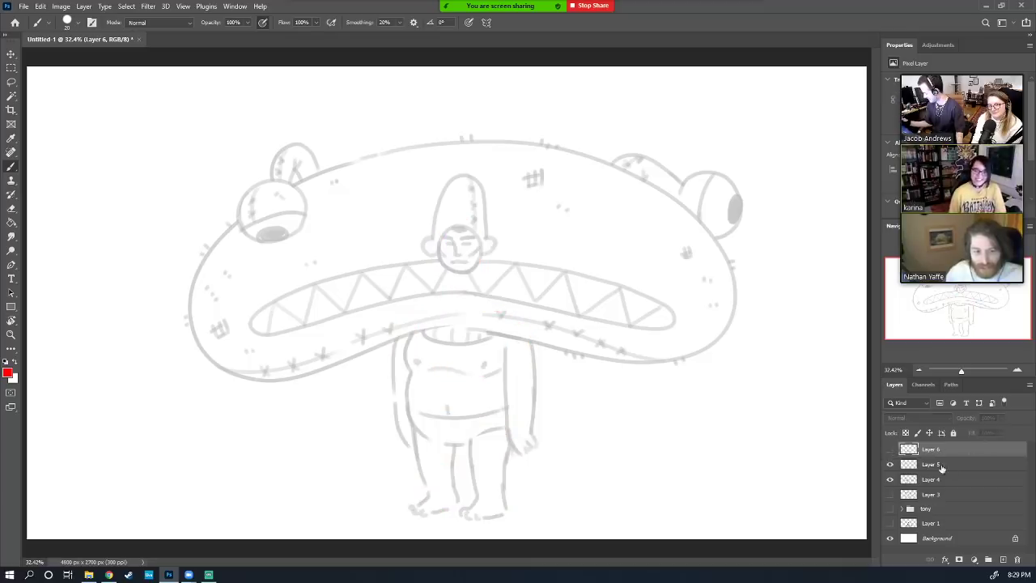
left_click(943, 465)
left_click(1003, 419)
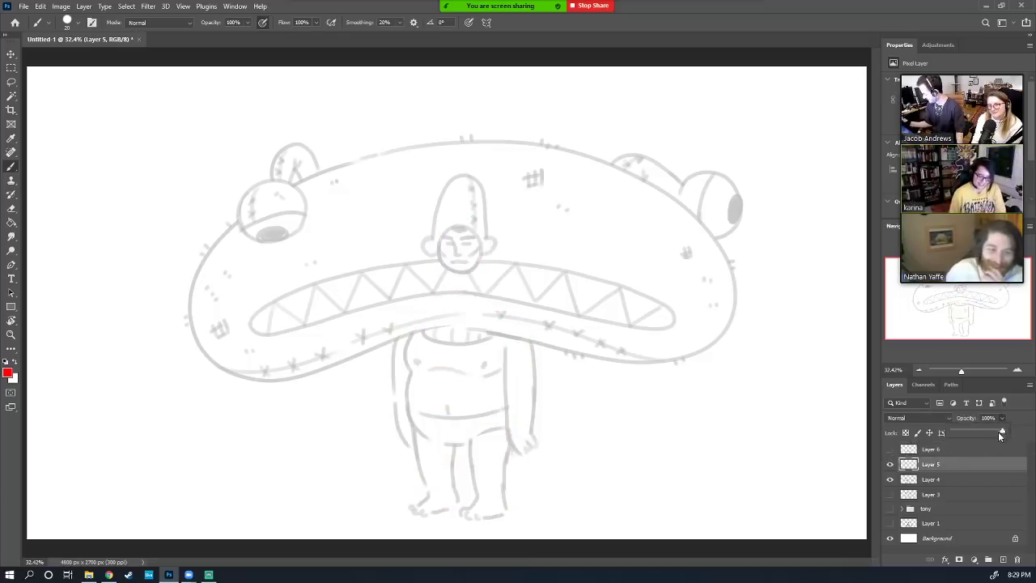
left_click(981, 448)
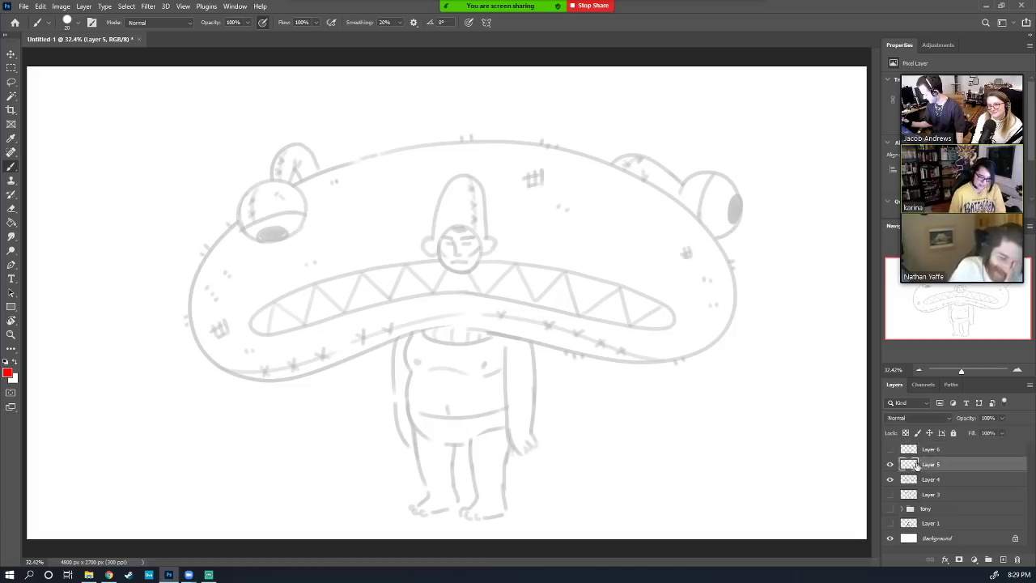
left_click(944, 481)
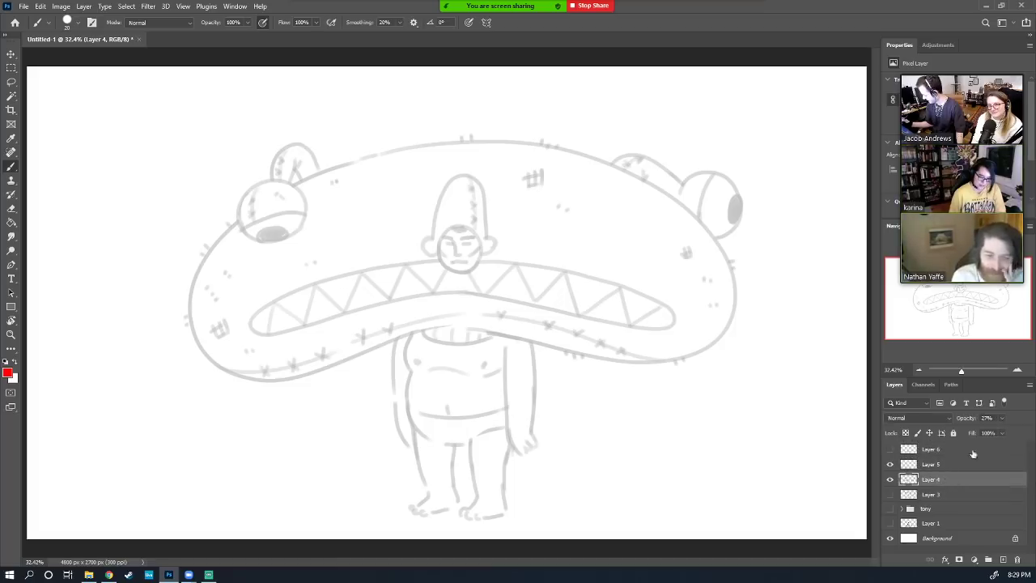
left_click(1003, 418)
left_click_drag(1023, 437, 1026, 437)
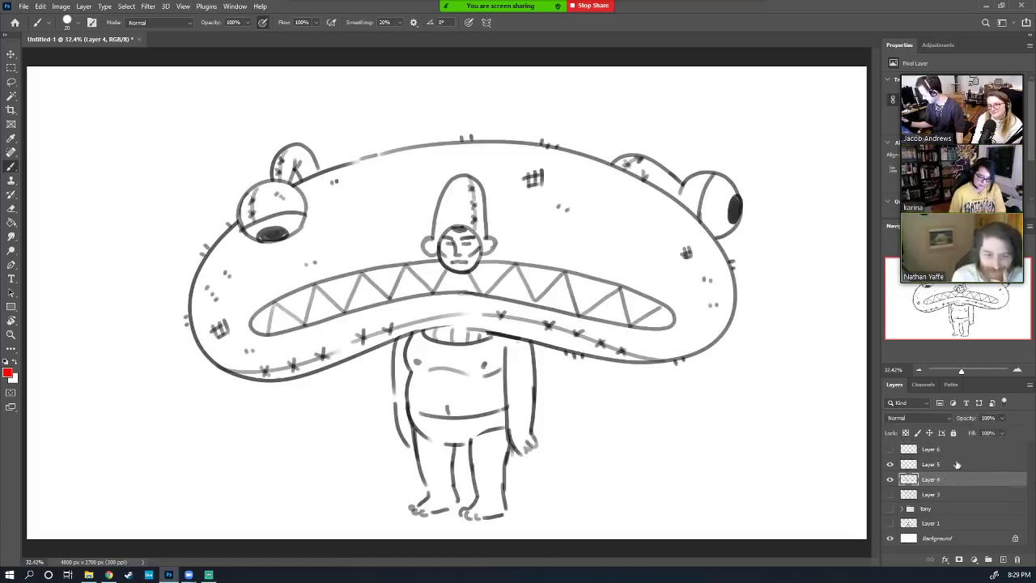
left_click(905, 467)
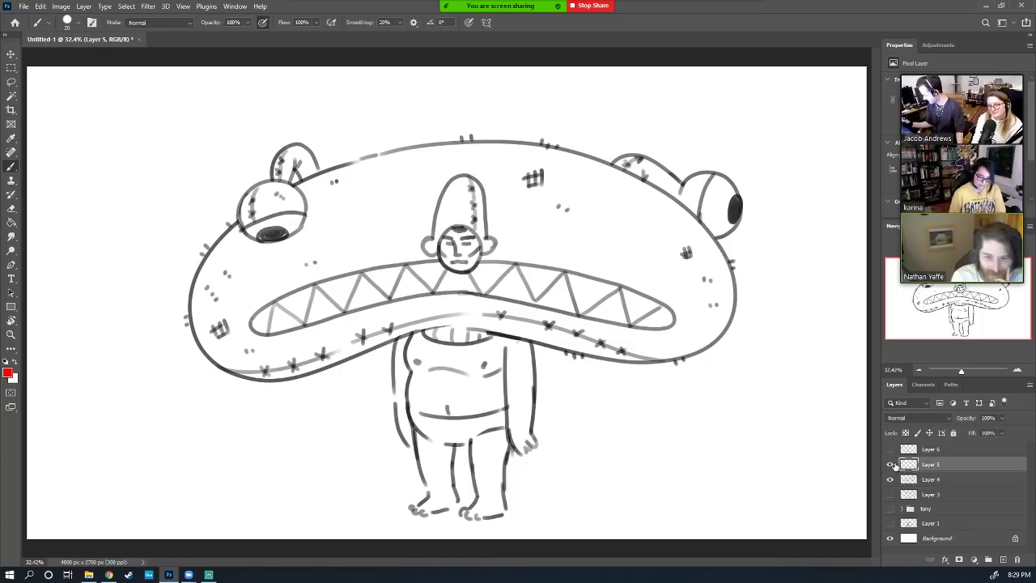
key("Delete")
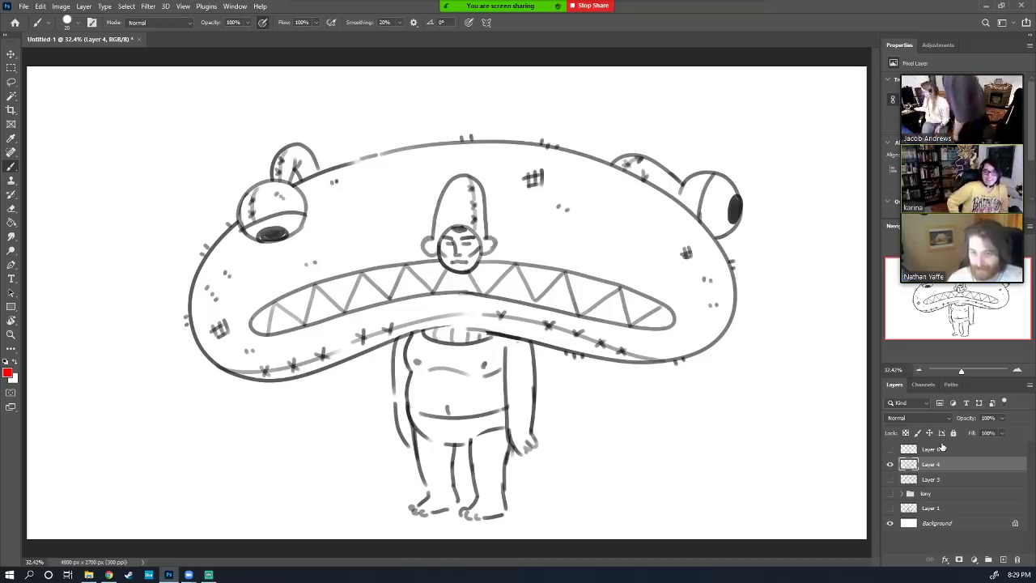
Switch to the Pencil Tool and hide Layer 4, leaving a blank canvas
left_click(12, 166)
left_click(25, 167)
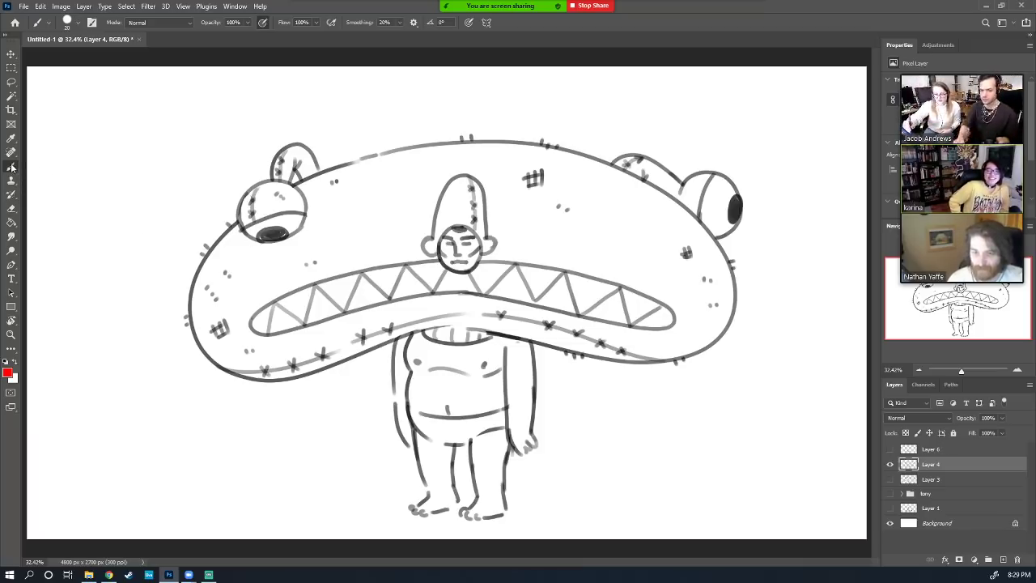
left_click(12, 167)
left_click(55, 177)
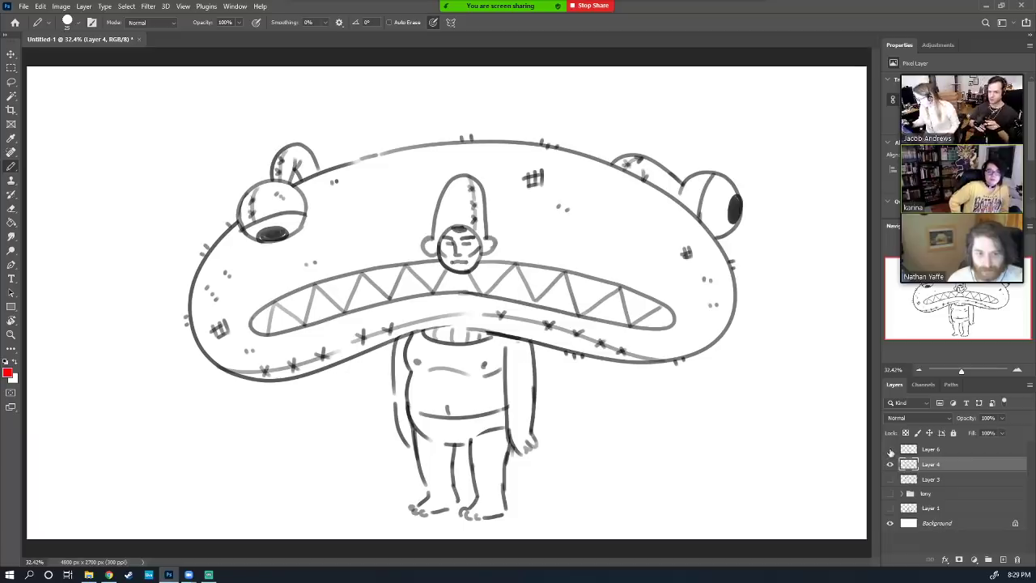
left_click(890, 464)
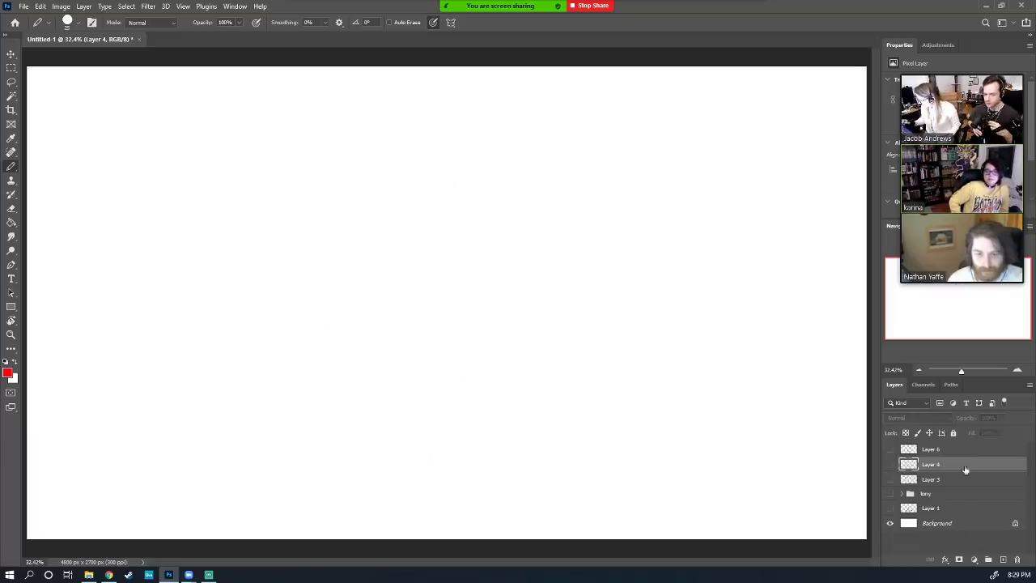
Add a new Layer 7 and draw a large red oval body with small eye shapes
left_click(1003, 559)
mouse_move(412, 198)
left_mouse_down()
mouse_move(575, 296)
mouse_move(365, 229)
left_mouse_up()
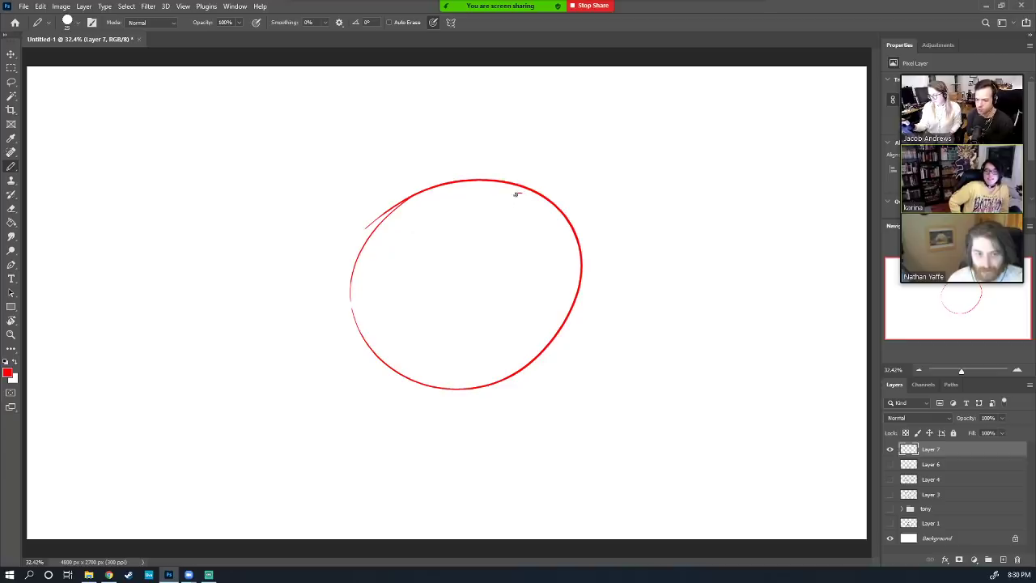
mouse_move(516, 195)
left_mouse_down()
mouse_move(557, 212)
mouse_move(532, 216)
mouse_move(537, 229)
mouse_move(520, 196)
mouse_move(531, 199)
left_mouse_up()
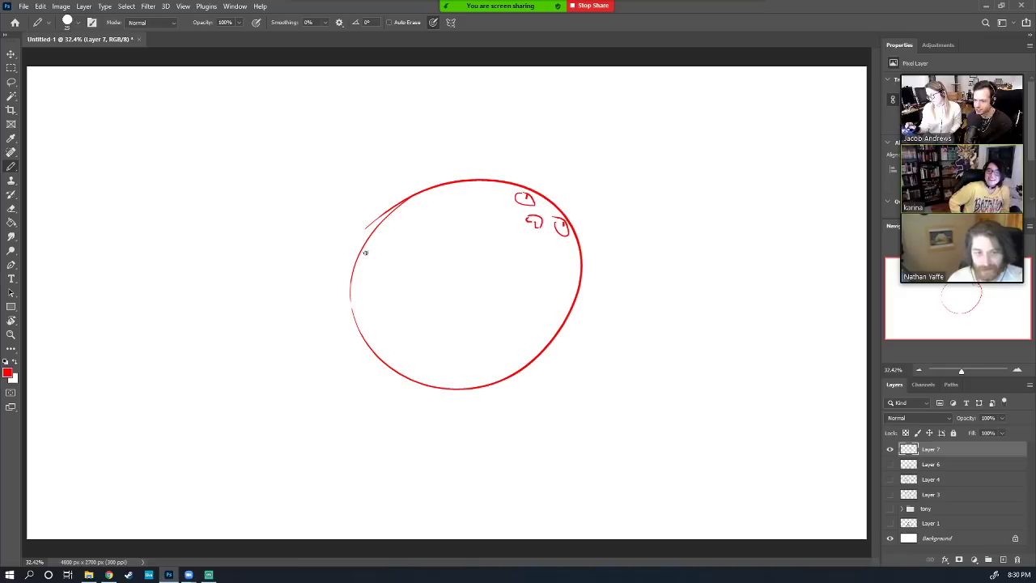
Add wing, beak, tail, brow and pupil strokes to the red bird, then discard the sketch
left_click_drag(370, 224, 437, 206)
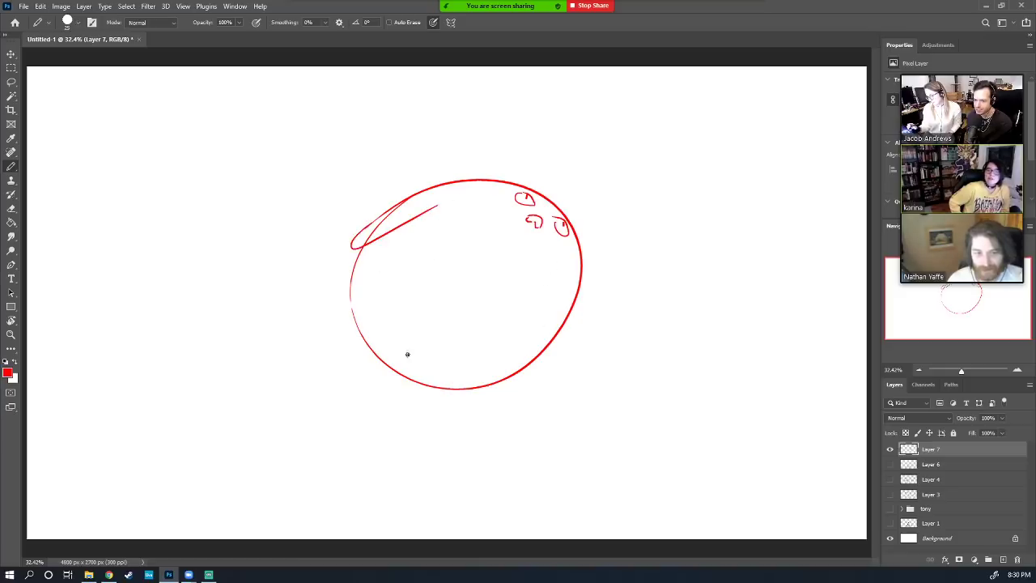
mouse_move(349, 298)
left_mouse_down()
mouse_move(340, 326)
mouse_move(350, 326)
left_mouse_up()
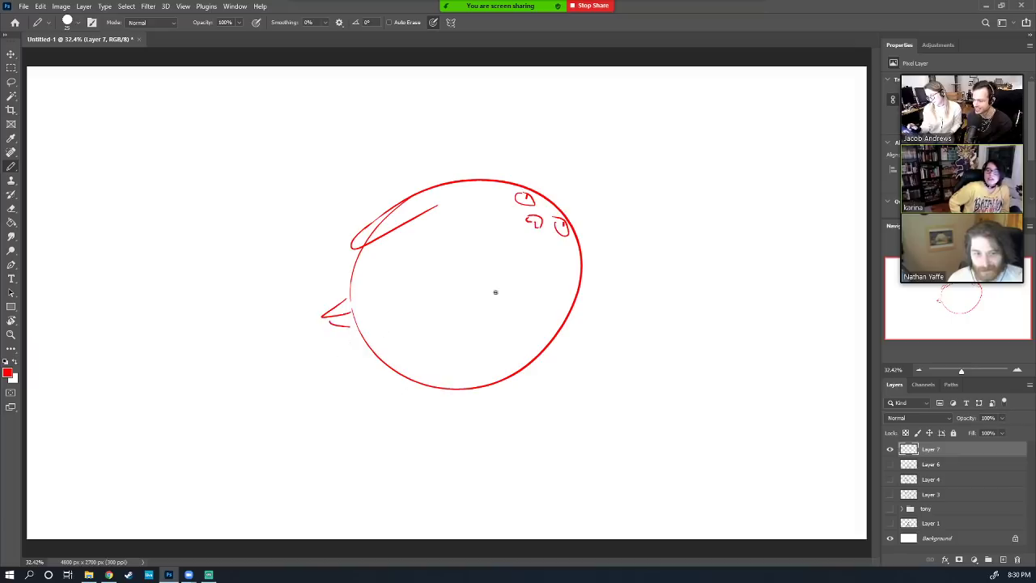
left_click_drag(573, 306, 484, 400)
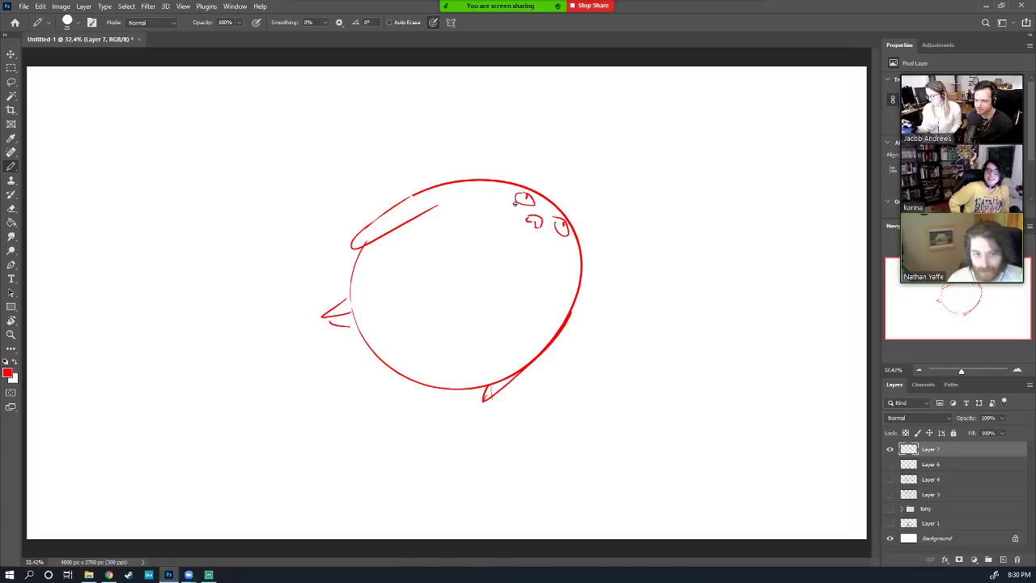
left_click_drag(519, 204, 505, 204)
left_click_drag(559, 242, 574, 197)
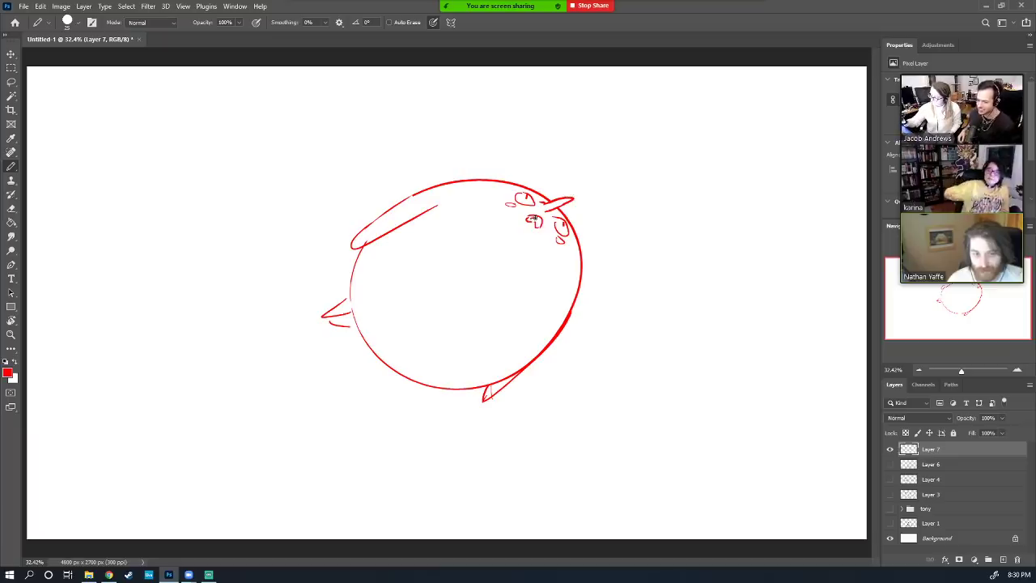
left_click_drag(531, 219, 537, 223)
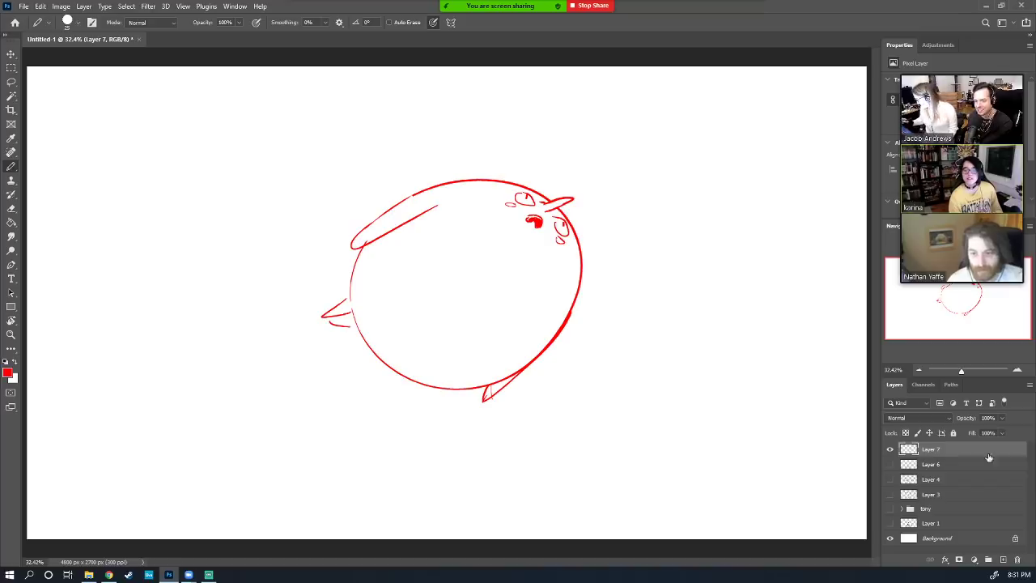
mouse_move(994, 450)
left_mouse_down()
mouse_move(998, 519)
mouse_move(1019, 560)
left_mouse_up()
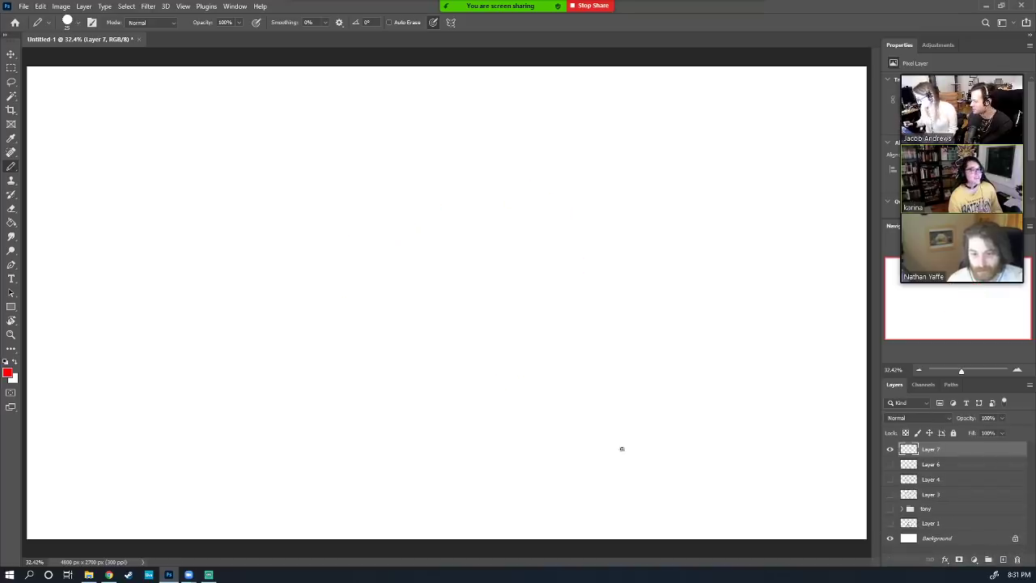
Reset the foreground and background colours to default black and white with D
key("d")
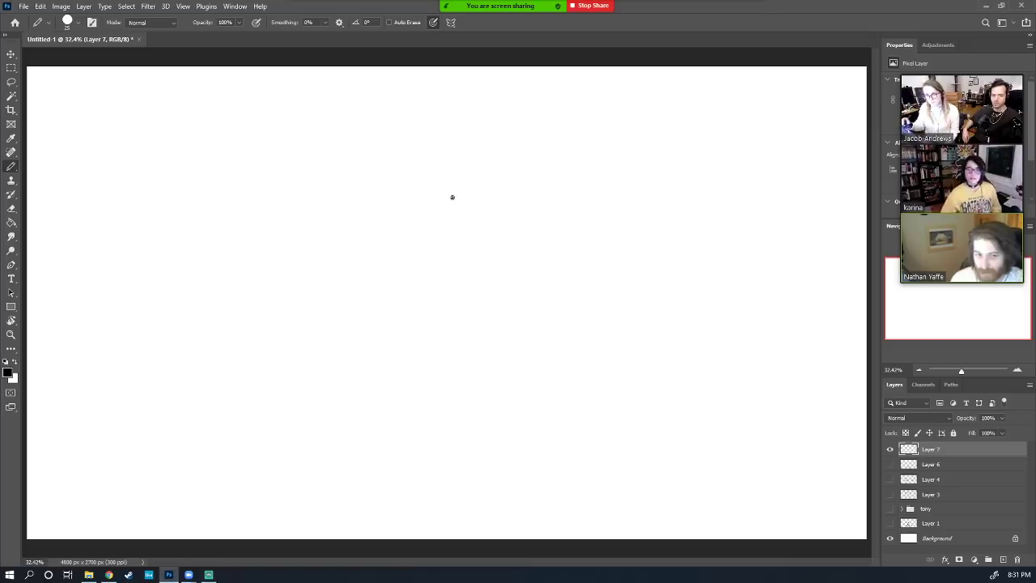
Draw the black nose profile line with its hooked tip, undoing bad attempts
left_click_drag(453, 186, 474, 259)
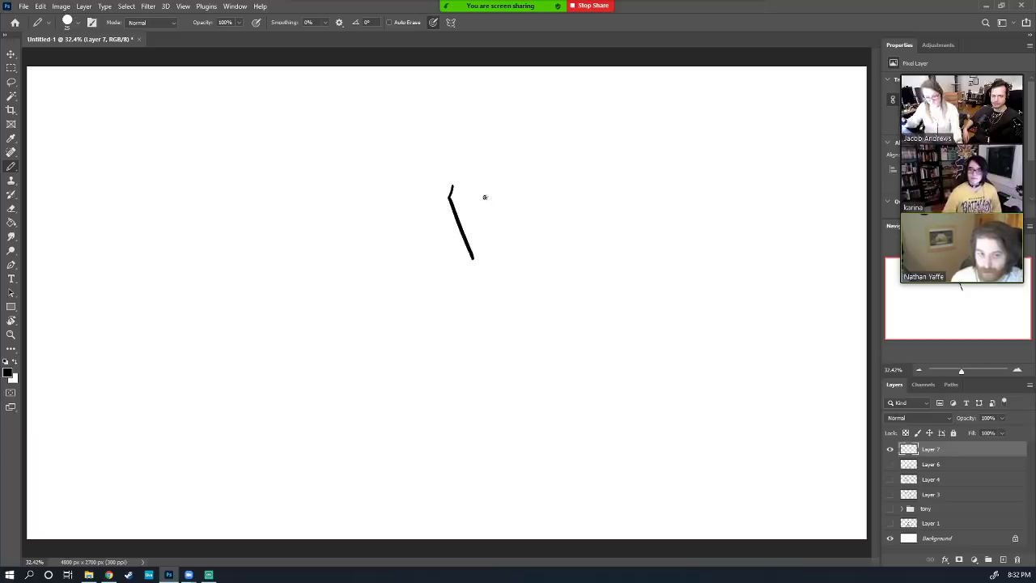
key("ctrl+z")
mouse_move(450, 196)
left_mouse_down()
mouse_move(482, 248)
mouse_move(455, 268)
mouse_move(477, 259)
mouse_move(448, 275)
left_mouse_up()
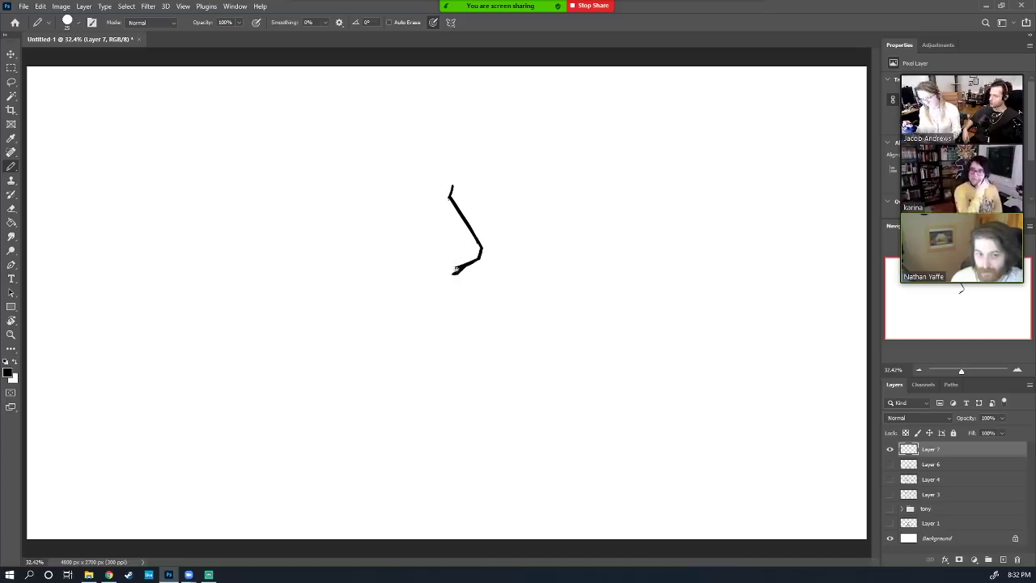
key("ctrl+z")
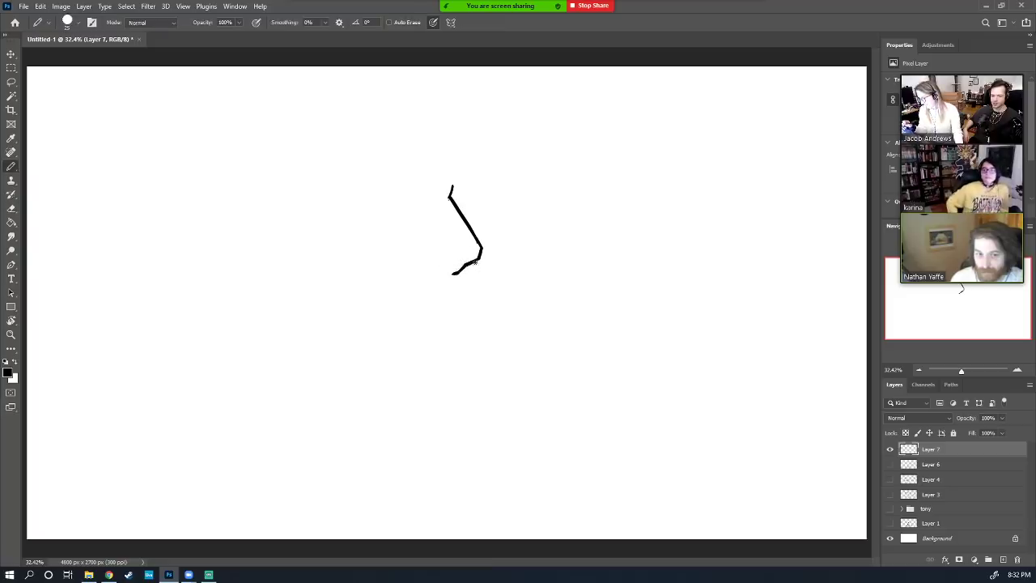
mouse_move(475, 260)
left_mouse_down()
mouse_move(472, 272)
mouse_move(465, 259)
mouse_move(436, 264)
mouse_move(436, 241)
mouse_move(432, 266)
left_mouse_up()
key("ctrl+z")
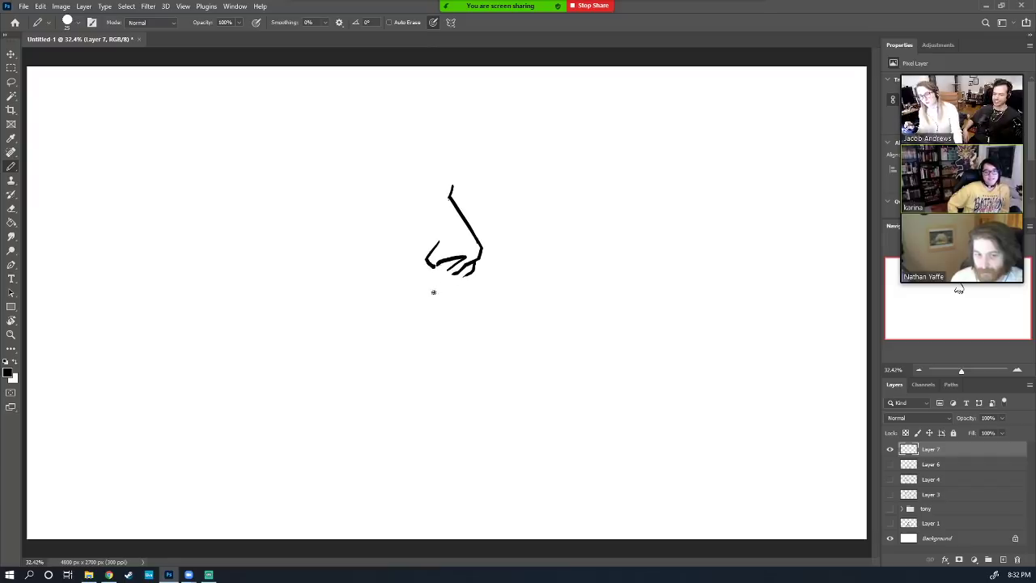
Draw the curve and finger-like hand strokes beneath the nose
left_click_drag(428, 293, 467, 302)
key("ctrl+z")
key("ctrl+z")
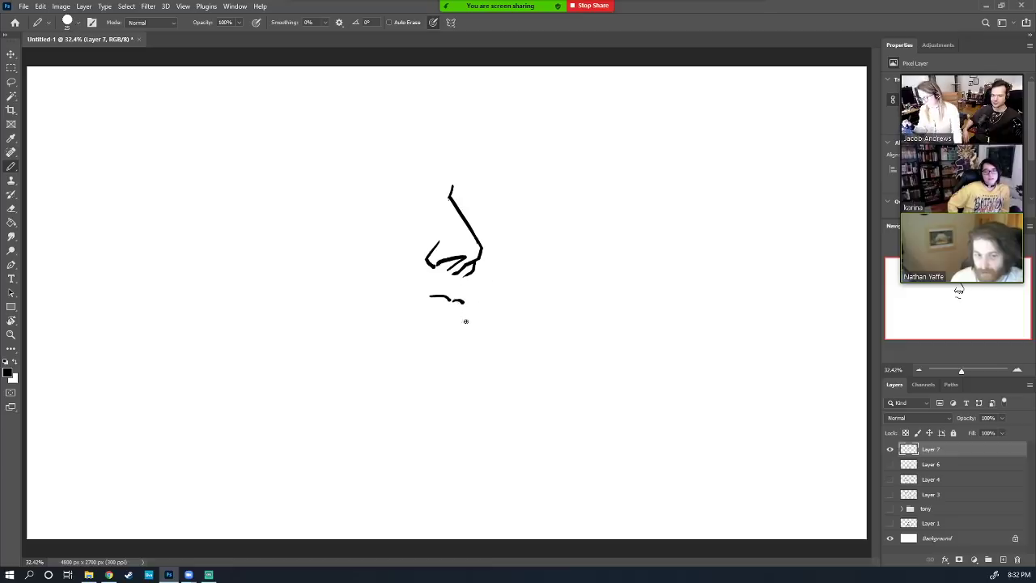
left_click_drag(464, 304, 463, 318)
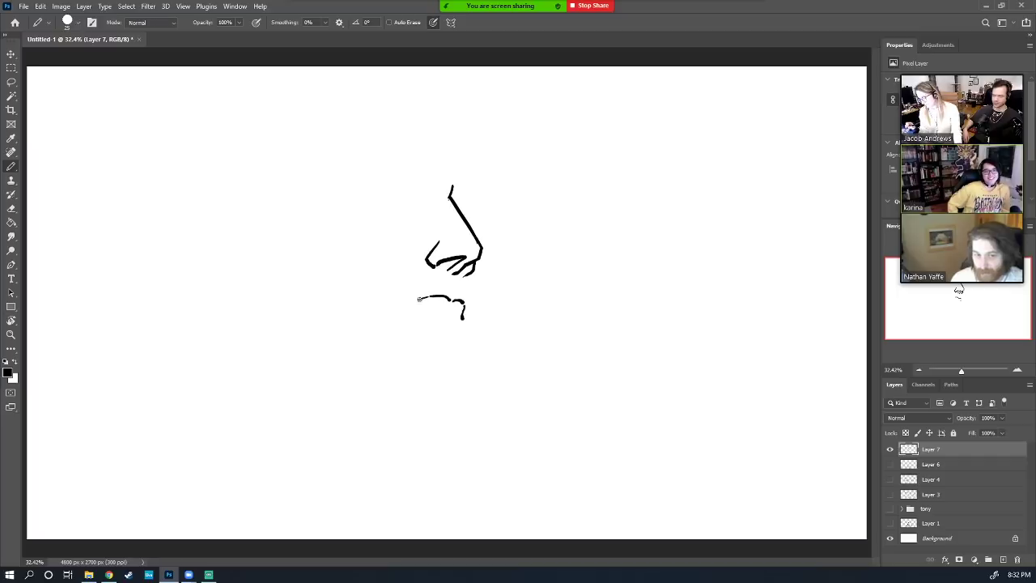
mouse_move(427, 296)
left_mouse_down()
mouse_move(393, 304)
mouse_move(455, 314)
mouse_move(434, 316)
mouse_move(453, 319)
mouse_move(450, 357)
left_mouse_up()
key("ctrl+z")
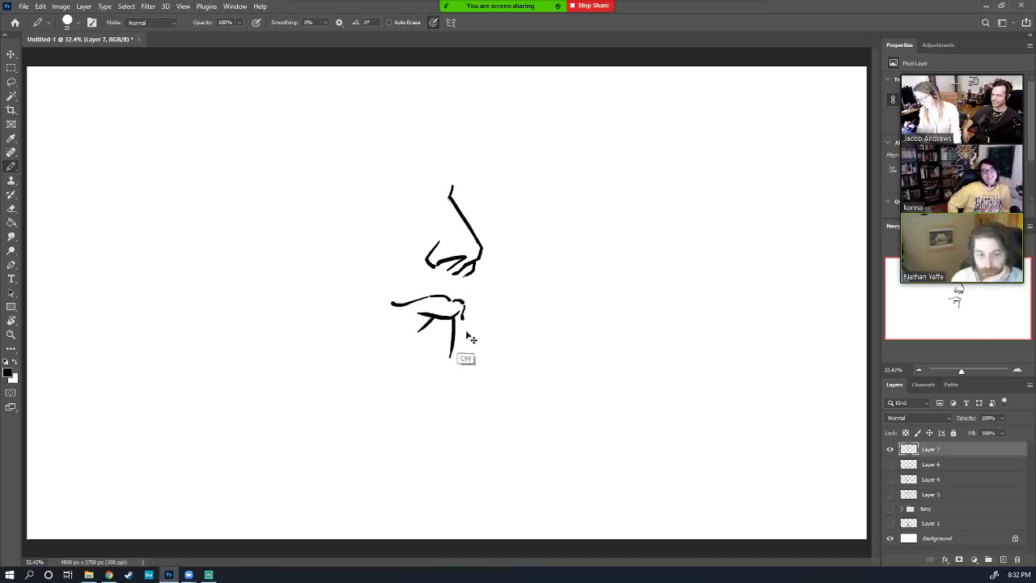
key("ctrl+z")
left_click_drag(458, 316, 430, 355)
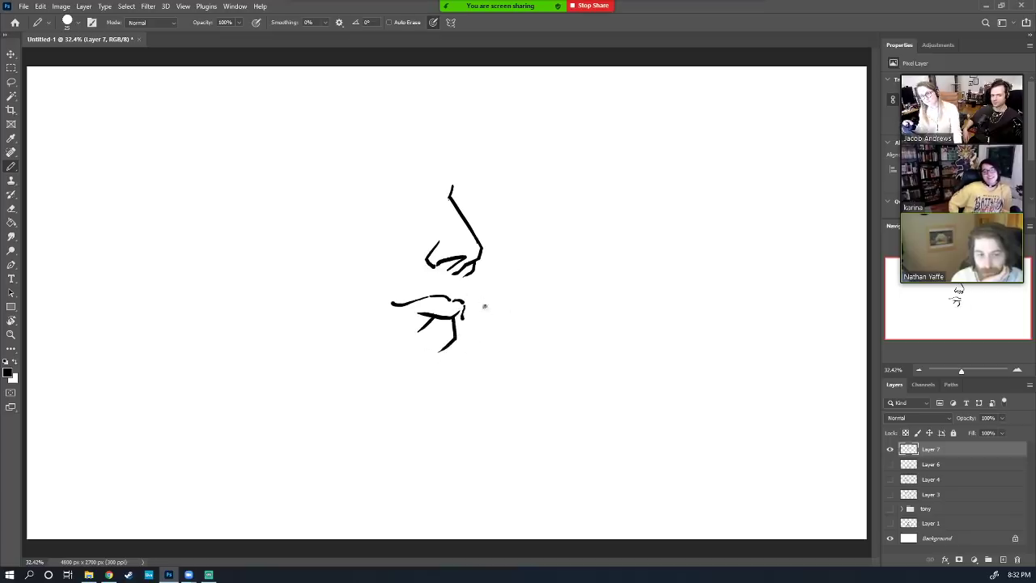
left_click_drag(464, 322, 453, 339)
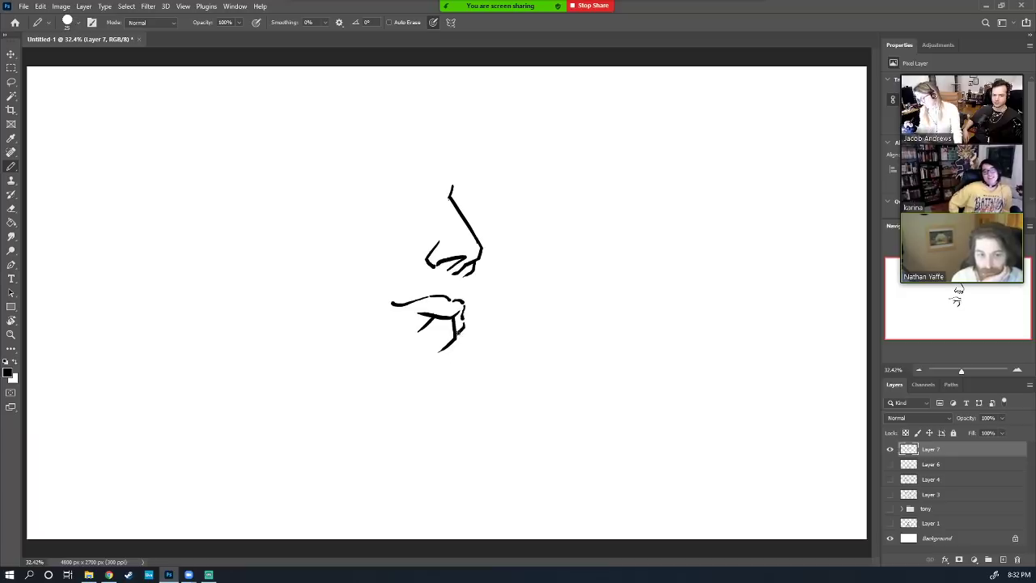
mouse_move(468, 319)
left_mouse_down()
mouse_move(494, 290)
mouse_move(445, 288)
mouse_move(503, 190)
mouse_move(396, 230)
left_mouse_up()
key("l")
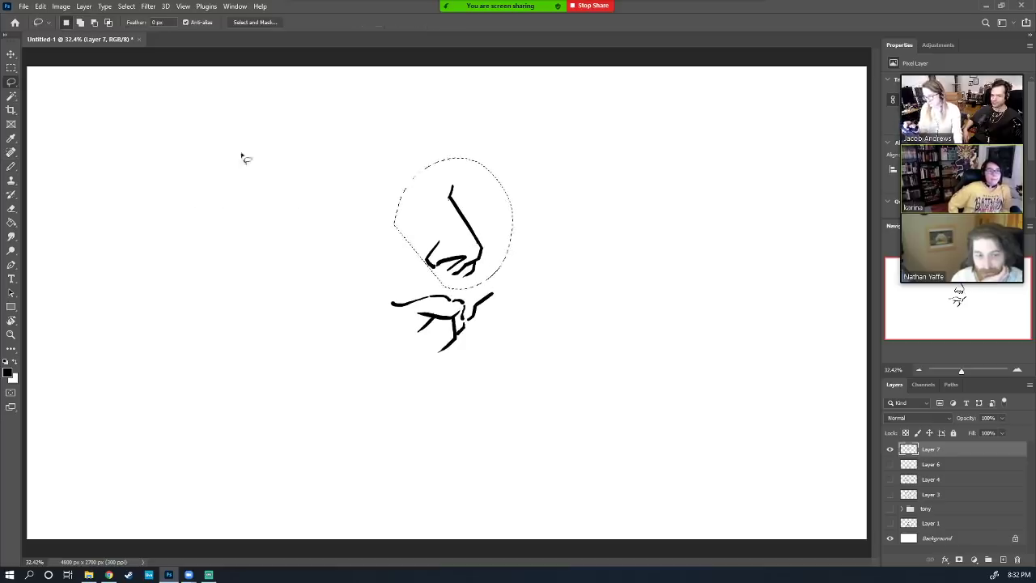
Move the lassoed nose down onto the hand and deselect it
left_click(11, 53)
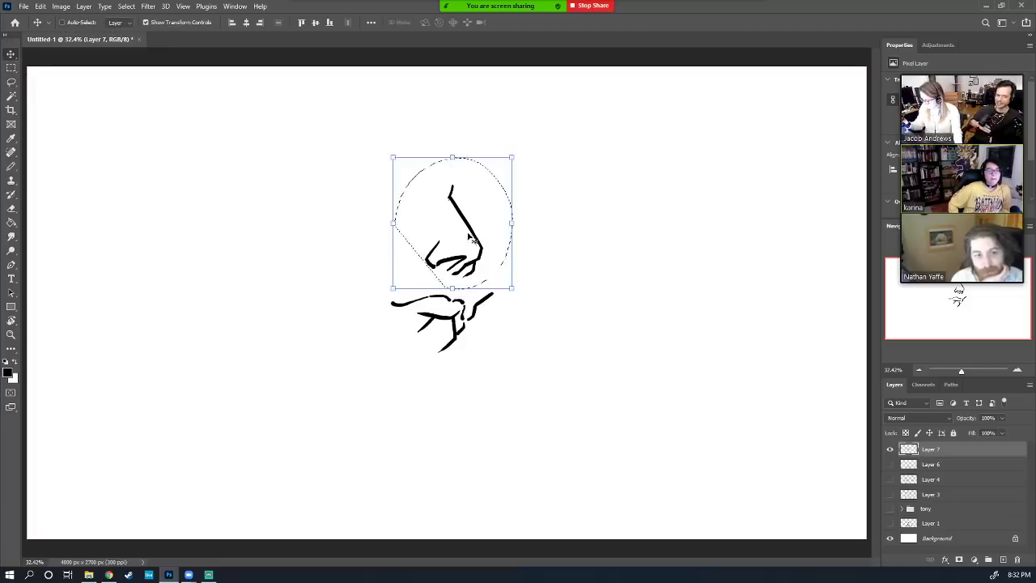
left_click_drag(475, 235, 491, 295)
key("ctrl+d")
key("b")
key("ctrl+z")
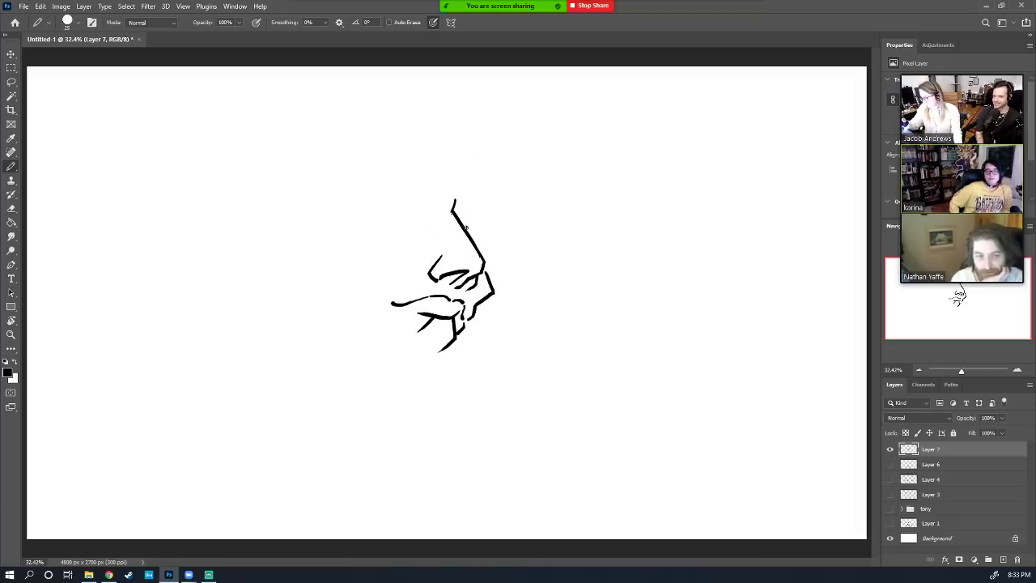
Draw the nose bridge line and a solid black filled eyebrow above it
left_click_drag(467, 228, 464, 193)
key("ctrl+z")
left_click_drag(470, 235, 465, 193)
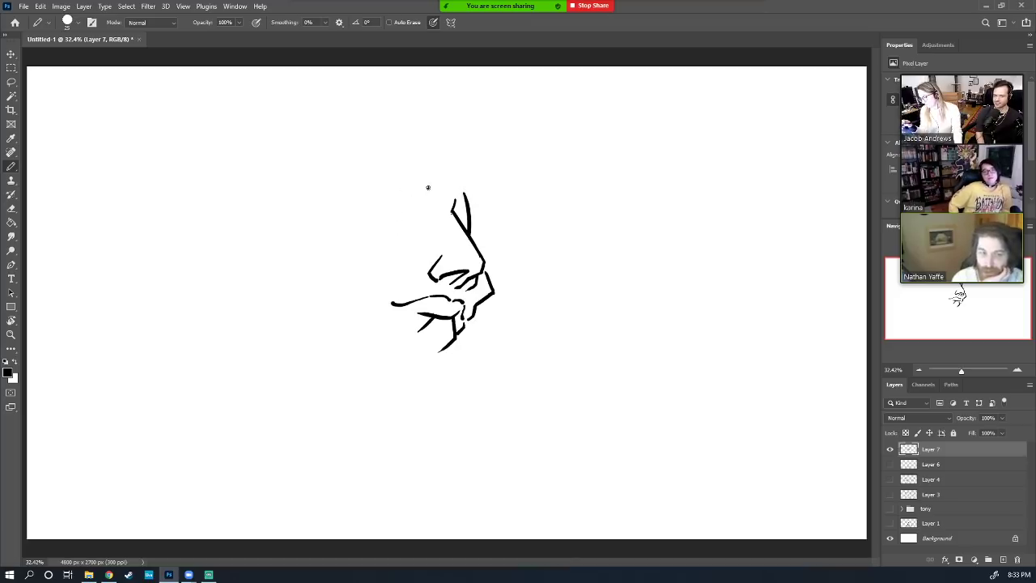
mouse_move(429, 187)
left_mouse_down()
mouse_move(433, 198)
mouse_move(375, 215)
mouse_move(433, 196)
left_mouse_up()
key("g")
left_click(423, 204)
key("b")
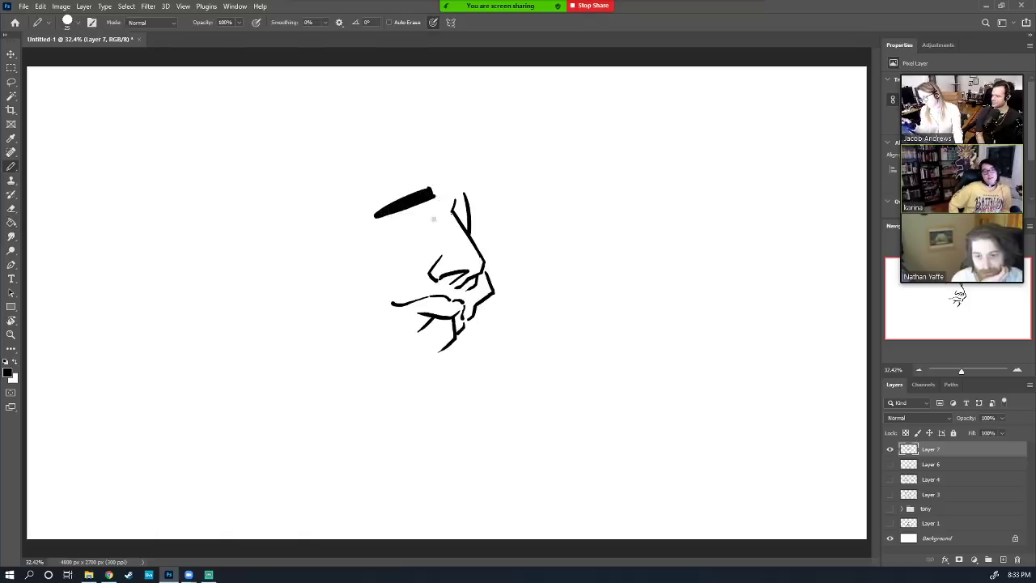
Draw and tidy the eye under the brow, then lasso-select the eye area
mouse_move(385, 232)
left_mouse_down()
mouse_move(434, 258)
mouse_move(378, 235)
mouse_move(369, 219)
mouse_move(400, 255)
mouse_move(387, 249)
mouse_move(431, 243)
mouse_move(400, 236)
mouse_move(382, 252)
mouse_move(394, 262)
mouse_move(424, 255)
left_mouse_up()
key("ctrl+z")
key("ctrl+z")
key("ctrl+z")
key("e")
key("b")
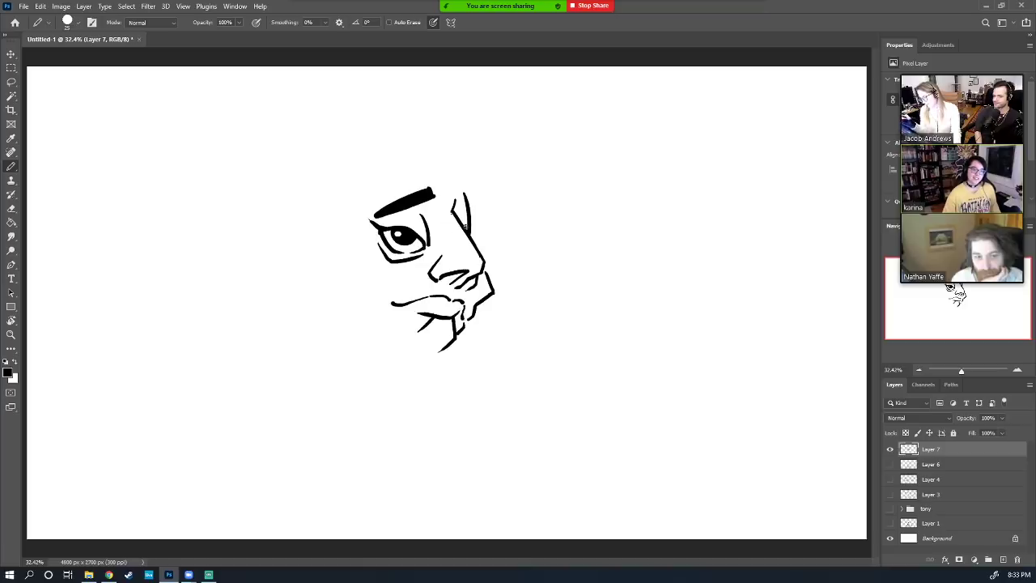
key("l")
mouse_move(426, 211)
left_mouse_down()
mouse_move(357, 229)
mouse_move(397, 276)
mouse_move(438, 264)
mouse_move(445, 207)
left_mouse_up()
Shrink the selected eye to about 84 percent and deselect it
key("v")
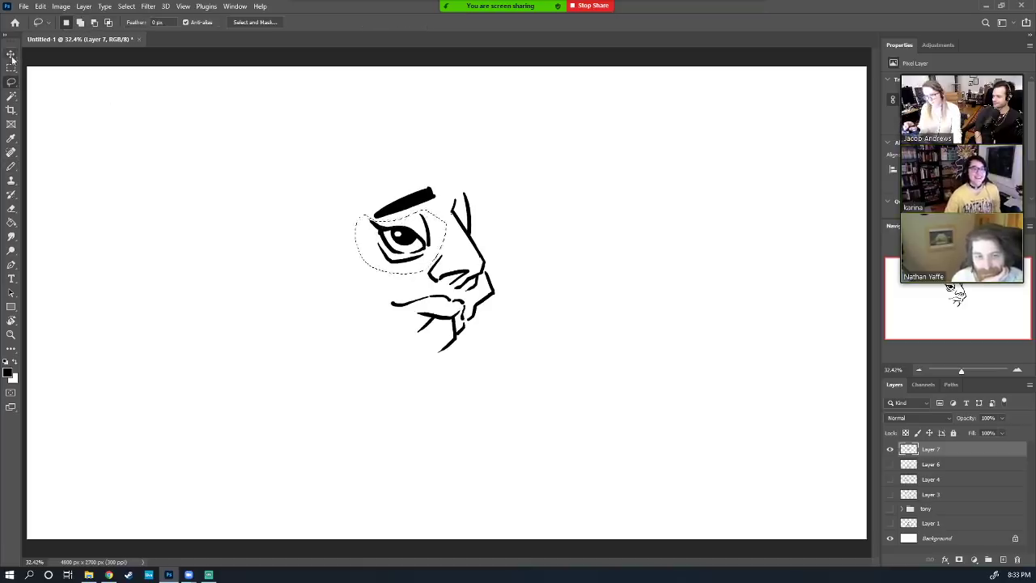
left_click_drag(354, 272, 359, 261)
key("Return")
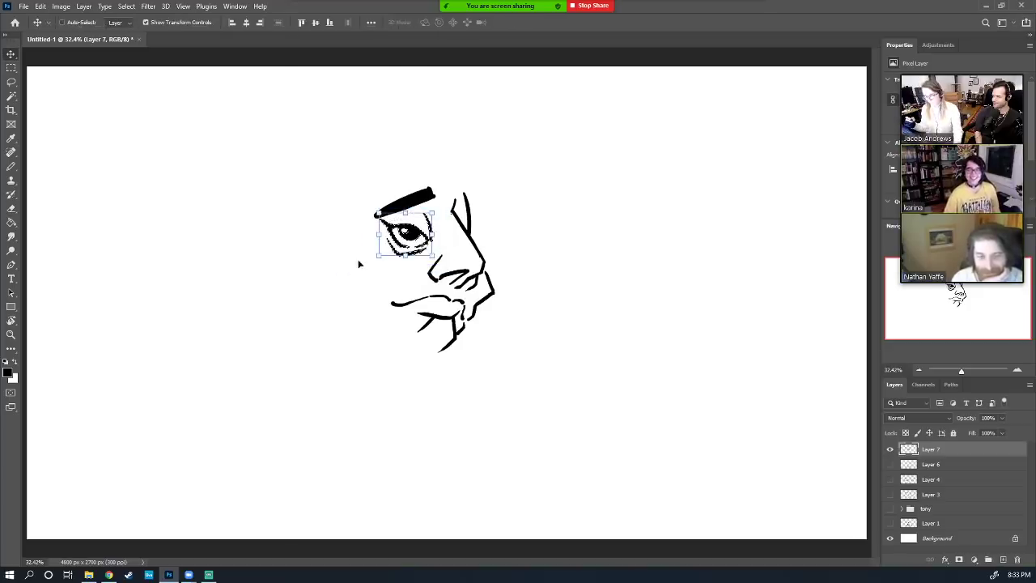
key("ctrl+d")
key("b")
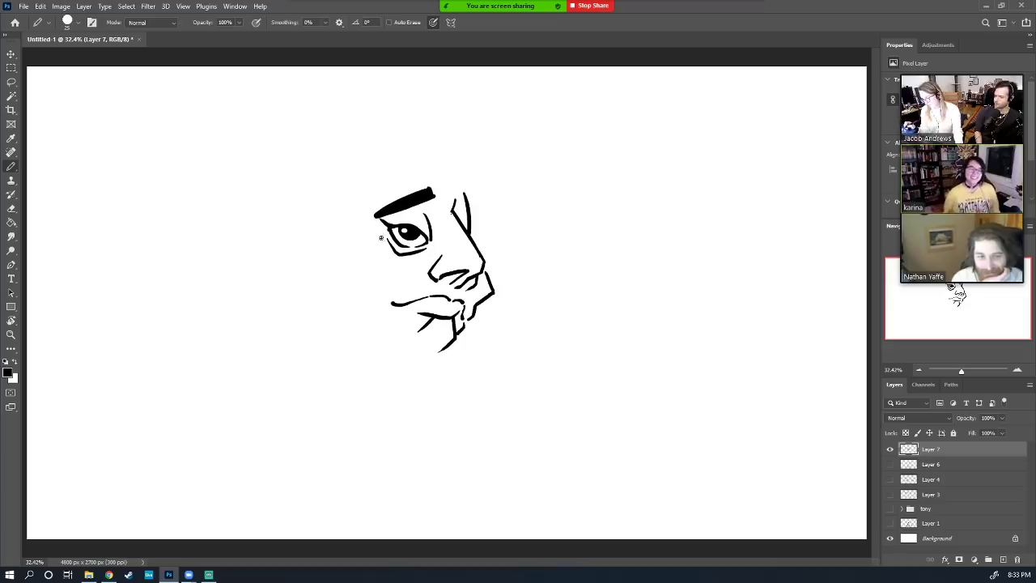
Draw the cheek line, left face side and jawline to close the face
mouse_move(382, 237)
left_mouse_down()
mouse_move(366, 282)
mouse_move(353, 250)
mouse_move(378, 315)
left_mouse_up()
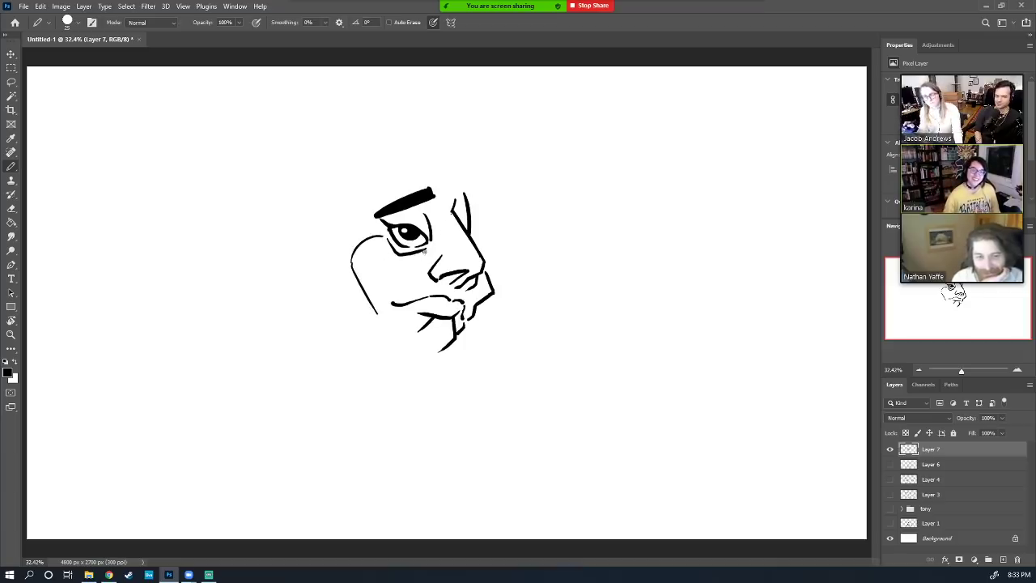
mouse_move(431, 256)
left_mouse_down()
mouse_move(384, 293)
mouse_move(391, 315)
left_mouse_up()
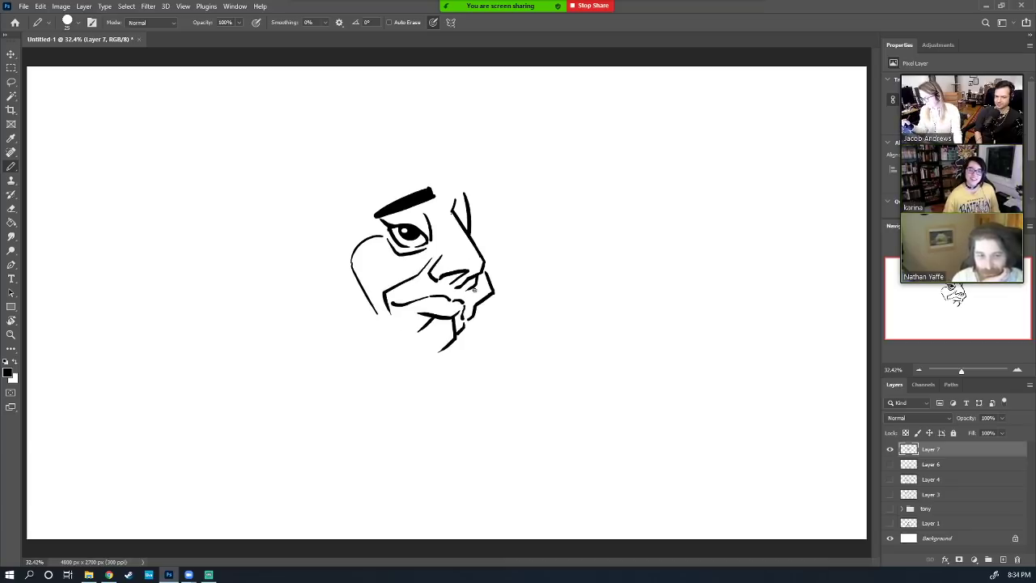
left_click_drag(474, 290, 478, 306)
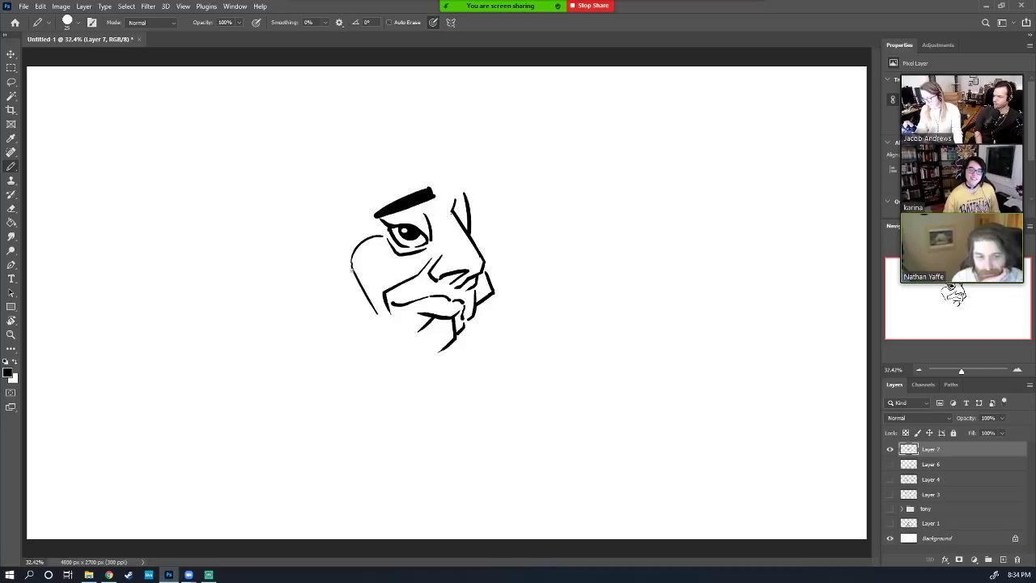
left_click_drag(351, 266, 354, 318)
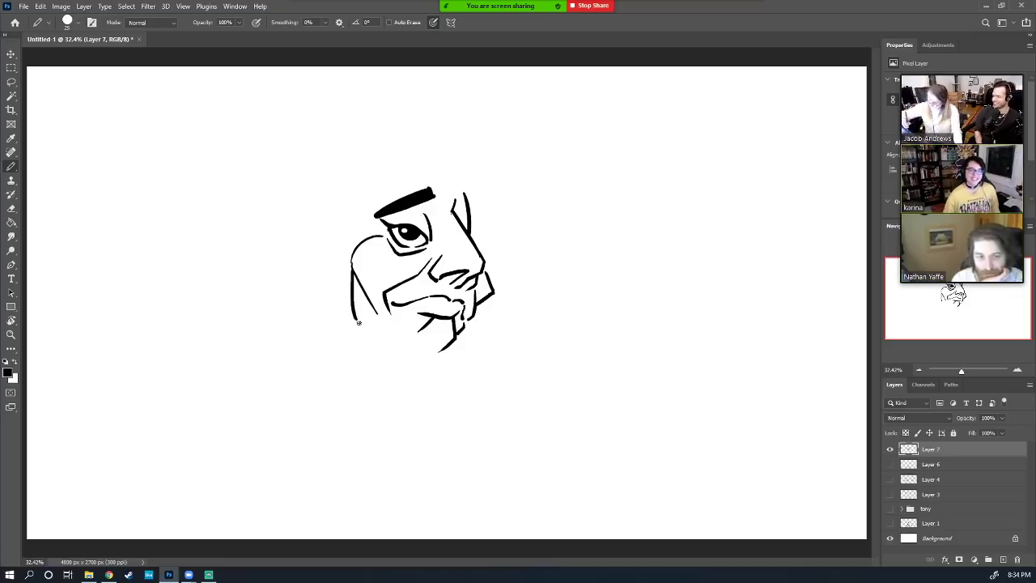
left_click_drag(376, 325, 435, 353)
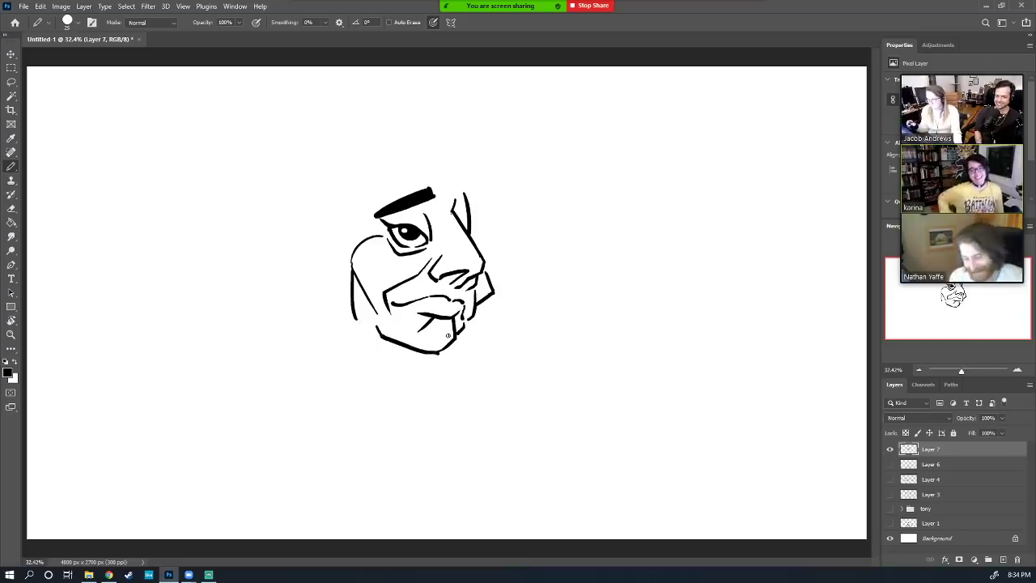
Scale the whole face sketch down to about 73% and shift it upward
key("v")
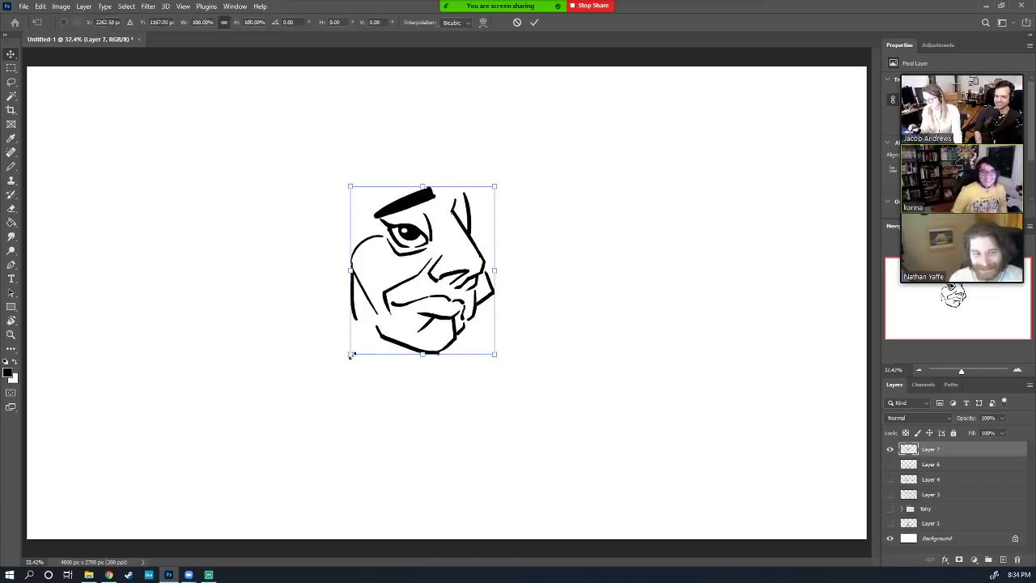
left_click_drag(349, 354, 399, 316)
left_click_drag(448, 272, 434, 241)
key("Return")
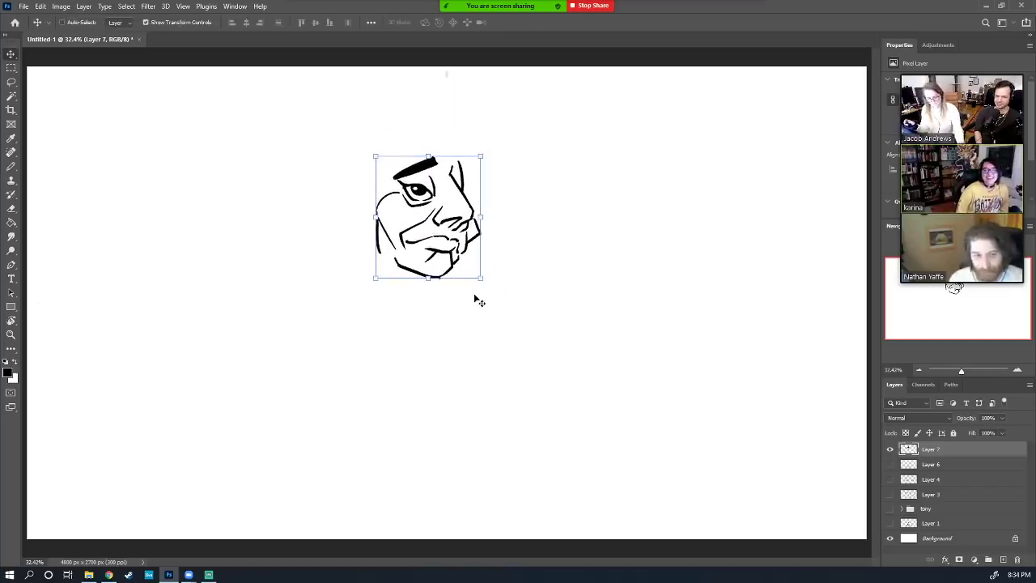
Draw the pointed hood outline, neck line and slanting coat front edge below the face
key("b")
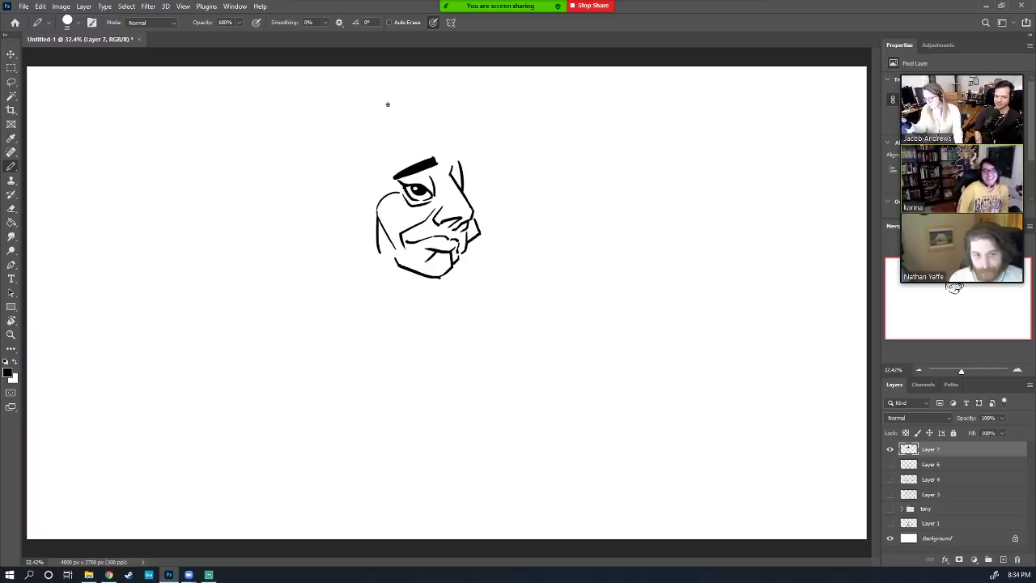
mouse_move(381, 115)
left_mouse_down()
mouse_move(330, 242)
mouse_move(365, 265)
left_mouse_up()
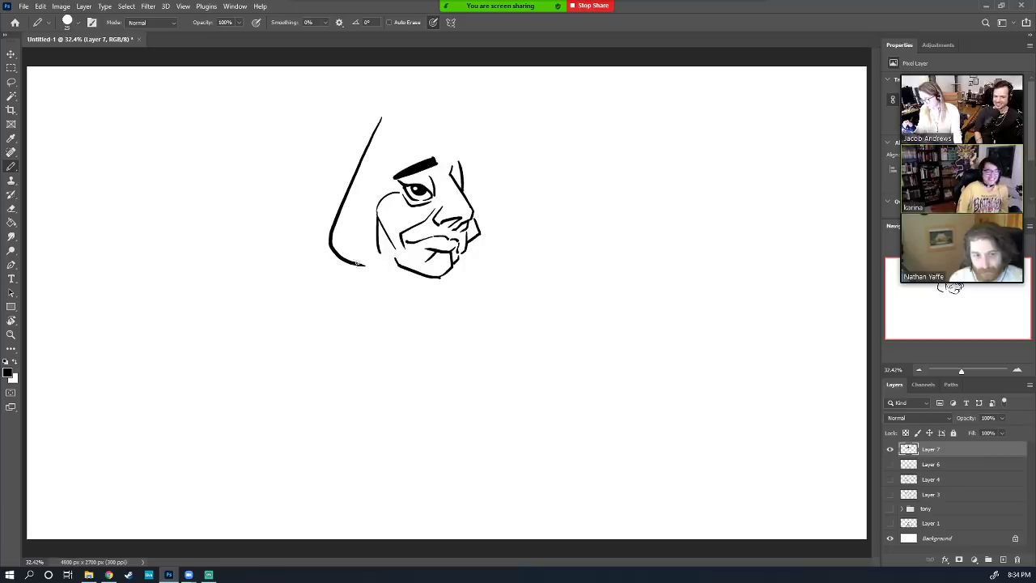
left_click_drag(343, 262, 352, 297)
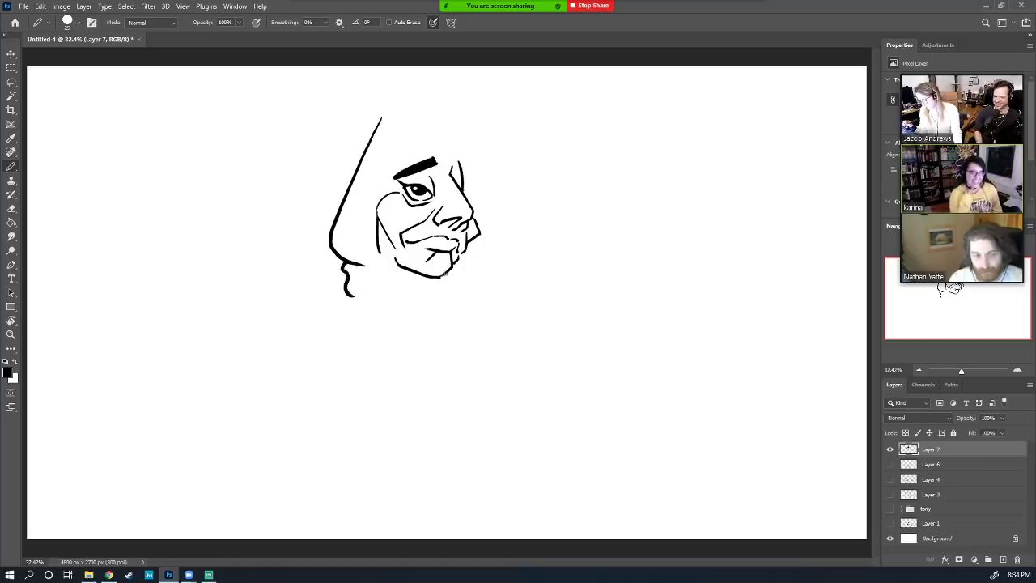
left_click_drag(447, 282, 448, 301)
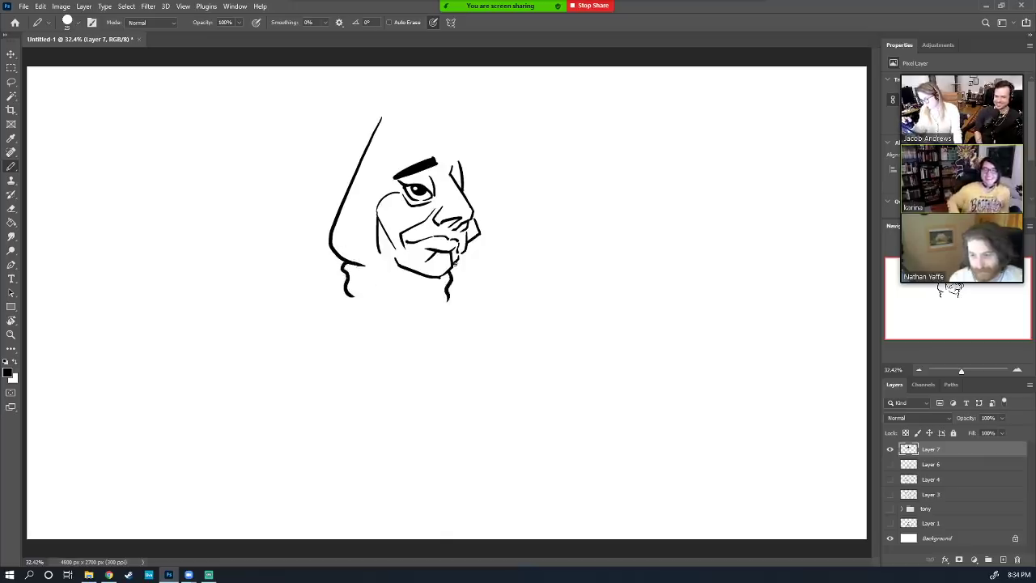
left_click_drag(344, 290, 455, 403)
left_click_drag(448, 289, 464, 403)
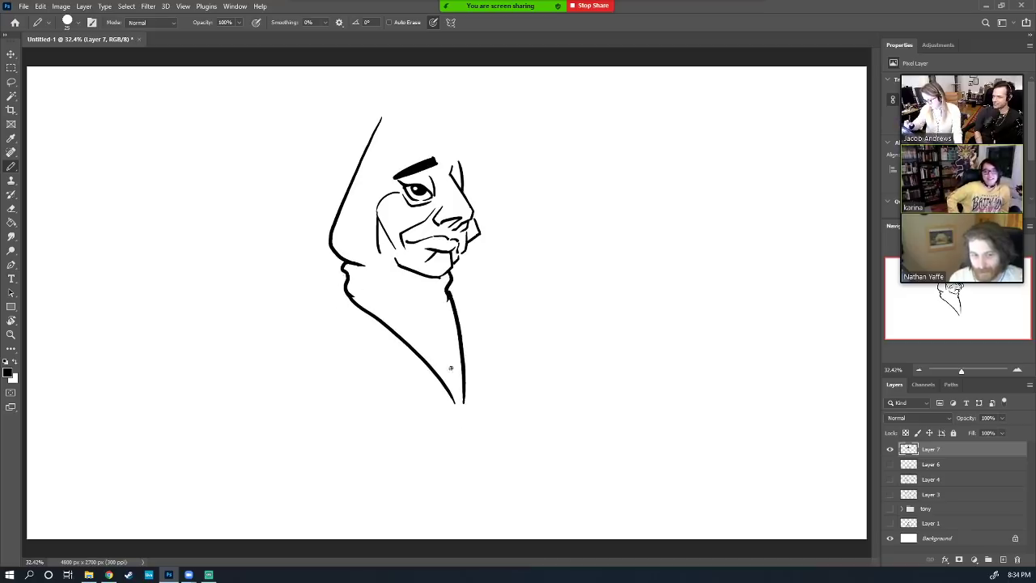
mouse_move(346, 279)
left_mouse_down()
mouse_move(307, 327)
mouse_move(304, 423)
mouse_move(367, 389)
mouse_move(420, 330)
mouse_move(401, 355)
left_mouse_up()
key("ctrl+z")
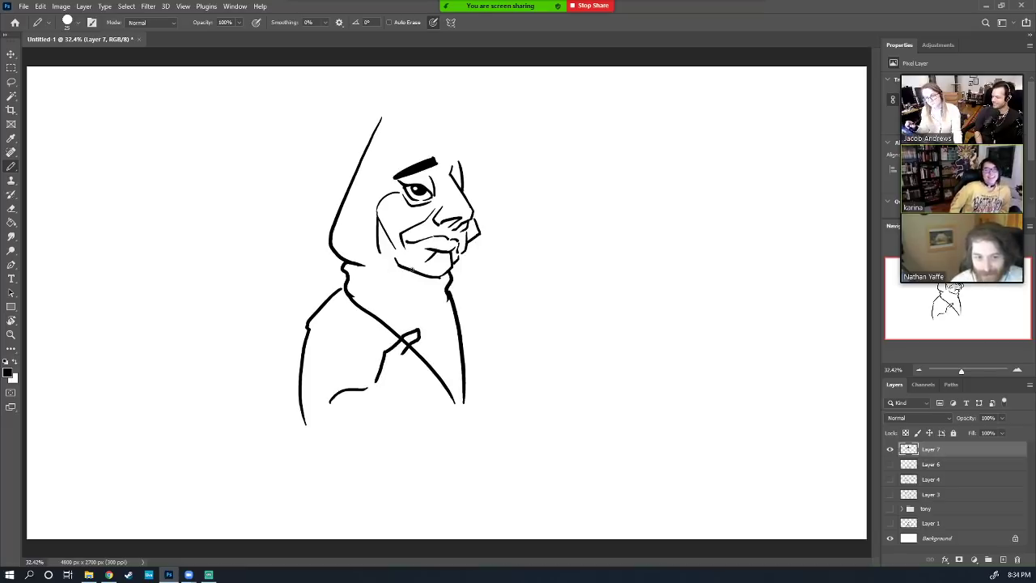
key("ctrl+z")
key("ctrl+z")
key("ctrl+z")
key("ctrl+z")
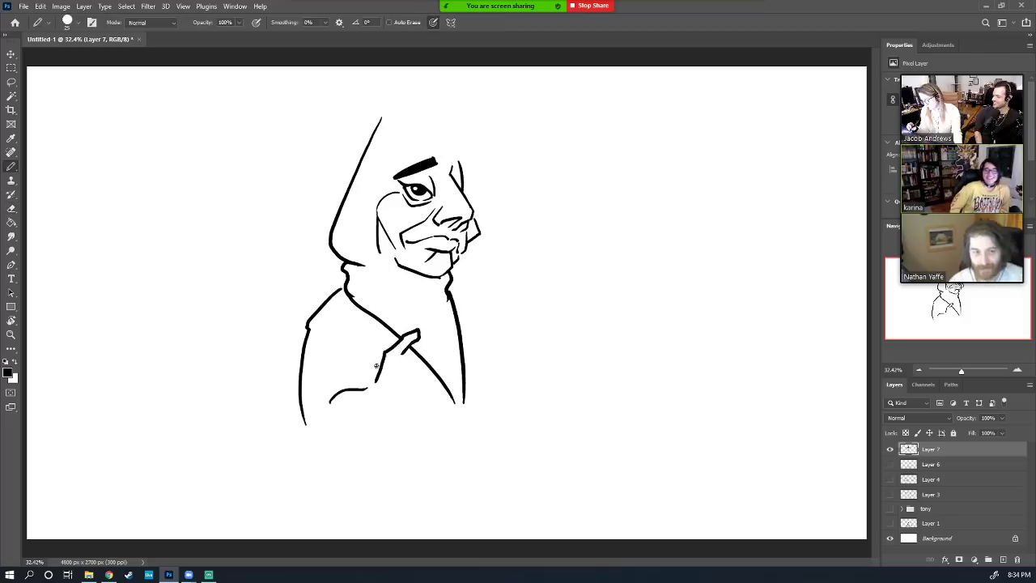
Draw the lapel flap, neckline and collar lines, erasing a faint misplaced collar stroke
mouse_move(377, 367)
left_mouse_down()
mouse_move(382, 341)
mouse_move(394, 343)
left_mouse_up()
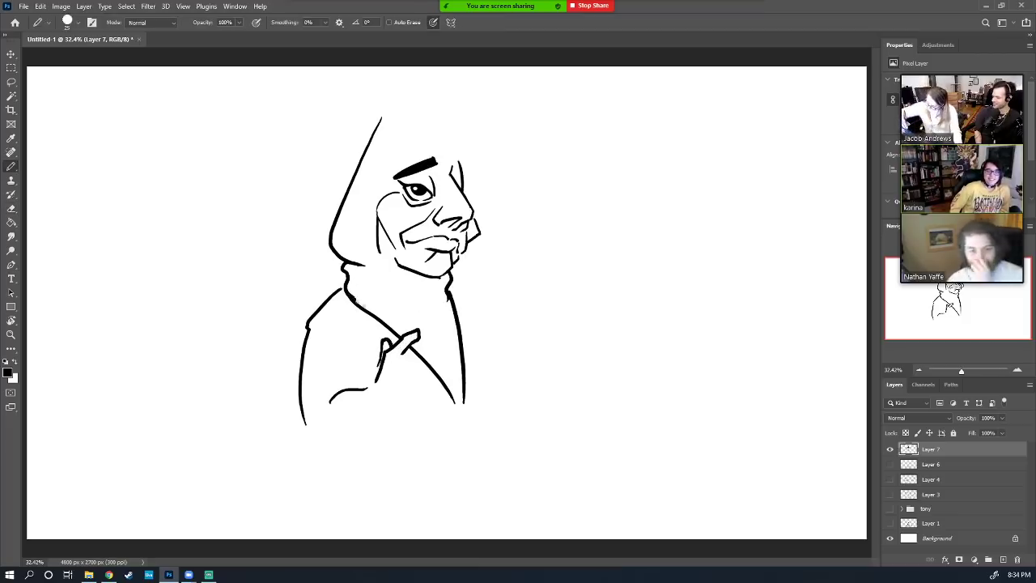
mouse_move(355, 300)
left_mouse_down()
mouse_move(381, 310)
mouse_move(451, 296)
left_mouse_up()
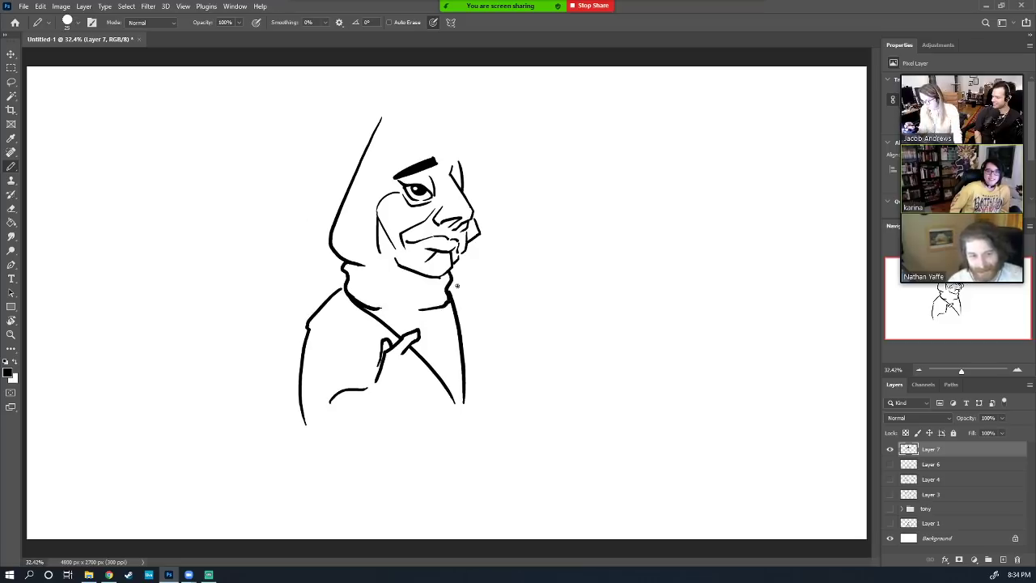
left_click_drag(343, 281, 358, 343)
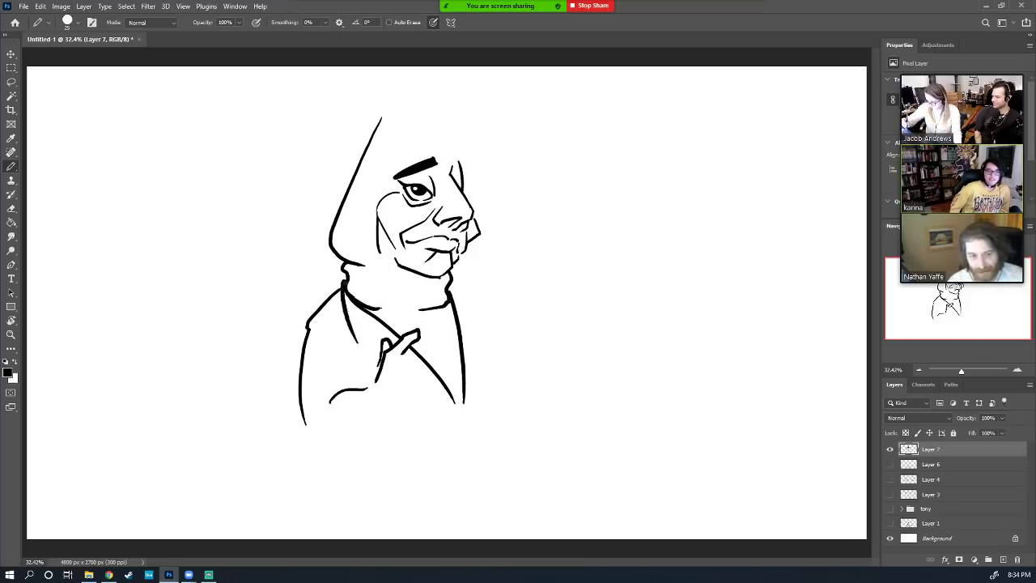
key("ctrl+z")
key("e")
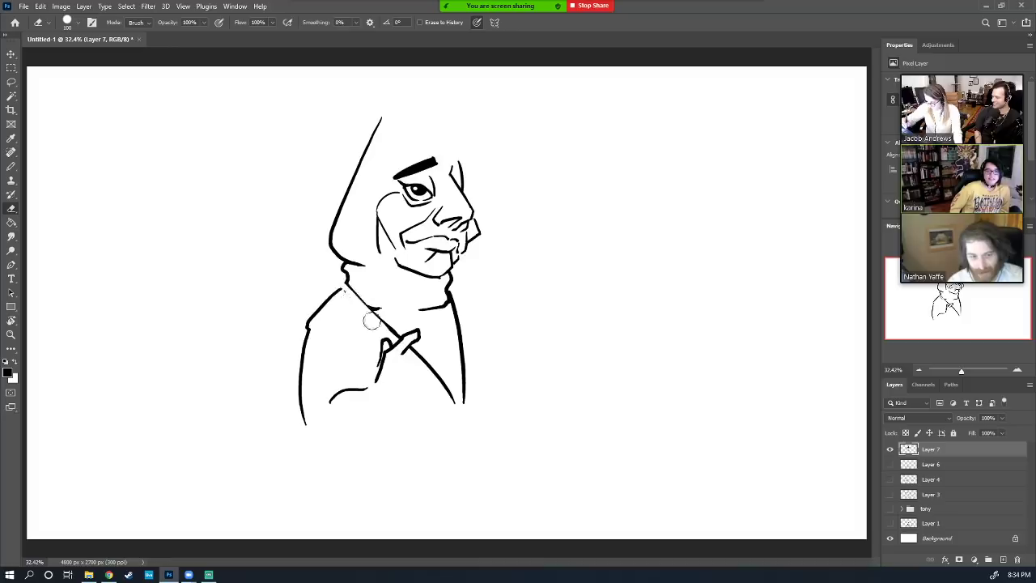
left_click_drag(351, 294, 392, 329)
key("b")
left_click_drag(345, 280, 398, 337)
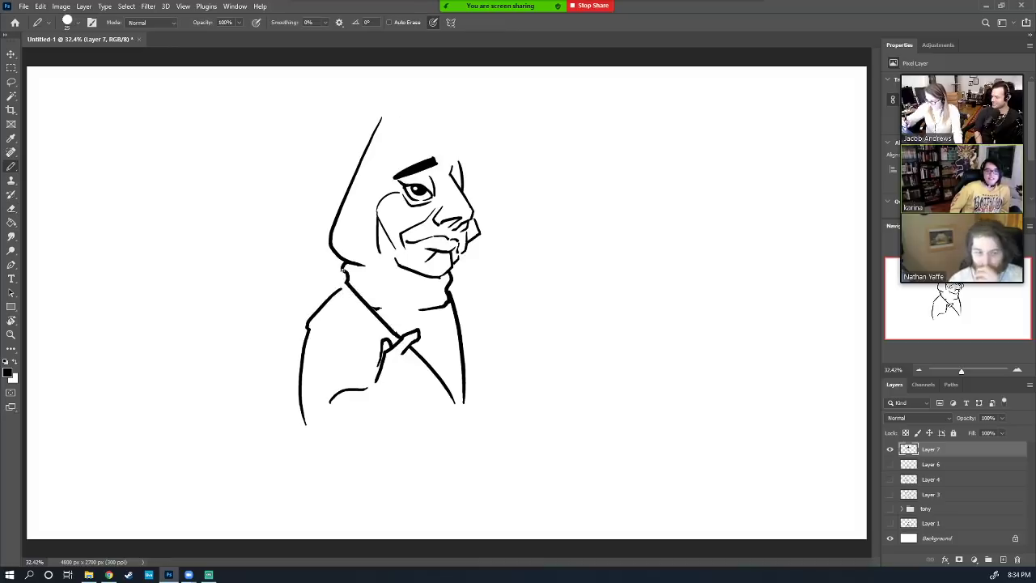
mouse_move(340, 276)
left_mouse_down()
mouse_move(356, 334)
mouse_move(373, 322)
mouse_move(370, 344)
mouse_move(380, 351)
left_mouse_up()
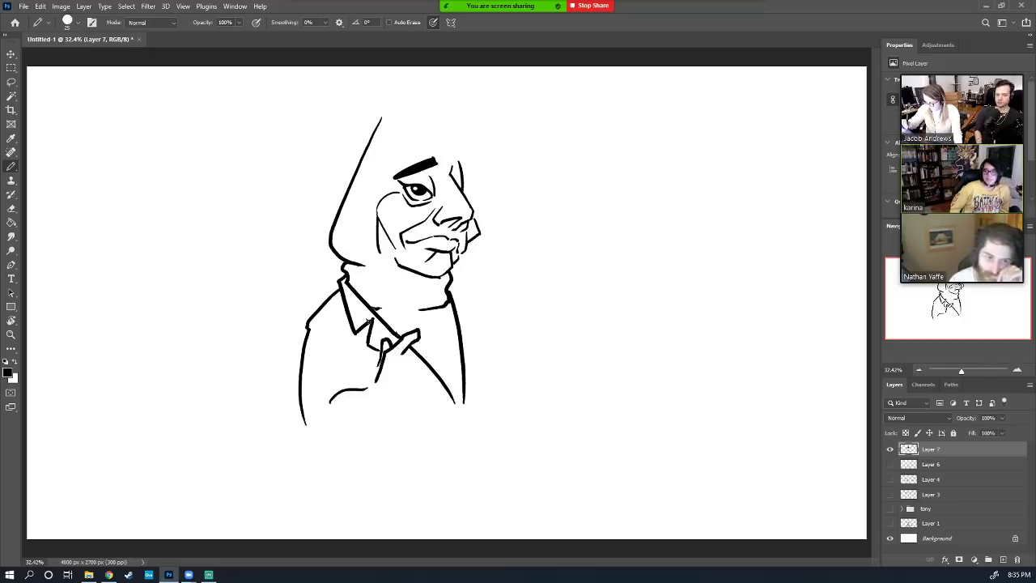
mouse_move(366, 318)
left_mouse_down()
mouse_move(374, 340)
mouse_move(392, 296)
mouse_move(412, 328)
left_mouse_up()
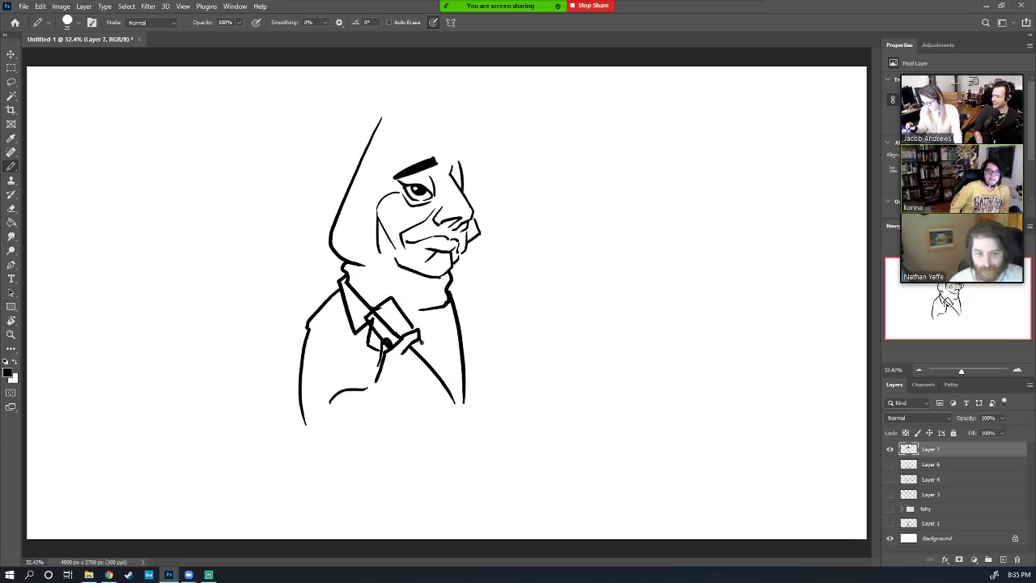
Draw the bottom of the card-holding hand and lines toward the coat hem, erasing a stray stroke
key("e")
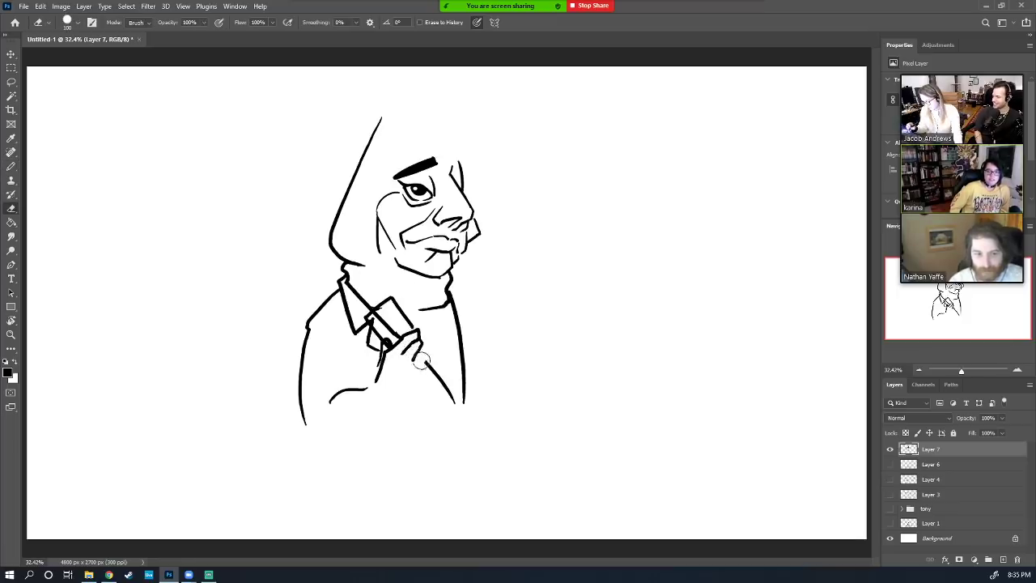
key("b")
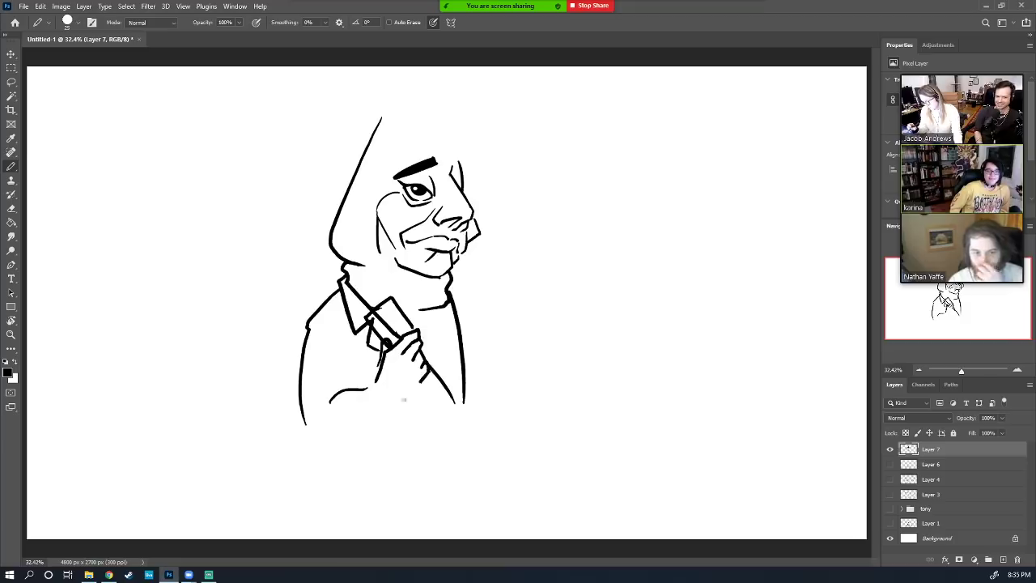
mouse_move(404, 399)
left_mouse_down()
mouse_move(413, 394)
mouse_move(356, 435)
mouse_move(324, 435)
mouse_move(308, 422)
left_mouse_up()
key("e")
key("b")
mouse_move(367, 389)
left_mouse_down()
mouse_move(384, 426)
mouse_move(349, 439)
mouse_move(306, 421)
left_mouse_up()
key("e")
mouse_move(370, 410)
left_mouse_down()
mouse_move(359, 434)
mouse_move(309, 416)
left_mouse_up()
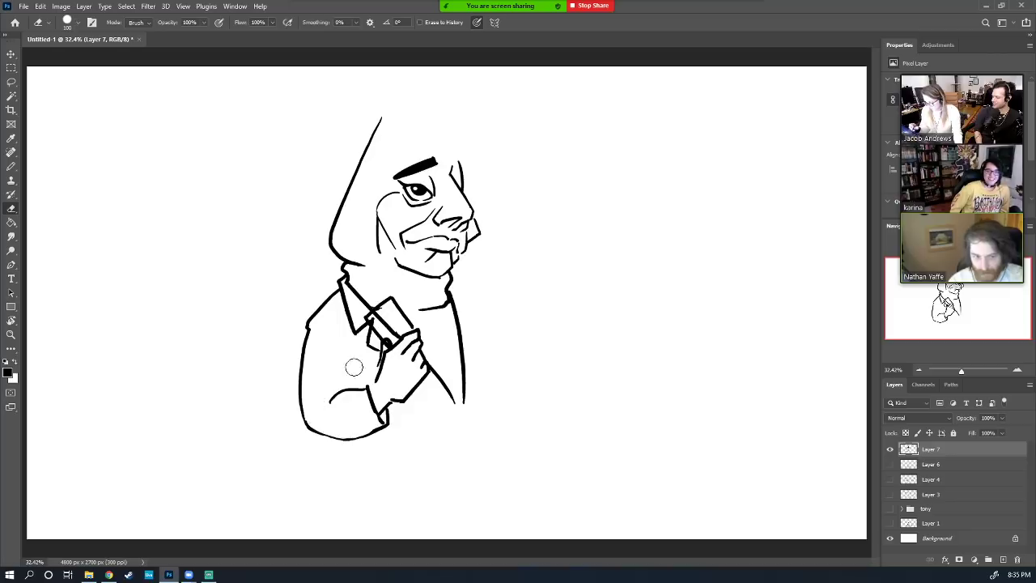
Draw the folded sleeve down to the hem, thicken the left shoulder and add finger marks
key("b")
mouse_move(370, 387)
left_mouse_down()
mouse_move(386, 422)
mouse_move(347, 393)
mouse_move(324, 403)
mouse_move(322, 393)
mouse_move(346, 387)
left_mouse_up()
key("e")
key("b")
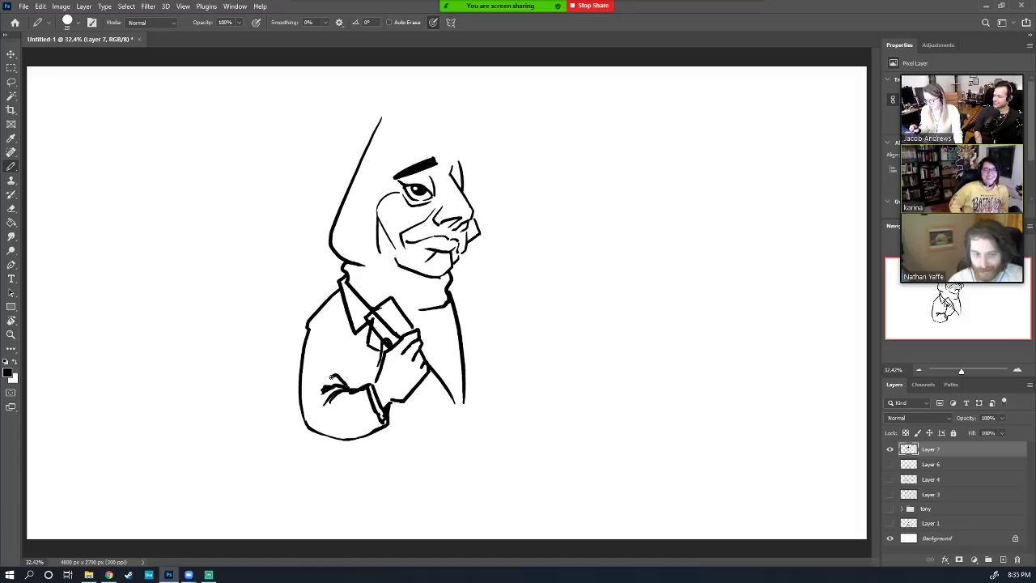
mouse_move(308, 328)
left_mouse_down()
mouse_move(327, 299)
mouse_move(350, 326)
mouse_move(341, 329)
left_mouse_up()
key("e")
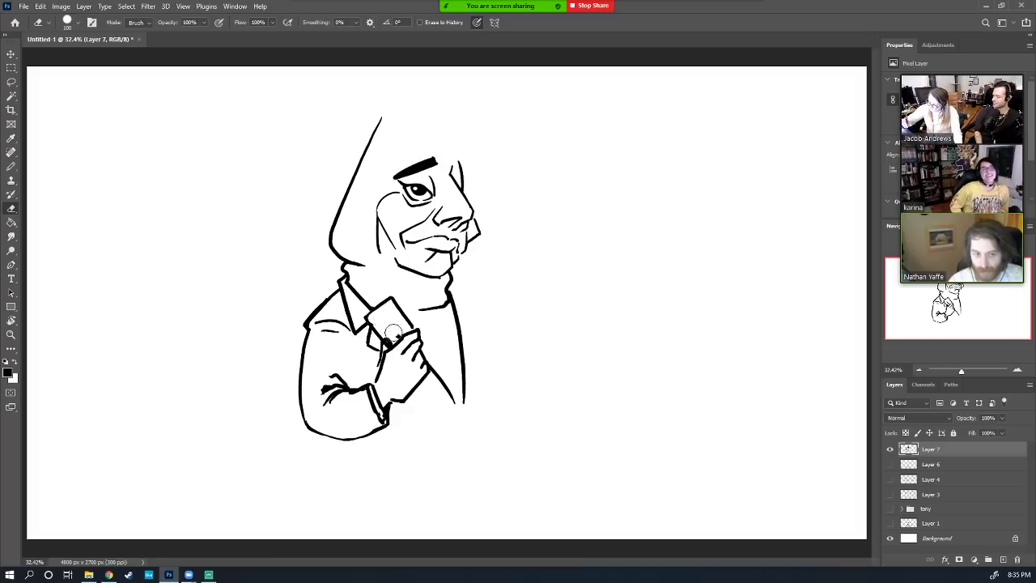
key("b")
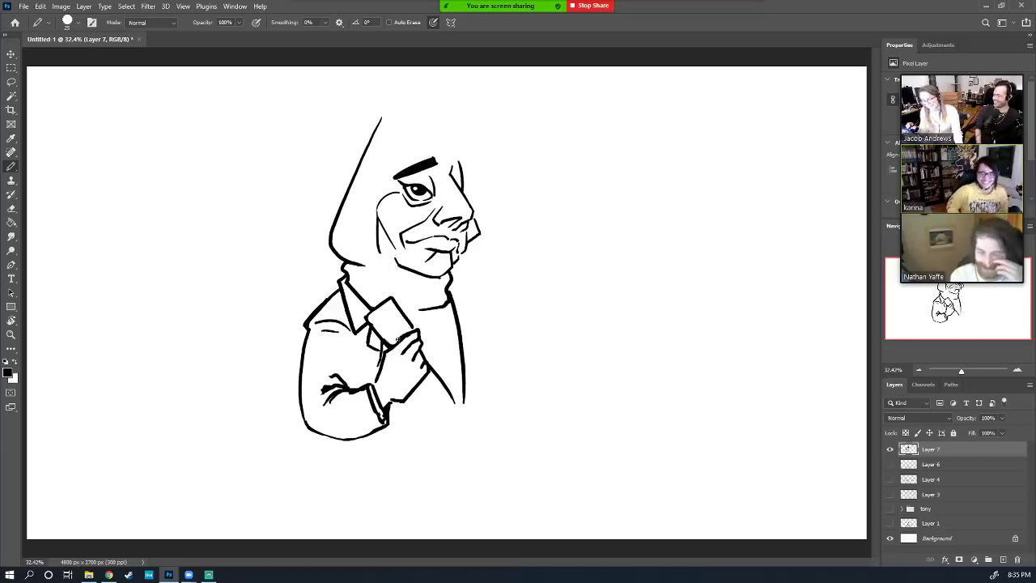
left_click_drag(392, 359, 385, 366)
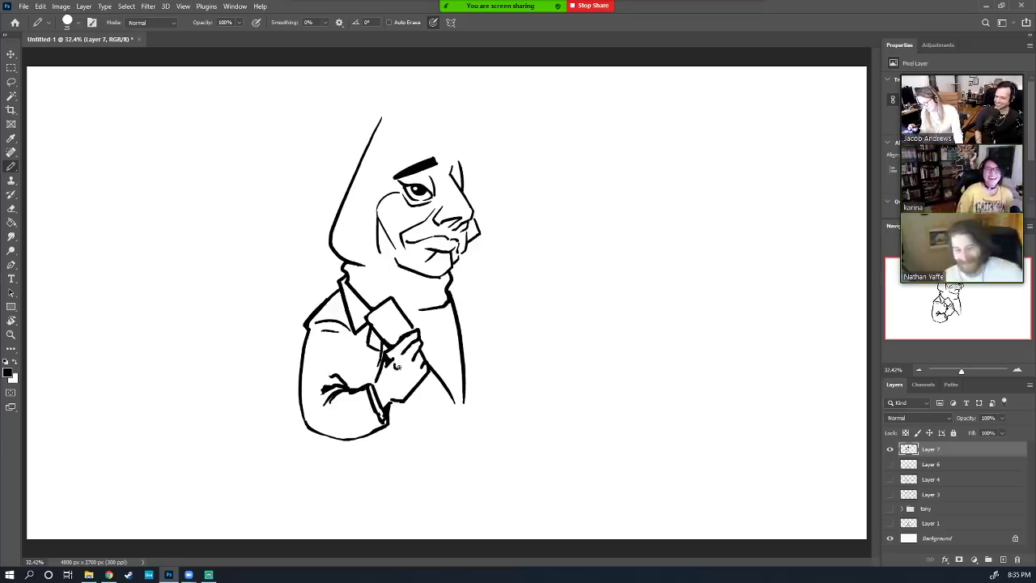
mouse_move(394, 368)
left_mouse_down()
mouse_move(414, 349)
mouse_move(414, 384)
mouse_move(409, 361)
mouse_move(409, 388)
left_mouse_up()
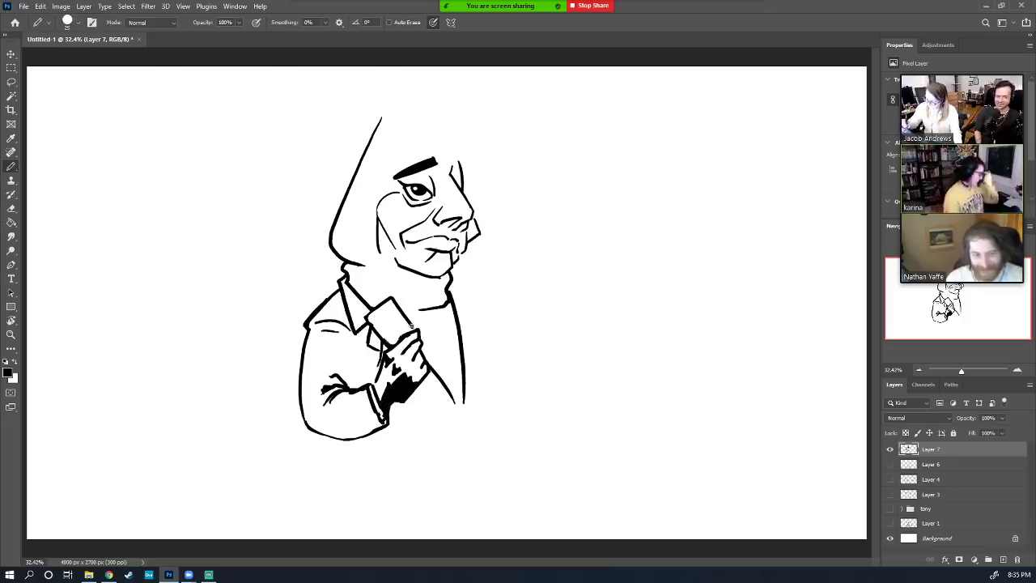
Make the card's upper outline bolder, discarding trial strokes near the top of the head
left_click_drag(371, 316, 394, 299)
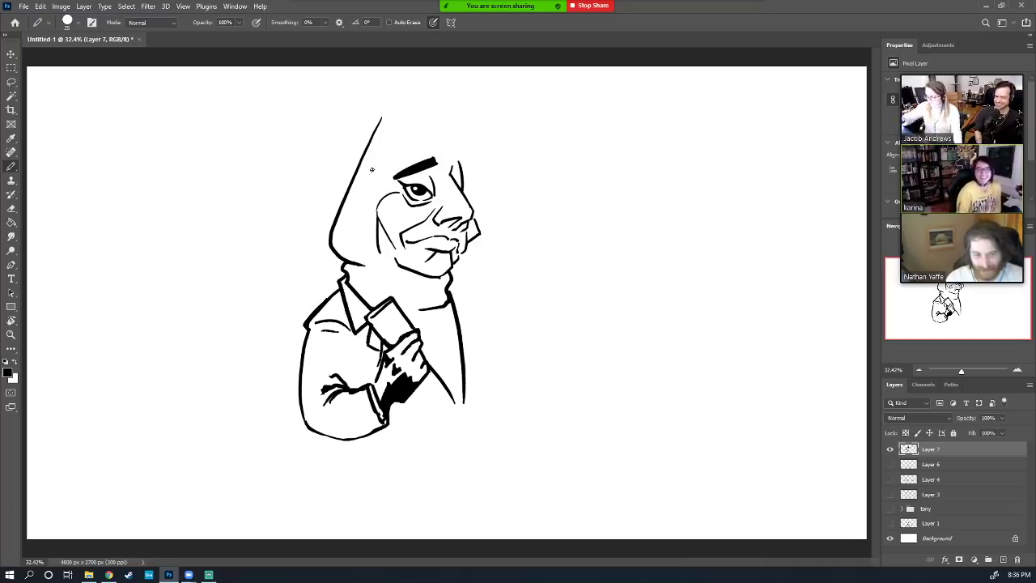
mouse_move(371, 169)
left_mouse_down()
mouse_move(325, 136)
mouse_move(360, 205)
mouse_move(374, 172)
mouse_move(343, 152)
mouse_move(354, 194)
mouse_move(361, 166)
mouse_move(350, 176)
mouse_move(361, 172)
mouse_move(366, 200)
mouse_move(350, 183)
mouse_move(368, 168)
left_mouse_up()
key("ctrl+z")
key("e")
key("b")
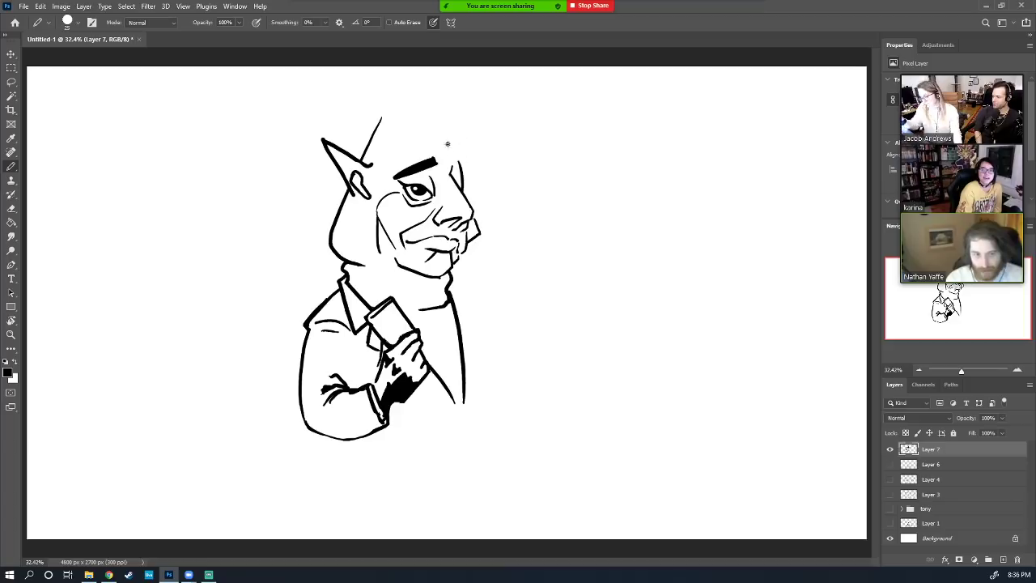
Add a dark mark on the head's right side and erase the stray marks by the chin
left_click_drag(454, 167, 463, 187)
key("e")
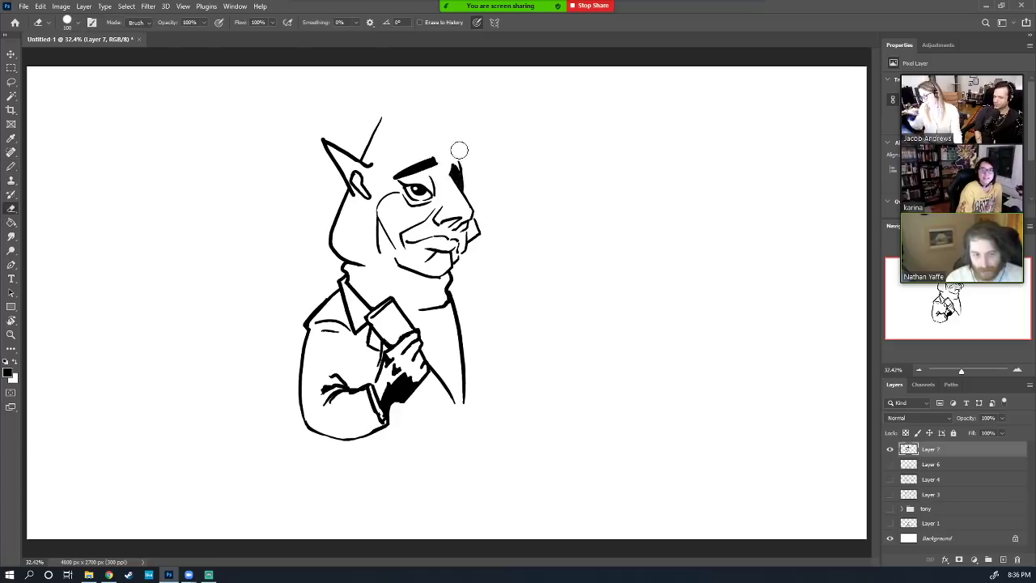
key("b")
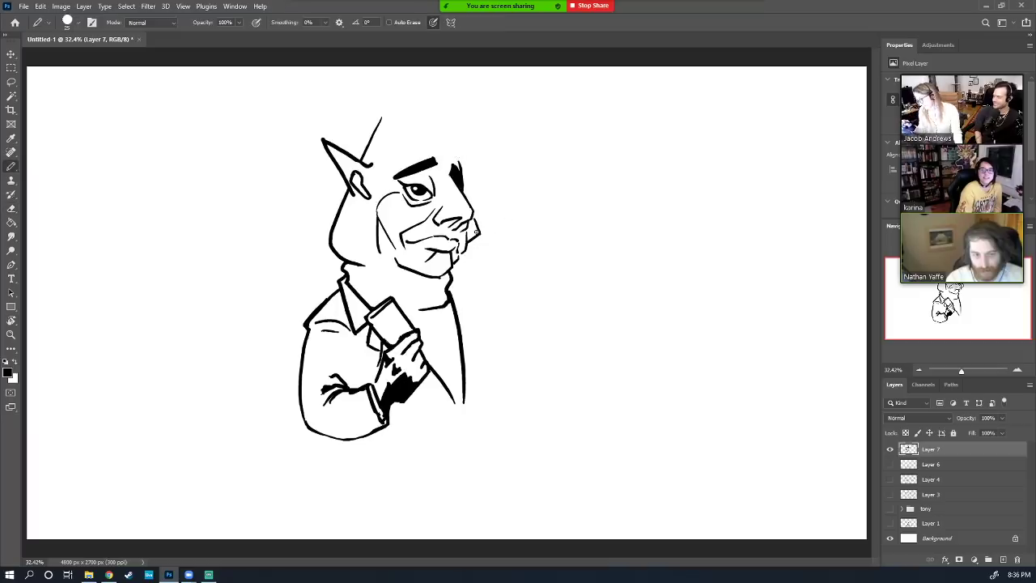
key("e")
mouse_move(477, 233)
left_mouse_down()
mouse_move(481, 221)
mouse_move(468, 244)
mouse_move(475, 222)
left_mouse_up()
key("b")
key("e")
key("b")
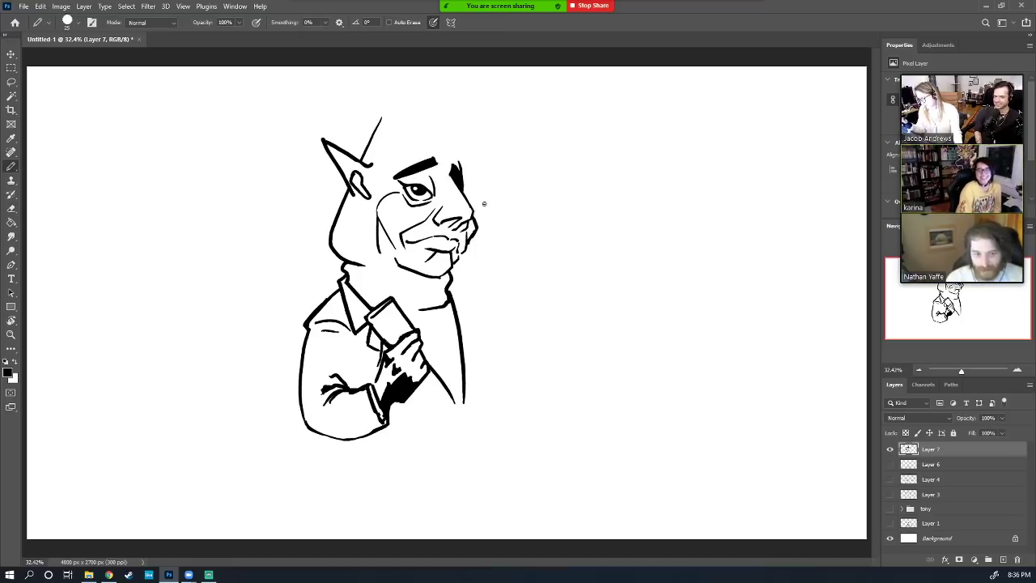
key("g")
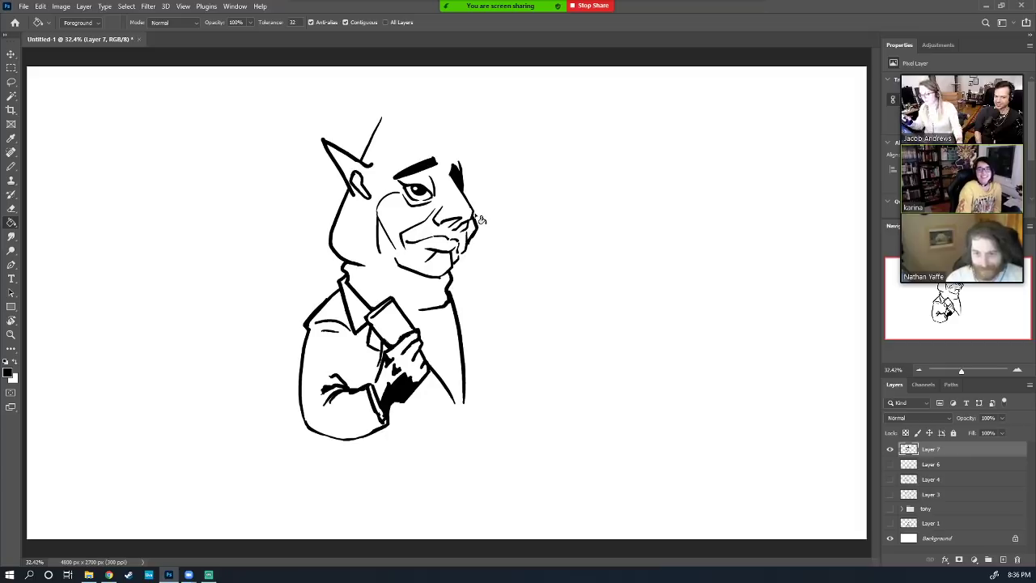
Draw a line across the cheek and fill the mustache solid black
key("b")
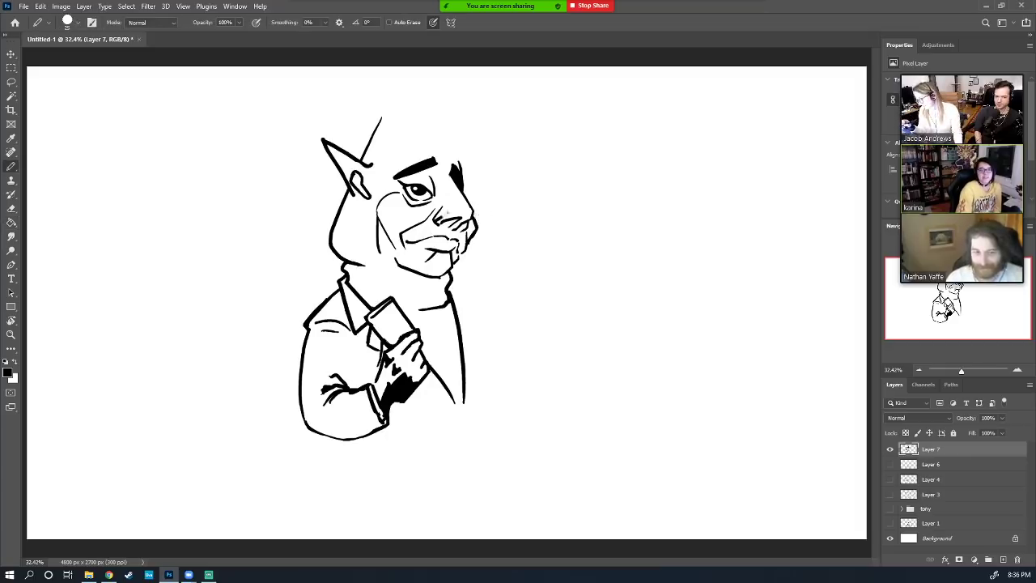
left_click_drag(437, 218, 470, 210)
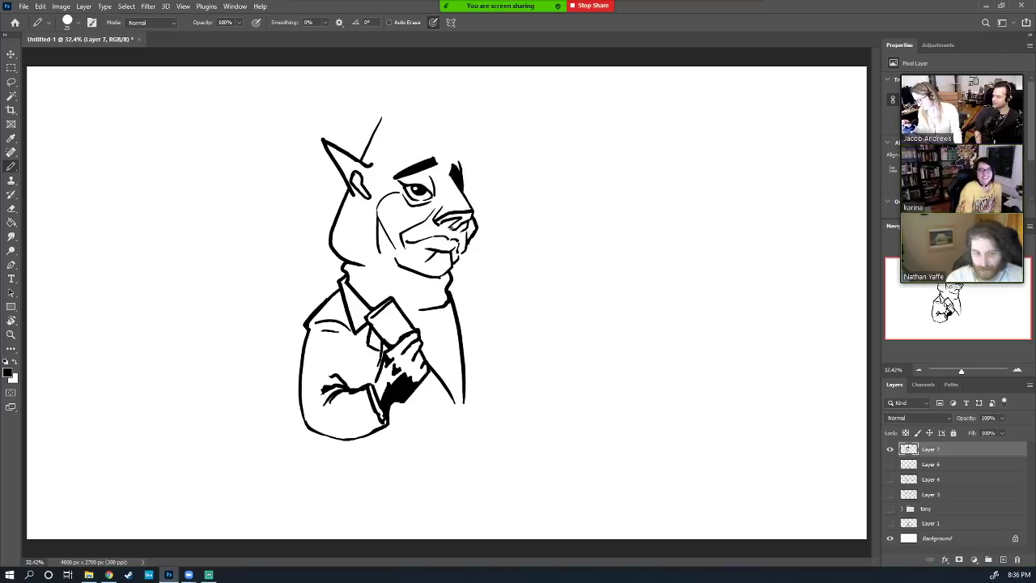
left_click_drag(450, 226, 465, 217)
key("g")
left_click(460, 220)
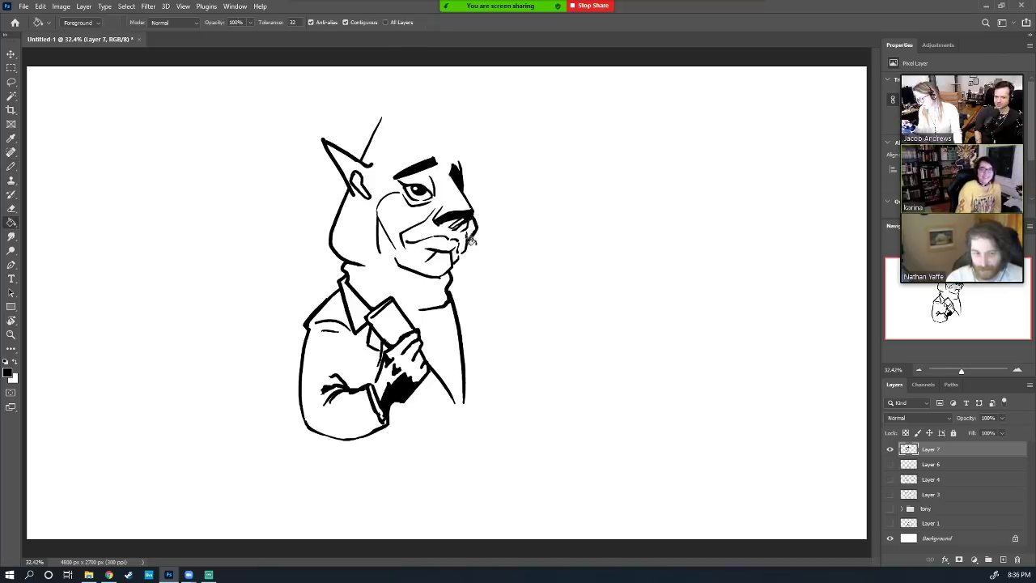
Fill the dog's nose solid black and draw an arc along the top of the head
key("b")
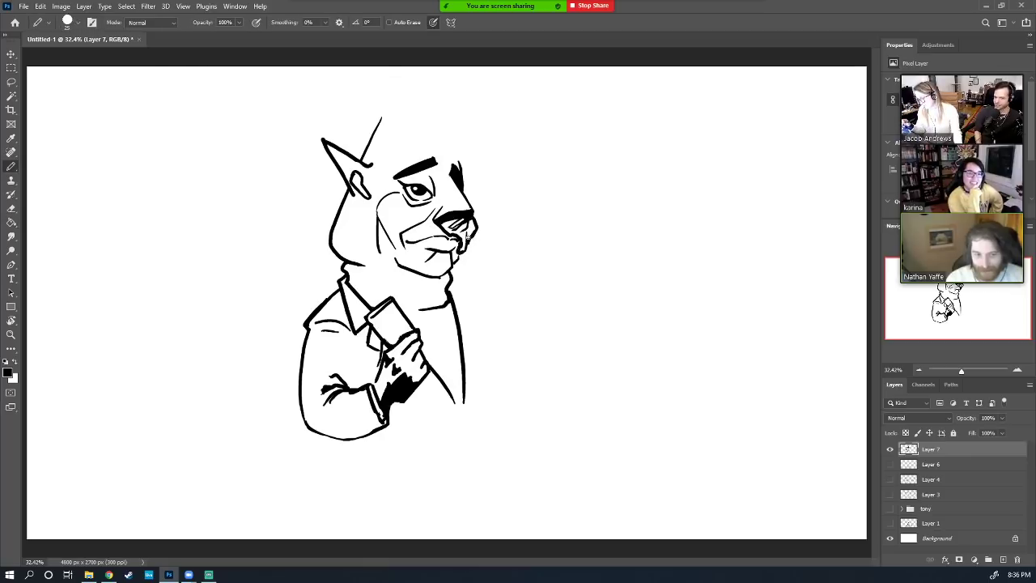
key("g")
left_click(455, 230)
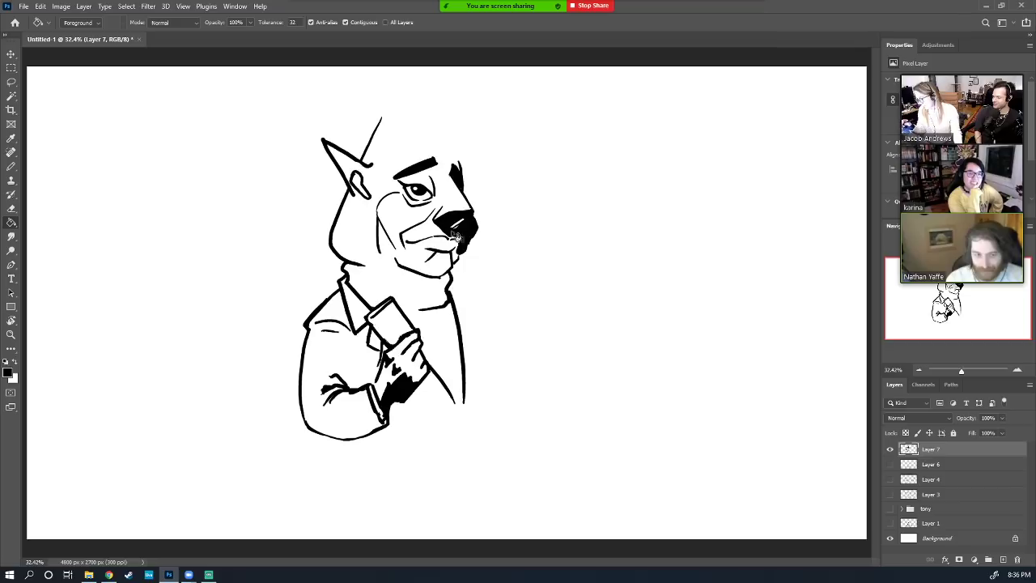
key("b")
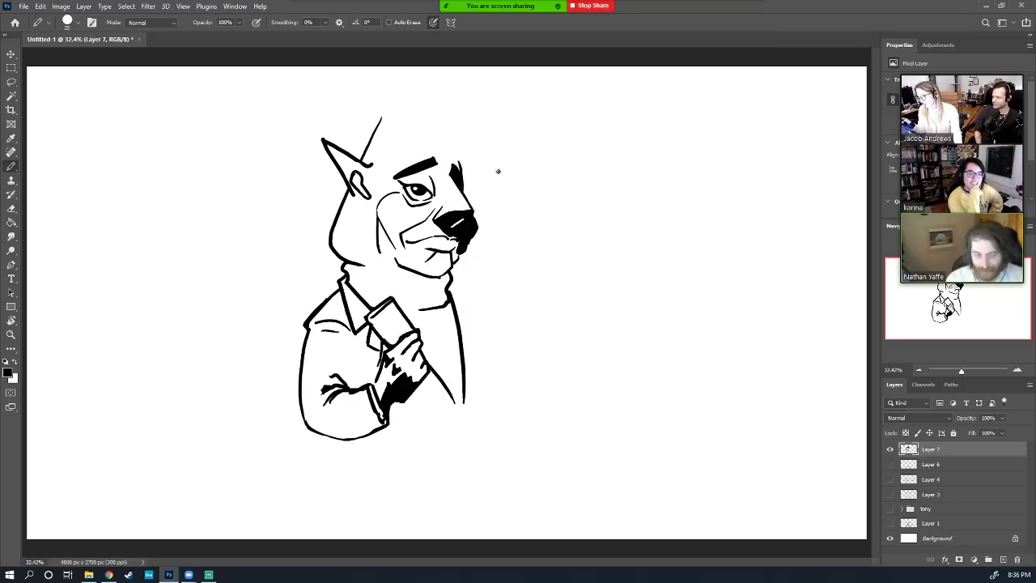
key("e")
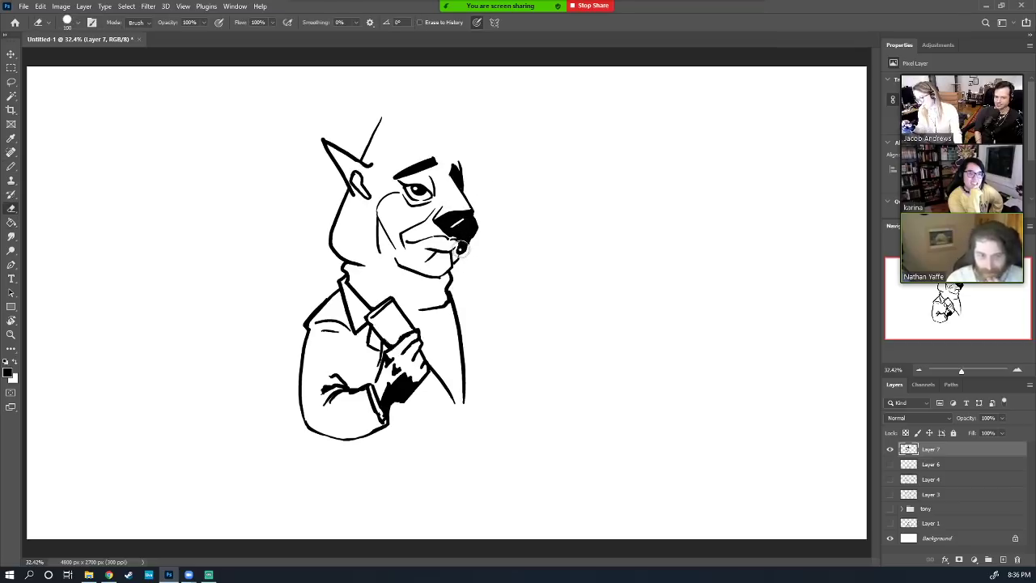
key("b")
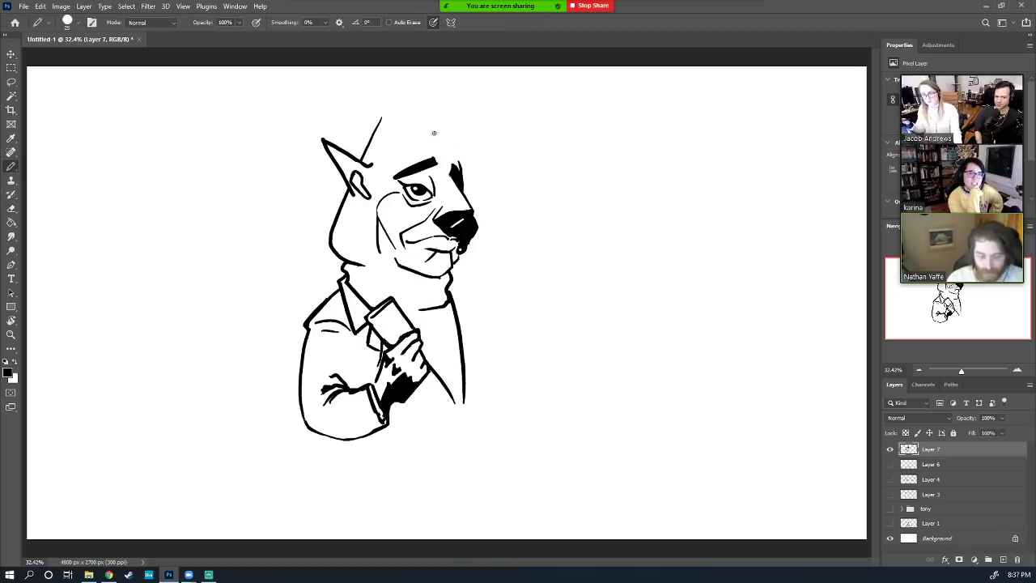
mouse_move(460, 165)
left_mouse_down()
mouse_move(452, 153)
mouse_move(405, 152)
mouse_move(383, 194)
left_mouse_up()
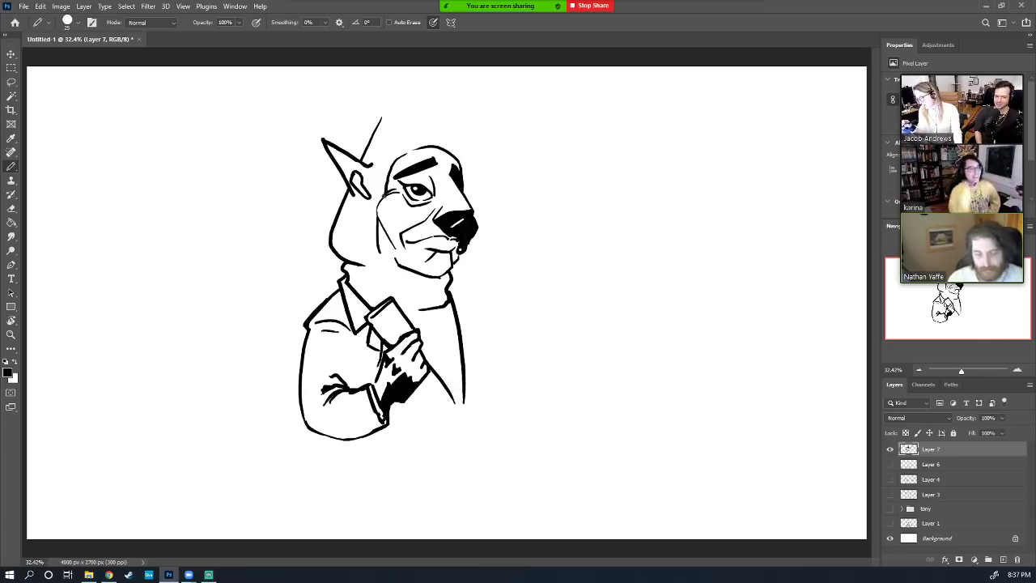
Extend the head's left edge down, raise a tall point above its right side, erase the left ear's top
left_click_drag(383, 195, 378, 221)
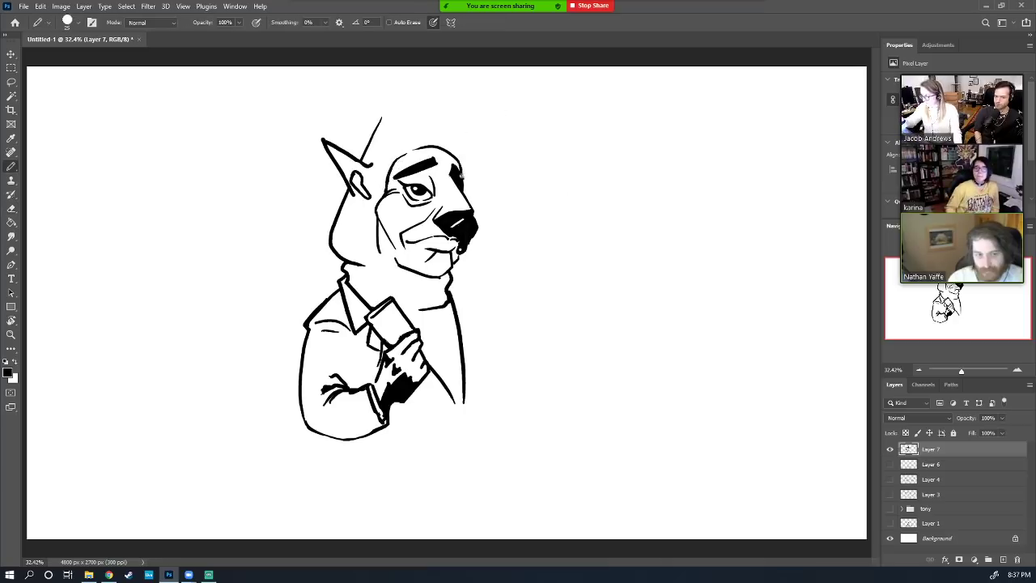
left_click_drag(461, 174, 451, 85)
key("e")
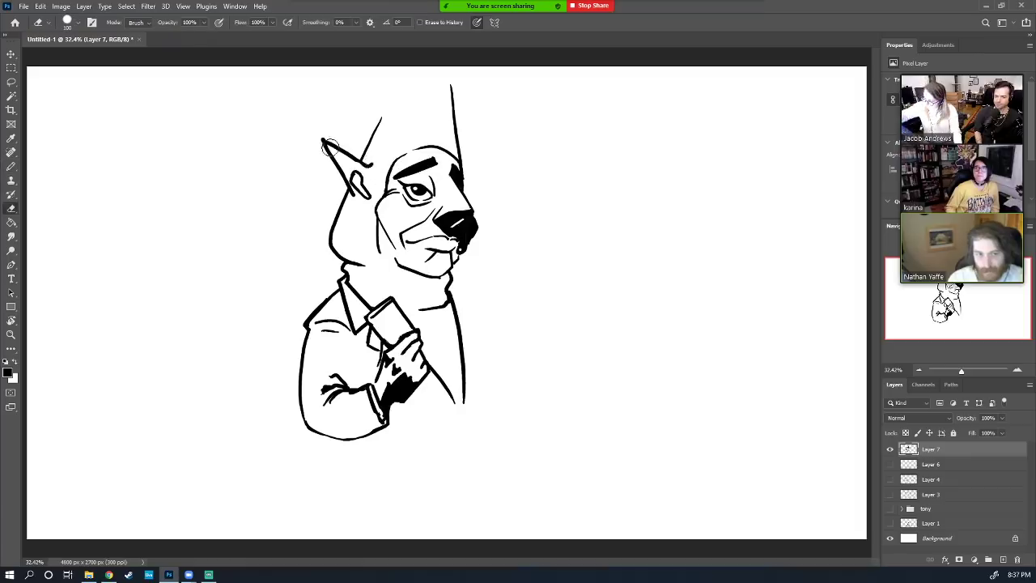
mouse_move(332, 148)
left_mouse_down()
mouse_move(326, 142)
mouse_move(371, 165)
left_mouse_up()
key("b")
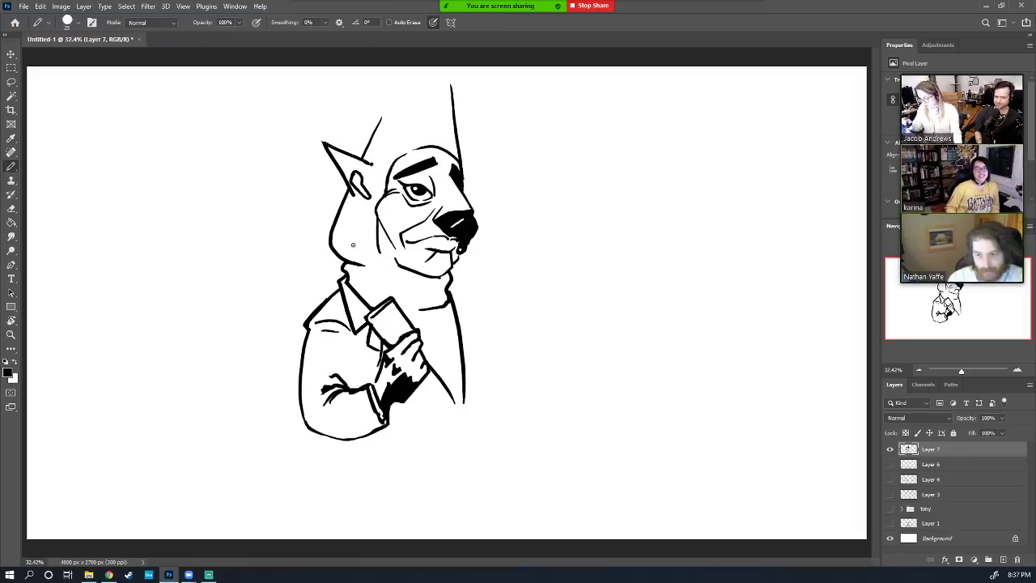
Draw the jaw's bottom line and fill the collar area solid black
mouse_move(340, 261)
left_mouse_down()
mouse_move(419, 273)
mouse_move(399, 312)
mouse_move(441, 323)
mouse_move(455, 313)
left_mouse_up()
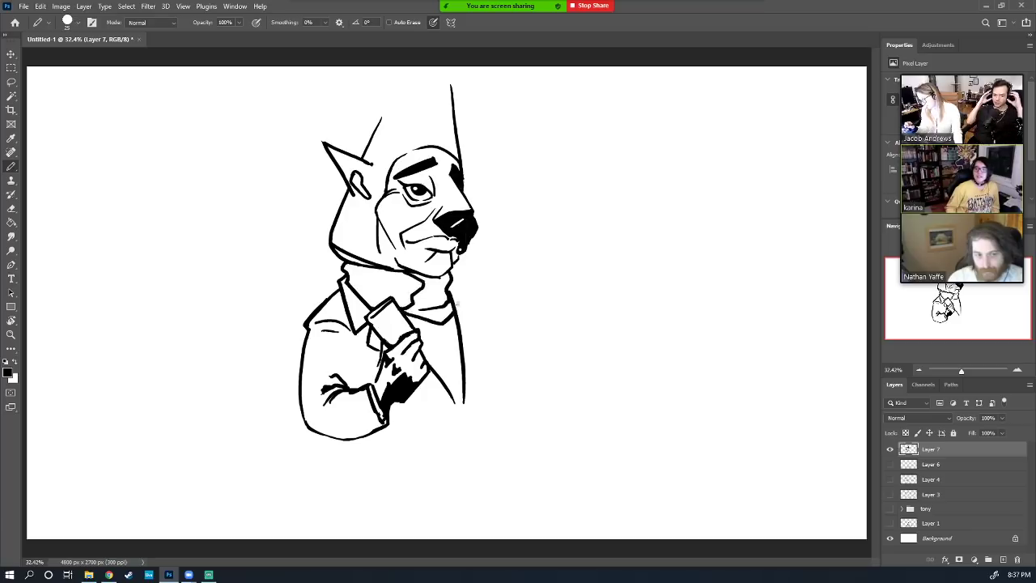
key("g")
left_click(445, 294)
key("b")
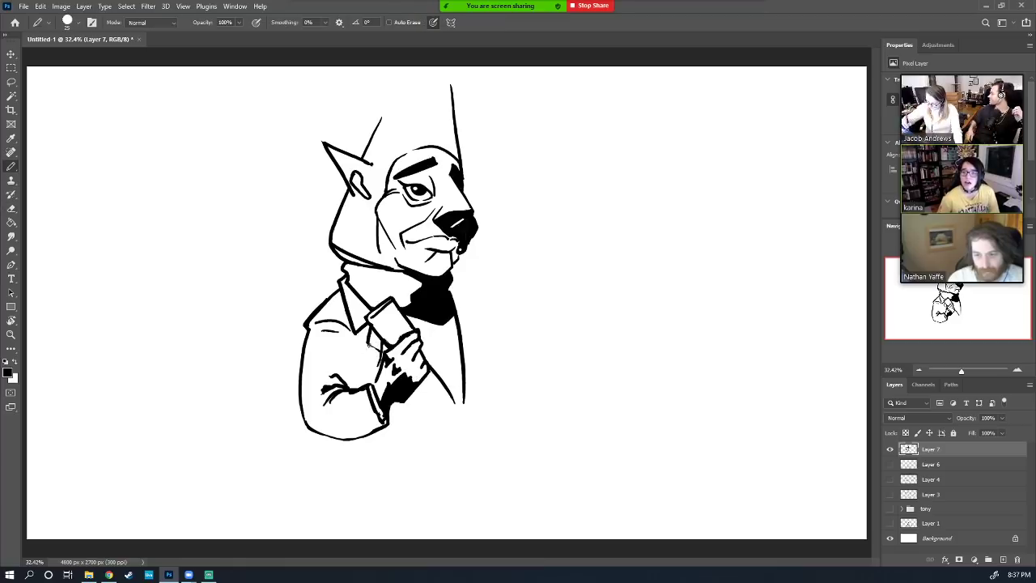
Hatch shading on the hand and lapel, then draw a line down the jacket's right side
left_click_drag(370, 344, 381, 353)
mouse_move(350, 383)
left_mouse_down()
mouse_move(361, 347)
mouse_move(366, 377)
left_mouse_up()
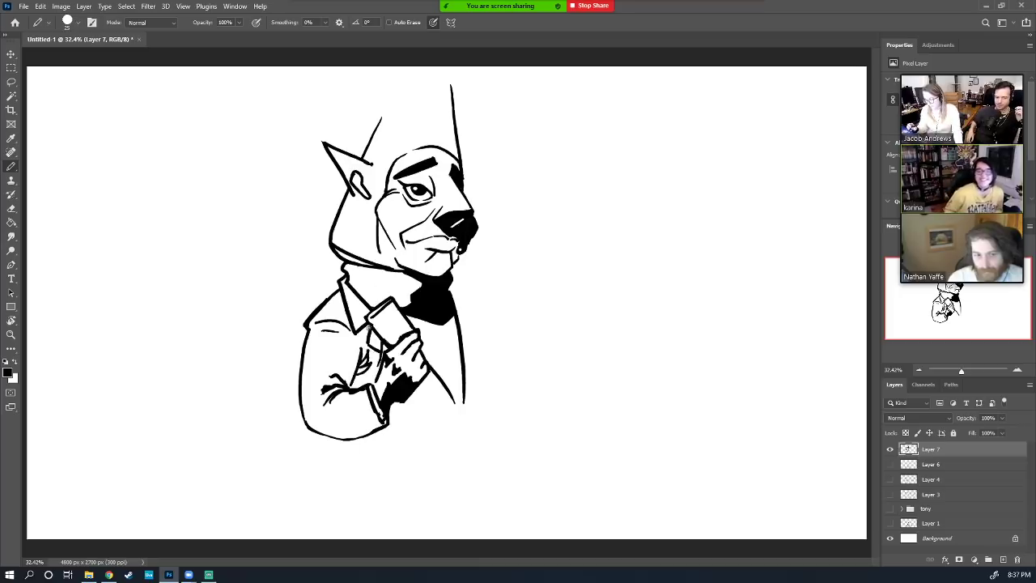
left_click_drag(369, 327, 358, 331)
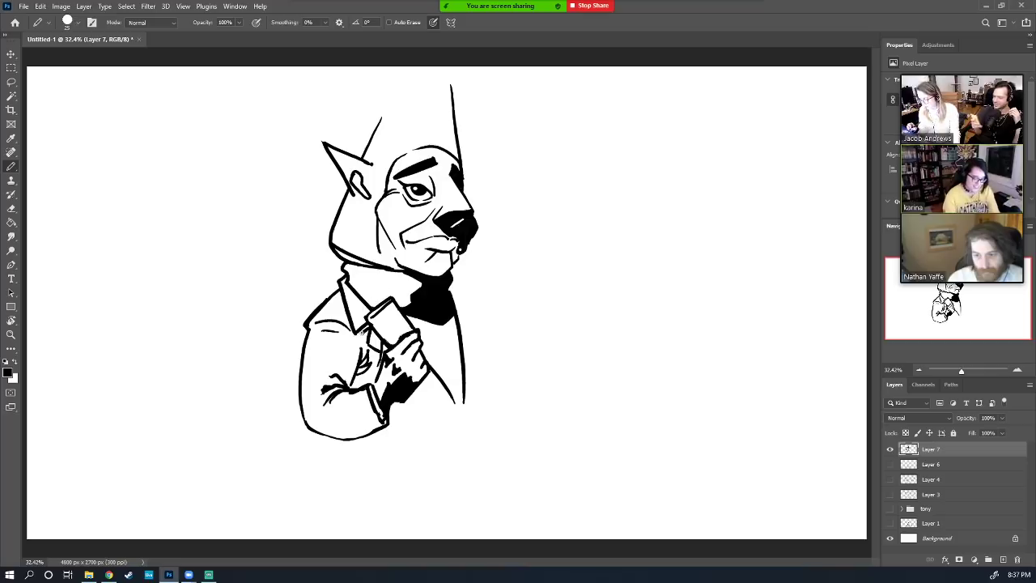
left_click_drag(357, 336, 366, 326)
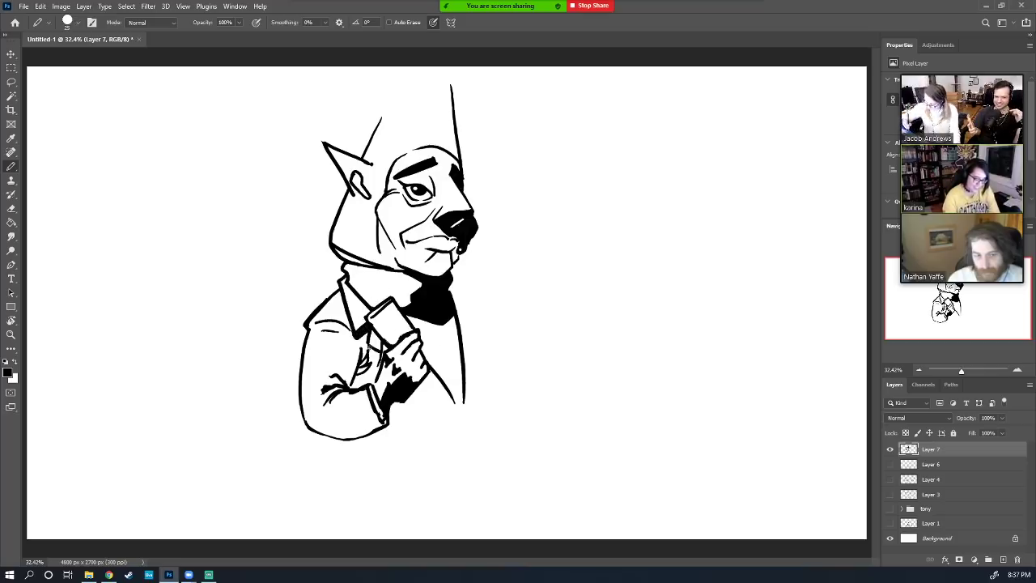
left_click_drag(369, 347, 375, 353)
key("e")
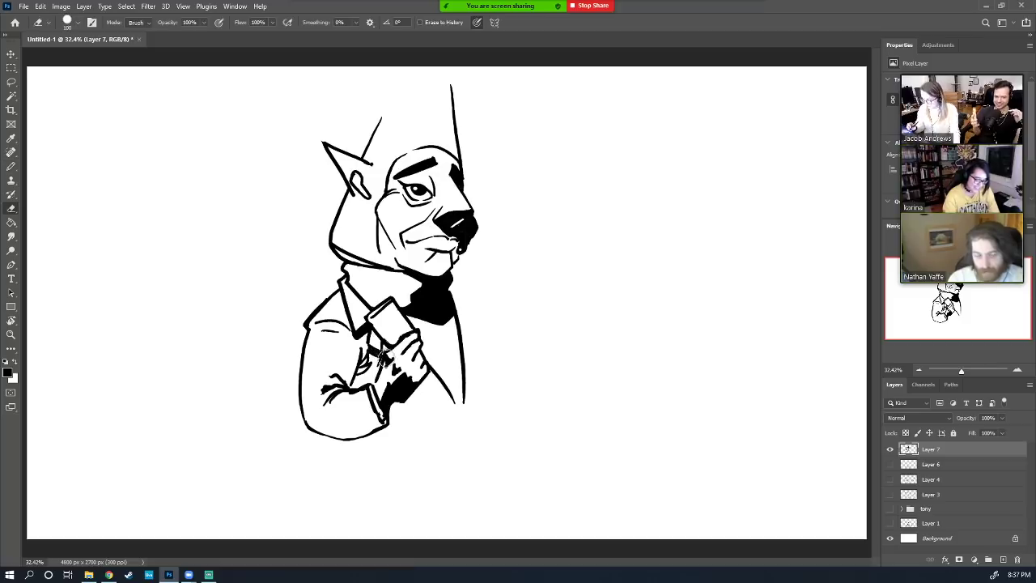
key("b")
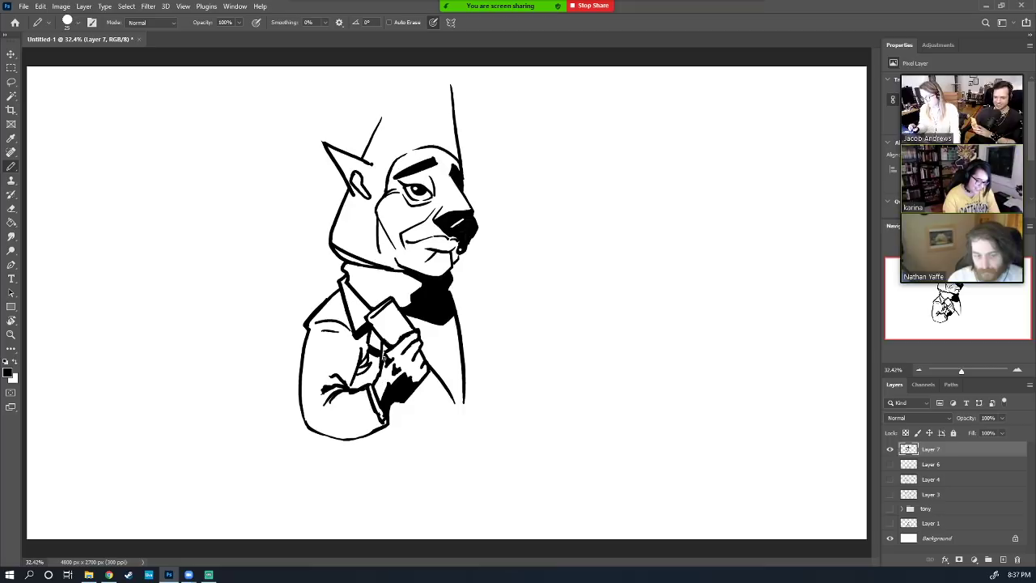
left_click_drag(456, 278, 476, 321)
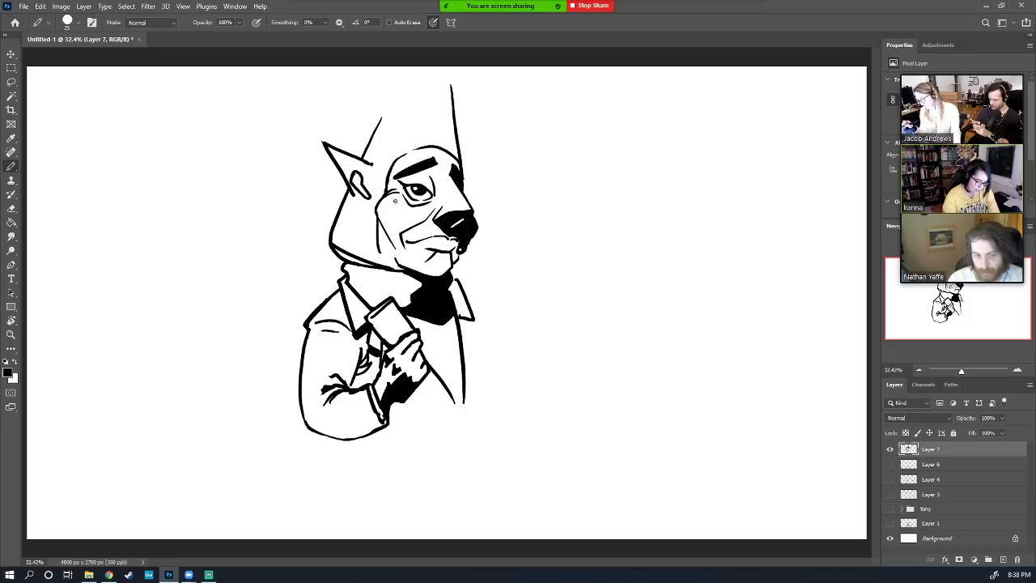
Redraw the hood's left edge up to a tip, discarding a line under the eye
mouse_move(394, 195)
left_mouse_down()
mouse_move(451, 204)
mouse_move(405, 220)
mouse_move(434, 217)
left_mouse_up()
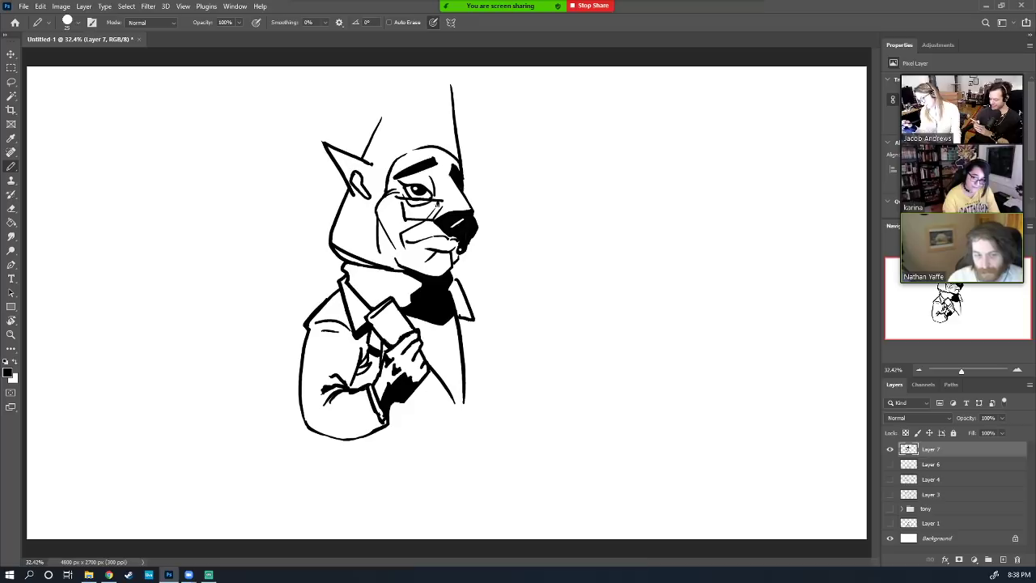
key("ctrl+z")
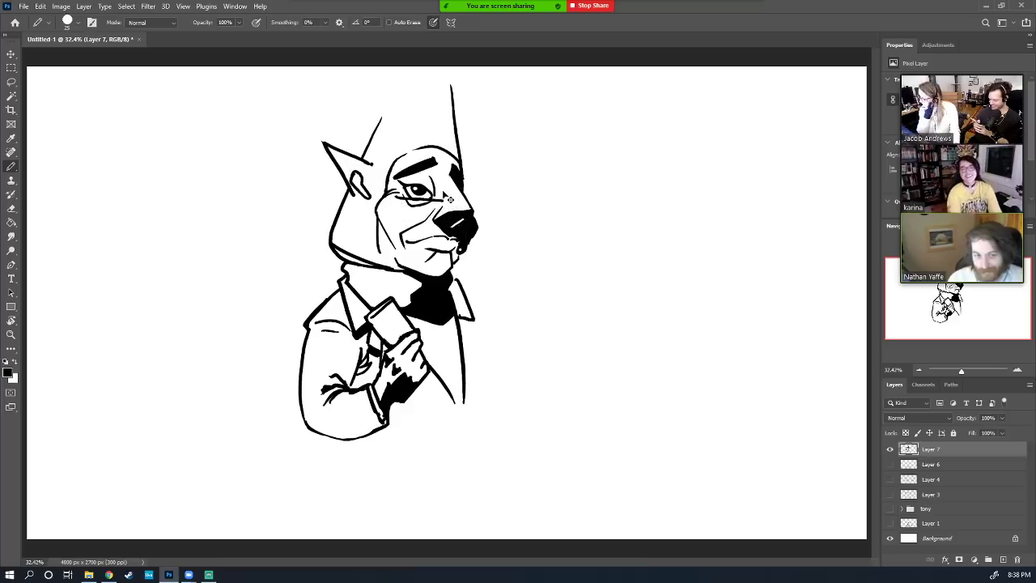
key("ctrl+z")
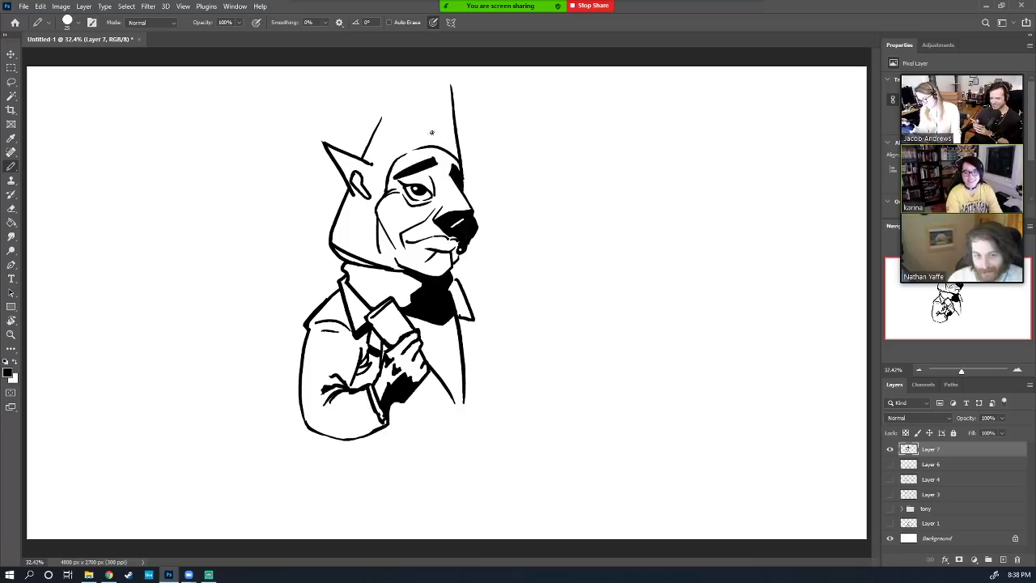
left_click_drag(400, 81, 374, 143)
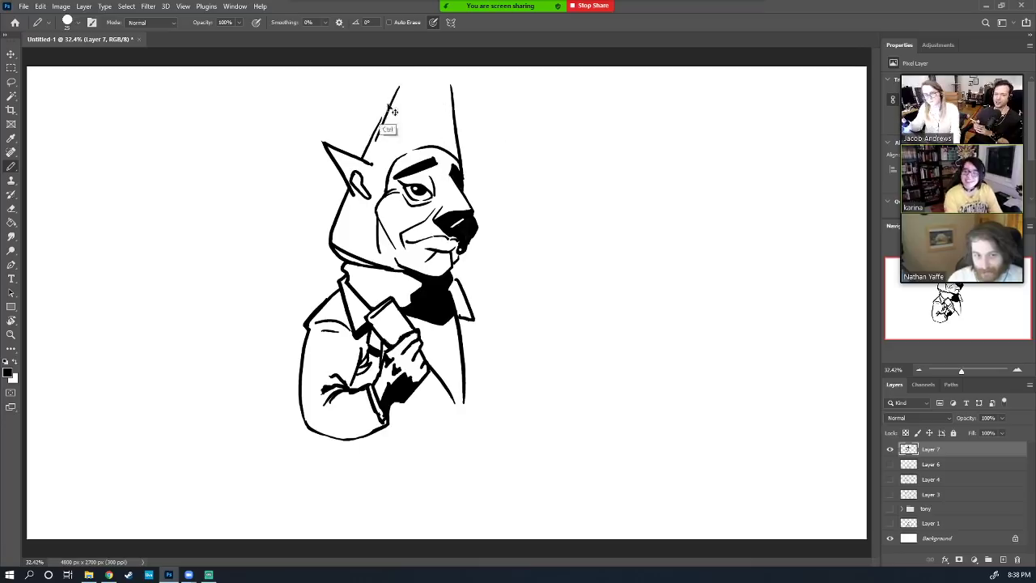
key("ctrl+z")
left_click_drag(400, 79, 368, 148)
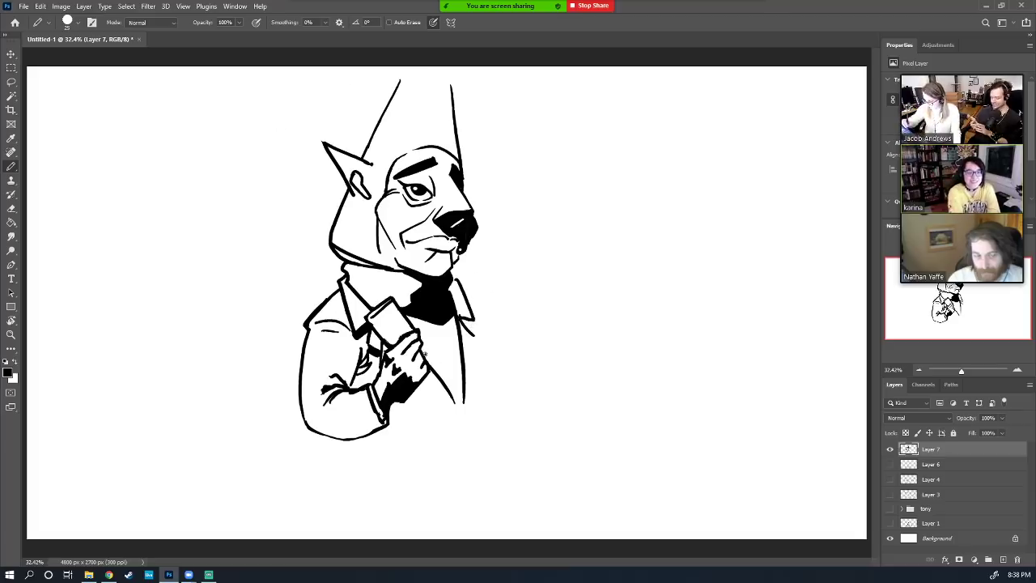
Redraw the arm line down from the hand and a diagonal jacket edge right of the beard
left_click_drag(425, 356, 478, 415)
key("e")
mouse_move(458, 317)
left_mouse_down()
mouse_move(461, 368)
mouse_move(440, 366)
mouse_move(448, 394)
left_mouse_up()
mouse_move(465, 315)
left_mouse_down()
mouse_move(463, 331)
mouse_move(461, 280)
mouse_move(461, 303)
left_mouse_up()
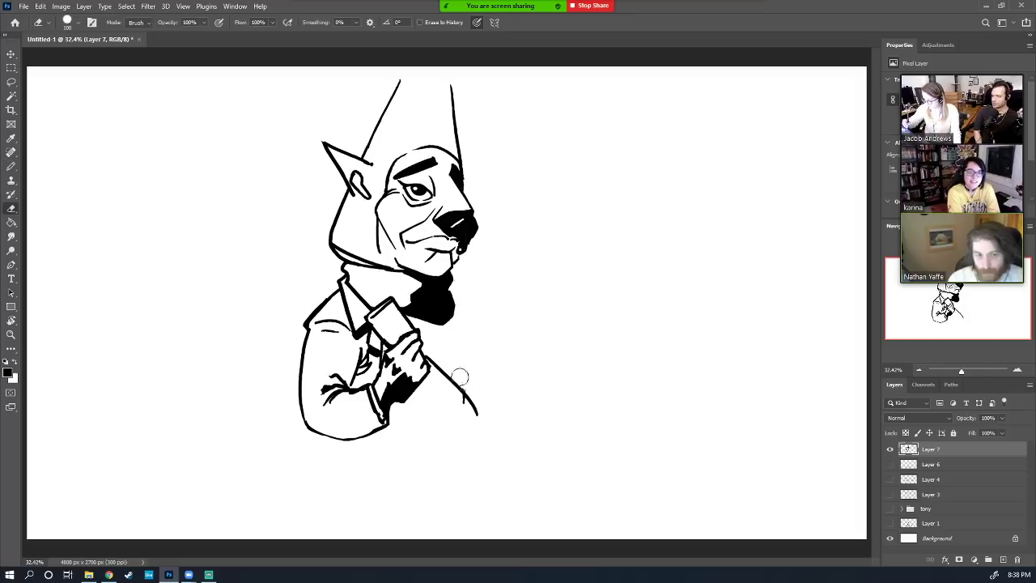
key("b")
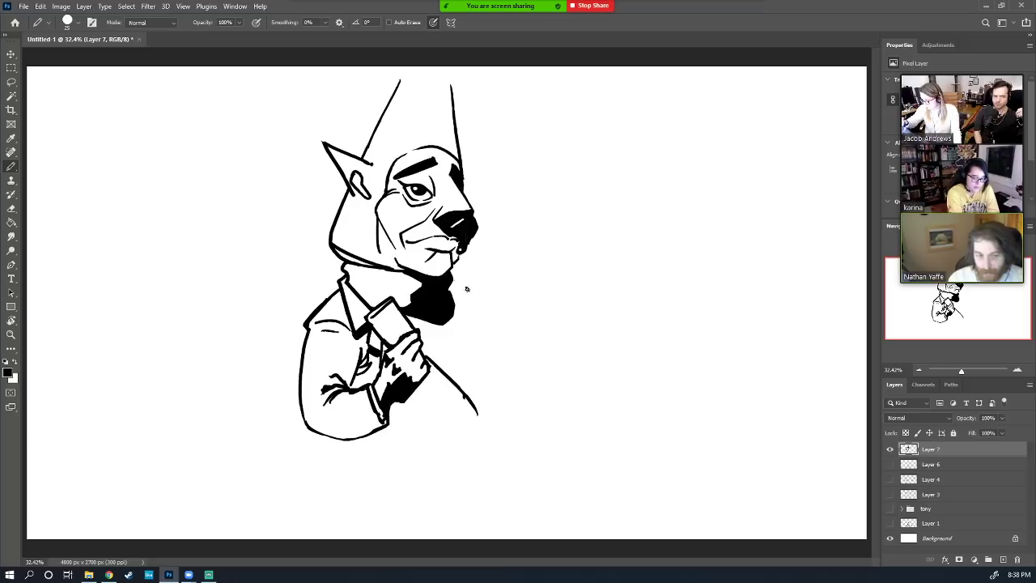
mouse_move(466, 288)
left_mouse_down()
mouse_move(487, 324)
mouse_move(490, 412)
left_mouse_up()
key("e")
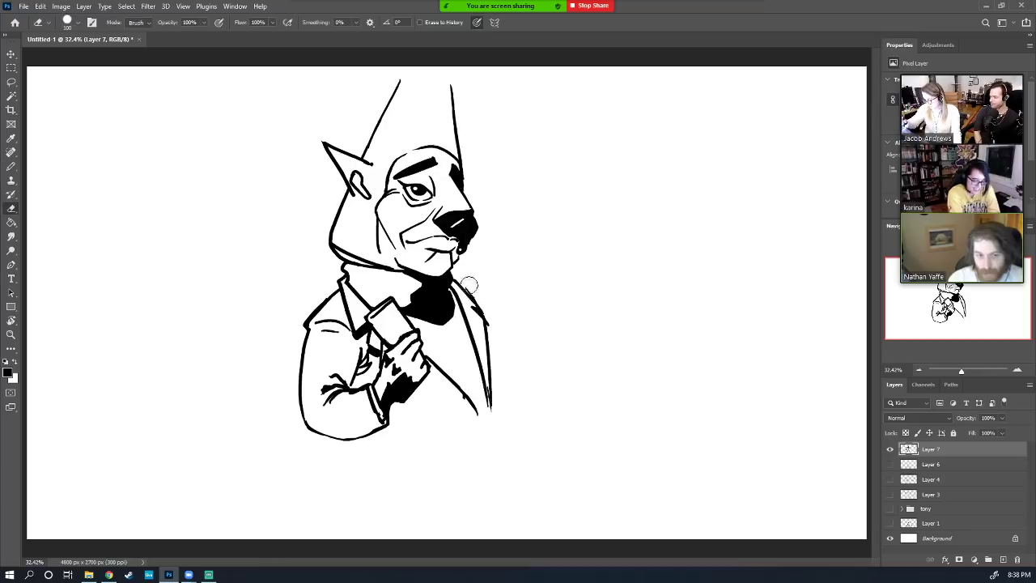
mouse_move(467, 283)
left_mouse_down()
mouse_move(488, 308)
mouse_move(480, 311)
left_mouse_up()
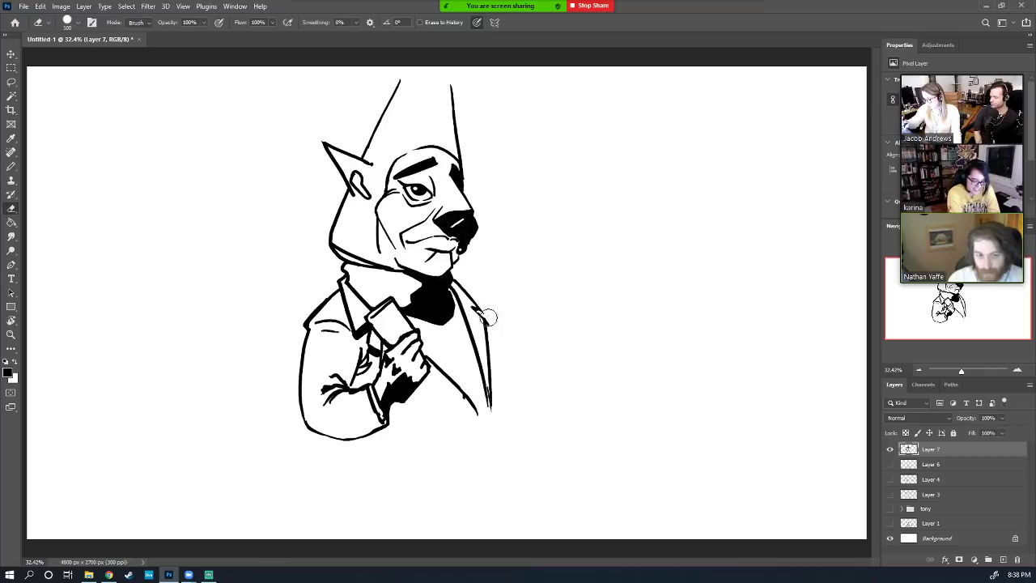
key("b")
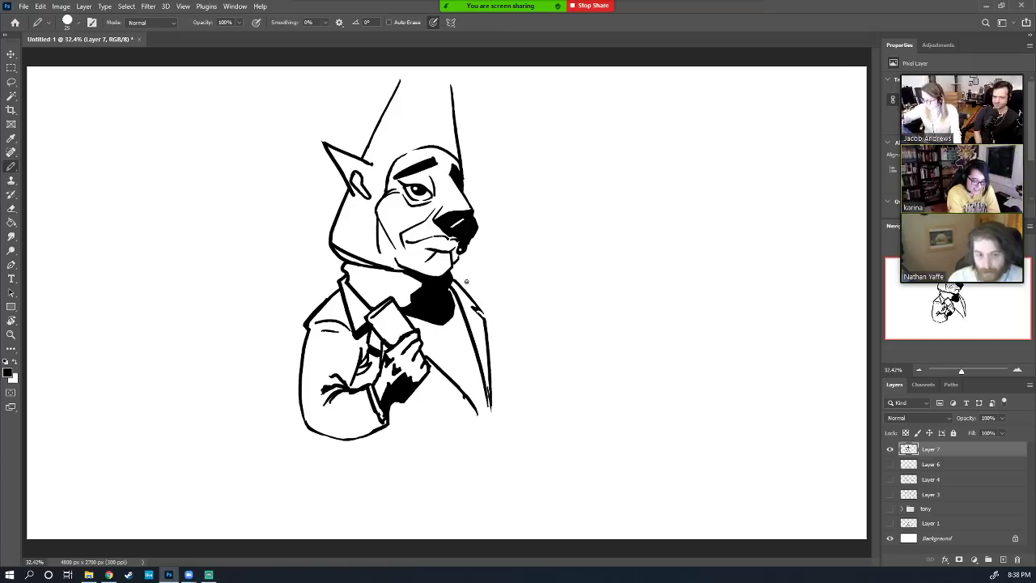
left_click_drag(455, 282, 477, 297)
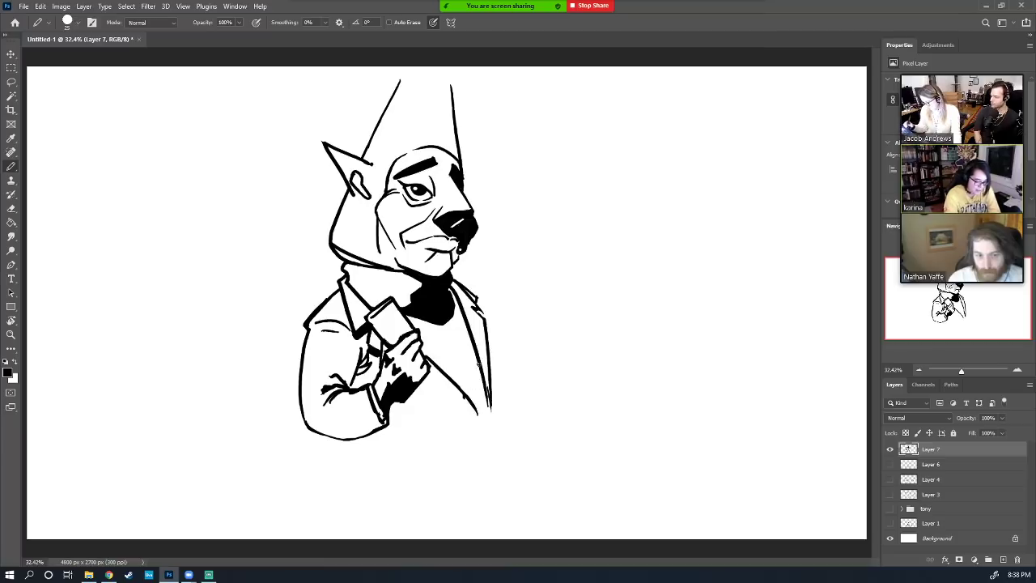
Extend the jacket's right edge and coat front downward, then scale the whole drawing to about 79%
left_click_drag(478, 366, 486, 419)
key("e")
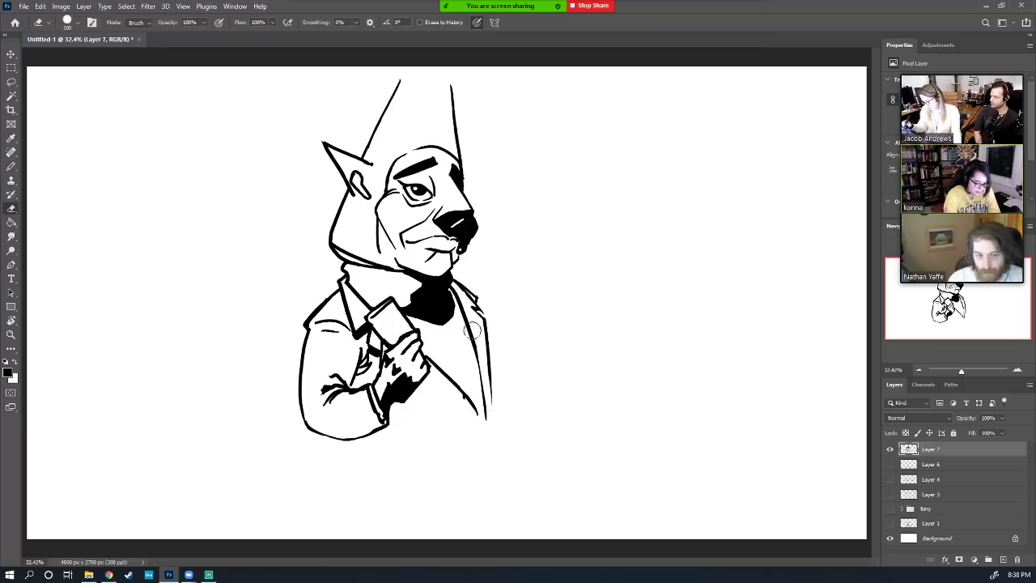
left_click_drag(472, 330, 476, 402)
key("b")
left_click_drag(463, 309, 485, 418)
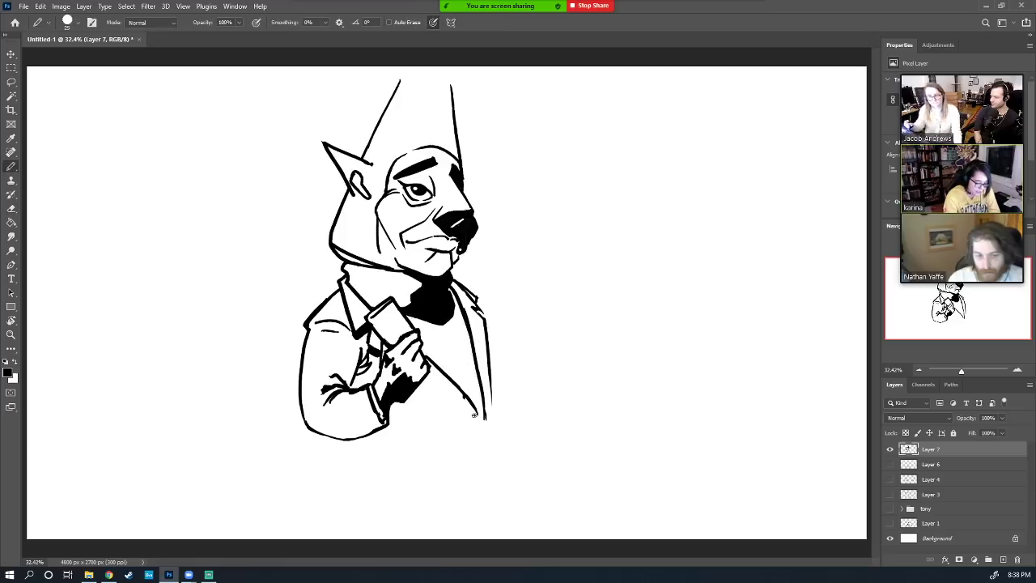
mouse_move(485, 326)
left_mouse_down()
mouse_move(524, 417)
mouse_move(528, 459)
left_mouse_up()
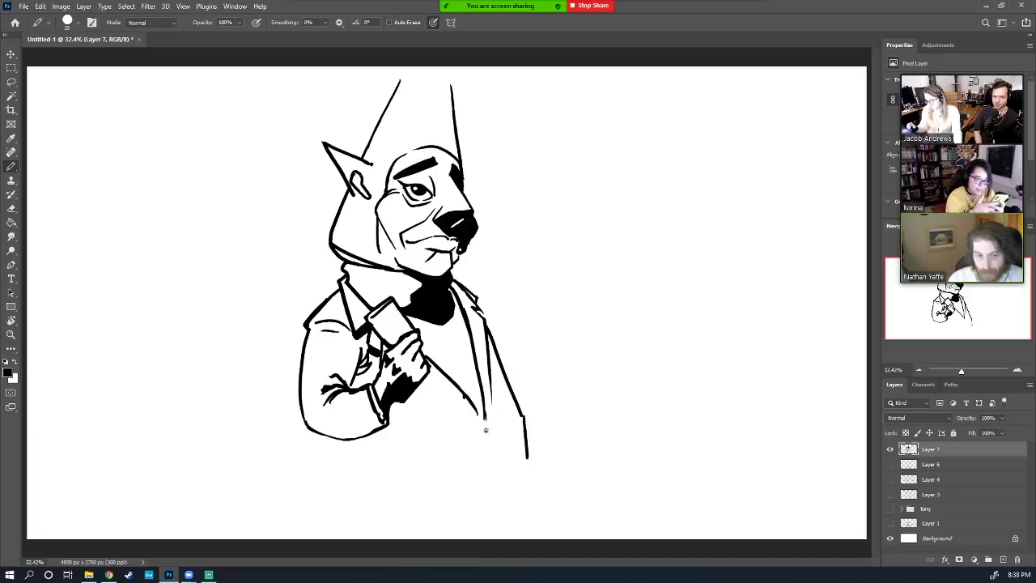
left_click_drag(481, 421, 442, 510)
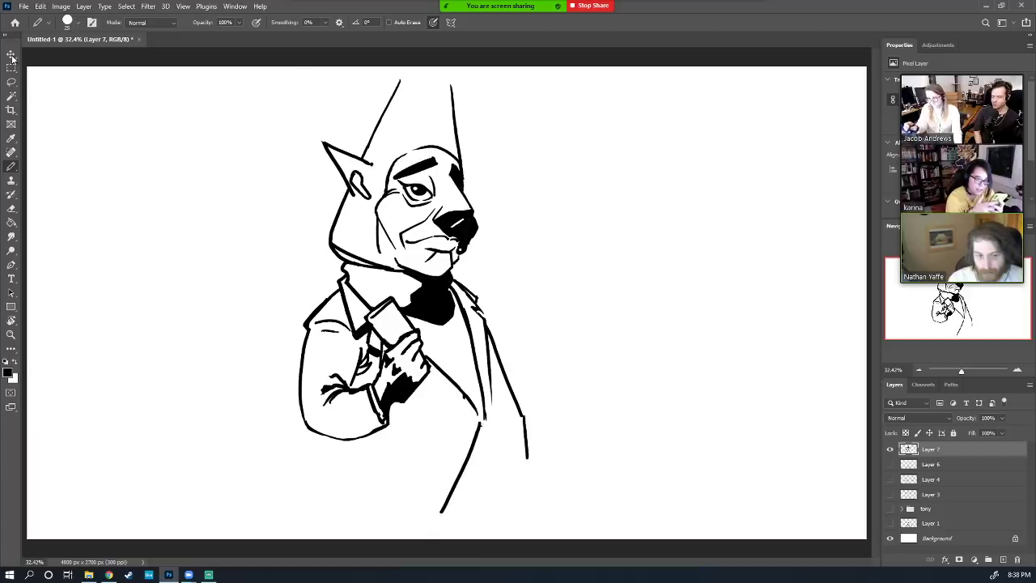
key("ctrl+t")
mouse_move(296, 514)
left_mouse_down()
mouse_move(375, 433)
mouse_move(383, 403)
left_mouse_up()
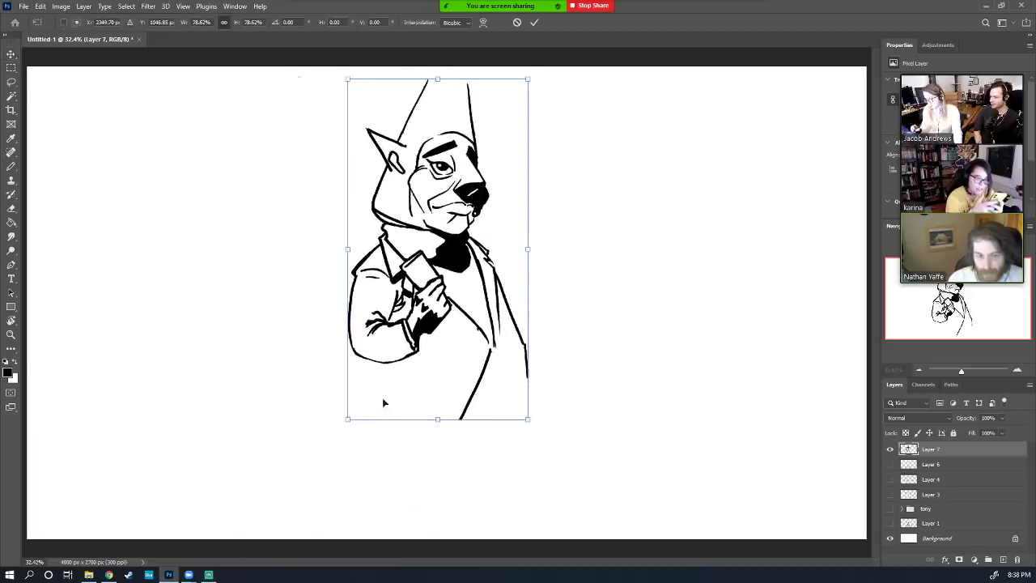
Move the scaled drawing down-left, commit it, and draw leg and coat side lines down to the hem
left_click_drag(450, 243, 430, 267)
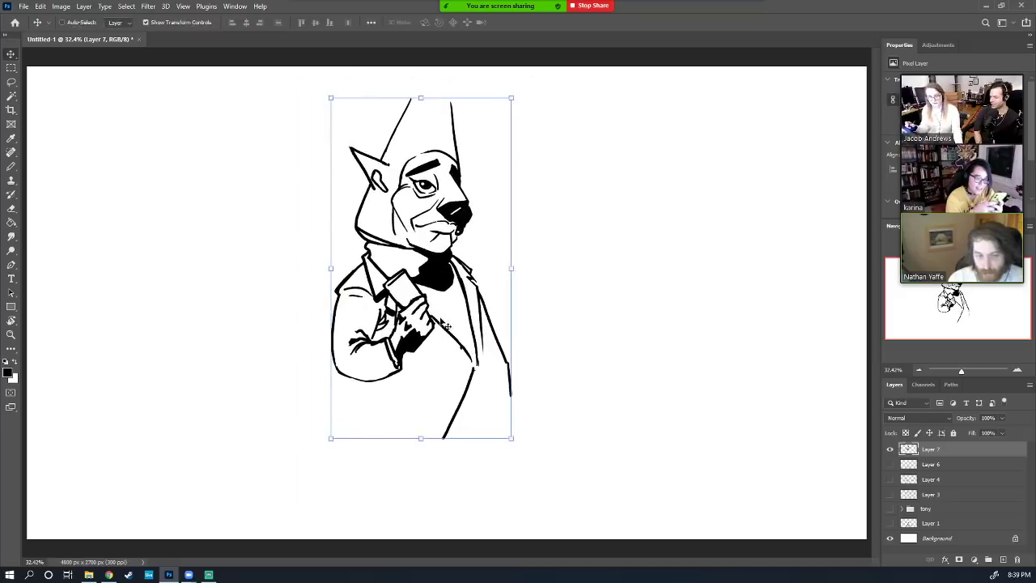
key("Return")
left_click_drag(357, 380, 353, 417)
key("ctrl+z")
mouse_move(357, 381)
left_mouse_down()
mouse_move(351, 506)
mouse_move(425, 506)
left_mouse_up()
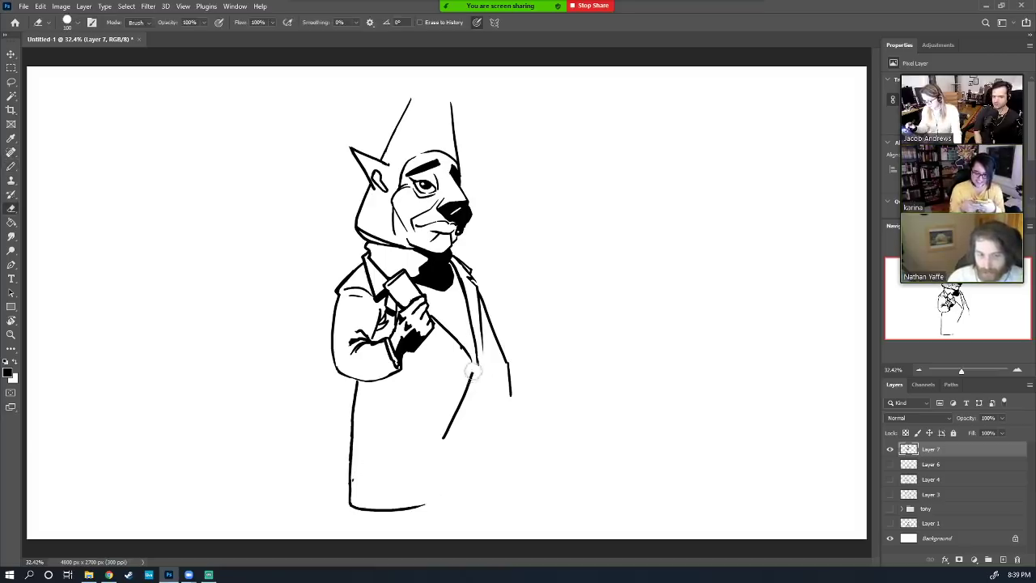
key("ctrl+z")
left_click_drag(475, 366, 428, 503)
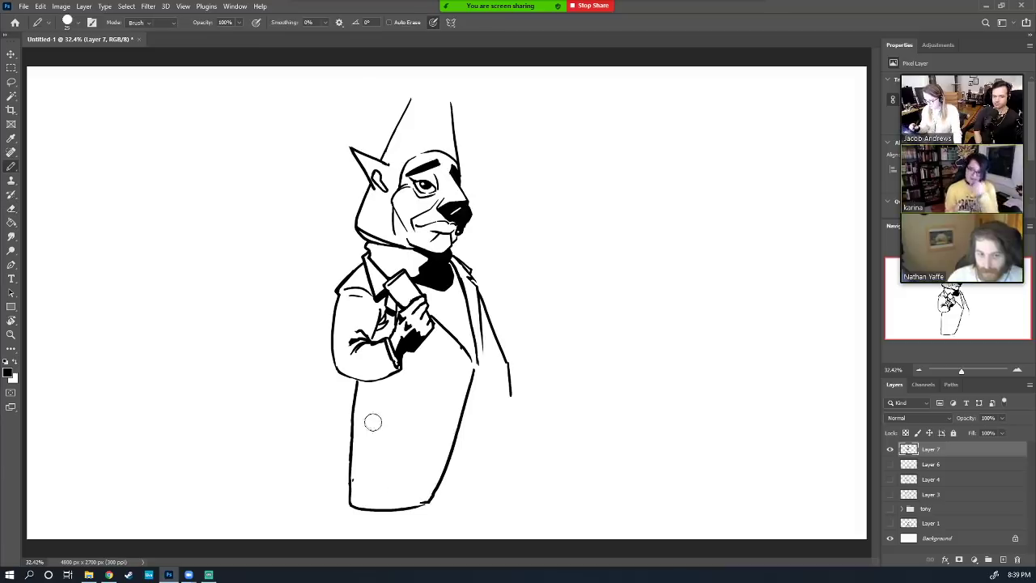
Erase the leg line below the coat and add a longer stroke along the arm
key("e")
key("b")
mouse_move(352, 501)
left_mouse_down()
mouse_move(356, 378)
mouse_move(347, 502)
mouse_move(331, 504)
left_mouse_up()
key("e")
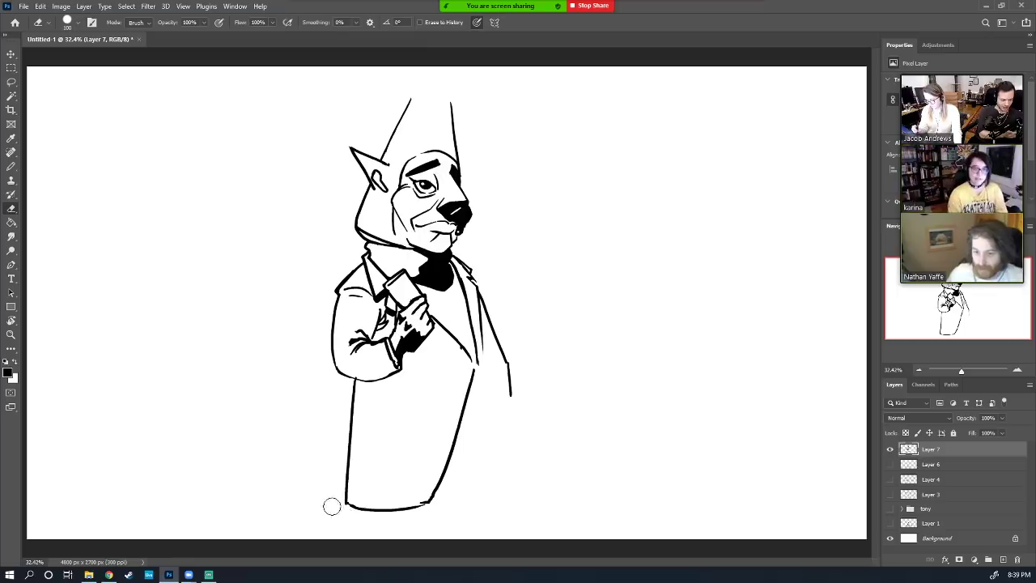
key("b")
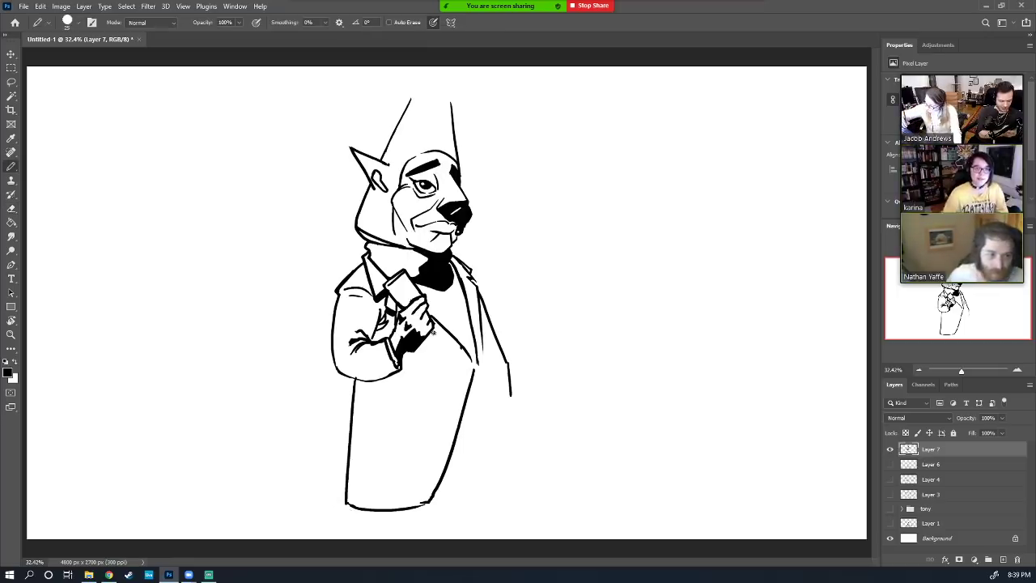
left_click_drag(433, 332, 456, 343)
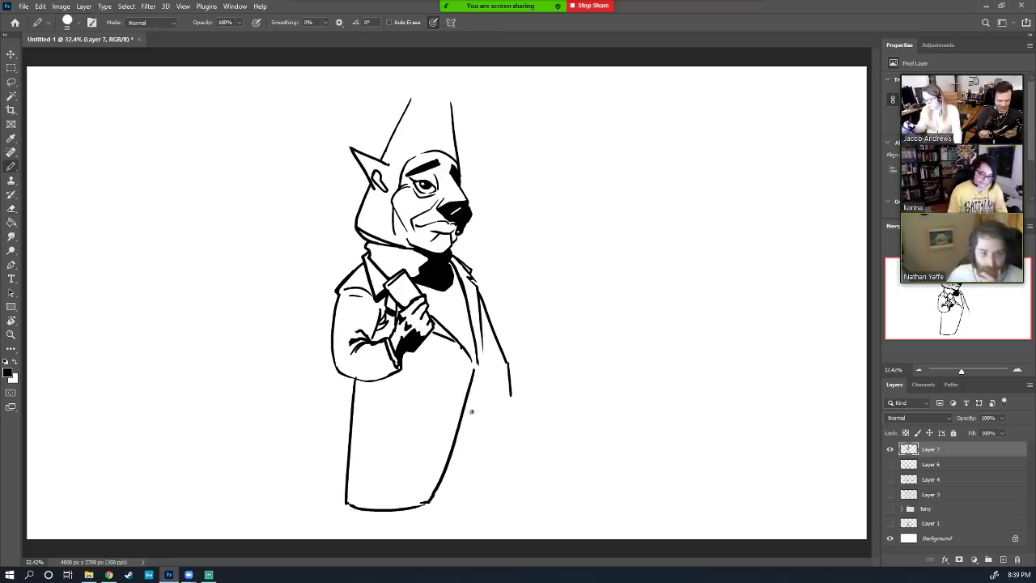
key("ctrl+z")
left_click_drag(435, 333, 466, 357)
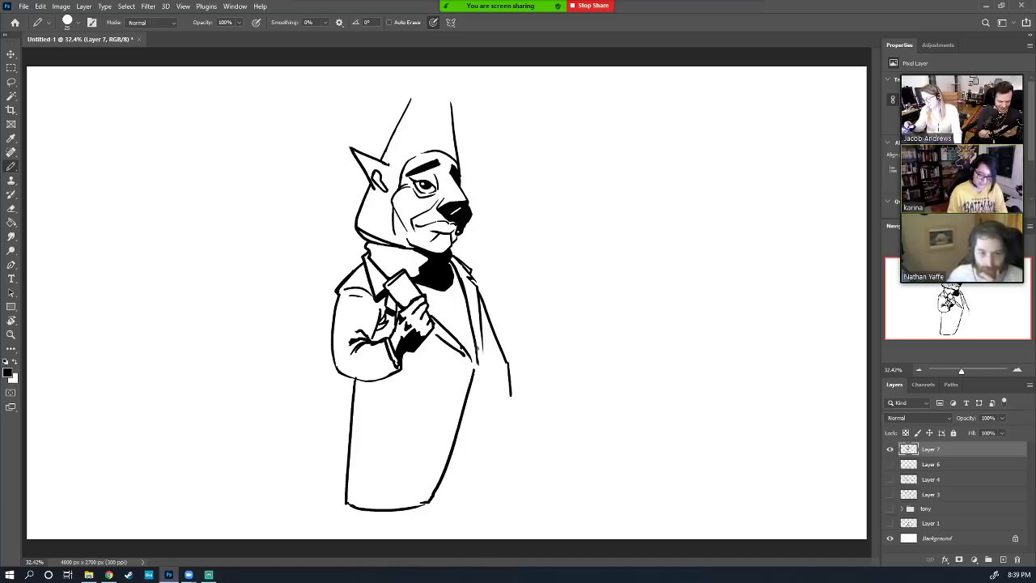
Redraw the coat's right edge and draw a curved line along its lower edge
left_click_drag(461, 273, 485, 399)
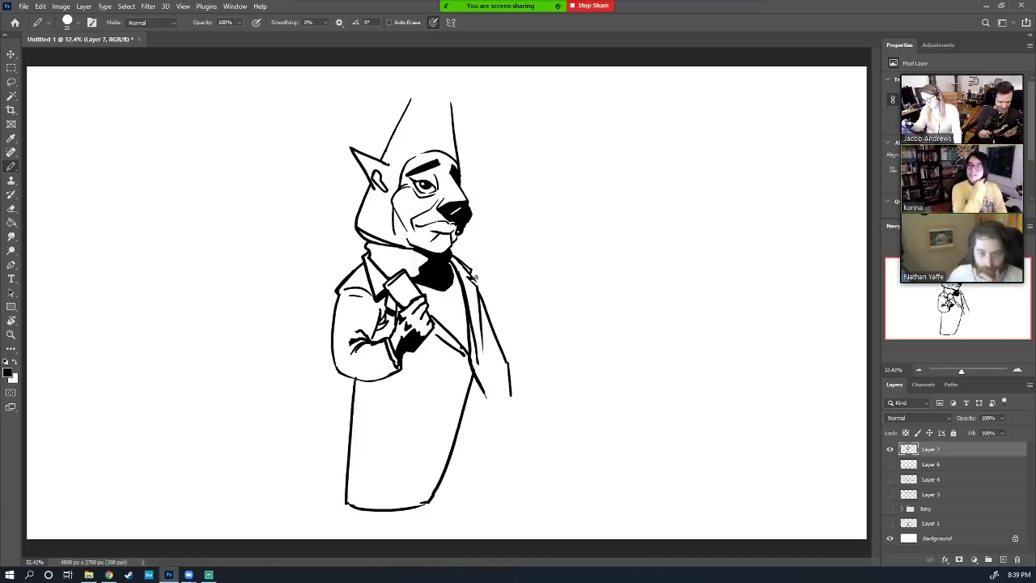
key("e")
left_click_drag(477, 301, 473, 350)
key("b")
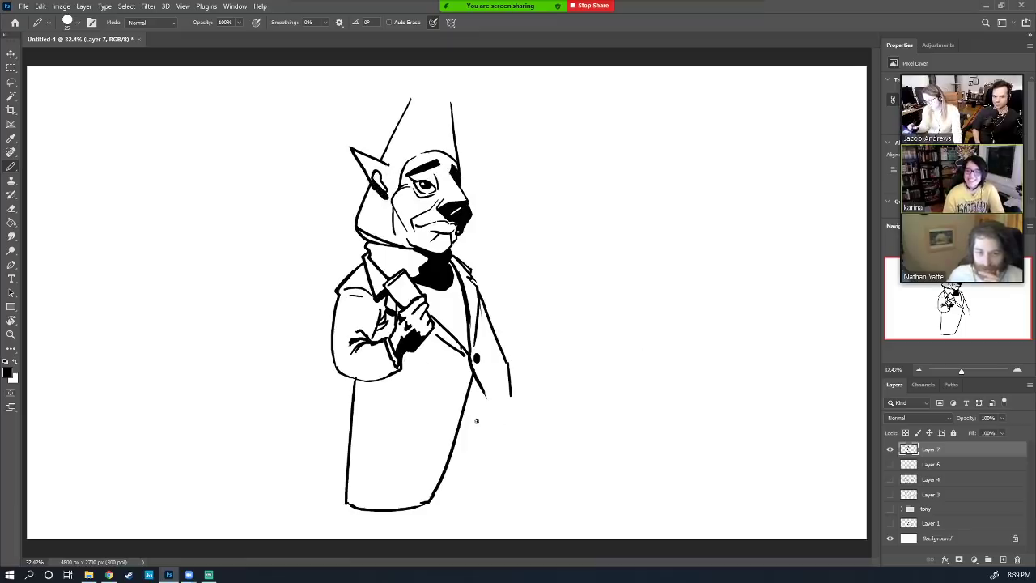
left_click_drag(469, 418, 456, 515)
Scale the whole drawing down again from its corner and commit the transform
key("ctrl+t")
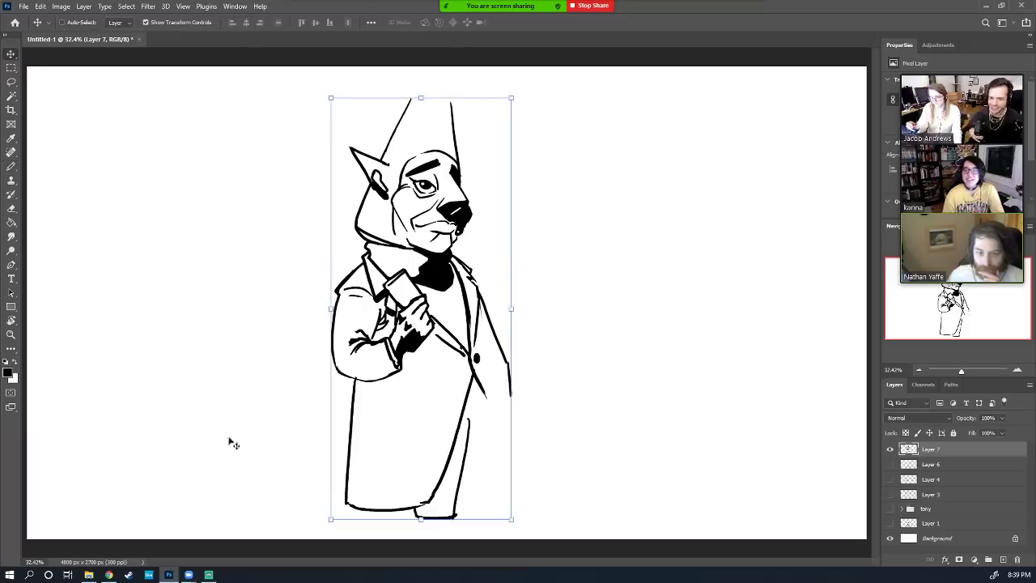
left_click_drag(330, 518, 375, 467)
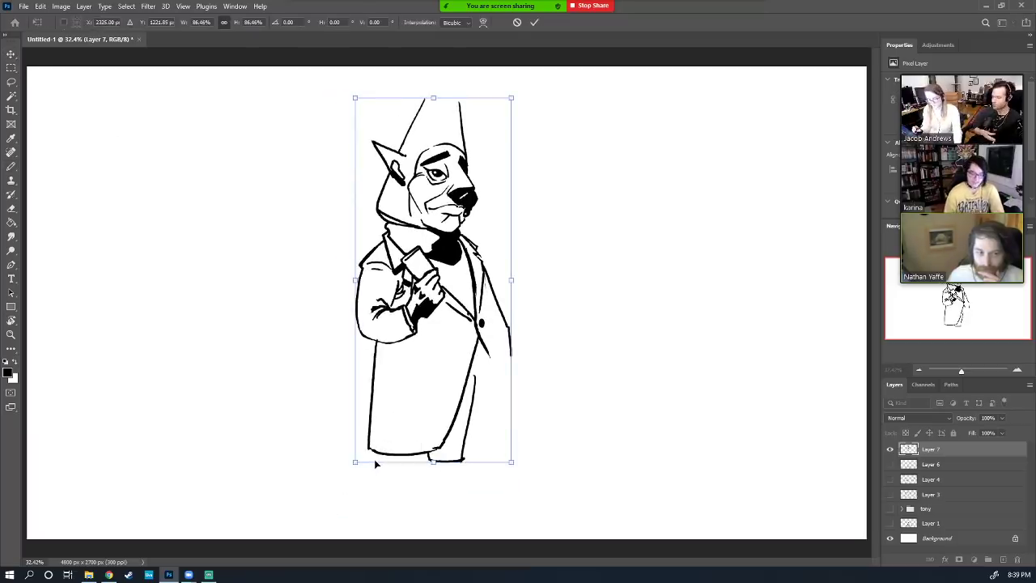
key("Return")
key("b")
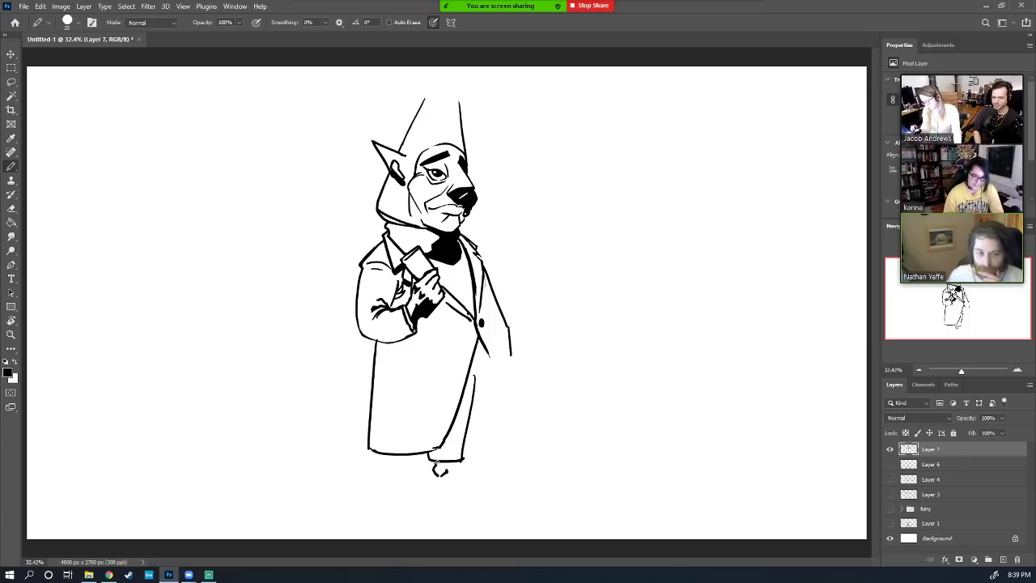
Draw and darken the foot below the coat and thicken the shoe's bottom edge
mouse_move(435, 461)
left_mouse_down()
mouse_move(454, 468)
mouse_move(442, 462)
left_mouse_up()
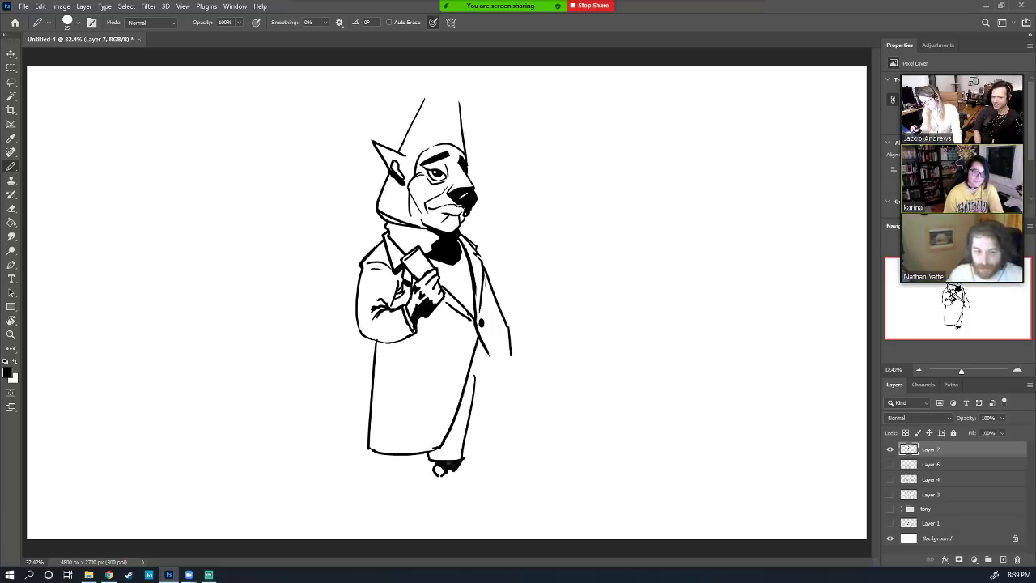
key("e")
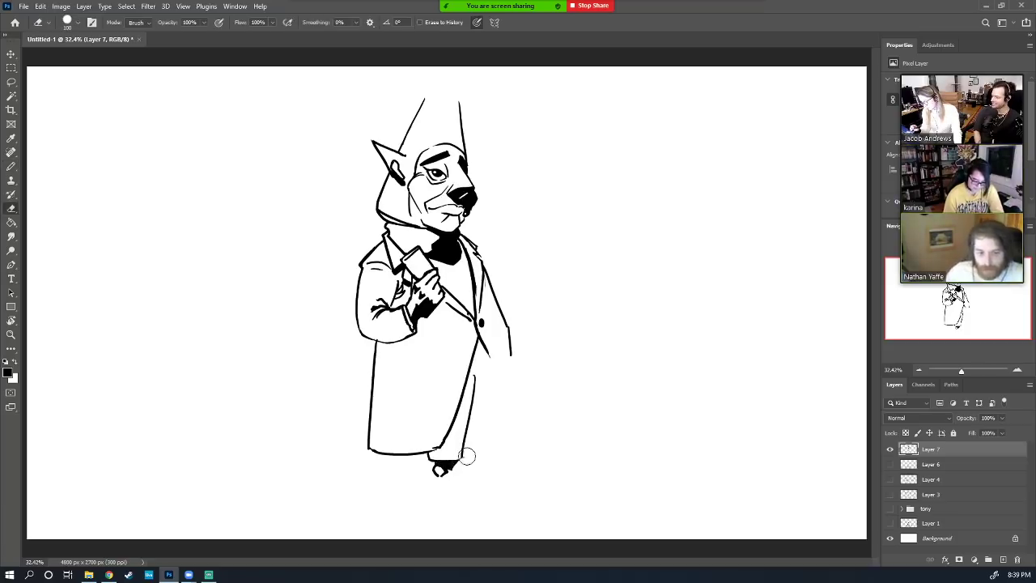
key("b")
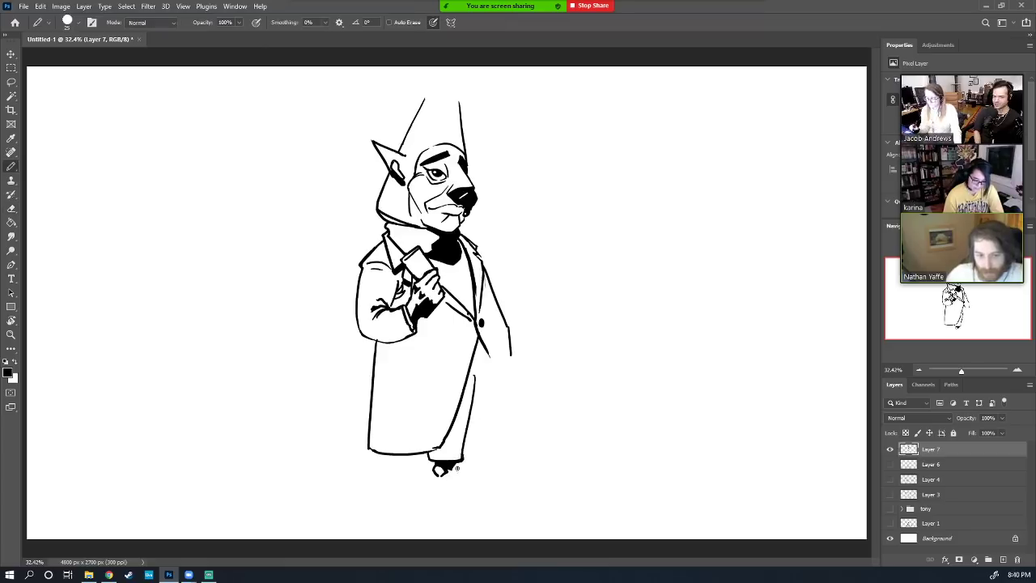
mouse_move(458, 468)
left_mouse_down()
mouse_move(501, 490)
mouse_move(468, 504)
mouse_move(435, 489)
mouse_move(484, 502)
left_mouse_up()
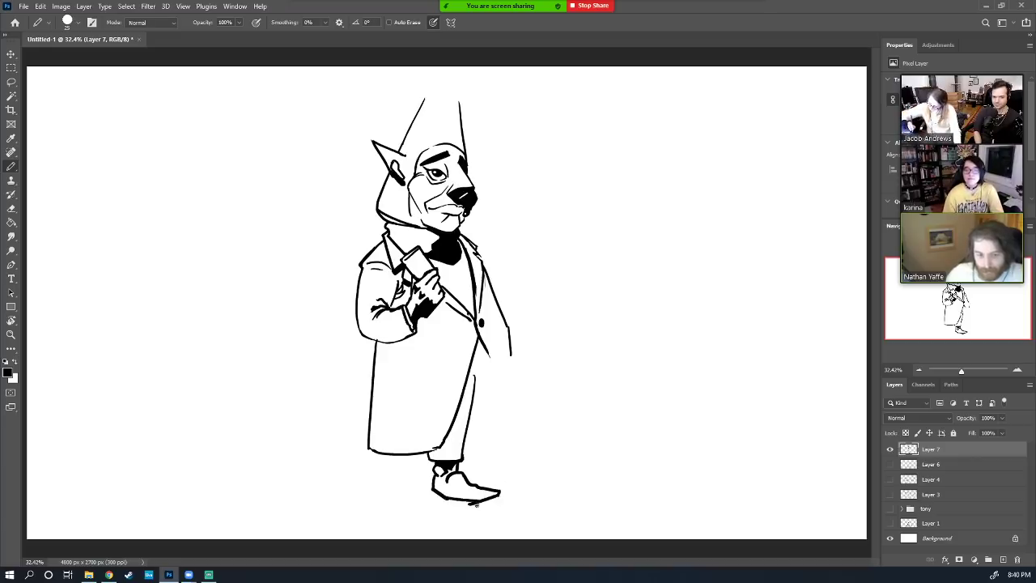
key("e")
key("b")
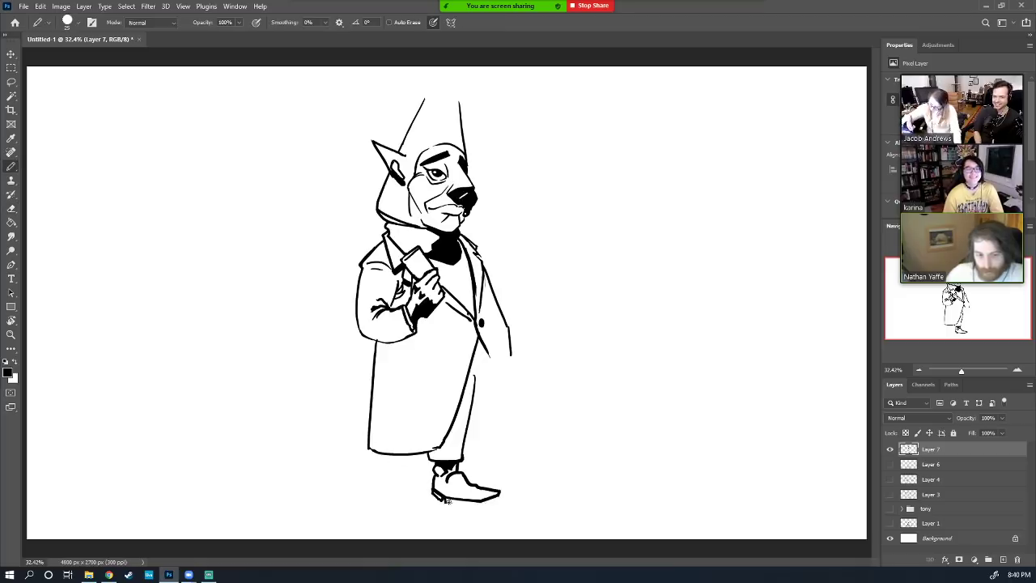
left_click_drag(444, 500, 496, 499)
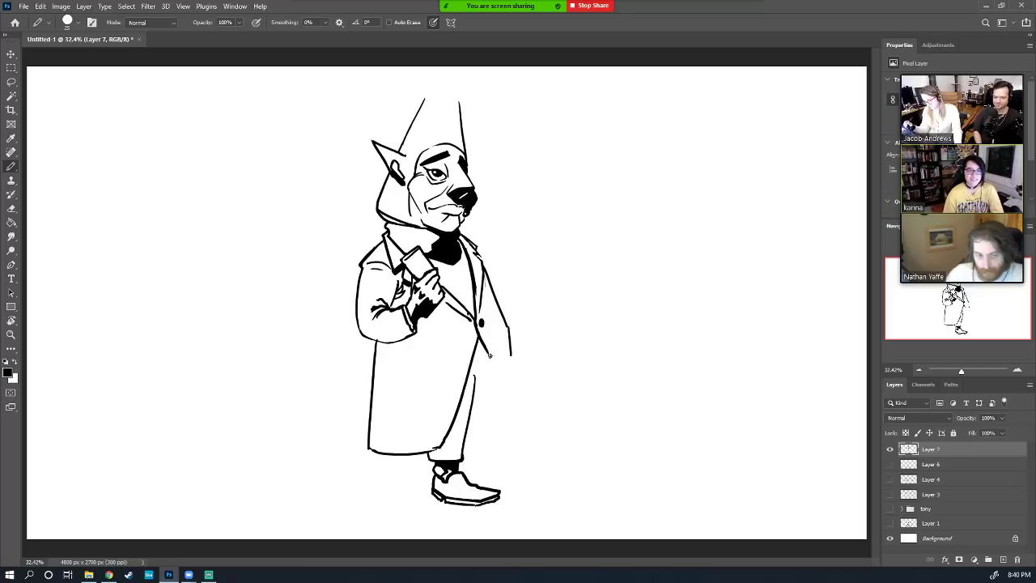
Draw vertical lines down the coat's right edge with a short fold line, trimming the hem near the leg
left_click_drag(489, 355, 503, 422)
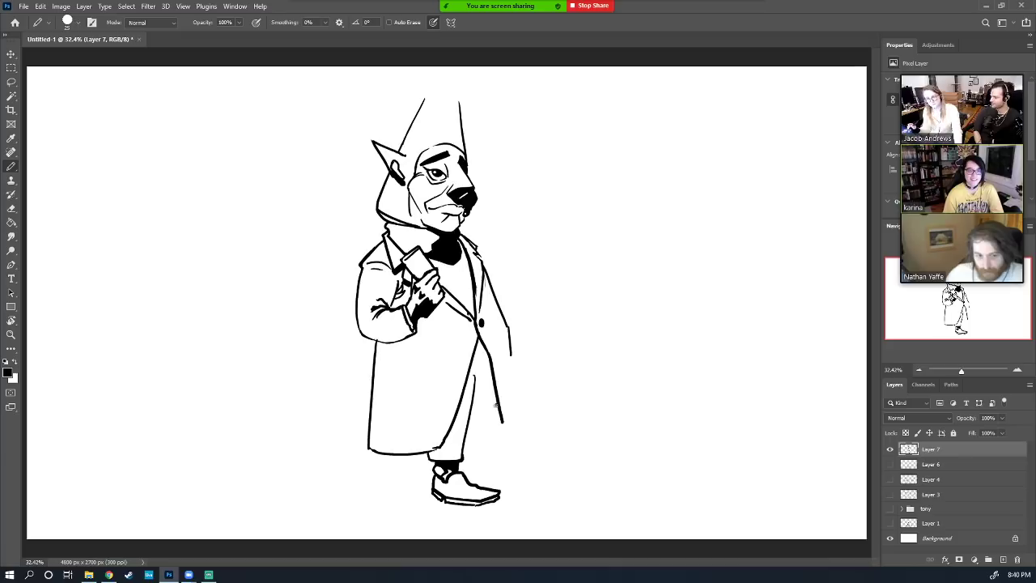
key("e")
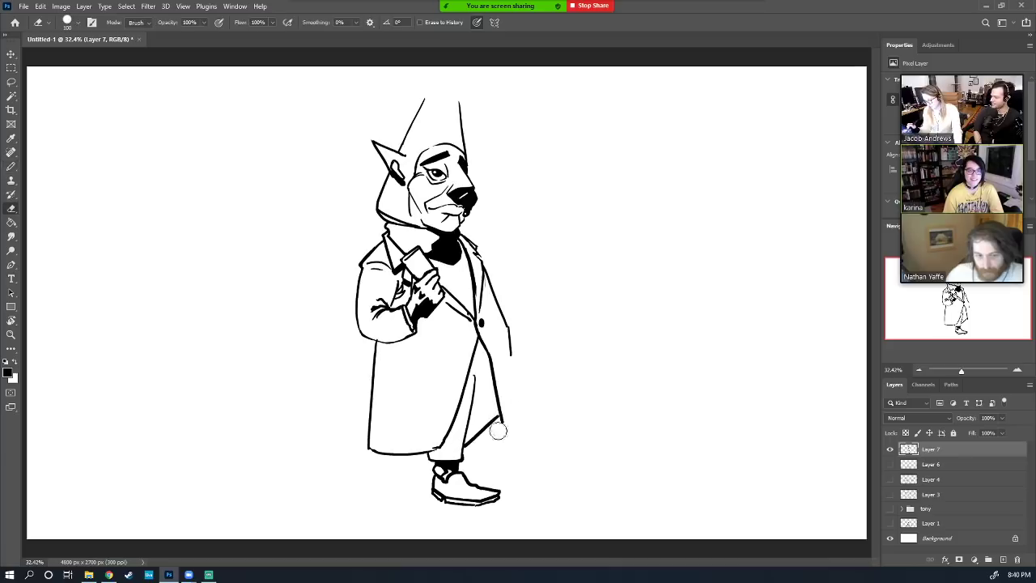
mouse_move(441, 450)
left_mouse_down()
mouse_move(407, 454)
mouse_move(442, 453)
left_mouse_up()
key("b")
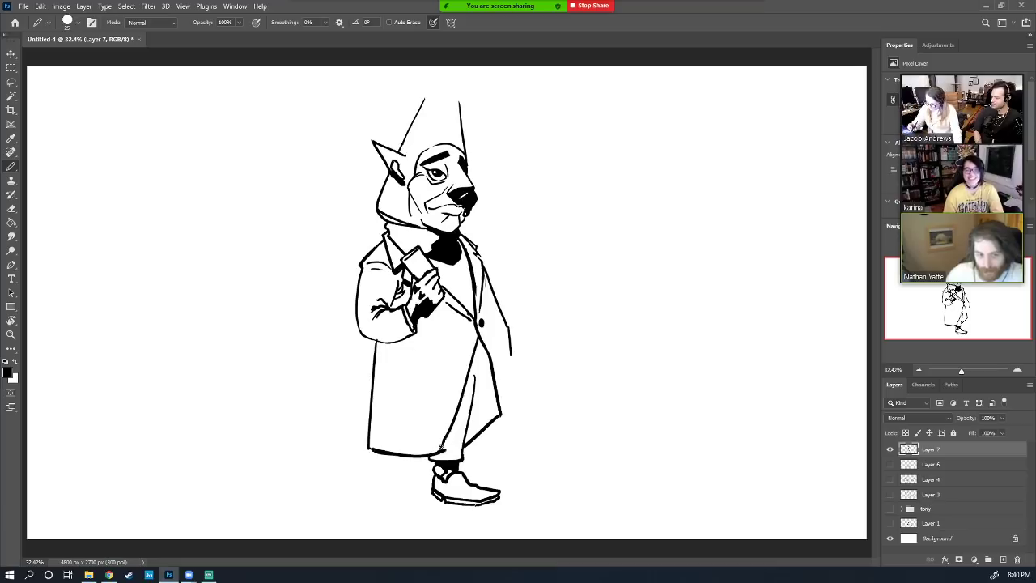
key("e")
key("b")
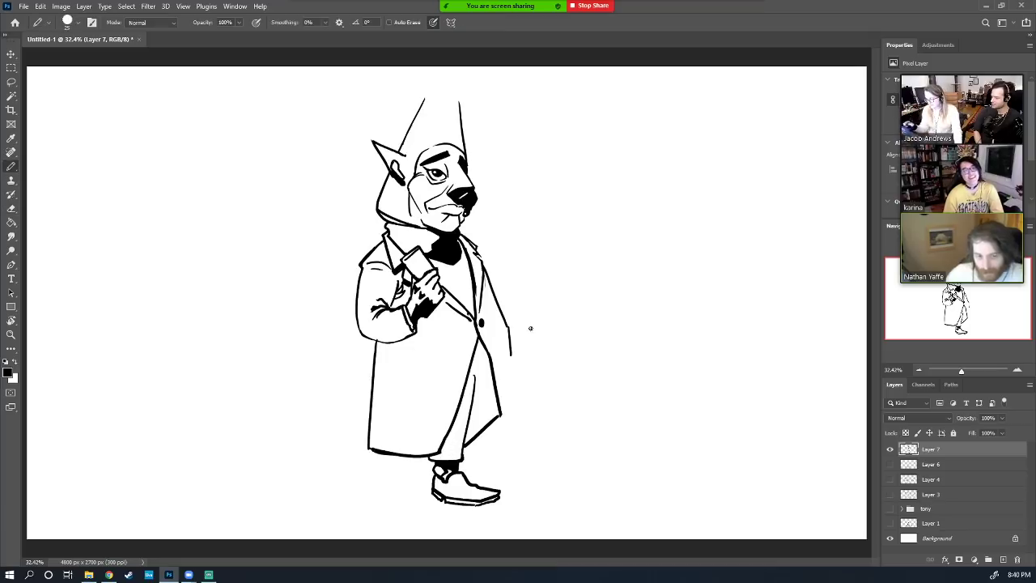
left_click_drag(511, 357, 506, 464)
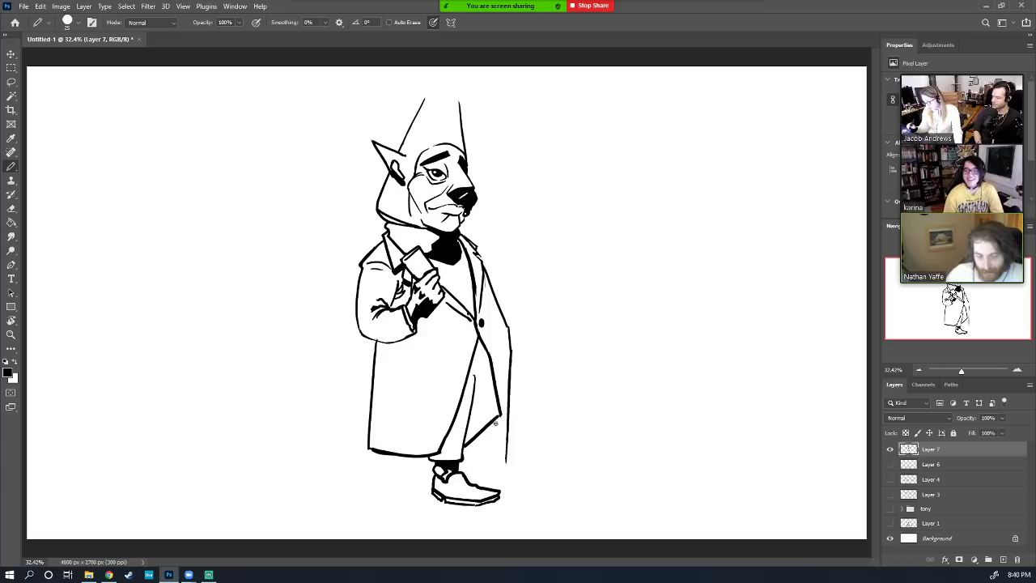
mouse_move(496, 422)
left_mouse_down()
mouse_move(494, 459)
mouse_move(512, 457)
mouse_move(501, 462)
mouse_move(494, 438)
mouse_move(474, 439)
mouse_move(497, 423)
left_mouse_up()
Draw the second leg below the coat hem
key("e")
key("b")
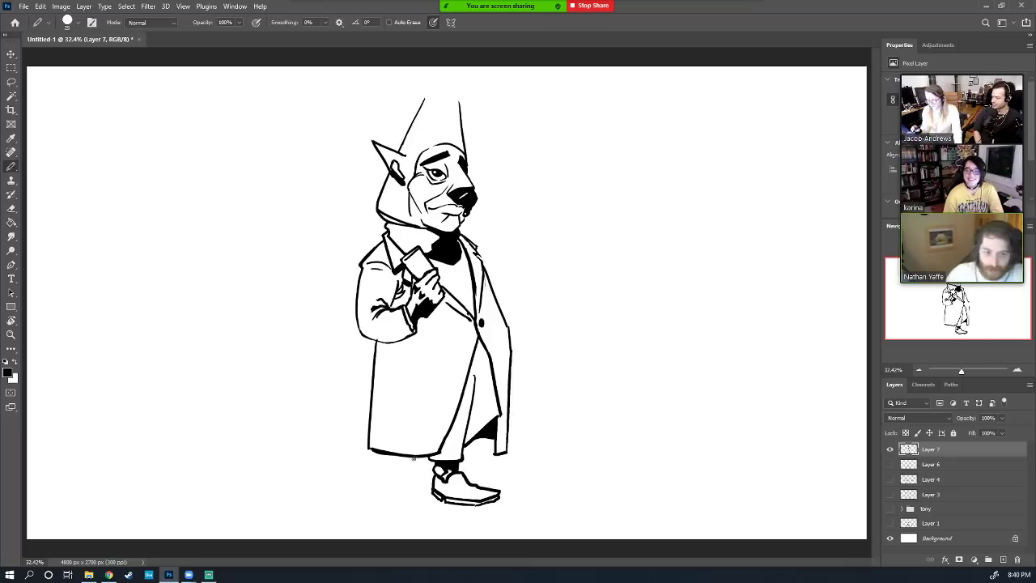
mouse_move(402, 455)
left_mouse_down()
mouse_move(401, 478)
mouse_move(424, 484)
mouse_move(431, 470)
left_mouse_up()
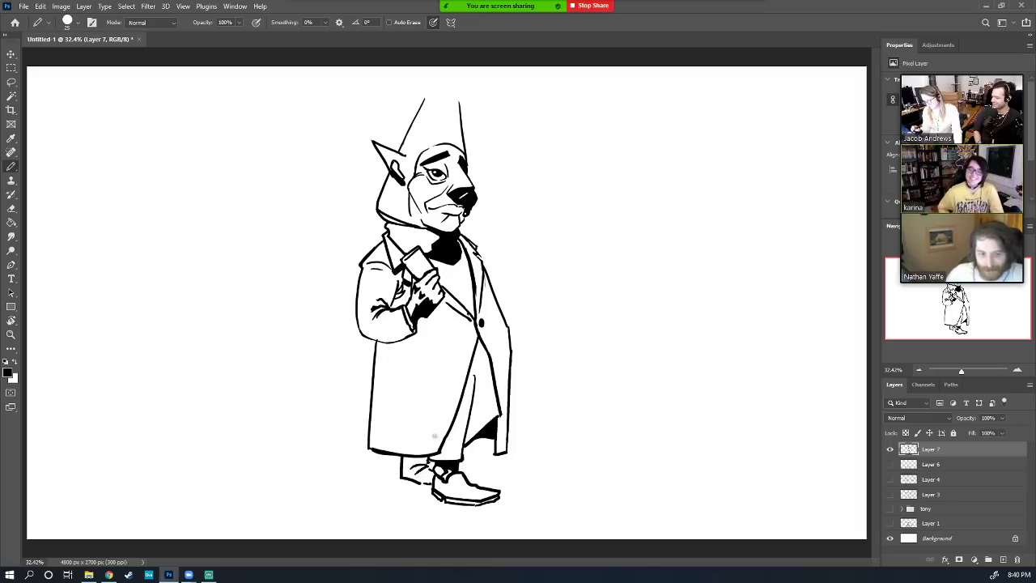
Lengthen the hood's sides toward a taller tip and ink the pointed hood's right edge
mouse_move(451, 136)
left_mouse_down()
mouse_move(445, 77)
mouse_move(430, 75)
mouse_move(402, 122)
left_mouse_up()
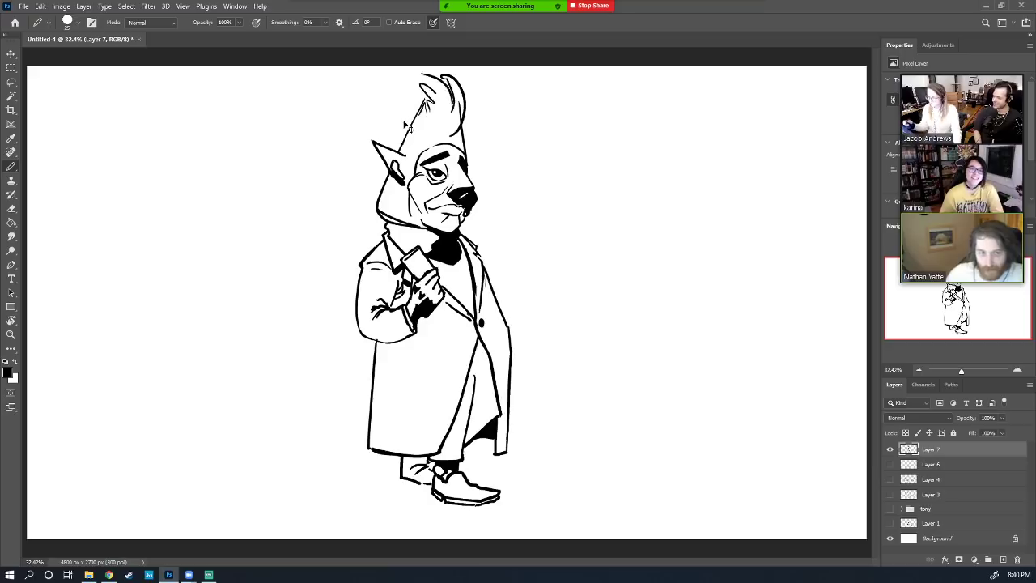
key("ctrl+z")
key("ctrl+z")
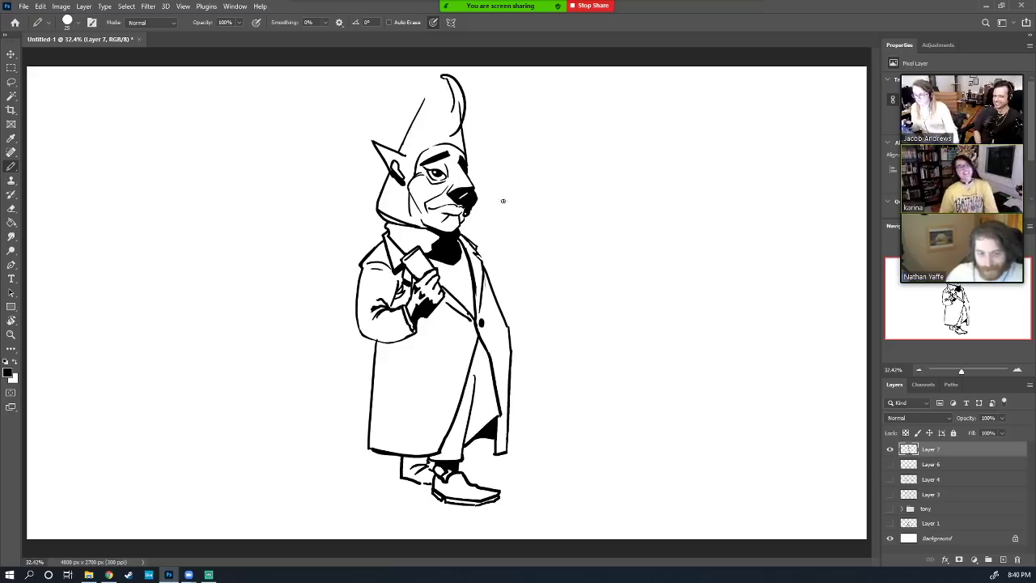
key("ctrl+z")
left_click_drag(416, 115, 437, 73)
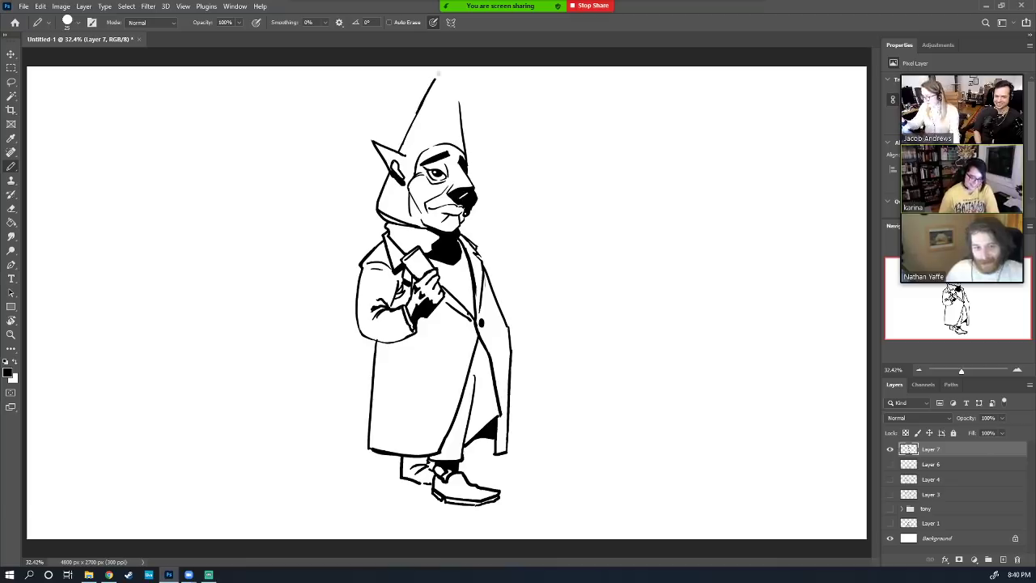
key("ctrl+z")
mouse_move(400, 150)
left_mouse_down()
mouse_move(438, 75)
mouse_move(460, 133)
left_mouse_up()
key("ctrl+z")
left_click_drag(452, 76, 465, 152)
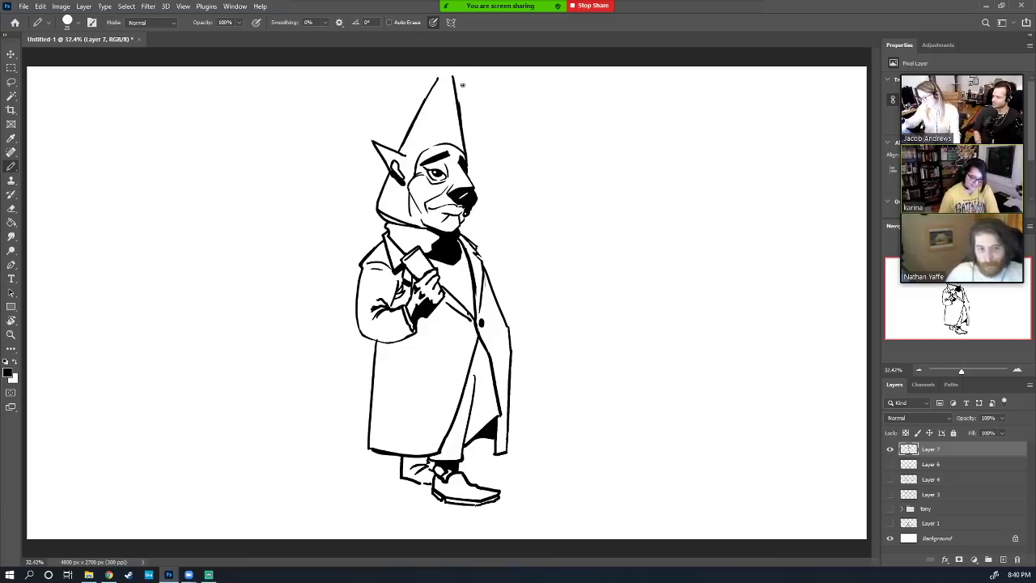
key("e")
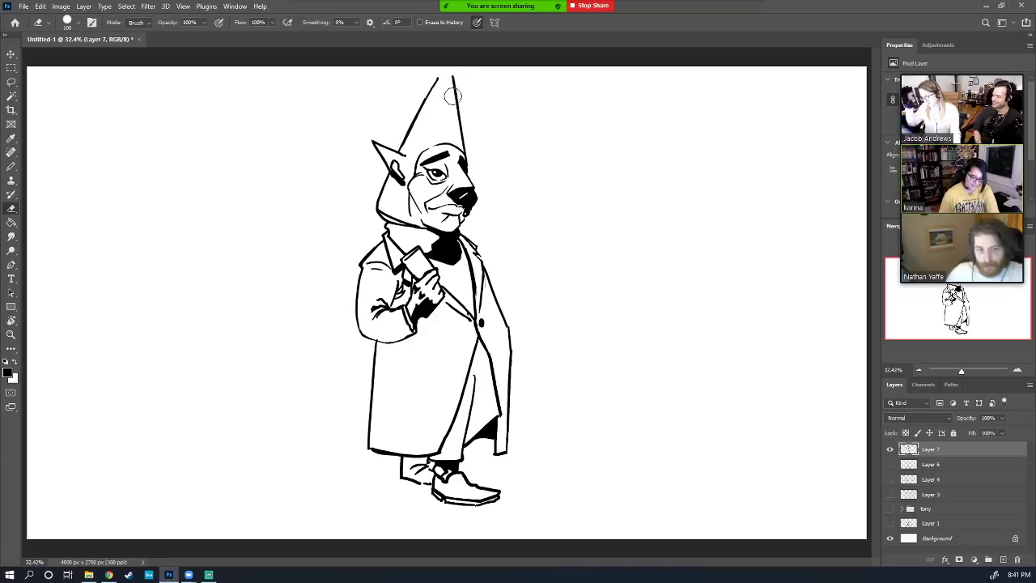
Pencil vertical hatch lines across the chest below the collar and ink the right lapel edge
key("b")
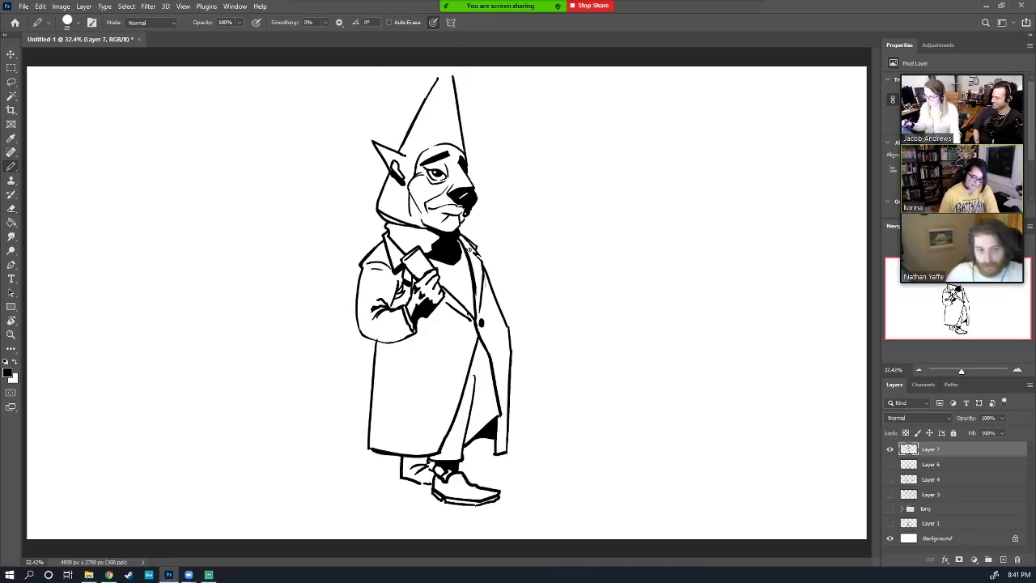
mouse_move(460, 275)
left_mouse_down()
mouse_move(472, 305)
mouse_move(476, 294)
mouse_move(458, 275)
left_mouse_up()
left_click_drag(455, 266, 464, 304)
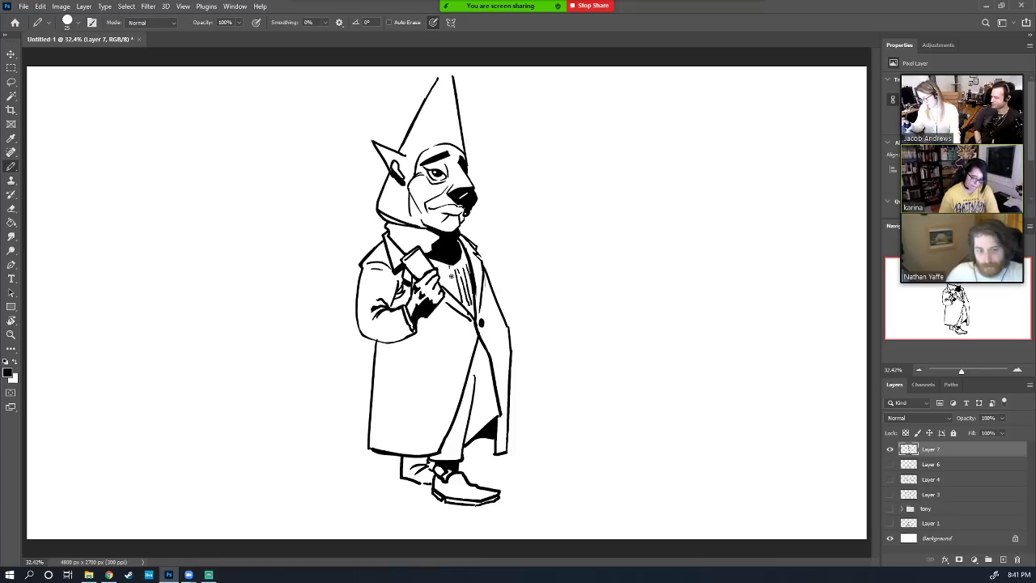
left_click_drag(450, 267, 455, 296)
left_click_drag(445, 261, 450, 294)
left_click_drag(443, 262, 445, 292)
left_click_drag(440, 271, 442, 287)
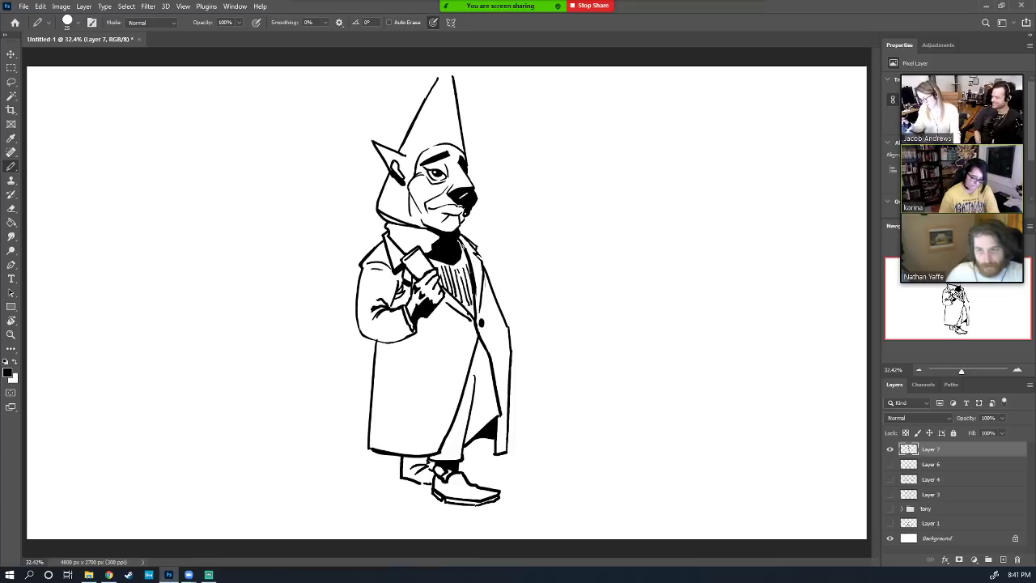
left_click_drag(463, 245, 476, 312)
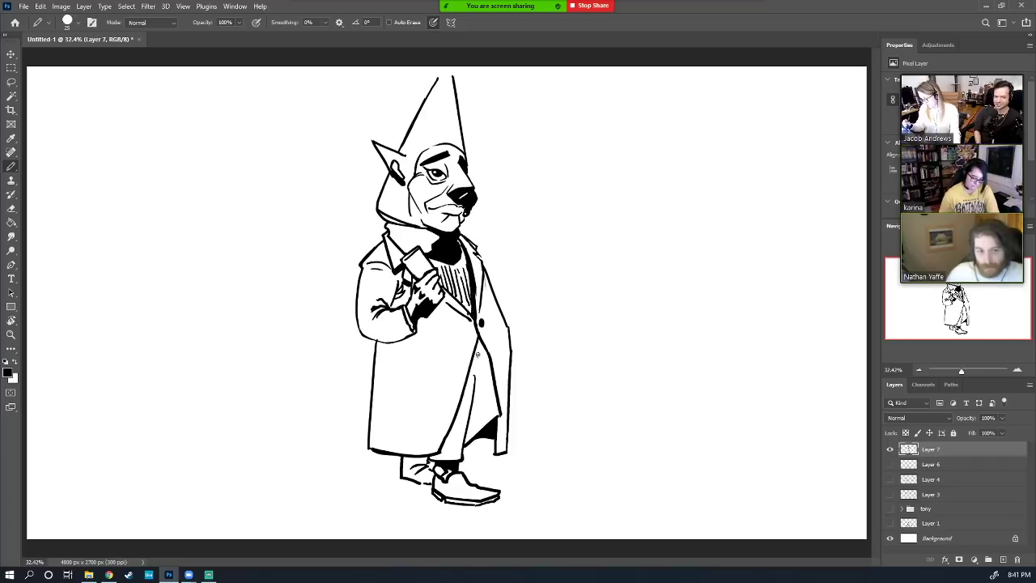
Ink a black shadow wedge down the coat's front fold with small hatch strokes
left_click_drag(478, 348, 497, 403)
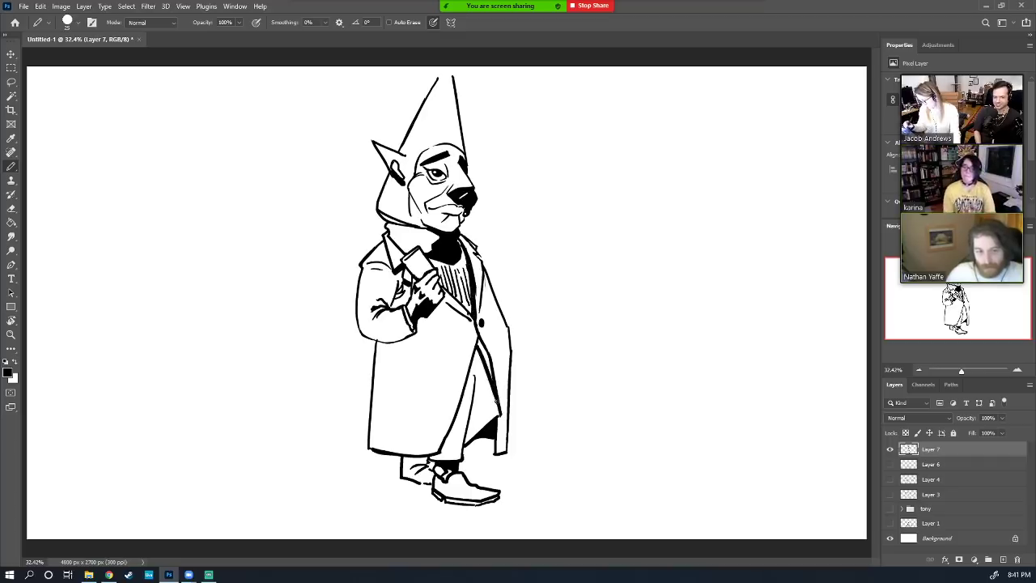
mouse_move(480, 340)
left_mouse_down()
mouse_move(492, 425)
mouse_move(496, 407)
mouse_move(470, 421)
left_mouse_up()
left_click_drag(485, 377, 471, 409)
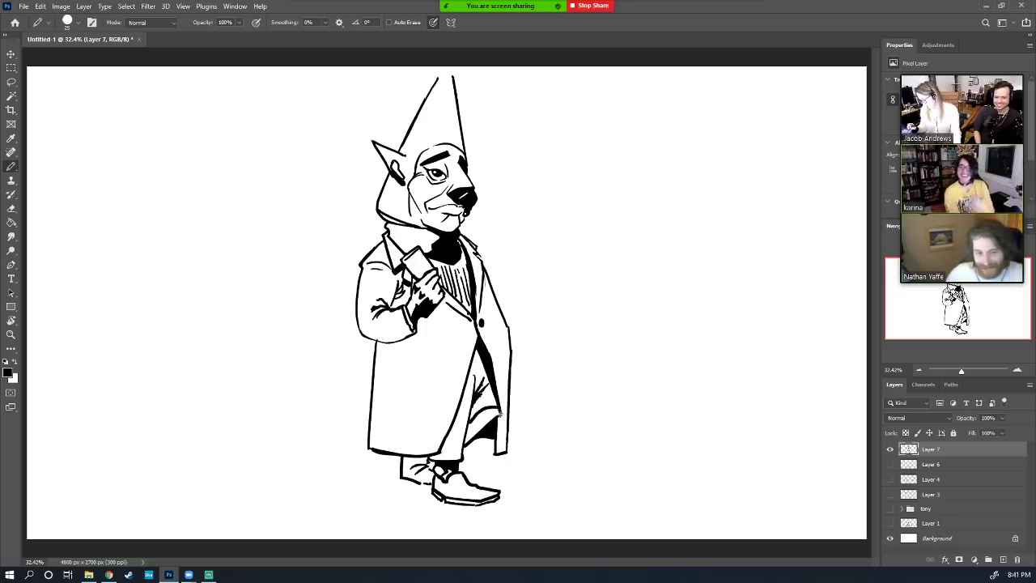
key("e")
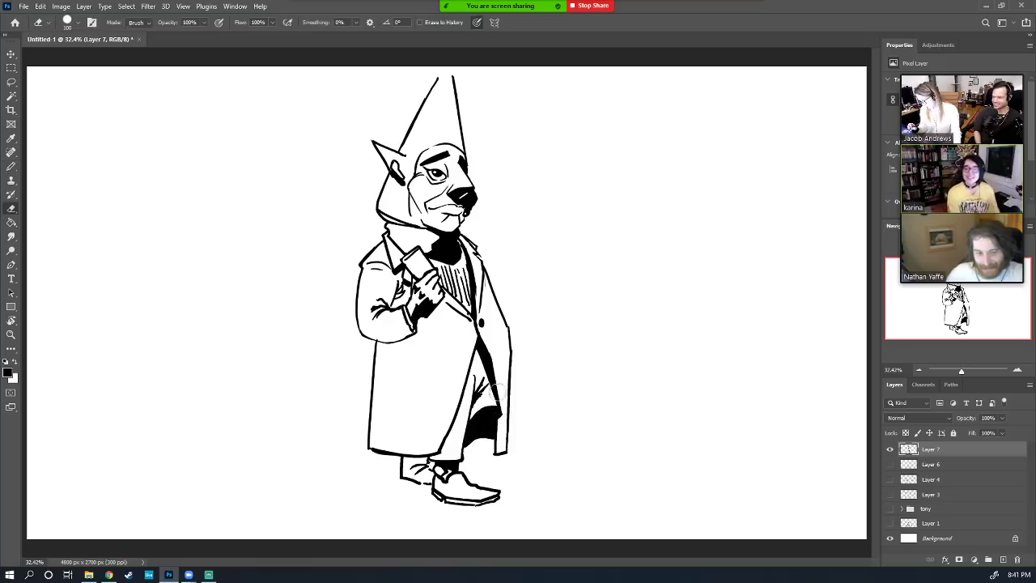
key("b")
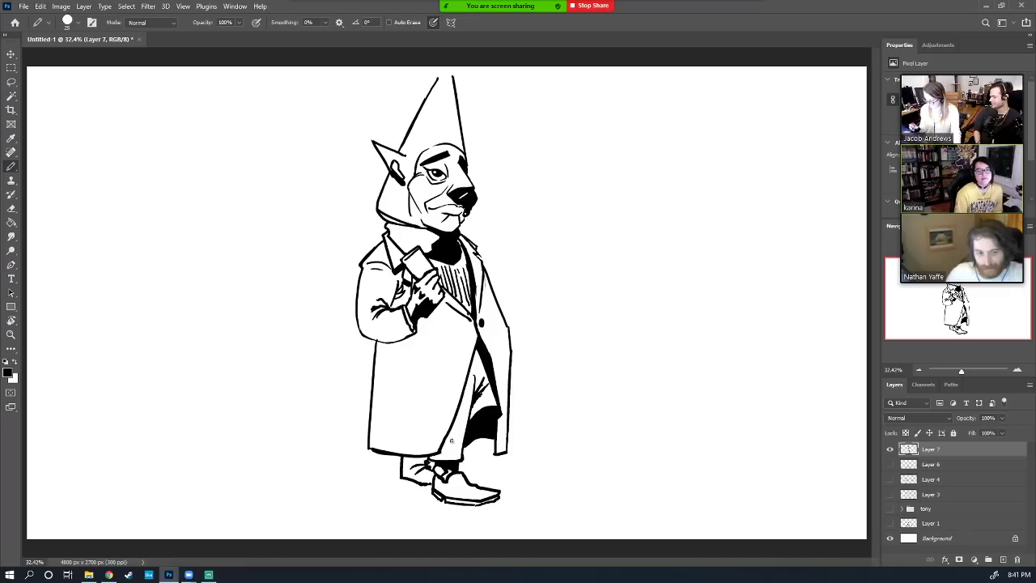
Fill the rear trouser leg above the boot with black using the Paint Bucket
key("g")
key("b")
key("g")
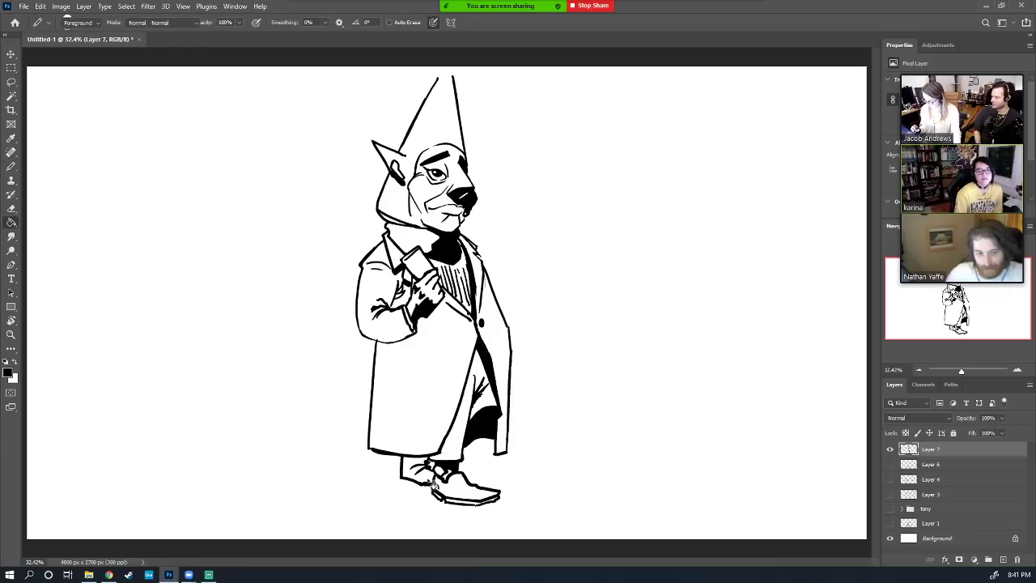
left_click(429, 478)
key("b")
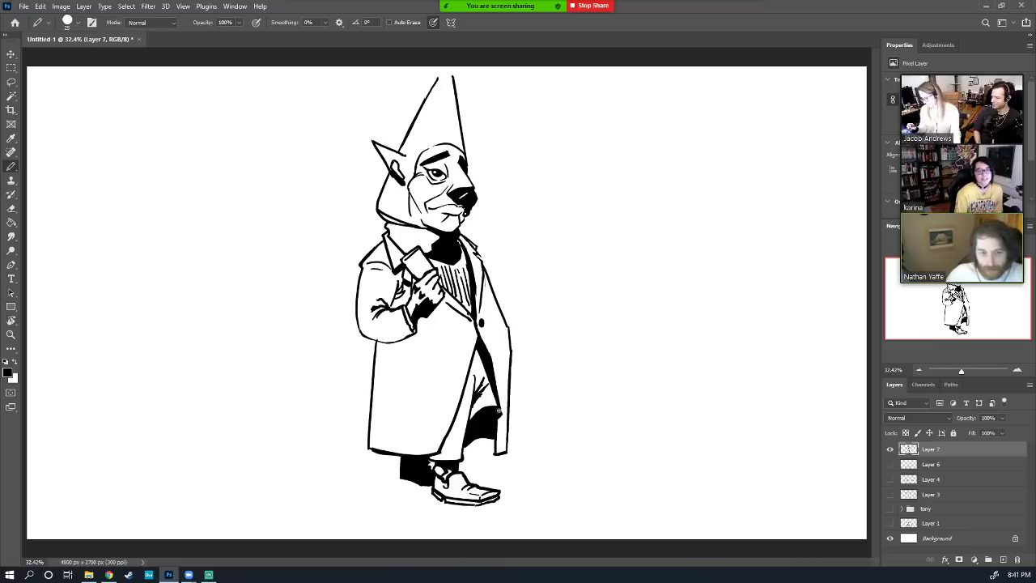
key("e")
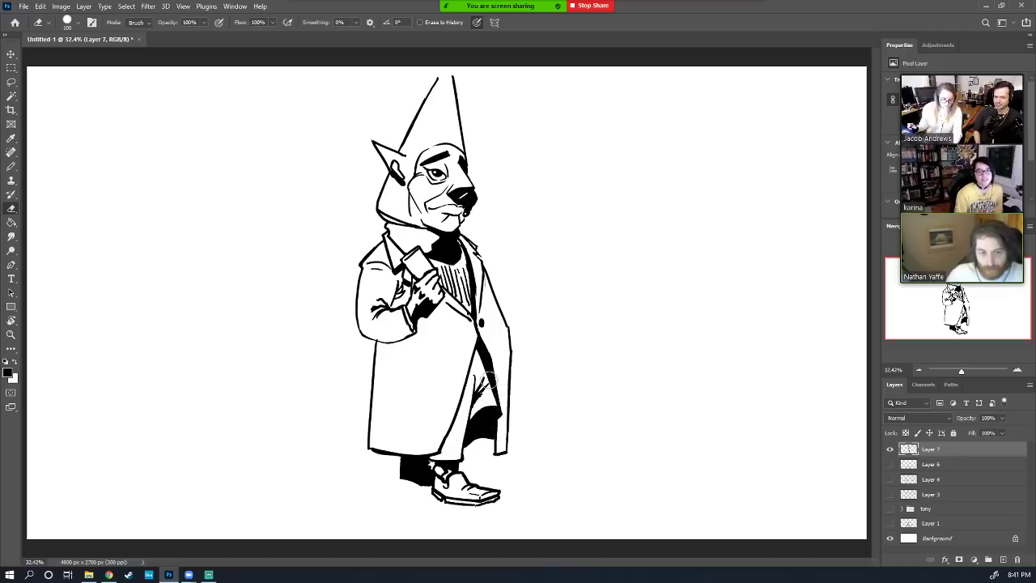
key("bracketleft")
key("bracketleft")
key("bracketleft")
key("bracketleft")
key("bracketleft")
key("bracketleft")
key("bracketleft")
key("bracketleft")
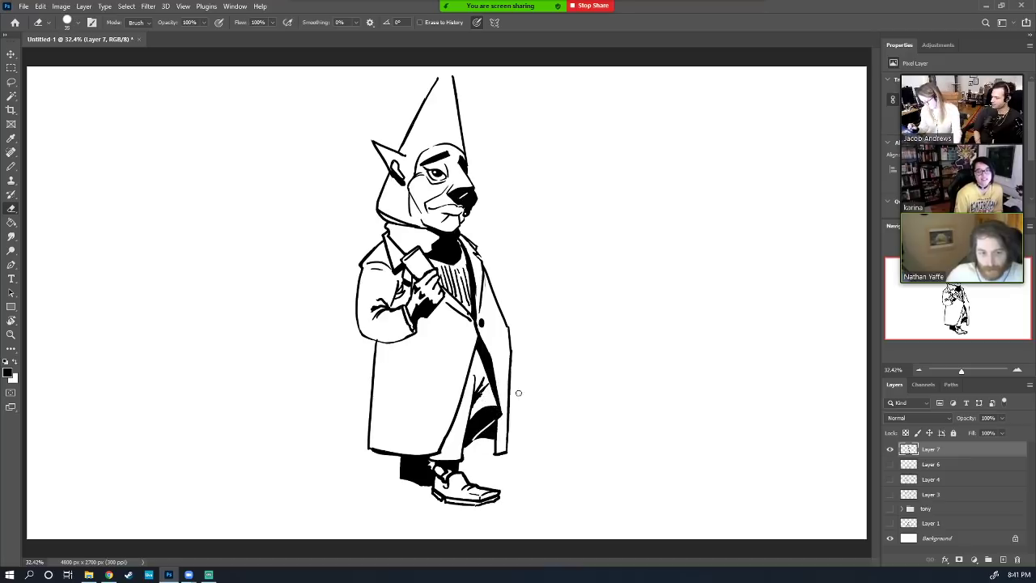
Shift the drawing on Layer 7 to the right with the Move tool
key("a")
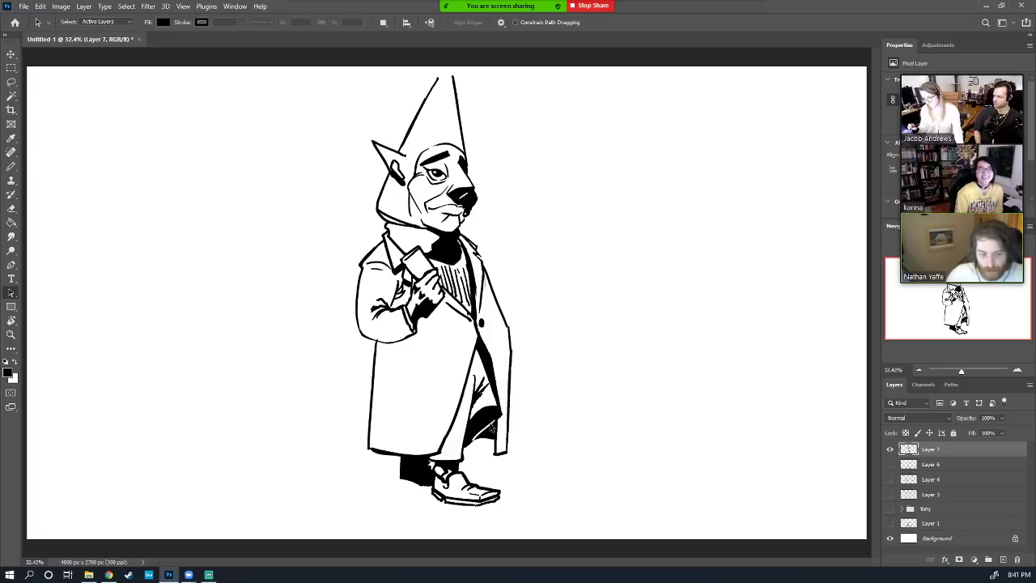
key("e")
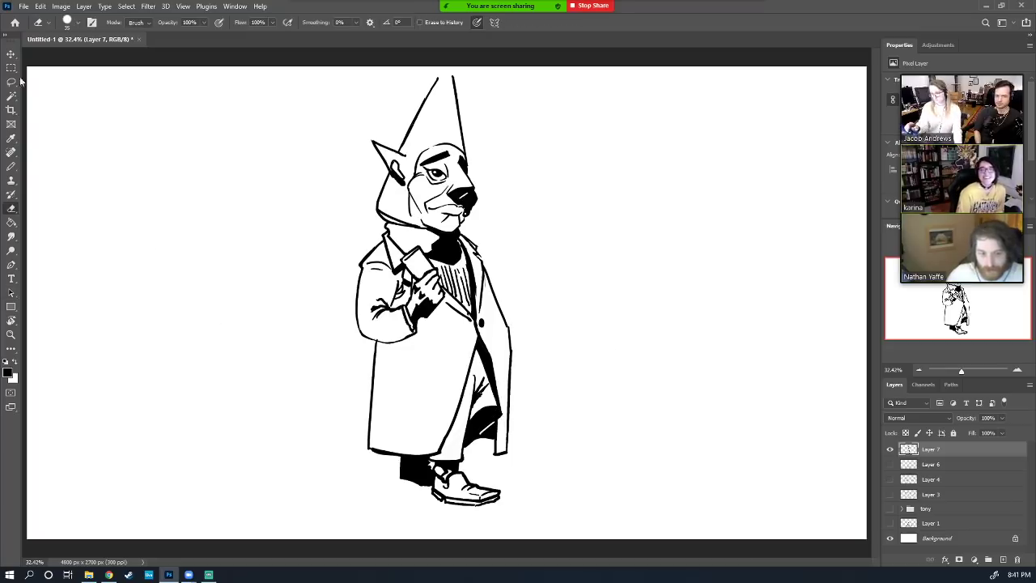
left_click(11, 53)
left_click_drag(467, 305, 481, 319)
left_click_drag(504, 344, 506, 341)
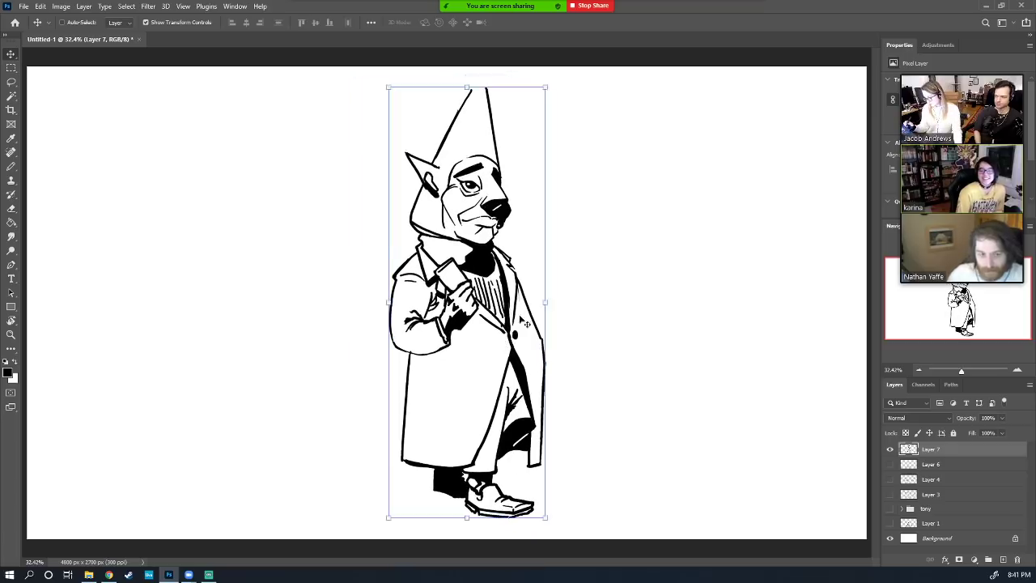
Ink the satchel strap over the shoulder and down along the arm and coat
key("b")
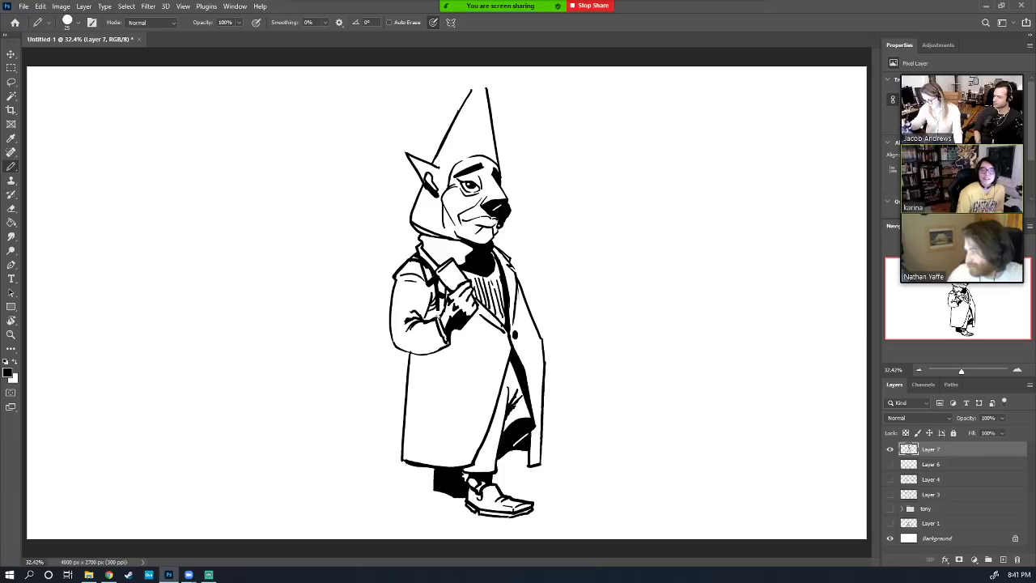
mouse_move(429, 268)
left_mouse_down()
mouse_move(404, 263)
mouse_move(416, 257)
left_mouse_up()
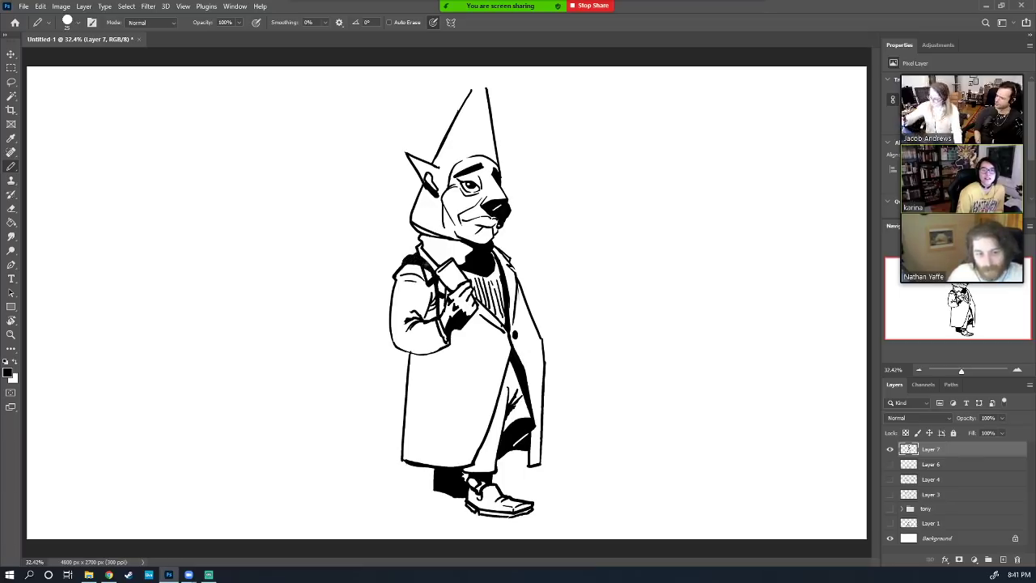
mouse_move(428, 274)
left_mouse_down()
mouse_move(439, 323)
mouse_move(433, 395)
left_mouse_up()
mouse_move(438, 348)
left_mouse_down()
mouse_move(435, 389)
mouse_move(391, 370)
mouse_move(383, 400)
mouse_move(383, 437)
mouse_move(430, 426)
left_mouse_up()
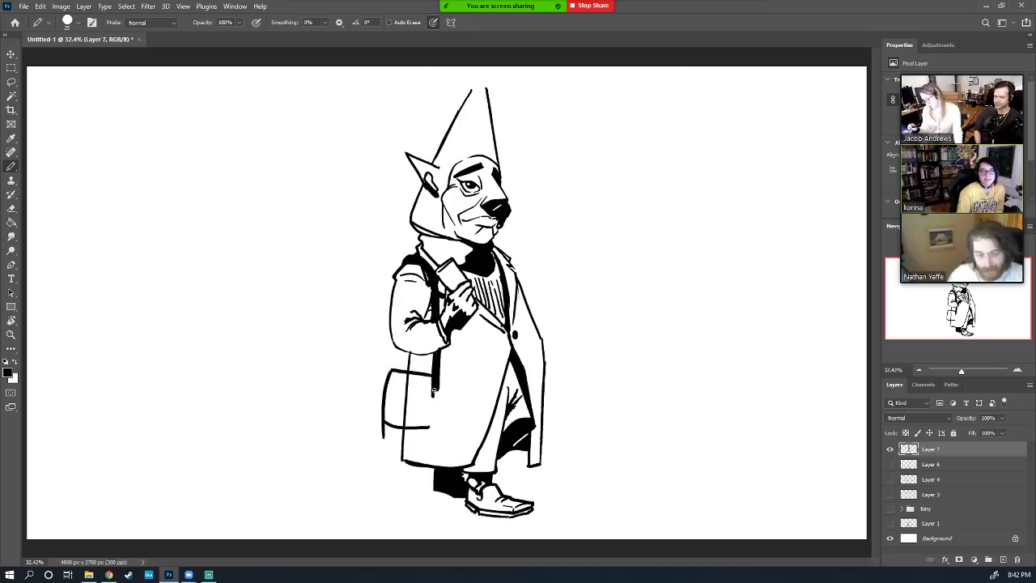
left_click_drag(434, 385, 433, 397)
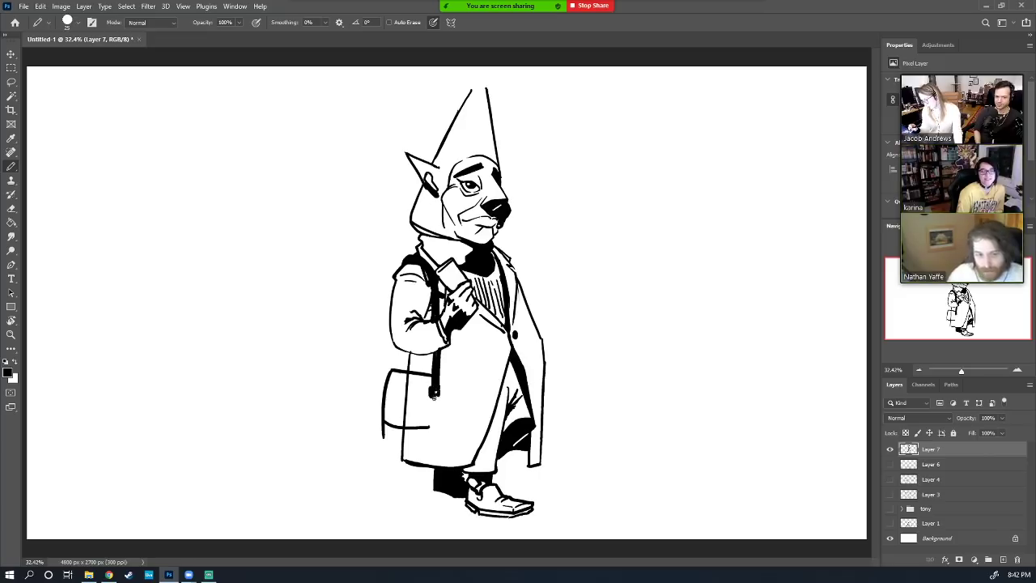
key("e")
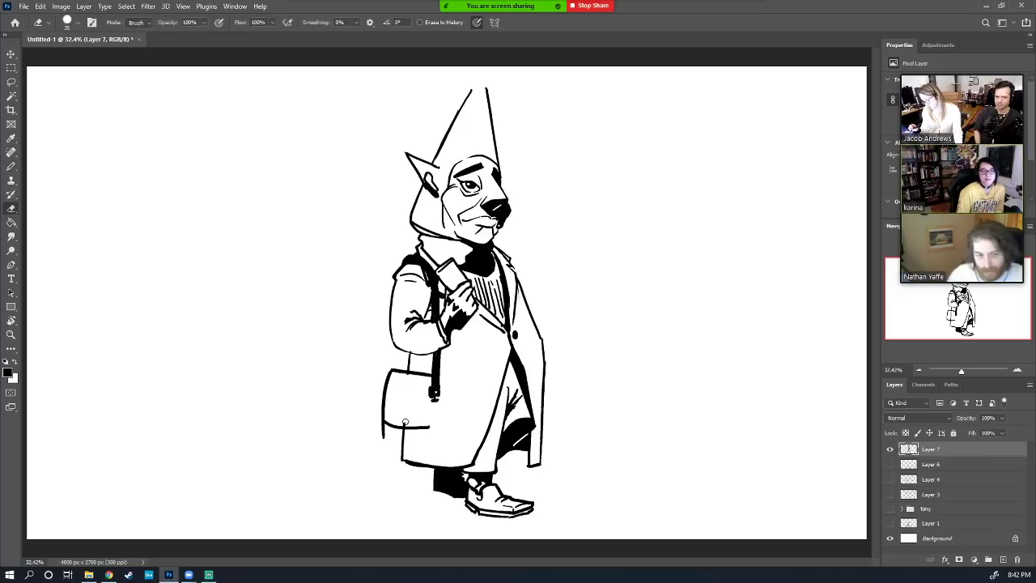
key("b")
mouse_move(438, 392)
left_mouse_down()
mouse_move(439, 426)
mouse_move(429, 427)
left_mouse_up()
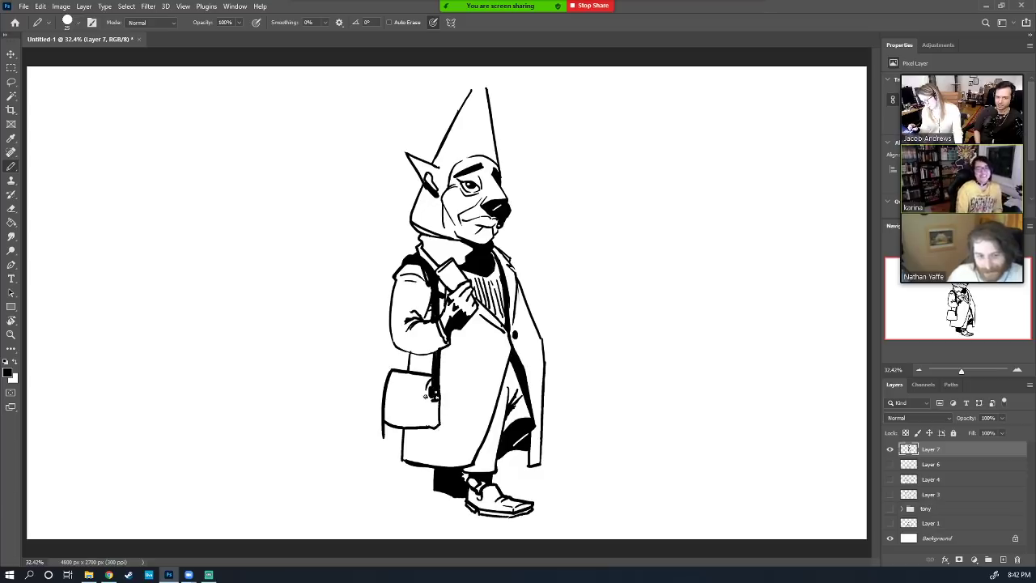
mouse_move(385, 398)
left_mouse_down()
mouse_move(424, 413)
mouse_move(391, 428)
mouse_move(416, 431)
mouse_move(383, 431)
mouse_move(391, 425)
left_mouse_up()
key("e")
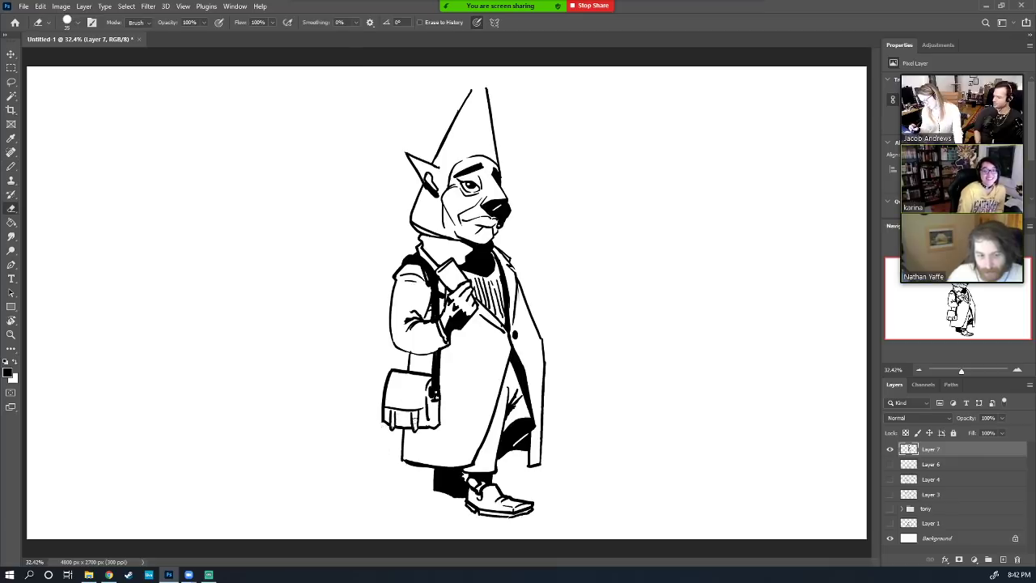
key("b")
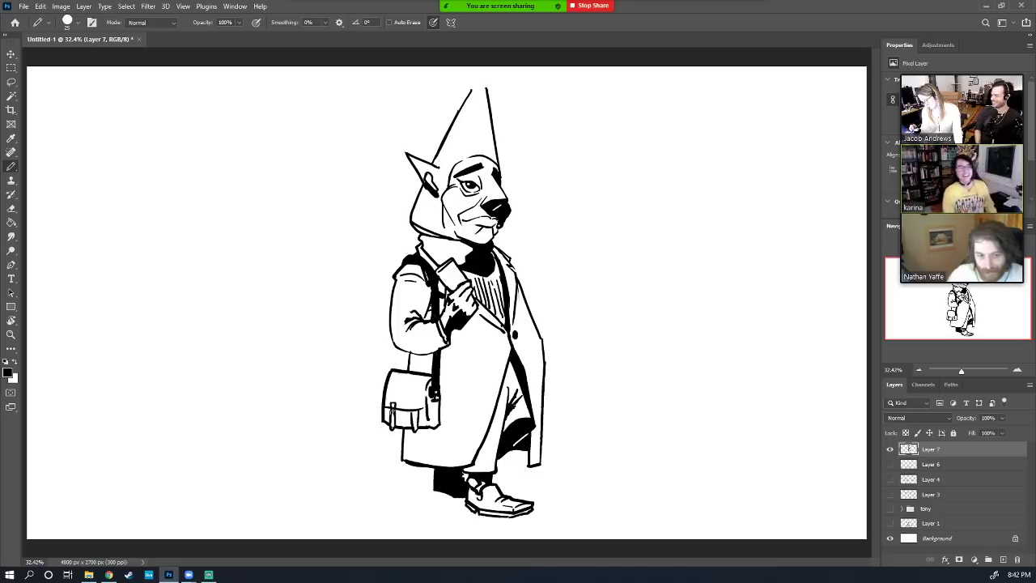
key("e")
key("b")
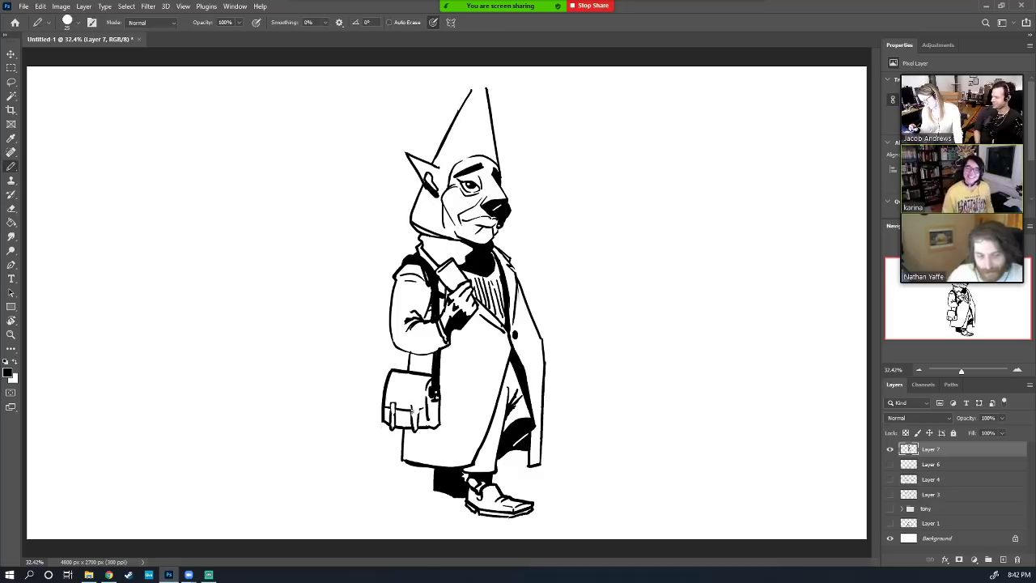
mouse_move(410, 405)
left_mouse_down()
mouse_move(420, 415)
mouse_move(402, 419)
mouse_move(413, 423)
left_mouse_up()
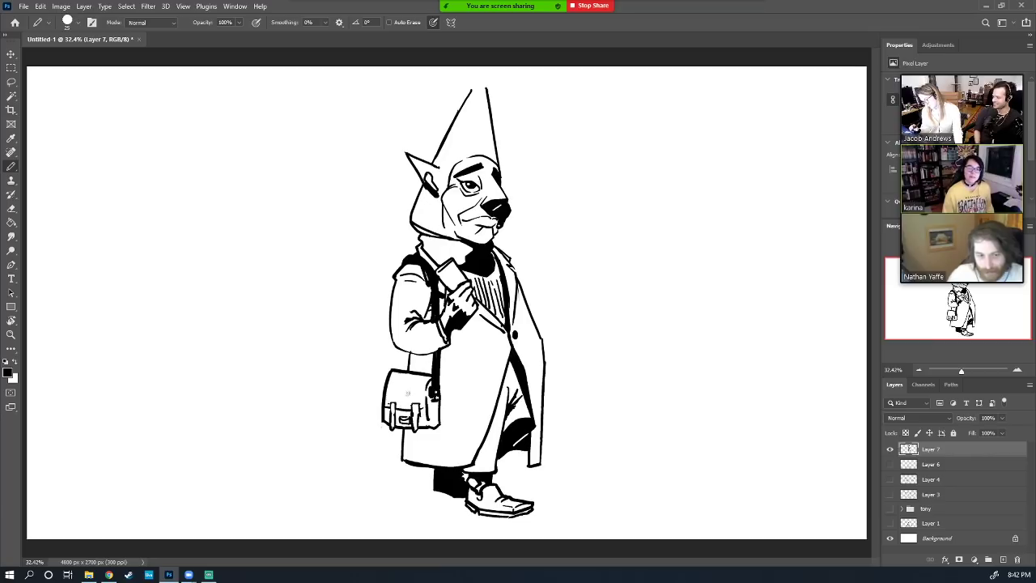
mouse_move(423, 405)
left_mouse_down()
mouse_move(426, 378)
mouse_move(384, 403)
left_mouse_up()
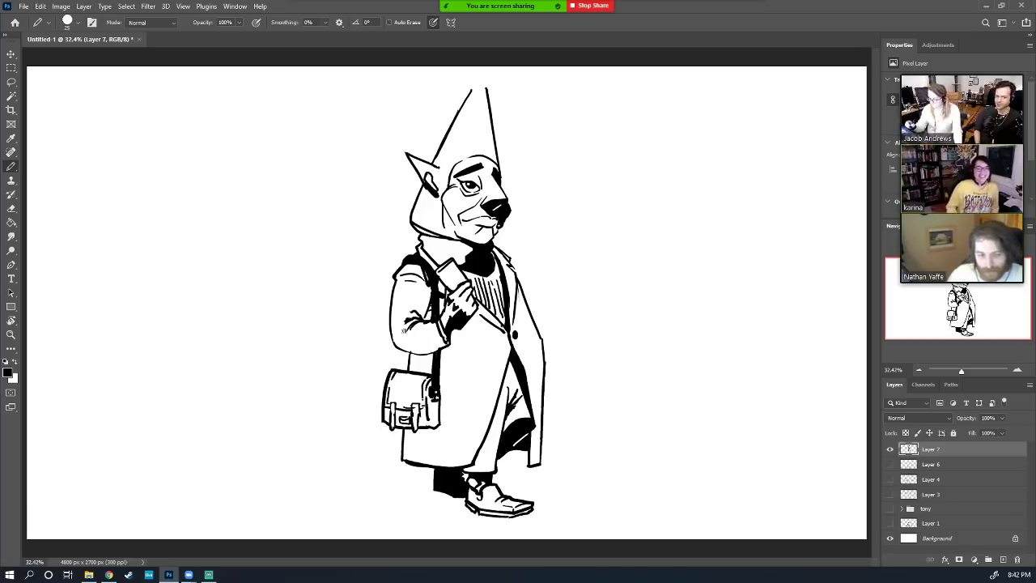
mouse_move(391, 334)
left_mouse_down()
mouse_move(384, 381)
mouse_move(395, 369)
left_mouse_up()
key("g")
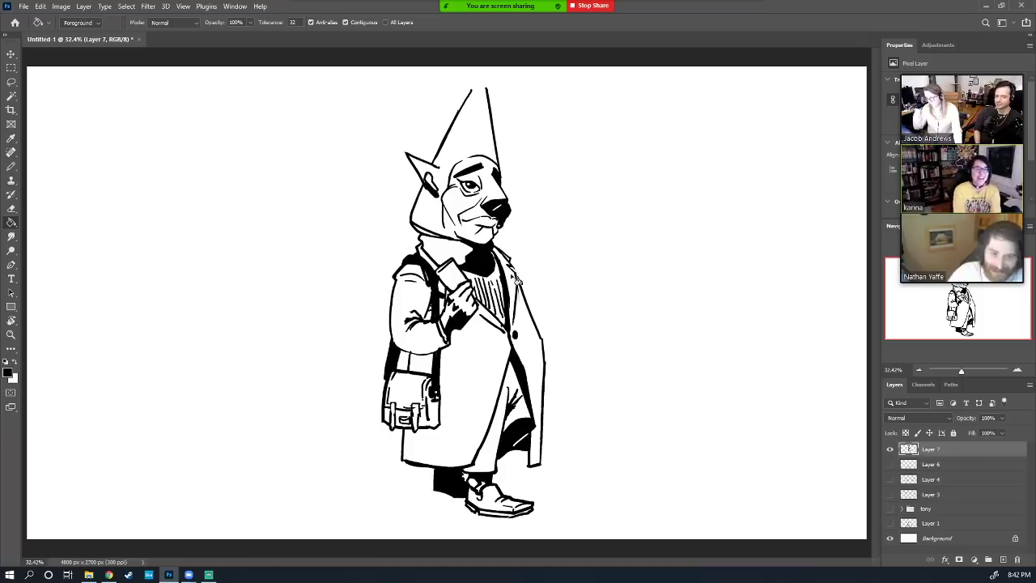
key("b")
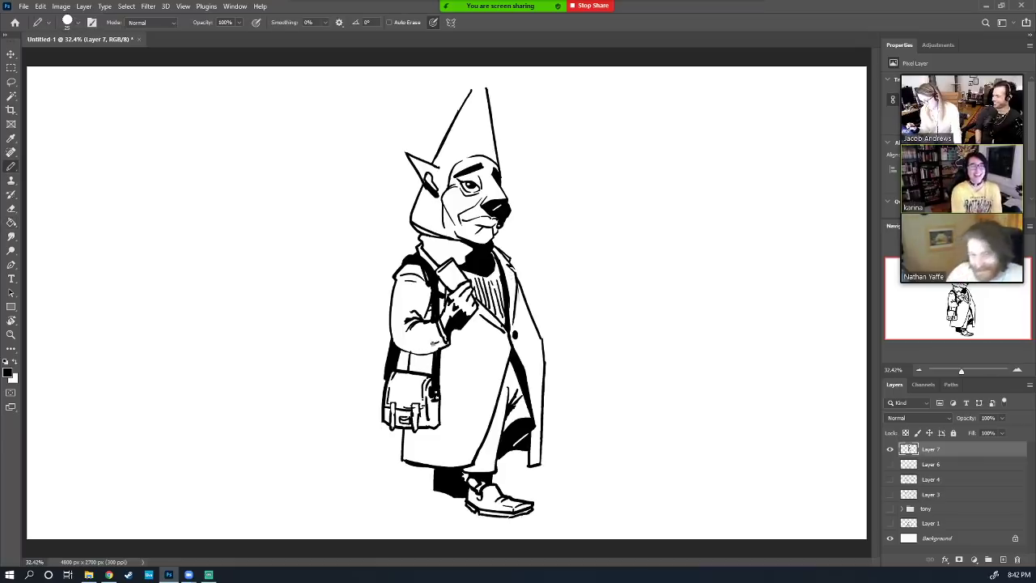
mouse_move(434, 344)
left_mouse_down()
mouse_move(406, 347)
mouse_move(444, 340)
mouse_move(397, 343)
left_mouse_up()
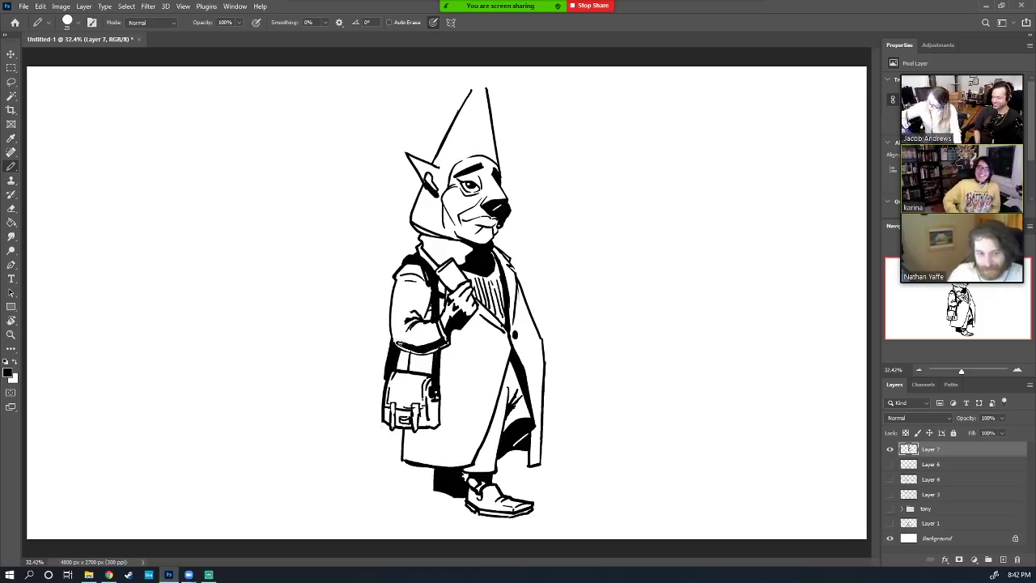
key("e")
mouse_move(395, 344)
left_mouse_down()
mouse_move(421, 353)
mouse_move(394, 342)
left_mouse_up()
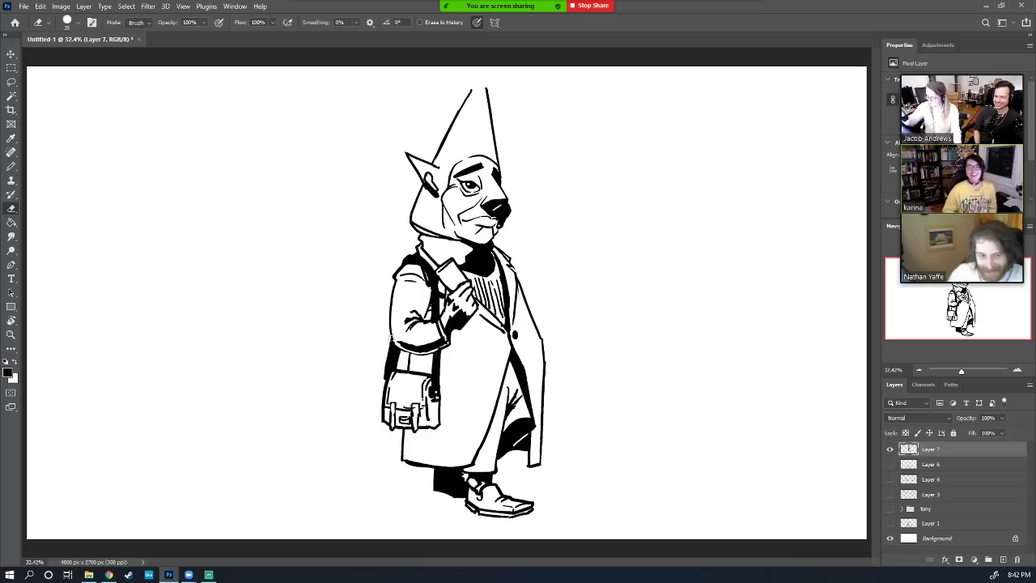
key("b")
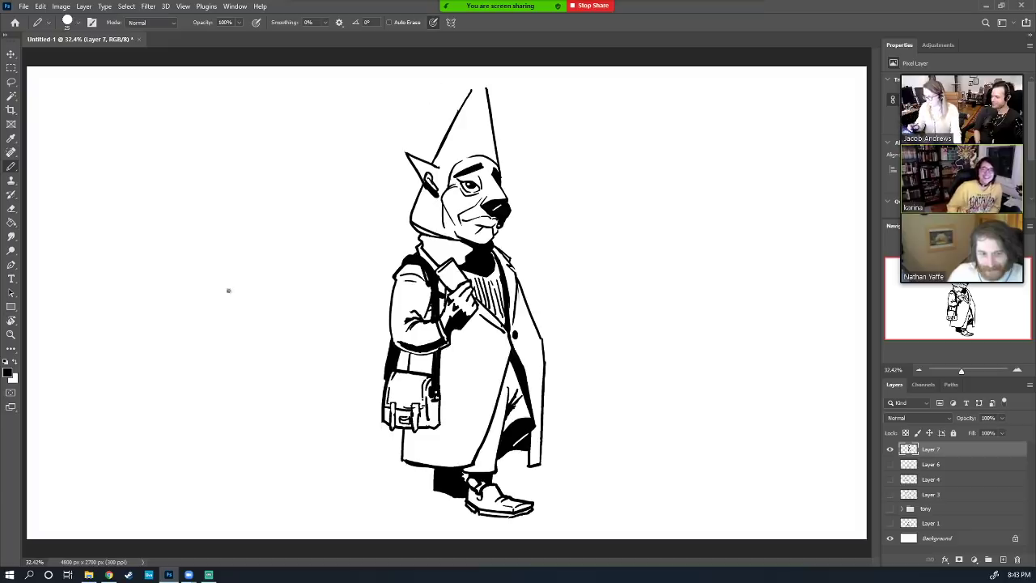
Move the dog figure right and down, then ink a line along the coat's right edge
left_click(11, 55)
mouse_move(495, 351)
left_mouse_down()
mouse_move(536, 355)
mouse_move(512, 361)
left_mouse_up()
key("b")
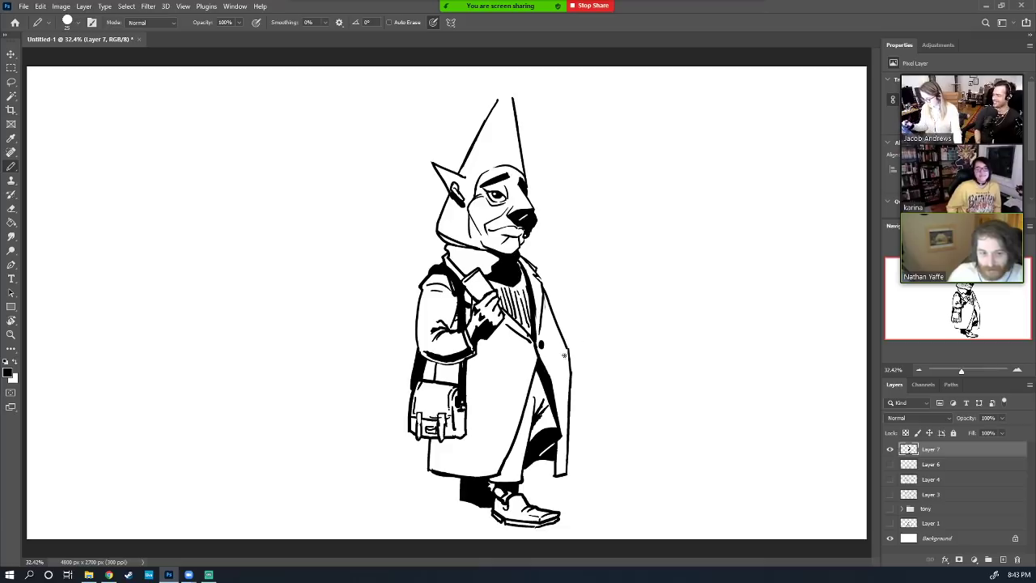
mouse_move(567, 358)
left_mouse_down()
mouse_move(570, 415)
mouse_move(571, 404)
left_mouse_up()
key("e")
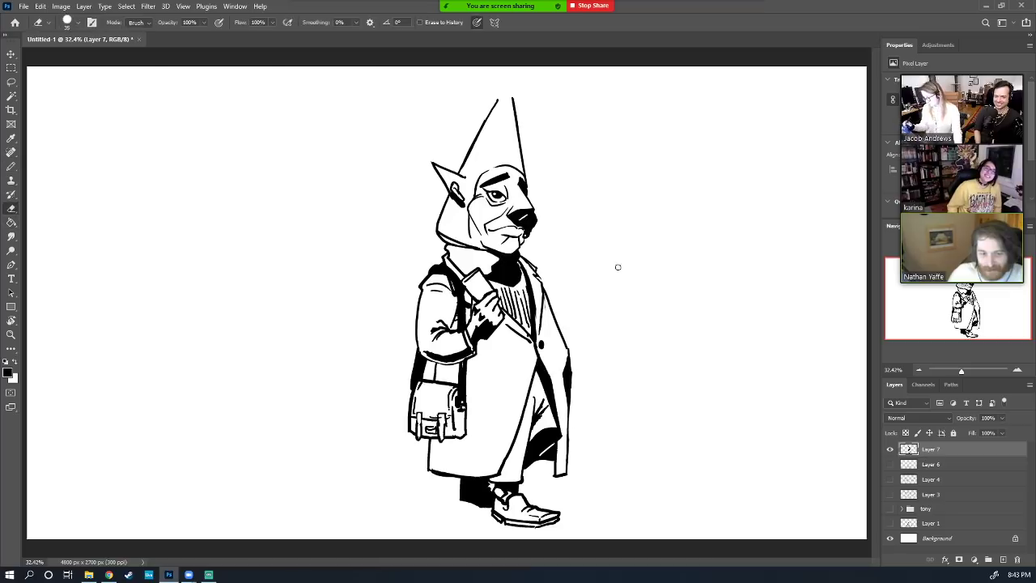
key("b")
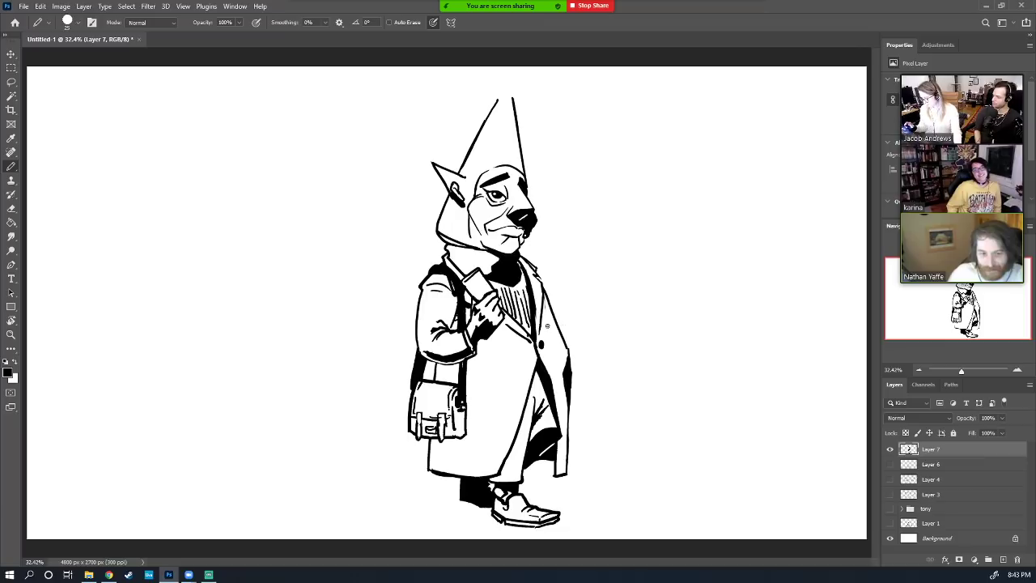
Ink a dark ribbed collar with black fill under the chin
key("g")
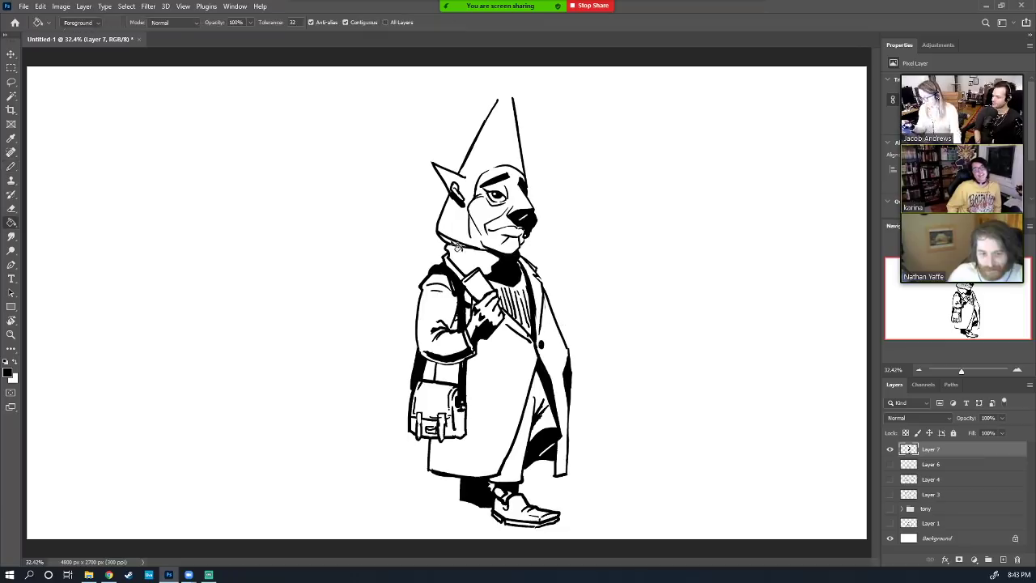
key("b")
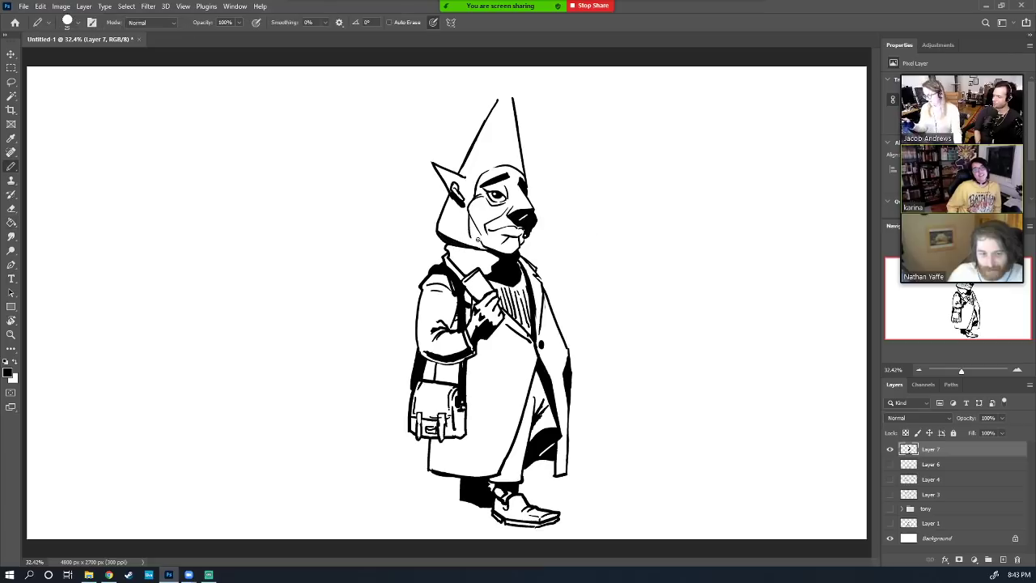
mouse_move(489, 256)
left_mouse_down()
mouse_move(498, 259)
mouse_move(478, 267)
left_mouse_up()
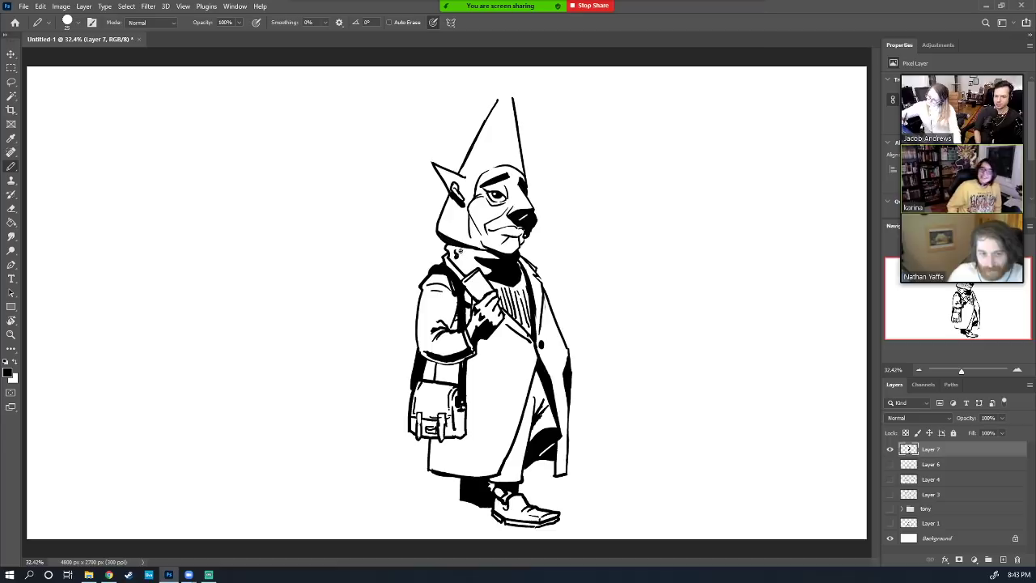
left_click_drag(469, 256, 472, 264)
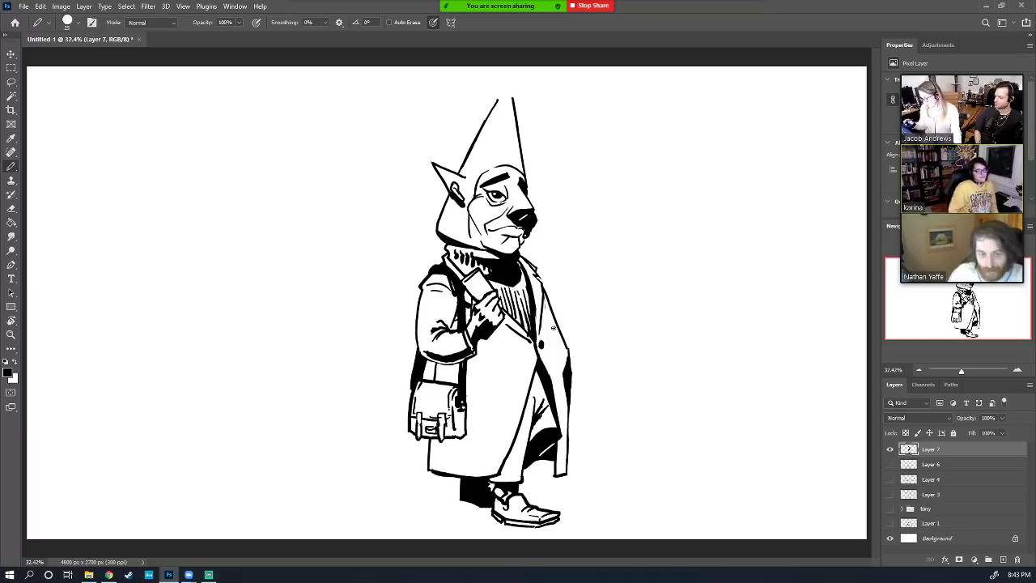
key("e")
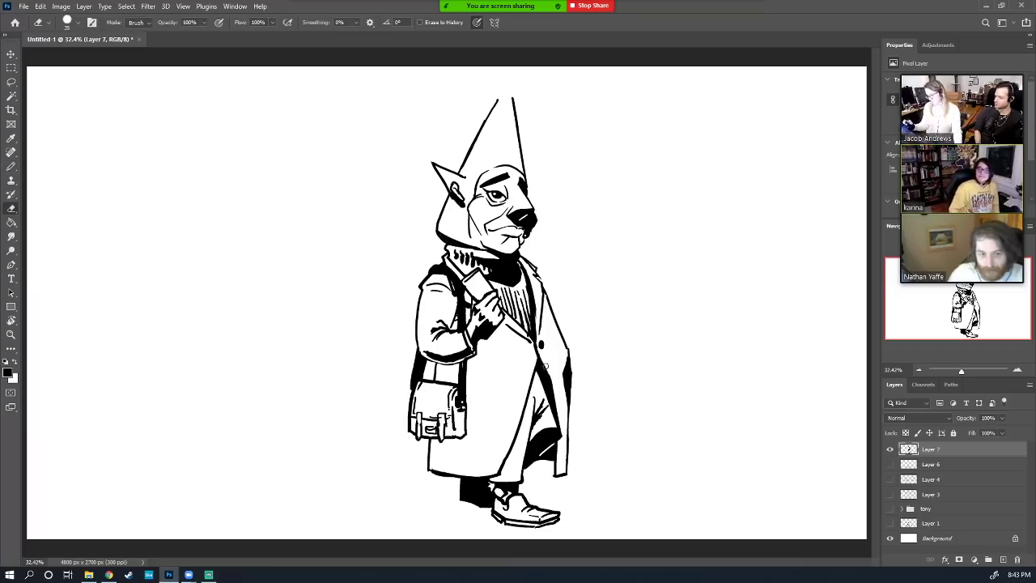
key("b")
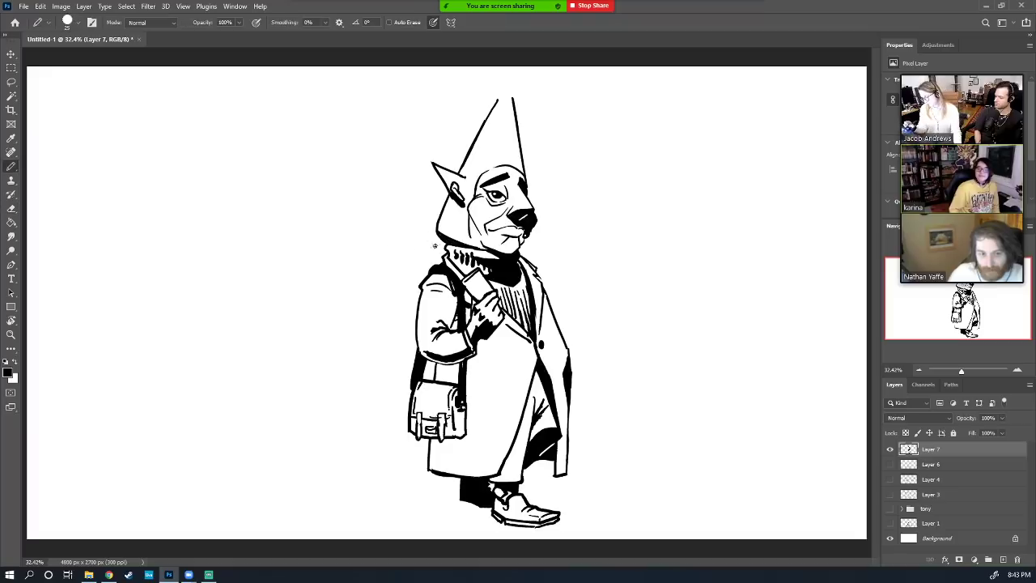
Try curved strokes and a balloon circle left of the head, undoing each attempt
left_click_drag(423, 238, 390, 274)
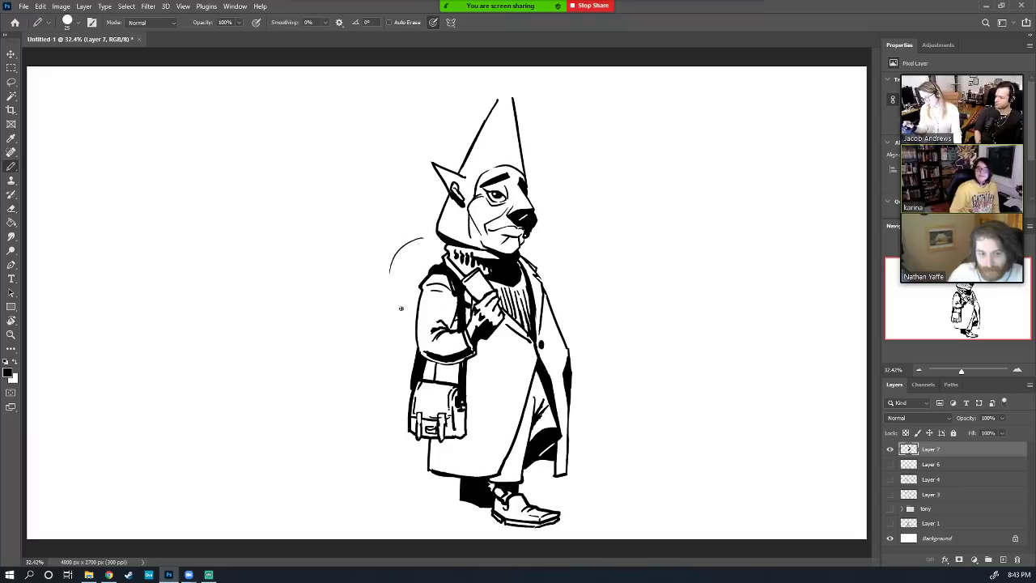
key("ctrl+z")
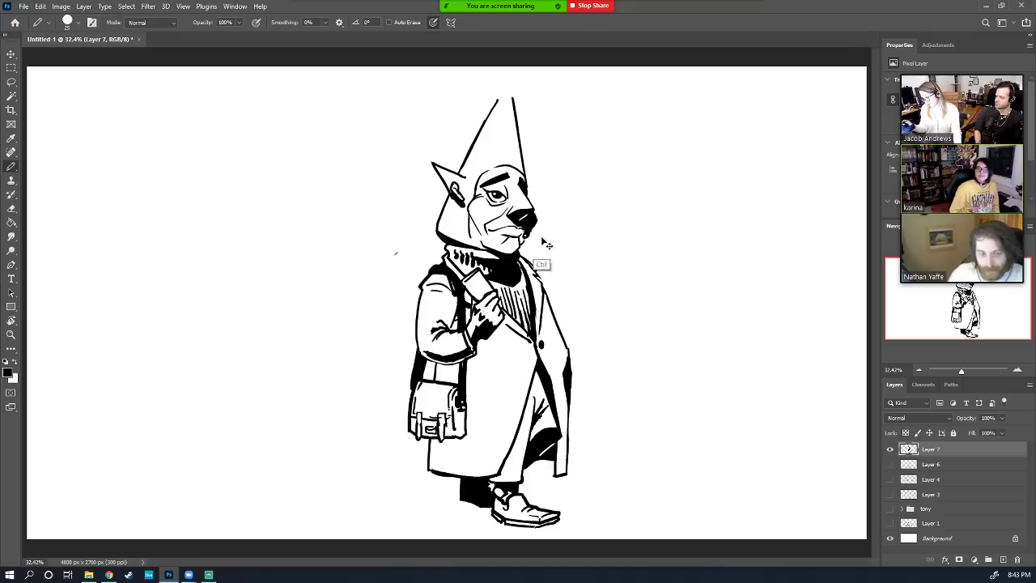
key("e")
key("b")
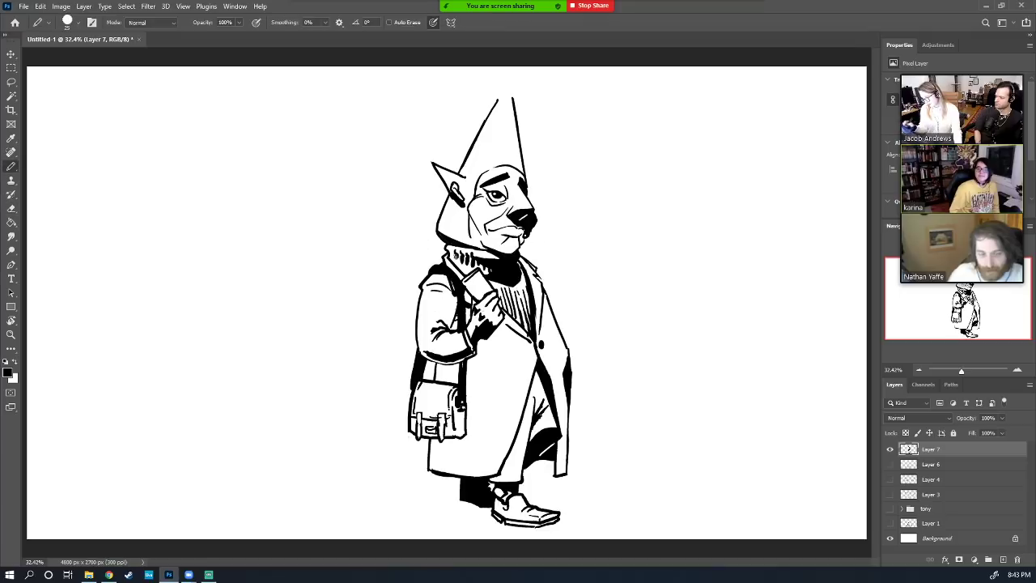
left_click_drag(419, 227, 385, 314)
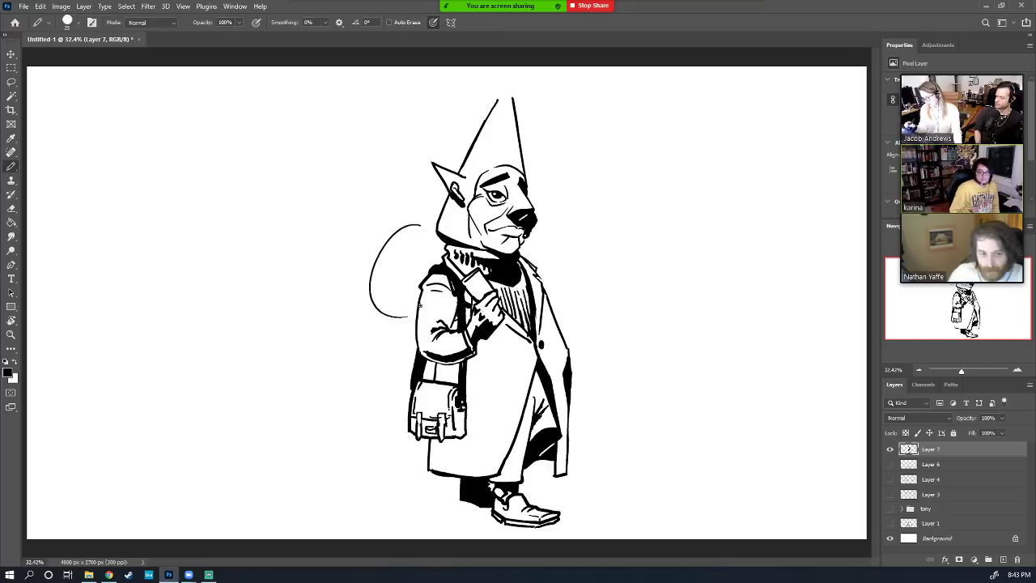
key("ctrl+z")
mouse_move(362, 118)
left_mouse_down()
mouse_move(381, 212)
mouse_move(364, 116)
left_mouse_up()
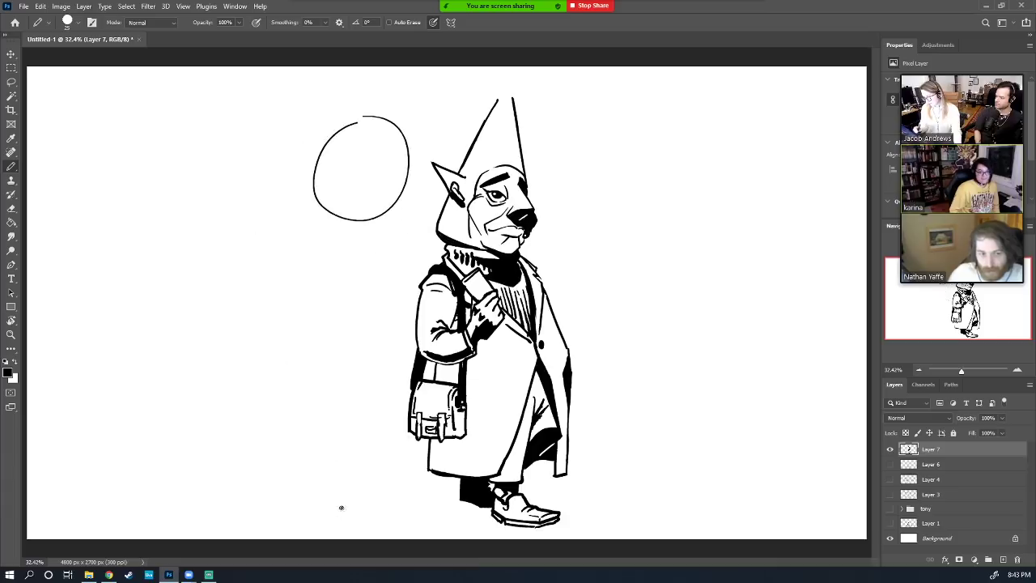
key("ctrl+z")
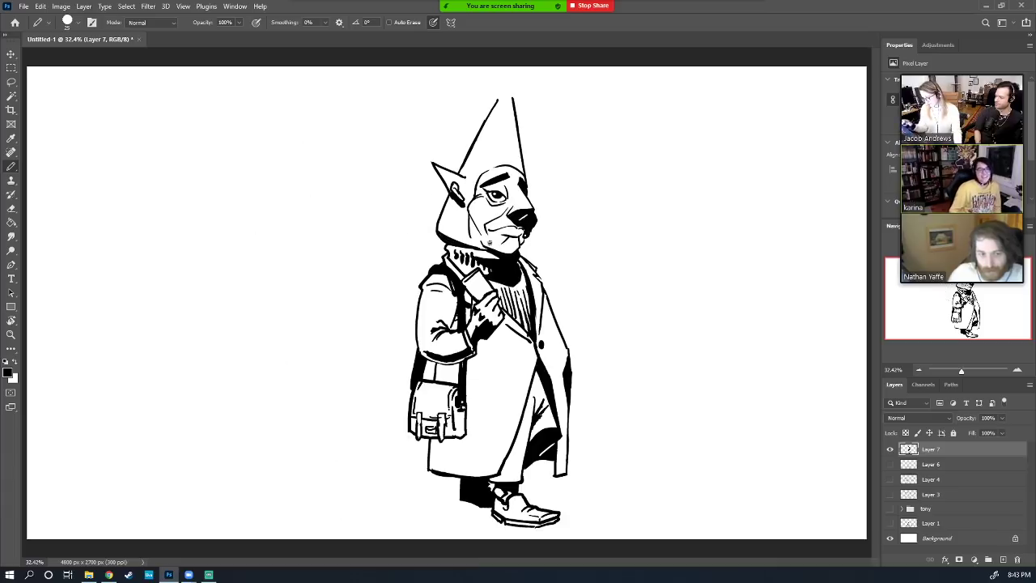
Draw the balloon string curving up-left from the shoulder, redrawing it until it fits
mouse_move(478, 302)
left_mouse_down()
mouse_move(377, 215)
mouse_move(354, 213)
left_mouse_up()
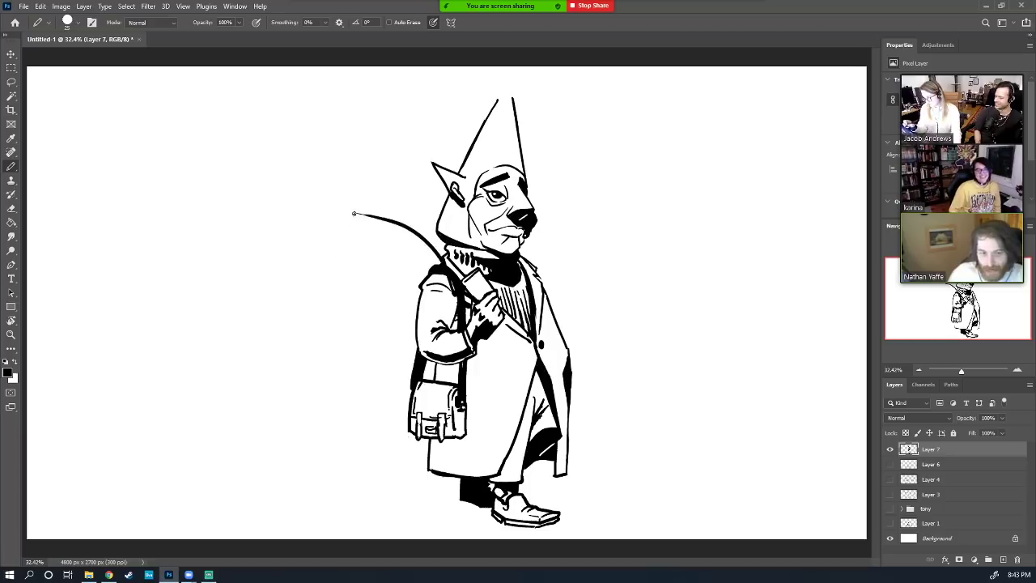
key("ctrl+z")
left_click_drag(471, 303, 369, 192)
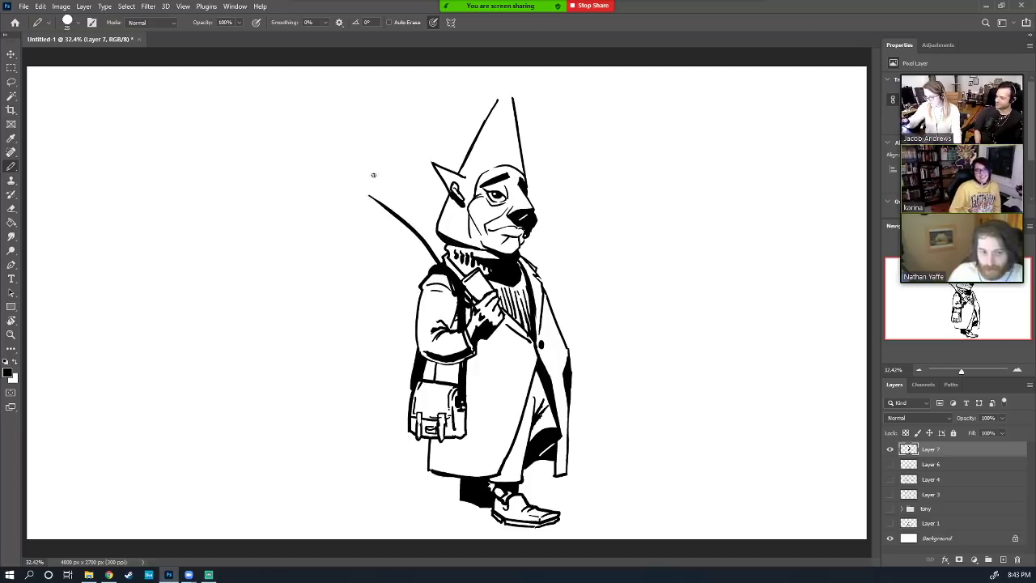
key("ctrl+z")
mouse_move(478, 301)
left_mouse_down()
mouse_move(347, 134)
mouse_move(316, 132)
mouse_move(322, 187)
mouse_move(351, 201)
mouse_move(384, 172)
mouse_move(374, 132)
mouse_move(341, 118)
mouse_move(312, 145)
mouse_move(320, 176)
mouse_move(357, 199)
mouse_move(374, 192)
mouse_move(355, 154)
mouse_move(317, 143)
mouse_move(302, 170)
mouse_move(316, 196)
mouse_move(379, 186)
mouse_move(366, 149)
mouse_move(332, 135)
mouse_move(313, 161)
left_mouse_up()
key("ctrl+z")
key("ctrl+z")
key("ctrl+z")
key("ctrl+z")
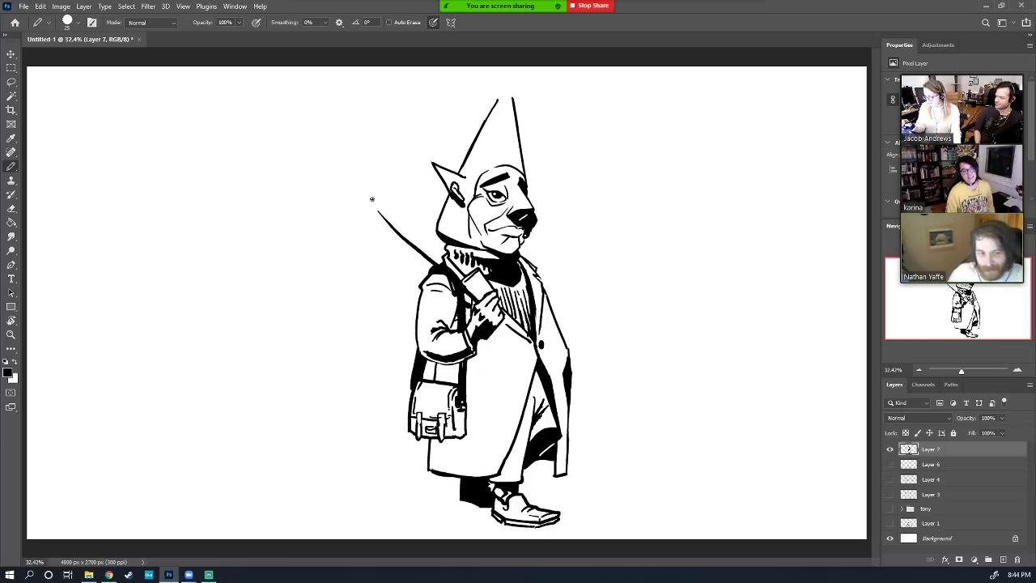
Draw the balloon outline at the string's top, retrying an inner curve along its lower left
mouse_move(371, 200)
left_mouse_down()
mouse_move(384, 170)
mouse_move(357, 139)
mouse_move(316, 166)
mouse_move(331, 199)
mouse_move(373, 208)
mouse_move(335, 201)
mouse_move(307, 168)
mouse_move(325, 138)
mouse_move(352, 136)
mouse_move(375, 157)
mouse_move(383, 186)
mouse_move(380, 152)
mouse_move(308, 139)
mouse_move(321, 197)
mouse_move(373, 197)
mouse_move(376, 169)
mouse_move(352, 142)
mouse_move(317, 151)
mouse_move(314, 183)
mouse_move(372, 210)
mouse_move(375, 201)
mouse_move(258, 213)
mouse_move(281, 222)
mouse_move(329, 203)
mouse_move(287, 196)
mouse_move(356, 204)
left_mouse_up()
key("ctrl+z")
key("ctrl+z")
key("ctrl+z")
key("e")
key("b")
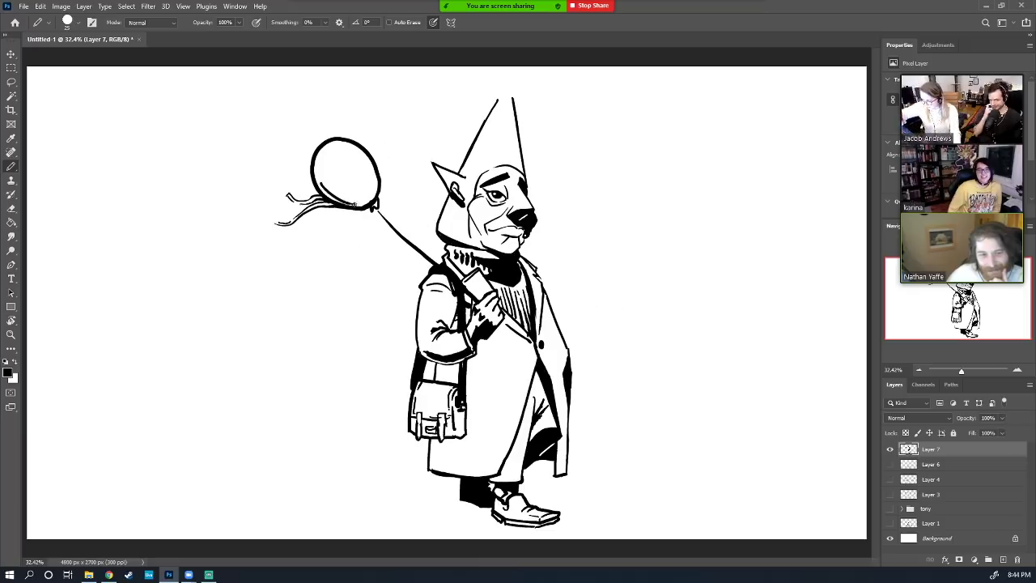
key("ctrl+z")
key("ctrl+z")
mouse_move(317, 174)
left_mouse_down()
mouse_move(362, 210)
mouse_move(370, 193)
mouse_move(336, 202)
left_mouse_up()
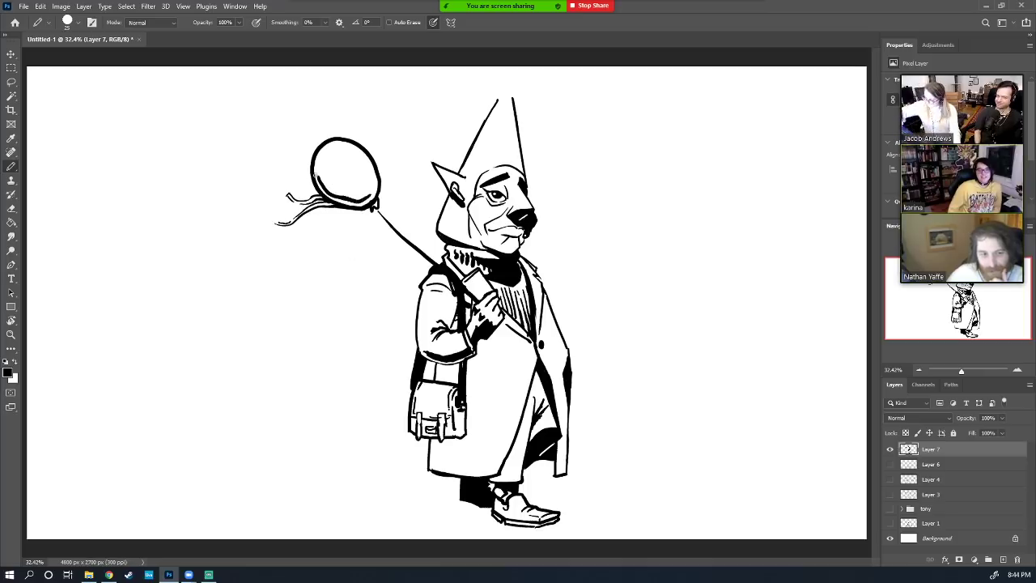
key("ctrl+z")
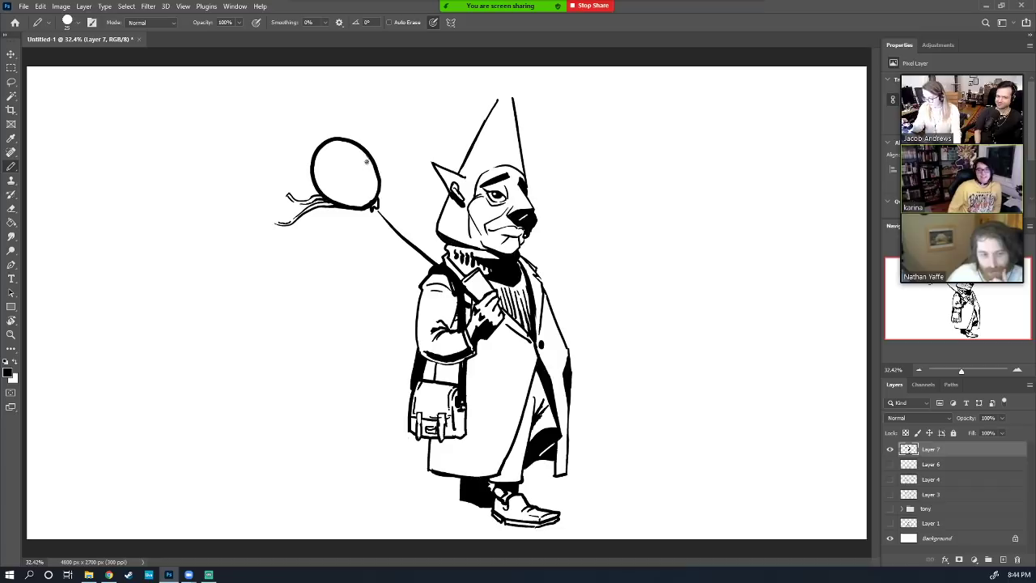
Shade the balloon's lower-right edge and lighten the ink along its inner lower edge
mouse_move(371, 161)
left_mouse_down()
mouse_move(366, 186)
mouse_move(346, 196)
mouse_move(367, 201)
mouse_move(374, 179)
mouse_move(373, 198)
mouse_move(340, 202)
left_mouse_up()
key("e")
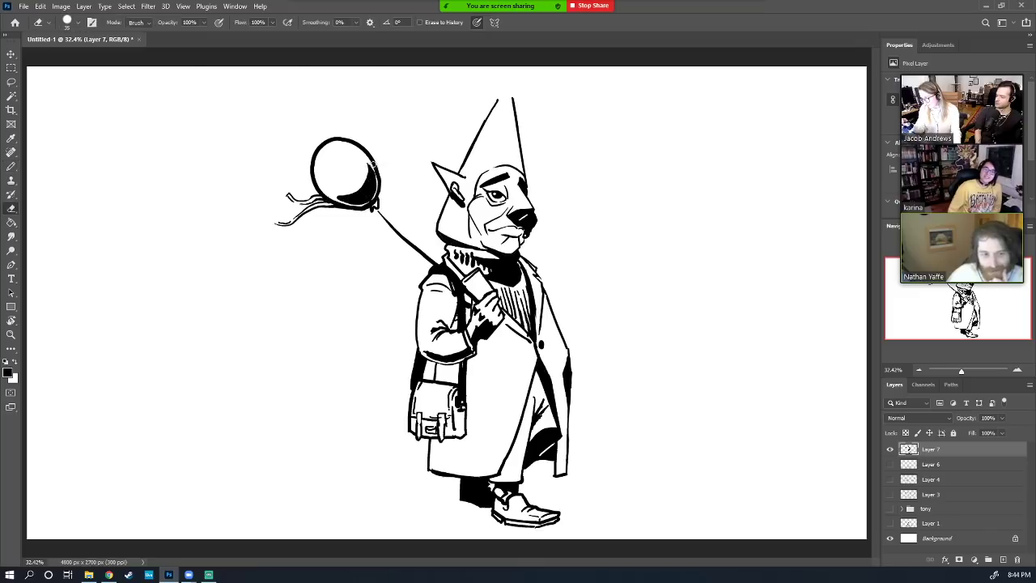
mouse_move(374, 167)
left_mouse_down()
mouse_move(368, 201)
mouse_move(346, 197)
left_mouse_up()
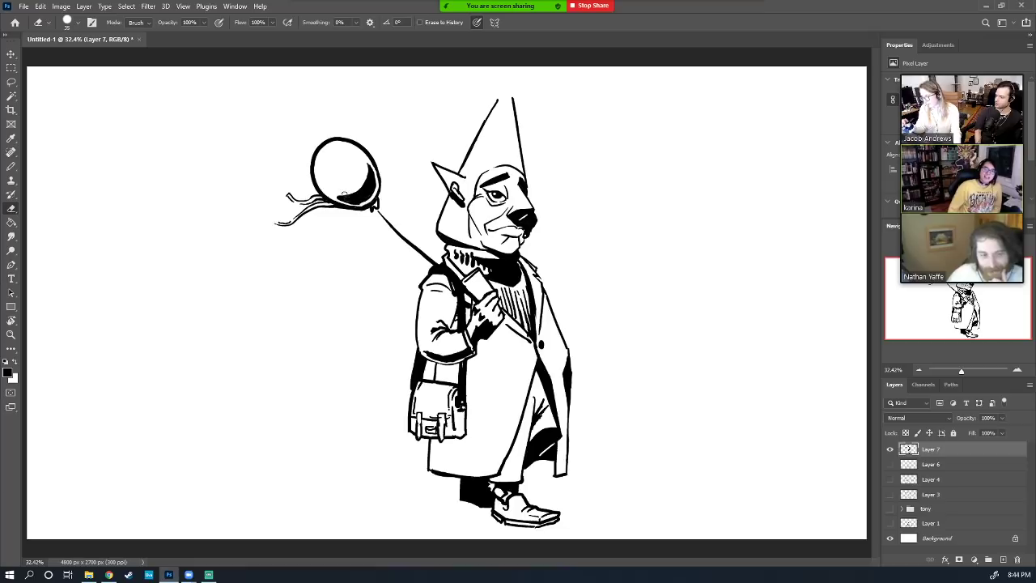
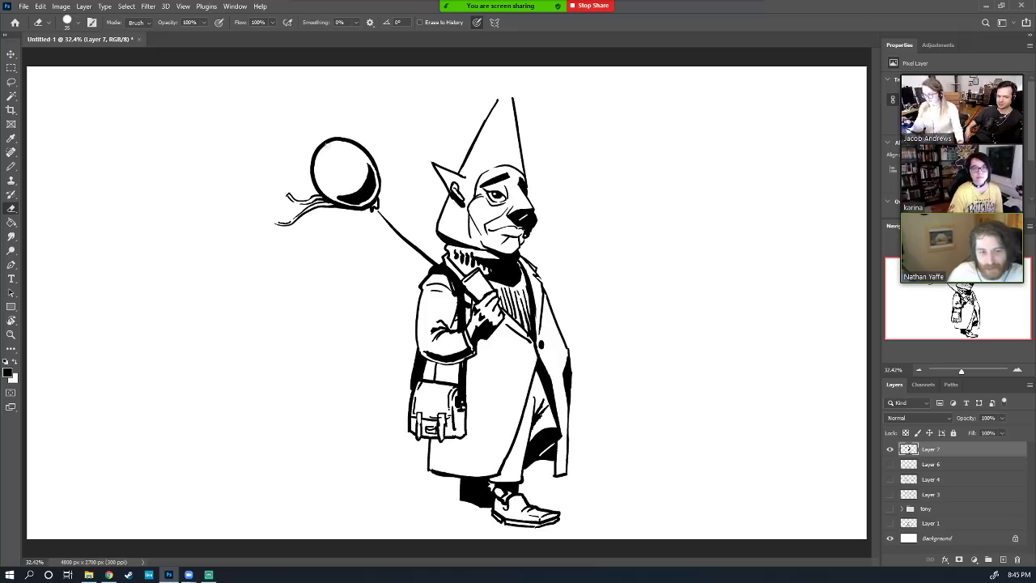
Draw a highlight arc in the balloon and fill the hat's right strip solid black
key("b")
left_click_drag(329, 148, 322, 177)
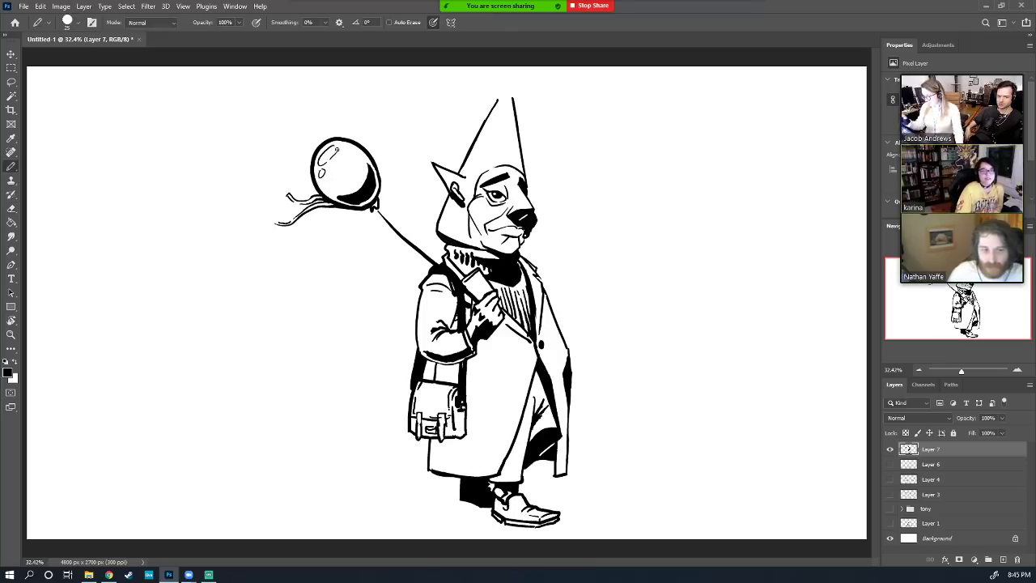
left_click_drag(512, 97, 511, 158)
key("g")
left_click(516, 151)
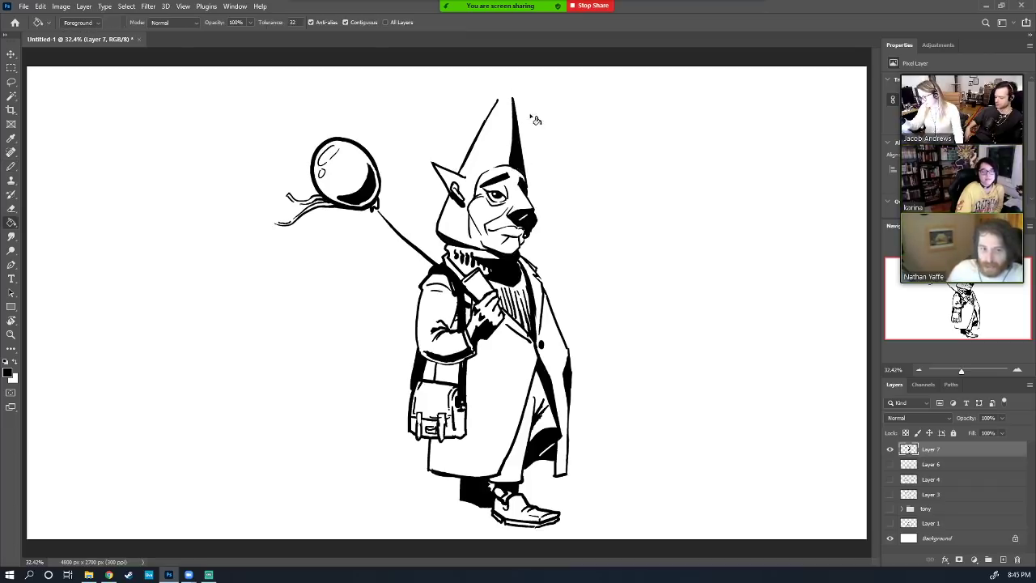
Ink the inner ear line and the muzzle, mouth and chin markings
key("b")
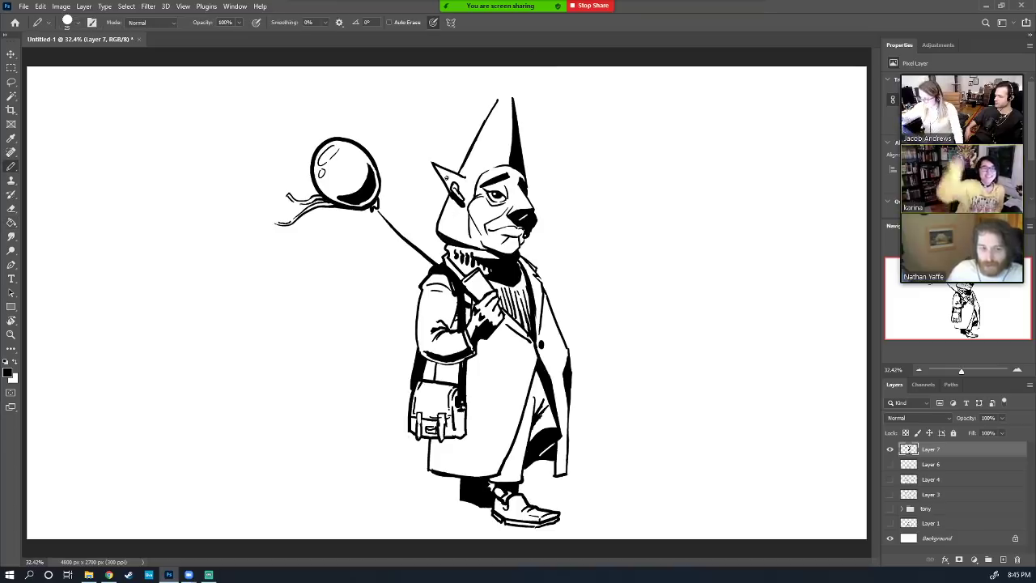
left_click_drag(449, 173, 443, 186)
key("e")
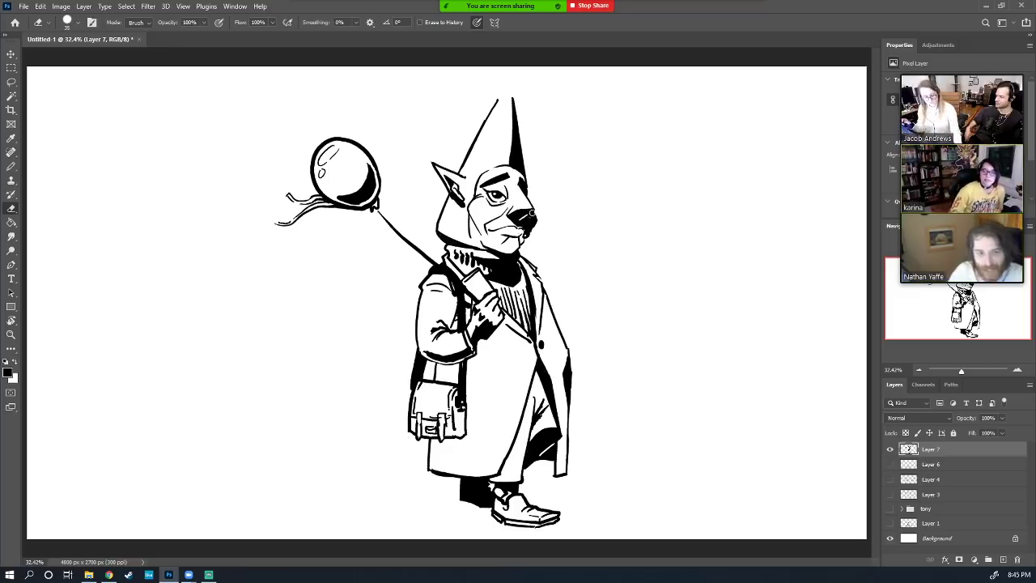
key("b")
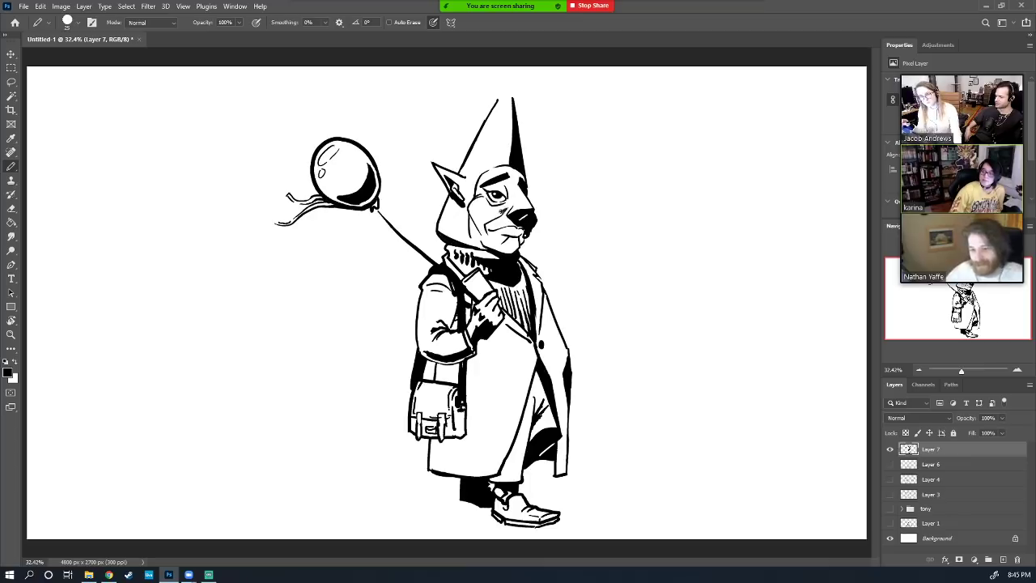
left_click_drag(502, 212, 478, 224)
key("e")
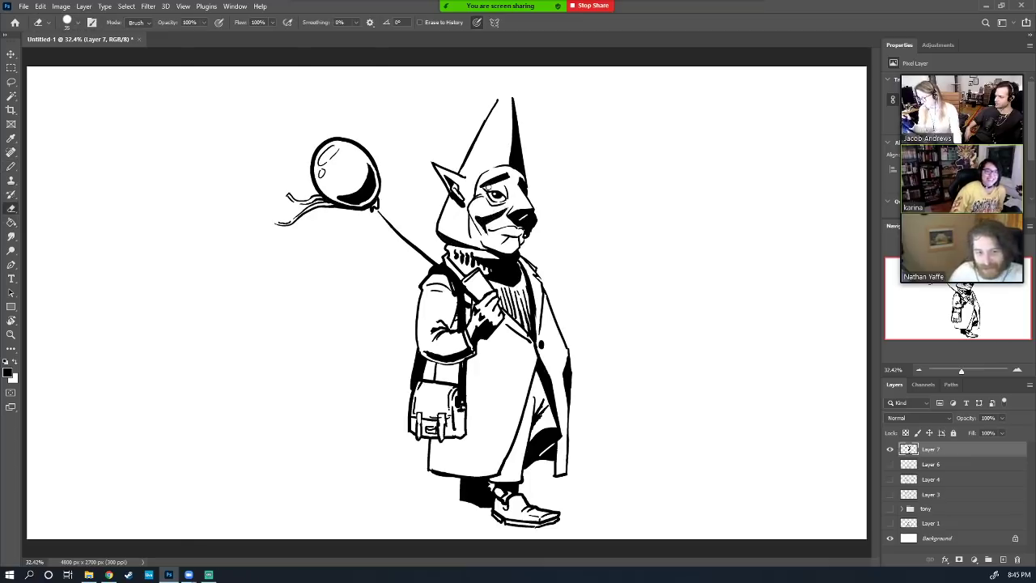
key("b")
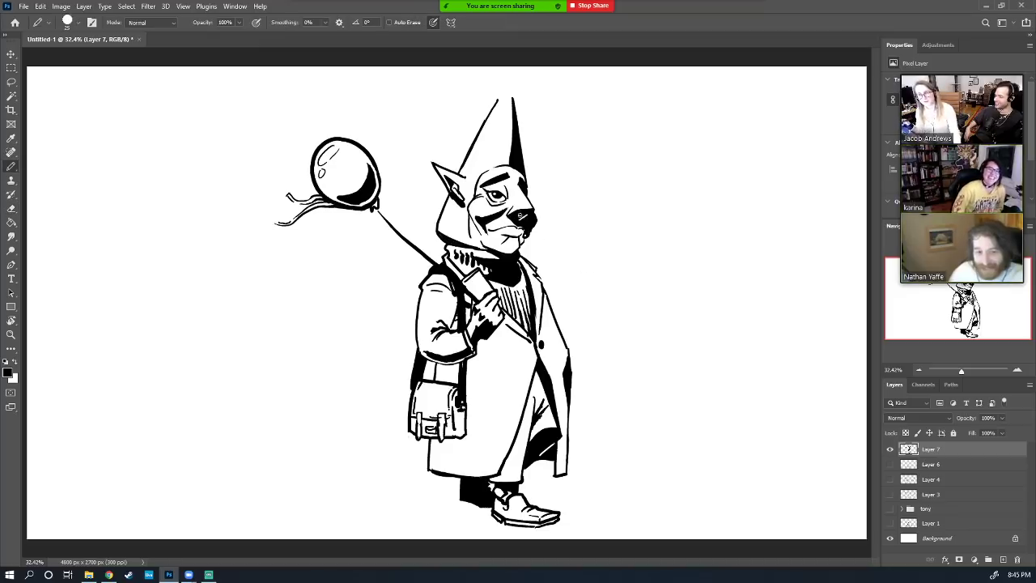
mouse_move(517, 236)
left_mouse_down()
mouse_move(502, 251)
mouse_move(519, 239)
mouse_move(513, 249)
left_mouse_up()
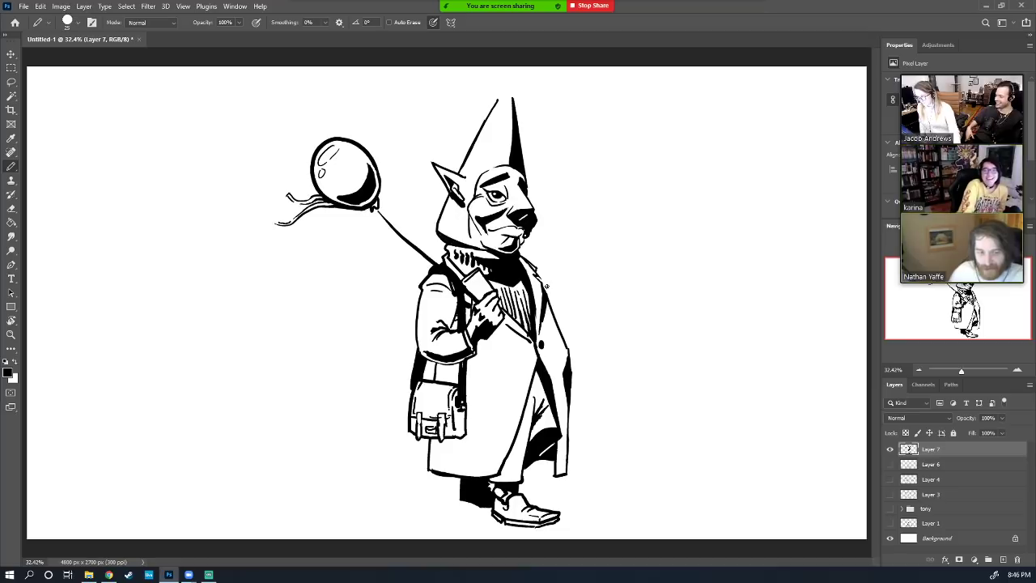
Begin a new figure sketch to the right of the gnome
key("e")
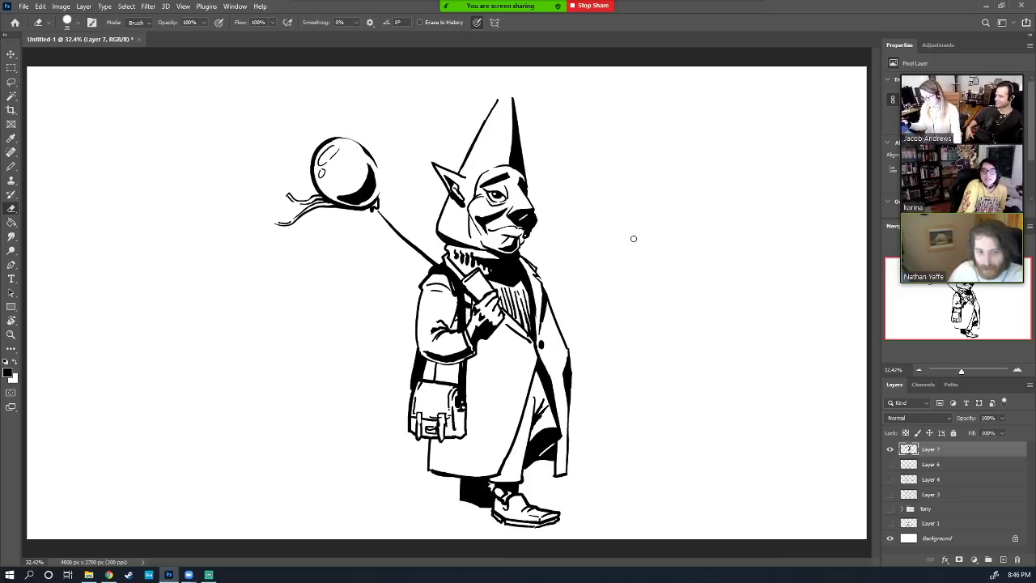
key("b")
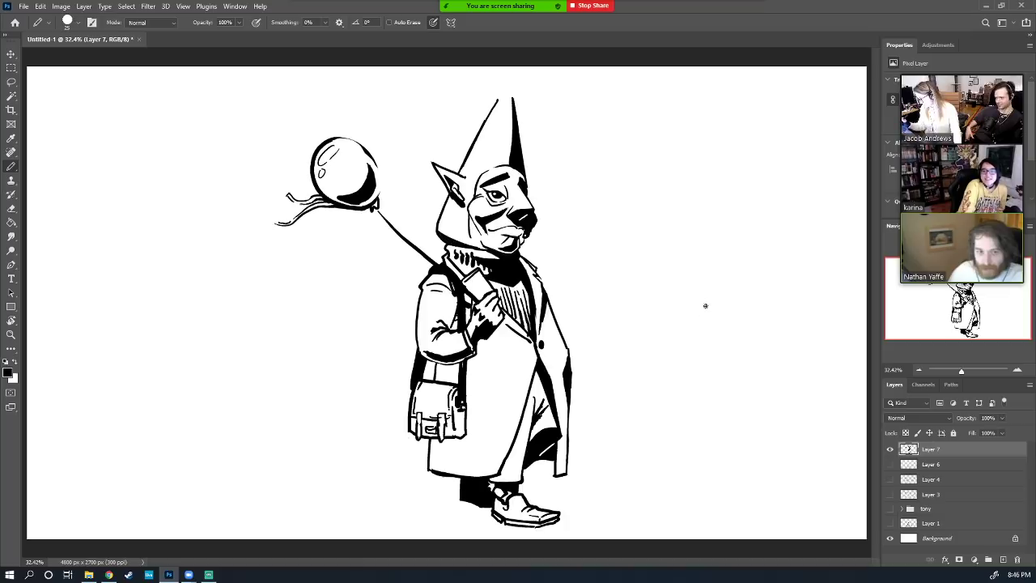
left_click_drag(710, 302, 752, 322)
Draw the girl's head with bow and closed eye, her arm, body and skirt, trimming the body lines
mouse_move(710, 291)
left_mouse_down()
mouse_move(695, 283)
mouse_move(656, 312)
mouse_move(685, 307)
left_mouse_up()
mouse_move(763, 310)
left_mouse_down()
mouse_move(782, 356)
mouse_move(756, 312)
mouse_move(767, 313)
mouse_move(755, 324)
left_mouse_up()
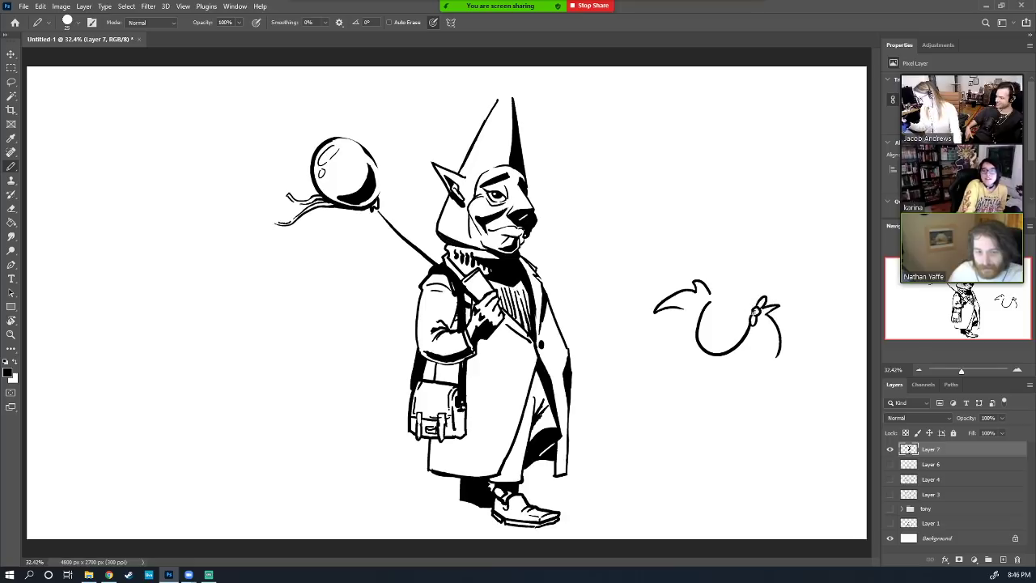
mouse_move(716, 293)
left_mouse_down()
mouse_move(725, 284)
mouse_move(709, 302)
mouse_move(744, 316)
mouse_move(721, 321)
mouse_move(739, 332)
mouse_move(660, 361)
mouse_move(651, 346)
mouse_move(630, 355)
mouse_move(716, 387)
mouse_move(730, 366)
mouse_move(750, 472)
left_mouse_up()
mouse_move(704, 403)
left_mouse_down()
mouse_move(704, 485)
mouse_move(690, 498)
mouse_move(705, 495)
left_mouse_up()
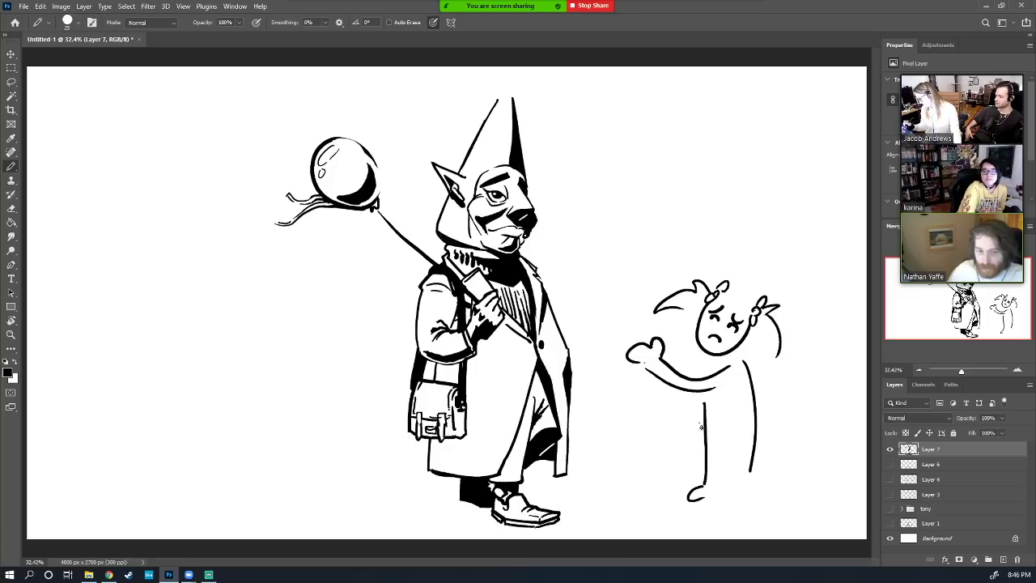
mouse_move(701, 426)
left_mouse_down()
mouse_move(684, 472)
mouse_move(766, 466)
mouse_move(765, 432)
mouse_move(753, 463)
left_mouse_up()
key("e")
left_click_drag(709, 422, 707, 465)
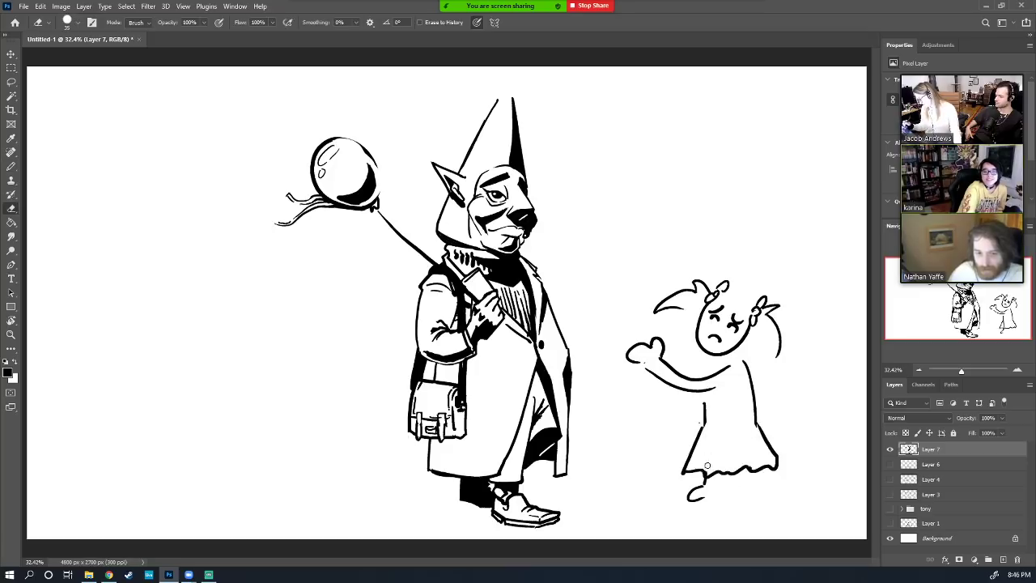
Add the girl's second arm, both legs and forehead hair, then lasso-select her
key("b")
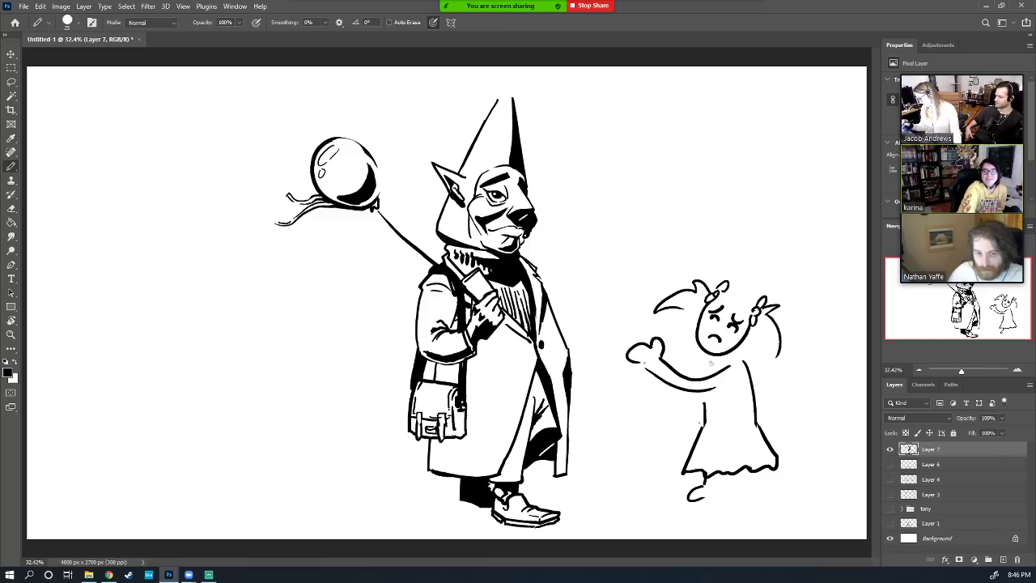
mouse_move(712, 357)
left_mouse_down()
mouse_move(704, 378)
mouse_move(732, 393)
left_mouse_up()
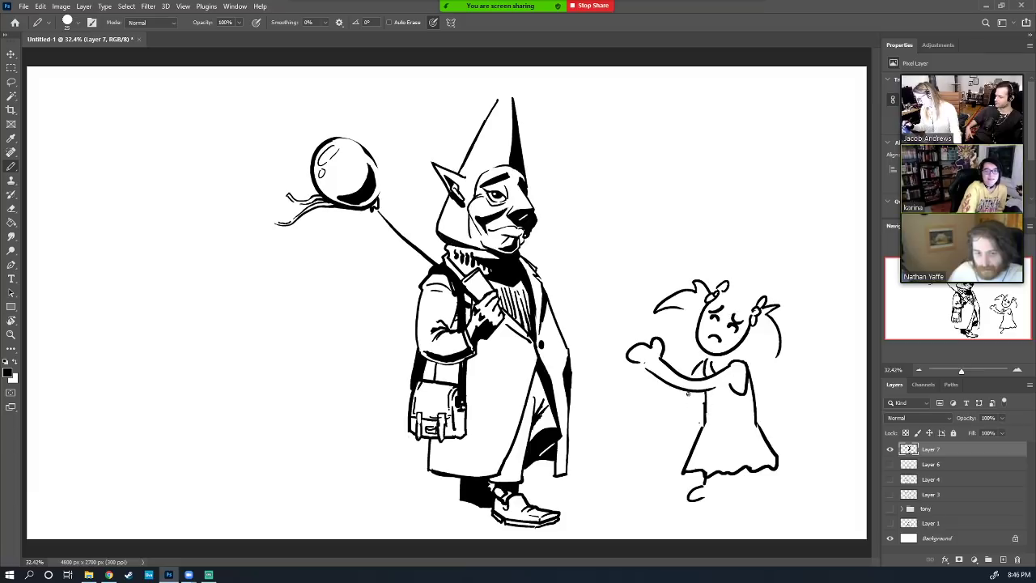
mouse_move(688, 393)
left_mouse_down()
mouse_move(666, 431)
mouse_move(675, 437)
mouse_move(693, 398)
left_mouse_up()
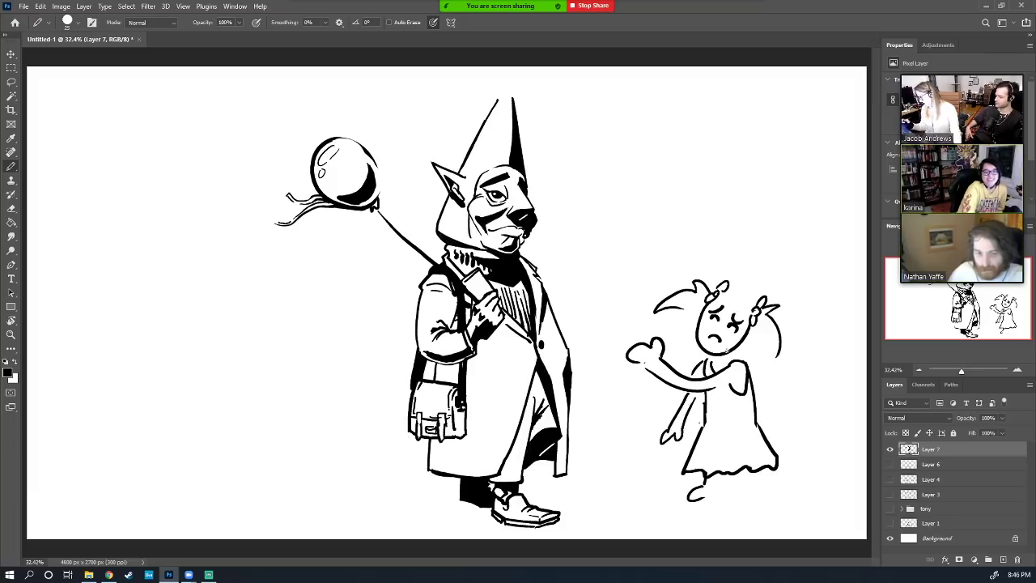
left_click_drag(716, 479, 710, 497)
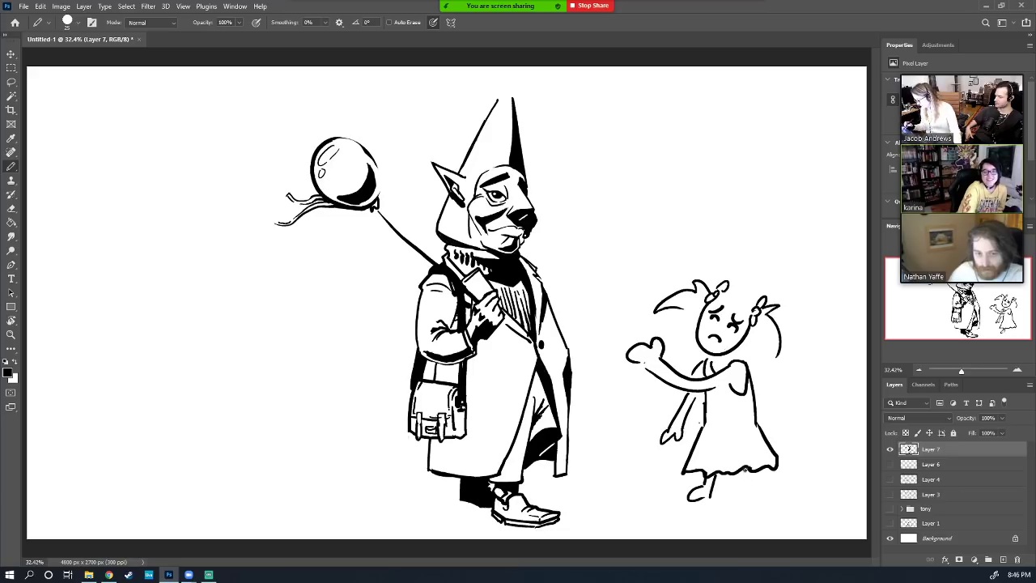
mouse_move(745, 468)
left_mouse_down()
mouse_move(741, 492)
mouse_move(759, 499)
left_mouse_up()
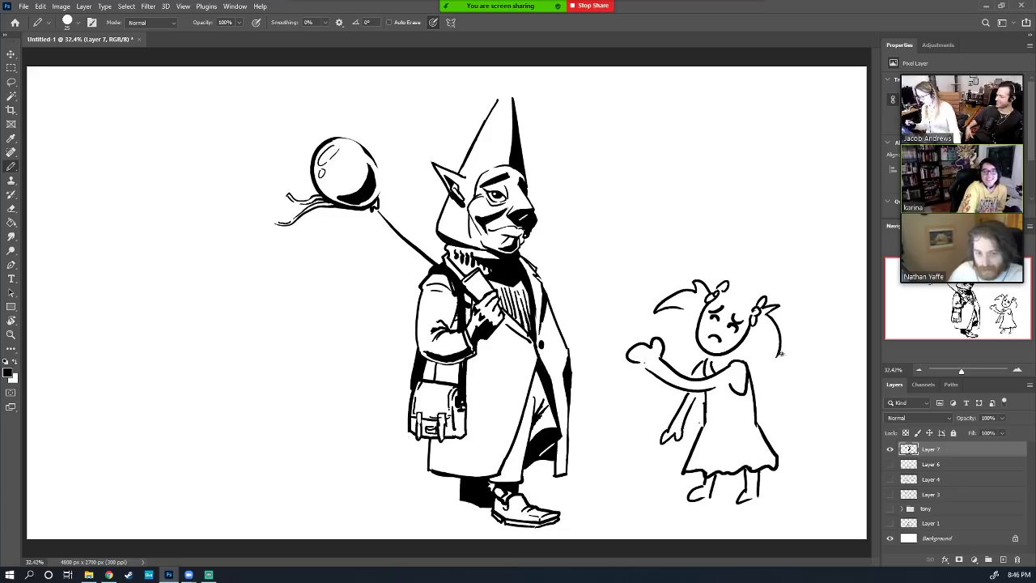
mouse_move(755, 296)
left_mouse_down()
mouse_move(730, 283)
mouse_move(723, 306)
mouse_move(750, 322)
mouse_move(775, 300)
left_mouse_up()
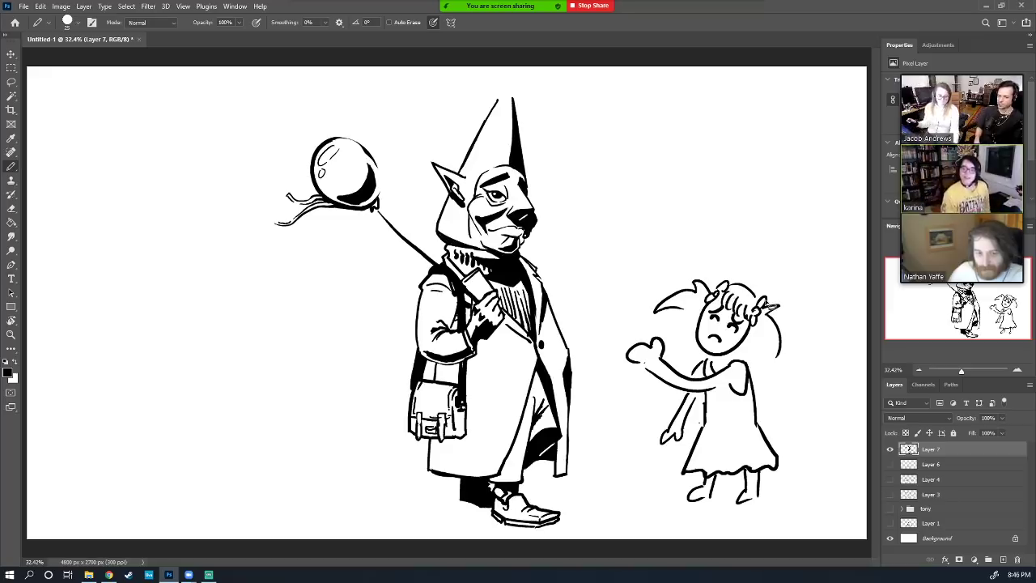
key("l")
mouse_move(718, 235)
left_mouse_down()
mouse_move(671, 532)
mouse_move(766, 217)
left_mouse_up()
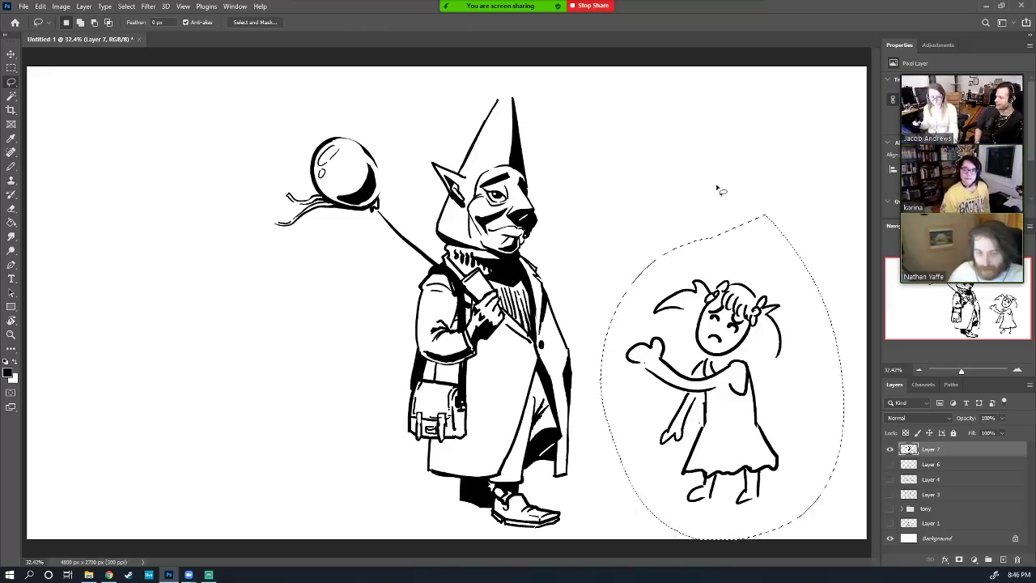
Cut the girl sketch, deselect, and shift the gnome layer slightly up and left
key("ctrl+x")
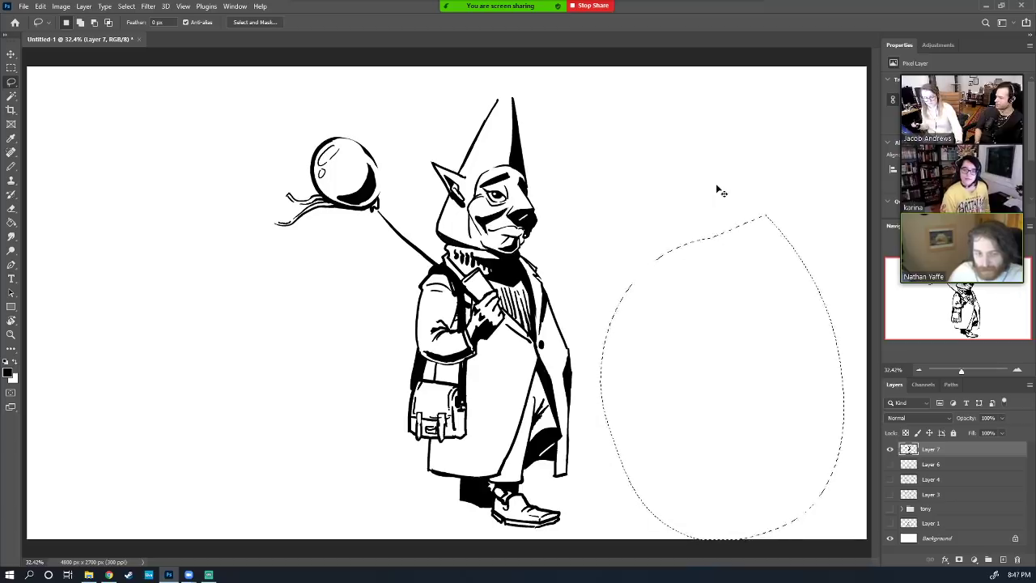
key("ctrl+d")
left_click(10, 53)
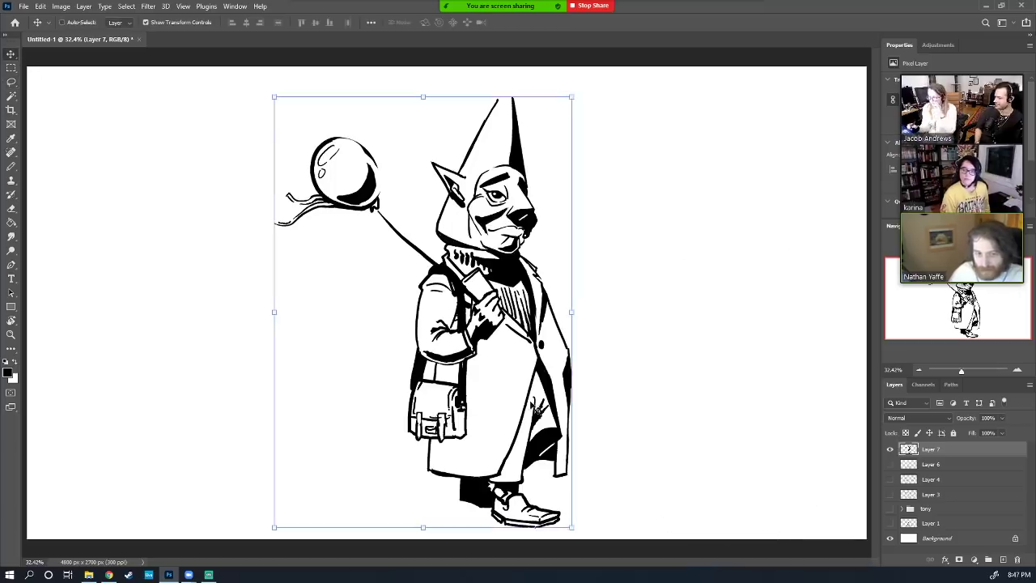
left_click_drag(536, 409, 519, 397)
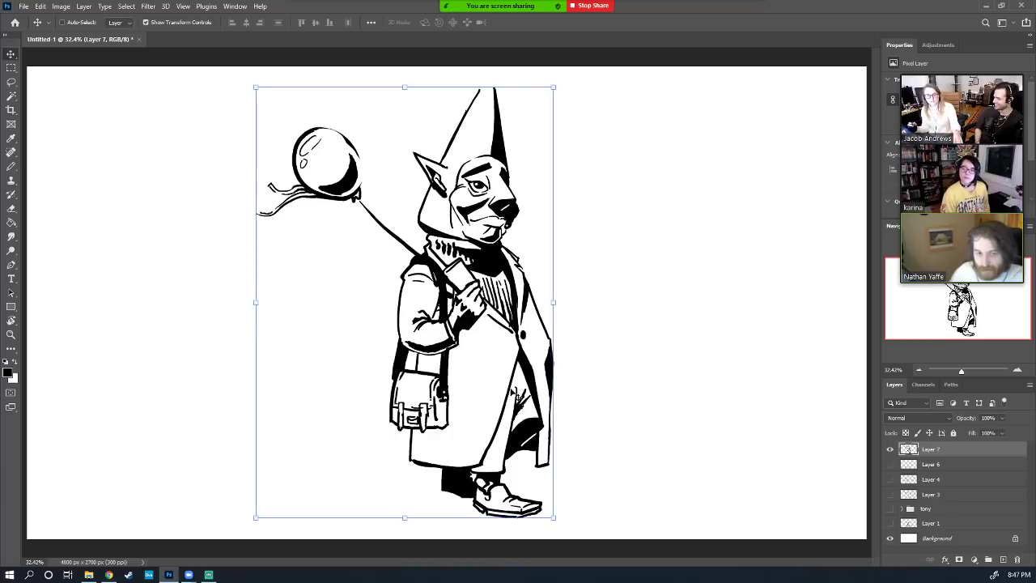
Ink a dark fold down the gnome's coat and darken the shoe's toe outline
key("b")
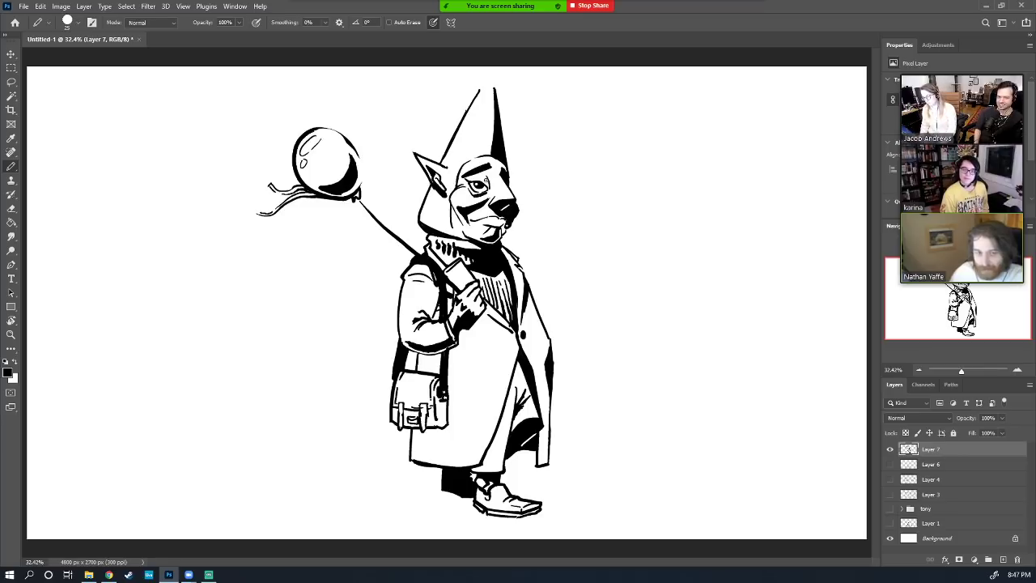
mouse_move(521, 339)
left_mouse_down()
mouse_move(510, 361)
mouse_move(497, 327)
mouse_move(532, 307)
mouse_move(539, 348)
mouse_move(490, 465)
mouse_move(475, 467)
left_mouse_up()
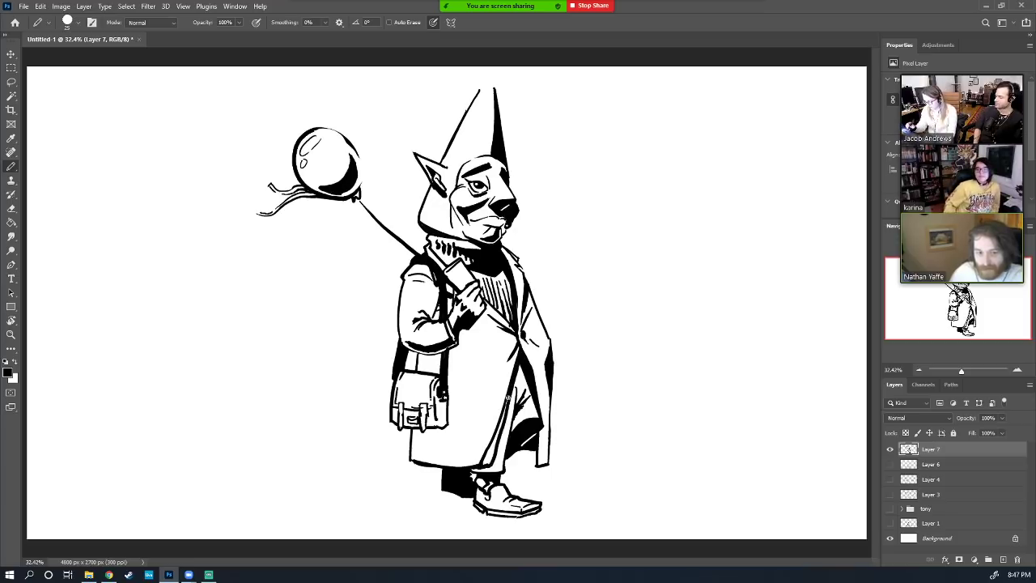
left_click_drag(508, 397, 484, 458)
left_click_drag(506, 408, 491, 455)
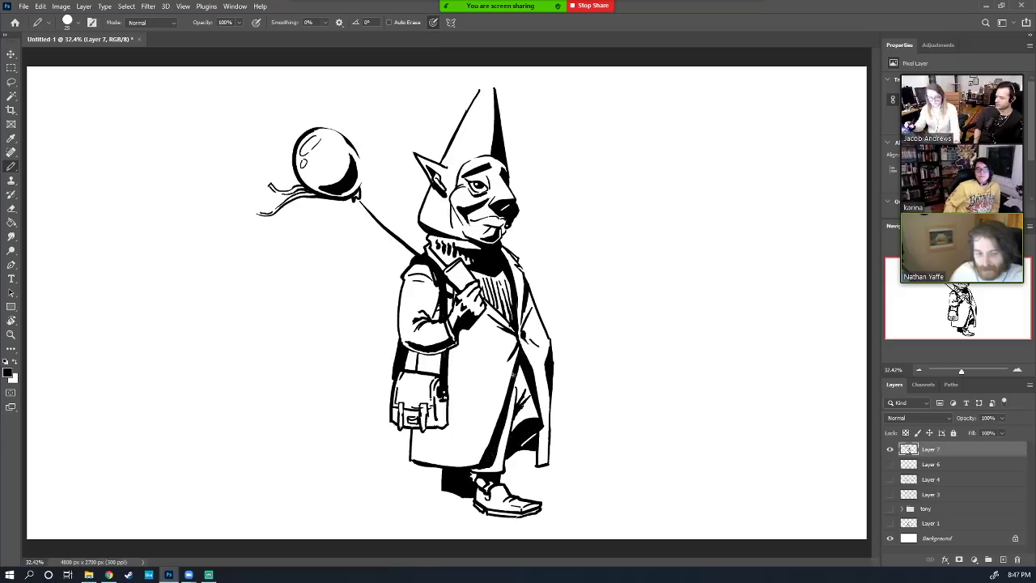
key("e")
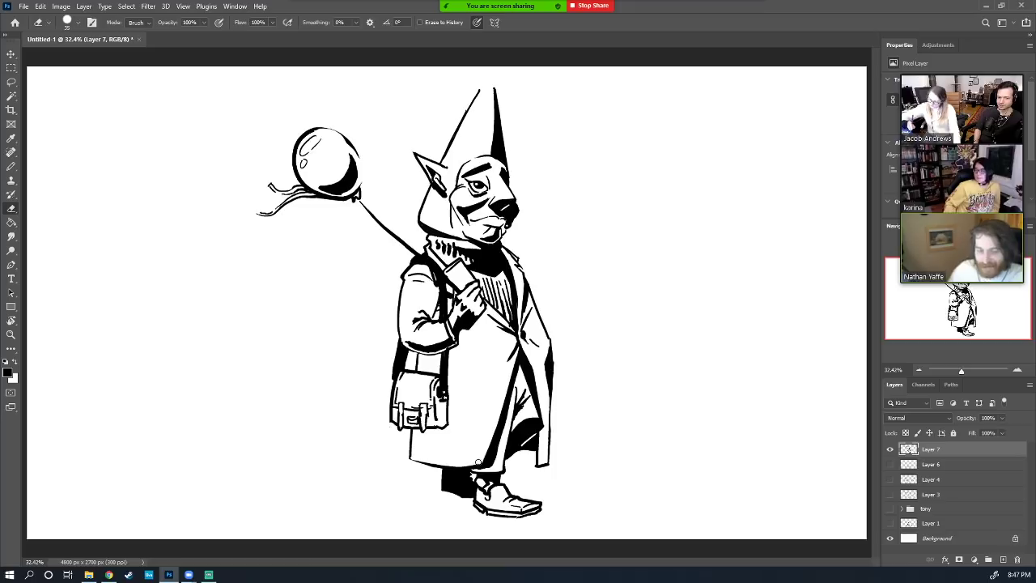
key("b")
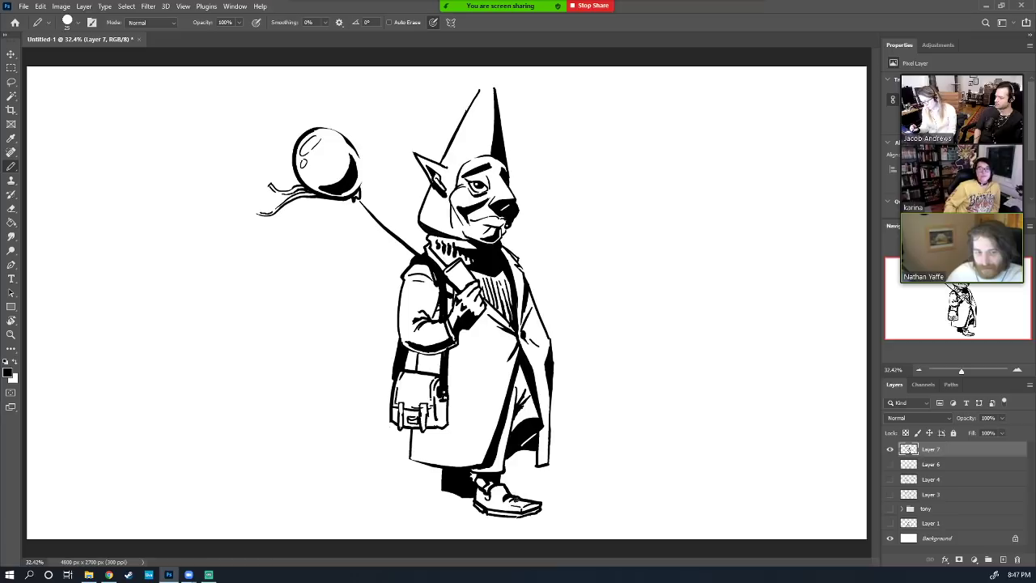
left_click_drag(525, 513, 537, 508)
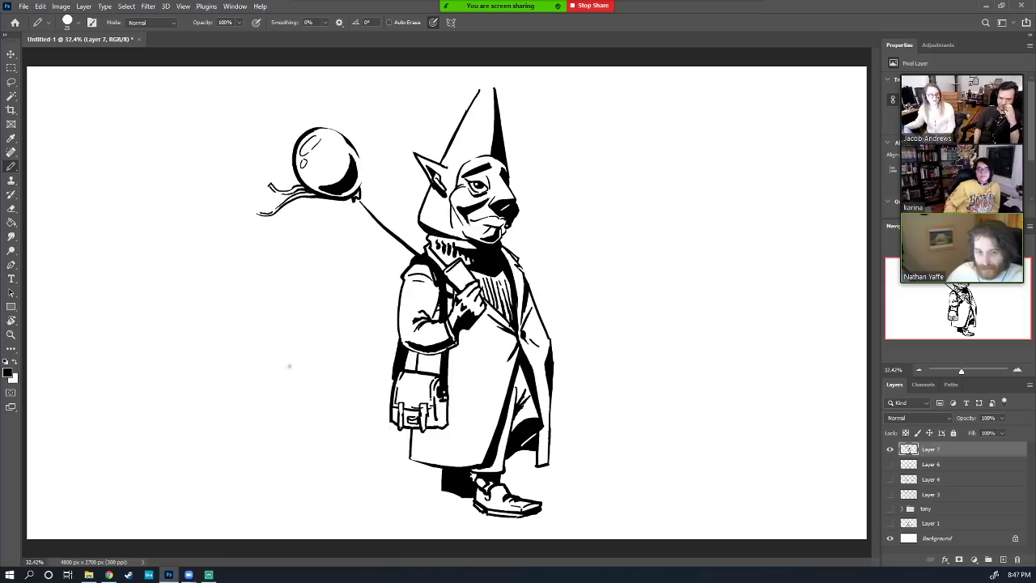
End the screen share and bring the dragon drawing's window back to the front
left_click(593, 6)
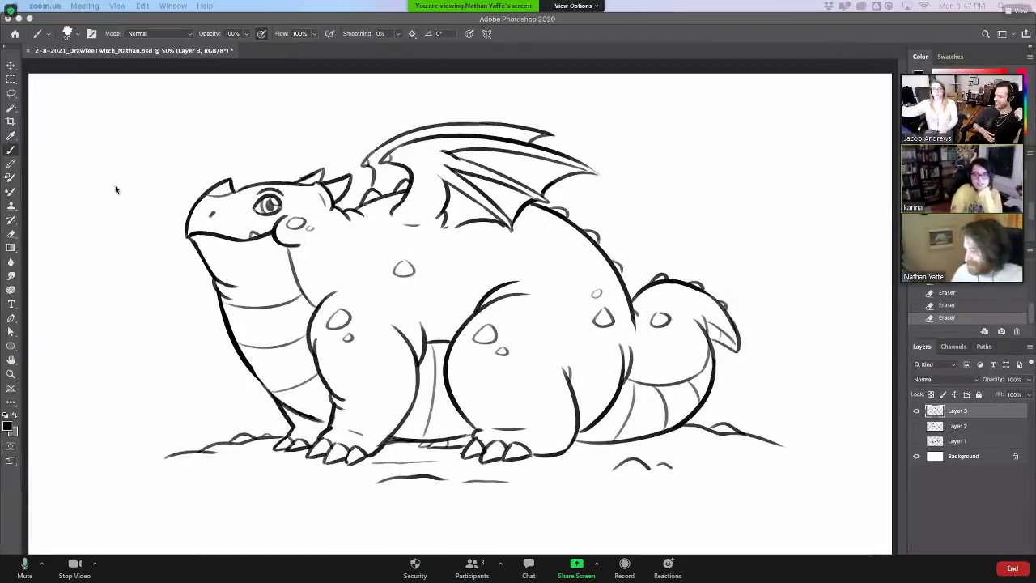
left_click(21, 150)
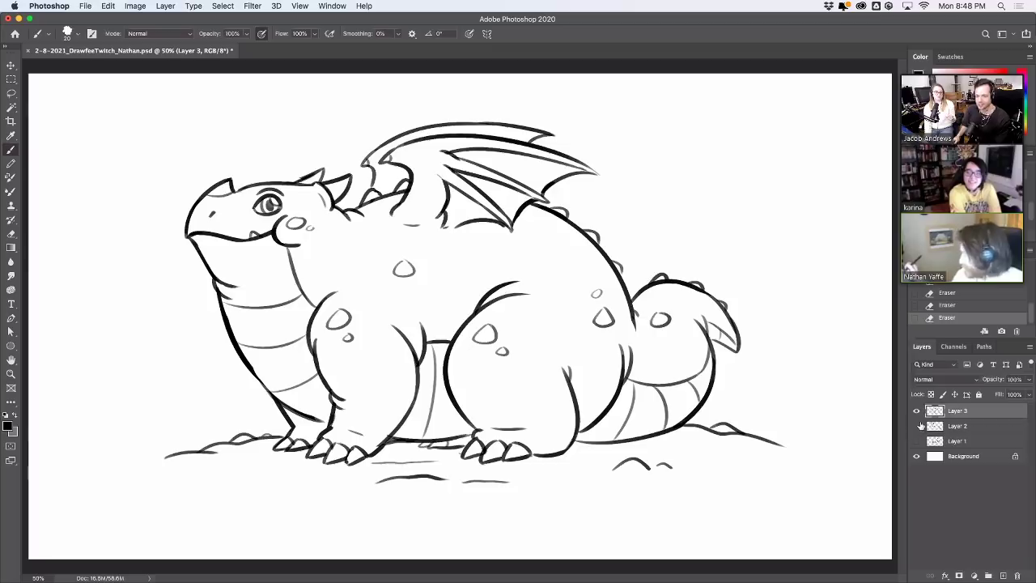
Hide the dragon sketch, add a new layer, and draw the egg's left side and bottom
left_click(918, 411)
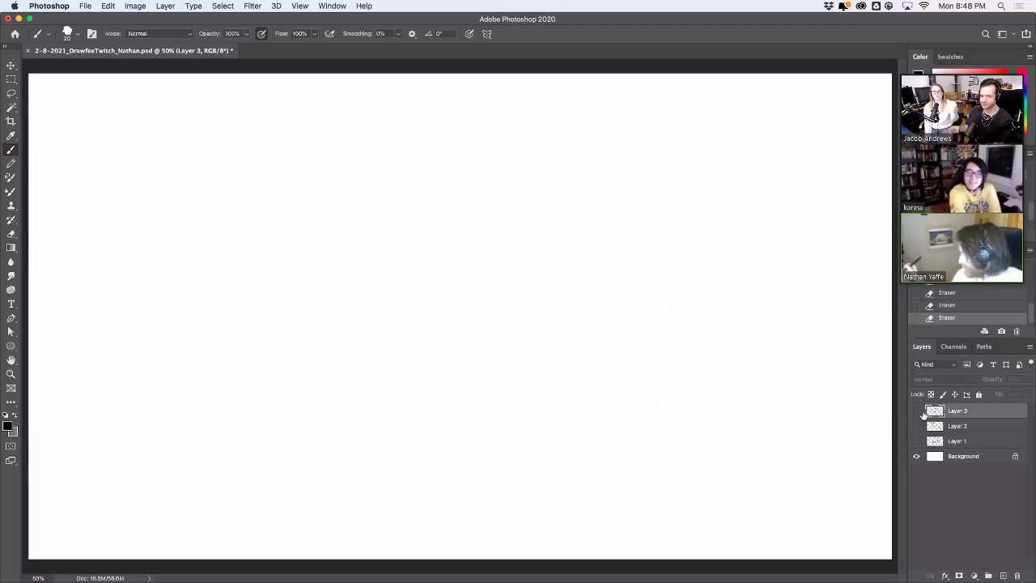
left_click(1005, 575)
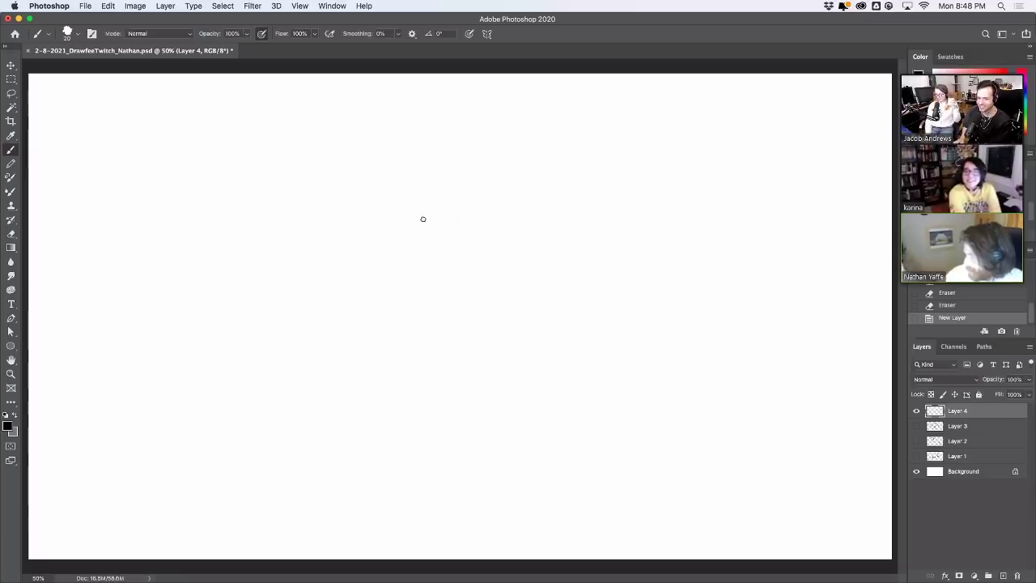
mouse_move(421, 219)
left_mouse_down()
mouse_move(445, 188)
mouse_move(478, 199)
left_mouse_up()
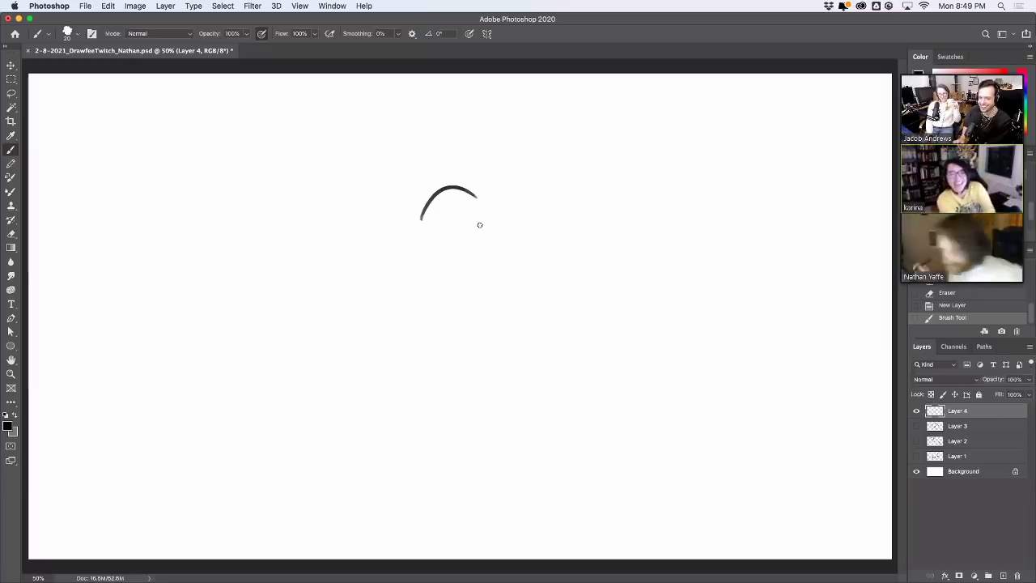
key("super+z")
mouse_move(379, 276)
left_mouse_down()
mouse_move(412, 181)
mouse_move(519, 274)
left_mouse_up()
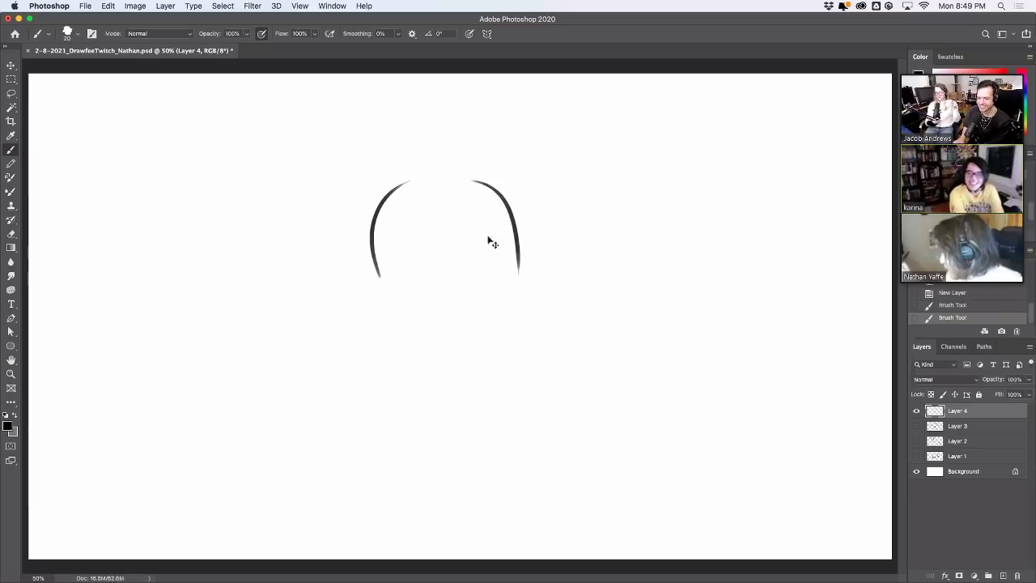
key("super+z")
key("super+z")
mouse_move(379, 285)
left_mouse_down()
mouse_move(473, 161)
mouse_move(532, 270)
left_mouse_up()
mouse_move(390, 310)
left_mouse_down()
mouse_move(503, 341)
mouse_move(532, 258)
left_mouse_up()
left_click_drag(383, 292, 424, 341)
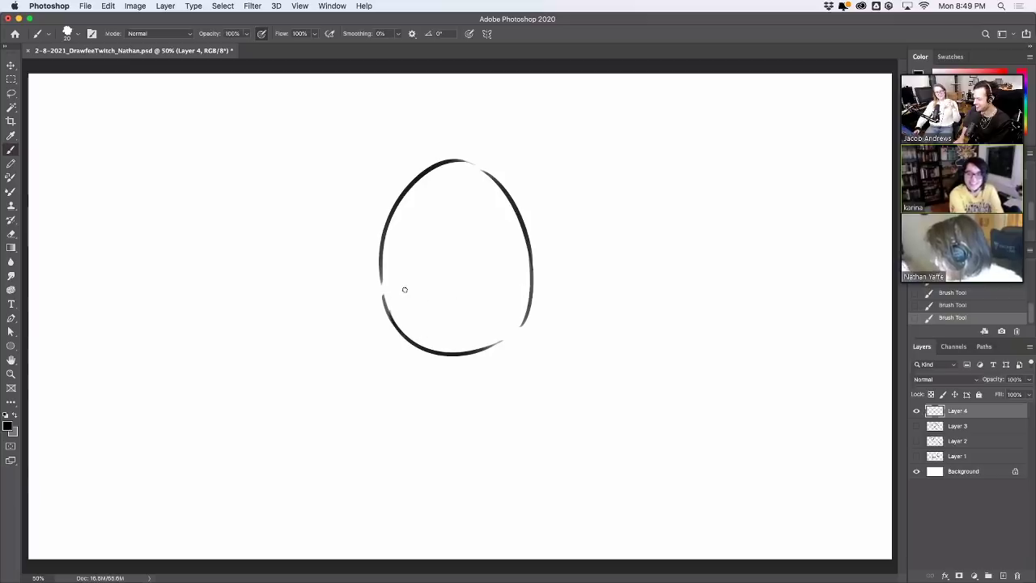
Erase rough marks on the egg's lower left and redraw its lower-right curve
key("e")
mouse_move(397, 307)
left_mouse_down()
mouse_move(418, 330)
mouse_move(384, 254)
left_mouse_up()
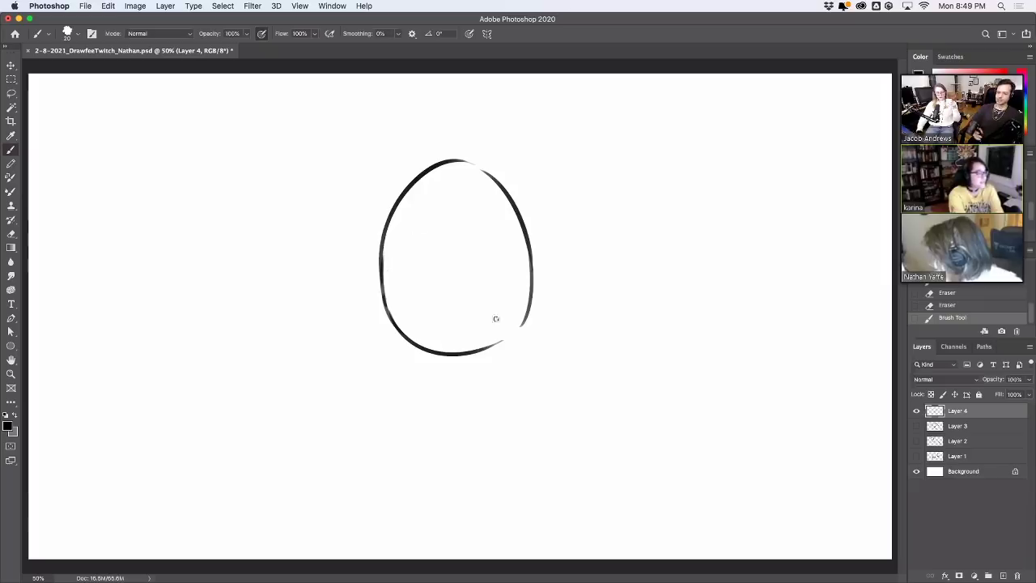
left_click_drag(491, 346, 527, 280)
key("cmd+z")
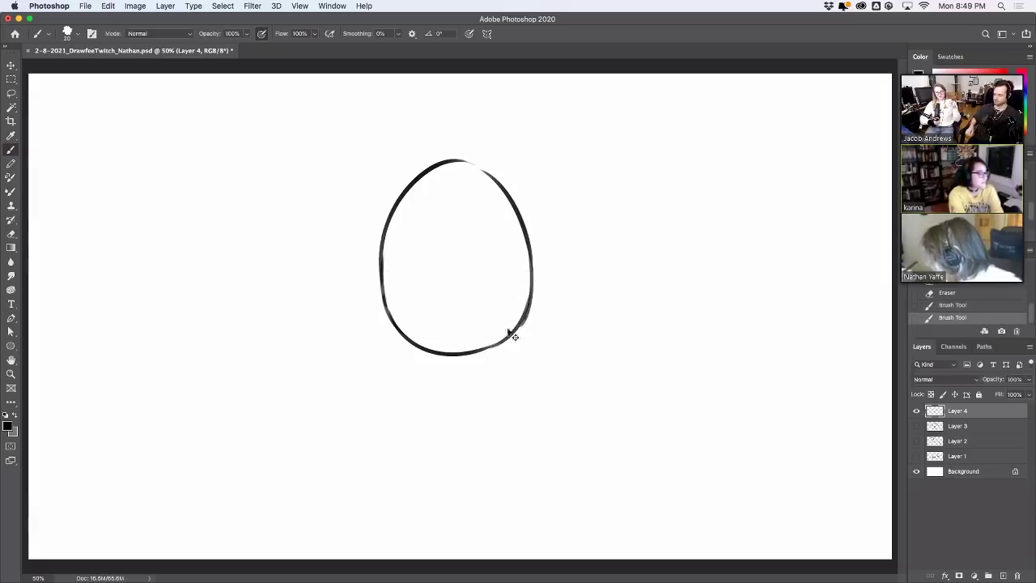
key("cmd+z")
left_click_drag(491, 348, 531, 283)
Redraw the egg's top-right and lower-right curves
left_click_drag(464, 162, 502, 193)
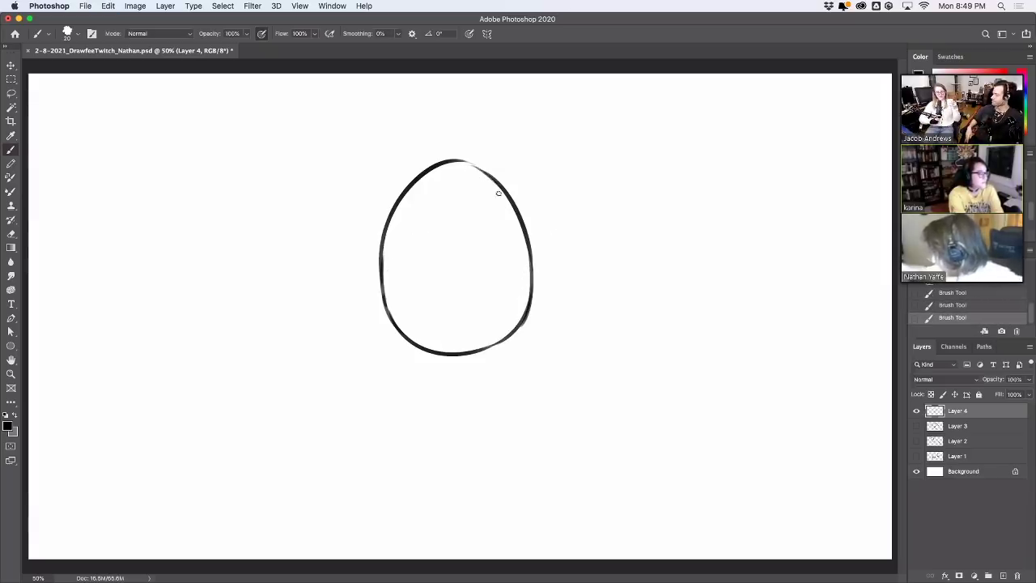
key("cmd+z")
left_click_drag(466, 162, 507, 197)
key("cmd+z")
key("cmd+z")
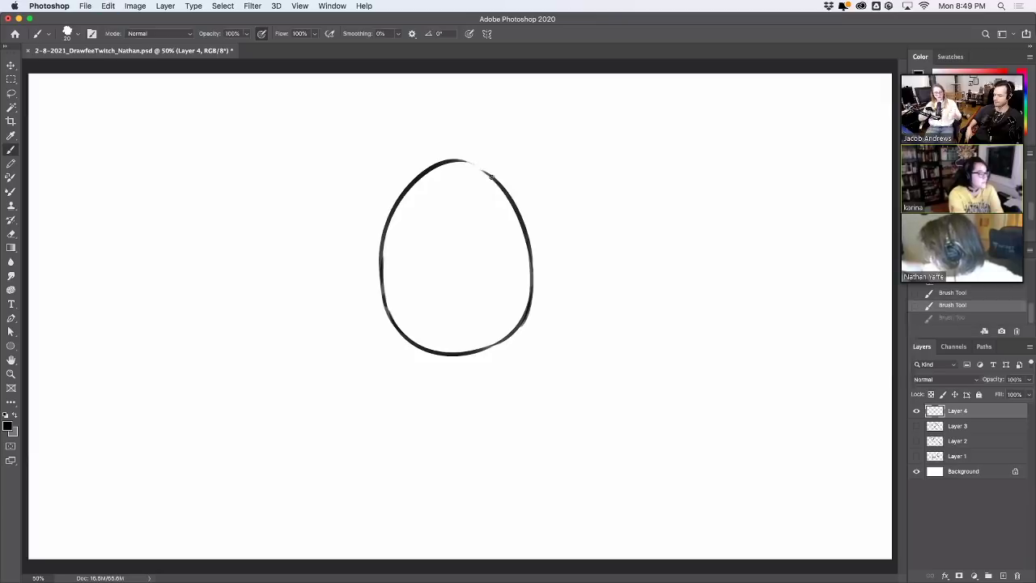
left_click_drag(465, 161, 503, 195)
mouse_move(489, 349)
left_mouse_down()
mouse_move(533, 297)
mouse_move(501, 338)
mouse_move(521, 319)
left_mouse_up()
key("cmd+z")
key("cmd+z")
left_click_drag(482, 350, 521, 319)
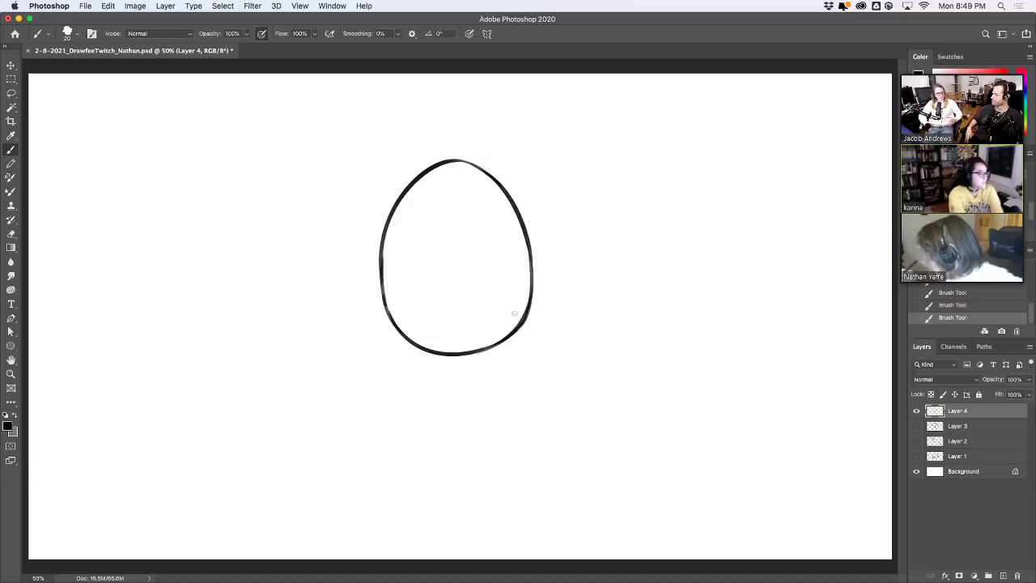
Clean up and retrace the egg's left and lower-left edges
key("e")
mouse_move(388, 259)
left_mouse_down()
mouse_move(395, 297)
mouse_move(389, 250)
left_mouse_up()
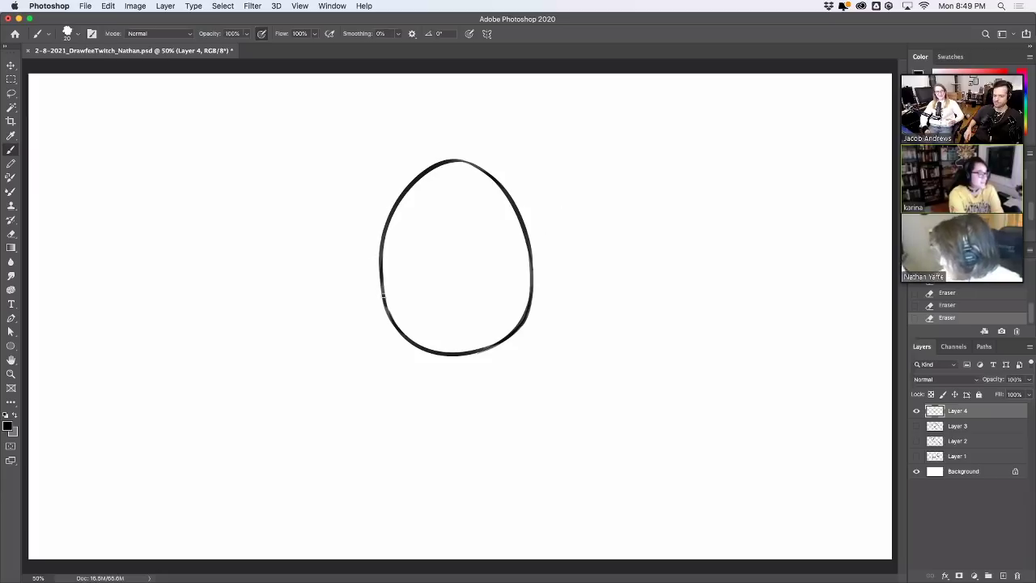
left_click_drag(384, 296, 383, 273)
key("super+z")
key("super+shift+z")
key("super+z")
key("super+shift+z")
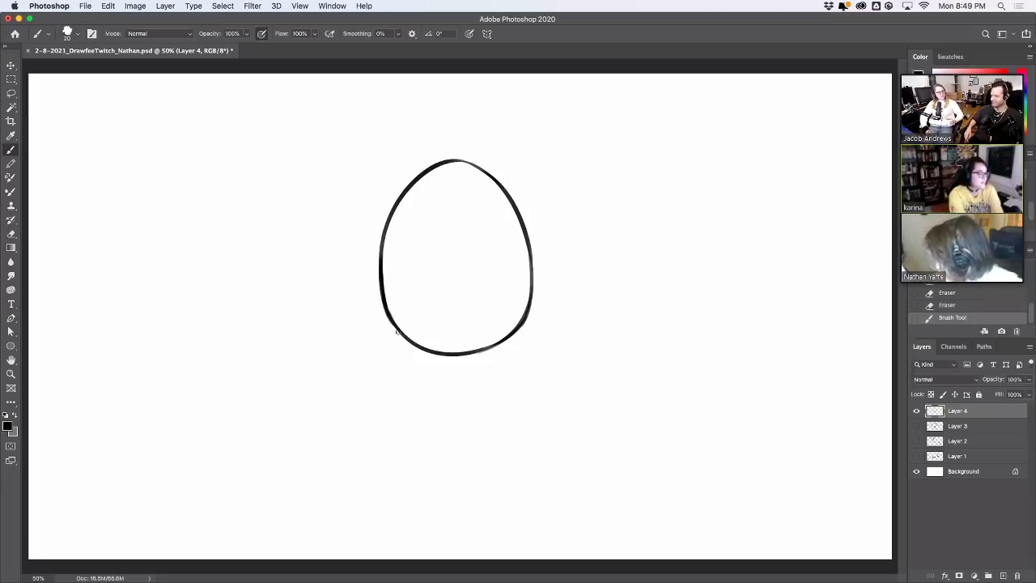
mouse_move(411, 345)
left_mouse_down()
mouse_move(388, 314)
mouse_move(412, 343)
left_mouse_up()
key("super+z")
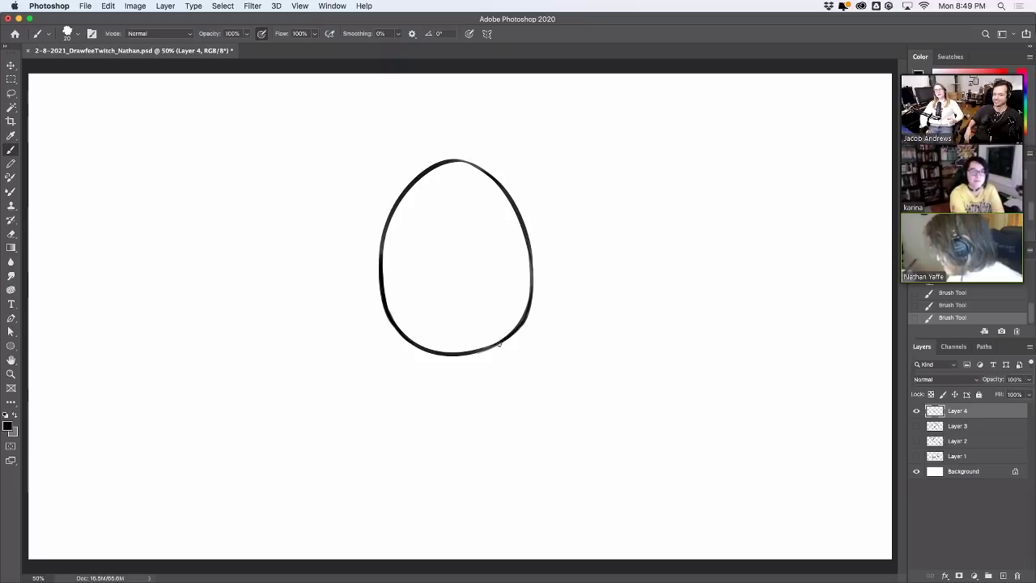
Draw a curved leg from the egg's lower right and the outstretched arms with a hand
left_click_drag(500, 343, 518, 382)
key("ctrl+z")
left_click_drag(500, 343, 531, 390)
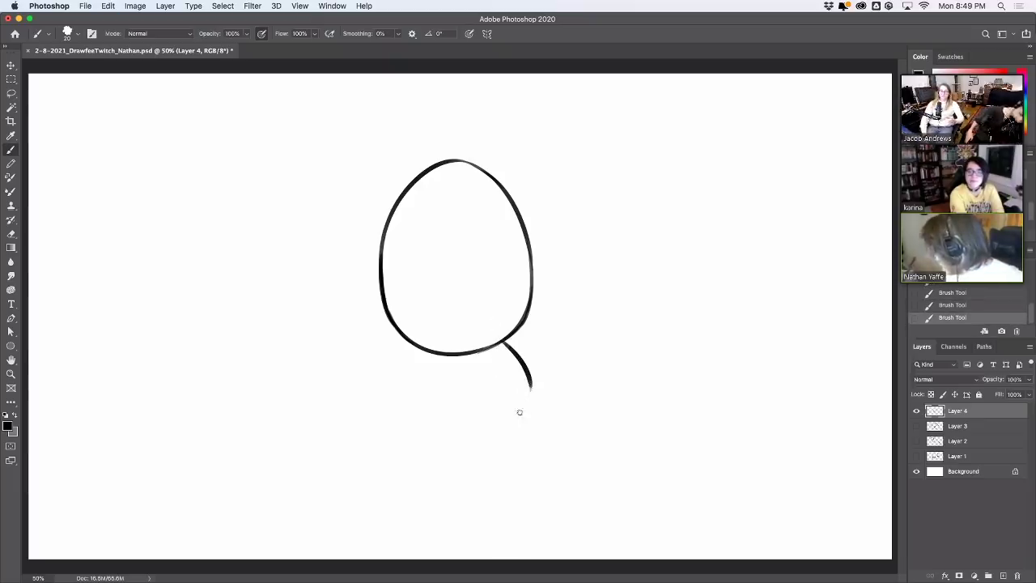
mouse_move(442, 372)
left_mouse_down()
mouse_move(428, 389)
mouse_move(451, 364)
mouse_move(408, 397)
mouse_move(403, 391)
mouse_move(464, 385)
left_mouse_up()
key("ctrl+z")
key("super+z")
key("super+z")
key("super+z")
key("super+z")
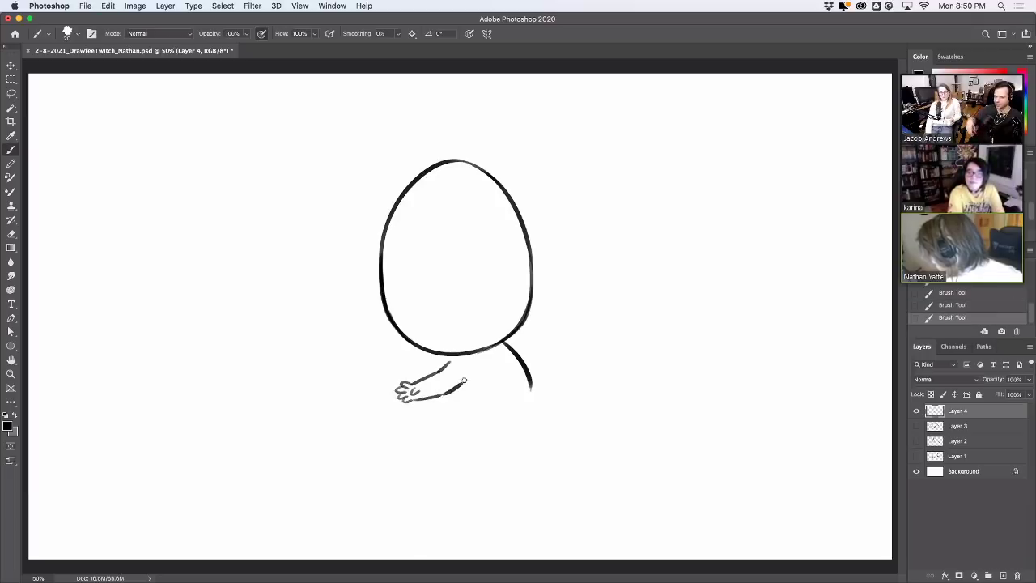
mouse_move(507, 341)
left_mouse_down()
mouse_move(556, 326)
mouse_move(530, 333)
mouse_move(544, 331)
mouse_move(543, 342)
mouse_move(555, 335)
mouse_move(549, 315)
mouse_move(560, 314)
left_mouse_up()
key("super+z")
key("super+z")
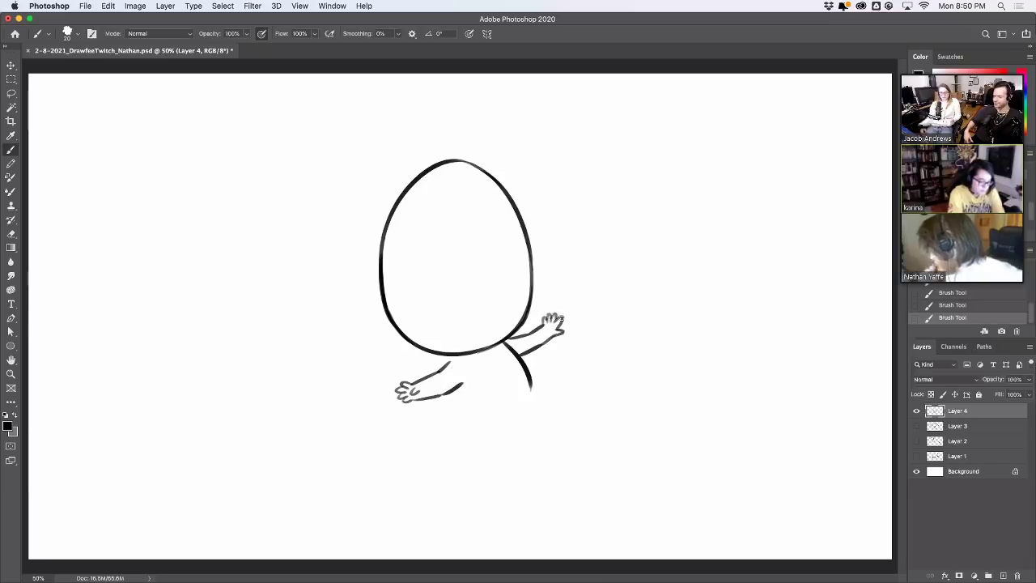
Add a foot to the first leg and sketch the second leg below the body
left_click_drag(503, 396, 566, 402)
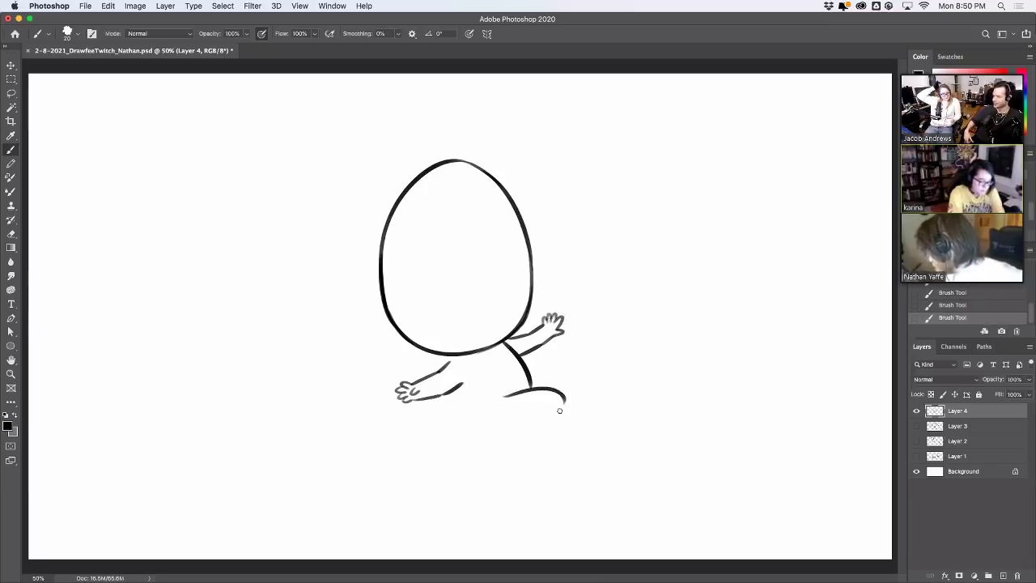
mouse_move(505, 424)
left_mouse_down()
mouse_move(551, 409)
mouse_move(550, 433)
mouse_move(535, 438)
mouse_move(535, 428)
mouse_move(532, 438)
mouse_move(555, 446)
mouse_move(564, 438)
mouse_move(495, 453)
left_mouse_up()
key("super+z")
key("super+z")
key("super+z")
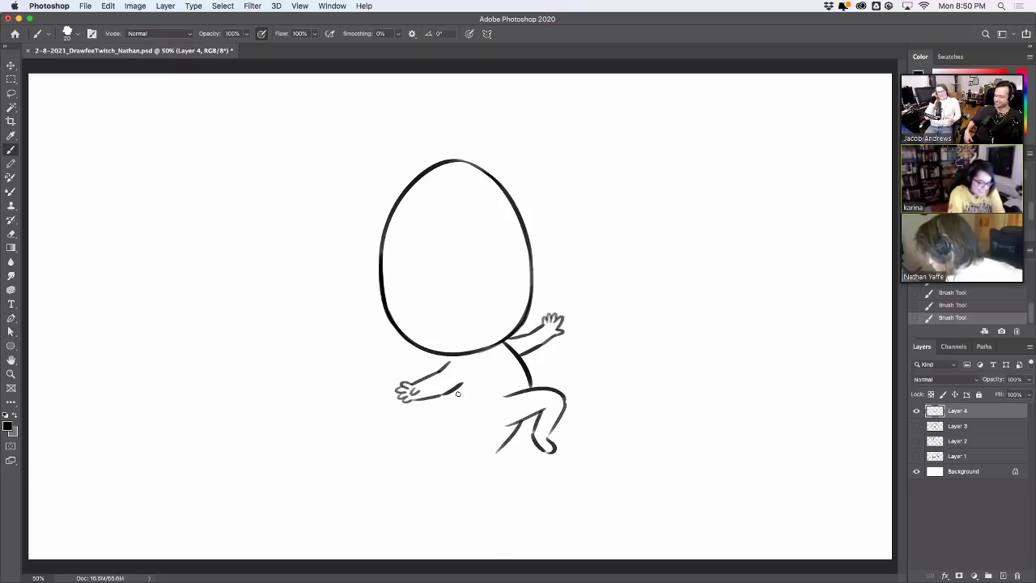
mouse_move(458, 396)
left_mouse_down()
mouse_move(487, 430)
mouse_move(474, 447)
mouse_move(477, 438)
mouse_move(481, 465)
mouse_move(487, 452)
mouse_move(473, 457)
mouse_move(497, 432)
mouse_move(486, 435)
mouse_move(543, 410)
left_mouse_up()
key("ctrl+z")
key("ctrl+z")
key("ctrl+z")
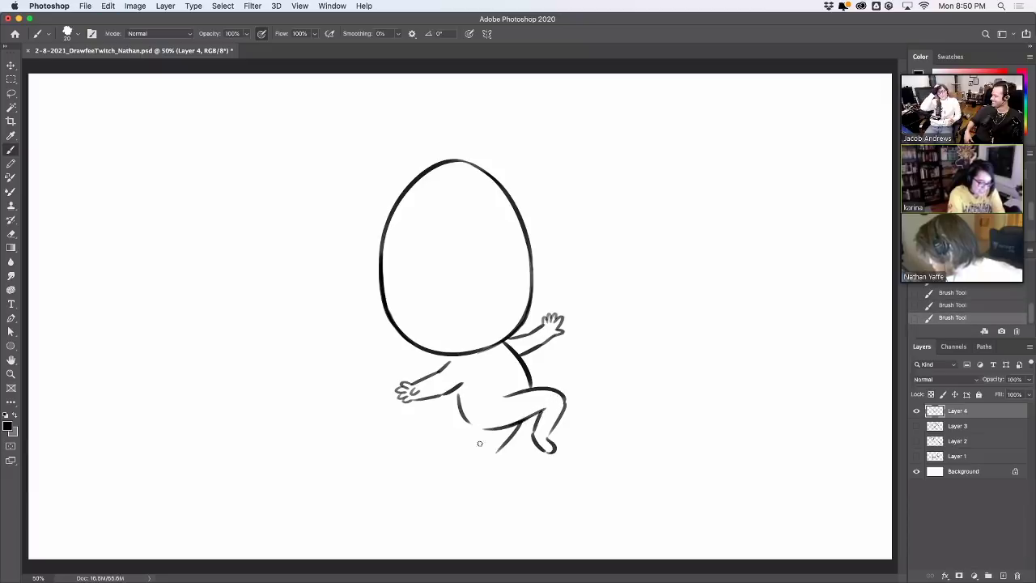
mouse_move(484, 431)
left_mouse_down()
mouse_move(490, 444)
mouse_move(485, 429)
mouse_move(475, 469)
mouse_move(507, 446)
mouse_move(476, 475)
left_mouse_up()
key("ctrl+z")
key("ctrl+z")
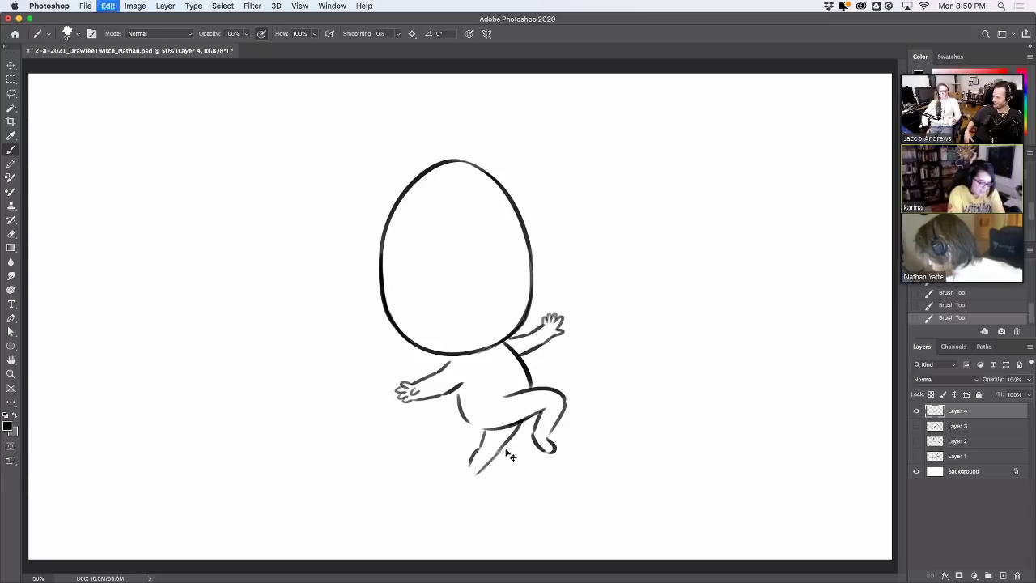
mouse_move(509, 443)
left_mouse_down()
mouse_move(478, 468)
mouse_move(467, 461)
mouse_move(468, 494)
mouse_move(455, 499)
left_mouse_up()
key("ctrl+z")
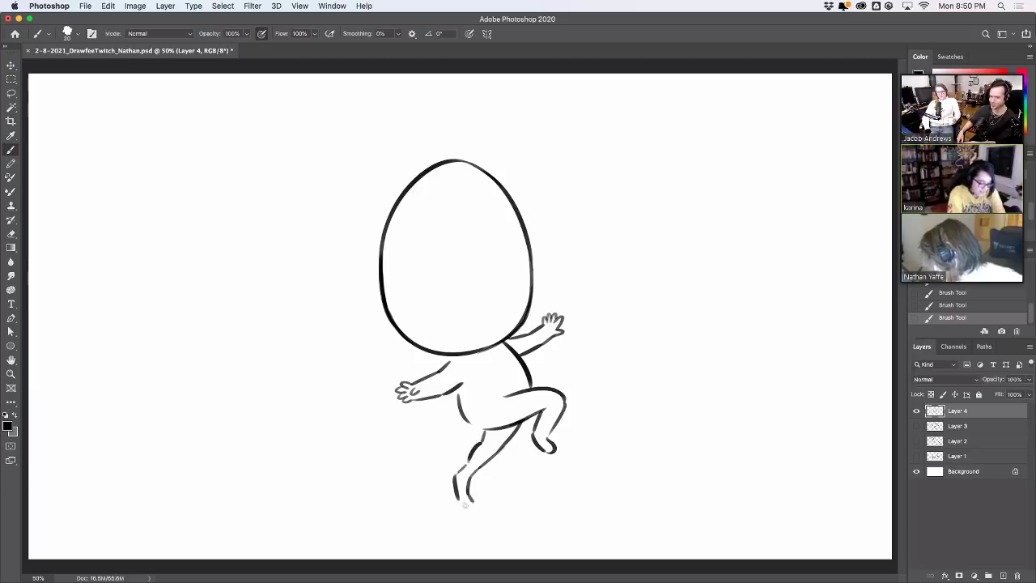
key("super+z")
Erase part of the right foot and draw the hip line, discarding stray body strokes
key("e")
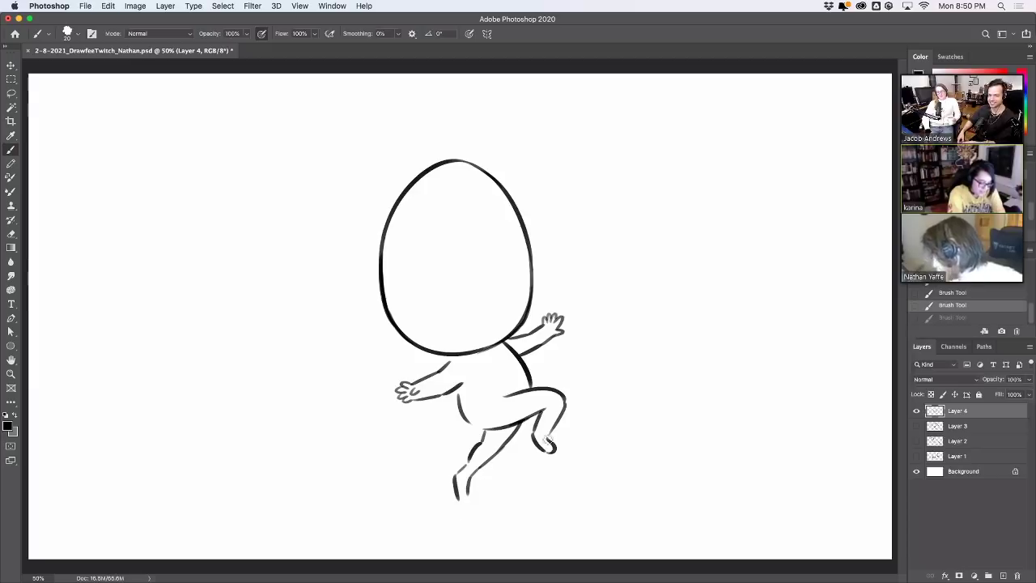
mouse_move(548, 440)
left_mouse_down()
mouse_move(559, 469)
mouse_move(566, 427)
left_mouse_up()
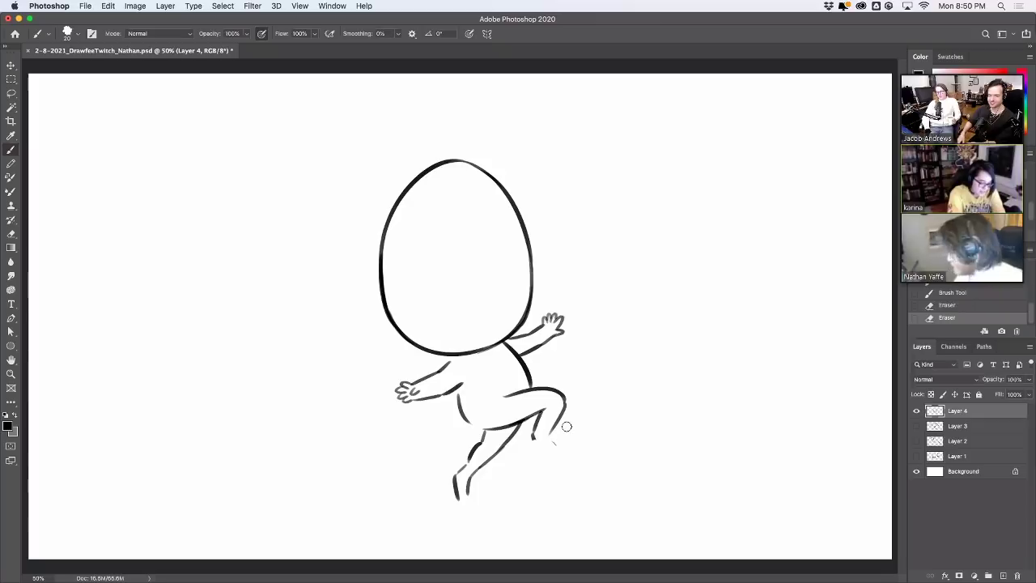
left_click_drag(457, 394, 477, 426)
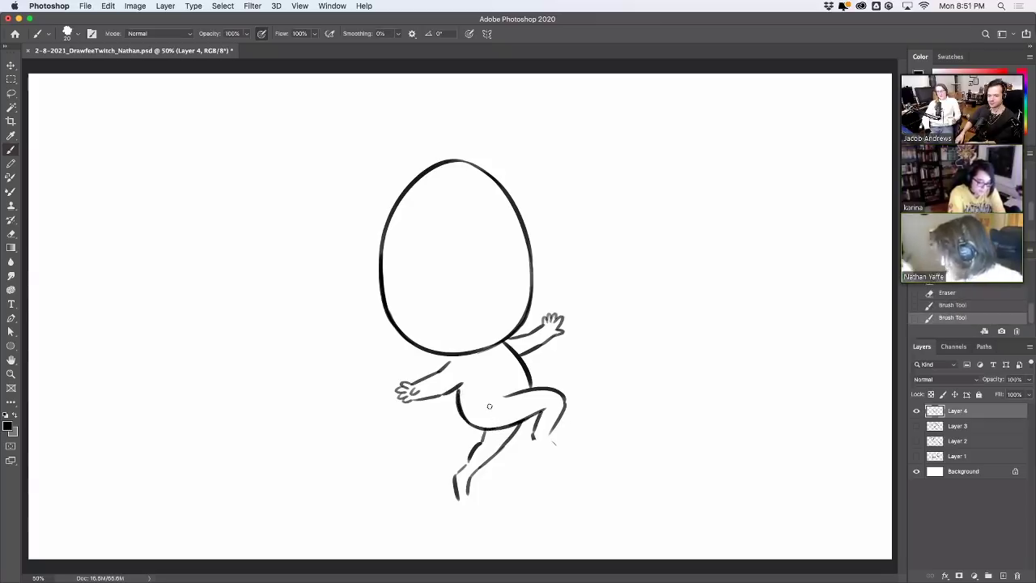
mouse_move(469, 356)
left_mouse_down()
mouse_move(483, 382)
mouse_move(512, 364)
mouse_move(486, 380)
mouse_move(553, 383)
left_mouse_up()
key("super+z")
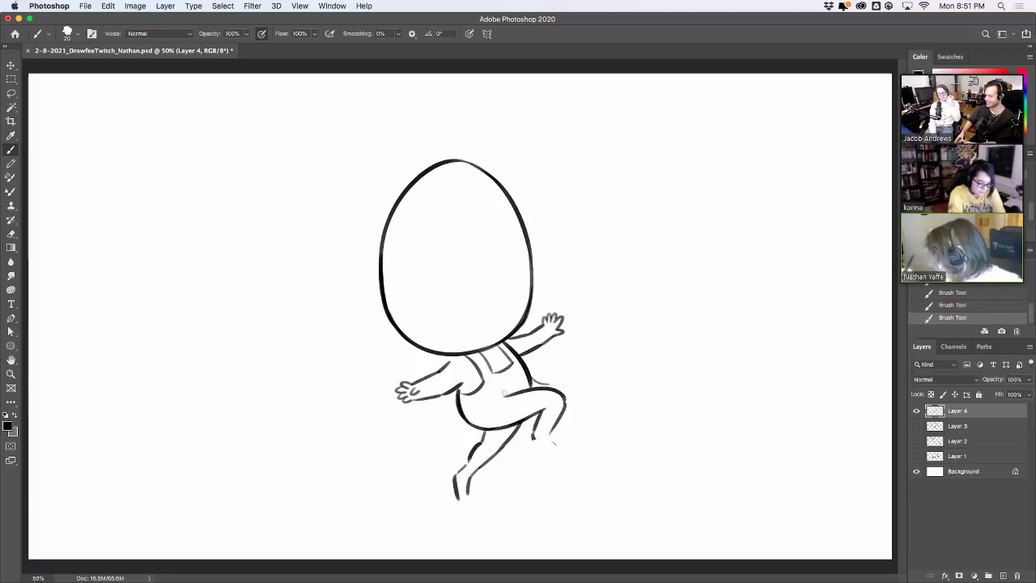
left_click_drag(463, 401, 493, 388)
key("super+z")
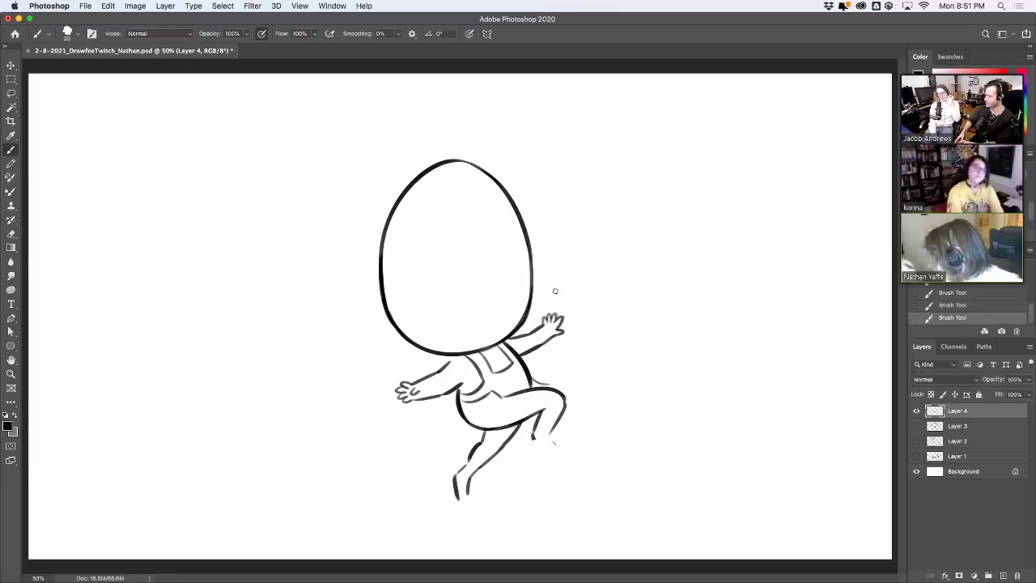
Touch up the neck, left arm and wrist, and trim excess lines on the legs
key("e")
left_click_drag(519, 382, 539, 382)
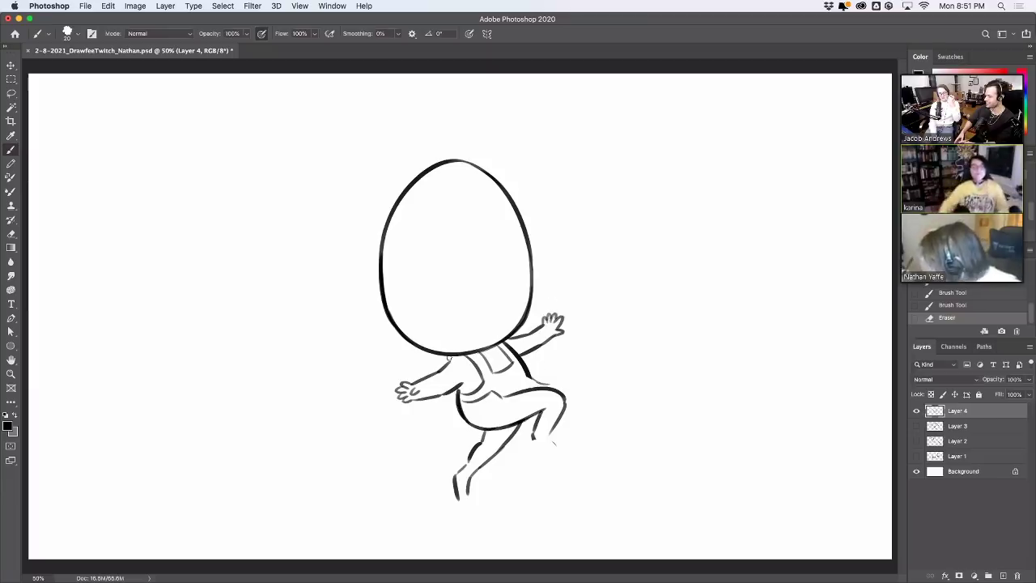
left_click(449, 361)
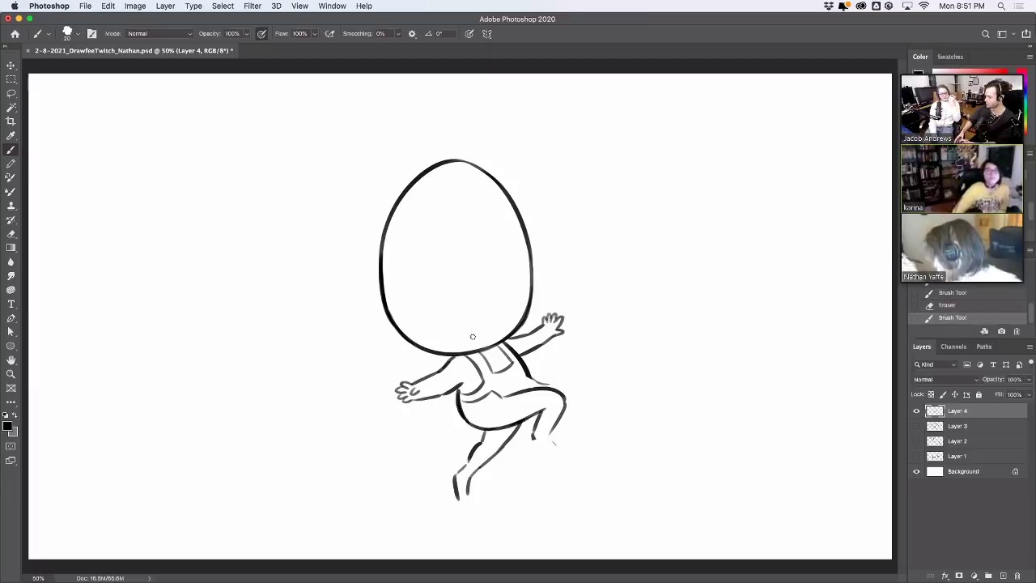
left_click_drag(418, 398, 437, 390)
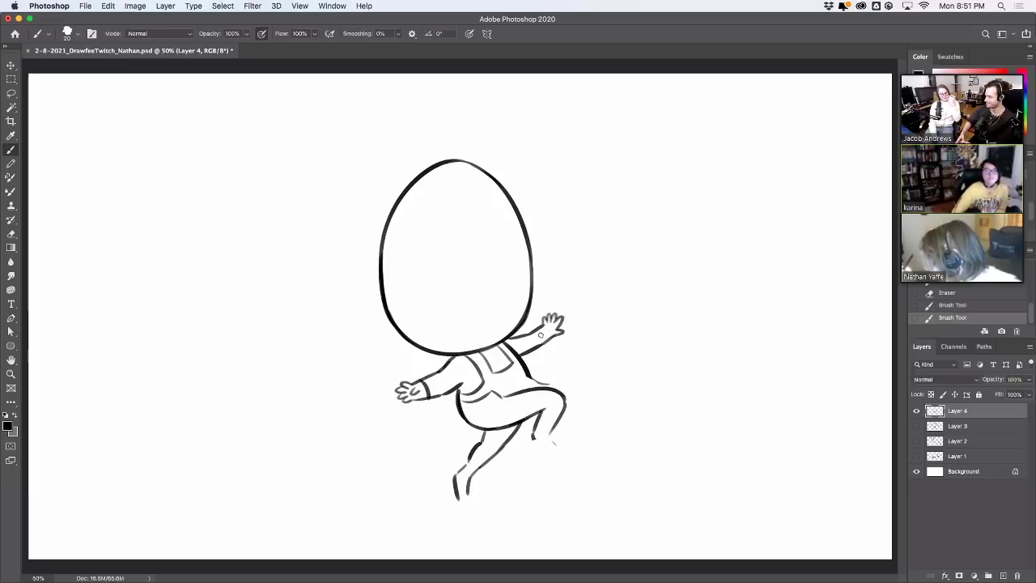
left_click_drag(550, 339, 552, 333)
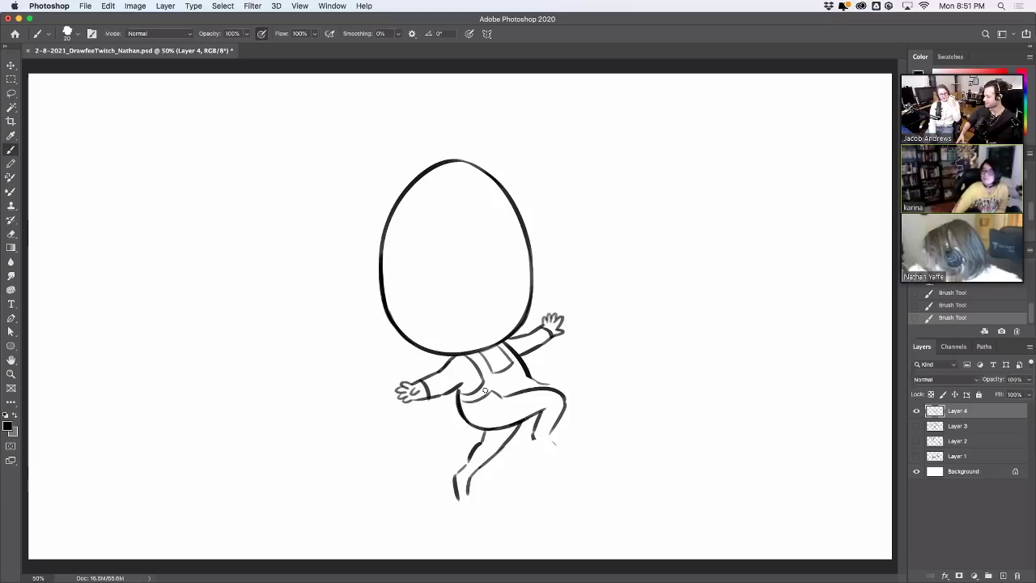
left_click_drag(480, 450, 466, 468)
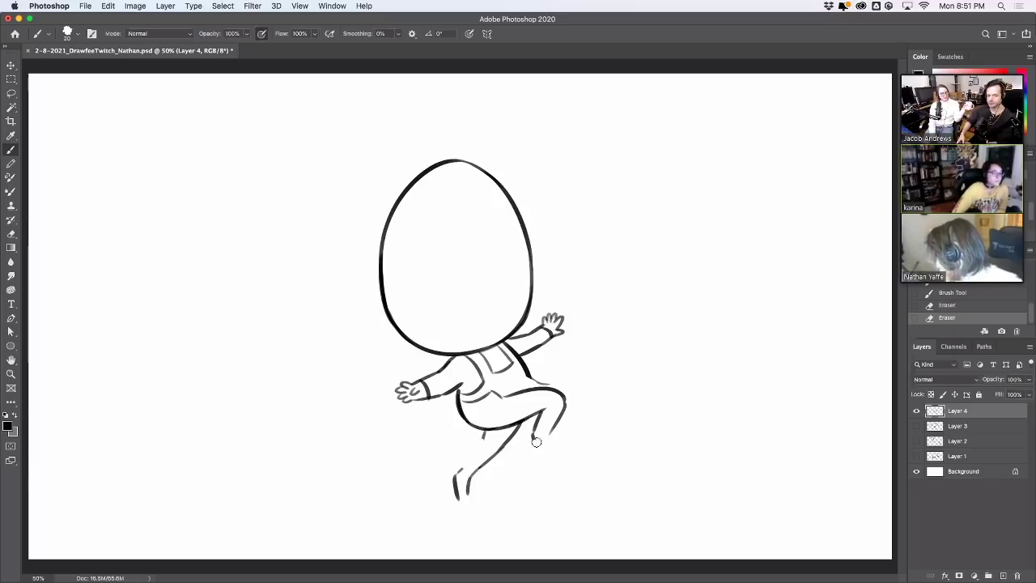
mouse_move(526, 441)
left_mouse_down()
mouse_move(543, 409)
mouse_move(565, 403)
mouse_move(526, 419)
left_mouse_up()
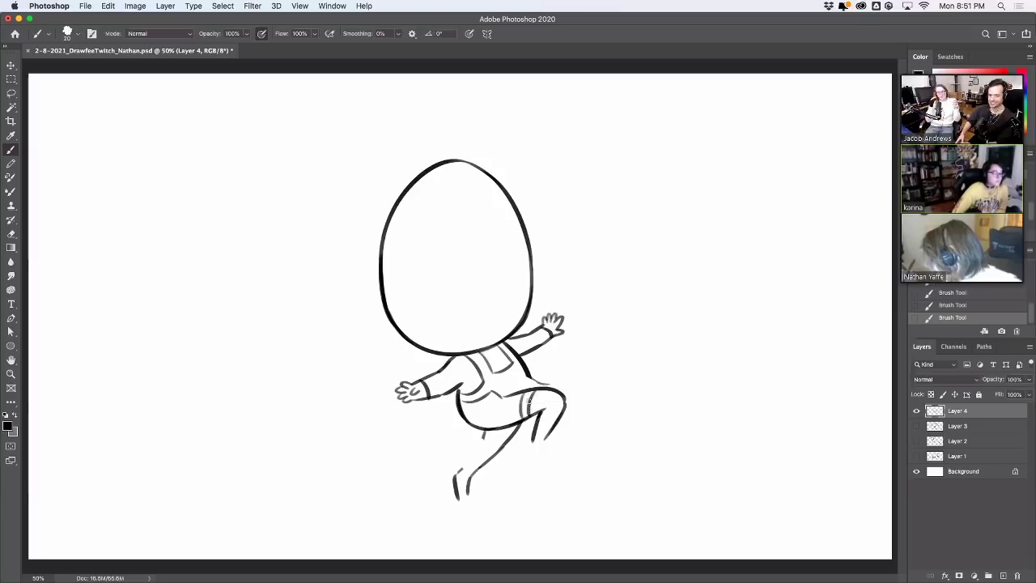
Redraw the left and right leg lines and outline the right foot
left_click_drag(464, 412, 499, 392)
key("super+z")
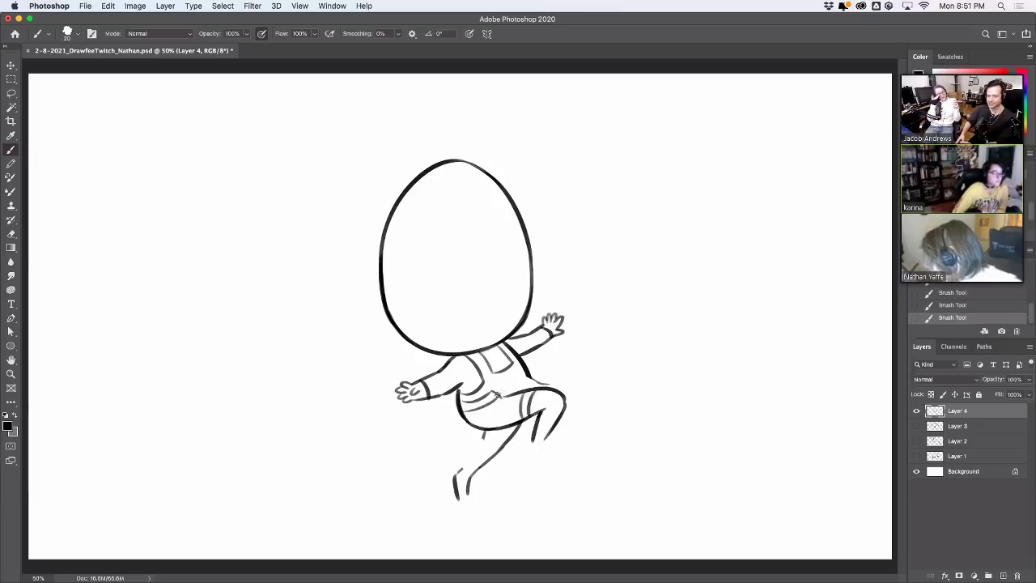
key("super+z")
key("super+z")
left_click_drag(482, 438, 465, 468)
key("super+z")
left_click_drag(547, 434, 559, 458)
key("super+z")
left_click_drag(532, 455, 559, 470)
key("super+z")
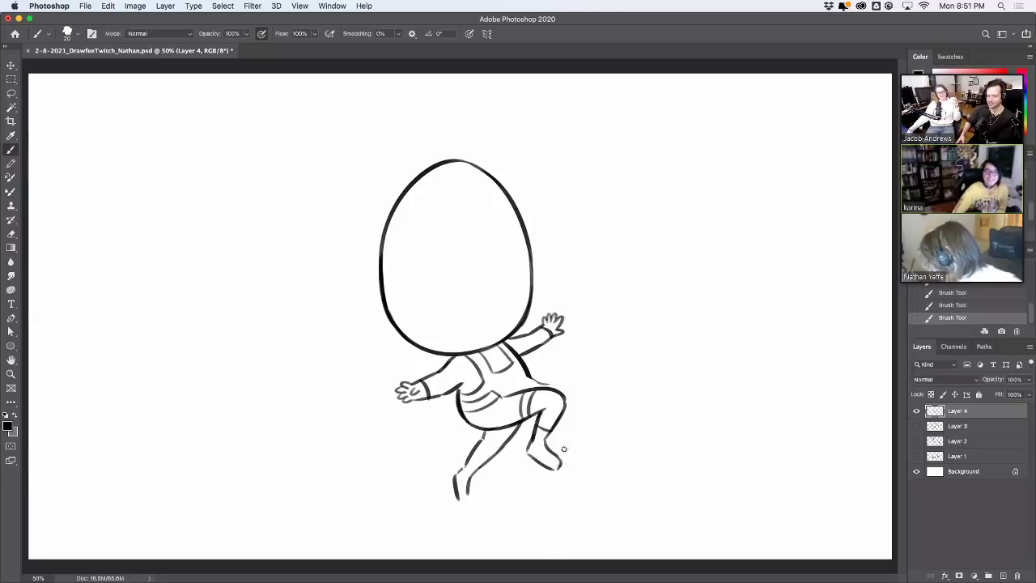
left_click_drag(469, 488, 472, 502)
key("super+z")
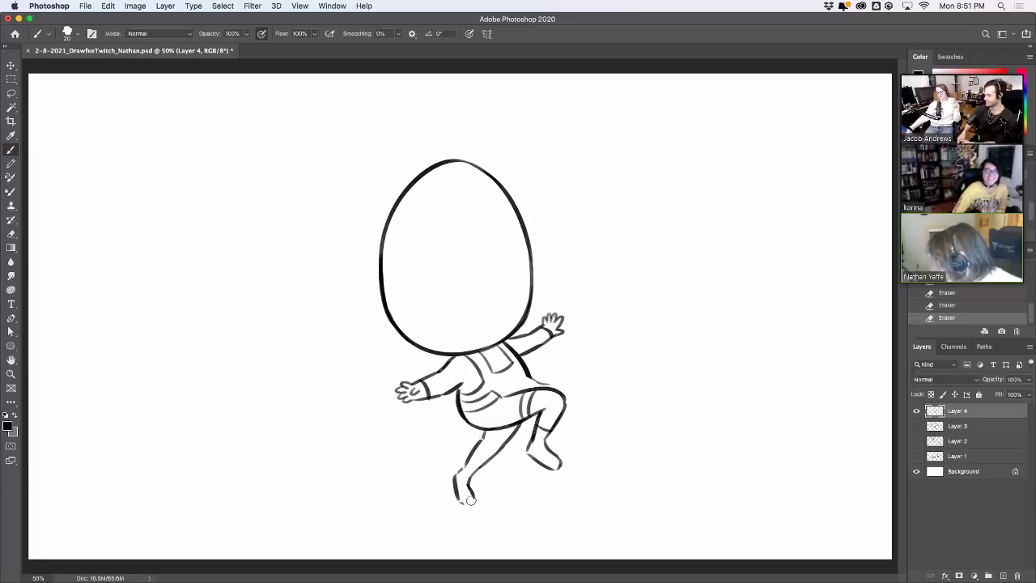
Reinforce the left leg and close the bottoms of both feet
left_click_drag(465, 467, 483, 426)
key("ctrl+z")
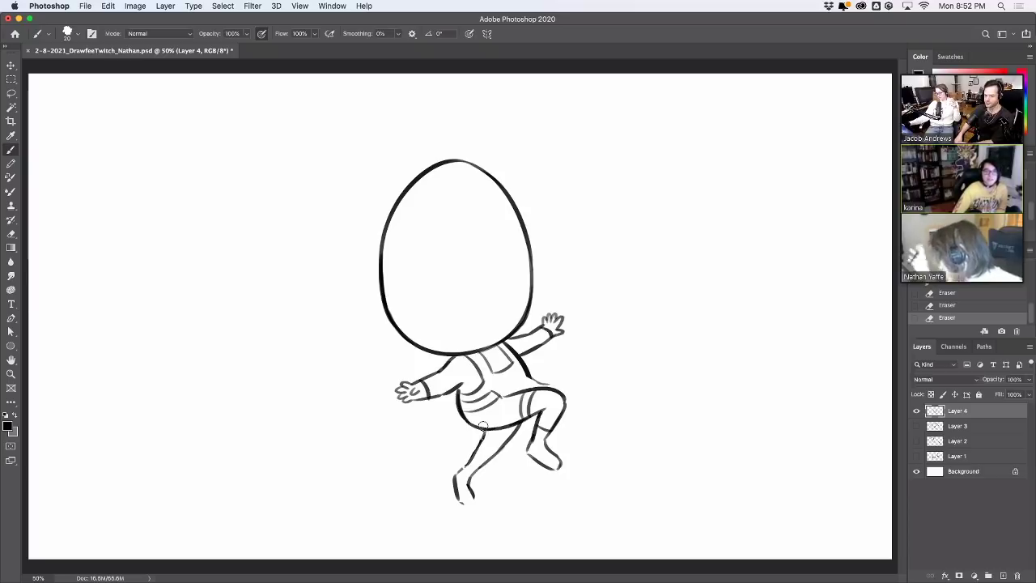
left_click_drag(458, 503, 476, 502)
key("ctrl+z")
left_click_drag(530, 450, 556, 462)
key("ctrl+z")
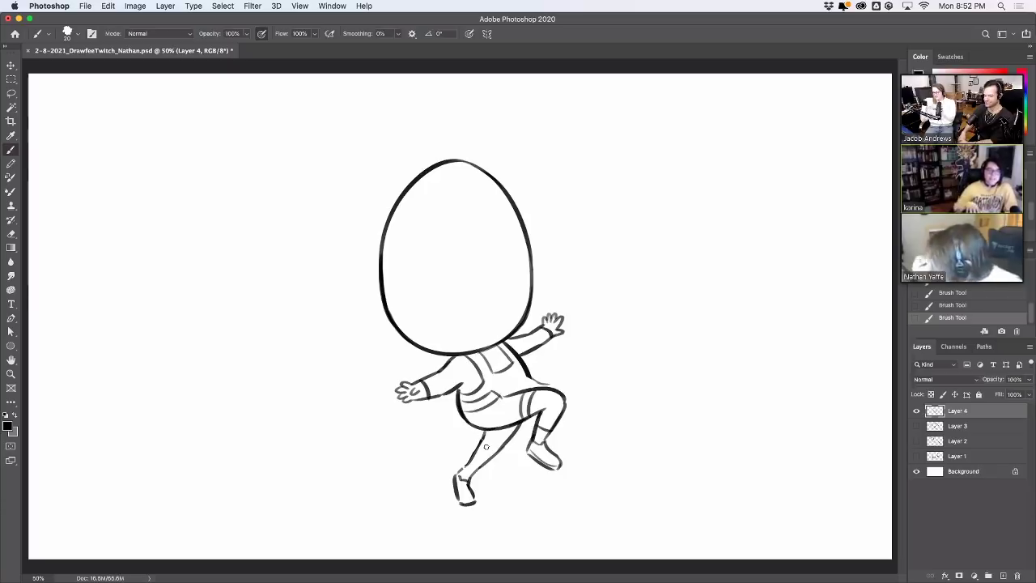
left_click_drag(462, 476, 476, 494)
key("super+z")
Add sock stripes on the lower left leg and try a bump on the head top
key("super+z")
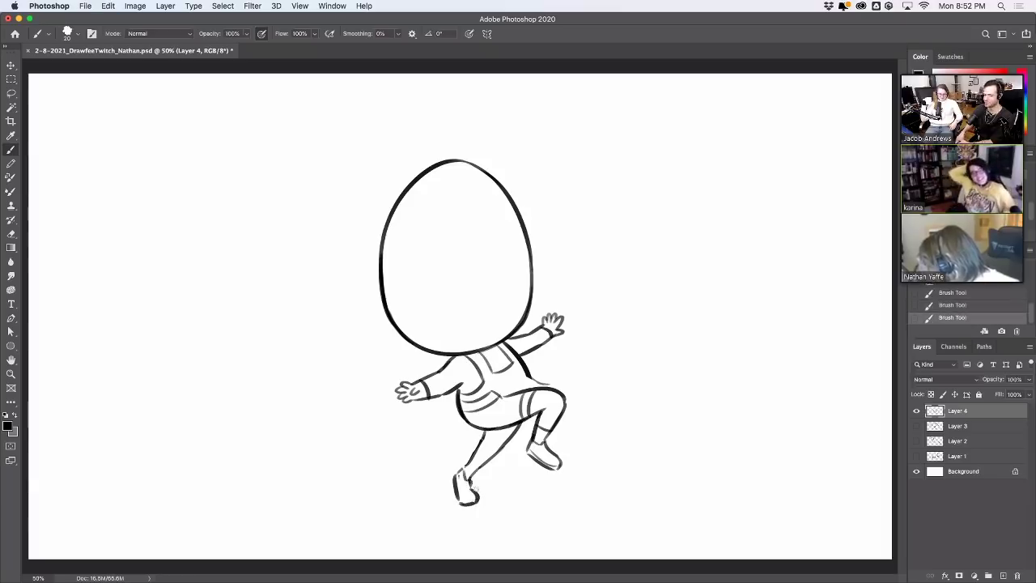
mouse_move(479, 458)
left_mouse_down()
mouse_move(473, 472)
mouse_move(501, 433)
mouse_move(517, 442)
mouse_move(503, 446)
mouse_move(515, 429)
left_mouse_up()
key("super+z")
key("super+z")
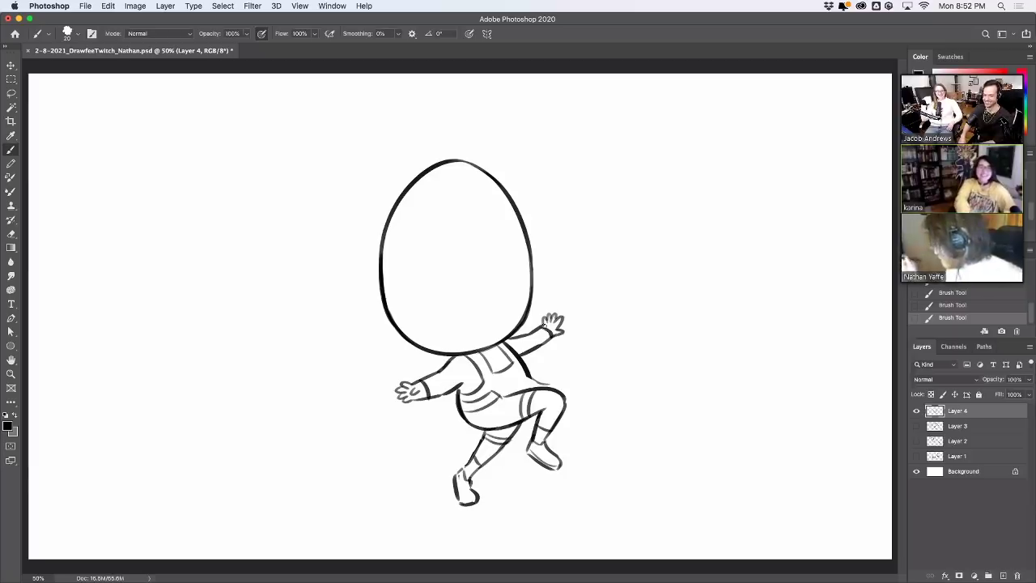
mouse_move(431, 165)
left_mouse_down()
mouse_move(481, 166)
mouse_move(470, 167)
mouse_move(475, 156)
mouse_move(456, 174)
mouse_move(426, 167)
mouse_move(478, 158)
mouse_move(424, 168)
mouse_move(475, 156)
mouse_move(445, 172)
mouse_move(502, 160)
left_mouse_up()
key("super+z")
key("super+z")
key("super+z")
Replace the head bump with a puffy chef's hat base and a band across it
key("super+z")
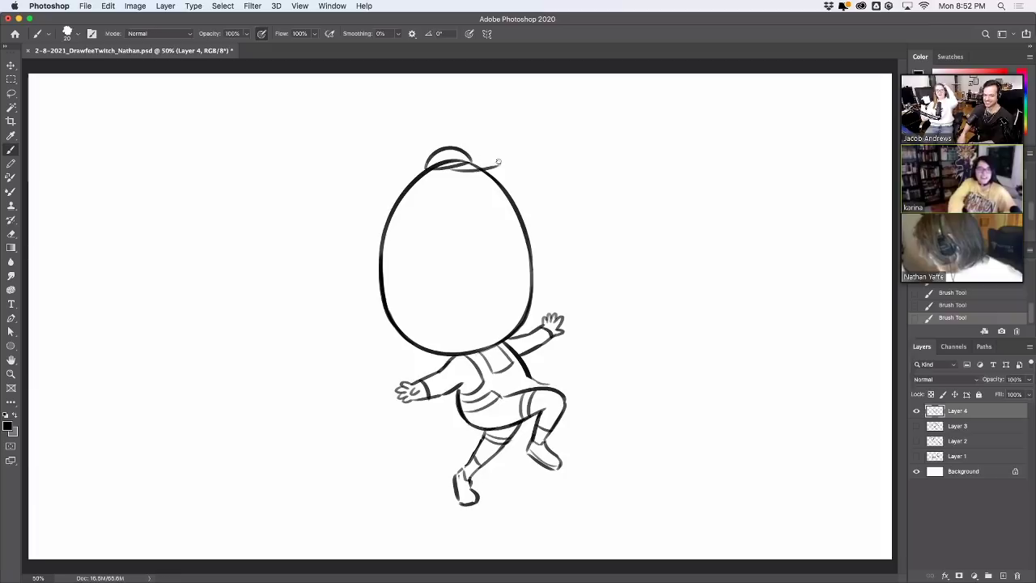
key("super+z")
key("super+z")
key("super+z")
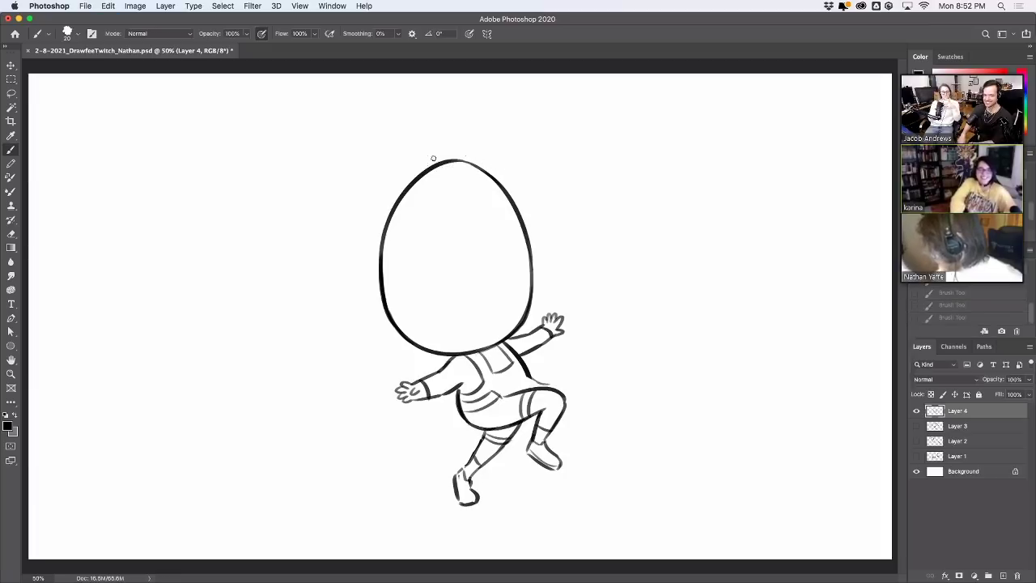
key("super+z")
left_click_drag(455, 139, 463, 161)
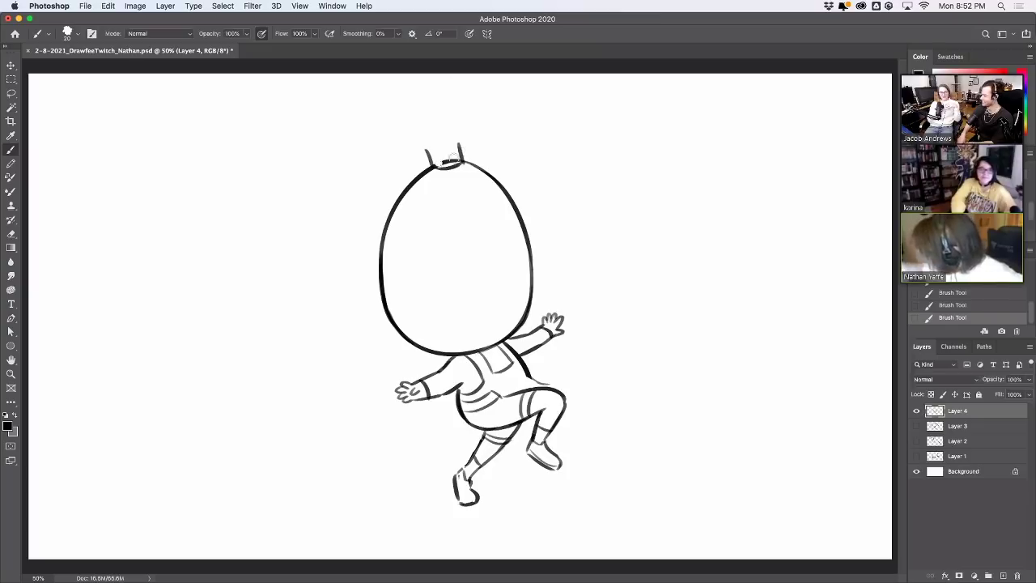
mouse_move(443, 165)
left_mouse_down()
mouse_move(453, 162)
mouse_move(437, 165)
mouse_move(451, 162)
mouse_move(412, 139)
mouse_move(455, 113)
mouse_move(460, 145)
left_mouse_up()
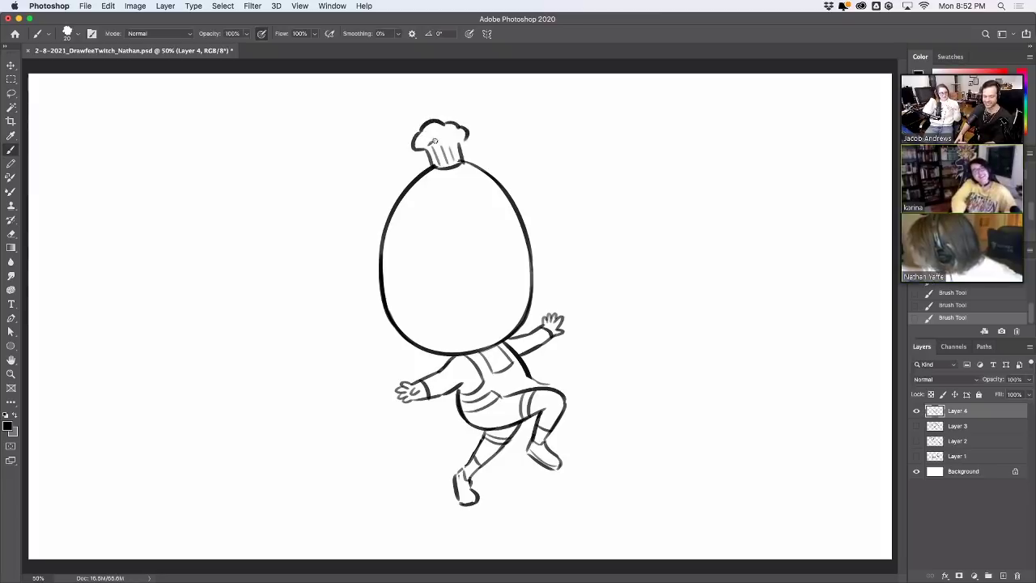
key("super+z")
left_click_drag(431, 143, 463, 139)
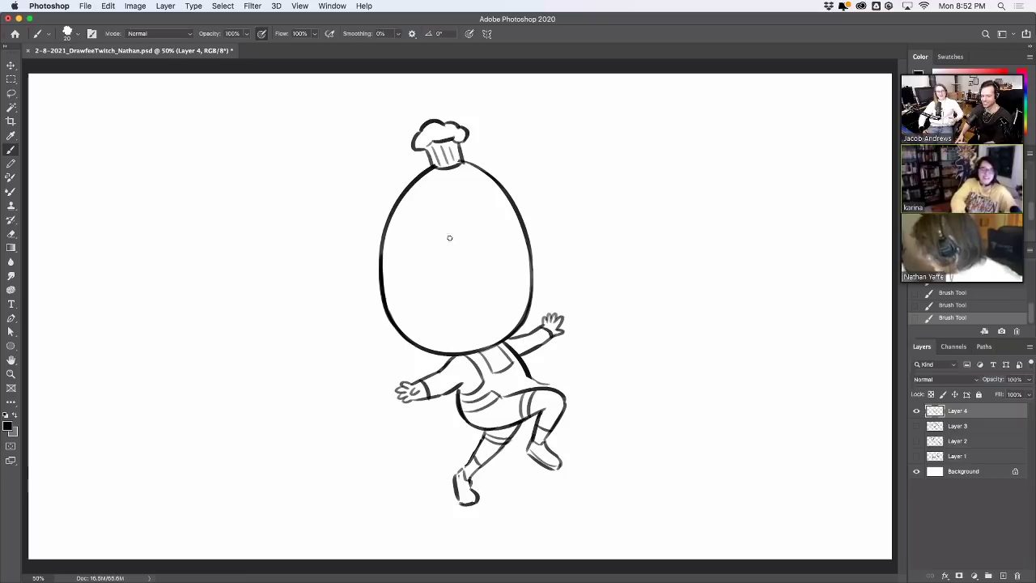
Brush the egg's eyes and smile, redoing strokes until they look right
left_click(496, 230)
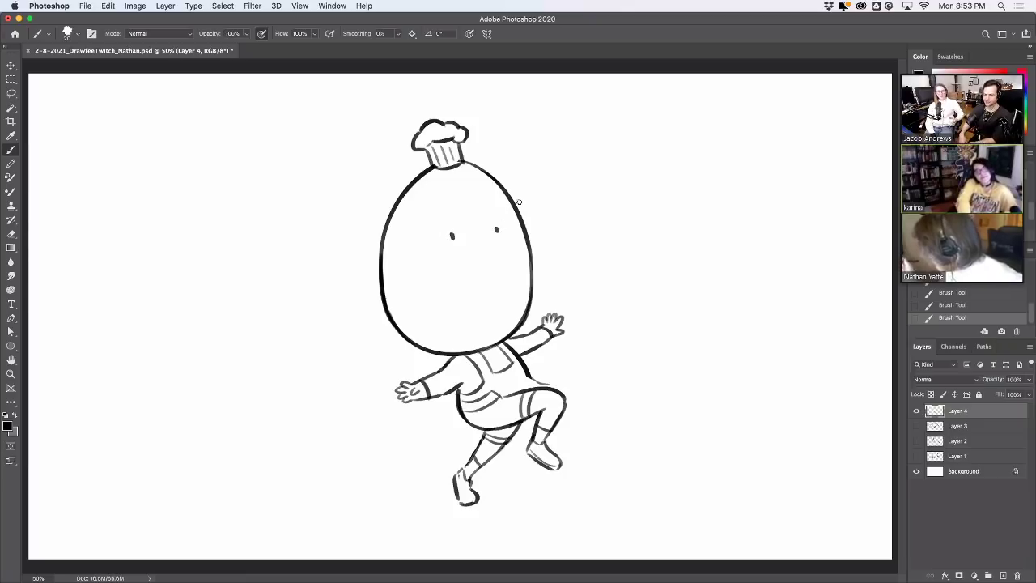
key("super+z")
mouse_move(497, 227)
left_mouse_down()
mouse_move(462, 247)
mouse_move(509, 234)
left_mouse_up()
key("super+z")
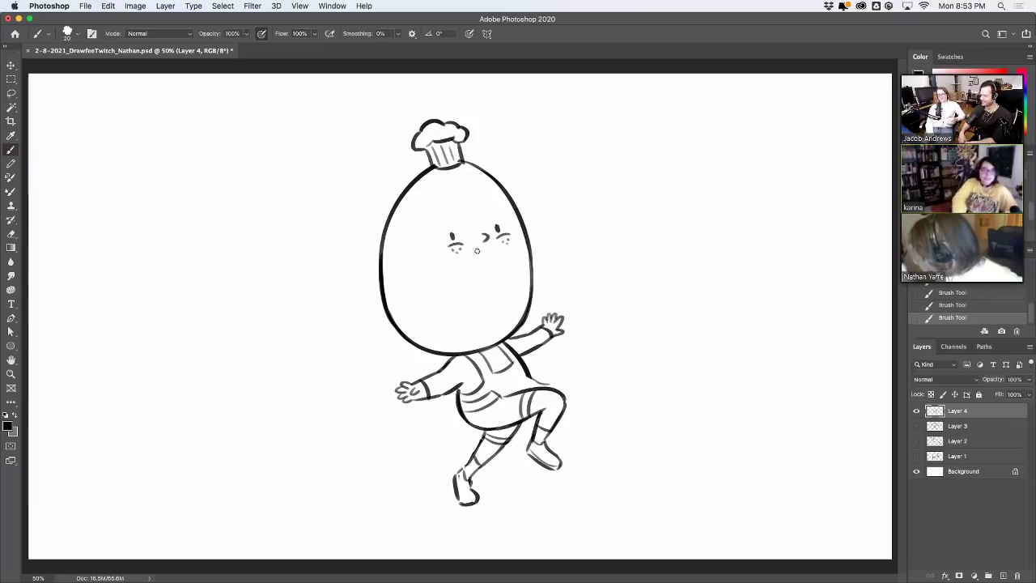
left_click_drag(477, 251, 495, 245)
key("super+z")
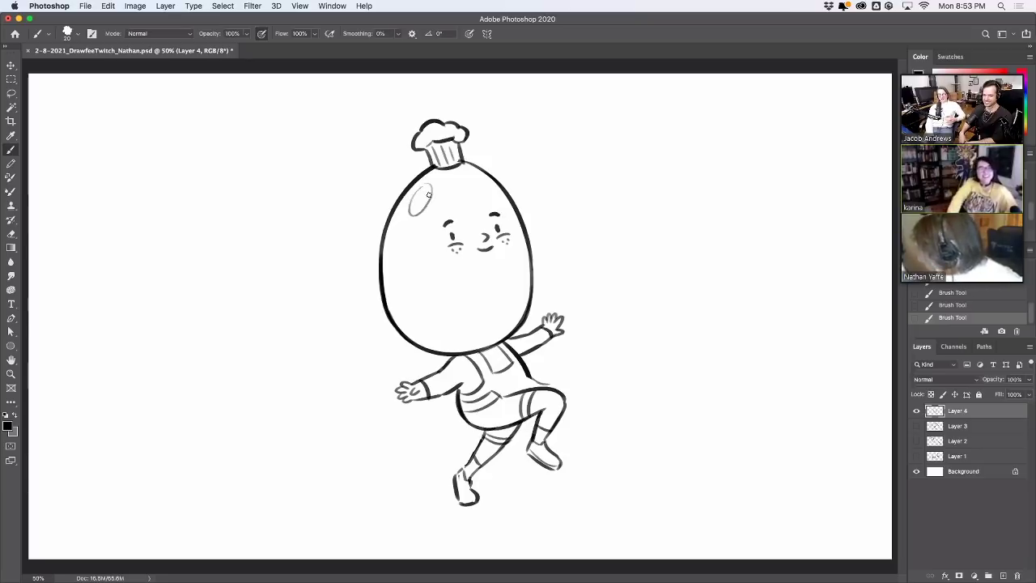
key("super+z")
Add a shine oval on the upper-left of the head and try apron tie strokes by the torso
left_click_drag(412, 195, 410, 218)
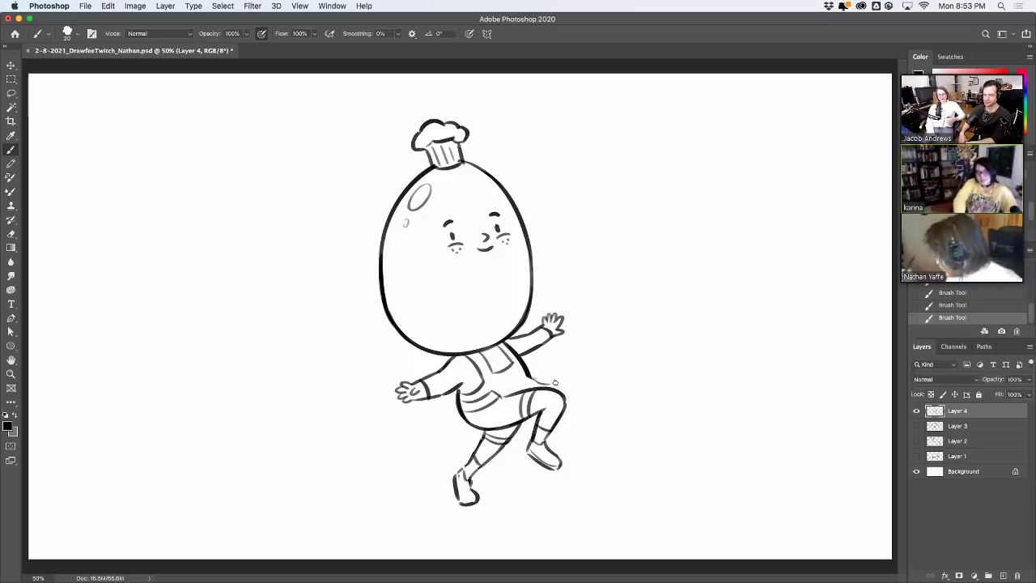
left_click_drag(534, 378, 573, 377)
key("super+z")
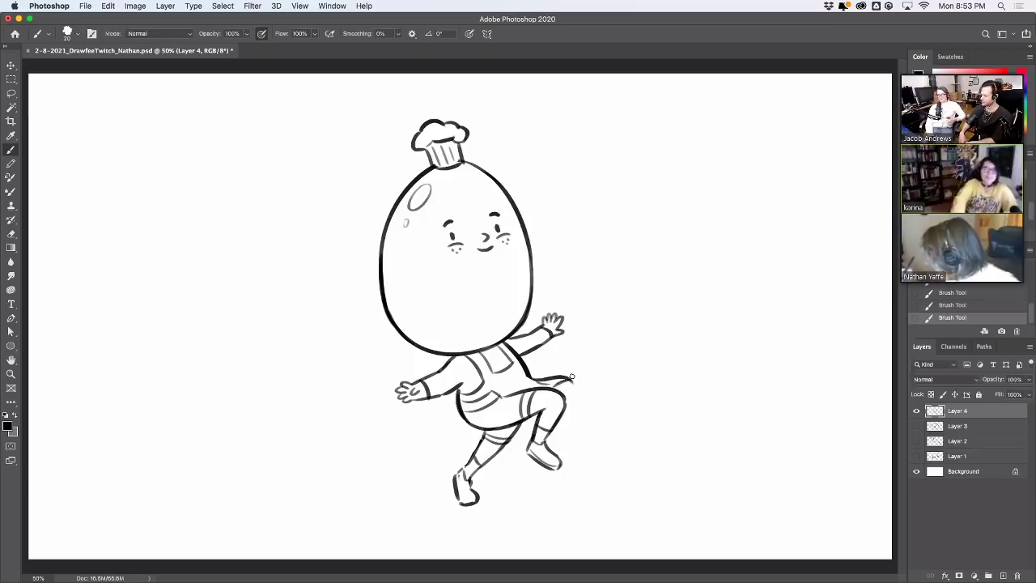
mouse_move(452, 400)
left_mouse_down()
mouse_move(456, 413)
mouse_move(444, 417)
mouse_move(460, 403)
left_mouse_up()
key("super+z")
key("super+z")
Erase stray marks near the left hand, arm and legs, then shift the character about 55 px left
mouse_move(458, 392)
left_mouse_down()
mouse_move(482, 319)
mouse_move(462, 321)
mouse_move(458, 394)
left_mouse_up()
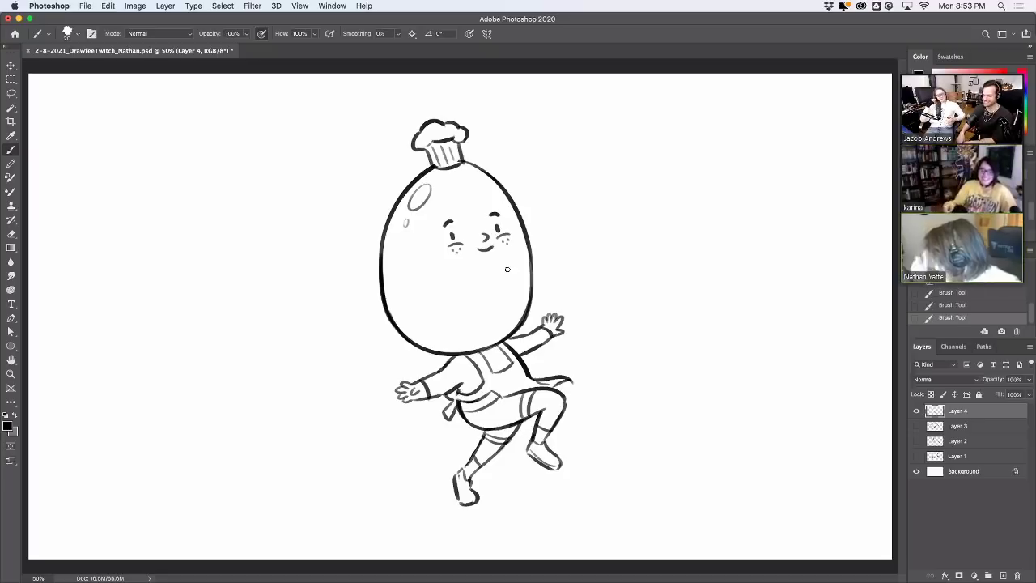
mouse_move(456, 392)
left_mouse_down()
mouse_move(448, 403)
mouse_move(471, 374)
left_mouse_up()
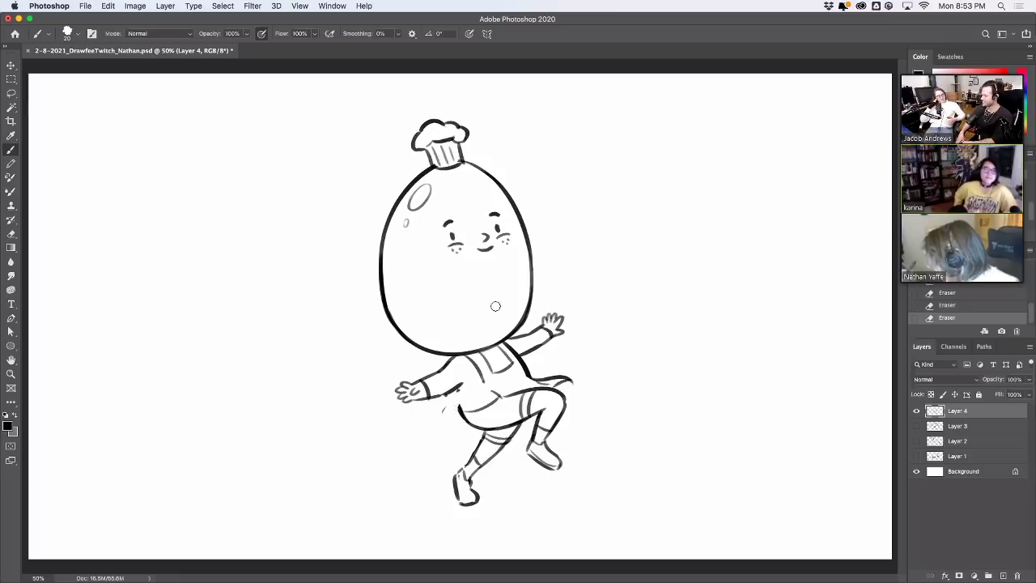
mouse_move(469, 404)
left_mouse_down()
mouse_move(523, 375)
mouse_move(468, 399)
left_mouse_up()
key("ctrl+z")
key("ctrl+z")
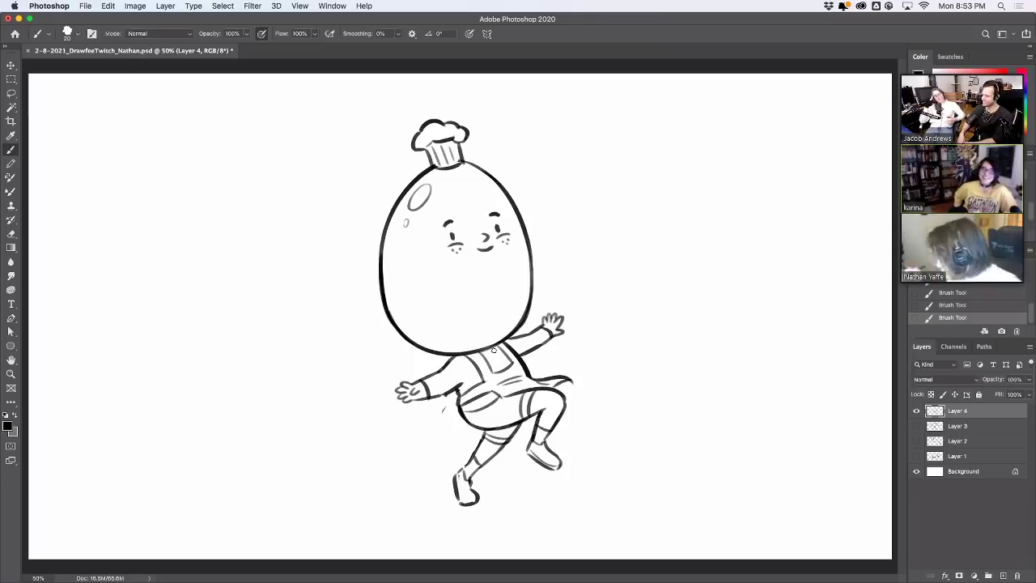
key("e")
left_click_drag(441, 403, 447, 412)
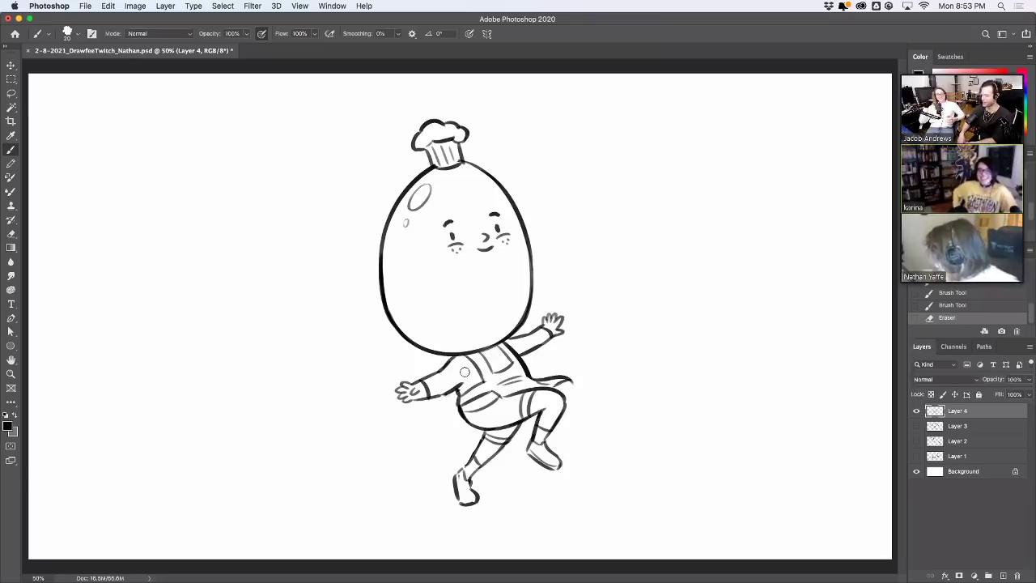
mouse_move(460, 483)
left_mouse_down()
mouse_move(472, 458)
mouse_move(467, 500)
left_mouse_up()
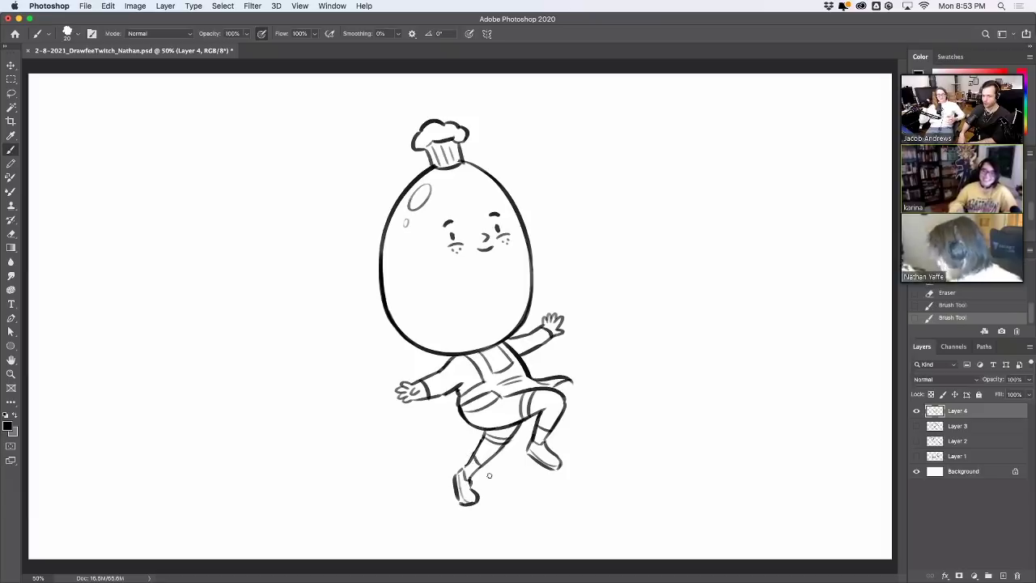
key("v")
left_click_drag(554, 407, 509, 409)
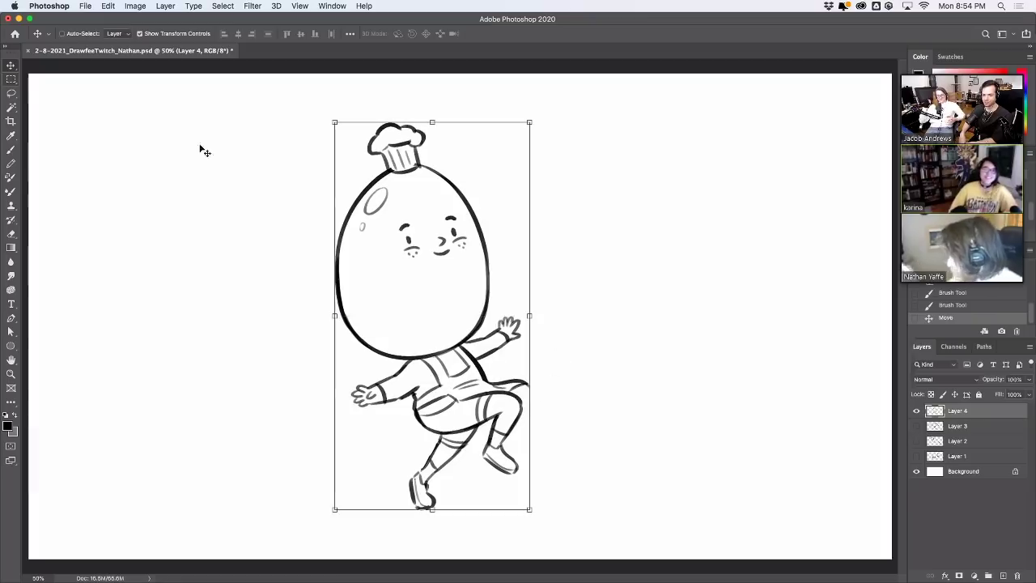
Lasso the face, shrink it and move it lower and more centred on the head, then add a knee stroke
left_click(12, 93)
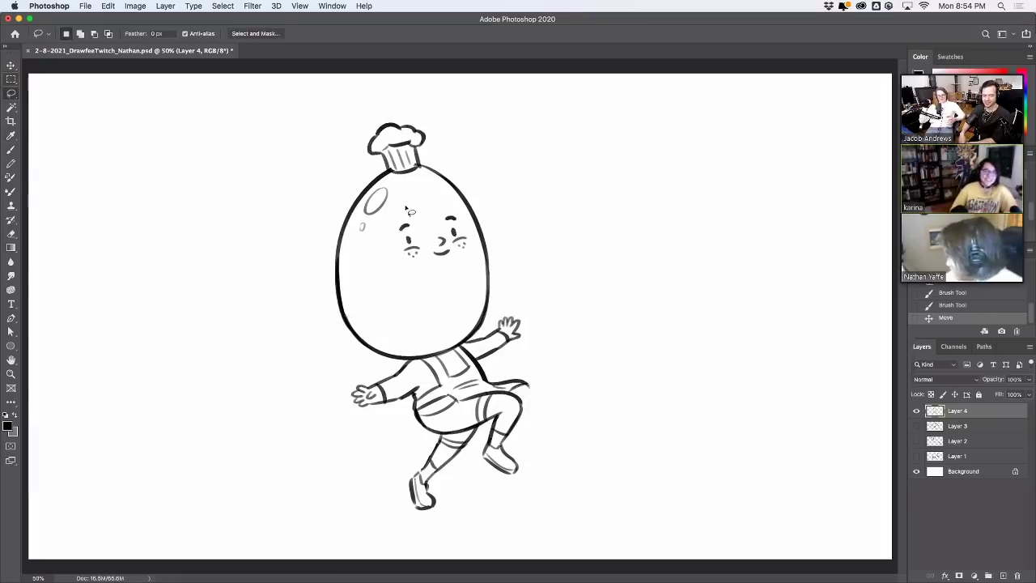
mouse_move(407, 206)
left_mouse_down()
mouse_move(463, 269)
mouse_move(470, 209)
mouse_move(422, 200)
mouse_move(466, 195)
mouse_move(453, 303)
mouse_move(438, 251)
mouse_move(441, 235)
mouse_move(447, 271)
mouse_move(446, 253)
mouse_move(451, 259)
mouse_move(450, 244)
mouse_move(451, 268)
mouse_move(463, 233)
left_mouse_up()
key("v")
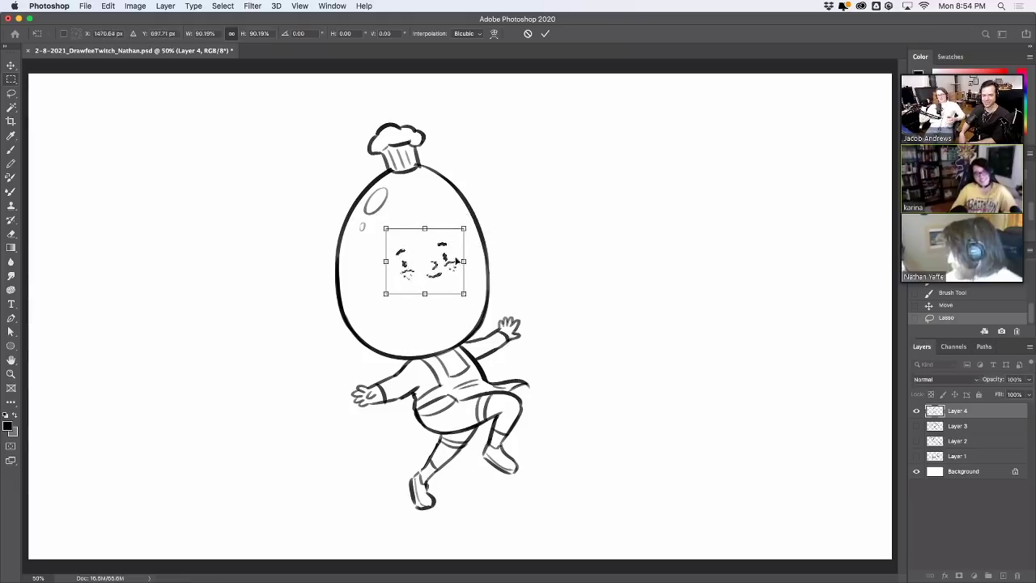
key("Return")
key("super+d")
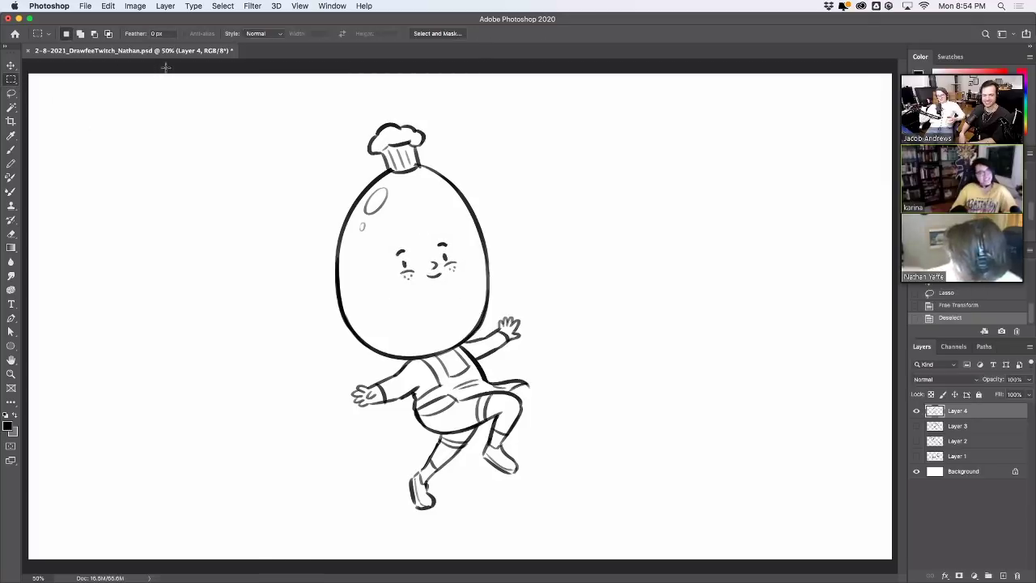
left_click(12, 151)
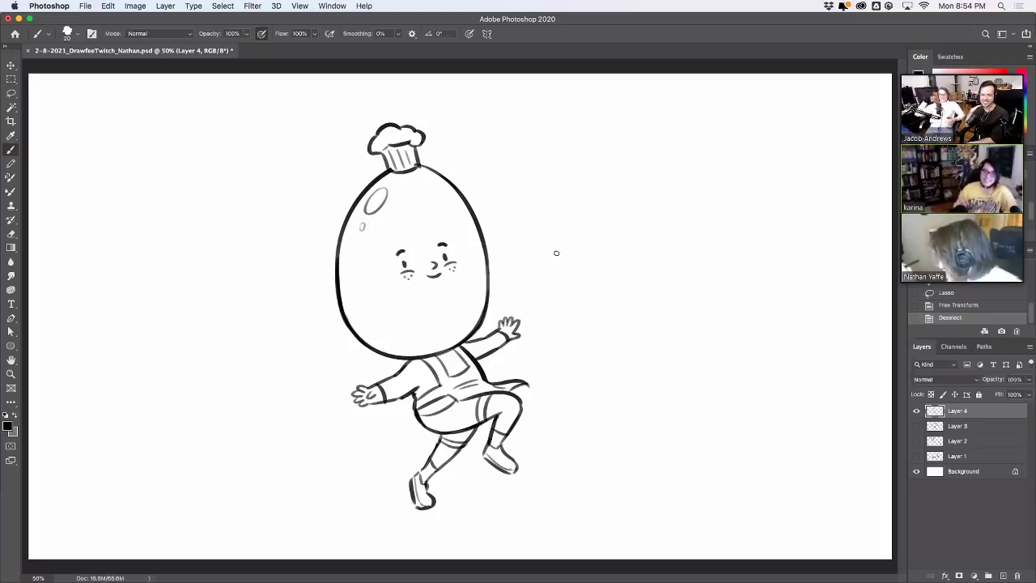
left_click_drag(500, 413, 515, 403)
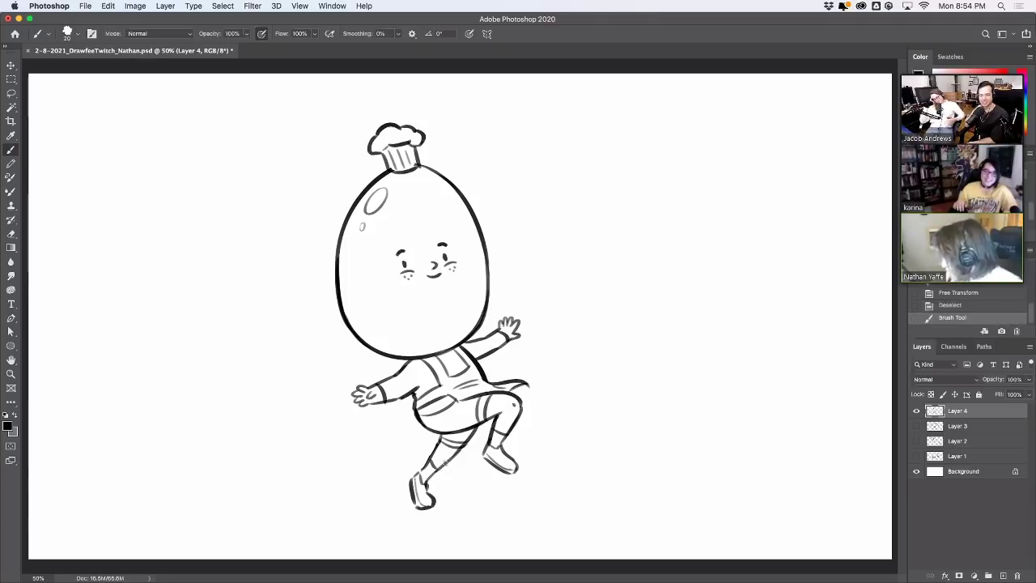
Stripe both sleeves, erase the old outstretched hand and redraw it as a gripping fist
mouse_move(496, 348)
left_mouse_down()
mouse_move(504, 336)
mouse_move(489, 339)
left_mouse_up()
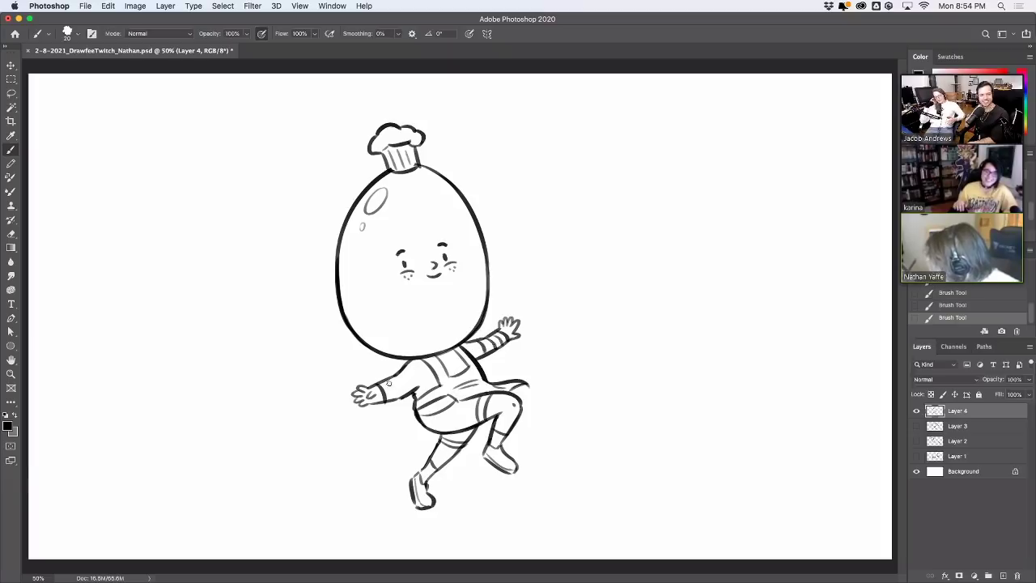
mouse_move(395, 397)
left_mouse_down()
mouse_move(389, 381)
mouse_move(411, 369)
left_mouse_up()
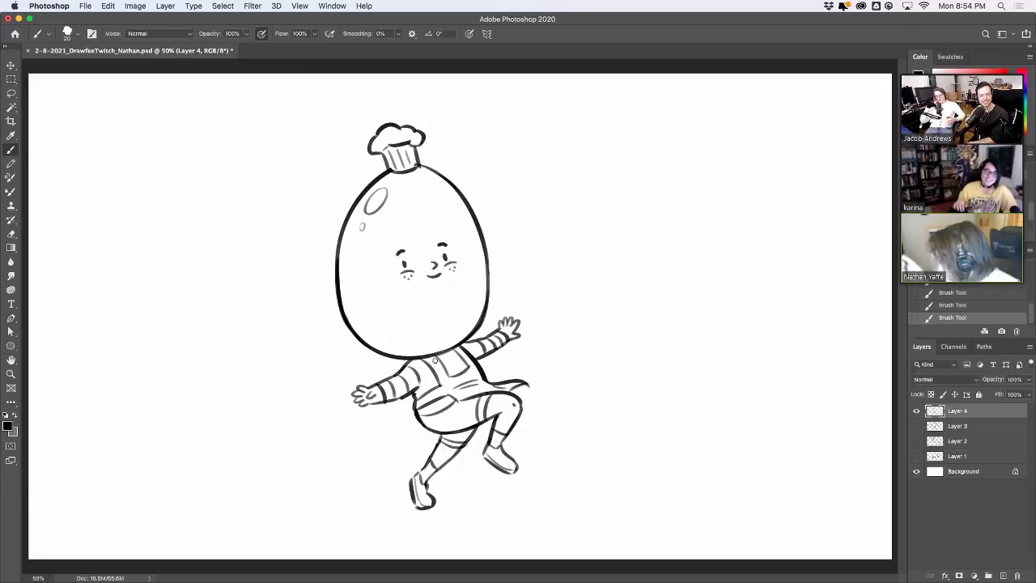
mouse_move(356, 390)
left_mouse_down()
mouse_move(358, 402)
mouse_move(373, 395)
mouse_move(358, 390)
mouse_move(362, 400)
left_mouse_up()
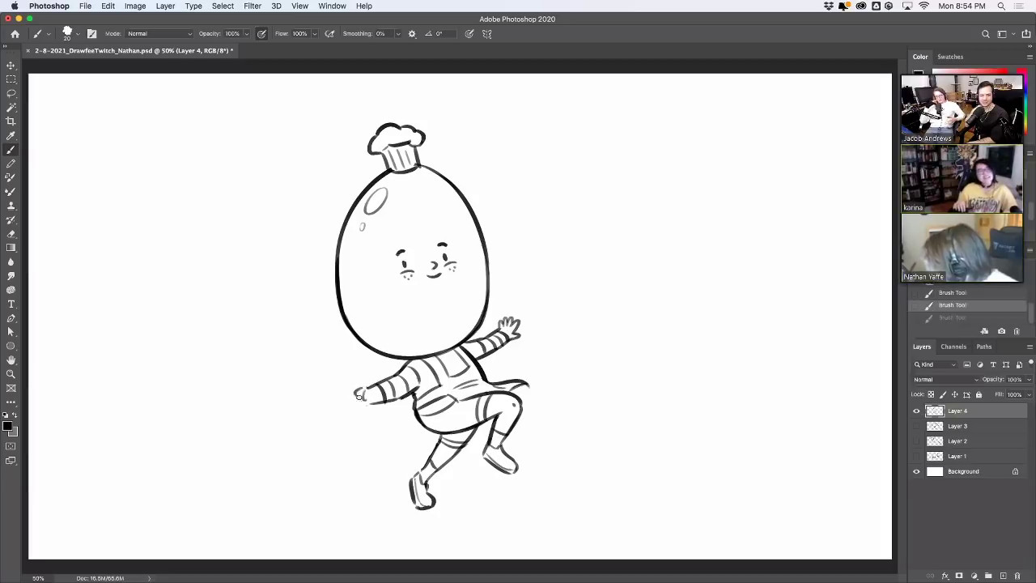
key("super+z")
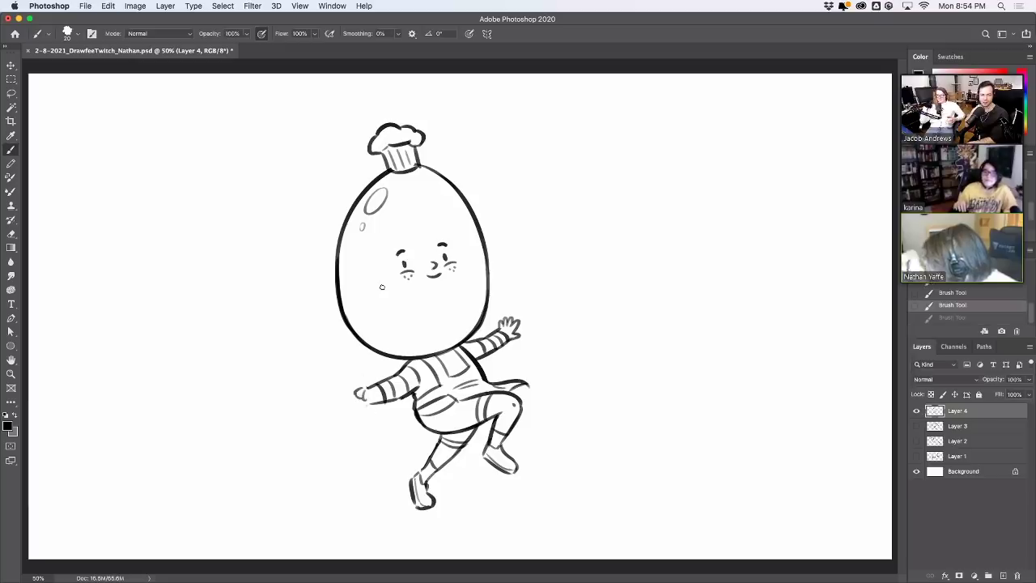
left_click_drag(371, 334, 385, 302)
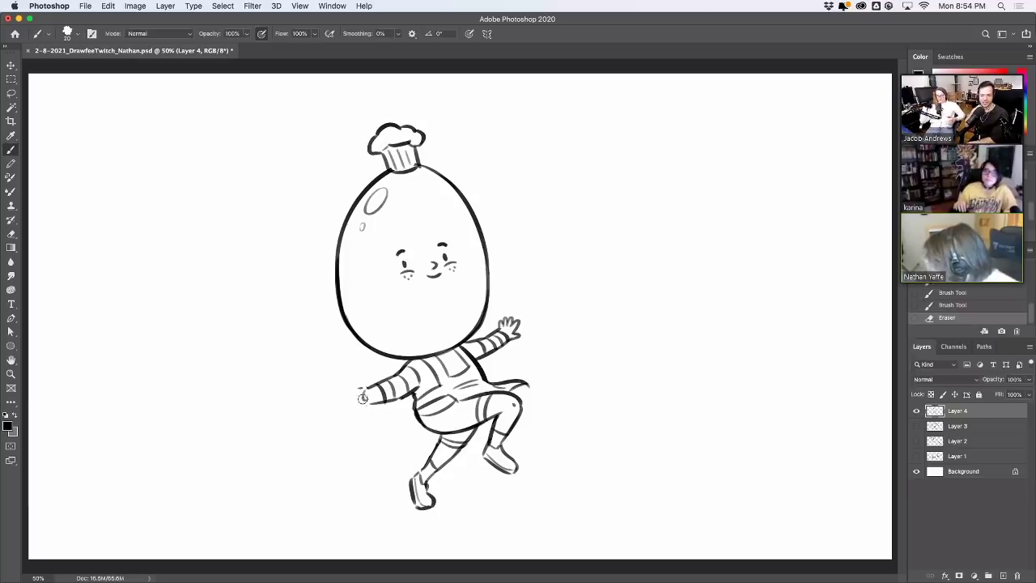
left_click_drag(364, 397, 368, 391)
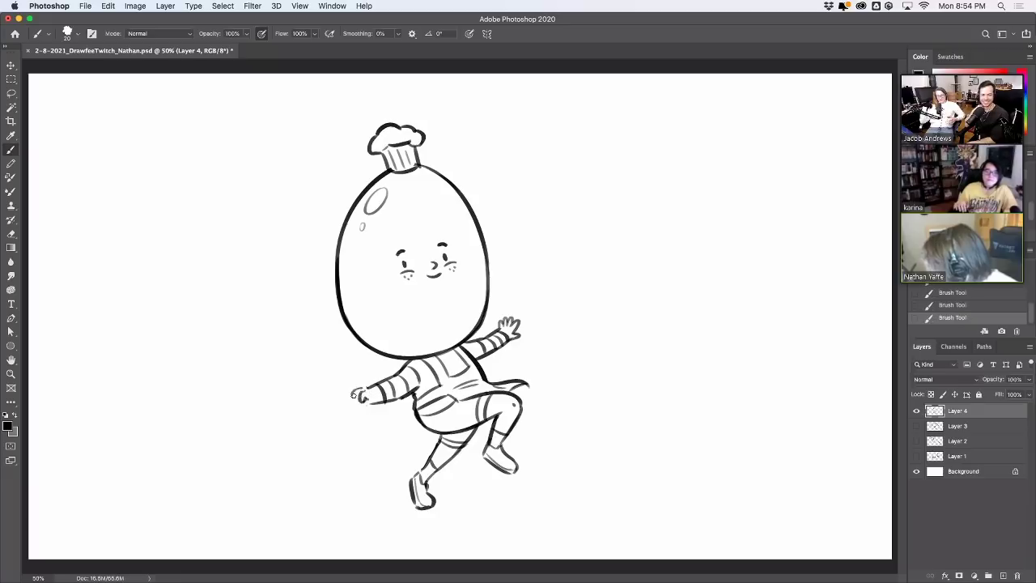
key("ctrl+z")
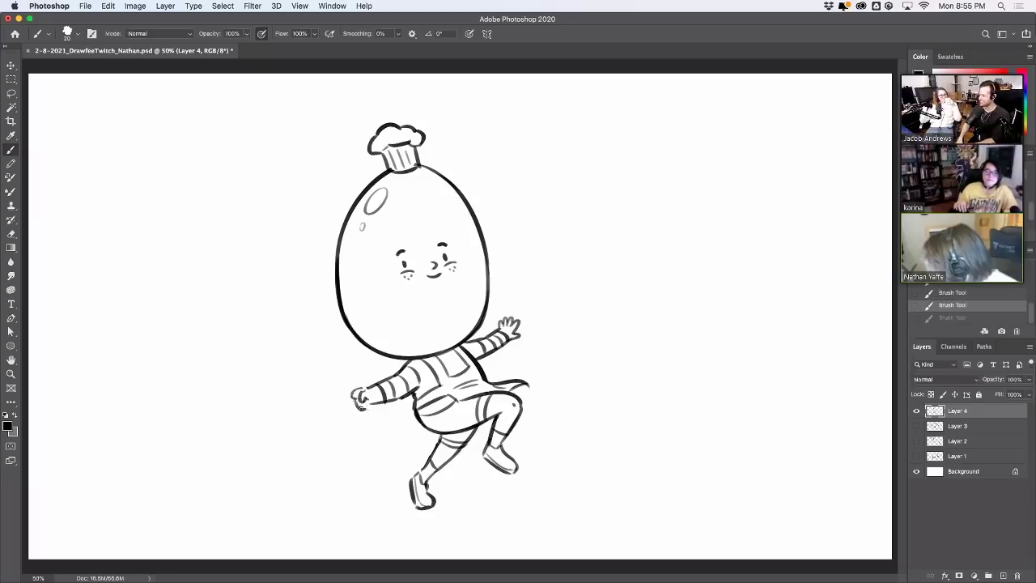
left_click_drag(365, 397, 341, 338)
key("ctrl+z")
key("ctrl+z")
key("ctrl+z")
Draw the whisk's loop and inner wires, then its handle below the hand
left_click_drag(330, 324, 349, 368)
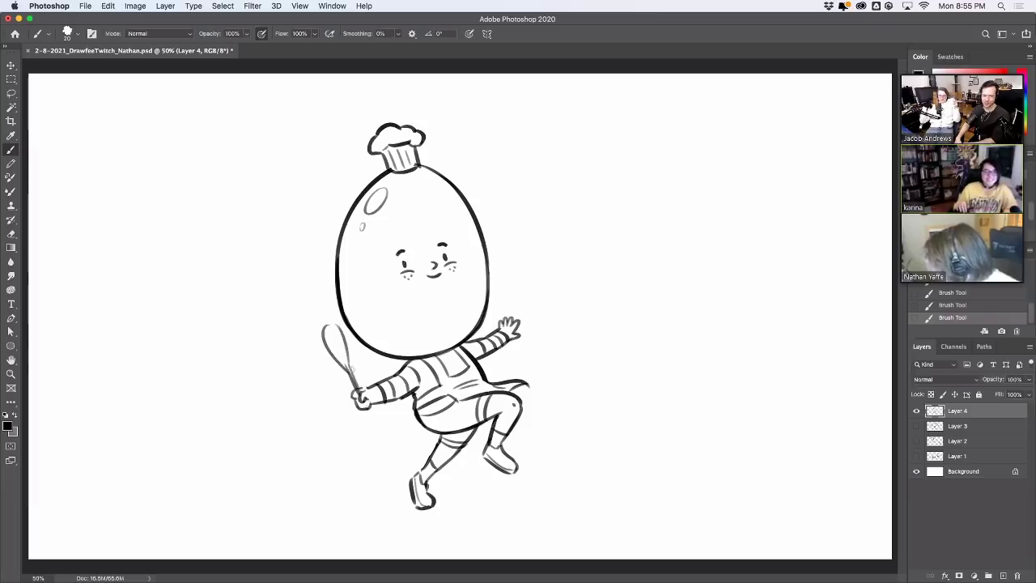
left_click_drag(334, 327, 350, 371)
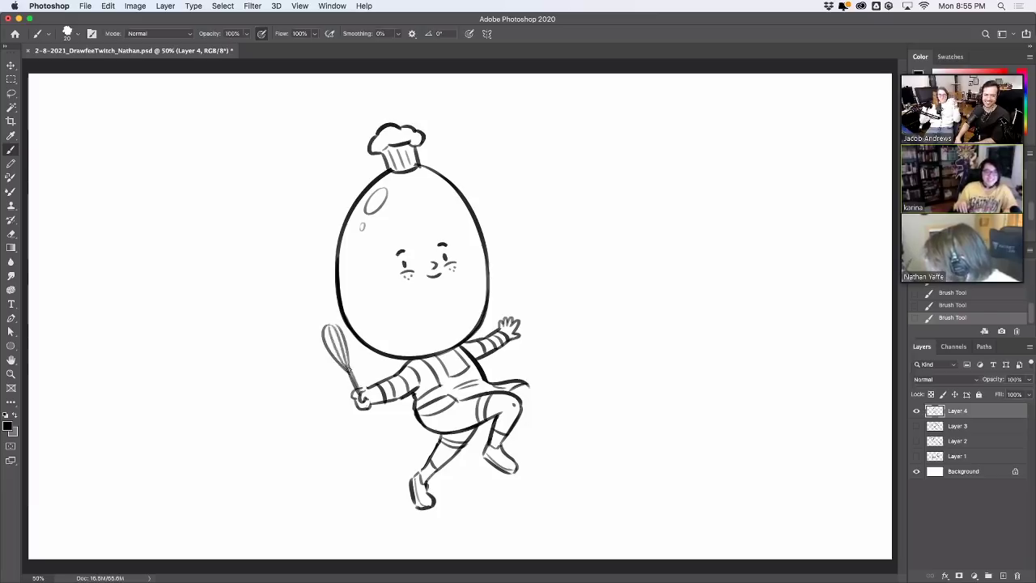
left_click_drag(345, 328, 354, 374)
key("super+z")
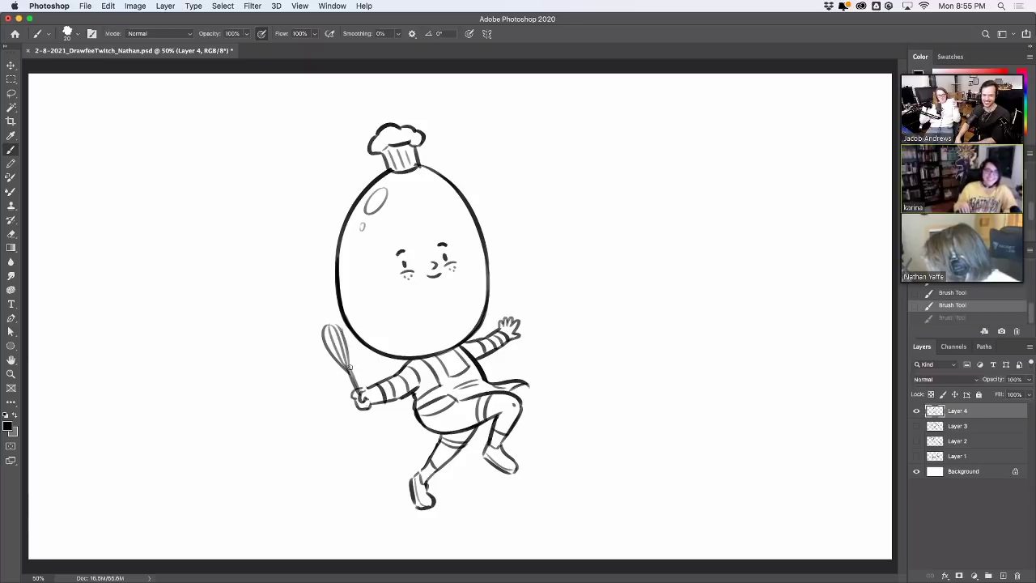
left_click_drag(344, 328, 353, 375)
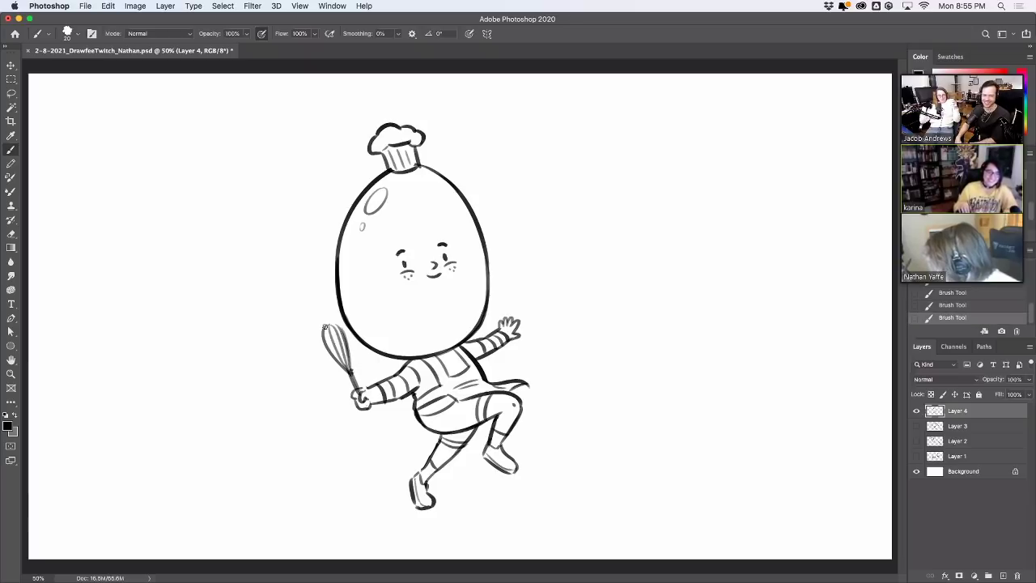
left_click_drag(326, 328, 350, 372)
key("super+z")
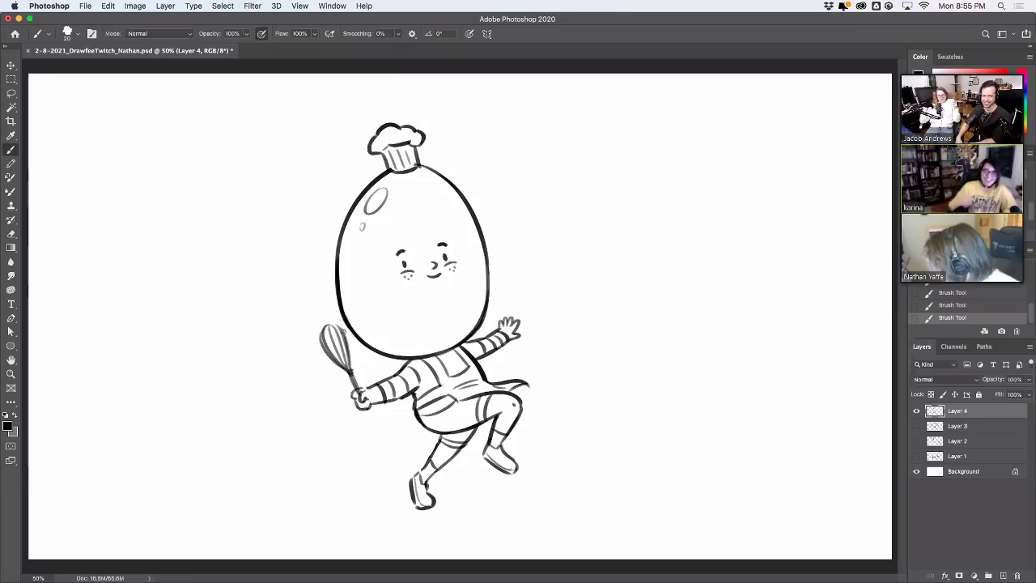
left_click_drag(343, 330, 358, 368)
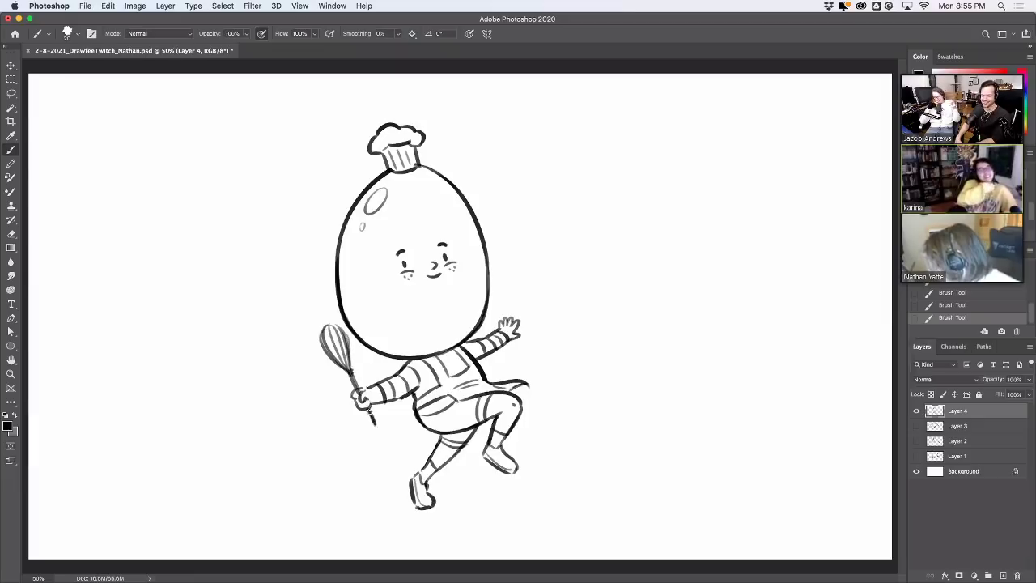
left_click_drag(369, 409, 375, 429)
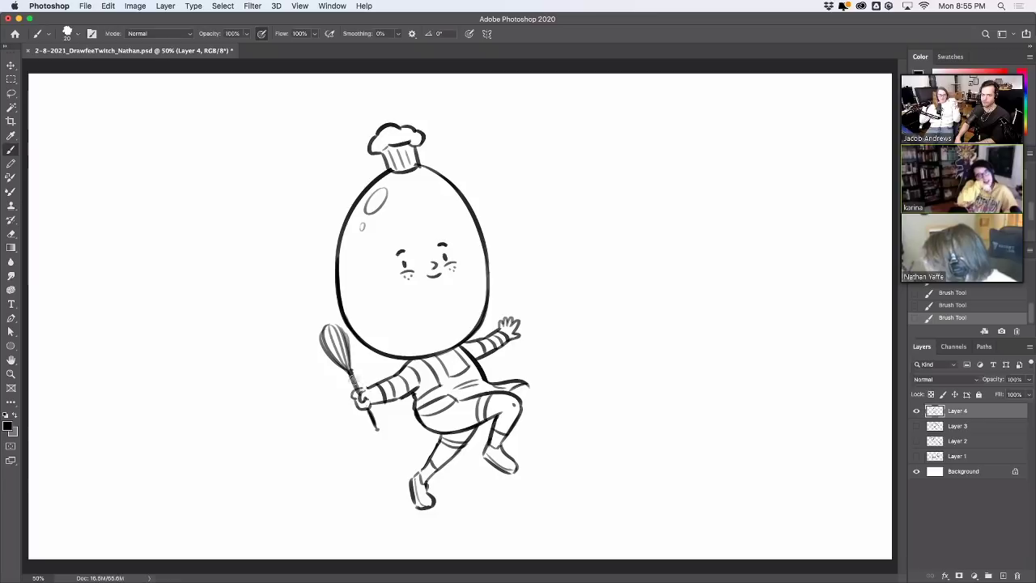
Erase overlapping lines at the grip and where the whisk crosses the egg edge, redrawing the edge
left_click_drag(348, 374, 379, 431)
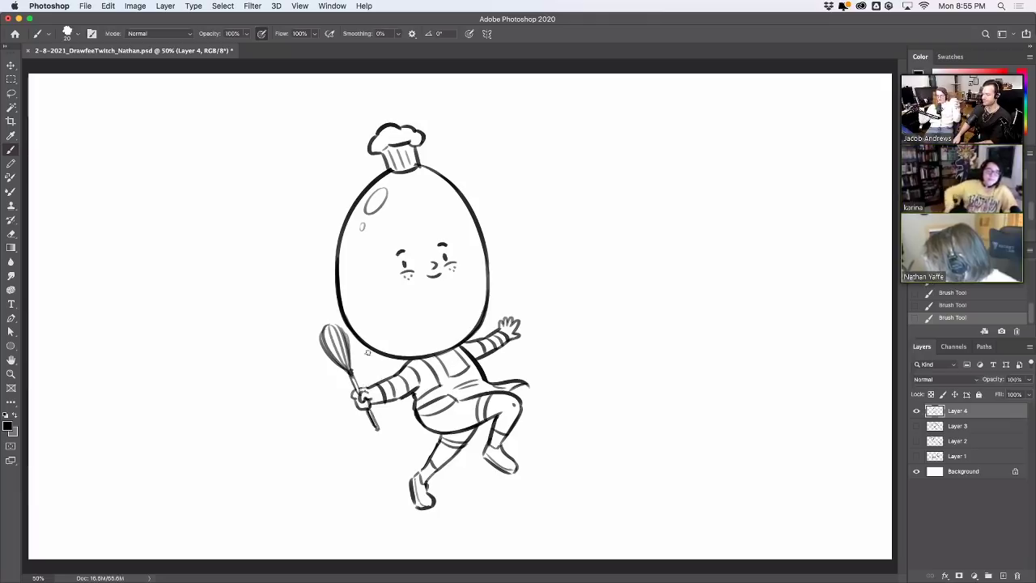
key("e")
left_click_drag(364, 394, 374, 397)
left_click_drag(371, 392, 381, 397)
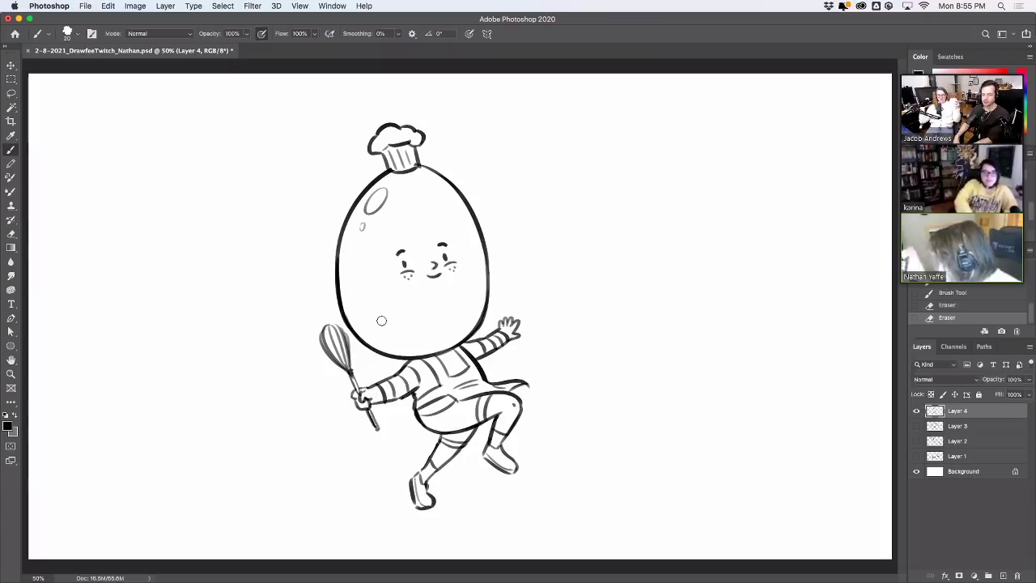
left_click_drag(349, 346, 338, 325)
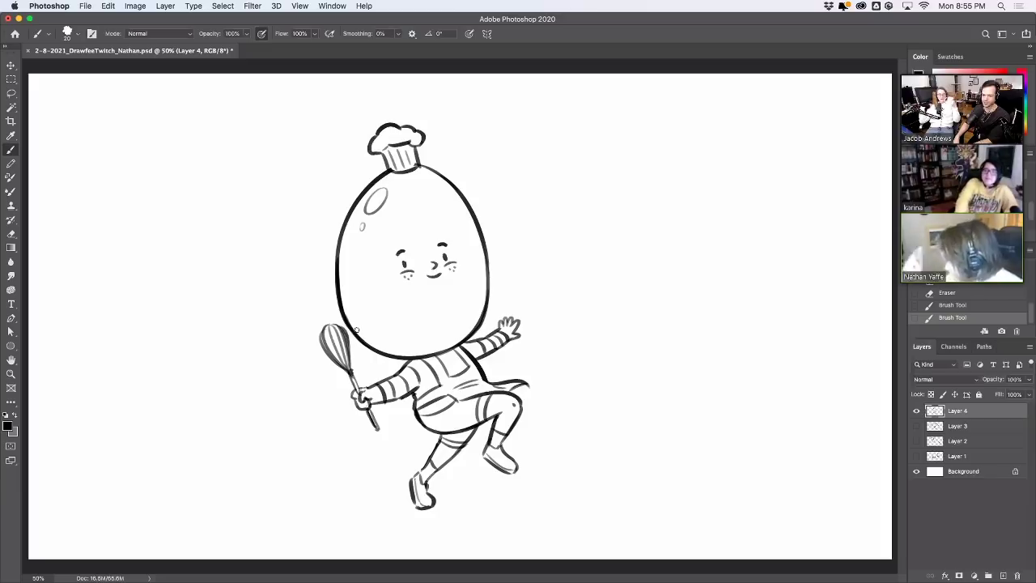
key("e")
left_click_drag(356, 329, 340, 317)
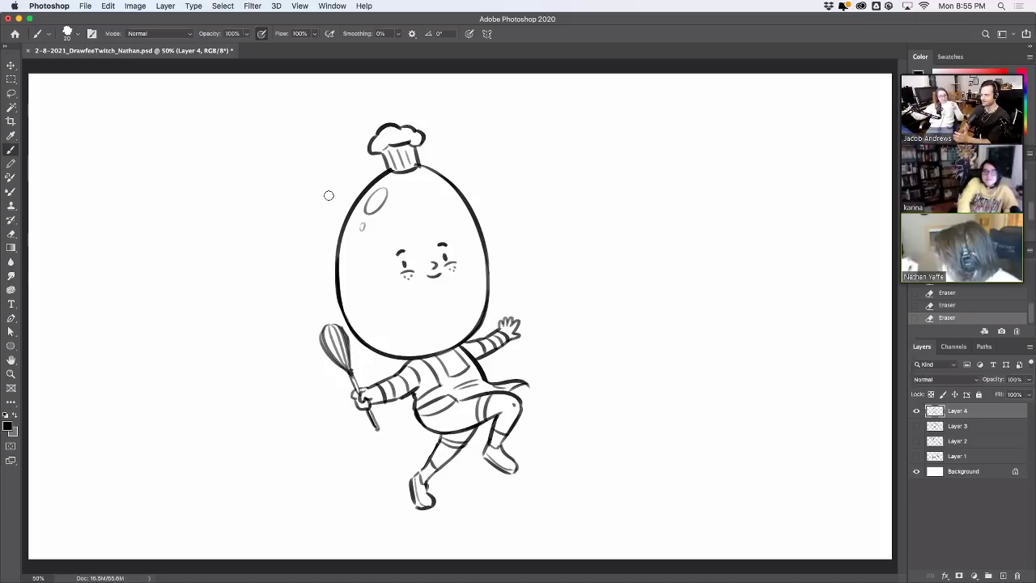
left_click_drag(348, 337, 344, 326)
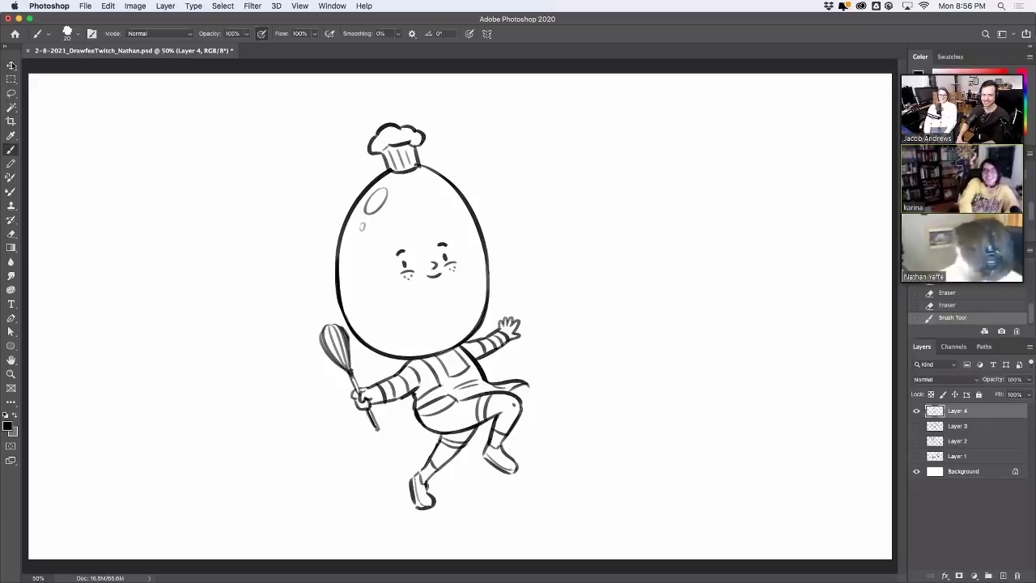
Rotate the whole egg chef drawing into a more upright pose
key("v")
mouse_move(538, 119)
left_mouse_down()
mouse_move(558, 138)
mouse_move(567, 225)
left_mouse_up()
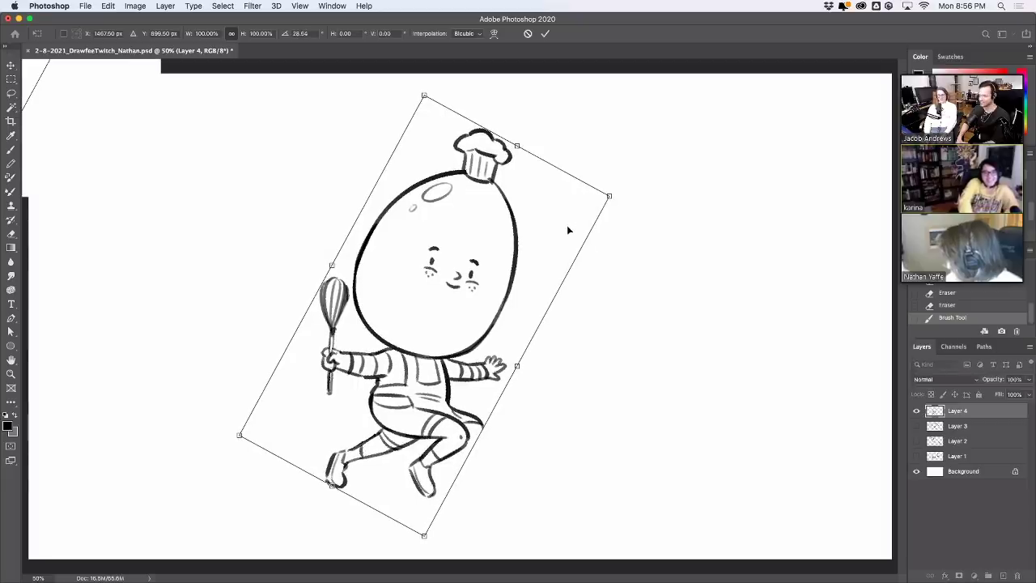
mouse_move(624, 187)
left_mouse_down()
mouse_move(576, 139)
mouse_move(547, 151)
mouse_move(570, 153)
left_mouse_up()
key("Return")
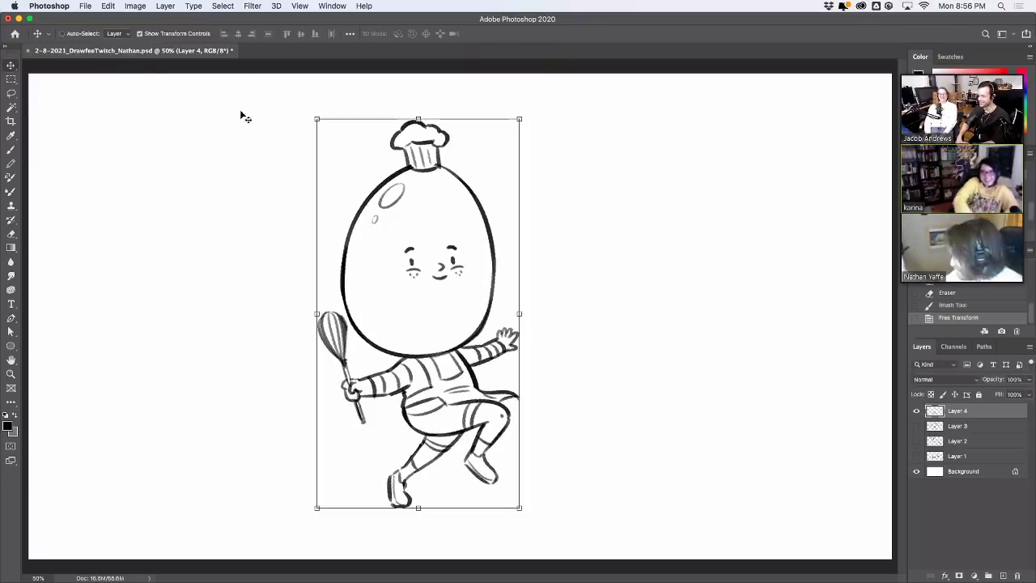
Lasso the egg head and nudge it slightly to the right
left_click(11, 93)
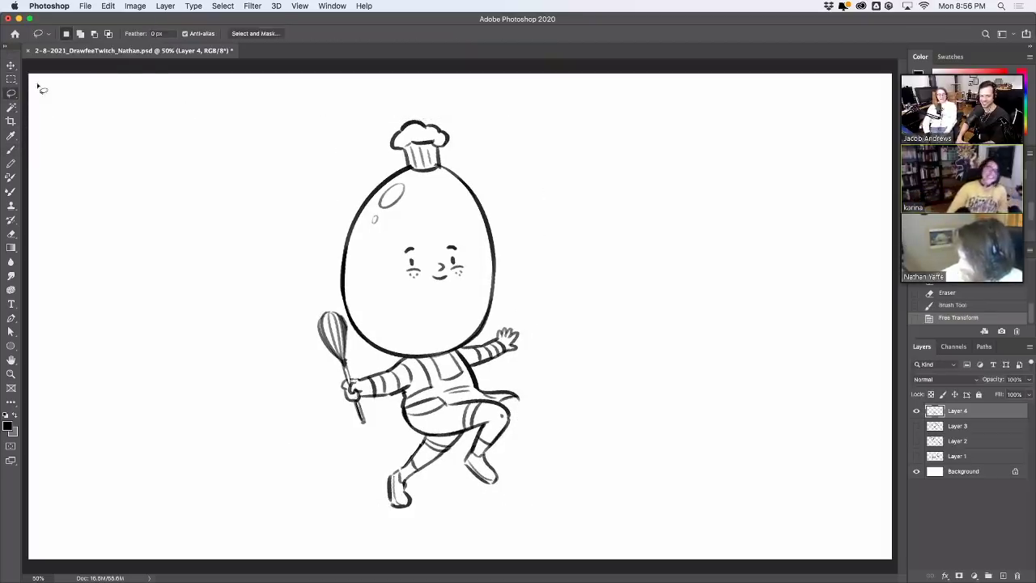
mouse_move(334, 245)
left_mouse_down()
mouse_move(352, 332)
mouse_move(417, 361)
mouse_move(480, 346)
mouse_move(518, 267)
mouse_move(359, 123)
mouse_move(334, 243)
left_mouse_up()
key("v")
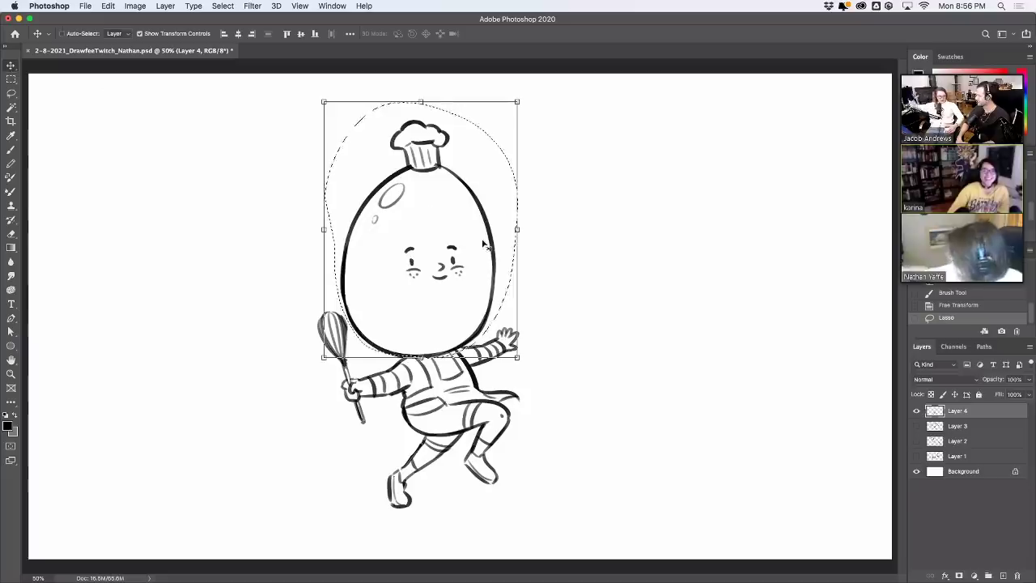
left_click_drag(470, 247, 481, 241)
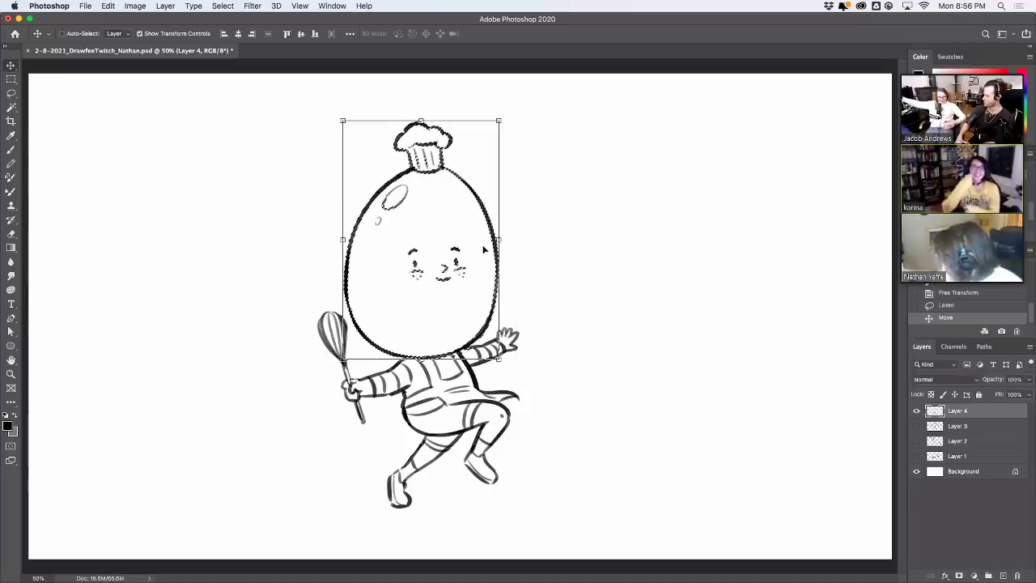
key("super+d")
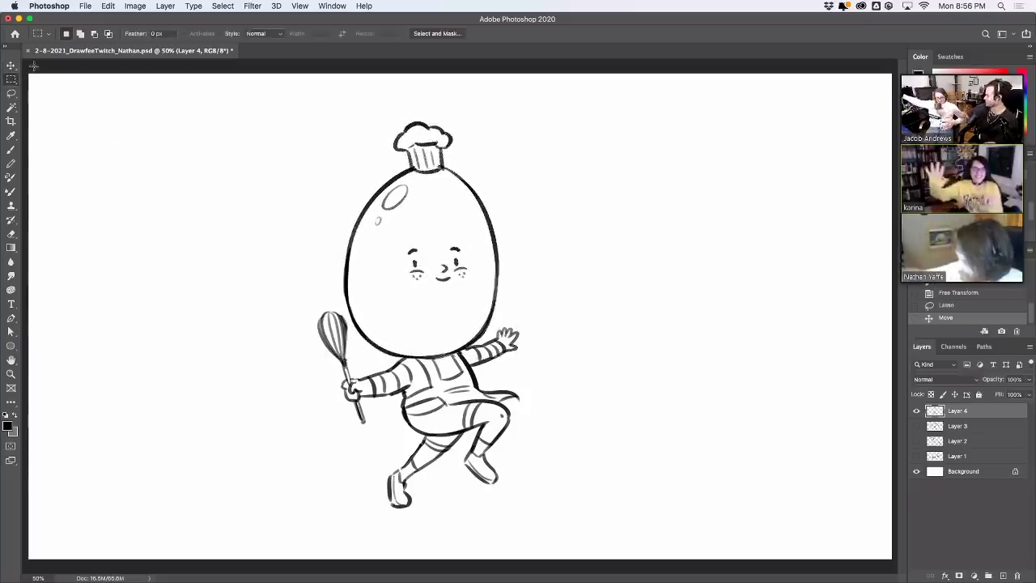
left_click(19, 146)
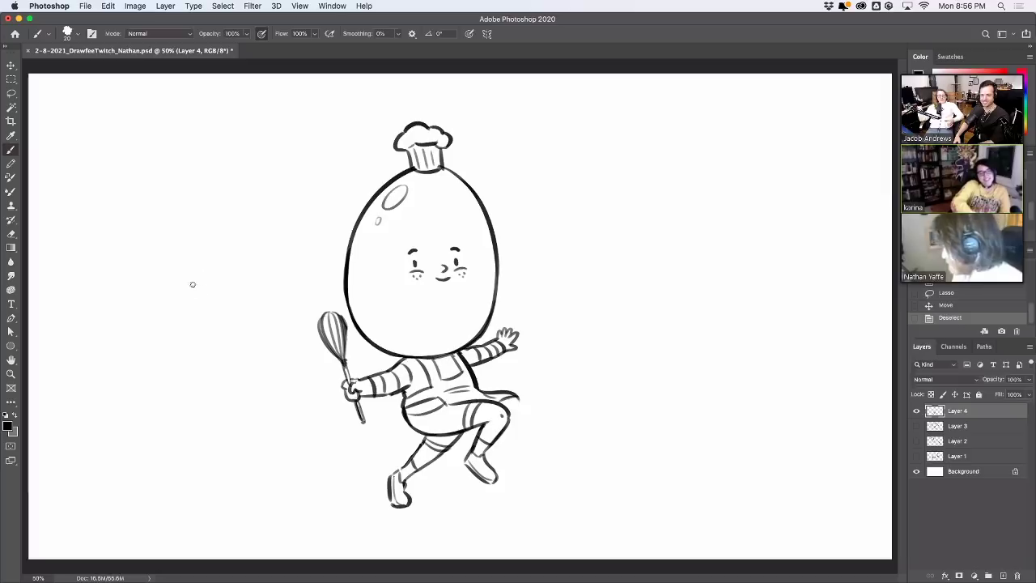
Draw matching curved banner lines to the left and right of the egg
left_click_drag(193, 285, 316, 205)
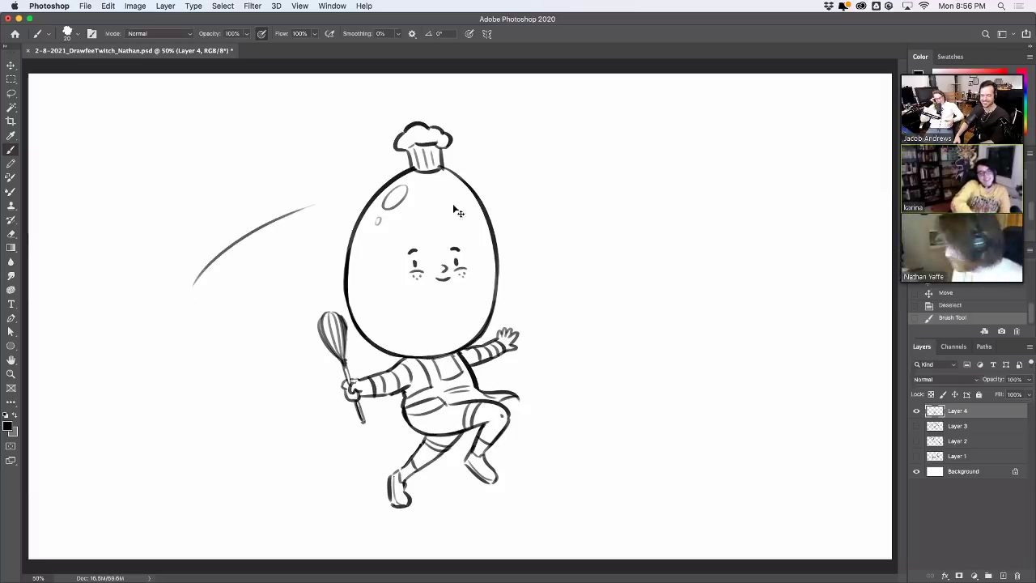
key("super+z")
left_click_drag(208, 268, 349, 198)
left_click_drag(498, 198, 621, 239)
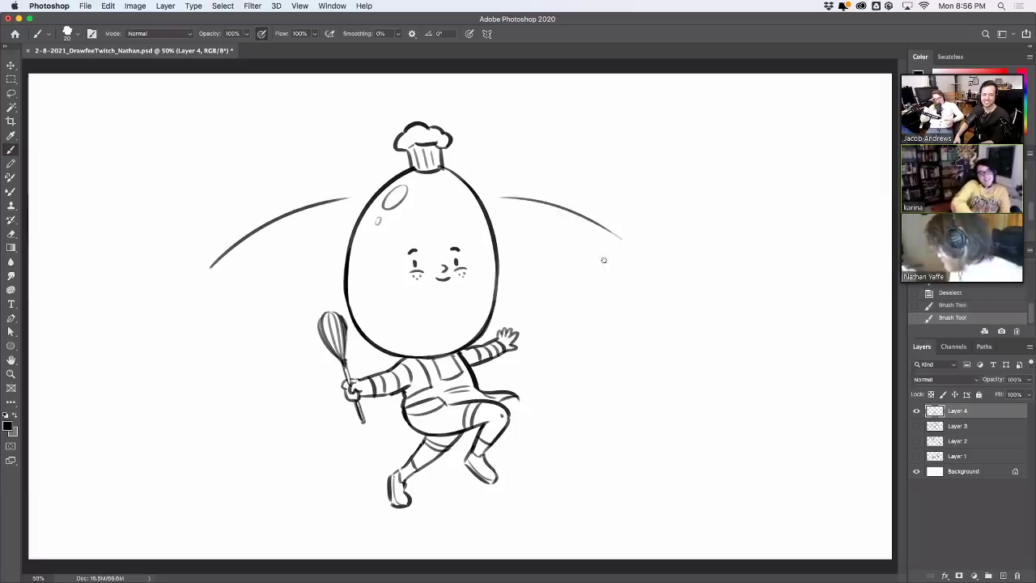
mouse_move(235, 305)
left_mouse_down()
mouse_move(344, 252)
mouse_move(335, 267)
left_mouse_up()
key("super+z")
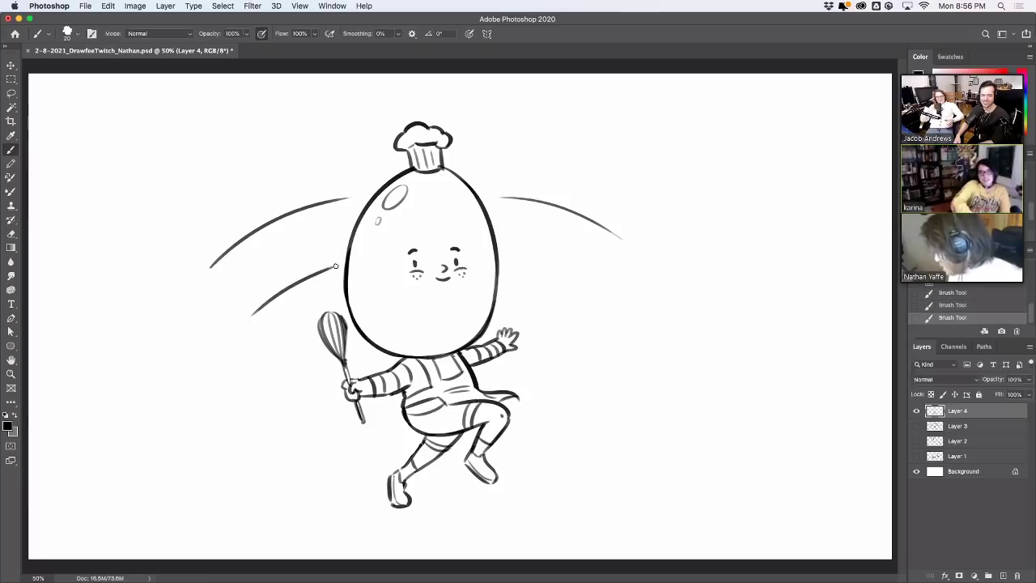
Shape the left banner's folded end and notched tail, erasing a stray mark
mouse_move(206, 276)
left_mouse_down()
mouse_move(252, 332)
mouse_move(245, 323)
mouse_move(274, 318)
mouse_move(272, 301)
mouse_move(286, 308)
mouse_move(251, 361)
left_mouse_up()
left_click_drag(229, 308, 198, 345)
key("cmd+z")
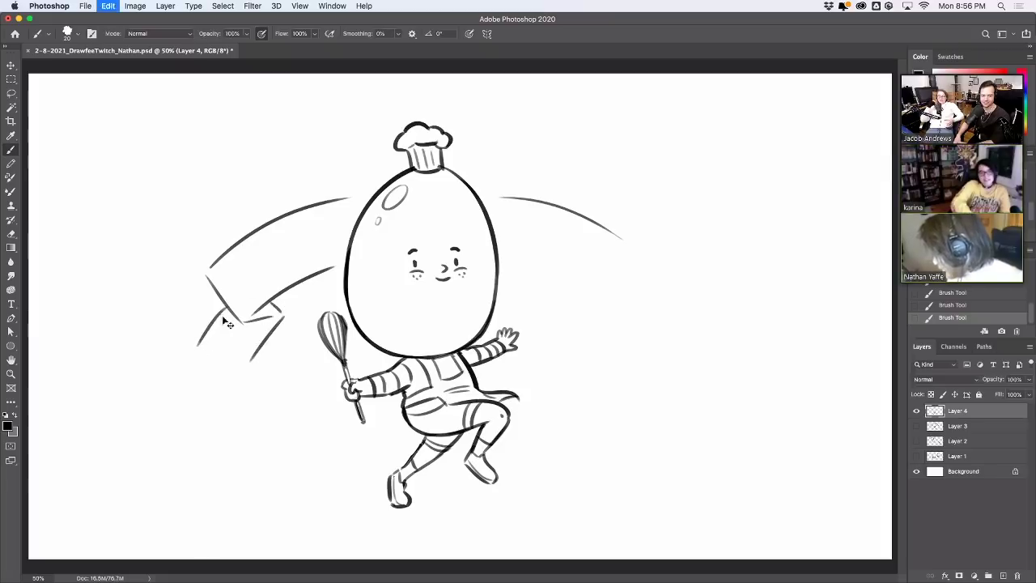
mouse_move(229, 309)
left_mouse_down()
mouse_move(191, 361)
mouse_move(239, 332)
mouse_move(224, 385)
left_mouse_up()
key("cmd+z")
key("super+z")
mouse_move(229, 338)
left_mouse_down()
mouse_move(223, 388)
mouse_move(280, 327)
left_mouse_up()
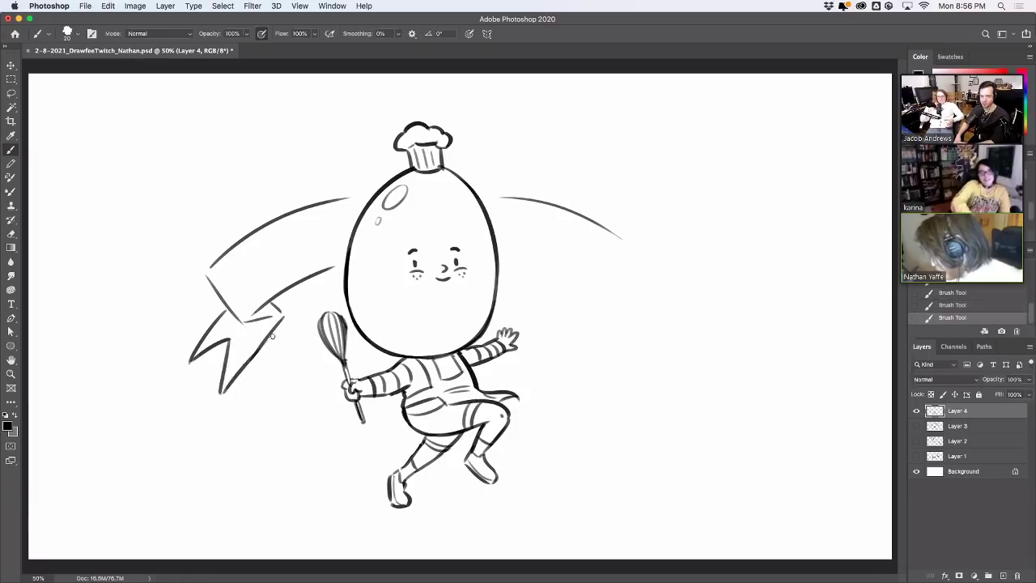
key("super+z")
left_click_drag(221, 392, 283, 319)
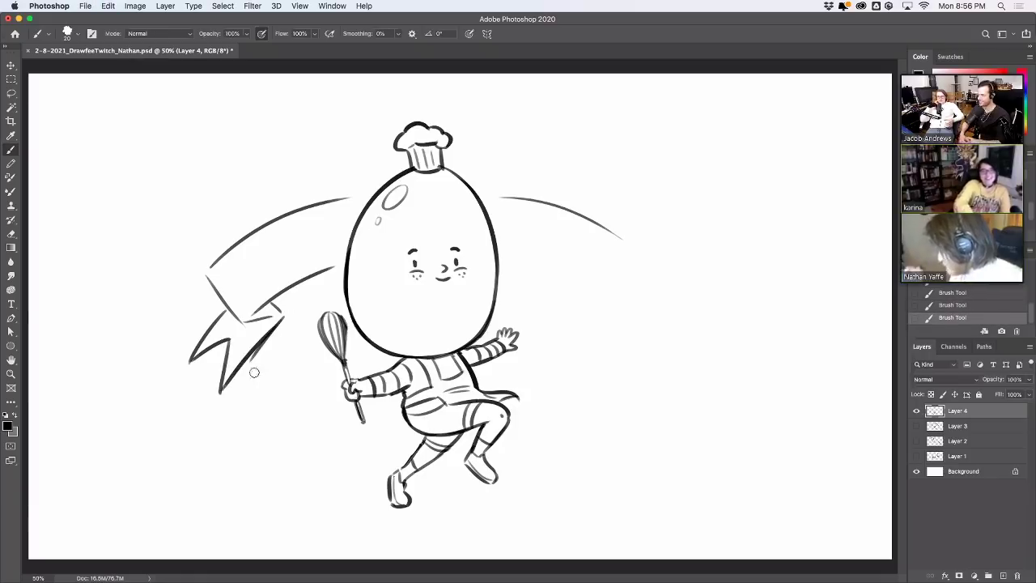
key("e")
left_click_drag(249, 375, 246, 379)
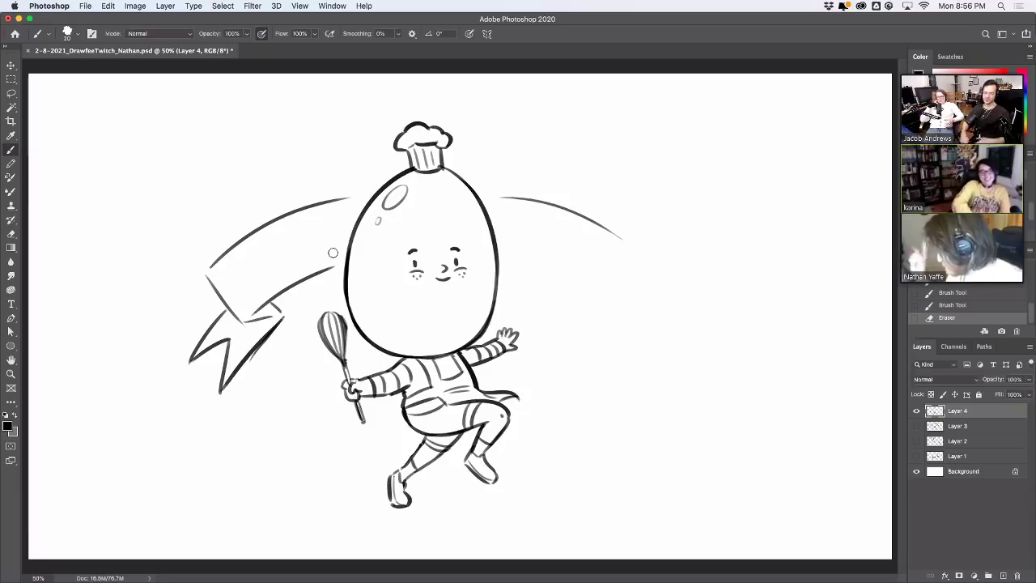
Letter EGGY on the left banner, then brush the right banner's lower and upper curves
mouse_move(233, 263)
left_mouse_down()
mouse_move(248, 291)
mouse_move(267, 281)
mouse_move(246, 289)
mouse_move(253, 295)
mouse_move(277, 277)
mouse_move(258, 268)
mouse_move(257, 248)
mouse_move(288, 270)
mouse_move(295, 255)
mouse_move(254, 266)
mouse_move(245, 257)
mouse_move(284, 274)
mouse_move(308, 258)
mouse_move(329, 217)
mouse_move(320, 253)
left_mouse_up()
key("super+z")
key("super+z")
key("super+z")
key("super+z")
key("super+z")
key("super+z")
key("e")
left_click(254, 267)
key("super+z")
key("super+z")
key("super+z")
key("super+z")
key("super+z")
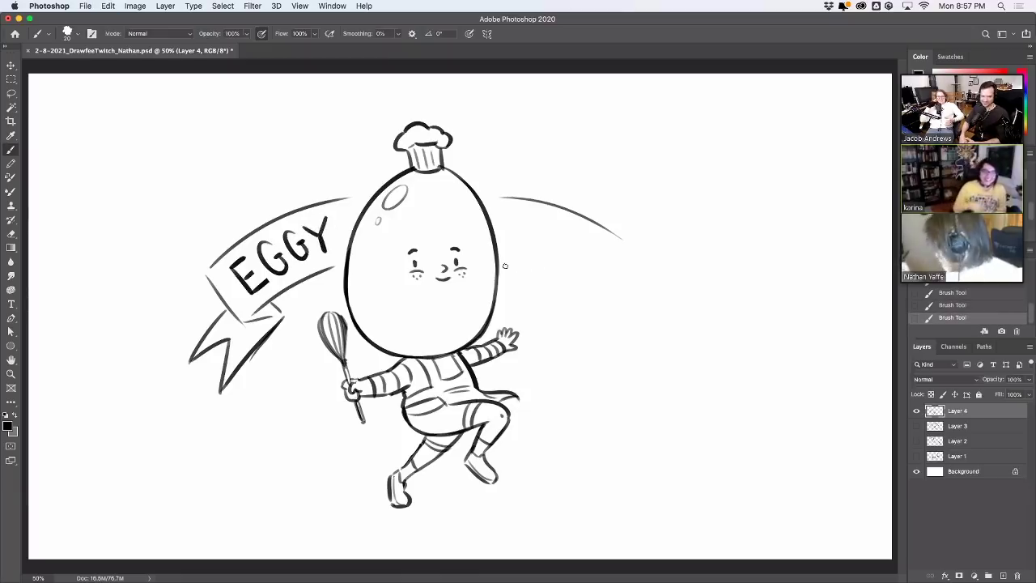
left_click_drag(501, 263, 562, 287)
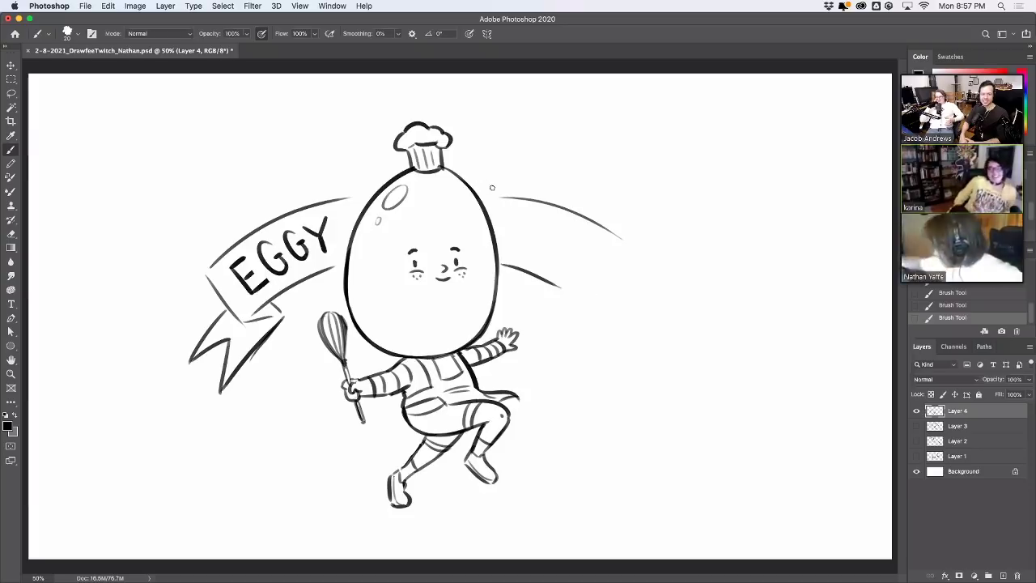
left_click_drag(481, 186, 606, 230)
Erase the stray line on the right banner's upper arc and try closing its tip
key("e")
mouse_move(523, 198)
left_mouse_down()
mouse_move(503, 196)
mouse_move(550, 203)
left_mouse_up()
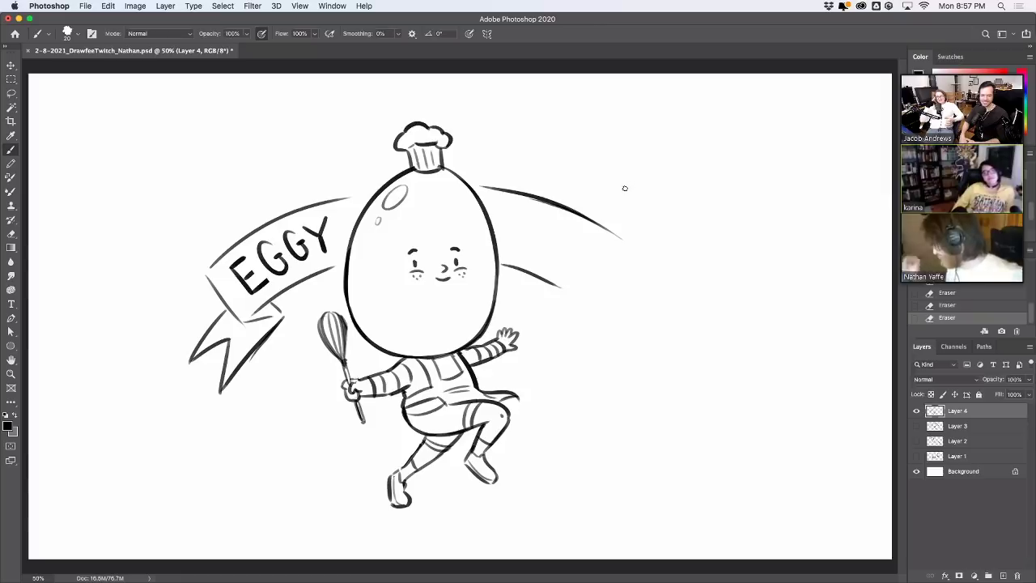
left_click_drag(617, 240, 589, 285)
key("super+z")
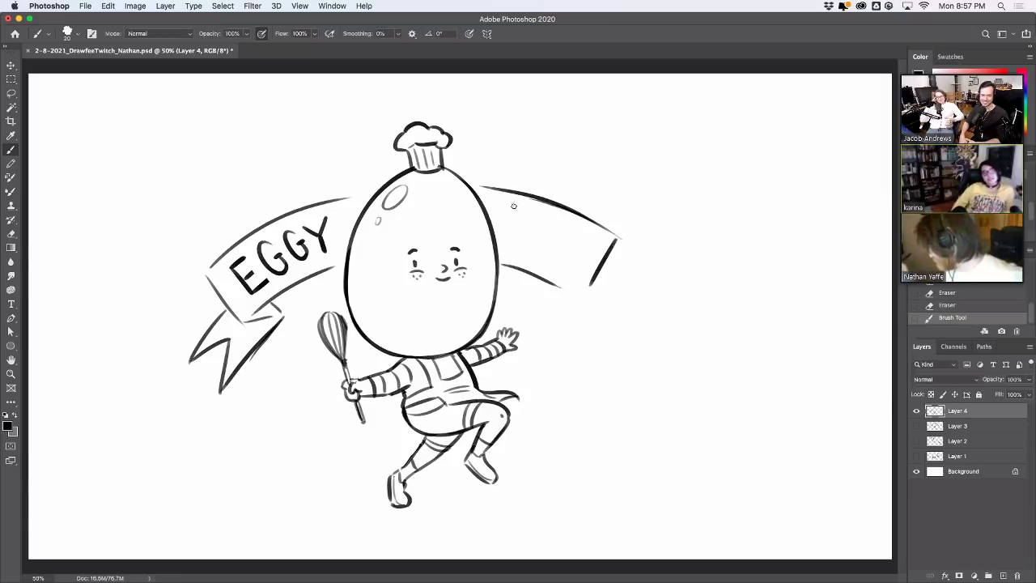
Draw the stem and top stroke of the B on the right banner
left_click_drag(514, 207, 508, 247)
key("super+z")
key("super+z")
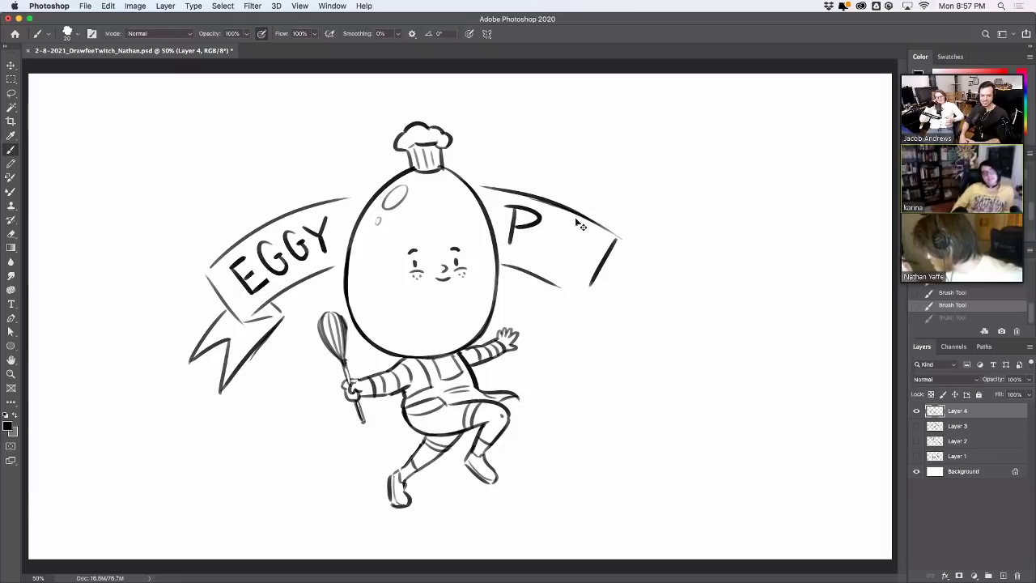
key("super+z")
key("super+z")
left_click_drag(511, 206, 506, 243)
key("super+z")
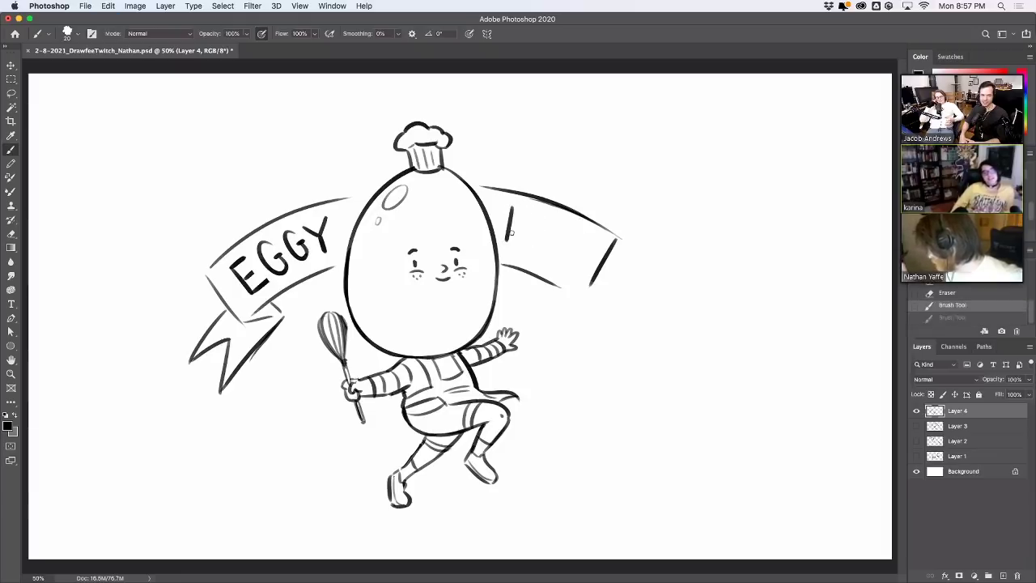
mouse_move(510, 206)
left_mouse_down()
mouse_move(506, 241)
mouse_move(529, 212)
mouse_move(505, 241)
mouse_move(552, 227)
mouse_move(550, 251)
mouse_move(560, 240)
mouse_move(577, 248)
mouse_move(569, 264)
mouse_move(588, 288)
mouse_move(581, 297)
mouse_move(607, 256)
left_mouse_up()
key("super+z")
key("super+z")
key("super+z")
key("super+z")
key("super+z")
key("super+z")
key("super+z")
Draw the banner's right end, the fold under BOY and the V-shaped tail
key("super+z")
left_click_drag(584, 295, 614, 243)
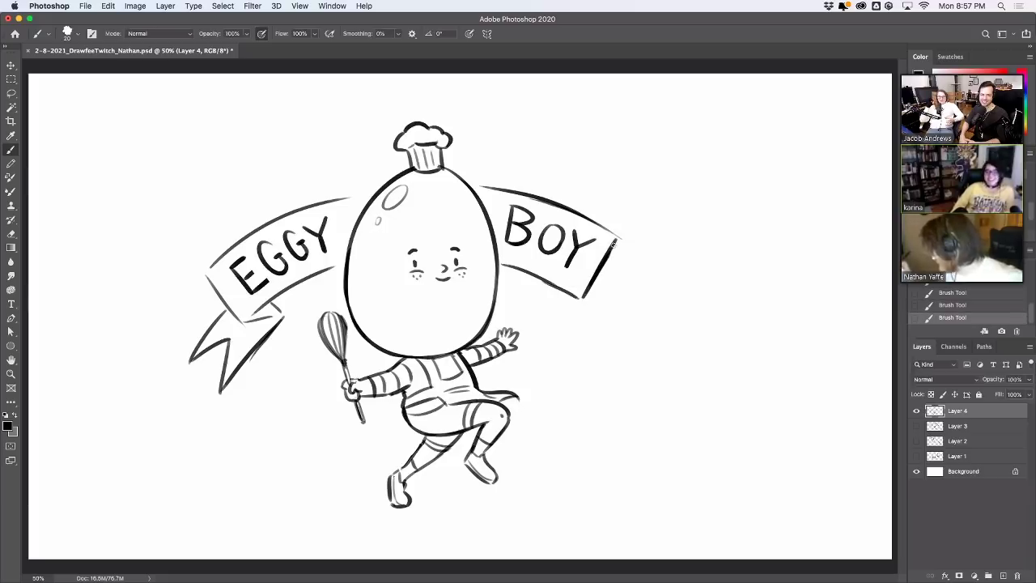
mouse_move(551, 308)
left_mouse_down()
mouse_move(581, 299)
mouse_move(549, 306)
mouse_move(620, 353)
left_mouse_up()
key("super+z")
mouse_move(550, 310)
left_mouse_down()
mouse_move(636, 369)
mouse_move(616, 324)
mouse_move(667, 332)
left_mouse_up()
left_click_drag(596, 281, 667, 332)
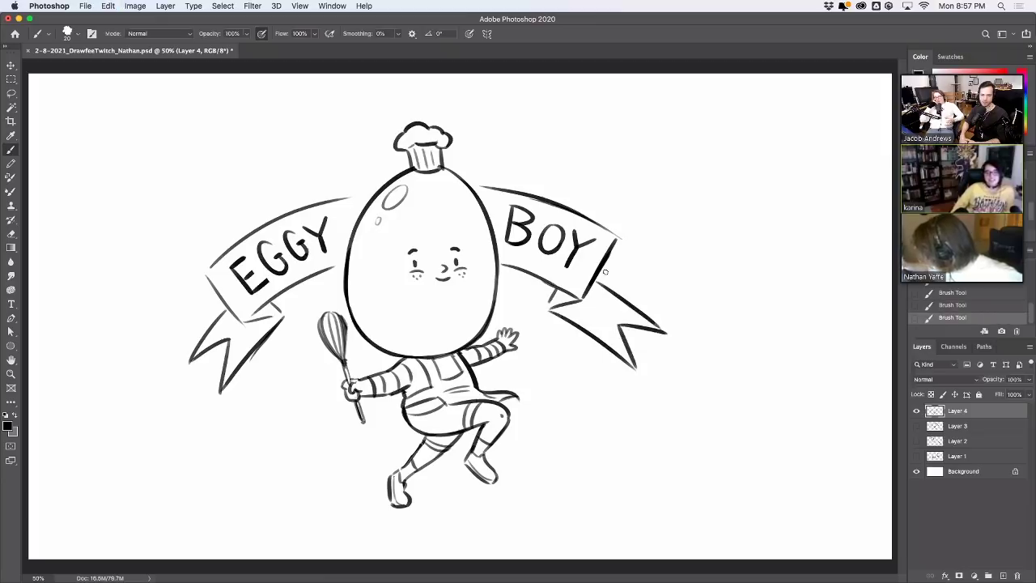
Clean up the banner's top line, retouch the B and Y, then shift the drawing right
key("e")
left_click_drag(619, 239, 625, 236)
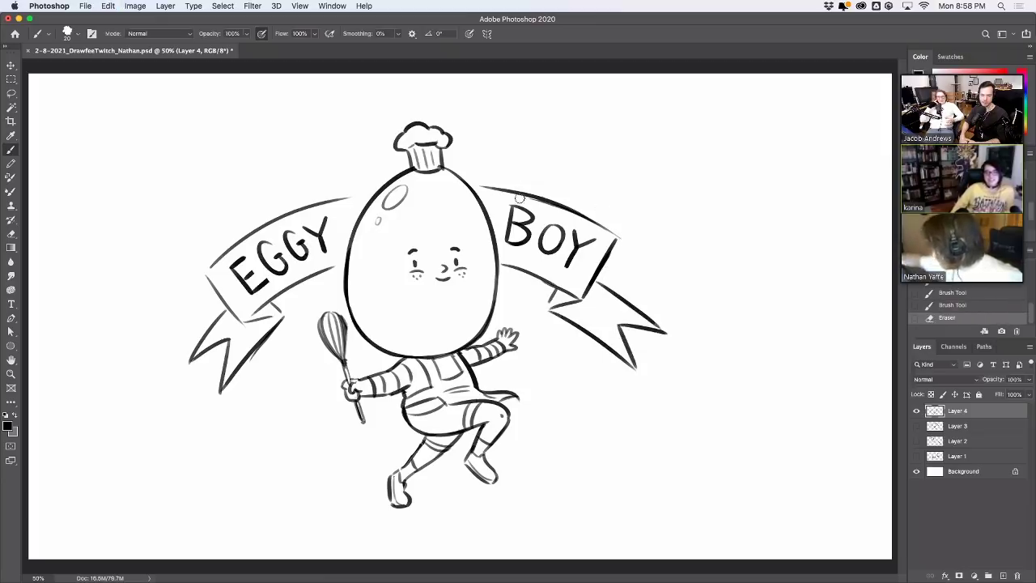
left_click_drag(482, 186, 599, 227)
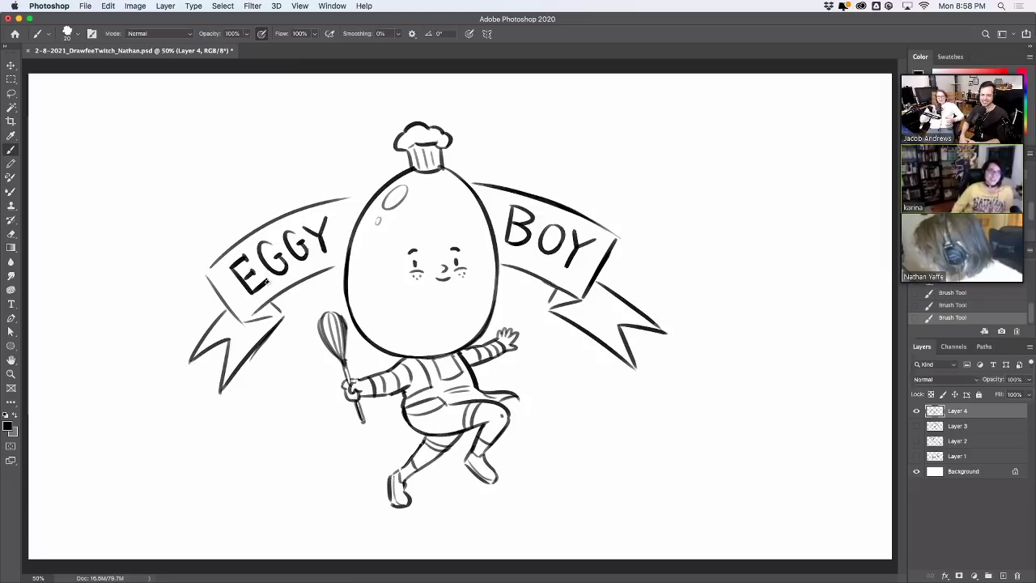
left_click_drag(251, 270, 265, 281)
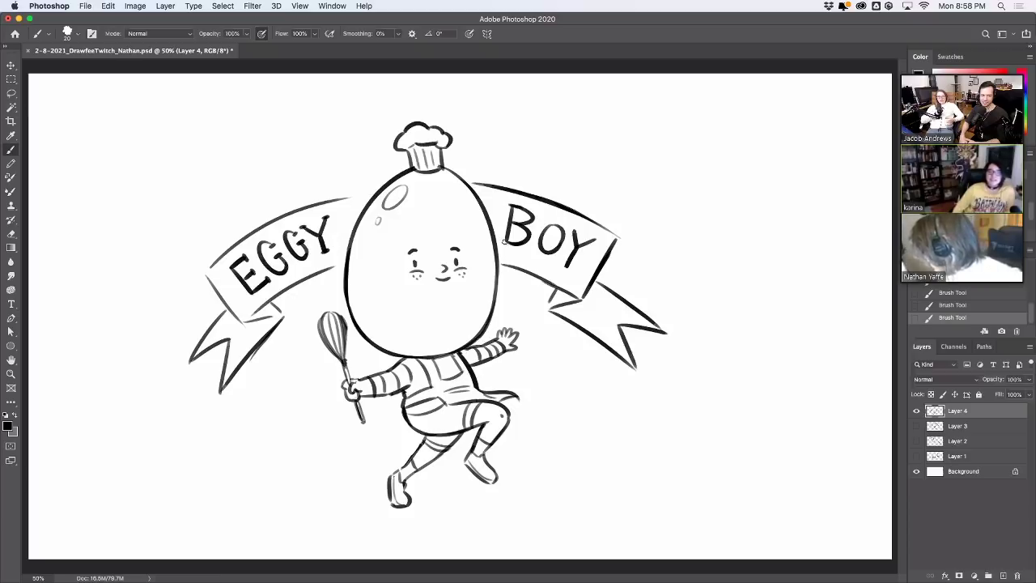
left_click_drag(508, 209, 505, 244)
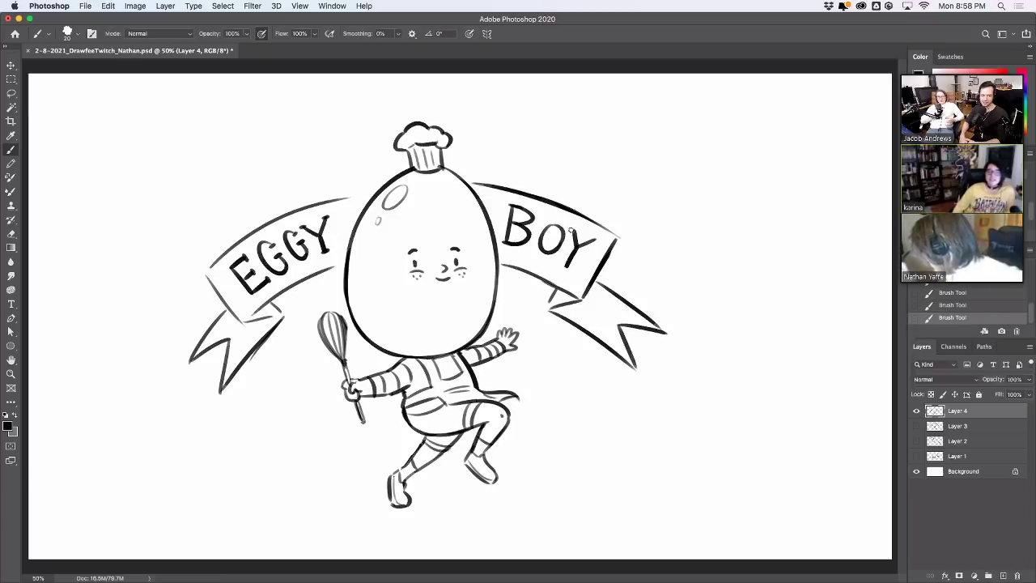
mouse_move(594, 237)
left_mouse_down()
mouse_move(597, 244)
mouse_move(581, 233)
left_mouse_up()
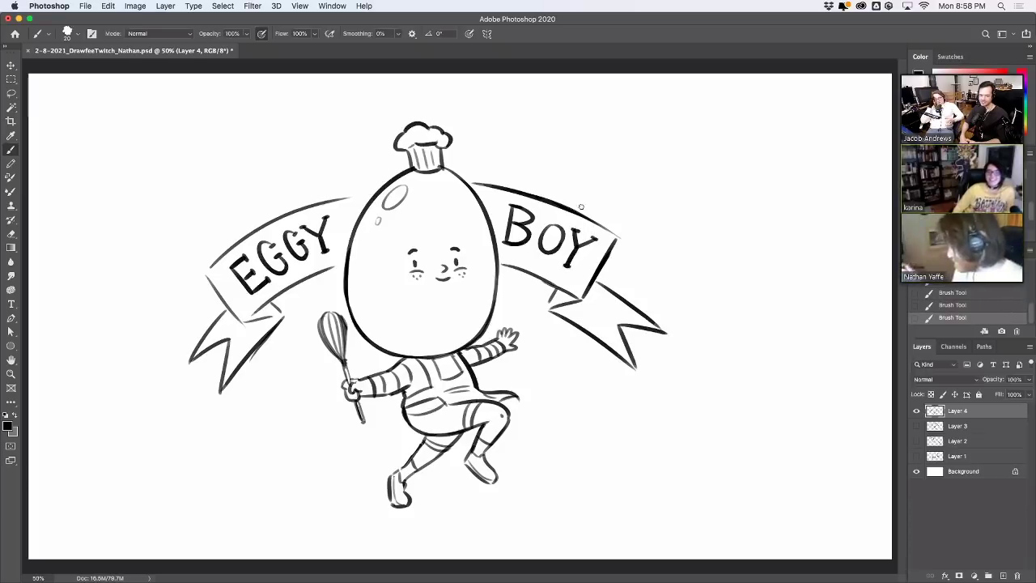
left_click(12, 64)
mouse_move(582, 275)
left_mouse_down()
mouse_move(654, 277)
mouse_move(639, 262)
mouse_move(619, 284)
left_mouse_up()
Brush radiating burst lines above the egg chef's head and hat and left of the EGGY banner
left_click(11, 150)
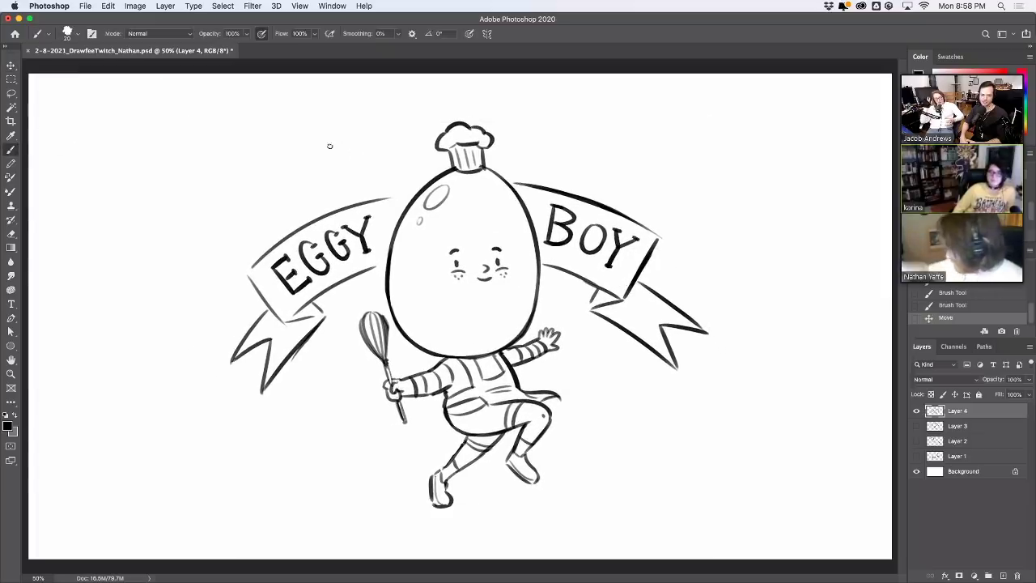
mouse_move(285, 106)
left_mouse_down()
mouse_move(366, 181)
mouse_move(365, 121)
left_mouse_up()
left_click_drag(406, 79, 426, 128)
left_click_drag(513, 139, 533, 74)
key("super+z")
left_click_drag(515, 147, 536, 86)
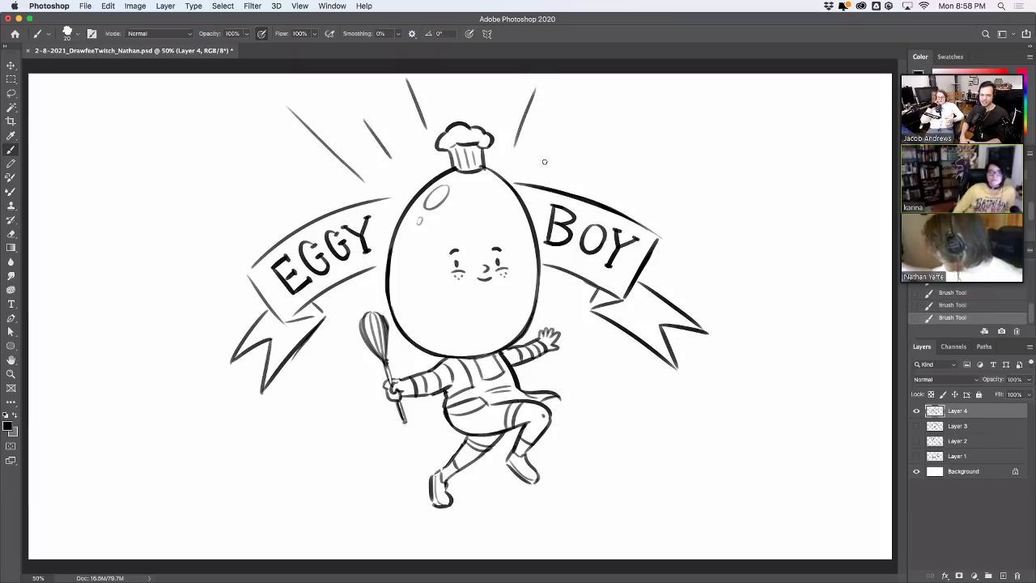
mouse_move(547, 160)
left_mouse_down()
mouse_move(554, 146)
mouse_move(627, 126)
left_mouse_up()
left_click_drag(623, 196, 636, 185)
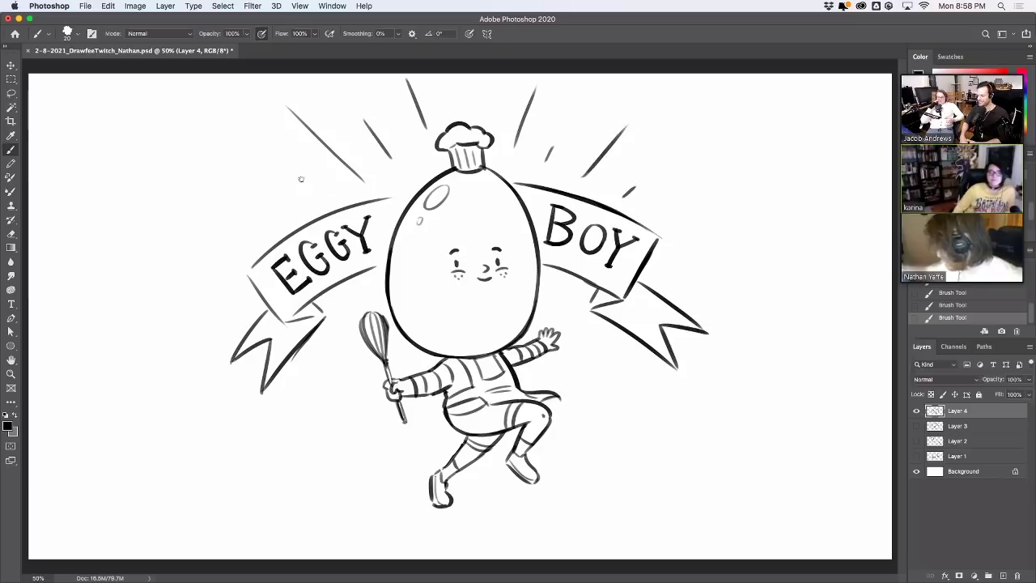
left_click_drag(298, 173, 319, 191)
left_click_drag(237, 193, 293, 217)
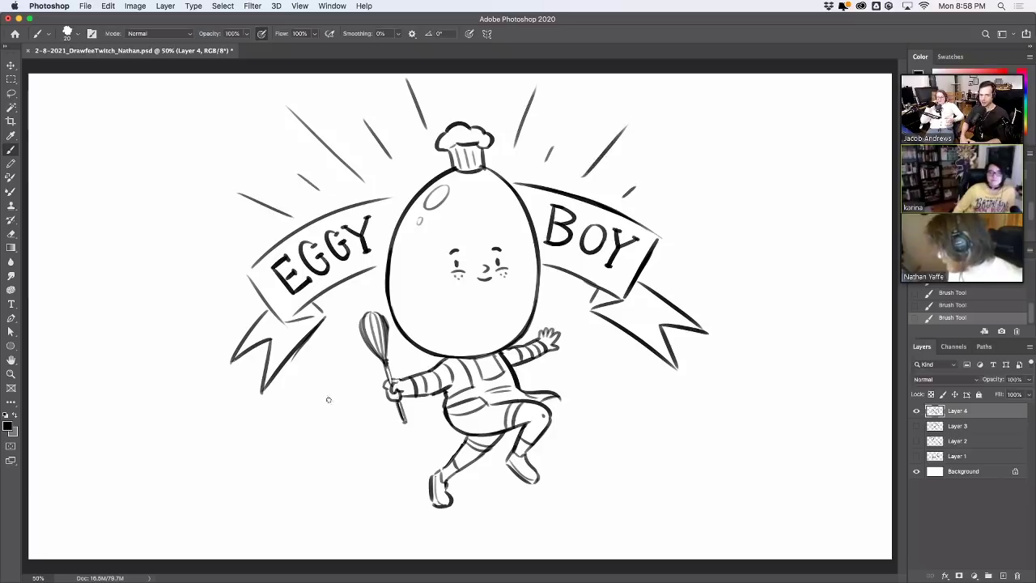
Add burst lines around the whisk and fanning out right of the chef's legs
left_click_drag(328, 399, 360, 368)
key("super+z")
mouse_move(325, 397)
left_mouse_down()
mouse_move(351, 366)
mouse_move(340, 450)
mouse_move(371, 398)
left_mouse_up()
key("super+z")
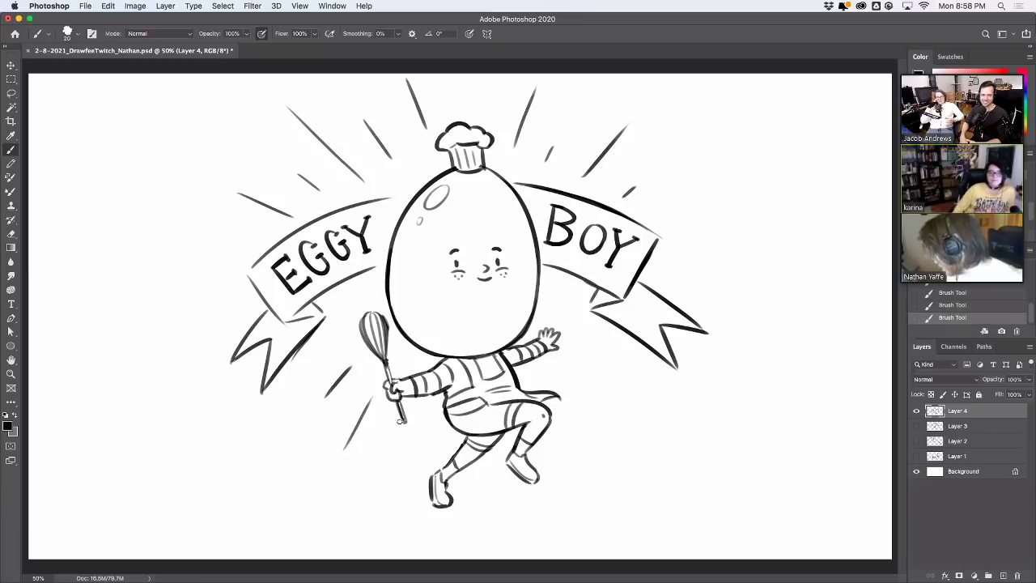
key("super+z")
key("super+z")
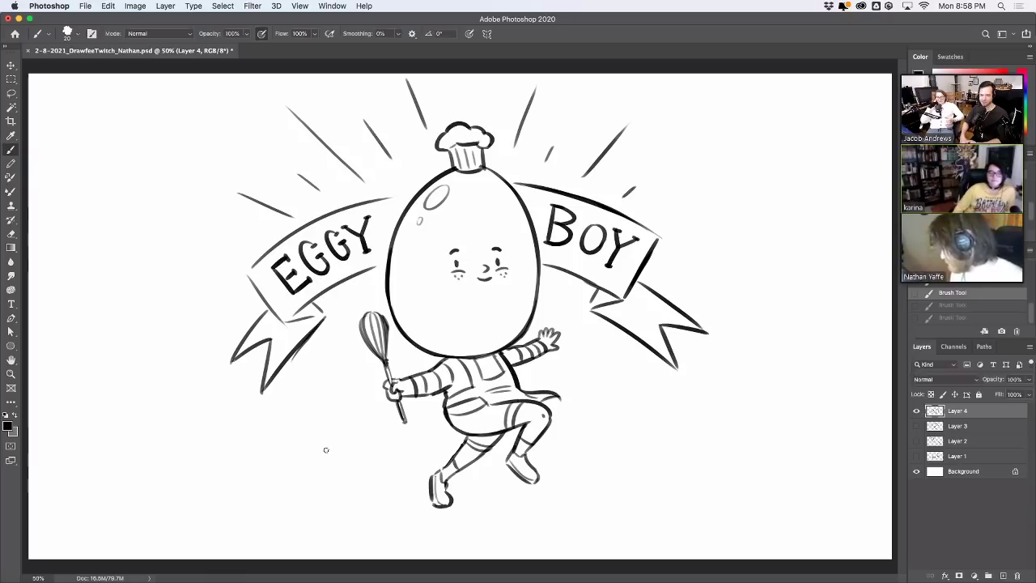
mouse_move(305, 467)
left_mouse_down()
mouse_move(355, 391)
mouse_move(331, 382)
left_mouse_up()
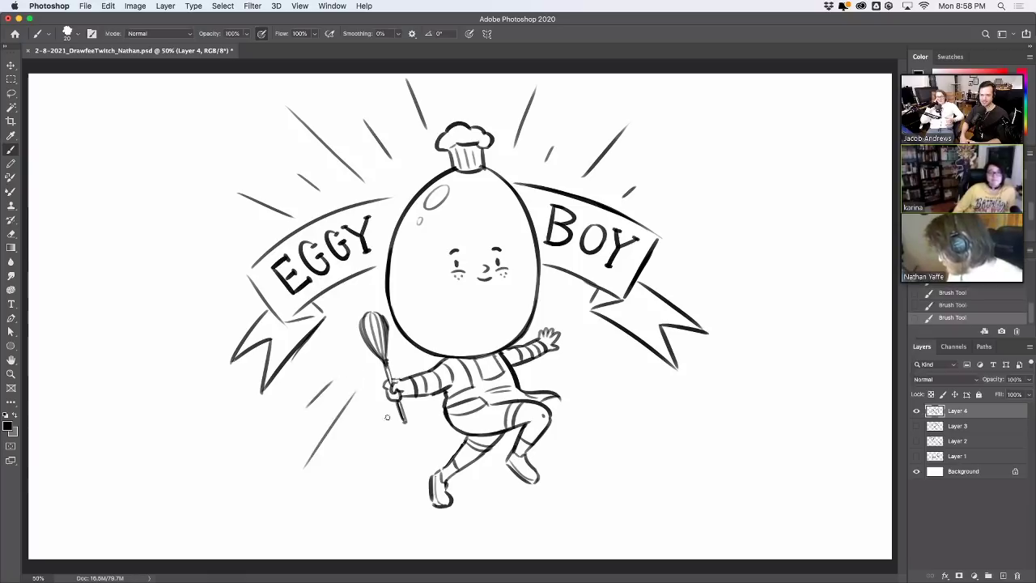
left_click_drag(369, 488, 388, 437)
left_click_drag(581, 421, 601, 441)
left_click_drag(570, 414, 600, 459)
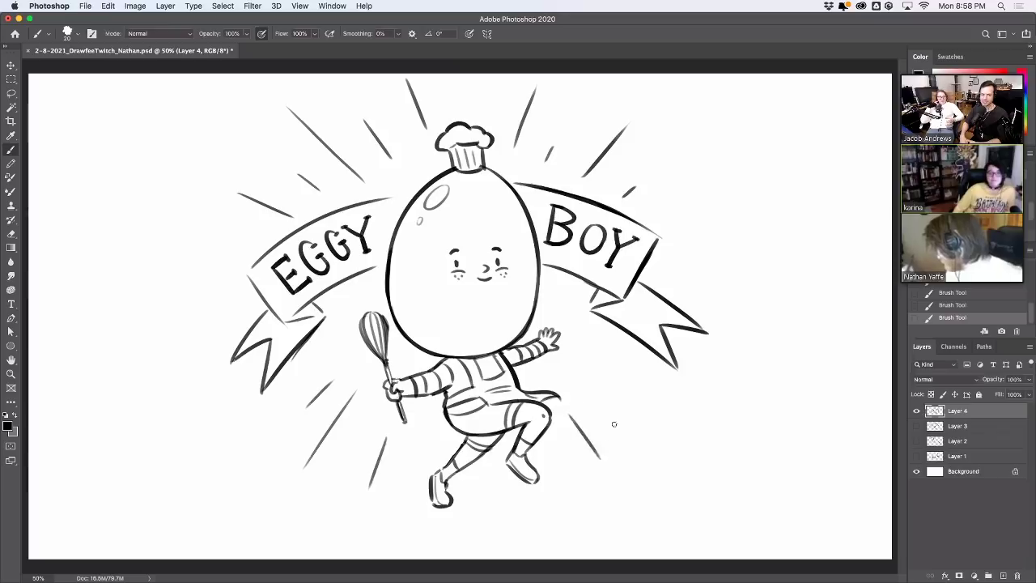
key("super+z")
key("super+shift+z")
left_click_drag(592, 389, 655, 427)
key("super+z")
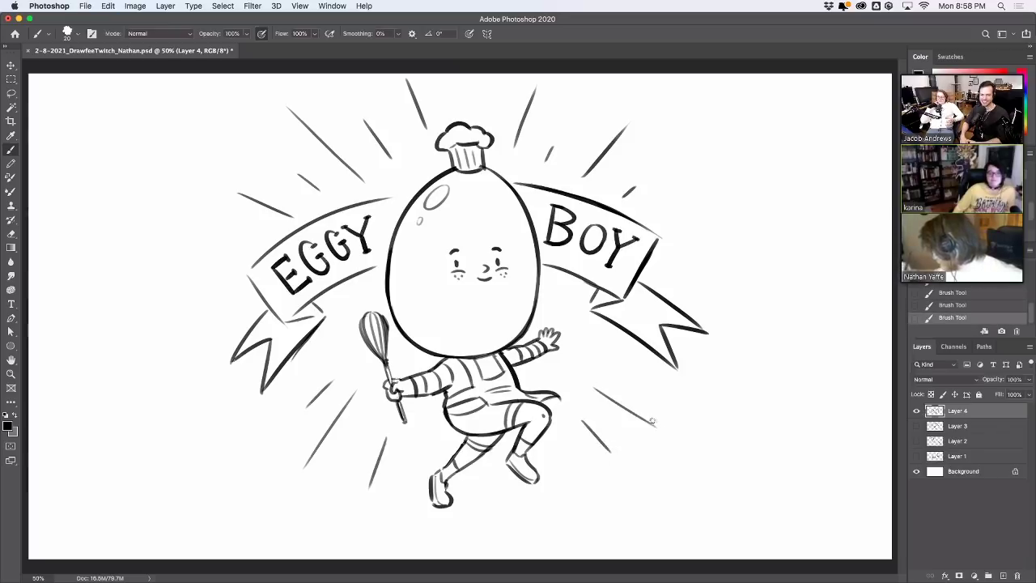
left_click_drag(617, 367, 687, 398)
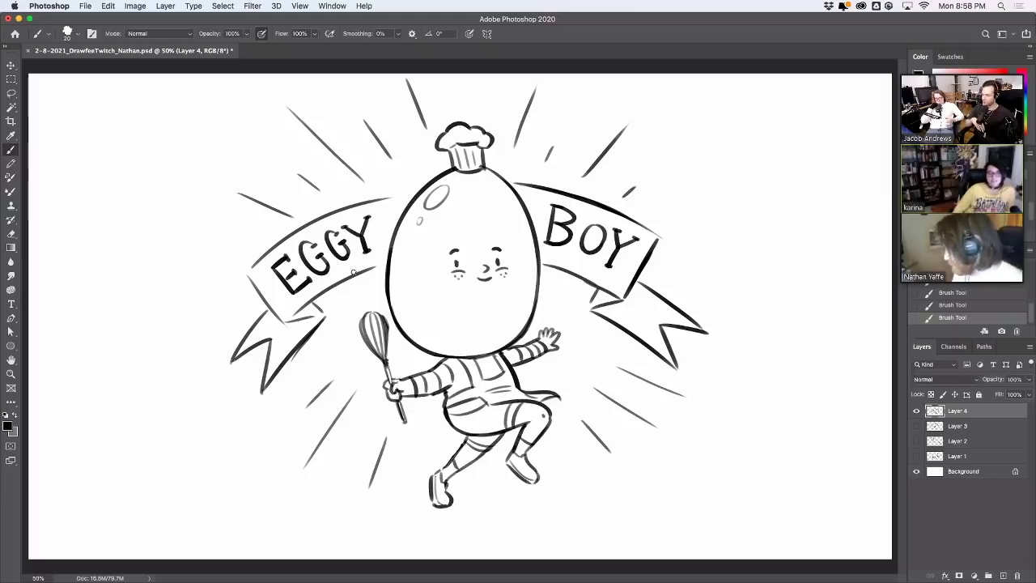
Hatch shading along the EGGY banner's edges and under the BOY banner's fold
mouse_move(352, 273)
left_mouse_down()
mouse_move(387, 261)
mouse_move(370, 282)
mouse_move(388, 261)
left_mouse_up()
key("super+z")
left_click_drag(356, 209, 414, 192)
key("super+z")
left_click_drag(248, 270, 272, 248)
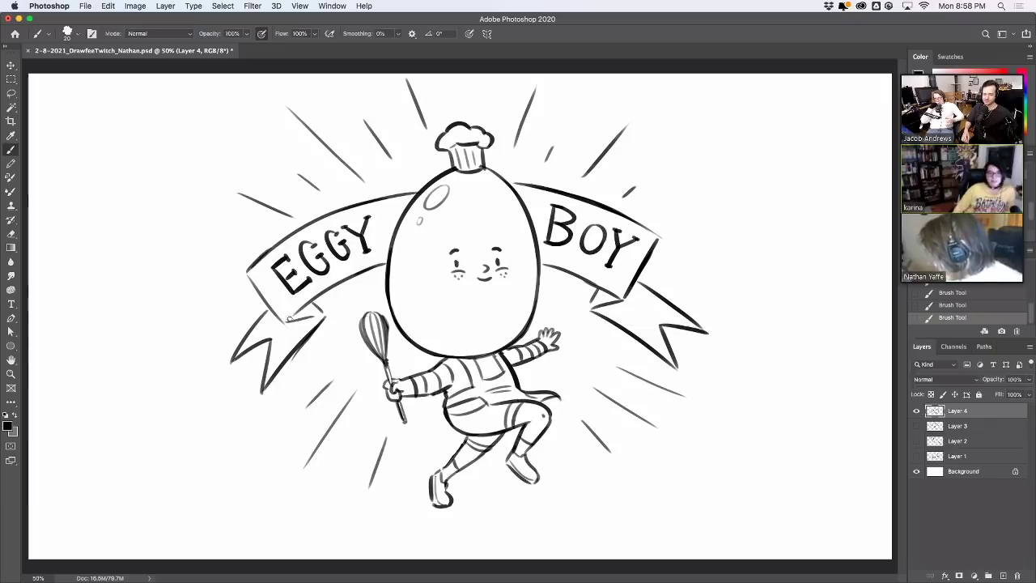
left_click_drag(289, 318, 324, 302)
mouse_move(592, 302)
left_mouse_down()
mouse_move(599, 290)
mouse_move(613, 303)
mouse_move(619, 296)
left_mouse_up()
key("super+z")
Thicken the BOY banner's right edge, then settle on Eggy Boy's small smile by undoing extra mouth strokes
left_click_drag(658, 240, 646, 264)
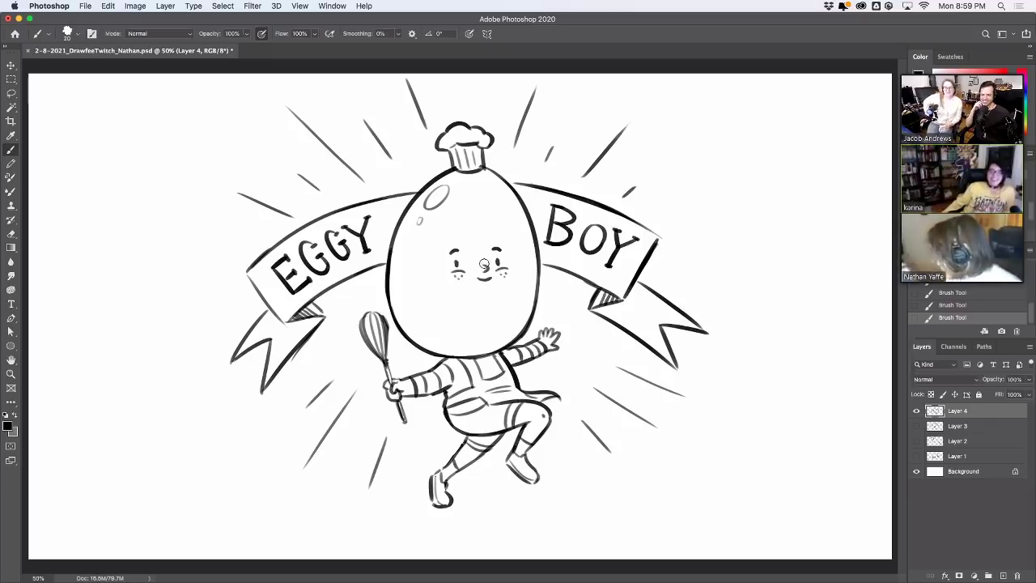
mouse_move(486, 266)
left_mouse_down()
mouse_move(486, 280)
mouse_move(495, 264)
left_mouse_up()
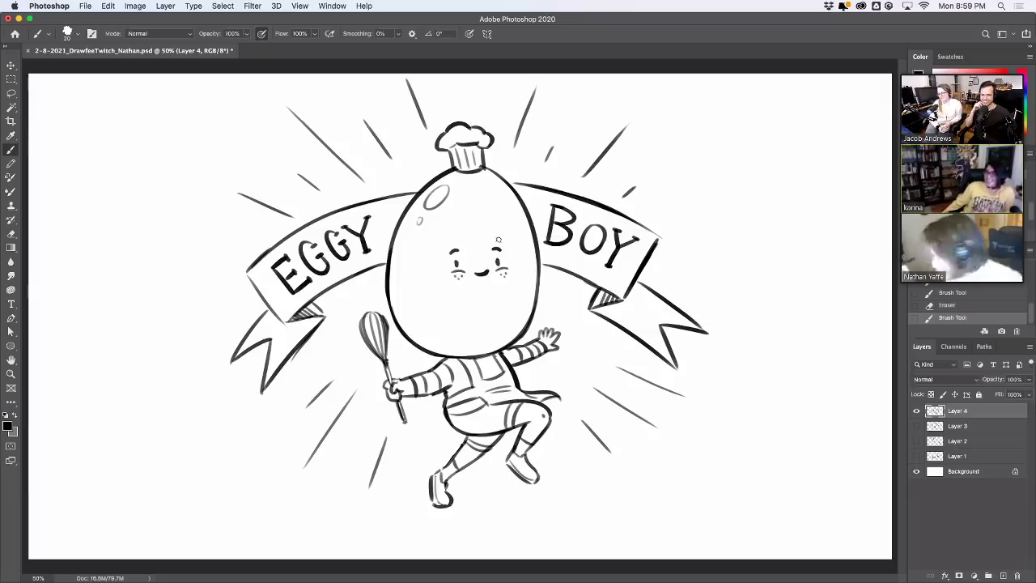
key("super+z")
key("super+shift+z")
key("super+z")
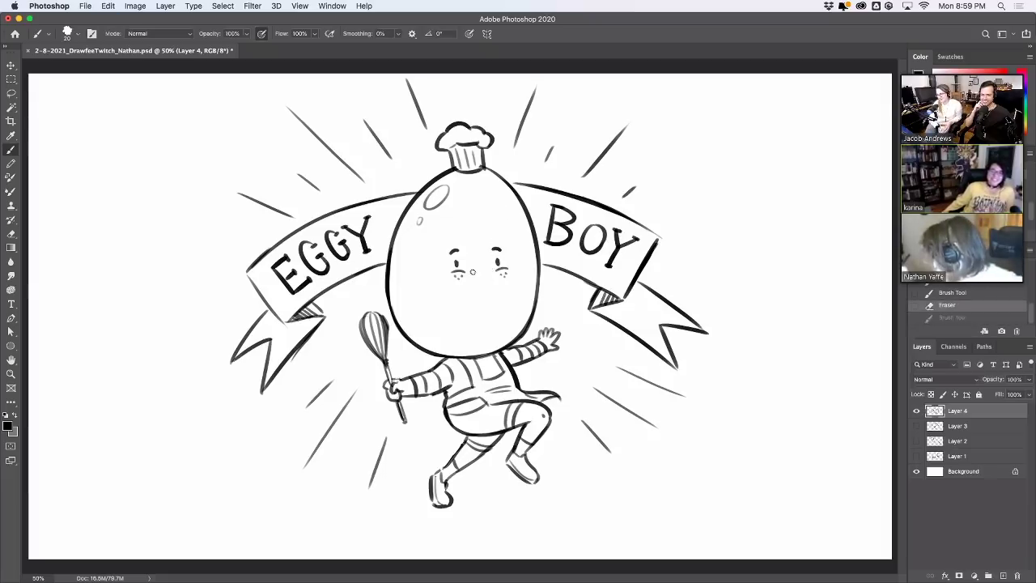
key("super+shift+z")
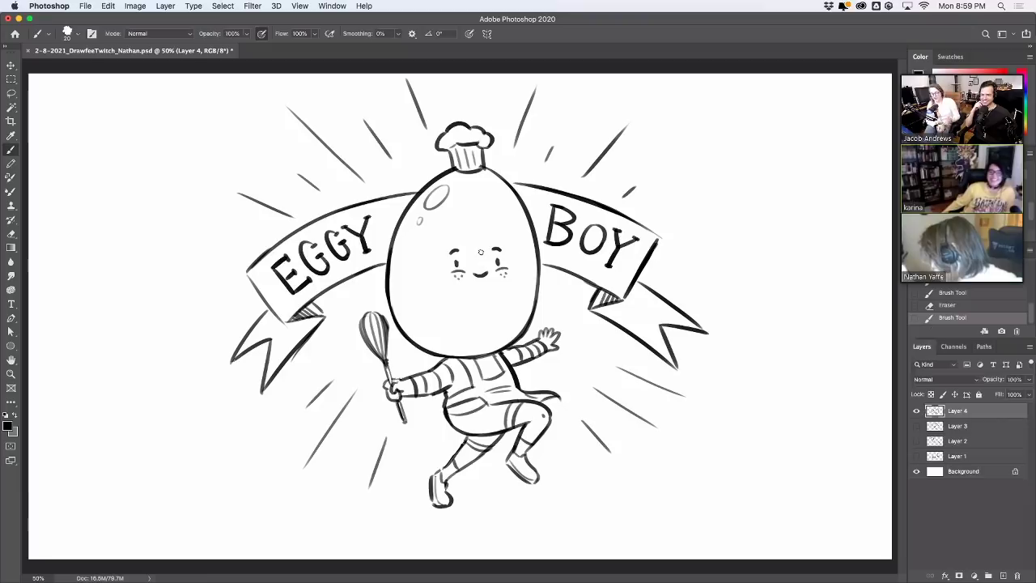
key("super+z")
key("super+shift+z")
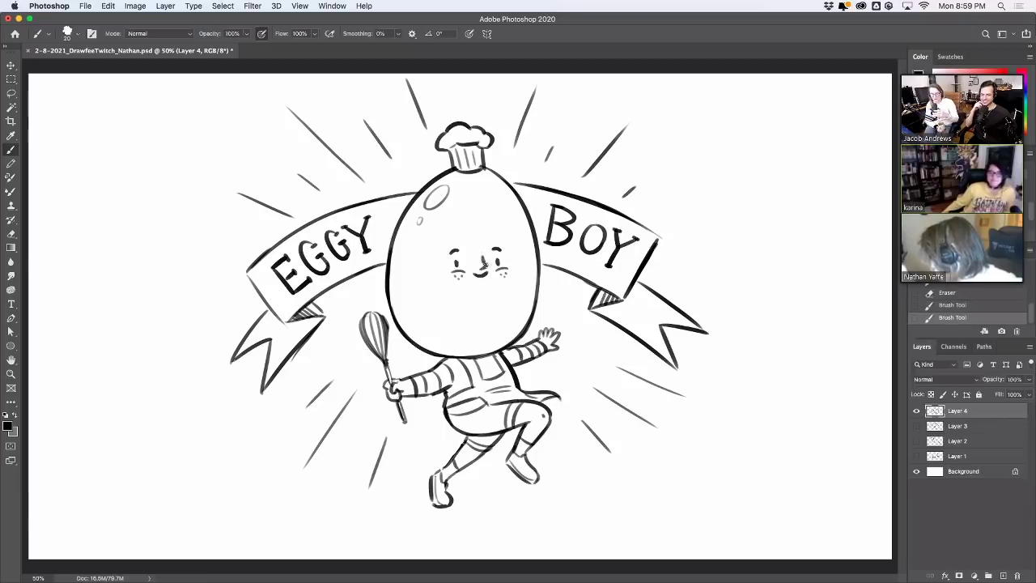
key("super+z")
key("super+shift+z")
key("super+z")
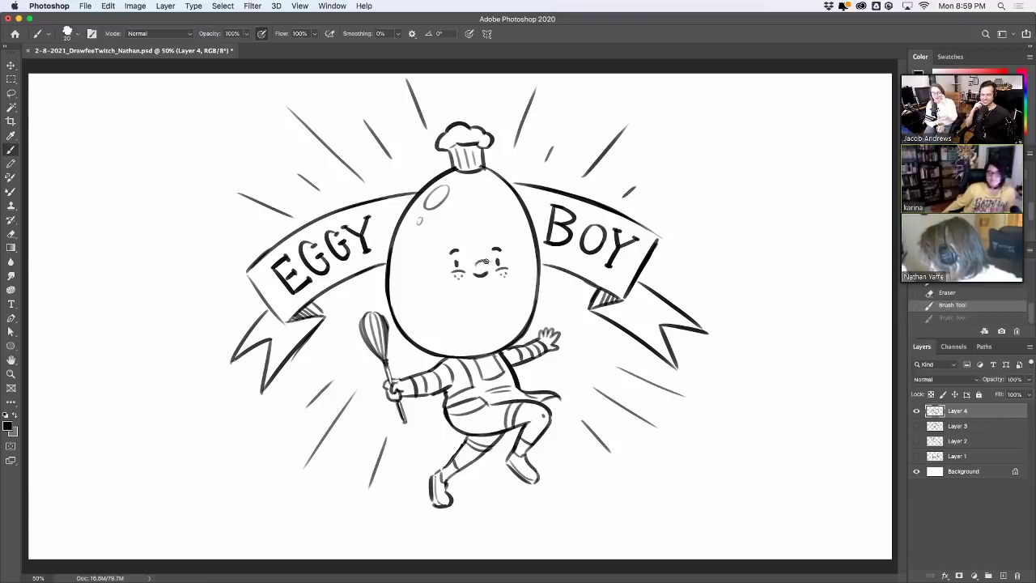
key("super+shift+z")
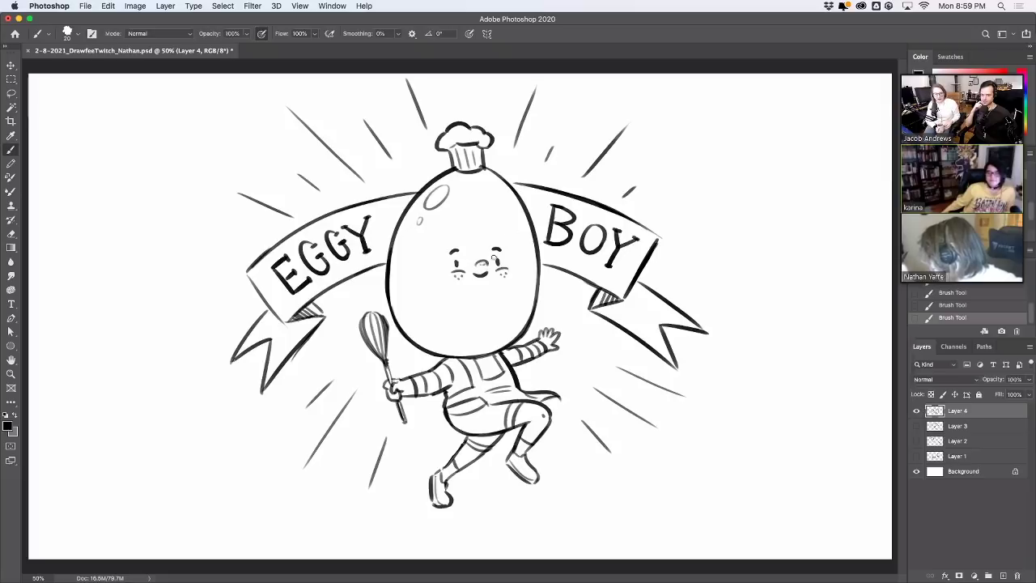
key("super+z")
key("super+z")
key("super+z")
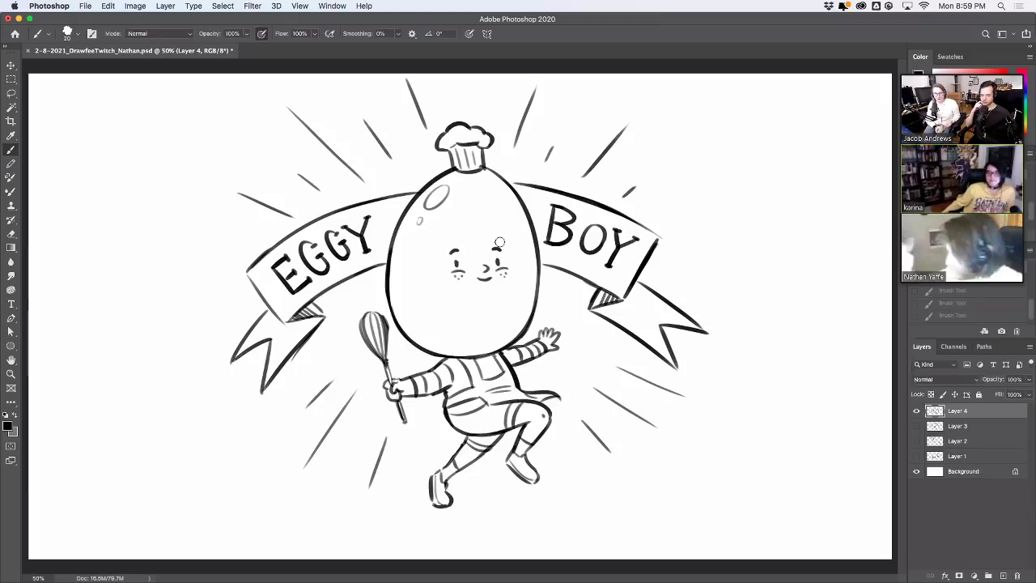
Lasso Eggy Boy's mouth, reposition it on his face, and deselect
left_click(11, 94)
mouse_move(488, 249)
left_mouse_down()
mouse_move(484, 293)
mouse_move(500, 271)
mouse_move(486, 247)
mouse_move(481, 267)
left_mouse_up()
key("v")
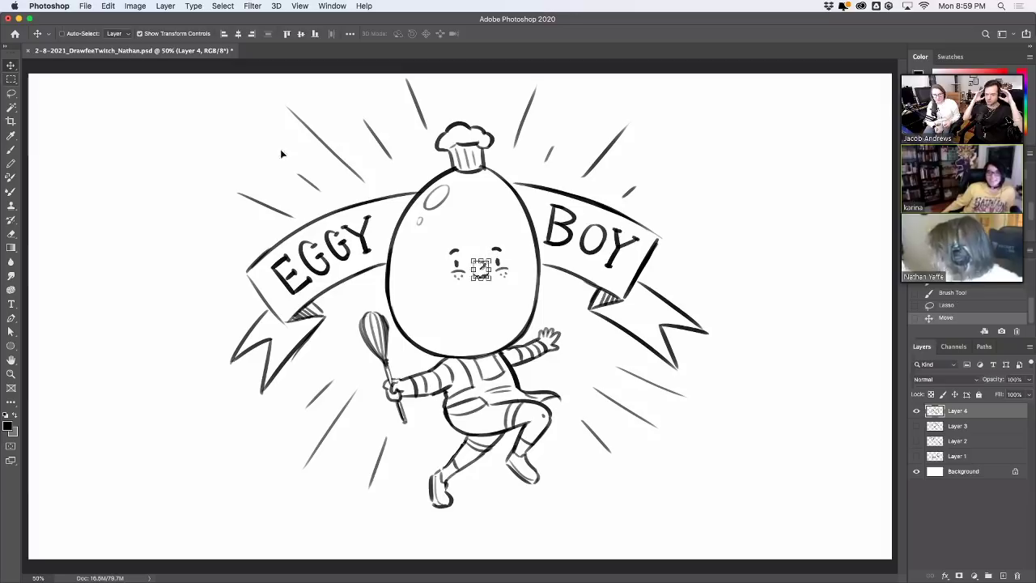
left_click(12, 78)
left_click(76, 77)
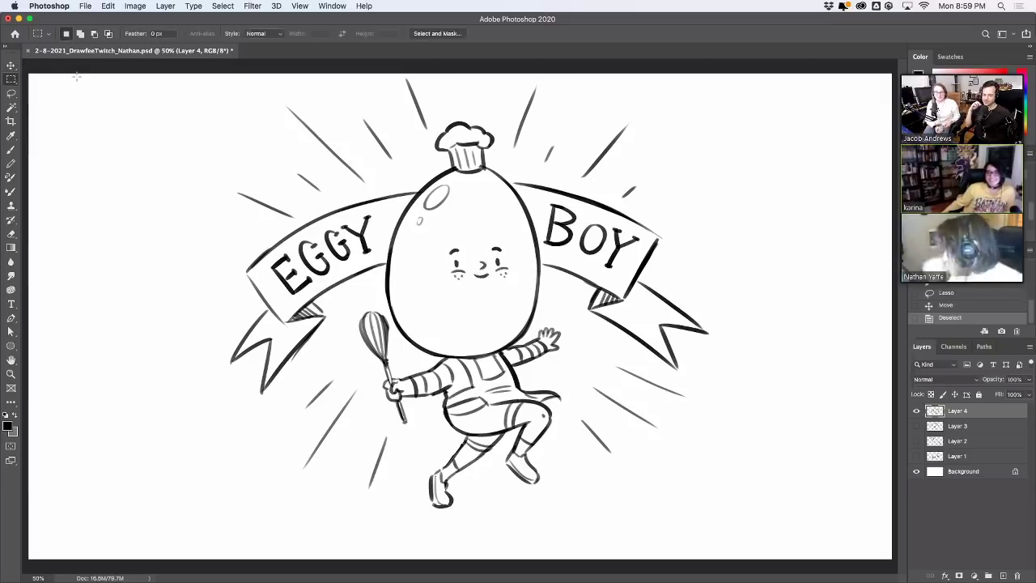
Shift Layer 4's whole EGGY BOY drawing left to free space on the right
left_click(10, 150)
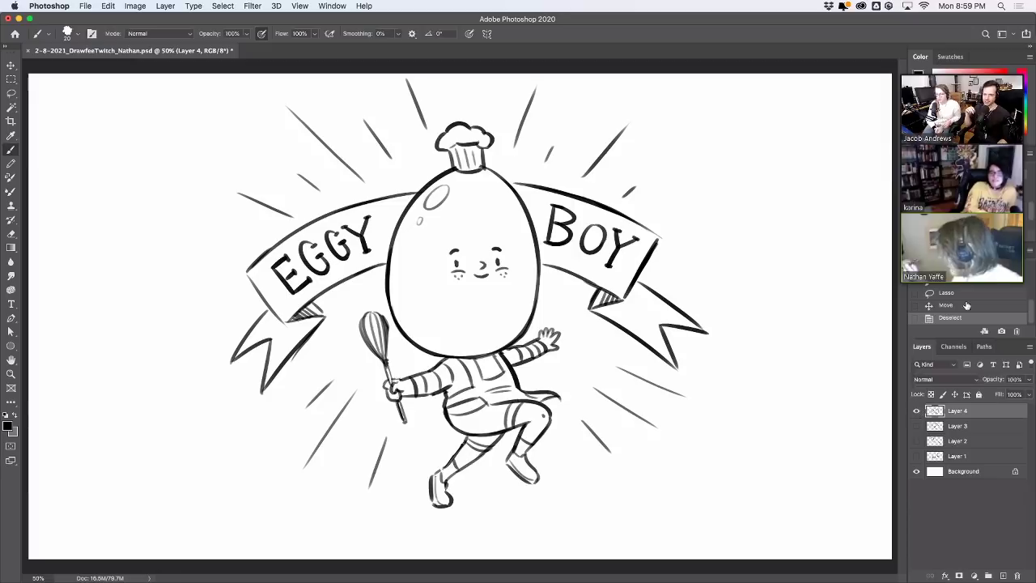
key("v")
left_click_drag(456, 153, 296, 170)
Brush the new character's head outline, hair tuft, and open mouth with its lips and inner curve
left_click(10, 149)
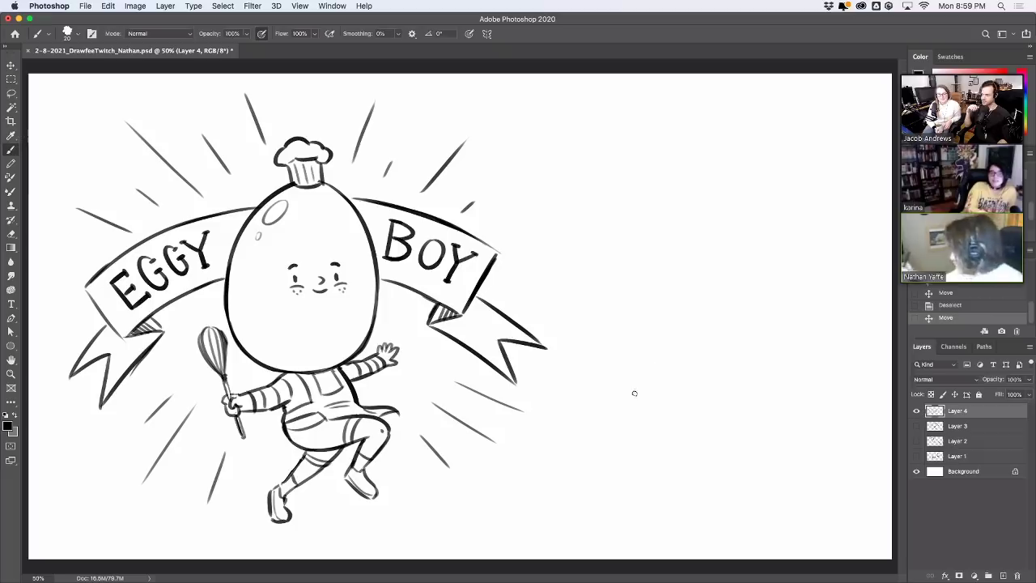
mouse_move(631, 390)
left_mouse_down()
mouse_move(612, 237)
mouse_move(742, 160)
left_mouse_up()
mouse_move(662, 159)
left_mouse_down()
mouse_move(794, 102)
mouse_move(802, 112)
mouse_move(762, 118)
mouse_move(786, 119)
mouse_move(754, 148)
mouse_move(825, 328)
left_mouse_up()
left_click_drag(665, 268, 758, 261)
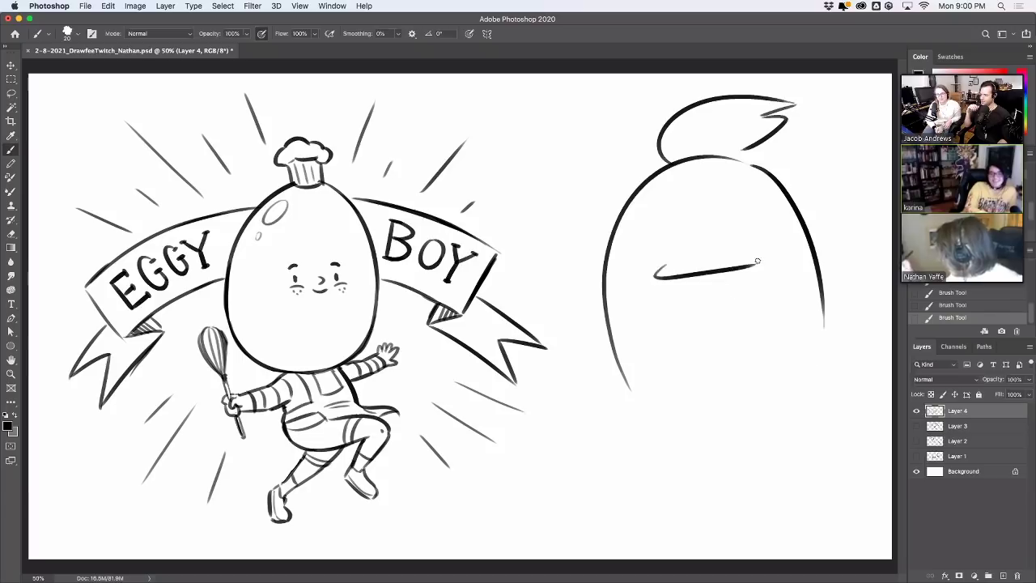
key("ctrl+z")
mouse_move(663, 256)
left_mouse_down()
mouse_move(758, 261)
mouse_move(763, 302)
left_mouse_up()
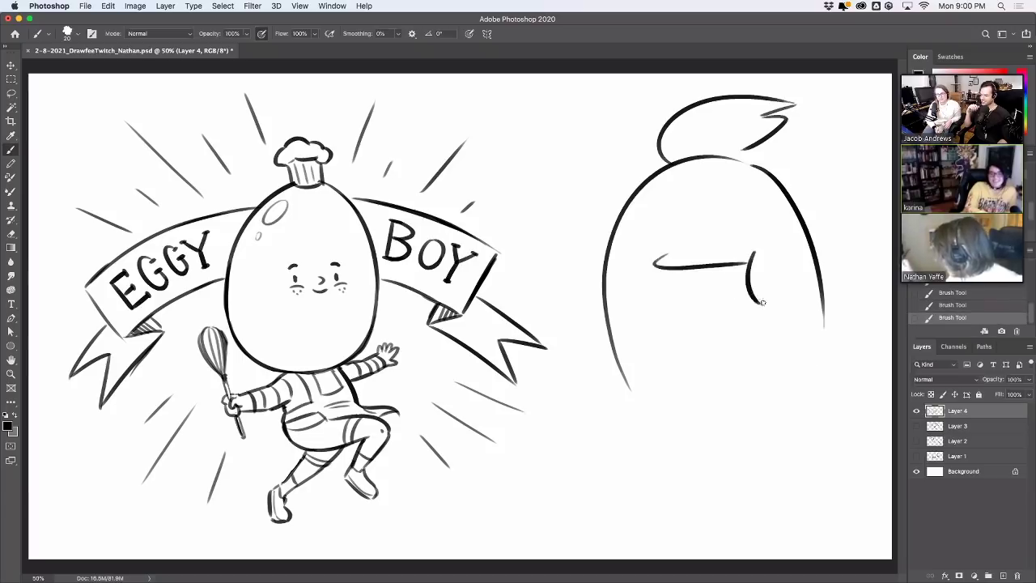
mouse_move(672, 323)
left_mouse_down()
mouse_move(760, 302)
mouse_move(749, 279)
left_mouse_up()
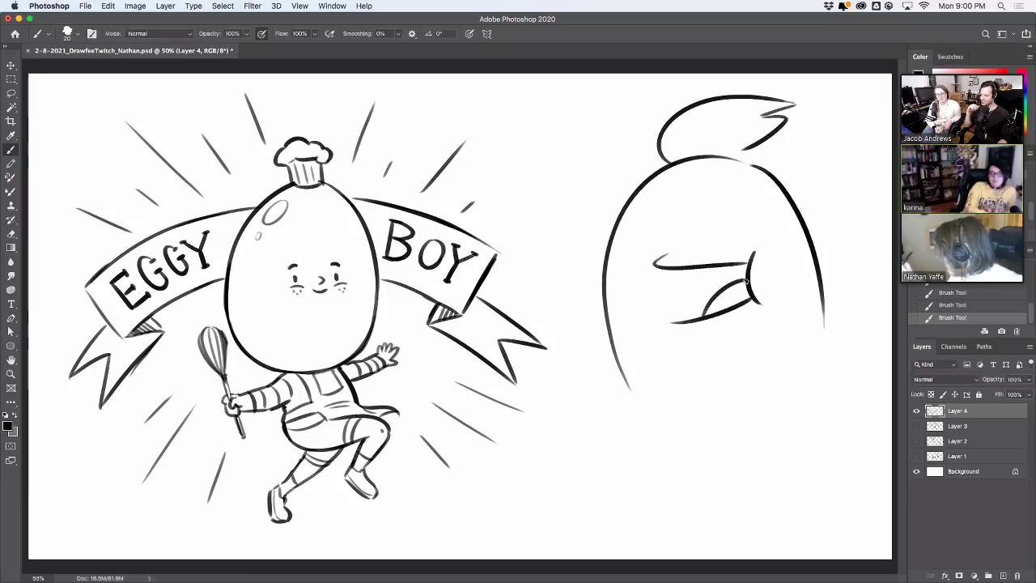
left_click_drag(685, 269, 696, 317)
key("ctrl+z")
left_click_drag(686, 270, 698, 319)
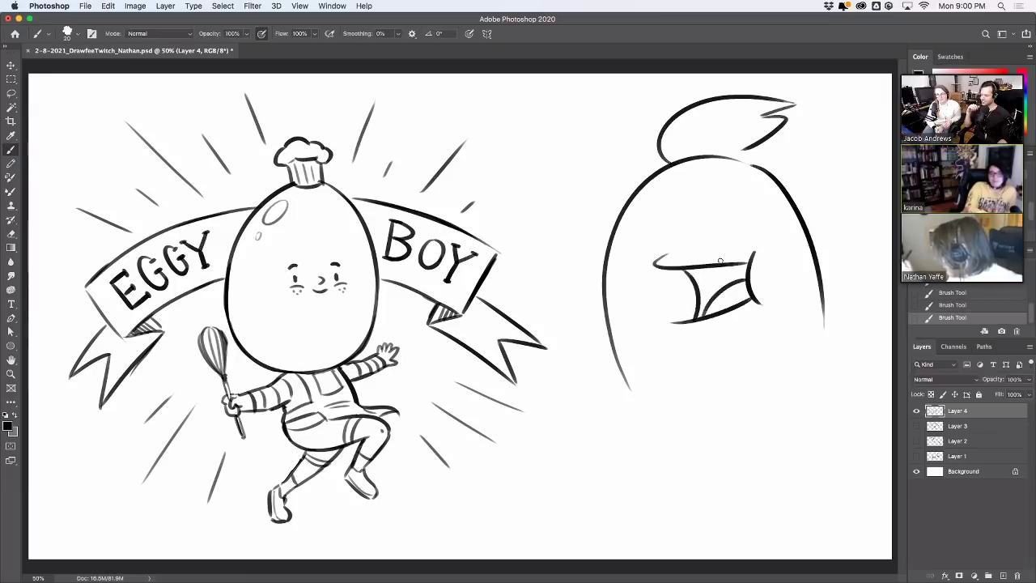
Draw the two eye stalks with eyeballs, erase overlaps, and darken the right pupil
left_click_drag(621, 193, 647, 207)
mouse_move(621, 166)
left_mouse_down()
mouse_move(611, 200)
mouse_move(645, 217)
left_mouse_up()
mouse_move(604, 186)
left_mouse_down()
mouse_move(597, 156)
mouse_move(606, 185)
mouse_move(622, 177)
mouse_move(608, 167)
left_mouse_up()
left_click_drag(770, 186, 750, 204)
mouse_move(790, 157)
left_mouse_down()
mouse_move(776, 205)
mouse_move(802, 157)
mouse_move(796, 163)
mouse_move(817, 149)
mouse_move(793, 171)
left_mouse_up()
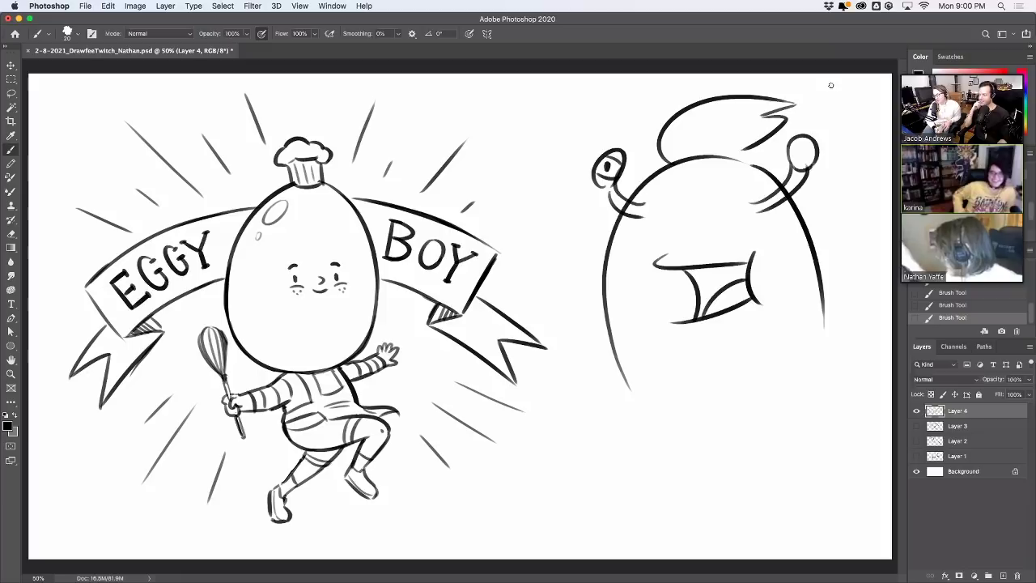
key("e")
left_click_drag(620, 202, 645, 208)
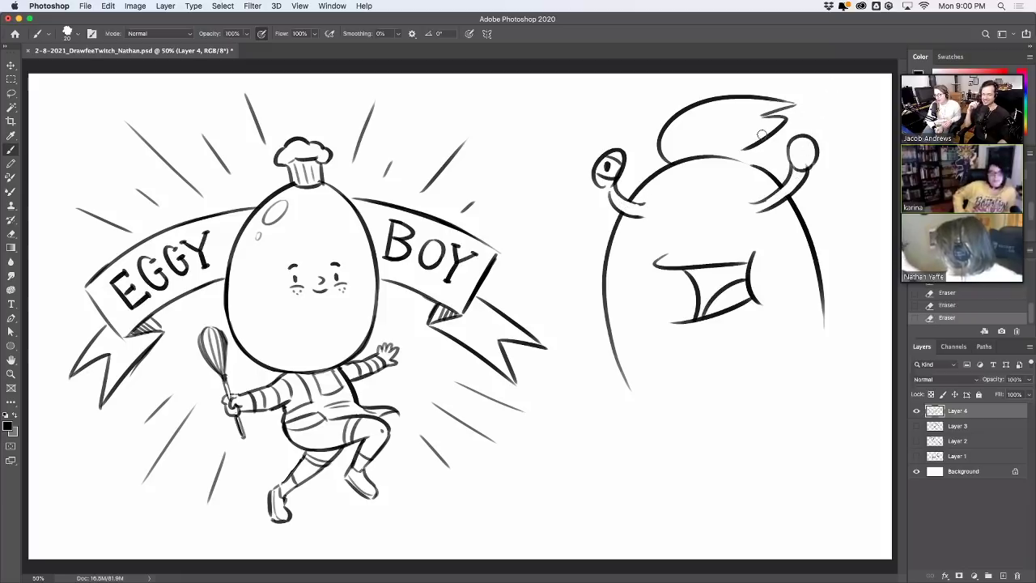
left_click_drag(612, 166, 617, 173)
key("ctrl+z")
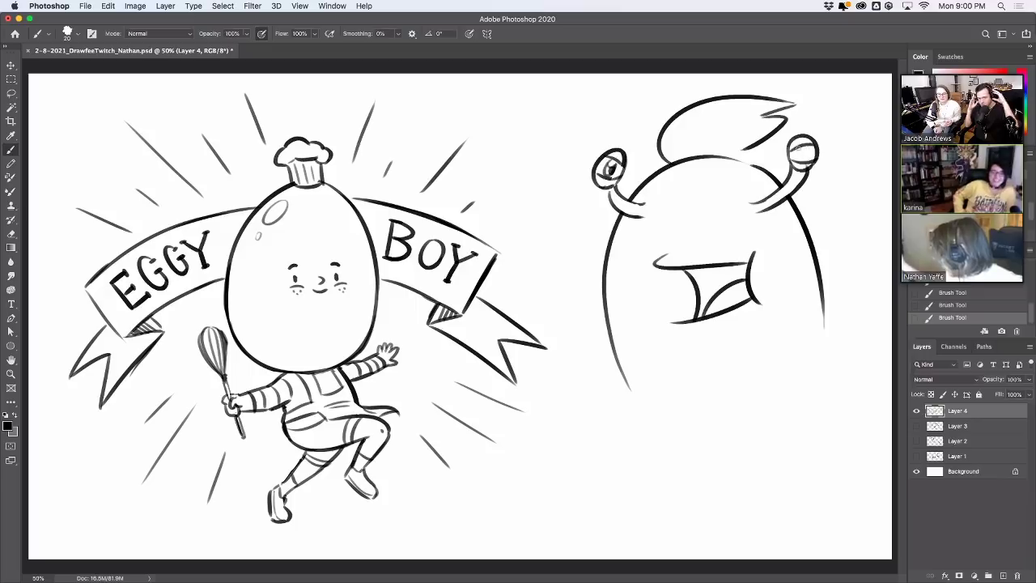
left_click_drag(799, 149, 804, 159)
left_click_drag(800, 144, 808, 155)
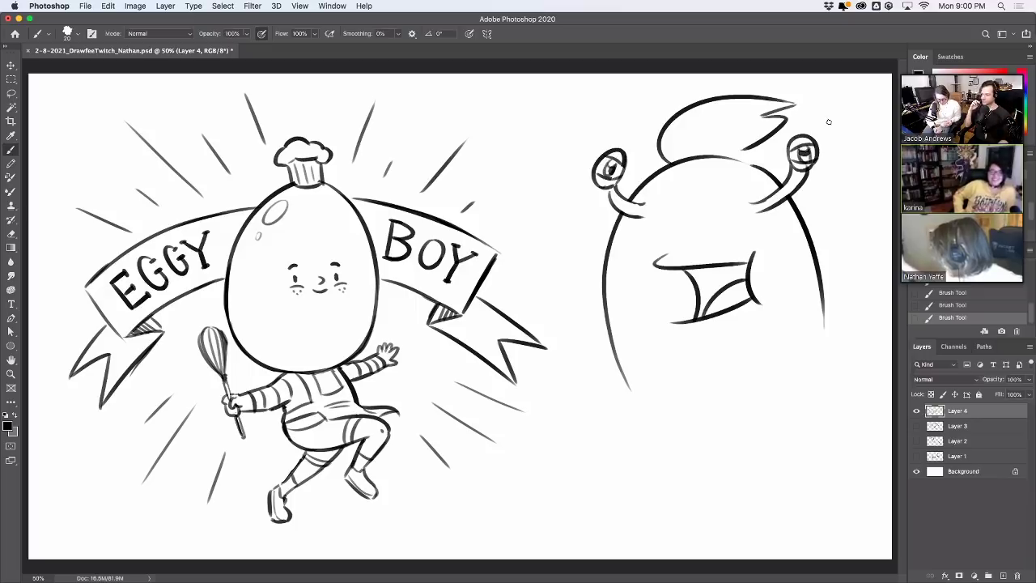
Extend the left body line to the bottom and fill the open mouth black
left_click_drag(630, 387, 674, 418)
key("super+z")
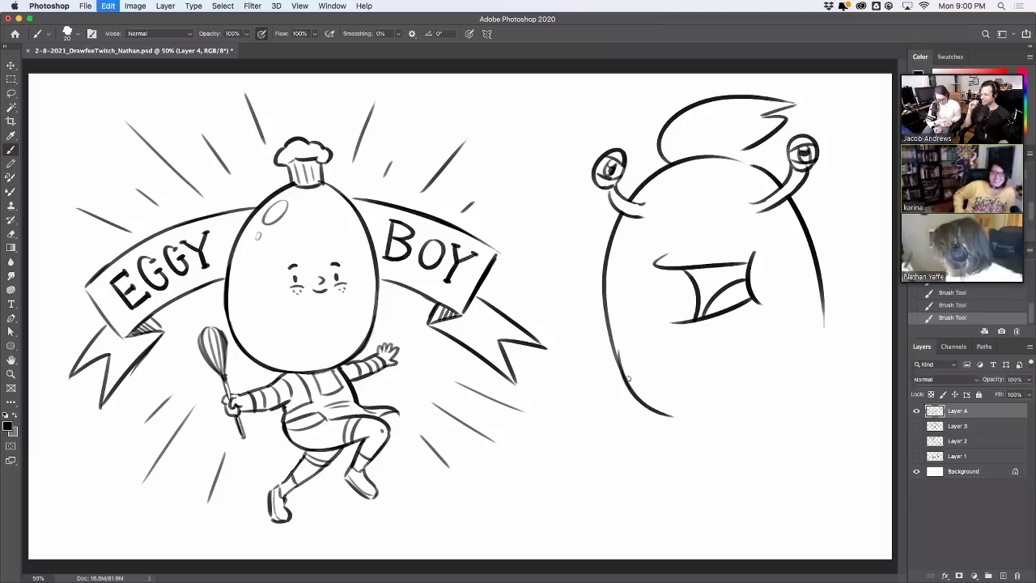
left_click_drag(615, 348, 696, 418)
left_click_drag(812, 370, 823, 293)
key("super+z")
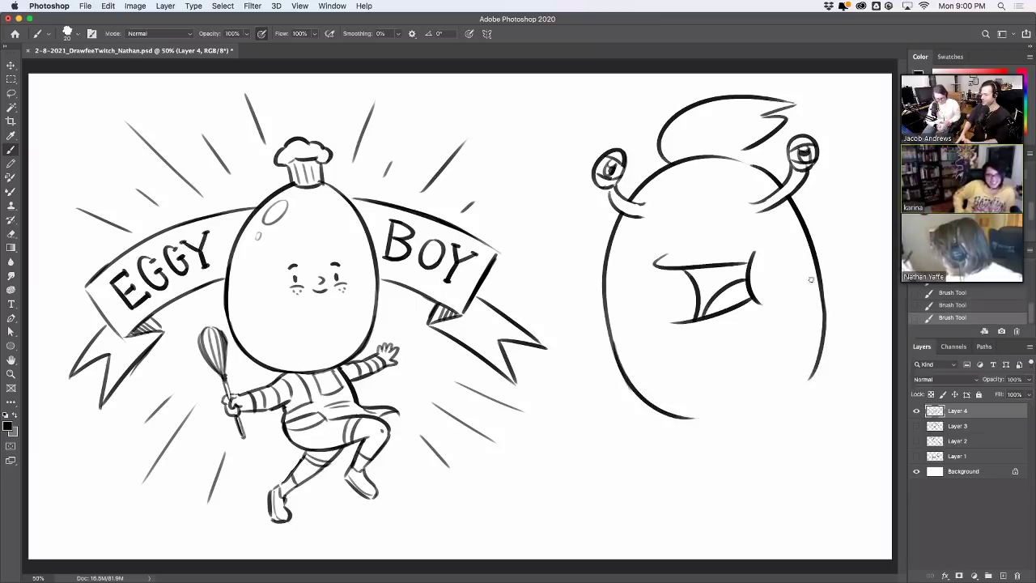
mouse_move(699, 278)
left_mouse_down()
mouse_move(703, 315)
mouse_move(688, 266)
mouse_move(706, 300)
mouse_move(713, 271)
mouse_move(717, 293)
mouse_move(724, 269)
mouse_move(733, 279)
mouse_move(751, 266)
mouse_move(687, 263)
mouse_move(707, 256)
left_mouse_up()
Brush a leg below the blob's body, curving down to the left
key("e")
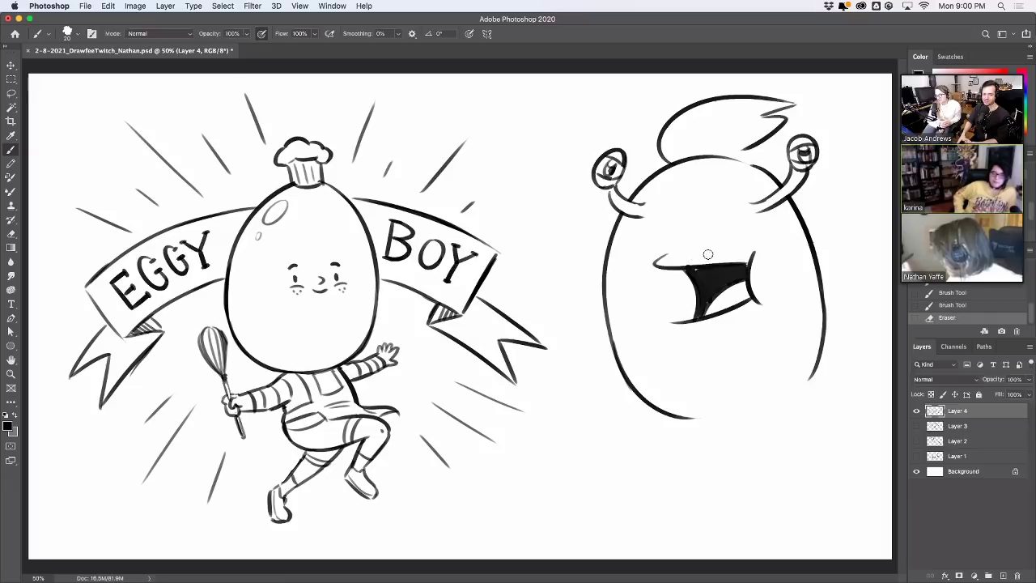
key("b")
left_click_drag(707, 420, 733, 450)
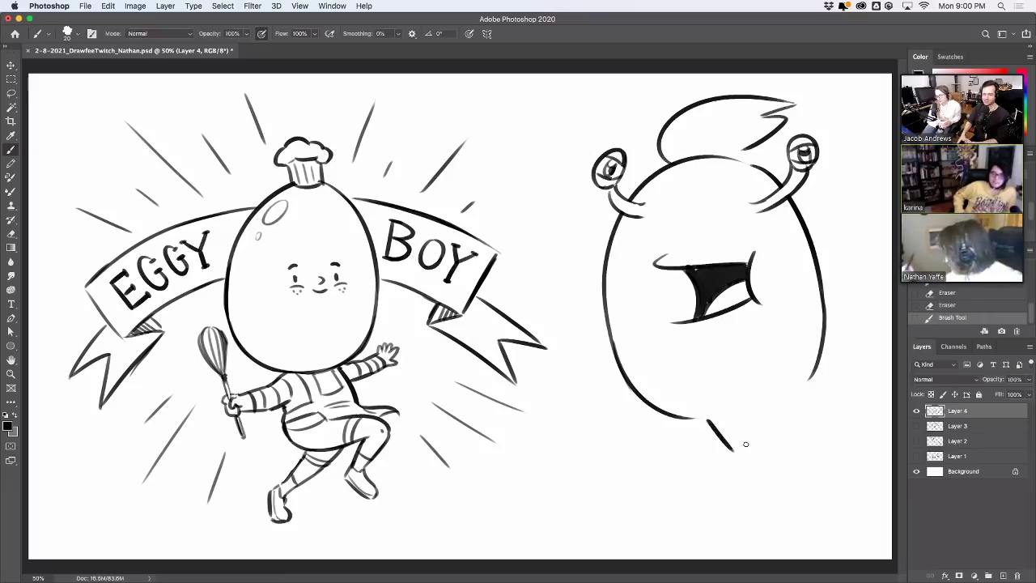
mouse_move(771, 412)
left_mouse_down()
mouse_move(789, 434)
mouse_move(817, 359)
mouse_move(771, 412)
mouse_move(892, 427)
left_mouse_up()
key("ctrl+z")
left_click_drag(734, 457, 697, 523)
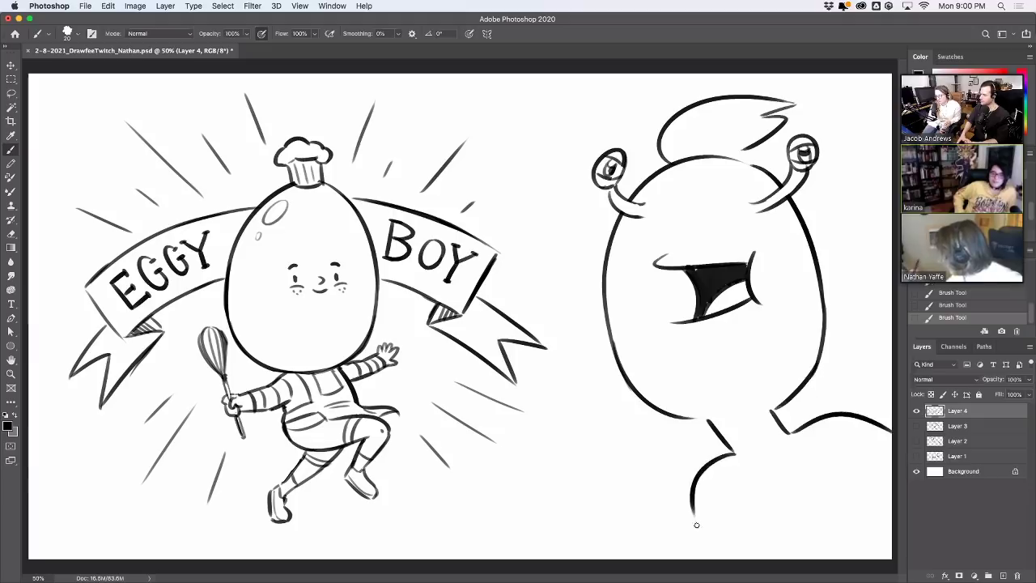
key("ctrl+z")
left_click_drag(733, 454, 693, 535)
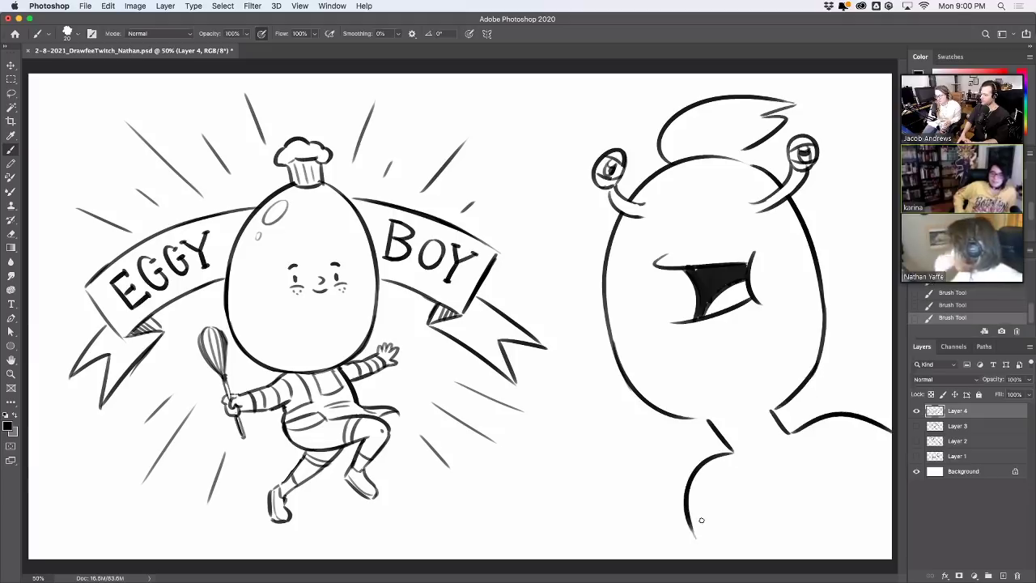
Thicken the mouth's top edge and erase small stray bits along it
left_click_drag(735, 159, 775, 178)
key("ctrl+z")
key("ctrl+z")
key("ctrl+z")
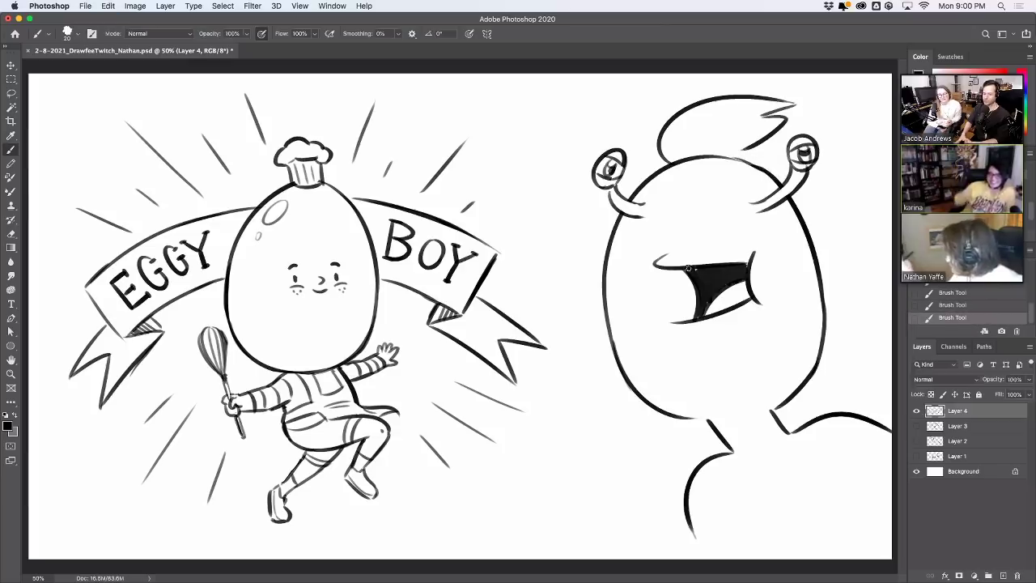
left_click_drag(689, 268, 745, 261)
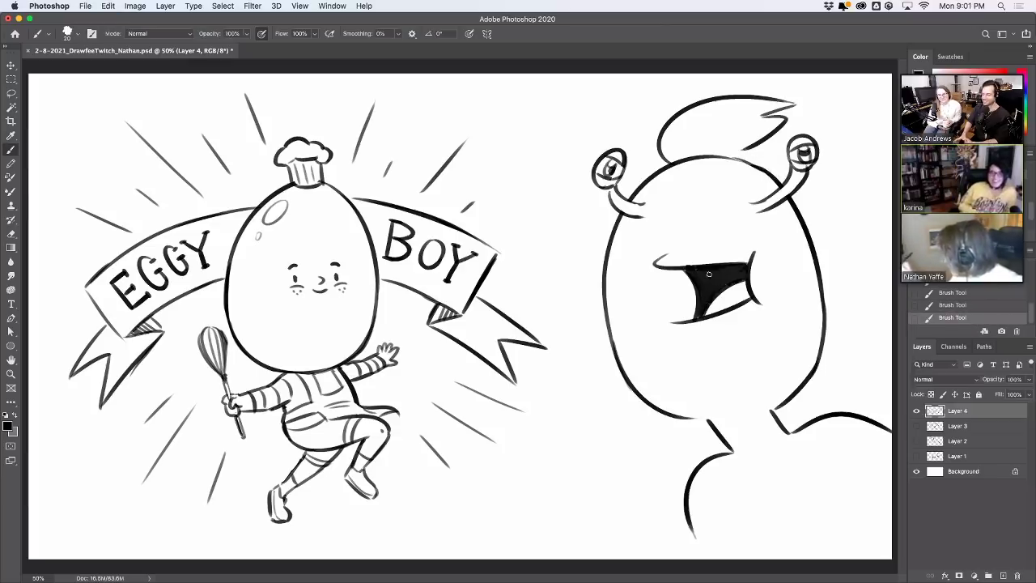
key("e")
mouse_move(703, 258)
left_mouse_down()
mouse_move(689, 260)
mouse_move(717, 266)
left_mouse_up()
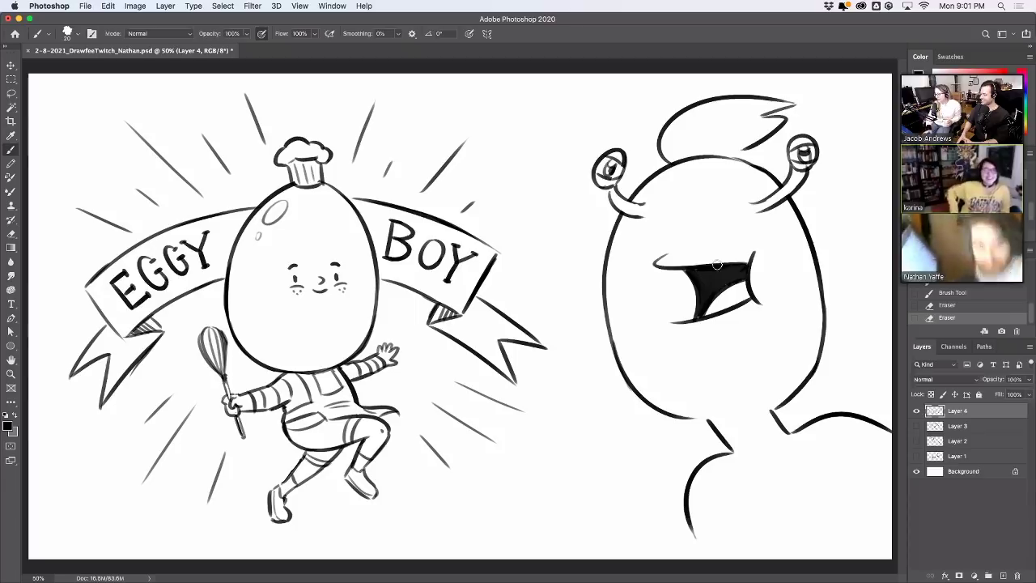
right_click(718, 265)
right_click(717, 263)
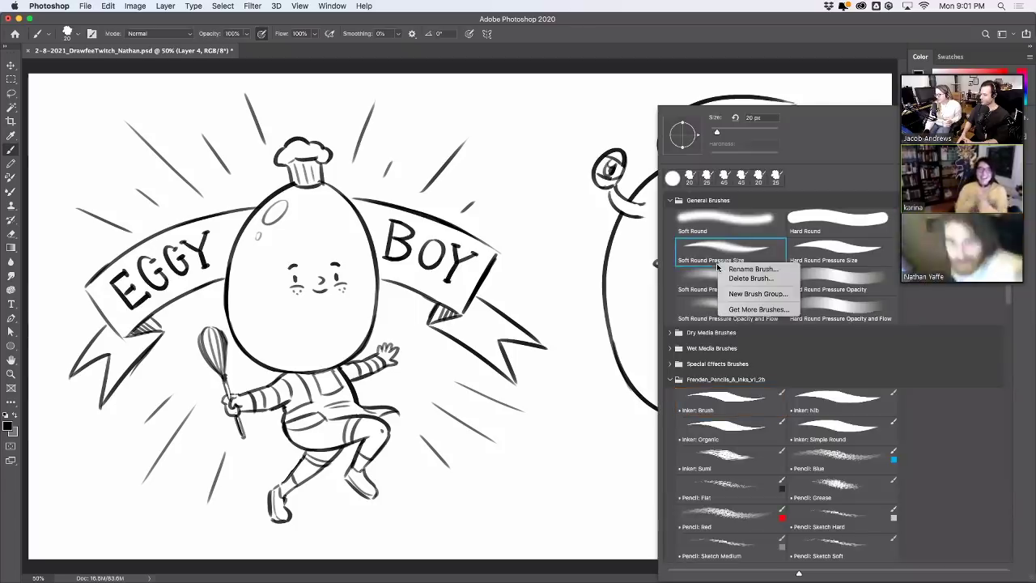
left_click(718, 269)
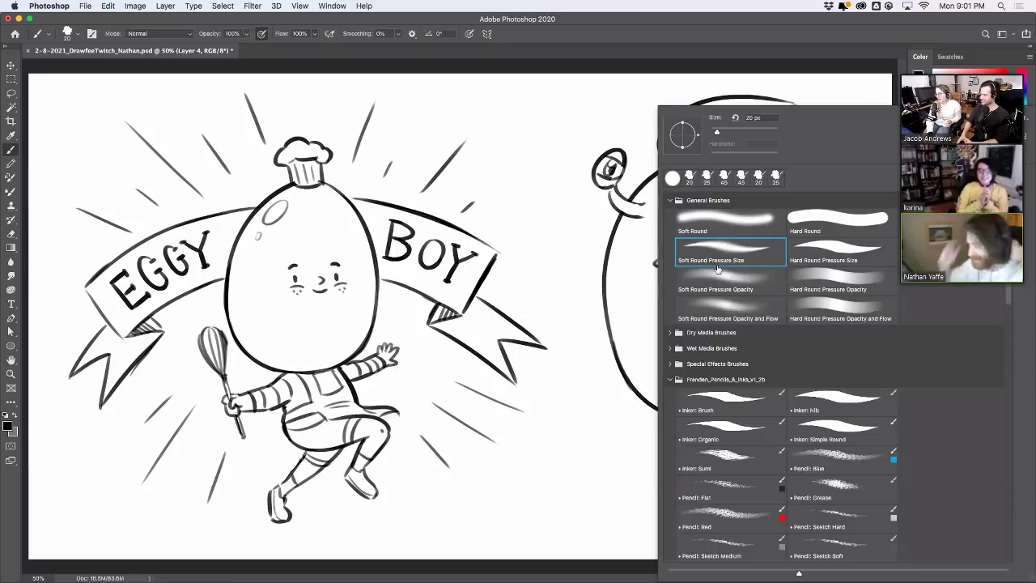
left_click(860, 77)
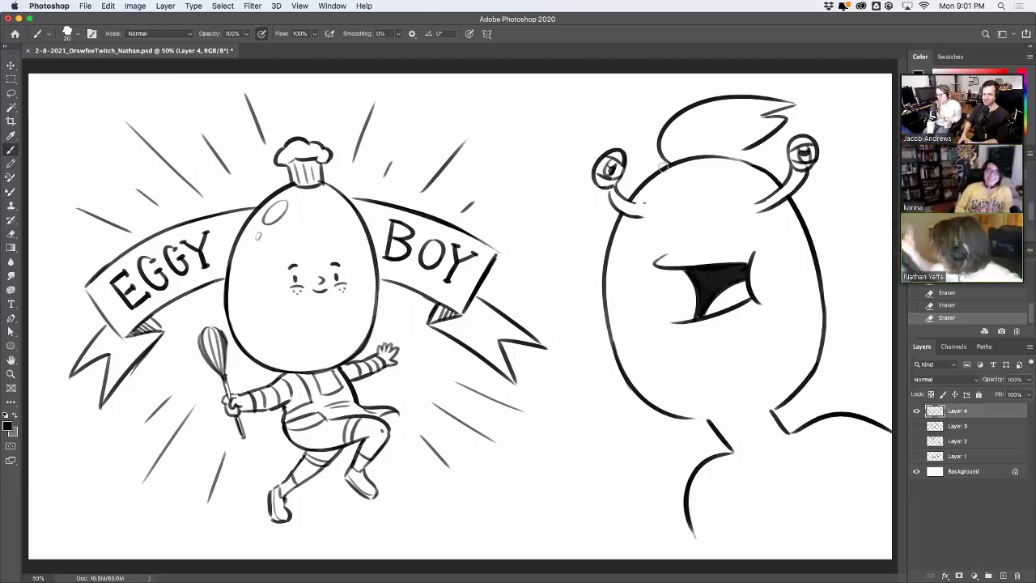
Clean up around the left eye stalk and eyeball, and extend the bottom outline toward the right leg
mouse_move(628, 201)
left_mouse_down()
mouse_move(649, 203)
mouse_move(649, 212)
mouse_move(622, 212)
left_mouse_up()
key("cmd+z")
key("cmd+z")
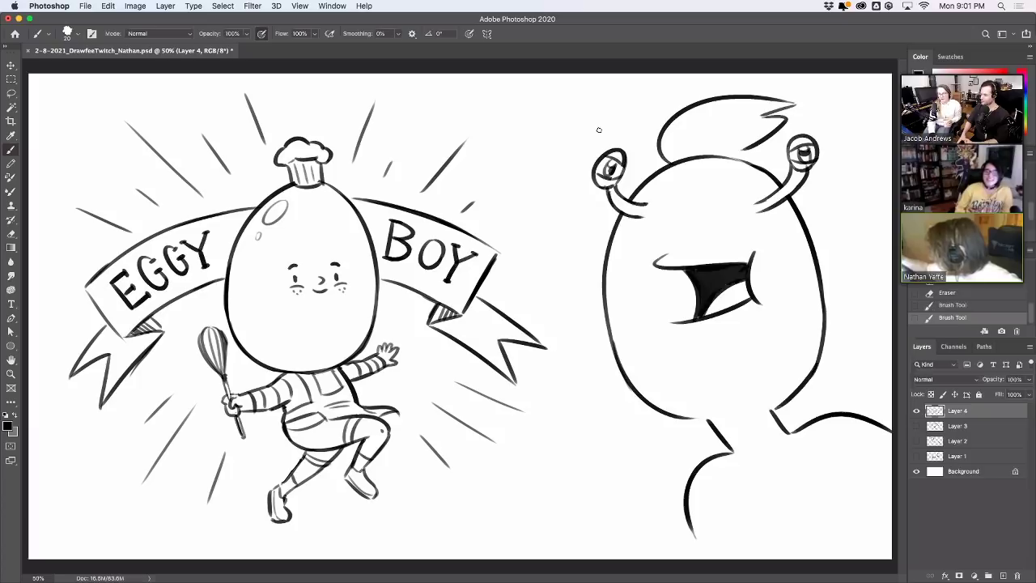
left_click_drag(601, 178, 621, 185)
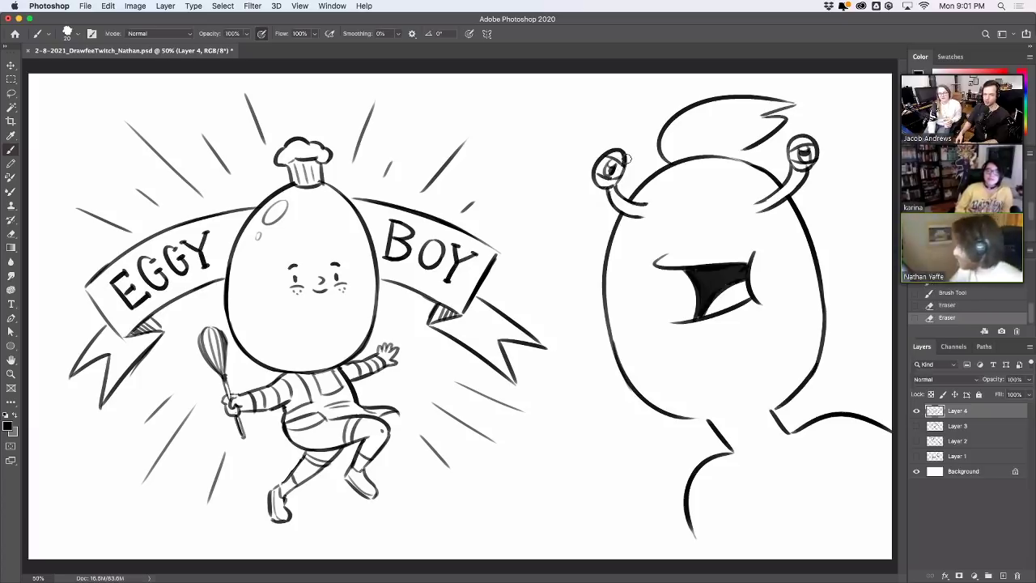
left_click_drag(687, 420, 743, 412)
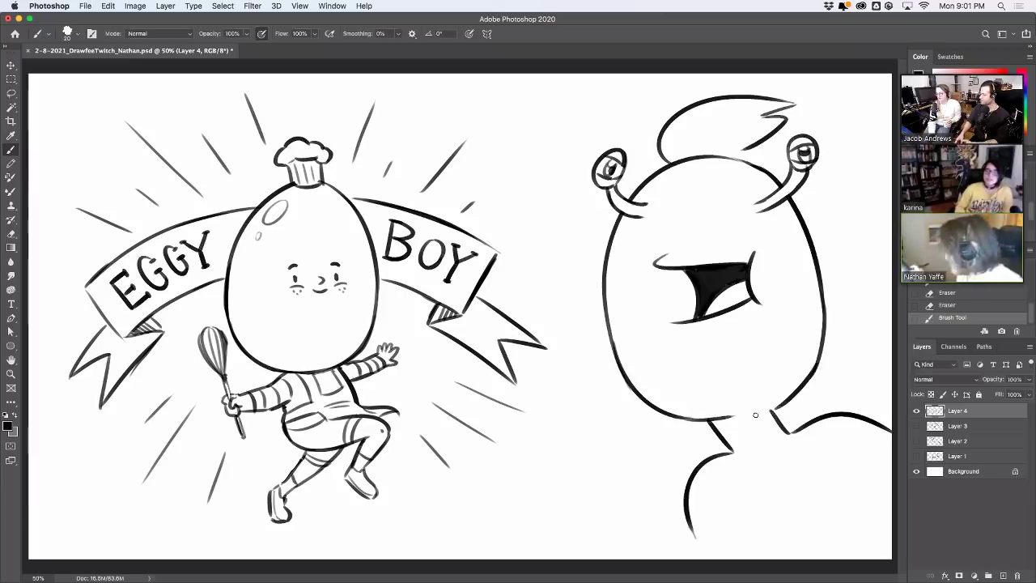